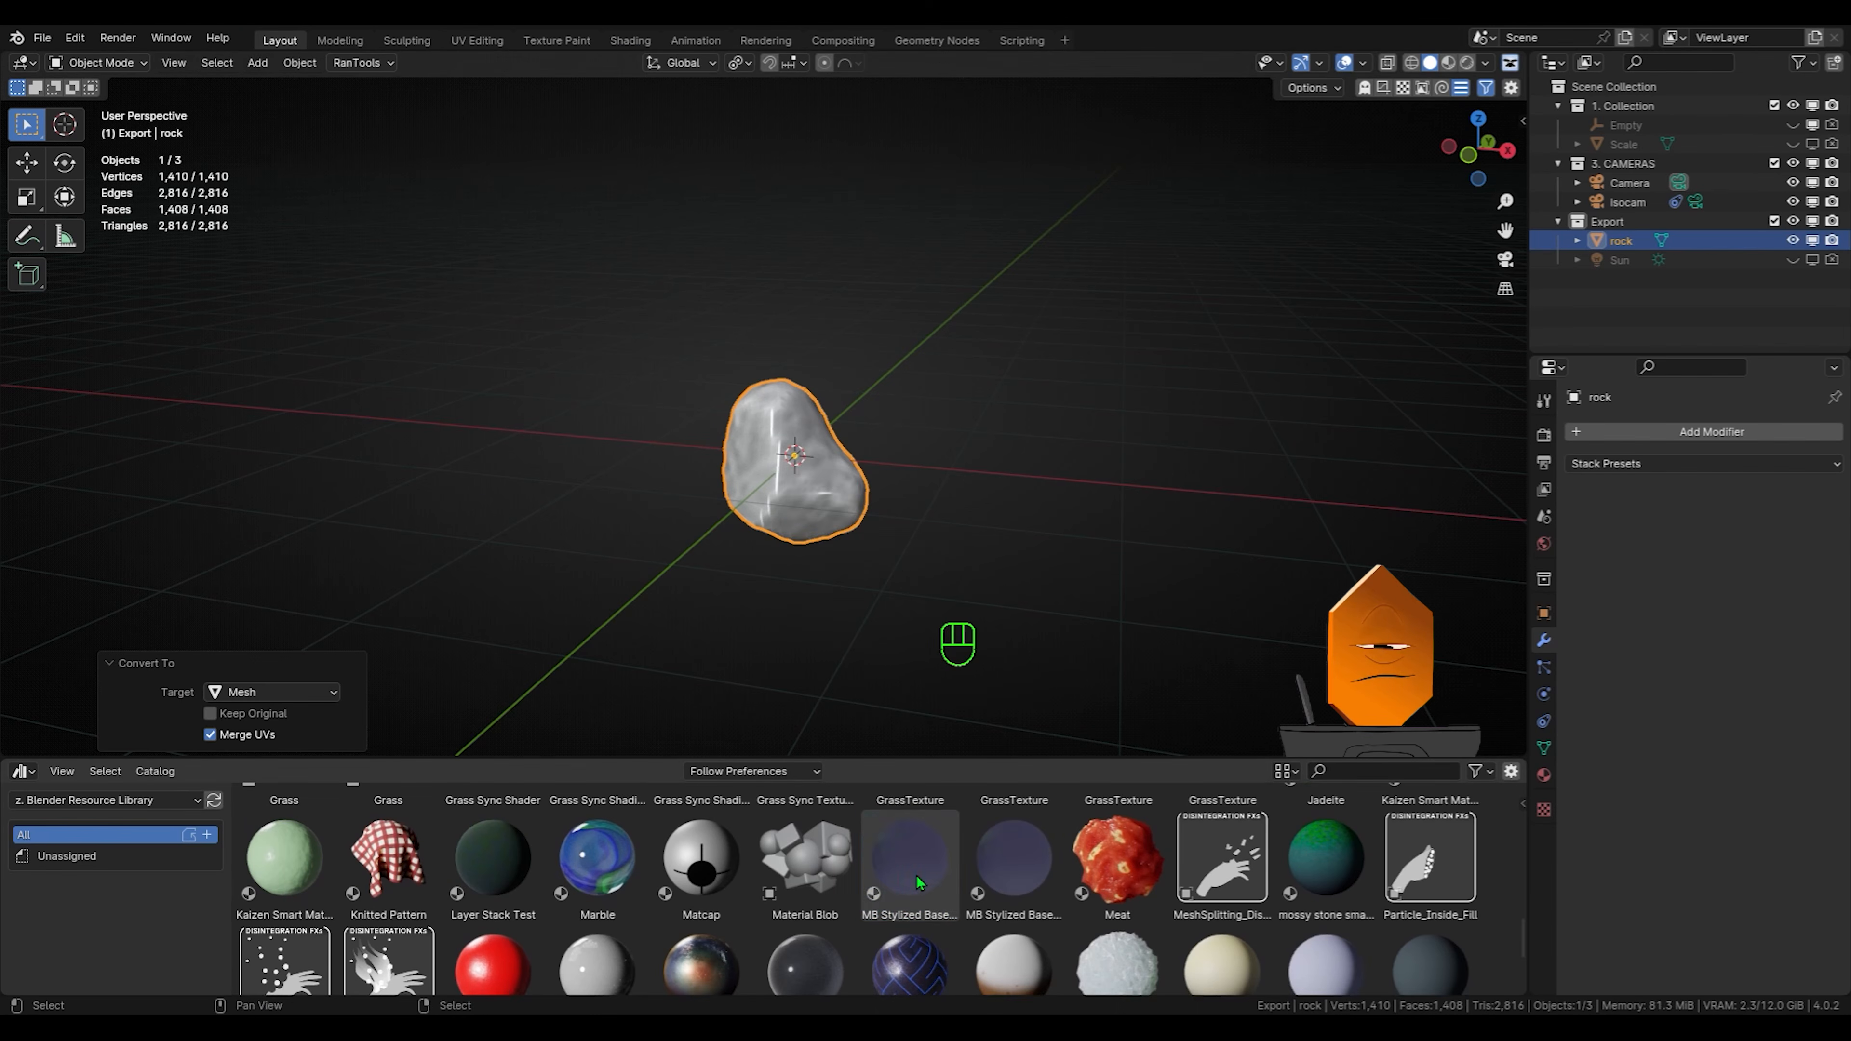
Apply the MB Stylized Base material from the asset library to the rock and change the viewport shading mode
left_click_drag(910, 860, 794, 460)
key("z")
left_click(1021, 516)
mouse_move(1020, 516)
middle_mouse_down()
mouse_move(1095, 517)
mouse_move(1045, 499)
middle_mouse_up()
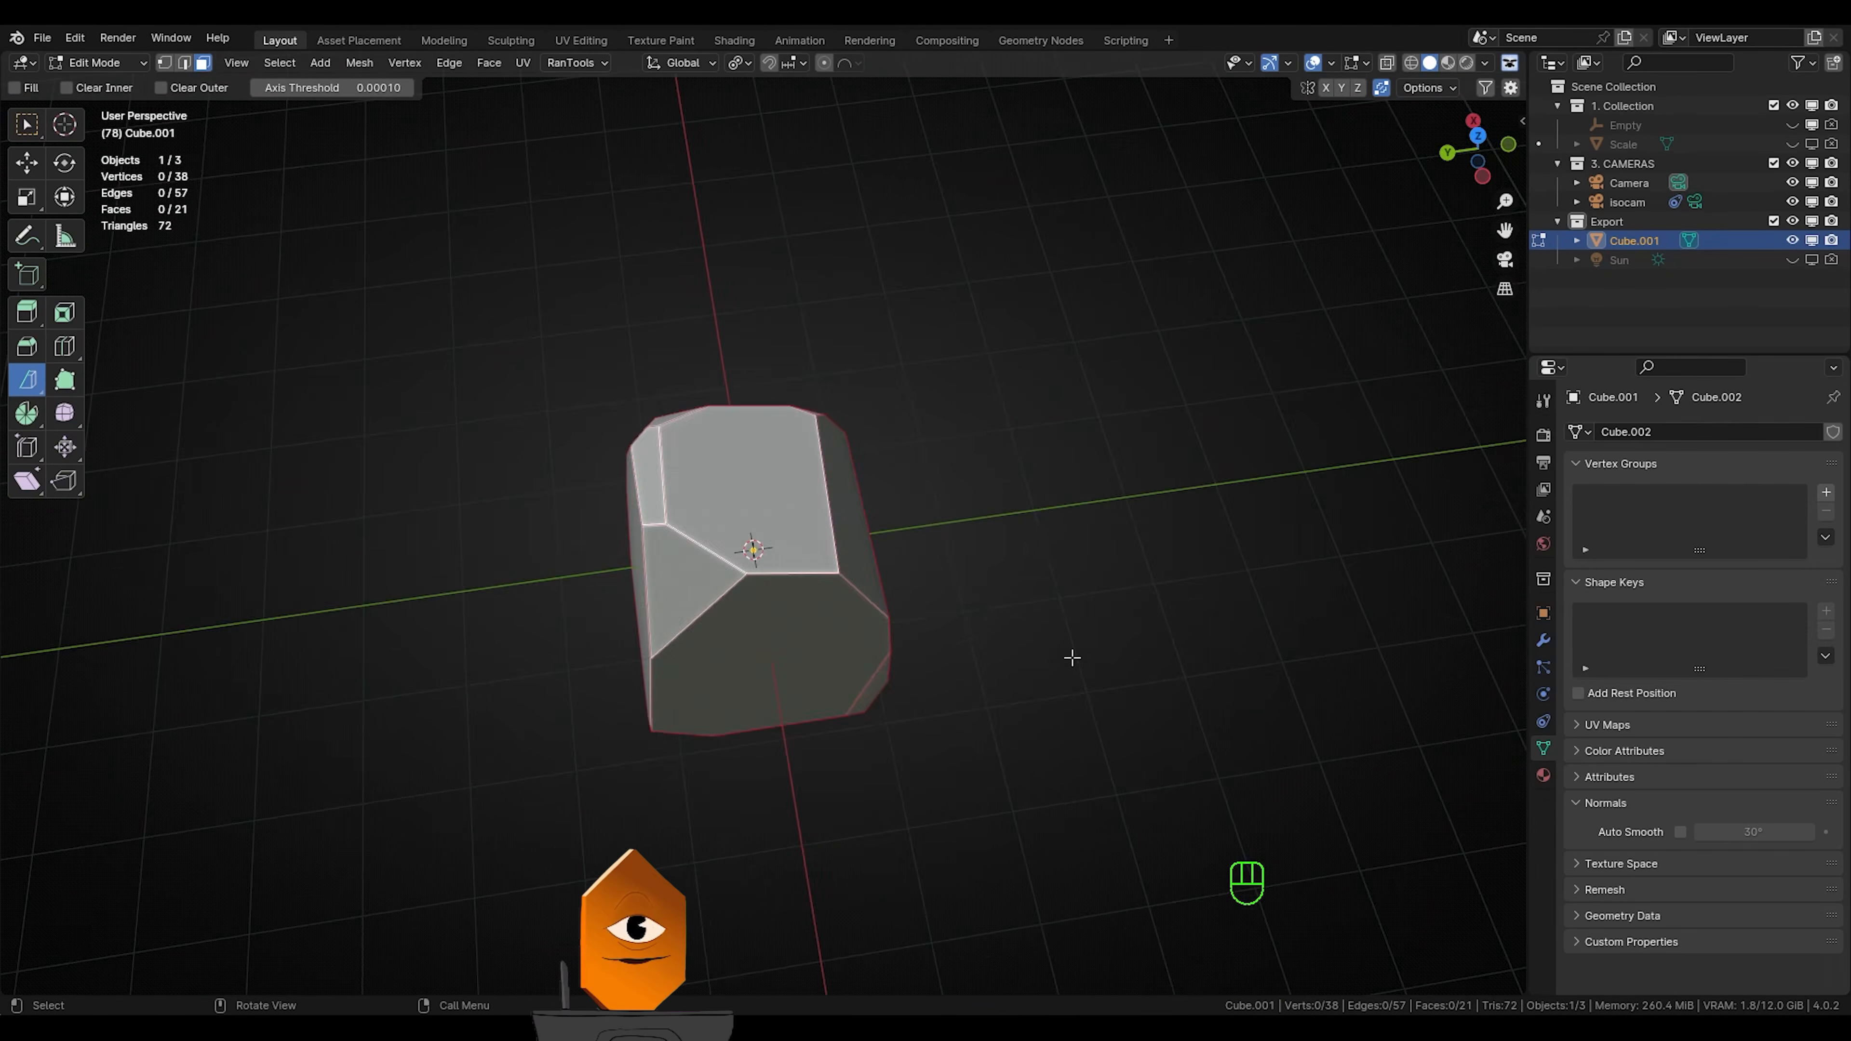
Select the whole cube mesh and bisect it with angled cuts to carve it into a faceted rock shape
left_click(763, 386)
key("a")
left_click_drag(772, 356, 583, 663)
left_click_drag(223, 909, 223, 933)
key("a")
middle_click_drag(452, 700, 748, 770)
left_click_drag(513, 792, 717, 688)
middle_click_drag(452, 729, 747, 708)
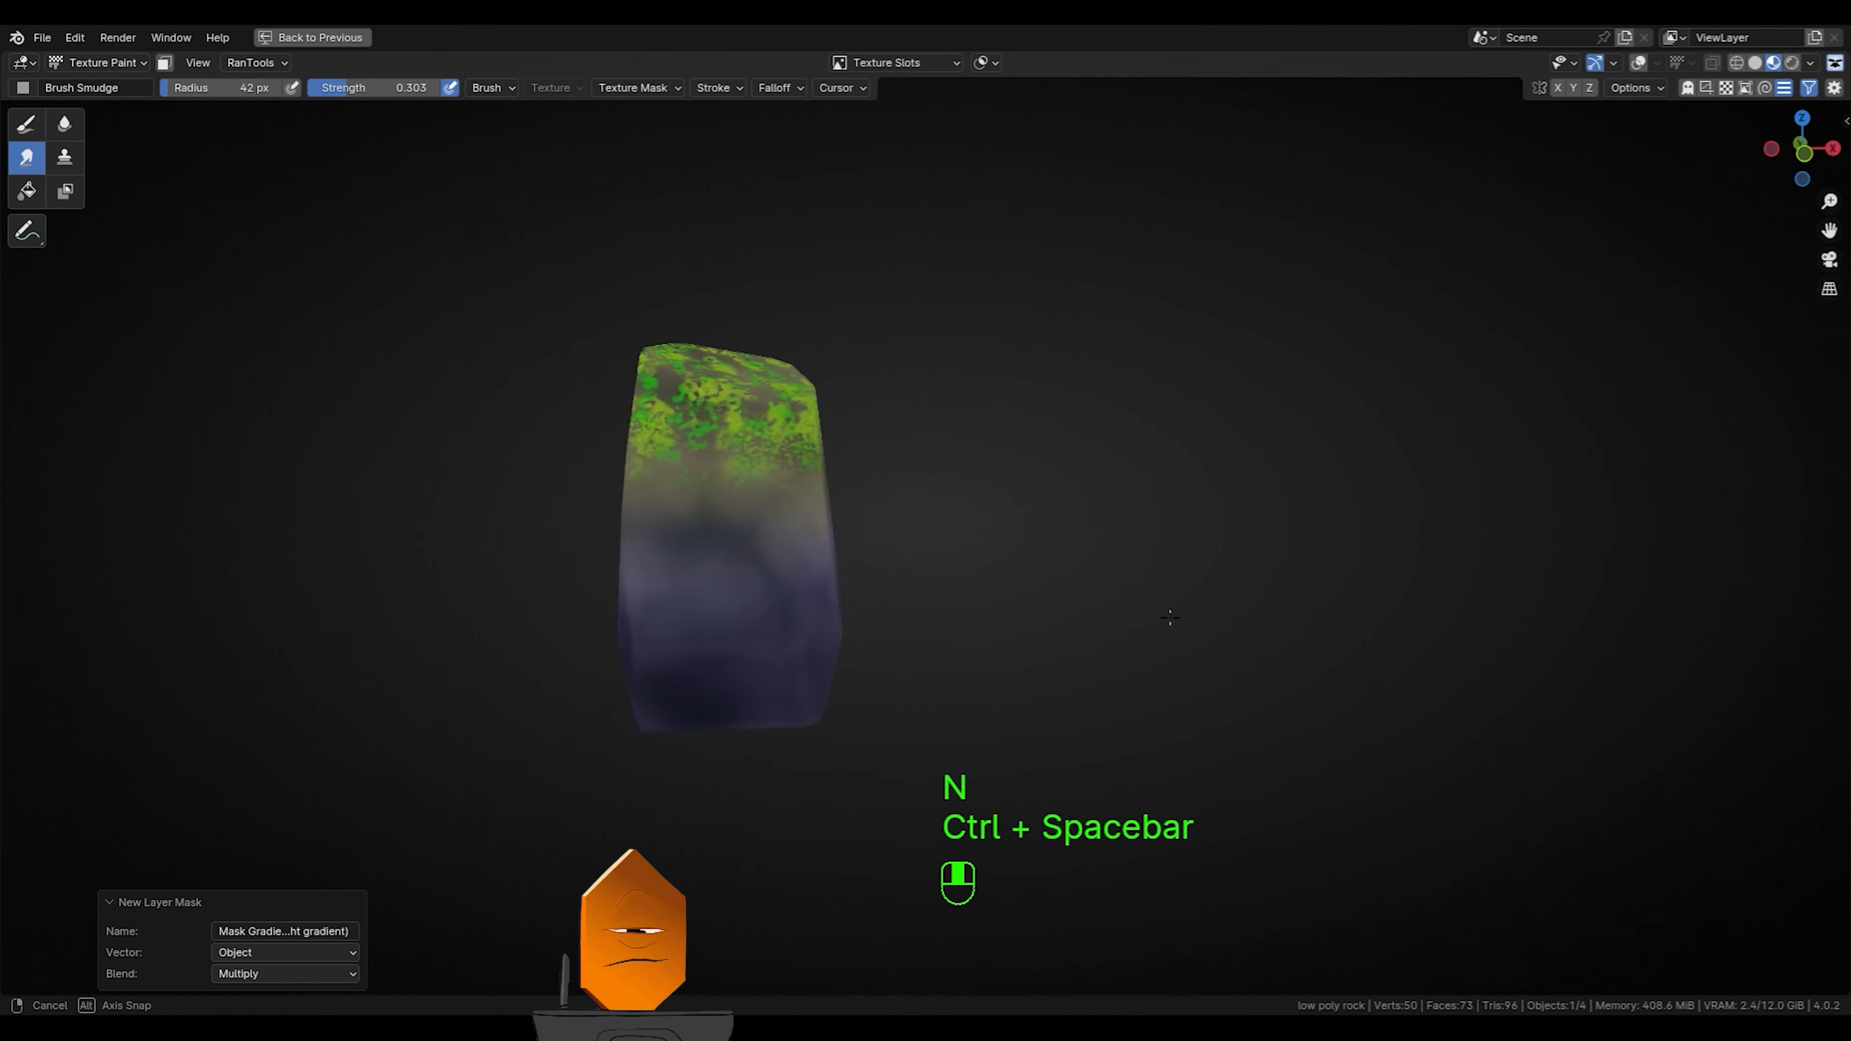
mouse_move(874, 583)
middle_mouse_down()
mouse_move(1004, 611)
mouse_move(1173, 715)
mouse_move(1403, 696)
mouse_move(1529, 735)
mouse_move(1164, 694)
middle_mouse_up()
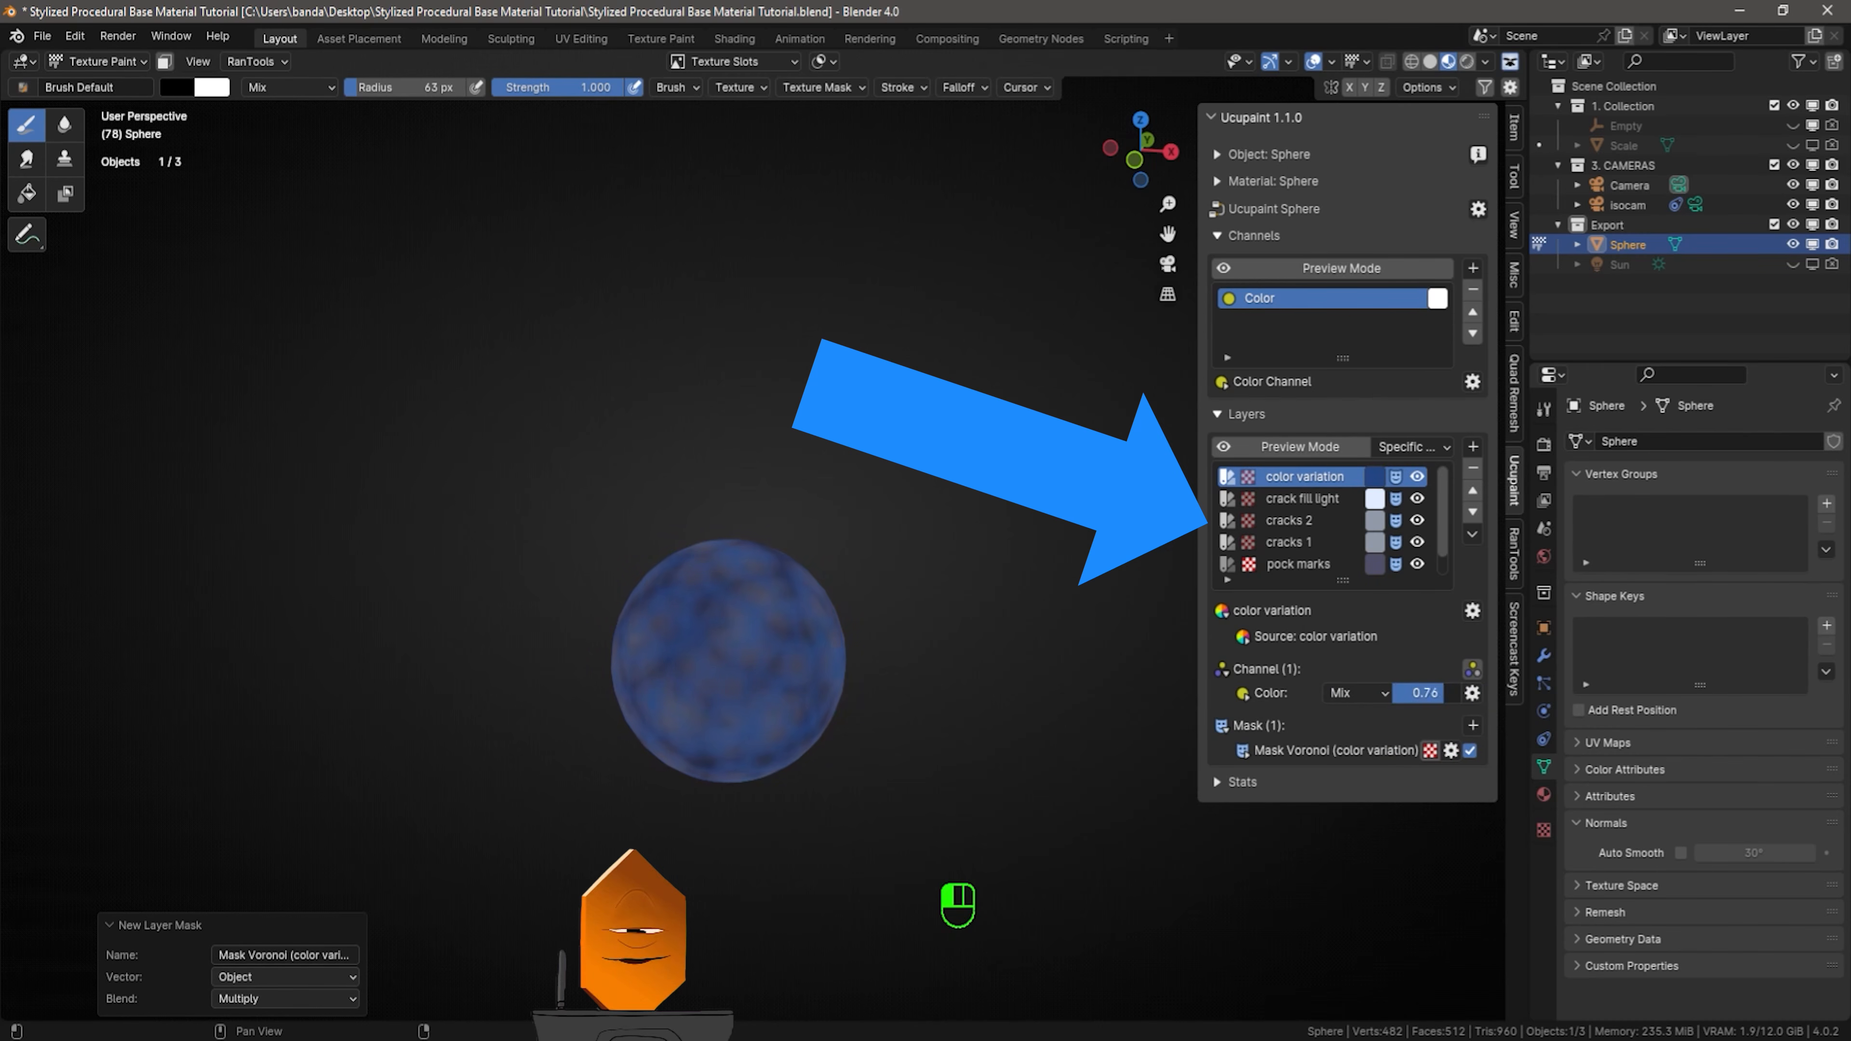
Adjust the Voronoi mask's scale and the color channel's opacity on the color variation layer
left_click(1255, 759)
scroll(1255, 759, "down", 1)
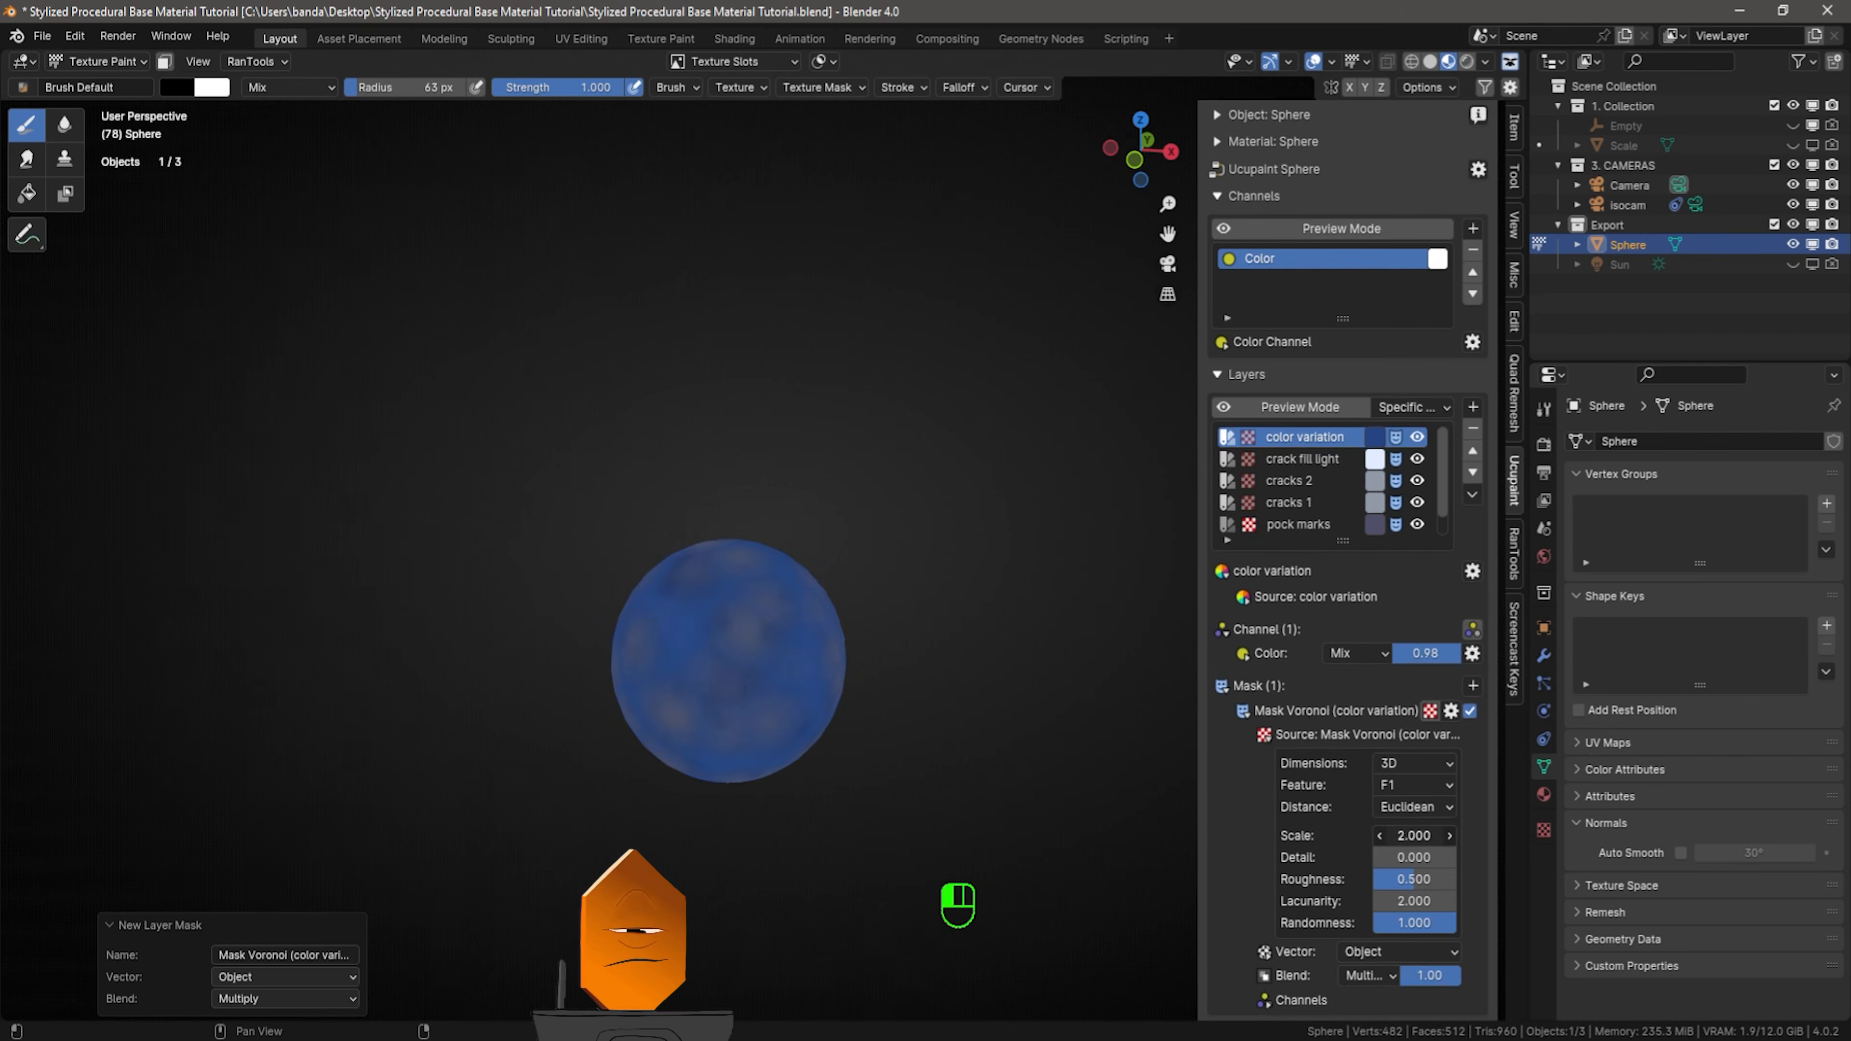
left_click_drag(1415, 836, 1401, 836)
left_click_drag(1431, 654, 1409, 654)
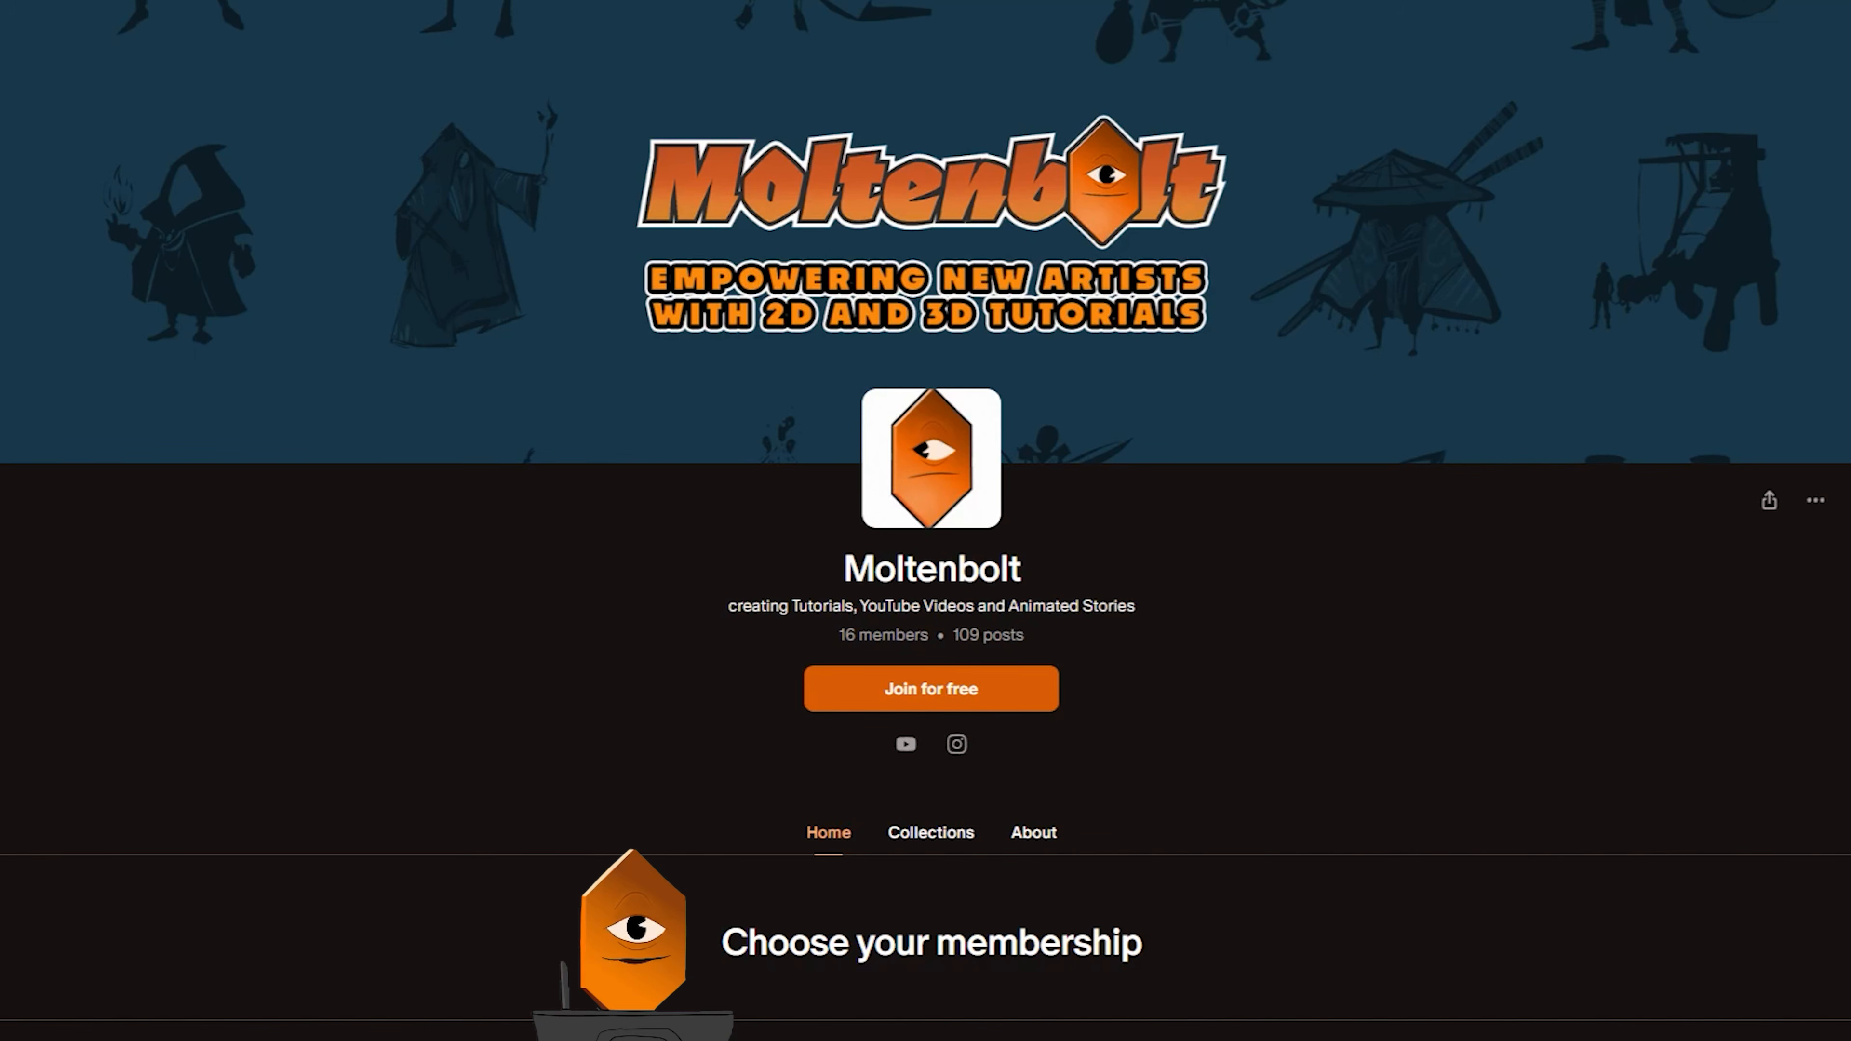
Look through the membership tiers on the Moltenbolt page
scroll(925, 521, "down", 8)
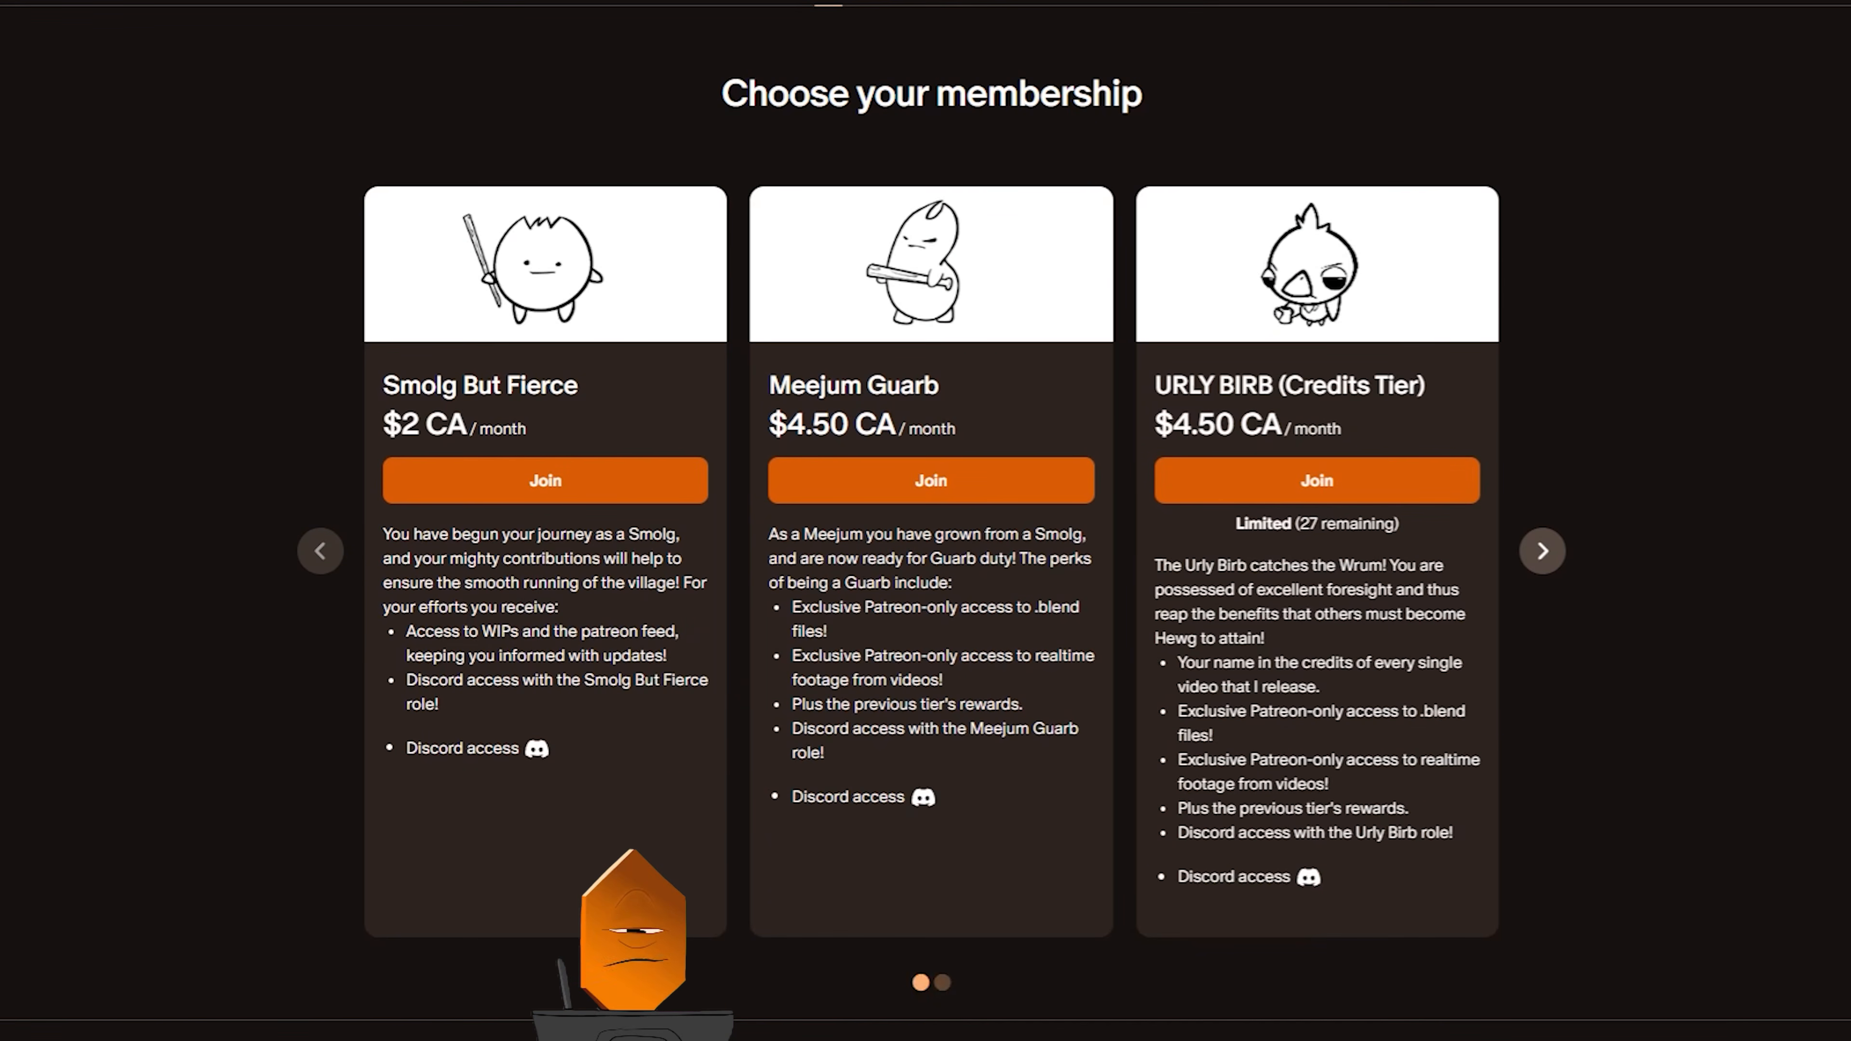
scroll(926, 520, "up", 8)
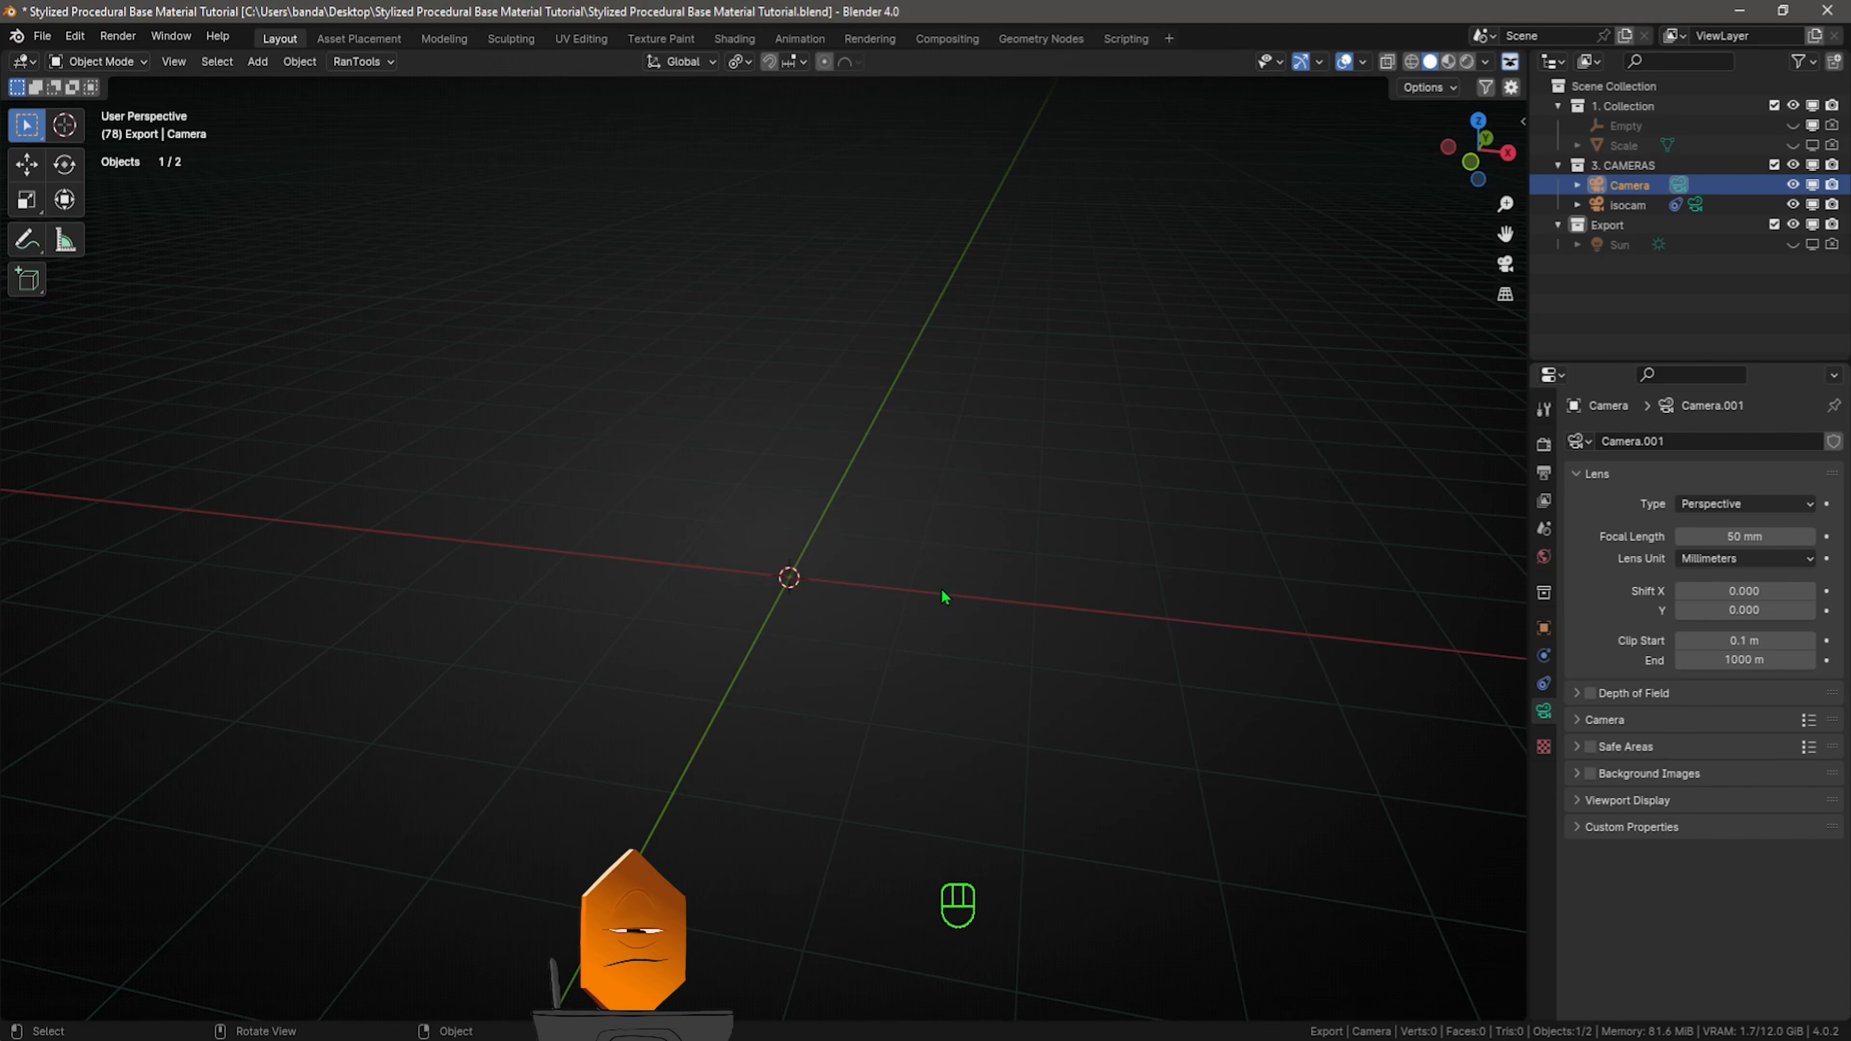
Add a UV sphere at the scene origin and shade it smooth
left_click(943, 588)
key("shift+a")
mouse_move(941, 586)
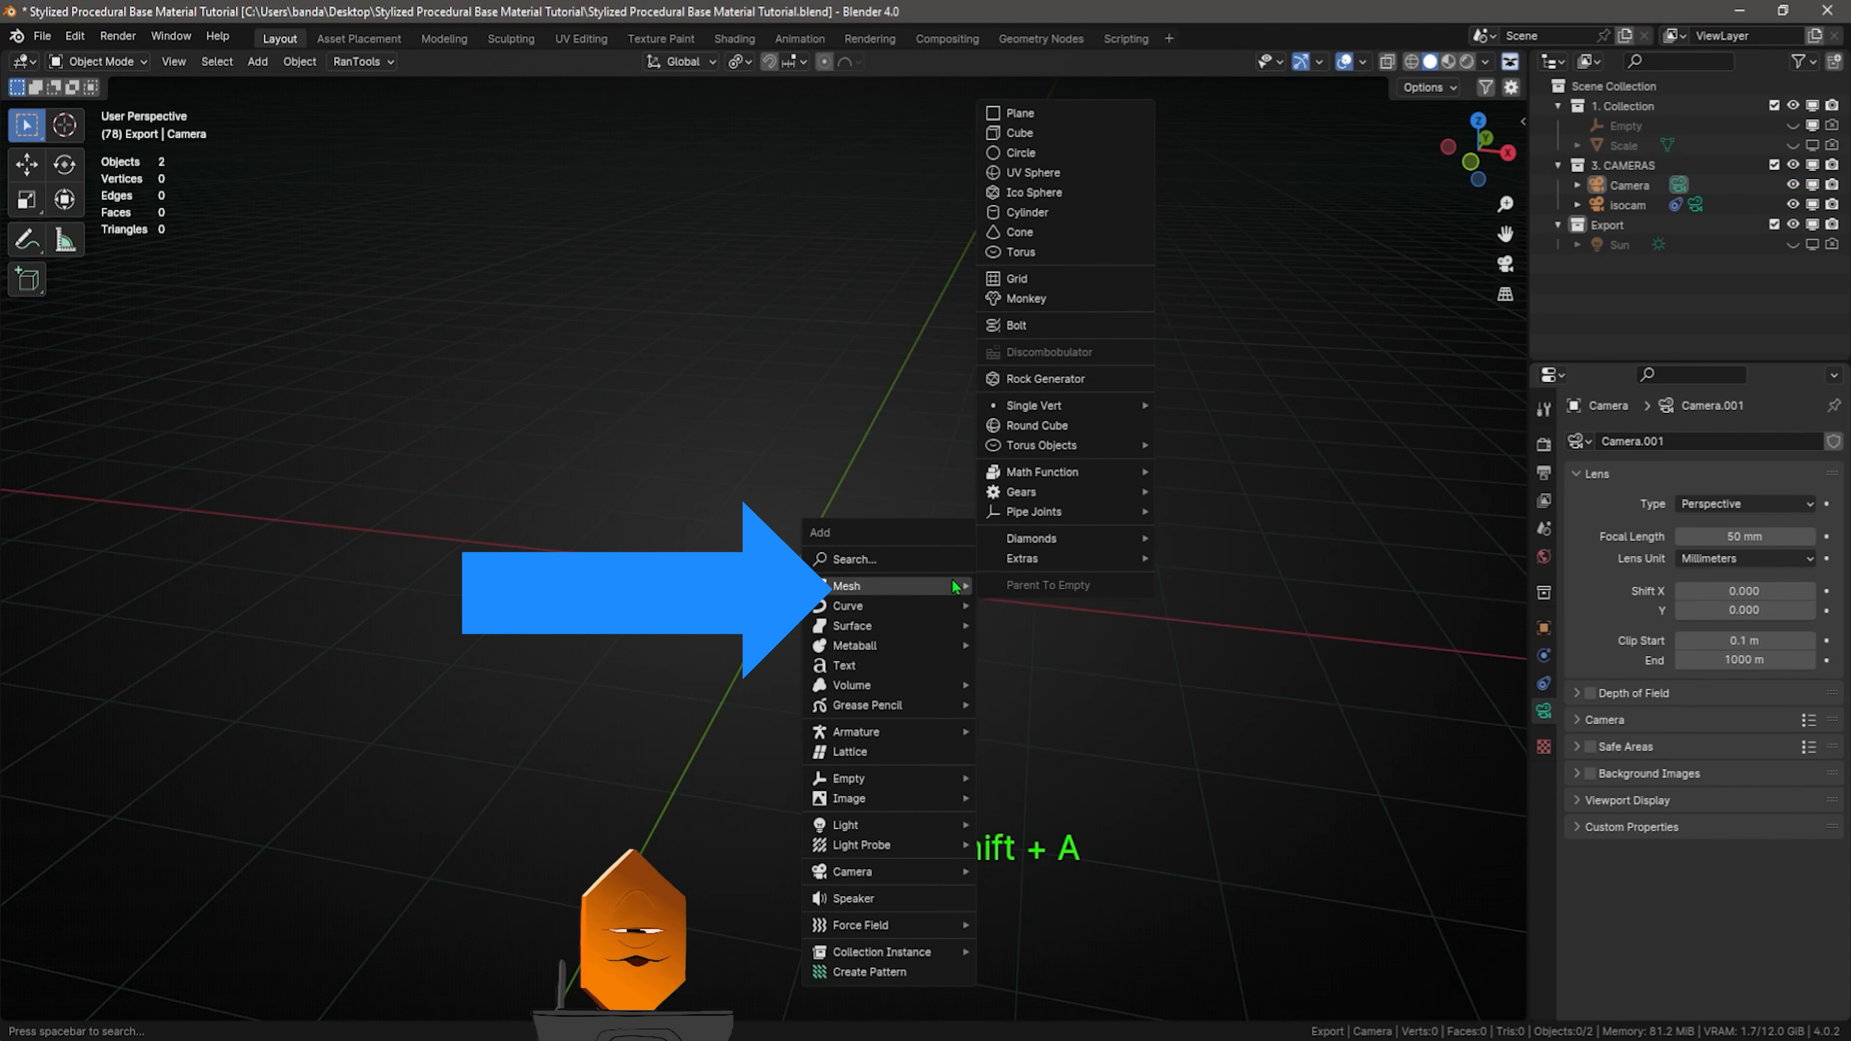
left_click(1089, 176)
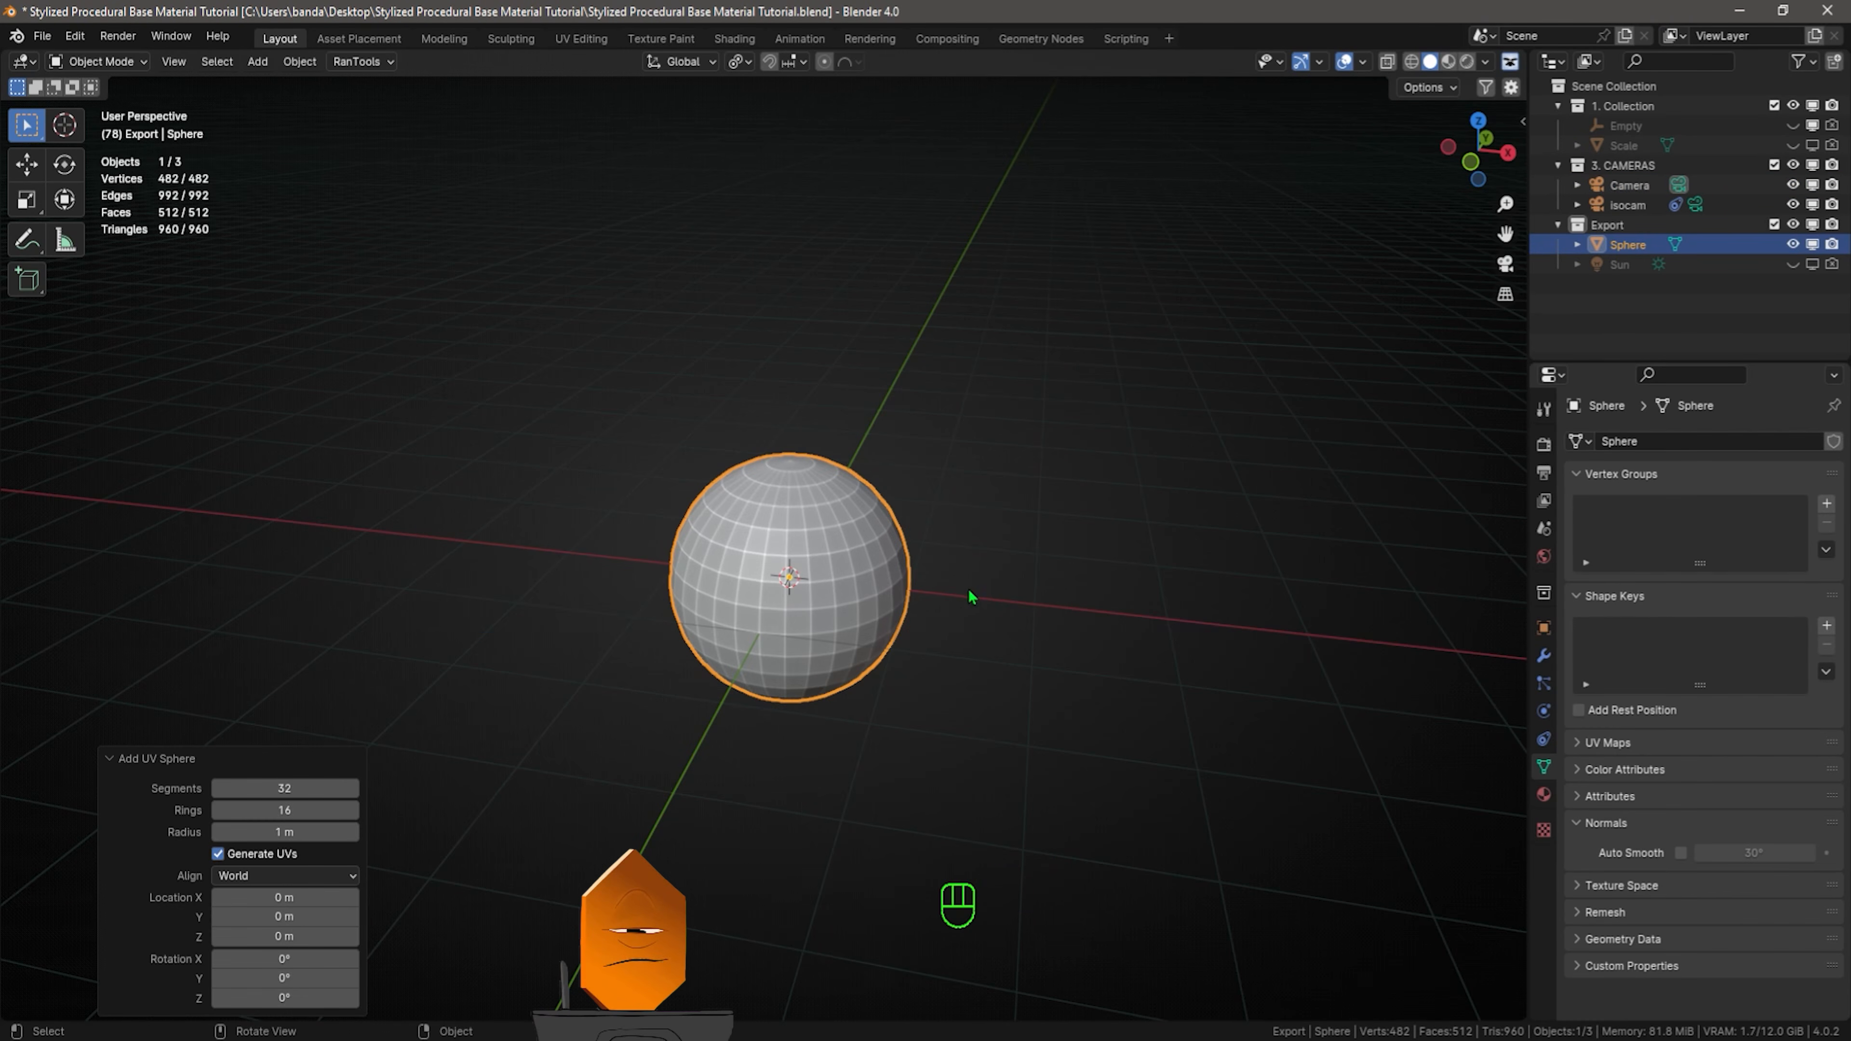
middle_click_drag(968, 592, 1024, 582, "shift")
right_click(848, 508)
left_click(847, 505)
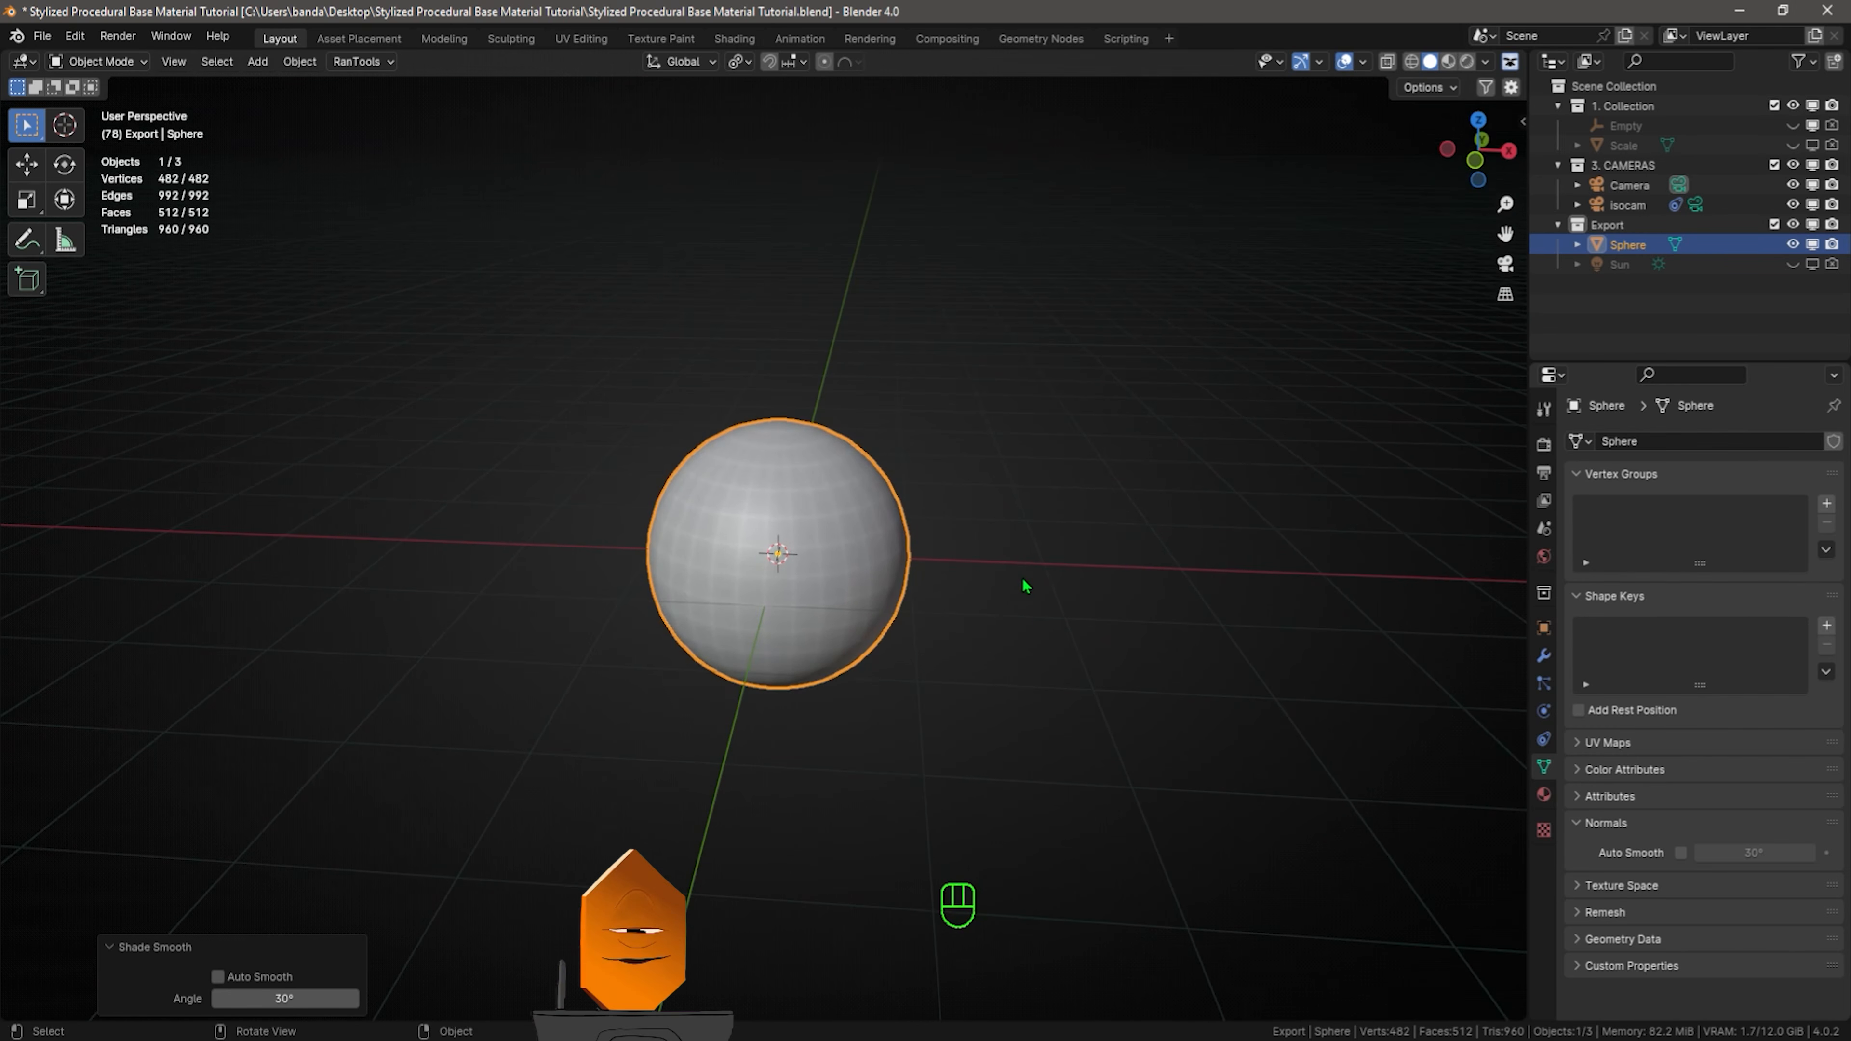
Switch the sphere to Texture Paint mode and activate the Draw brush
key("Tab")
left_click(1159, 508)
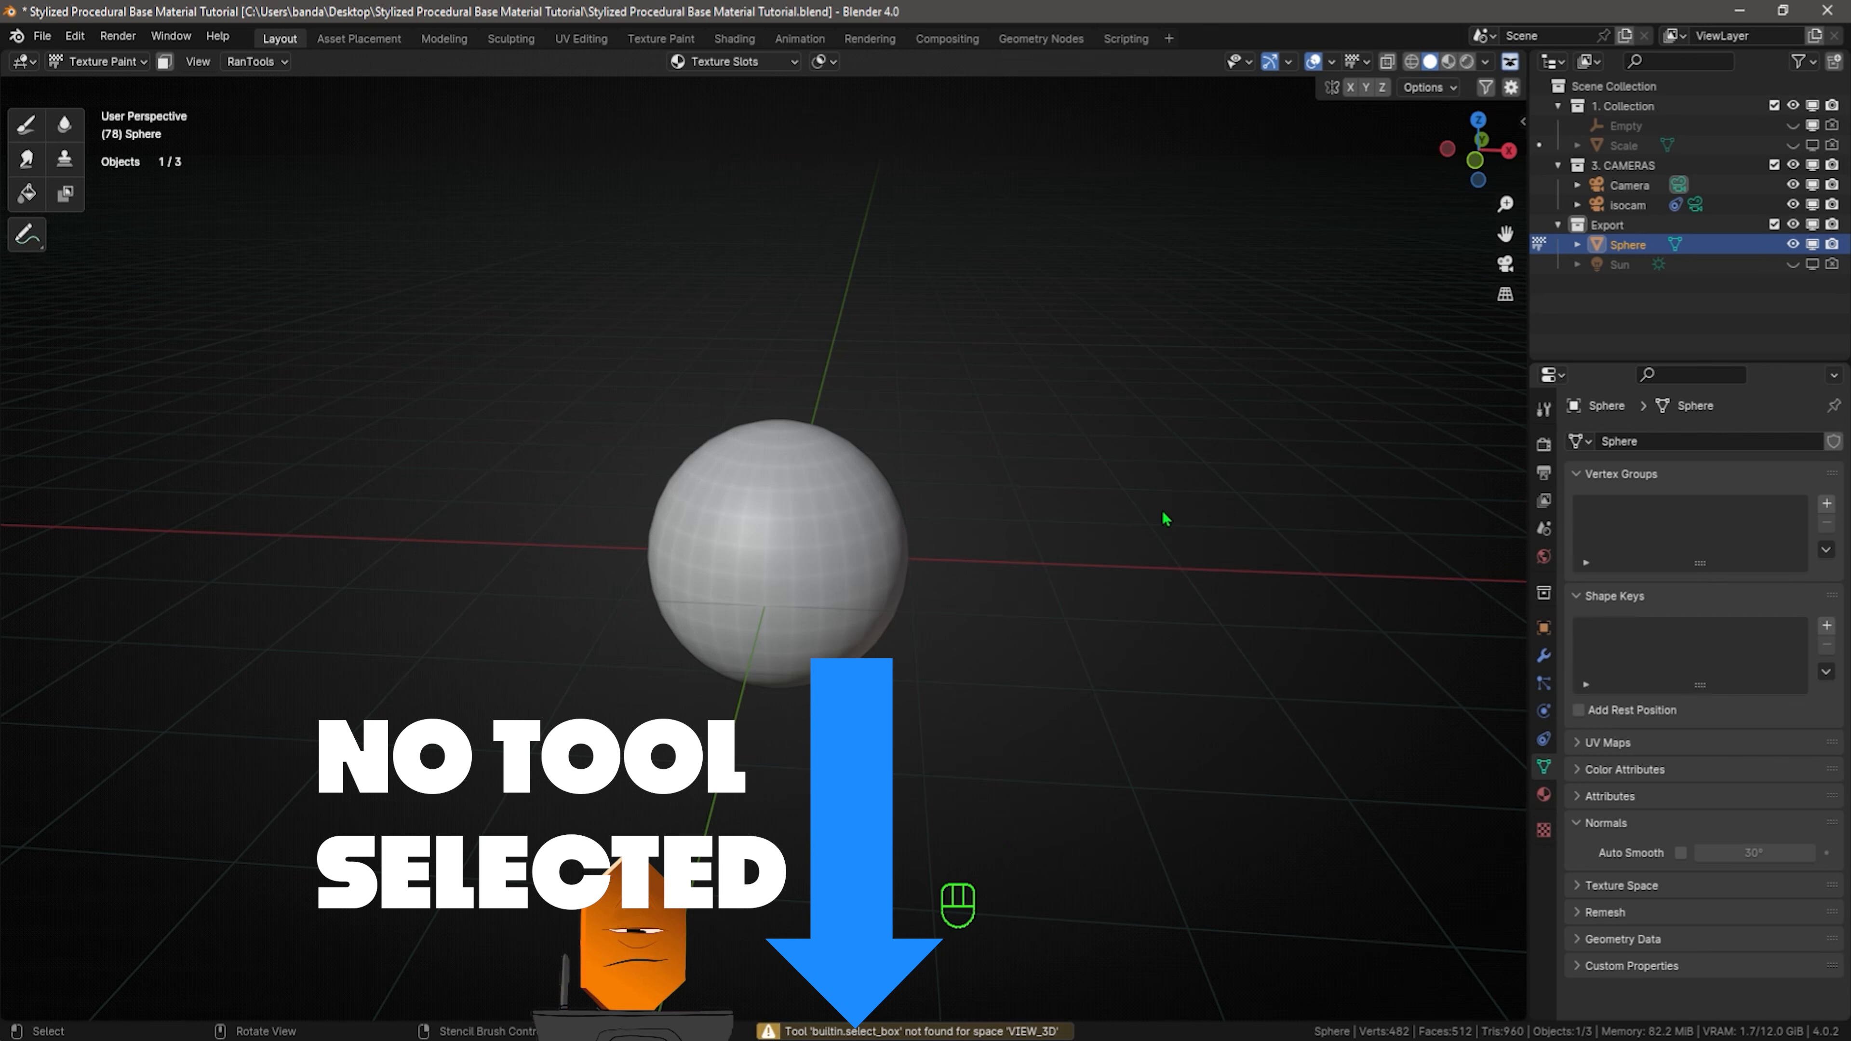
left_click(32, 131)
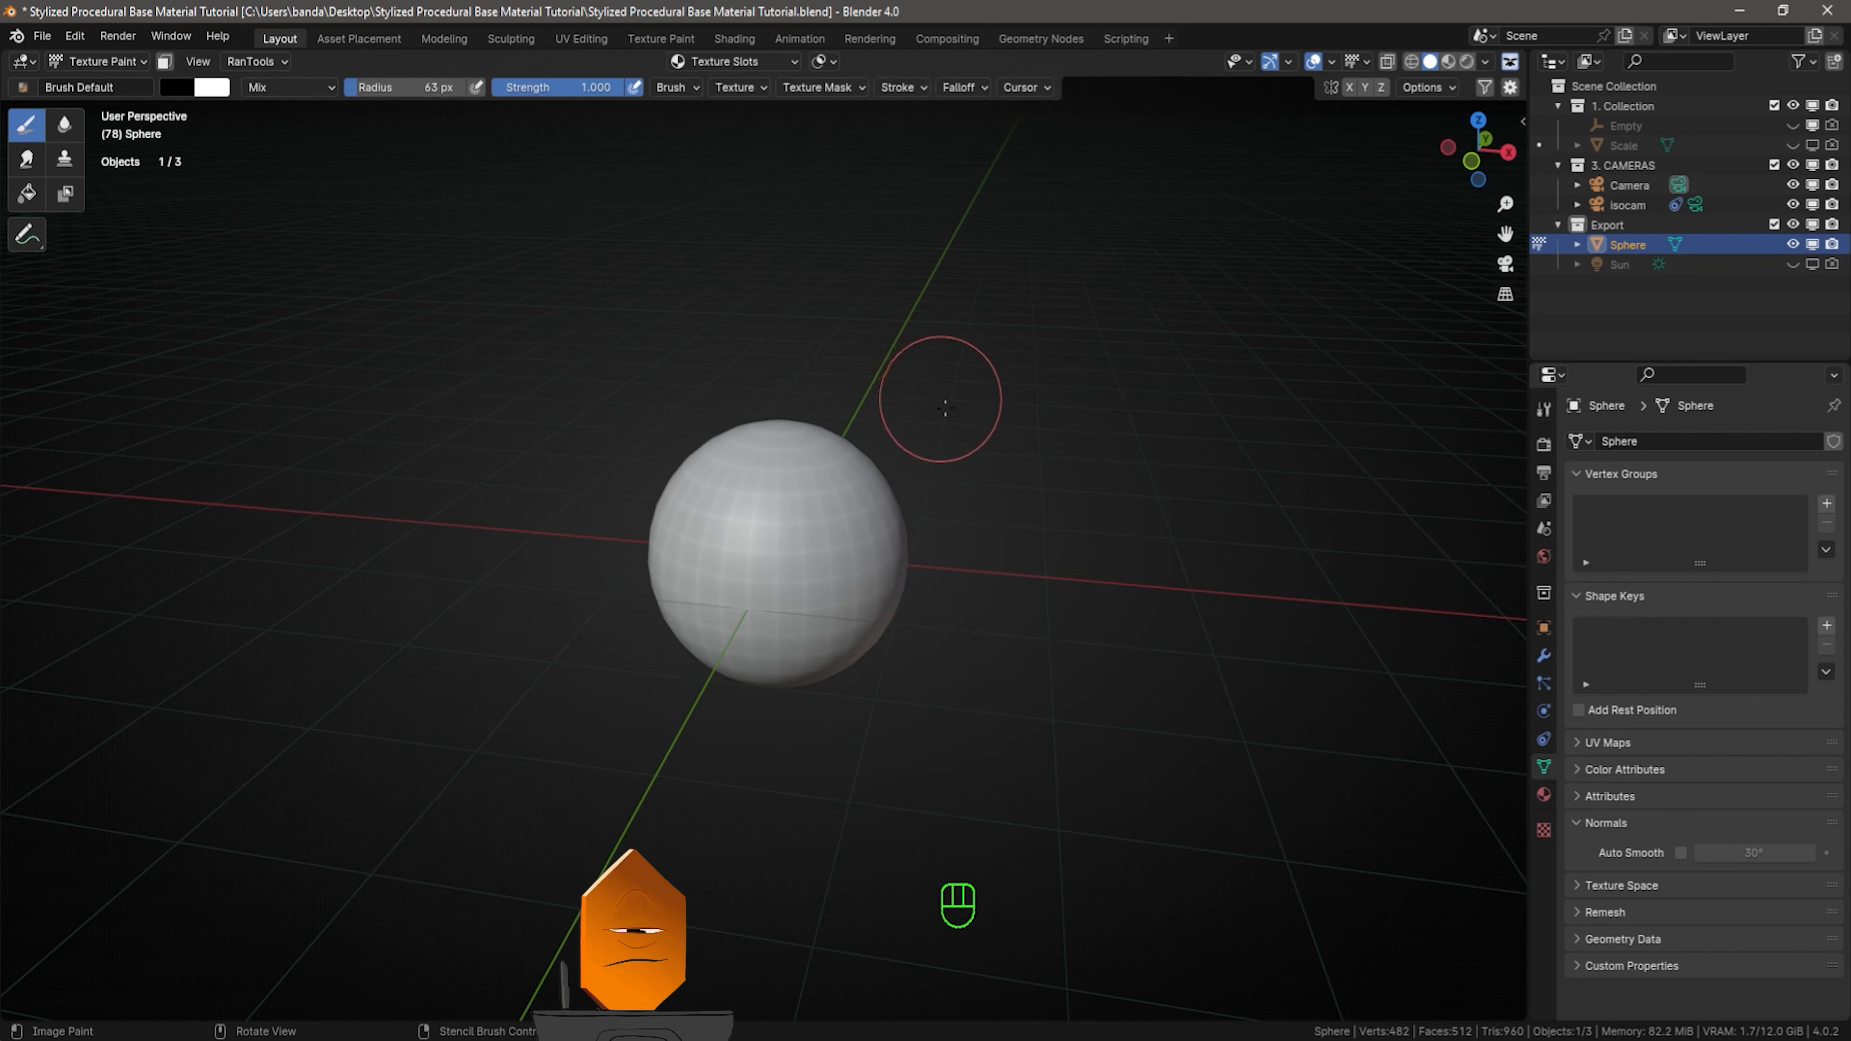
Create a Quick Ucupaint Node Setup for the sphere with the type set to Emission
key("Tab")
key("n")
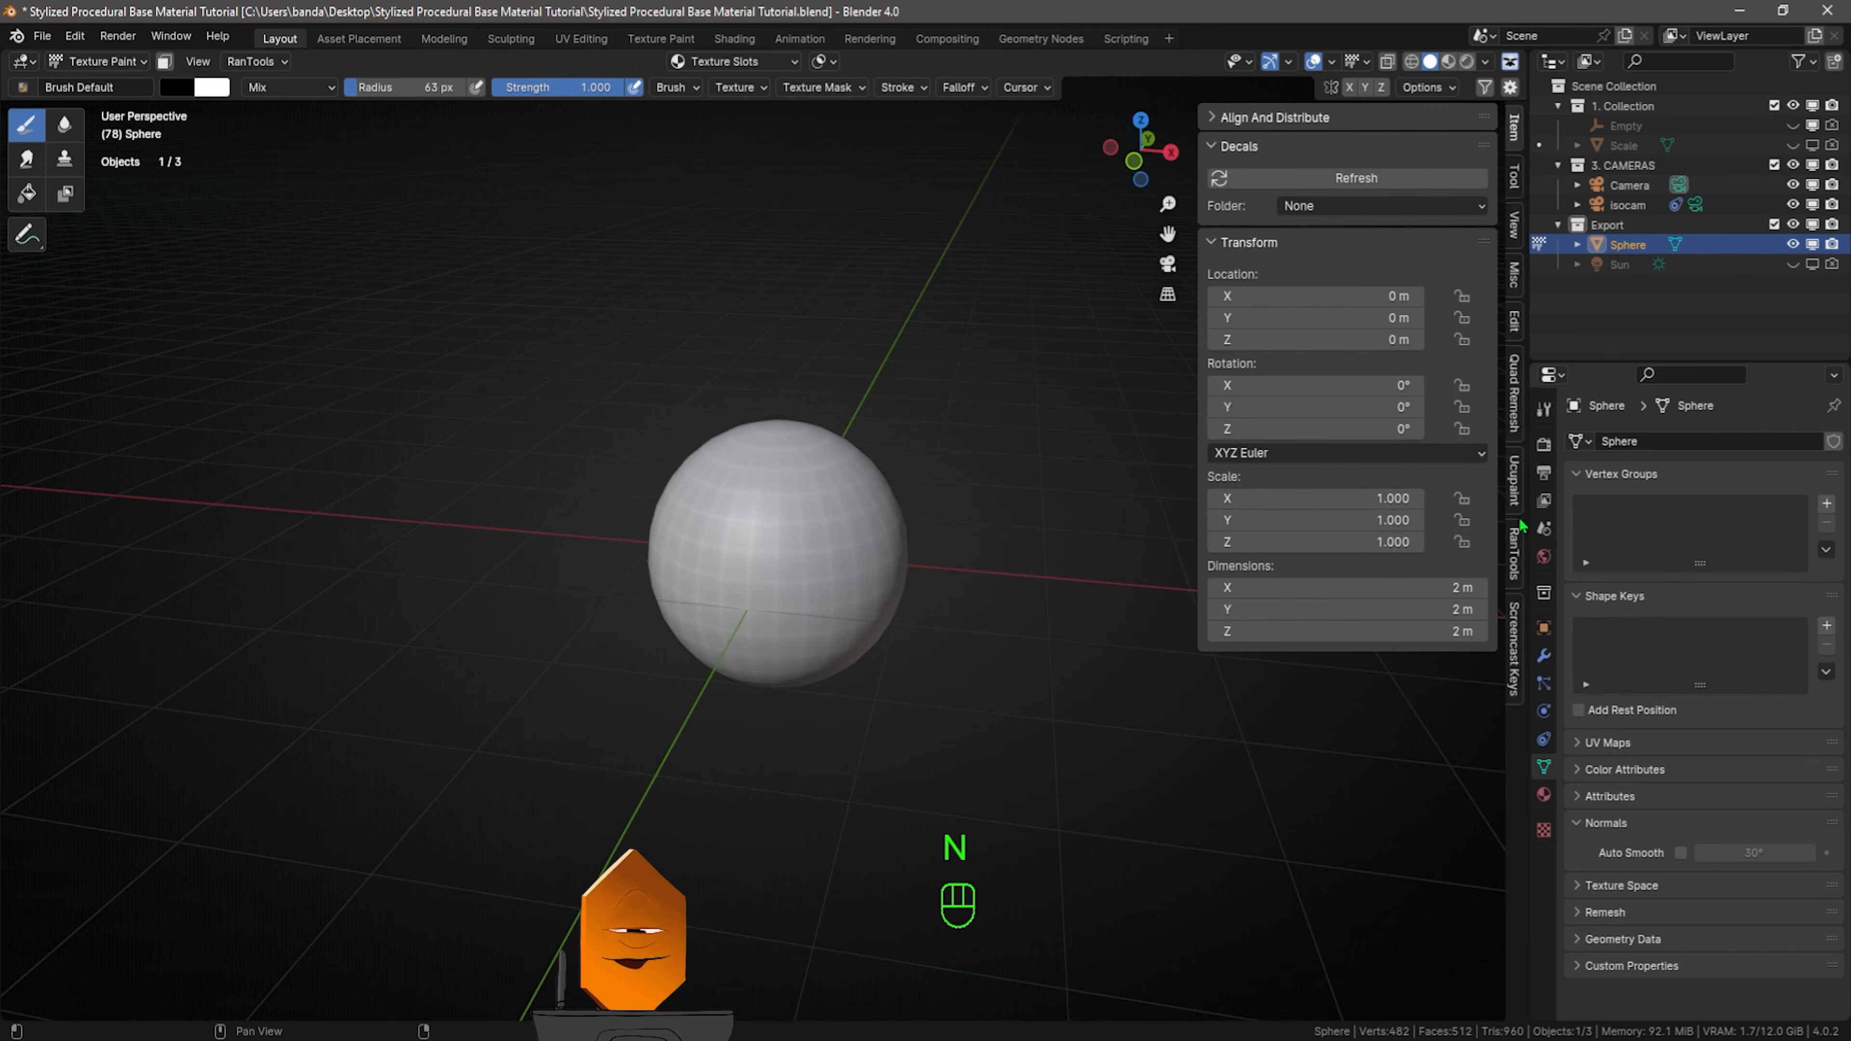
left_click(1520, 484)
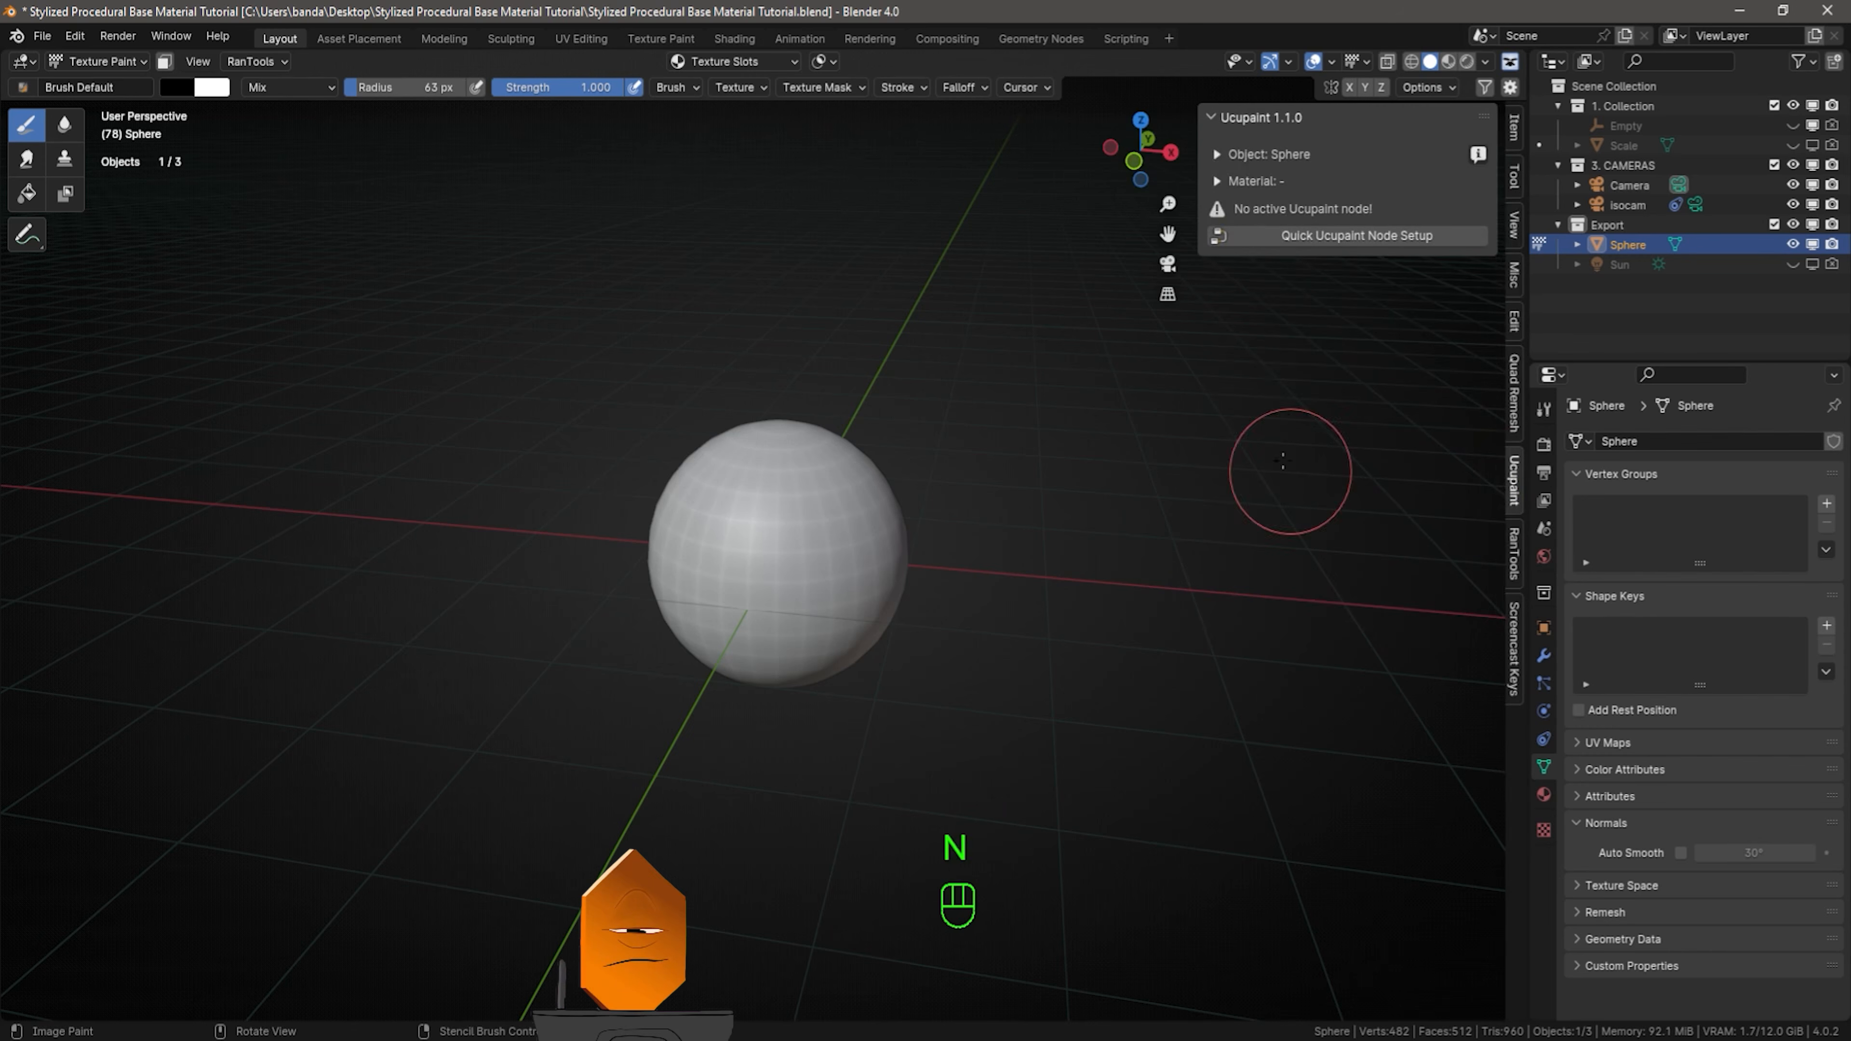
left_click(1336, 235)
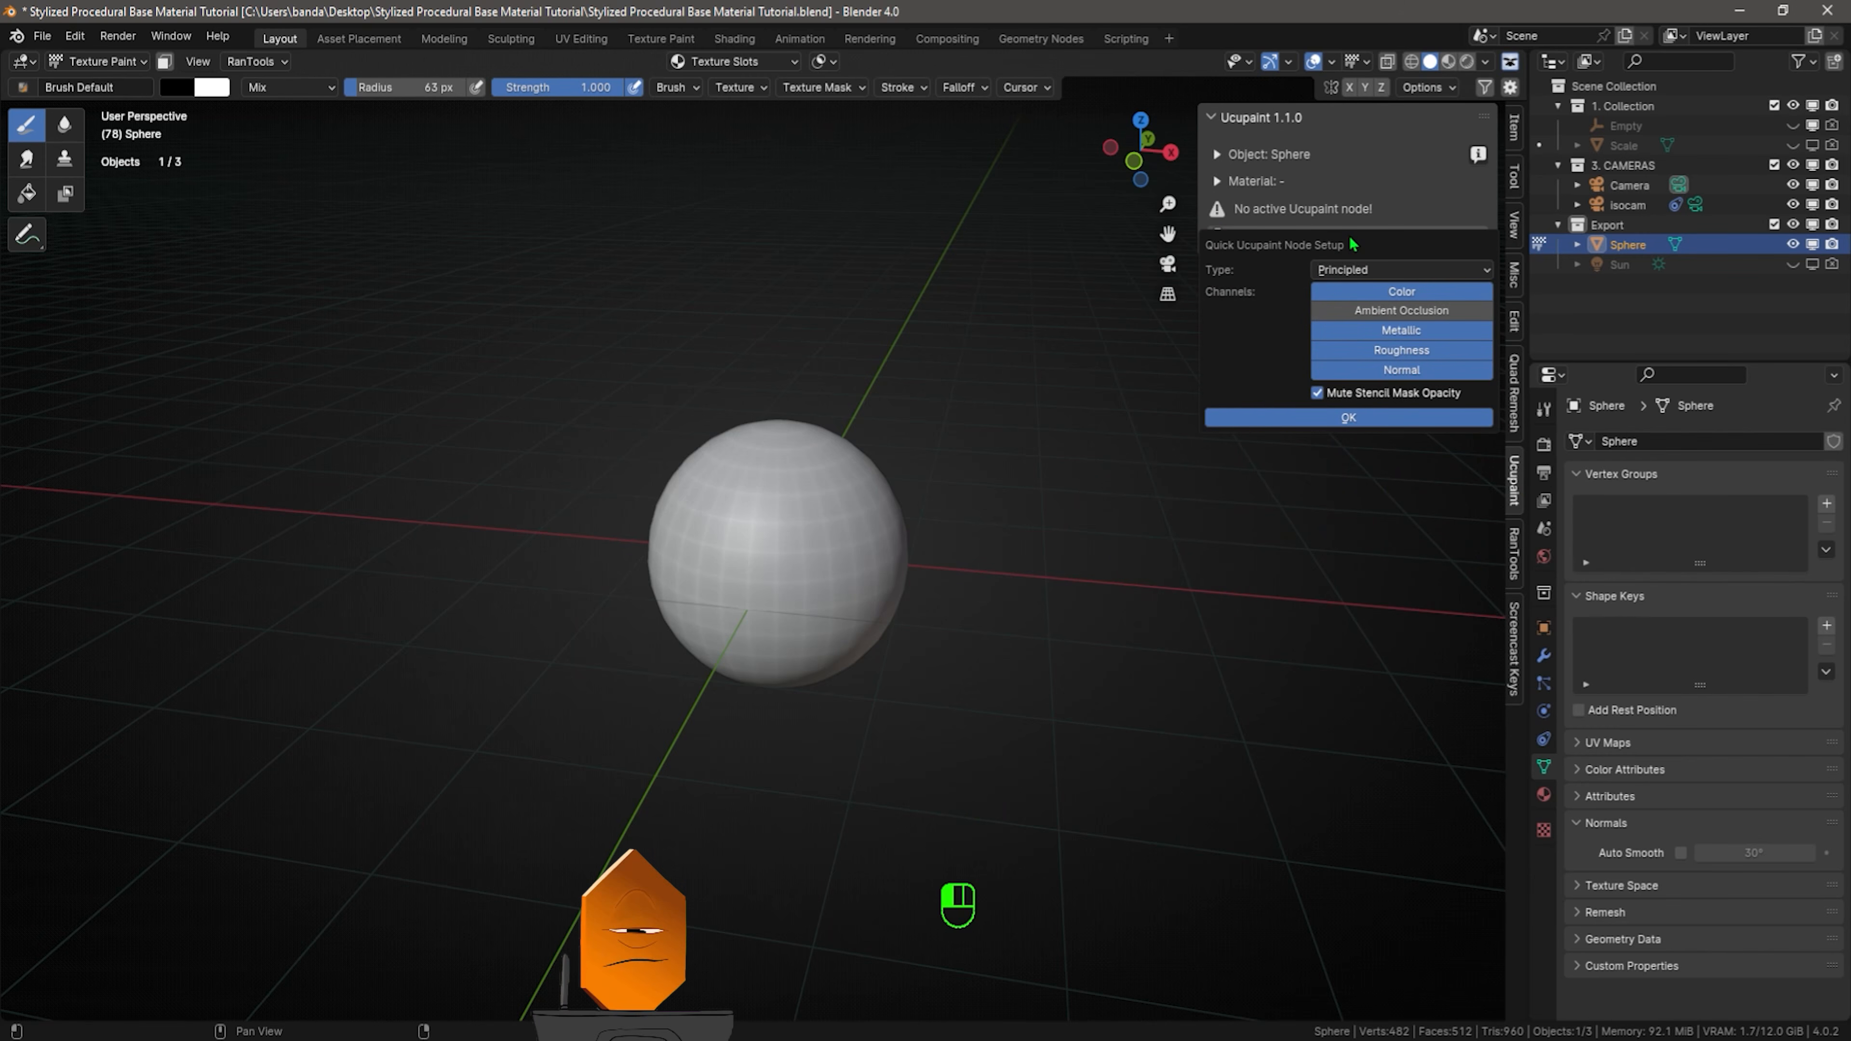
left_click(1384, 271)
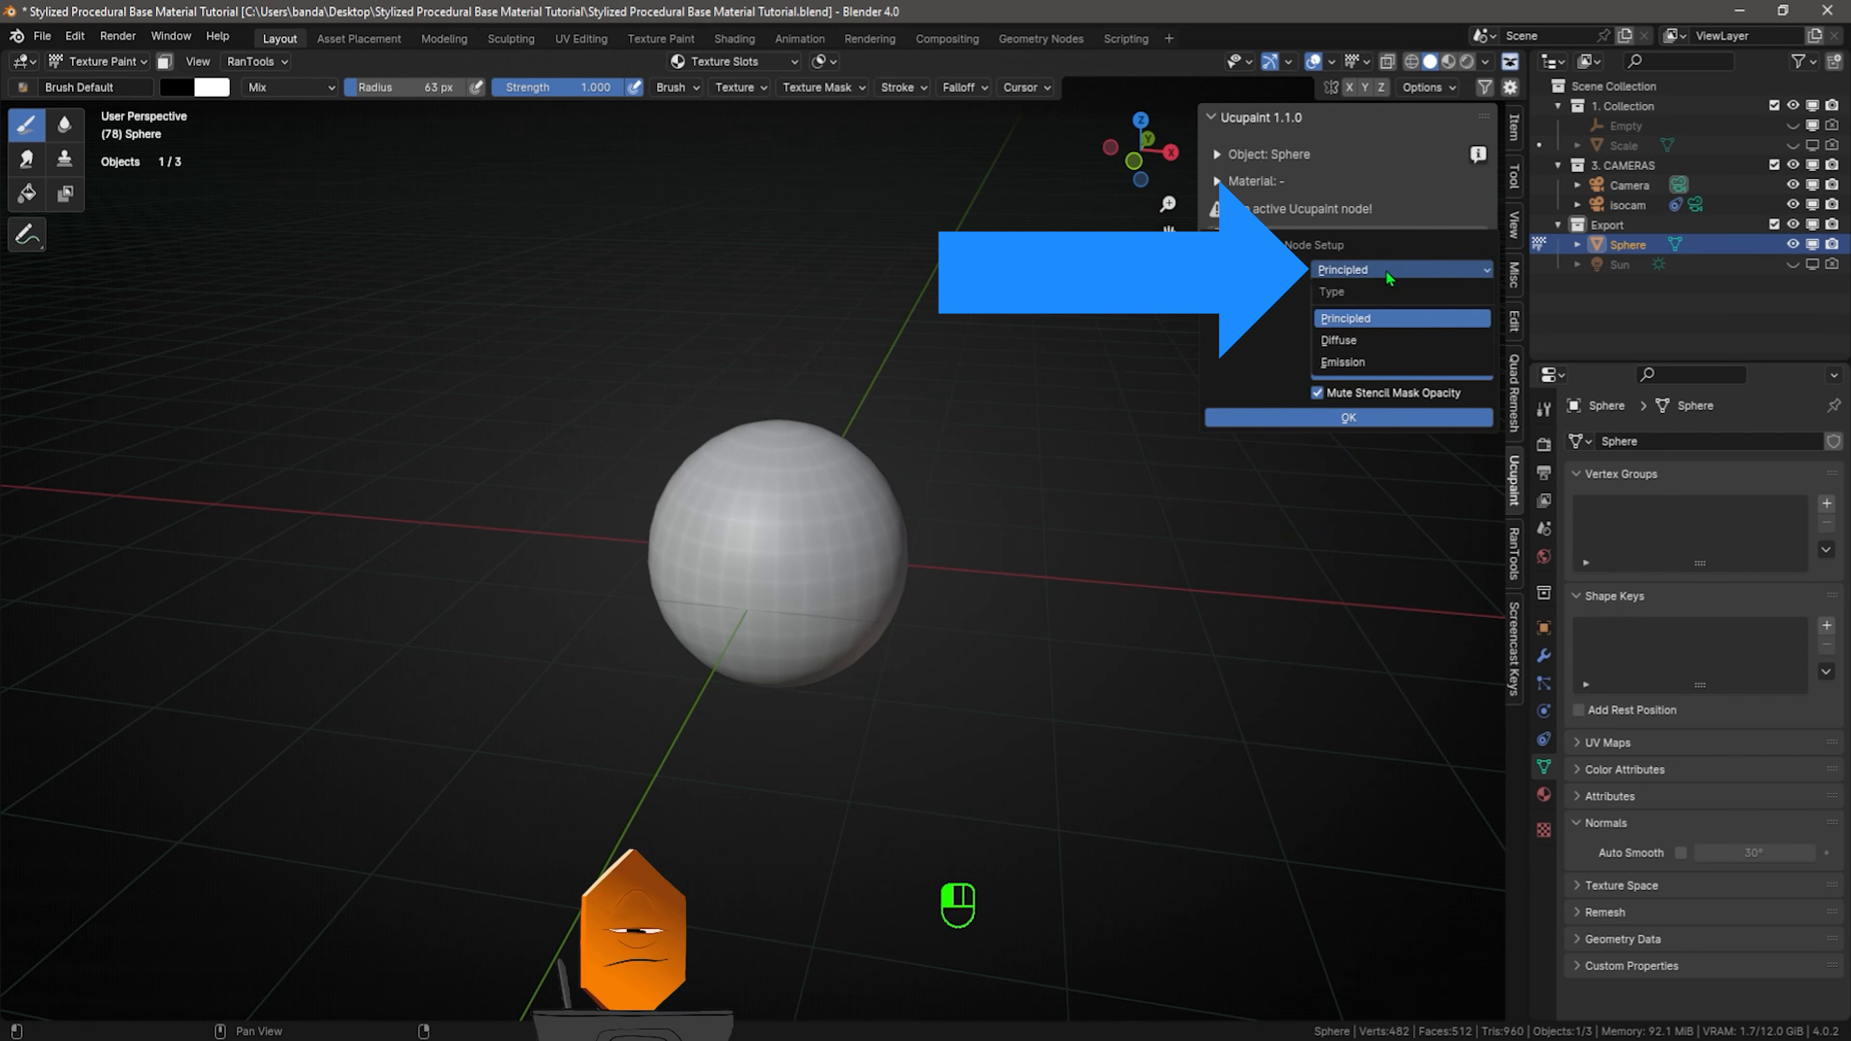
left_click(1362, 361)
left_click(1368, 320)
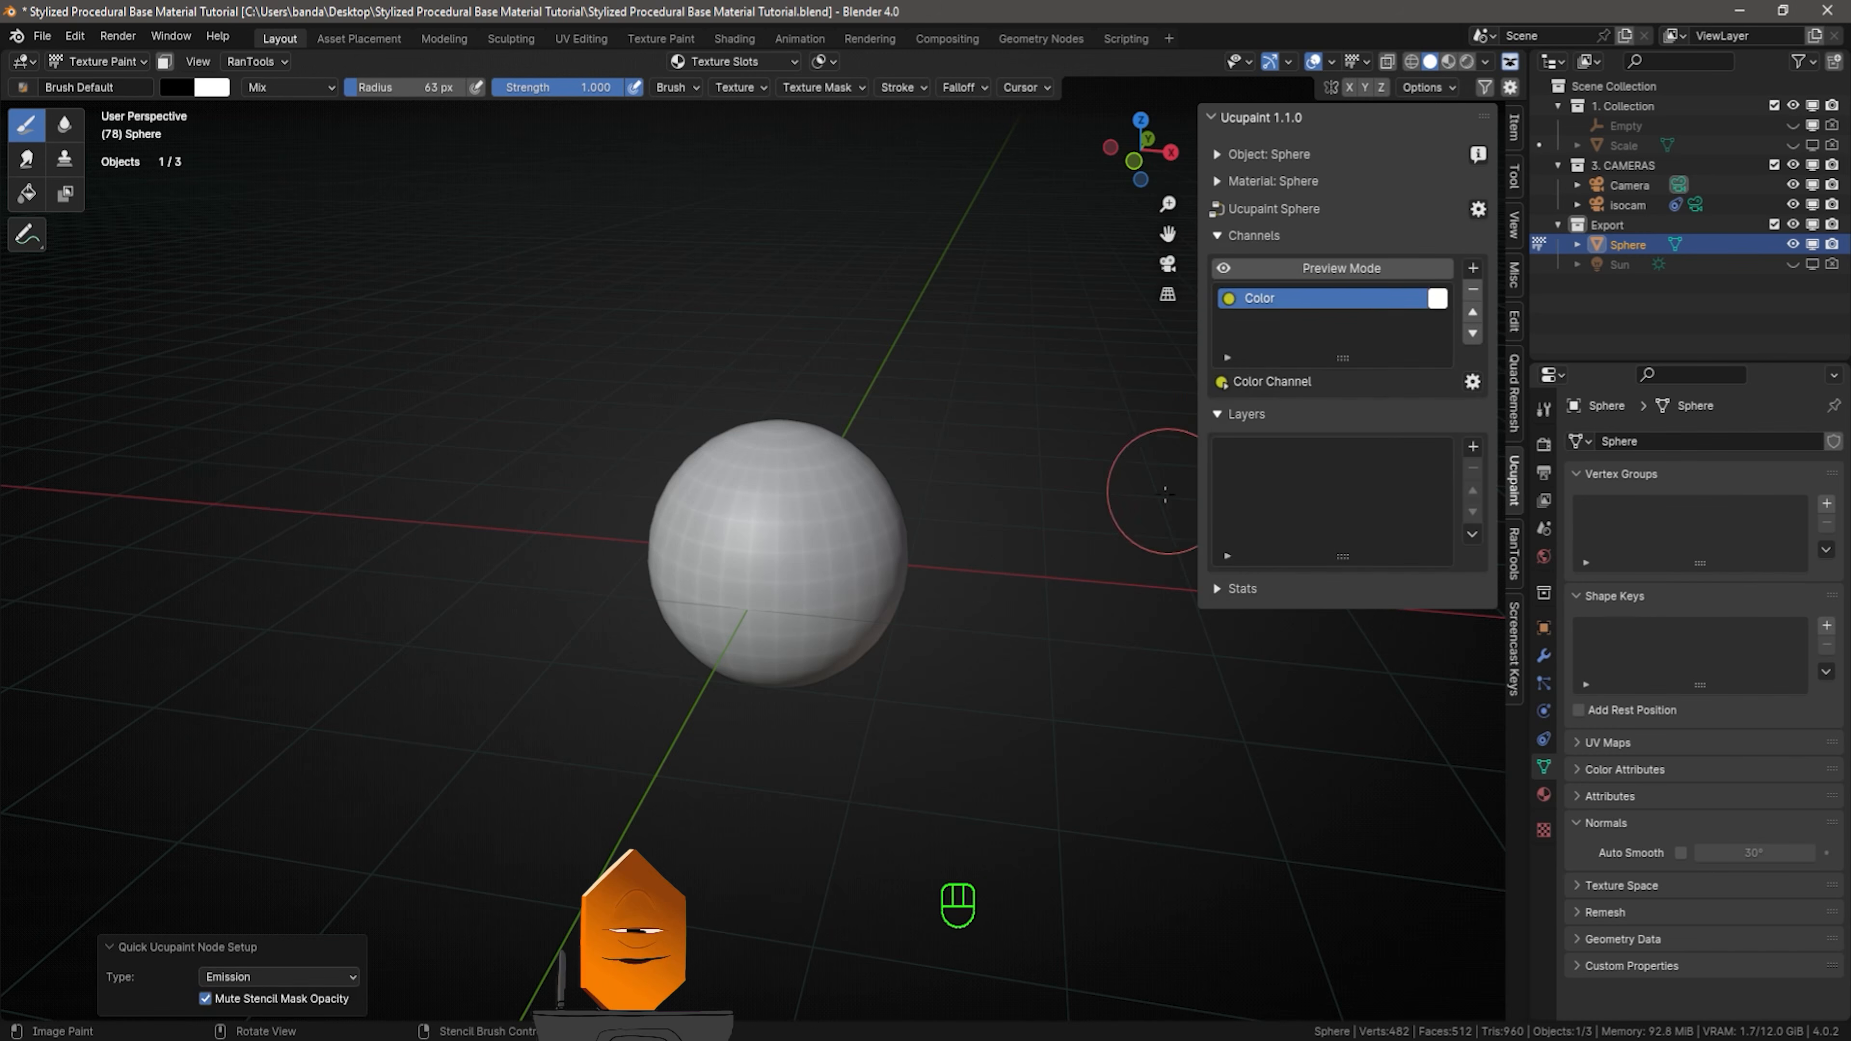
Add a Ucupaint solid color layer in a dark, muted blue-purple as the sphere's base color
middle_click_drag(1156, 579, 1092, 523)
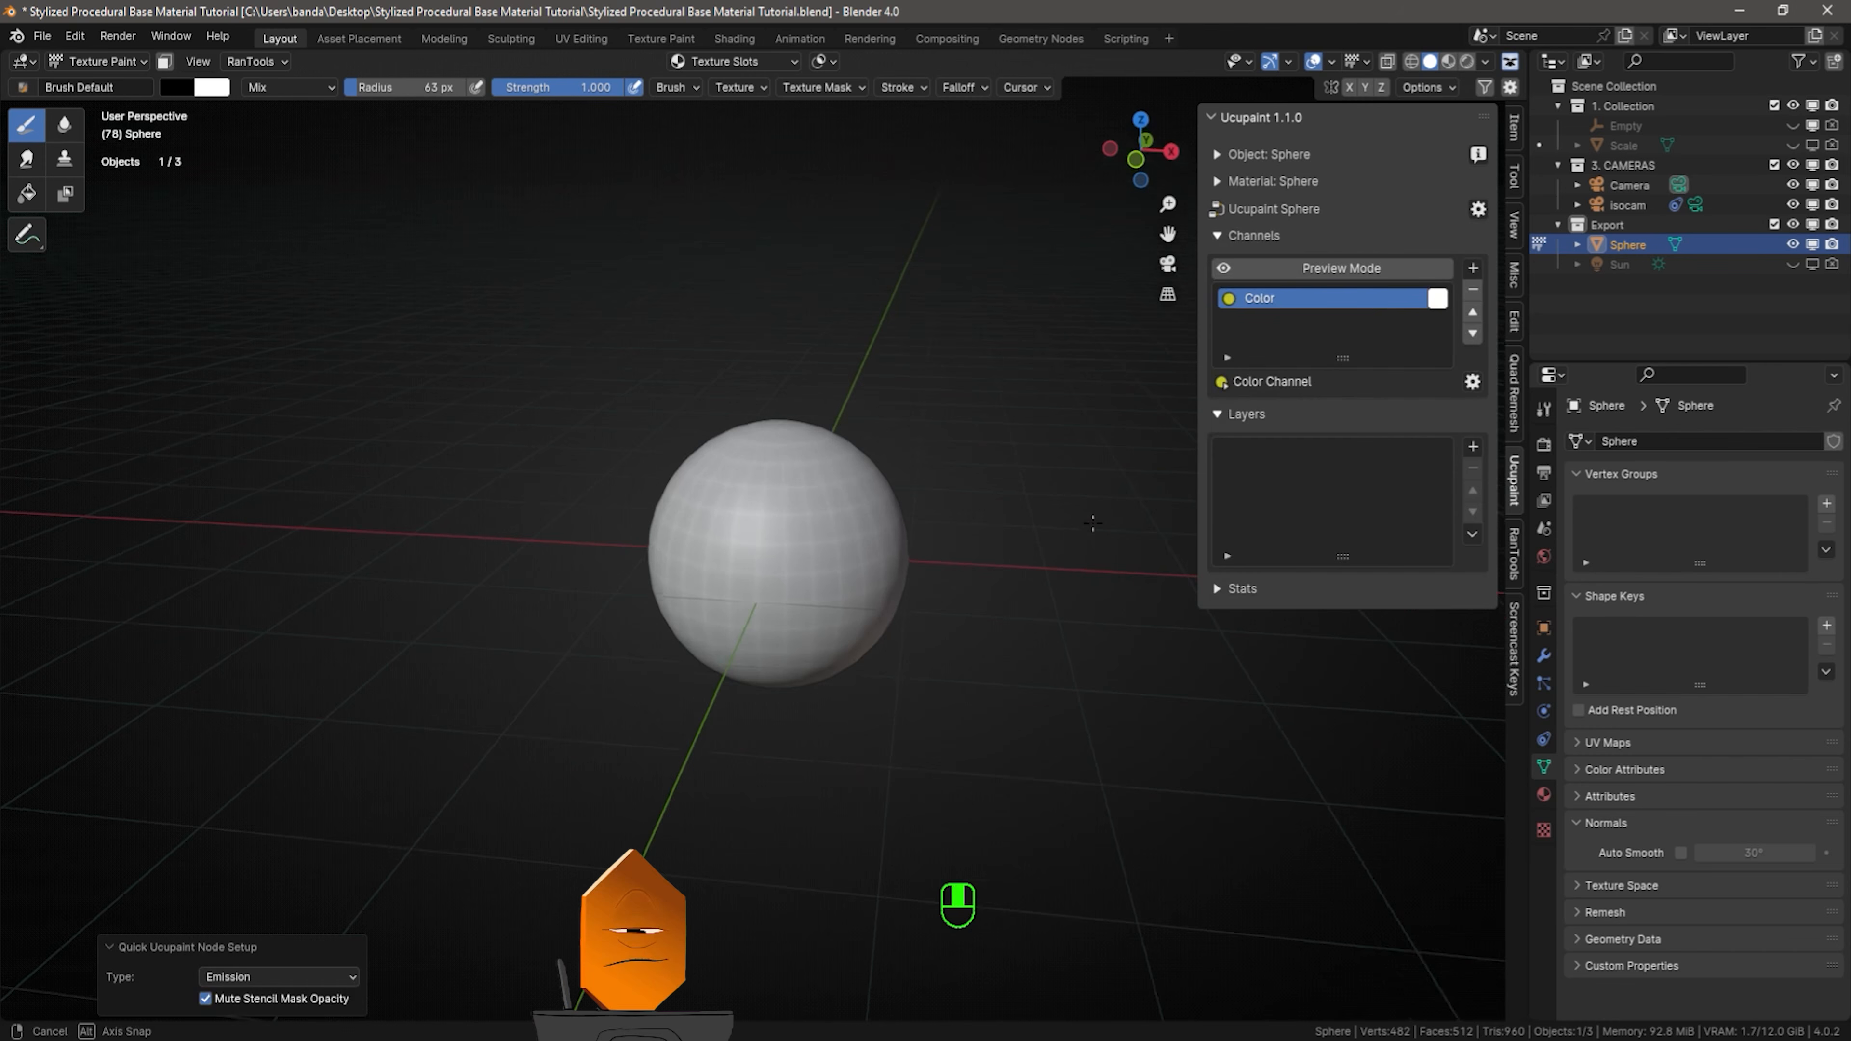
middle_click_drag(1092, 523, 1074, 525, "ctrl")
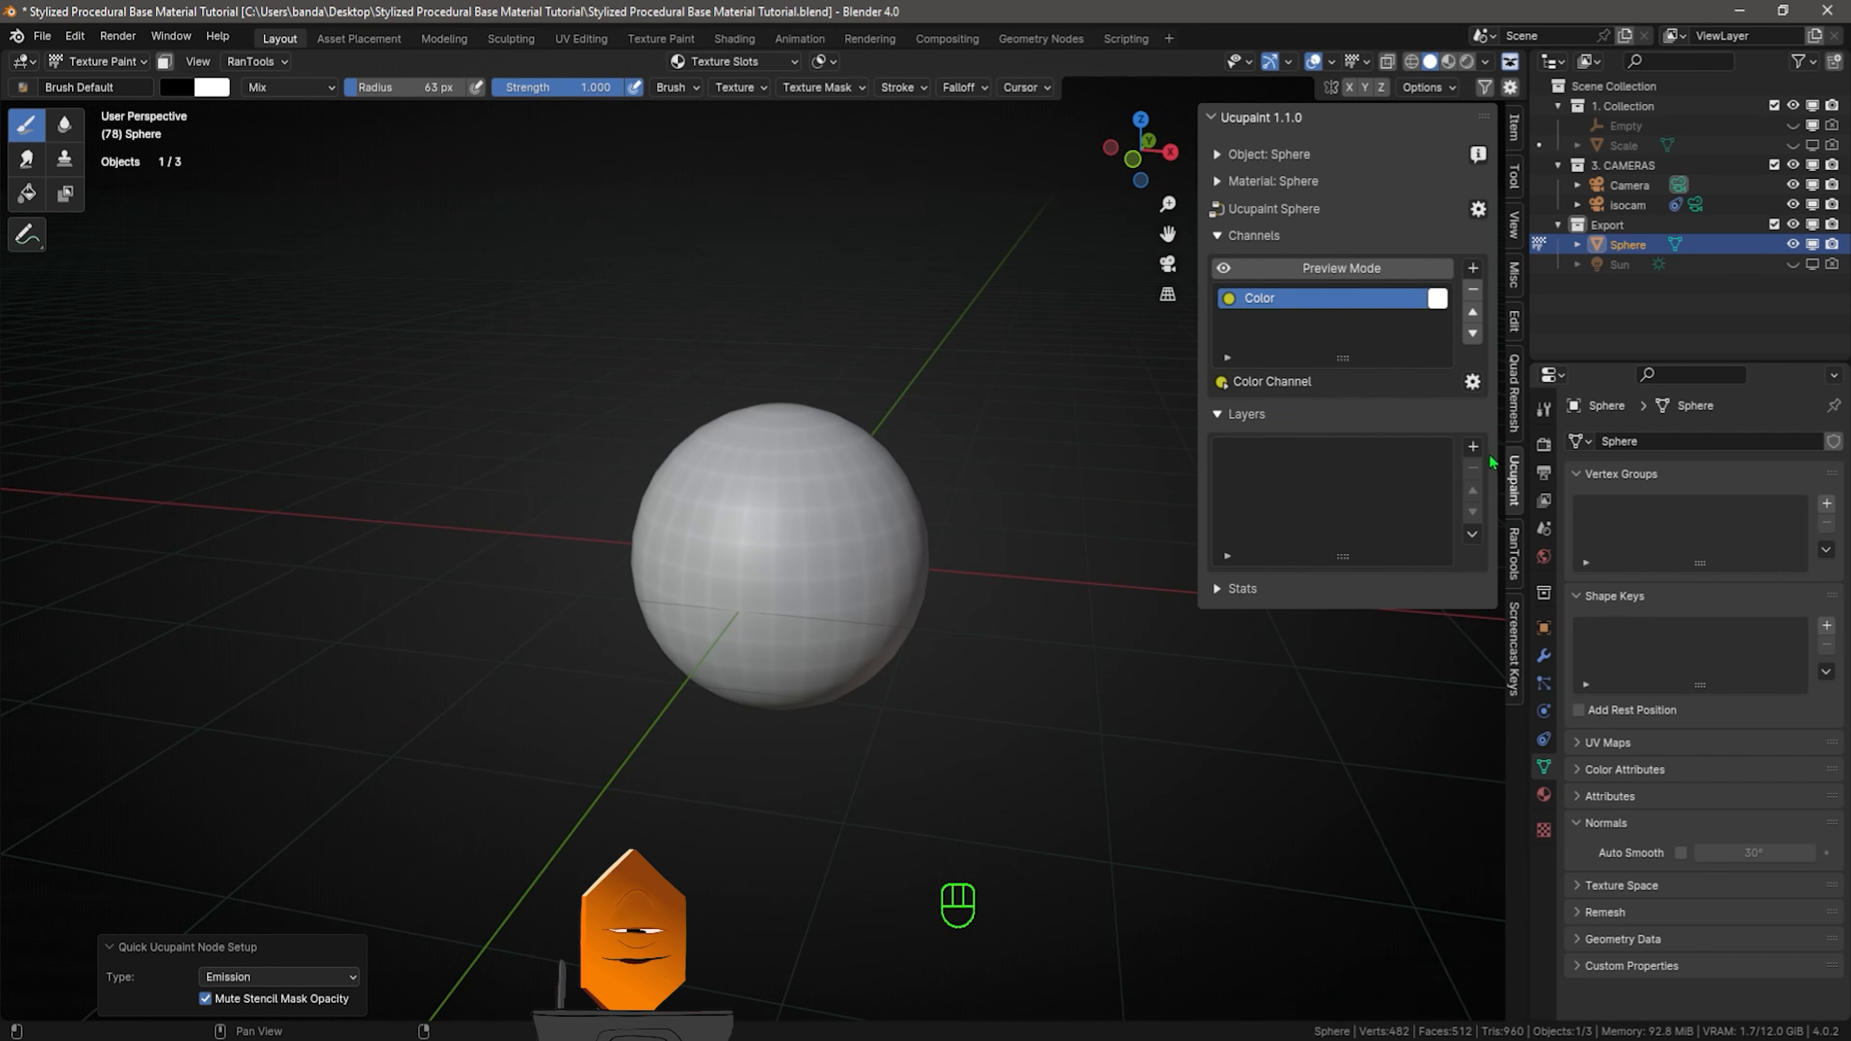
left_click(1472, 447)
left_click(1053, 670)
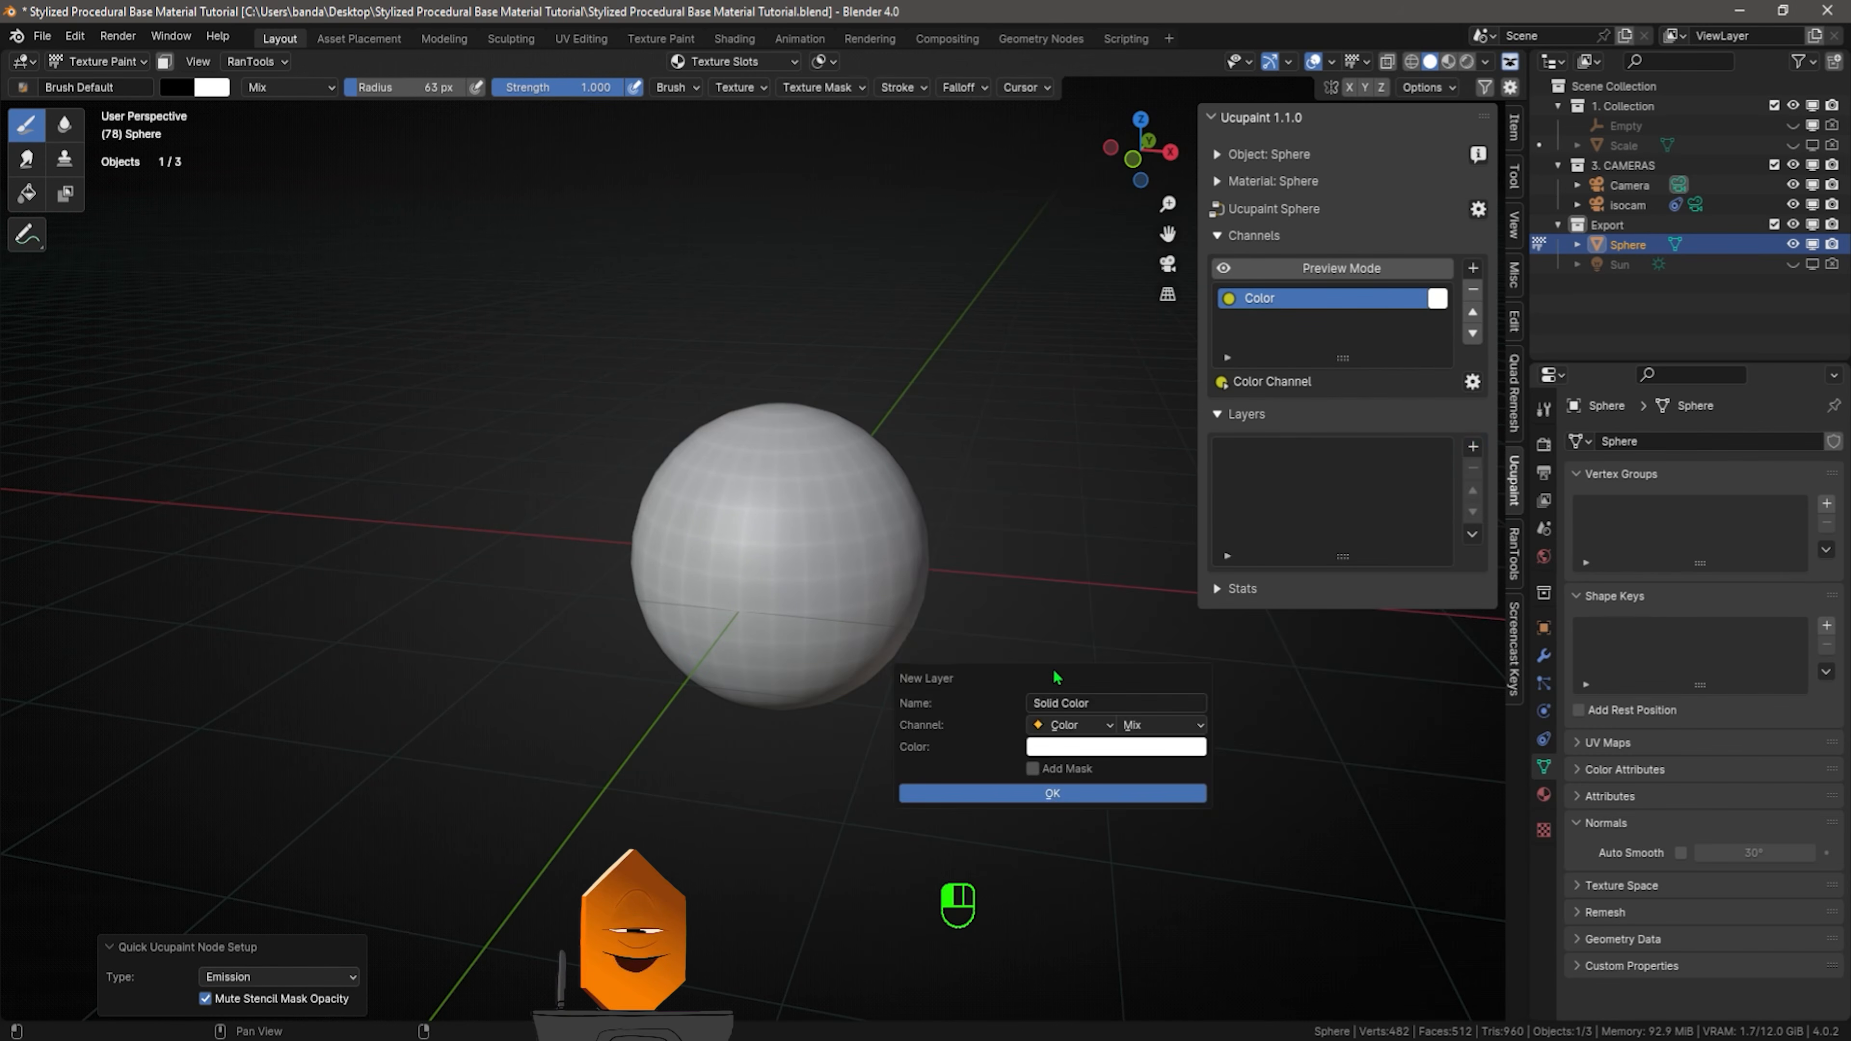
left_click(1172, 747)
left_click(1170, 514)
left_click_drag(1157, 715, 1084, 697)
left_click_drag(1093, 715, 1092, 715)
left_click(1039, 793)
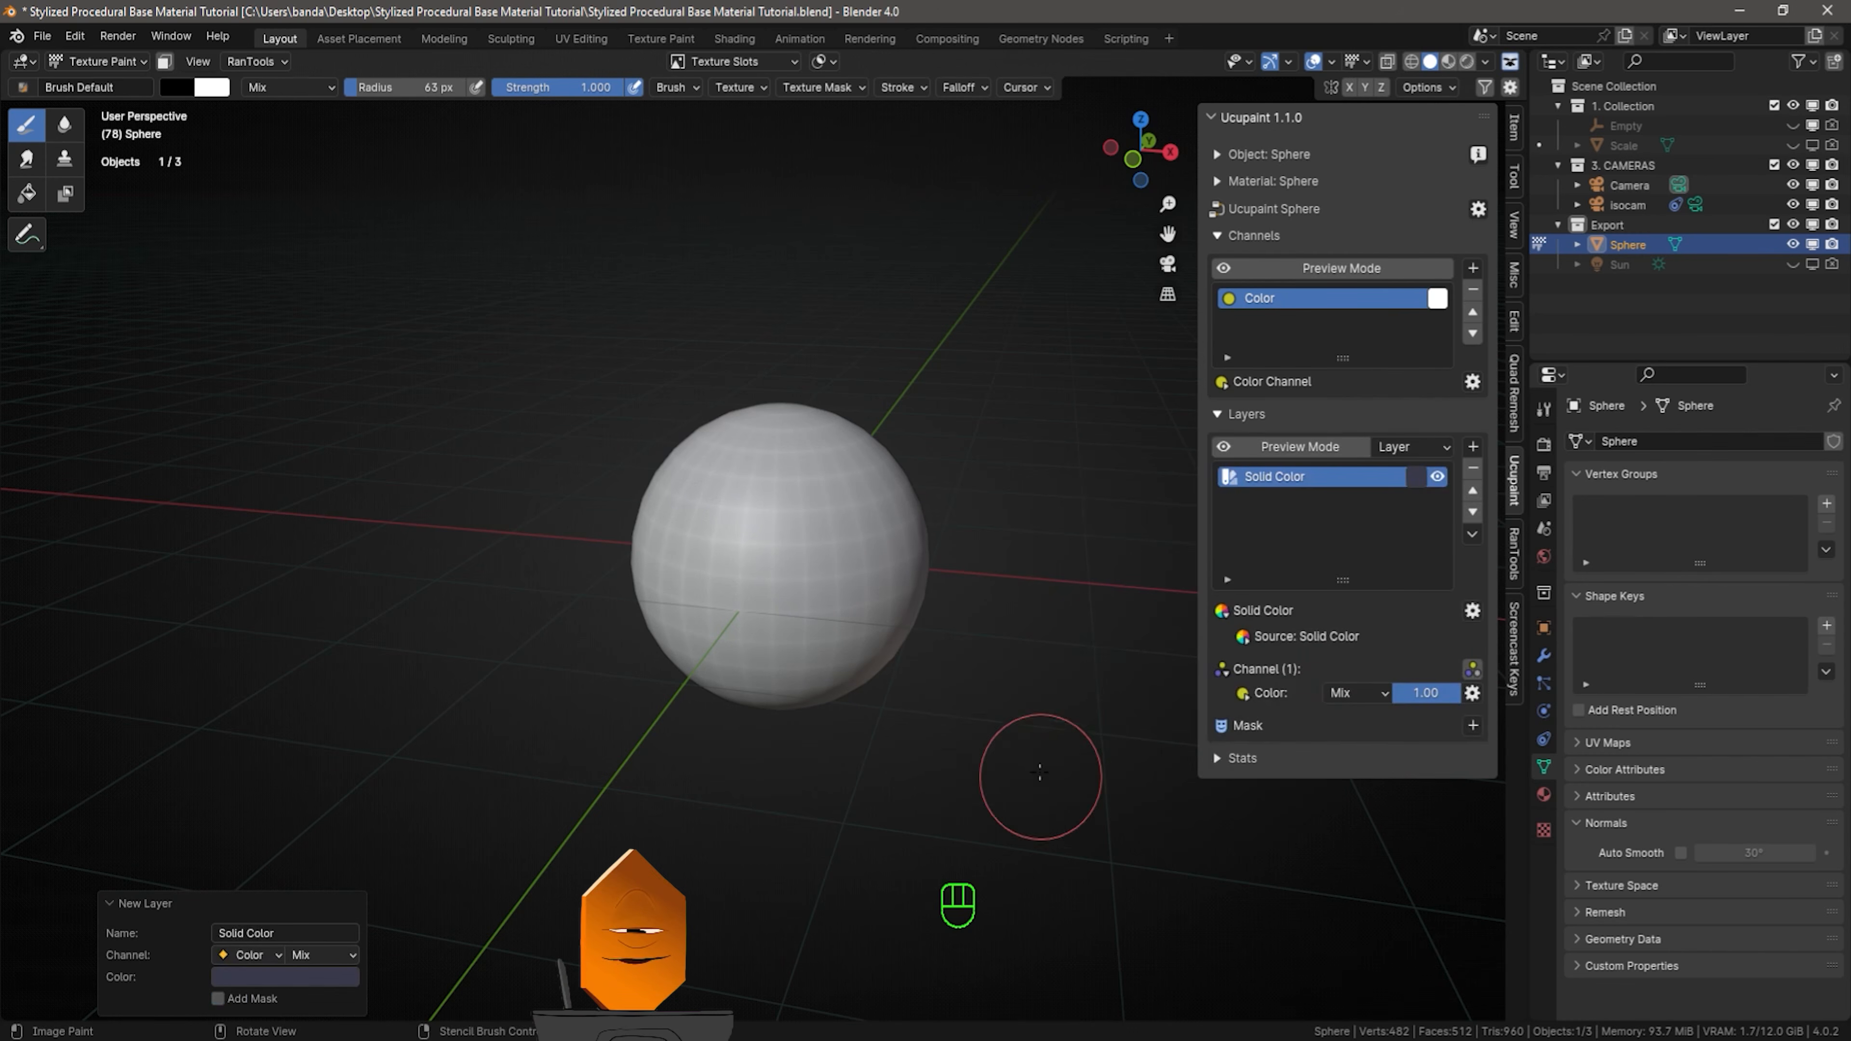
Switch the viewport to Material Preview and hide the floor grid and the X and Y axes
key("z")
left_click(1029, 704)
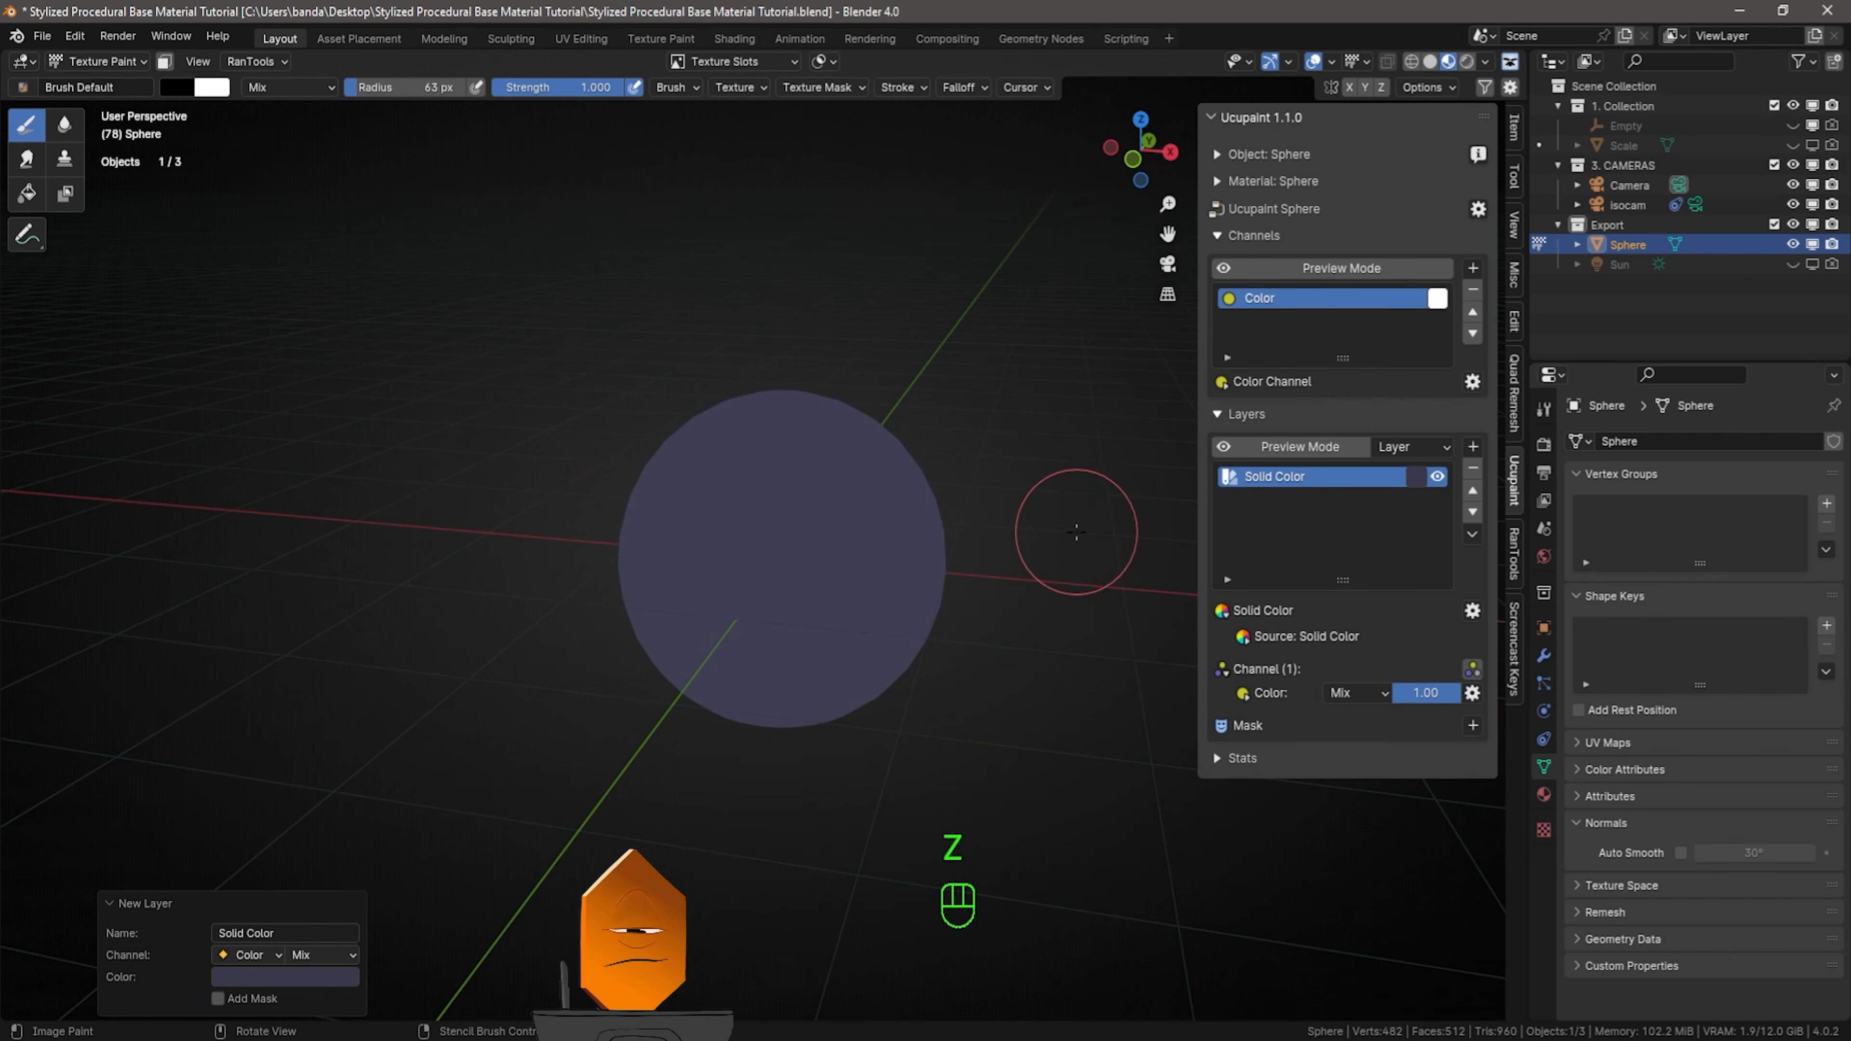
left_click(1331, 62)
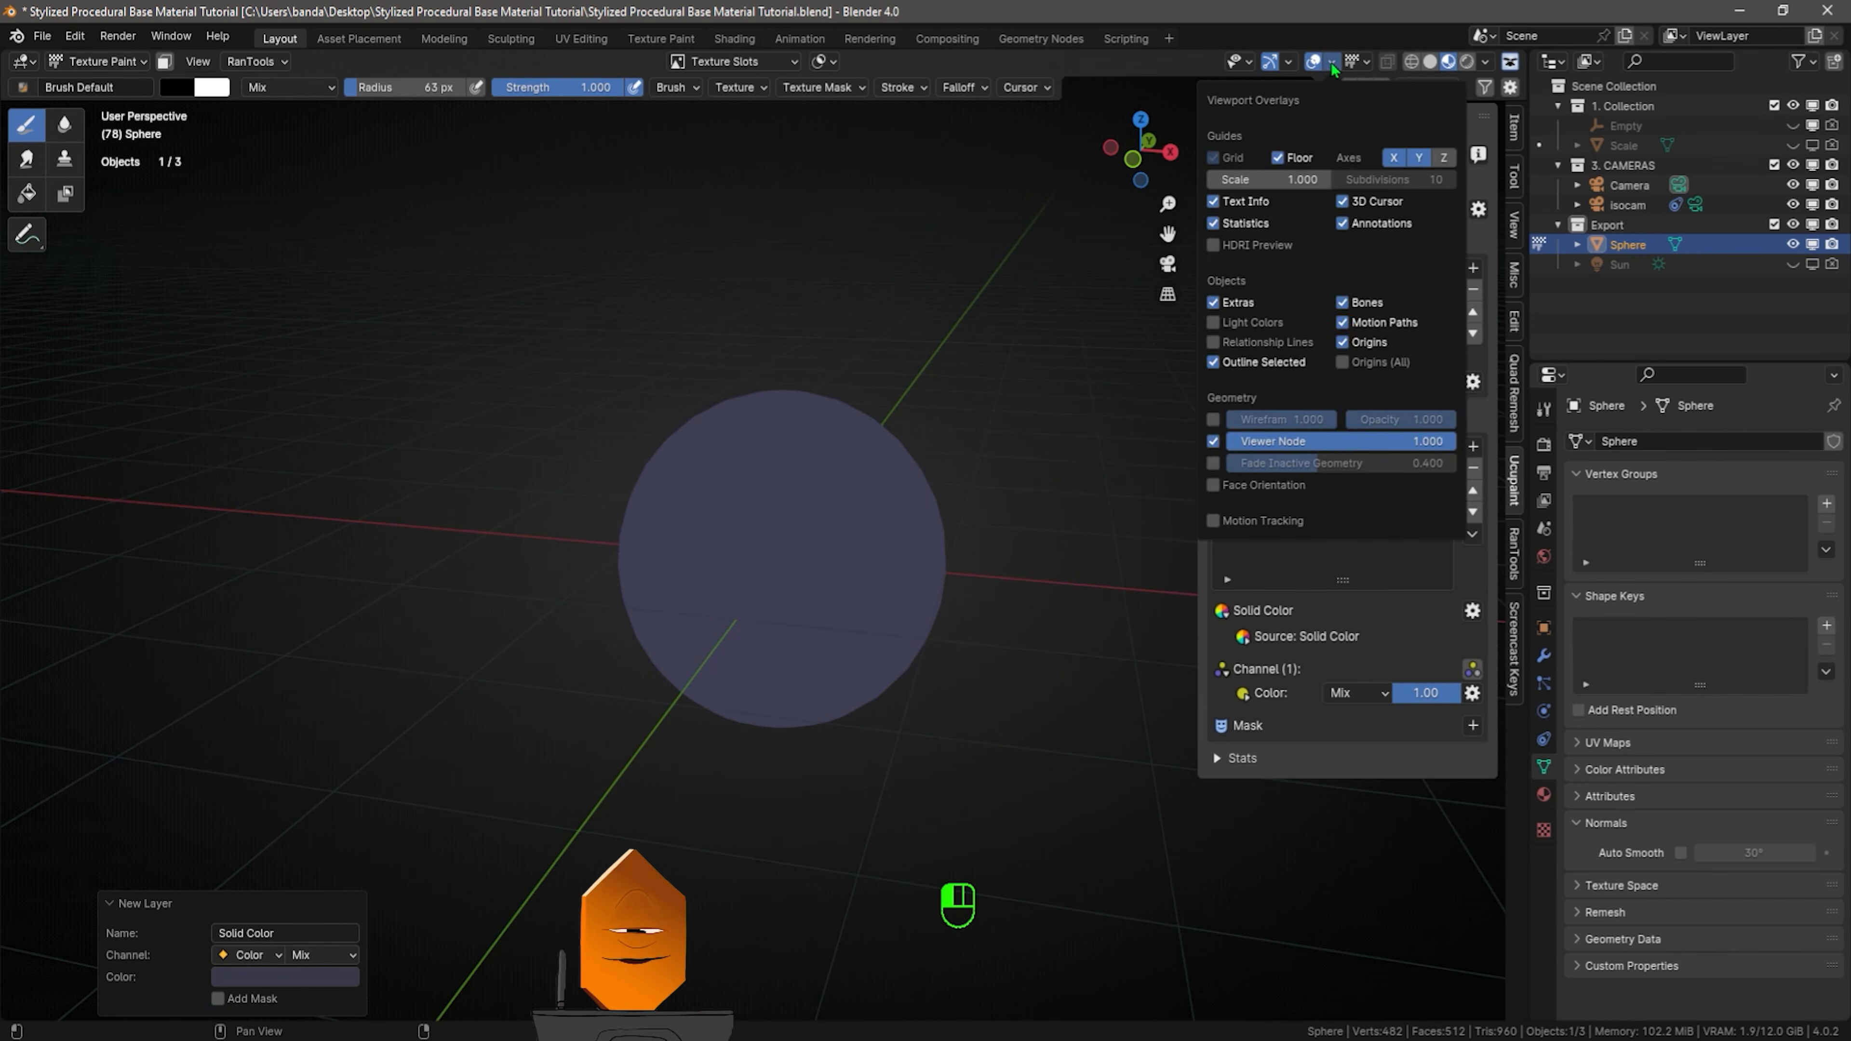
left_click(1278, 158)
left_click(1393, 158)
left_click(1418, 158)
middle_click_drag(1034, 382, 984, 448, "shift")
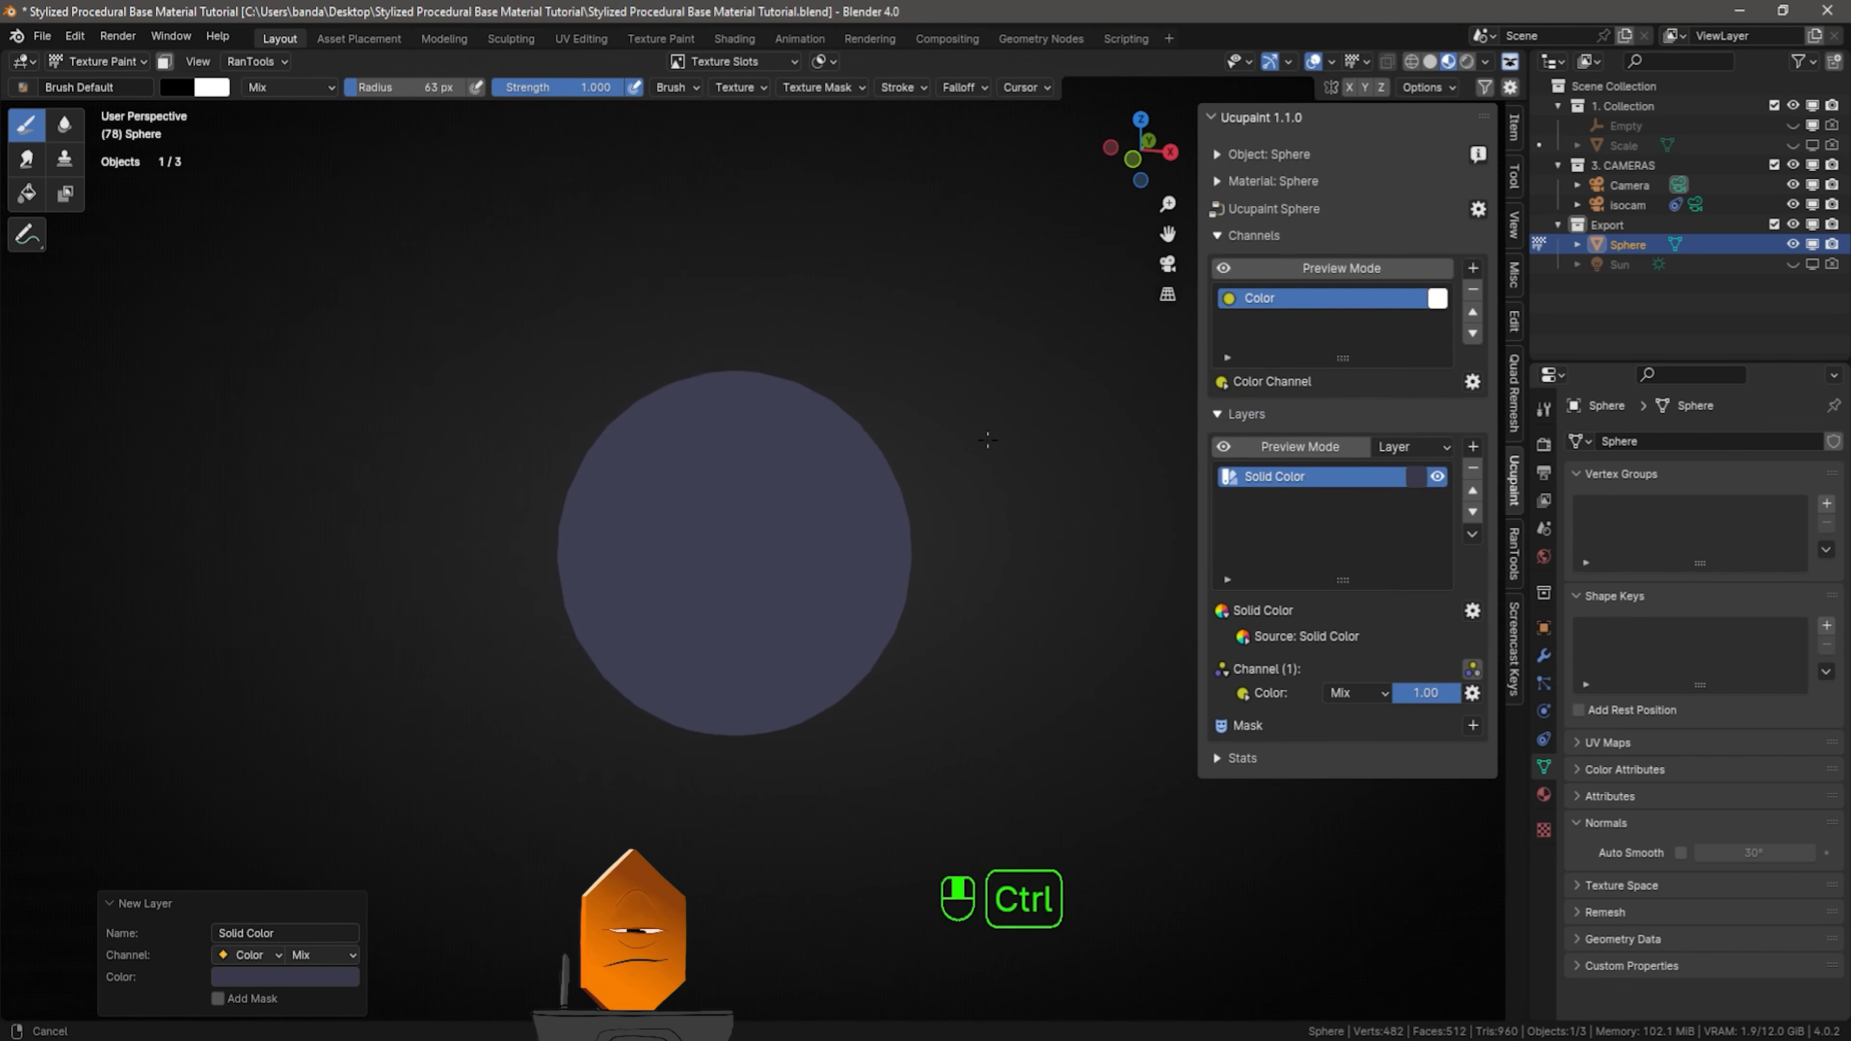
Add a second solid color layer above the sphere's base color layer
left_click(1473, 446)
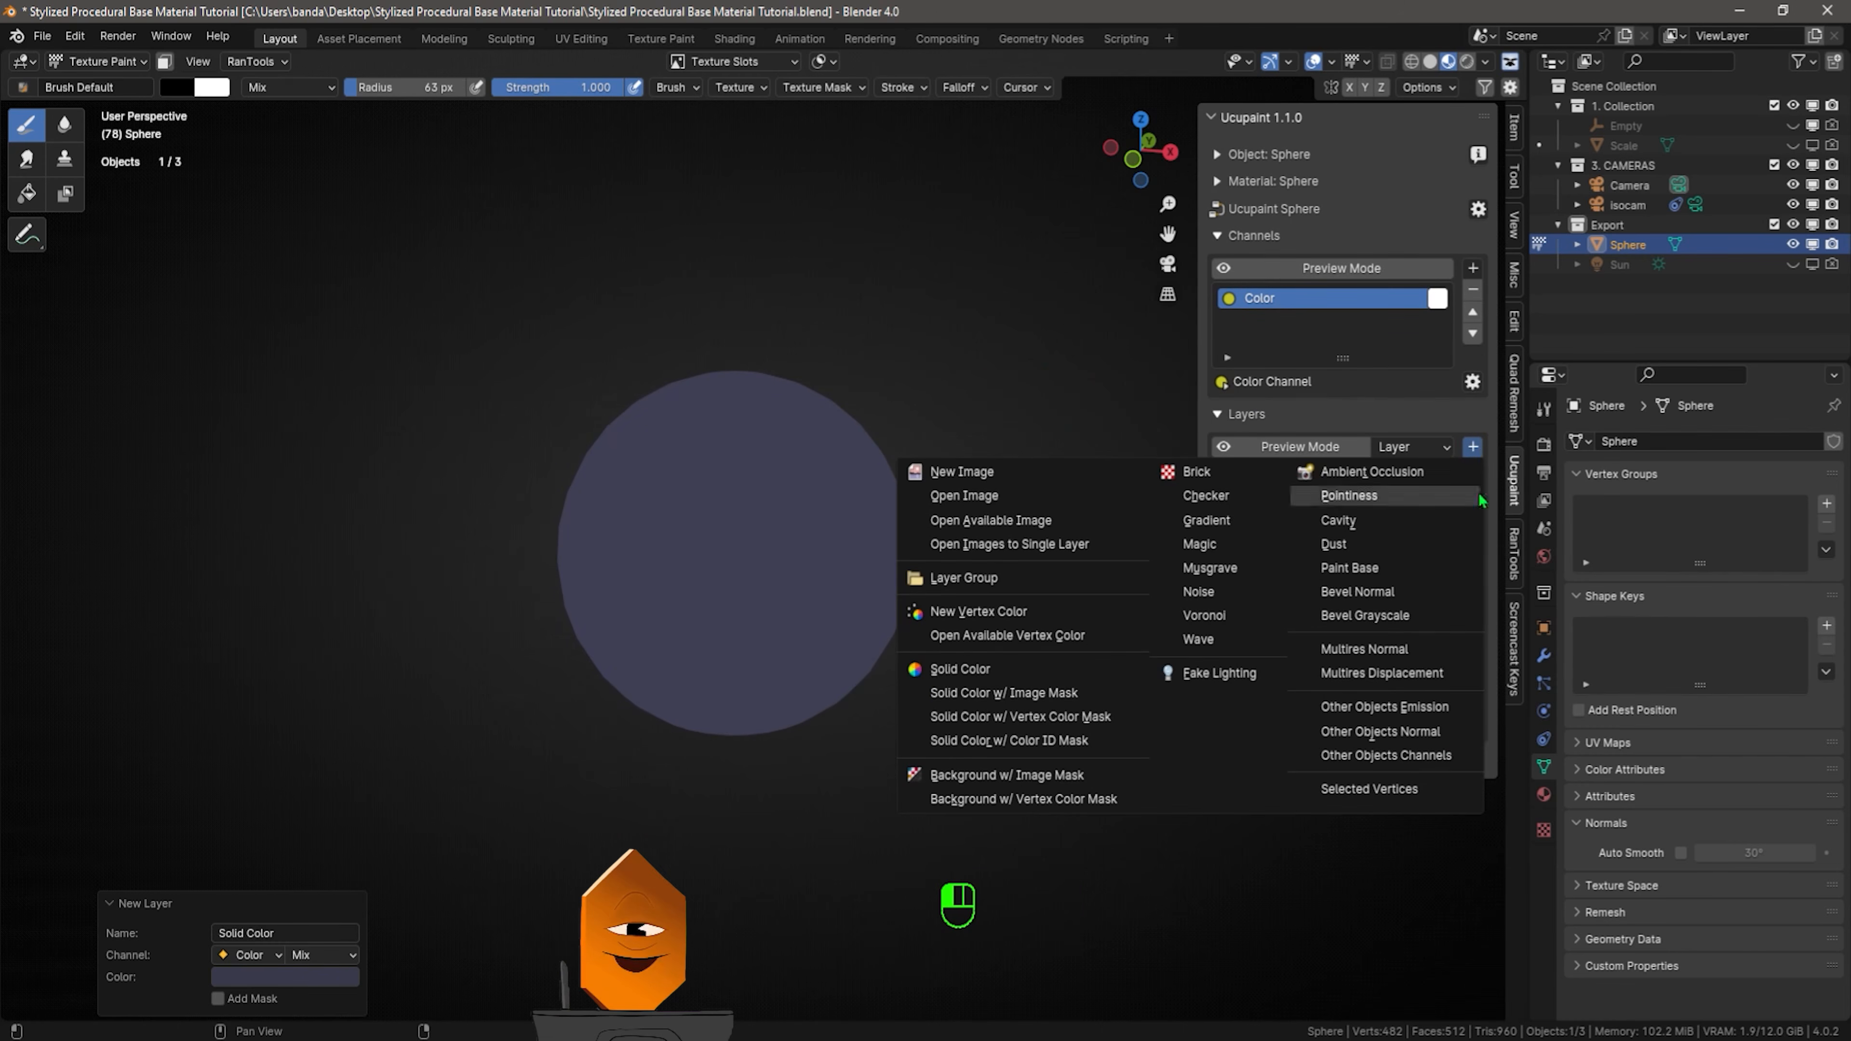
left_click(1025, 669)
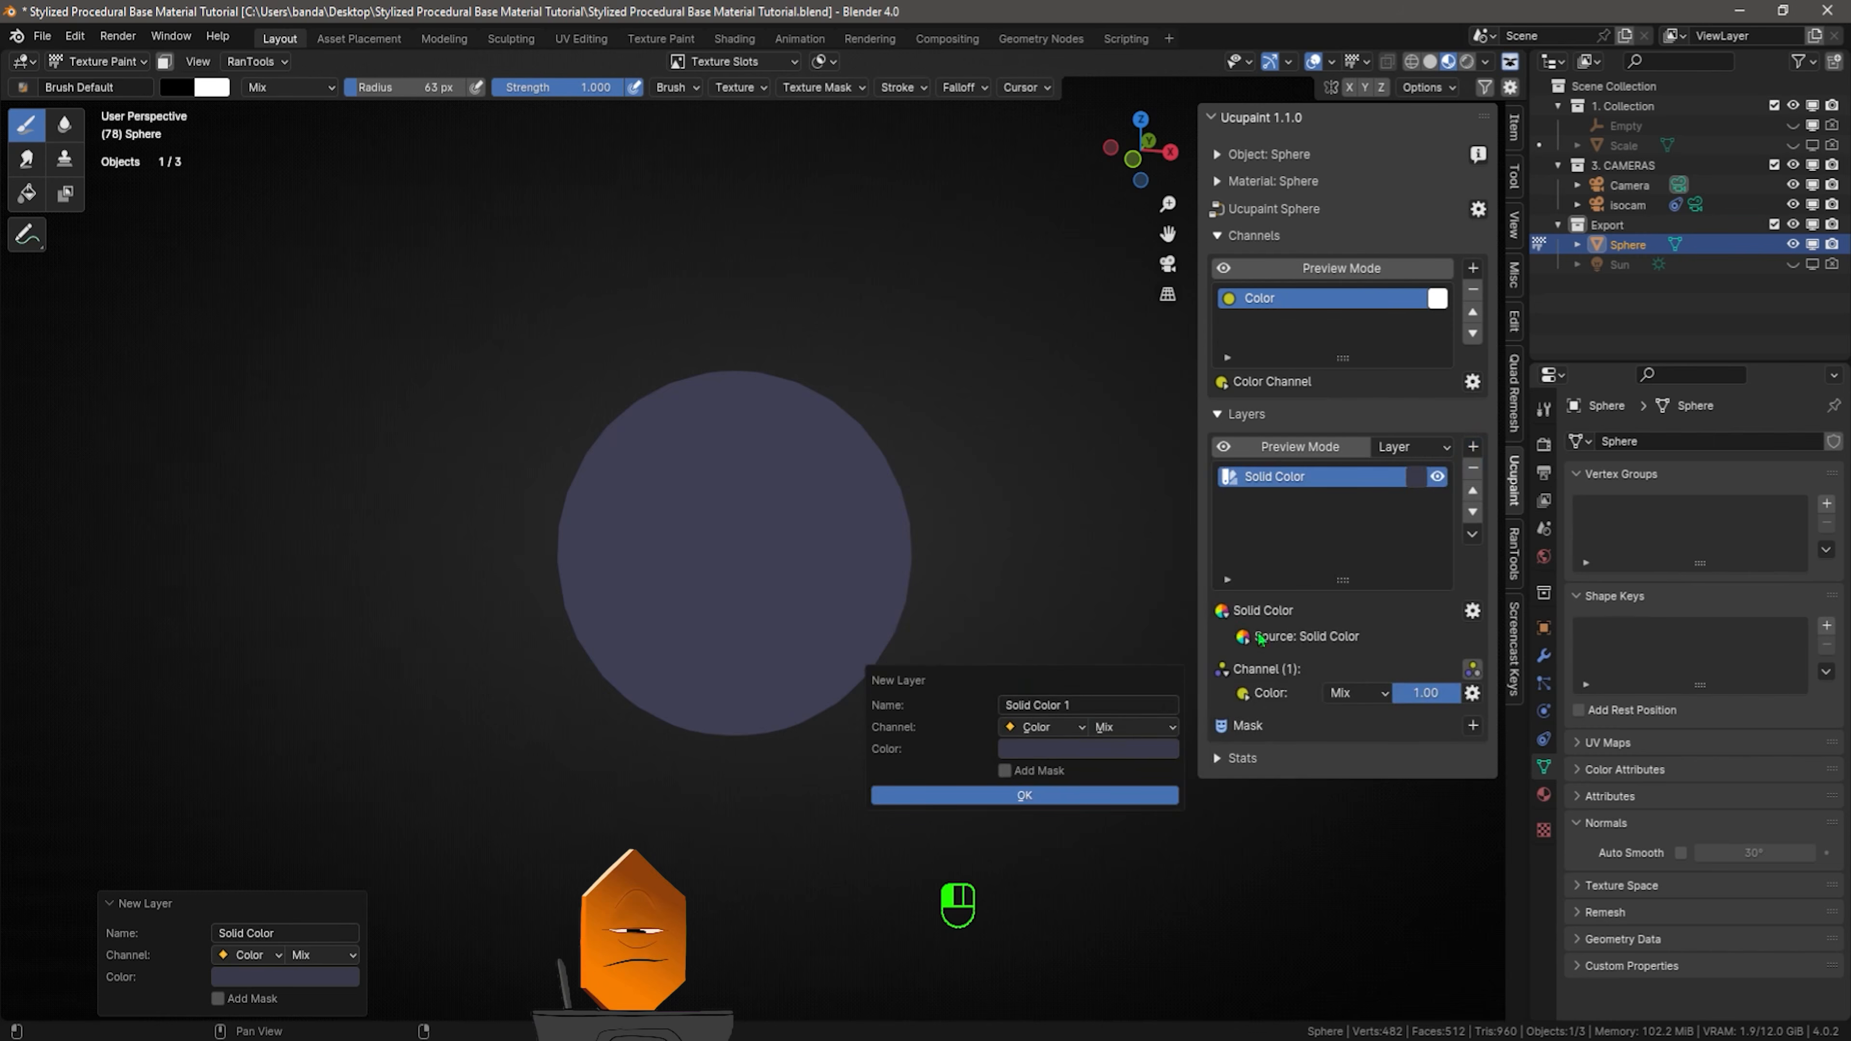
left_click(1088, 749)
left_click(1025, 794)
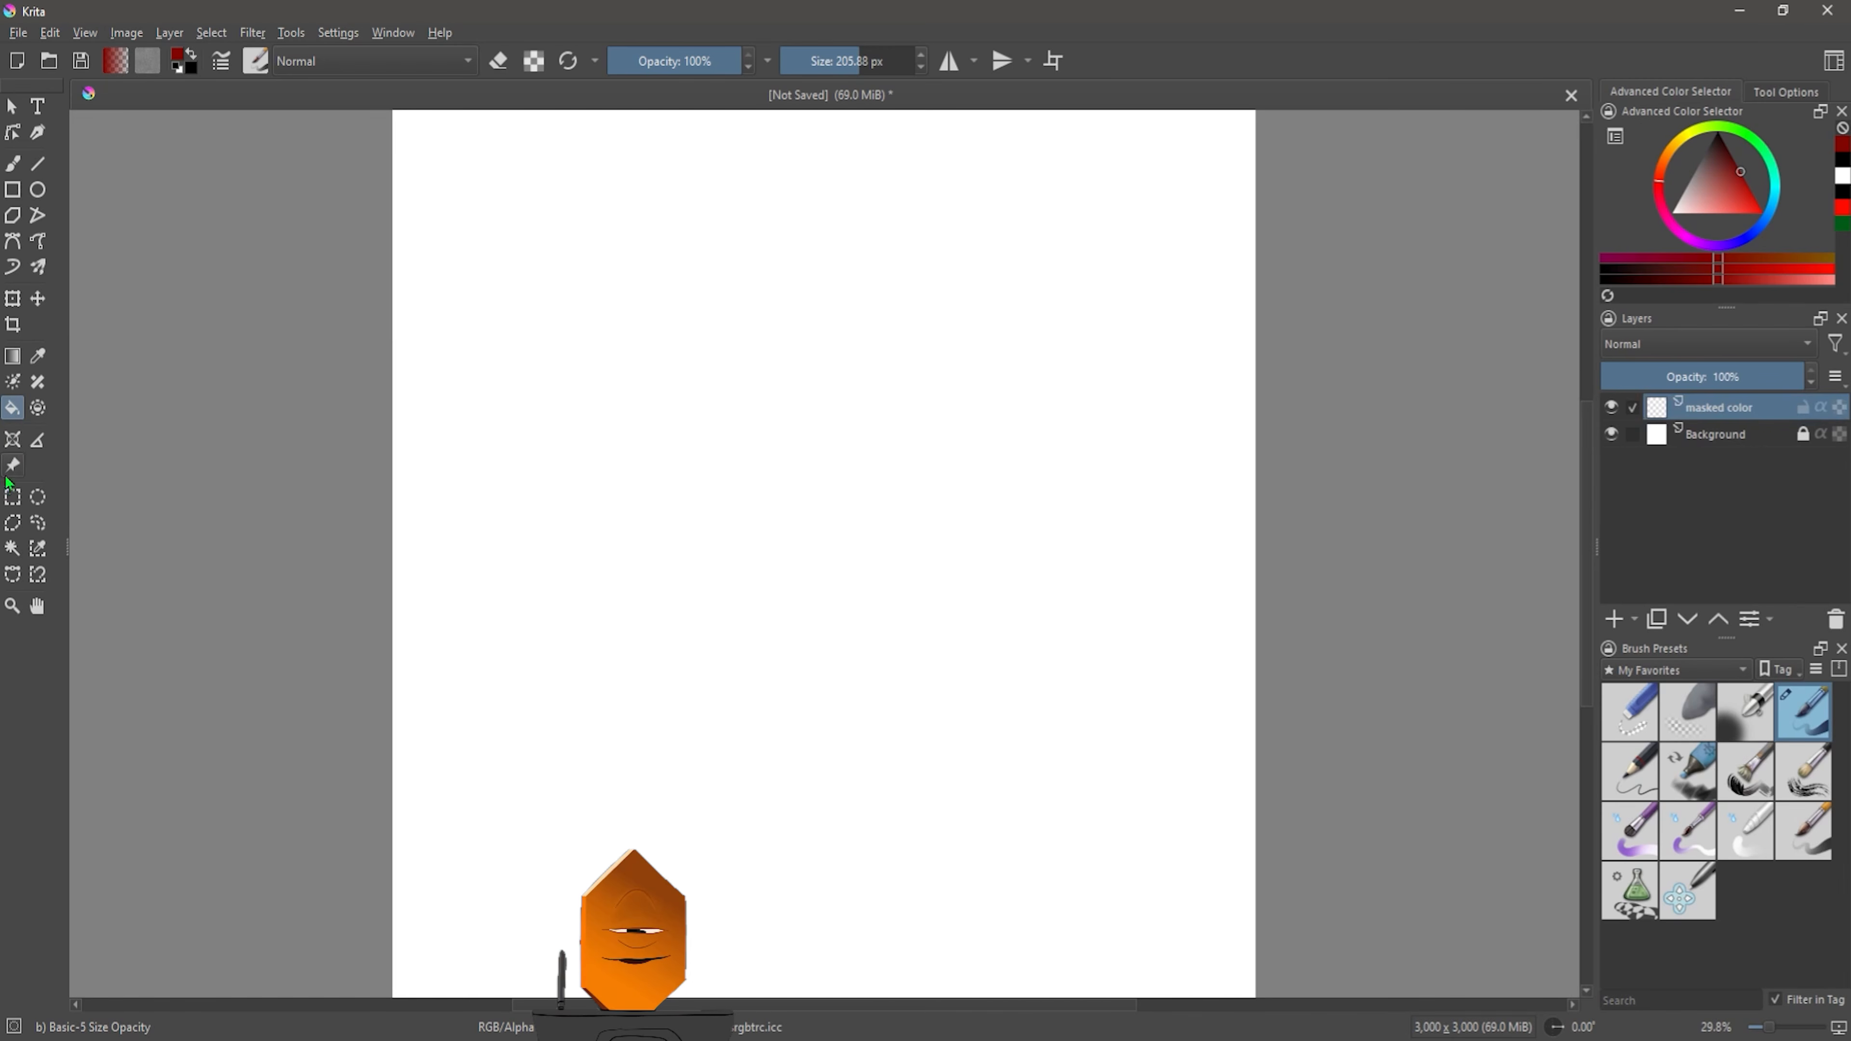
In Krita, fill the masked color layer with dark red and add a transparency mask to it
left_click(818, 479)
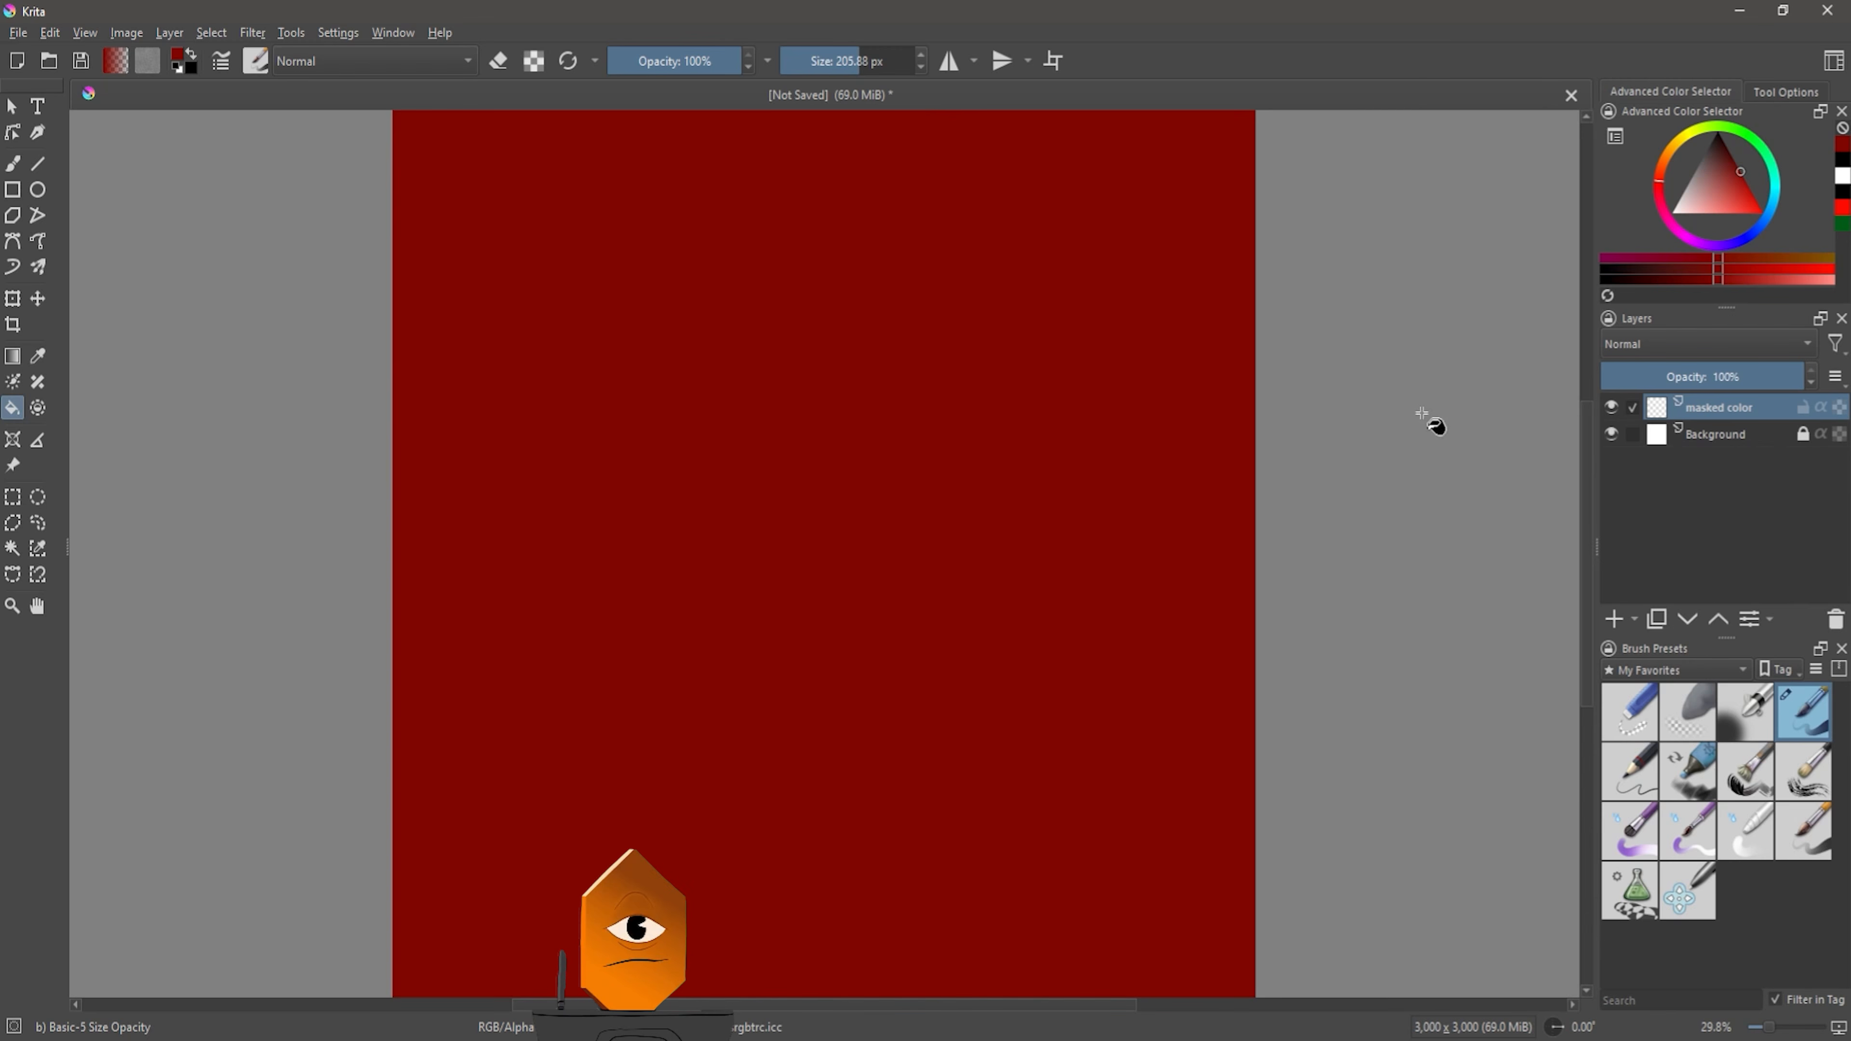
left_click(1633, 618)
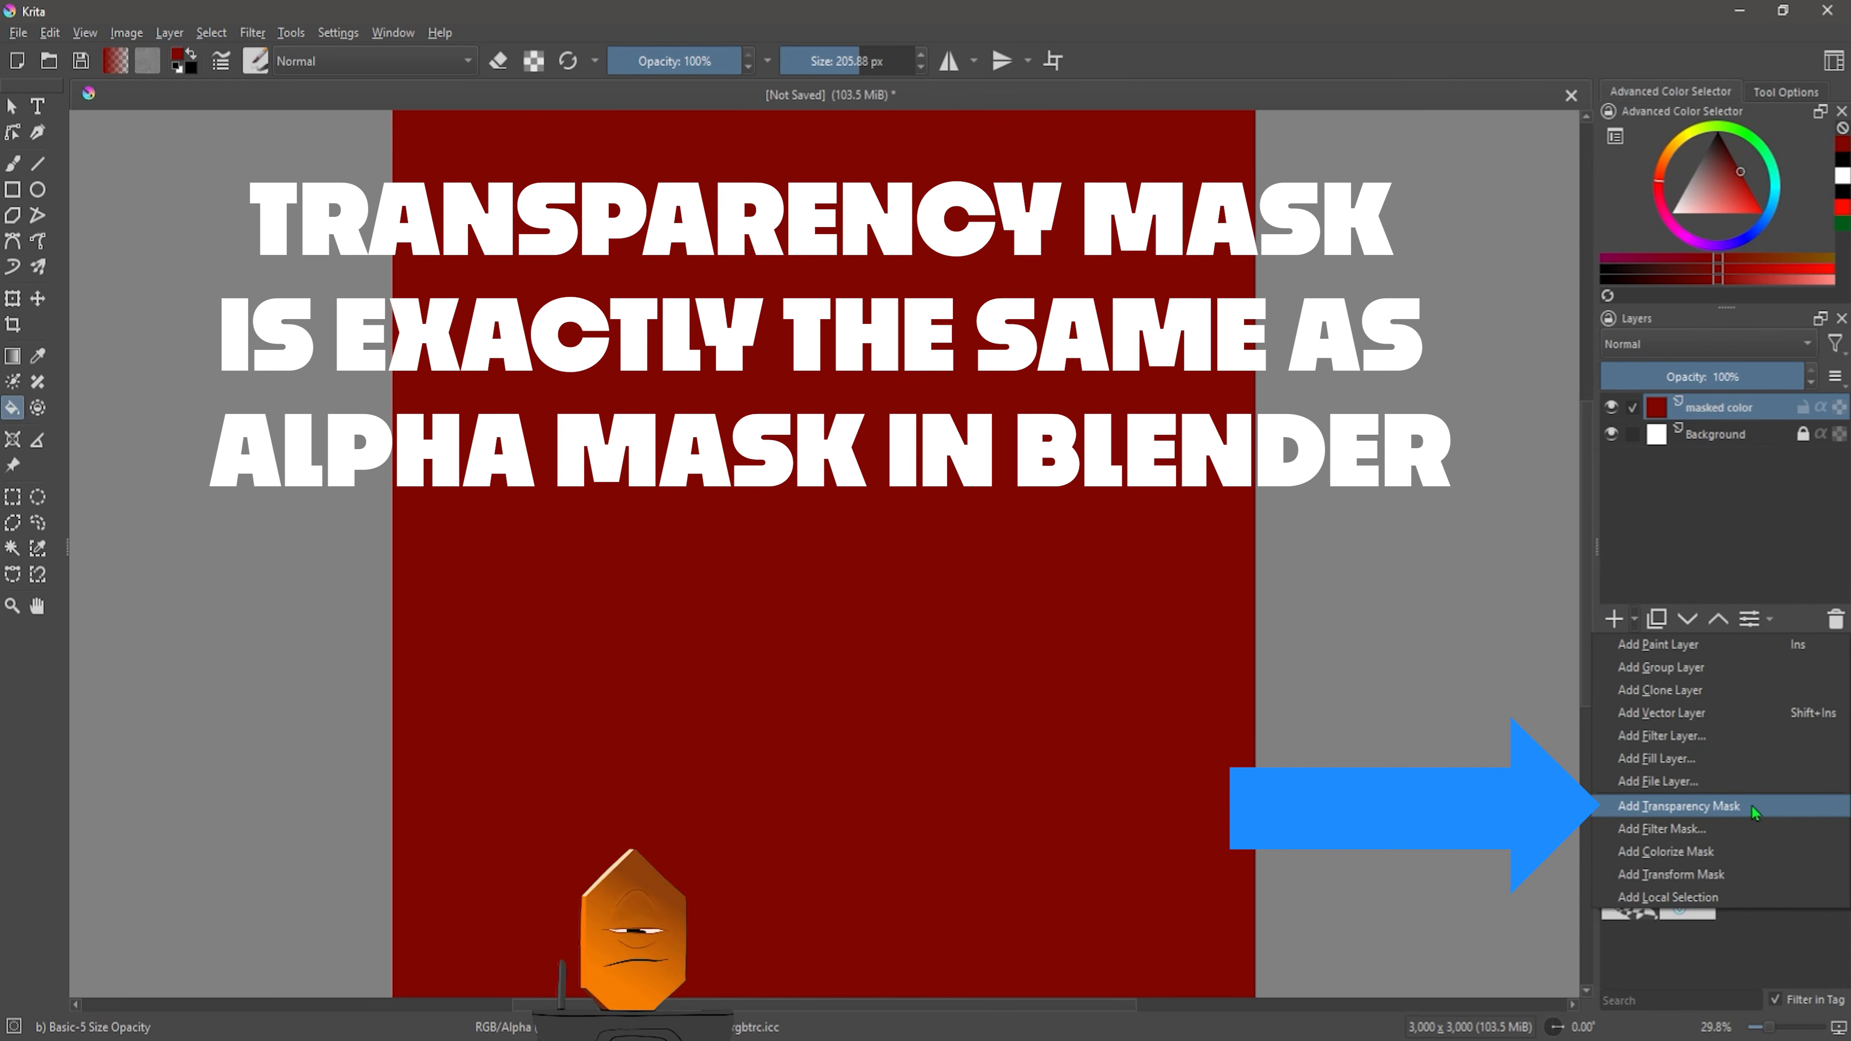
left_click(1773, 813)
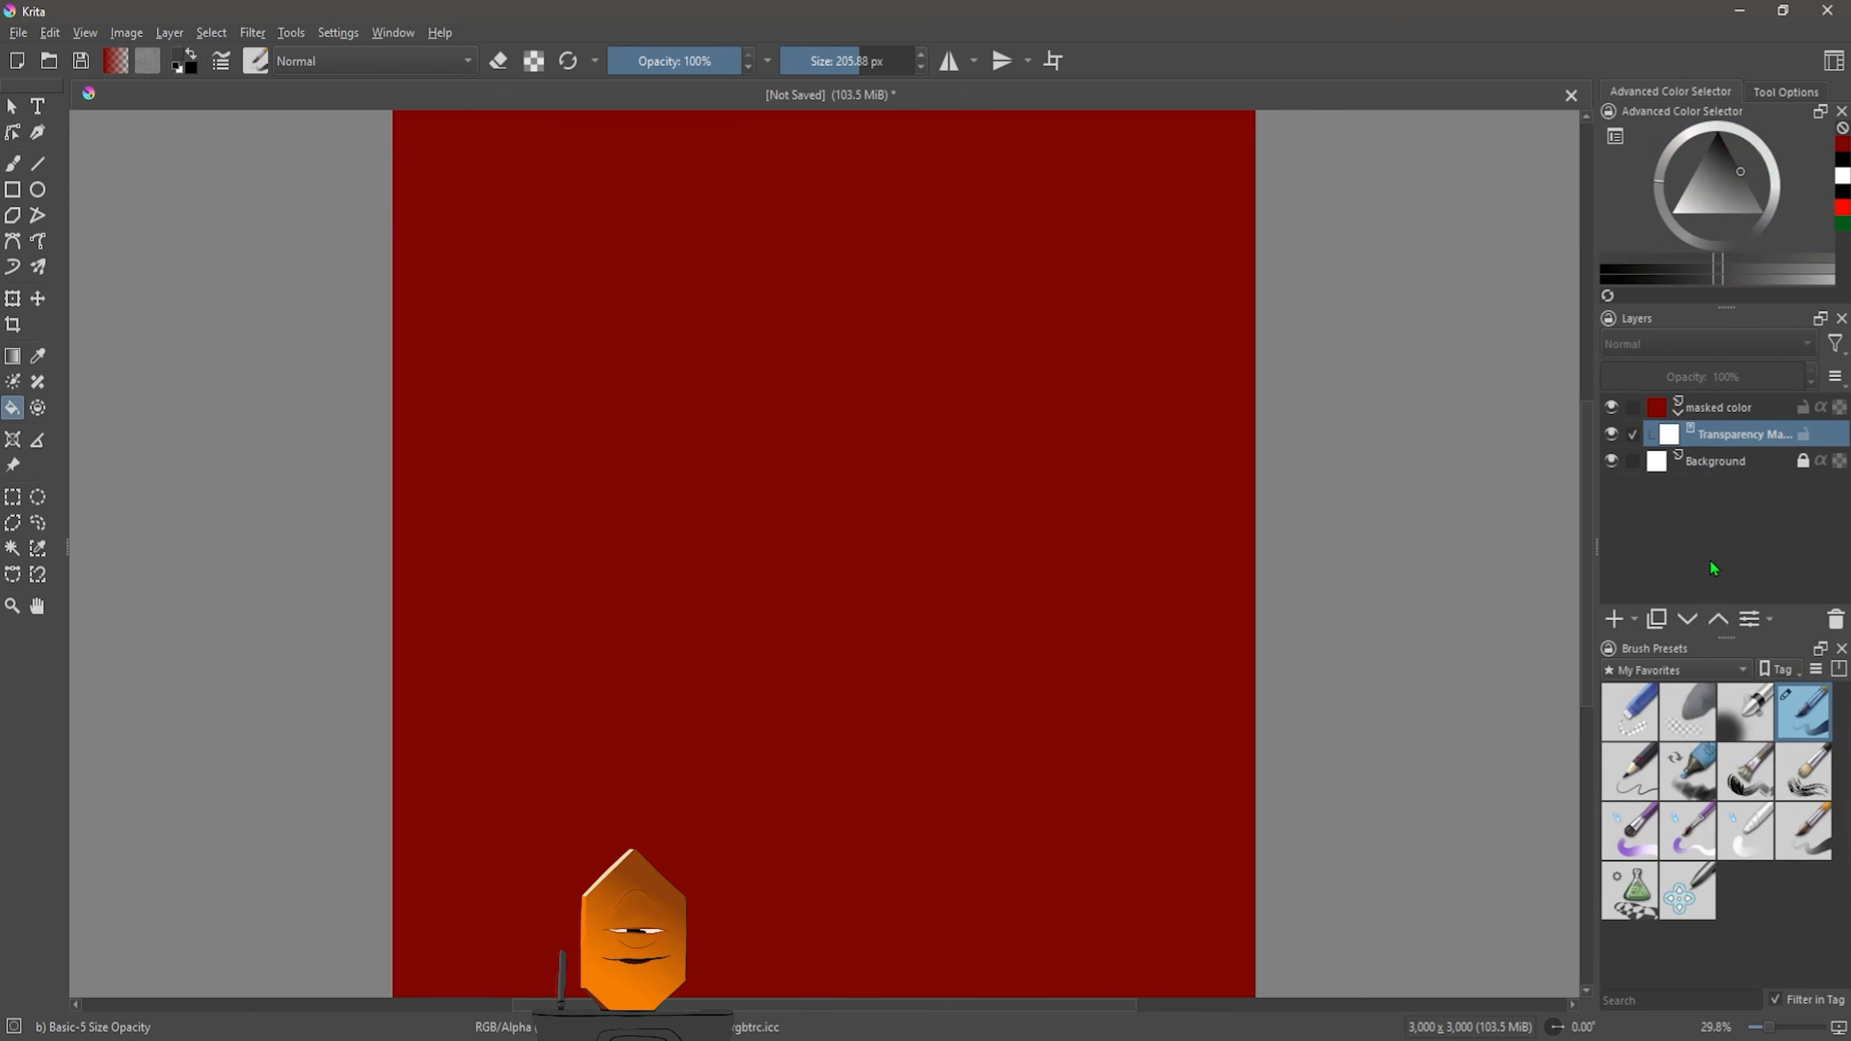
Paint a thick S-shaped stroke in solid black on the transparency mask with a 342 px brush
left_click_drag(1711, 188, 1717, 131)
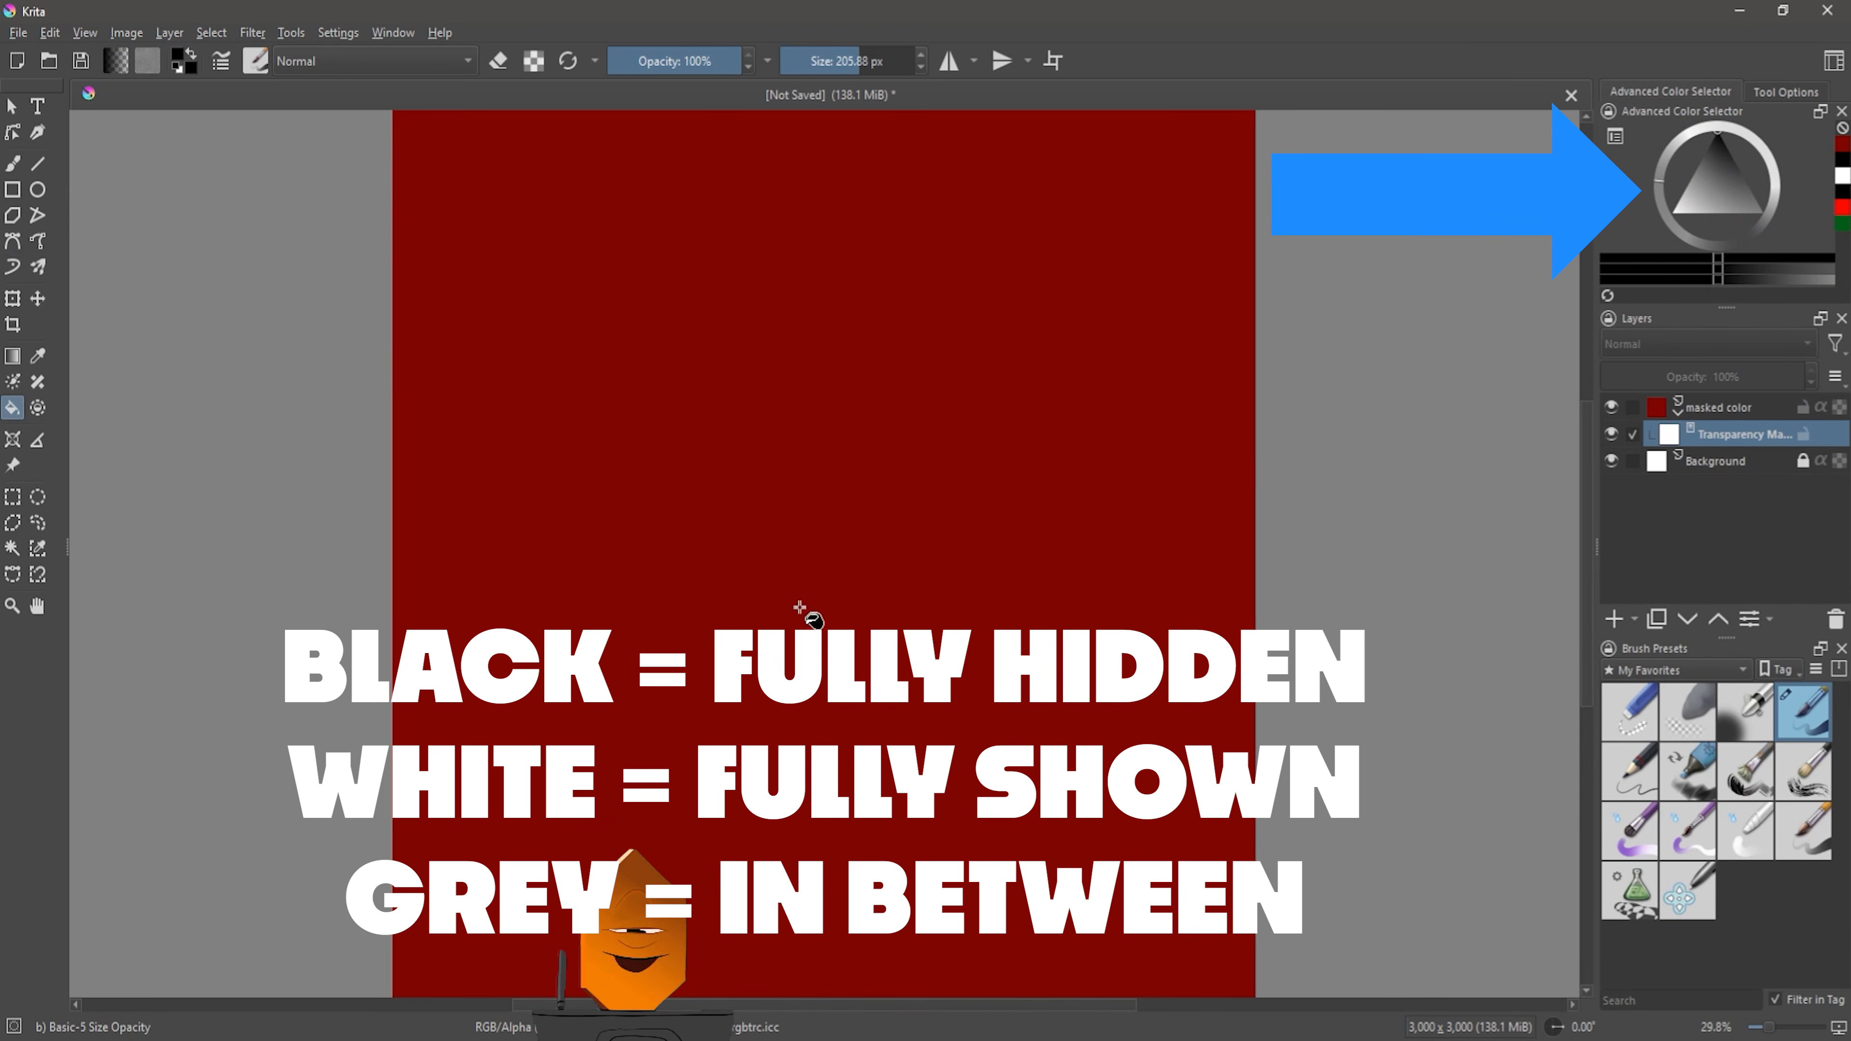
key("b")
mouse_move(738, 558)
left_mouse_down()
mouse_move(729, 484)
mouse_move(885, 573)
mouse_move(851, 786)
mouse_move(958, 669)
mouse_move(919, 700)
left_mouse_up()
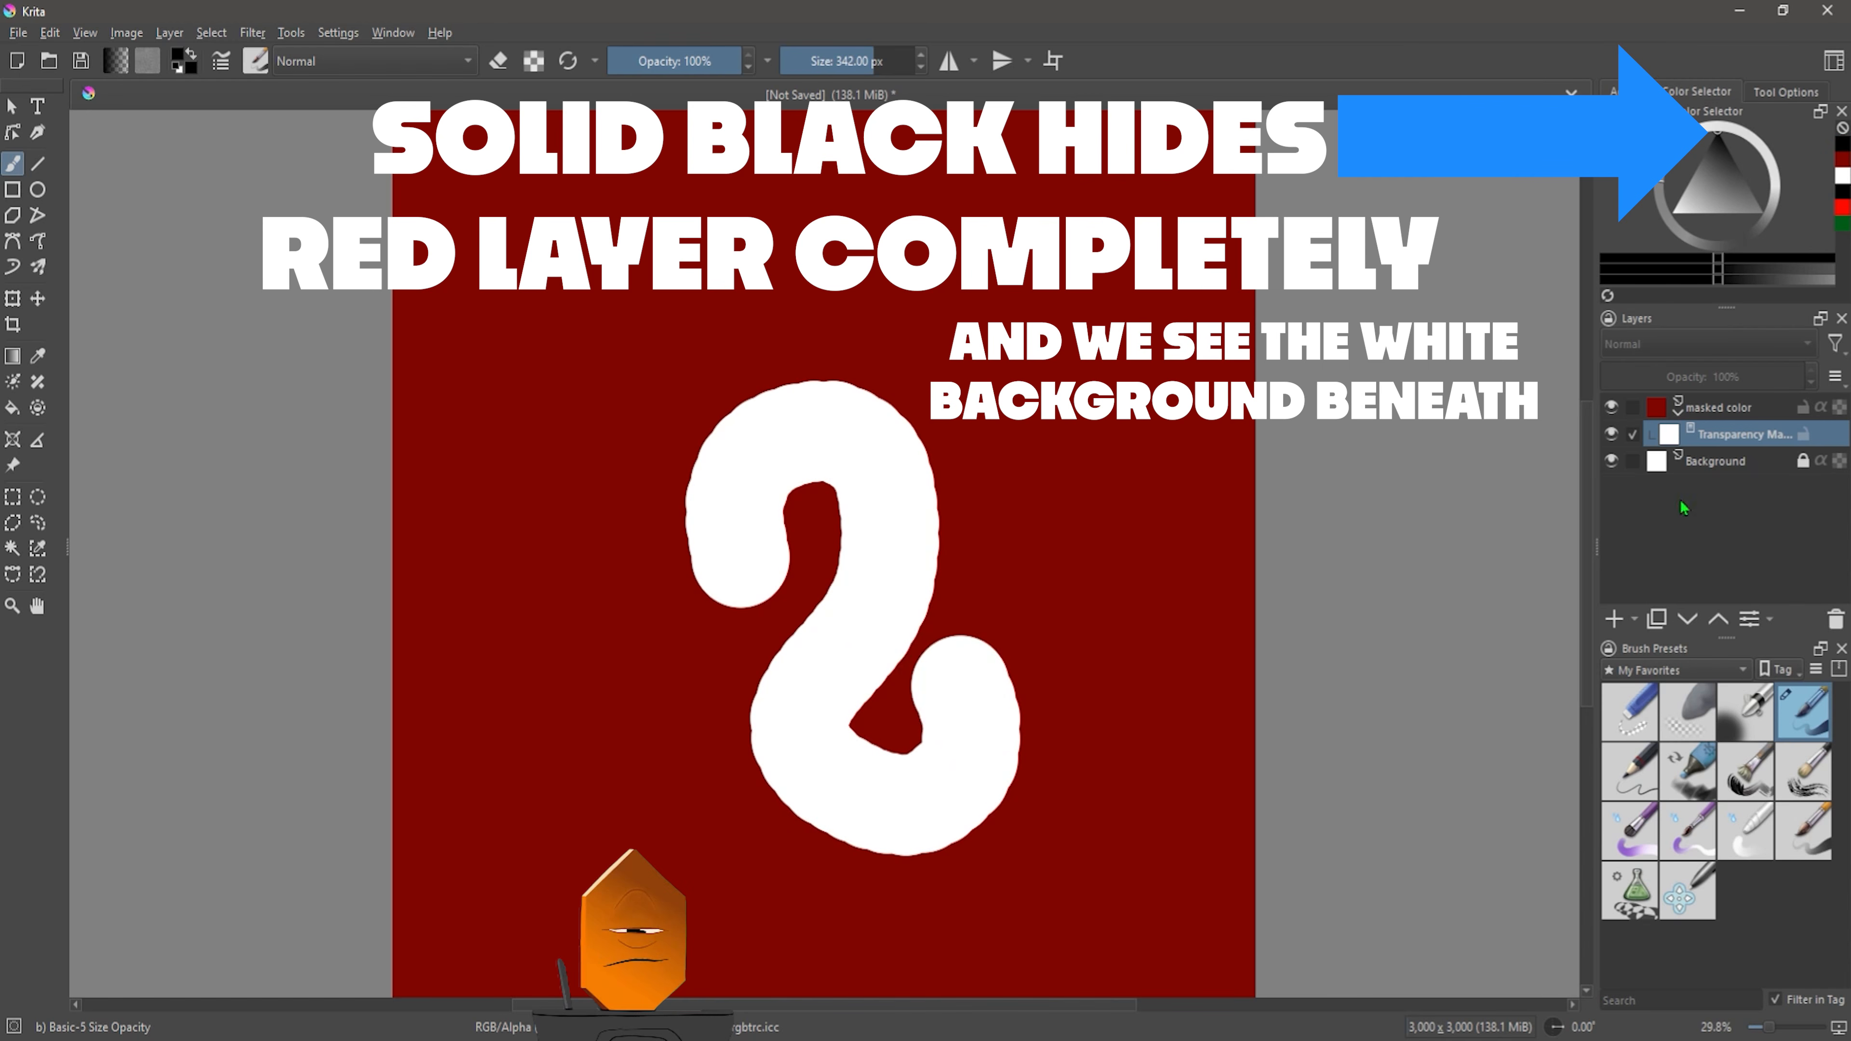
Add a paint layer above the white Background and fill it with teal while the masked color layer is hidden
mouse_move(1678, 443)
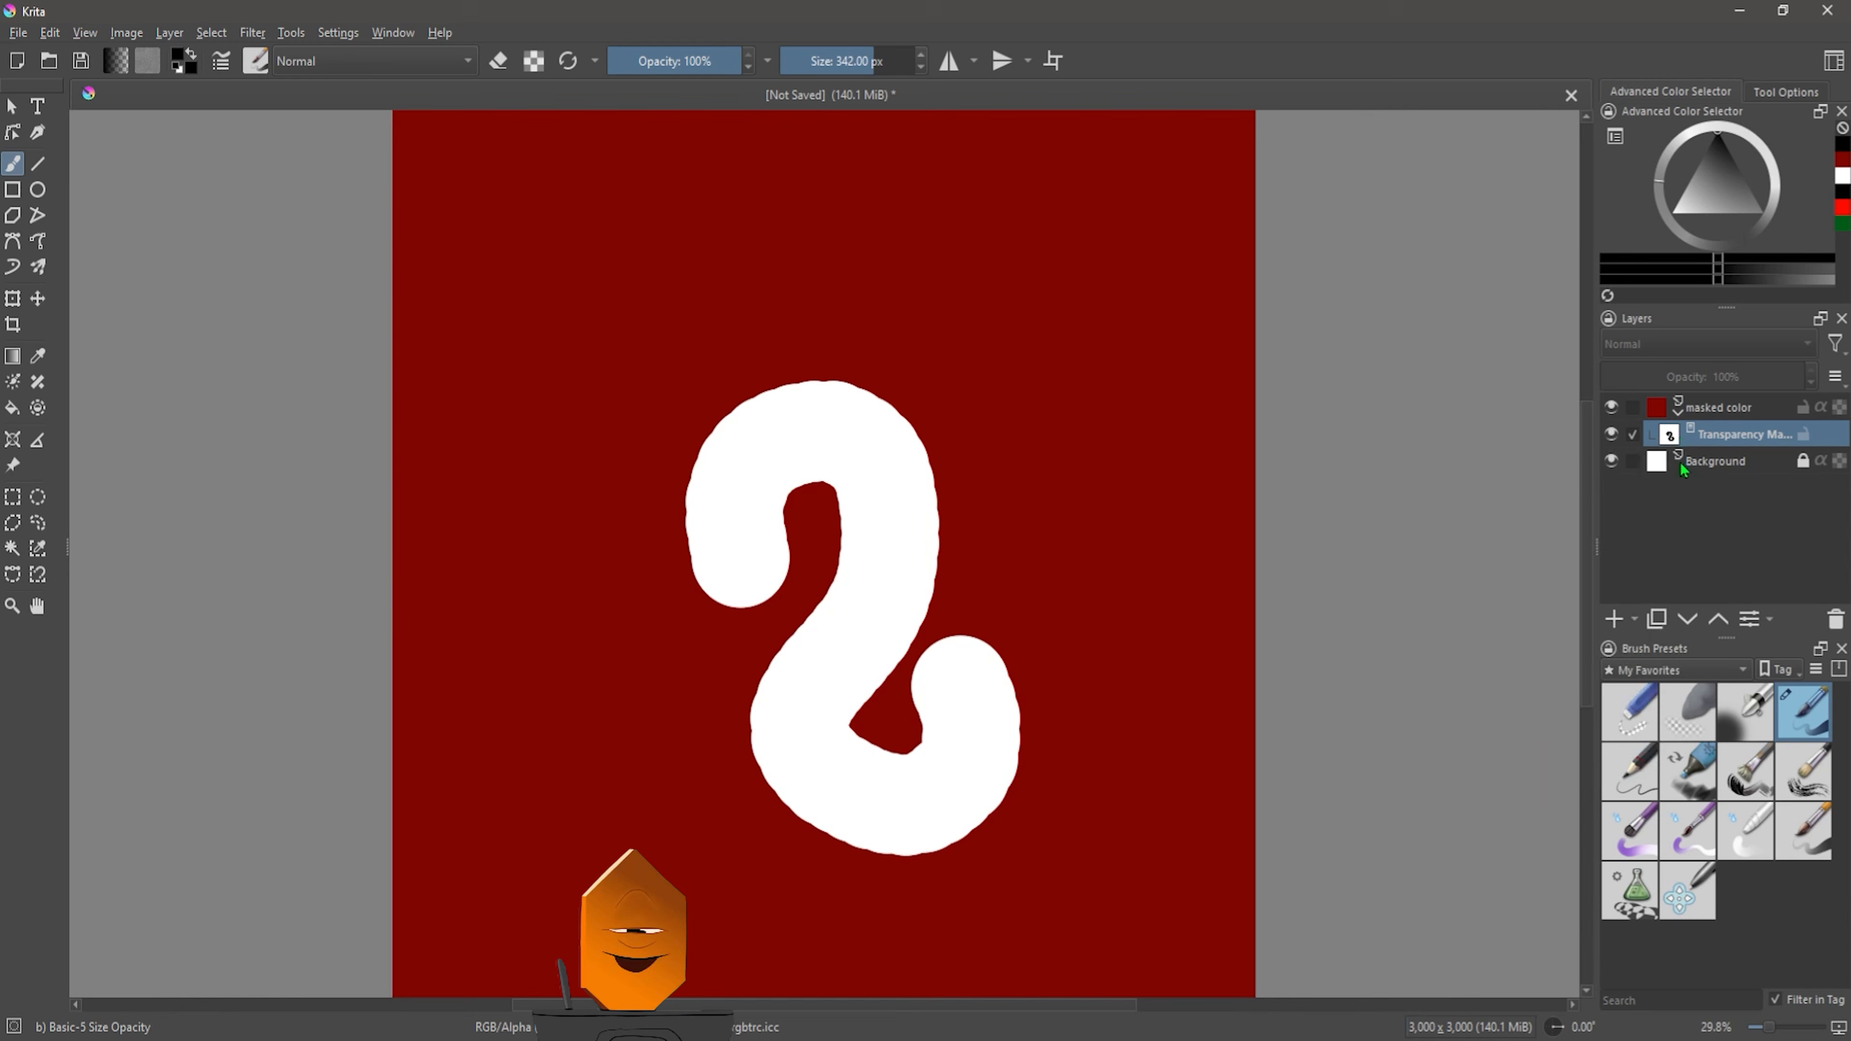
left_click(1723, 461)
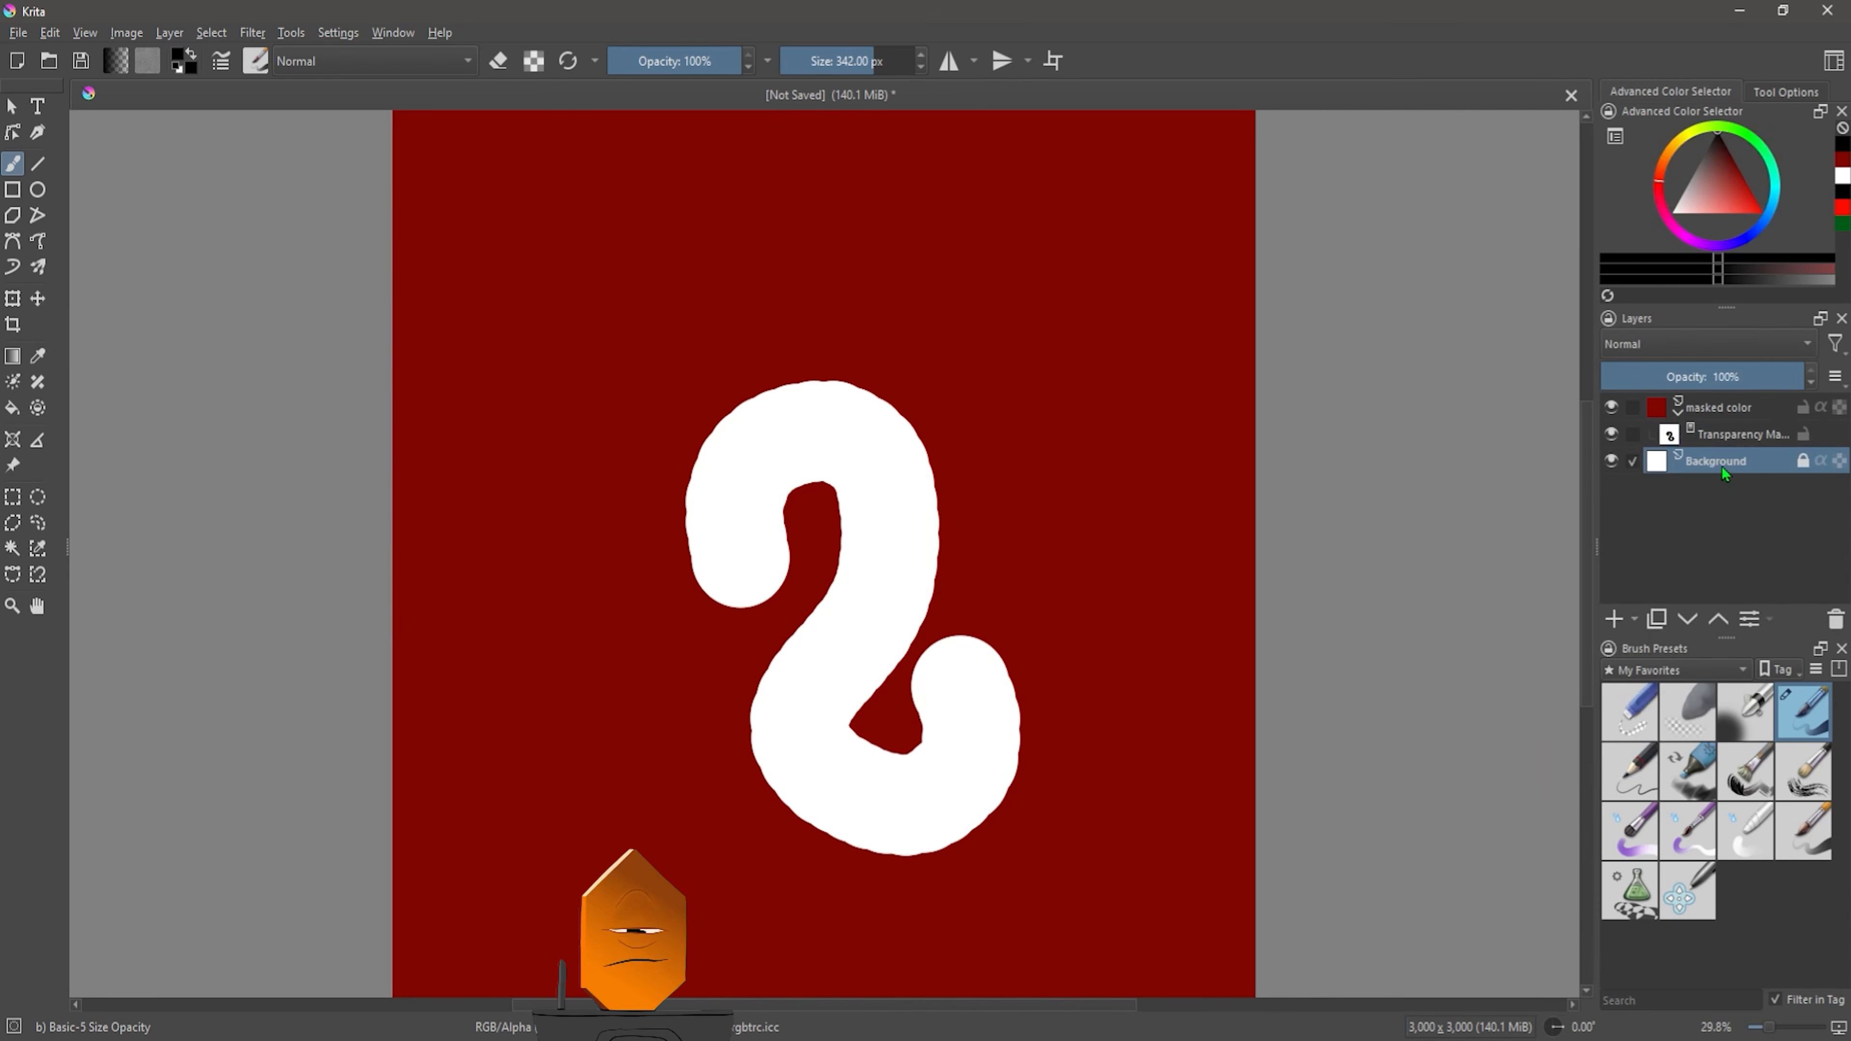
left_click(1614, 618)
left_click(1778, 189)
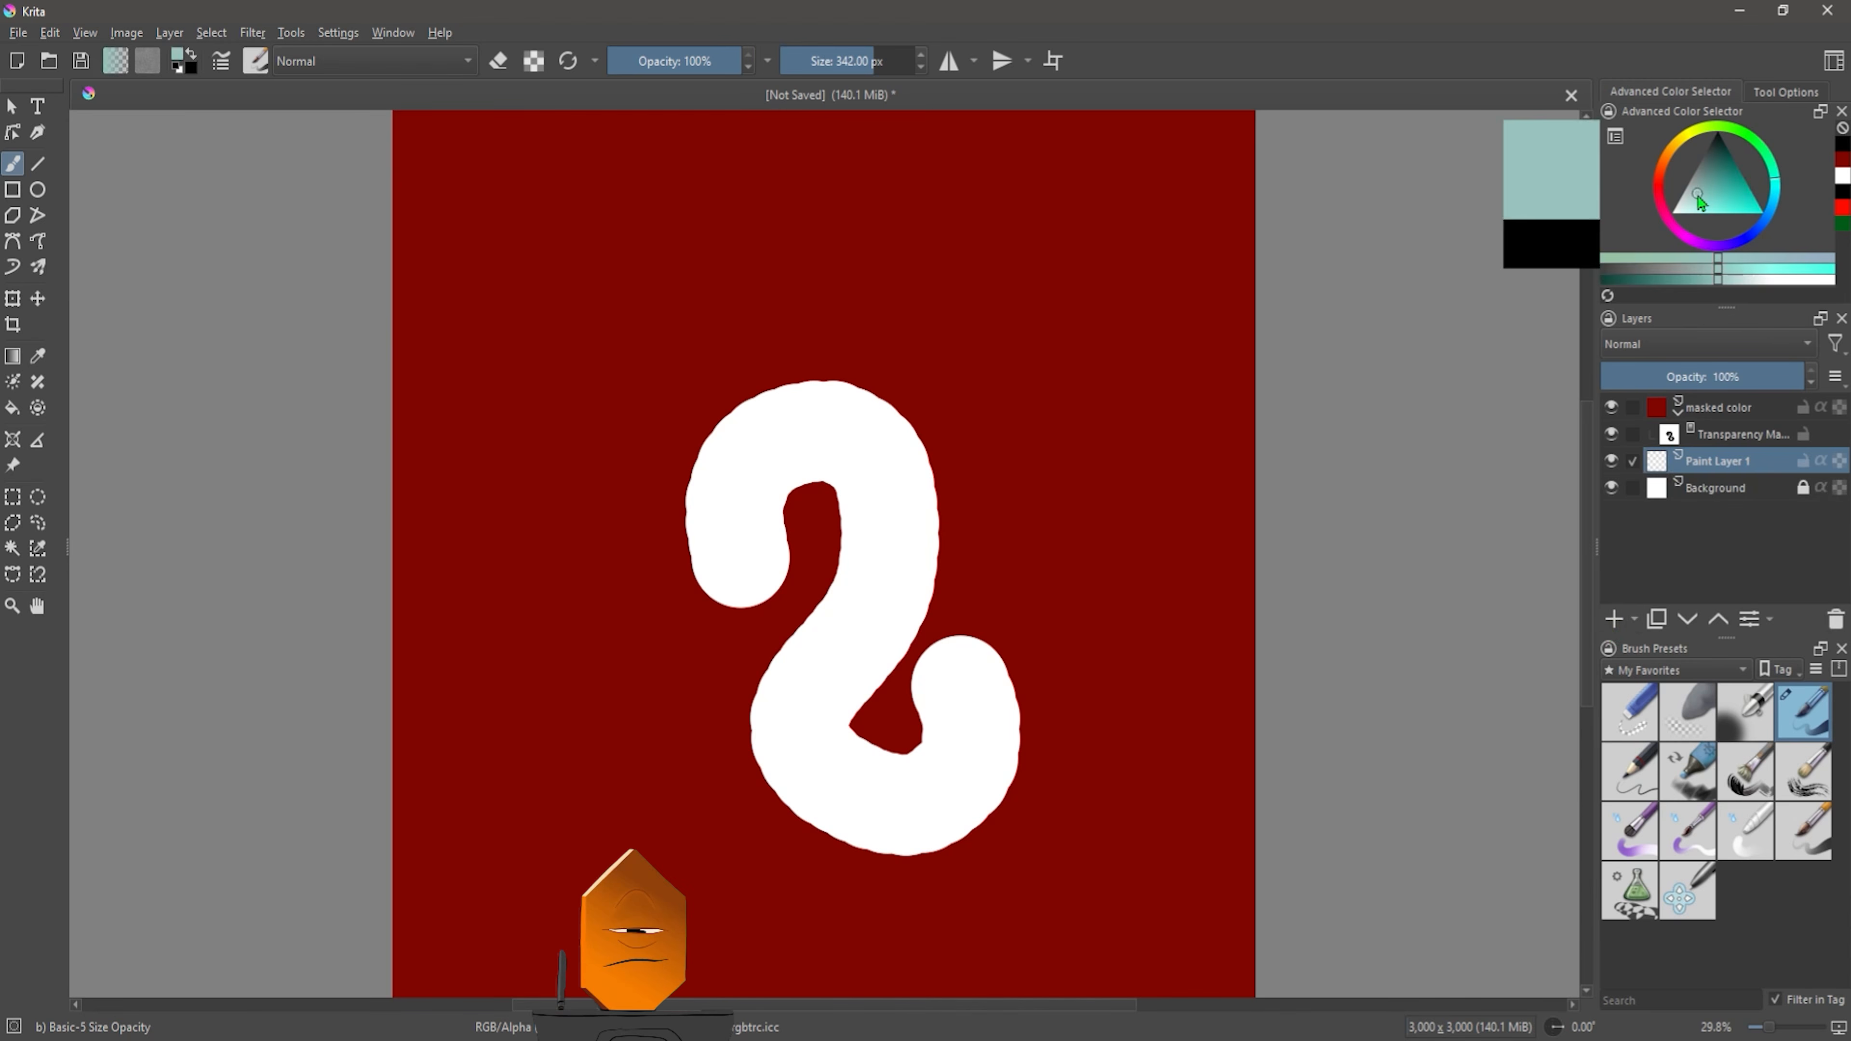
left_click(1728, 192)
left_click(13, 409)
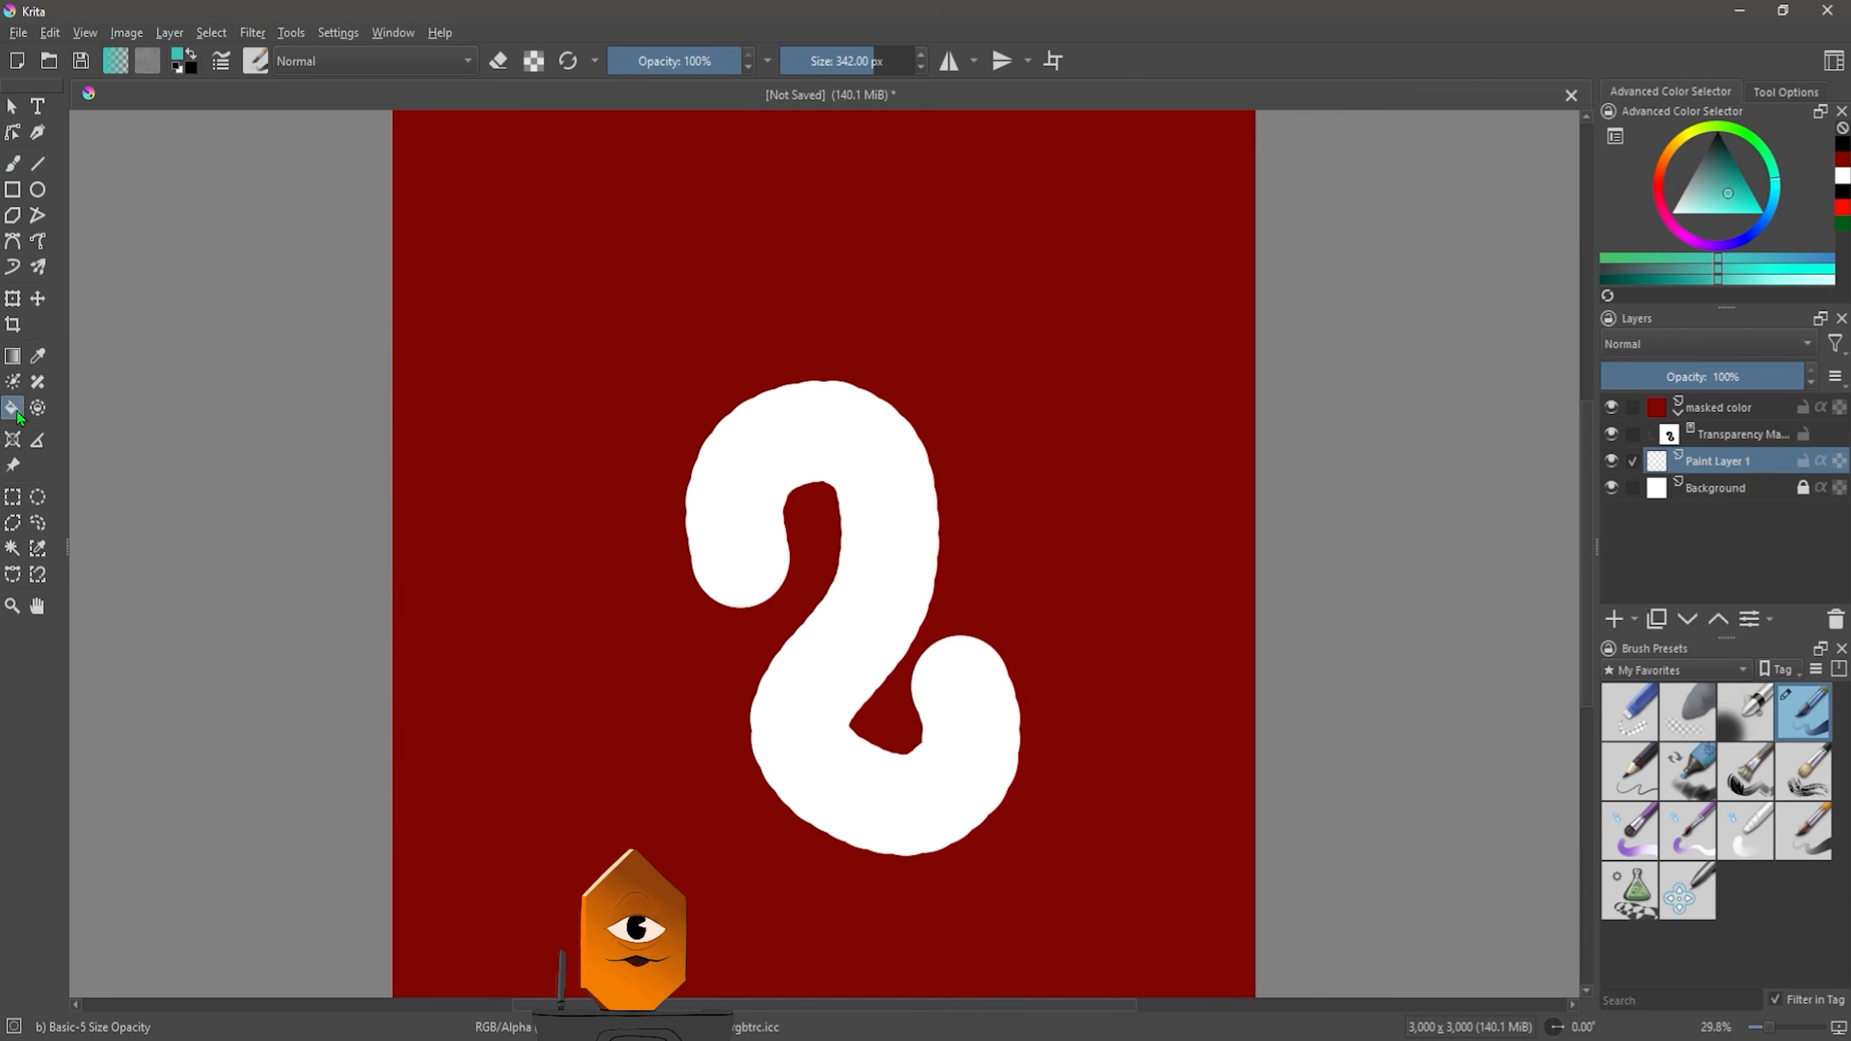
left_click(1611, 408)
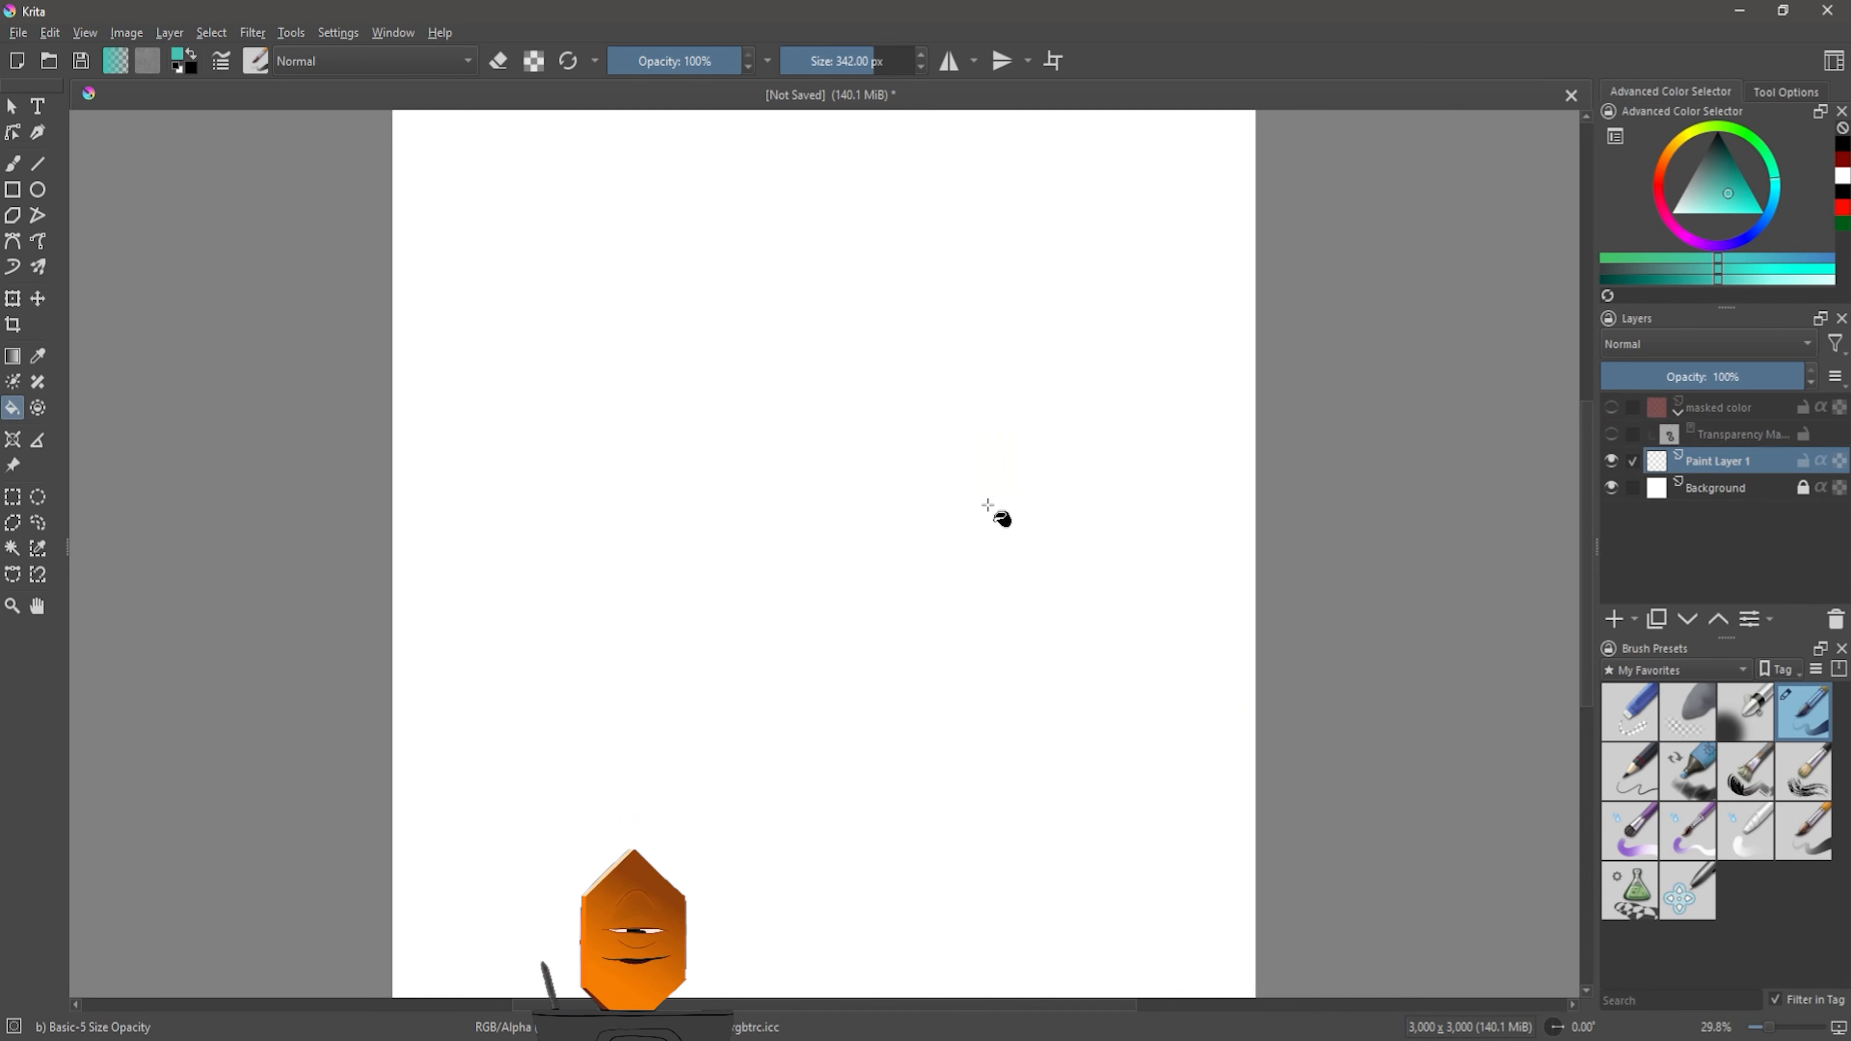
left_click(998, 516)
key("b")
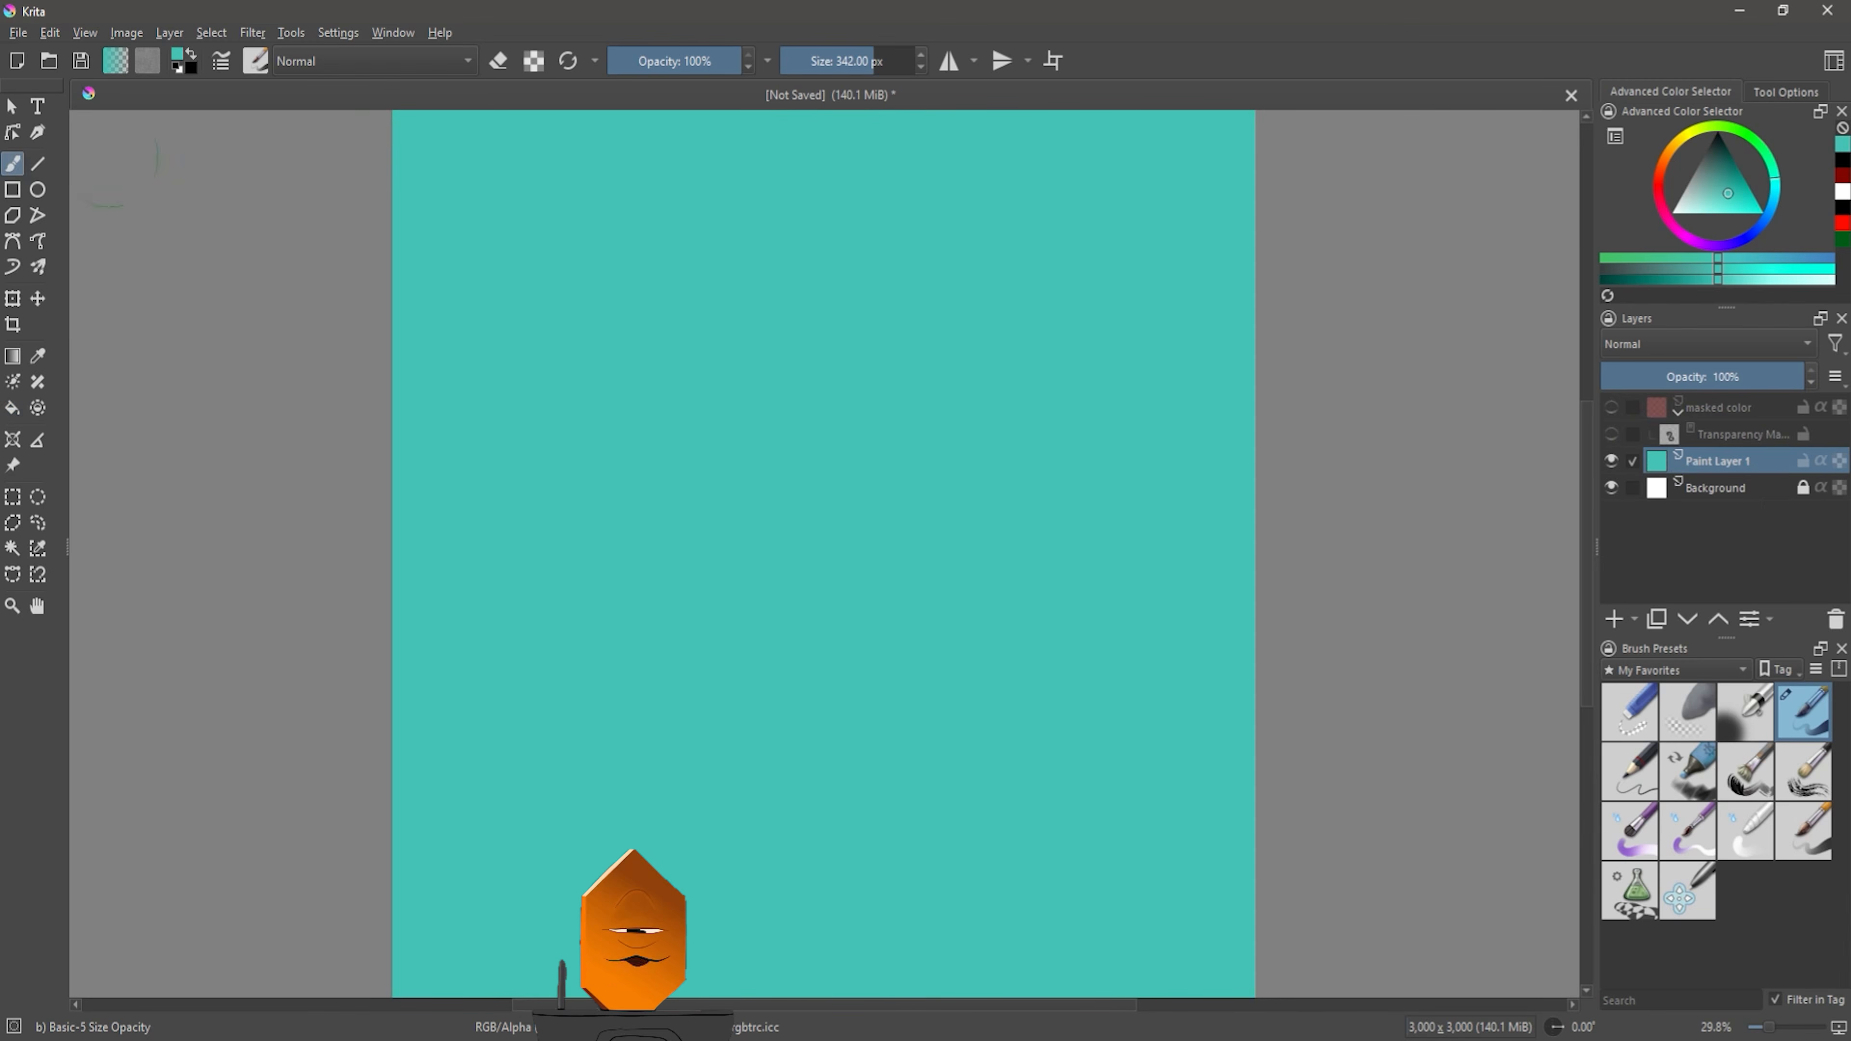
Show the masked color layer and its transparency mask again over the teal layer
left_click(1611, 408)
left_click(1611, 435)
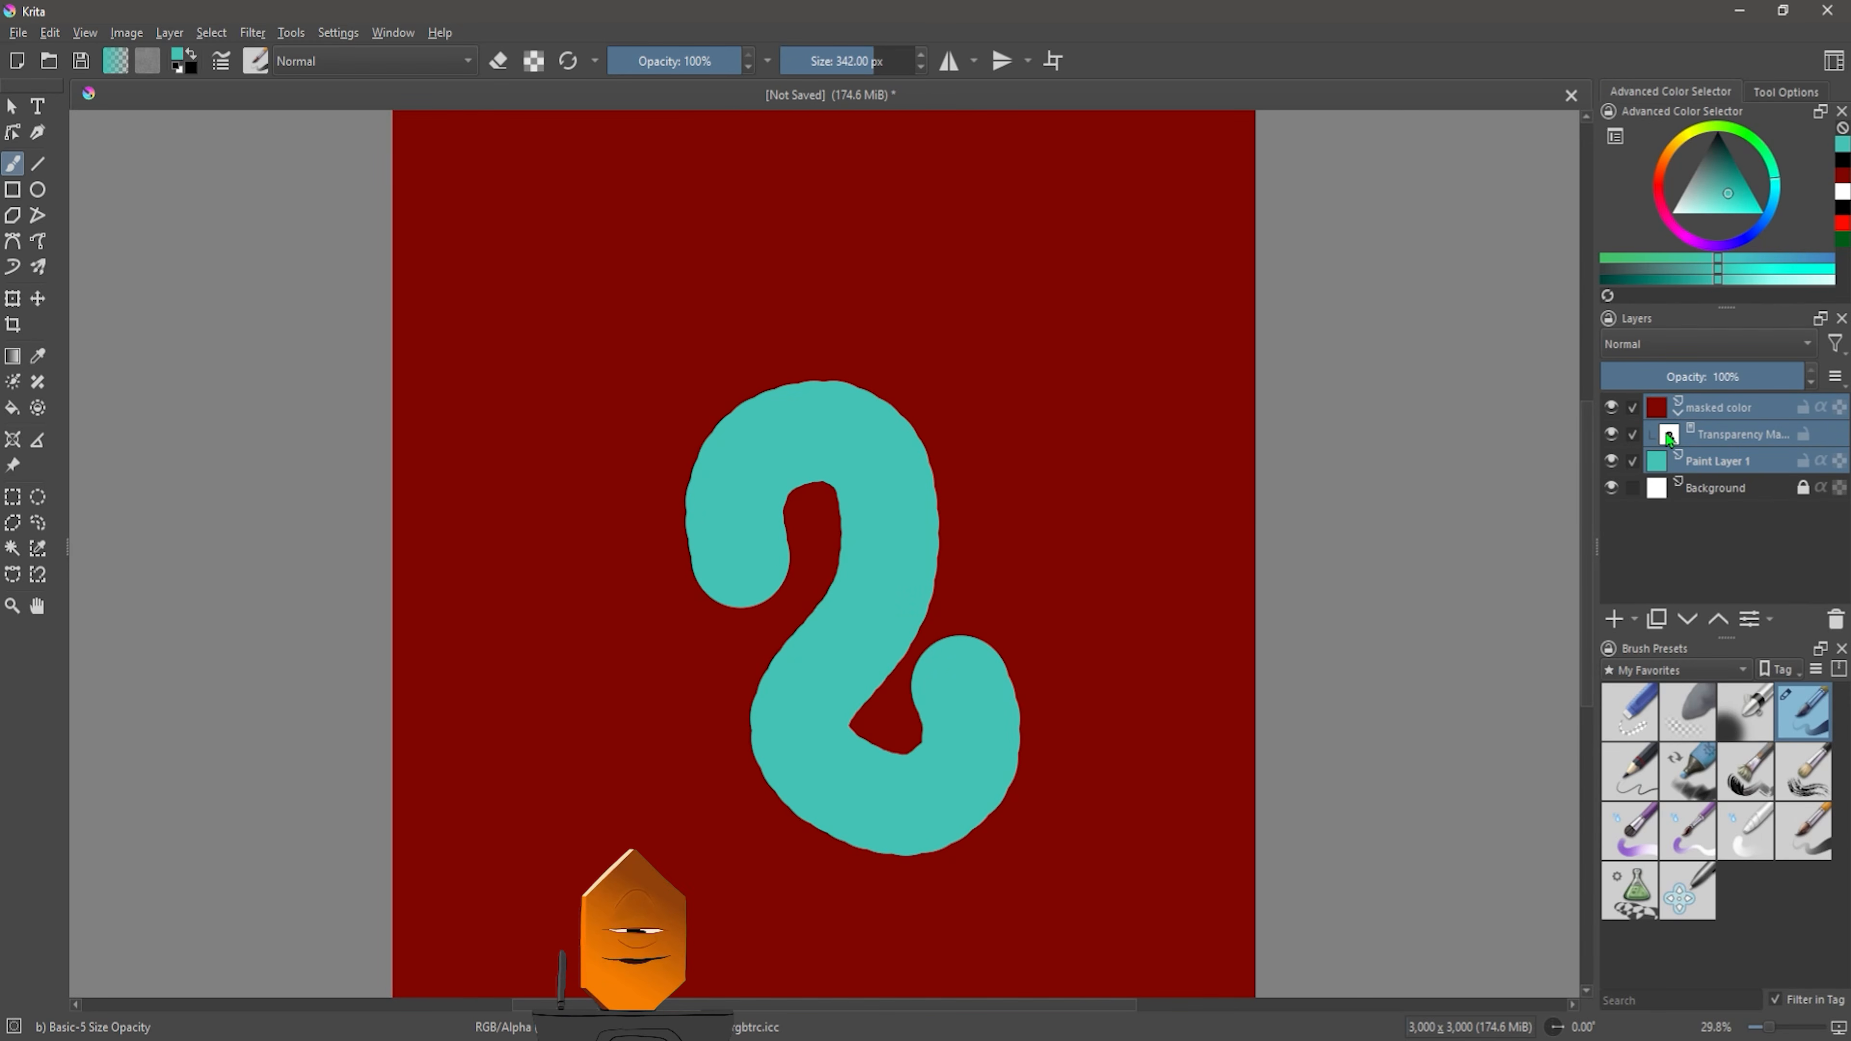
mouse_move(1669, 438)
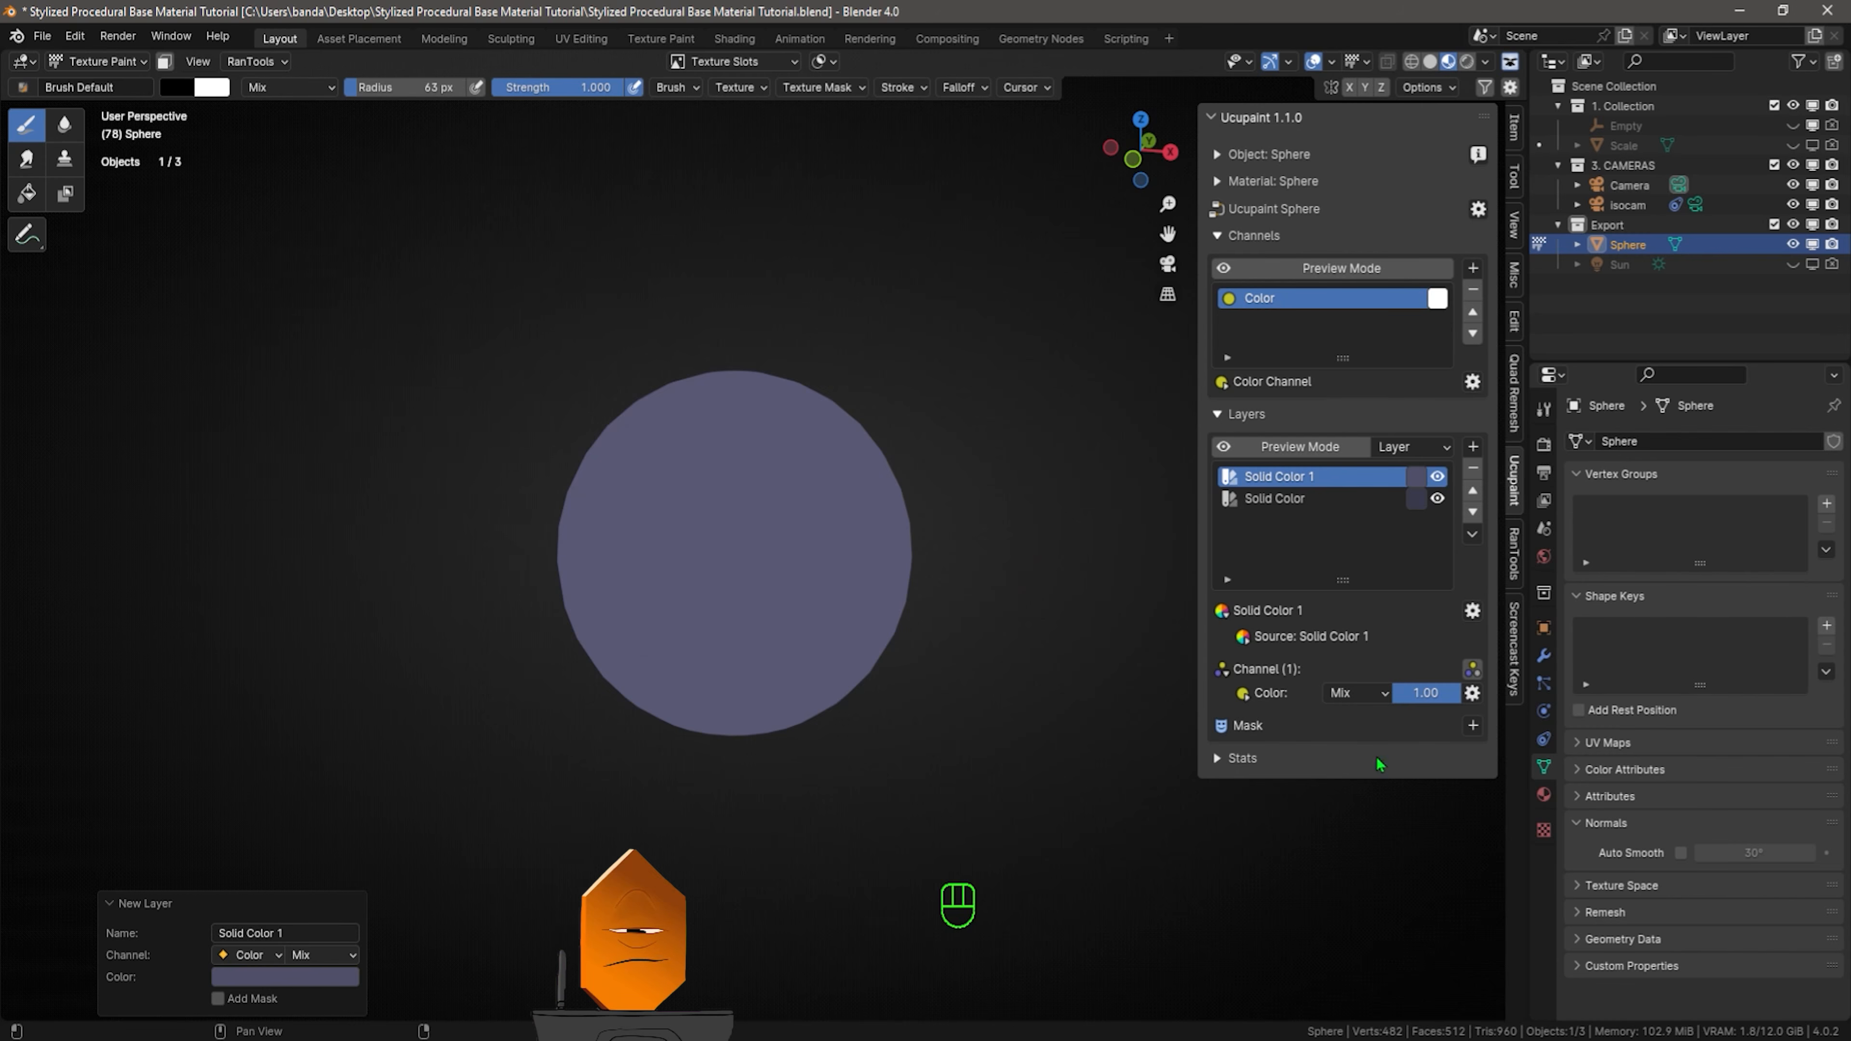
In Blender, open the mask type choices for the sphere's upper solid color layer
left_click(1472, 726)
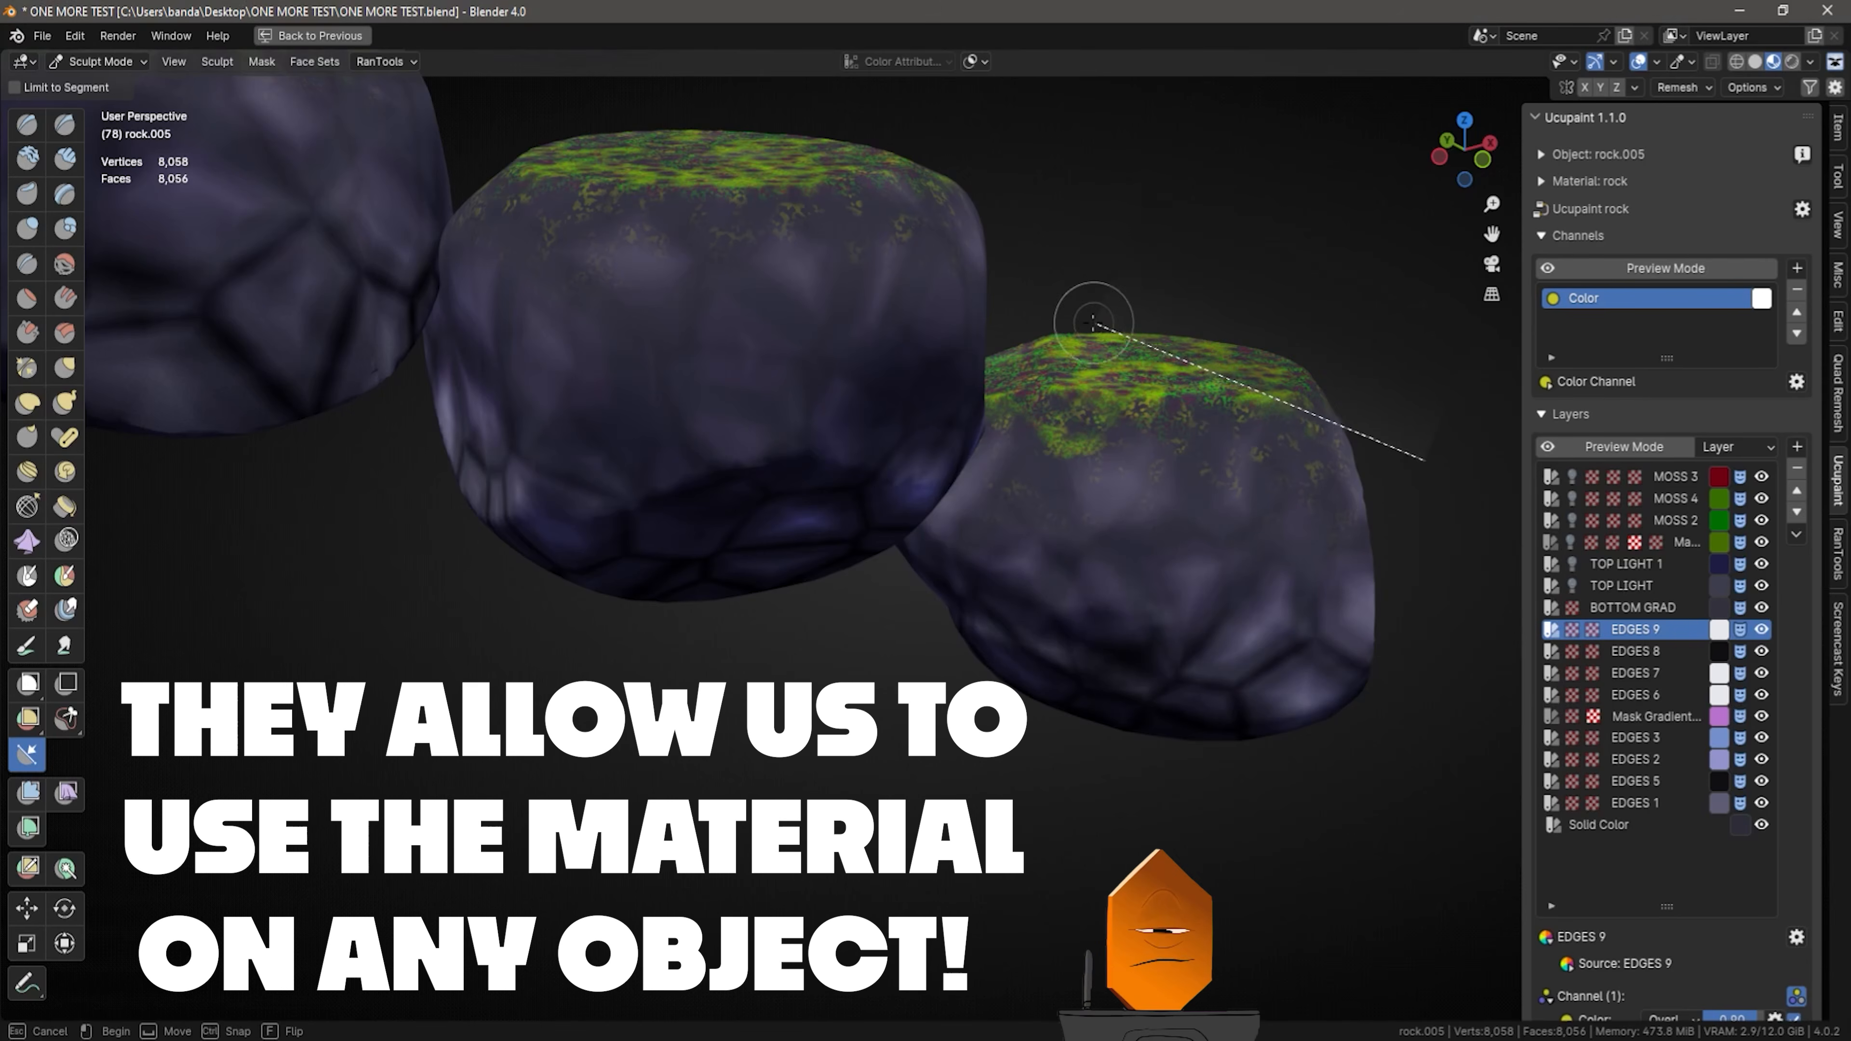
In the mossy rock file, slice flat cuts across several sides of rock.005 with the Line Project sculpt tool
middle_click_drag(1073, 297, 1194, 363)
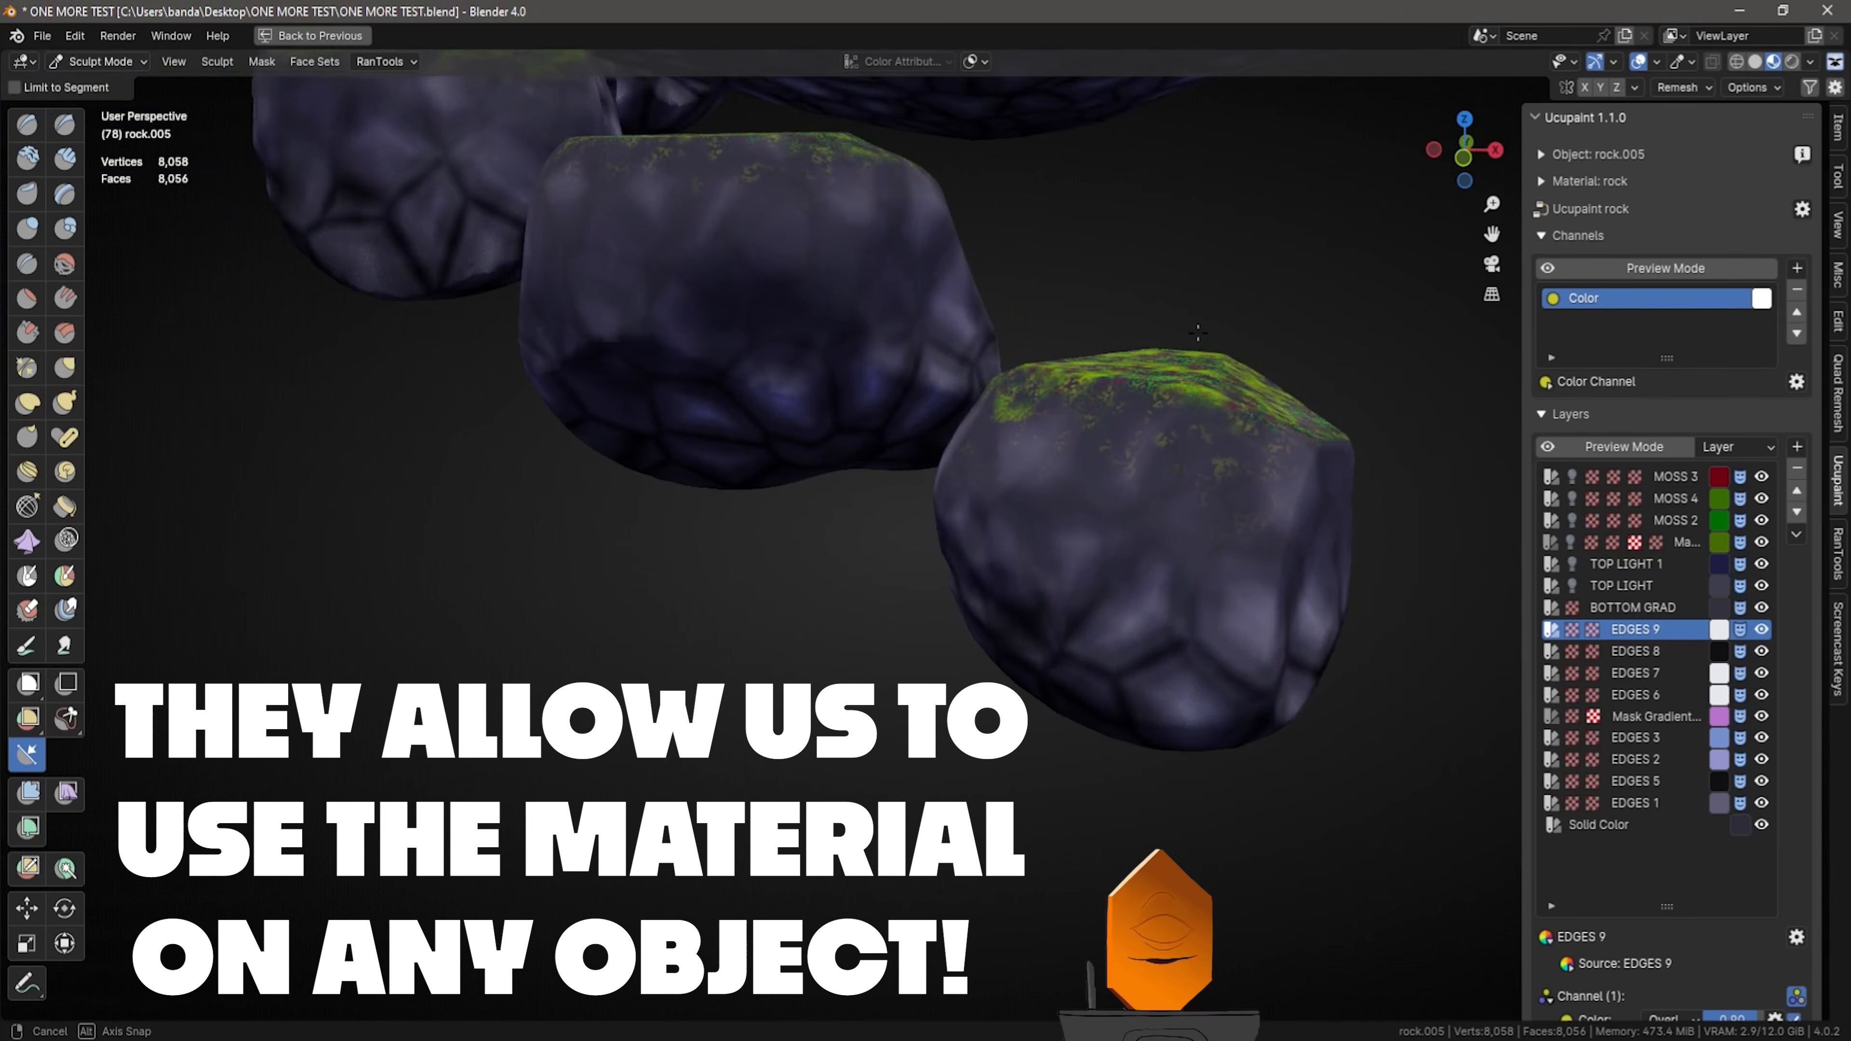
left_click_drag(1195, 363, 1082, 337)
middle_click_drag(1122, 281, 1202, 394)
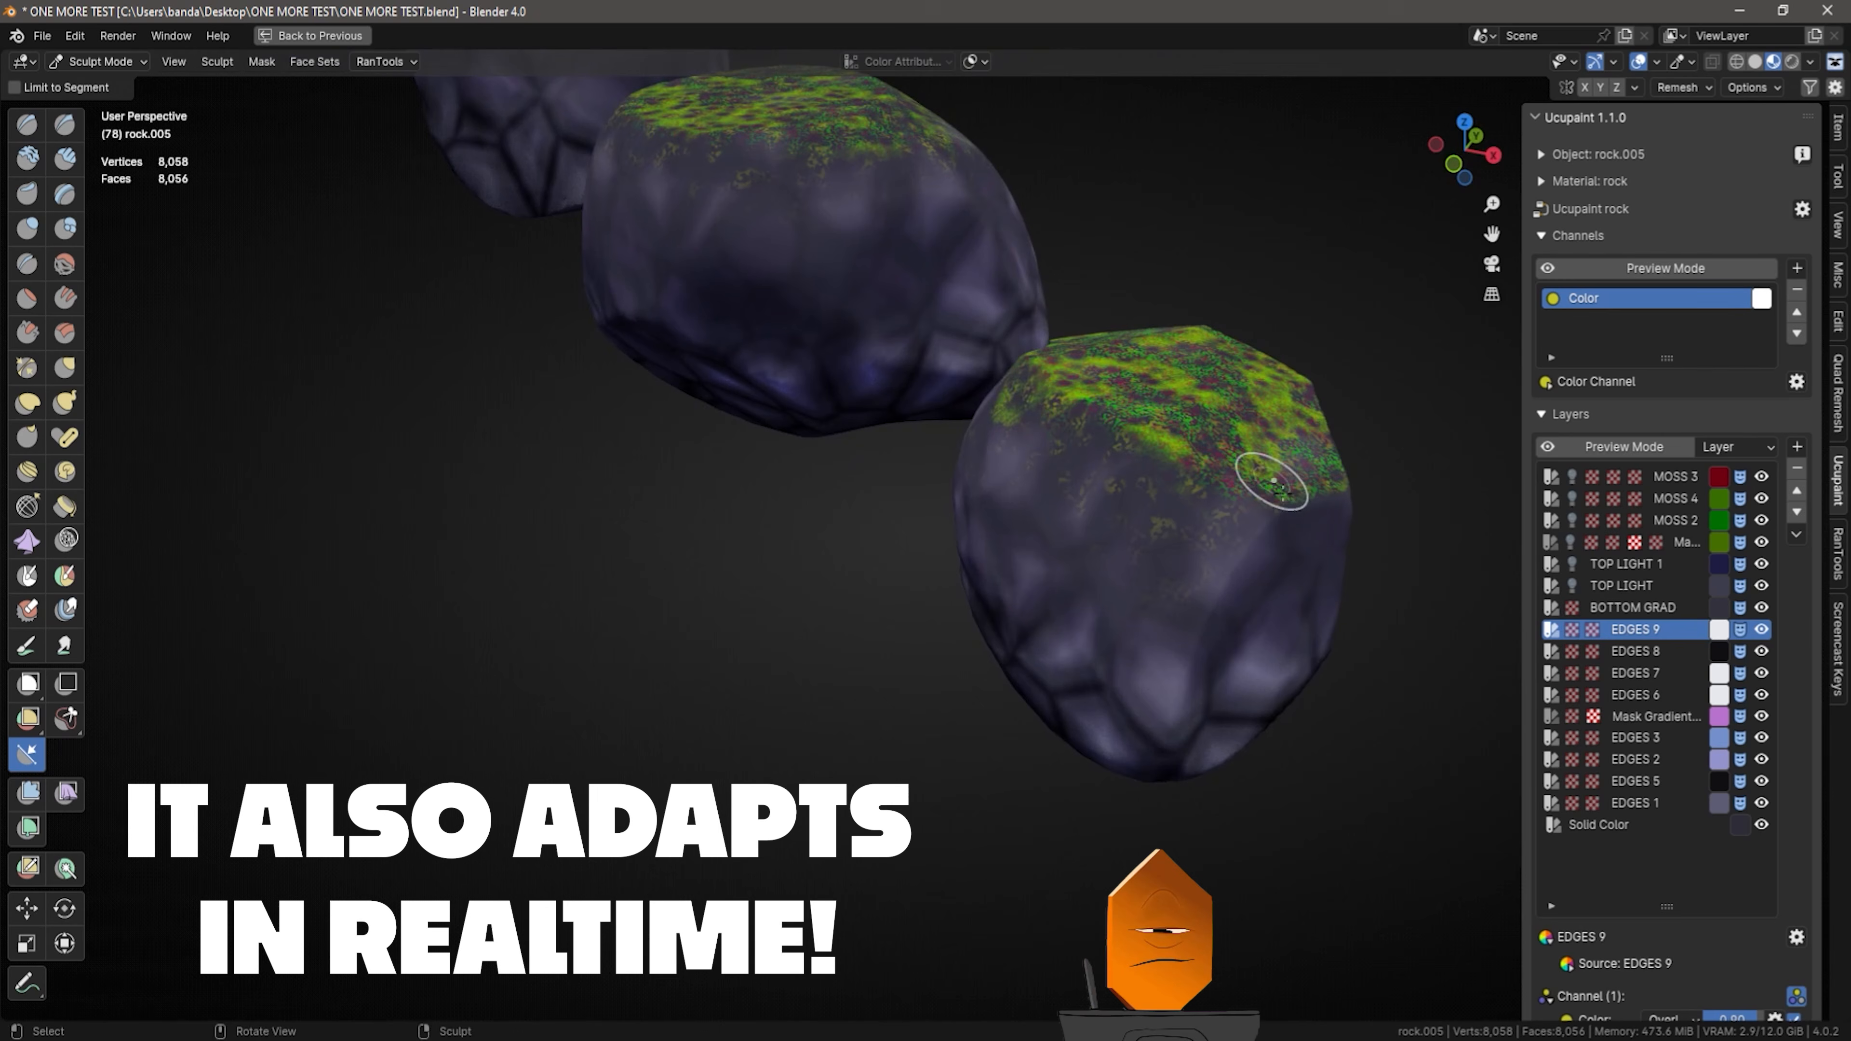
mouse_move(1407, 620)
middle_mouse_down()
mouse_move(1503, 539)
mouse_move(1490, 507)
middle_mouse_up()
left_click_drag(1351, 748, 1378, 365)
mouse_move(1370, 318)
middle_mouse_down()
mouse_move(1339, 348)
mouse_move(1324, 429)
middle_mouse_up()
left_click_drag(1322, 557, 1116, 364)
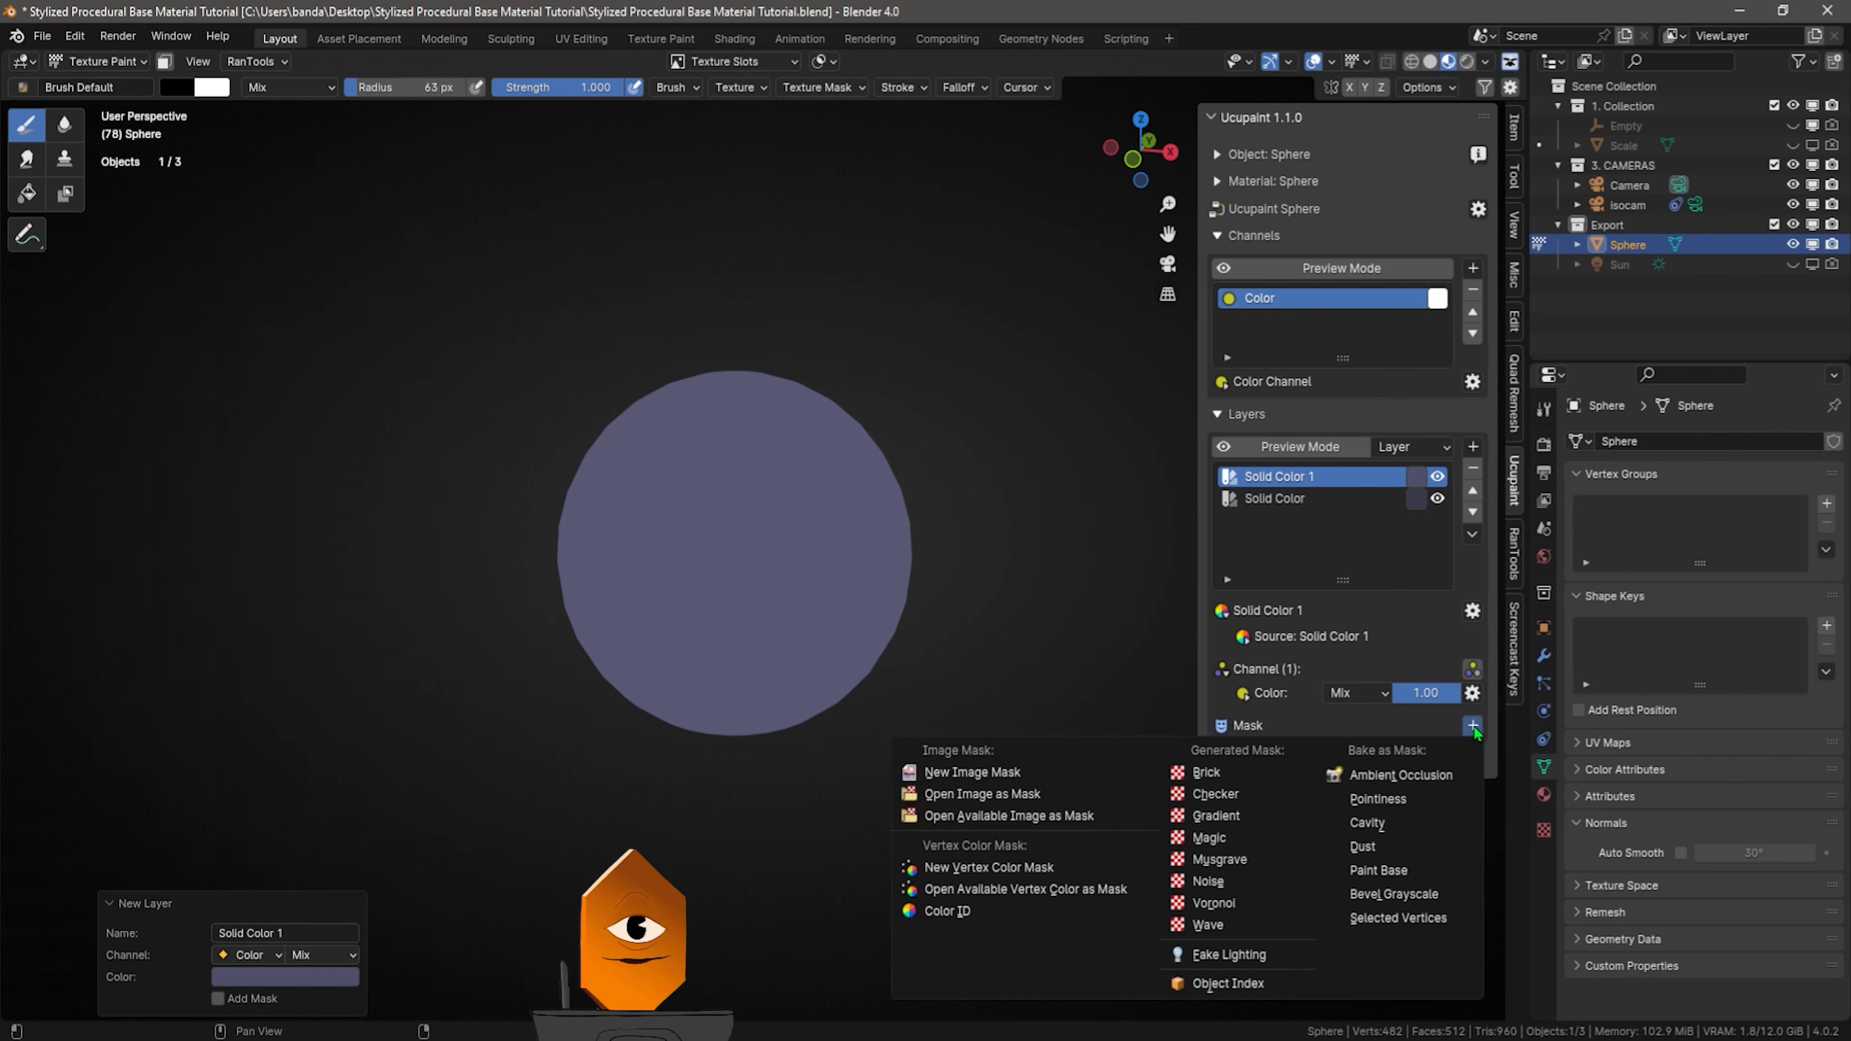
Add a generated Musgrave mask with Object coordinates to the sphere's upper solid color layer
left_click(1224, 859)
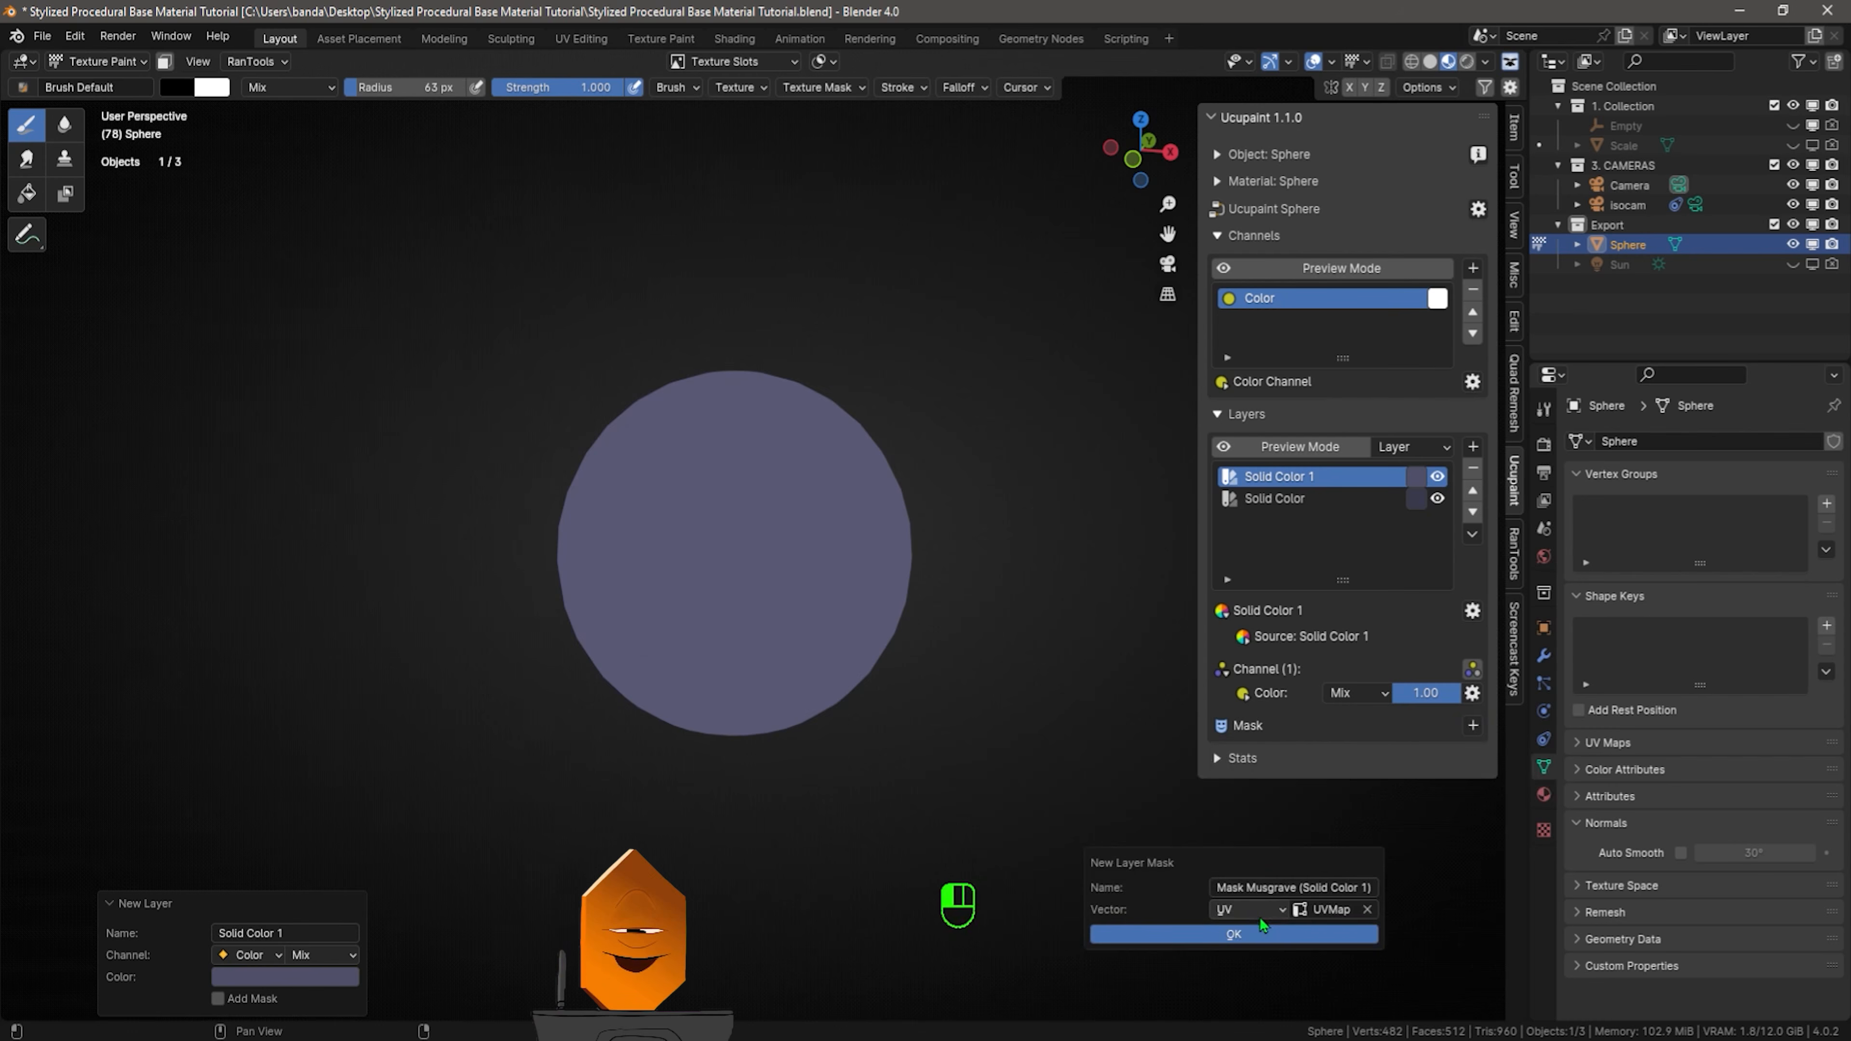
left_click(1259, 915)
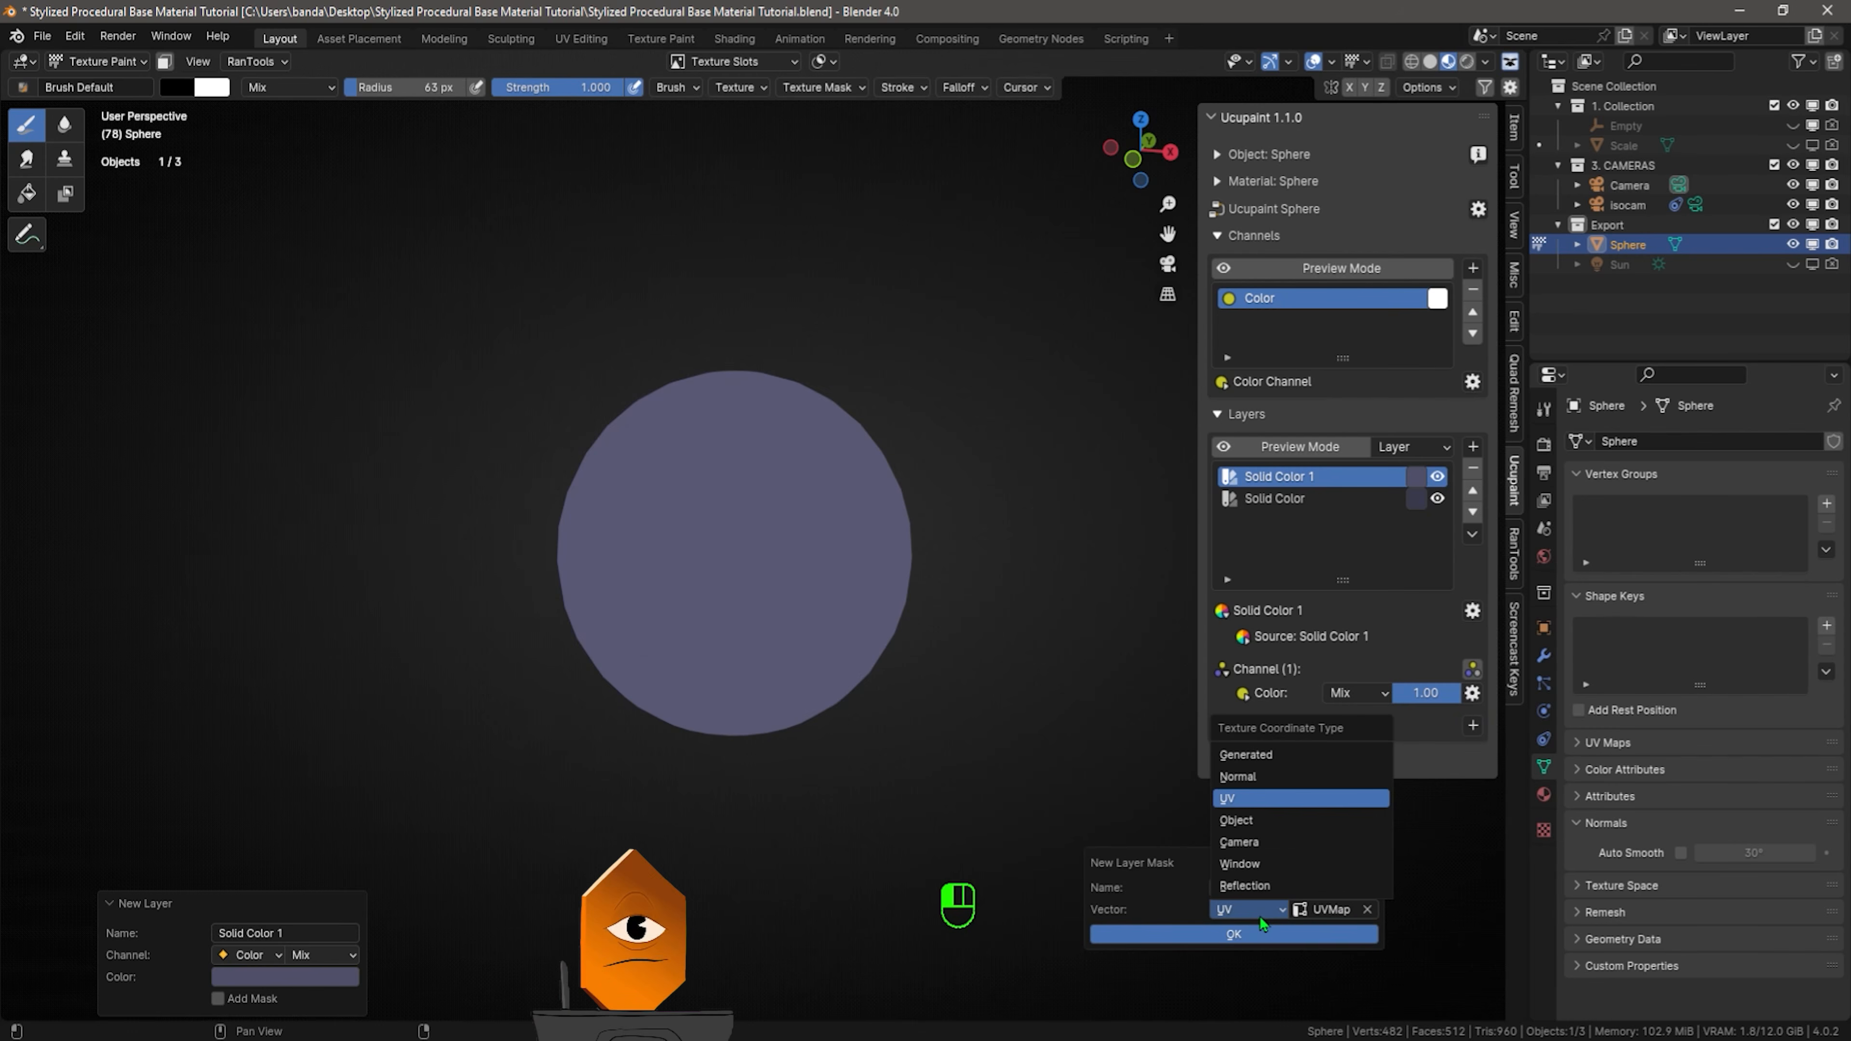
left_click(1274, 832)
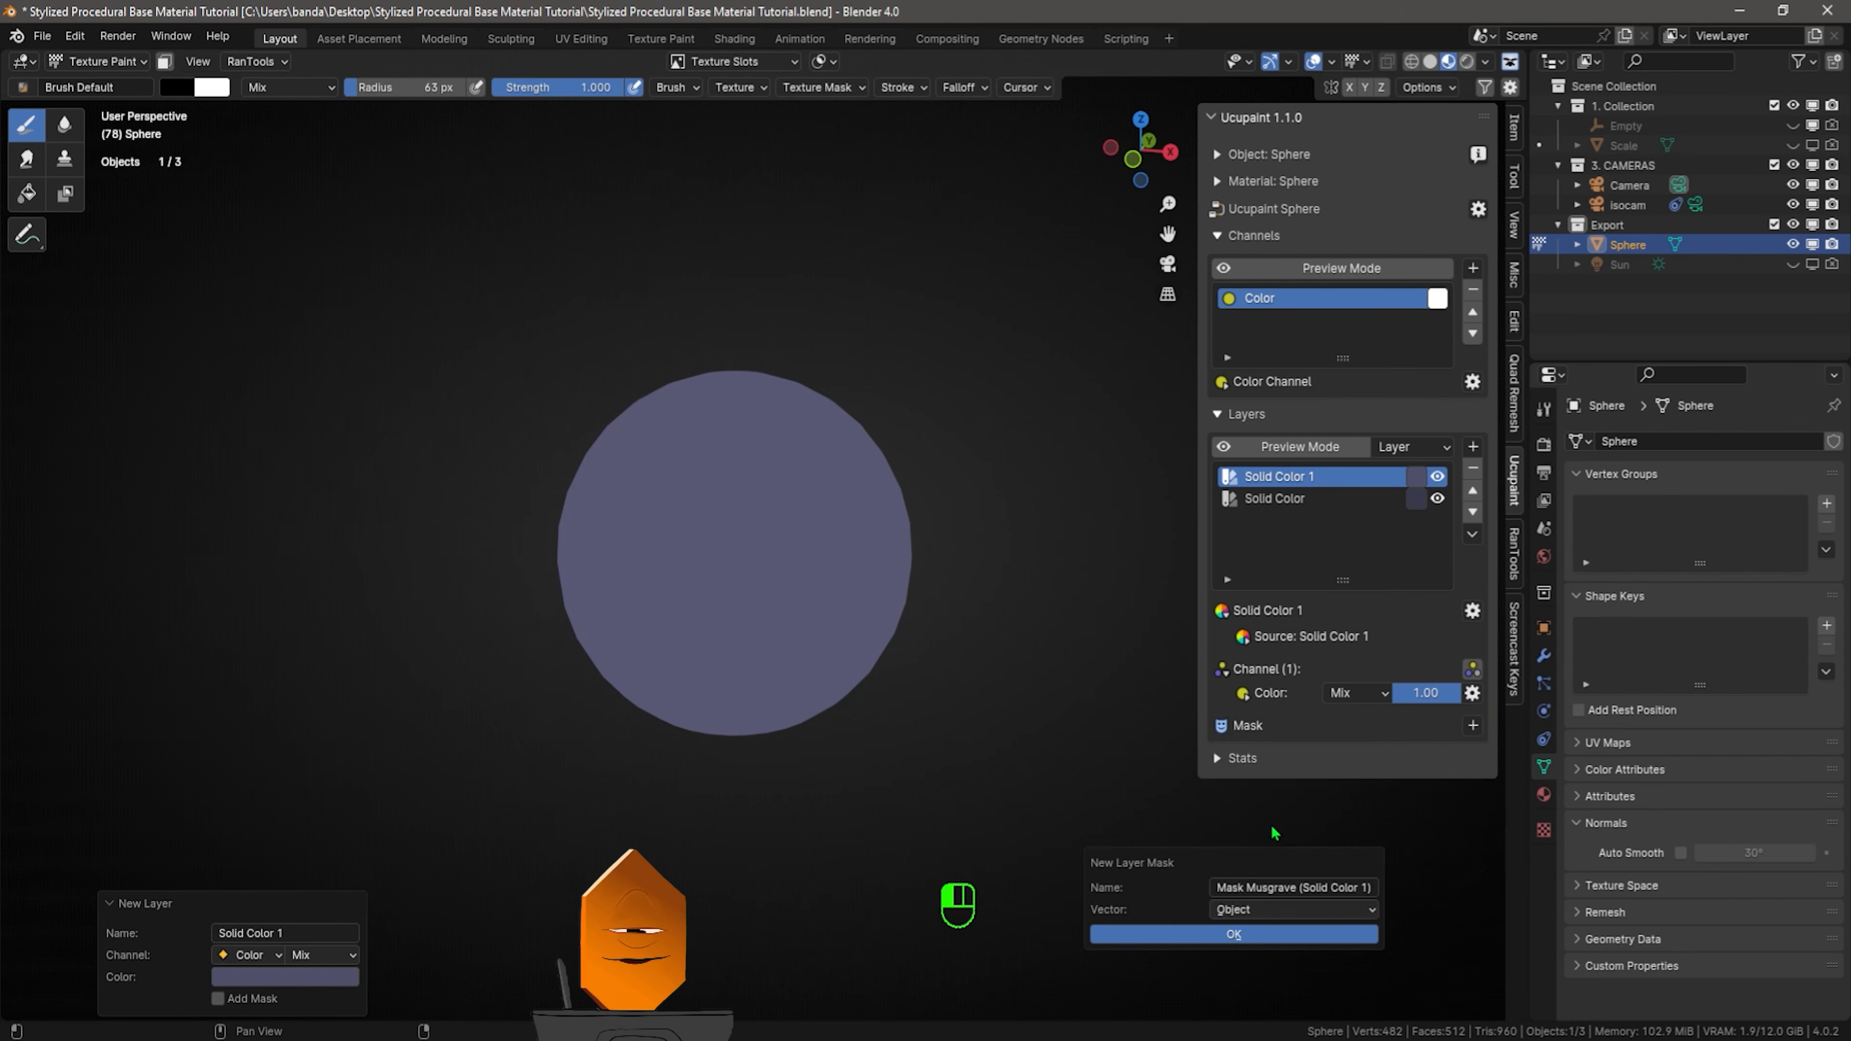
left_click(1274, 934)
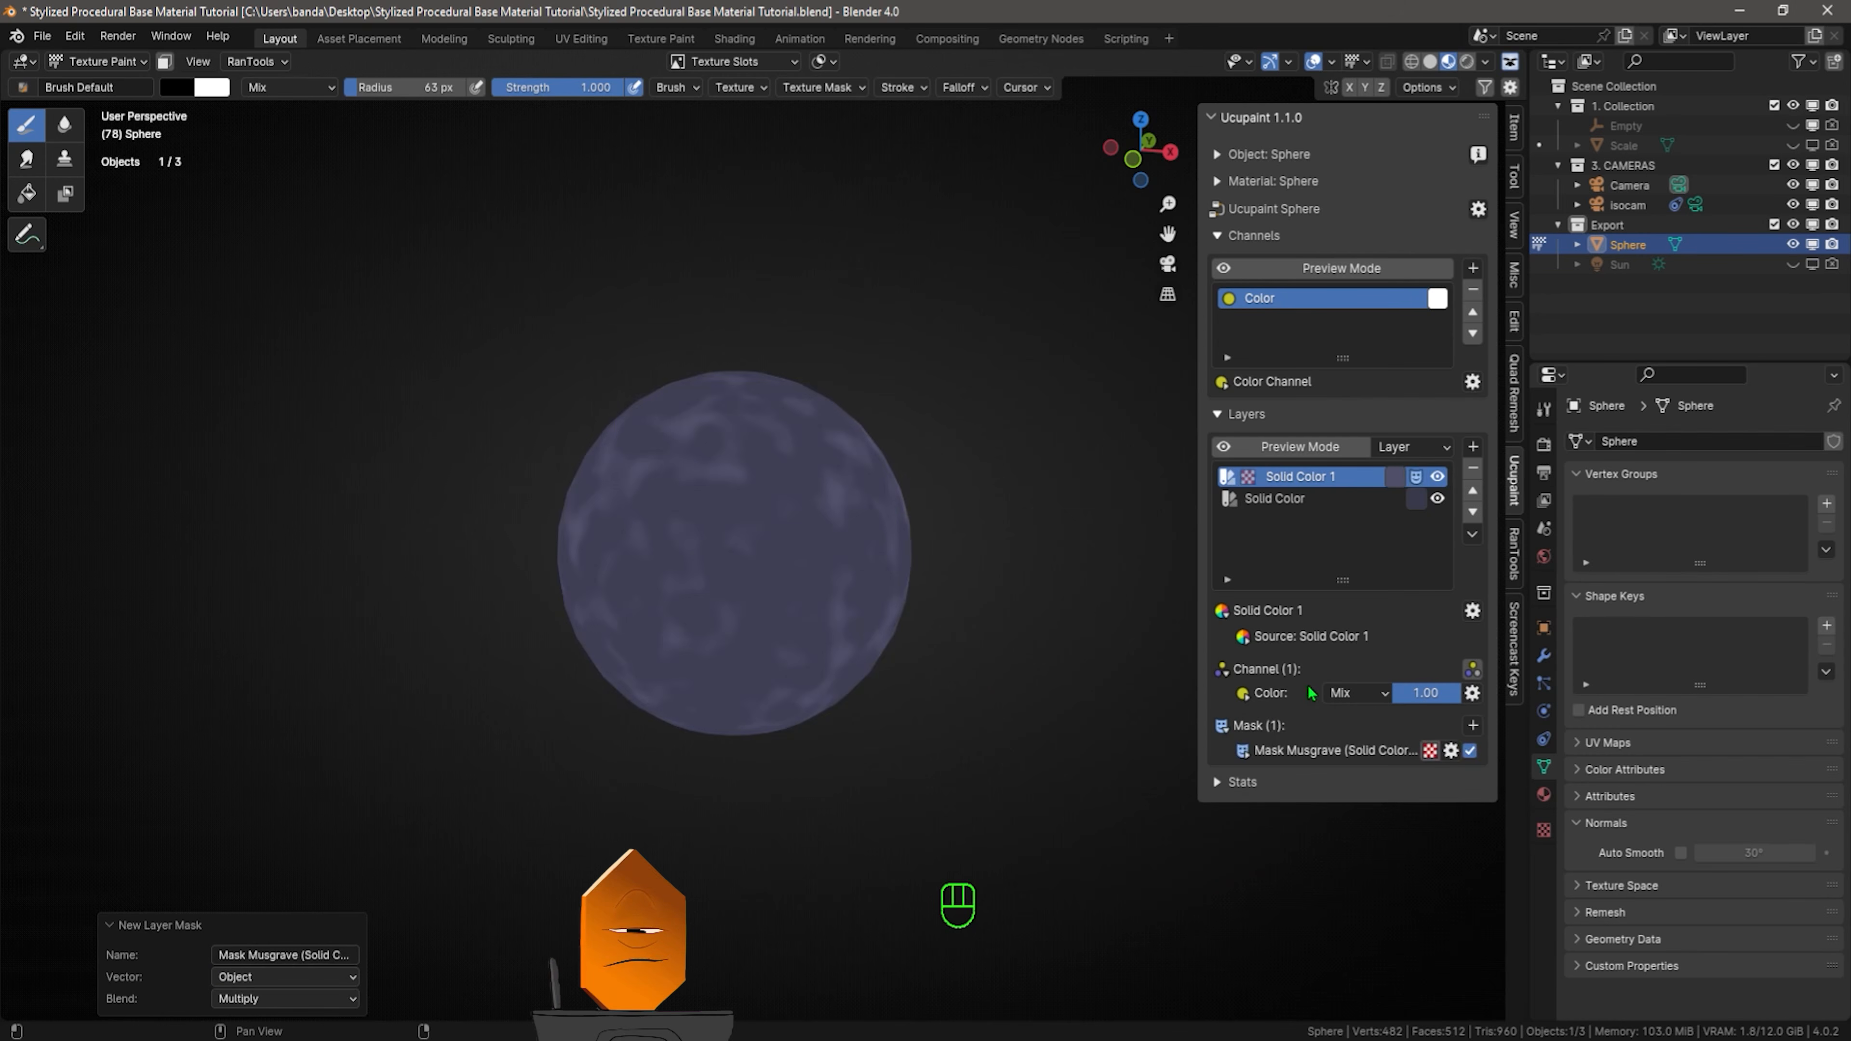
Add a Ramp modifier to the Musgrave mask and move its black and white stops slightly inward
left_click(1451, 750)
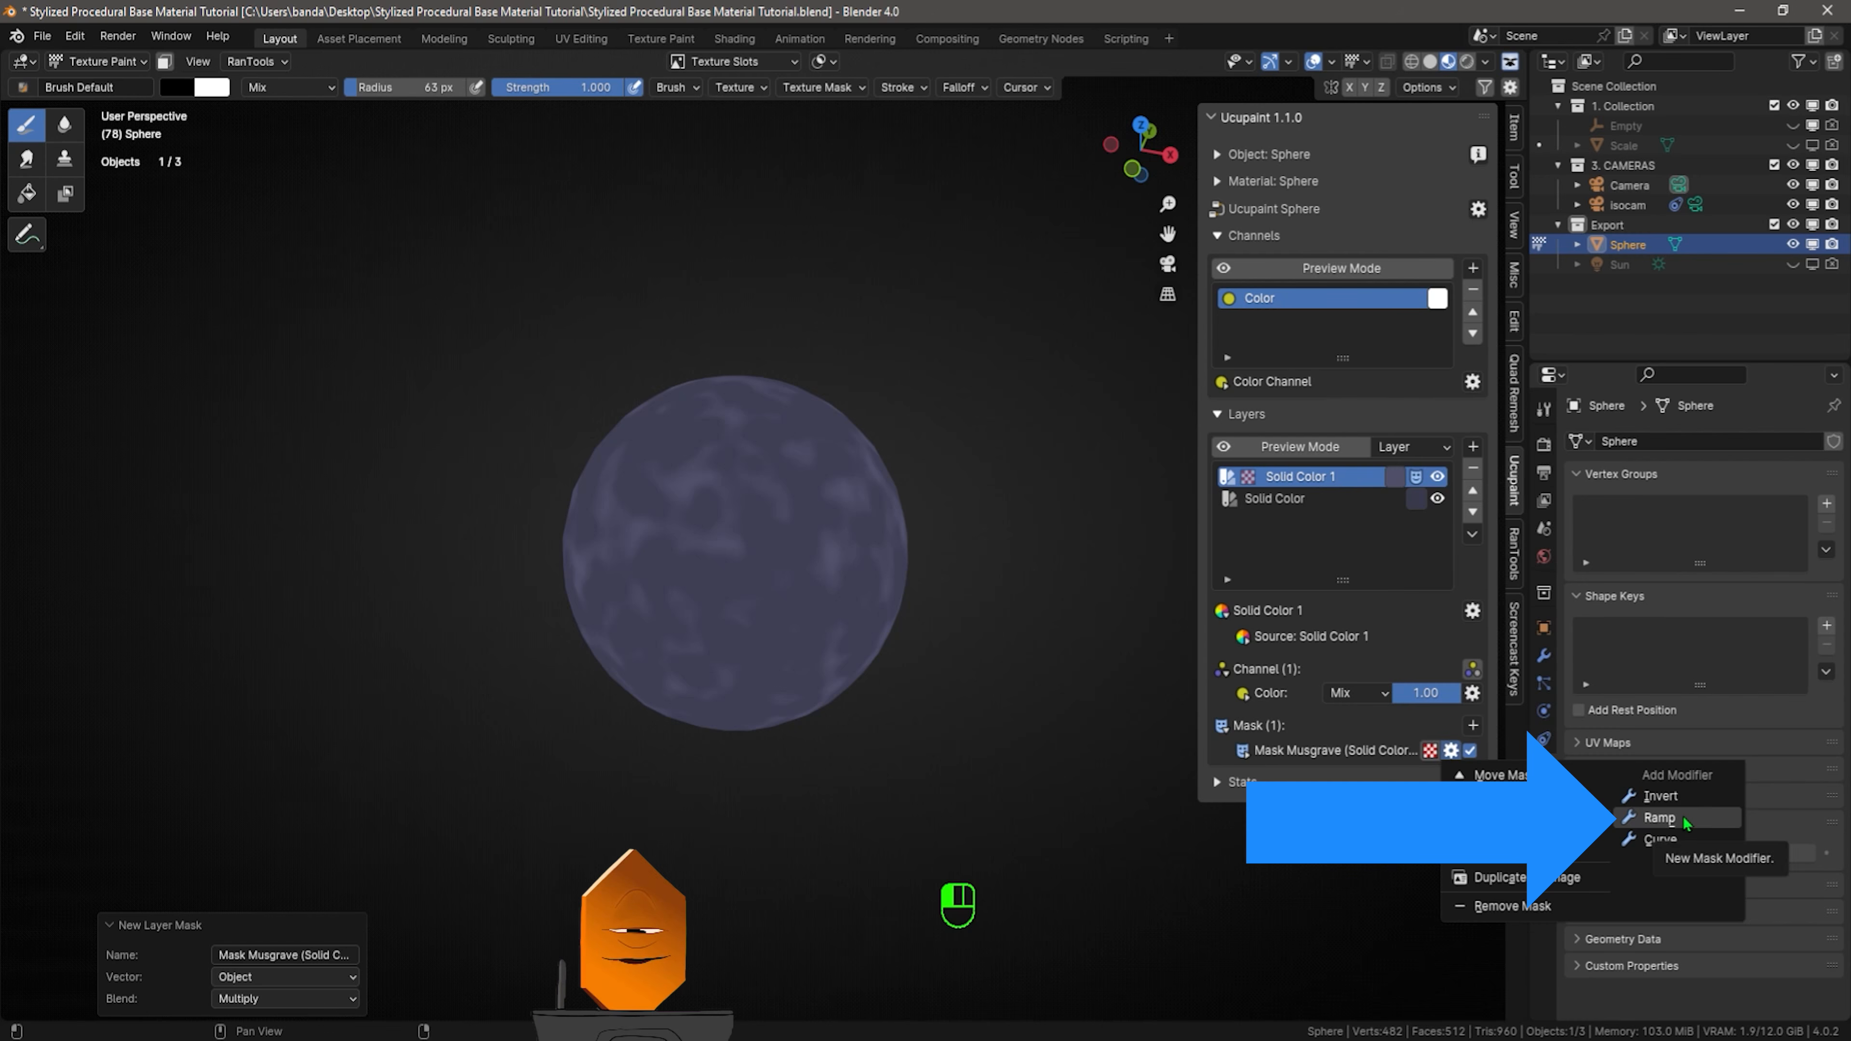
left_click(1660, 818)
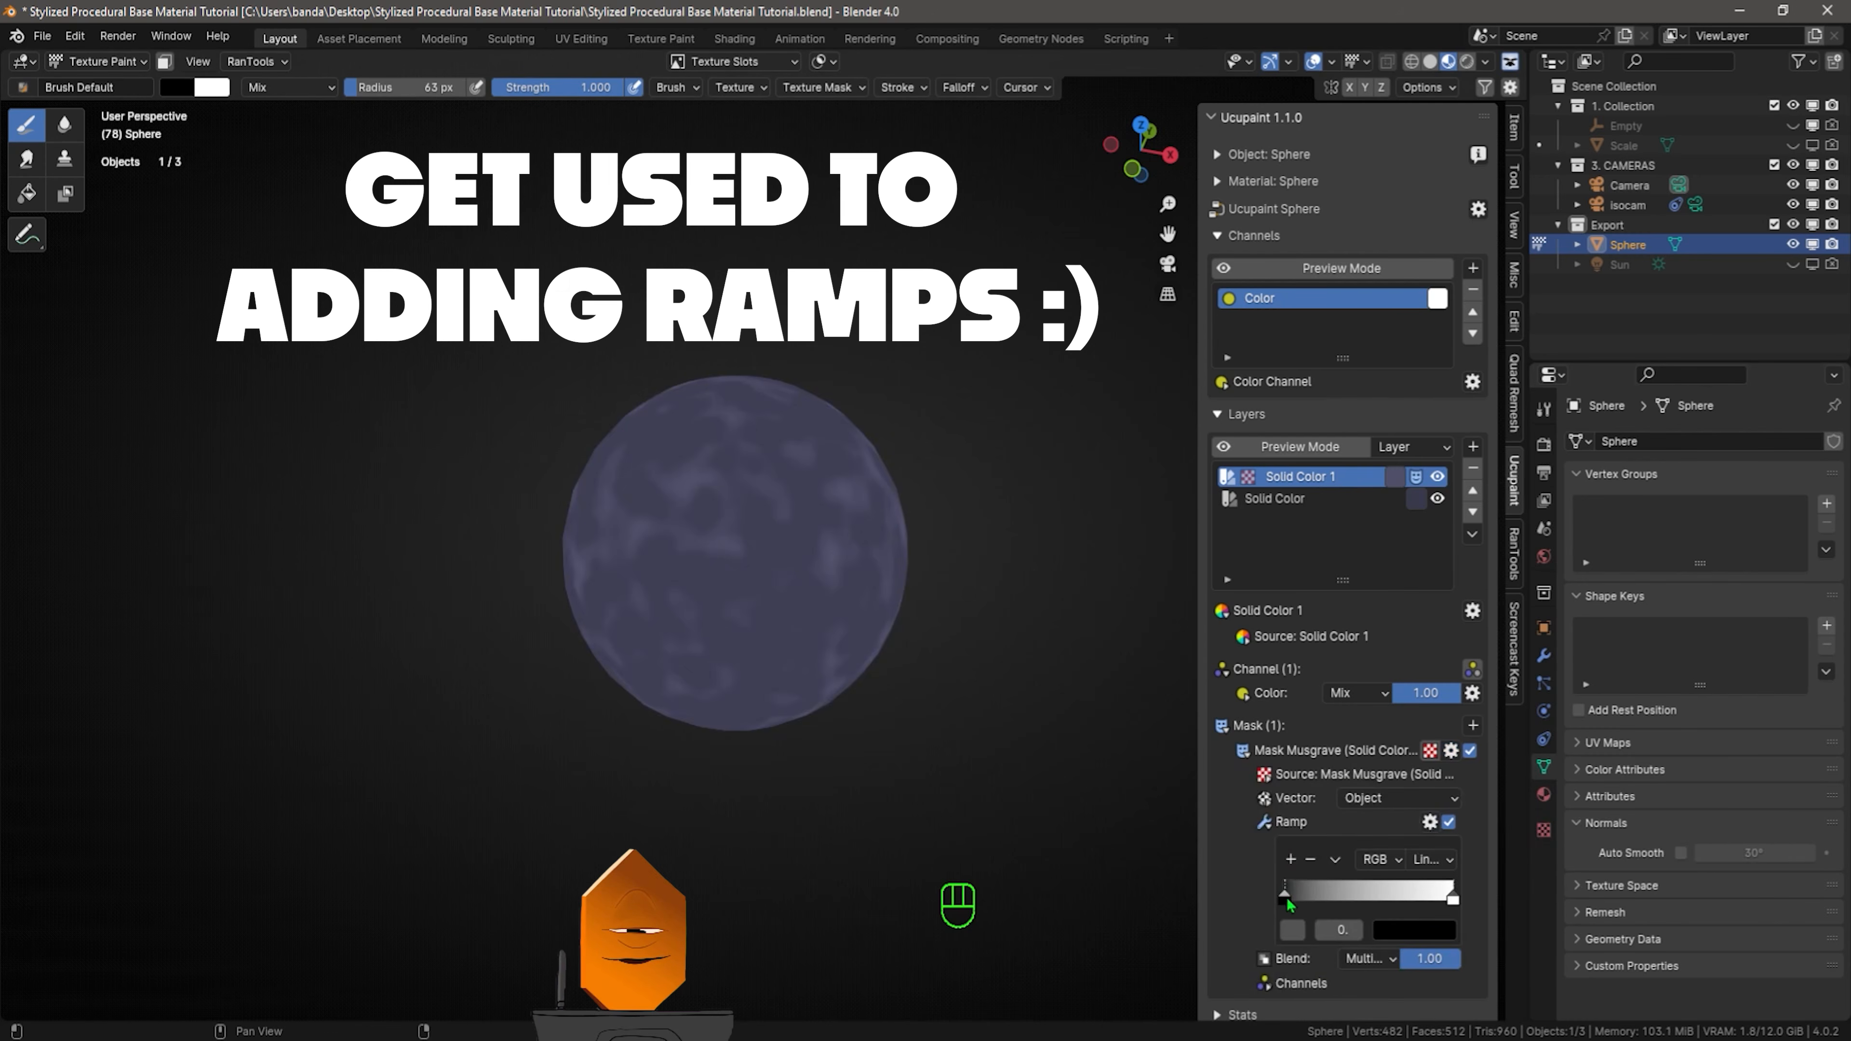
mouse_move(1288, 904)
left_mouse_down()
mouse_move(1385, 904)
mouse_move(1318, 902)
left_mouse_up()
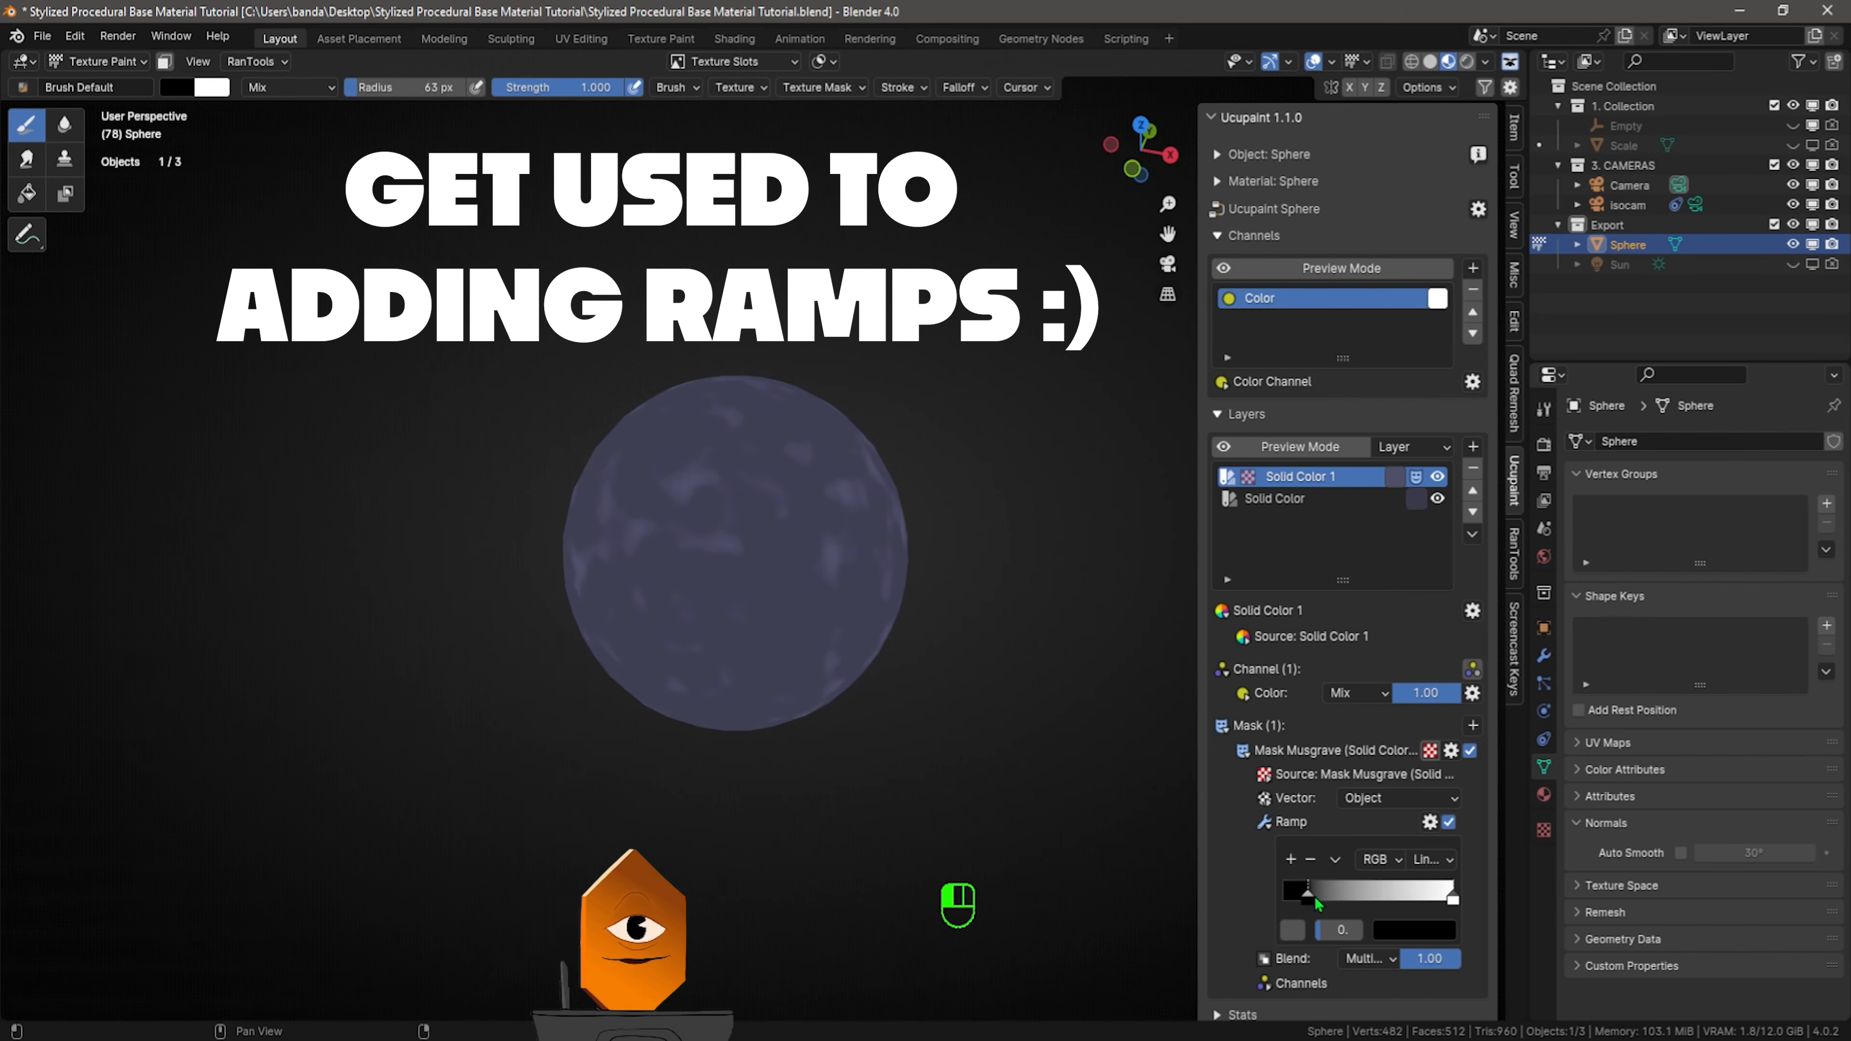
left_click_drag(1451, 901, 1401, 901)
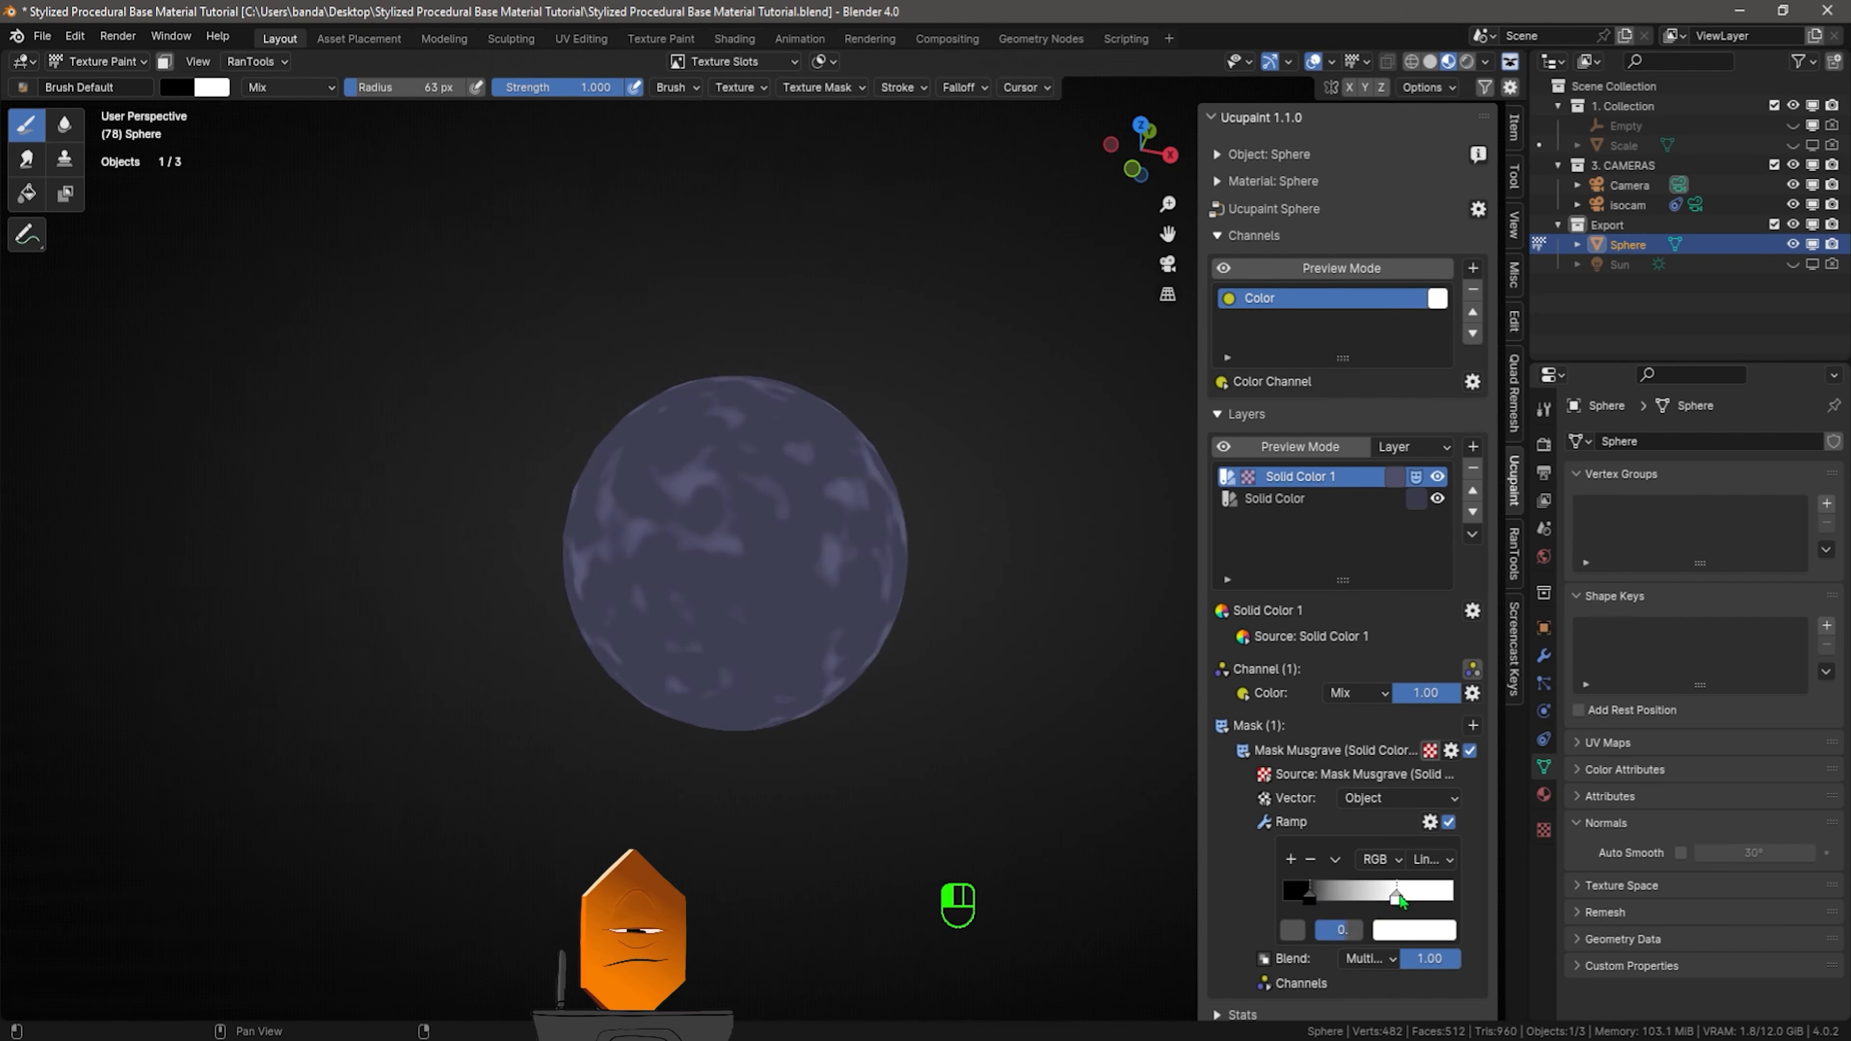
left_click_drag(1400, 897, 1416, 873)
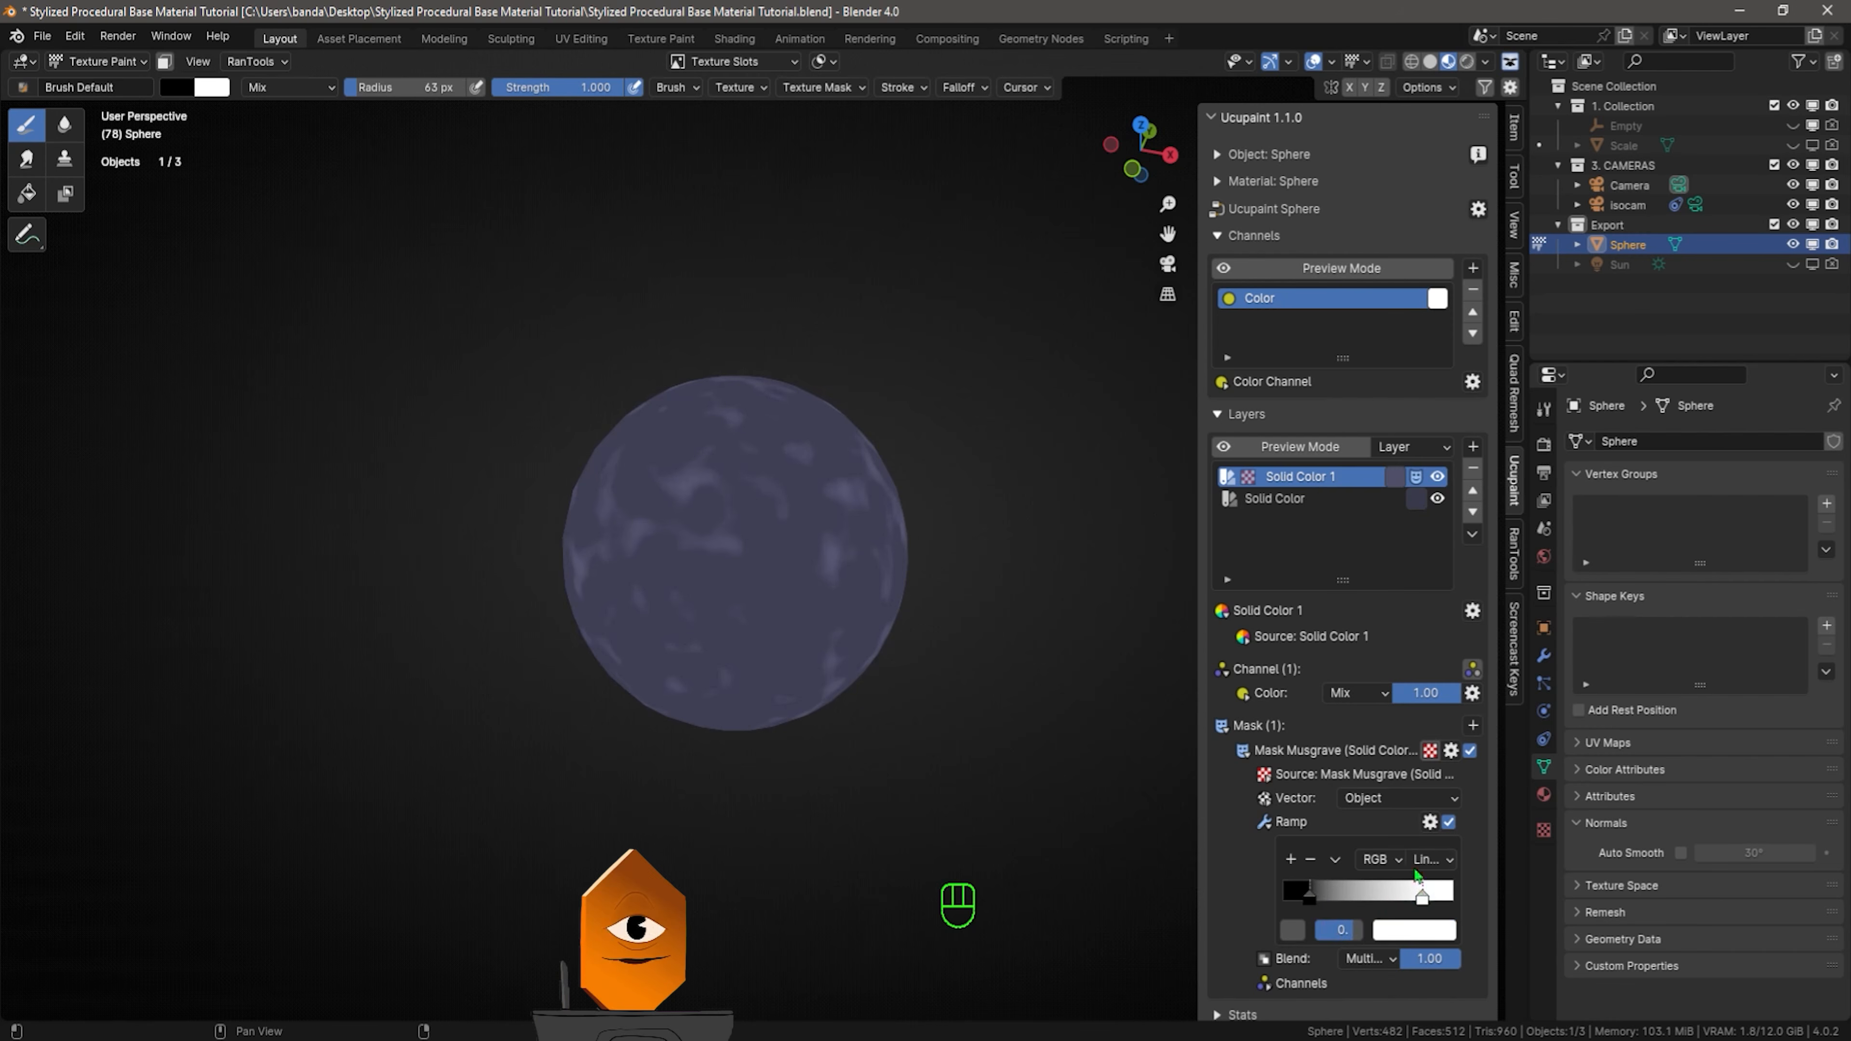
Select the Musgrave mask and preview it in black and white on the sphere using Specific Mask / Override
left_click(1430, 754)
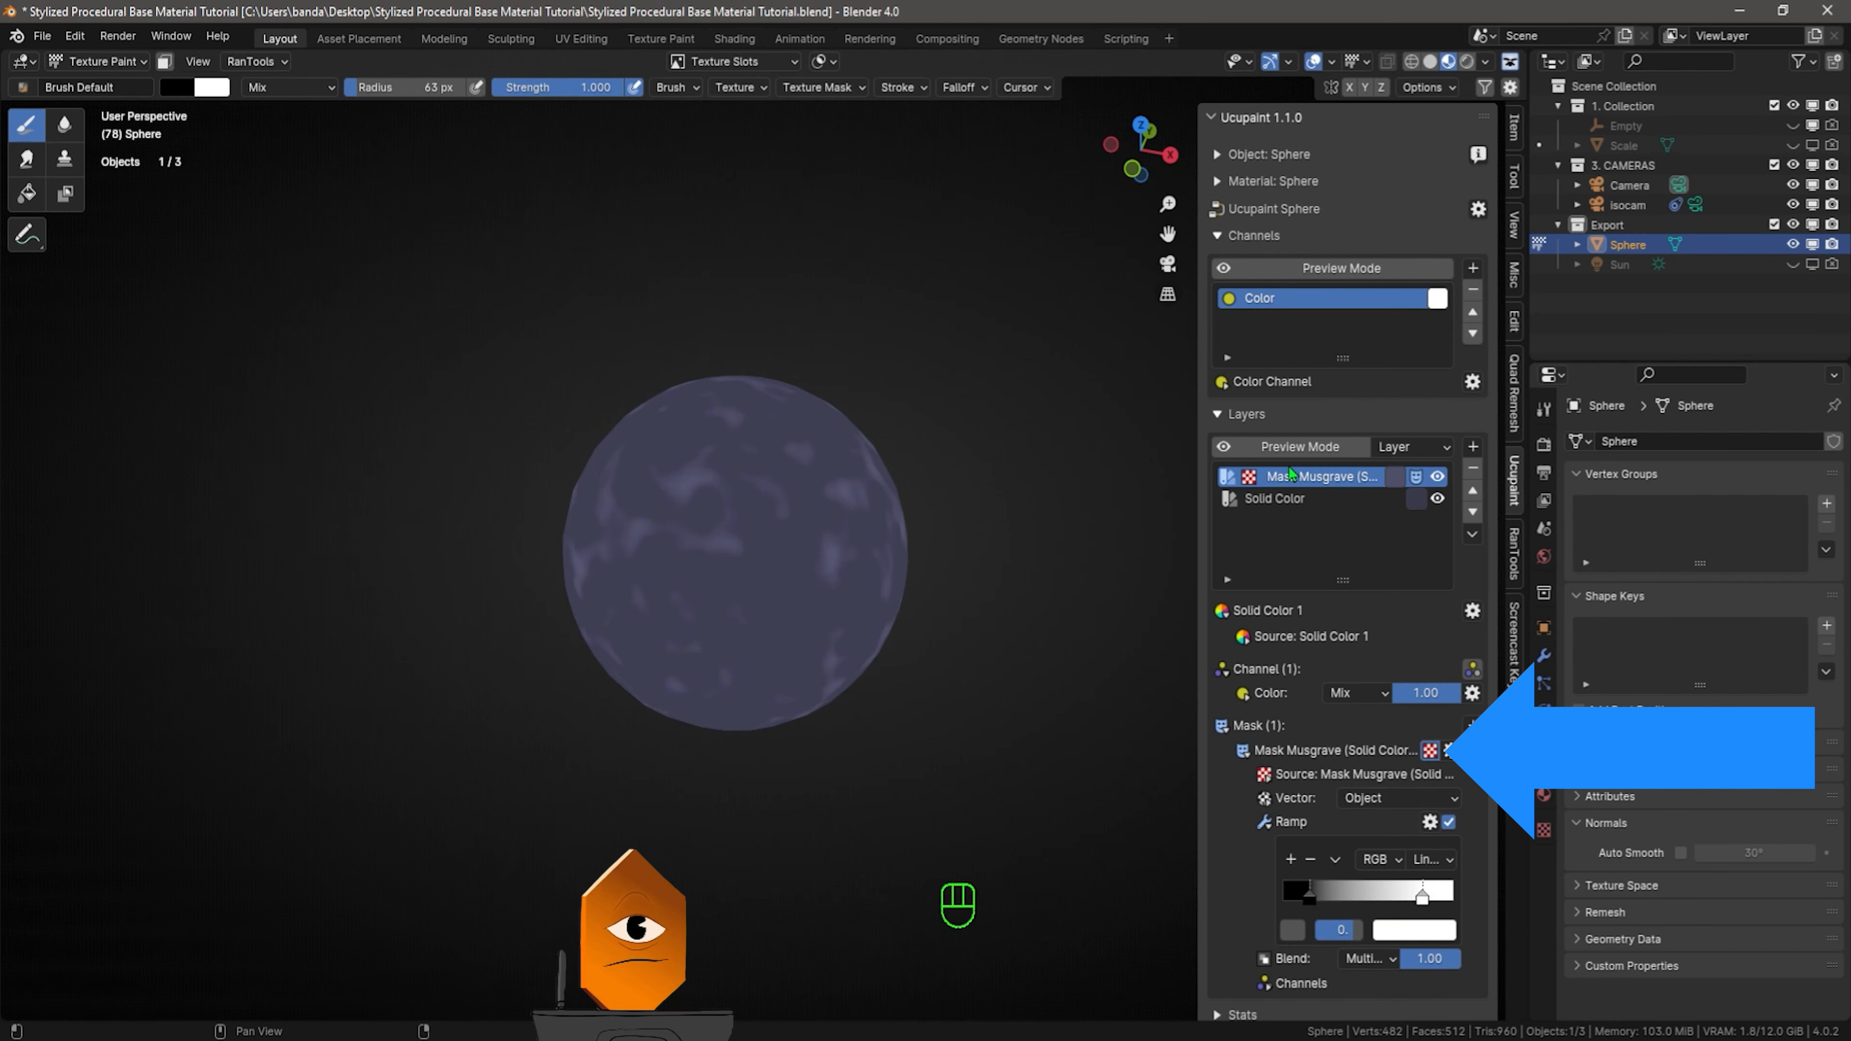
left_click(1418, 450)
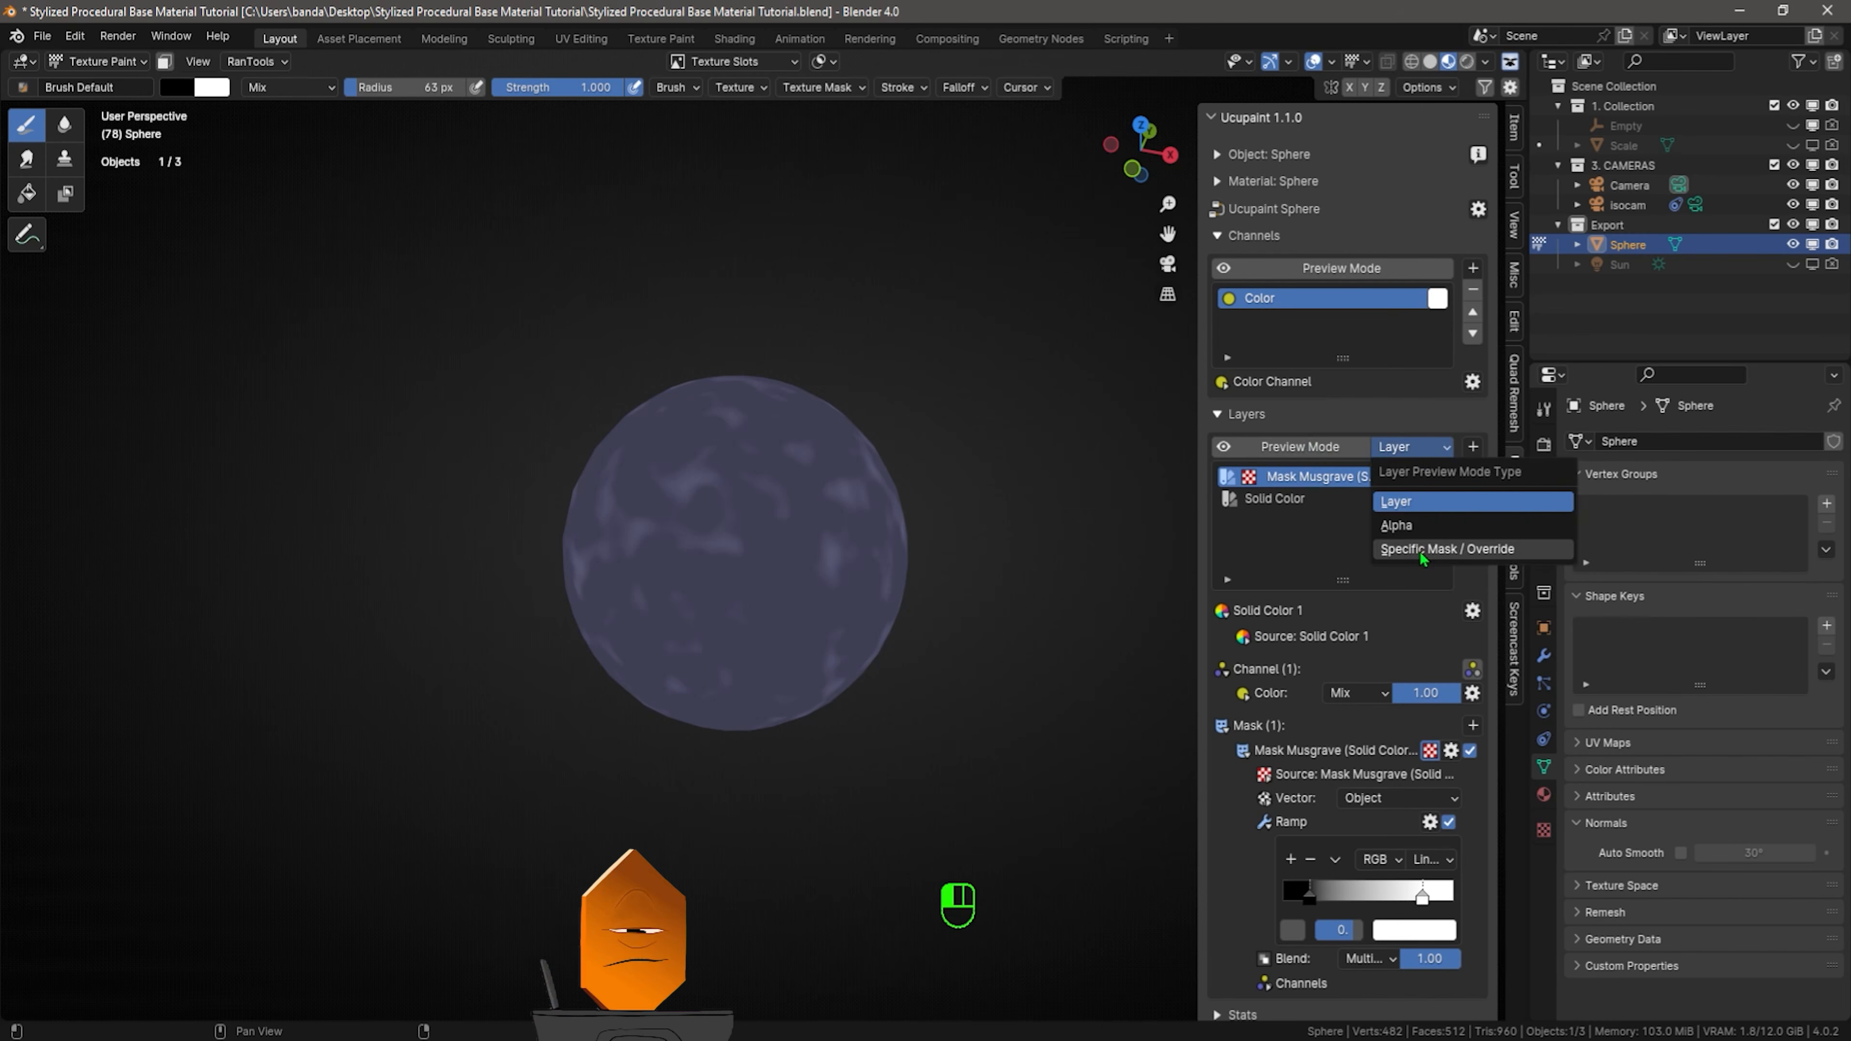
left_click(1420, 552)
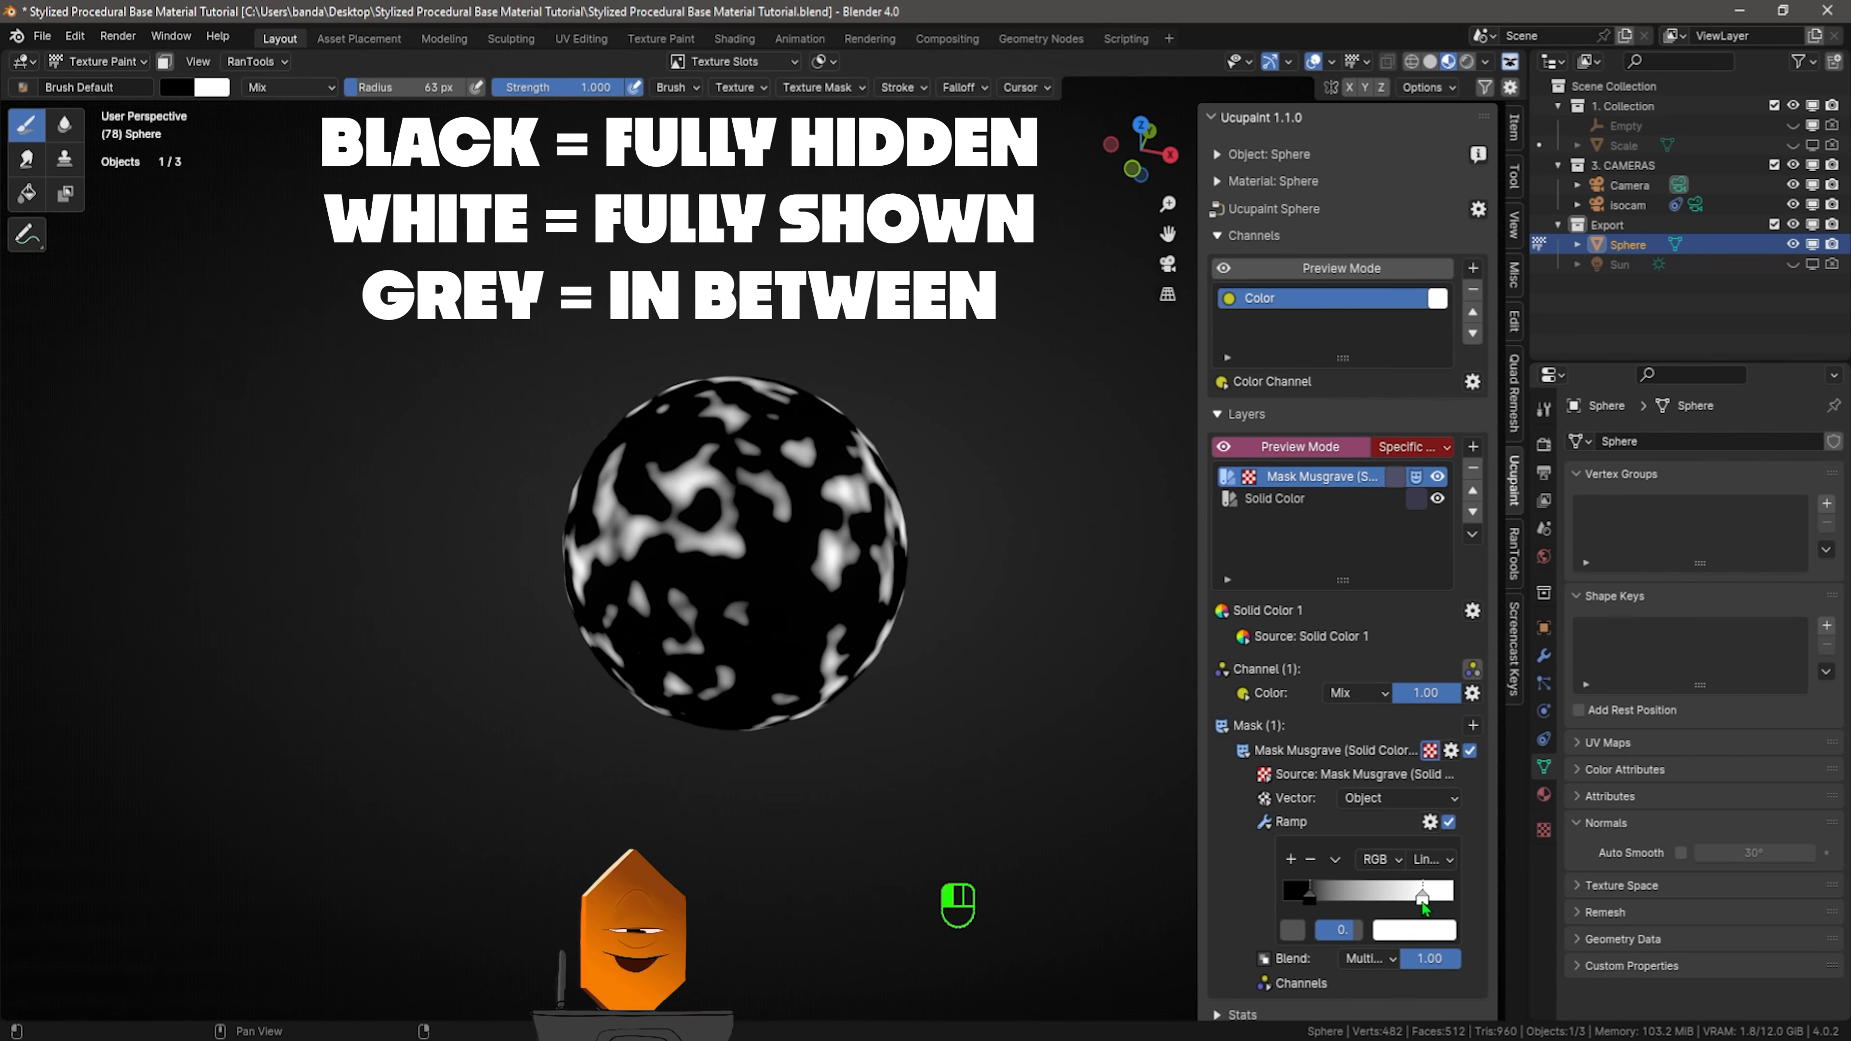
Spread the mask ramp's black and white stops closer to the ends and turn off the layer preview
left_click_drag(1421, 904, 1451, 875)
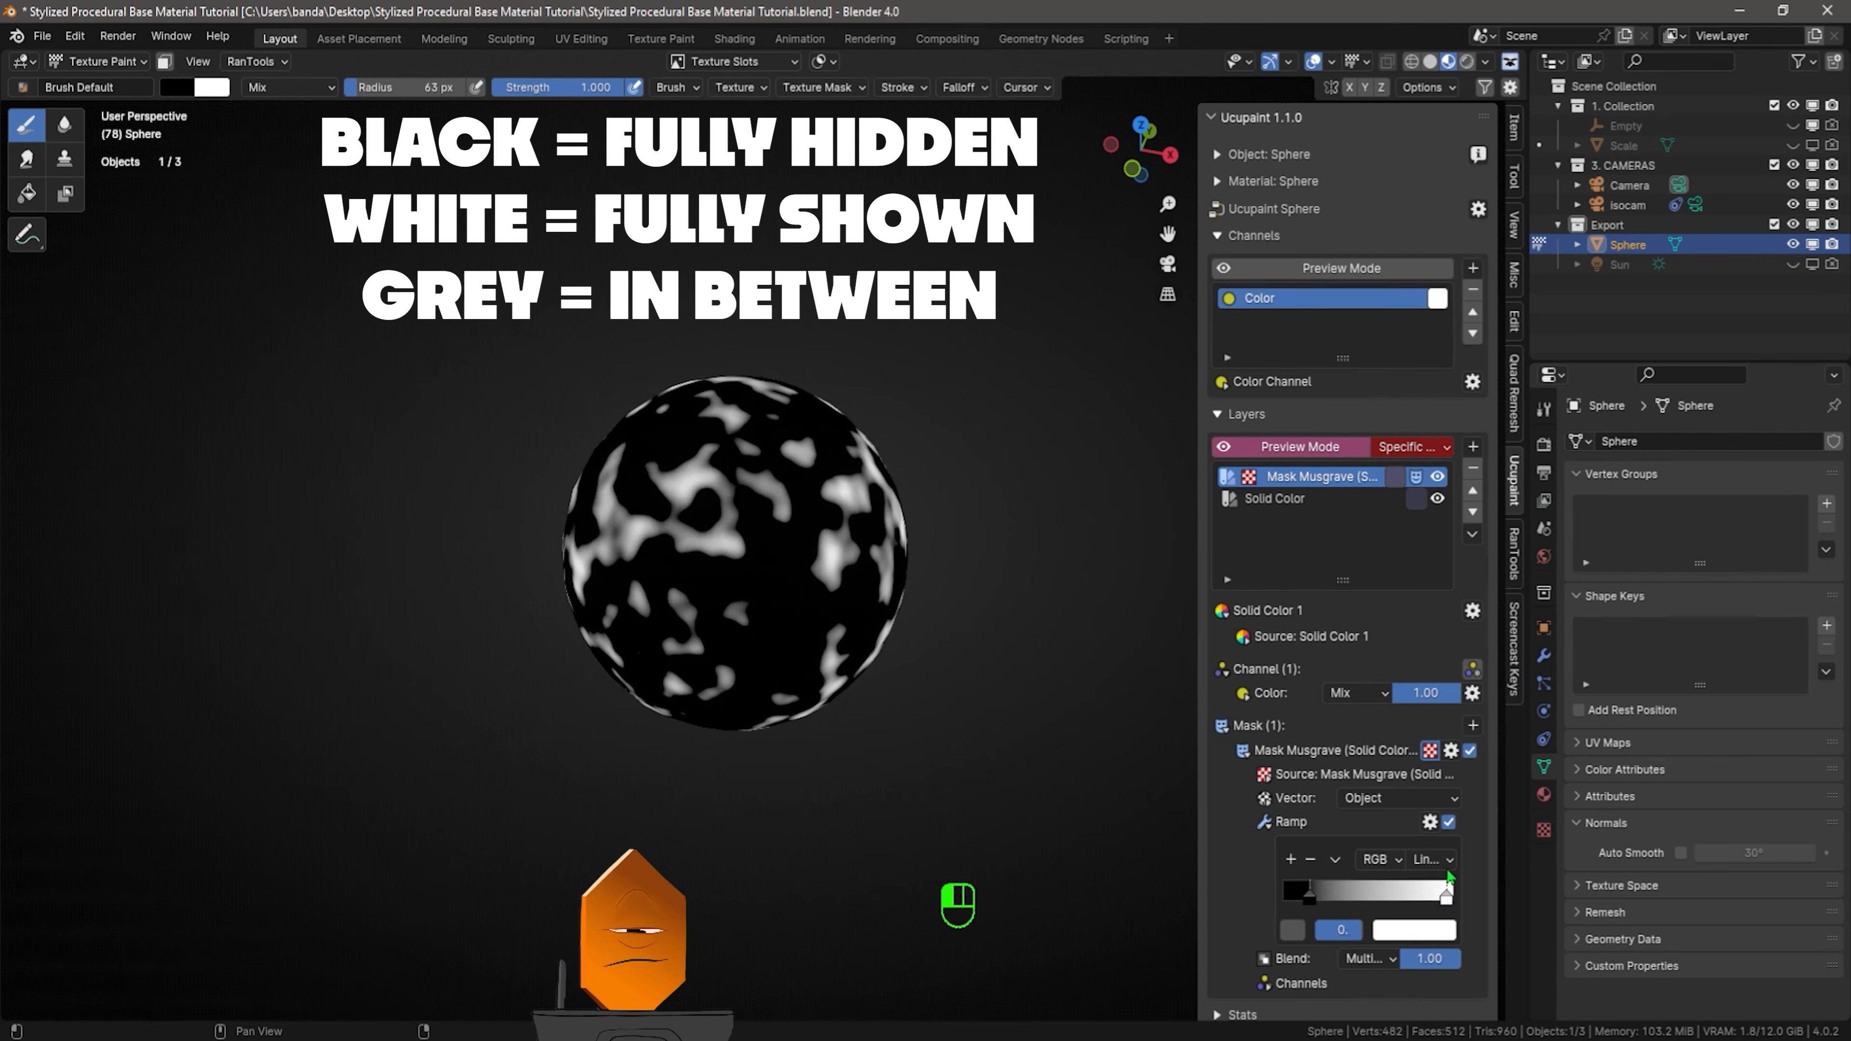
mouse_move(1315, 902)
left_mouse_down()
mouse_move(1348, 902)
mouse_move(1298, 902)
left_mouse_up()
left_click(1300, 447)
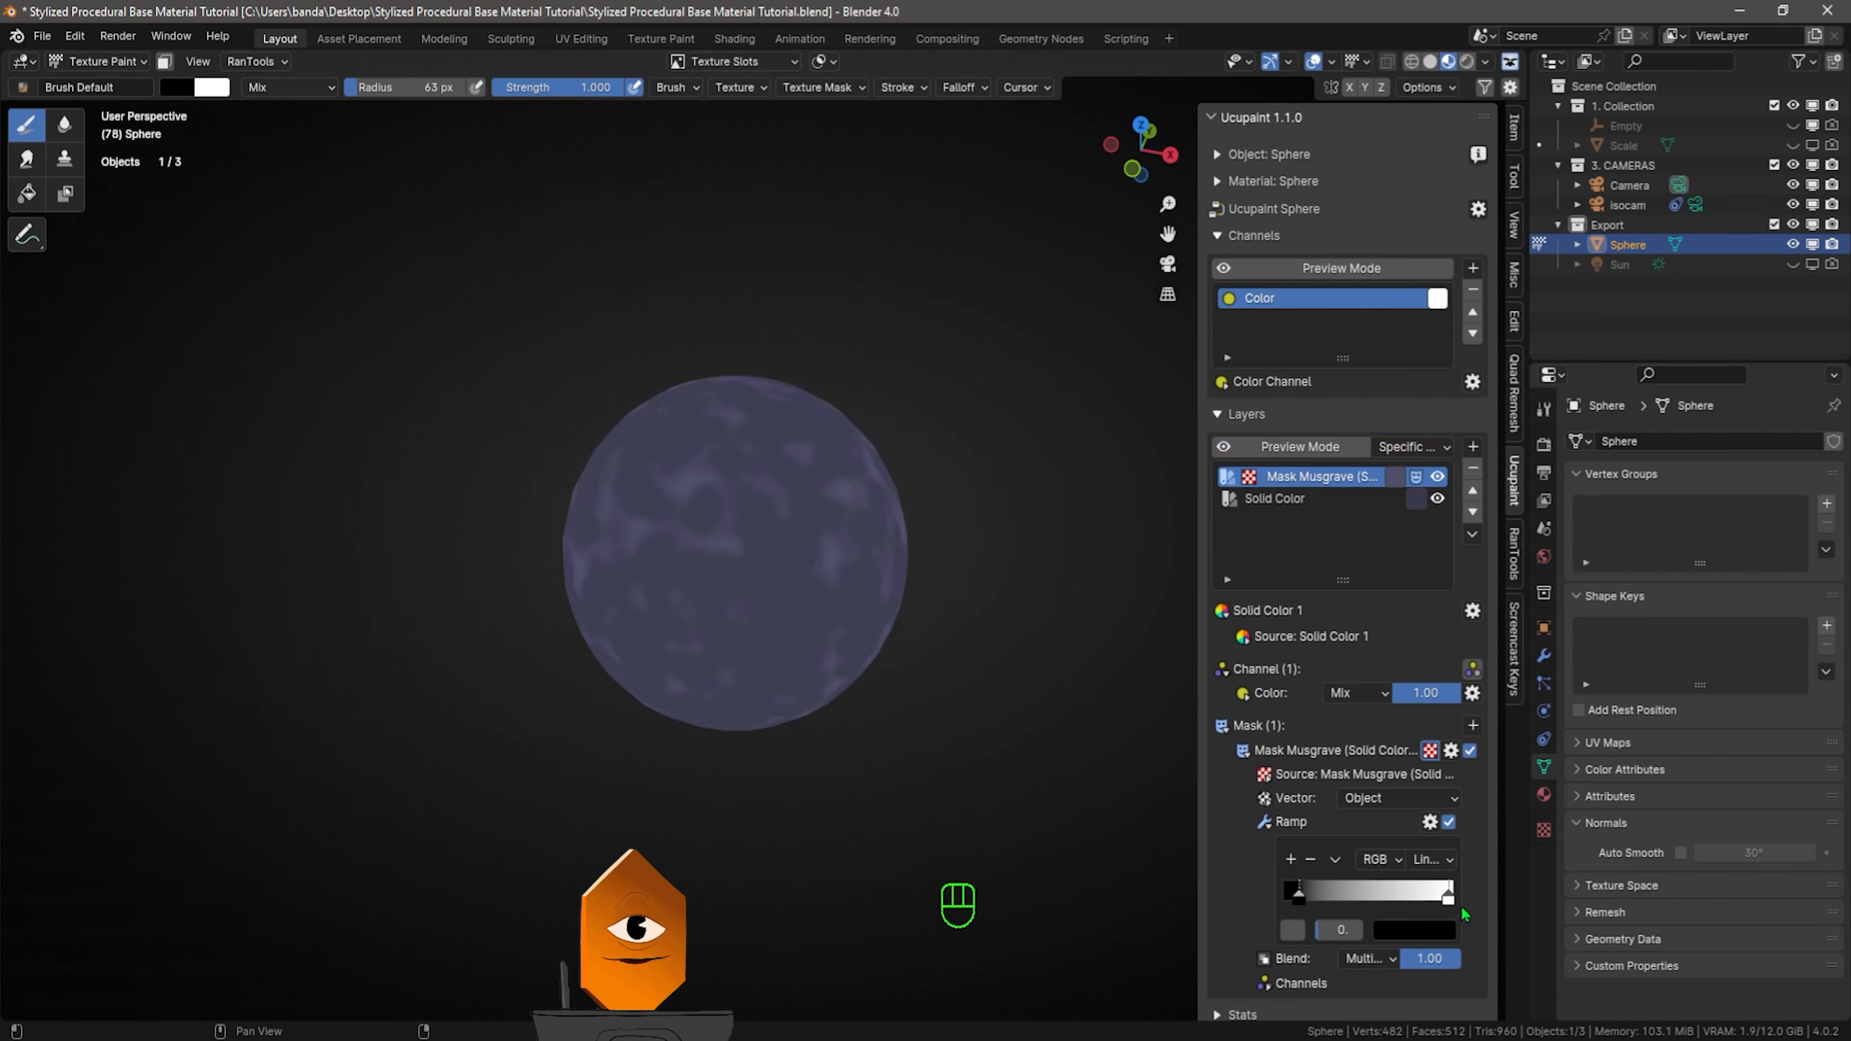
left_click_drag(1447, 898, 1441, 902)
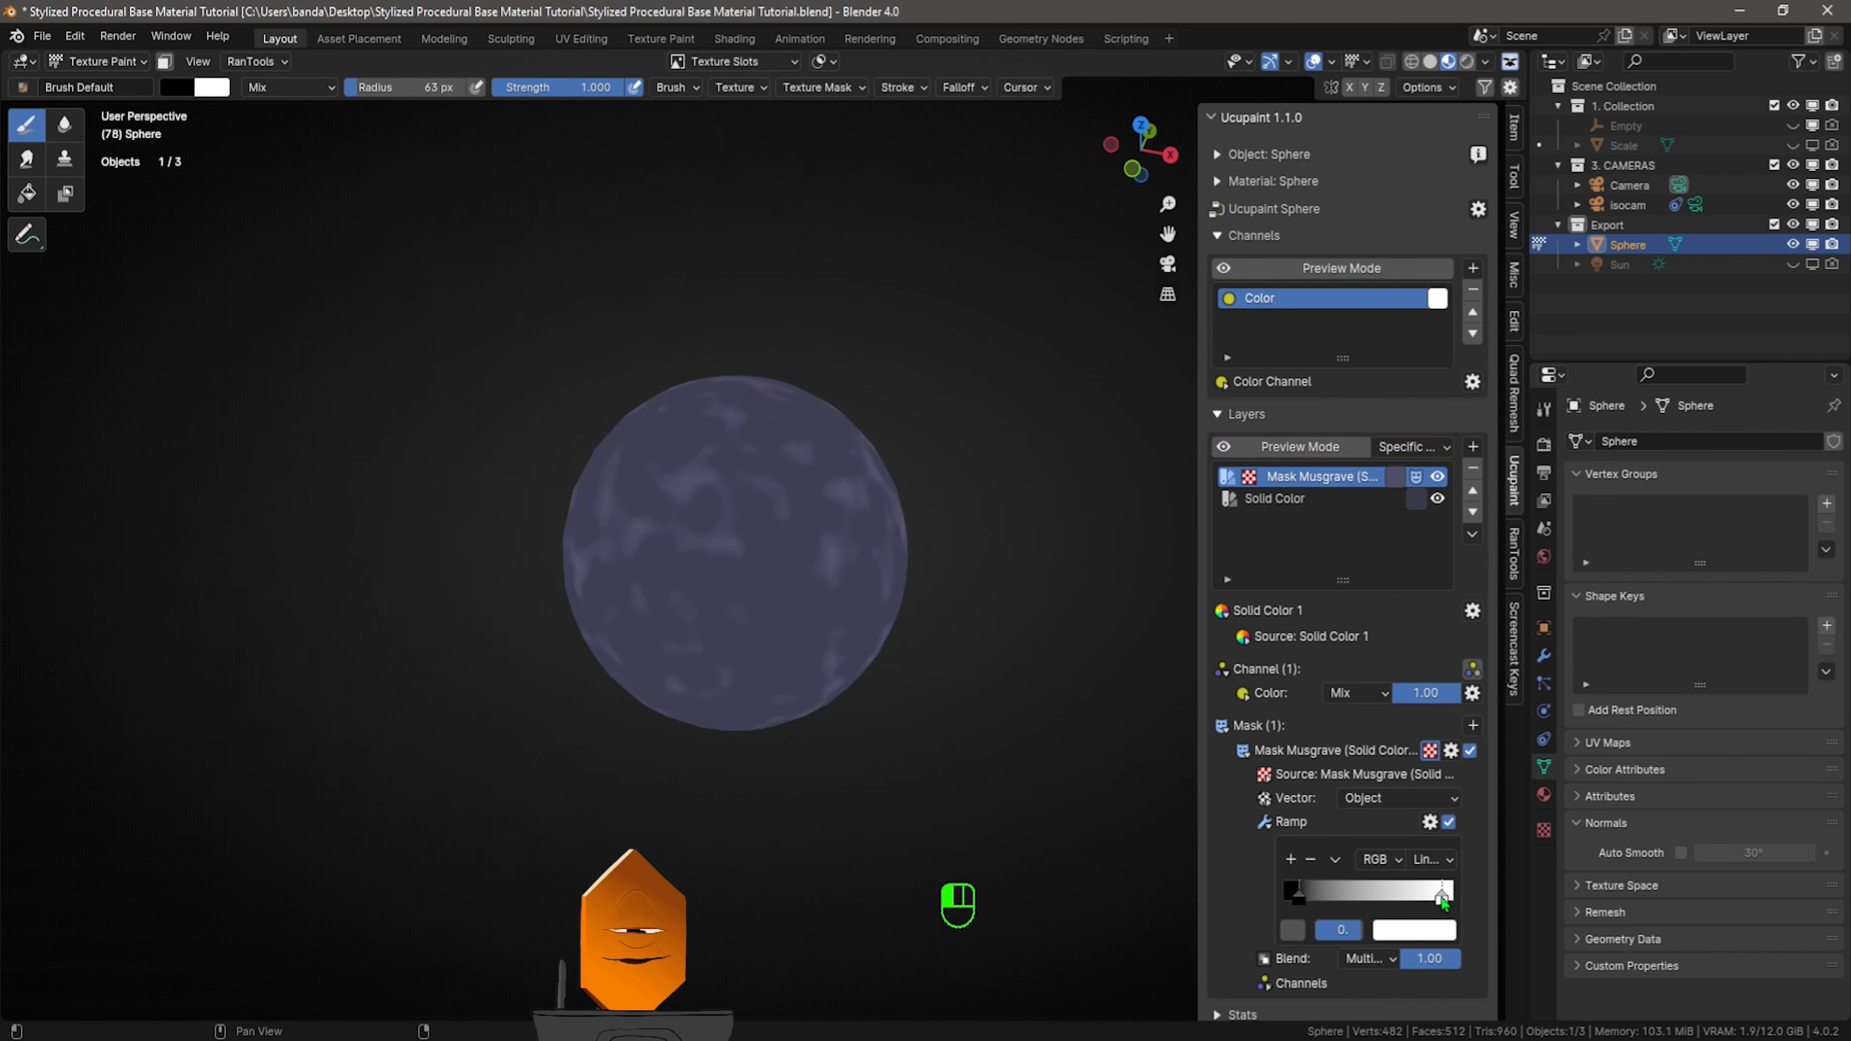
Expand the Musgrave mask's source settings and set its scale to 4.3
left_click(1264, 780)
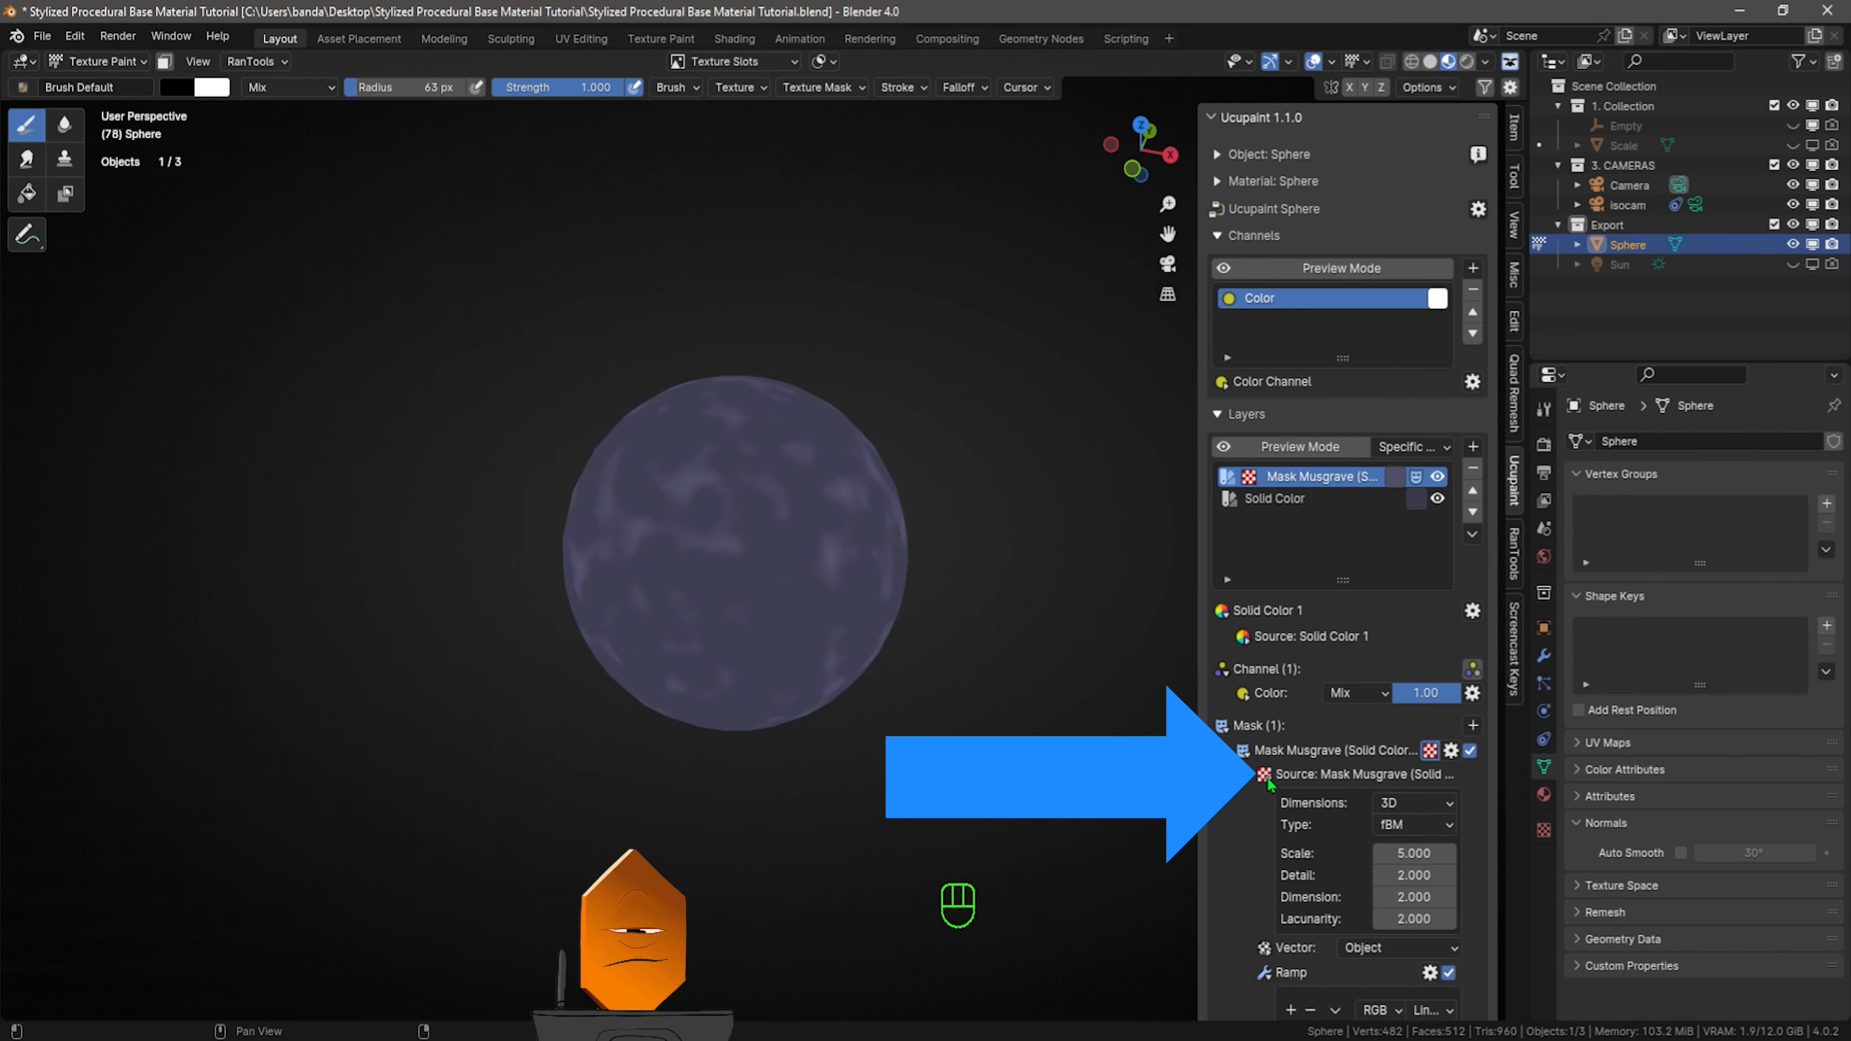
mouse_move(1406, 850)
left_mouse_down()
mouse_move(1429, 850)
mouse_move(1395, 850)
left_mouse_up()
middle_click_drag(1002, 537, 1018, 616)
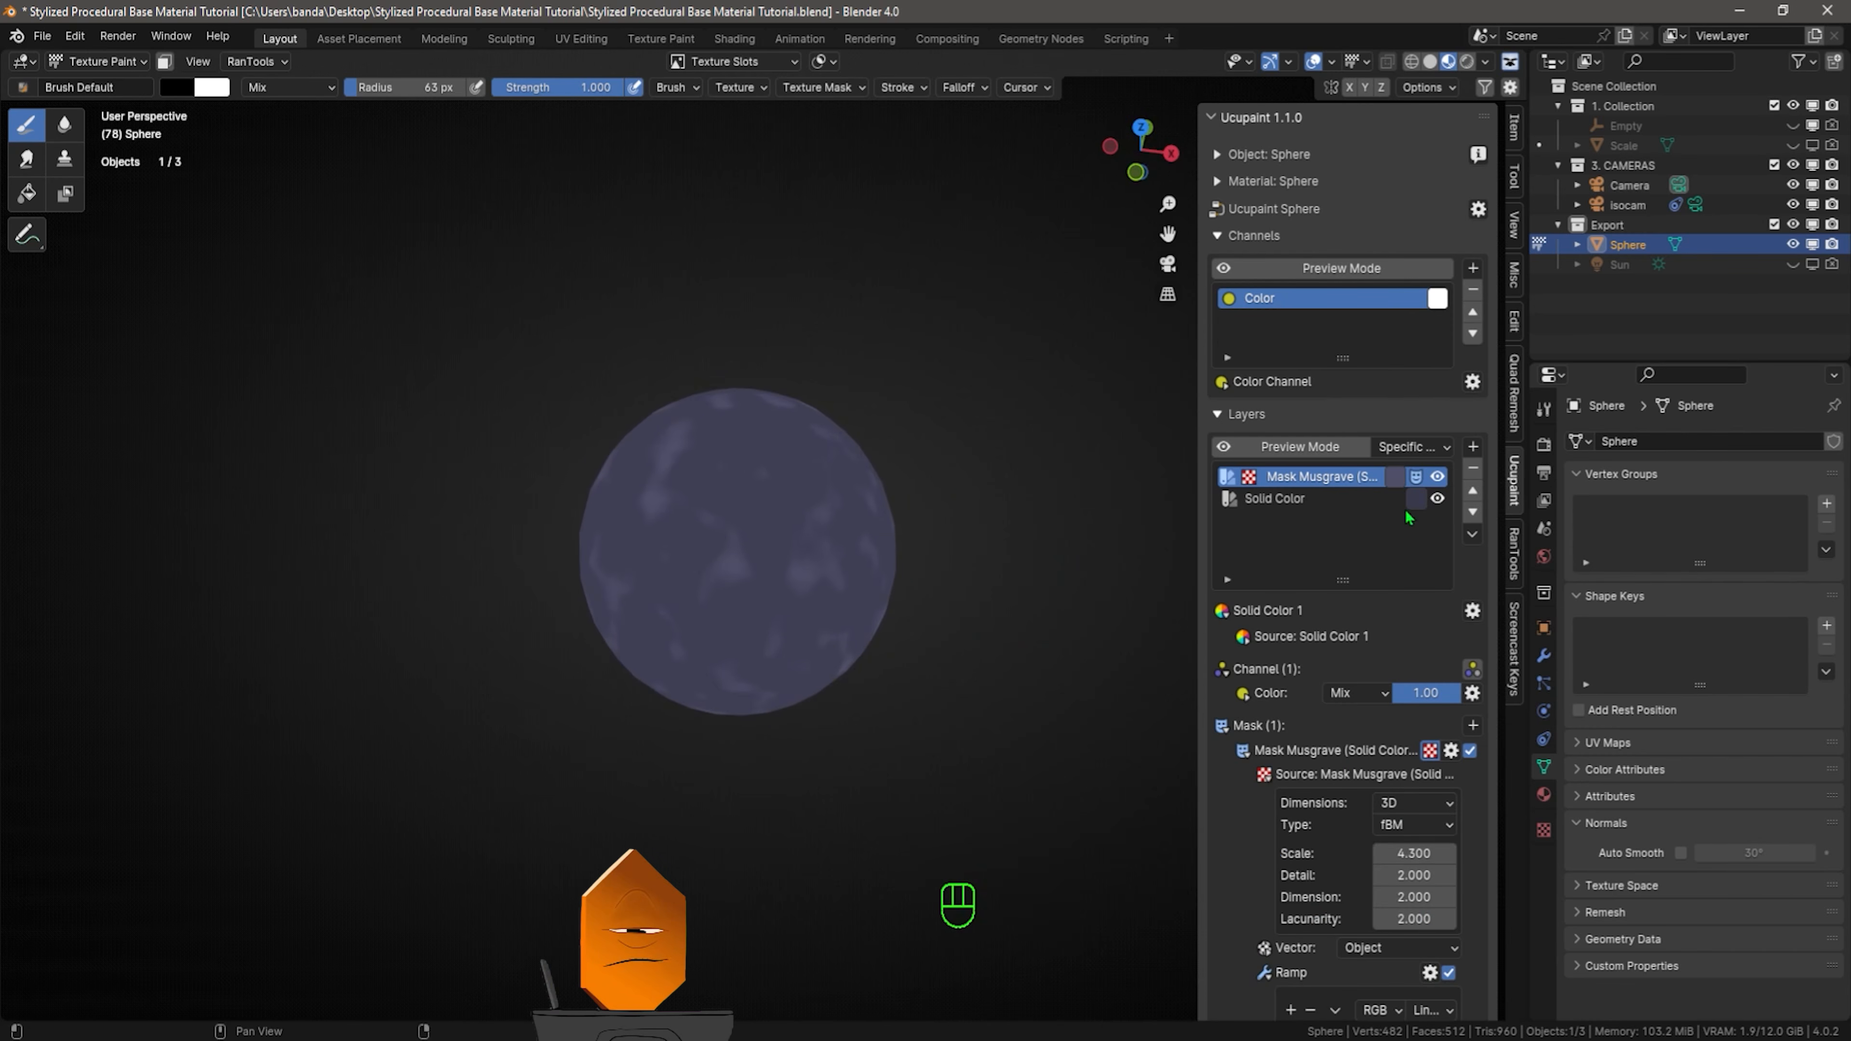
Set the masked layer's Color channel to Multiply blending with an opacity of 0.45
left_click(1344, 692)
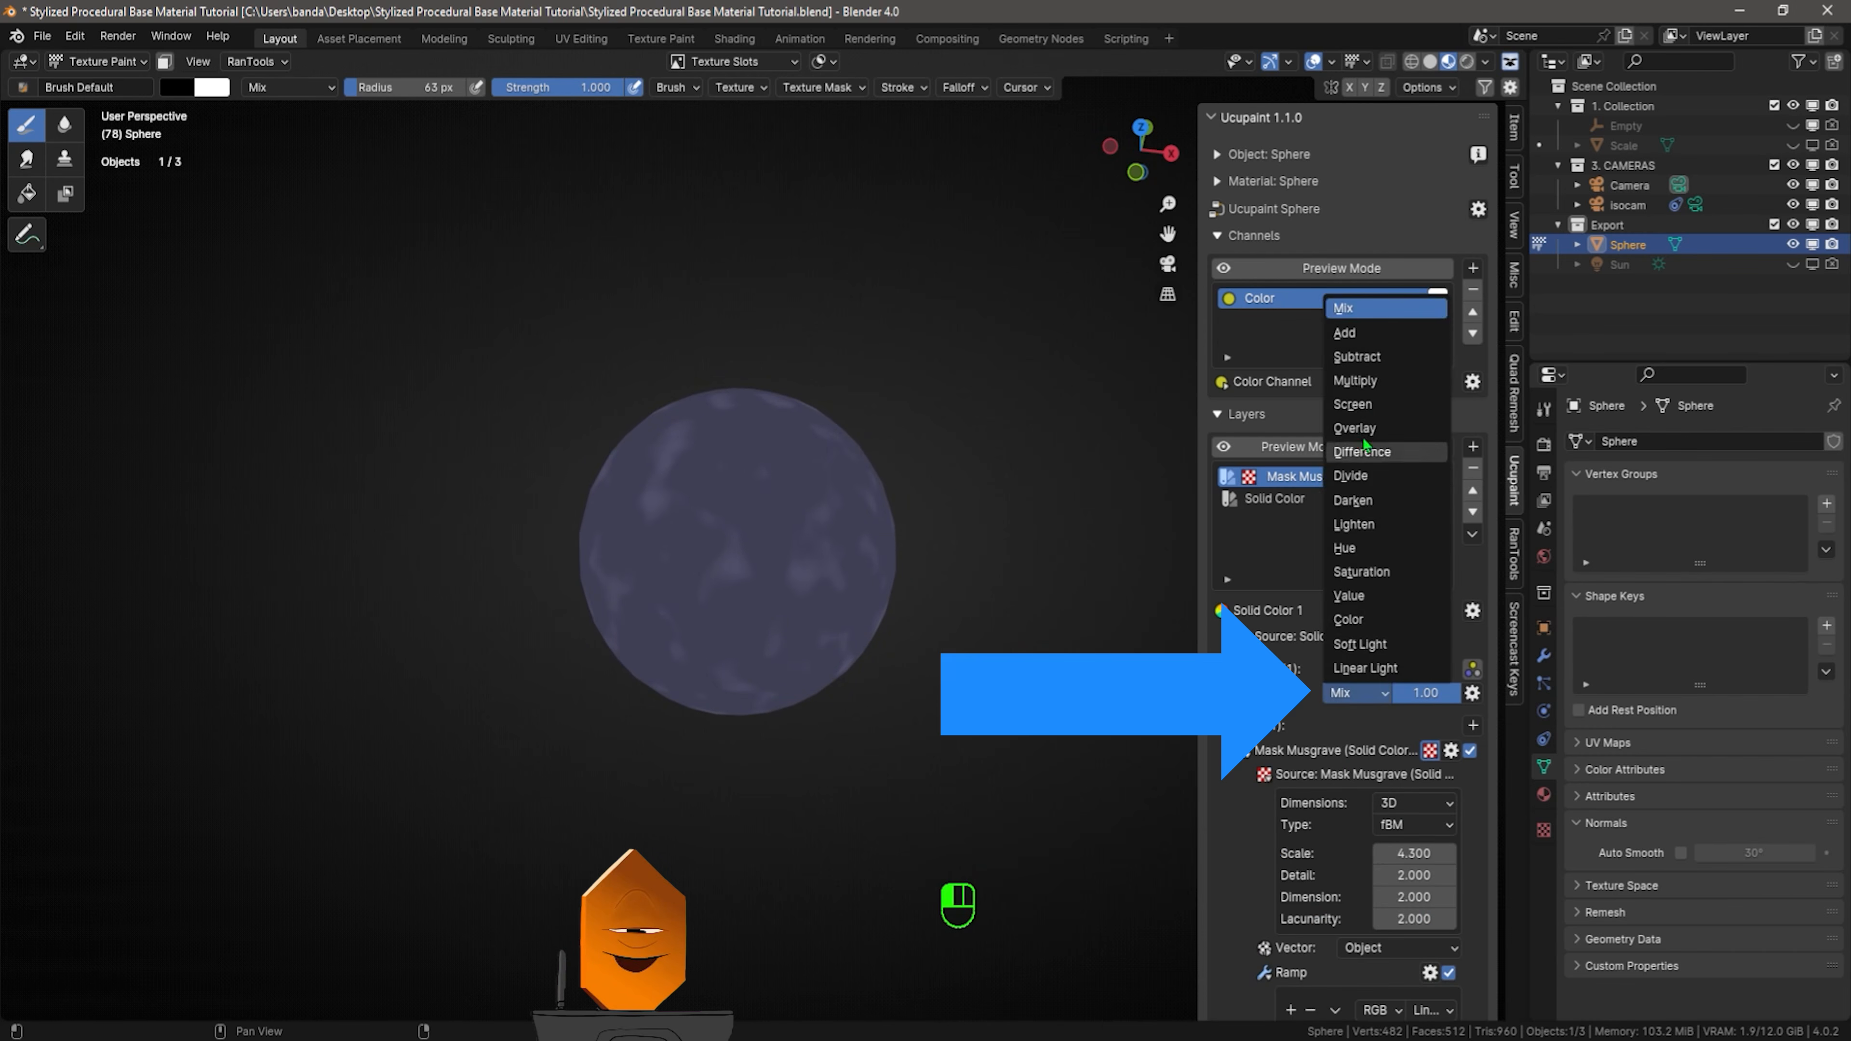
left_click(1368, 381)
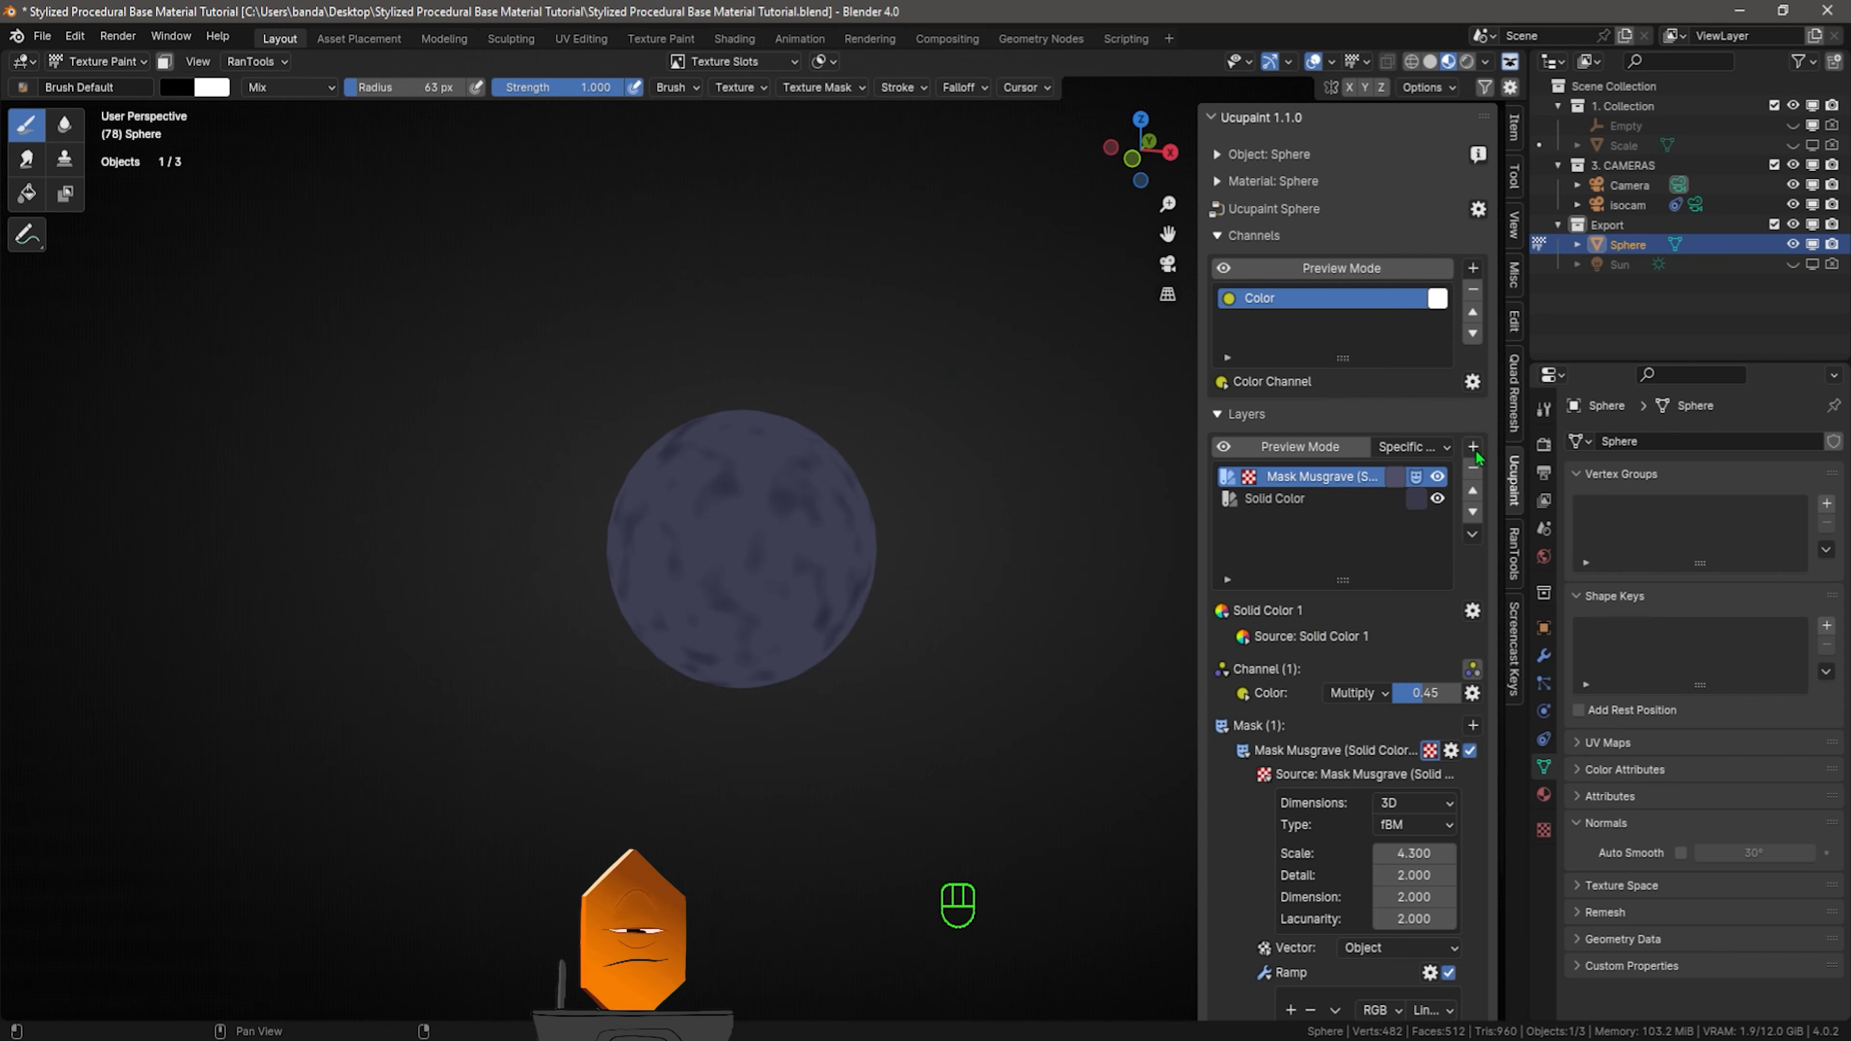
Add another solid color layer in a muted, lighter blue above the Musgrave-masked layer
left_click(1473, 446)
left_click(951, 780)
left_click(1146, 751)
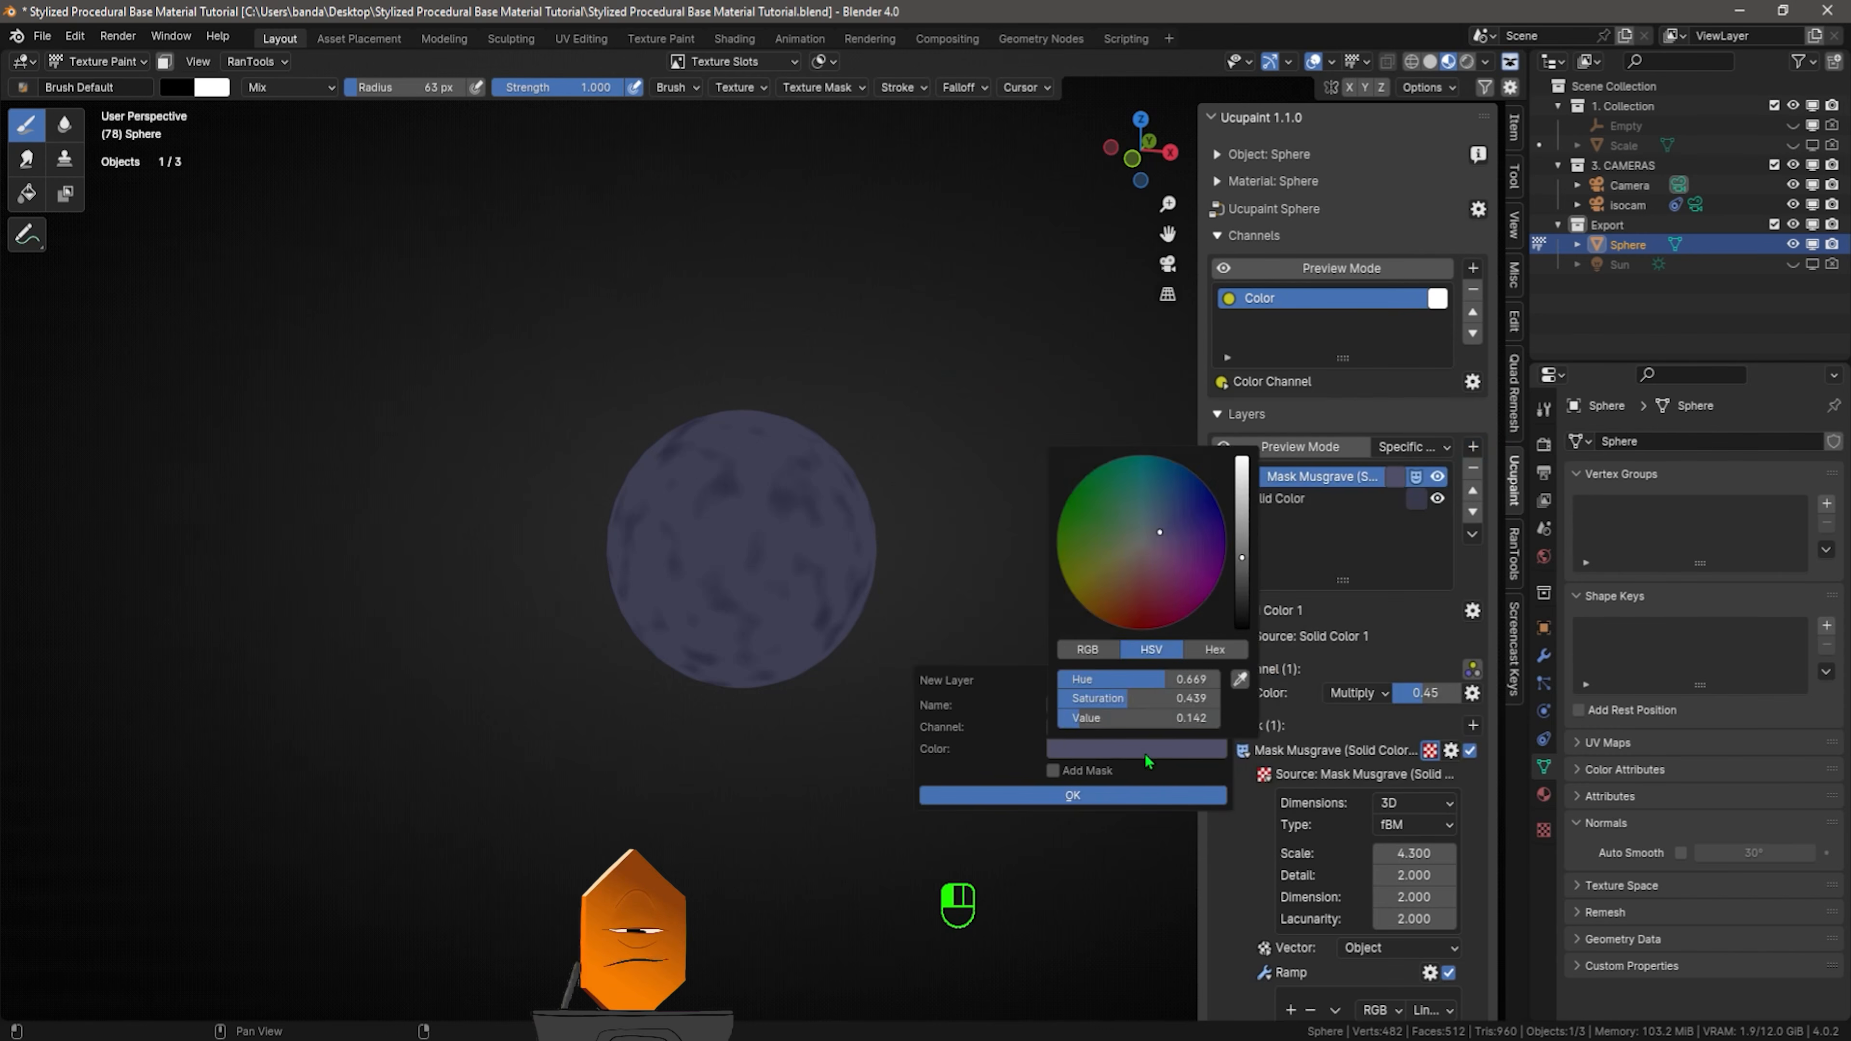
left_click(1166, 794)
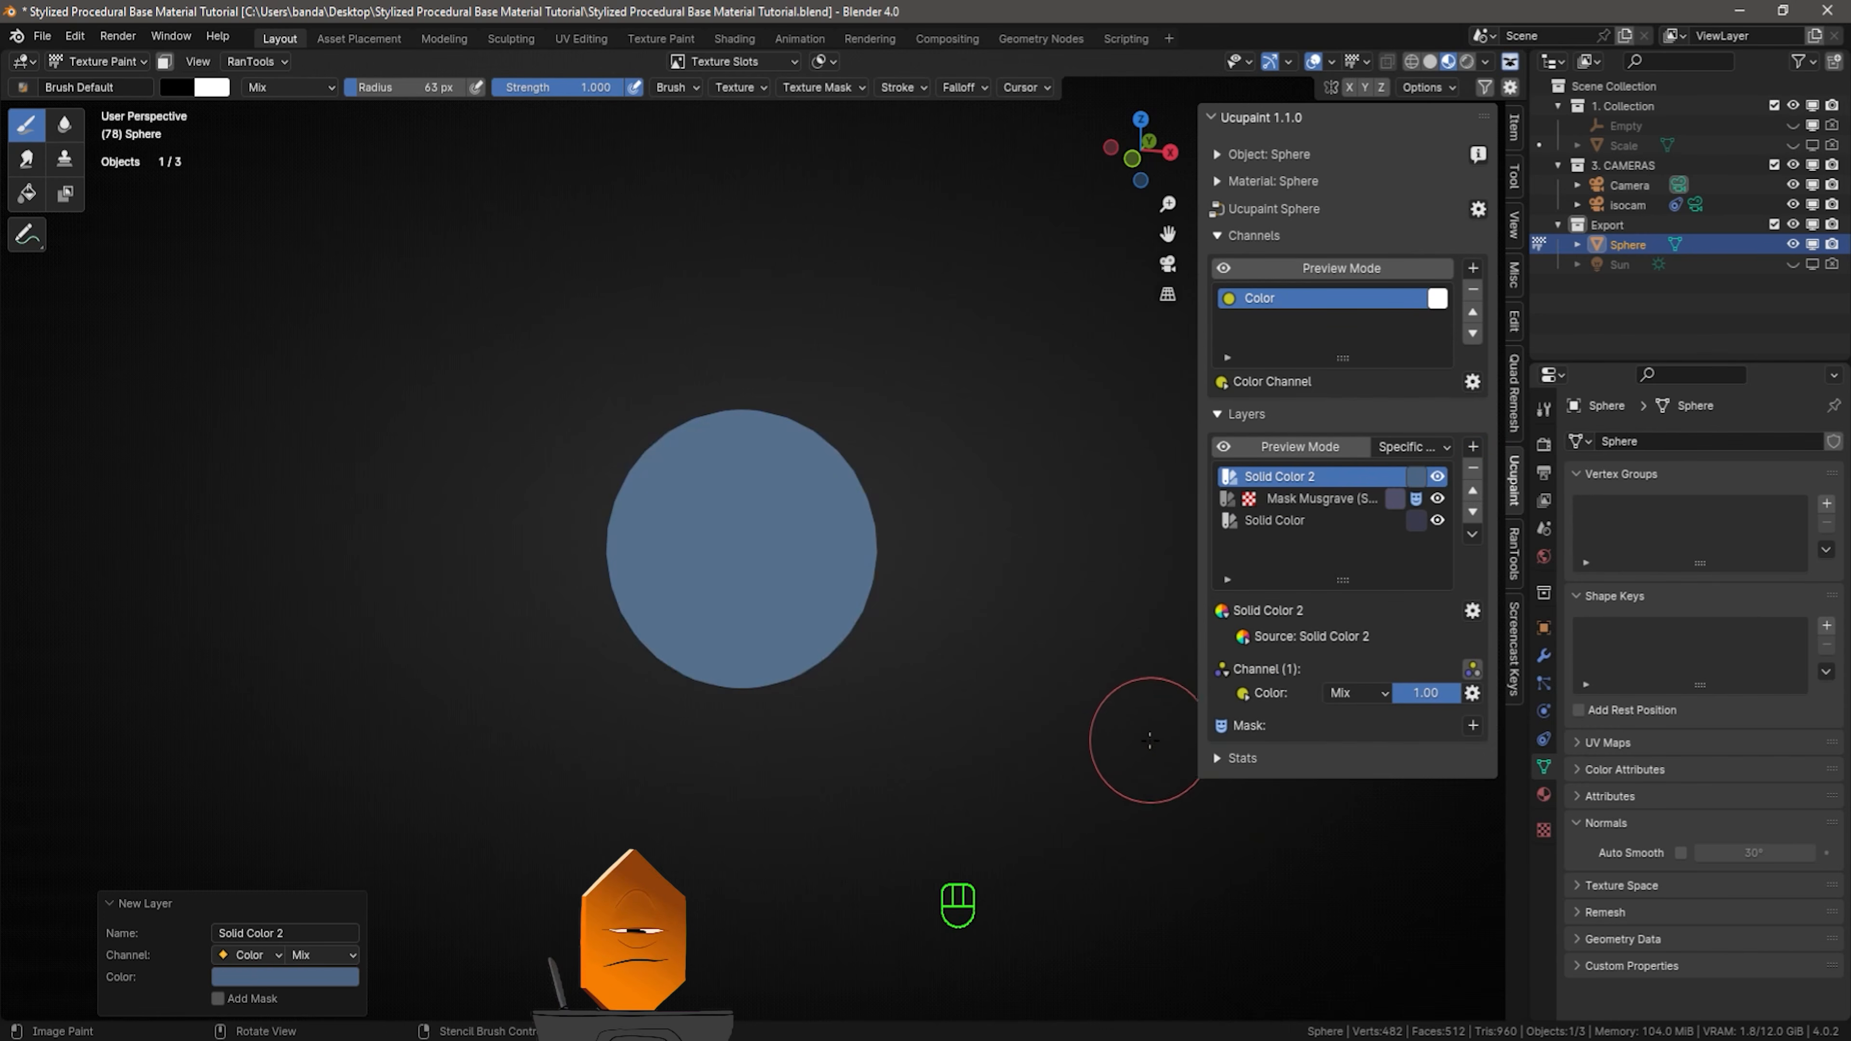
Add a generated Voronoi mask with Object vector to the Solid Color 2 layer and set its scale to 2.2
left_click(1473, 726)
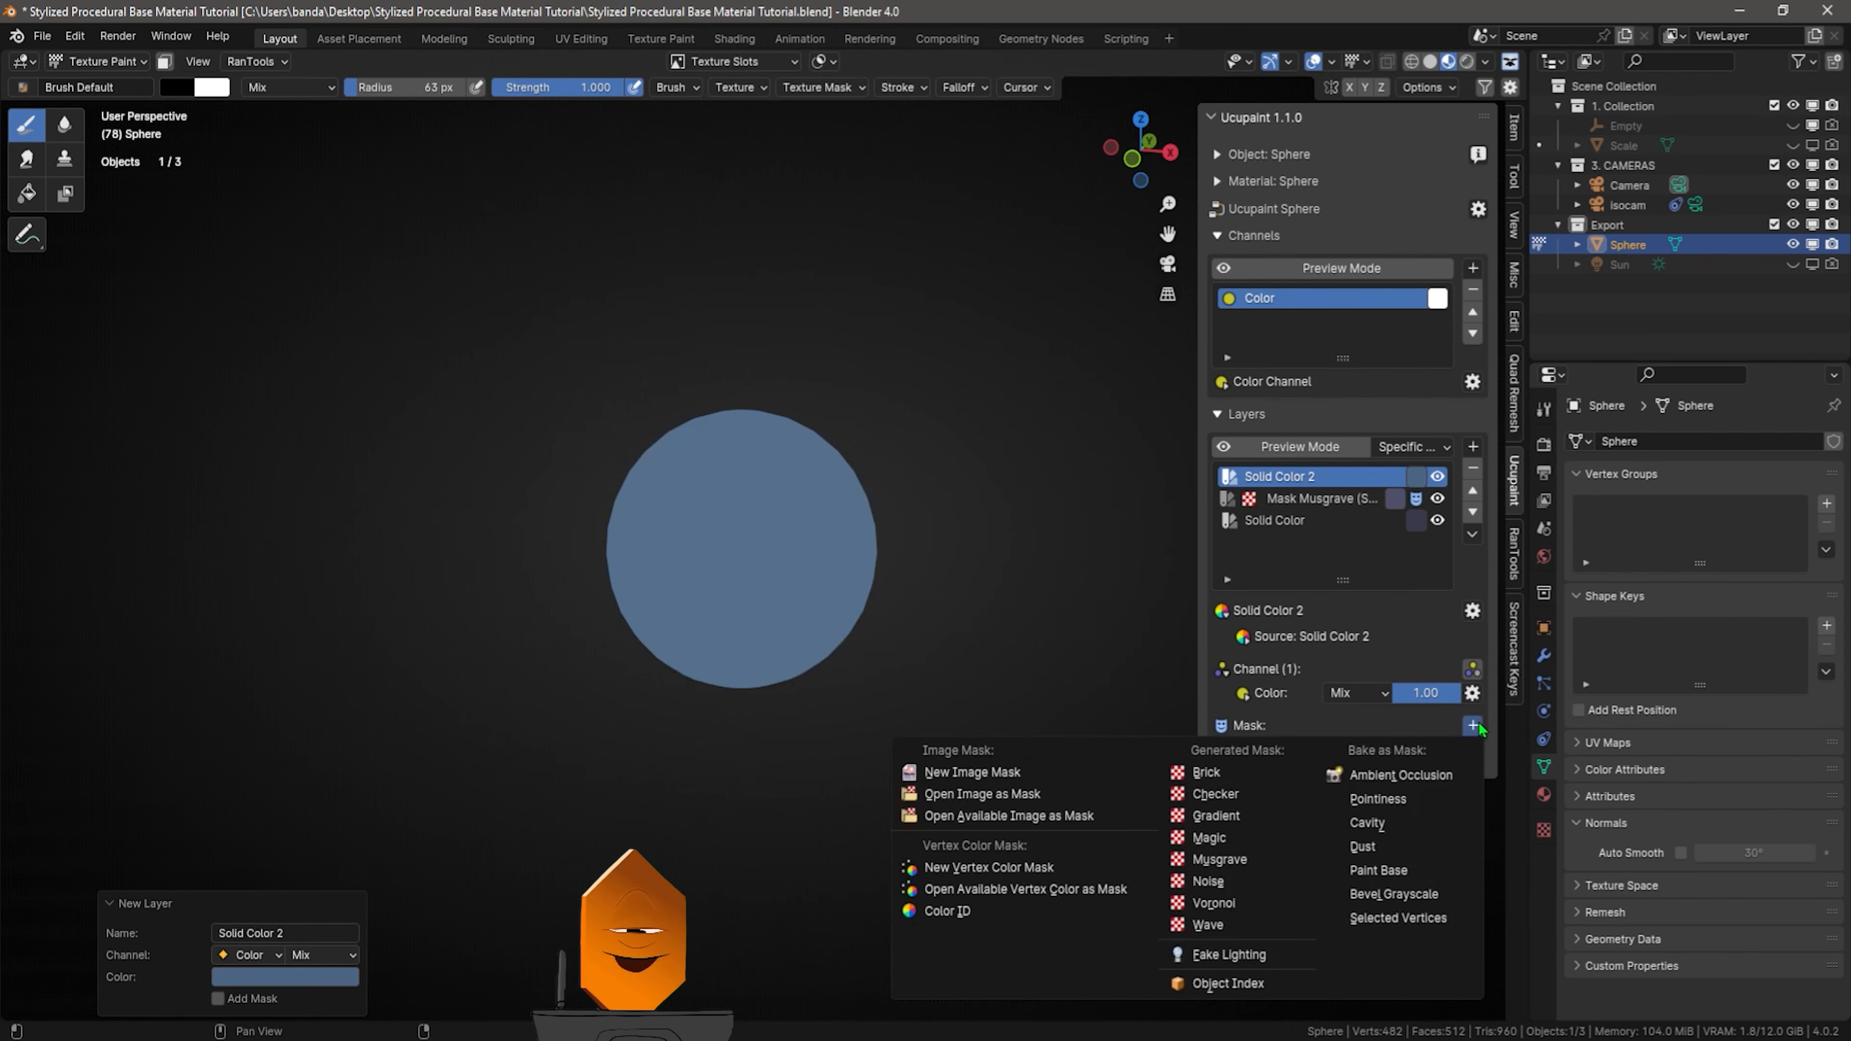
left_click(1213, 903)
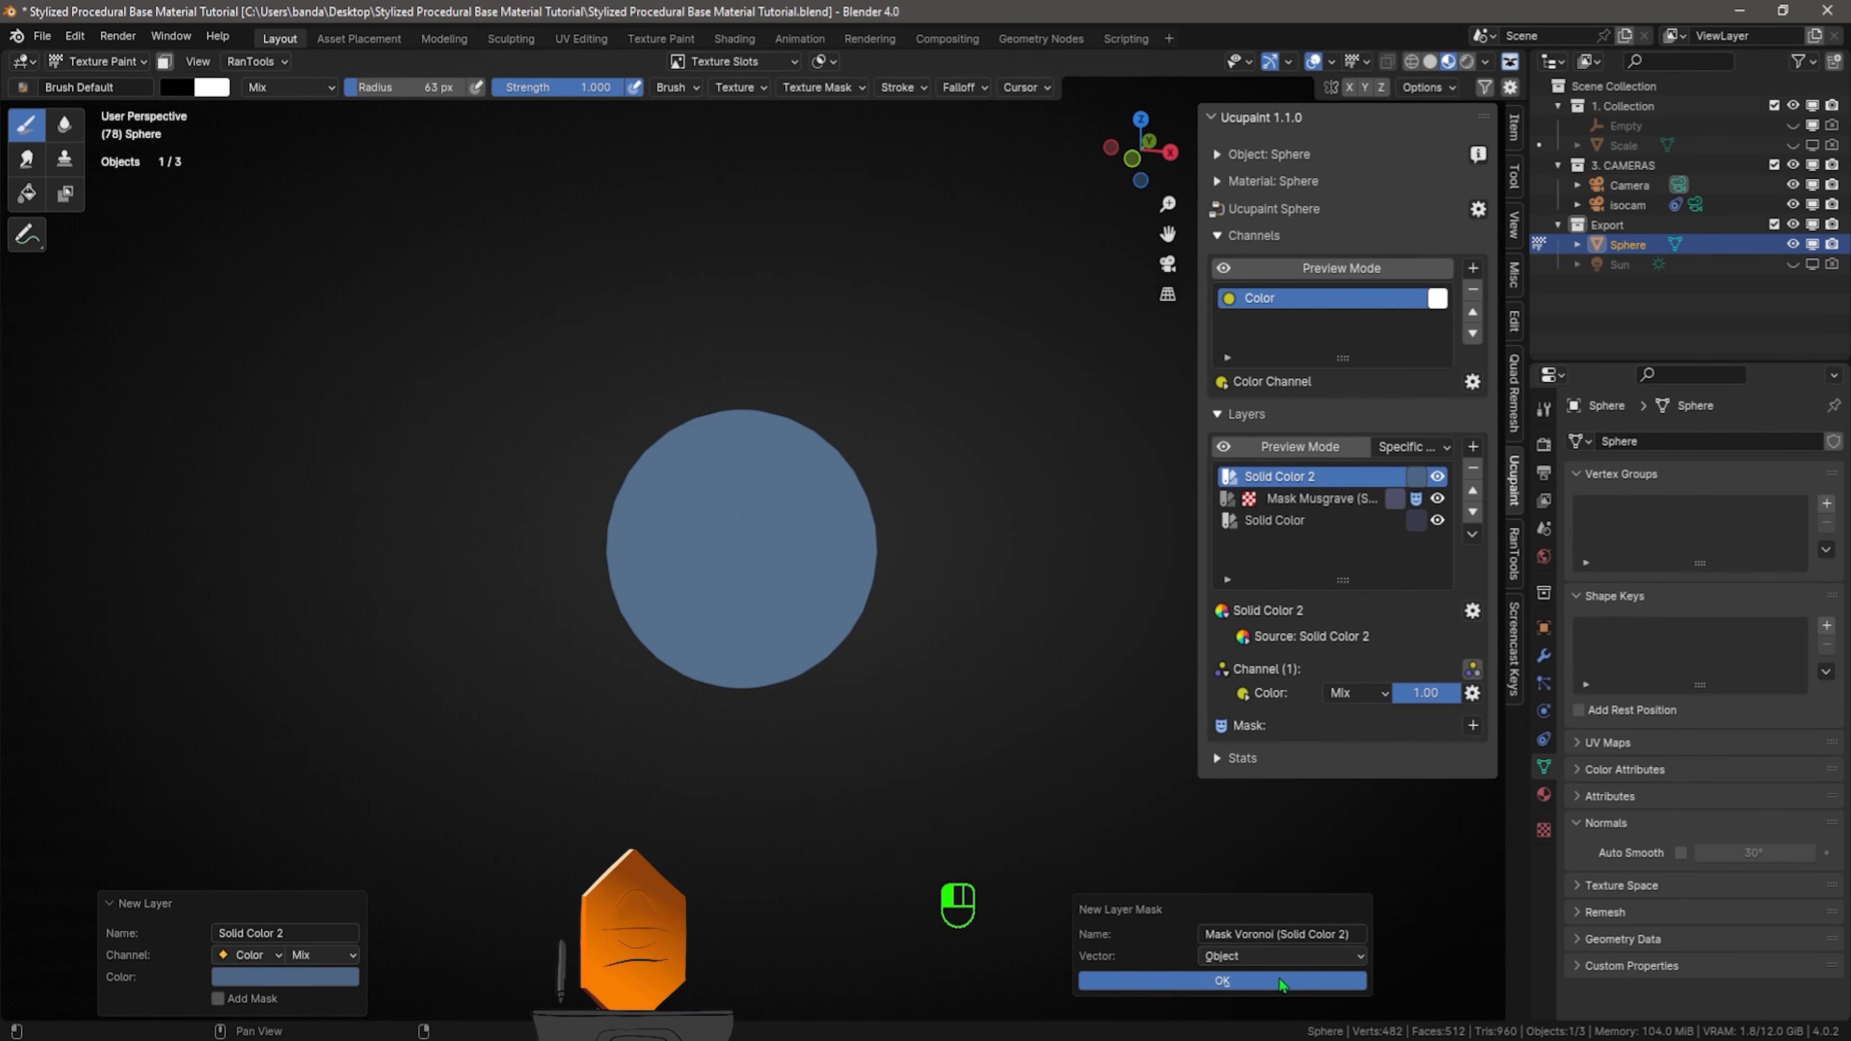
left_click(1239, 980)
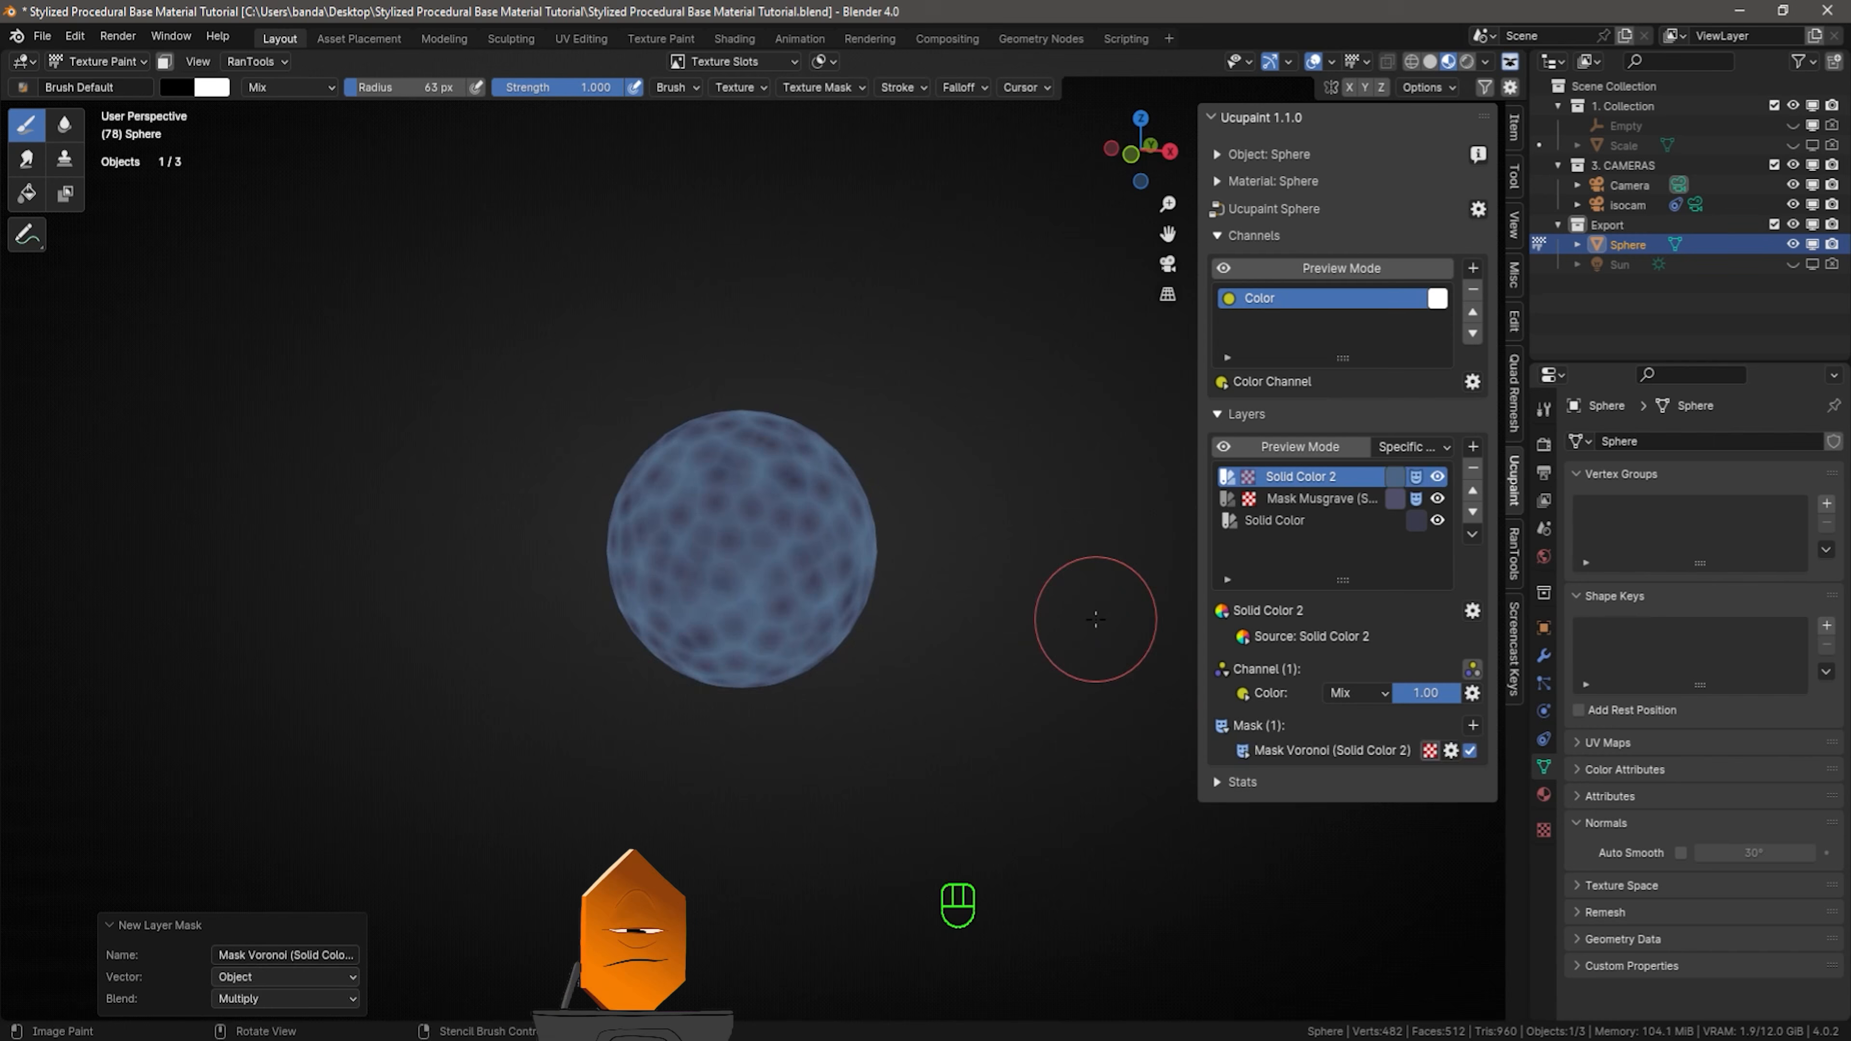
left_click(1242, 751)
left_click(1265, 776)
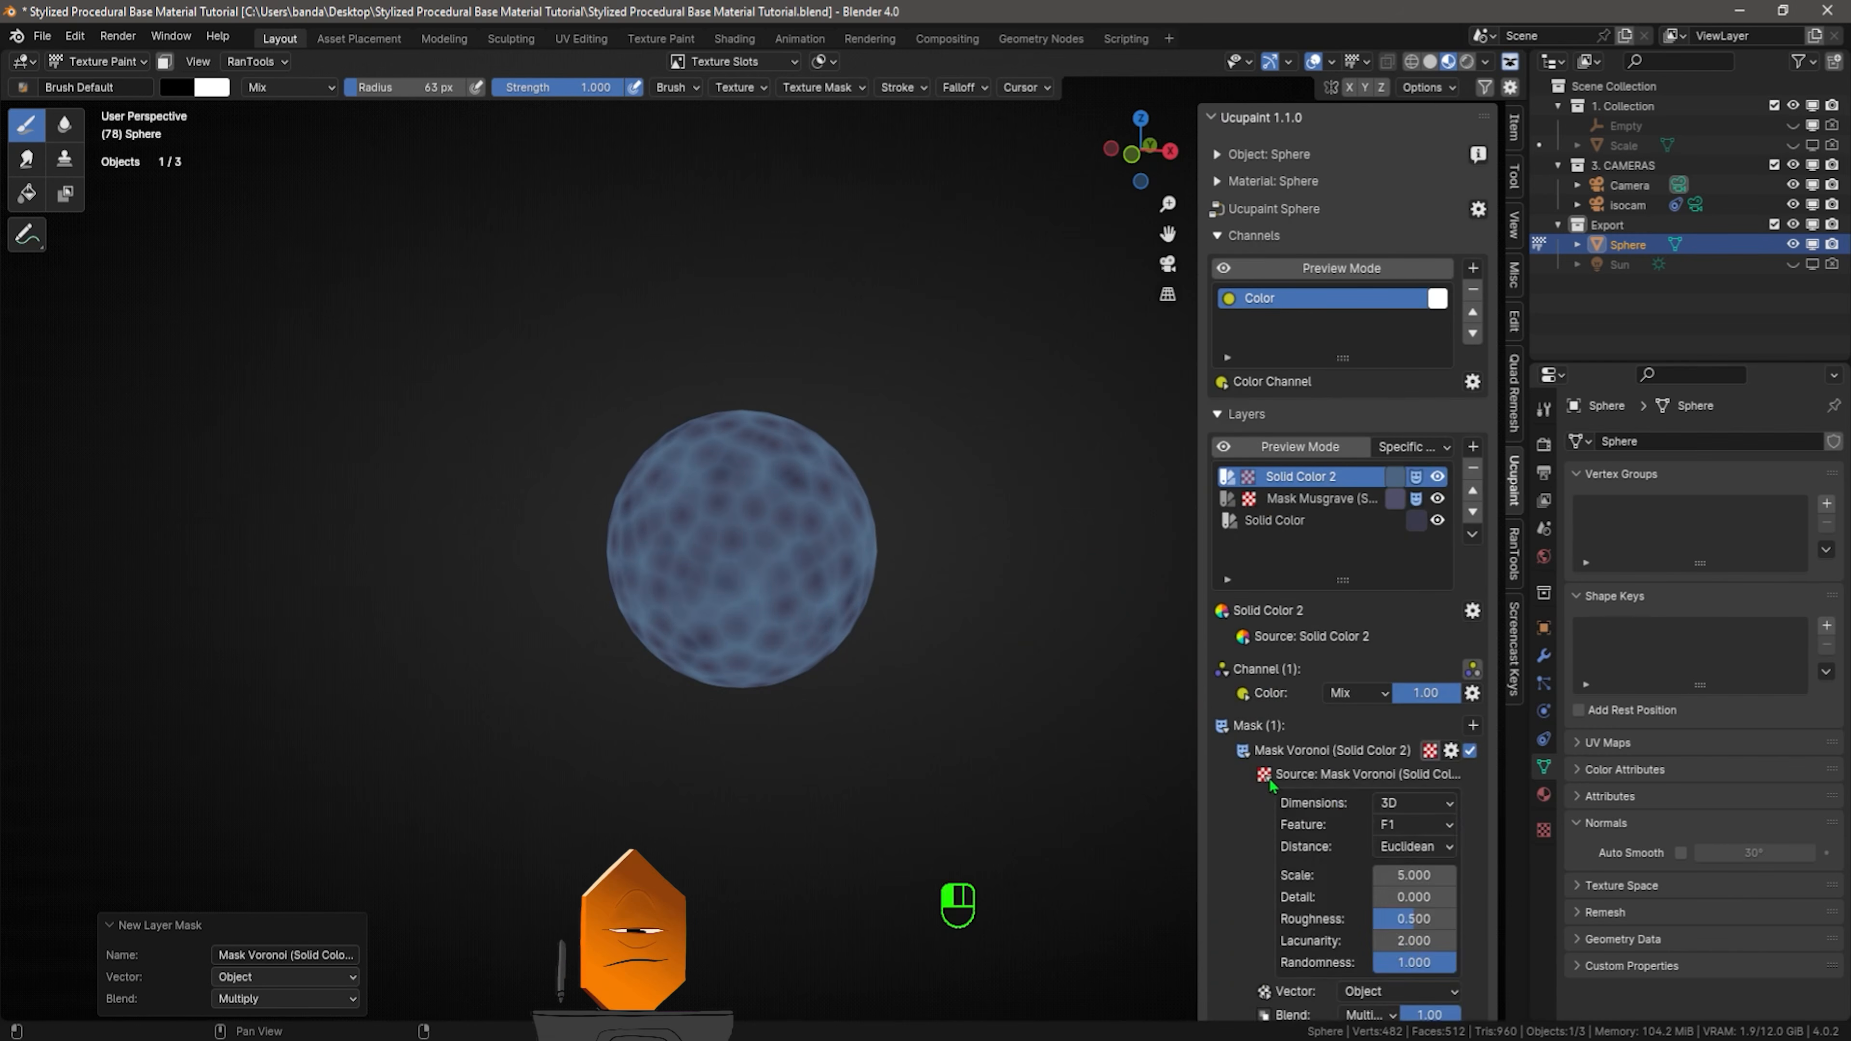
left_click_drag(1426, 880, 1304, 880)
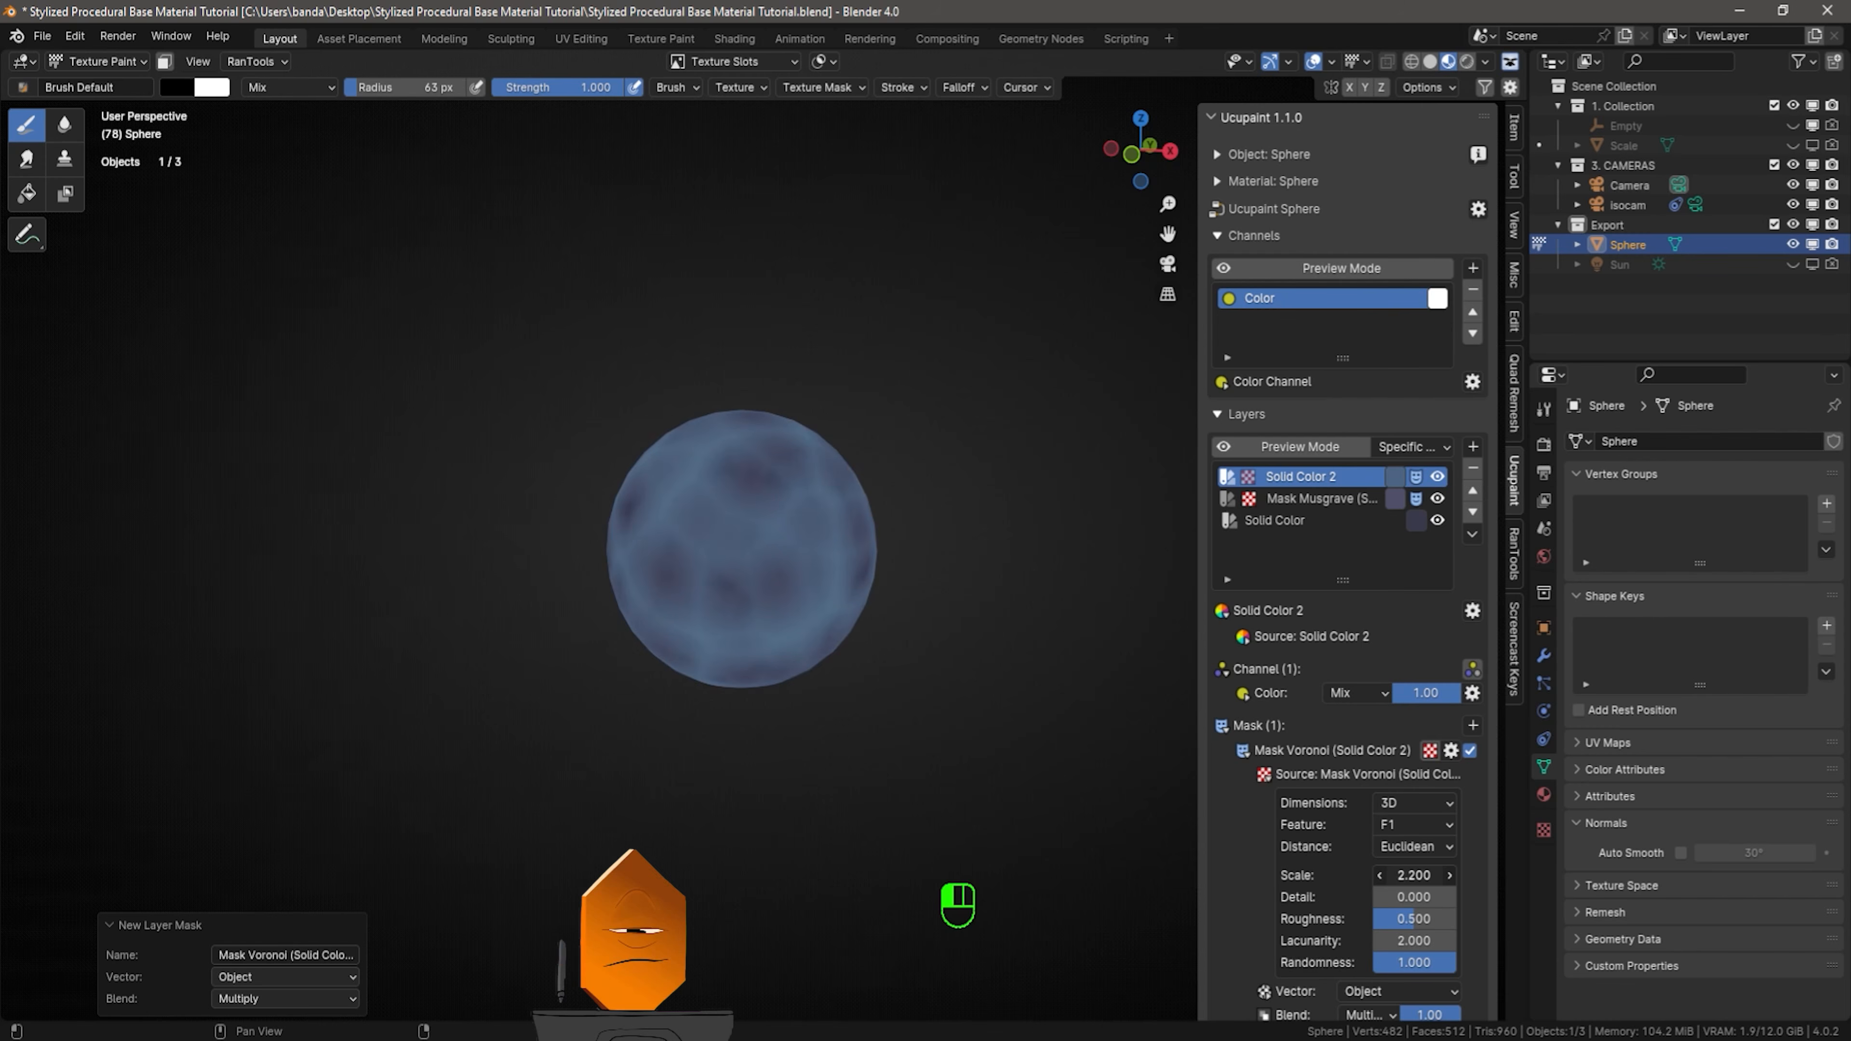
Set the Solid Color 2 layer's Color channel to Multiply blending with an opacity of 0.82
left_click(1357, 692)
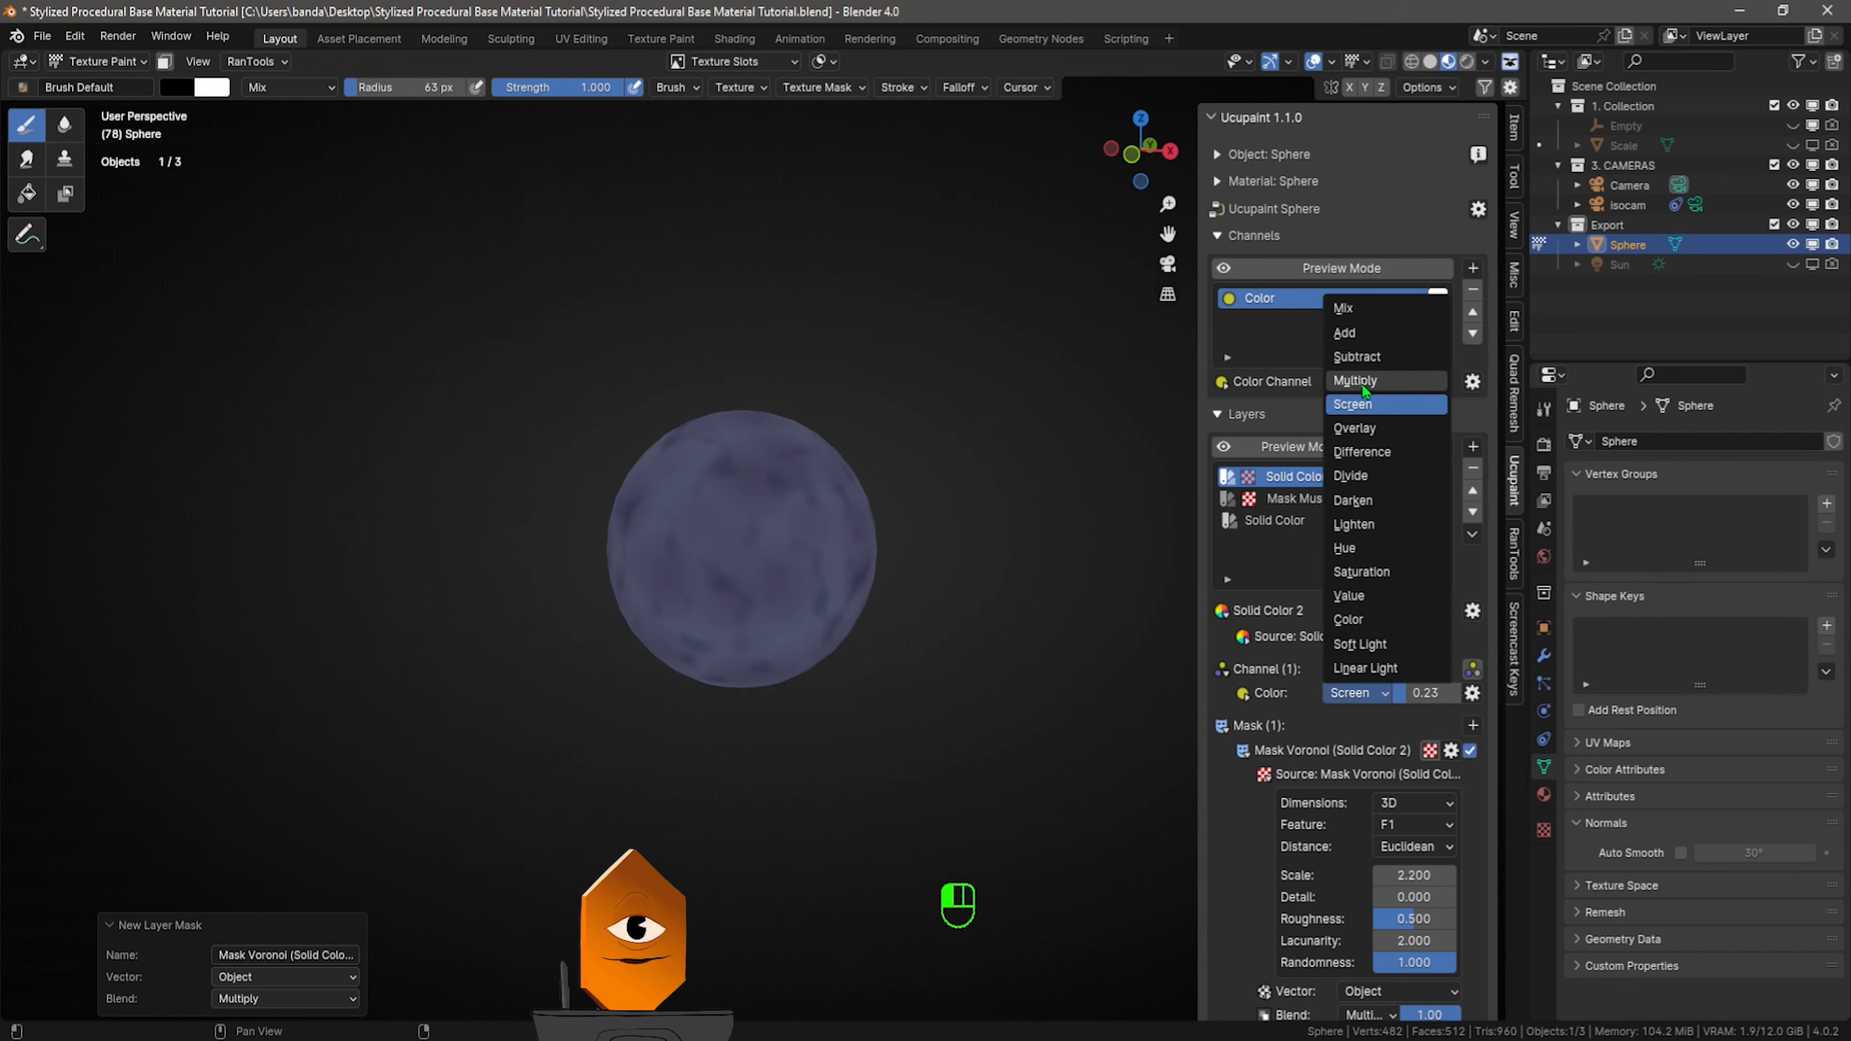
left_click(1361, 380)
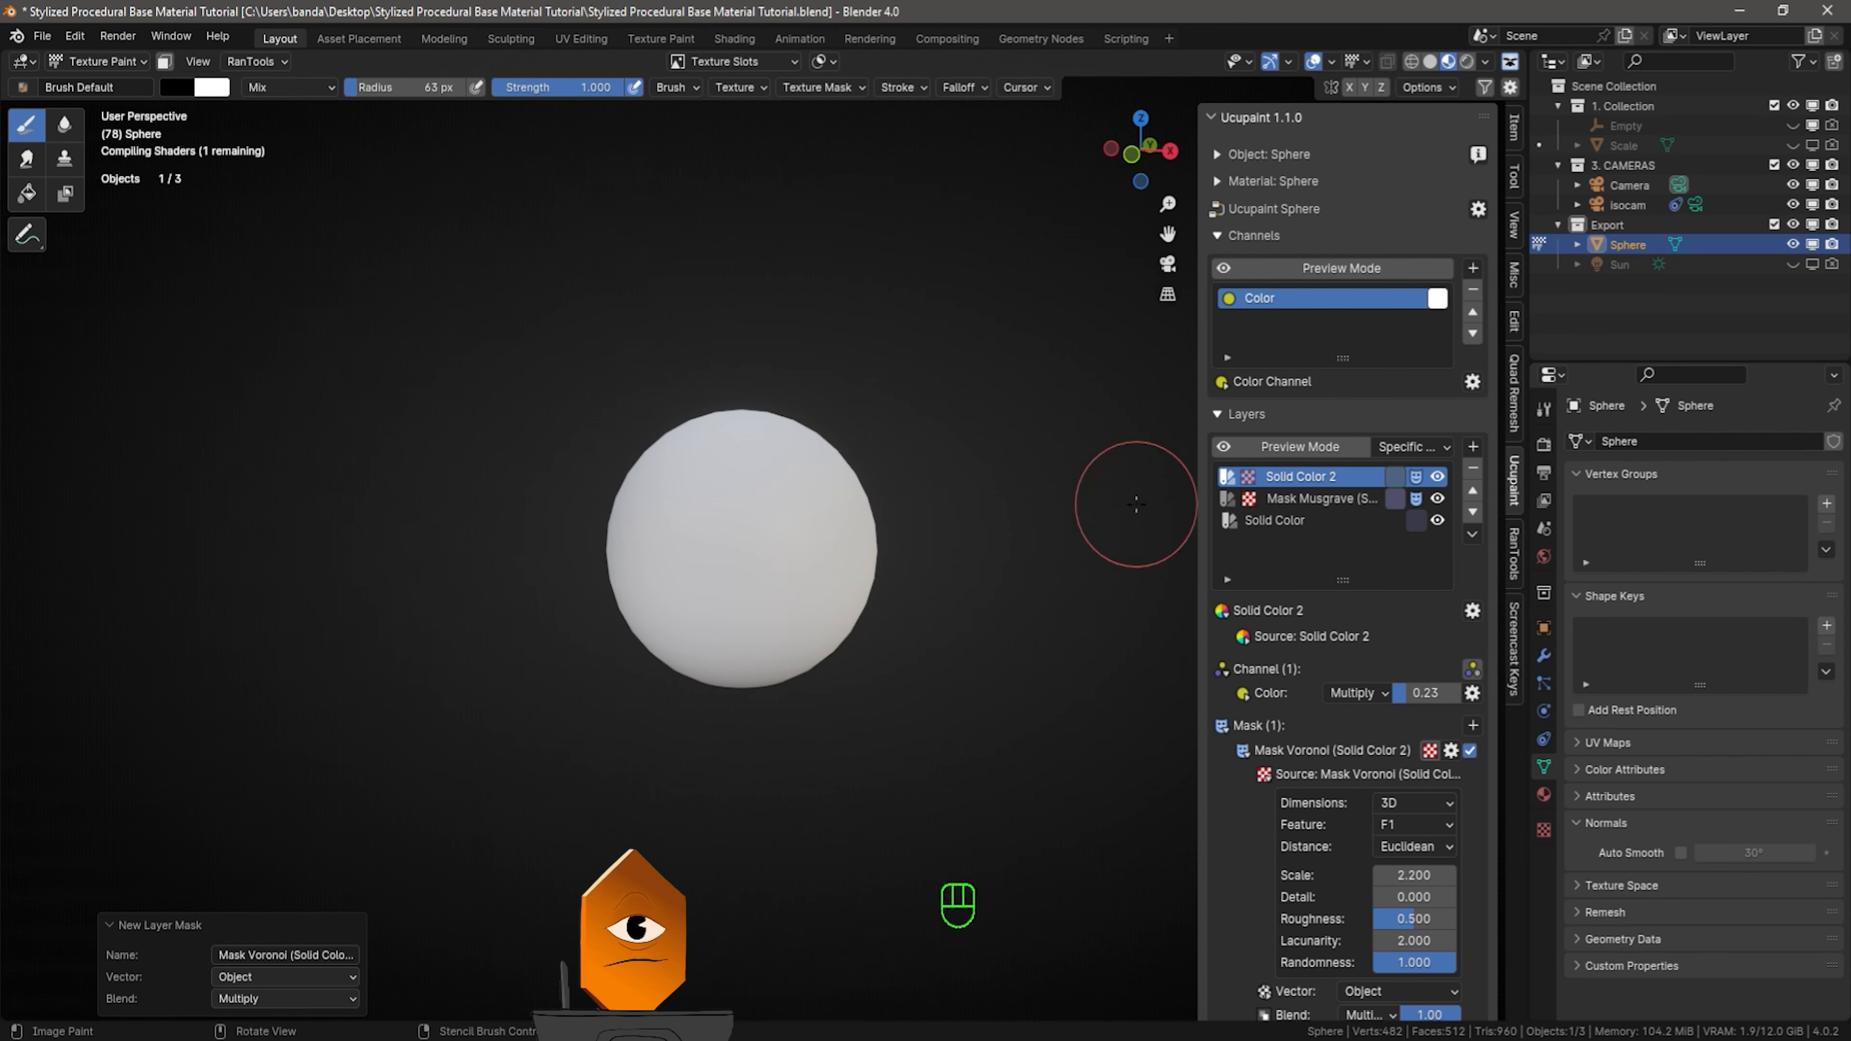
left_click_drag(1433, 697, 1460, 697)
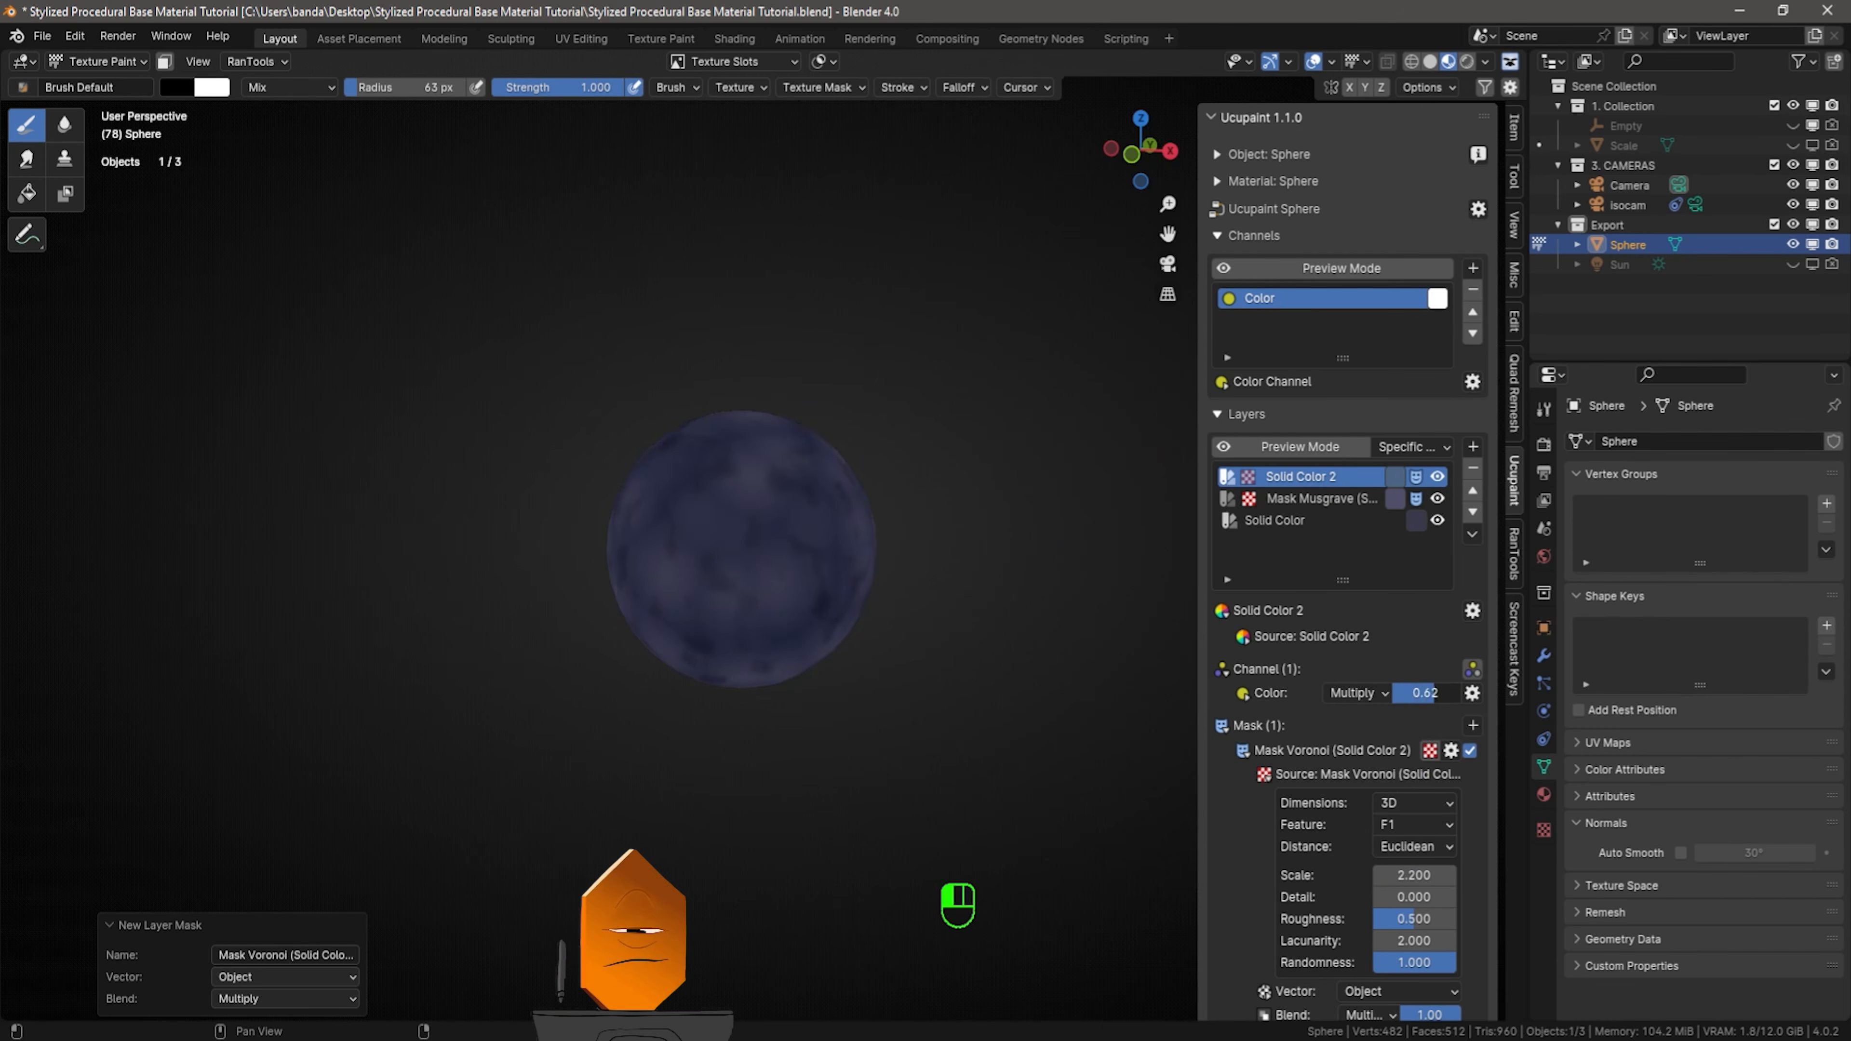
left_click_drag(1459, 697, 1473, 697)
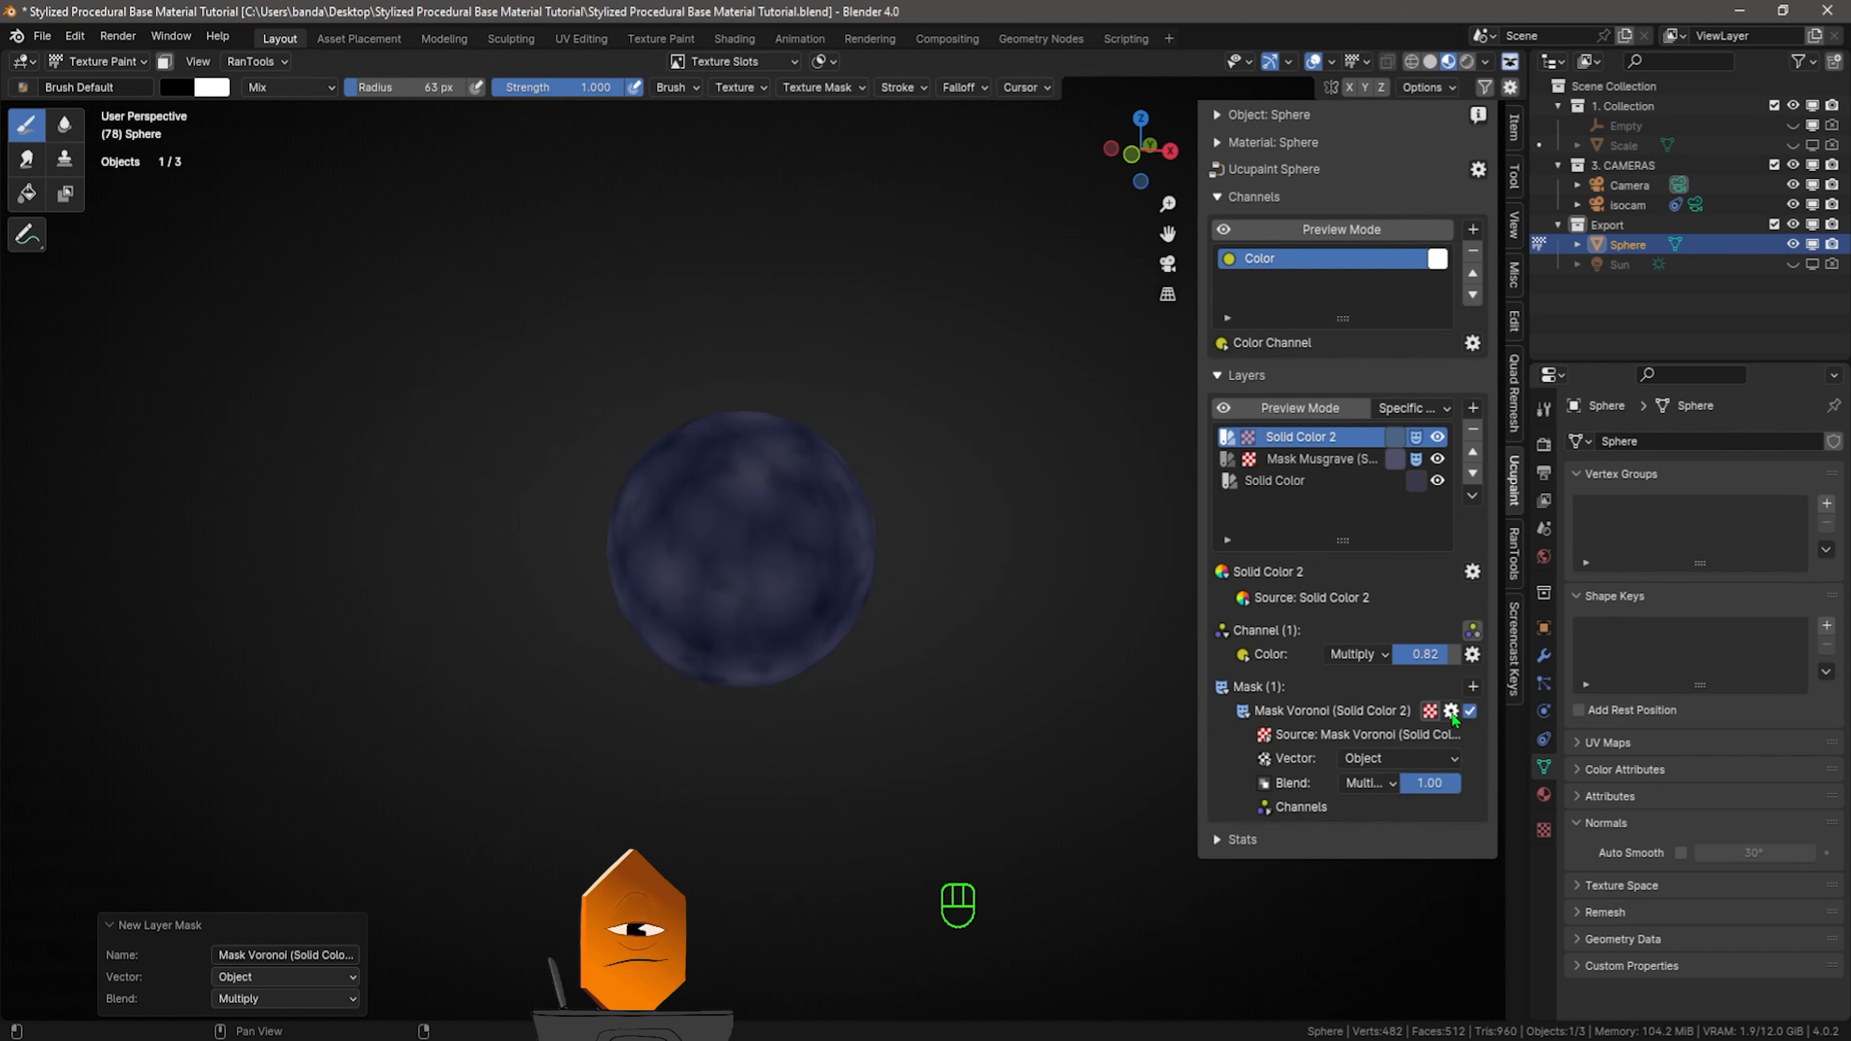
Add a ramp to the Voronoi mask, move its stops close together near the white end, and set the layer's opacity to 0.59
left_click(1450, 712)
left_click(1659, 779)
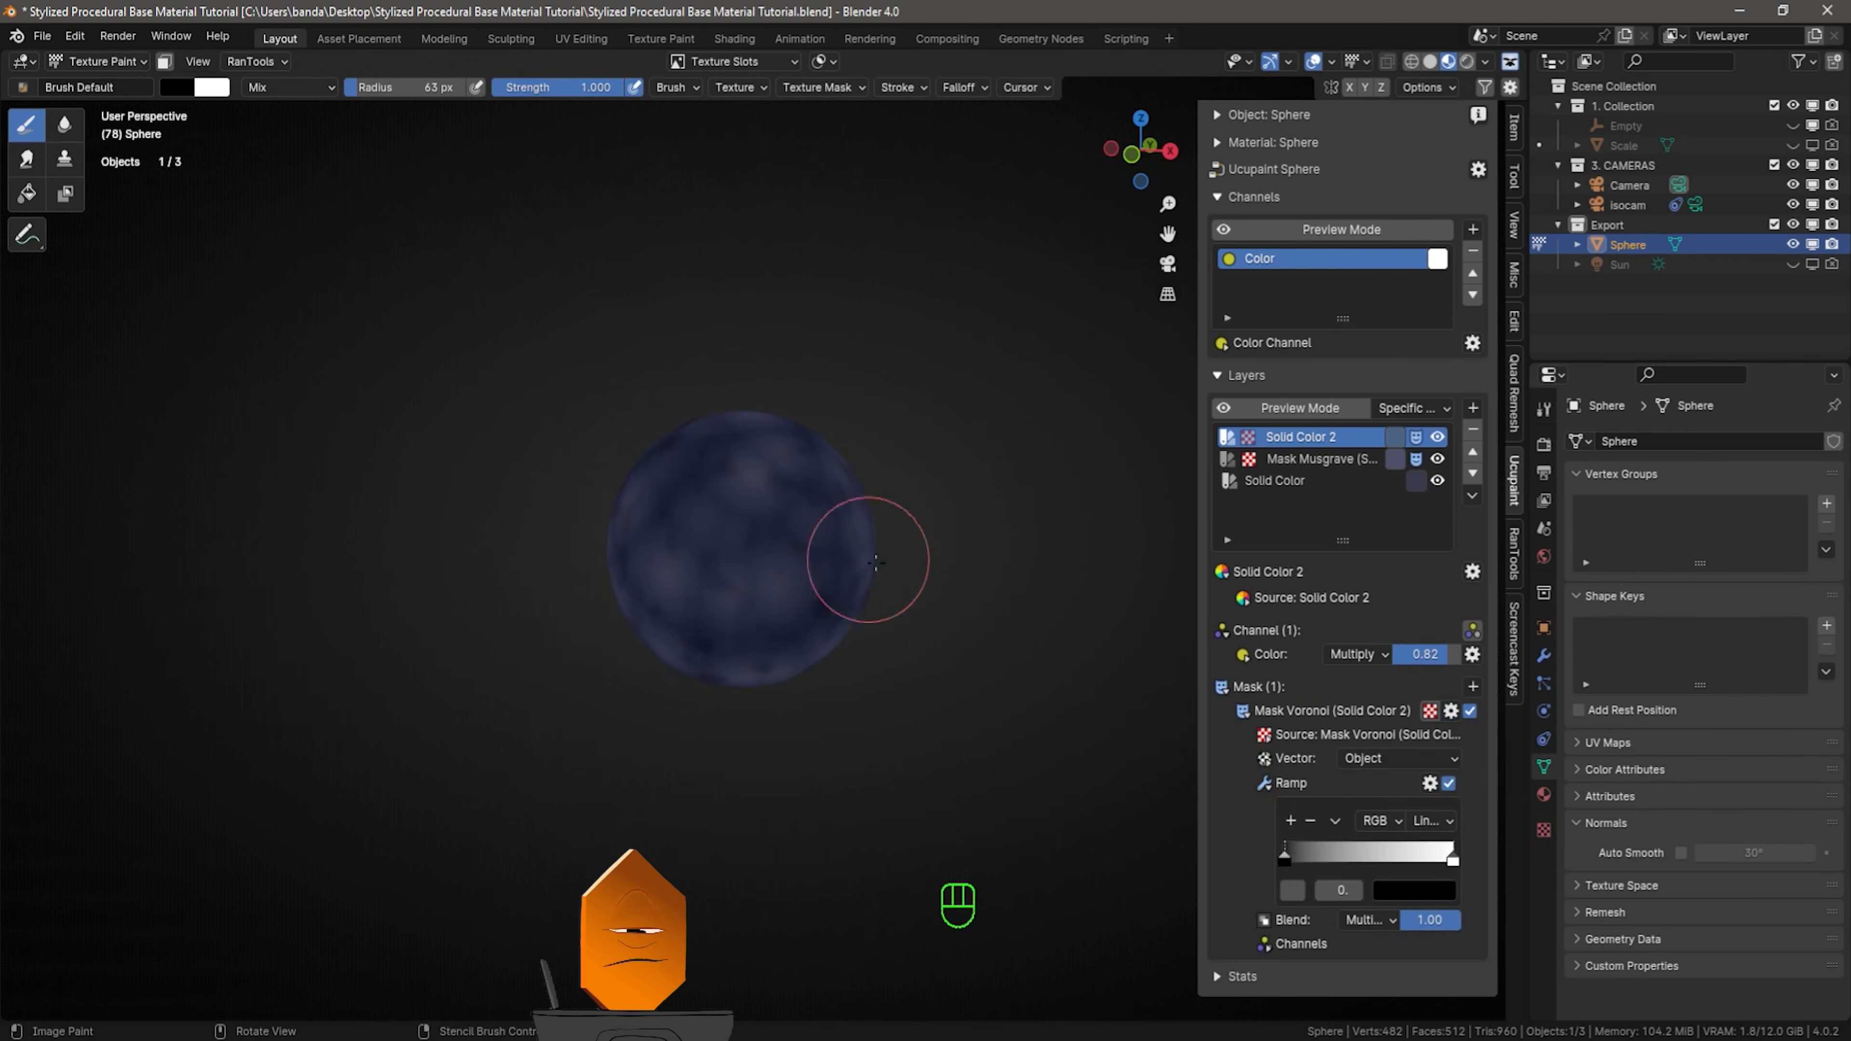
left_click_drag(1284, 858, 1429, 860)
left_click_drag(1425, 654, 1388, 654)
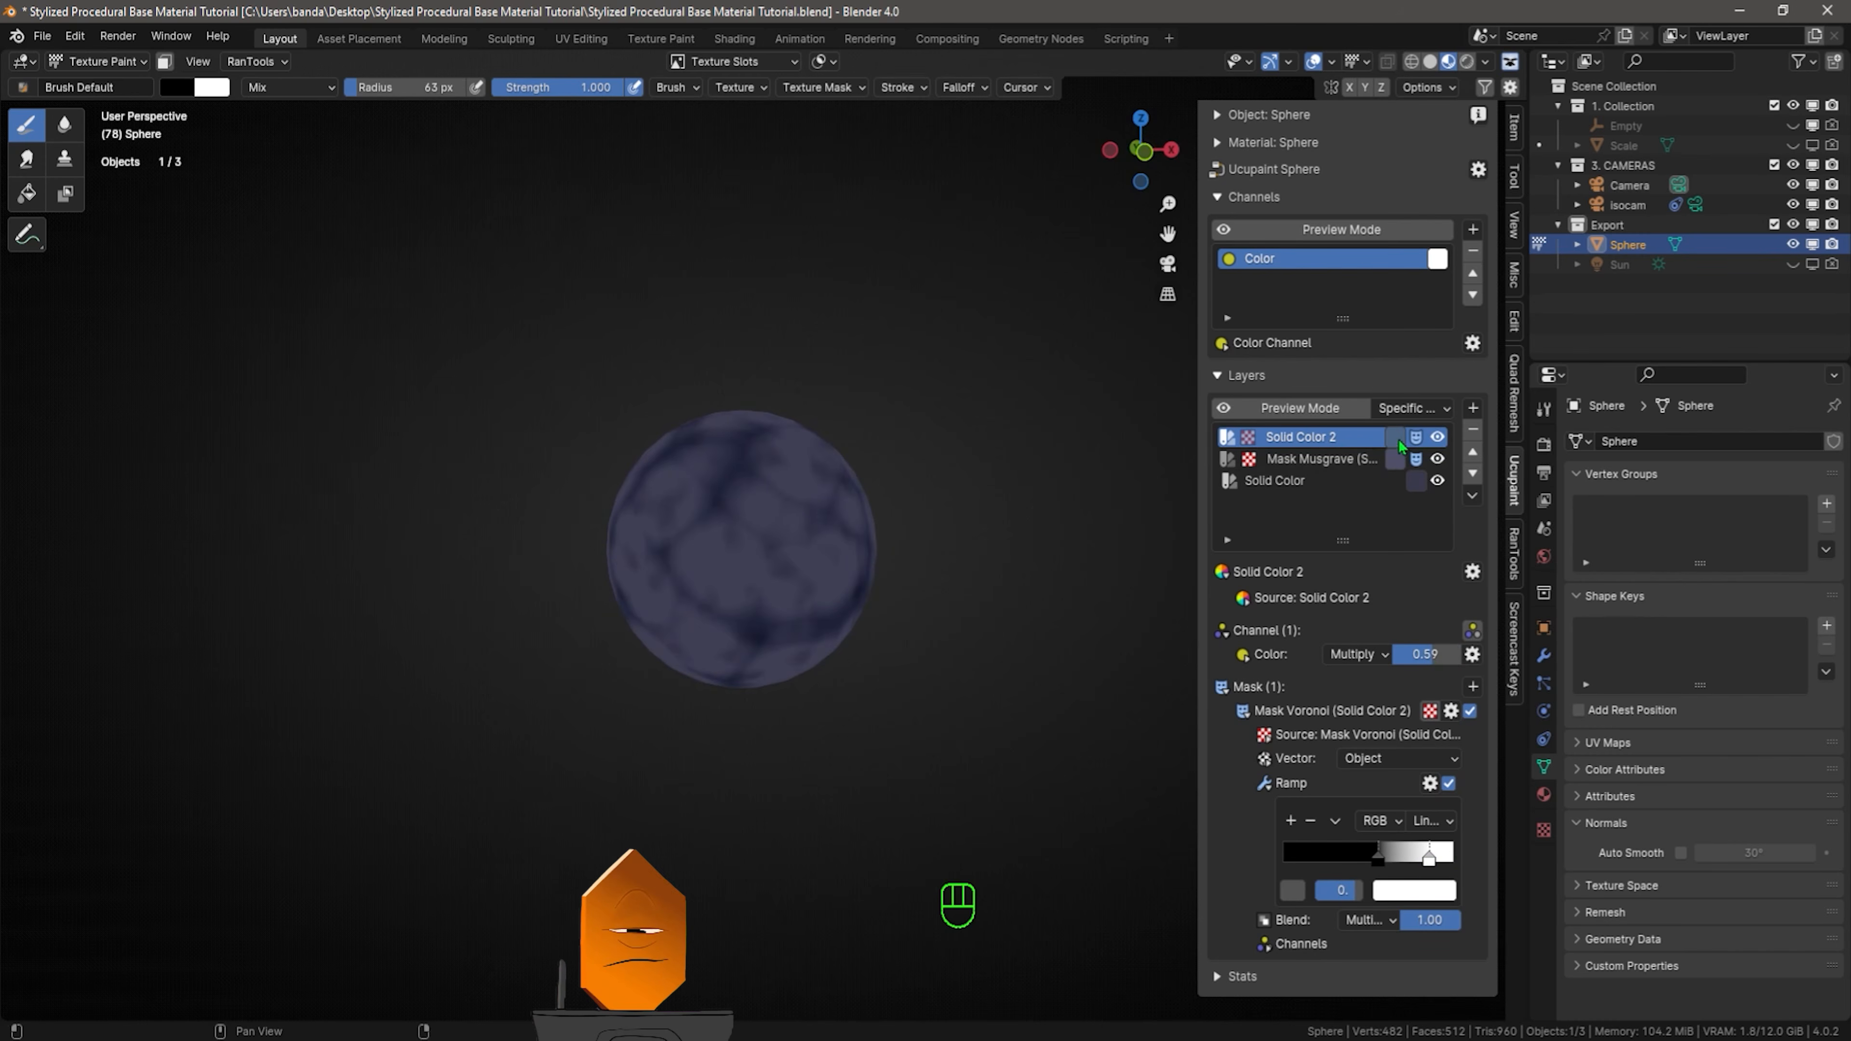
Recolor the Solid Color 2 layer to a pale grayish blue with hue 0.605, saturation 0.251 and value 0.381
left_click(1397, 438)
left_click_drag(1600, 191, 1600, 161)
left_click_drag(1492, 361, 1442, 361)
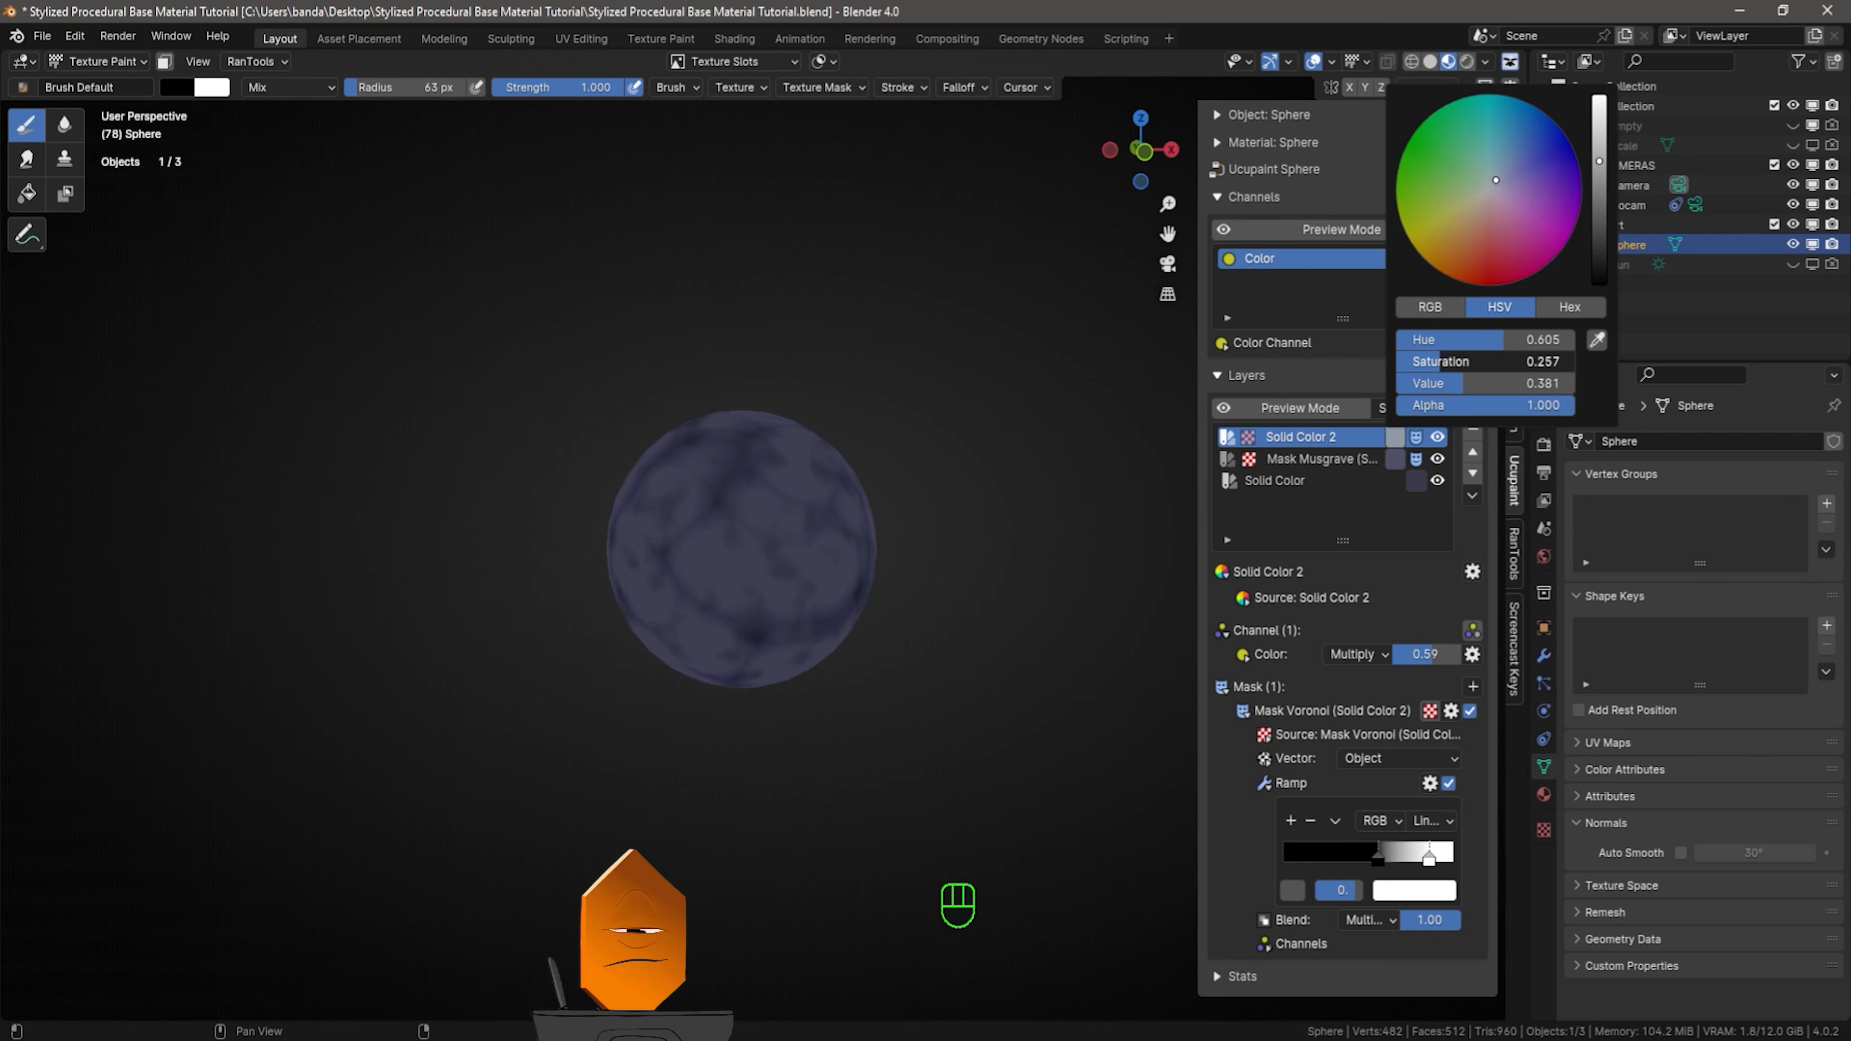
middle_click_drag(888, 537, 901, 590)
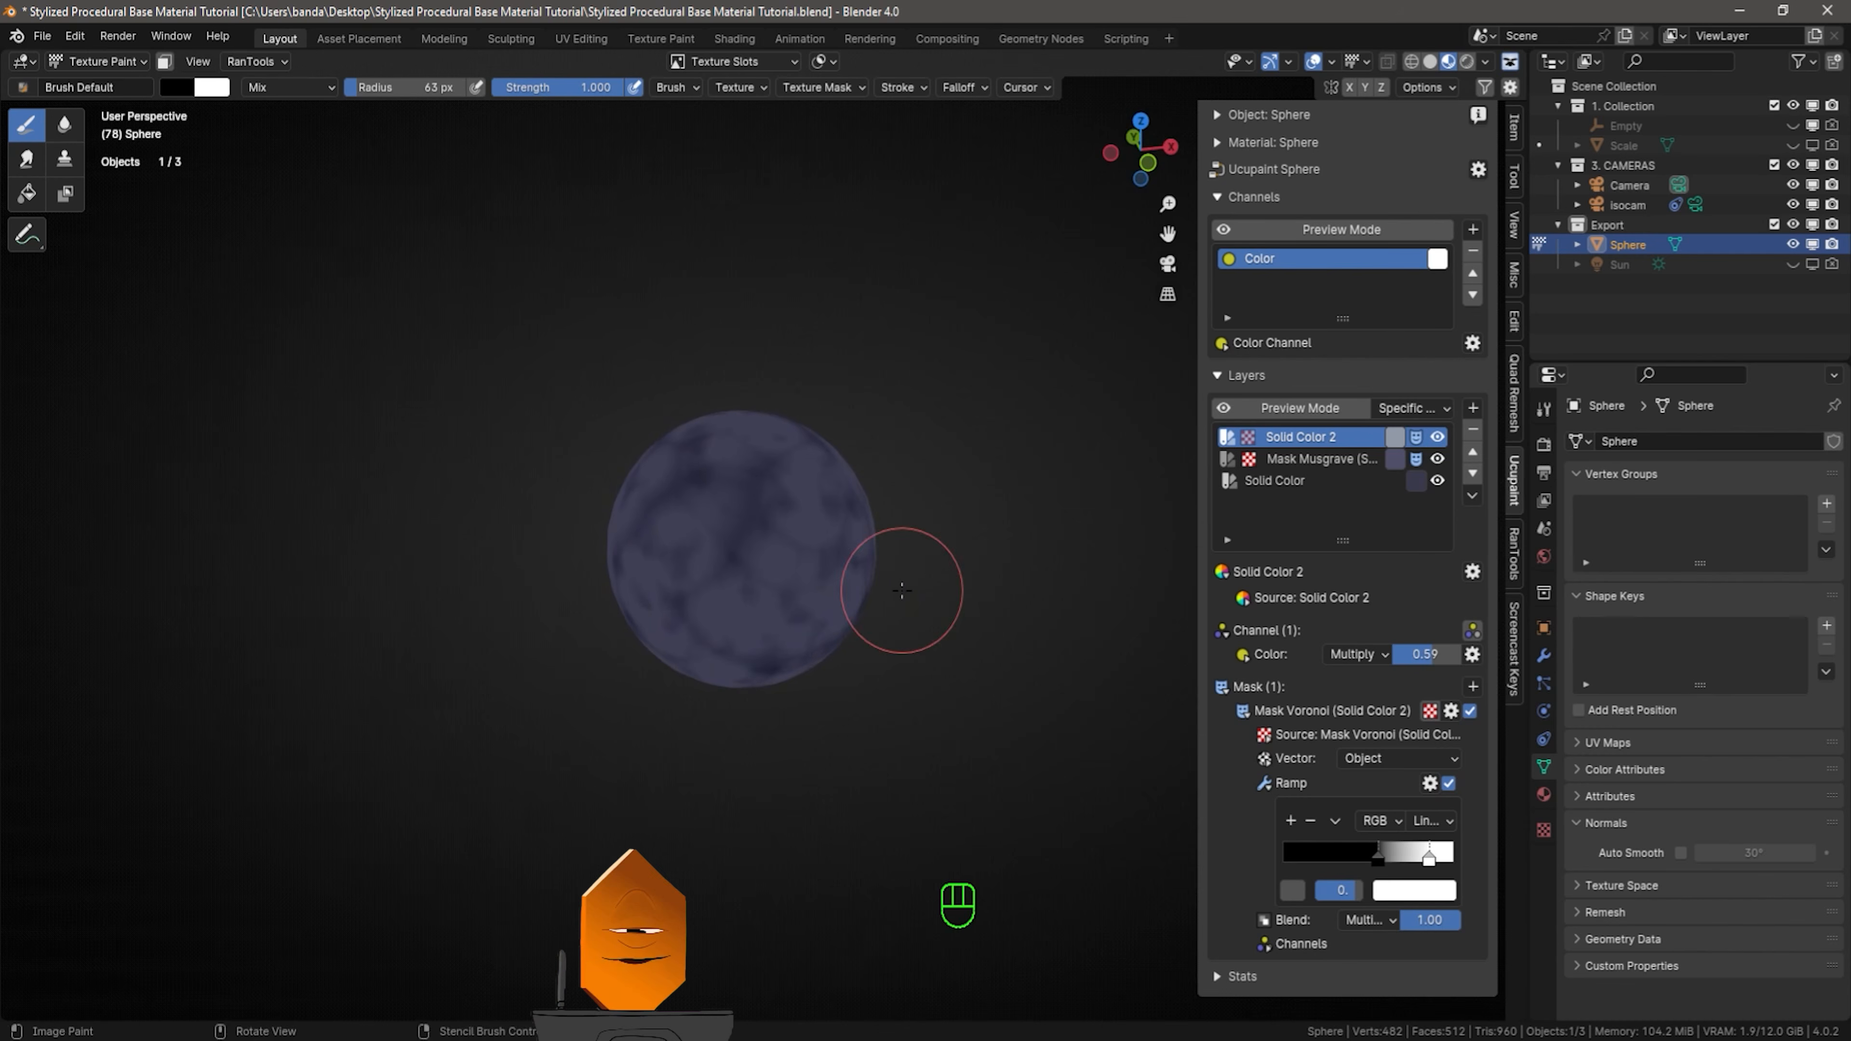
Duplicate the Solid Color 2 layer, move the copy's black ramp stop nearer the white one, and set its opacity to 0.29
left_click(1472, 498)
left_click(1525, 576)
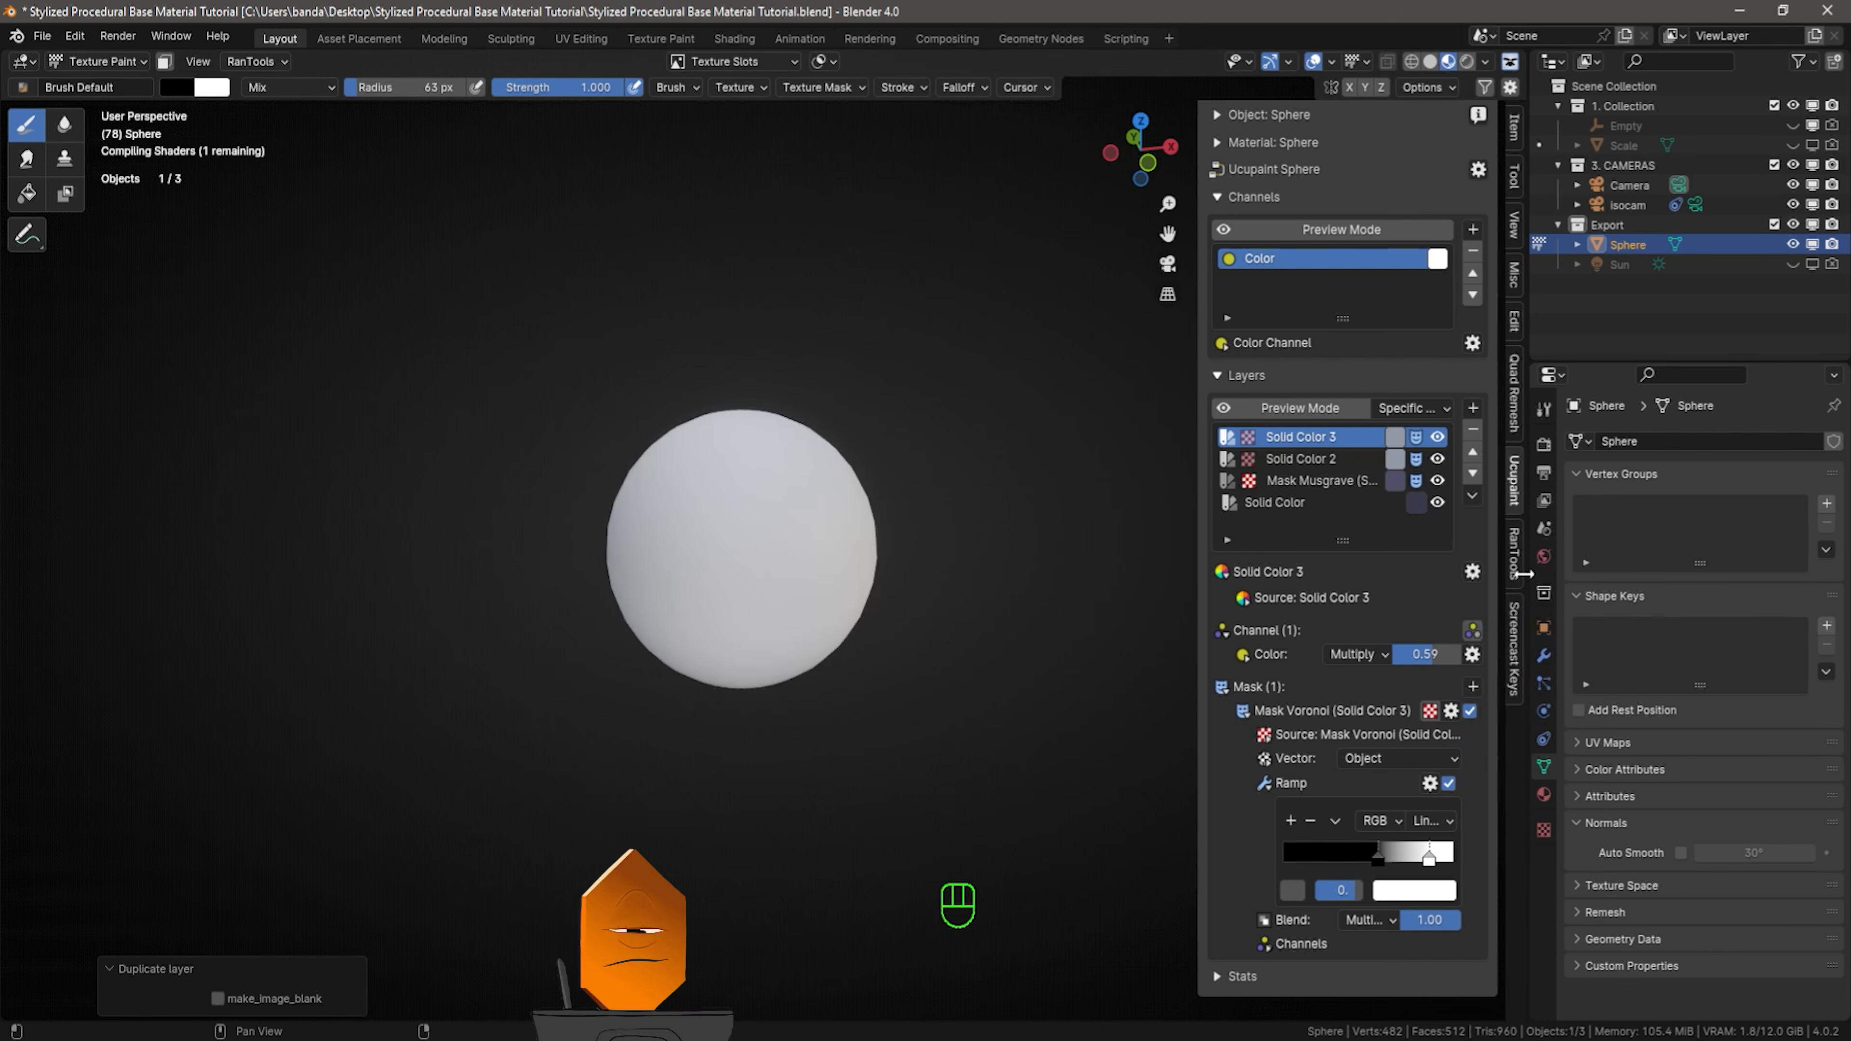
left_click_drag(1376, 871, 1404, 858)
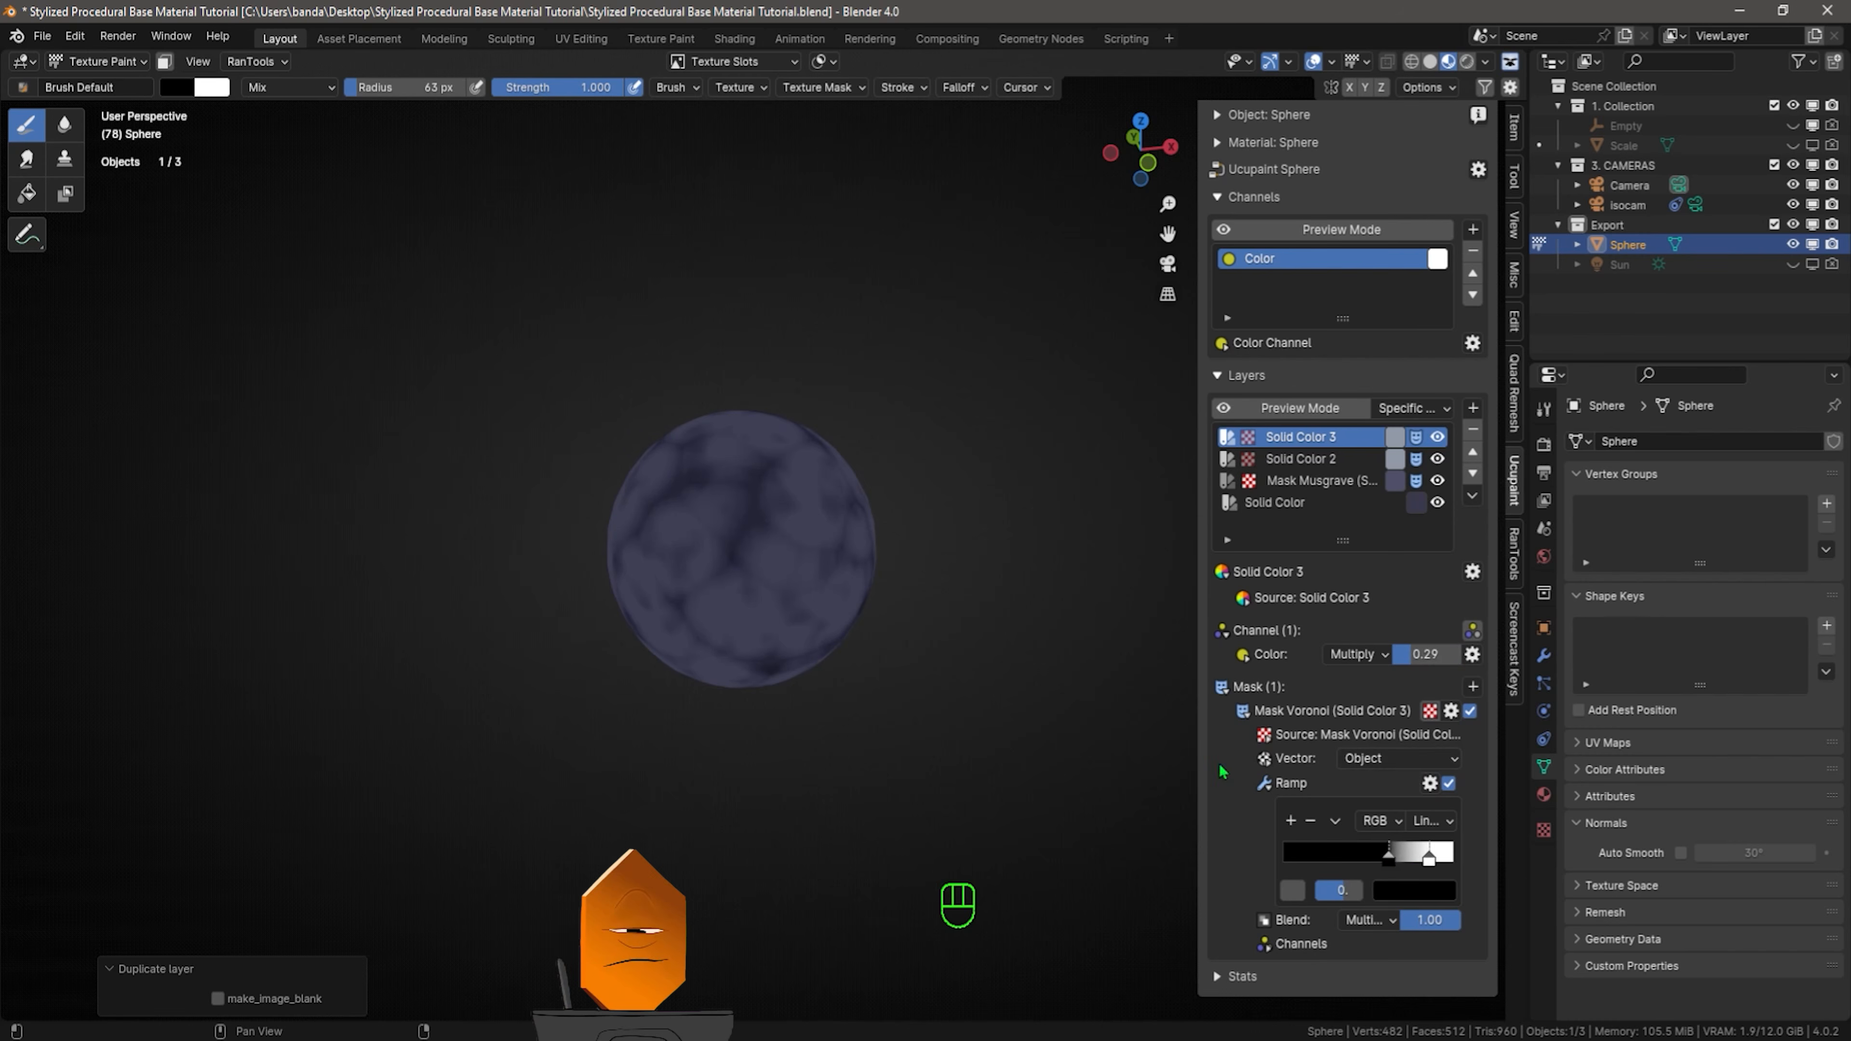
Duplicate the Solid Color 3 layer, brighten the copy's color to near white, and set its blending to Mix
left_click(1472, 496)
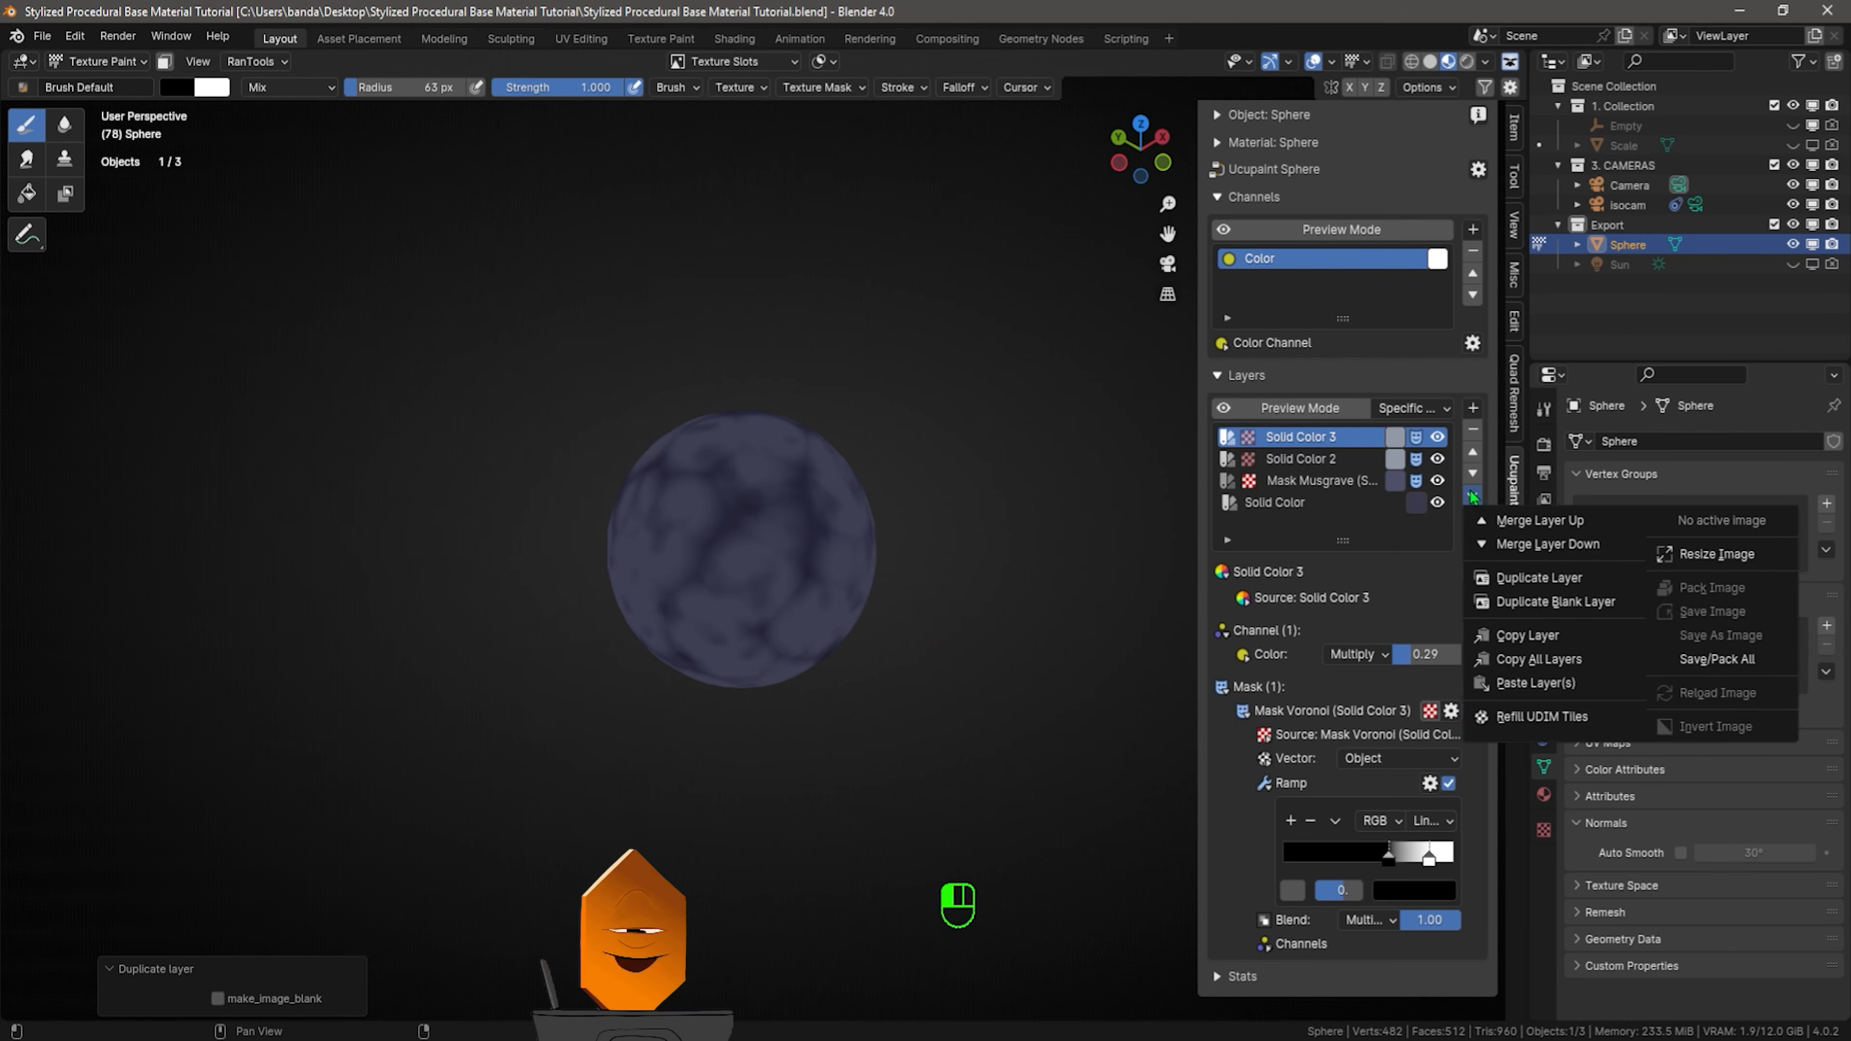
left_click(1531, 578)
left_click(1394, 437)
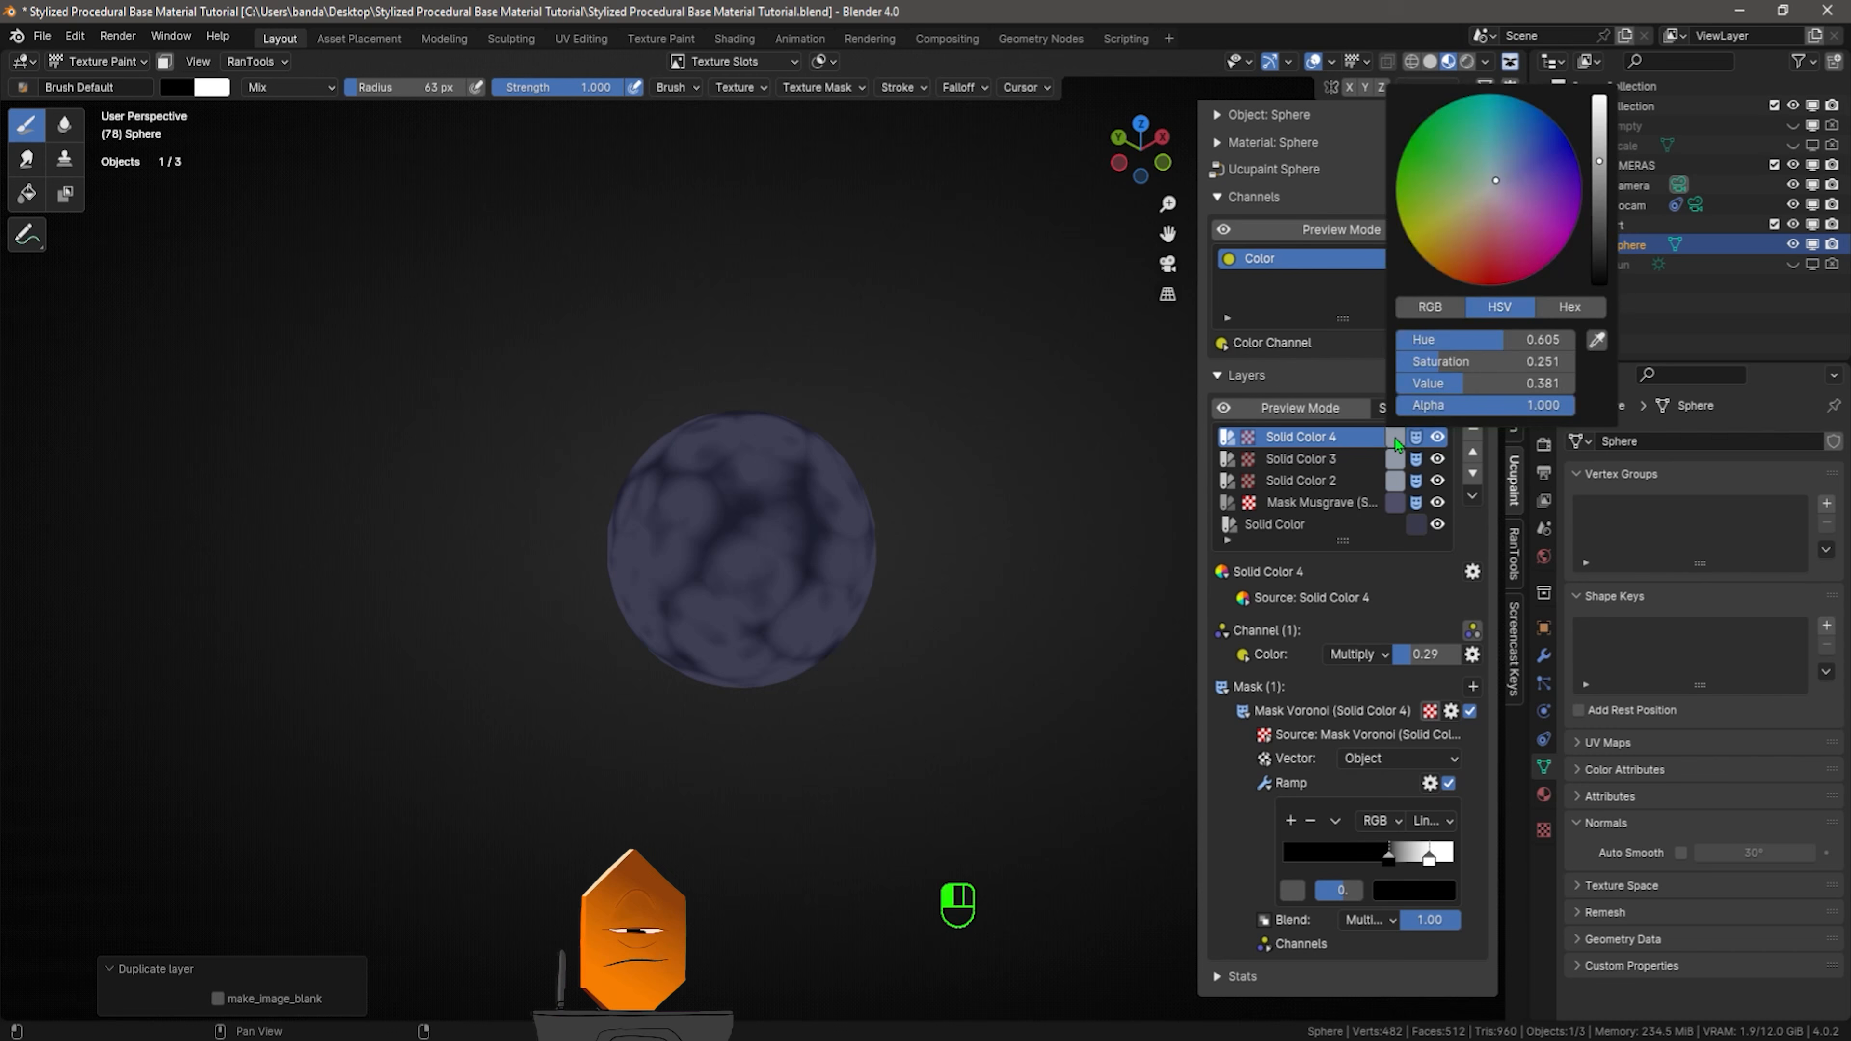
left_click_drag(1598, 149, 1598, 92)
left_click(1359, 655)
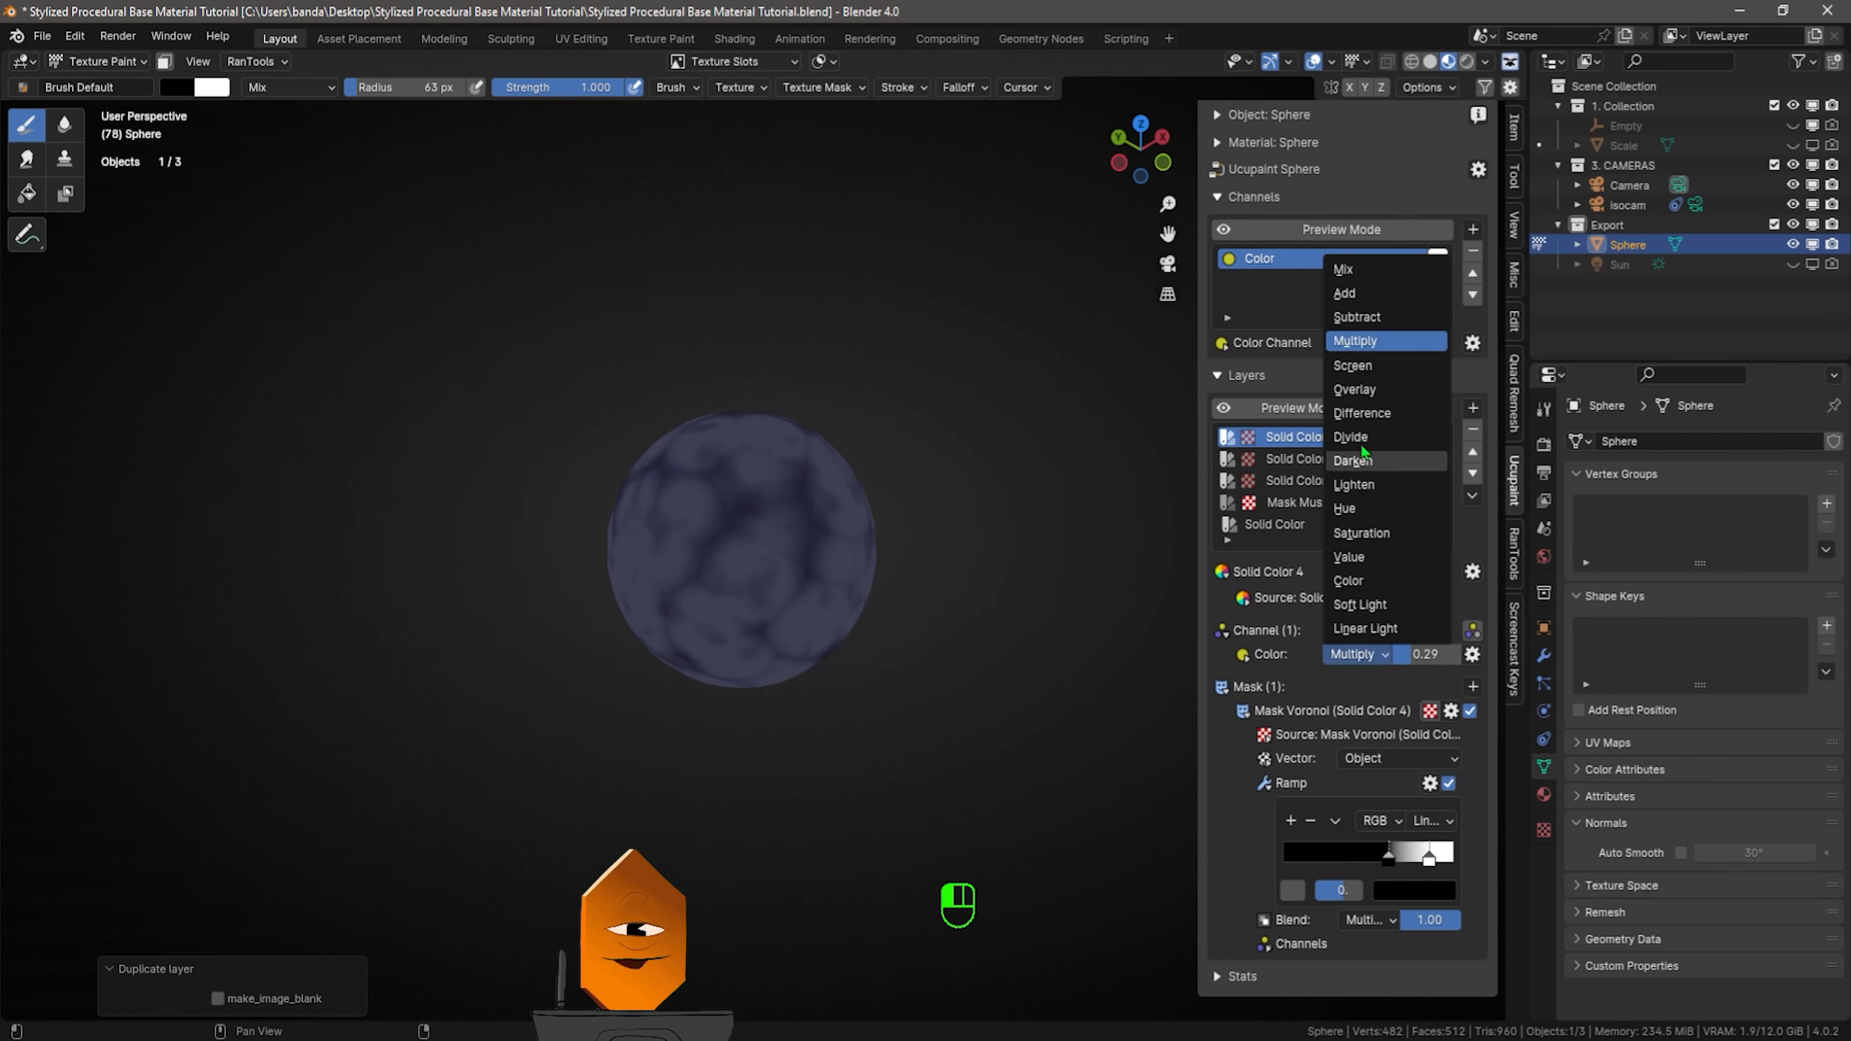
left_click(1343, 269)
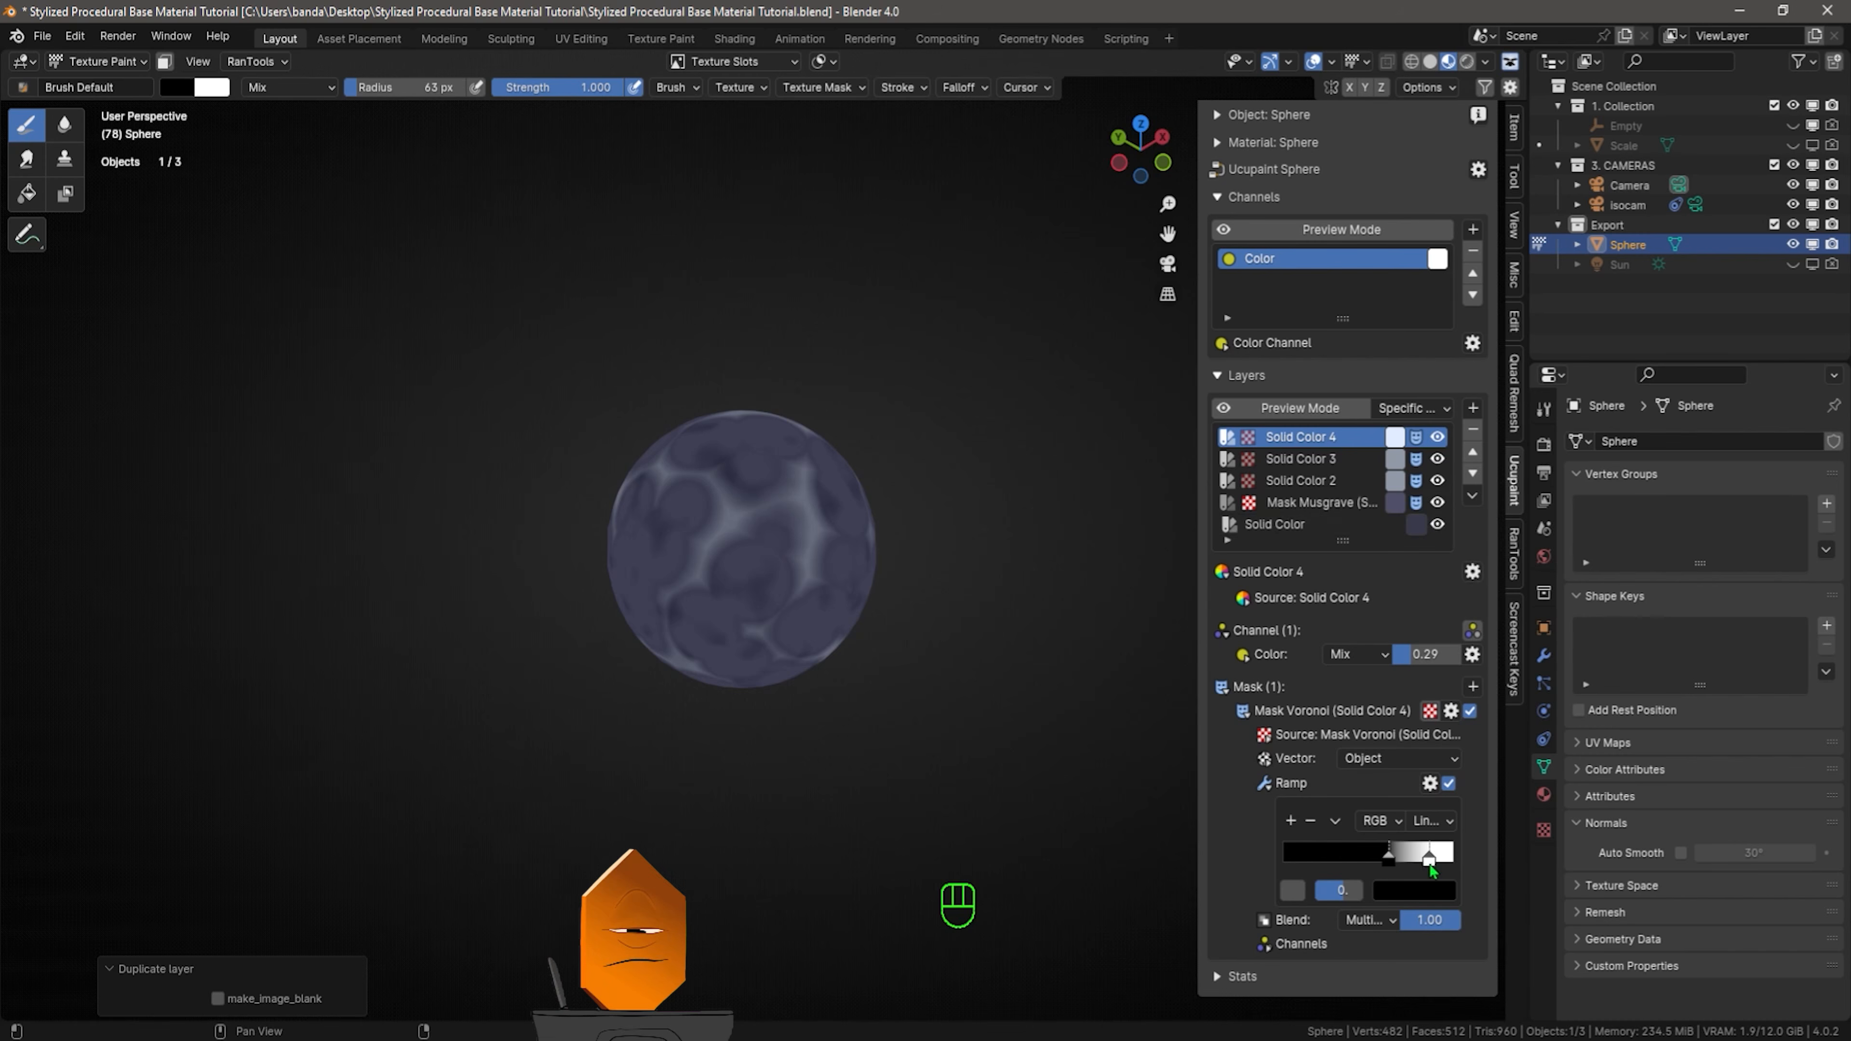
Invert the Solid Color 4 mask by swapping its ramp stops, bring them close together, and set the layer's opacity to 0.05
mouse_move(1429, 860)
left_mouse_down()
mouse_move(1351, 859)
mouse_move(1437, 858)
left_mouse_up()
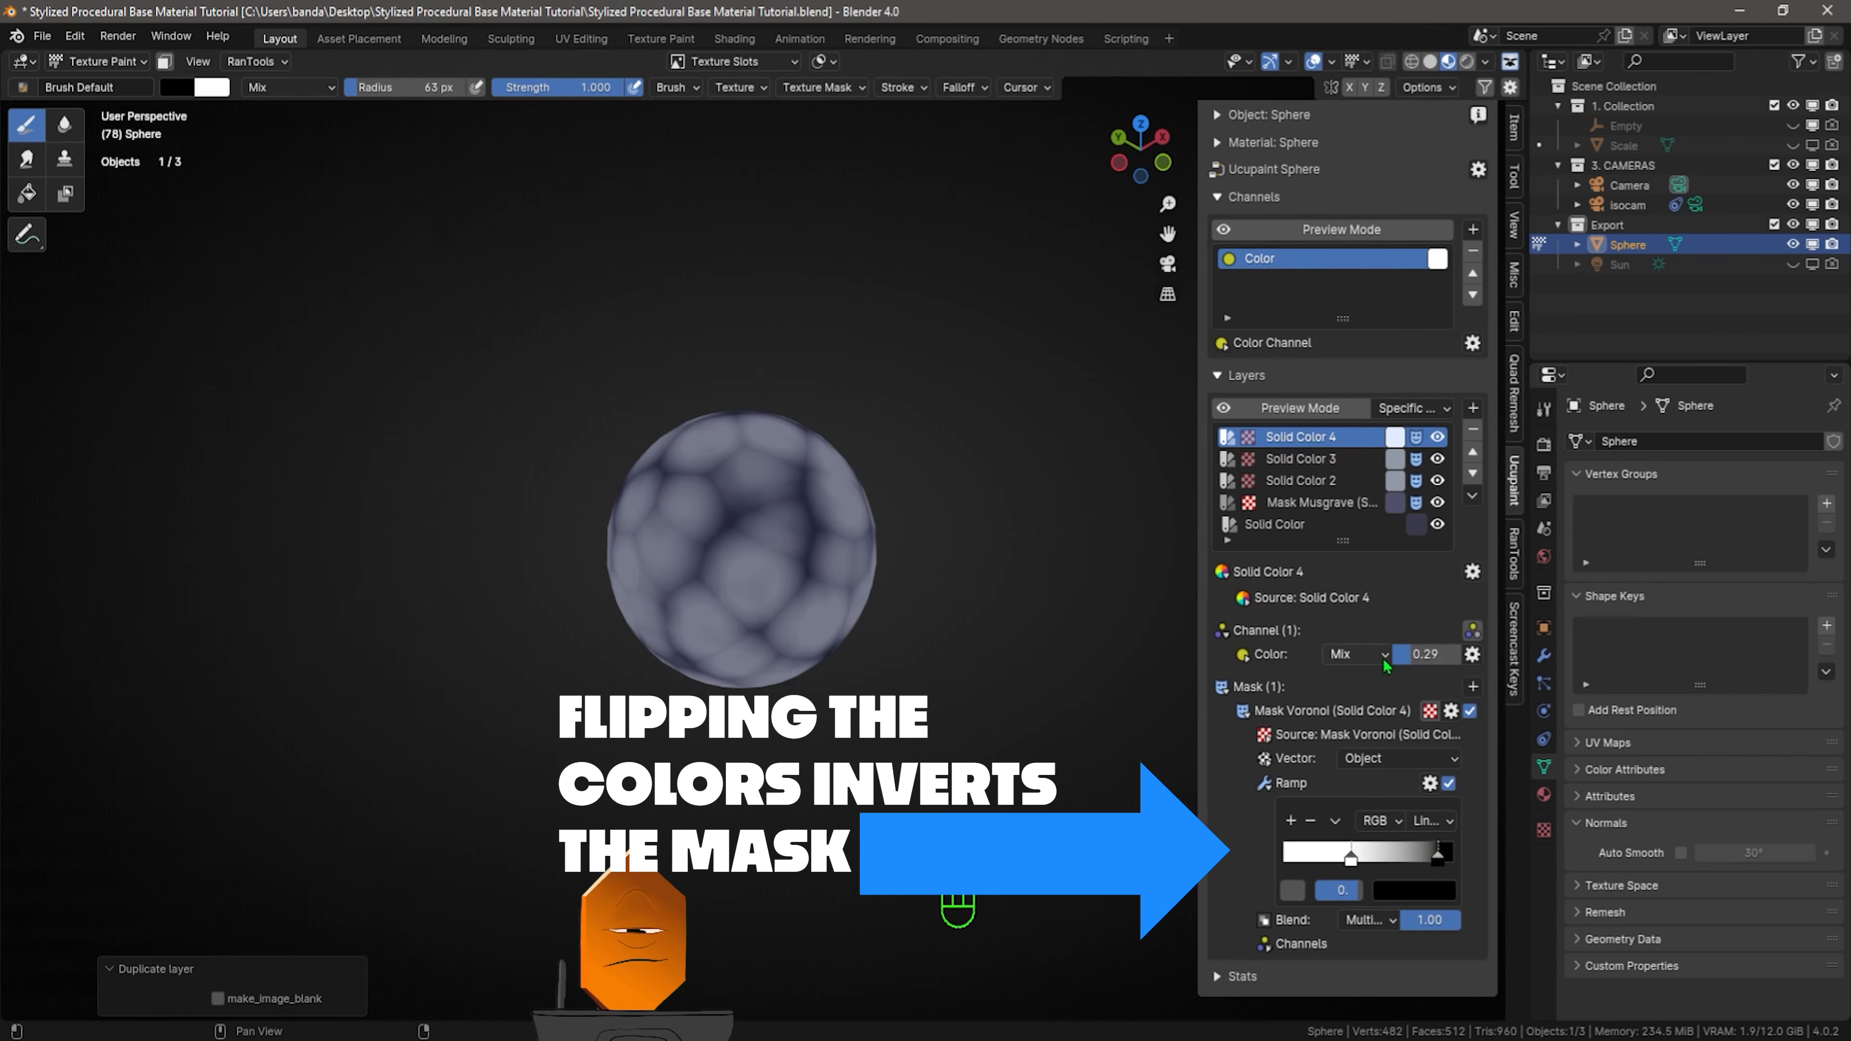
left_click_drag(1420, 654, 1409, 654)
left_click_drag(1351, 855, 1334, 857)
left_click_drag(1421, 654, 1420, 654)
mouse_move(926, 723)
middle_mouse_down()
mouse_move(1011, 780)
mouse_move(1032, 694)
middle_mouse_up()
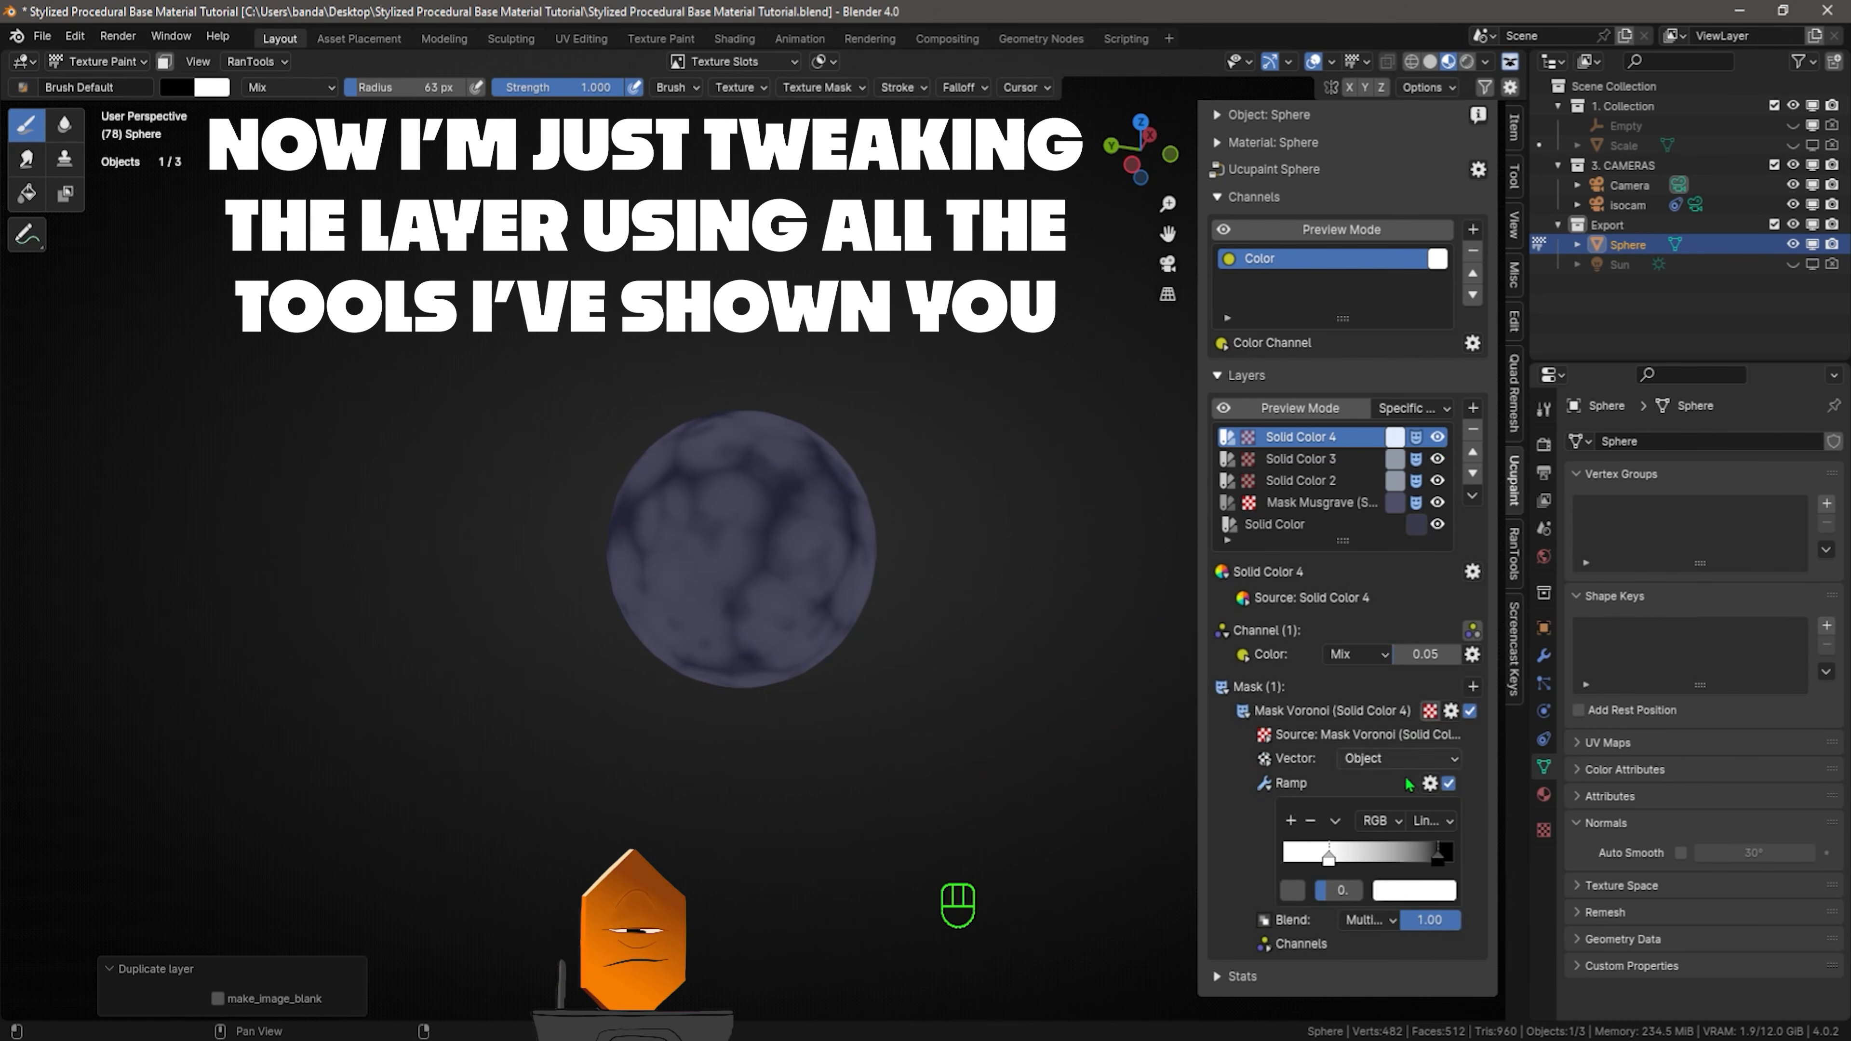
left_click_drag(1328, 859, 1398, 861)
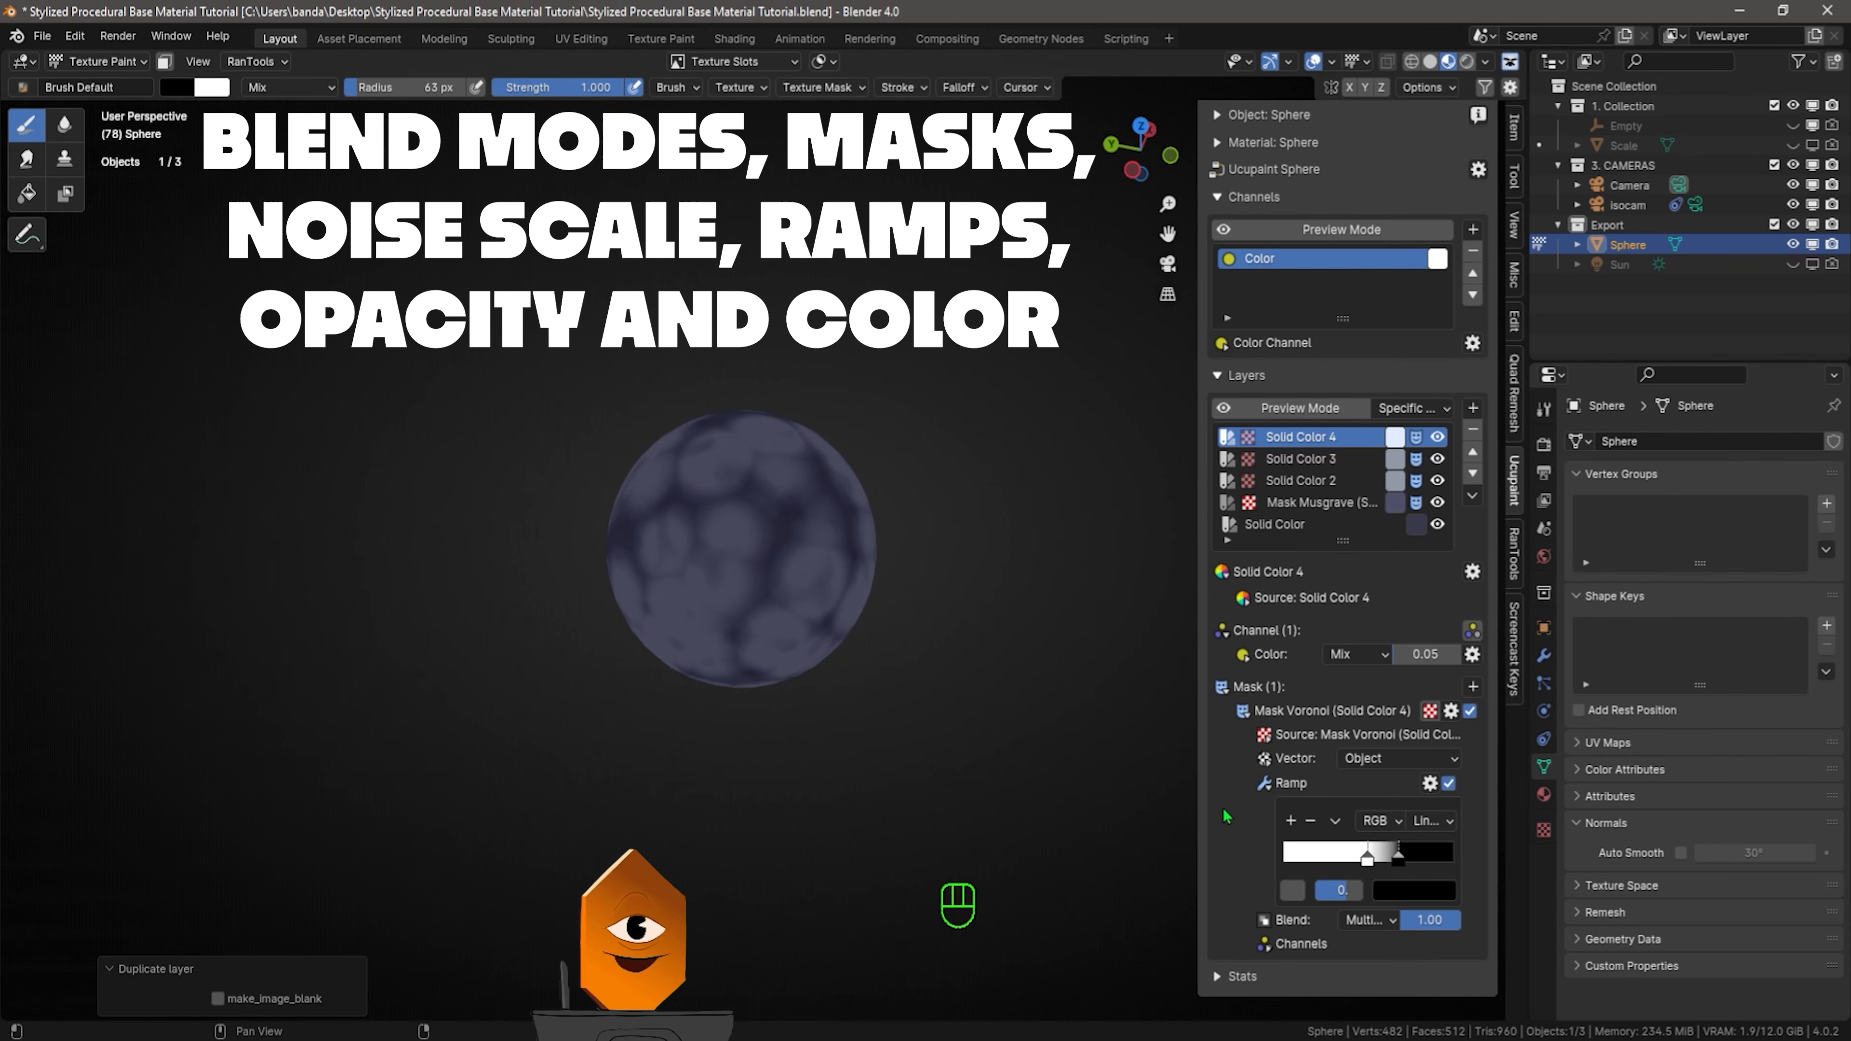
Expand the Solid Color 4 Voronoi mask's source settings and set its scale to 1
left_click(1266, 735)
mouse_move(1417, 836)
left_mouse_down()
mouse_move(1381, 836)
mouse_move(1397, 835)
left_mouse_up()
key("ctrl+z")
key("ctrl+z")
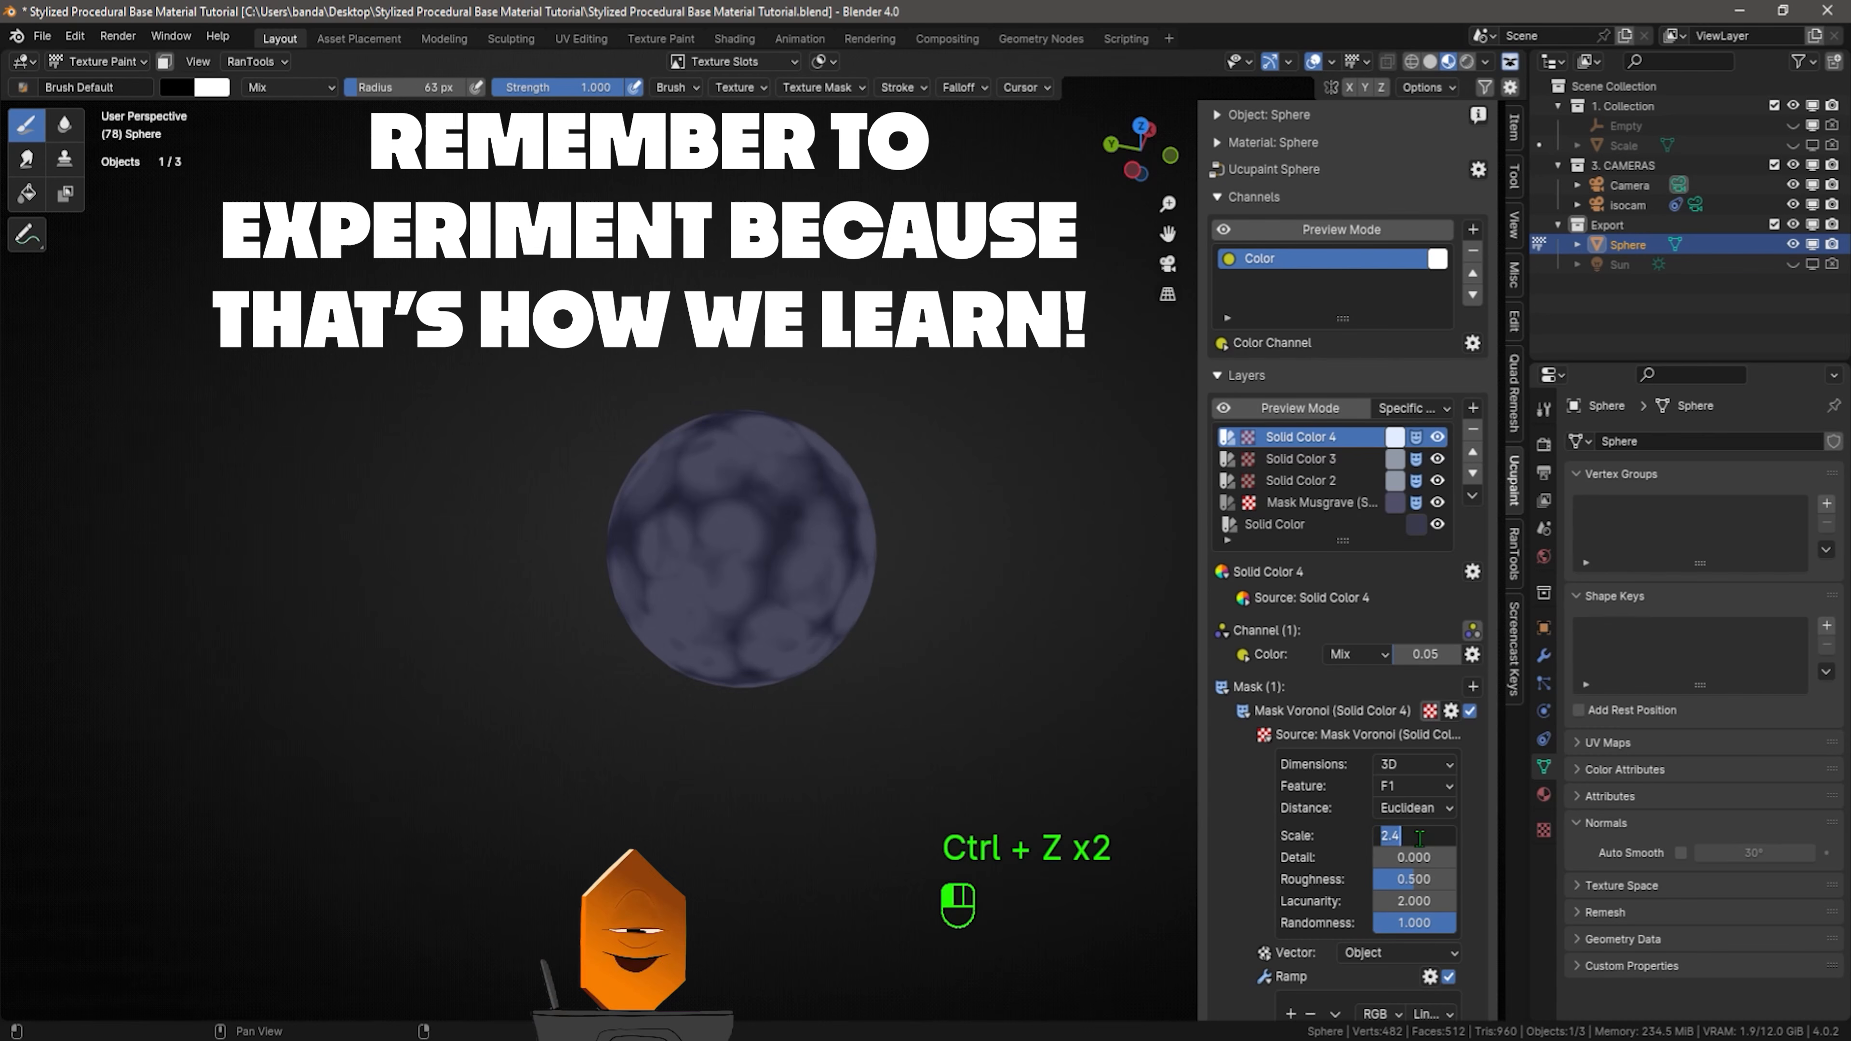
middle_click_drag(1029, 658, 945, 736)
scroll(988, 756, "down", 2)
middle_click_drag(945, 737, 965, 693)
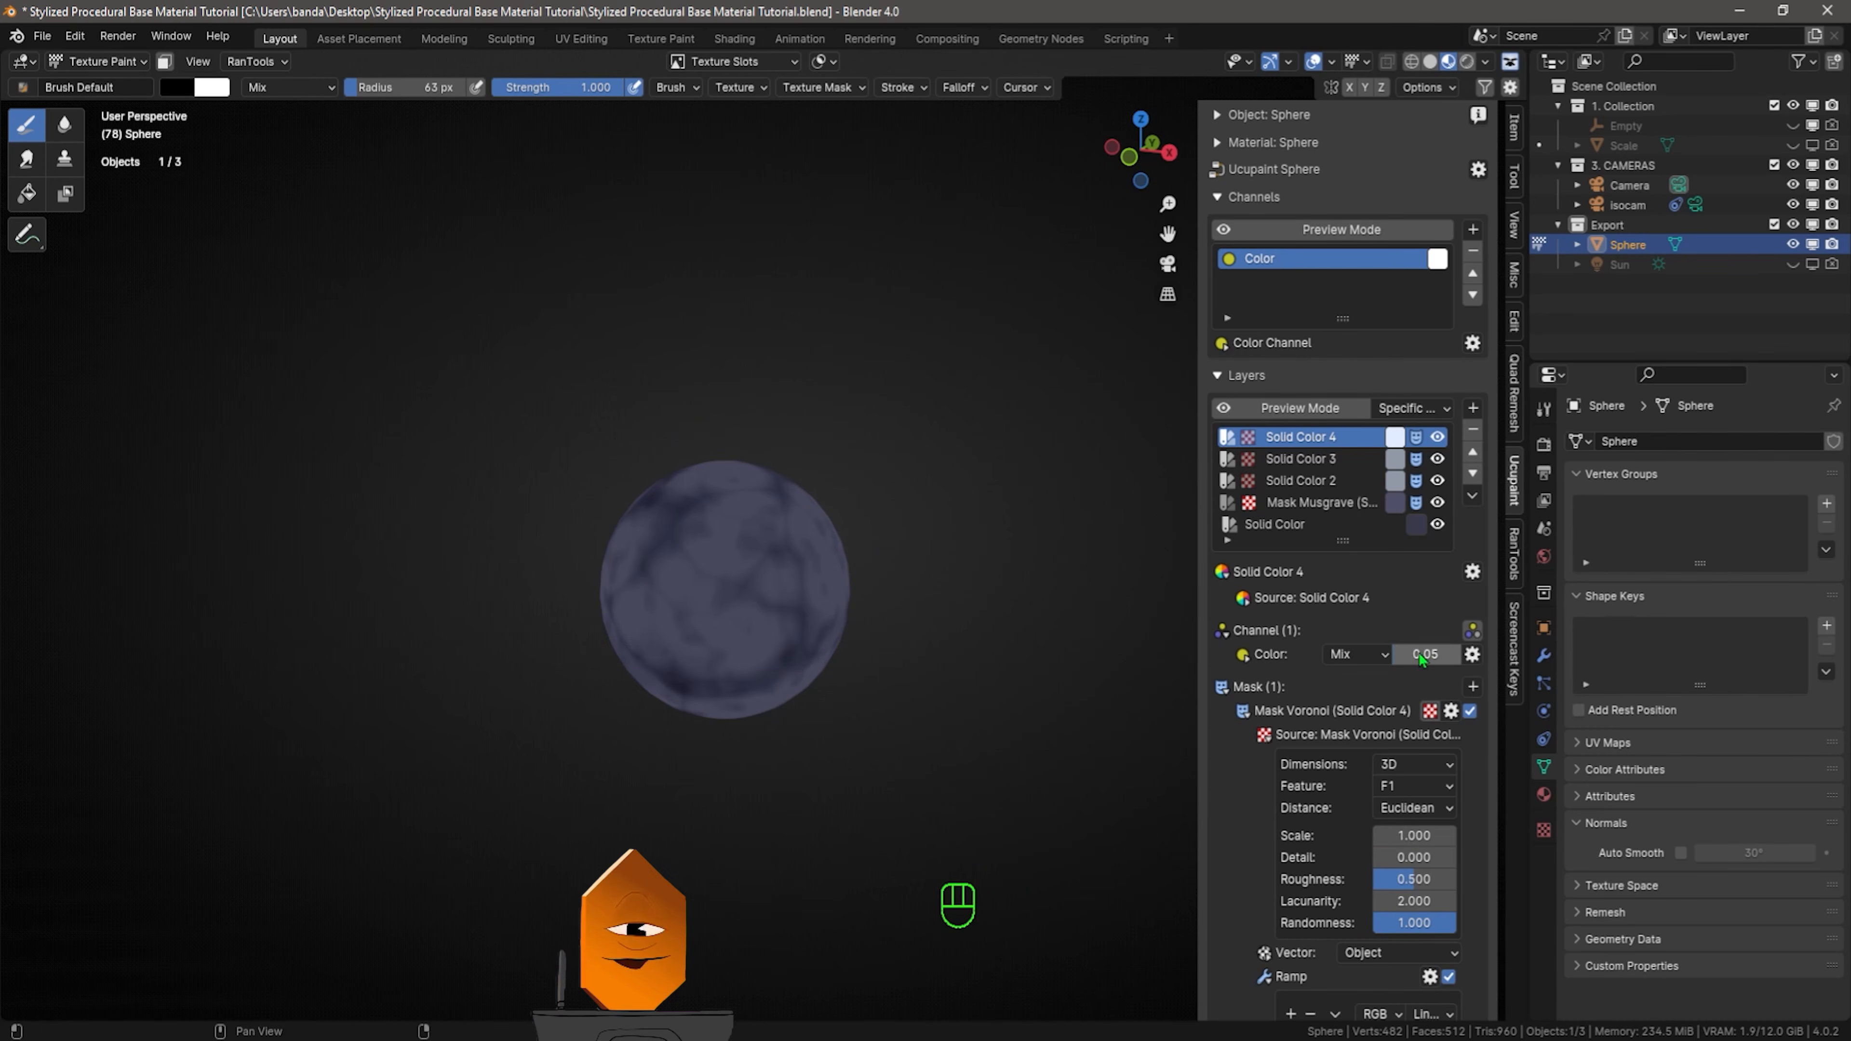
Set the Solid Color 4 layer's Color channel to Screen blending with an opacity of 0.27
left_click(1356, 660)
left_click(1373, 367)
left_click_drag(1428, 653, 1443, 653)
Check the Solid Color 3 mask's source settings and set the Solid Color 4 Voronoi mask's scale to 2.2
left_click_drag(1413, 833, 1458, 833)
left_click(1329, 459)
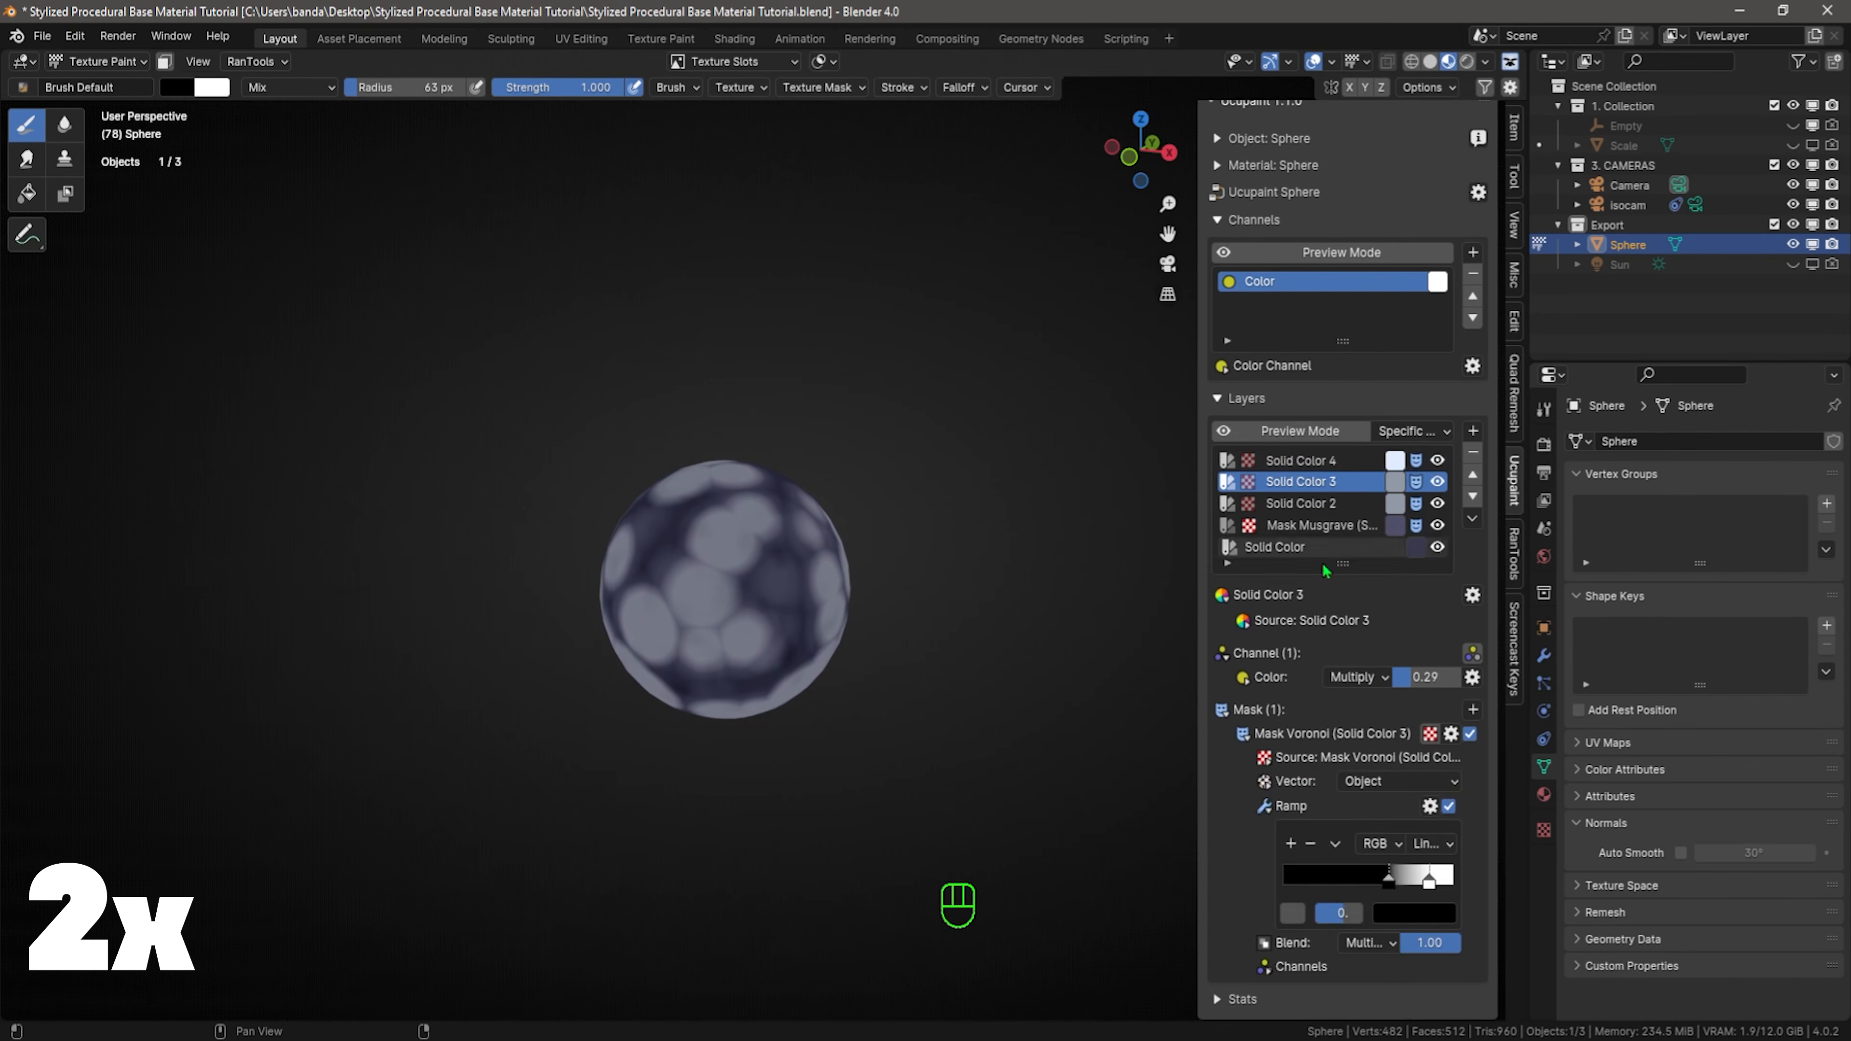
left_click(1267, 761)
left_click(1309, 461)
double_click(1412, 859)
type("2.2")
key("Return")
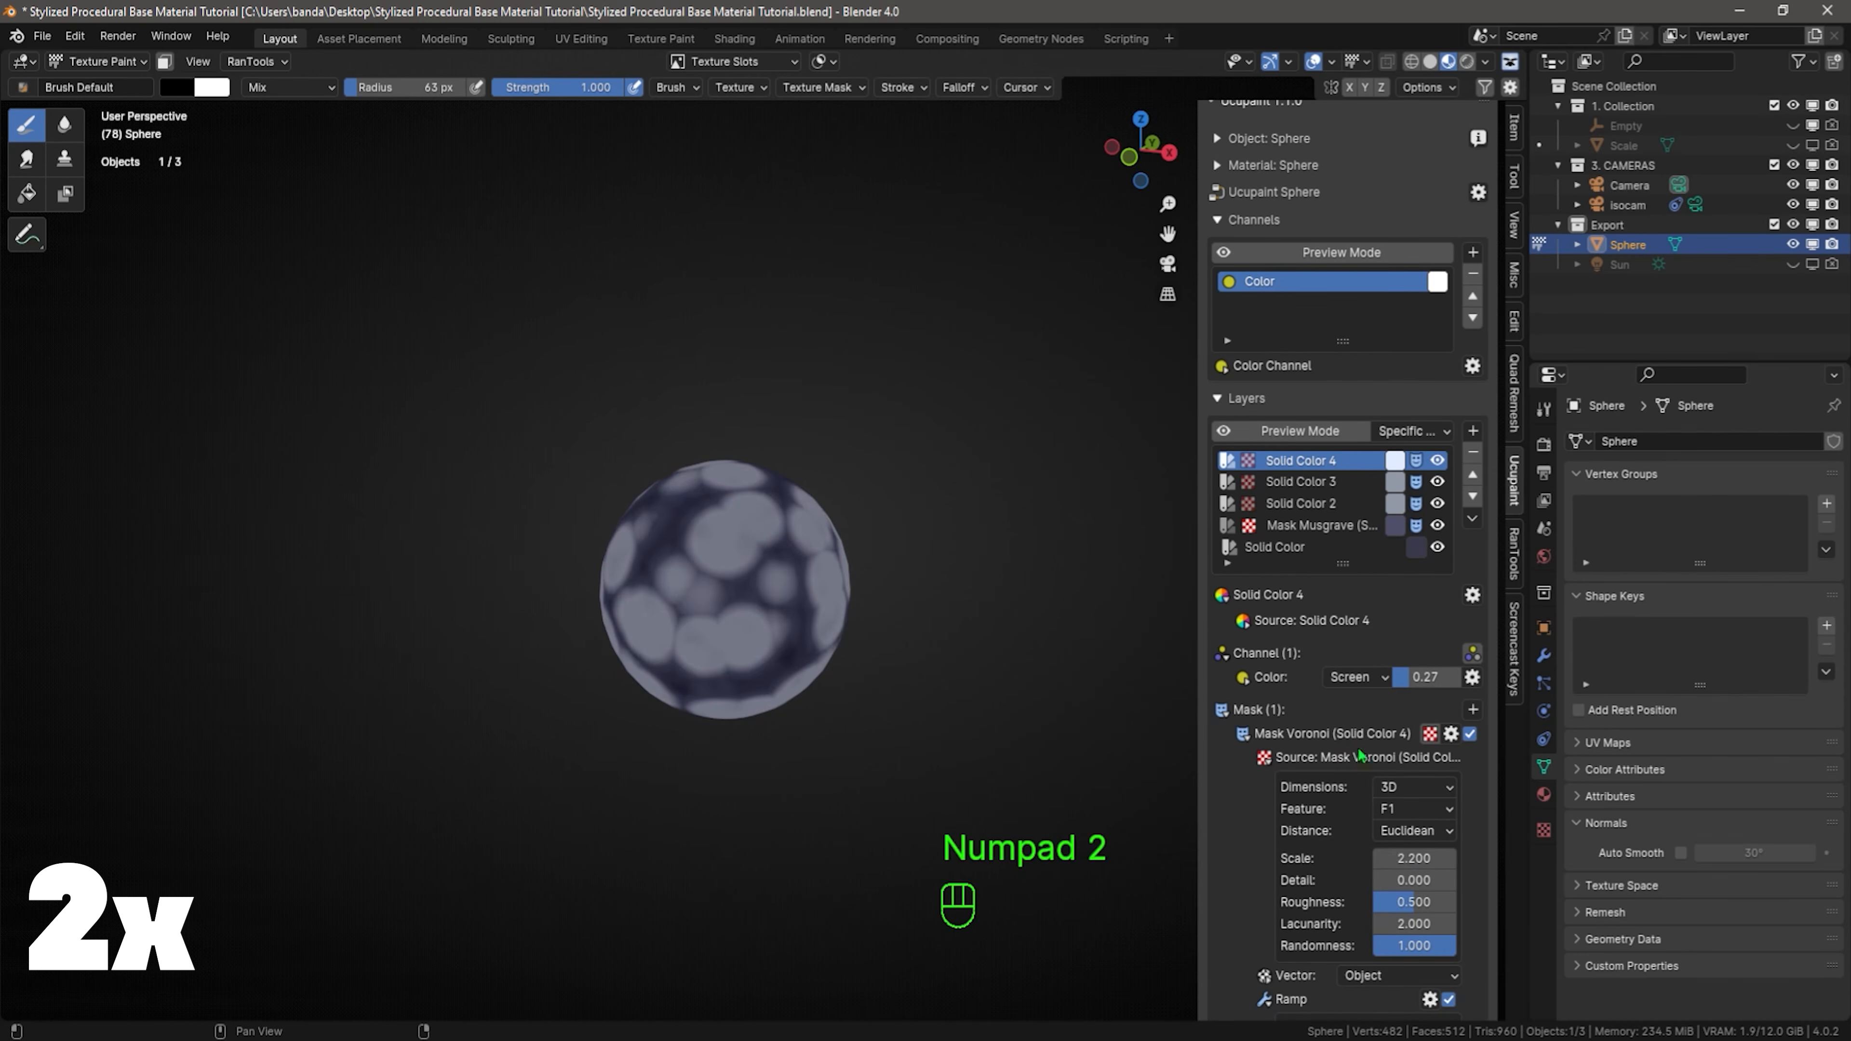
Soften the light Solid Color 4 layer by readjusting its mask ramp stops and setting its opacity to 0.09
scroll(1367, 737, "down", 1)
scroll(1367, 737, "down", 3)
left_click_drag(1424, 518, 1402, 518)
mouse_move(1397, 915)
left_mouse_down()
mouse_move(1381, 919)
mouse_move(1424, 911)
mouse_move(1375, 913)
left_mouse_up()
left_click_drag(1413, 525, 1424, 524, "shift")
left_click_drag(1315, 917, 1392, 916)
middle_click_drag(967, 552, 896, 677)
scroll(908, 694, "down", 5)
scroll(896, 616, "up", 4)
scroll(1312, 335, "up", 5)
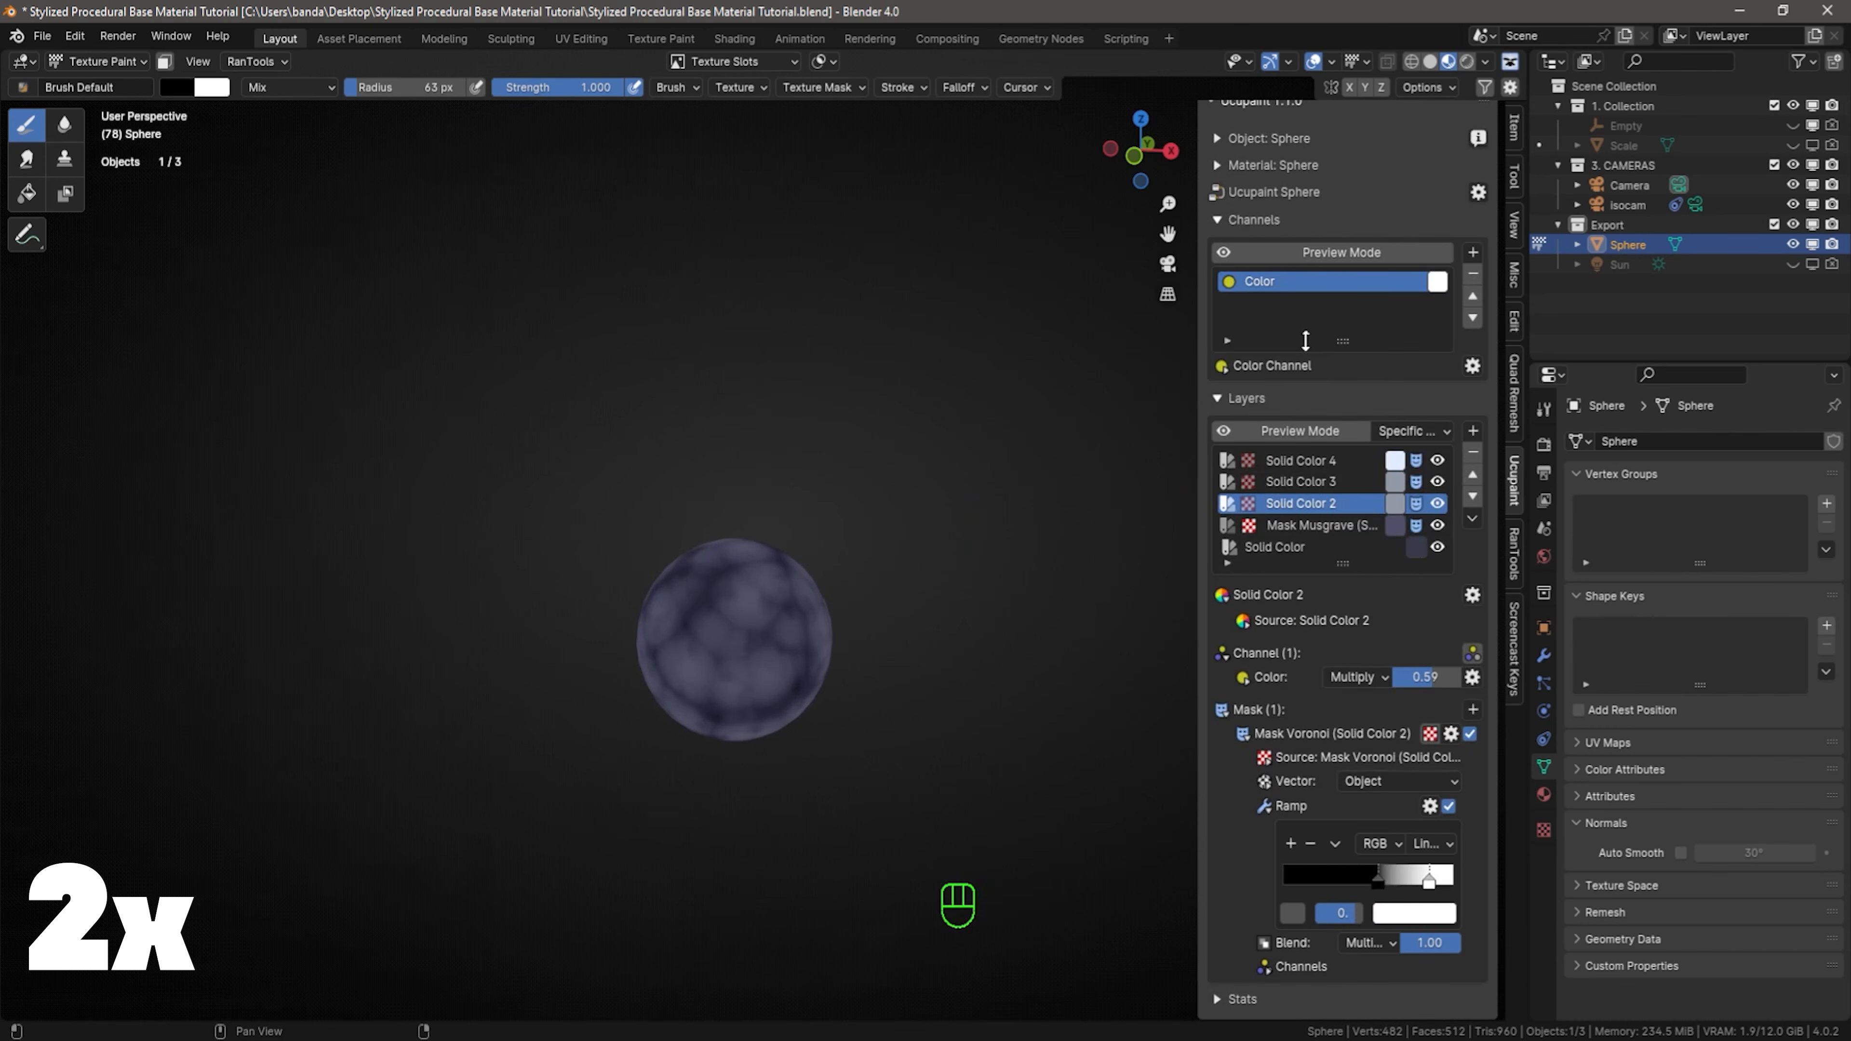
Set the Solid Color 2 layer's Color channel opacity to 0.32
left_click(1300, 503)
left_click_drag(1424, 678, 1425, 677)
mouse_move(969, 627)
middle_mouse_down()
mouse_move(951, 623)
mouse_move(980, 620)
middle_mouse_up()
scroll(979, 620, "up", 1)
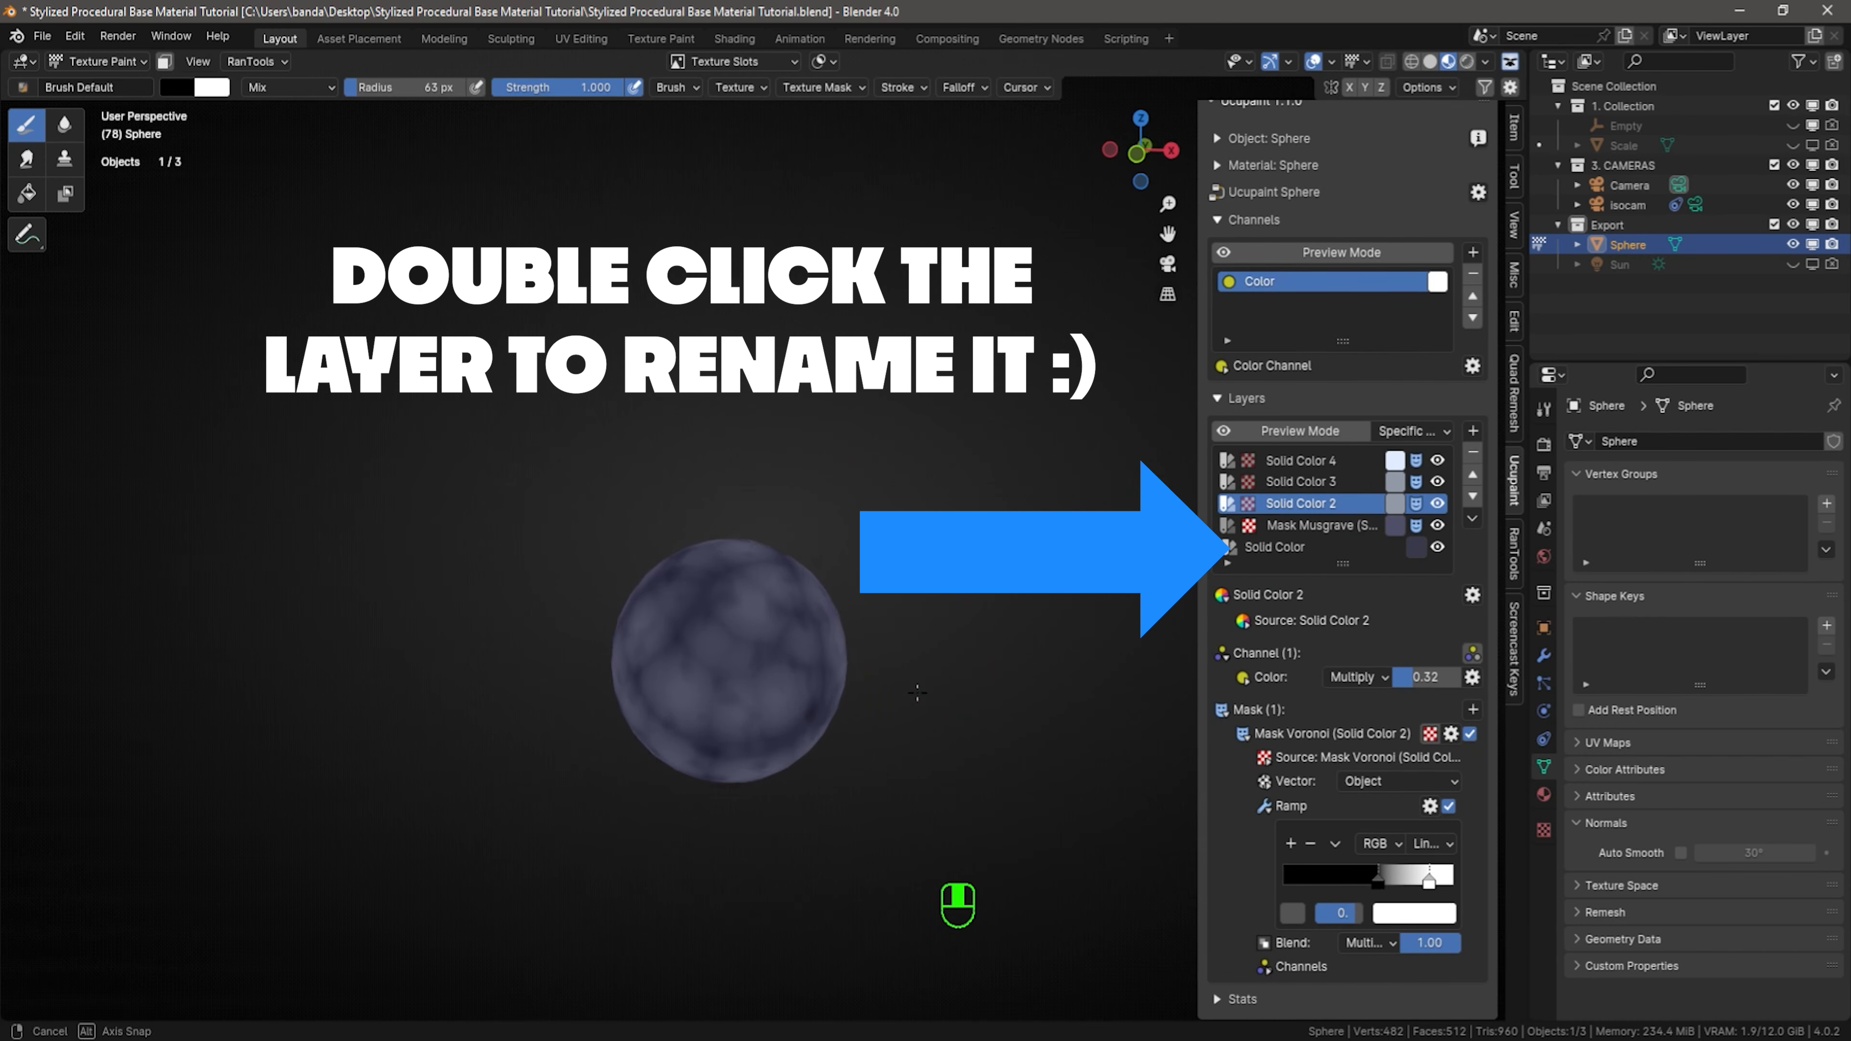
Rename the lowest Solid Color layer to "base color" and the Musgrave-masked layer to "pock marks"
double_click(1297, 548)
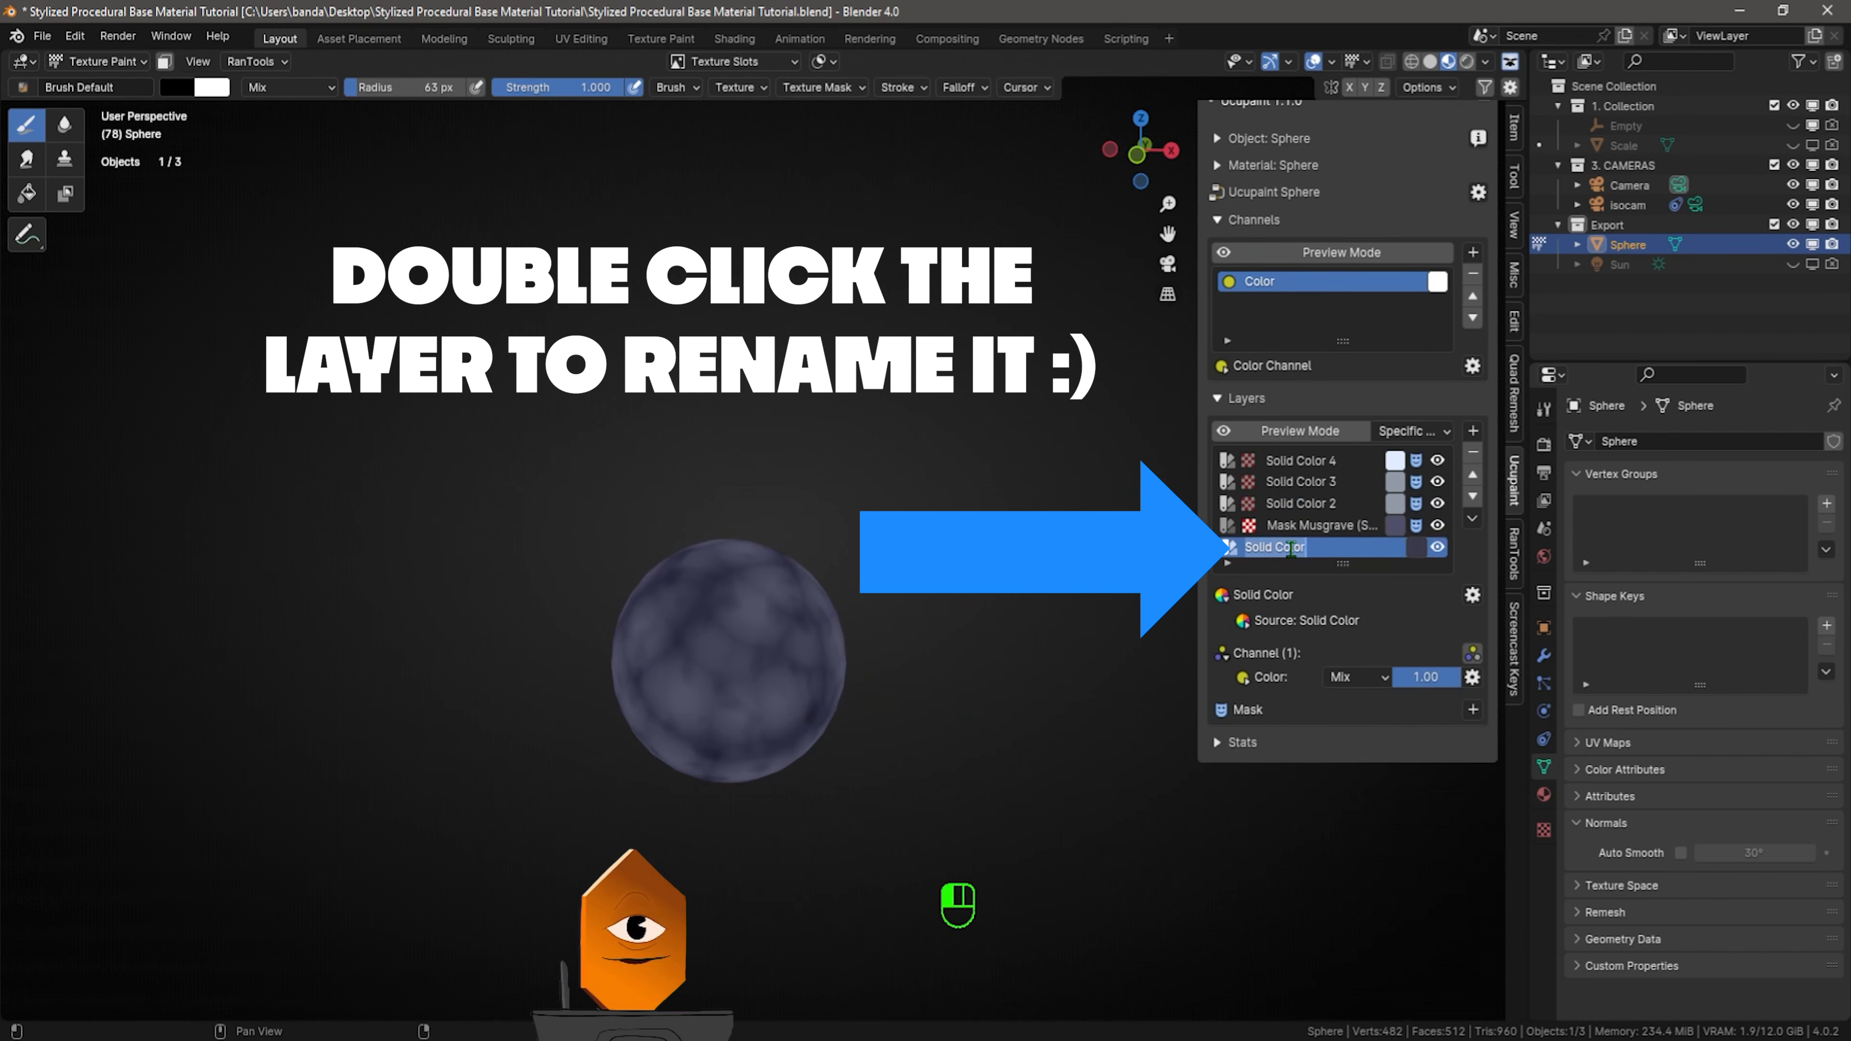
type("base color")
key("Return")
double_click(1321, 527)
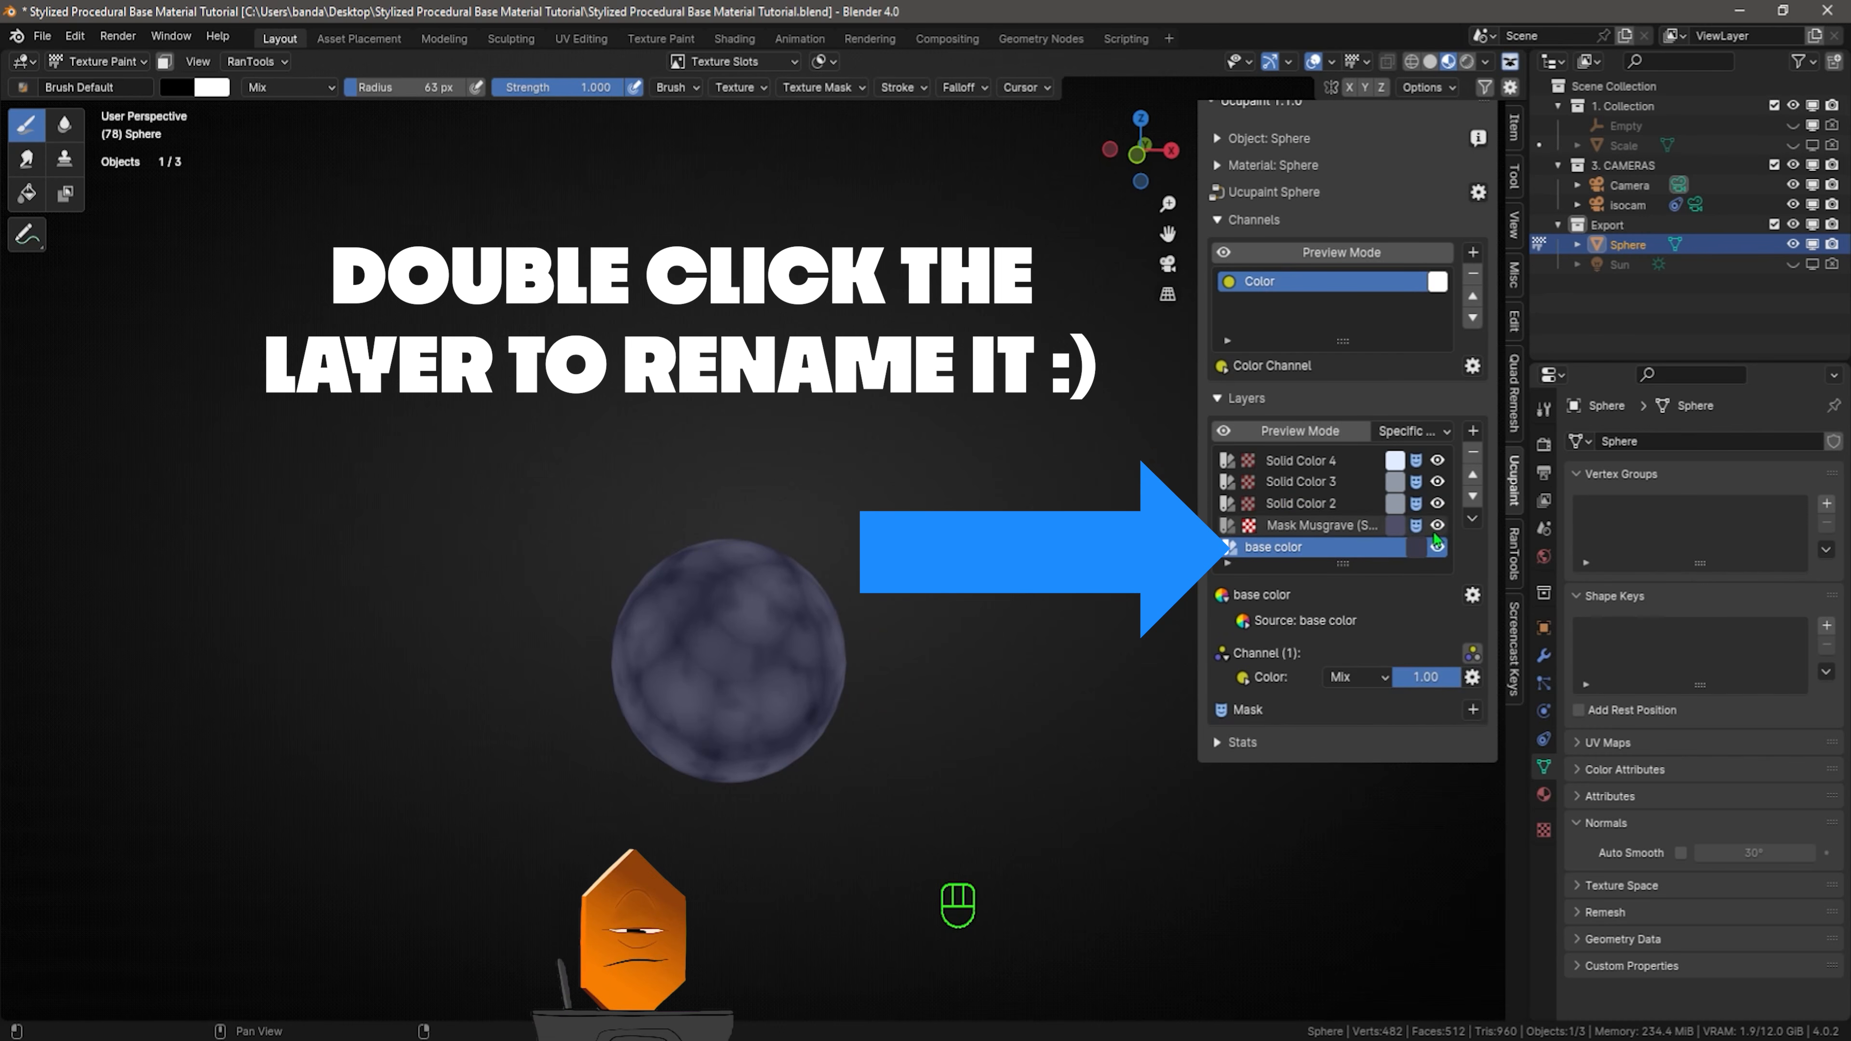
type("pock marks")
key("Return")
Toggle the Solid Color 2 layer to identify its effect, rename it "cracks 1", and rename Solid Color 3 to "cracks 2"
left_click(1322, 505)
left_click(1436, 503)
left_click(1437, 504)
double_click(1309, 504)
type("cracks 1")
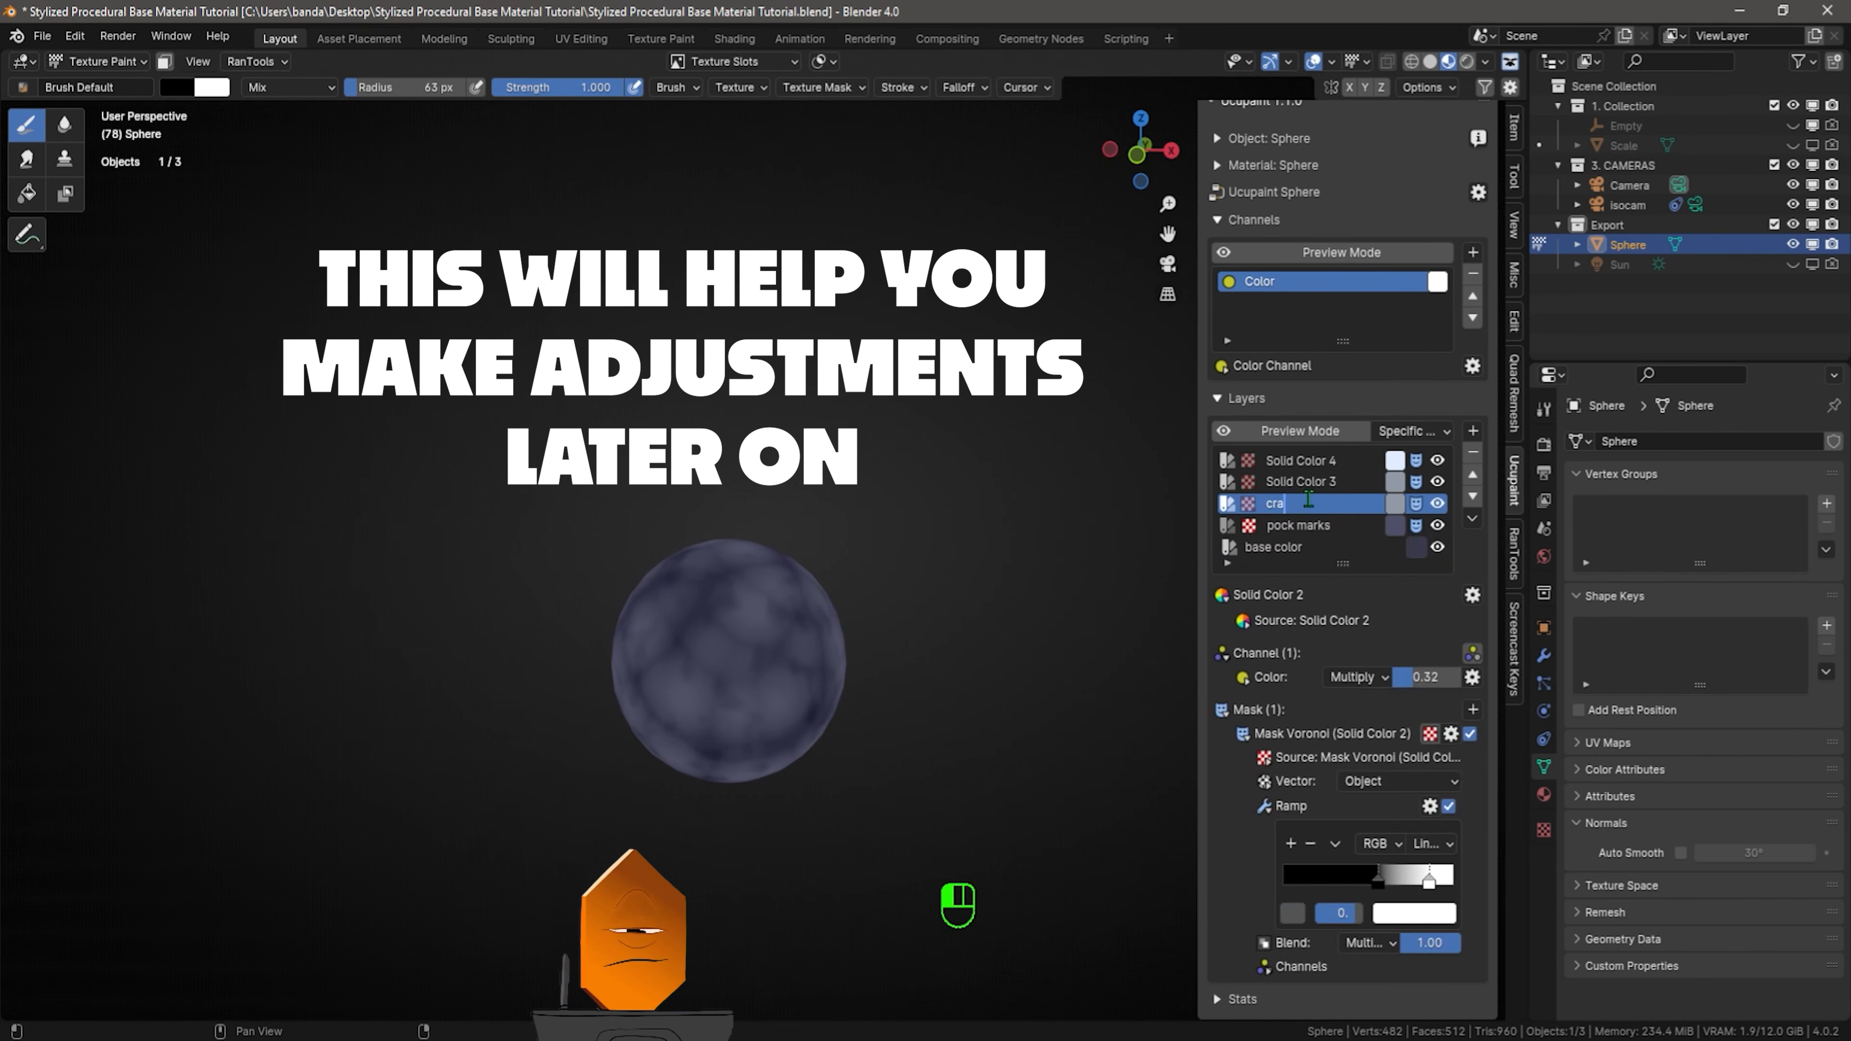
key("Return")
double_click(1328, 483)
type("cracks 2")
key("Return")
Toggle the Solid Color 4 layer to check its effect, rename it "crack fill light", and save the file
left_click(1436, 459)
left_click(1436, 460)
double_click(1318, 459)
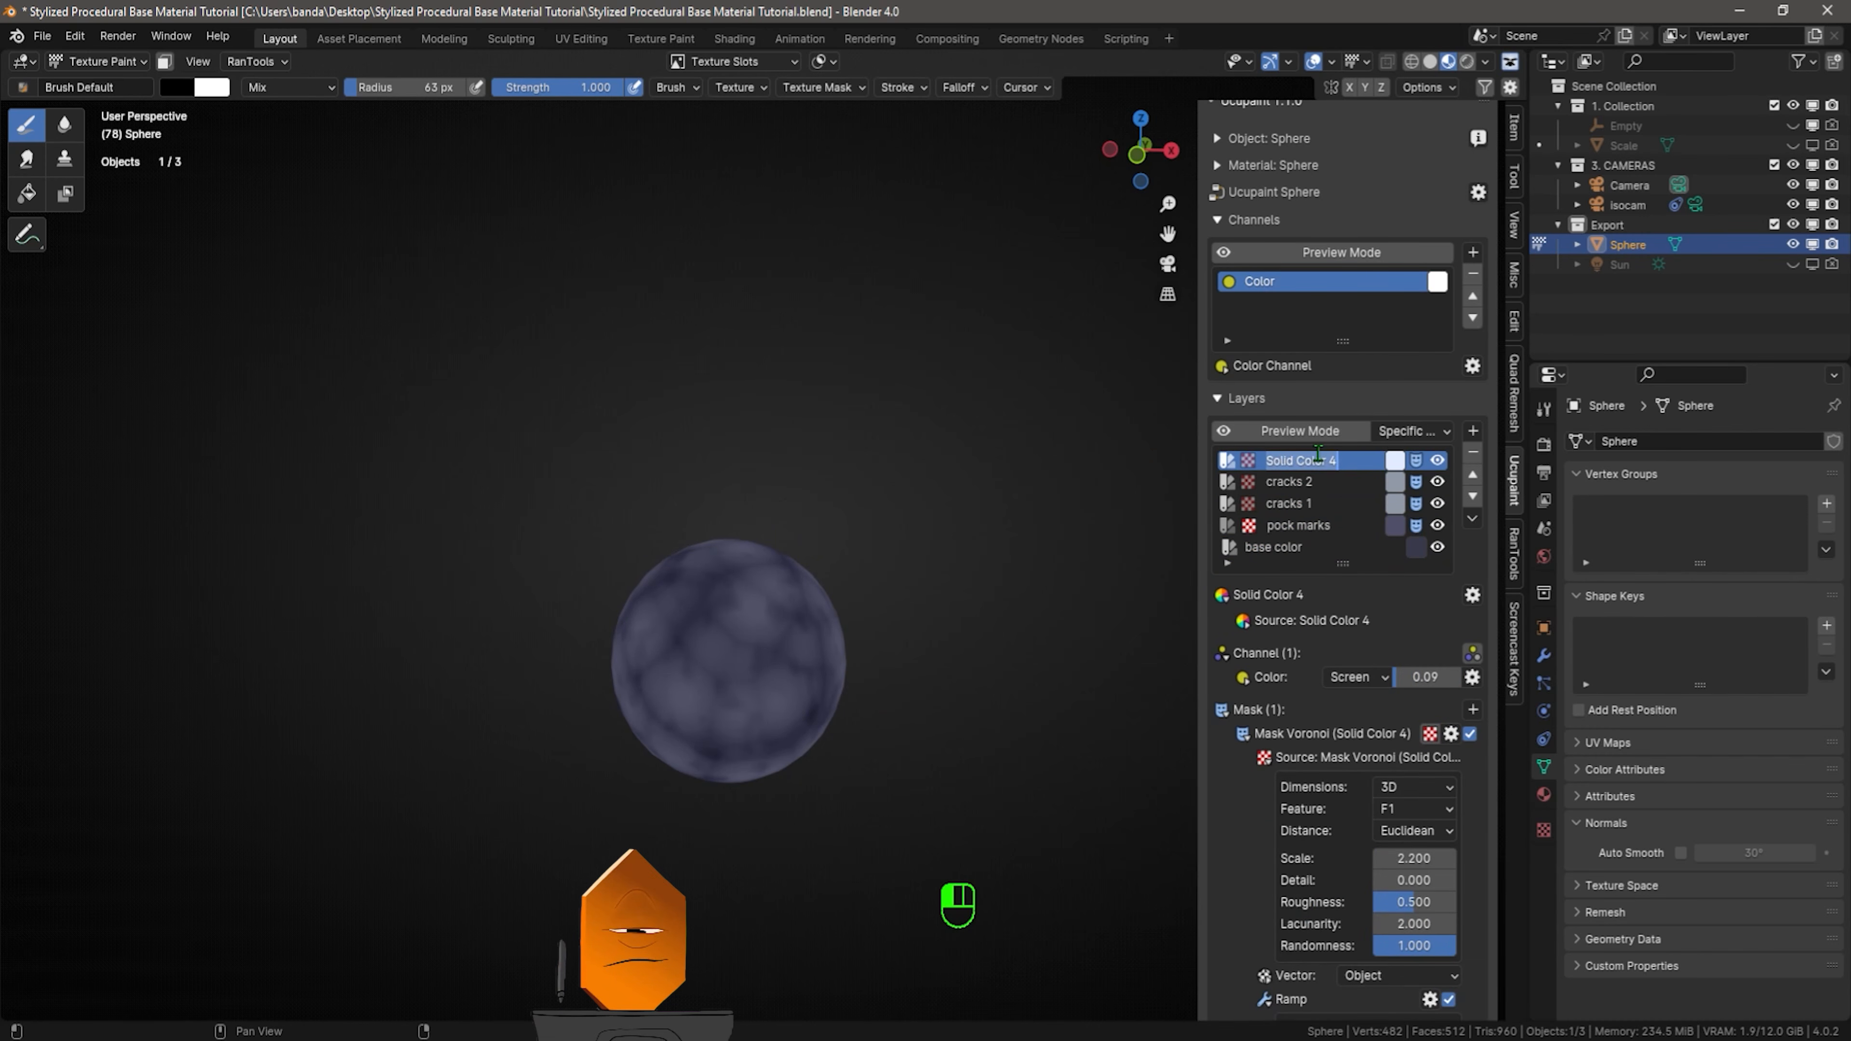
type("crack fill light")
key("Return")
key("ctrl+s")
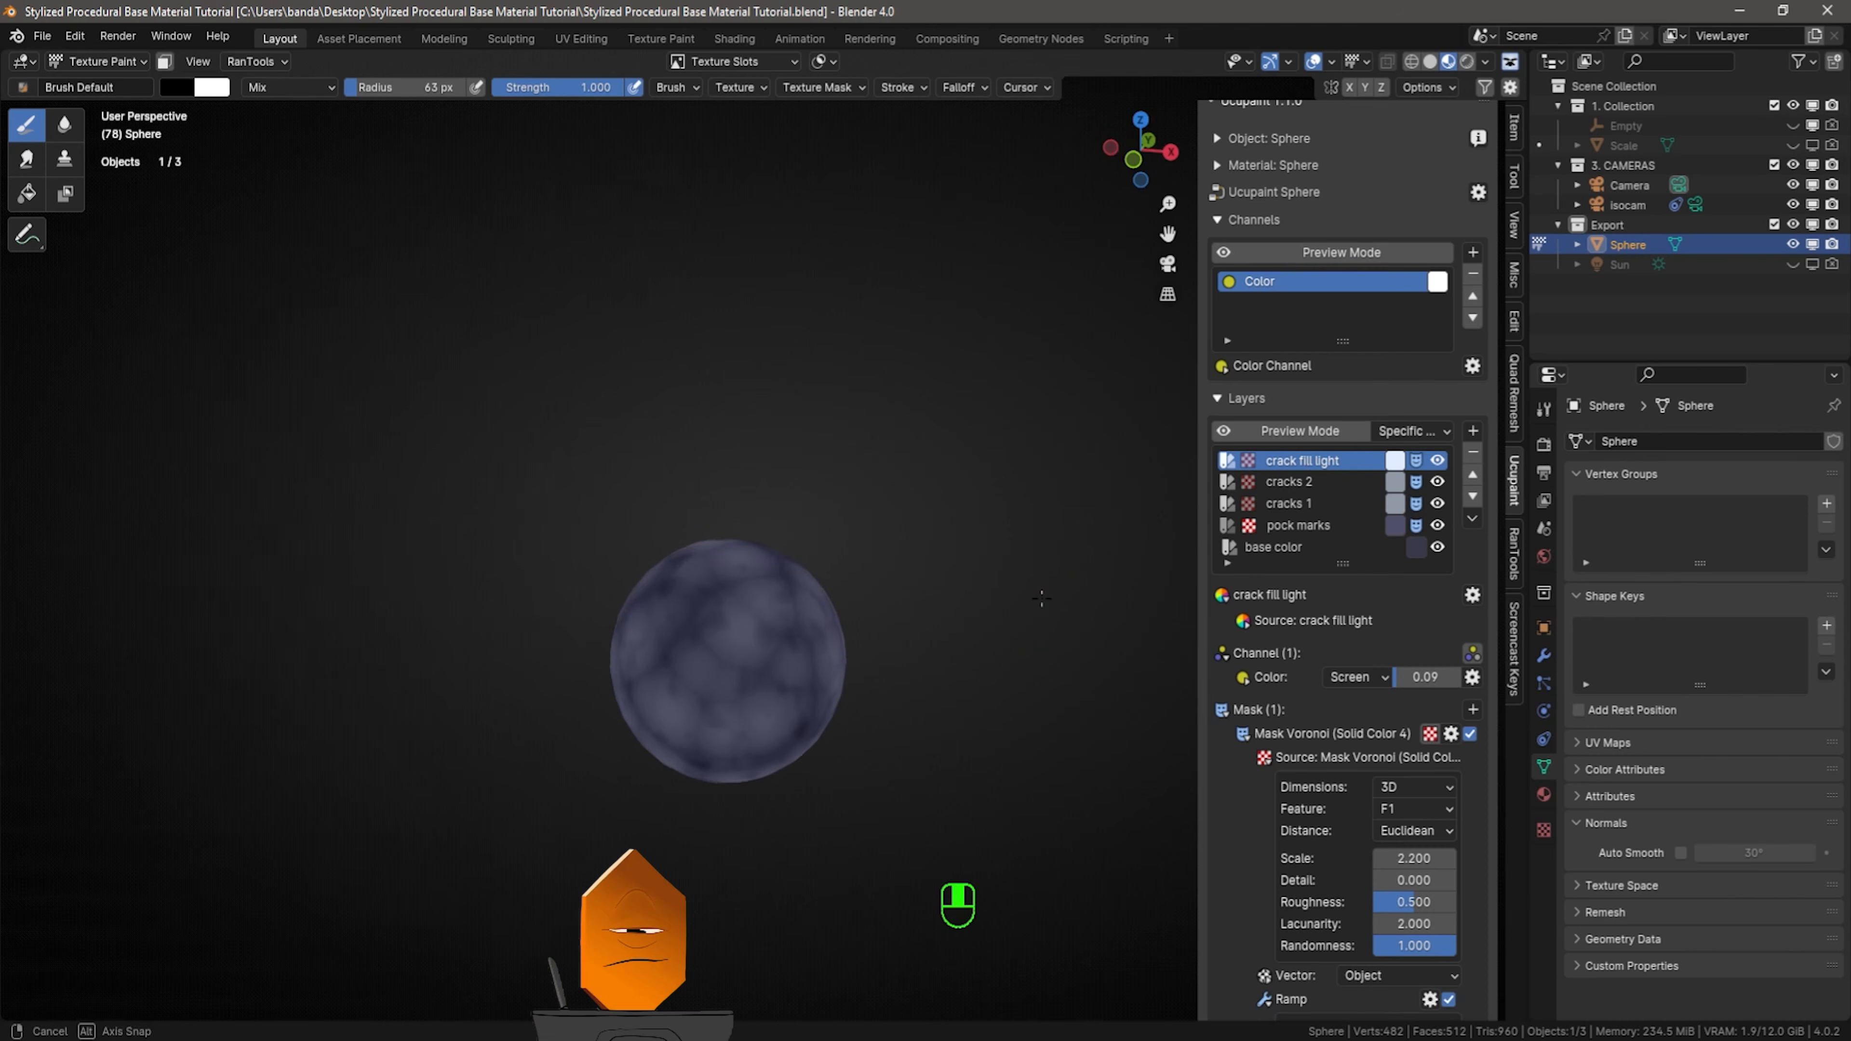
Add a solid color layer named "color variation" with Mix blending above the crack fill light layer
left_click(1473, 435)
left_click(1168, 647)
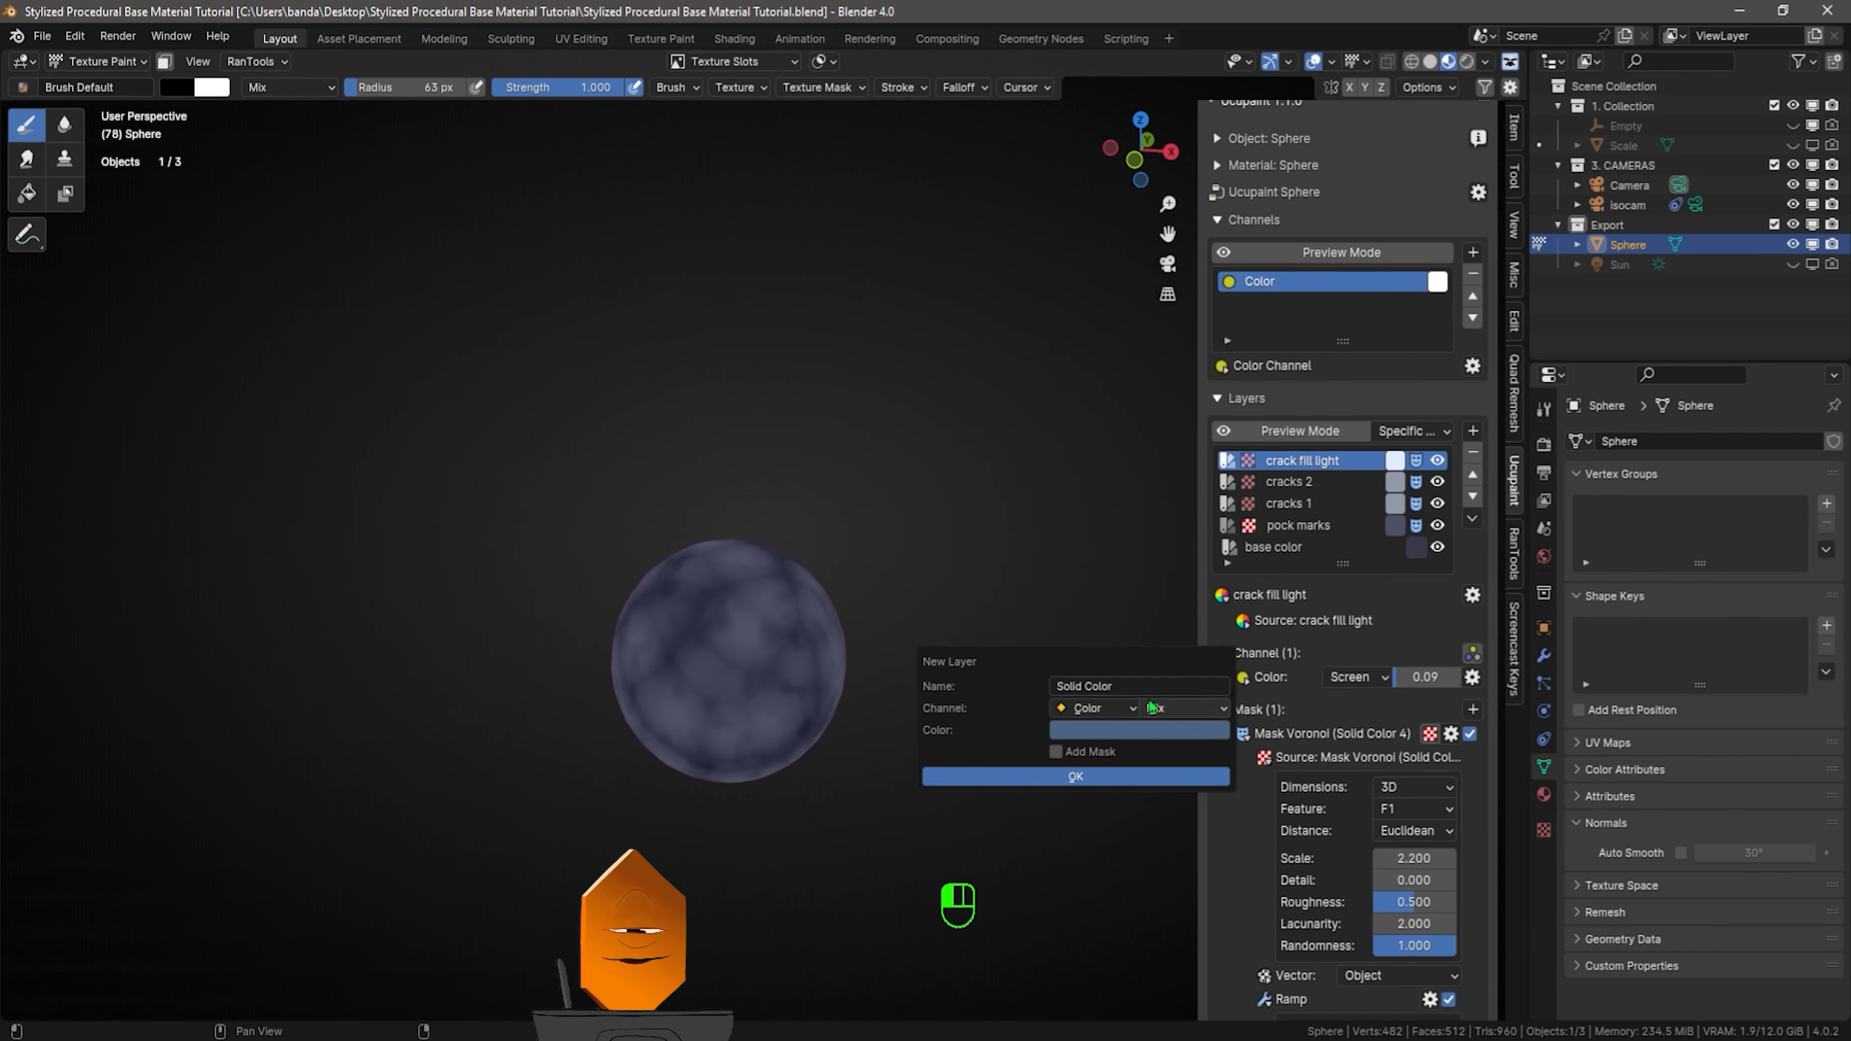
left_click(1124, 682)
type("color variation")
left_click(1140, 777)
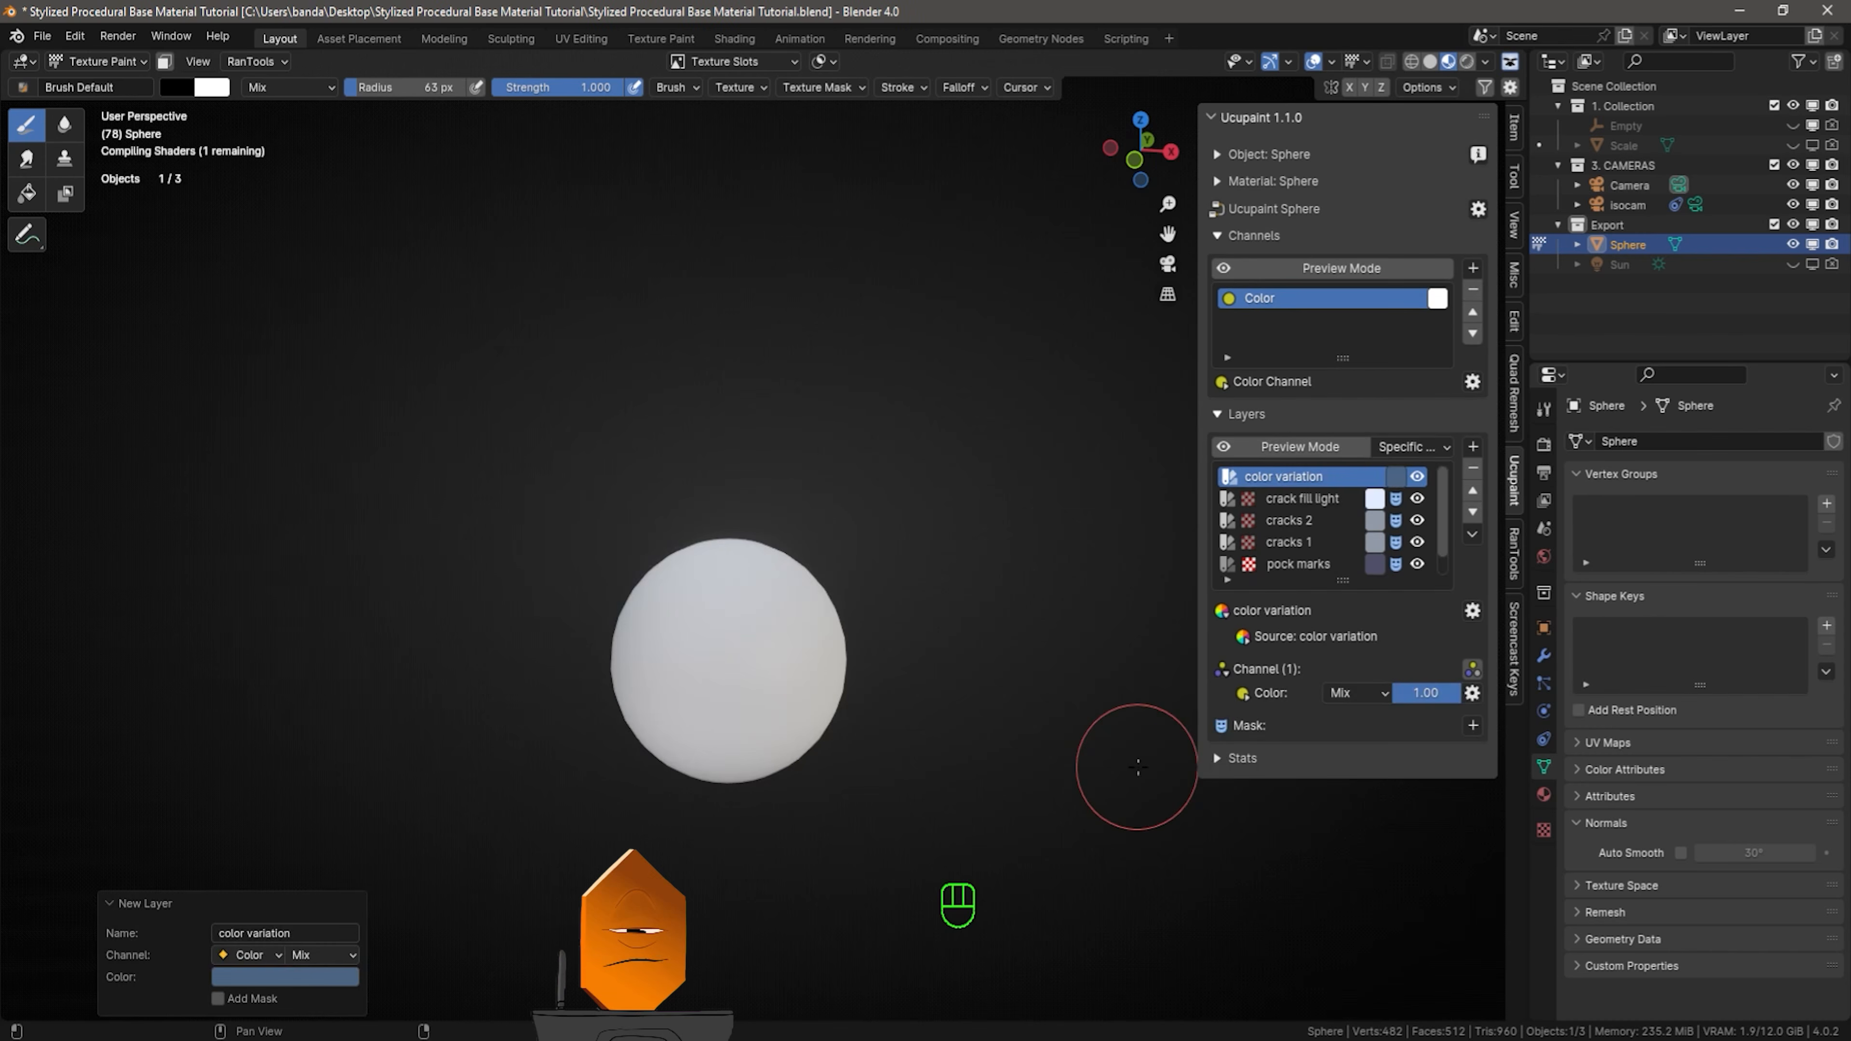
Recolor the color variation layer dark blue and add a Voronoi mask with Object vector mapping to it
left_click(1396, 478)
left_click_drag(1520, 194, 1535, 177)
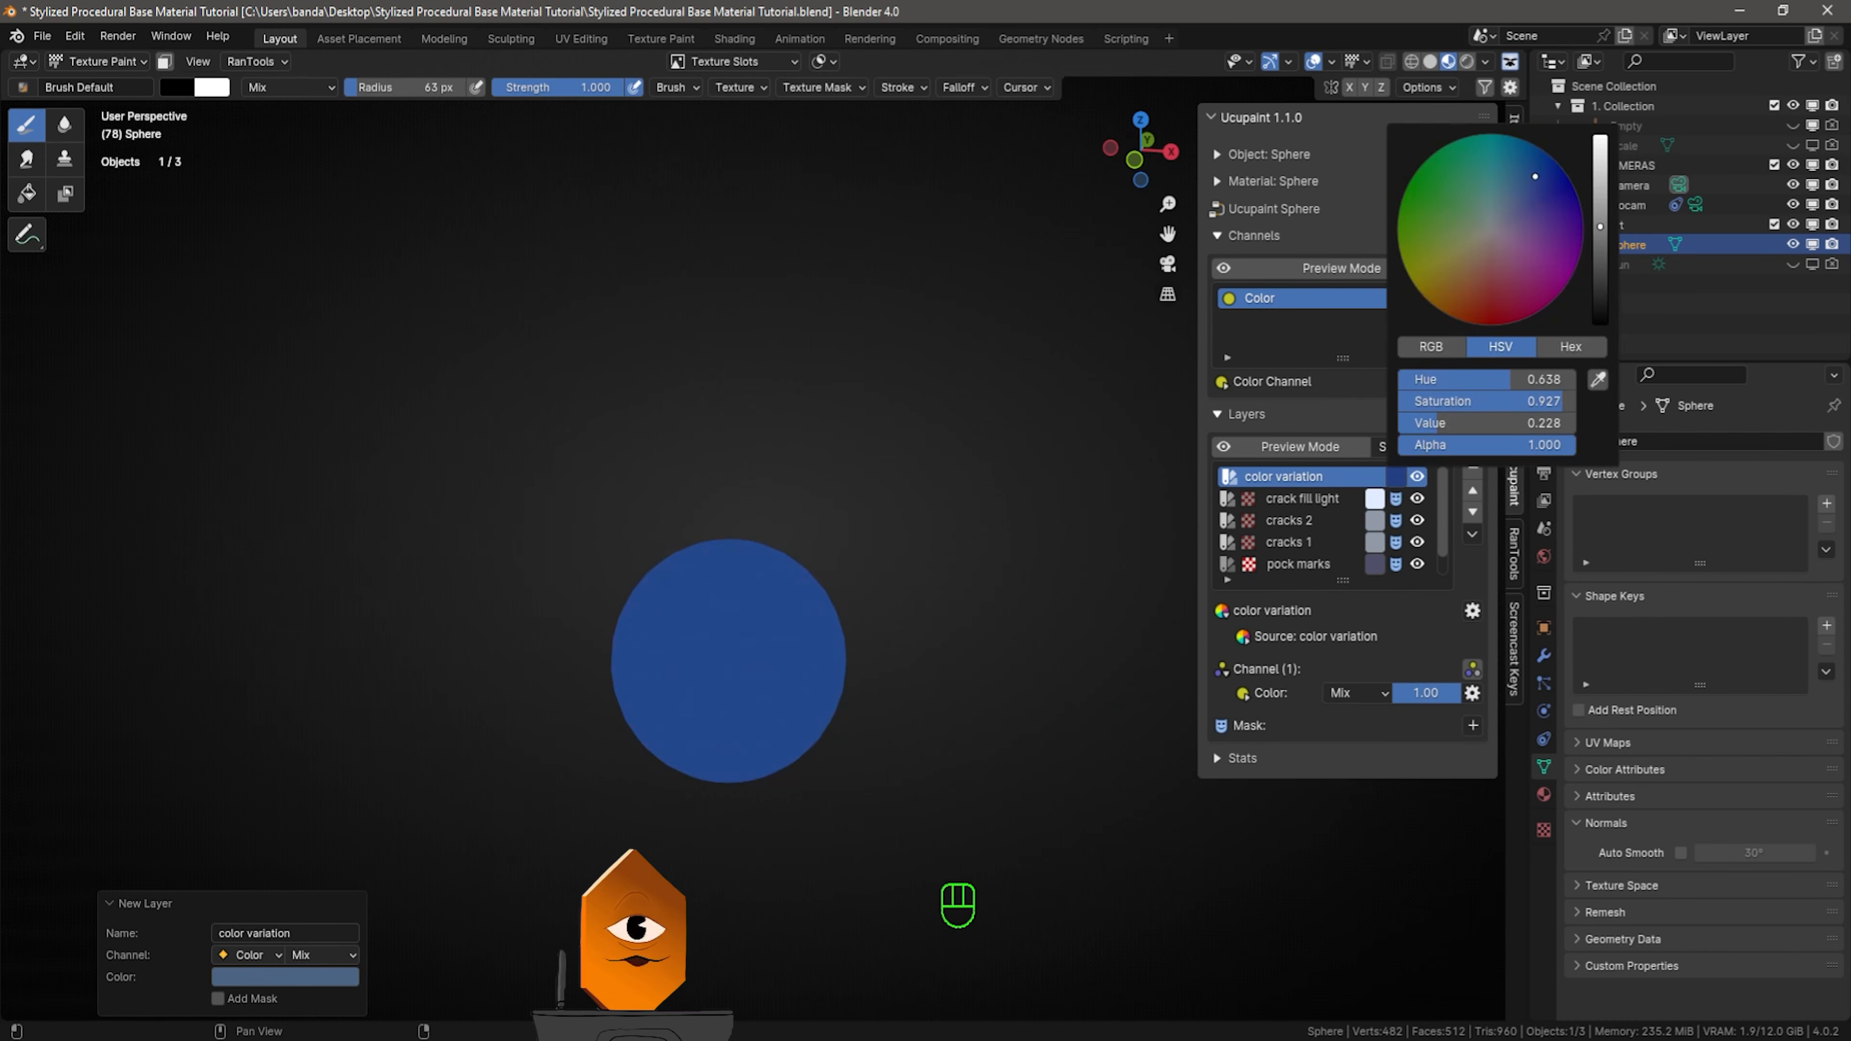
left_click(1473, 725)
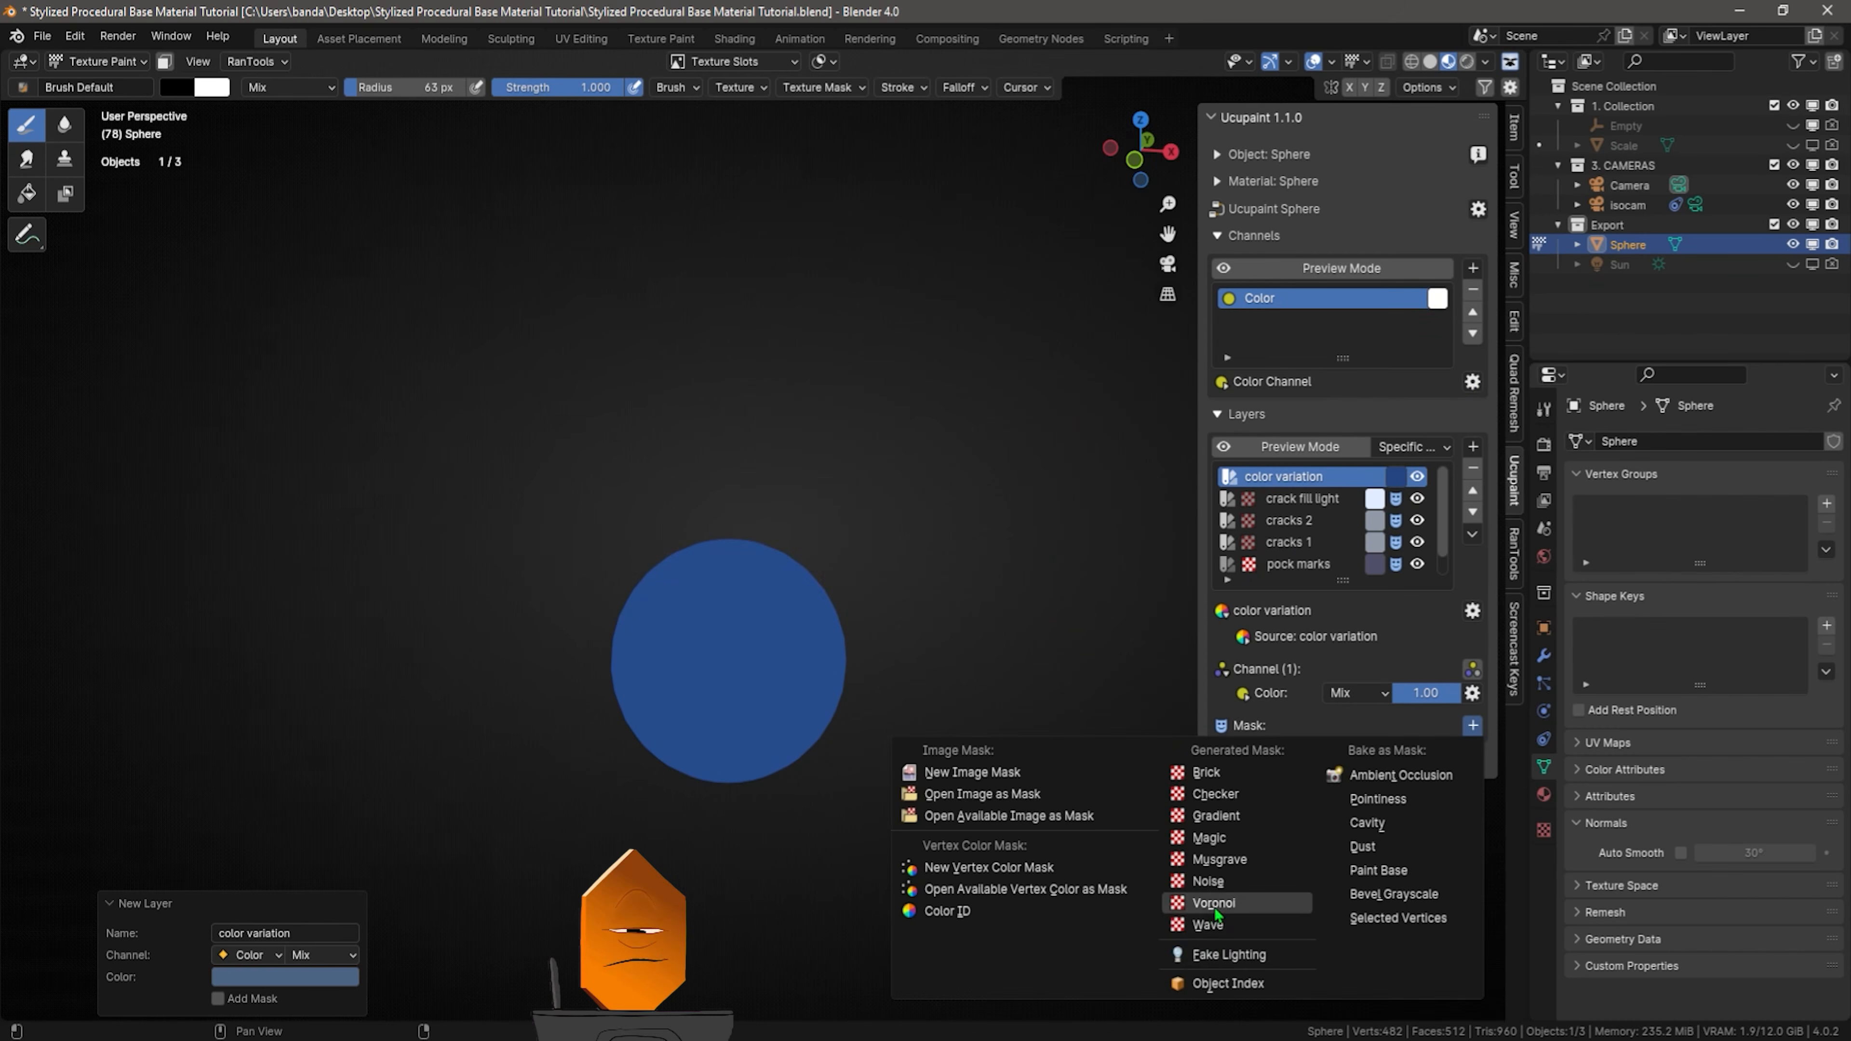
left_click(1238, 903)
left_click(1242, 986)
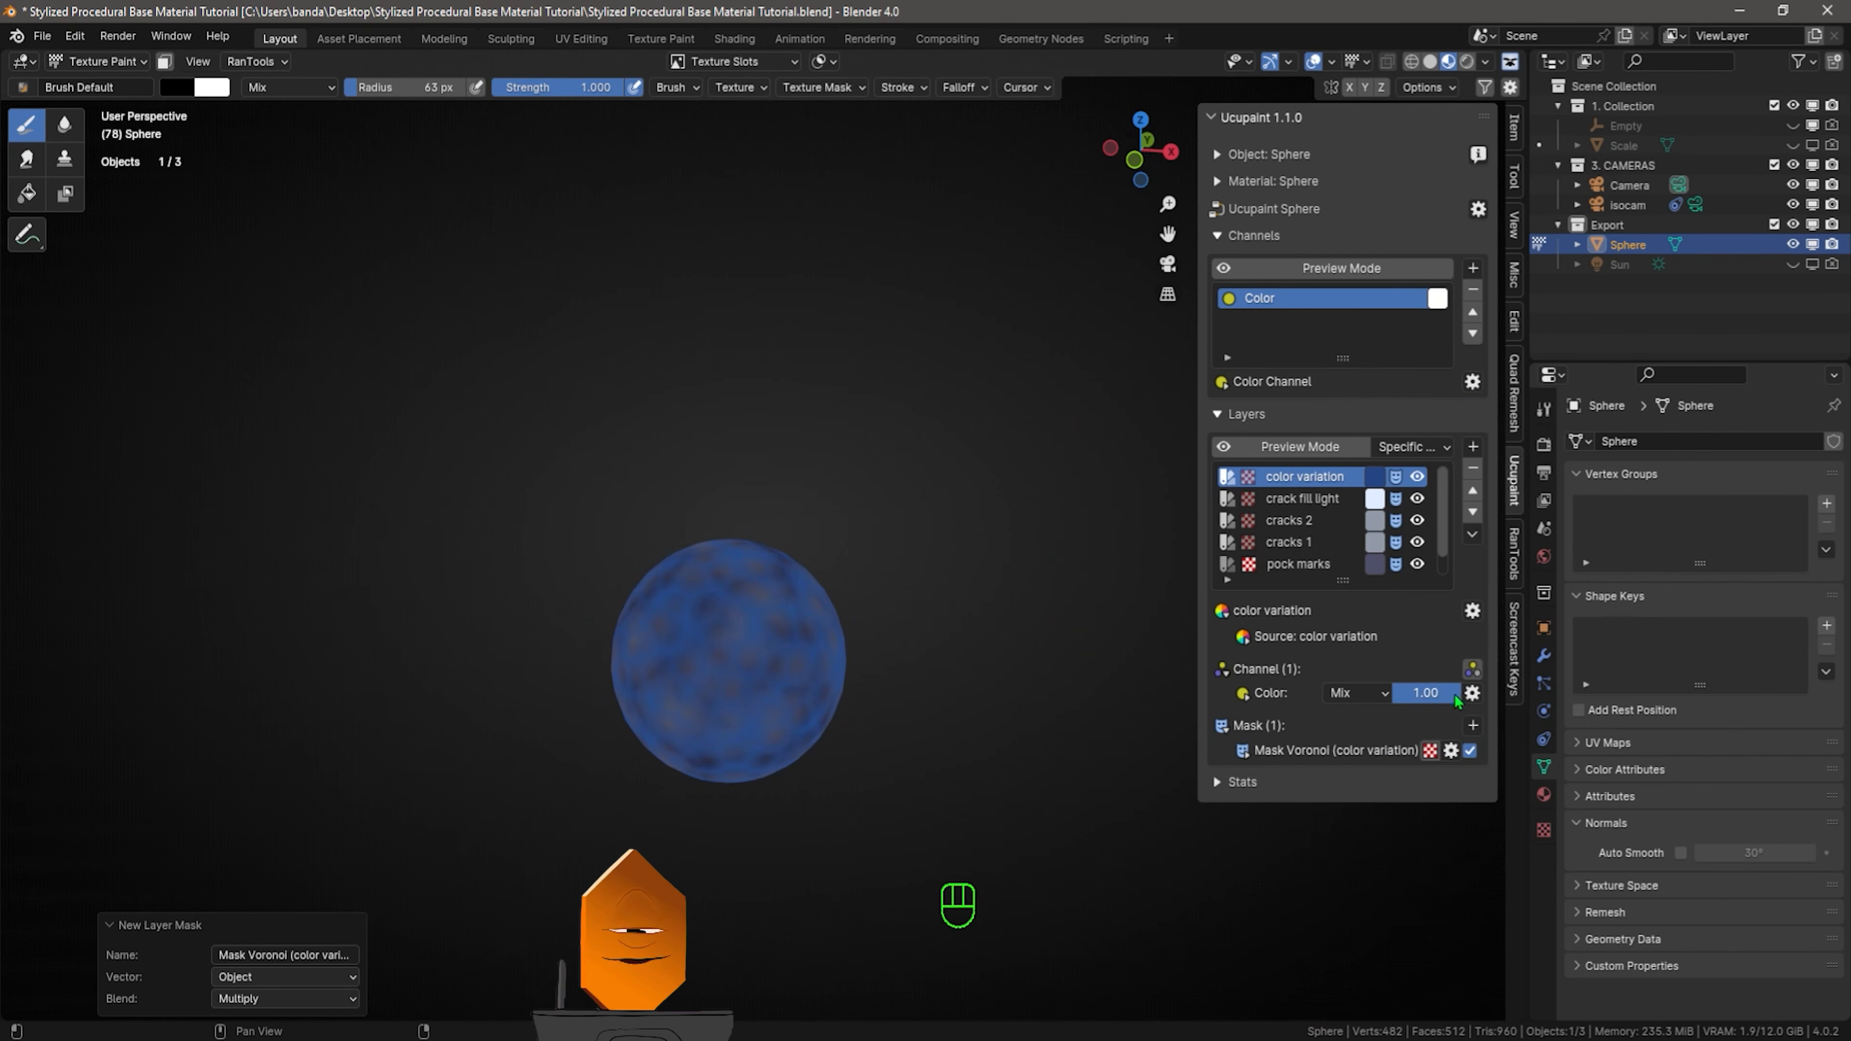
Set the color variation layer to Multiply at 0.30 opacity and its Voronoi mask scale to 0.720
mouse_move(1454, 694)
left_mouse_down()
mouse_move(1401, 694)
mouse_move(1446, 693)
left_mouse_up()
left_click(1245, 755)
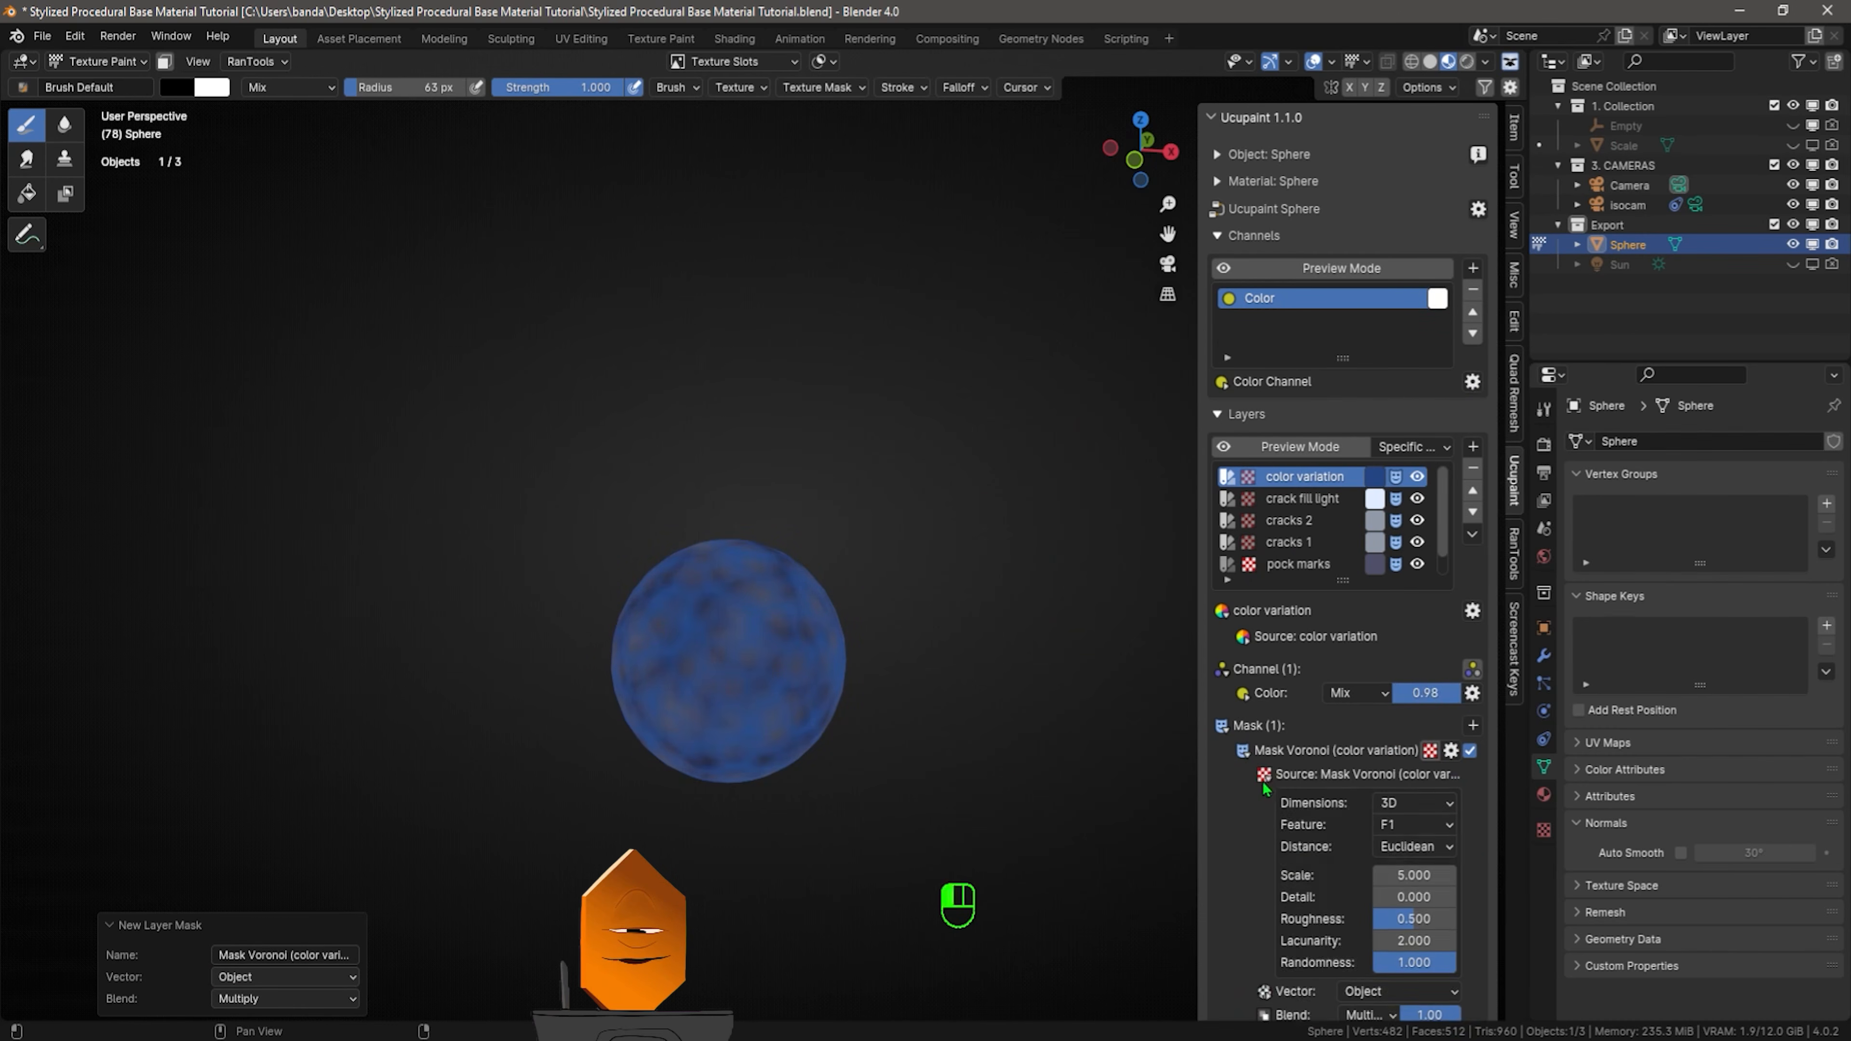
scroll(1247, 761, "down", 1)
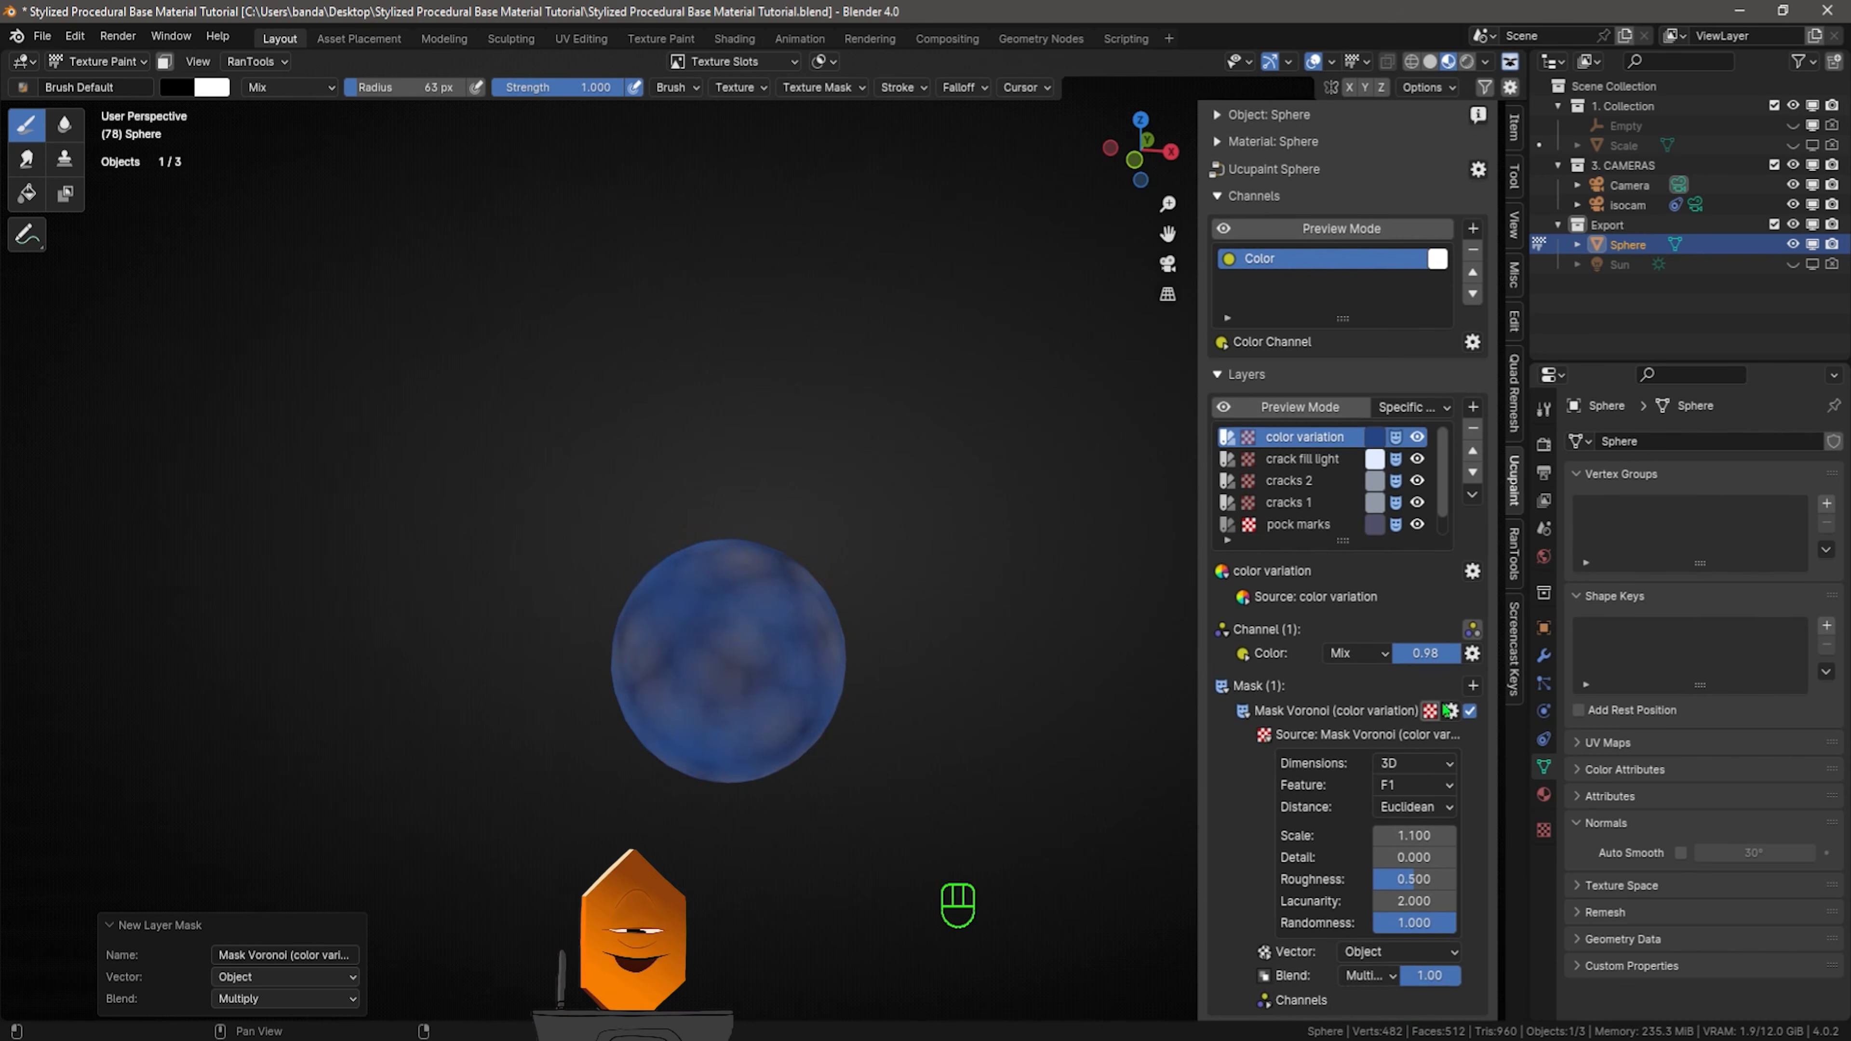
left_click_drag(1428, 653, 1383, 653)
left_click(1364, 654)
left_click(1370, 342)
left_click_drag(1415, 836, 1385, 836, "shift")
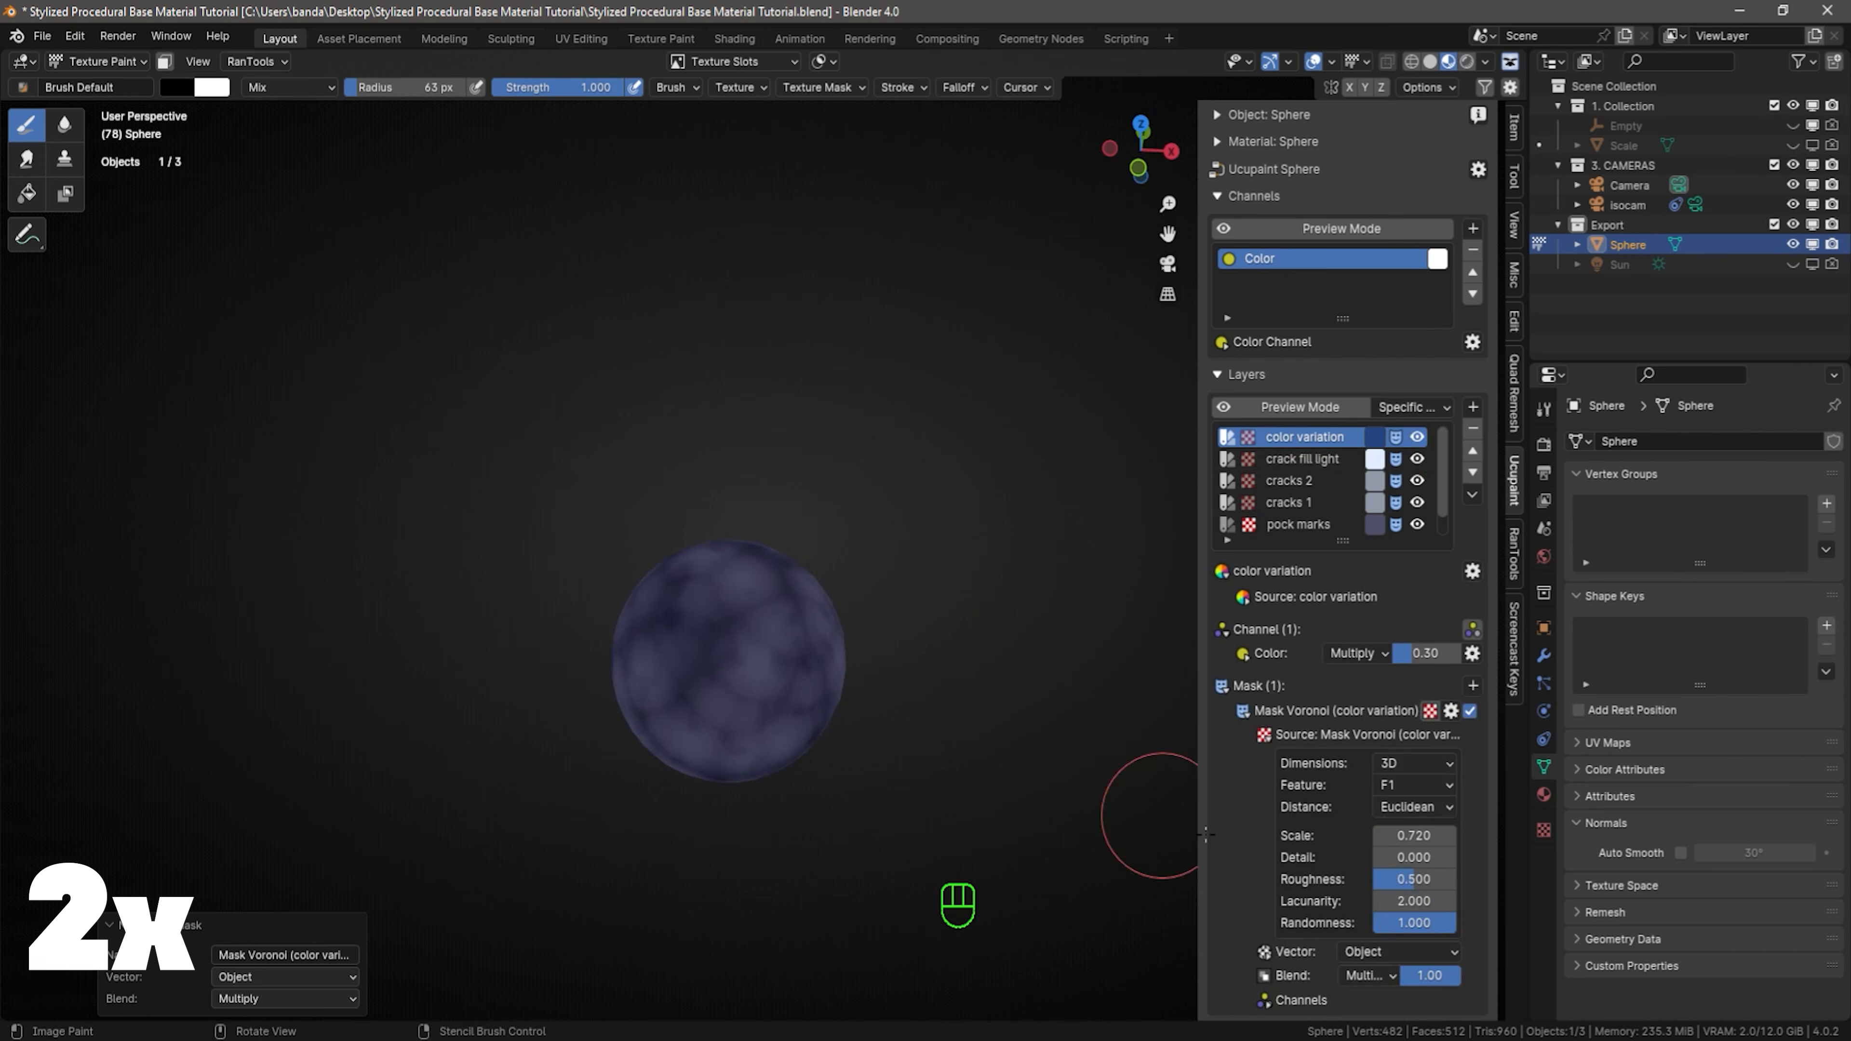
Add a ramp to the color variation layer's Voronoi mask and narrow its black-to-white transition
left_click(1449, 720)
left_click(1454, 714)
left_click(1680, 783)
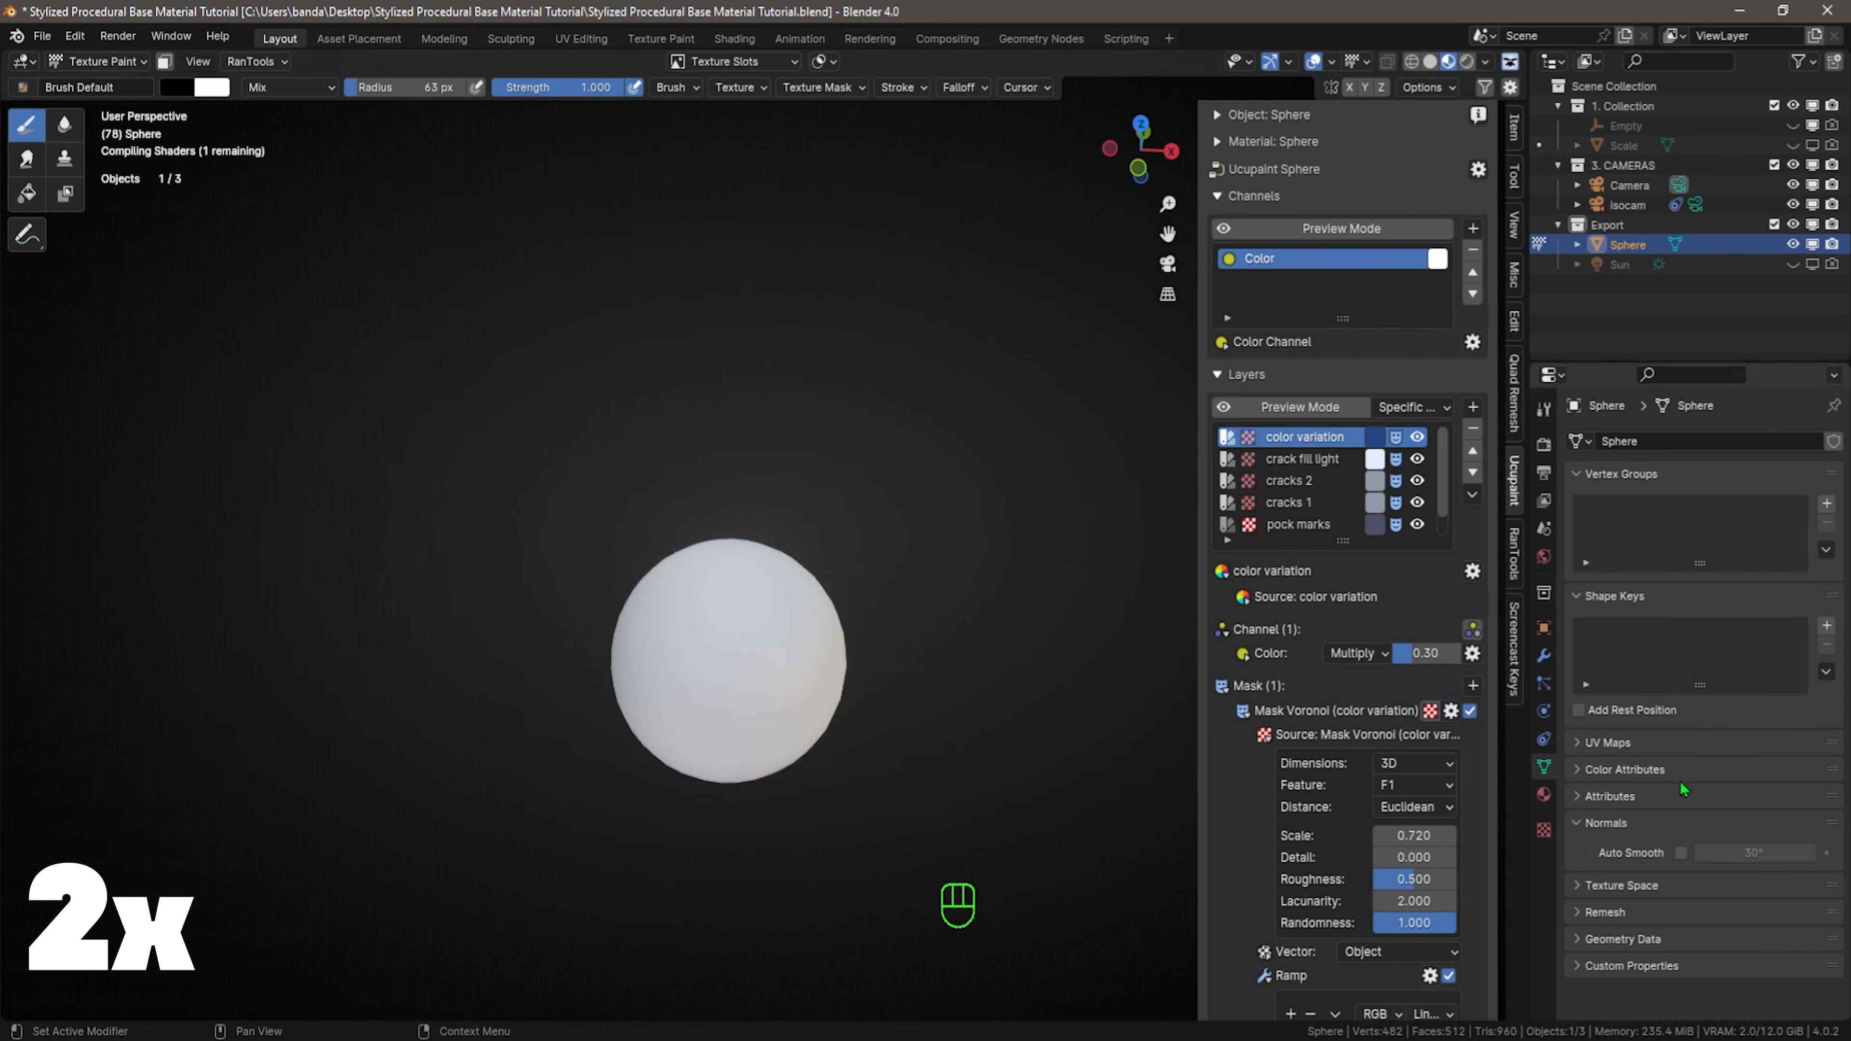
scroll(1340, 823, "down", 5)
left_click_drag(1284, 880, 1392, 888)
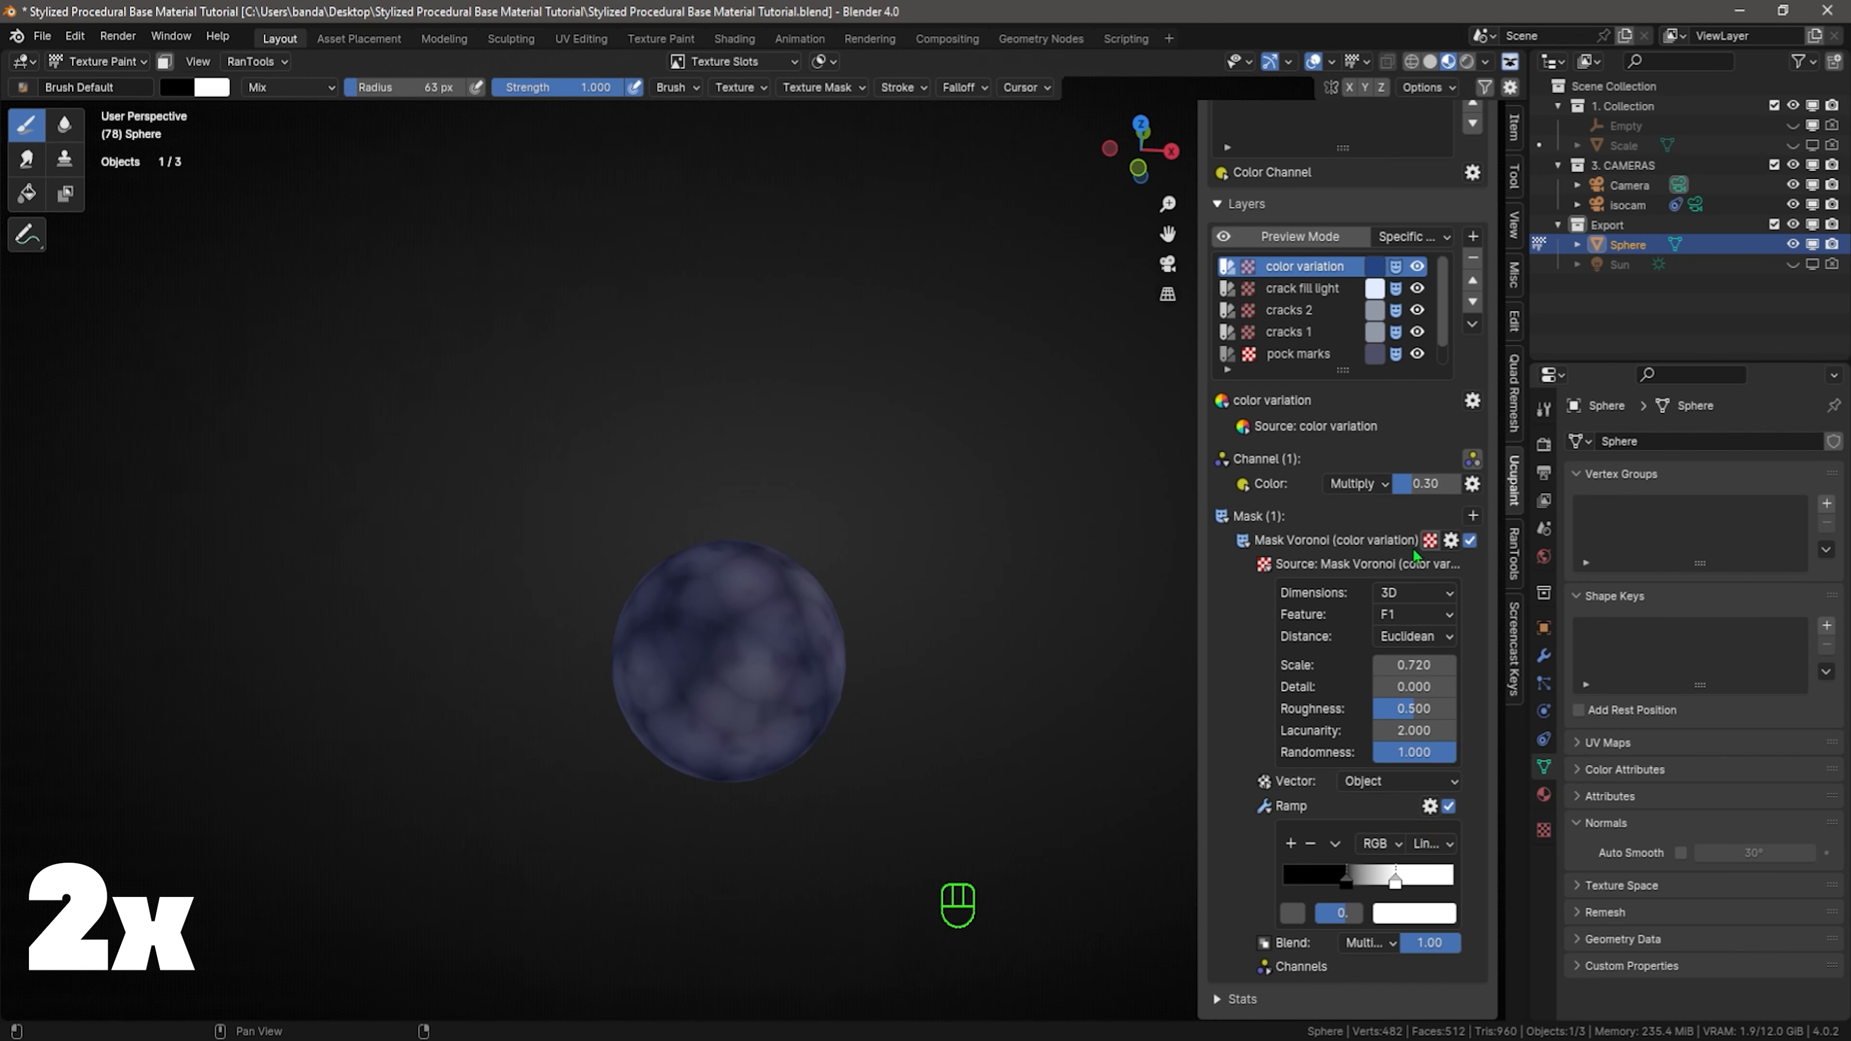
Preview the Voronoi mask while shifting its ramp stops toward the white end and setting its scale to 0.920, then exit preview
left_click(1429, 540)
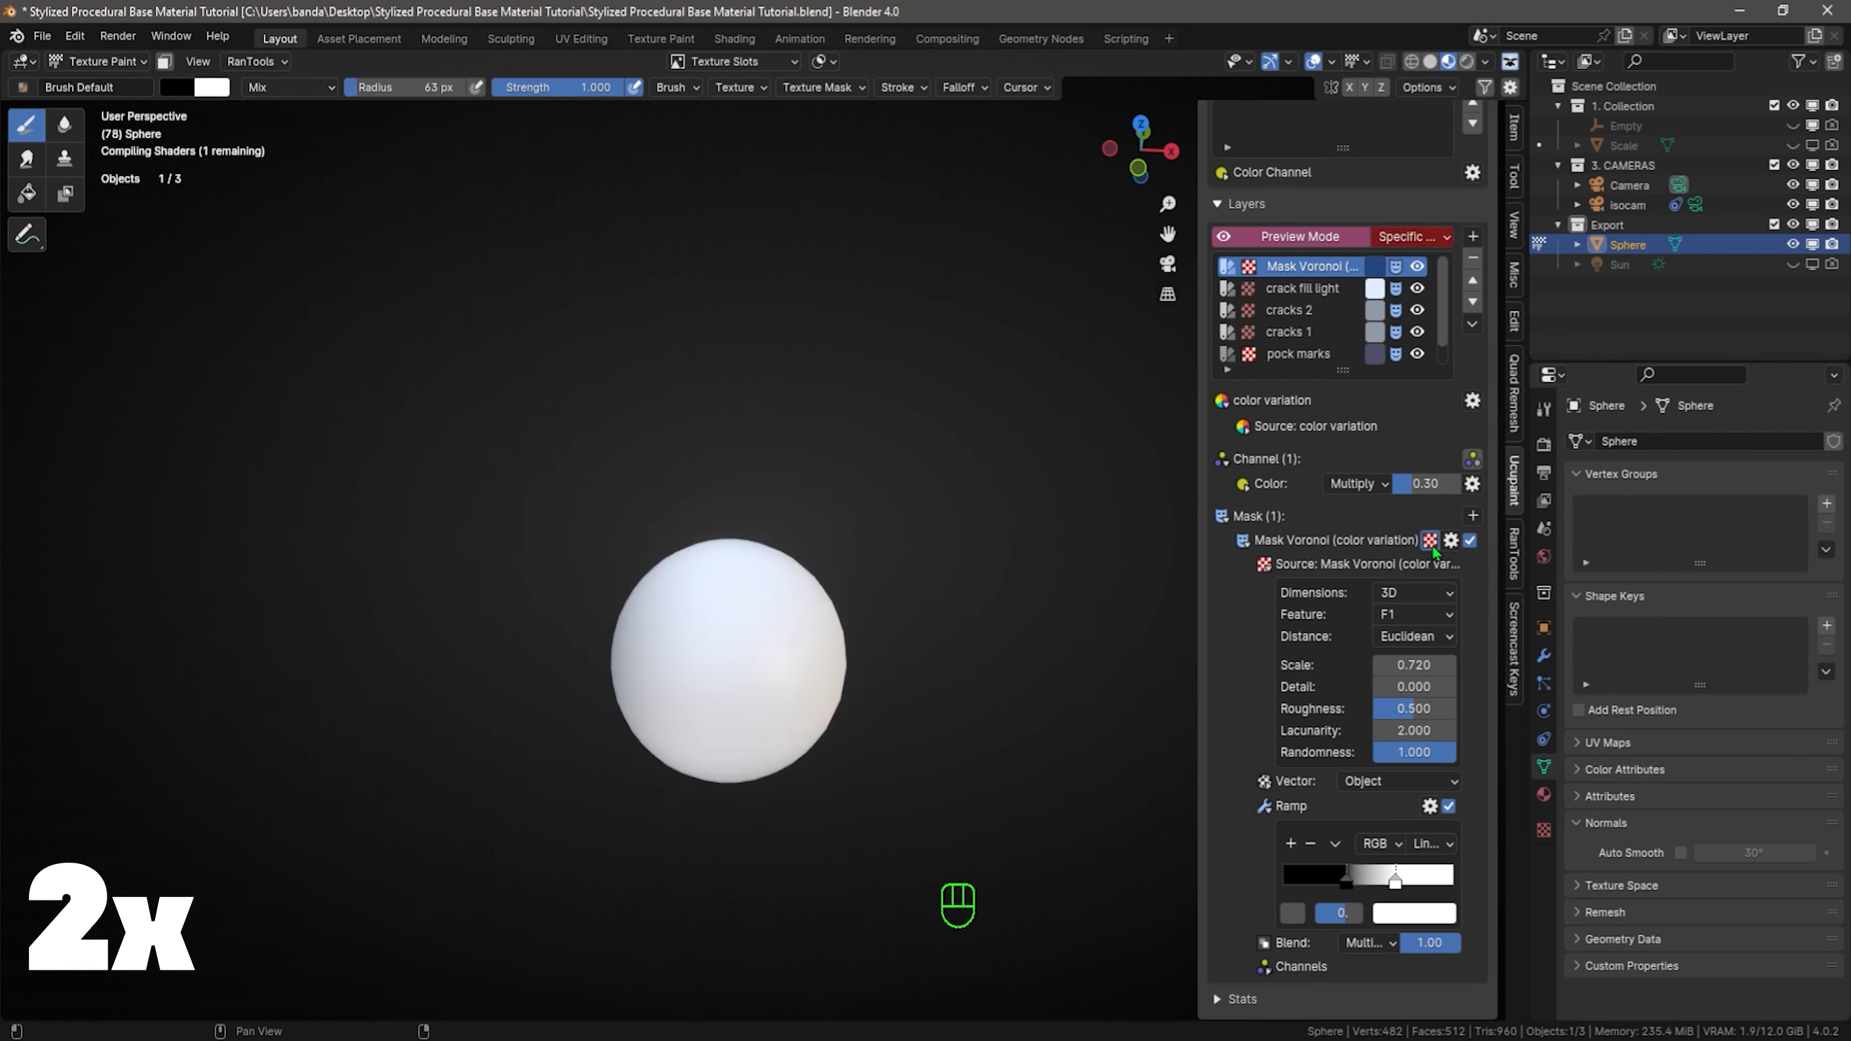
mouse_move(1395, 883)
left_mouse_down()
mouse_move(1365, 883)
mouse_move(1424, 885)
mouse_move(1366, 883)
left_mouse_up()
mouse_move(1415, 665)
left_mouse_down()
mouse_move(1396, 665)
mouse_move(1429, 665)
left_mouse_up()
middle_click_drag(1108, 609, 1169, 322)
left_click(1299, 236)
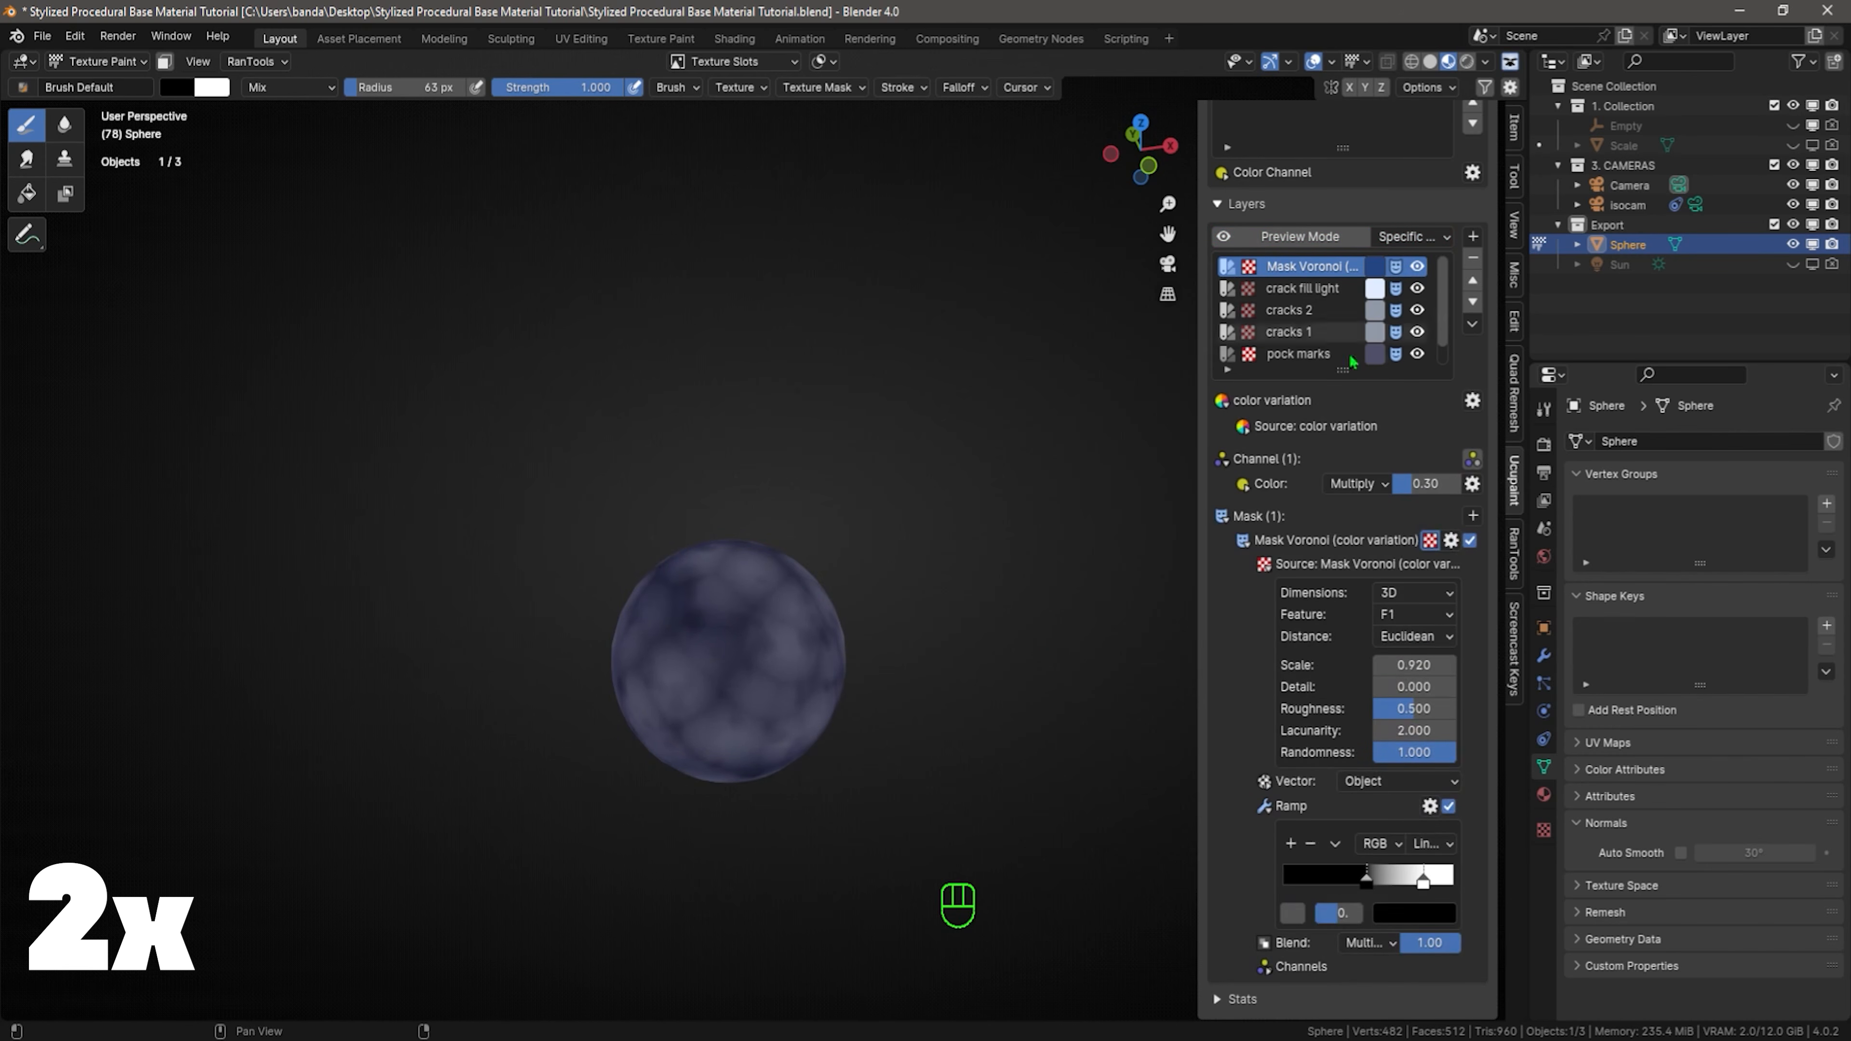
Duplicate the color variation layer and change the copy's color to purple
mouse_move(882, 616)
middle_mouse_down()
mouse_move(872, 587)
mouse_move(855, 593)
middle_mouse_up()
left_click(1473, 324)
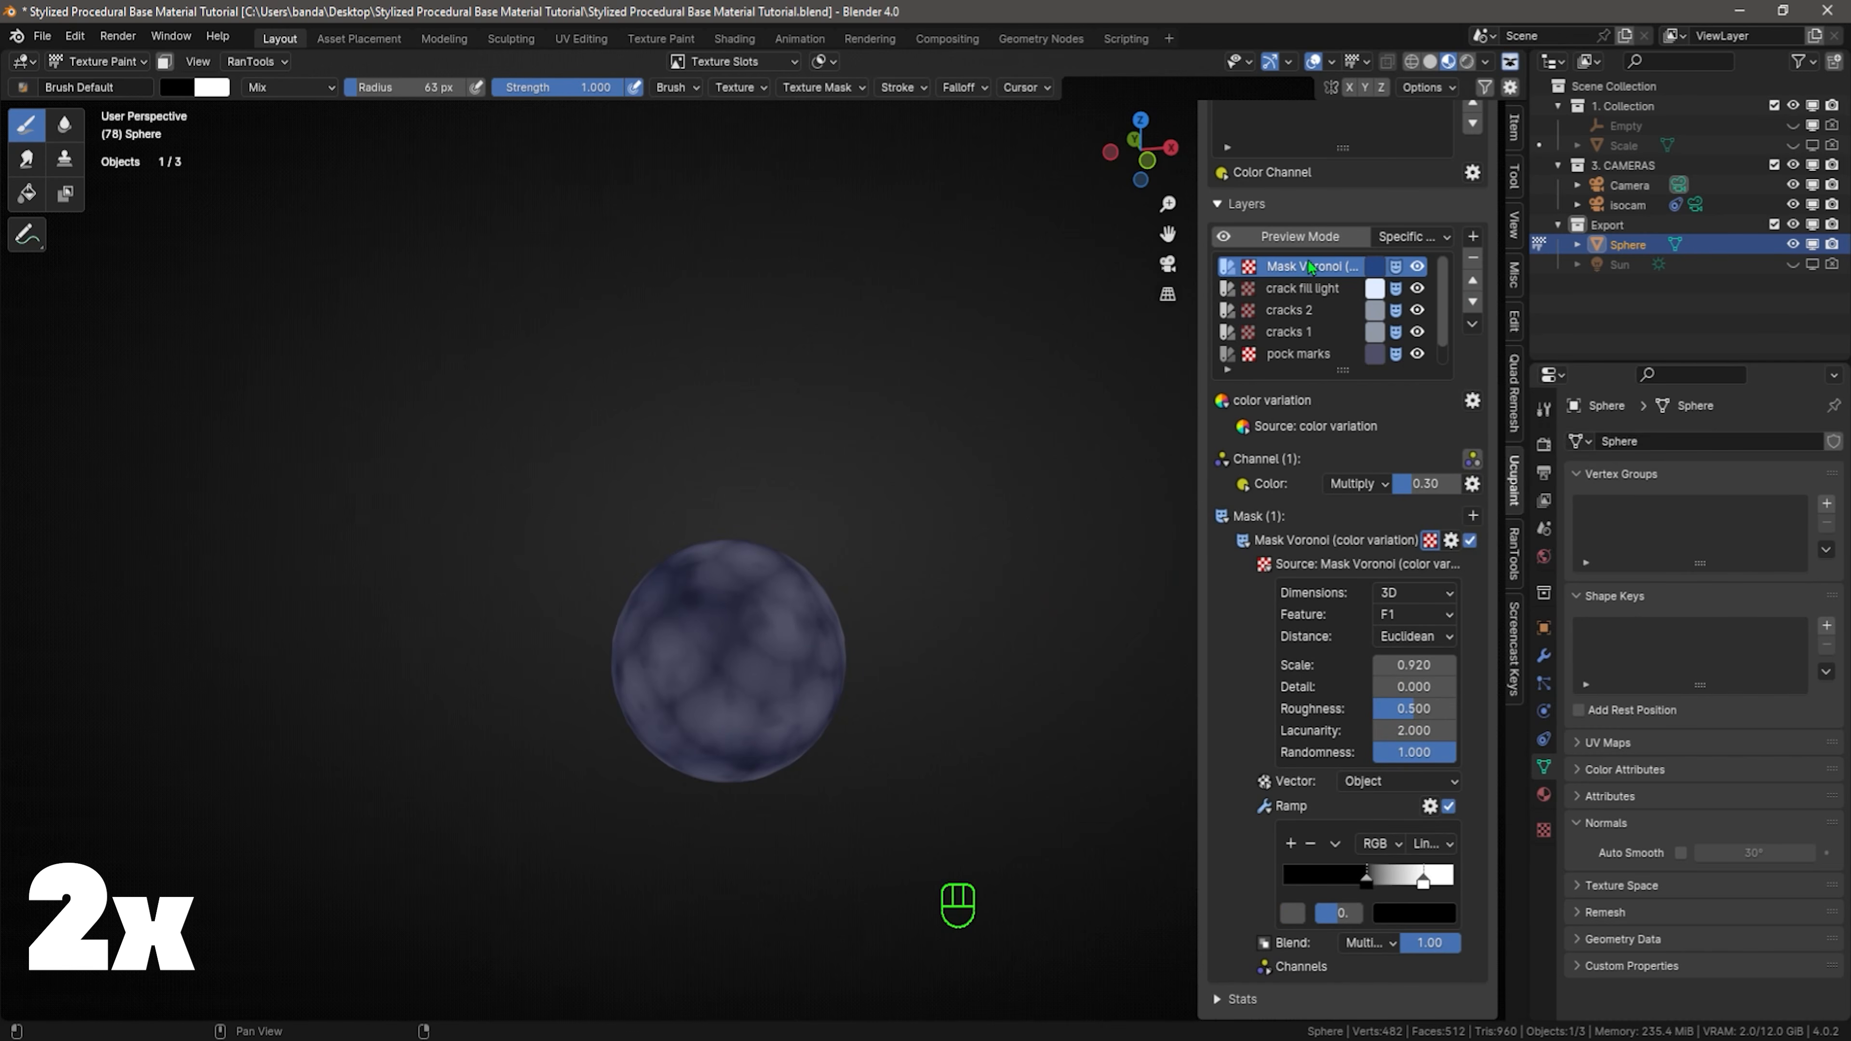
left_click(1229, 270)
left_click(1472, 324)
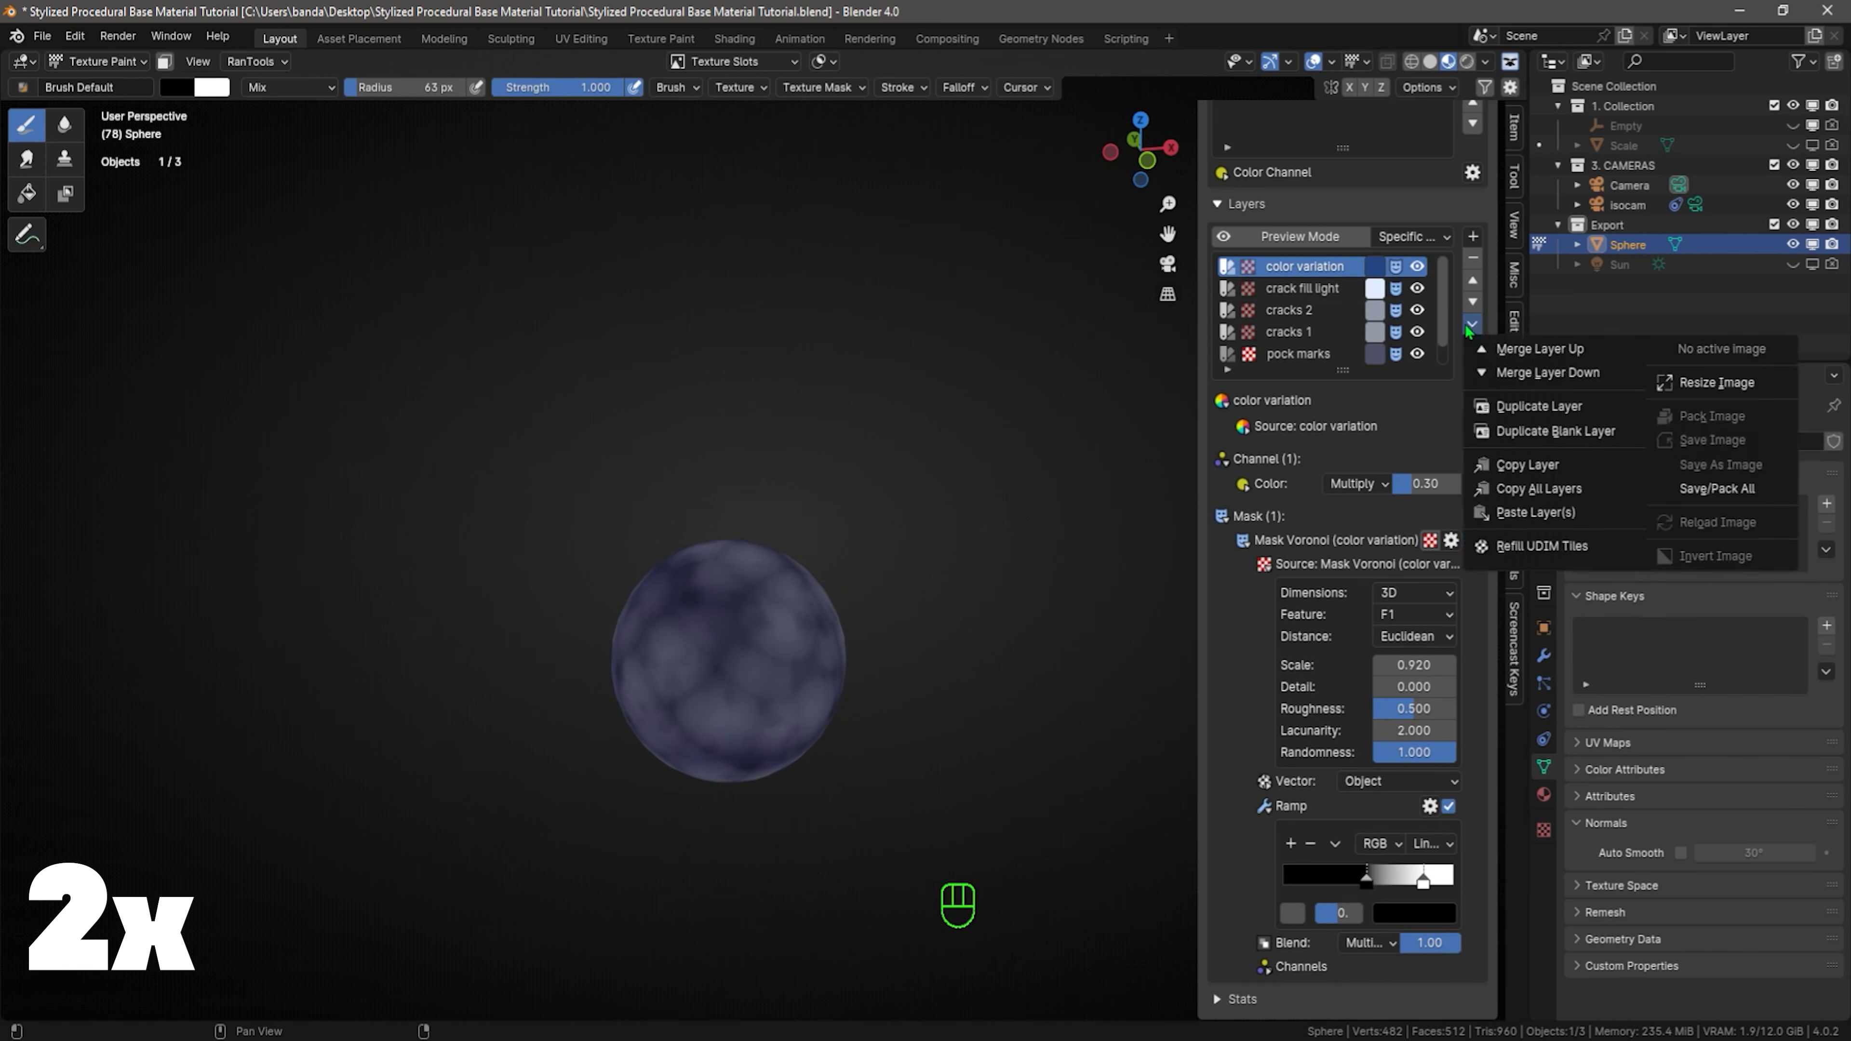
left_click(1543, 417)
left_click(1374, 266)
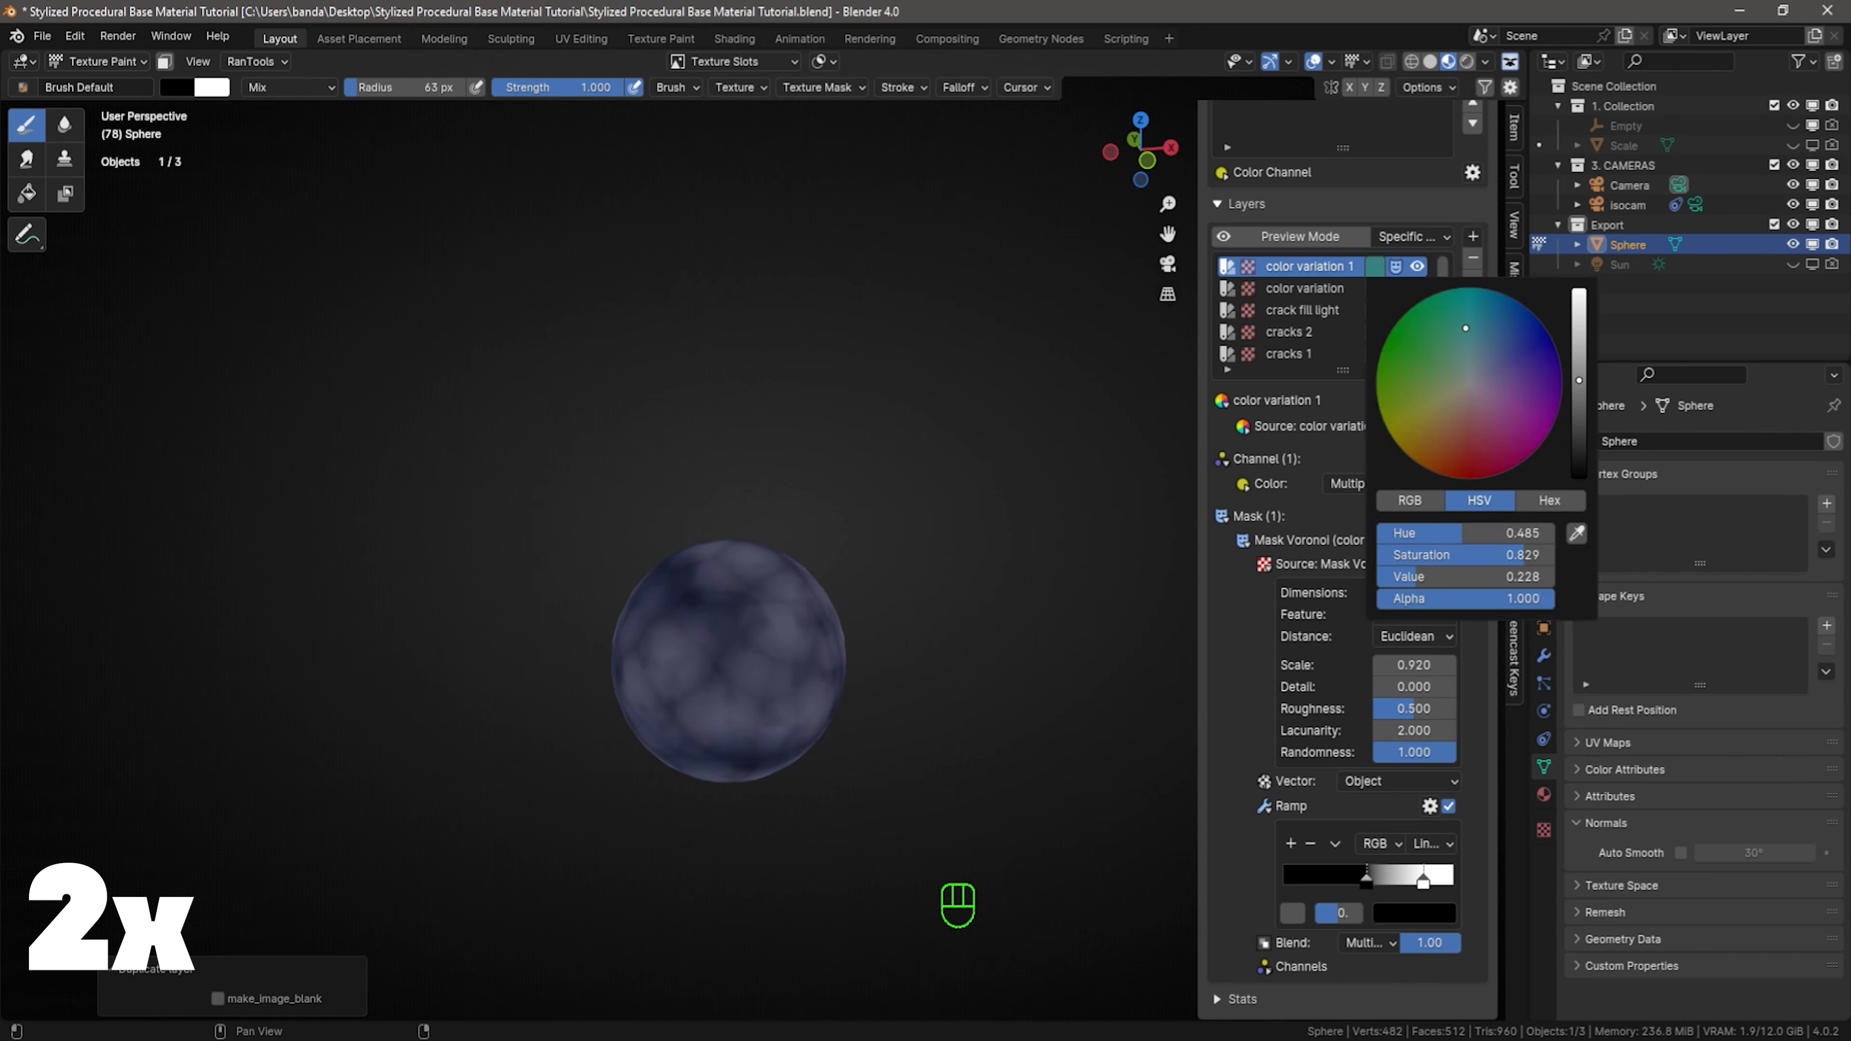
Set the purple layer's Voronoi scale to 2.820 and opacity to 0.16, and move its white ramp stop slightly inward
left_click_drag(1400, 664, 1414, 664)
left_click_drag(1439, 493, 1431, 494)
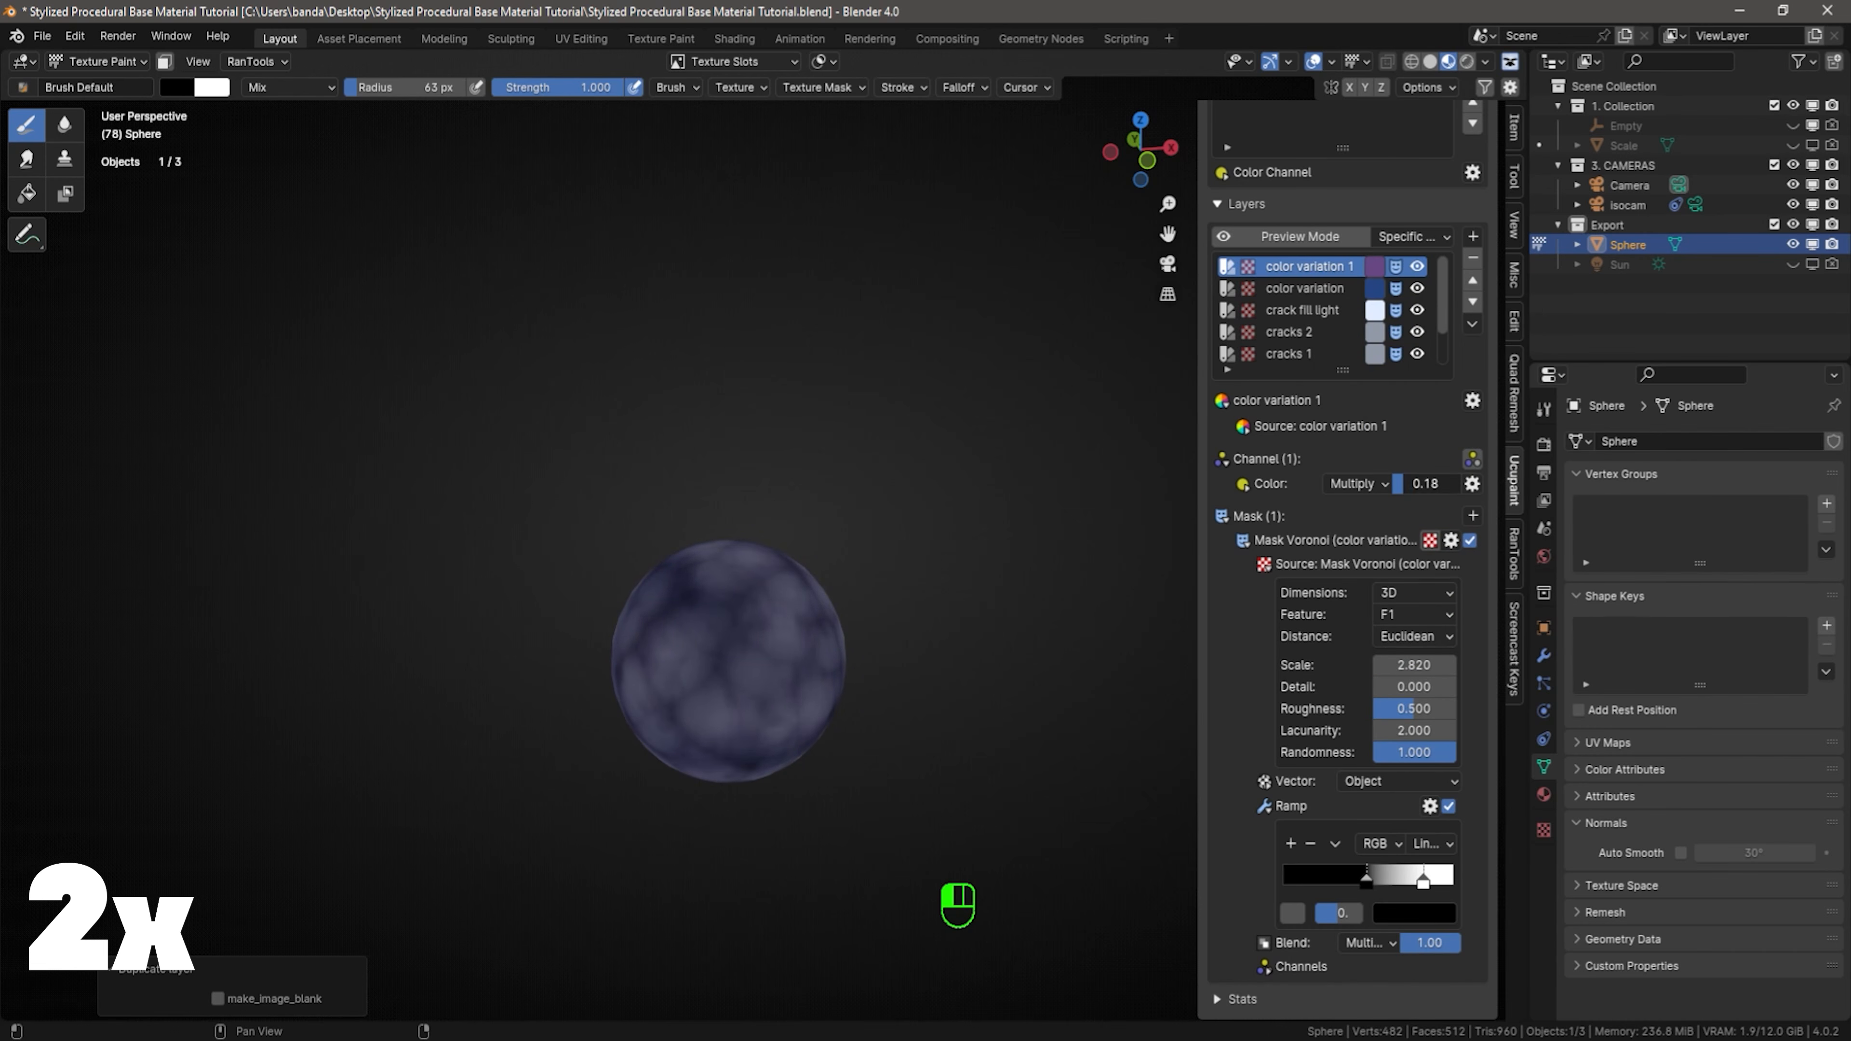
left_click_drag(1405, 895, 1408, 895)
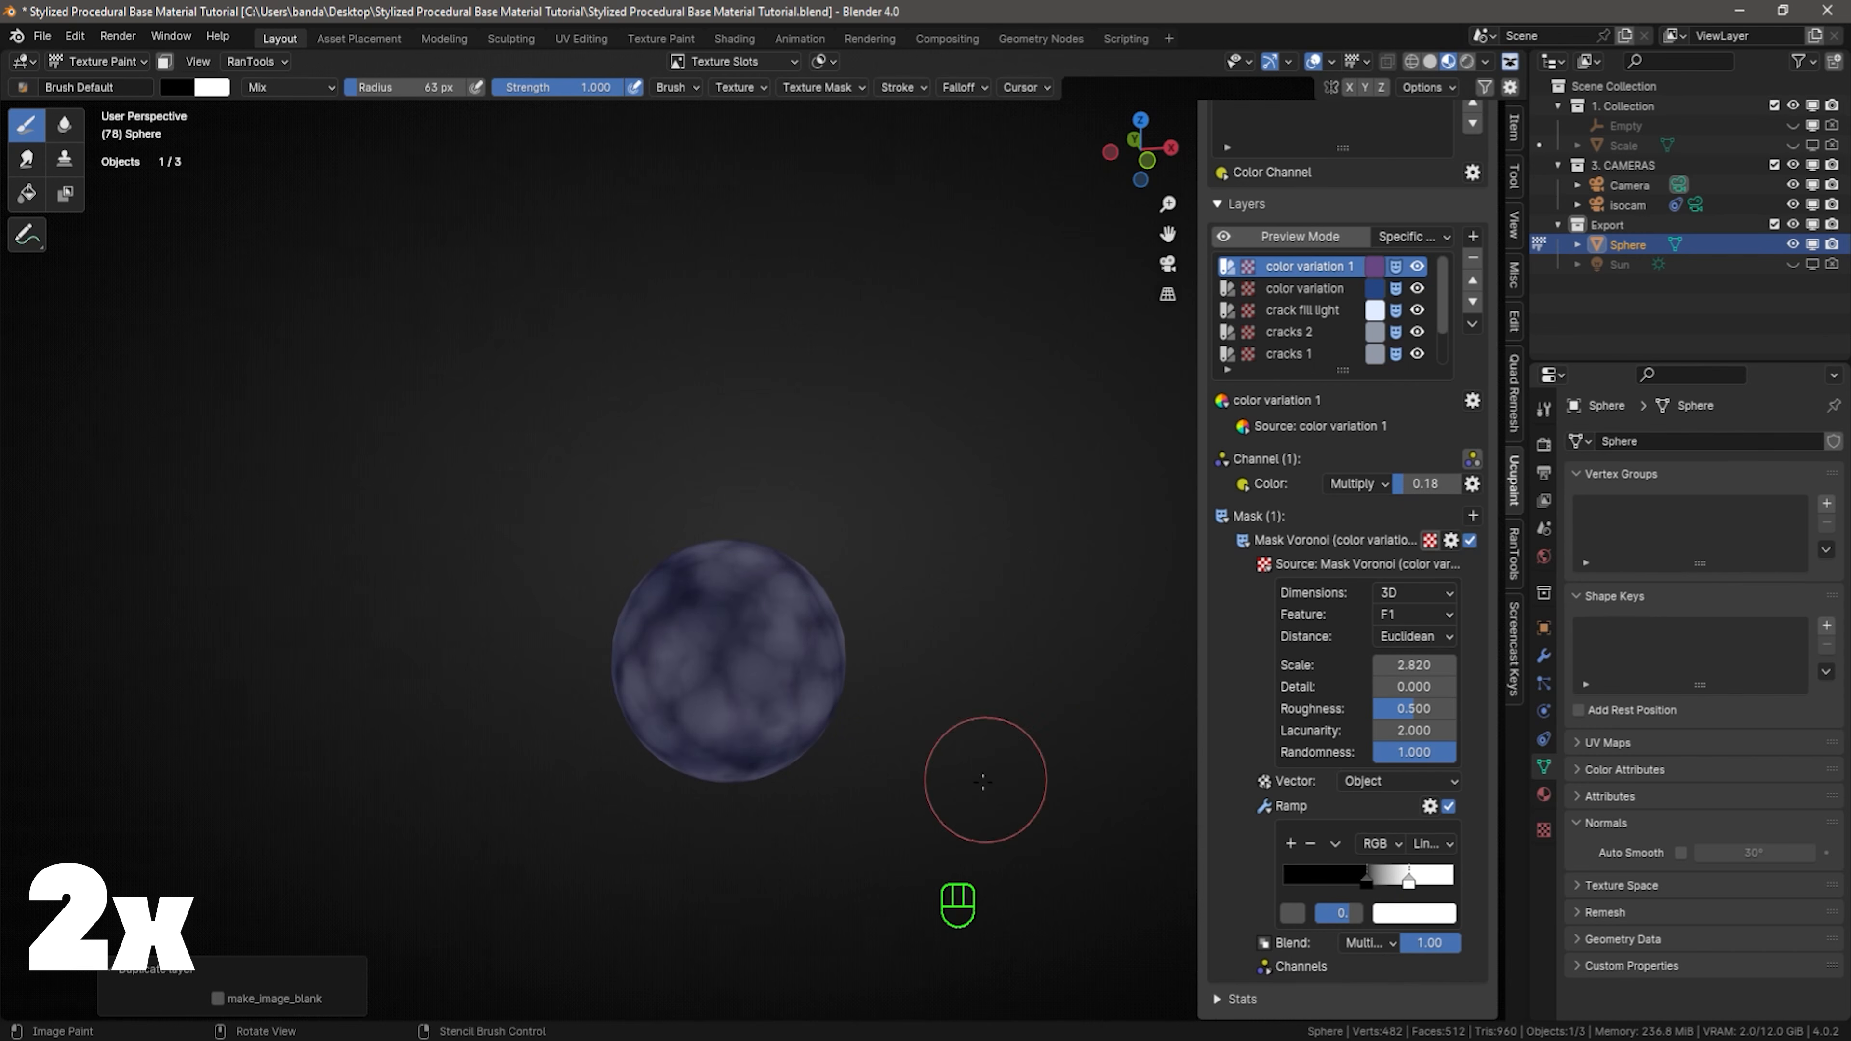
scroll(986, 778, "up", 3)
middle_click_drag(974, 745, 1097, 574, "shift")
left_click_drag(1431, 484, 1432, 484, "shift")
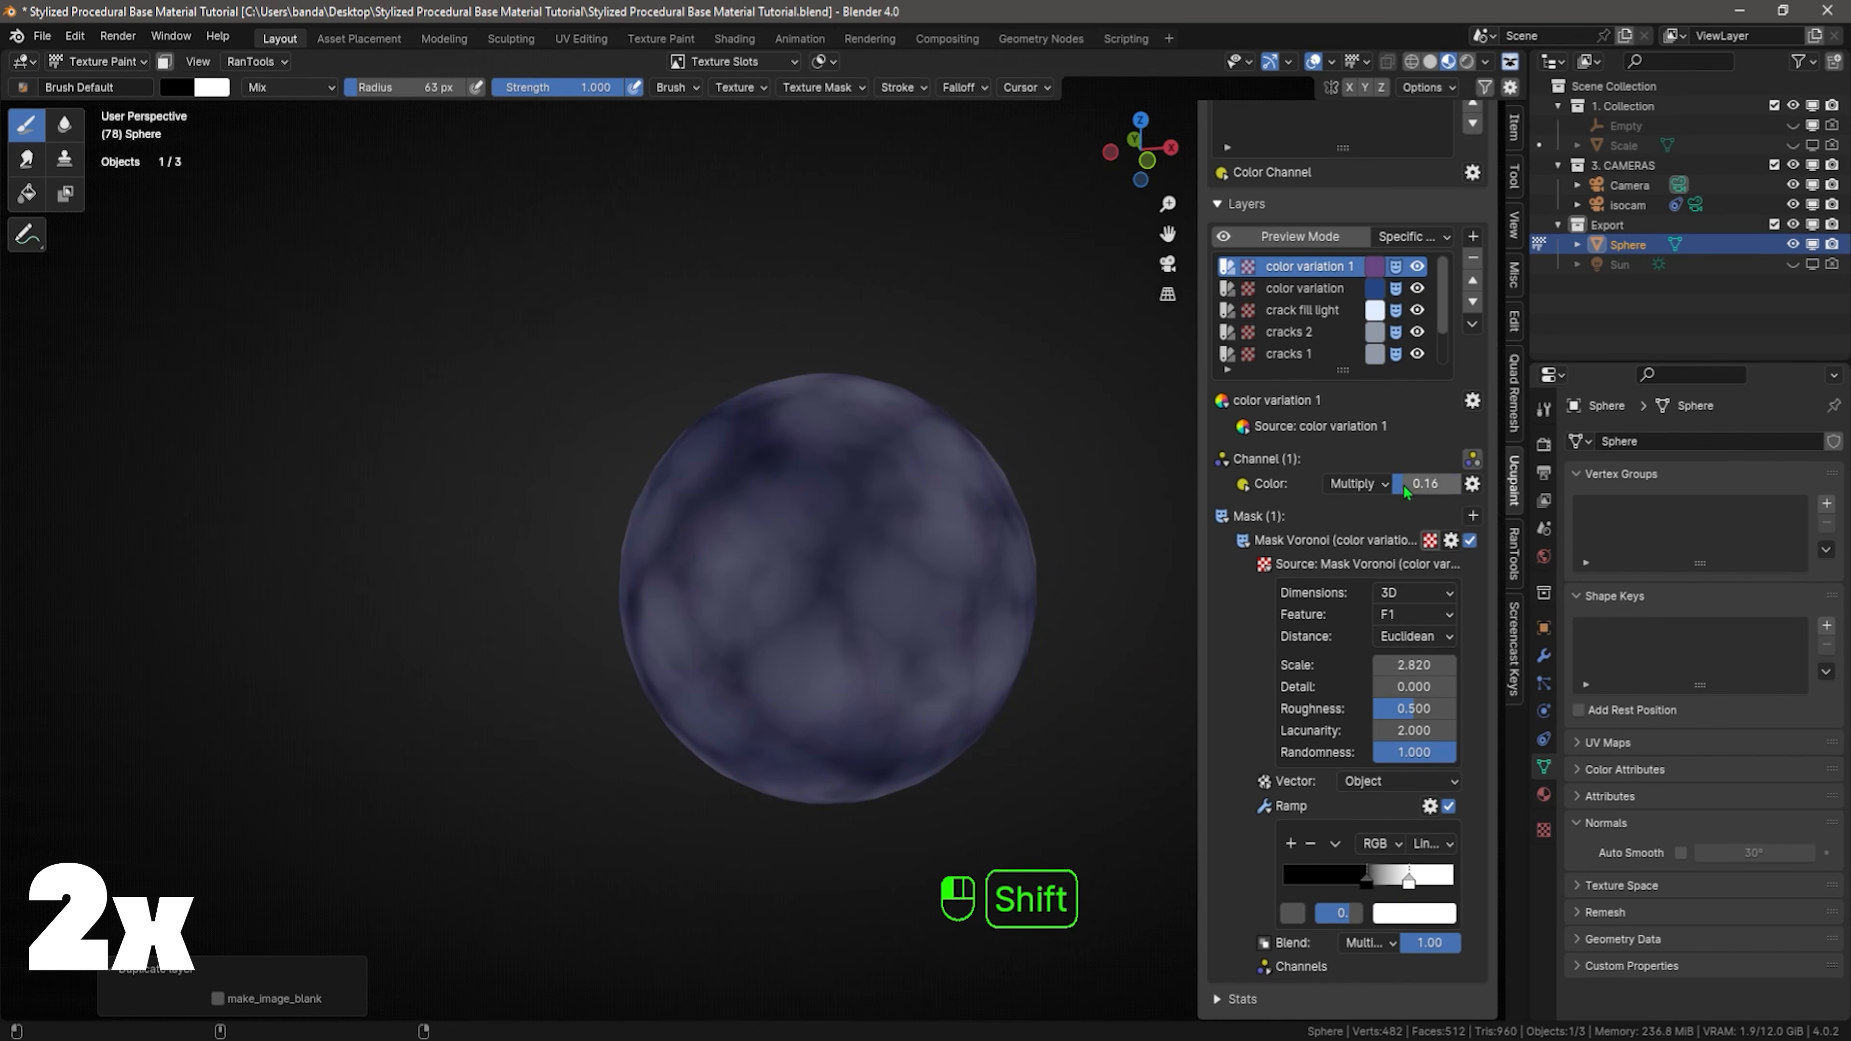
Move the purple layer's black ramp stop slightly inward, and set its Voronoi scale to 1.620 and opacity to 0.20
left_click_drag(1367, 883, 1375, 883)
left_click_drag(1412, 665, 1402, 665)
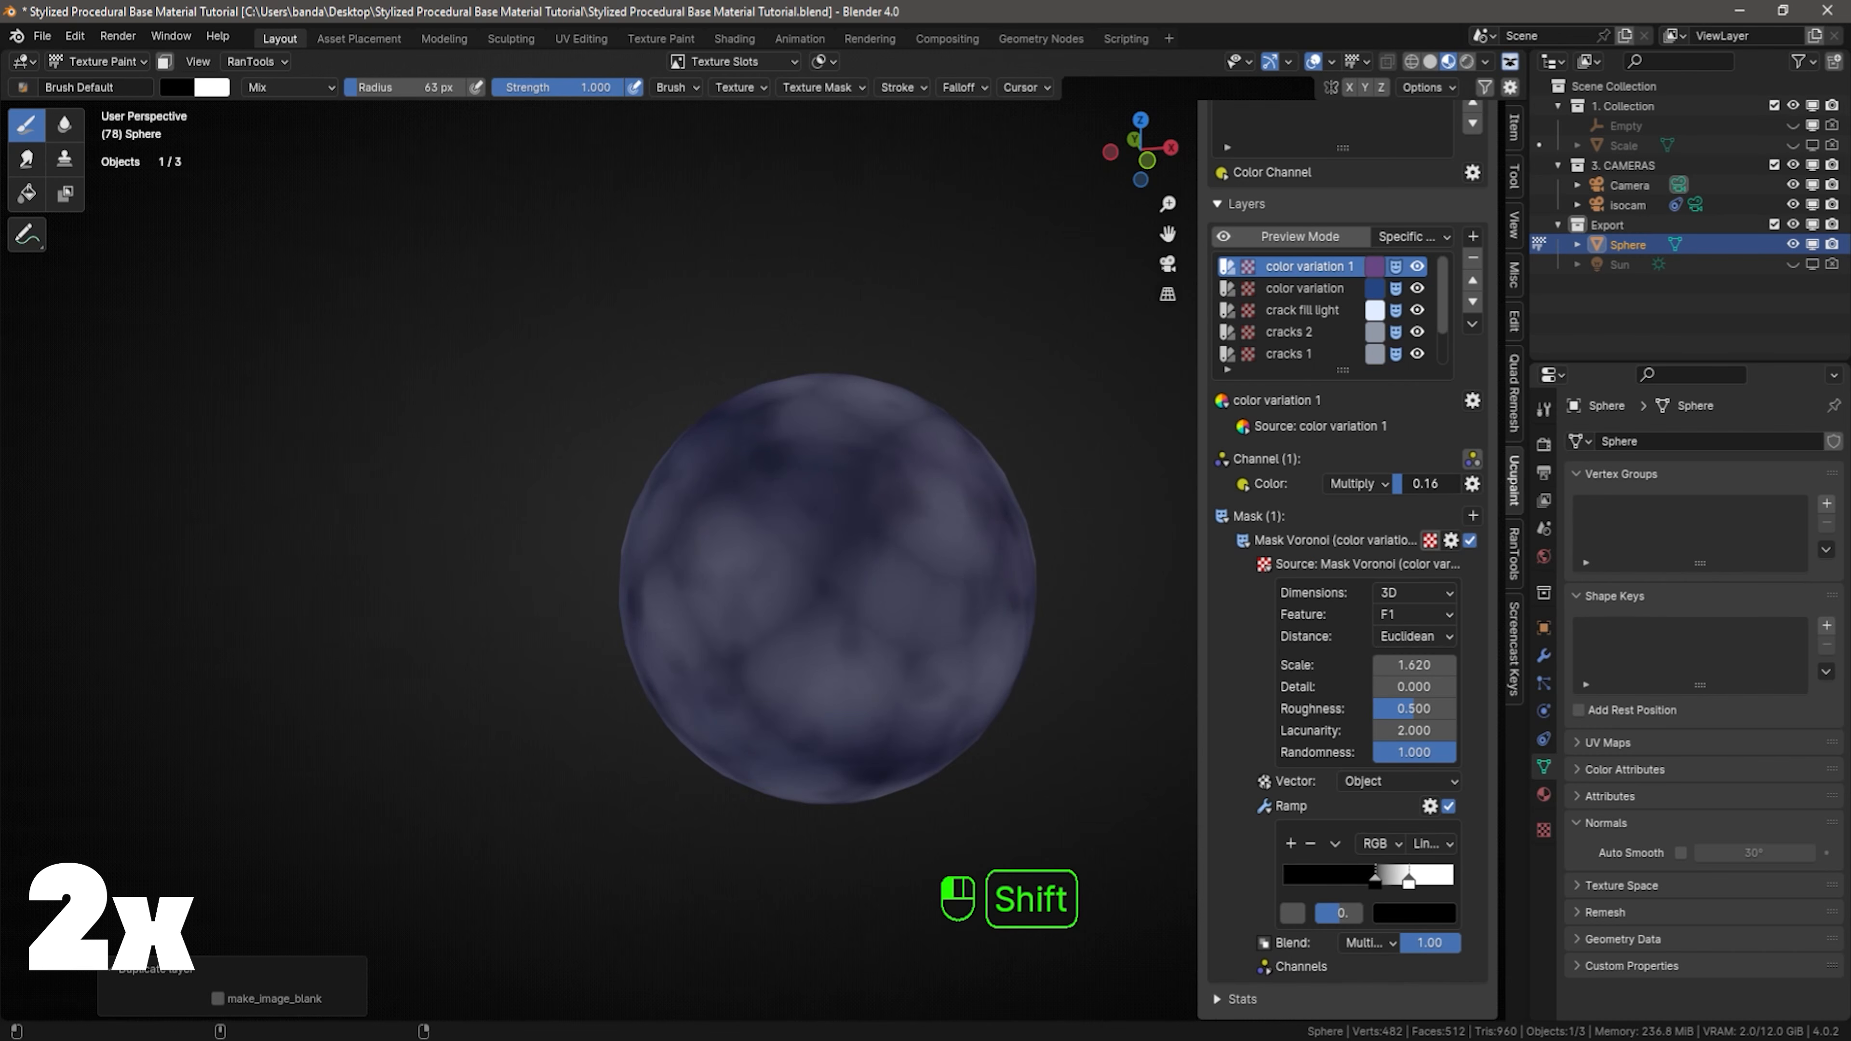
left_click_drag(1428, 484, 1400, 484, "shift")
scroll(971, 533, "down", 2)
middle_click_drag(971, 533, 983, 591)
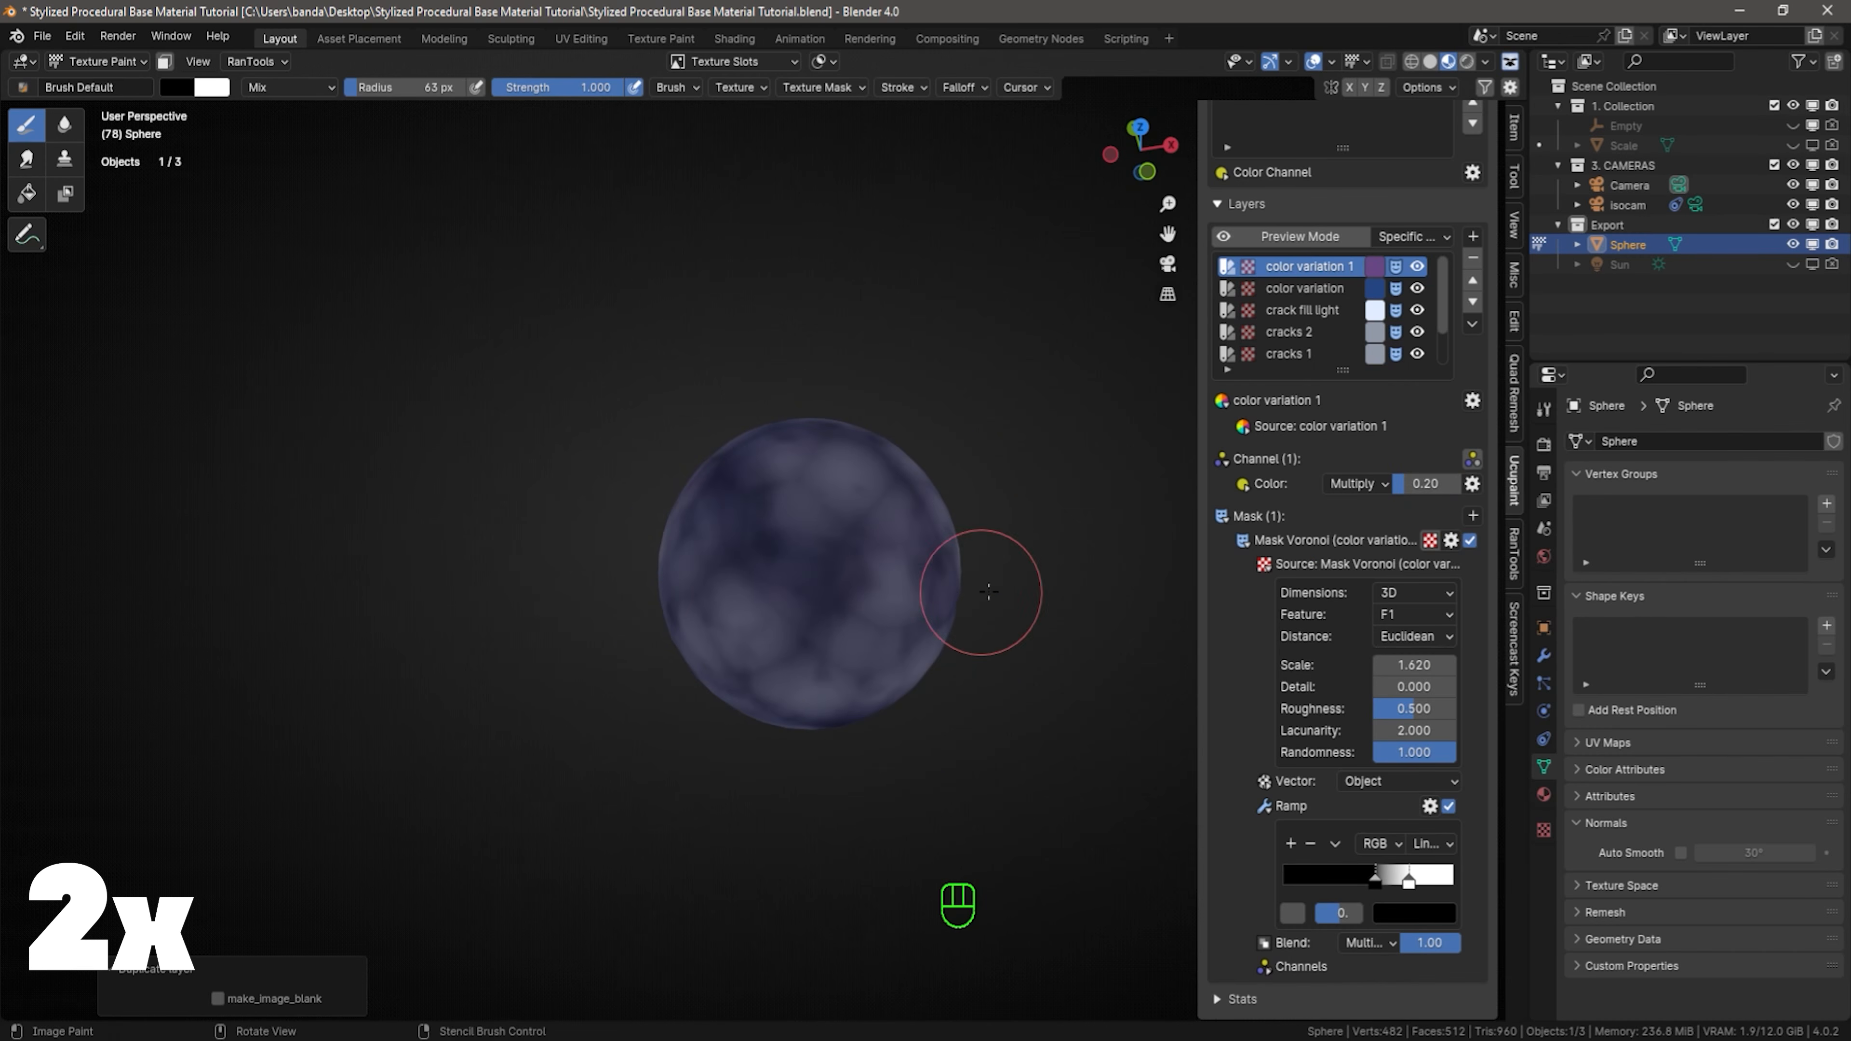
Switch the purple layer's blending to Mix at 0.17 opacity and save the file
left_click(1352, 484)
left_click(1350, 532)
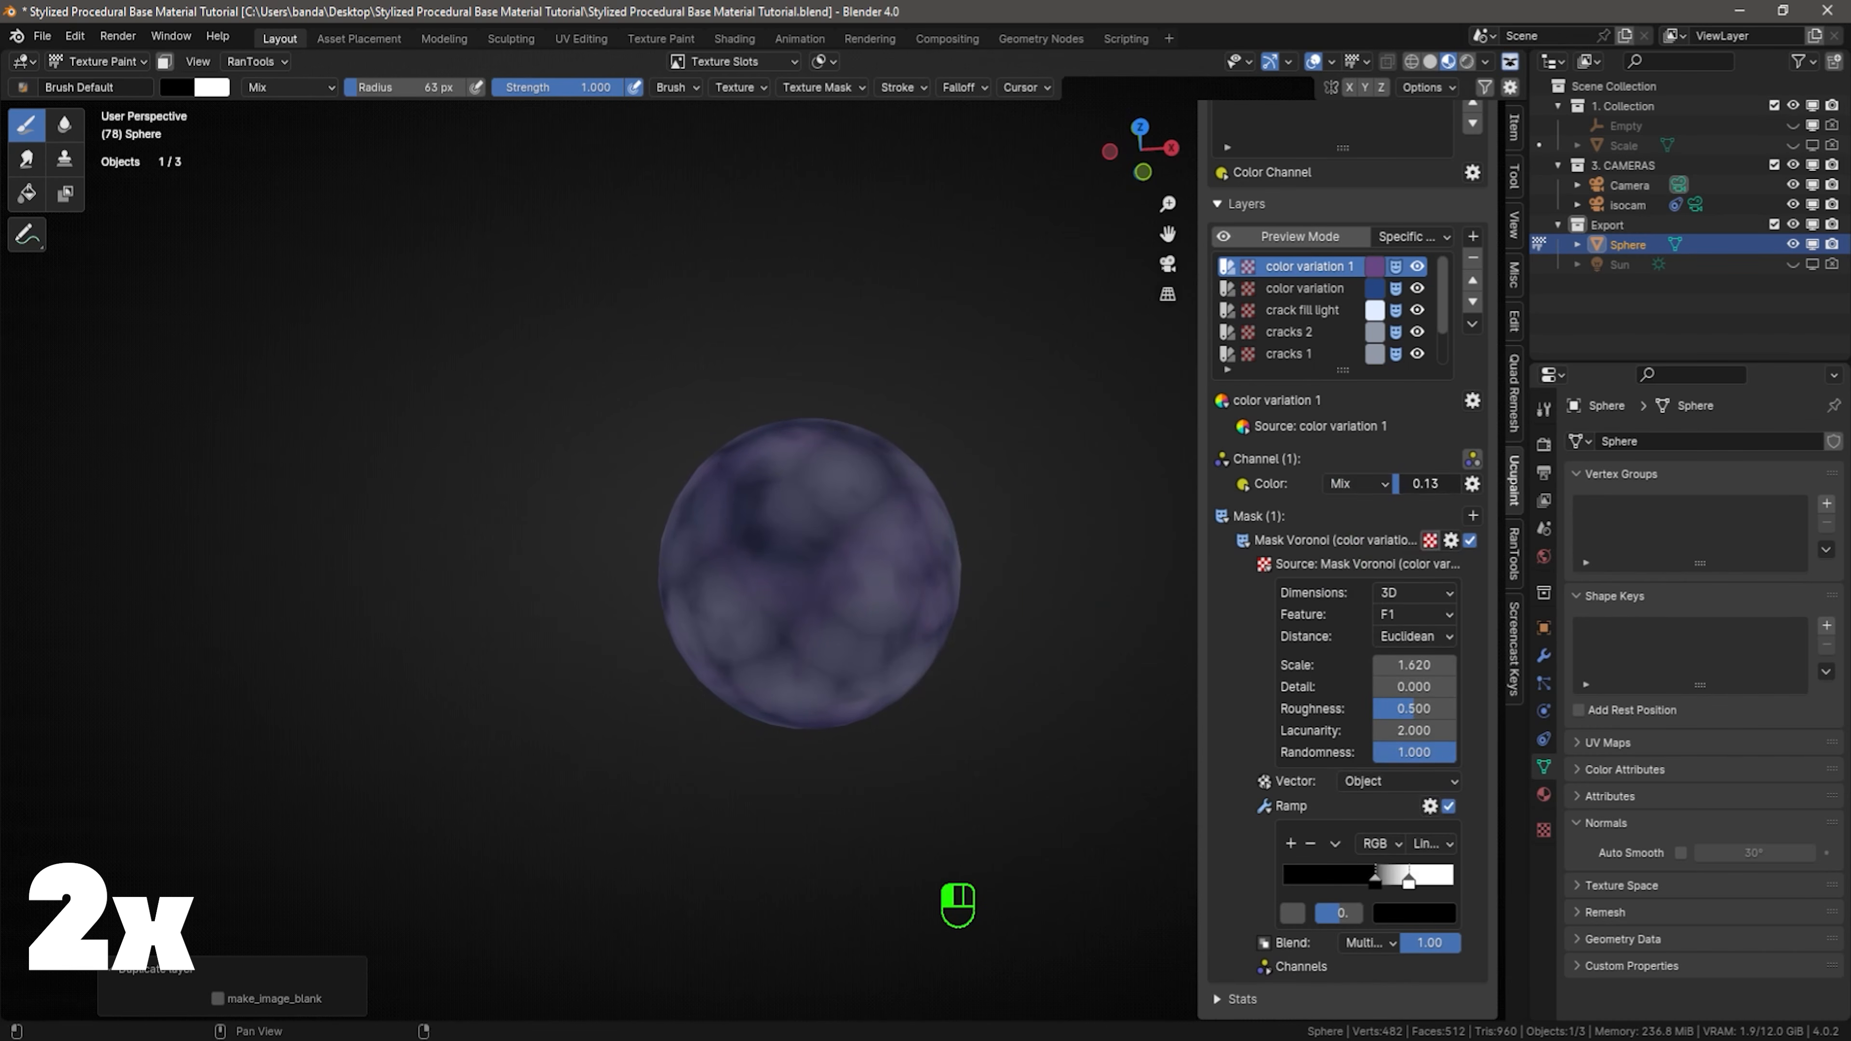
left_click_drag(1421, 484, 1425, 484)
mouse_move(1096, 518)
middle_mouse_down()
mouse_move(1084, 542)
mouse_move(1095, 443)
mouse_move(1128, 439)
mouse_move(1115, 513)
middle_mouse_up()
key("s")
key("ctrl+s")
Duplicate the color variation 1 layer and change the copy's color to teal green
left_click(1473, 238)
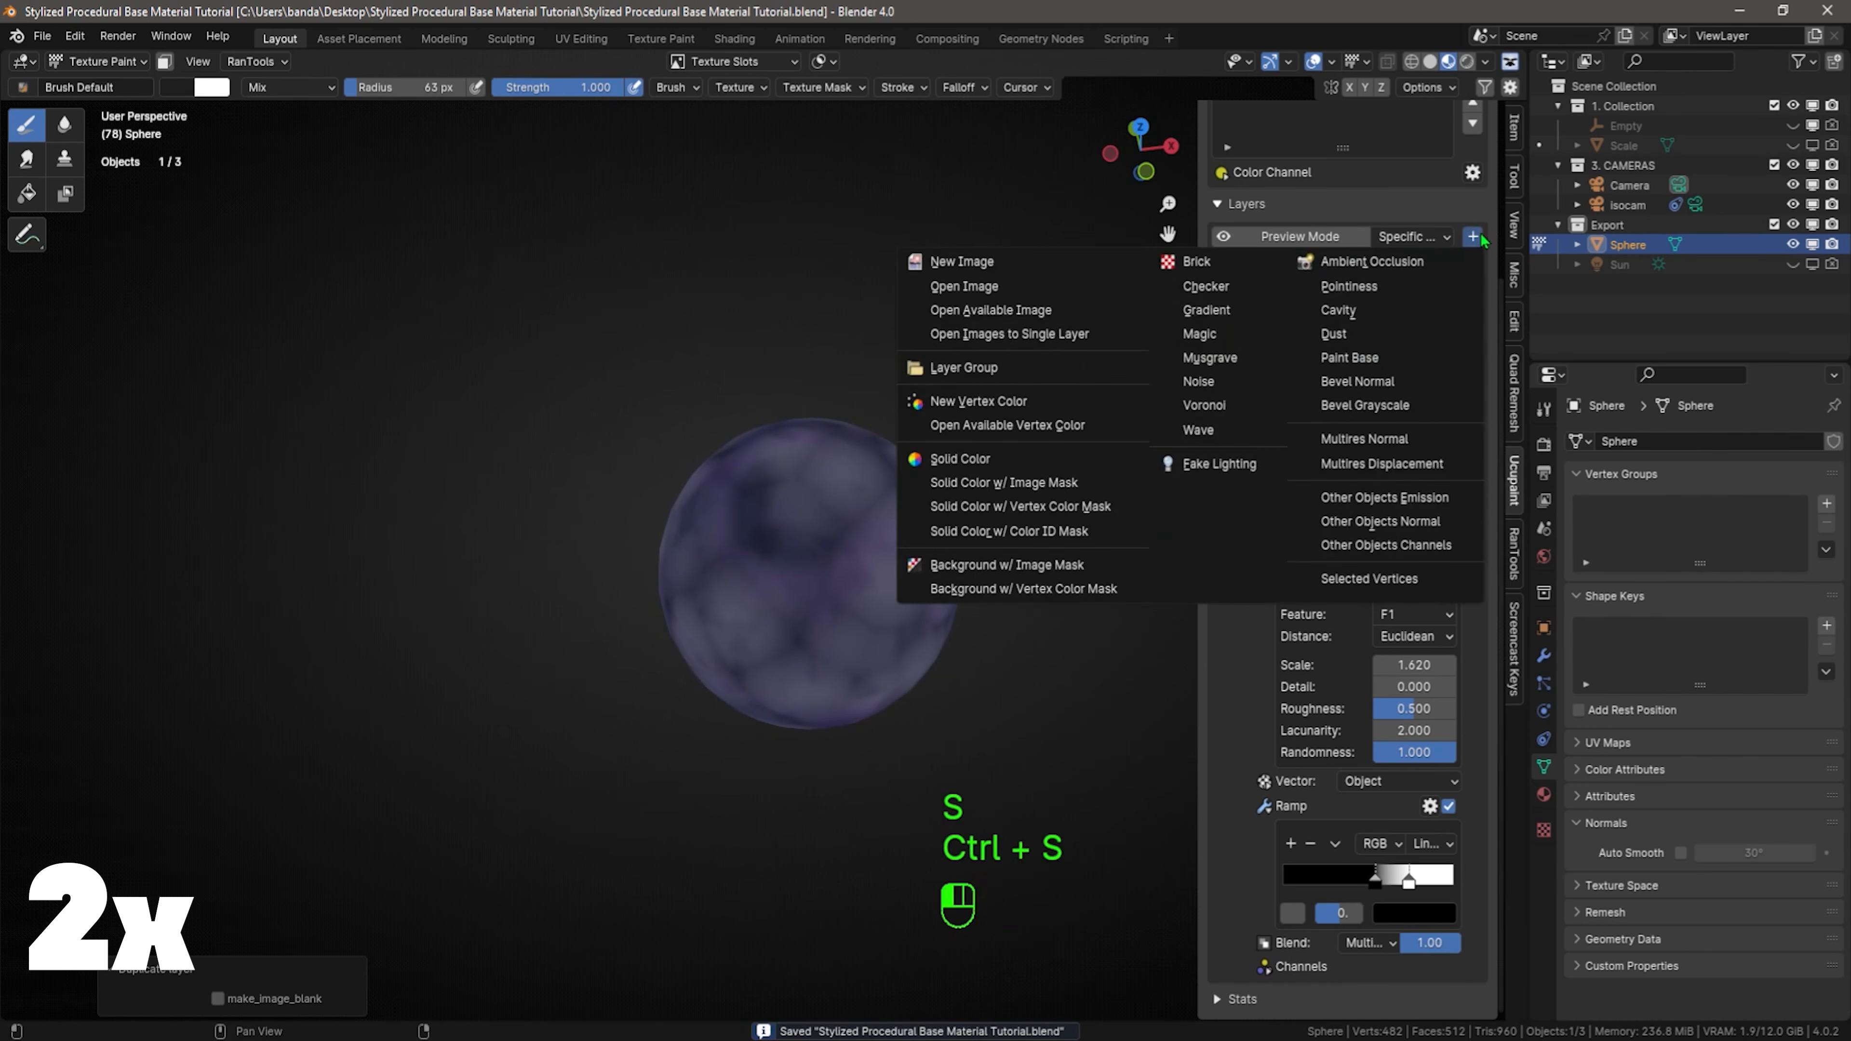
left_click(1482, 239)
left_click(1473, 324)
left_click(1532, 412)
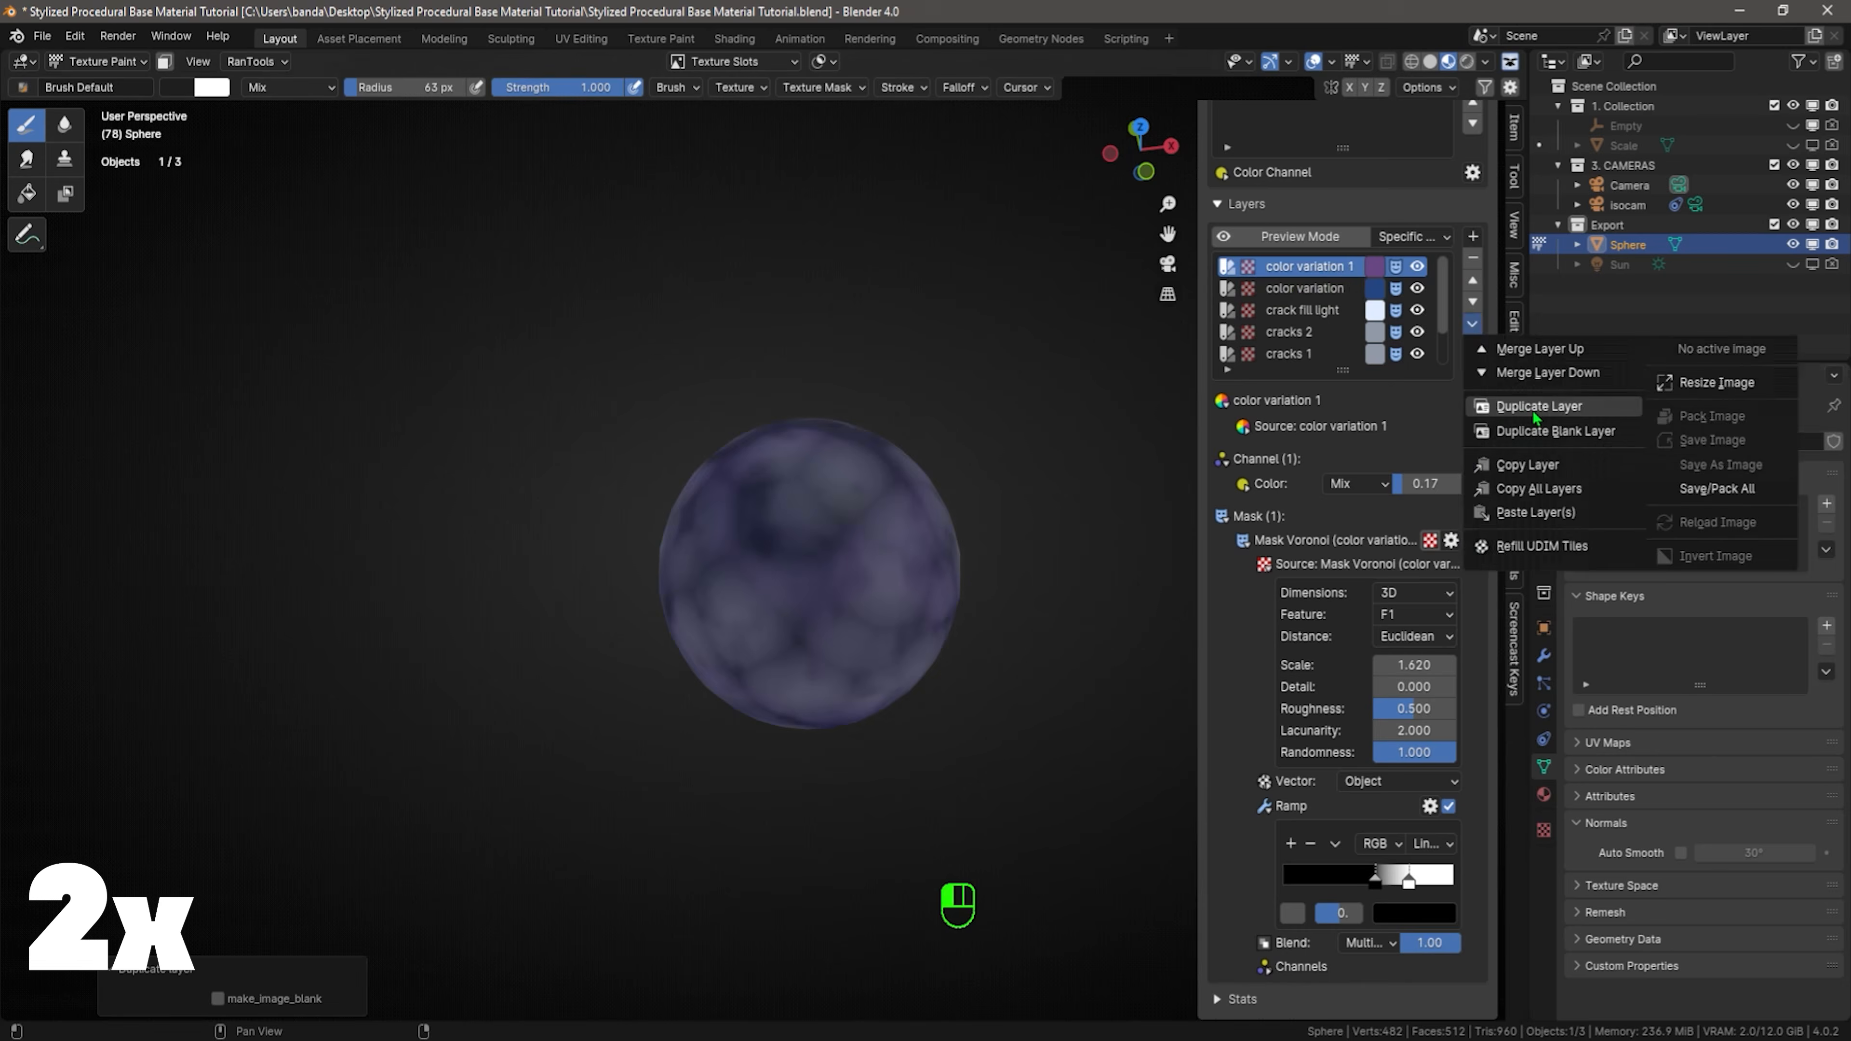
left_click(1374, 272)
left_click_drag(1510, 384, 1474, 339)
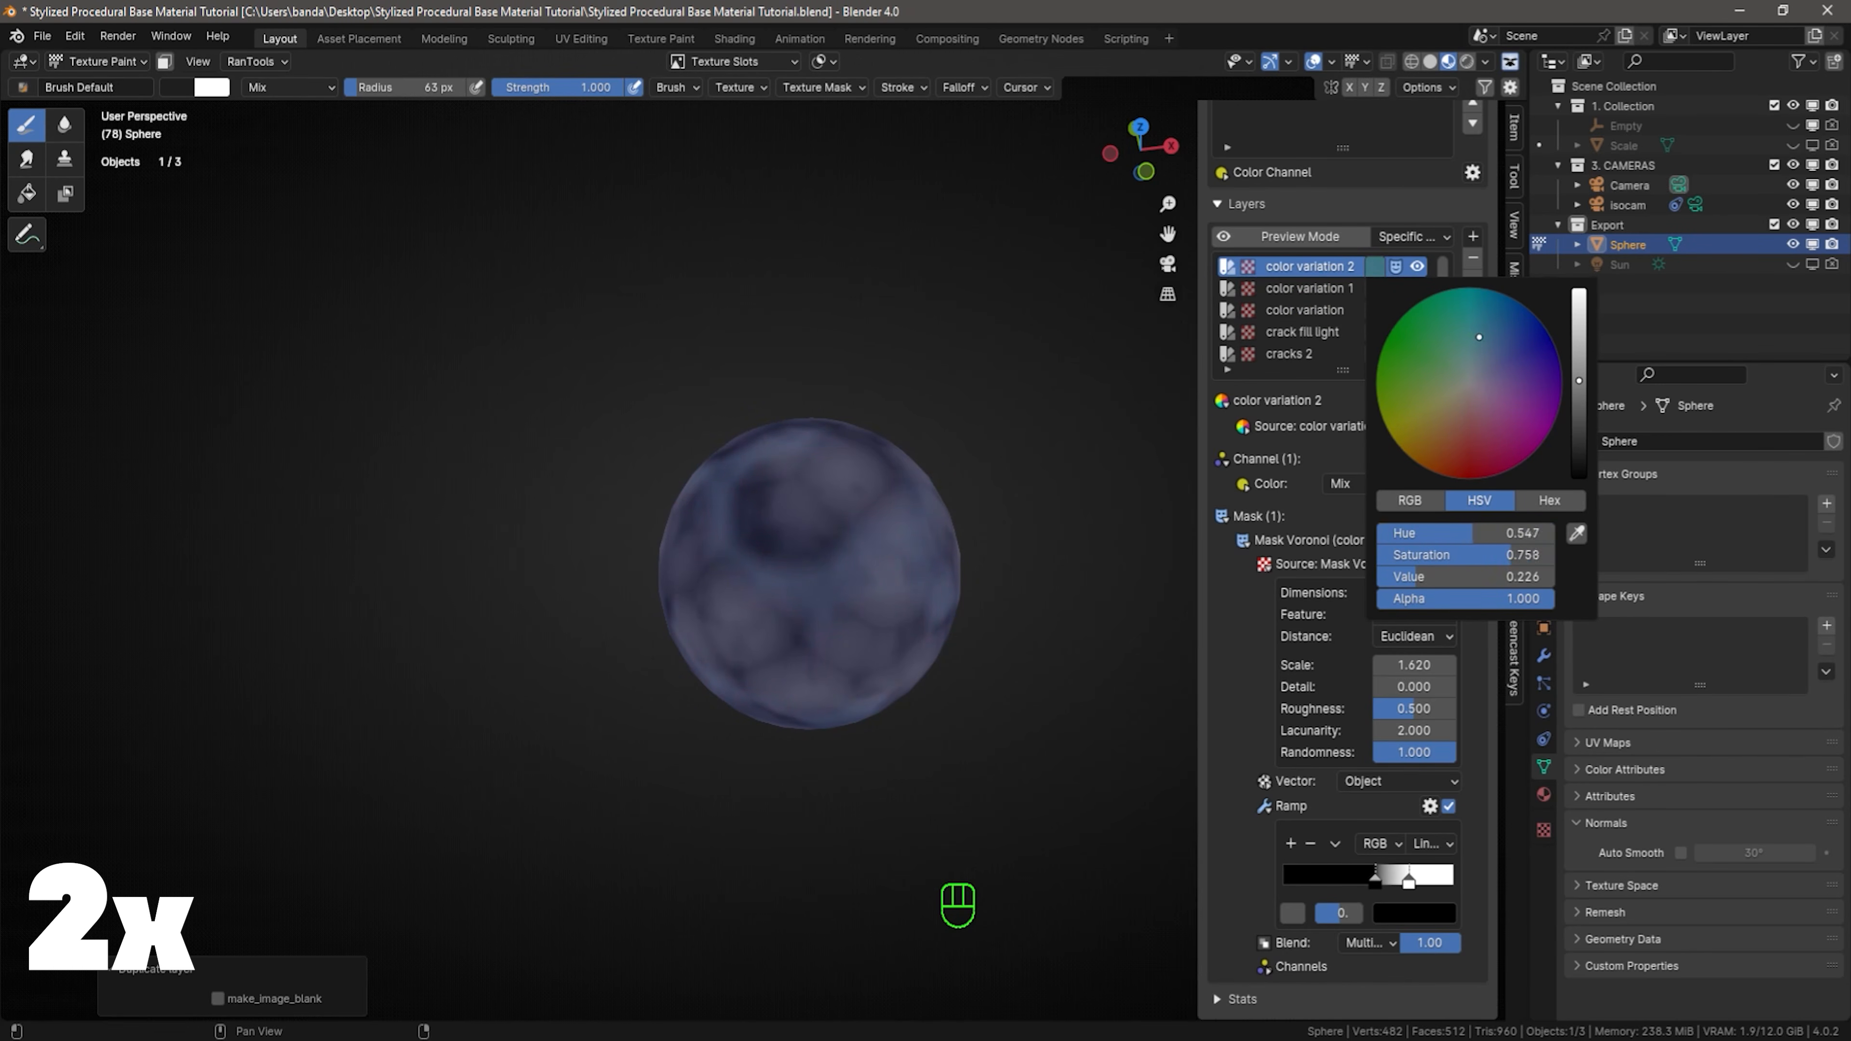
Set the teal layer to Multiply at 0.36 opacity with Voronoi scale 0.220, and move its white ramp stop slightly outward
mouse_move(1413, 661)
left_mouse_down()
mouse_move(1450, 660)
mouse_move(1370, 660)
mouse_move(1417, 660)
left_mouse_up()
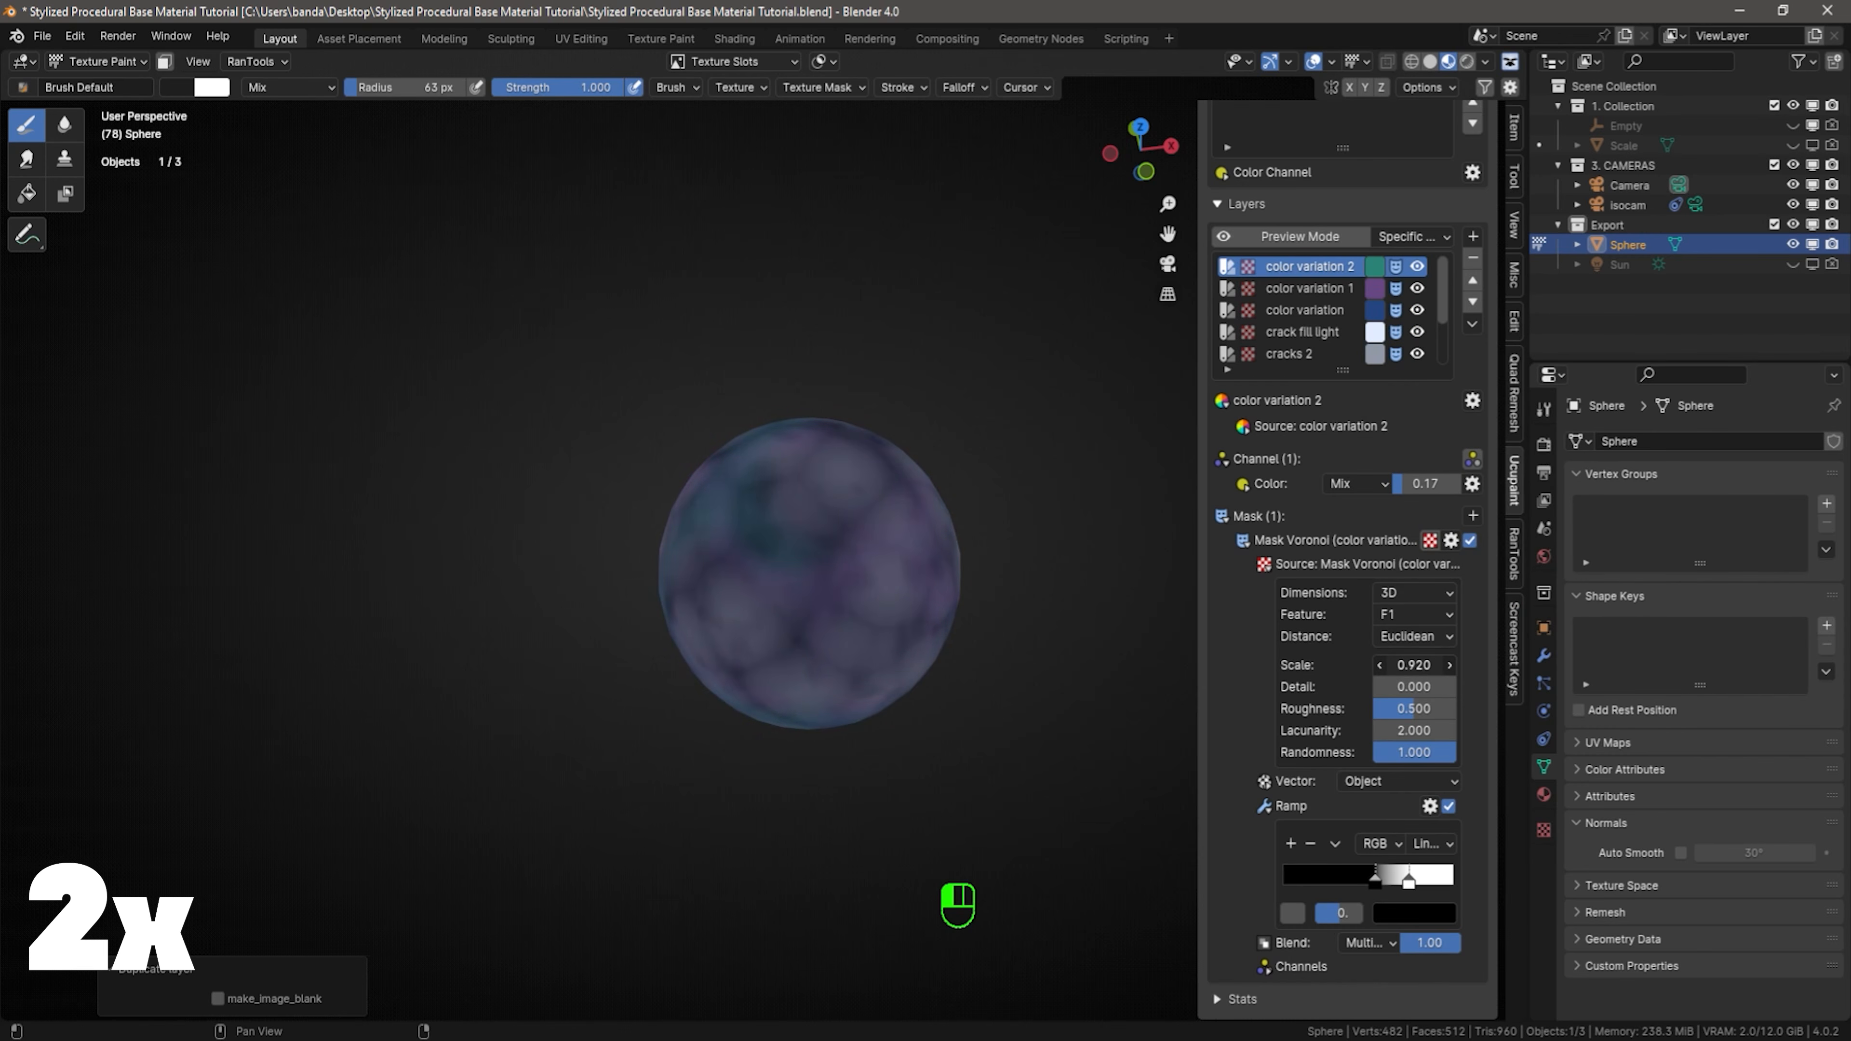
left_click(1406, 882)
left_click_drag(1408, 489, 1416, 492)
left_click(1371, 483)
left_click(1371, 585)
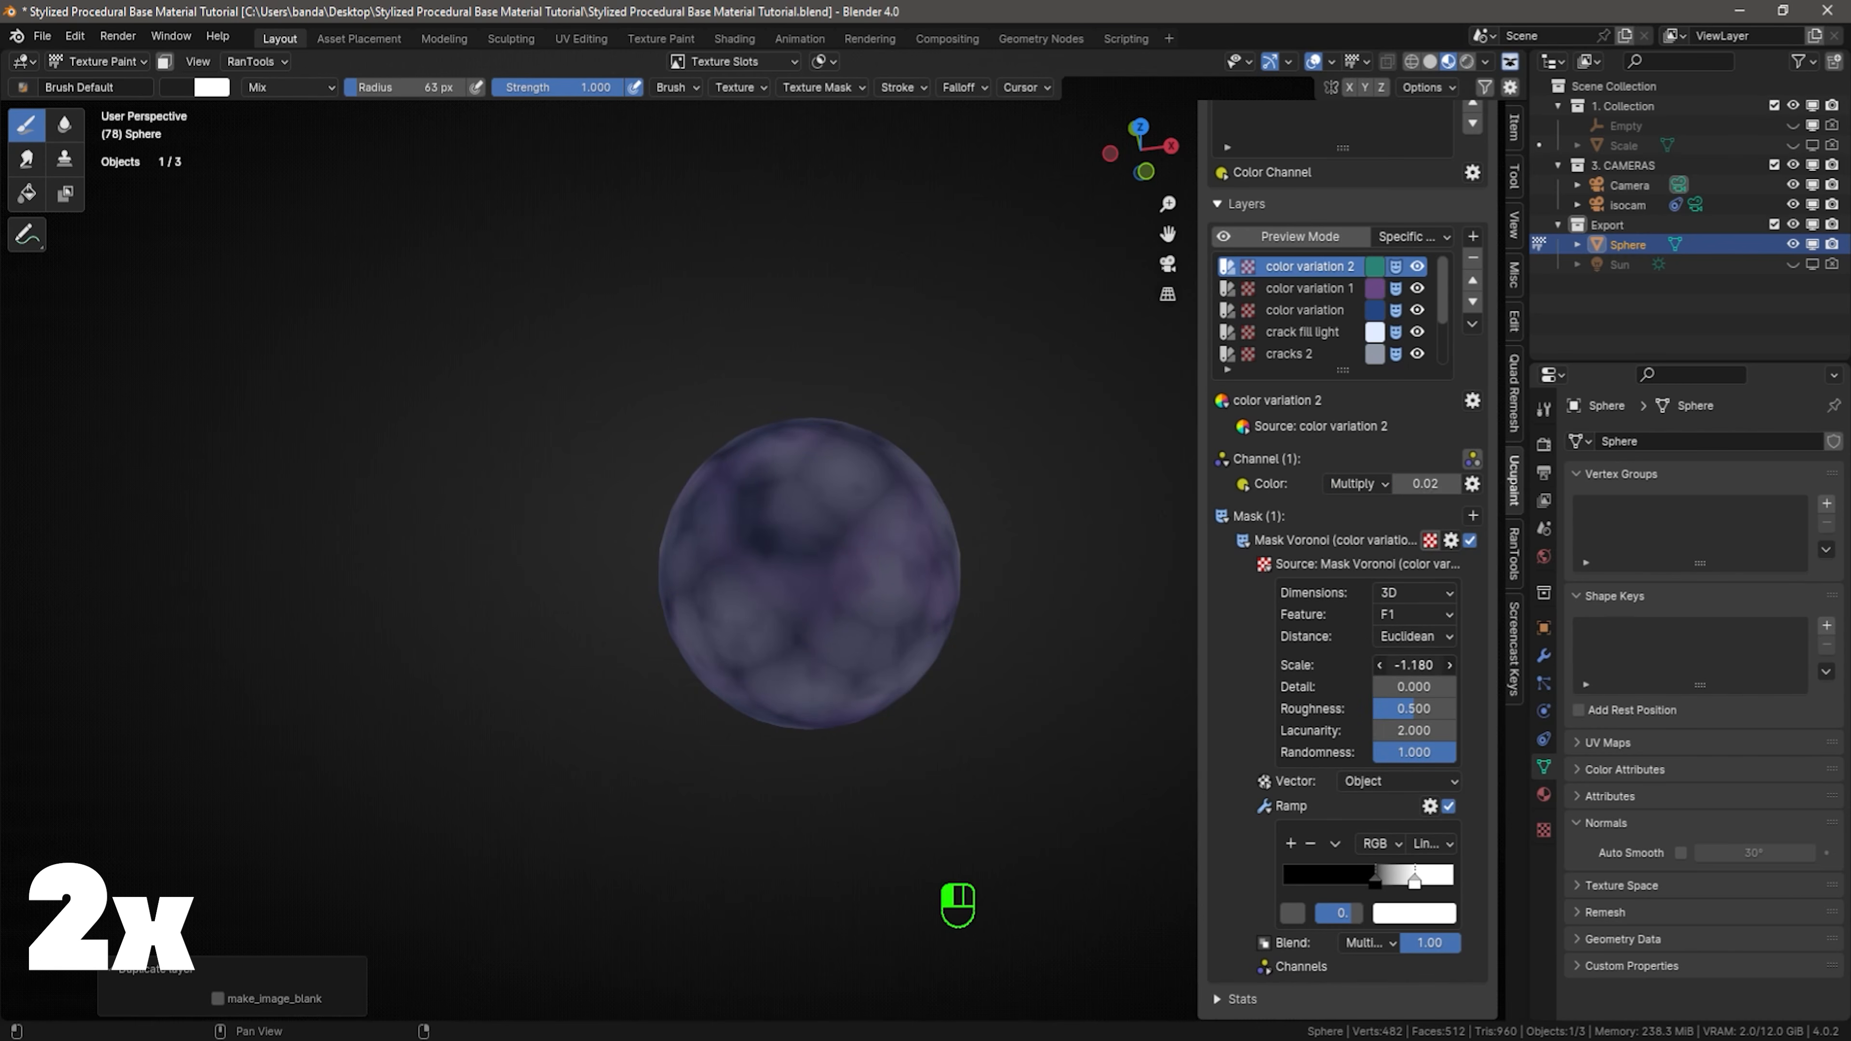
left_click_drag(1413, 665, 1422, 506)
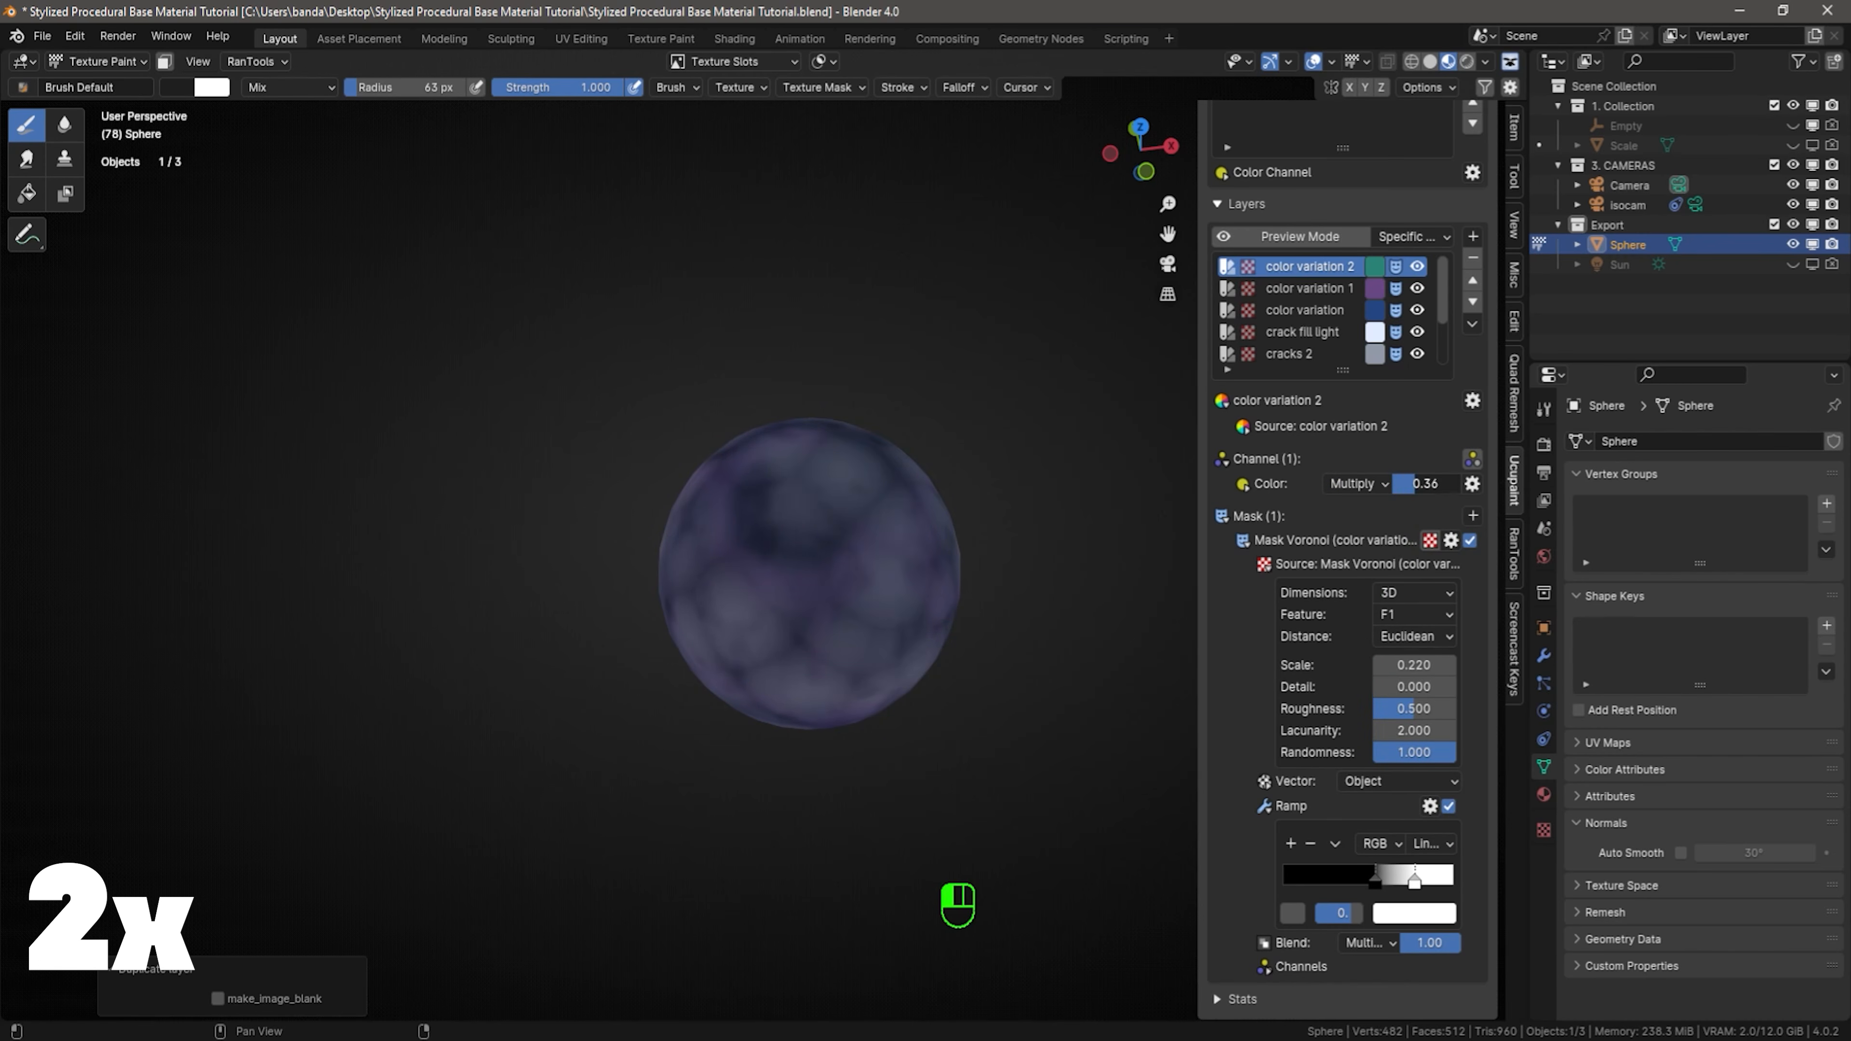
mouse_move(1022, 654)
middle_mouse_down()
mouse_move(996, 743)
mouse_move(963, 587)
mouse_move(1038, 645)
middle_mouse_up()
Set the teal layer's Voronoi scale to 0.690 and opacity to 0.16, and save the file
left_click_drag(1414, 664, 1419, 665)
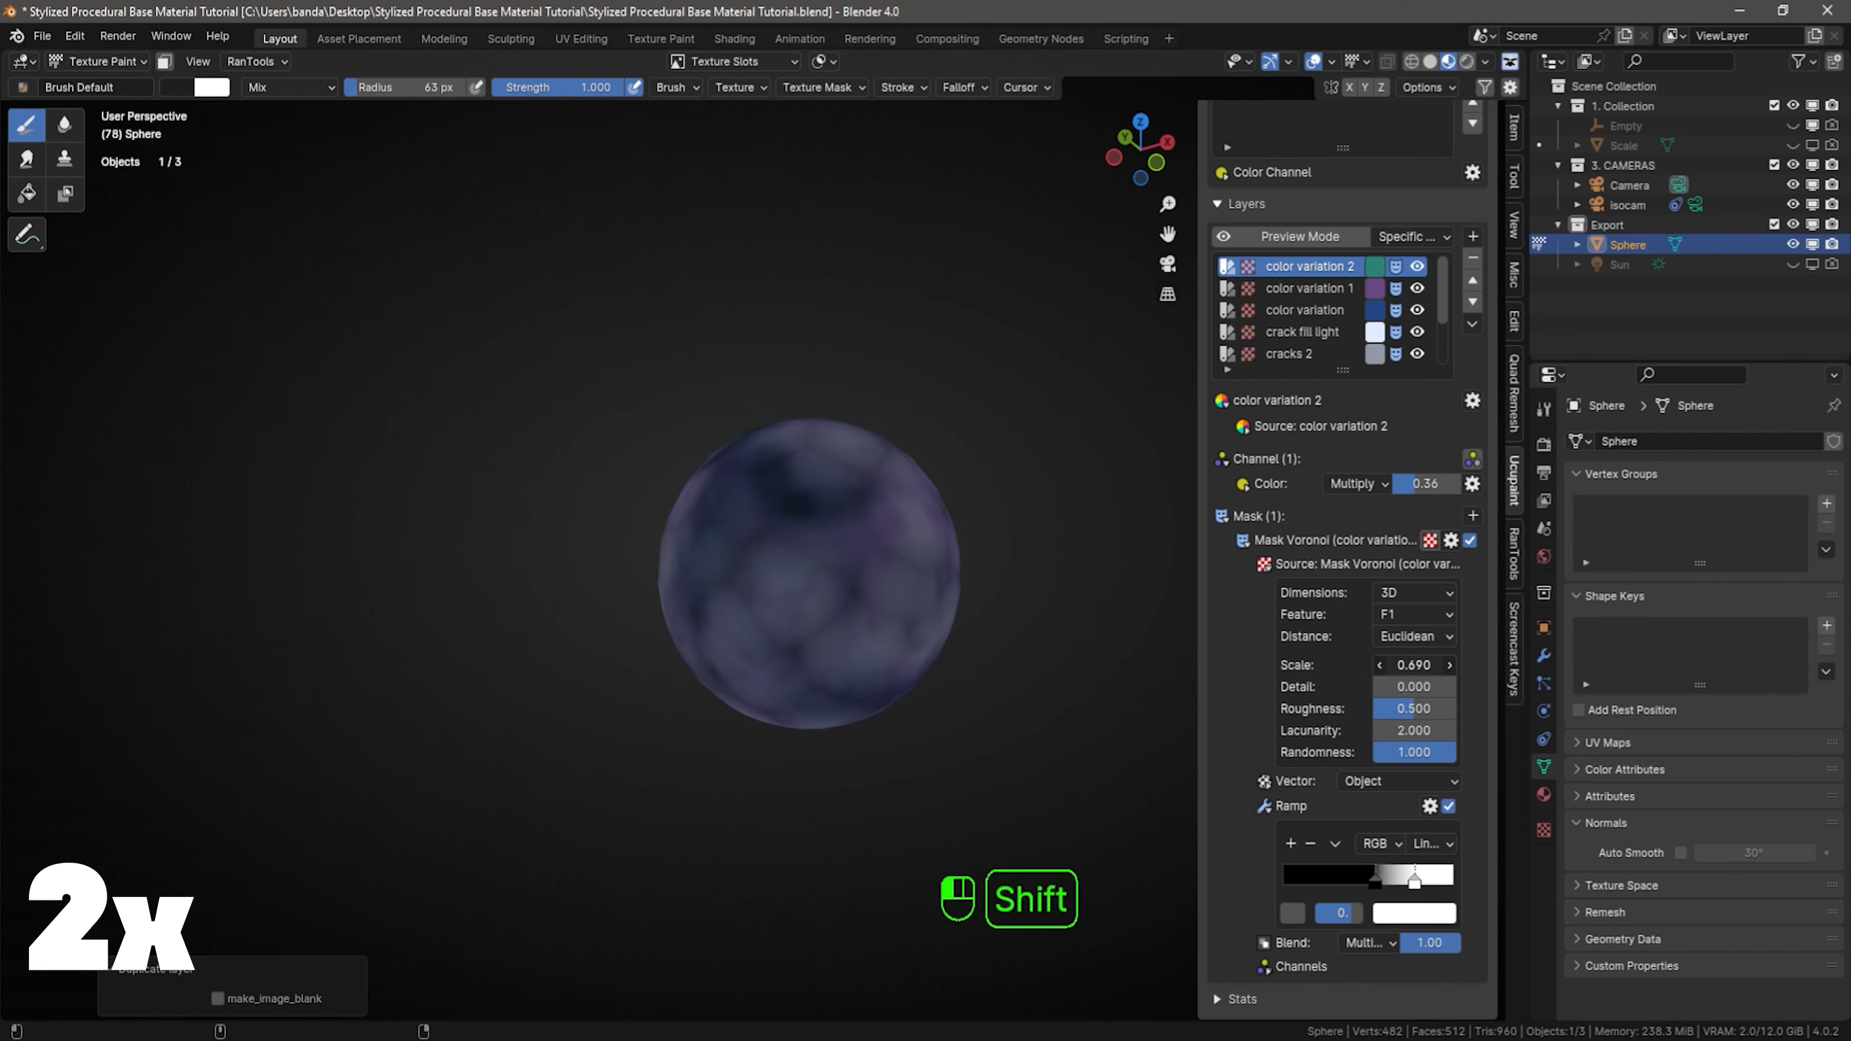
scroll(1034, 648, "down", 2)
middle_click_drag(1035, 649, 1034, 643)
left_click_drag(1425, 483, 1413, 483, "shift")
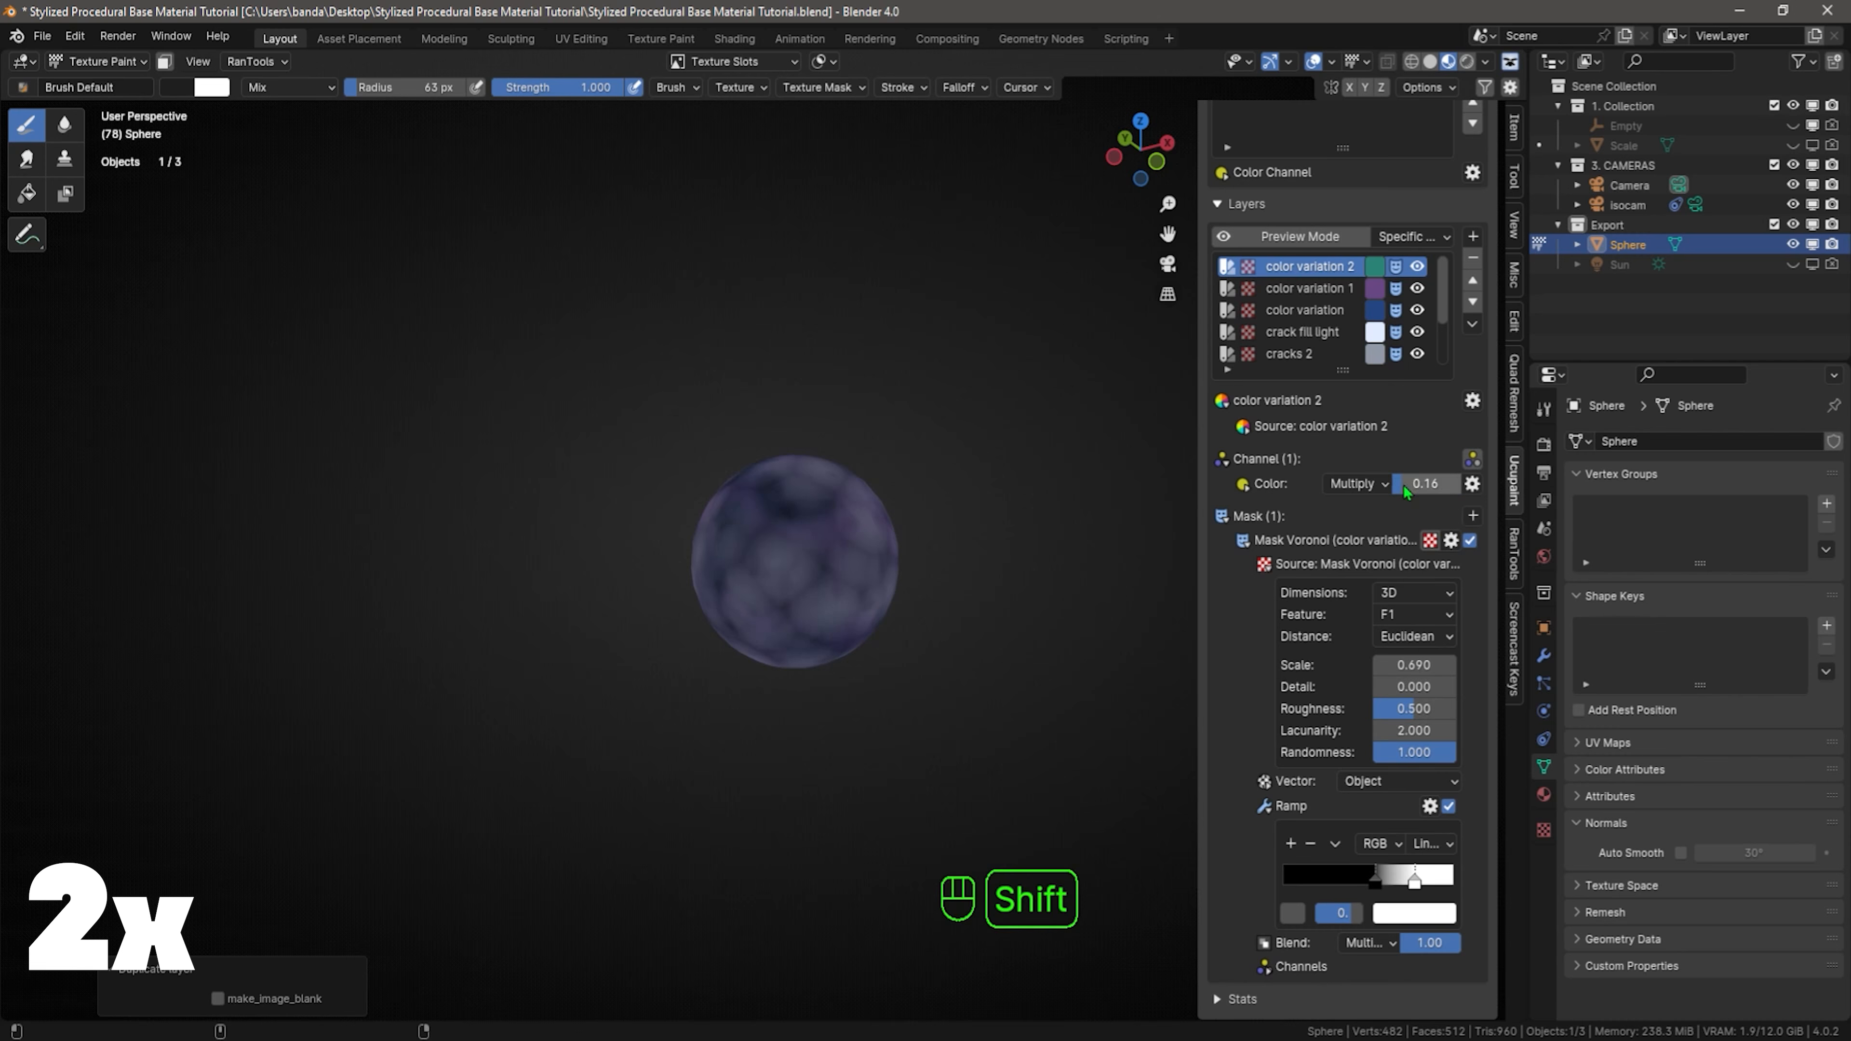
mouse_move(1017, 641)
middle_mouse_down()
mouse_move(1002, 658)
mouse_move(1014, 644)
middle_mouse_up()
key("ctrl+s")
Add a green solid color layer with Mix blending above the color variation 2 layer
key("KP_1")
middle_click_drag(1021, 557, 925, 624)
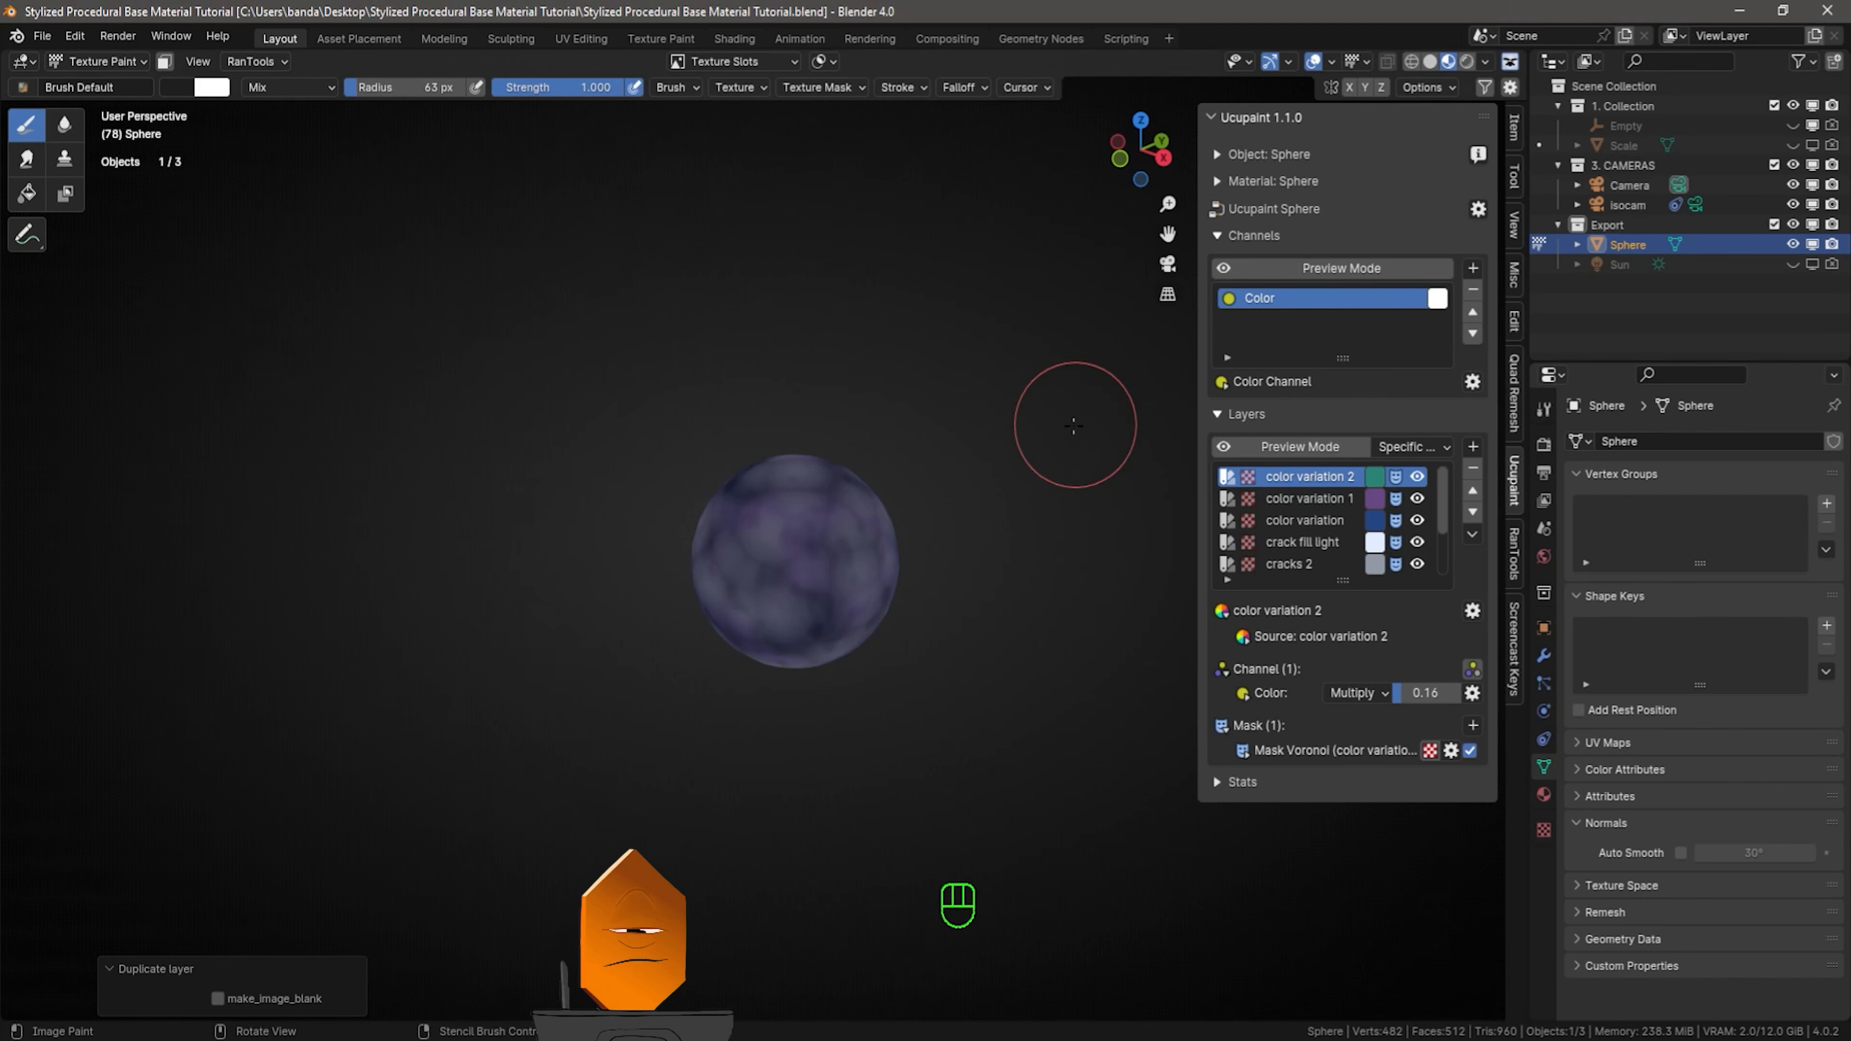
middle_click_drag(1076, 425, 1067, 467)
left_click(1474, 448)
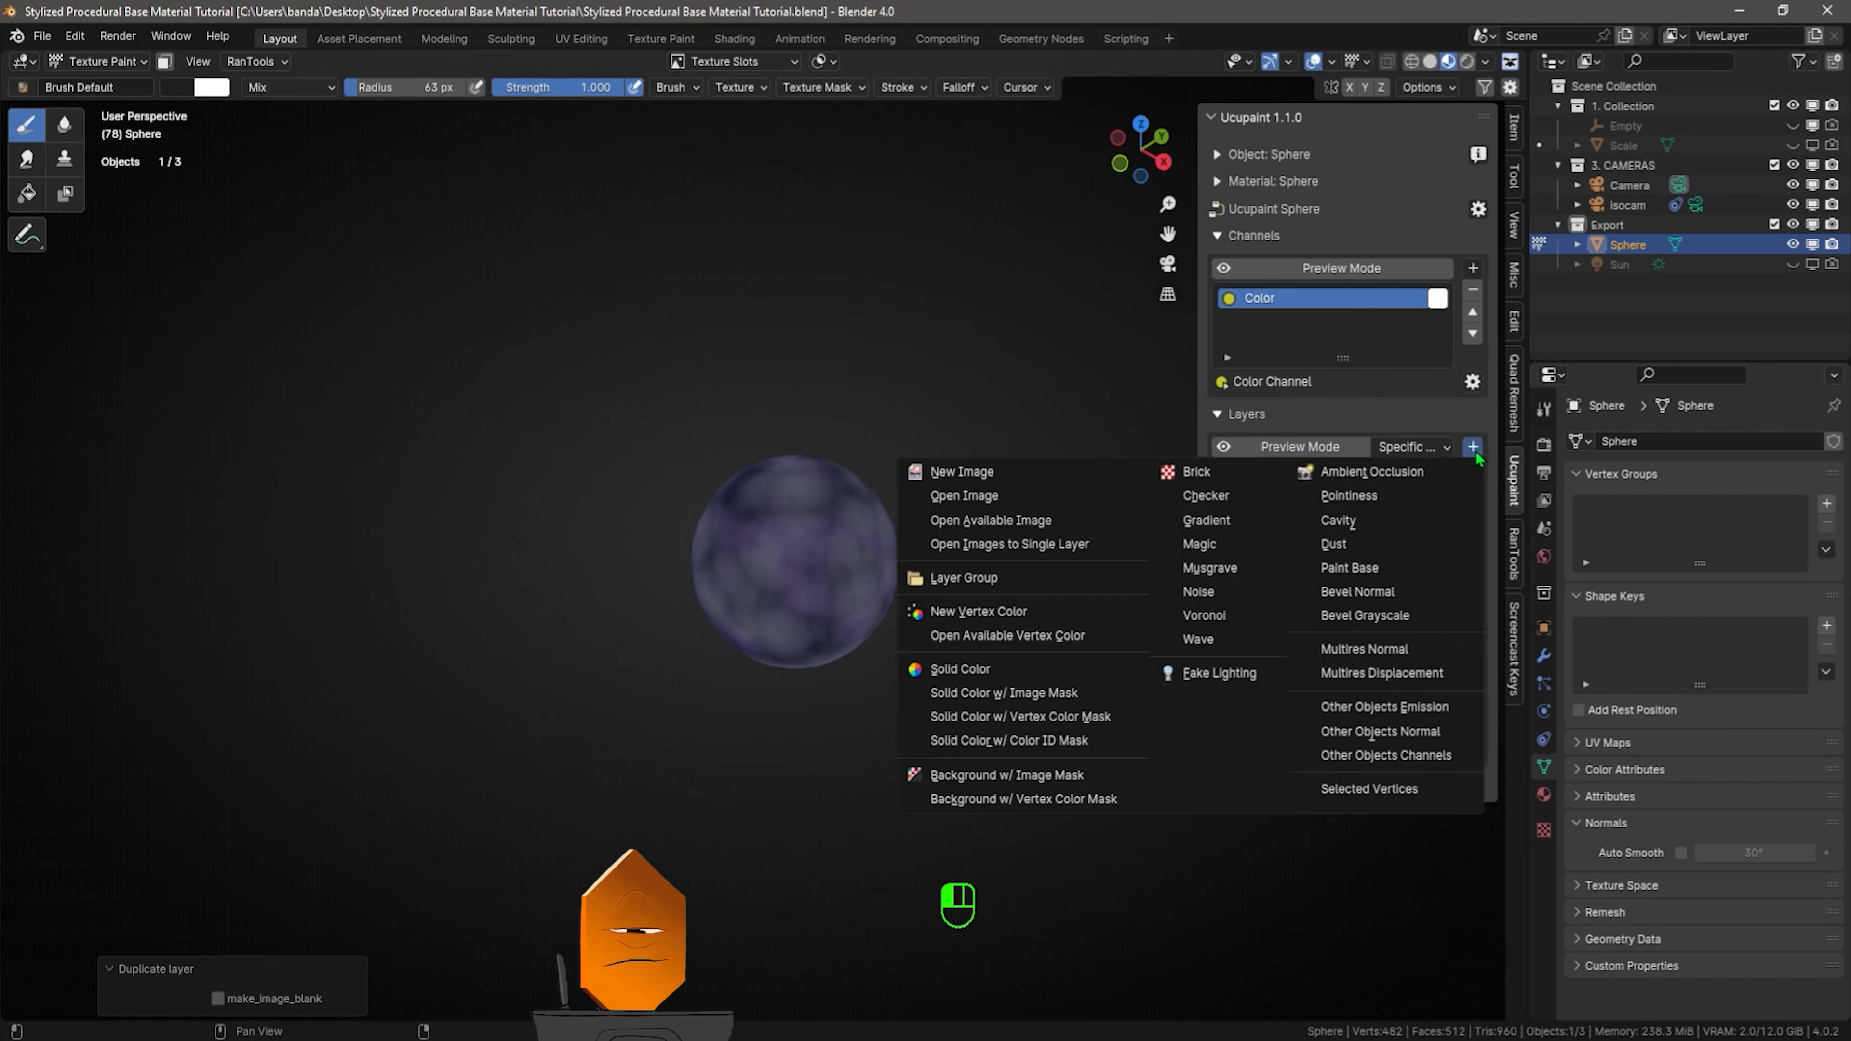
left_click(940, 671)
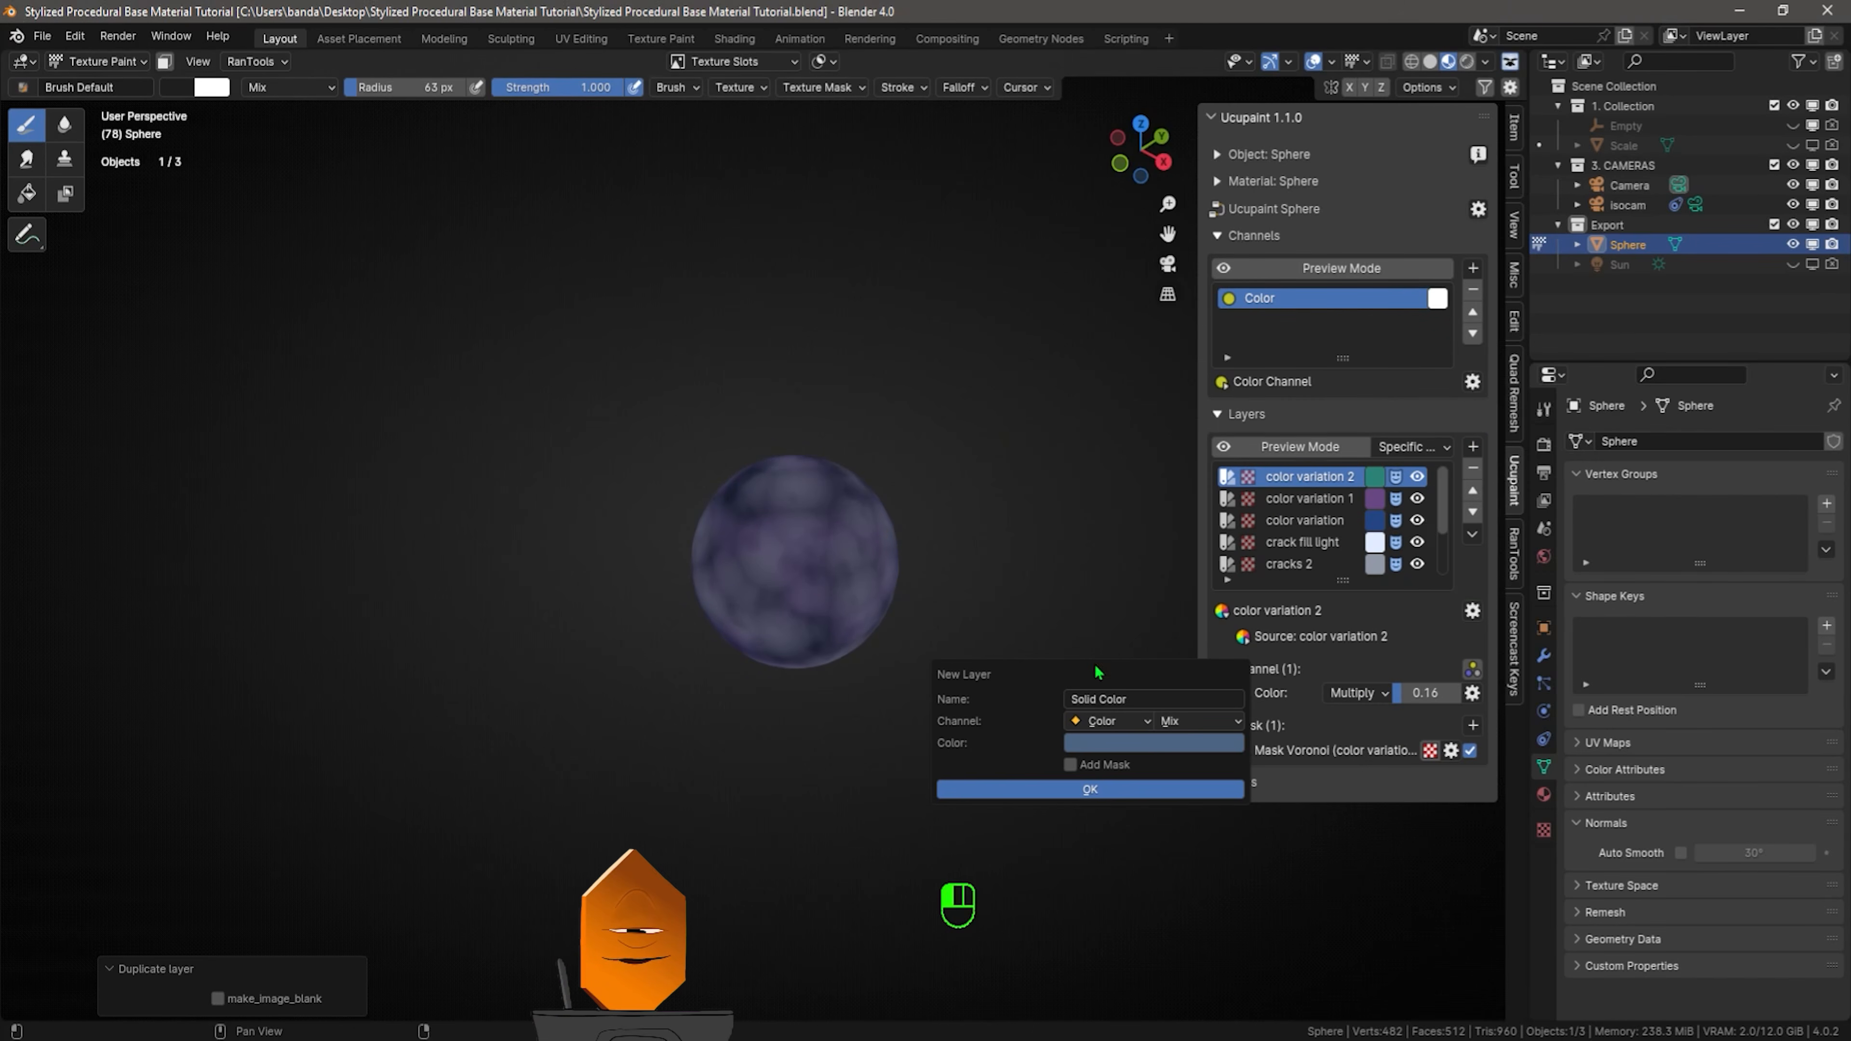
left_click(1193, 742)
left_click(1156, 584)
left_click(1079, 789)
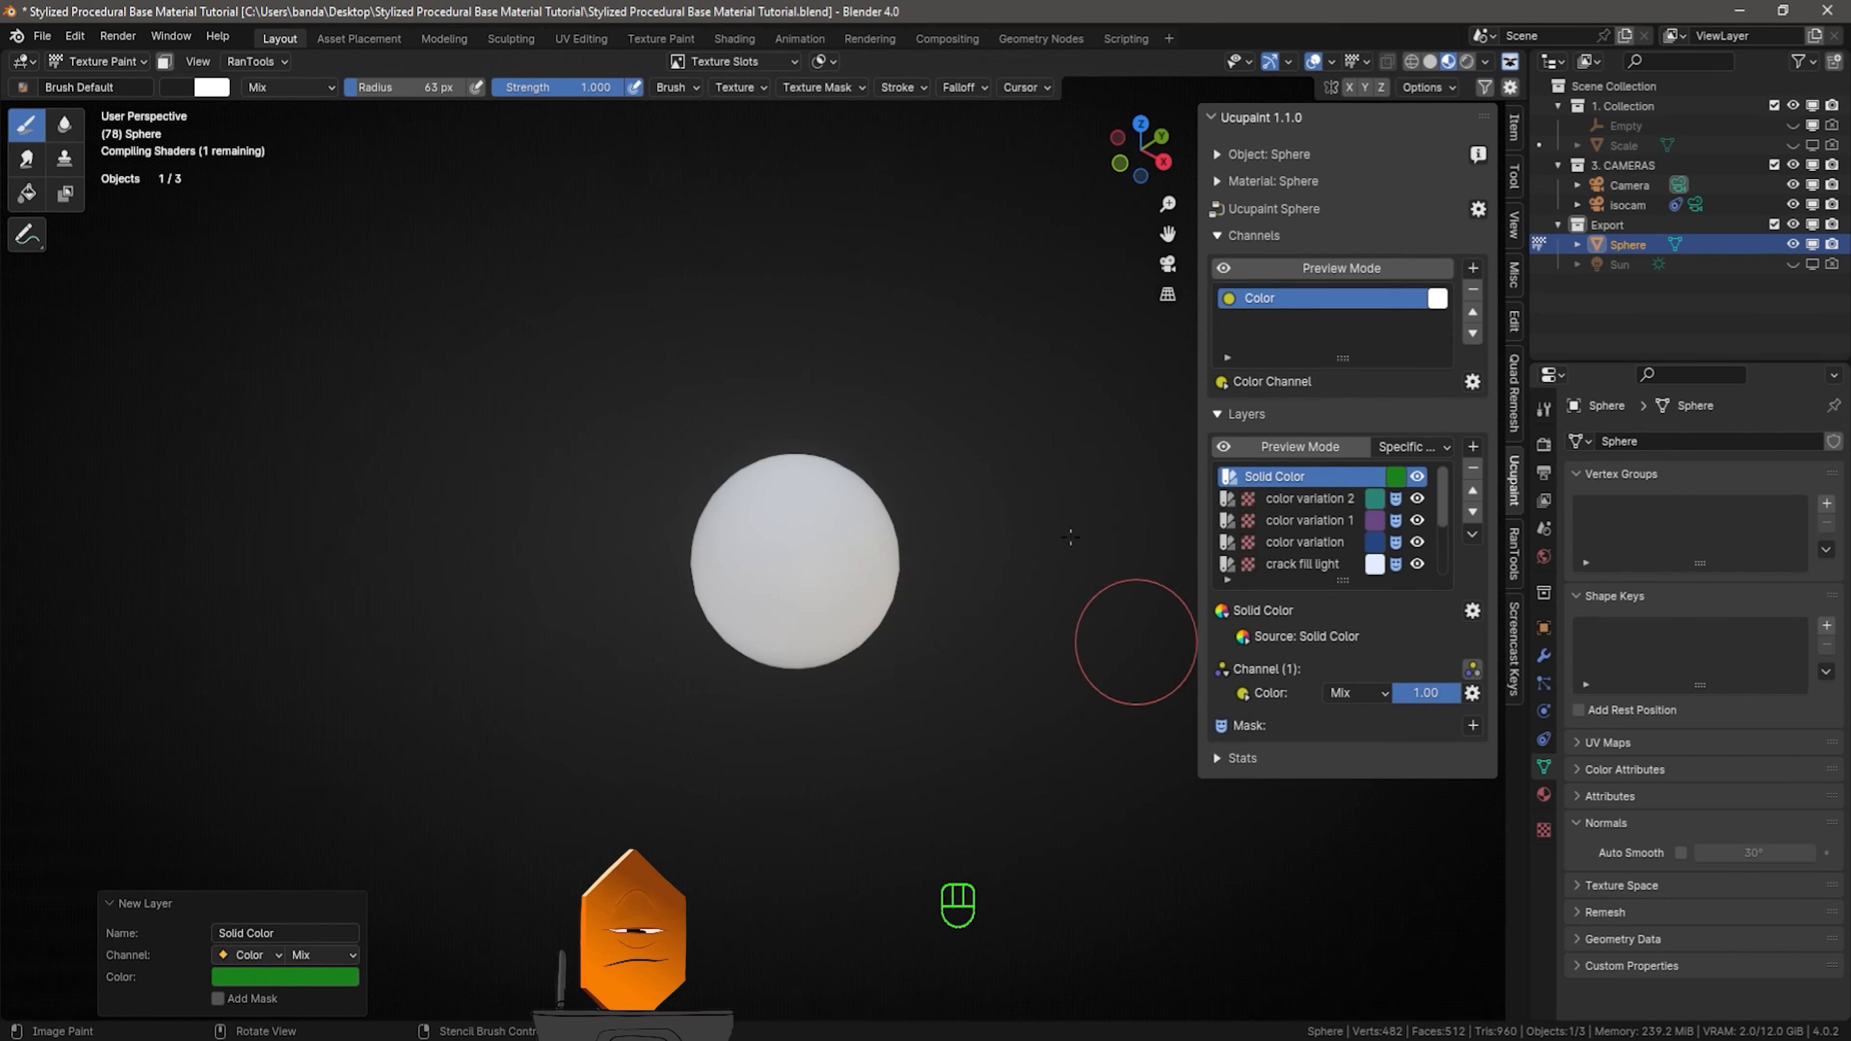
middle_click_drag(962, 567, 990, 597)
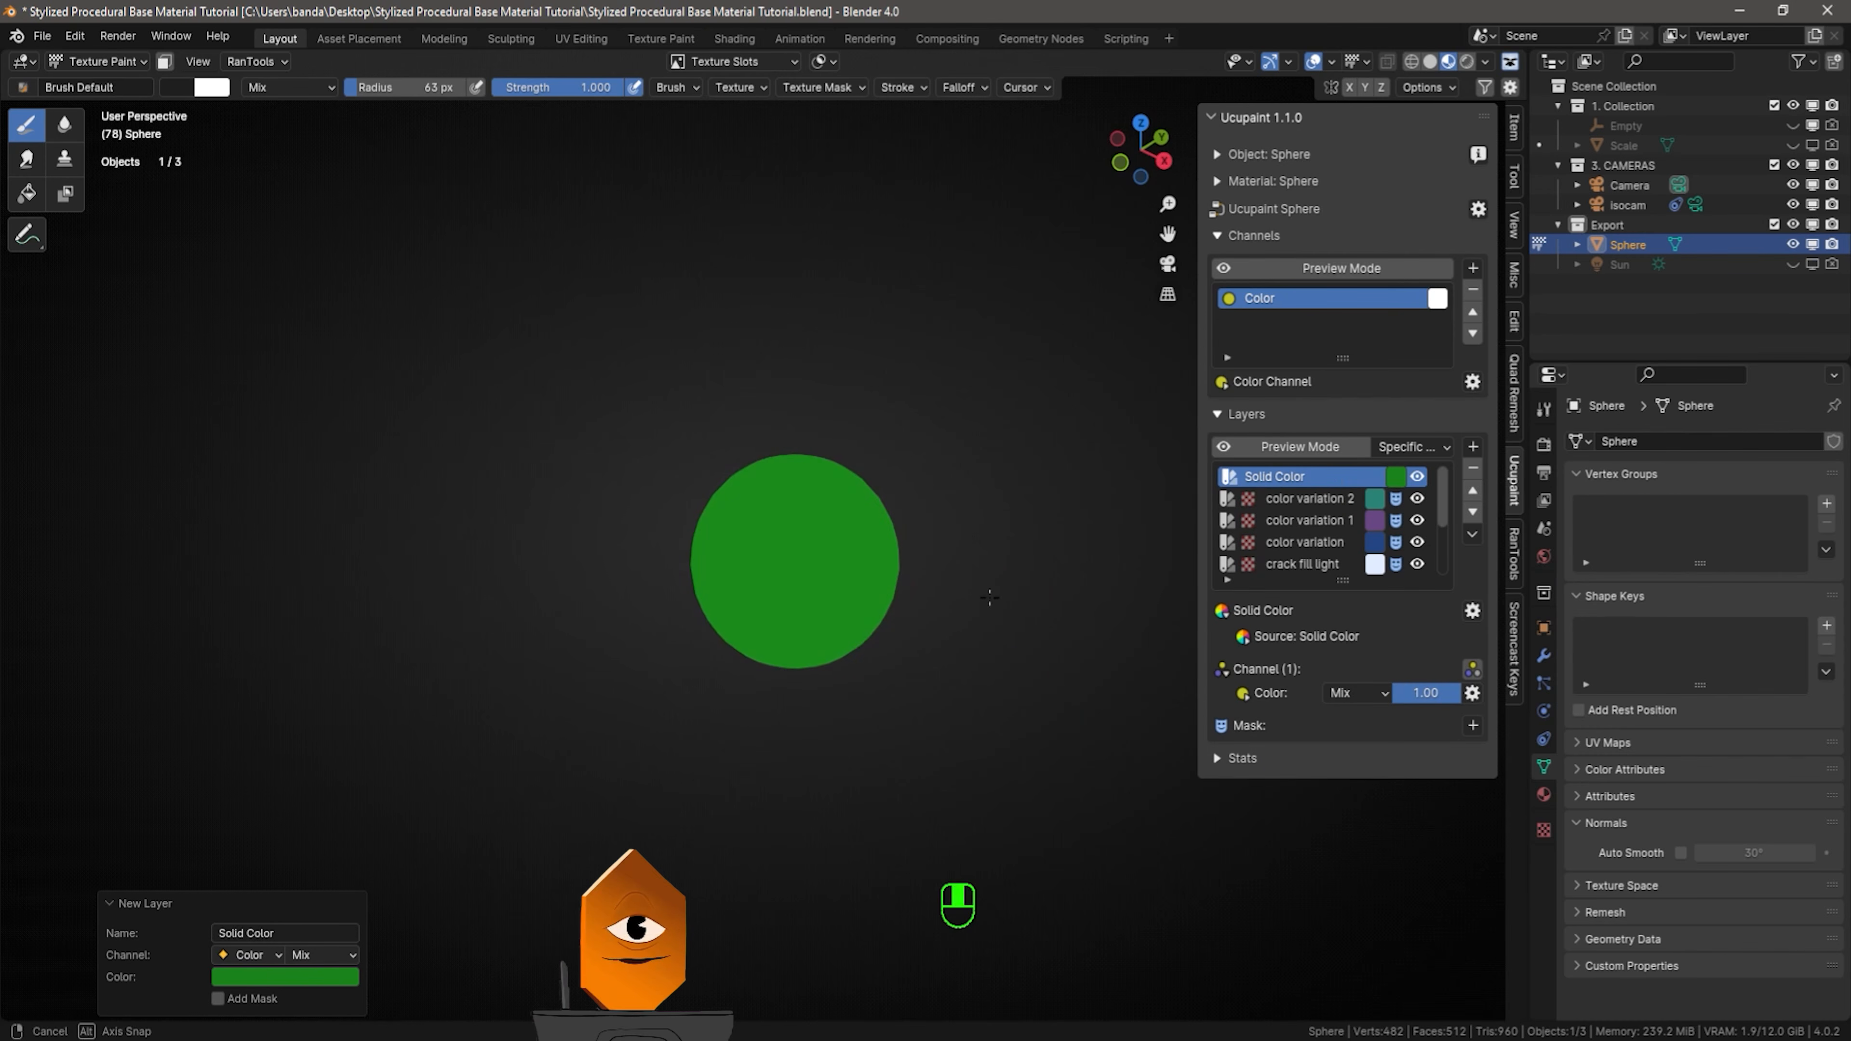
Add a Gradient mask with Object vector mapping to the green solid color layer
left_click(1472, 725)
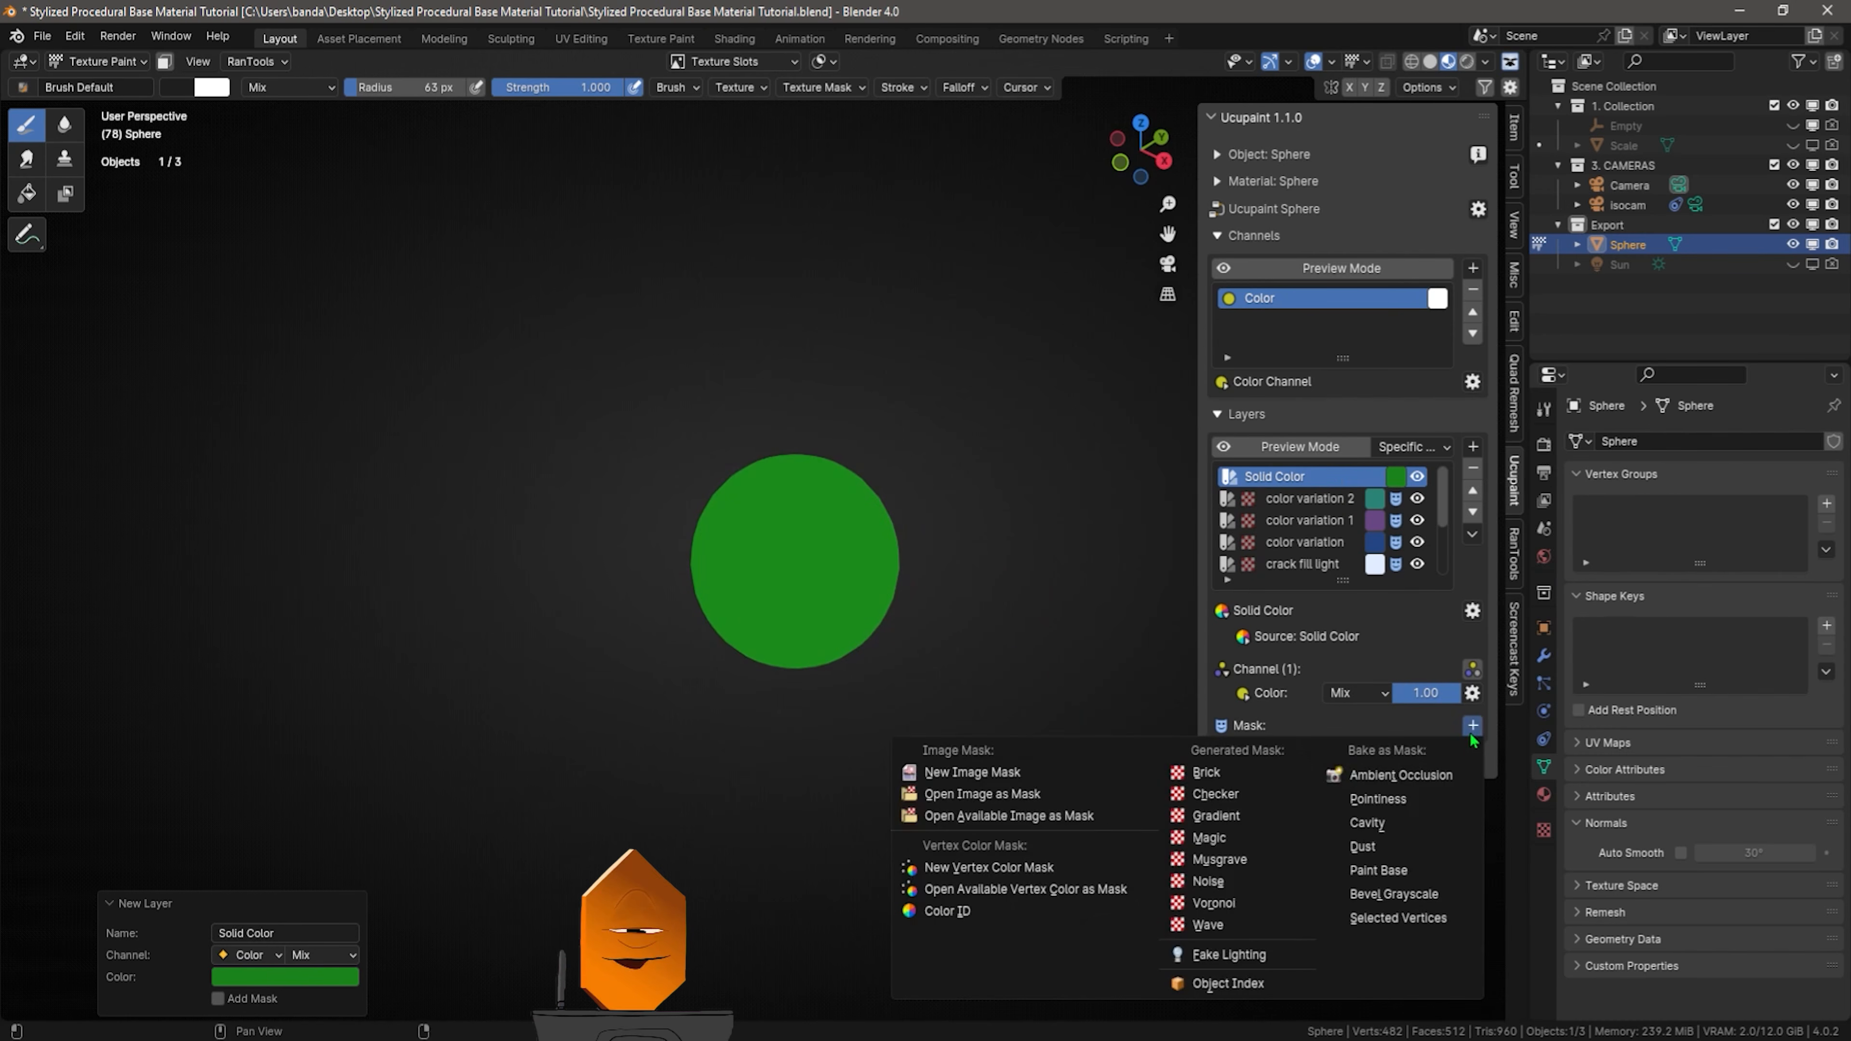
left_click(1287, 823)
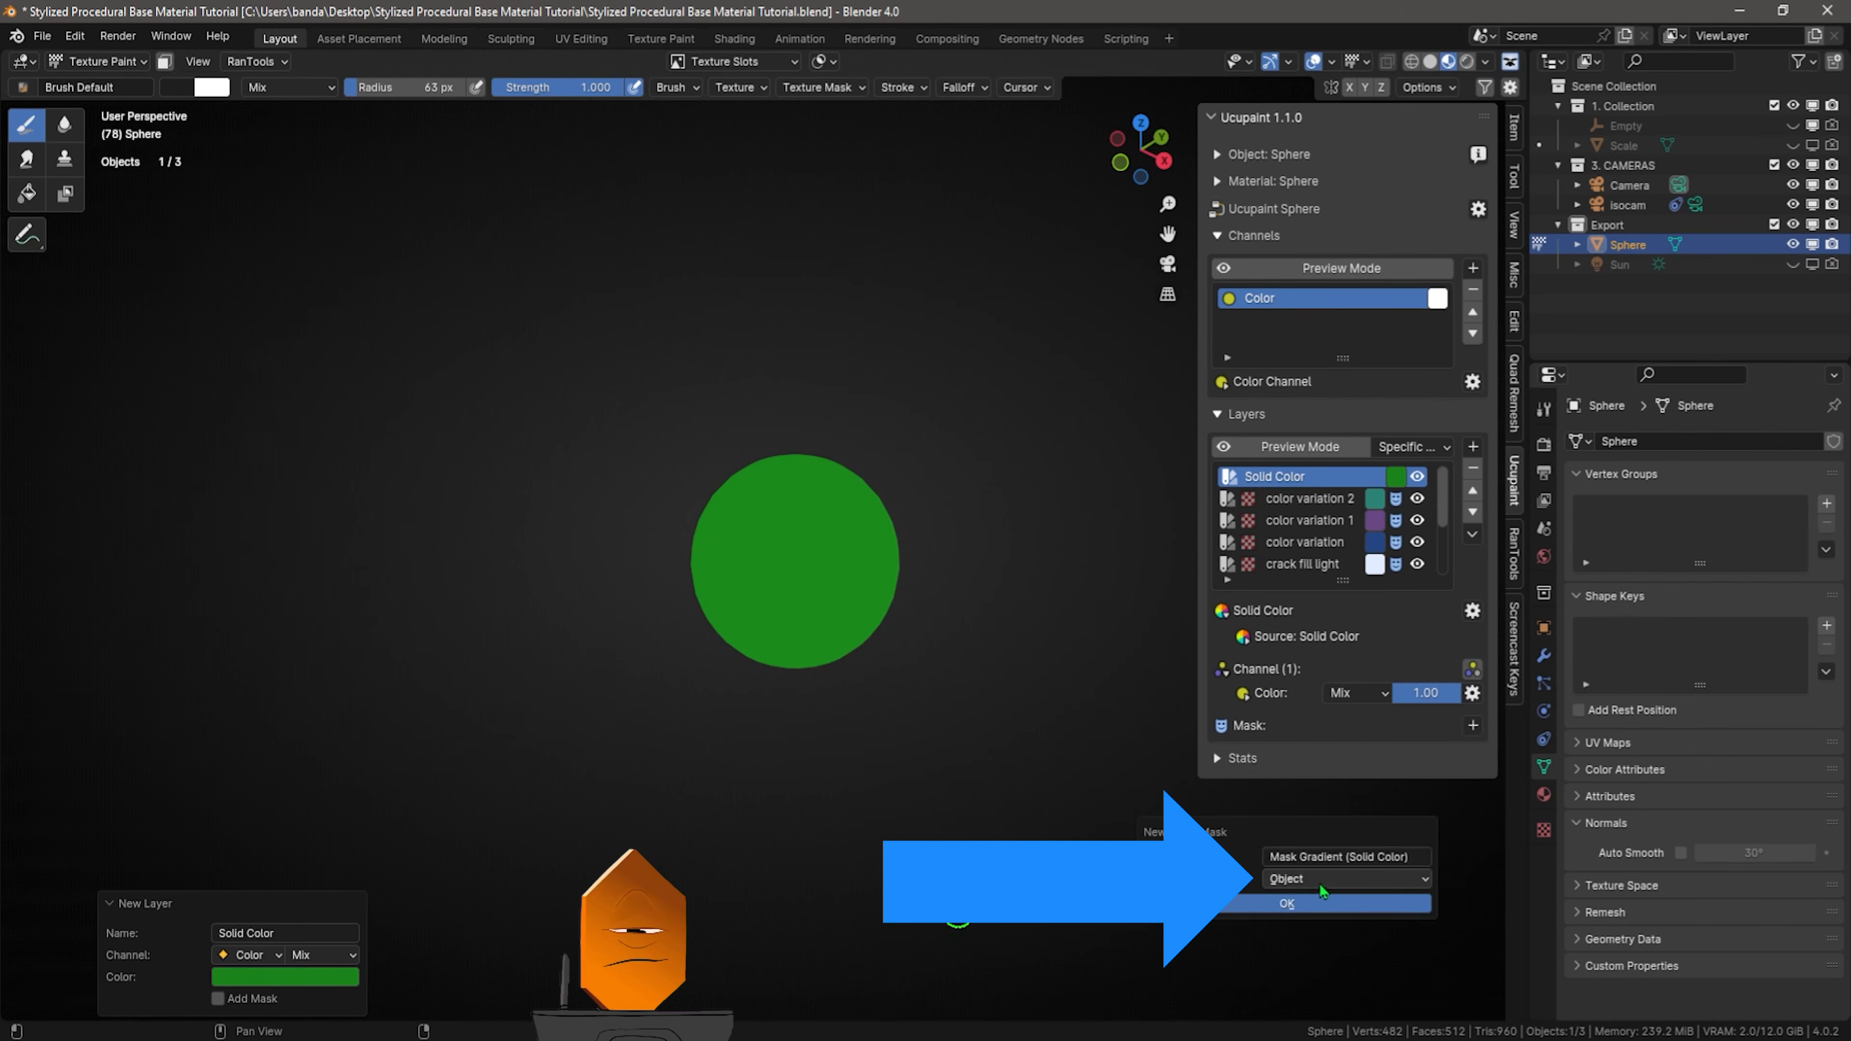
left_click(1312, 903)
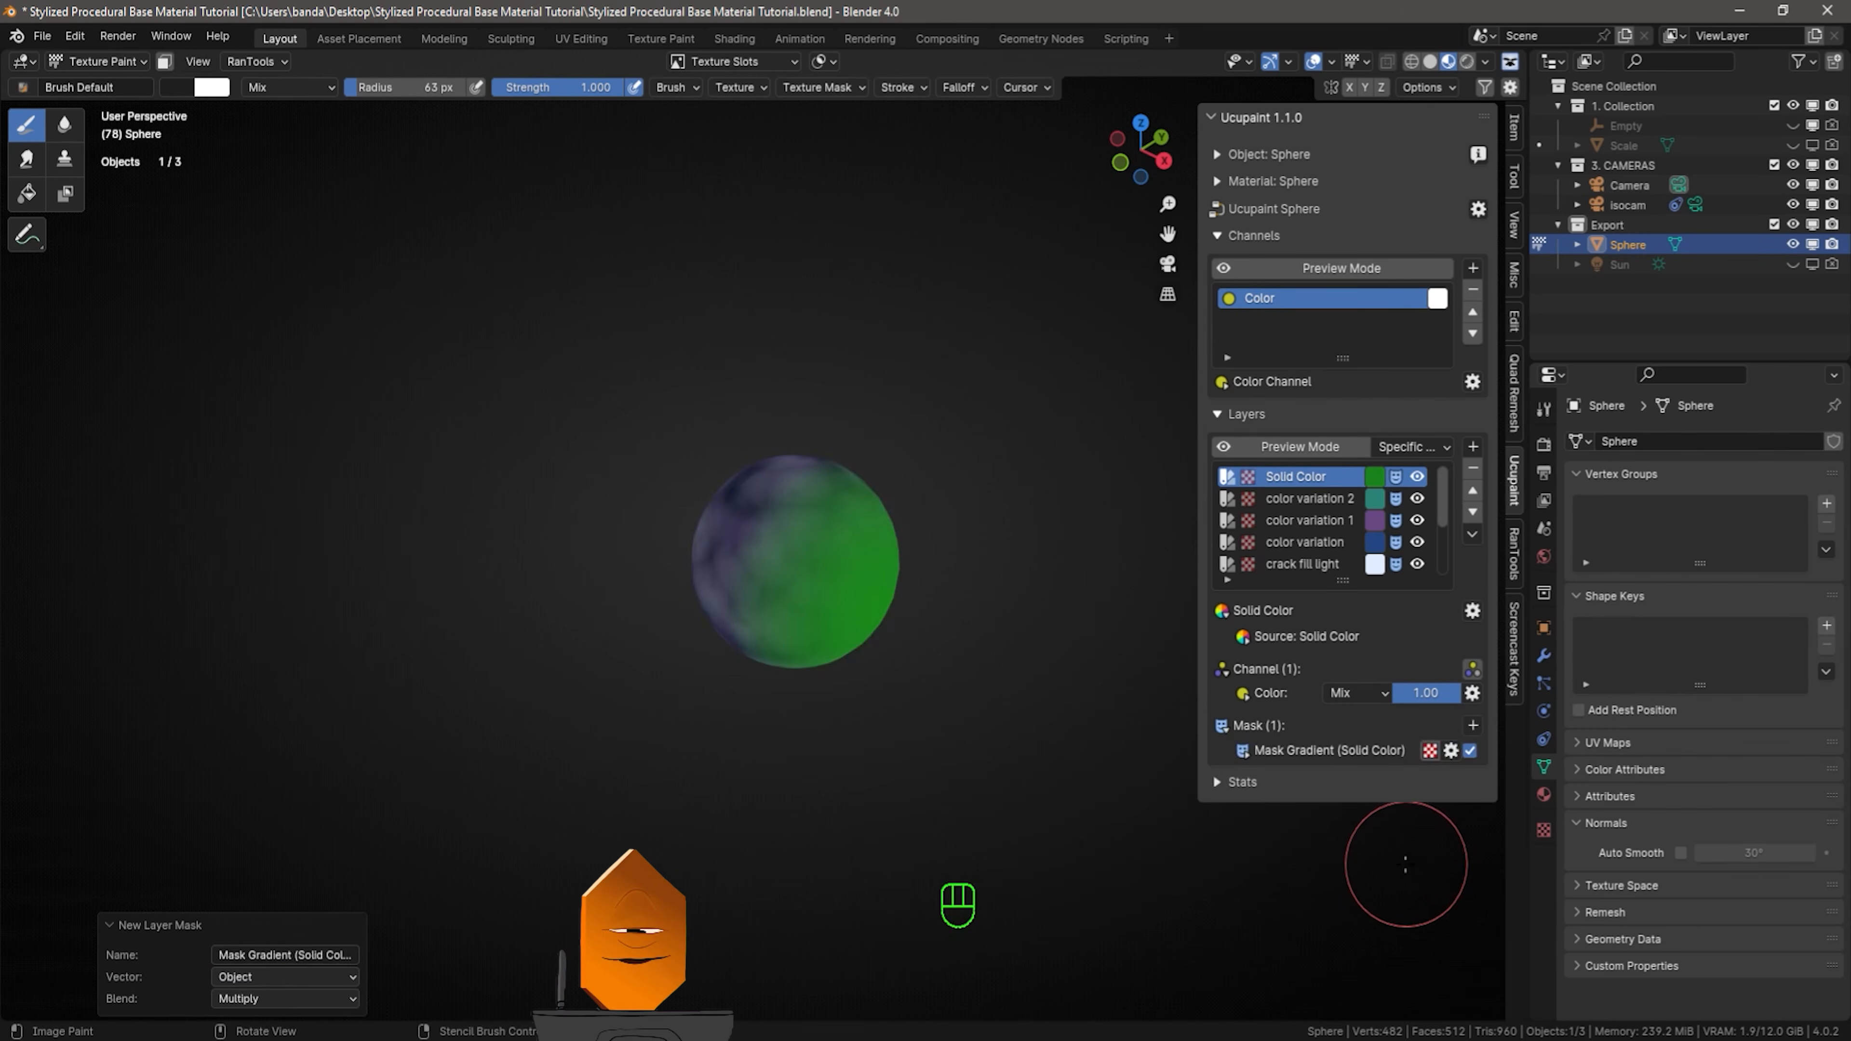
Rotate the green layer's Gradient mask 90° around Y so the green fades downward from the sphere's top
left_click(1243, 751)
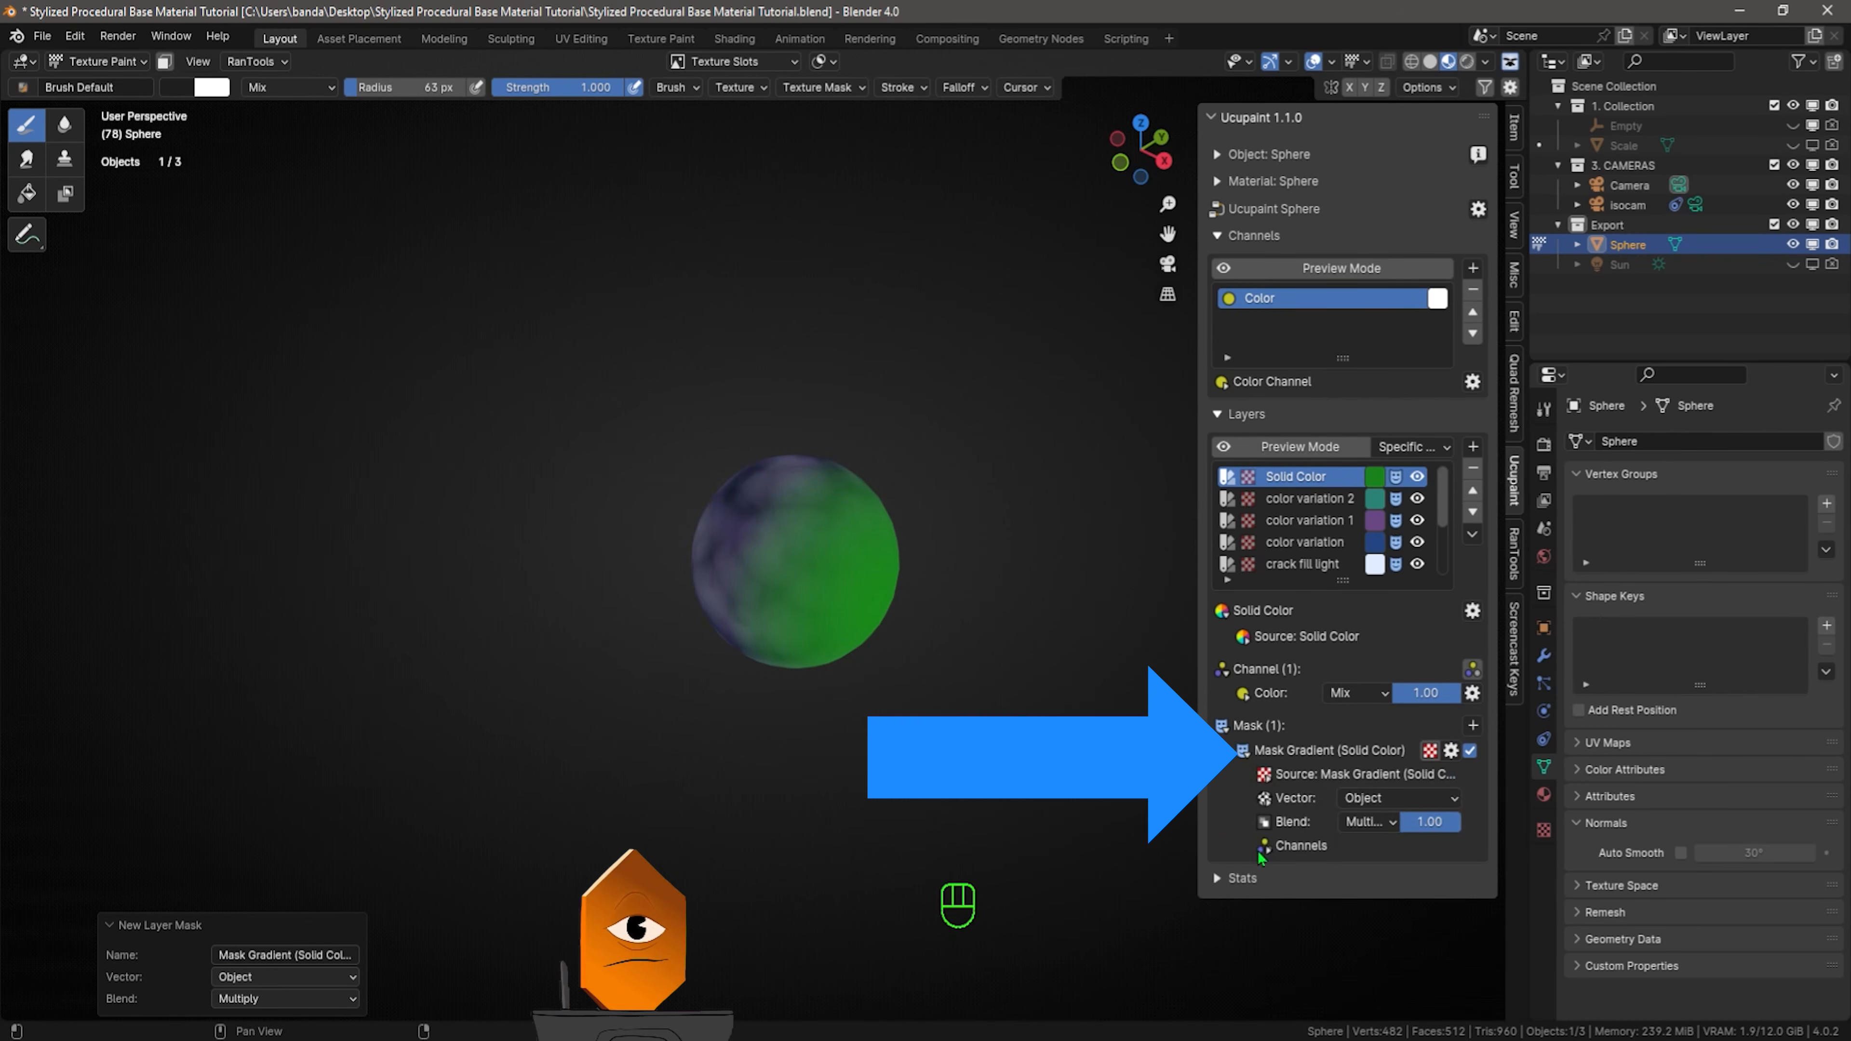
left_click(1266, 802)
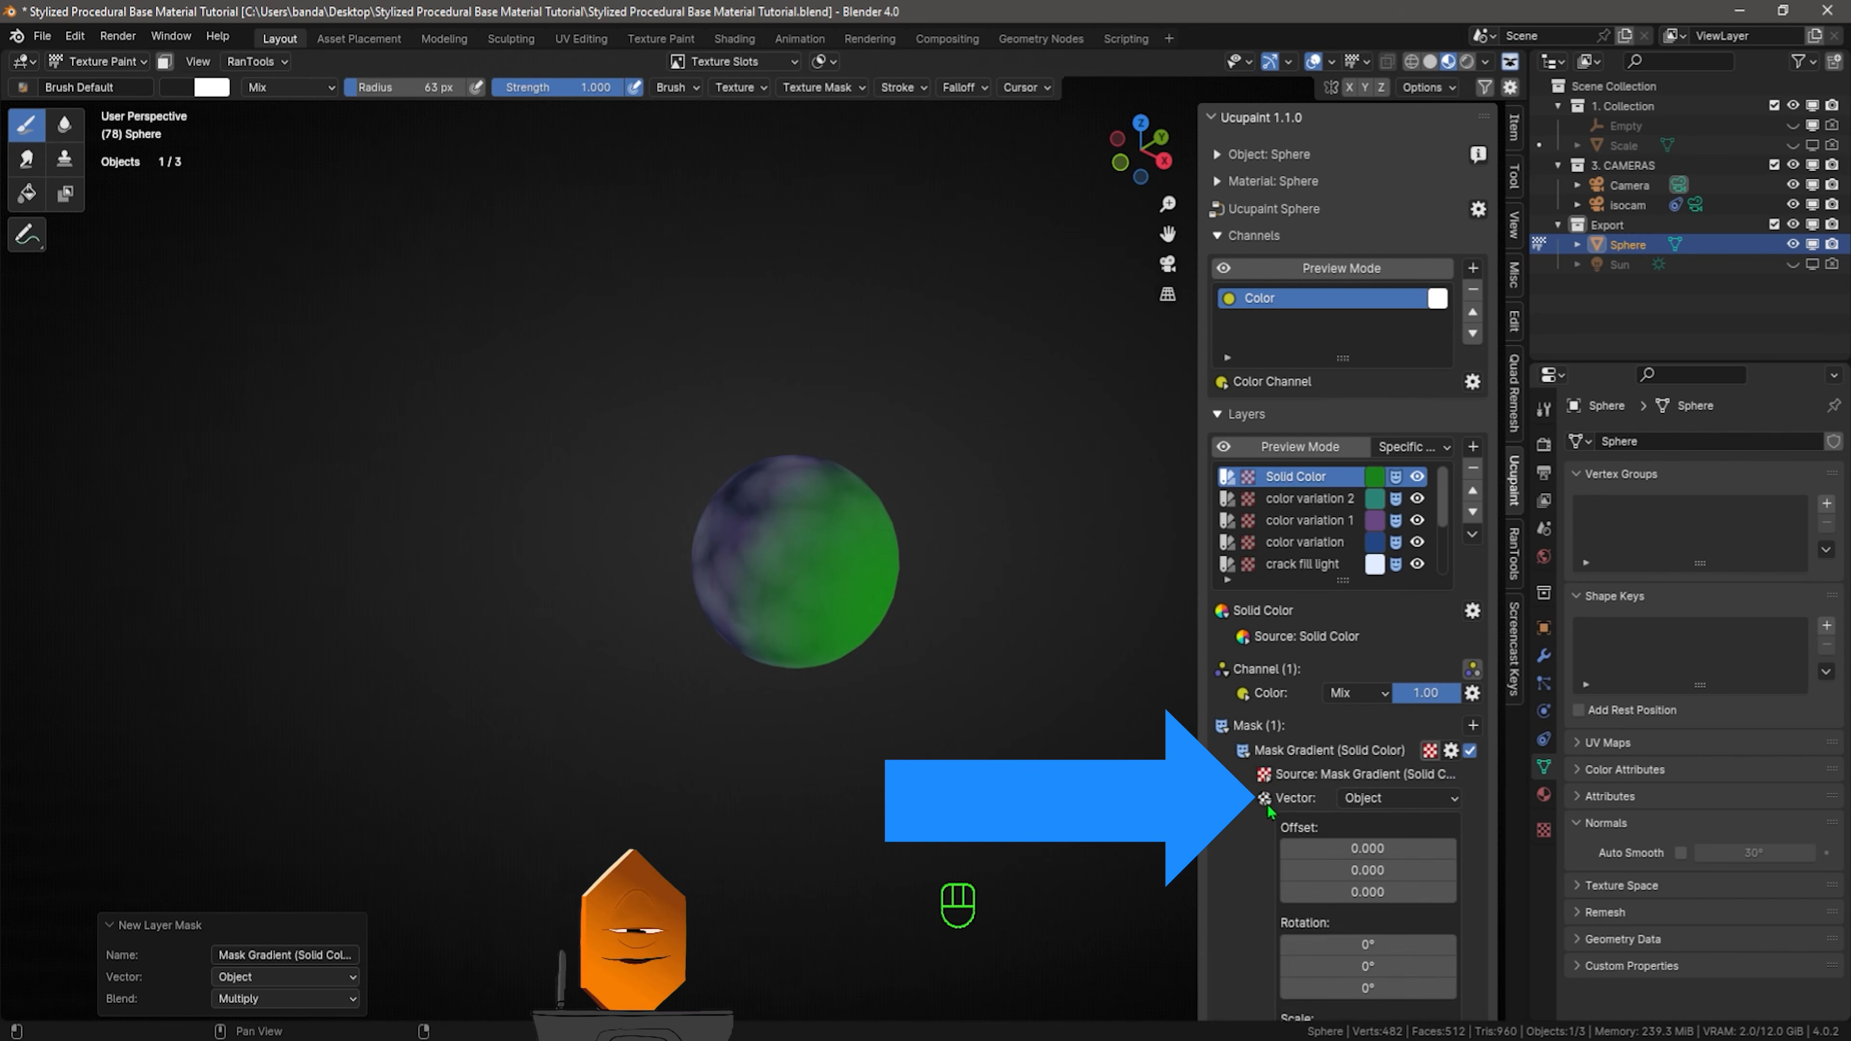
left_click(1376, 964)
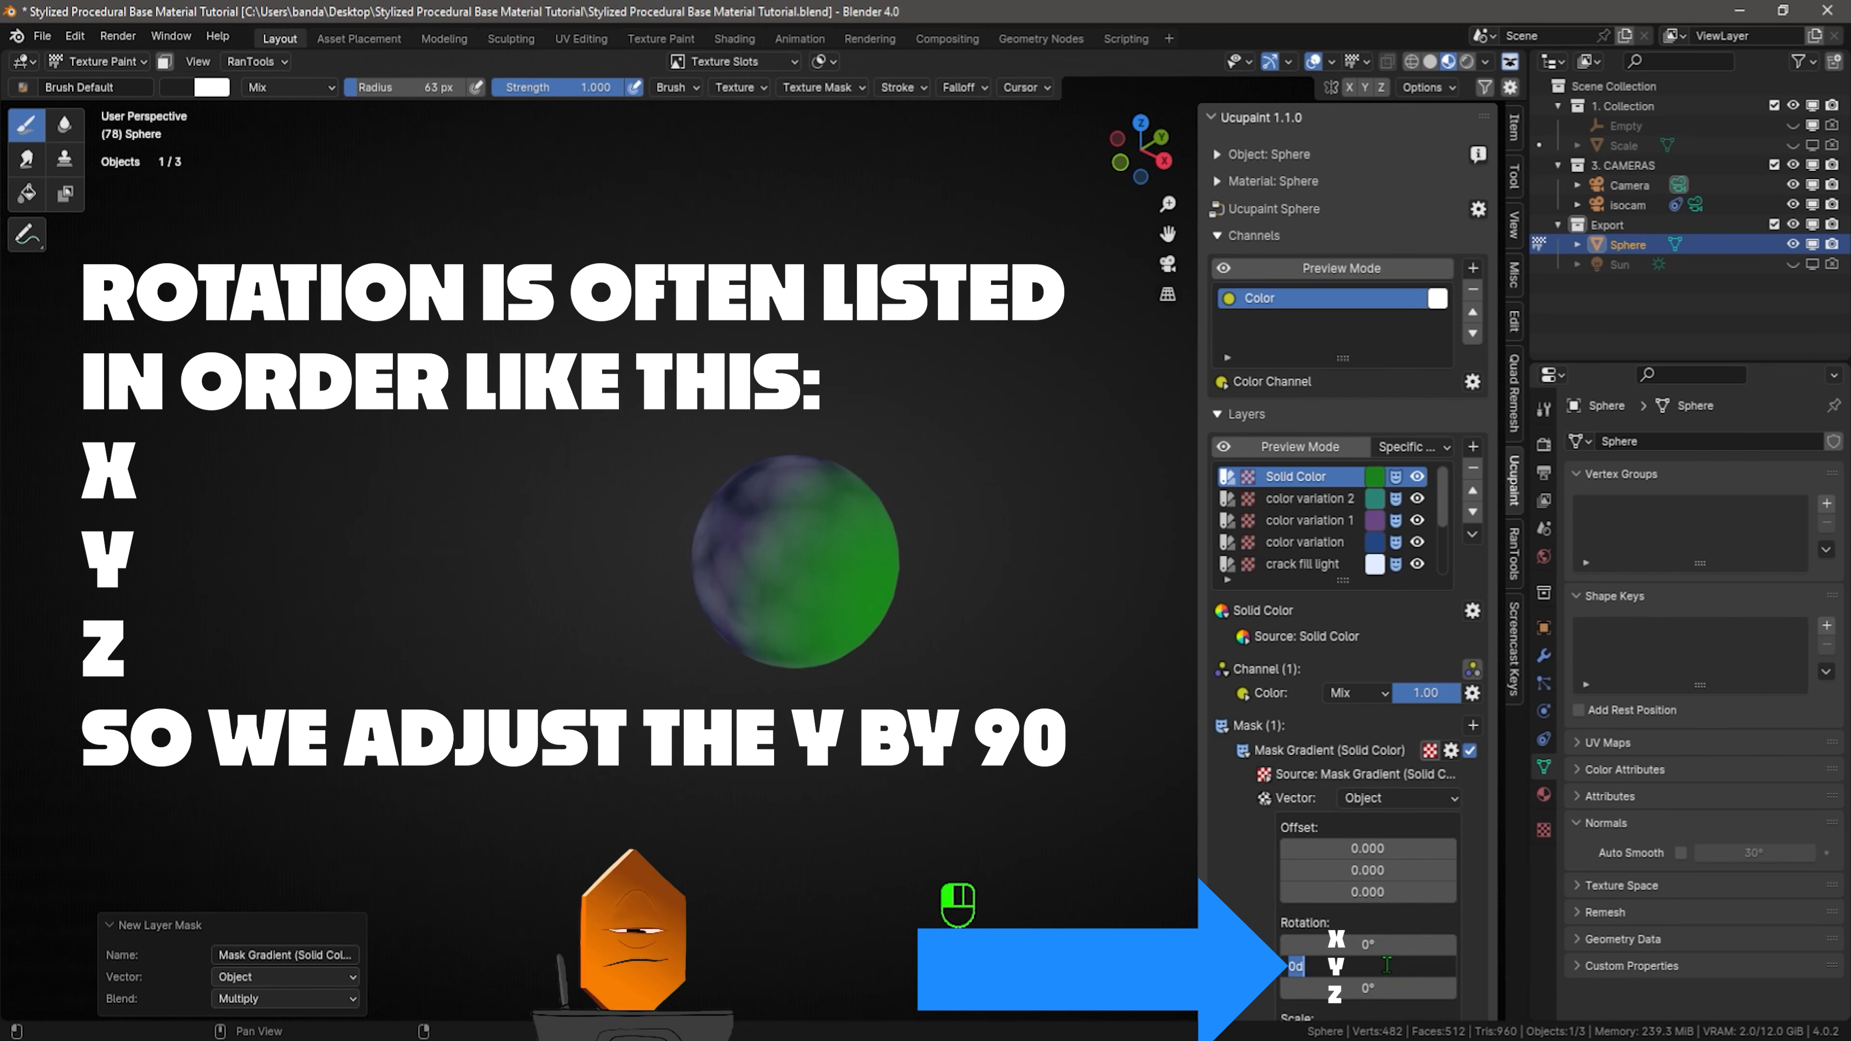
type("90")
key("Return")
key("KP_1")
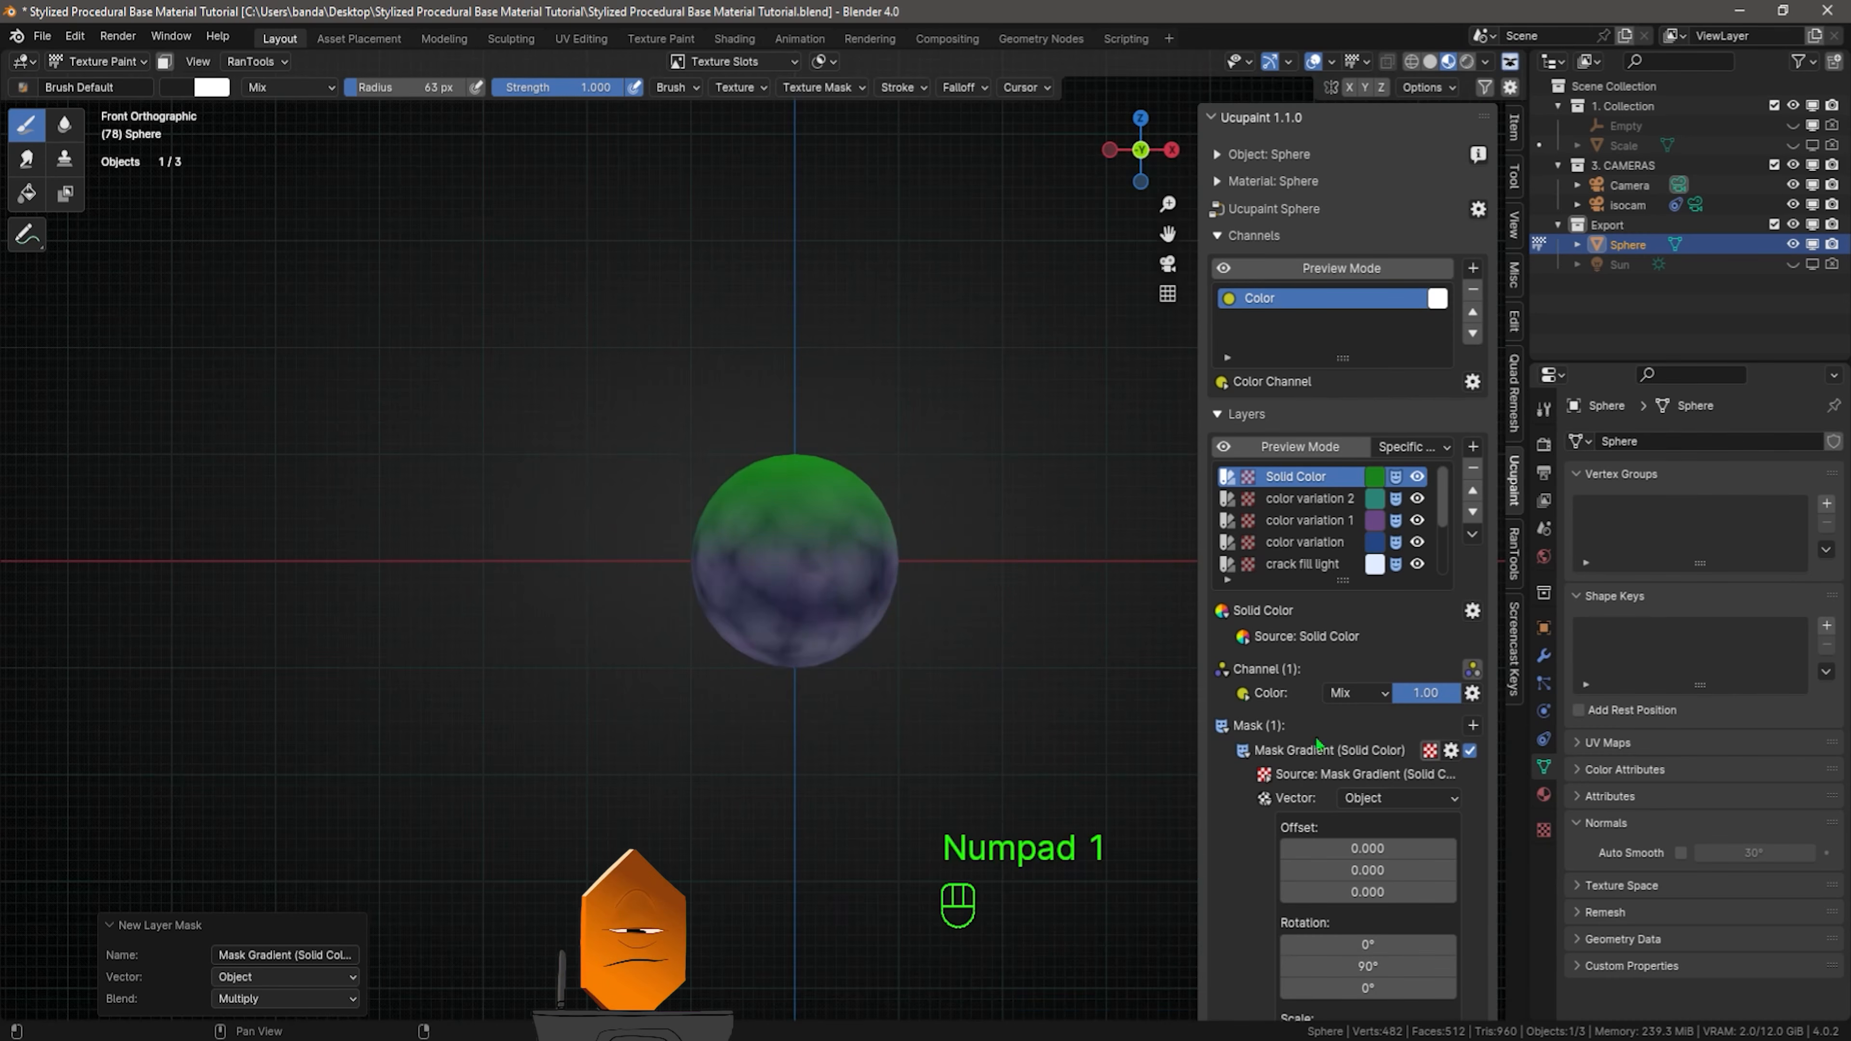
left_click(1247, 759)
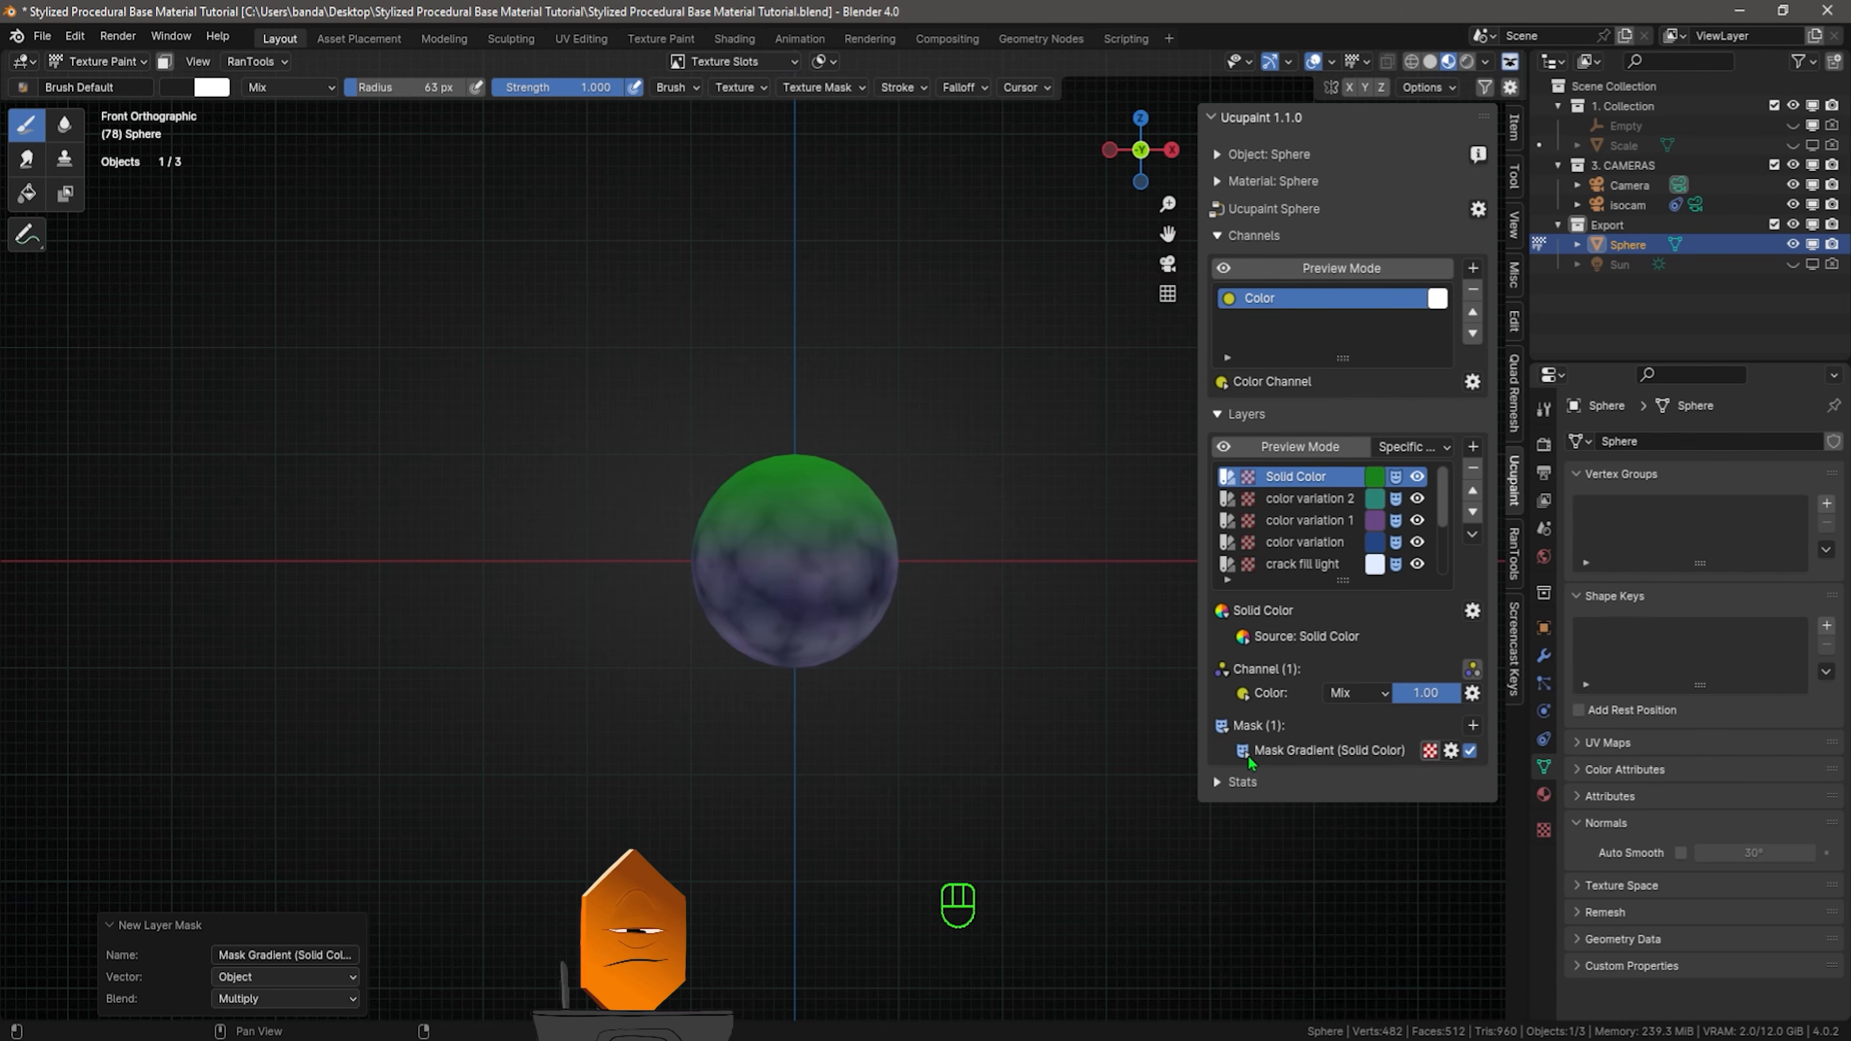
Add a Musgrave mask with Object vector mapping and Multiply blending to the green layer, and set its scale to 4.700
left_click(1472, 725)
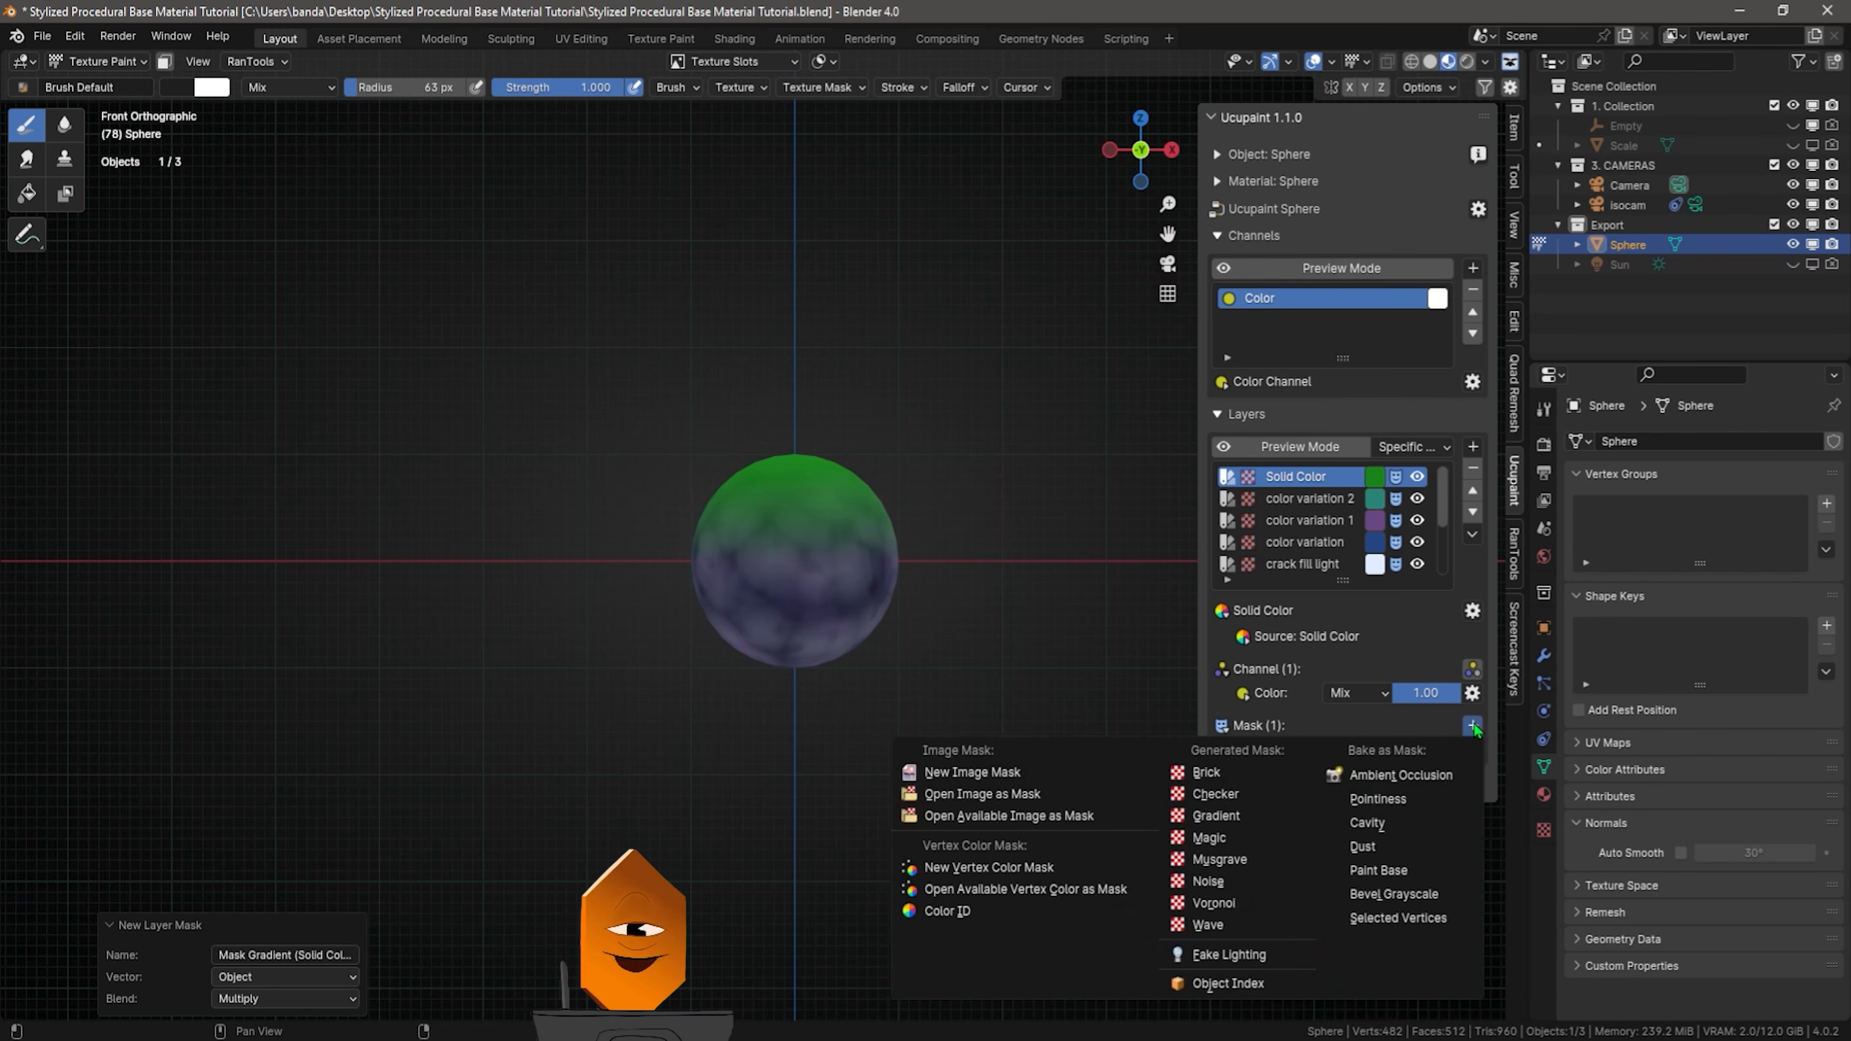
left_click(1241, 862)
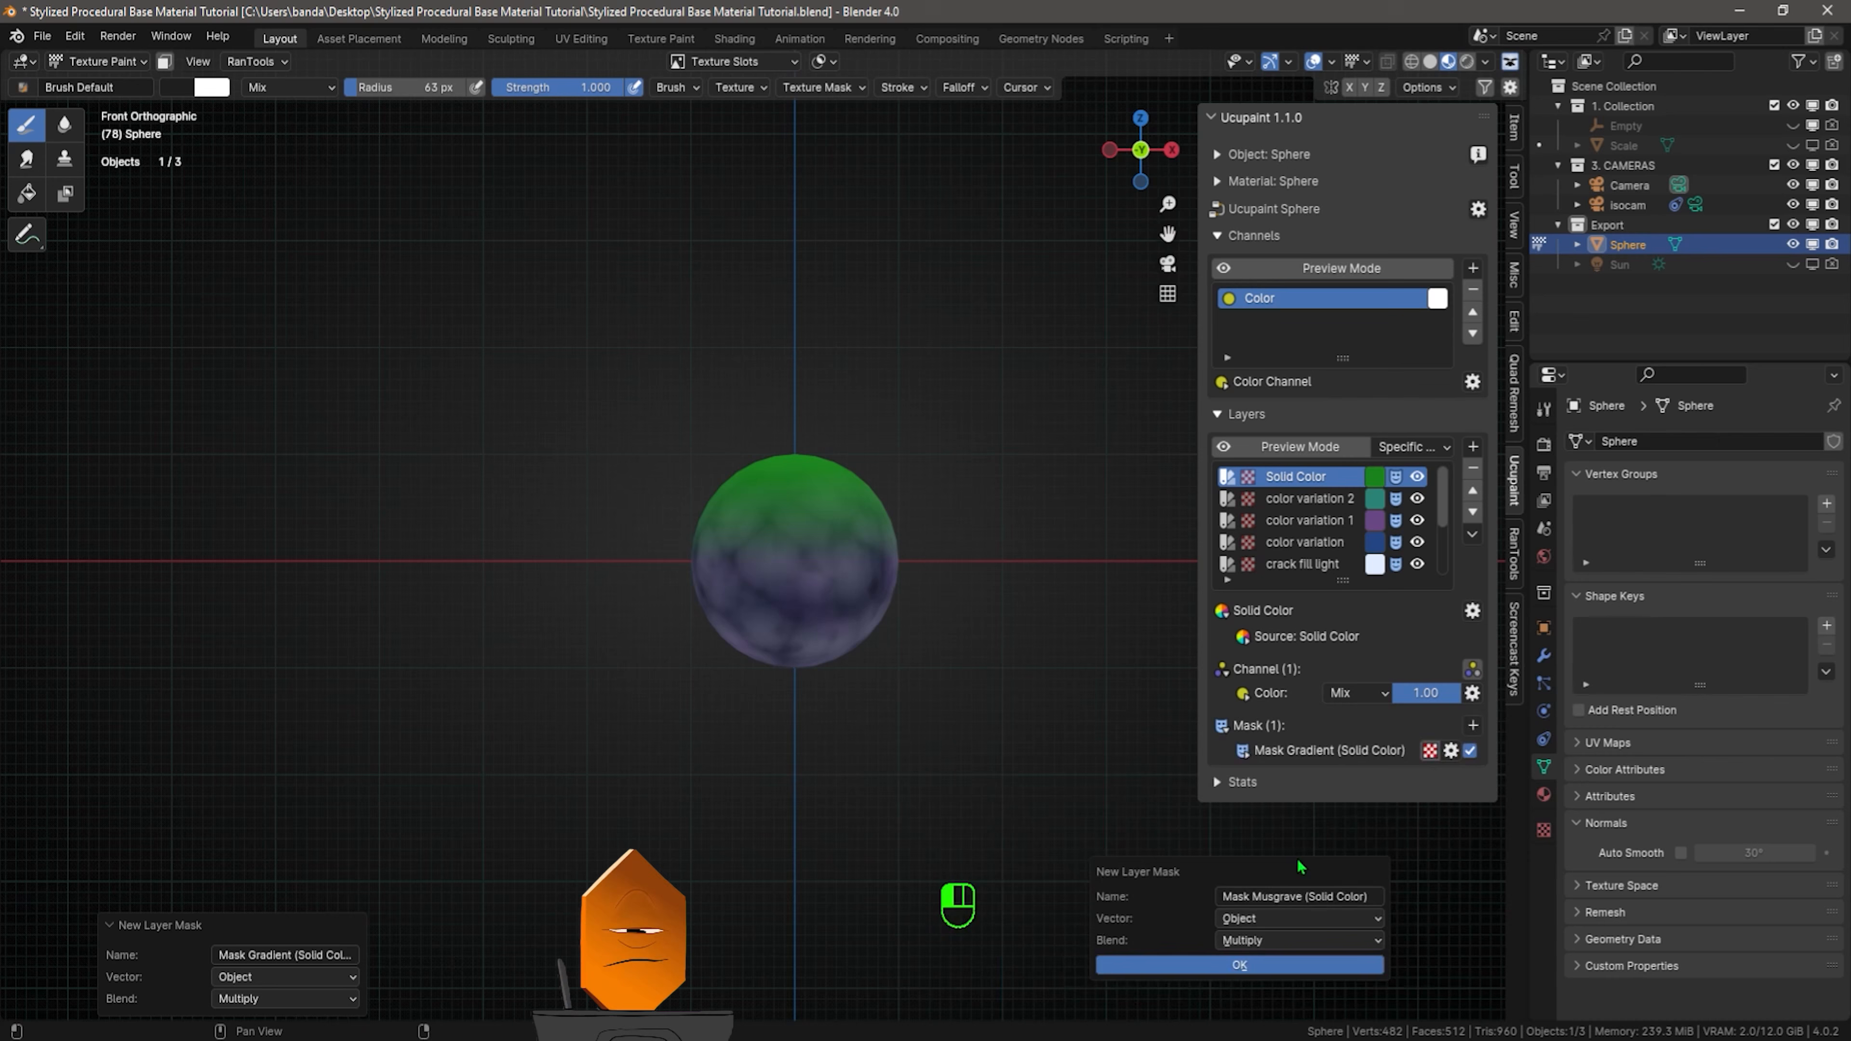
left_click(1275, 965)
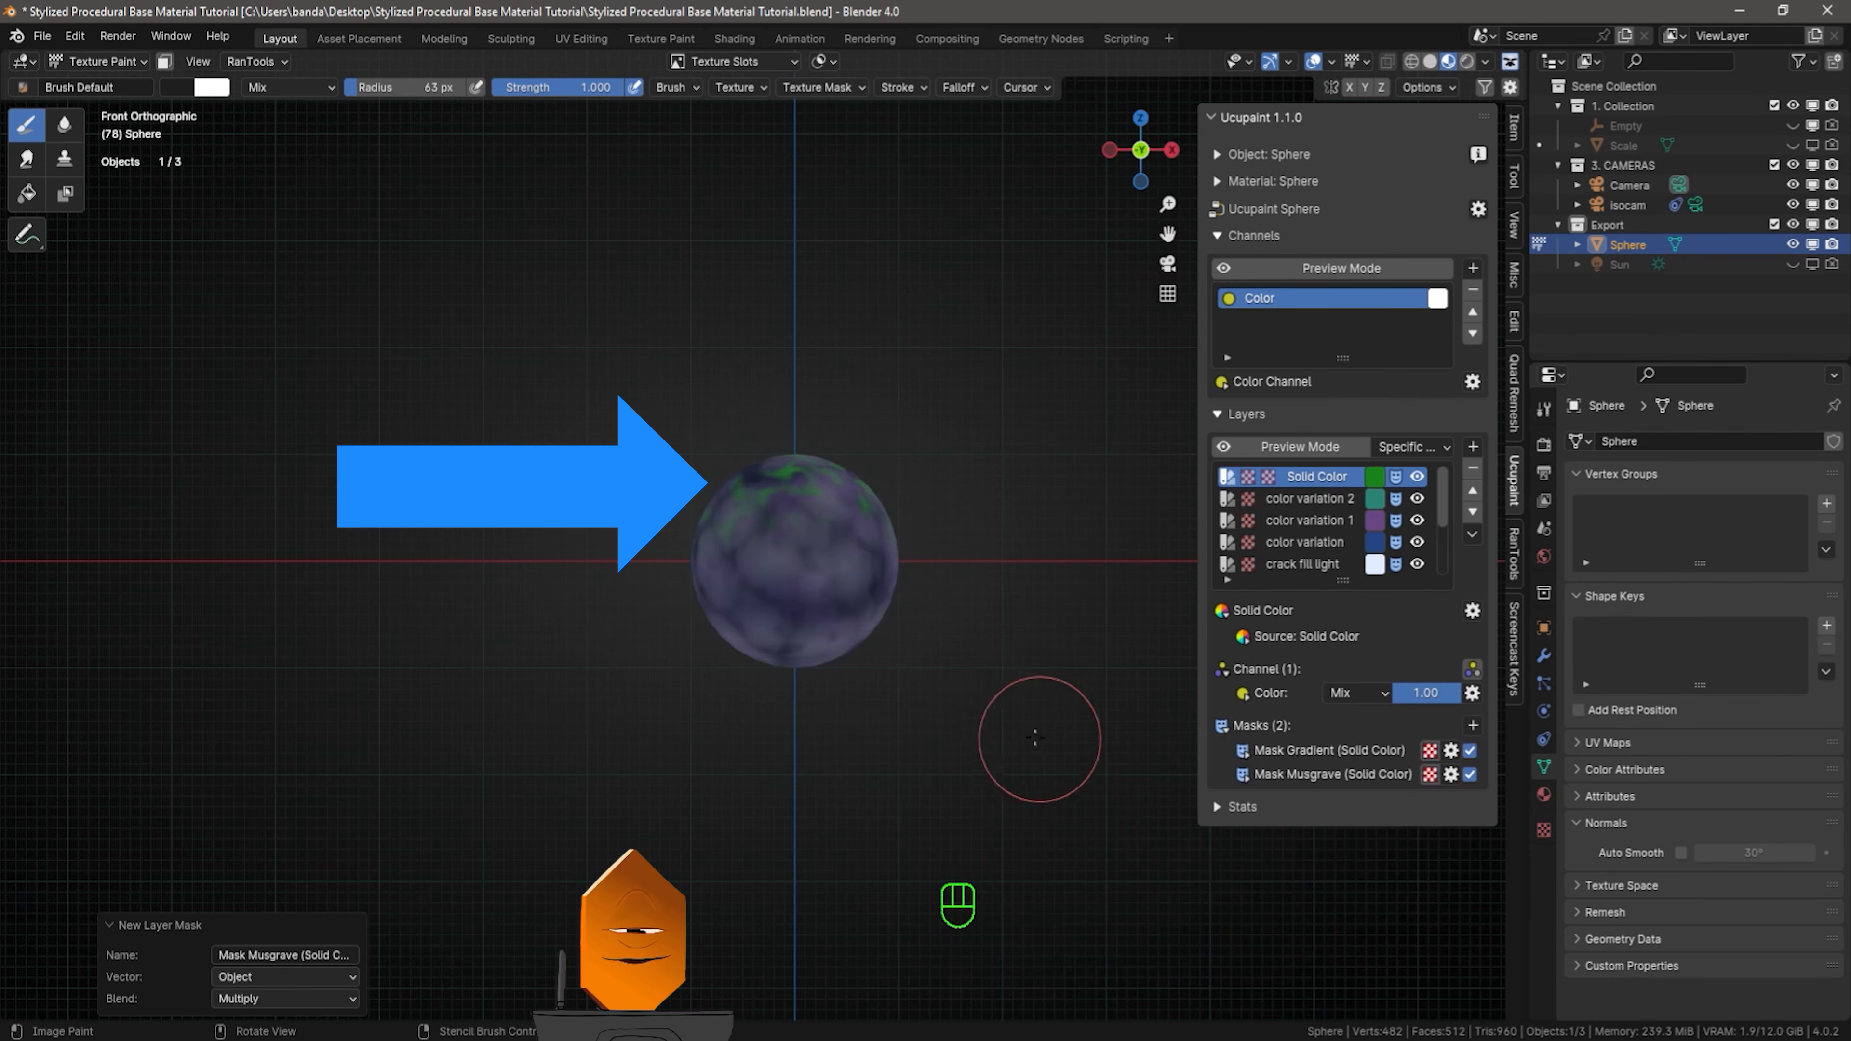
left_click(1247, 777)
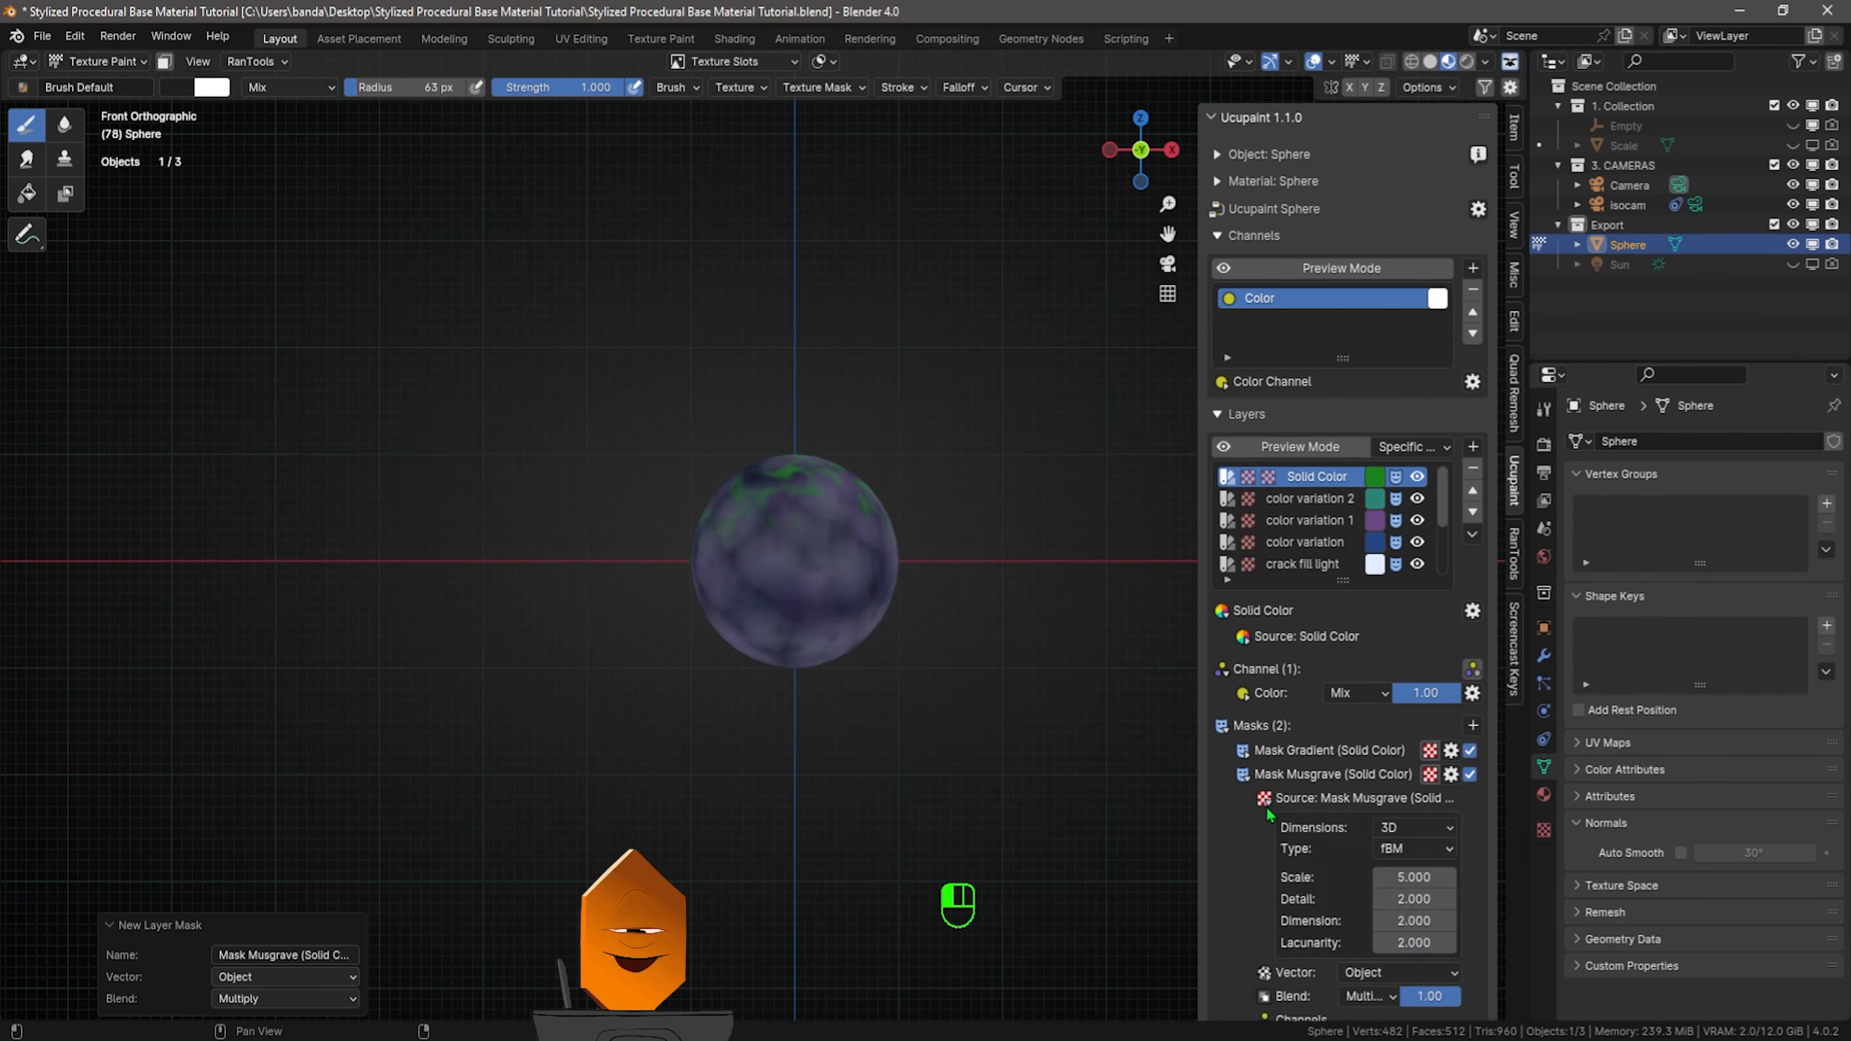
mouse_move(1413, 875)
left_mouse_down()
mouse_move(1352, 874)
mouse_move(1406, 875)
left_mouse_up()
scroll(1365, 798, "down", 2)
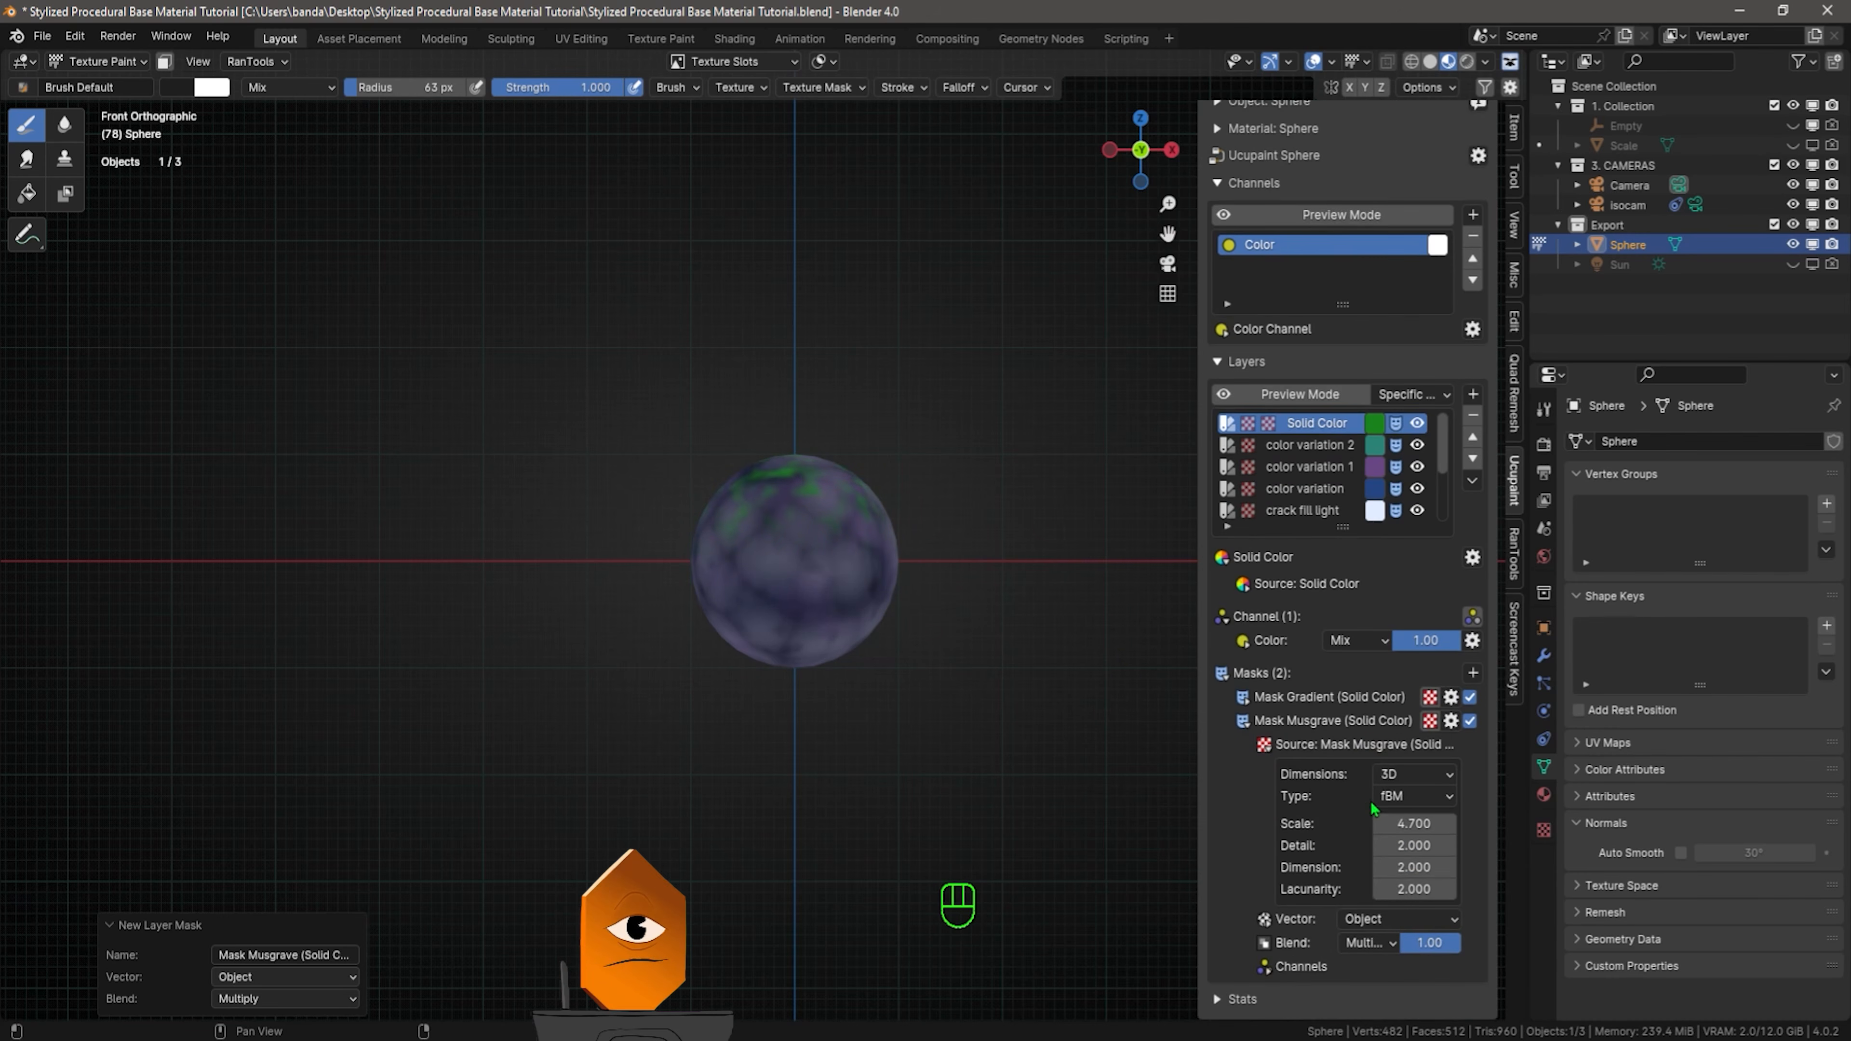
Add a ramp to the Musgrave mask and move its white stop inward to roughly a third of the ramp
left_click(1451, 720)
left_click(1660, 789)
scroll(1312, 838, "down", 4)
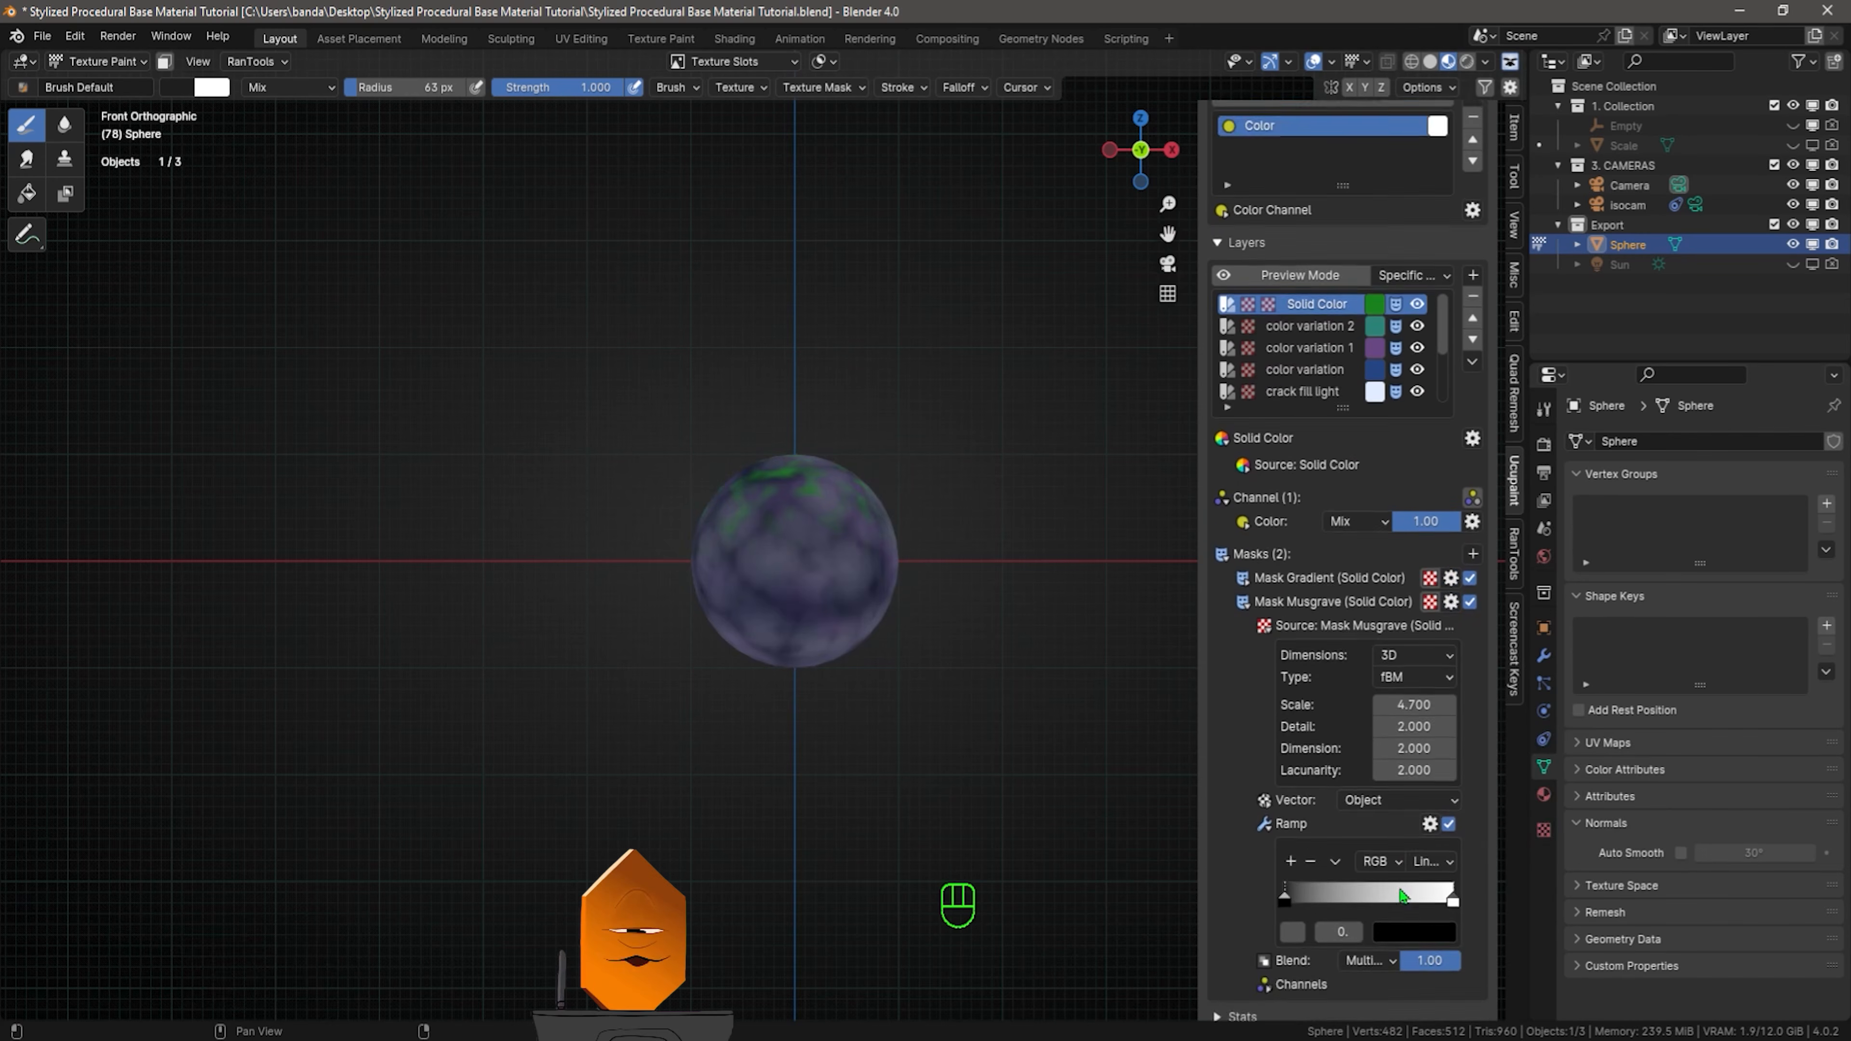
left_click_drag(1453, 883, 1334, 884)
mouse_move(989, 573)
middle_mouse_down()
mouse_move(958, 689)
mouse_move(1000, 703)
middle_mouse_up()
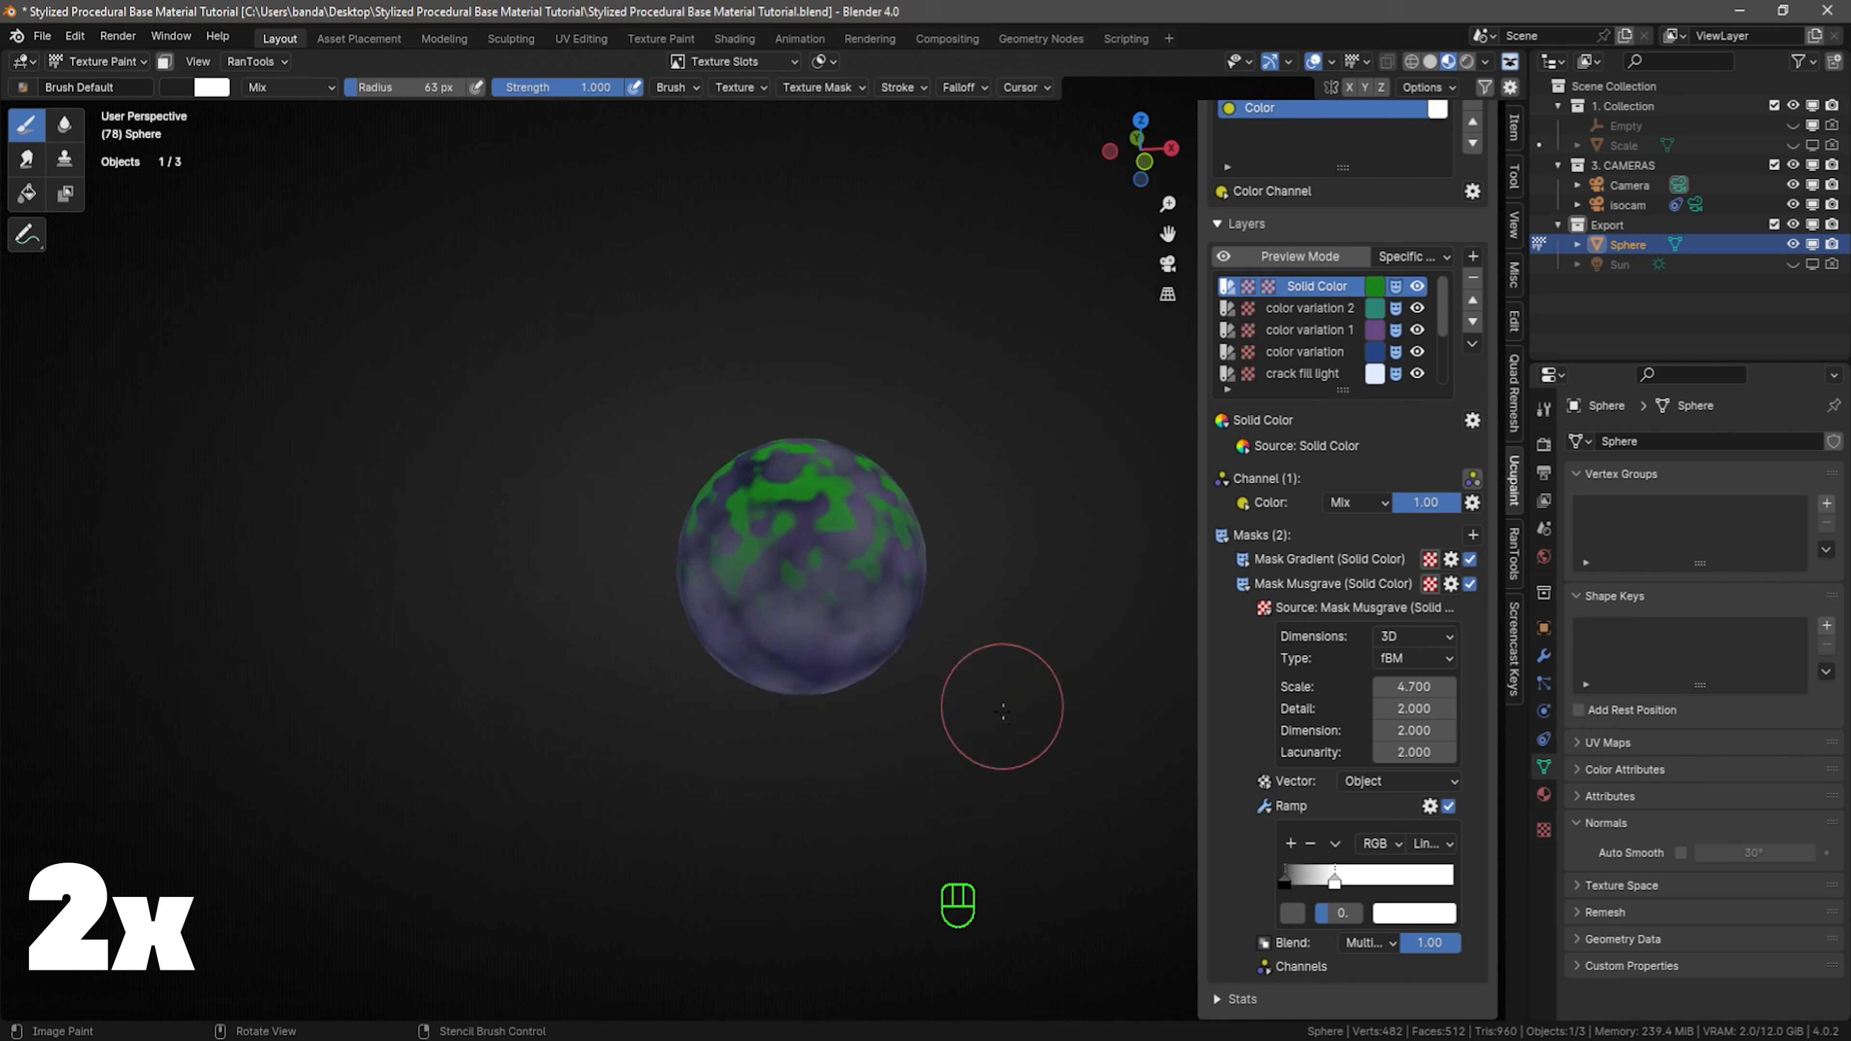
Rename the green Solid Color layer as moss 1
left_click(1471, 344)
scroll(1324, 300, "up", 5)
double_click(1317, 476)
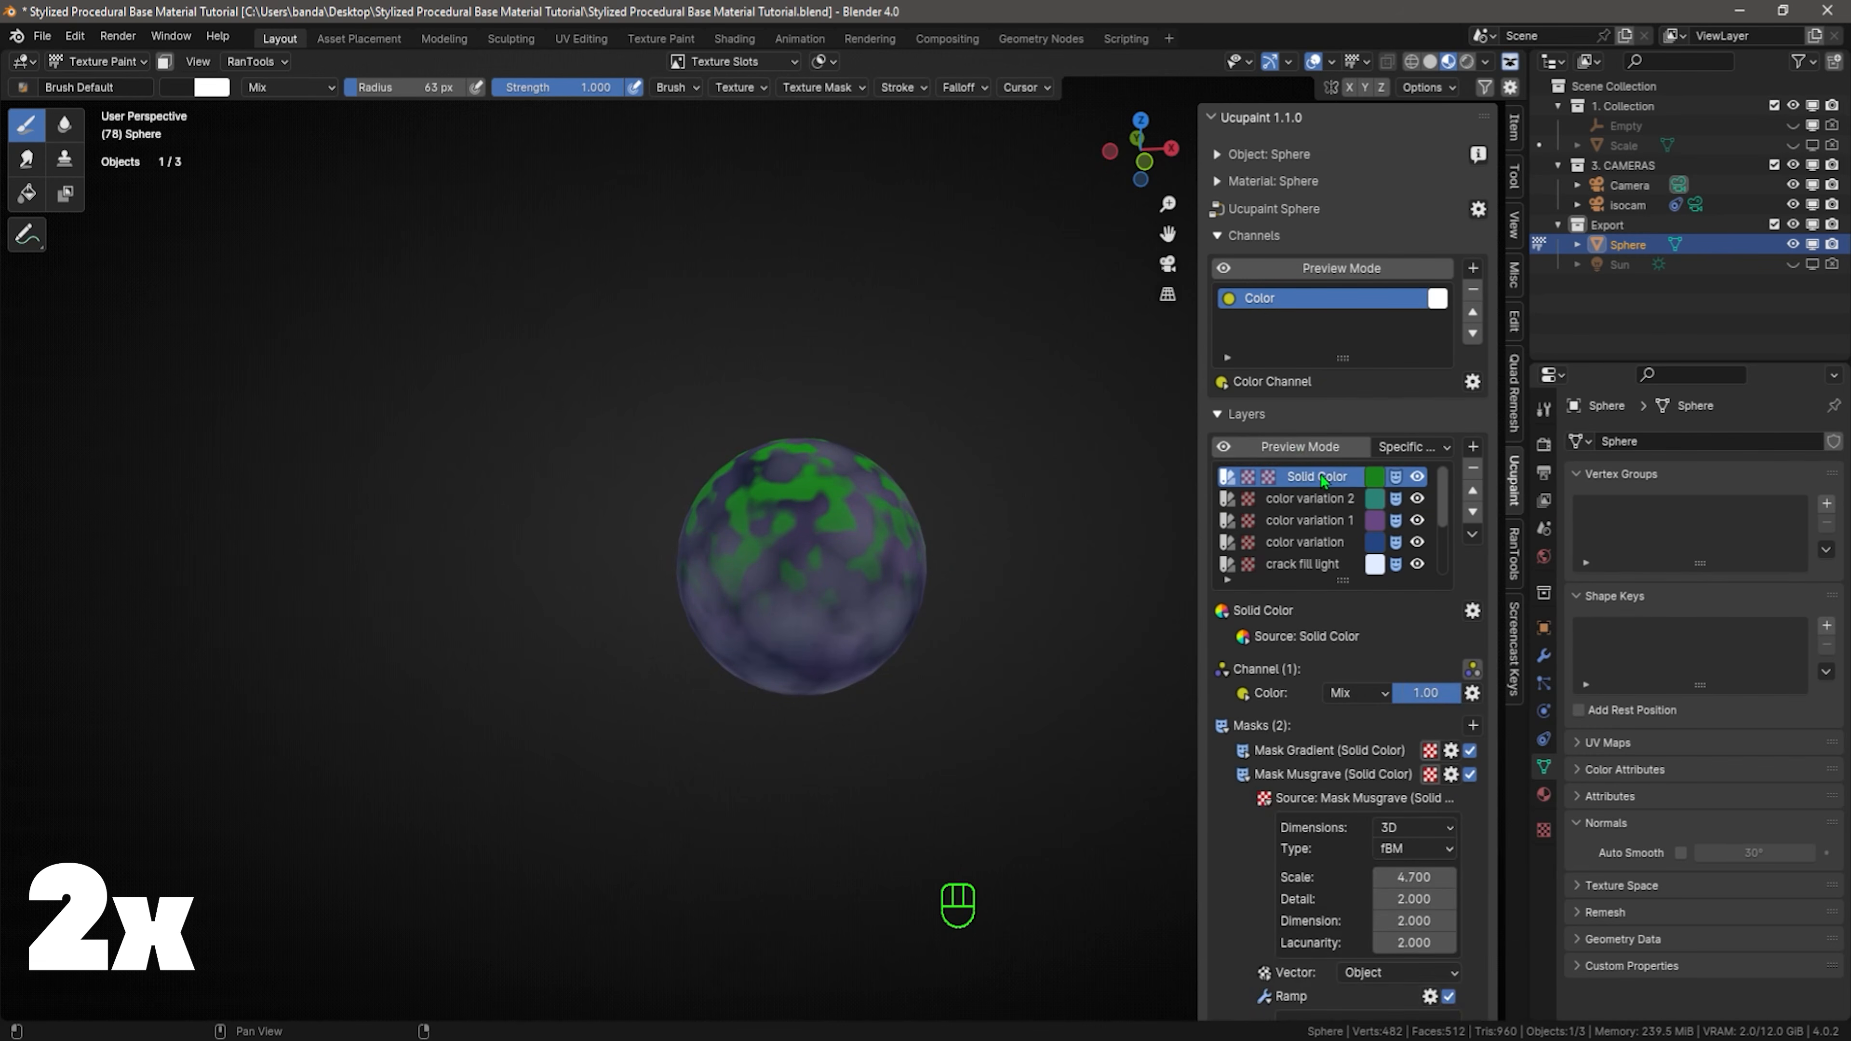
type("moss 1")
Duplicate the moss 1 layer and set the copy's Musgrave mask scale to 5.400
left_click(1471, 535)
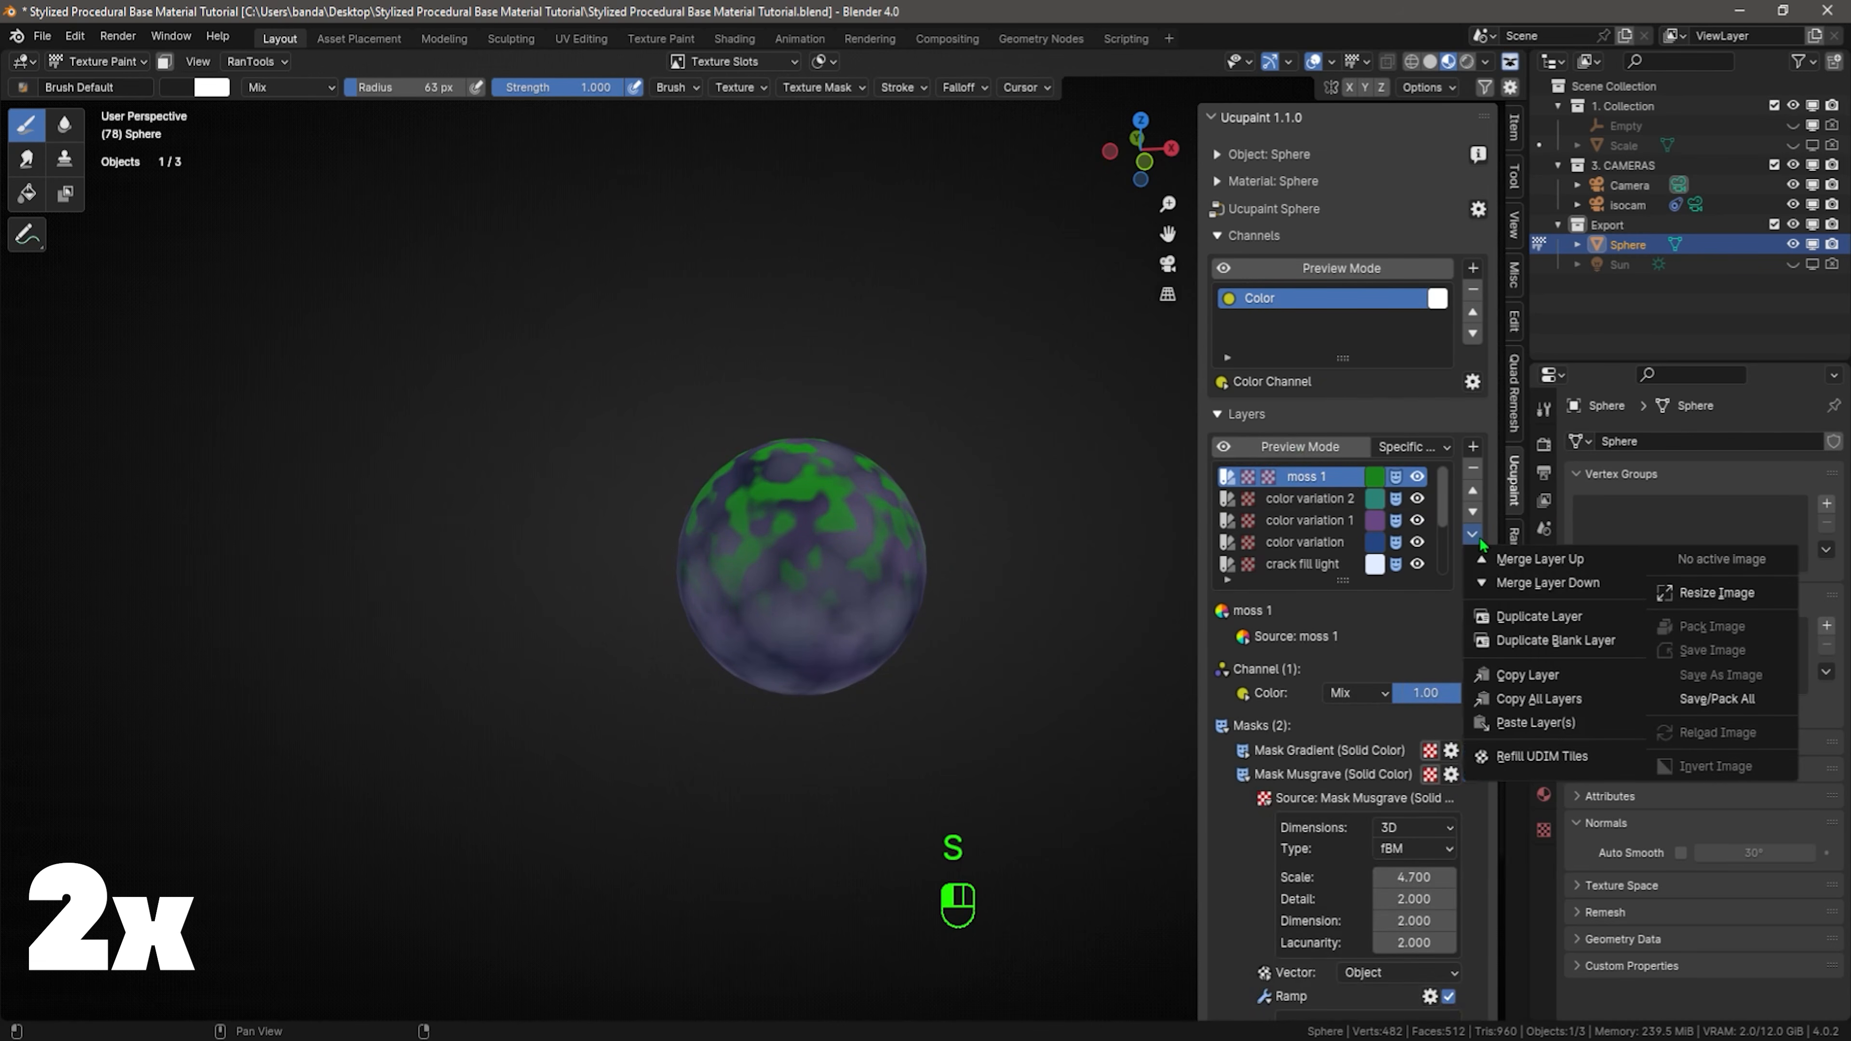
left_click(1541, 625)
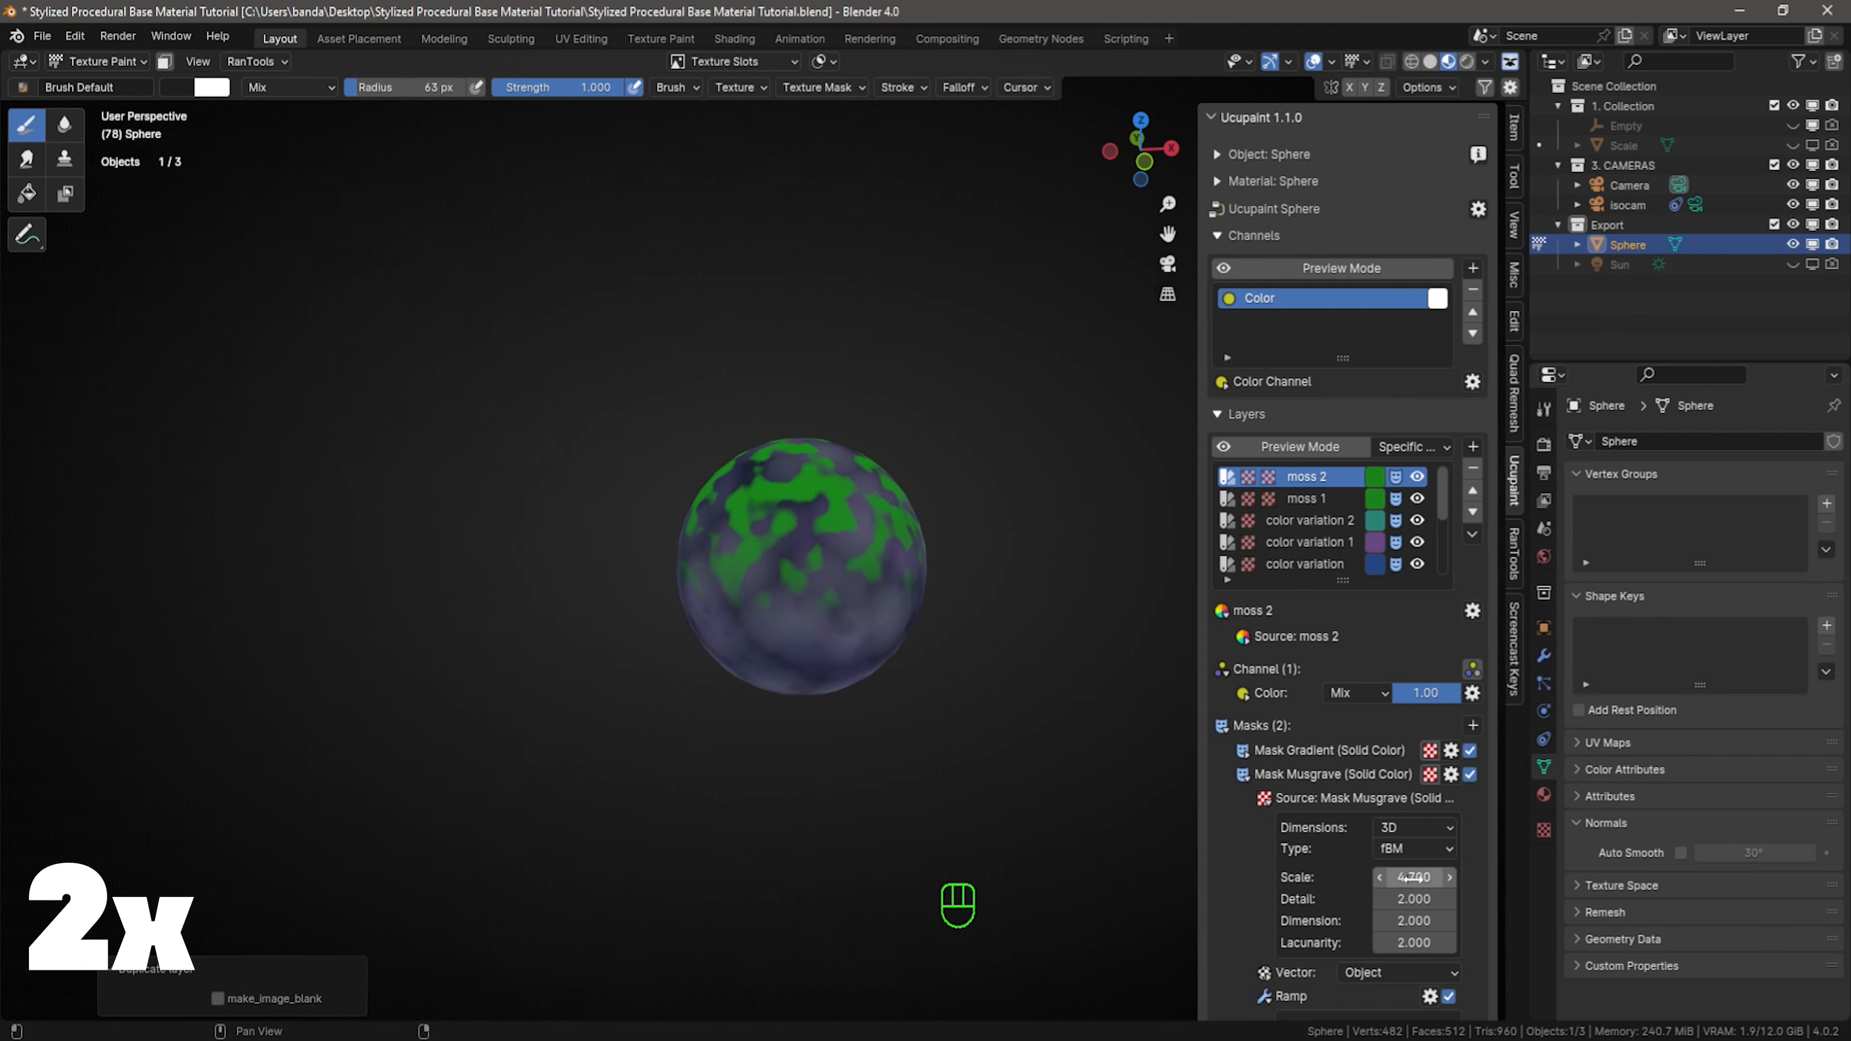
left_click_drag(1415, 877, 1369, 877)
left_click(1373, 479)
left_click_drag(1405, 193, 1409, 207)
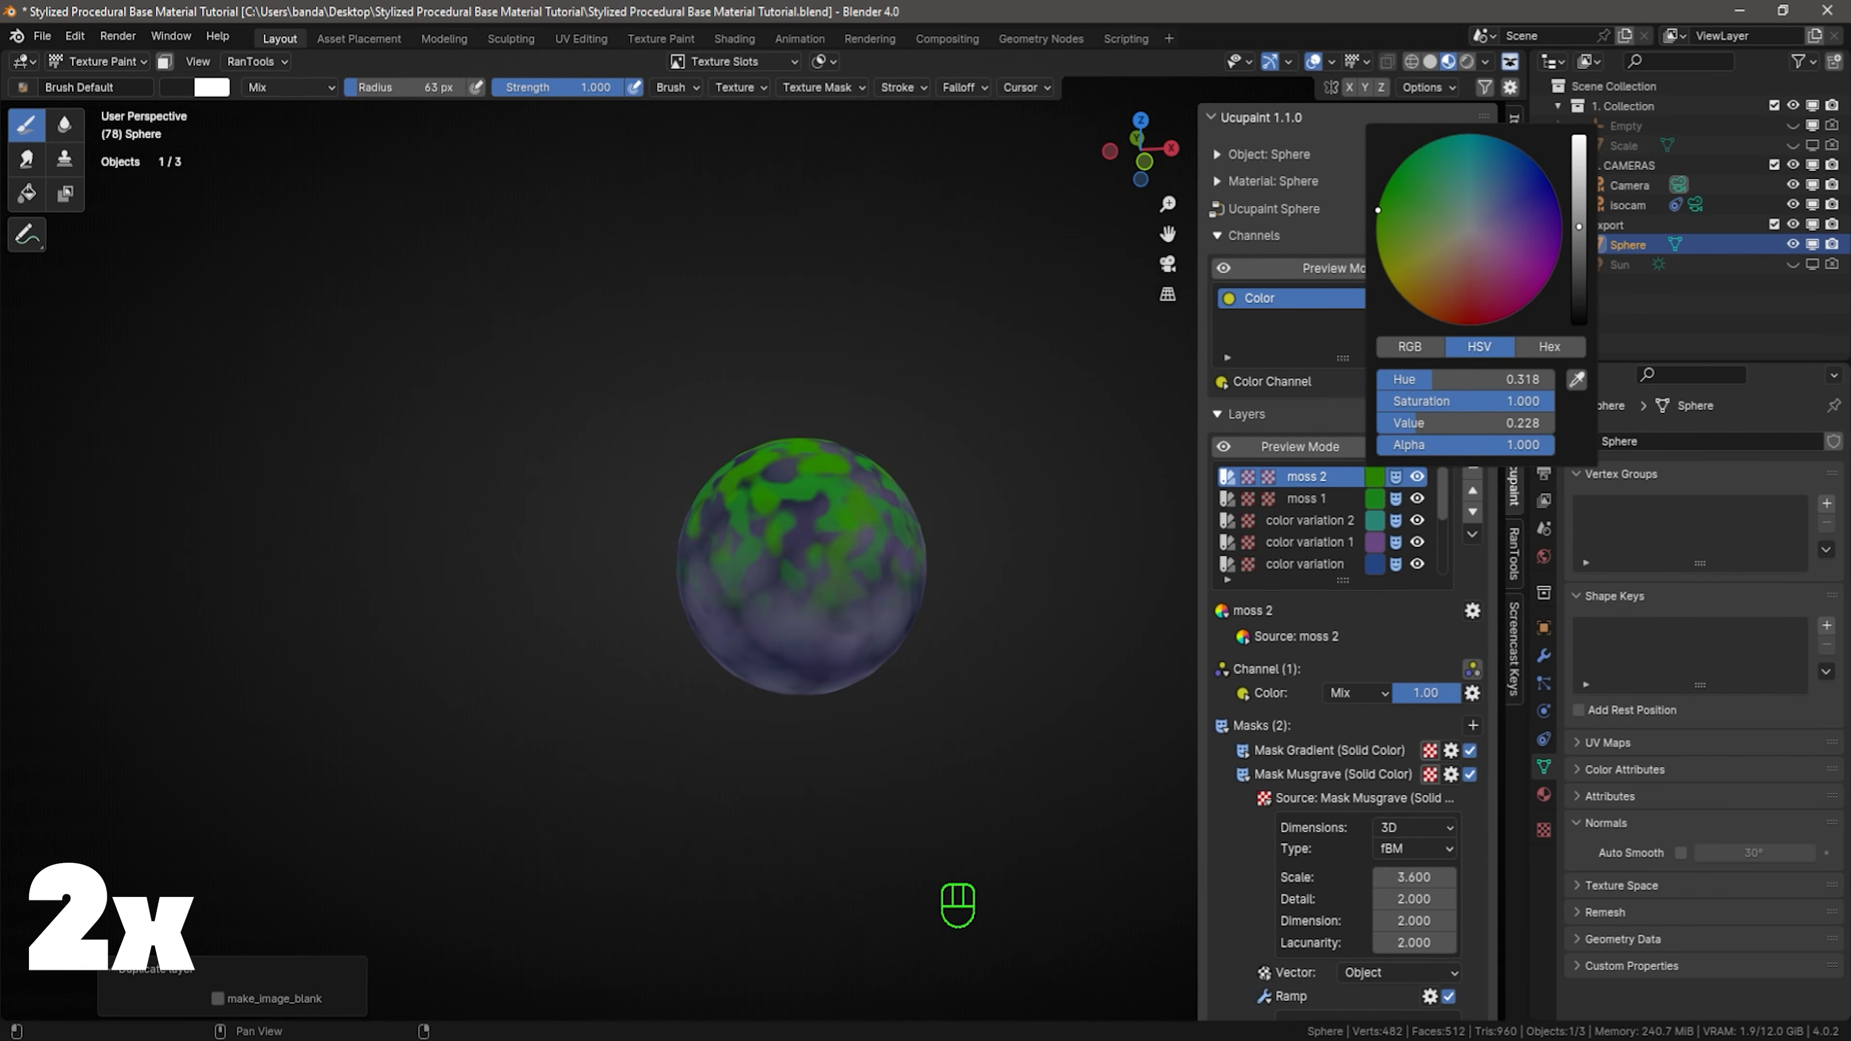
left_click_drag(1399, 877, 1450, 877)
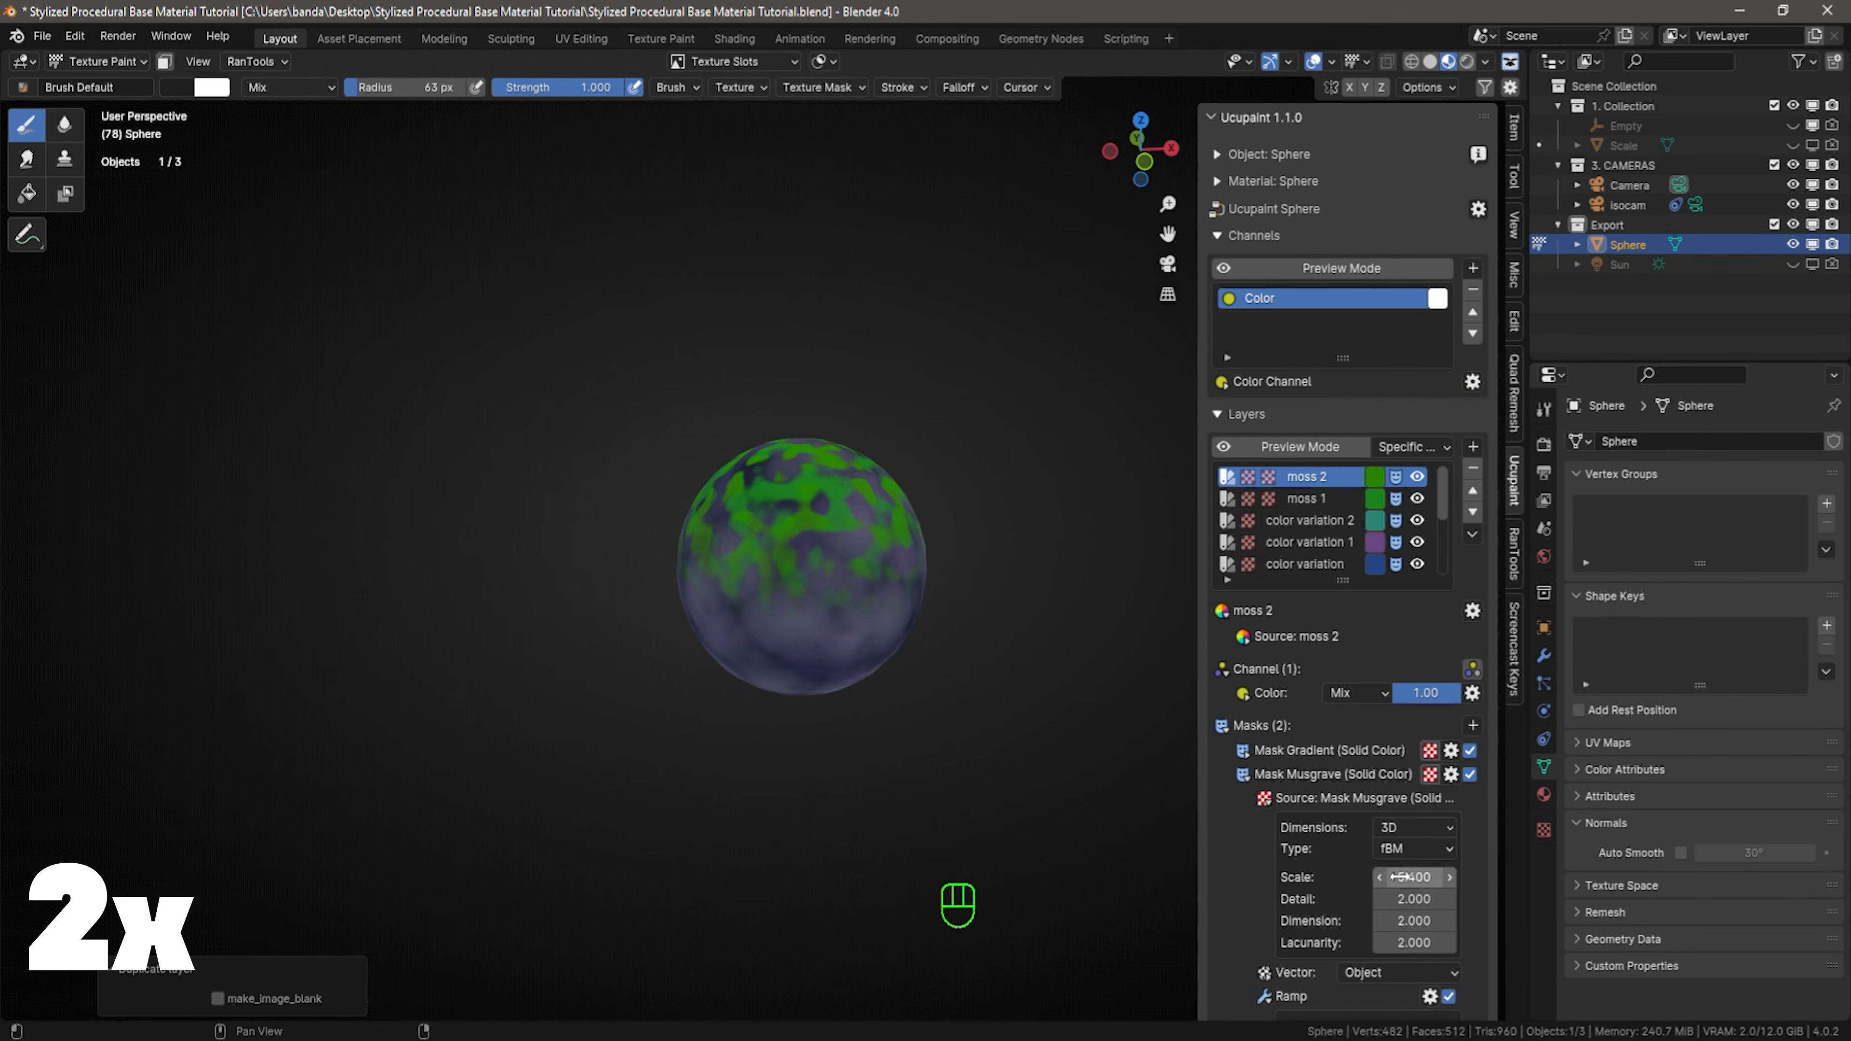
Set the duplicated moss layer's color to a yellow-green with hue 0.304 and value 0.418, and its opacity to 0.70
left_click(1372, 476)
scroll(1391, 210, "up", 3)
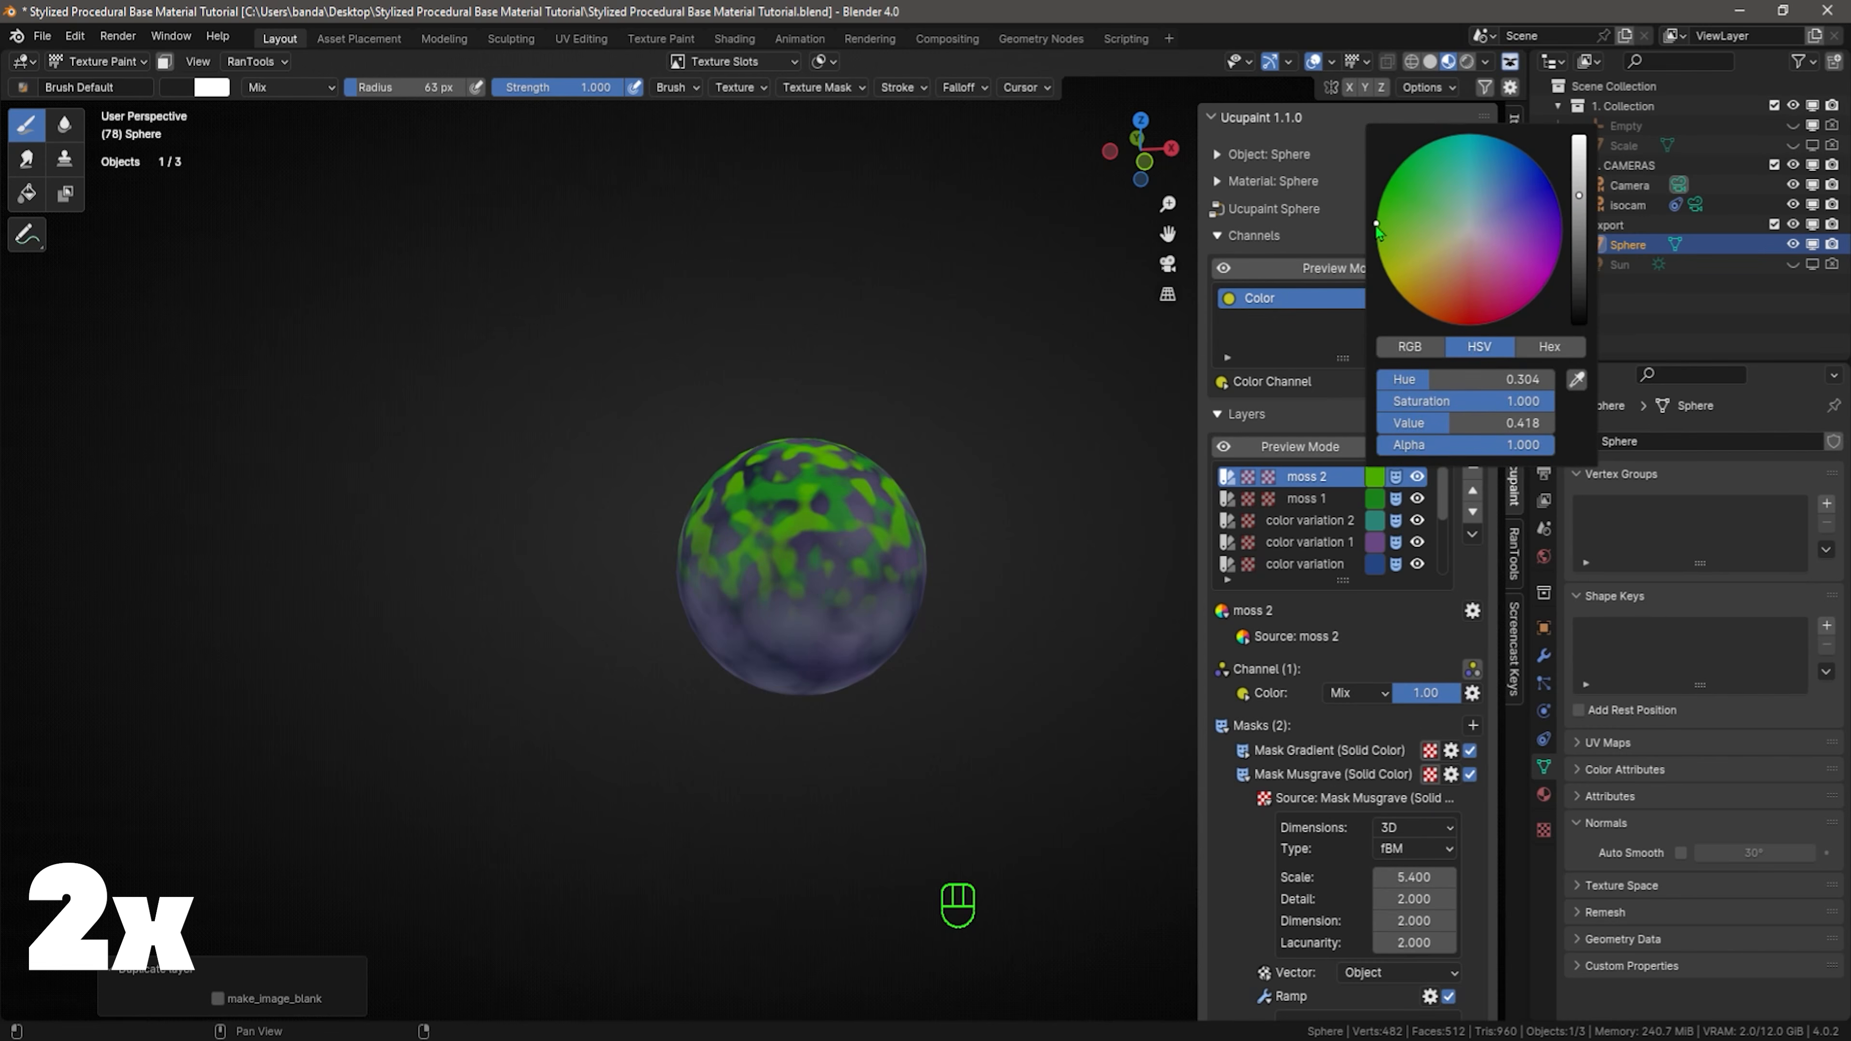
left_click_drag(1425, 693, 1405, 692)
middle_click_drag(985, 621, 1024, 631)
middle_click_drag(1022, 640, 1010, 791, "ctrl")
middle_click_drag(942, 653, 907, 632, "ctrl")
Add a Voronoi mask with Object vector mapping and Multiply blending to the moss 1 layer, and hide the moss 2 layer
left_click(1306, 498)
scroll(1304, 725, "down", 5)
scroll(1304, 725, "up", 5)
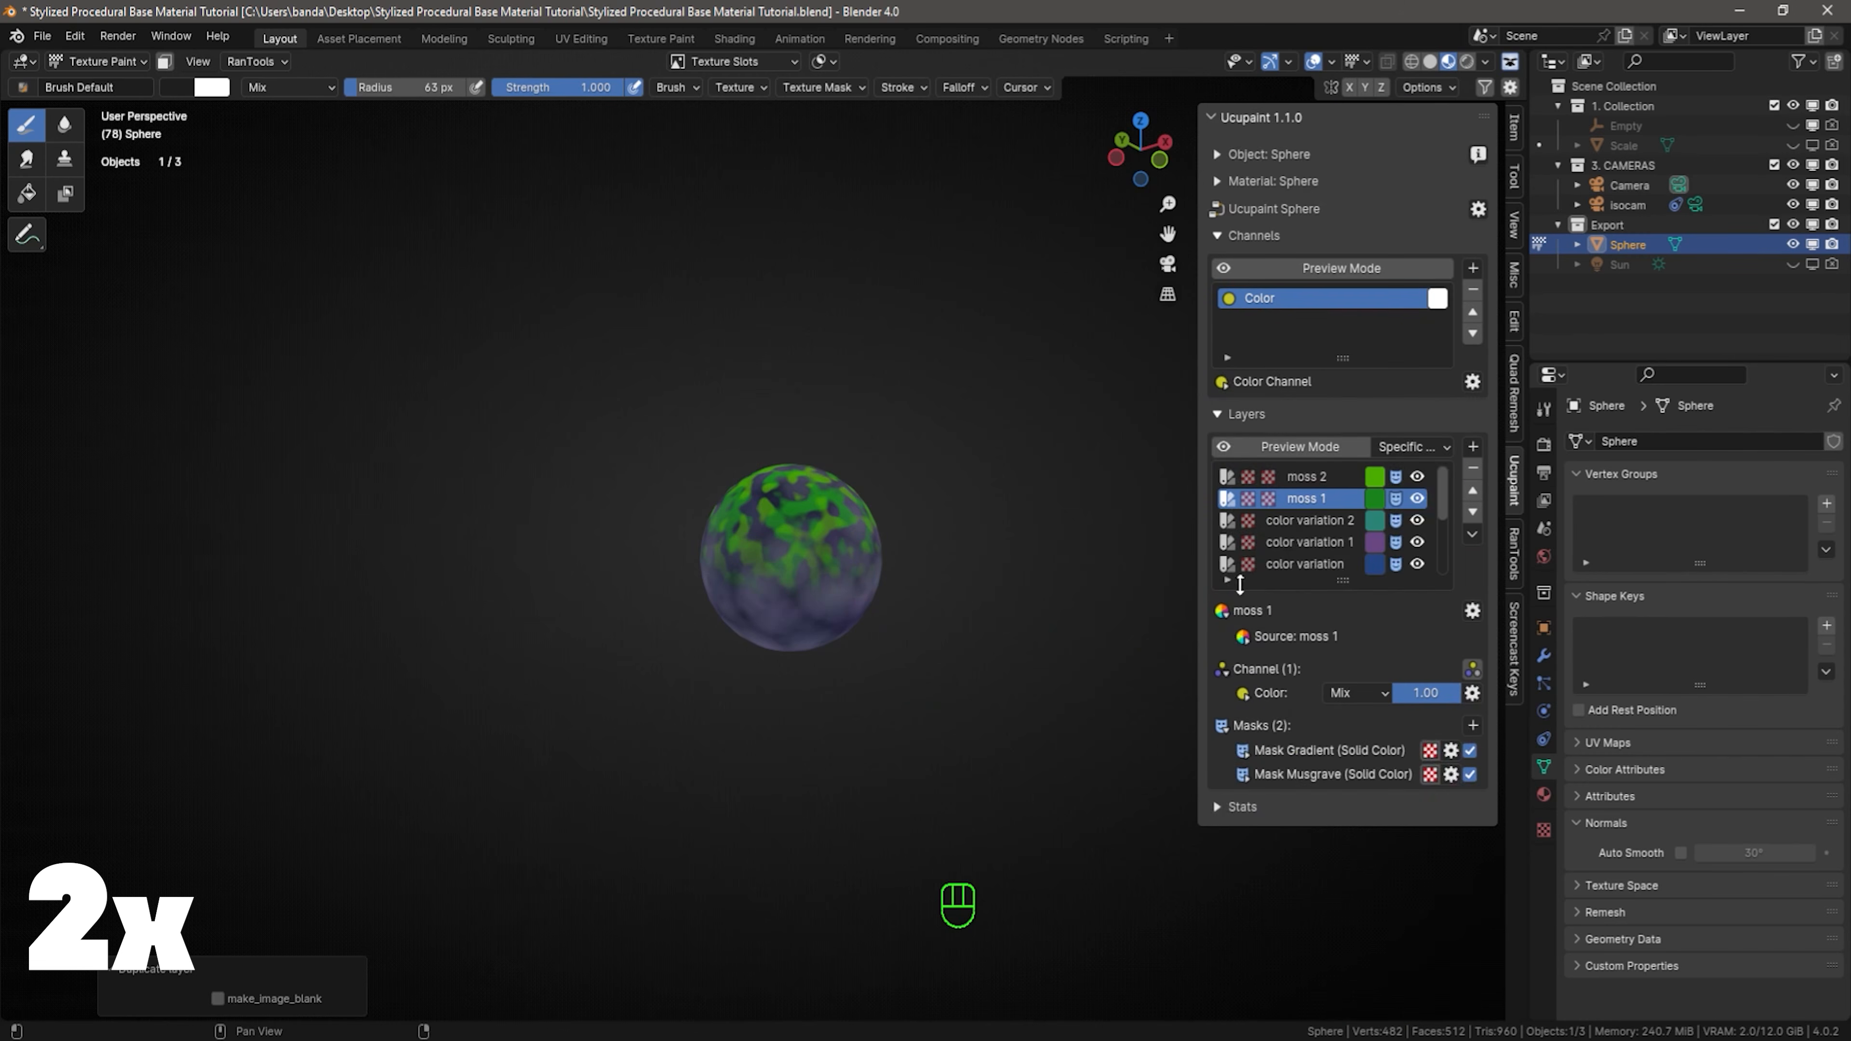
left_click(1472, 725)
left_click(1230, 904)
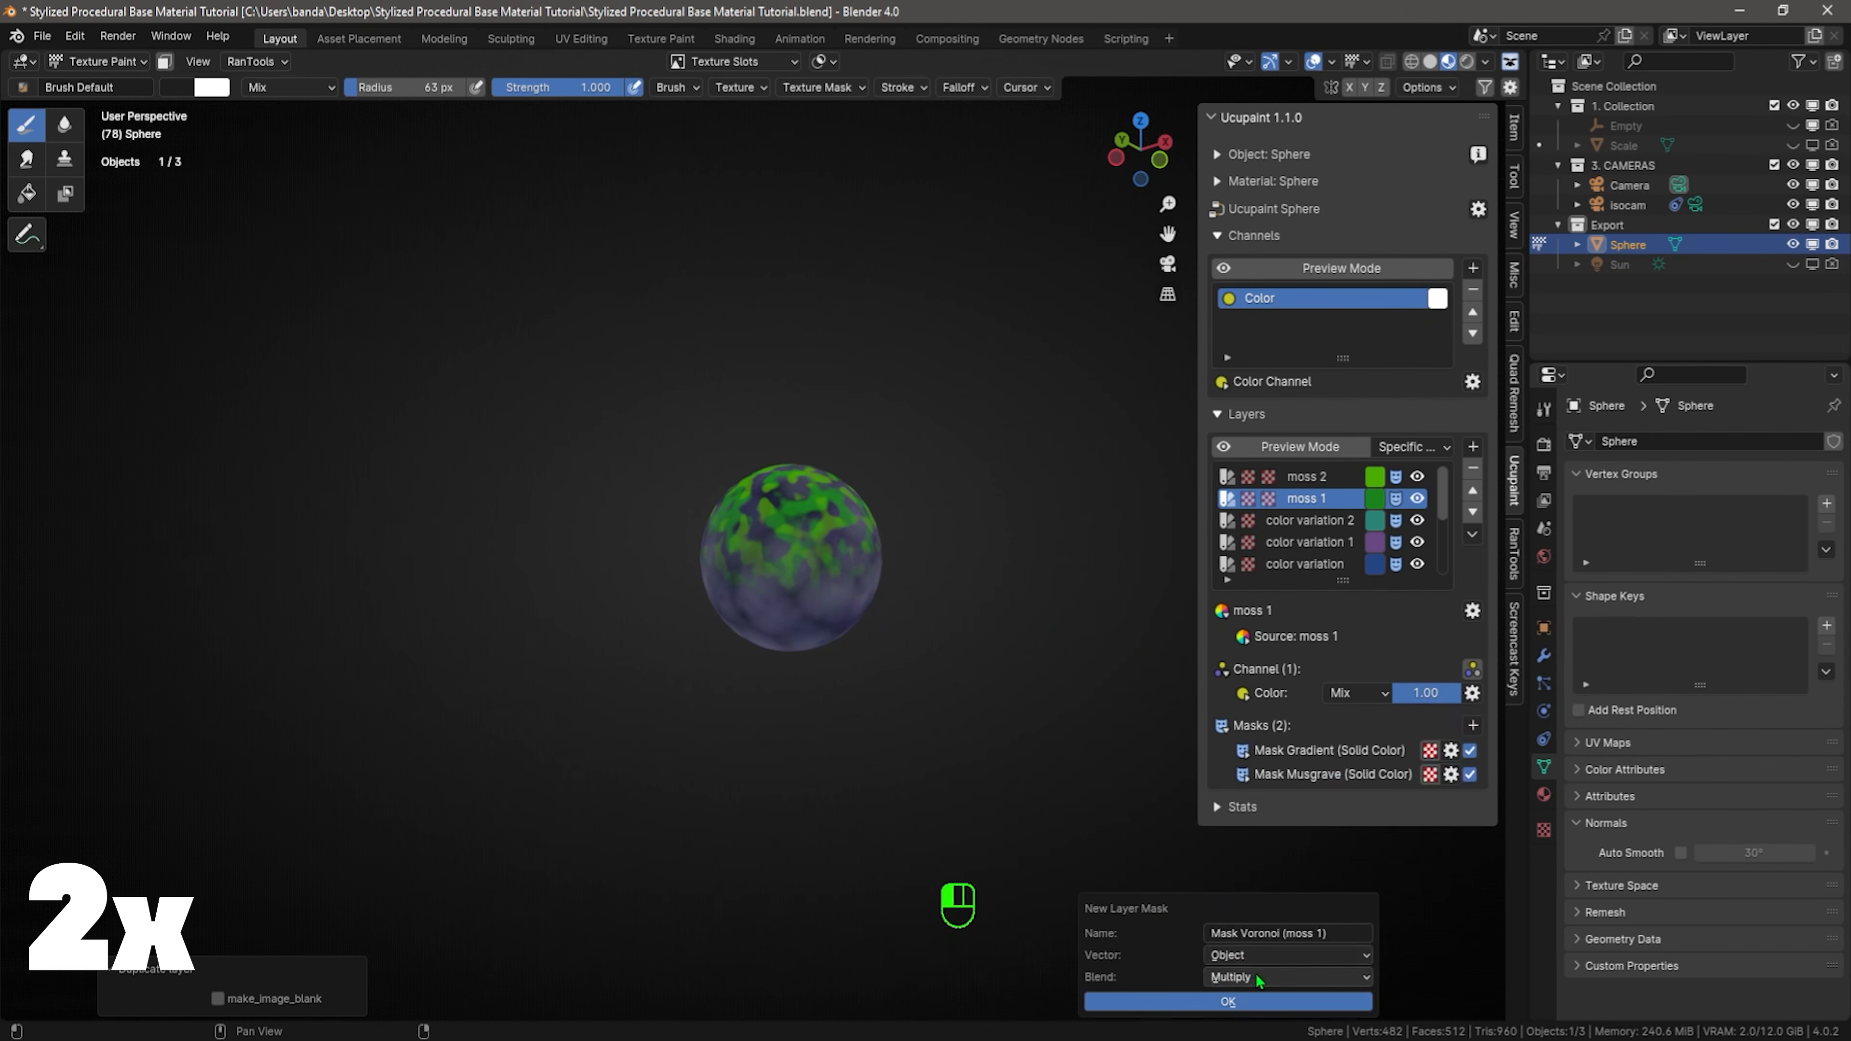
left_click(1258, 1001)
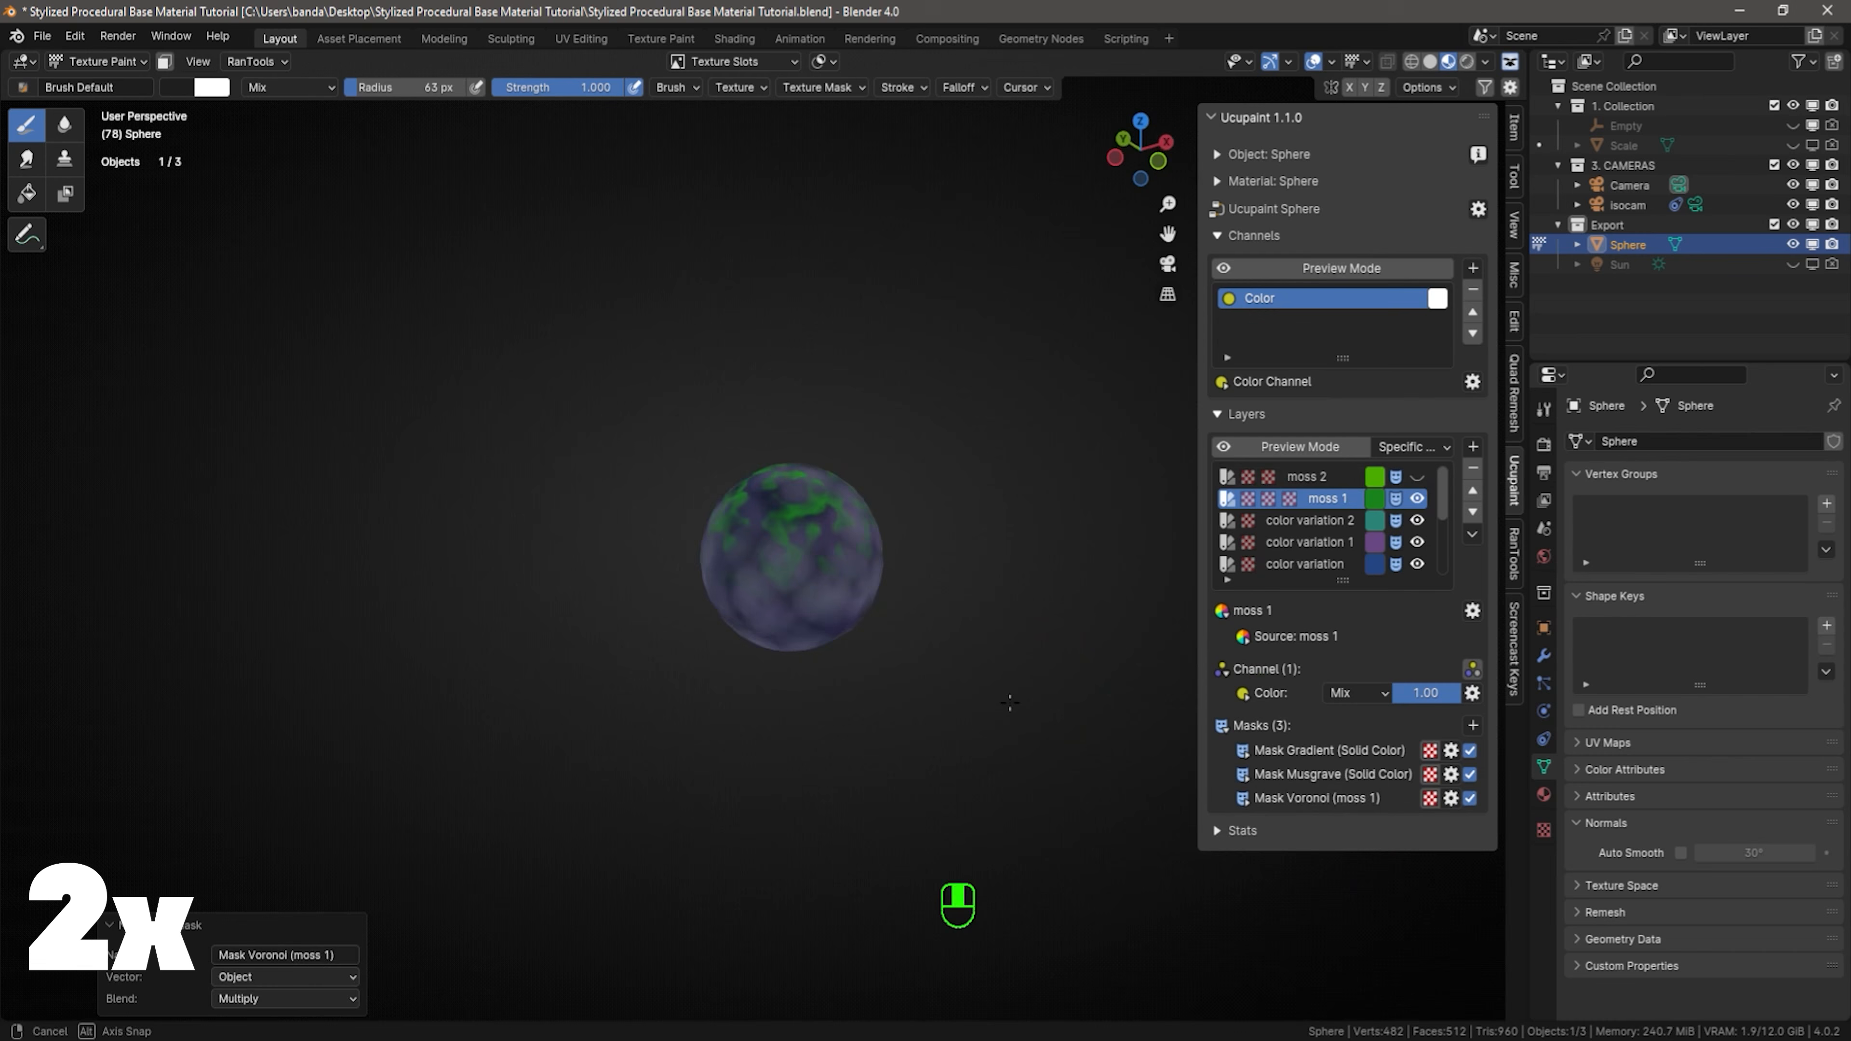
middle_click_drag(1010, 703, 999, 725)
scroll(999, 725, "up", 2)
Add an inverted ramp to moss 1's Voronoi mask with white near the middle and black slightly beyond it, and show moss 2 again
left_click(1469, 799)
left_click(1469, 799)
left_click(1243, 799)
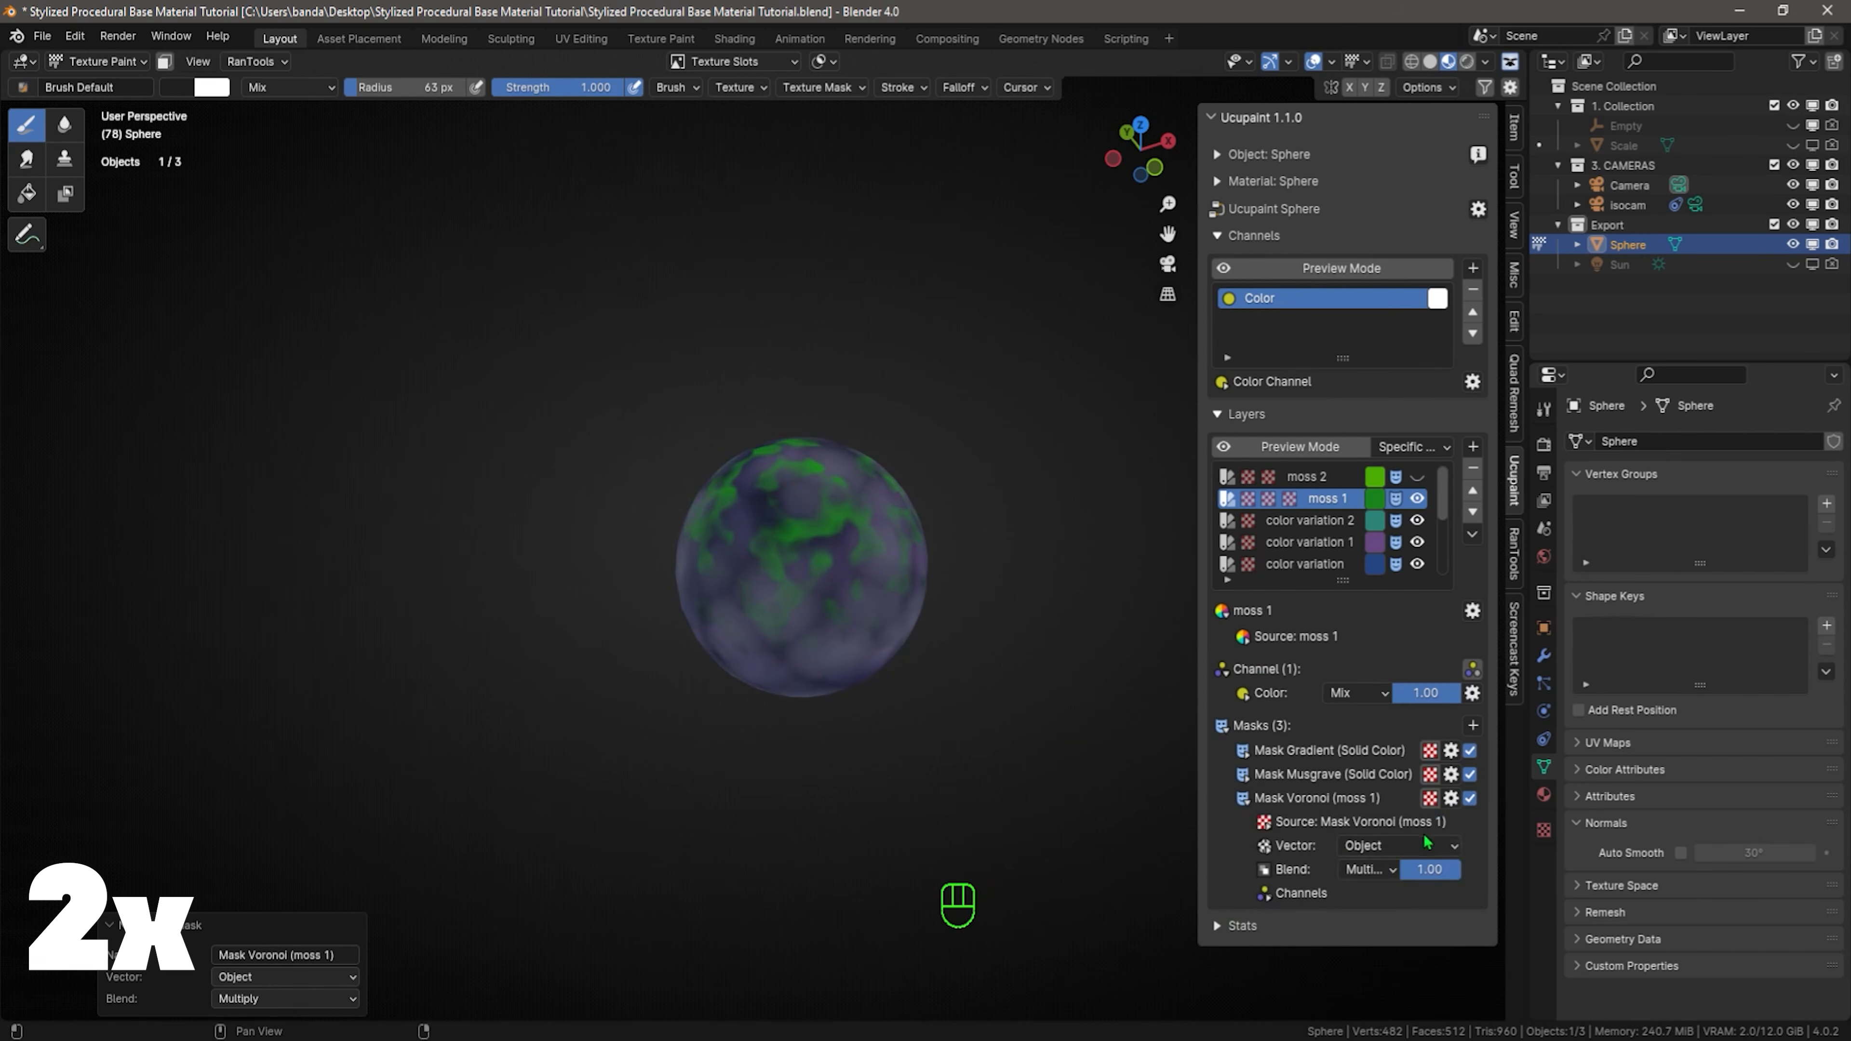
left_click(1450, 798)
left_click(1687, 870)
scroll(1350, 749, "down", 3)
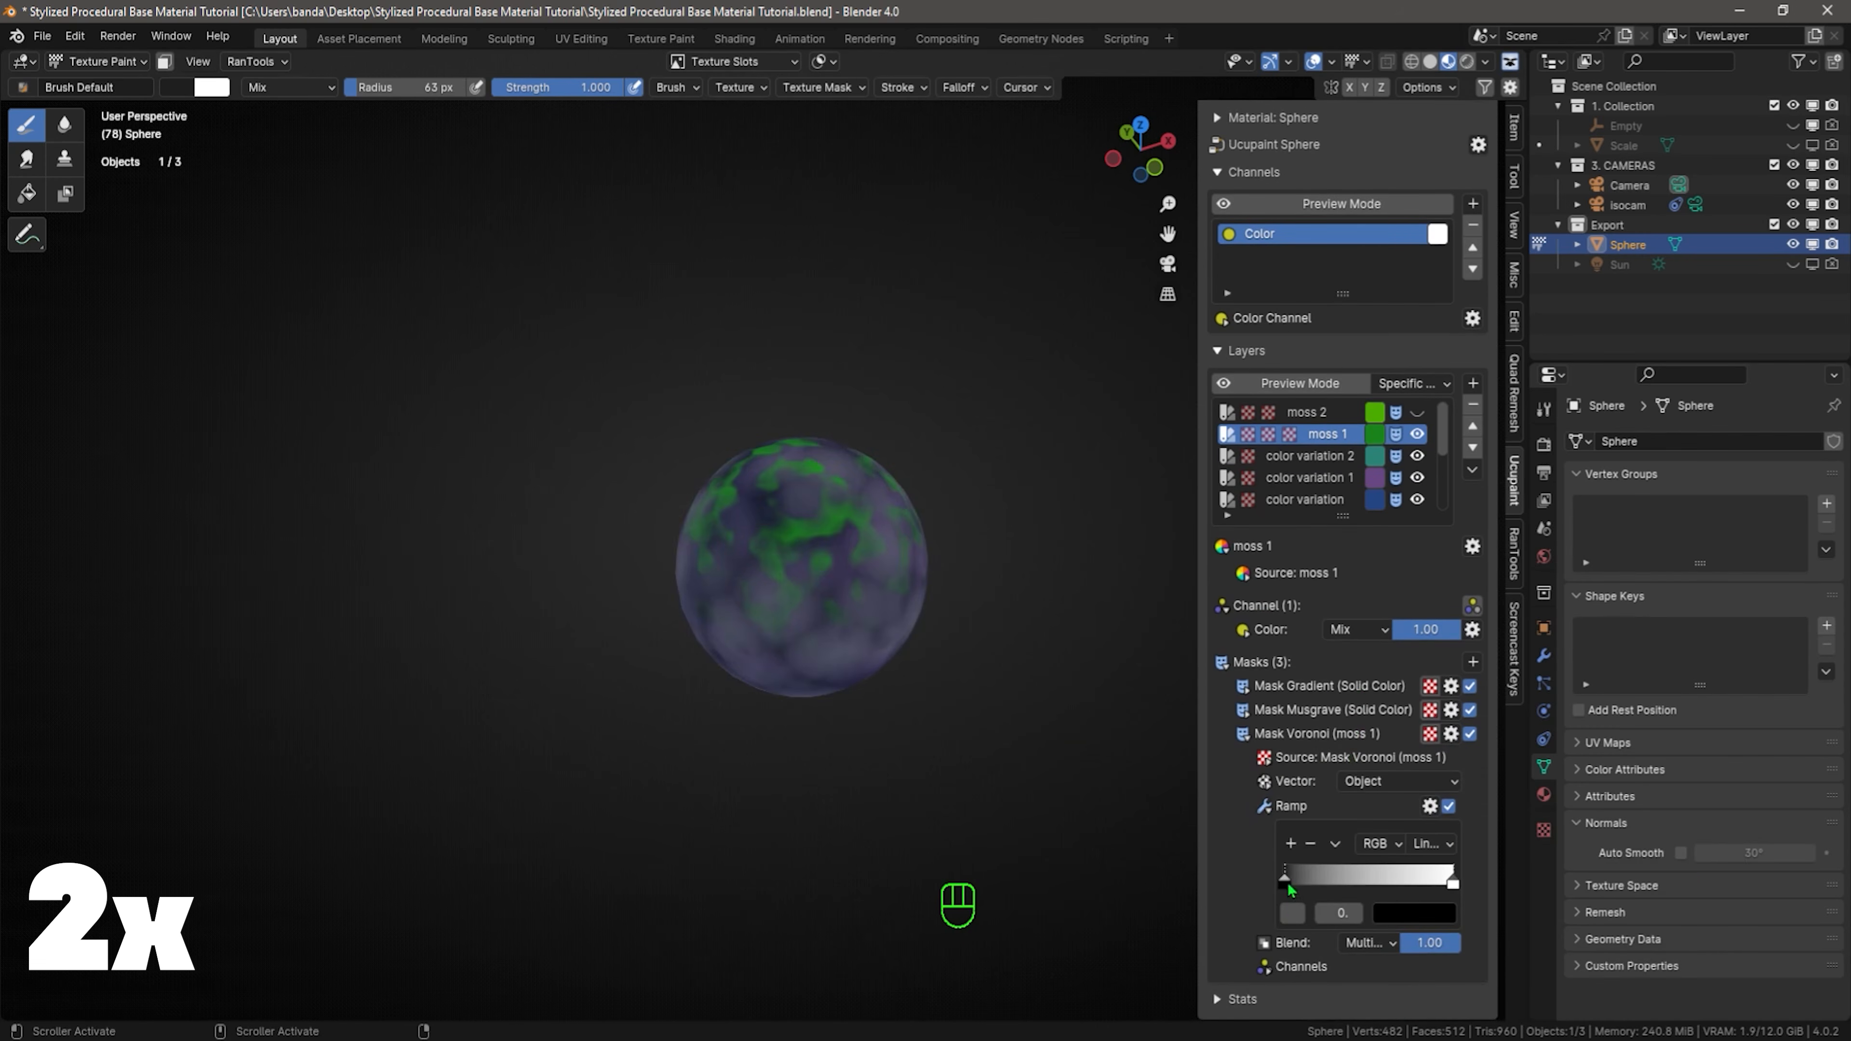
left_click_drag(1286, 884, 1364, 883)
left_click(1416, 412)
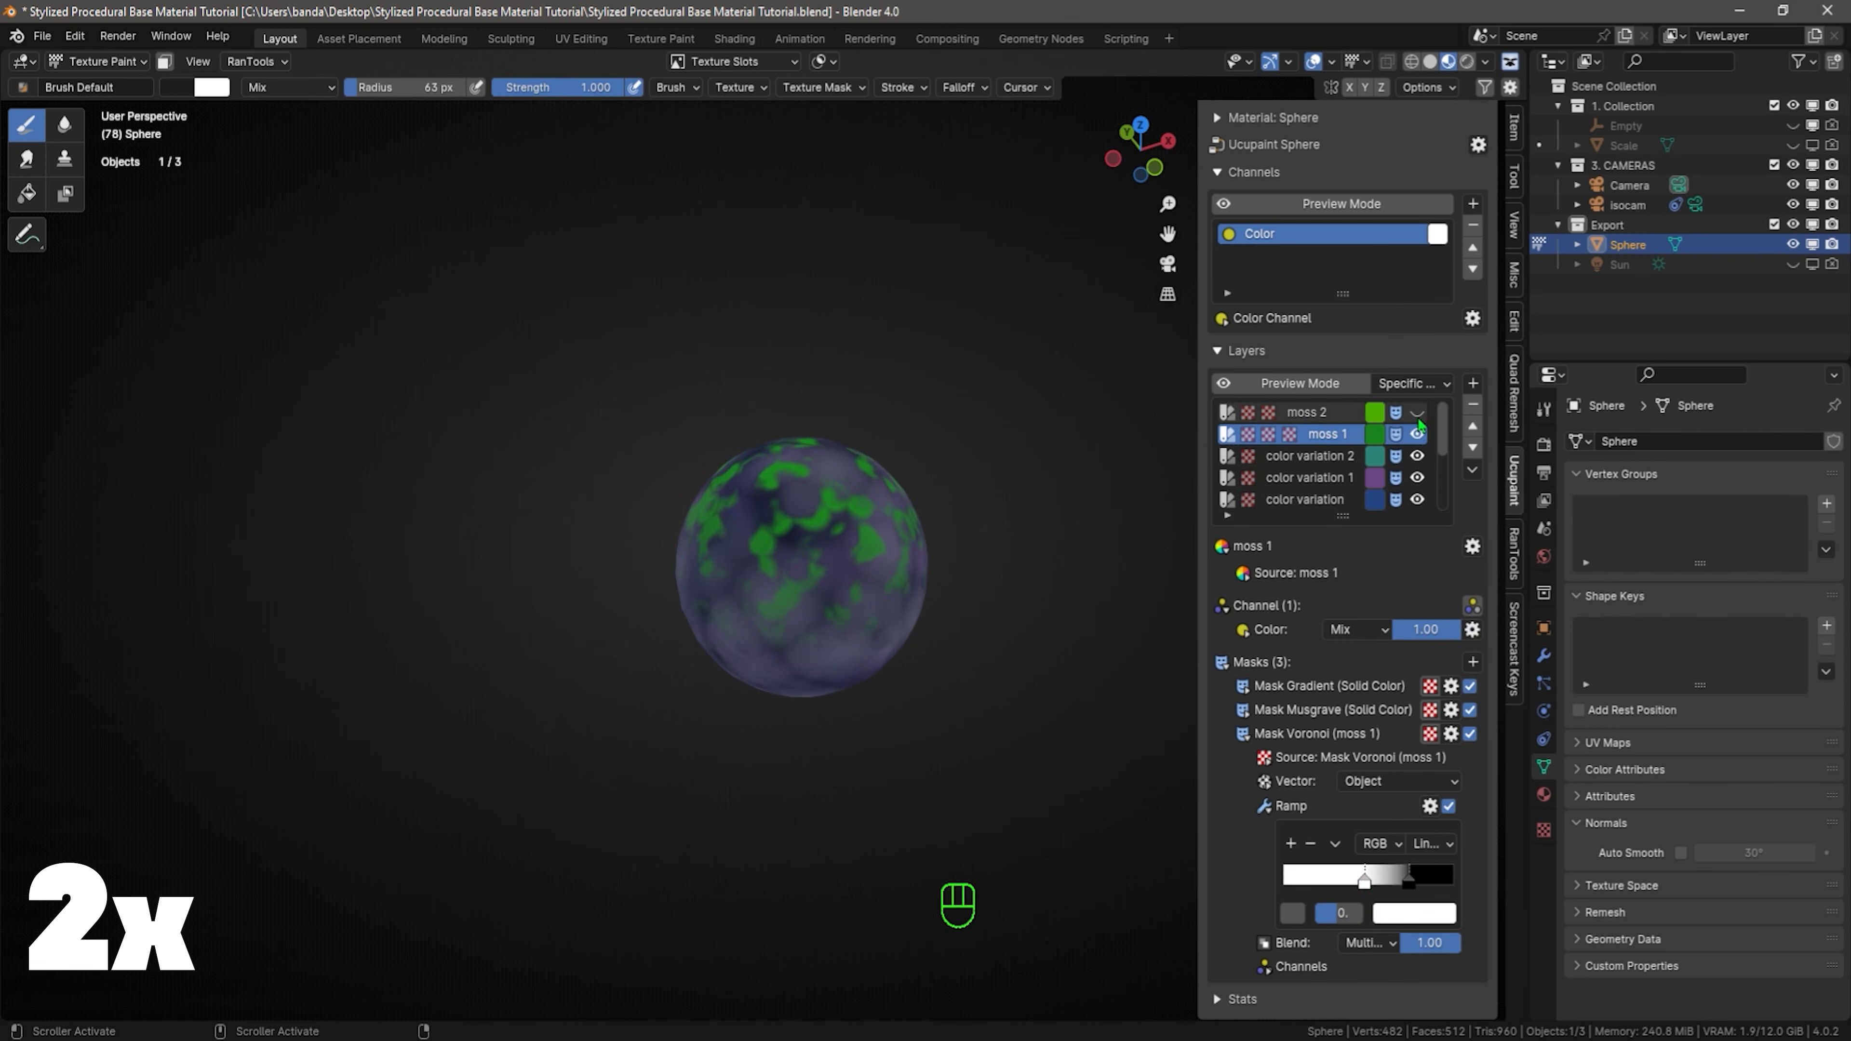
Duplicate the moss 2 layer and set the copy's Musgrave mask scale to 12.000
left_click(1308, 412)
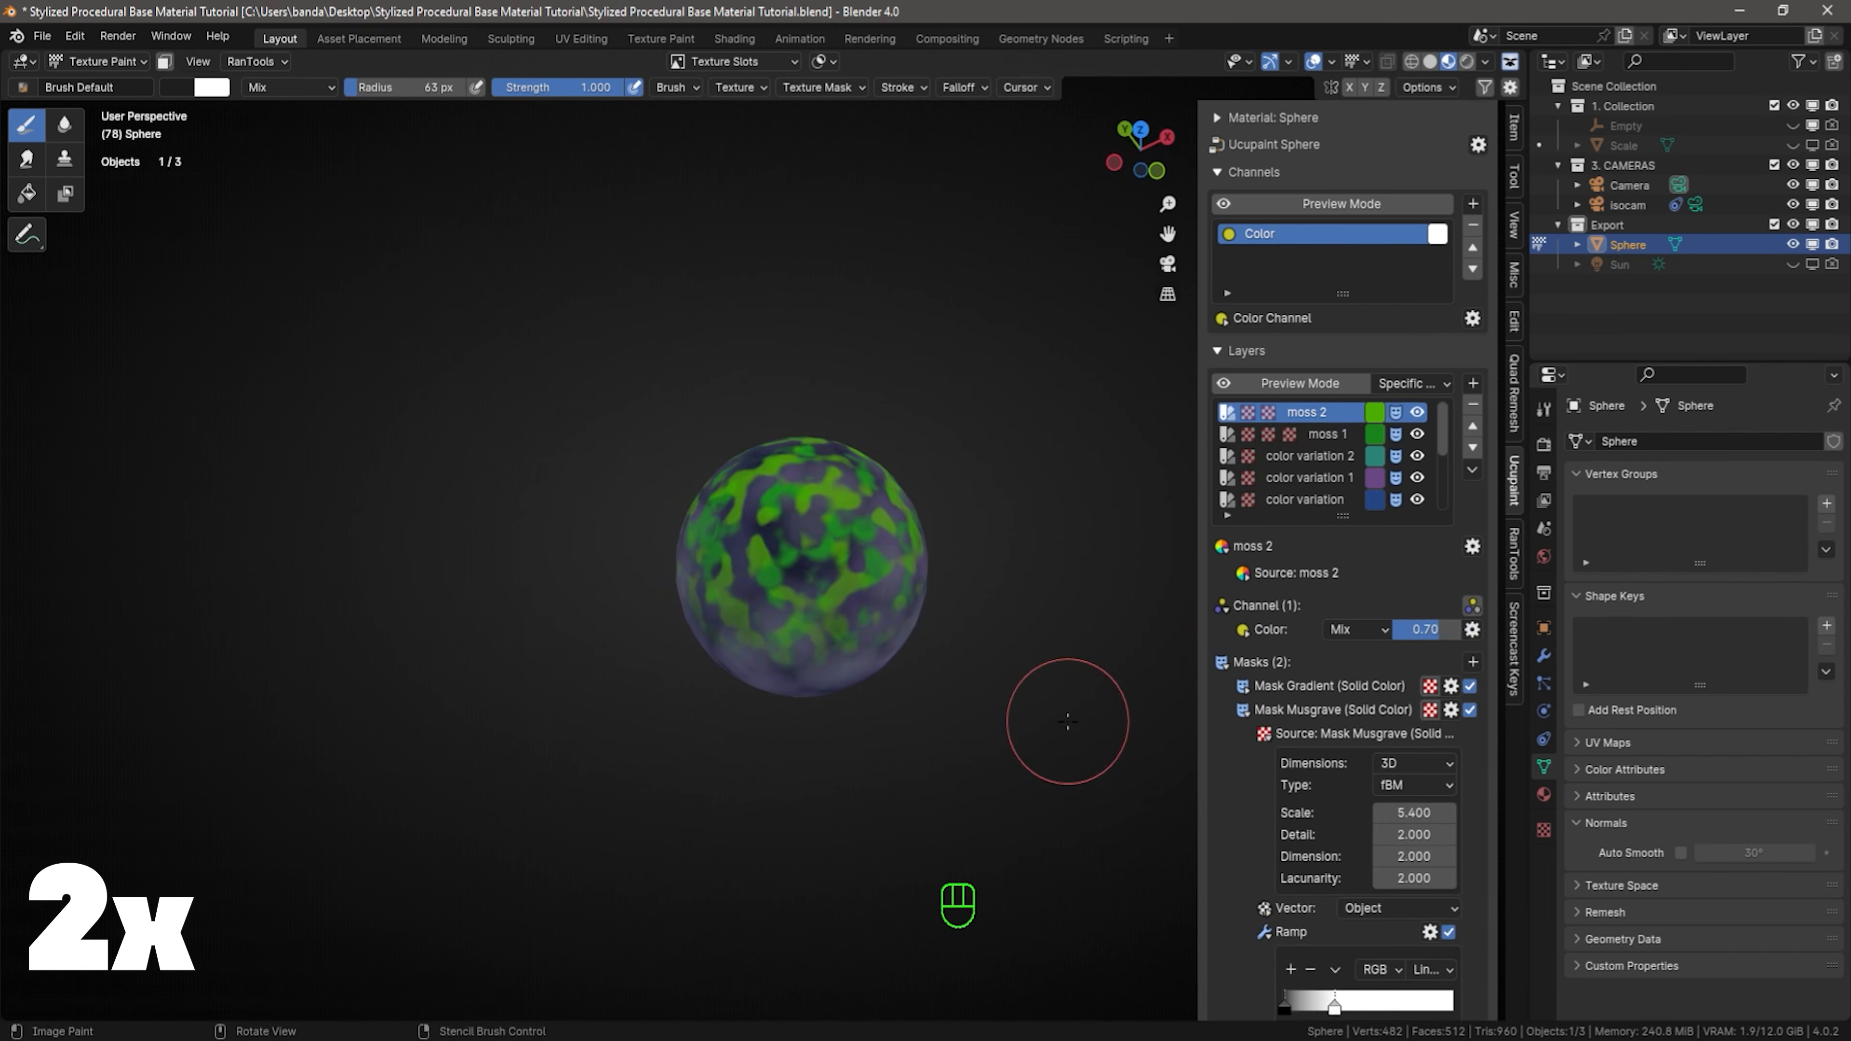
middle_click_drag(987, 700, 1131, 731)
left_click(1472, 469)
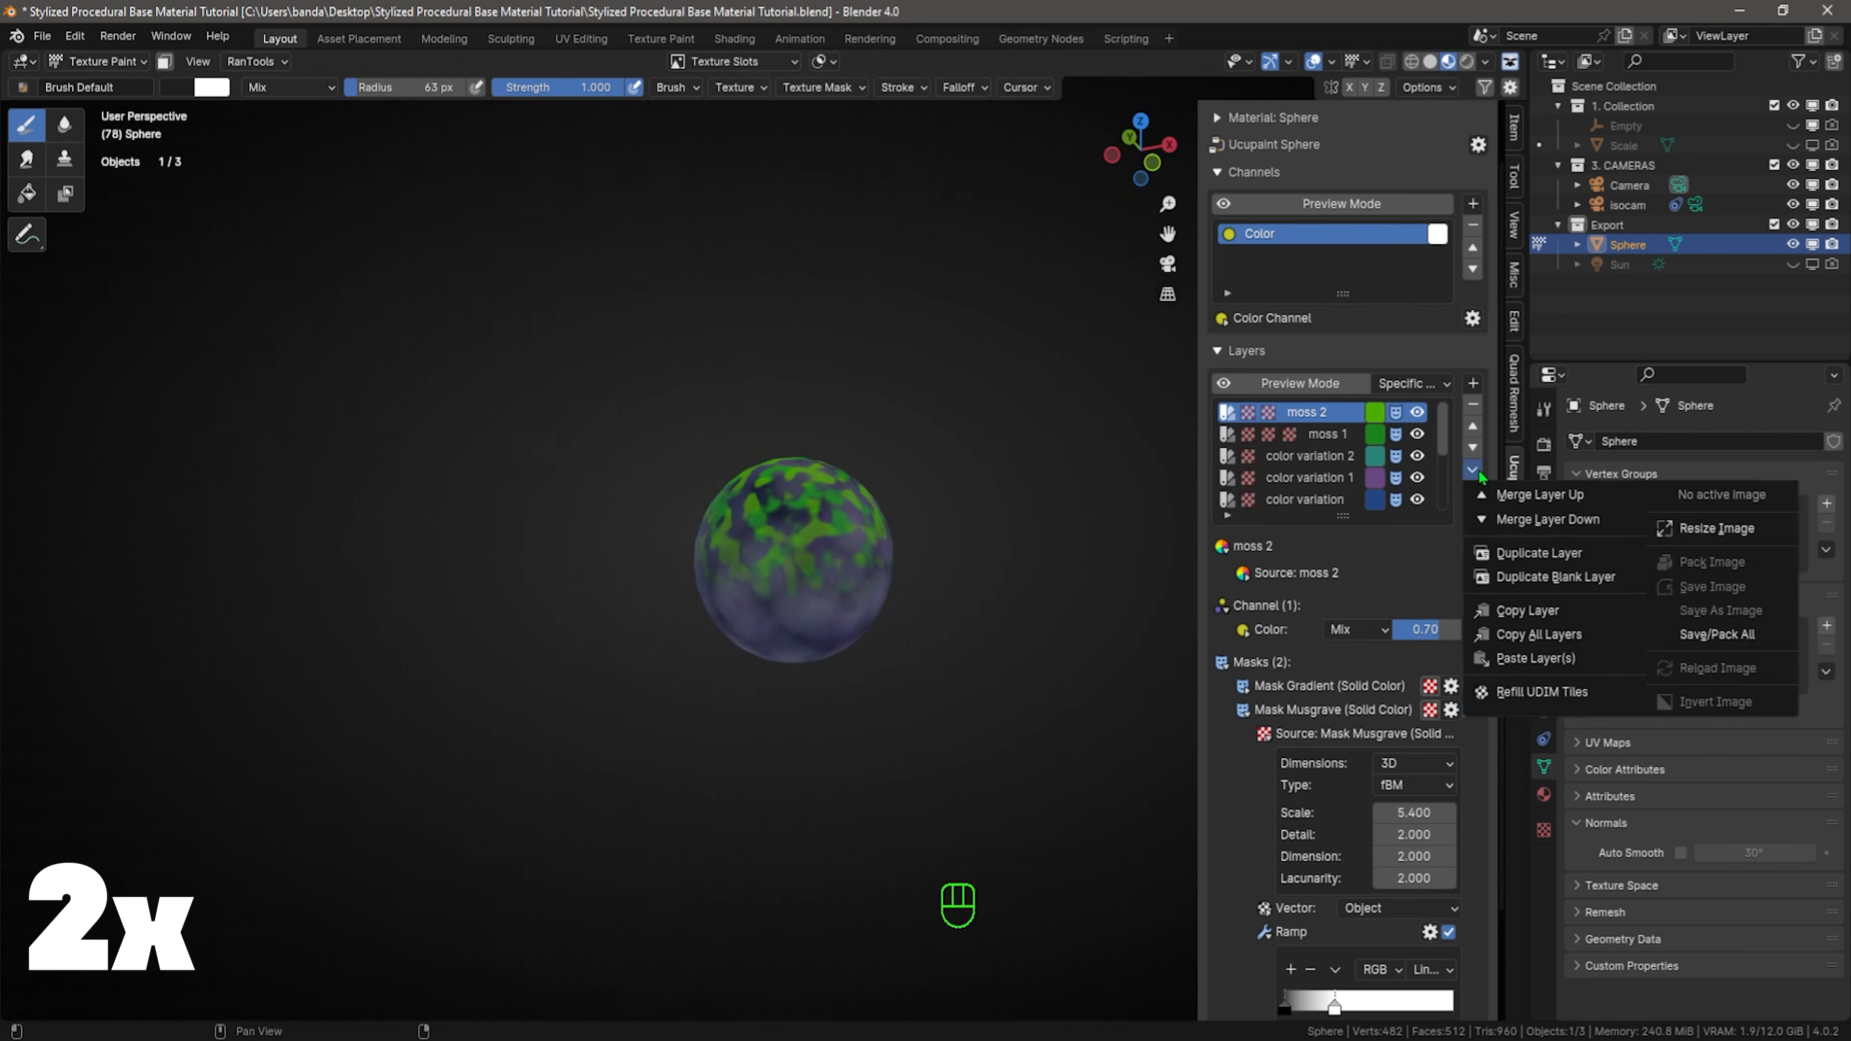
left_click(1523, 555)
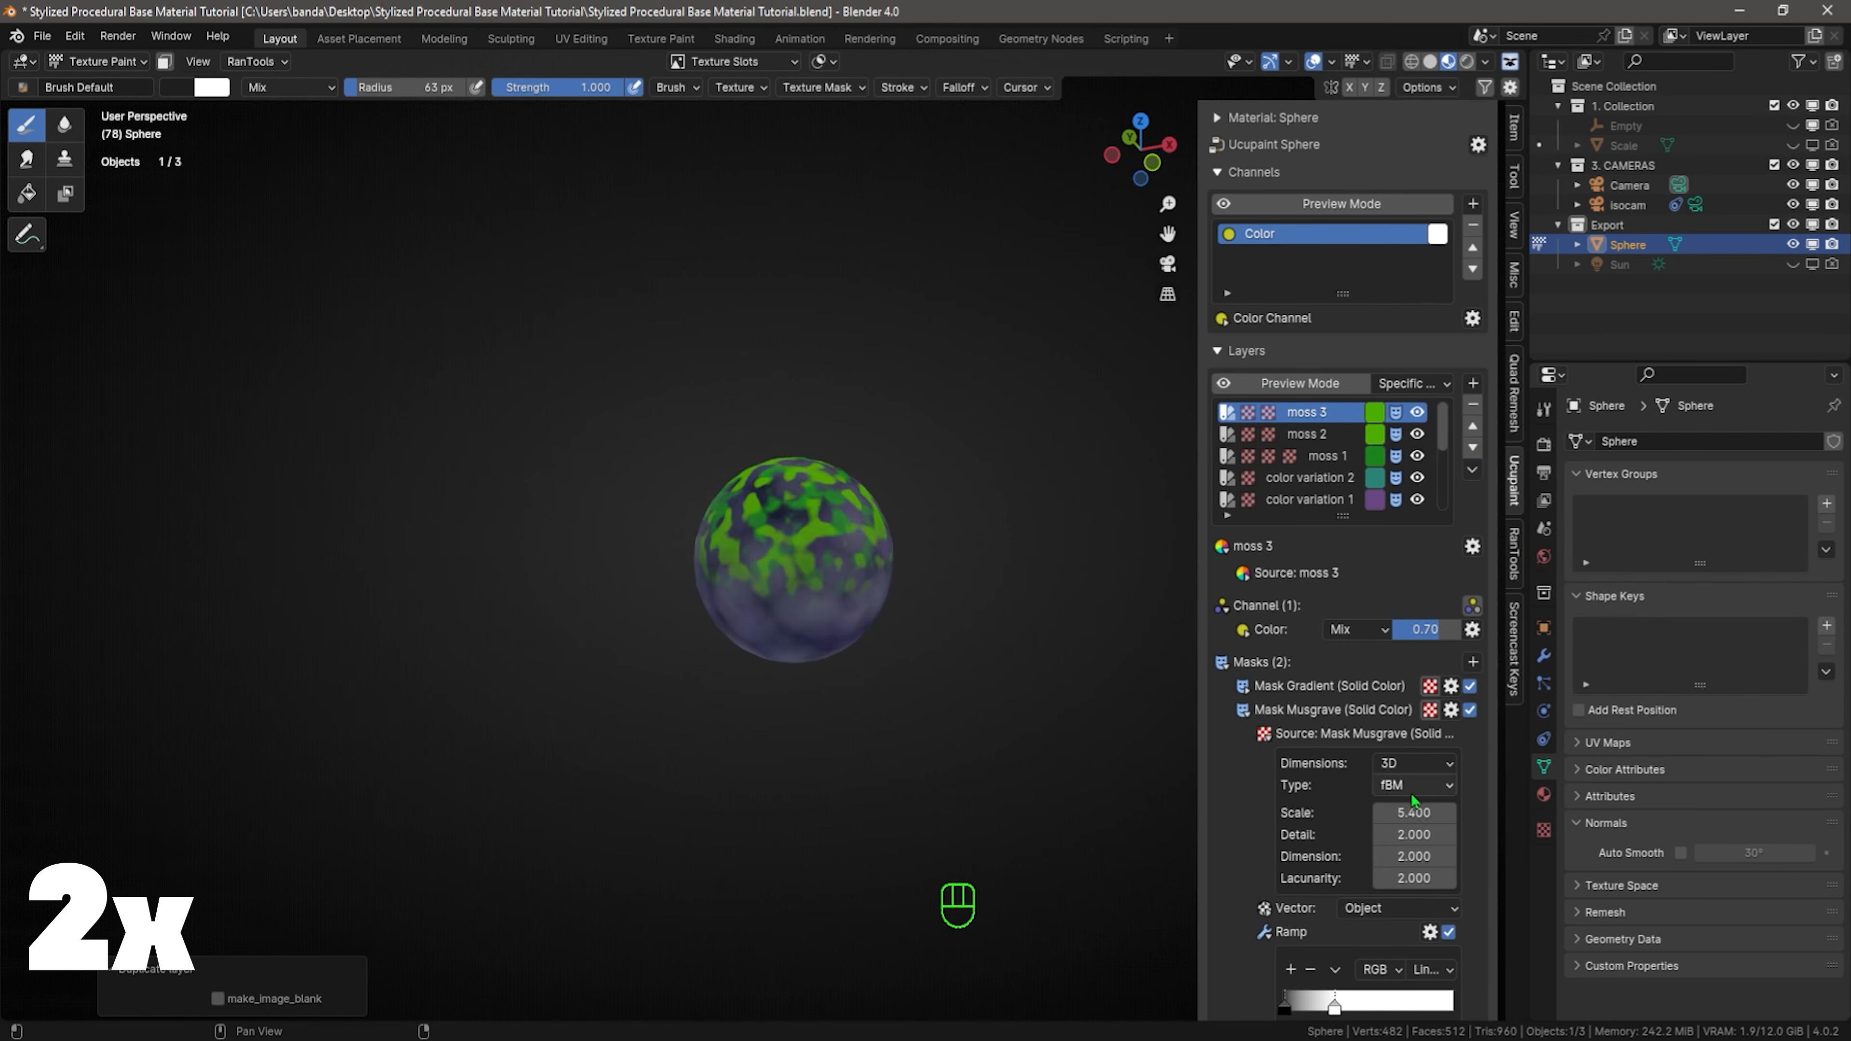
left_click_drag(1412, 813, 1463, 812)
Try Screen blending at 0.55 opacity on the moss 3 layer
left_click(1357, 629)
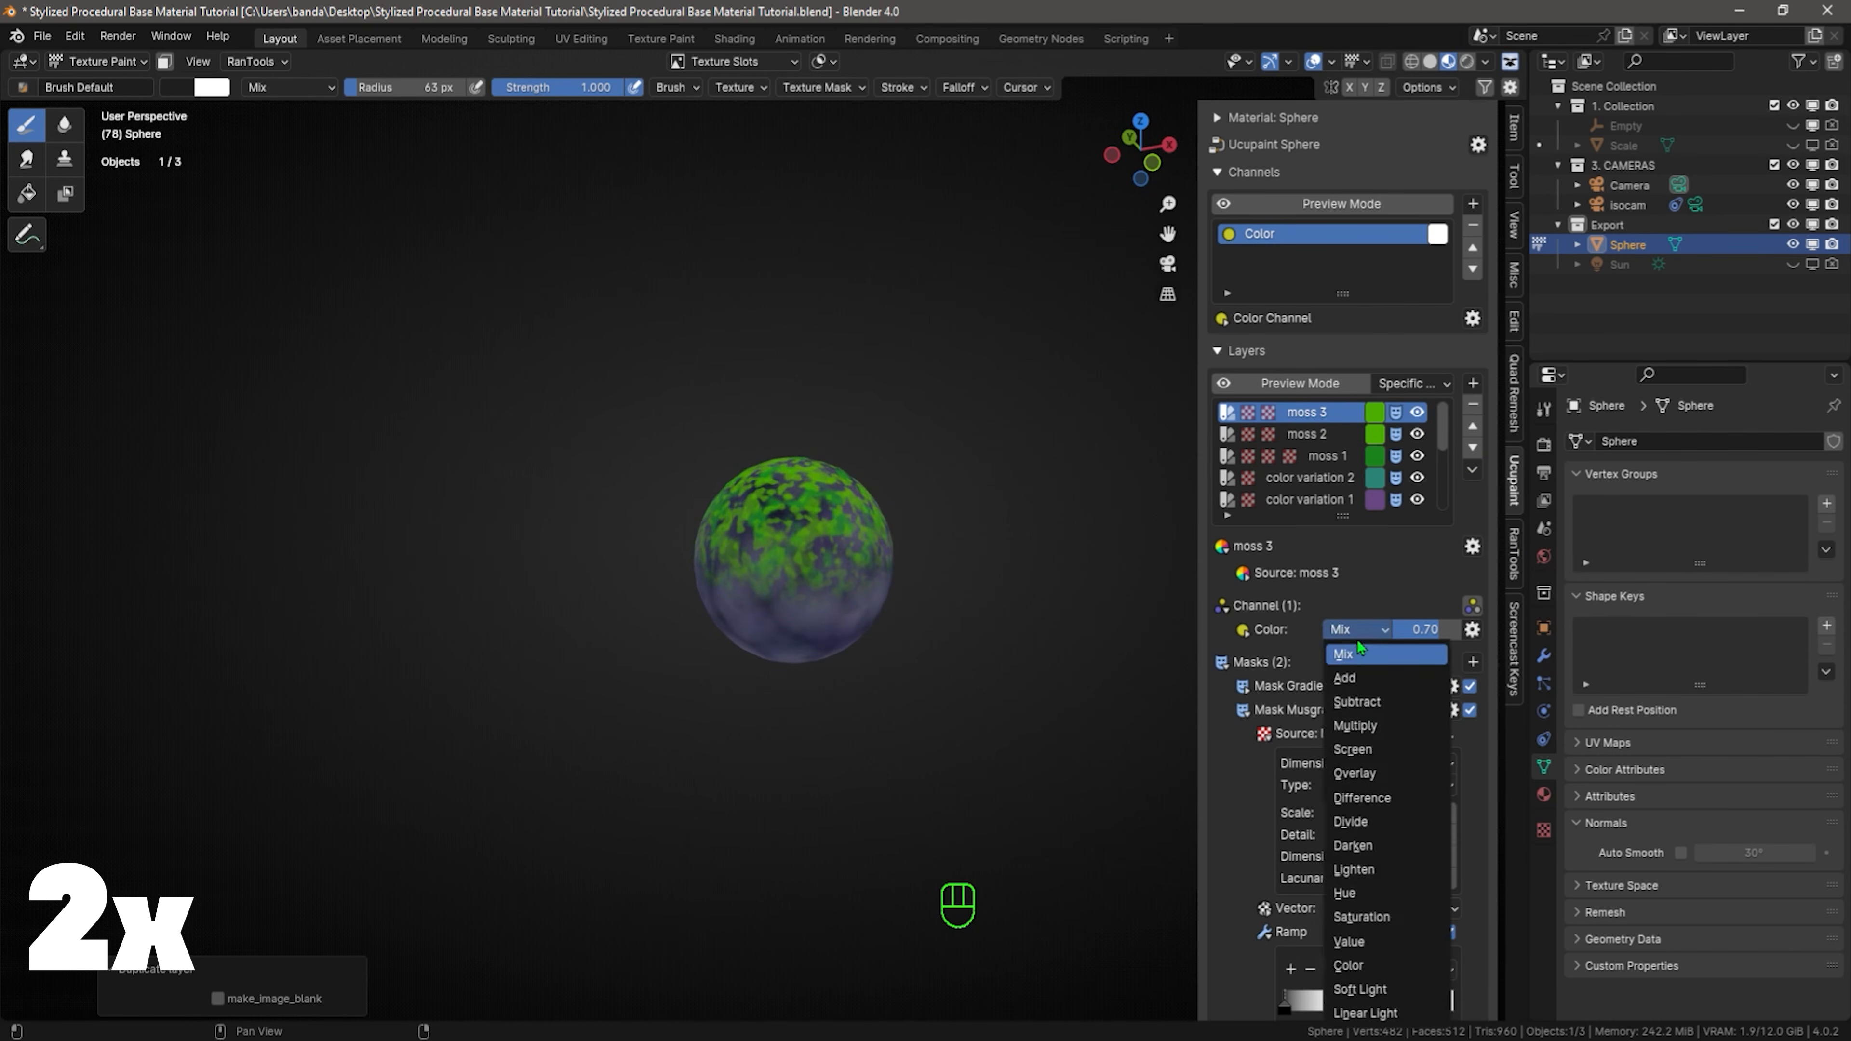
left_click(1393, 771)
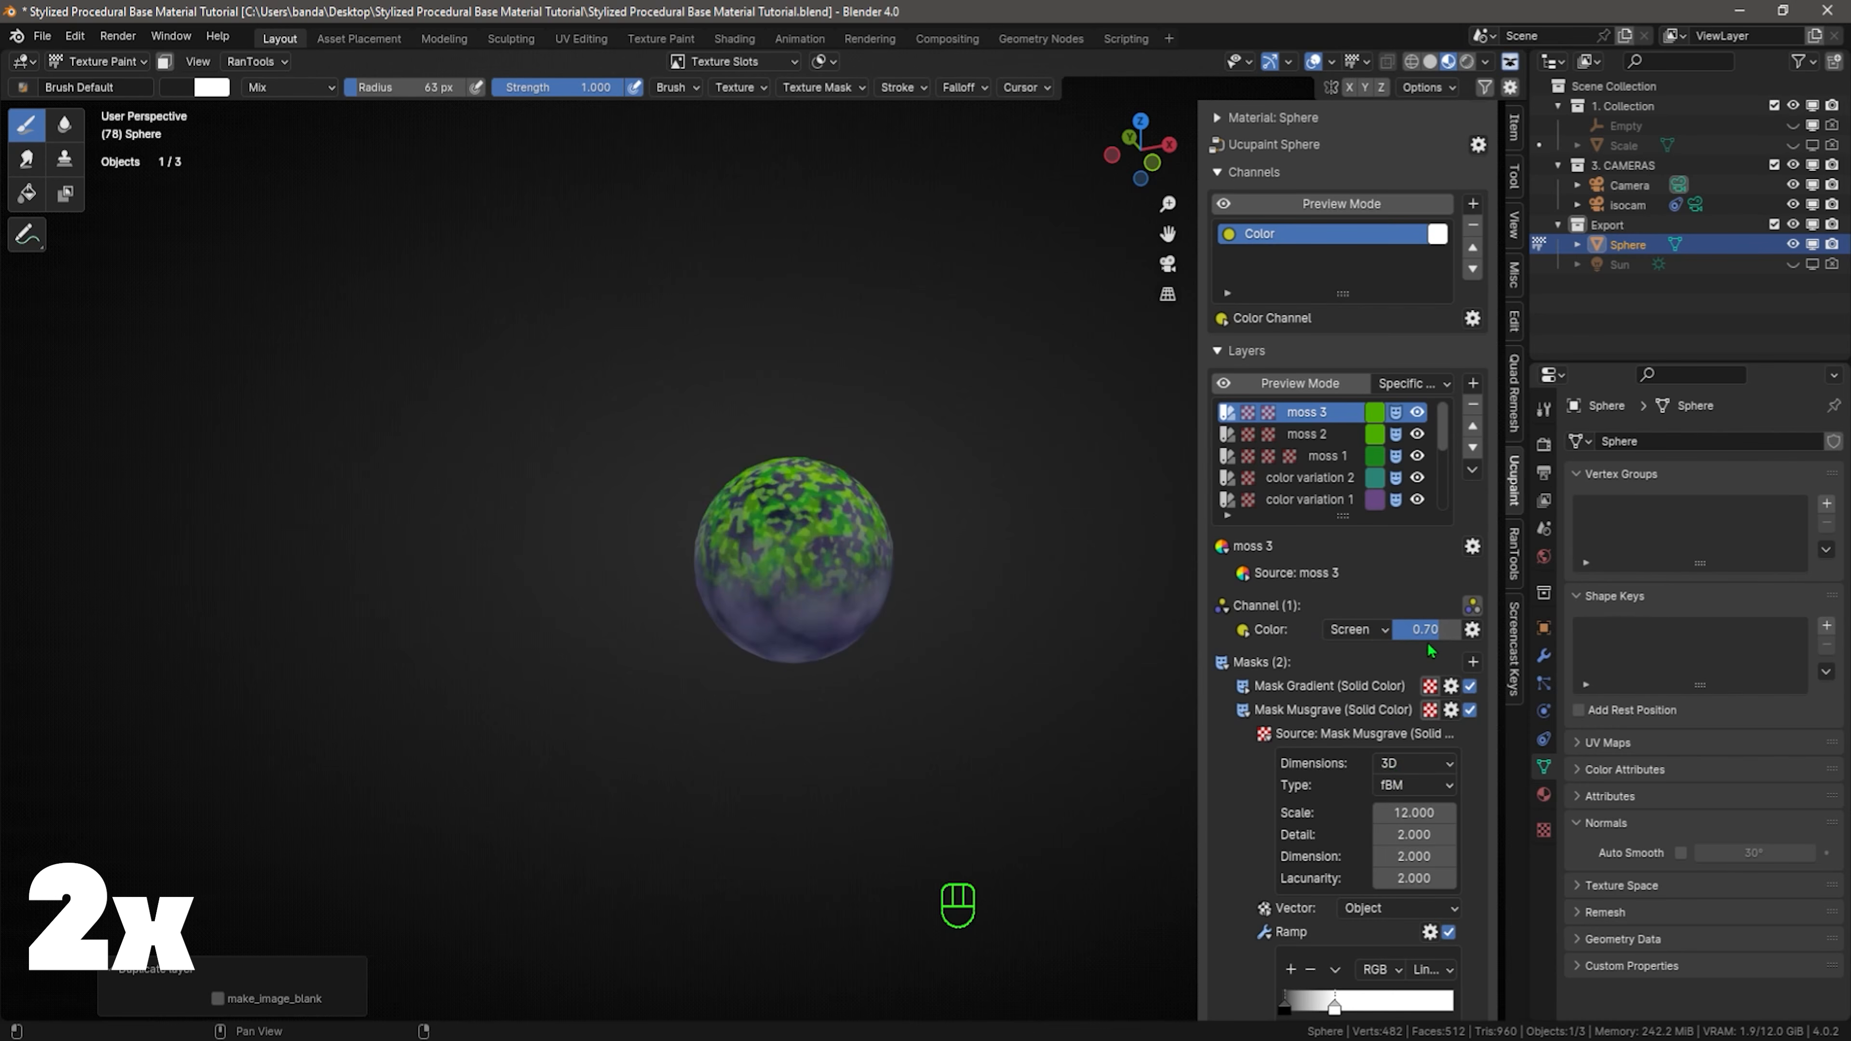
left_click_drag(1427, 631, 1409, 630)
Brighten the moss 3 color to value 0.694, and set the layer to Mix blending at 0.61 opacity
left_click(1374, 412)
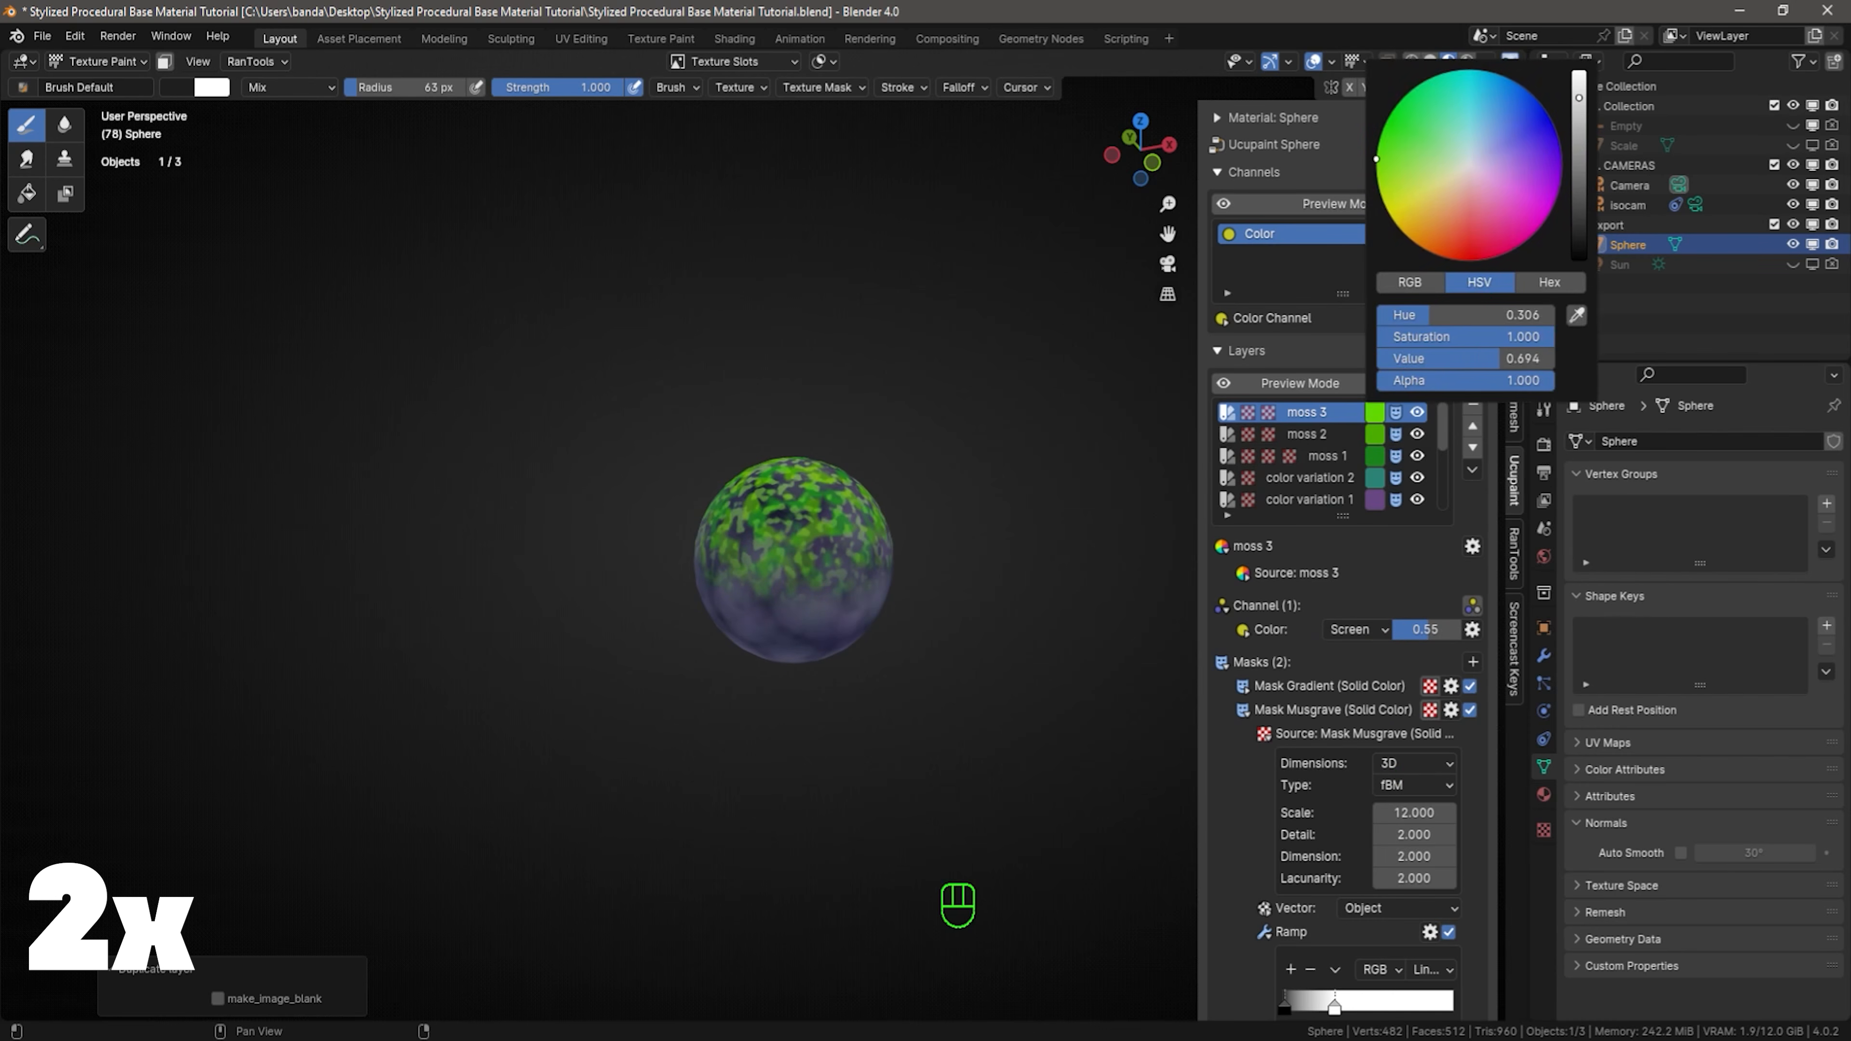
left_click(1357, 629)
left_click(1376, 656)
left_click(1374, 633)
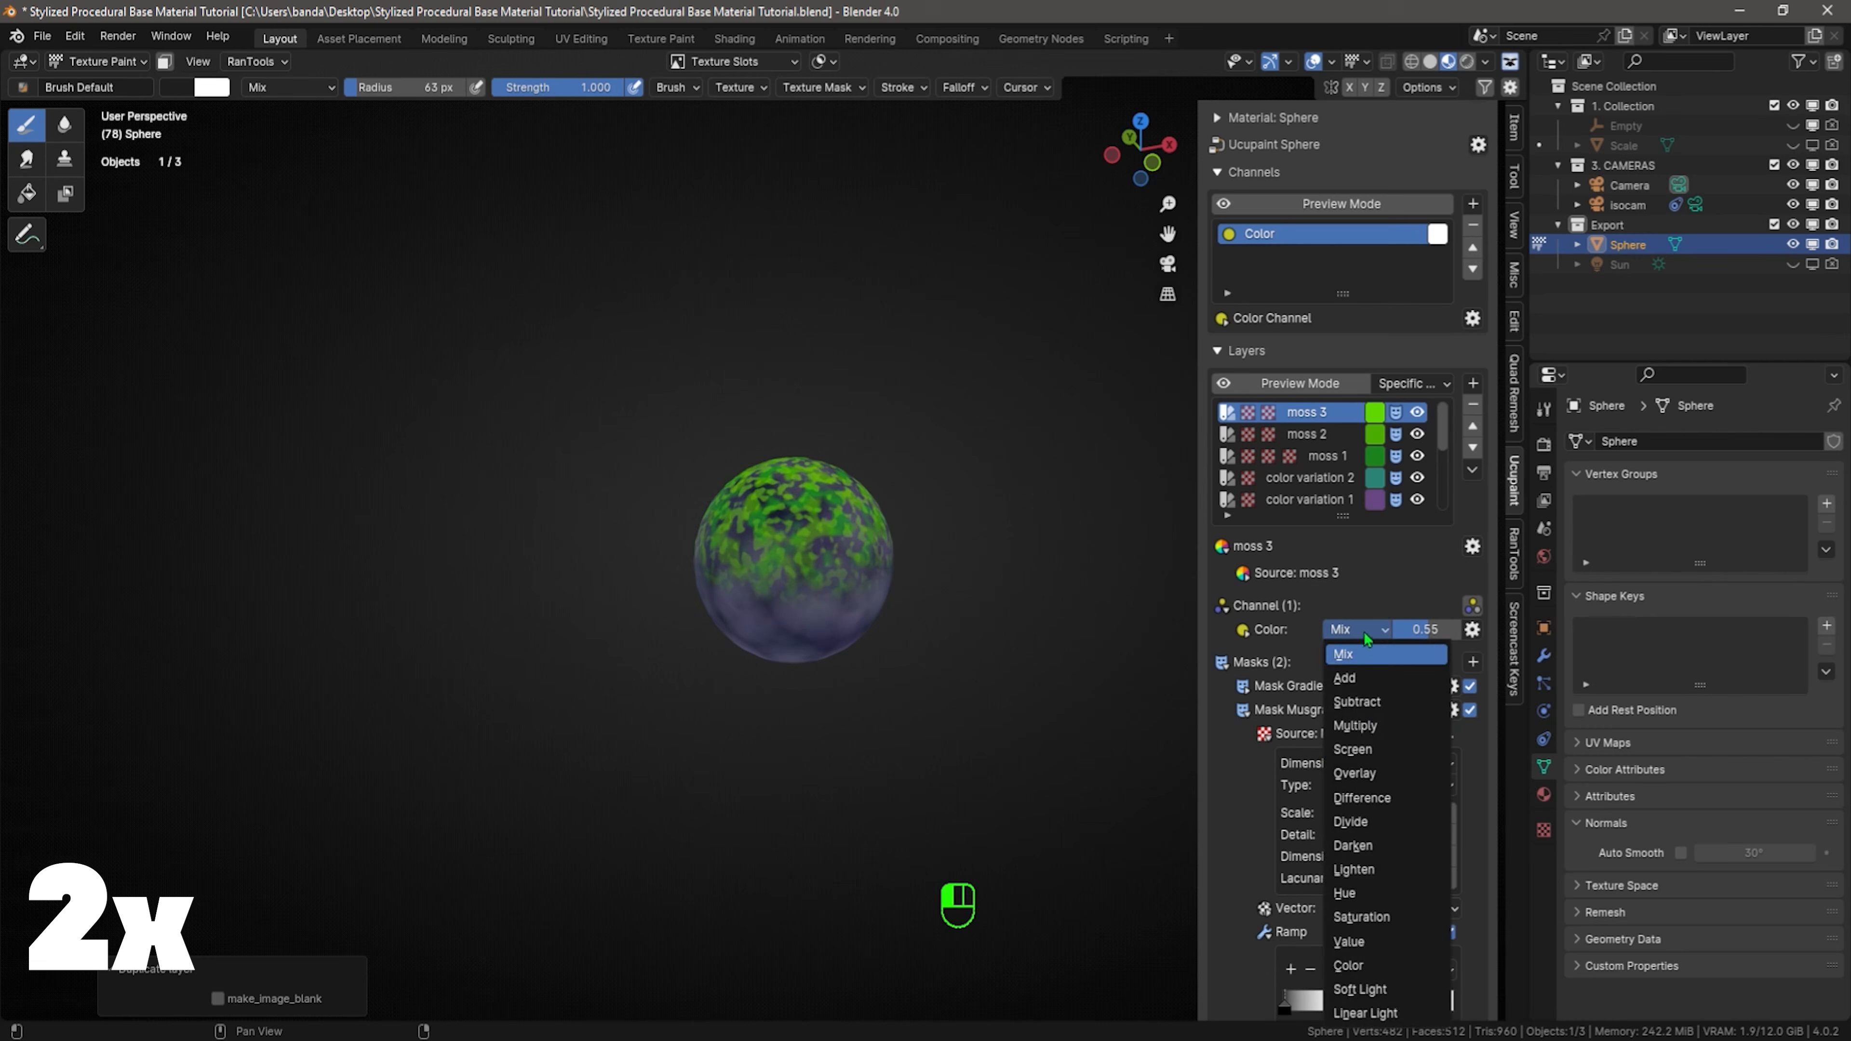
left_click(1374, 641)
left_click_drag(1420, 637, 1428, 637)
Shift the moss 3 layer's color to a lighter, less saturated yellow-green
left_click(1374, 414)
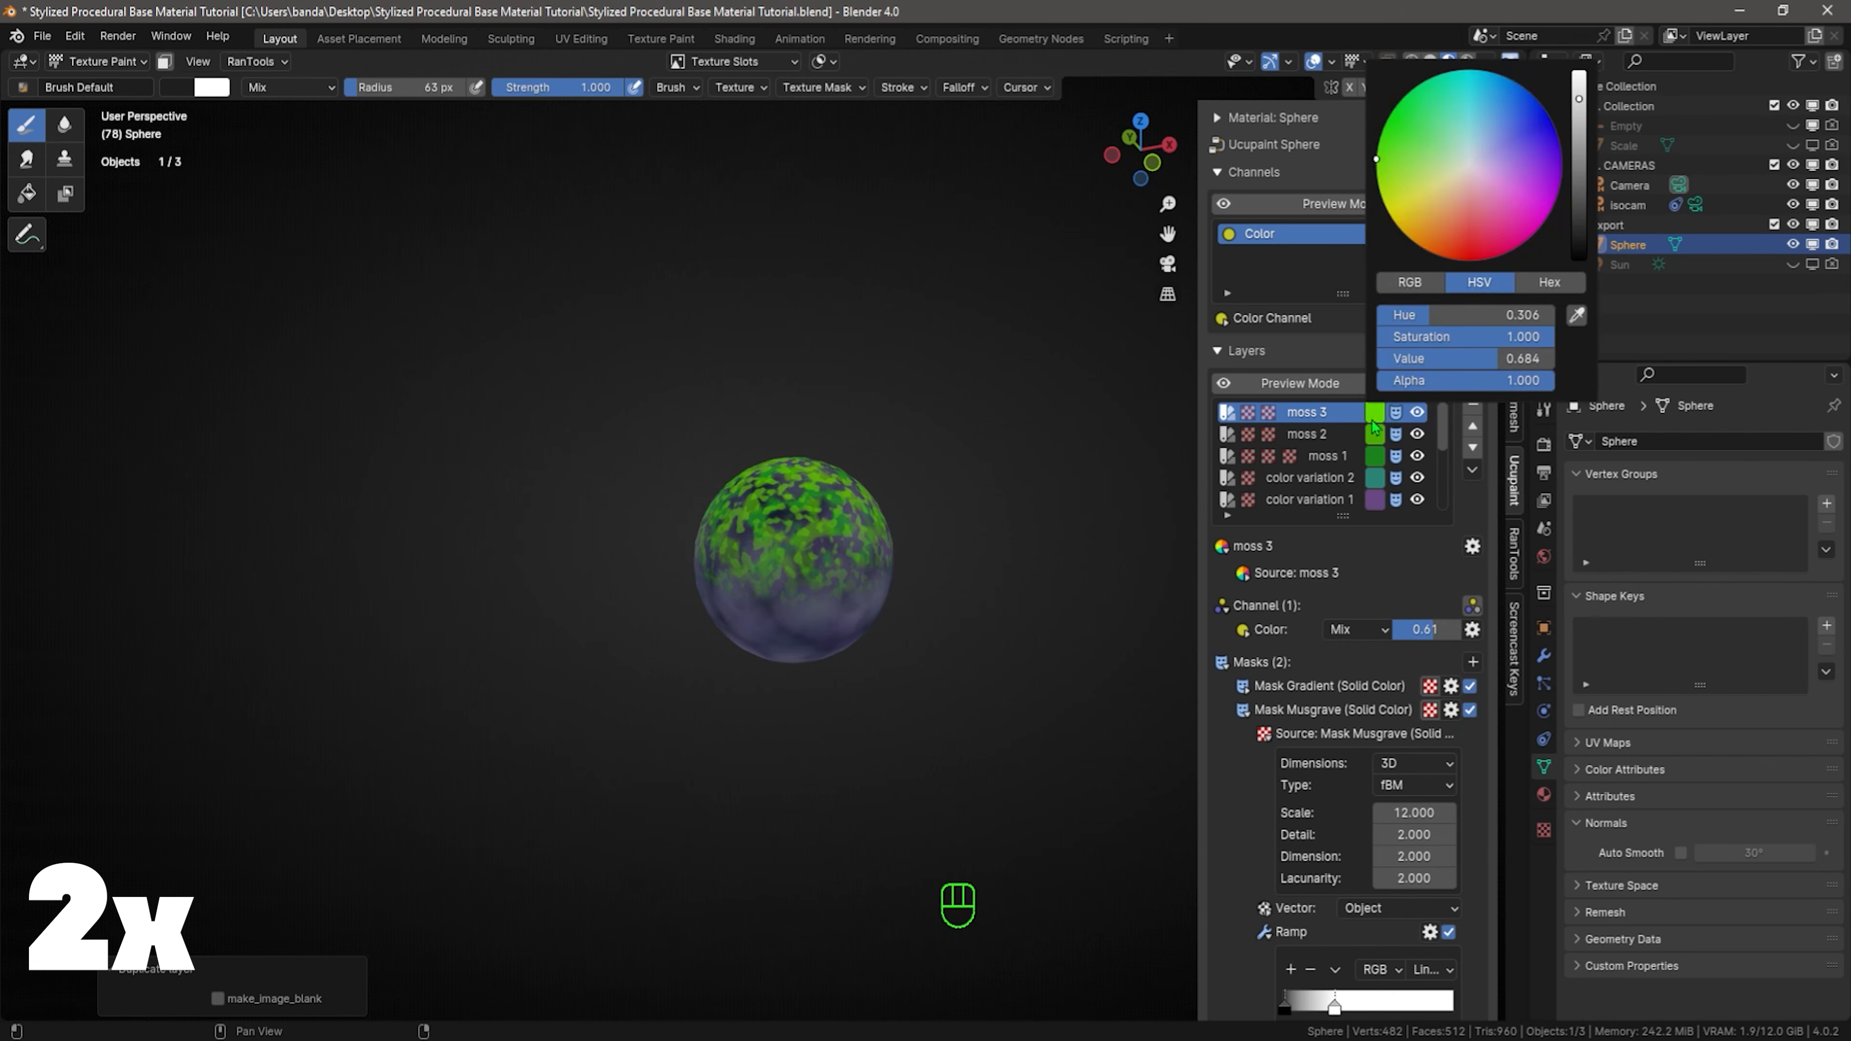
left_click_drag(1387, 182, 1389, 178)
mouse_move(1145, 566)
middle_mouse_down()
mouse_move(1055, 553)
mouse_move(1072, 543)
mouse_move(1031, 585)
middle_mouse_up()
mouse_move(1031, 585)
middle_mouse_down("ctrl")
mouse_move(991, 581)
mouse_move(1019, 596)
middle_mouse_up("ctrl")
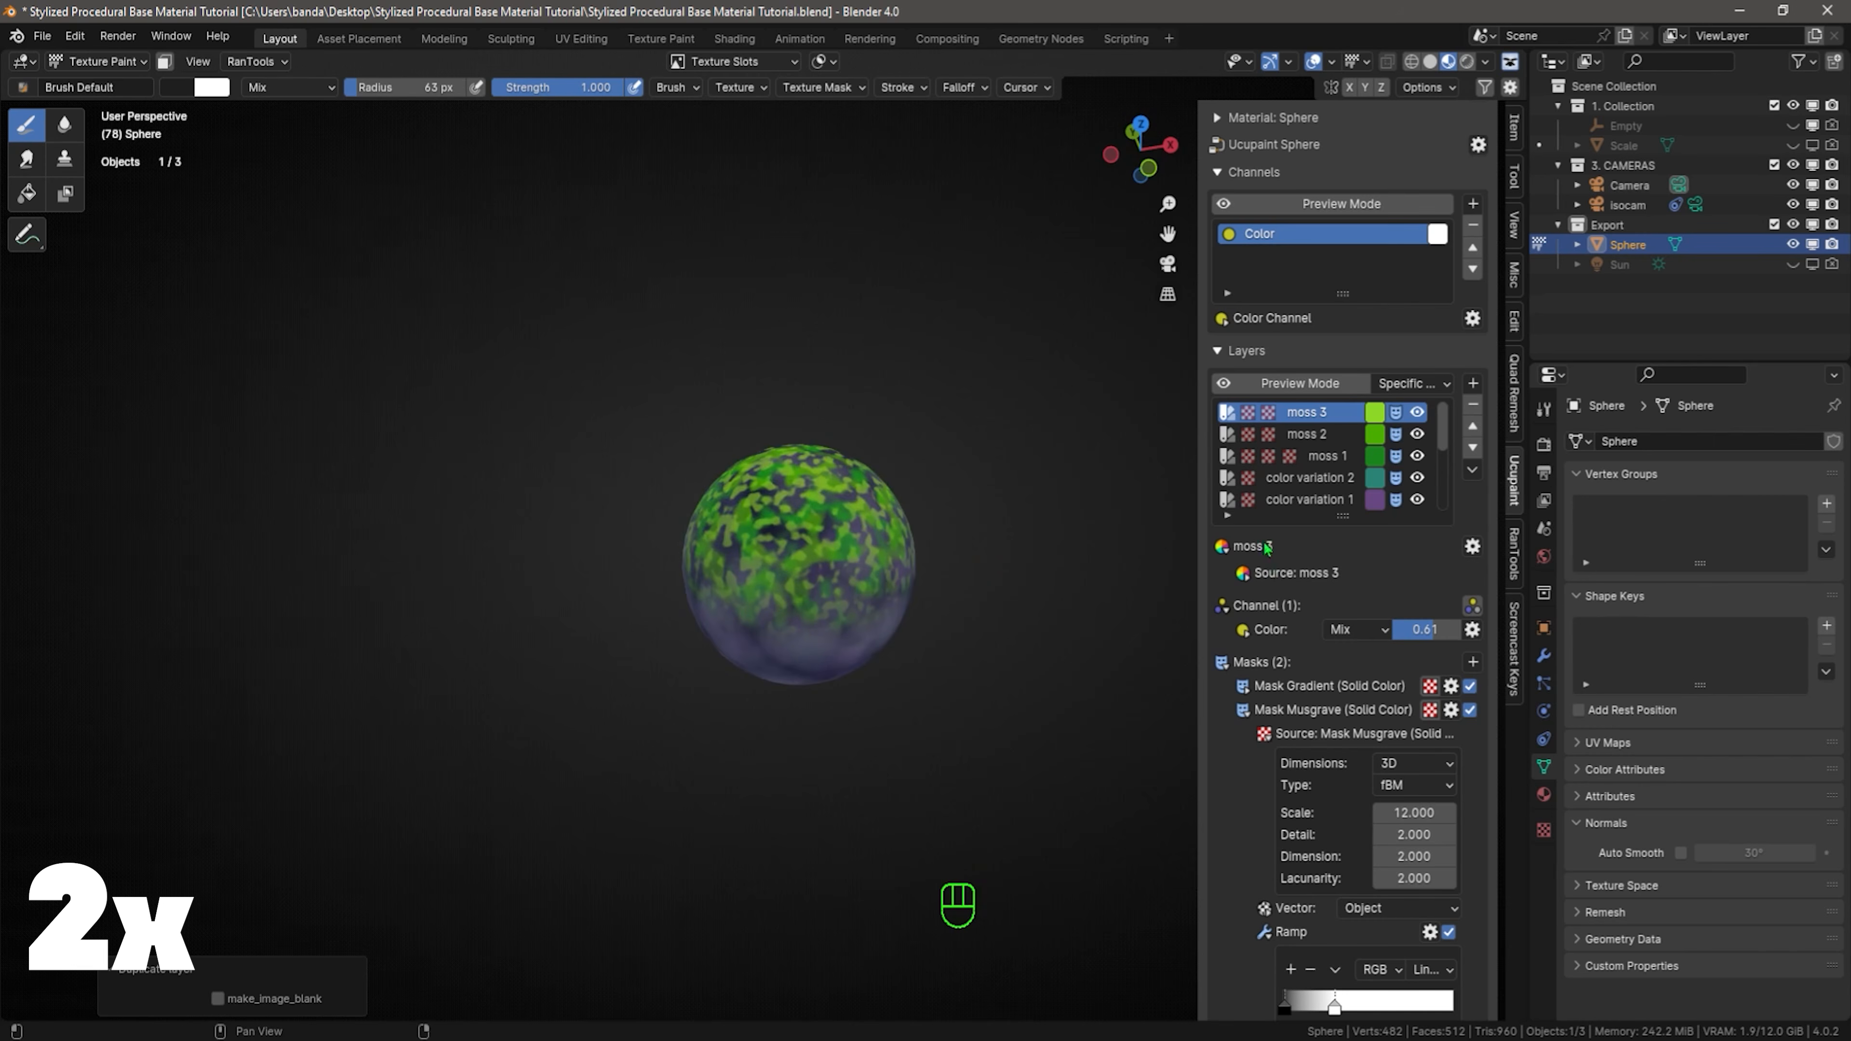
Add an Object-mapped Musgrave mask with Multiply blending to the moss 2 layer and hide the moss 3 layer
left_click(1307, 439)
left_click(1243, 711)
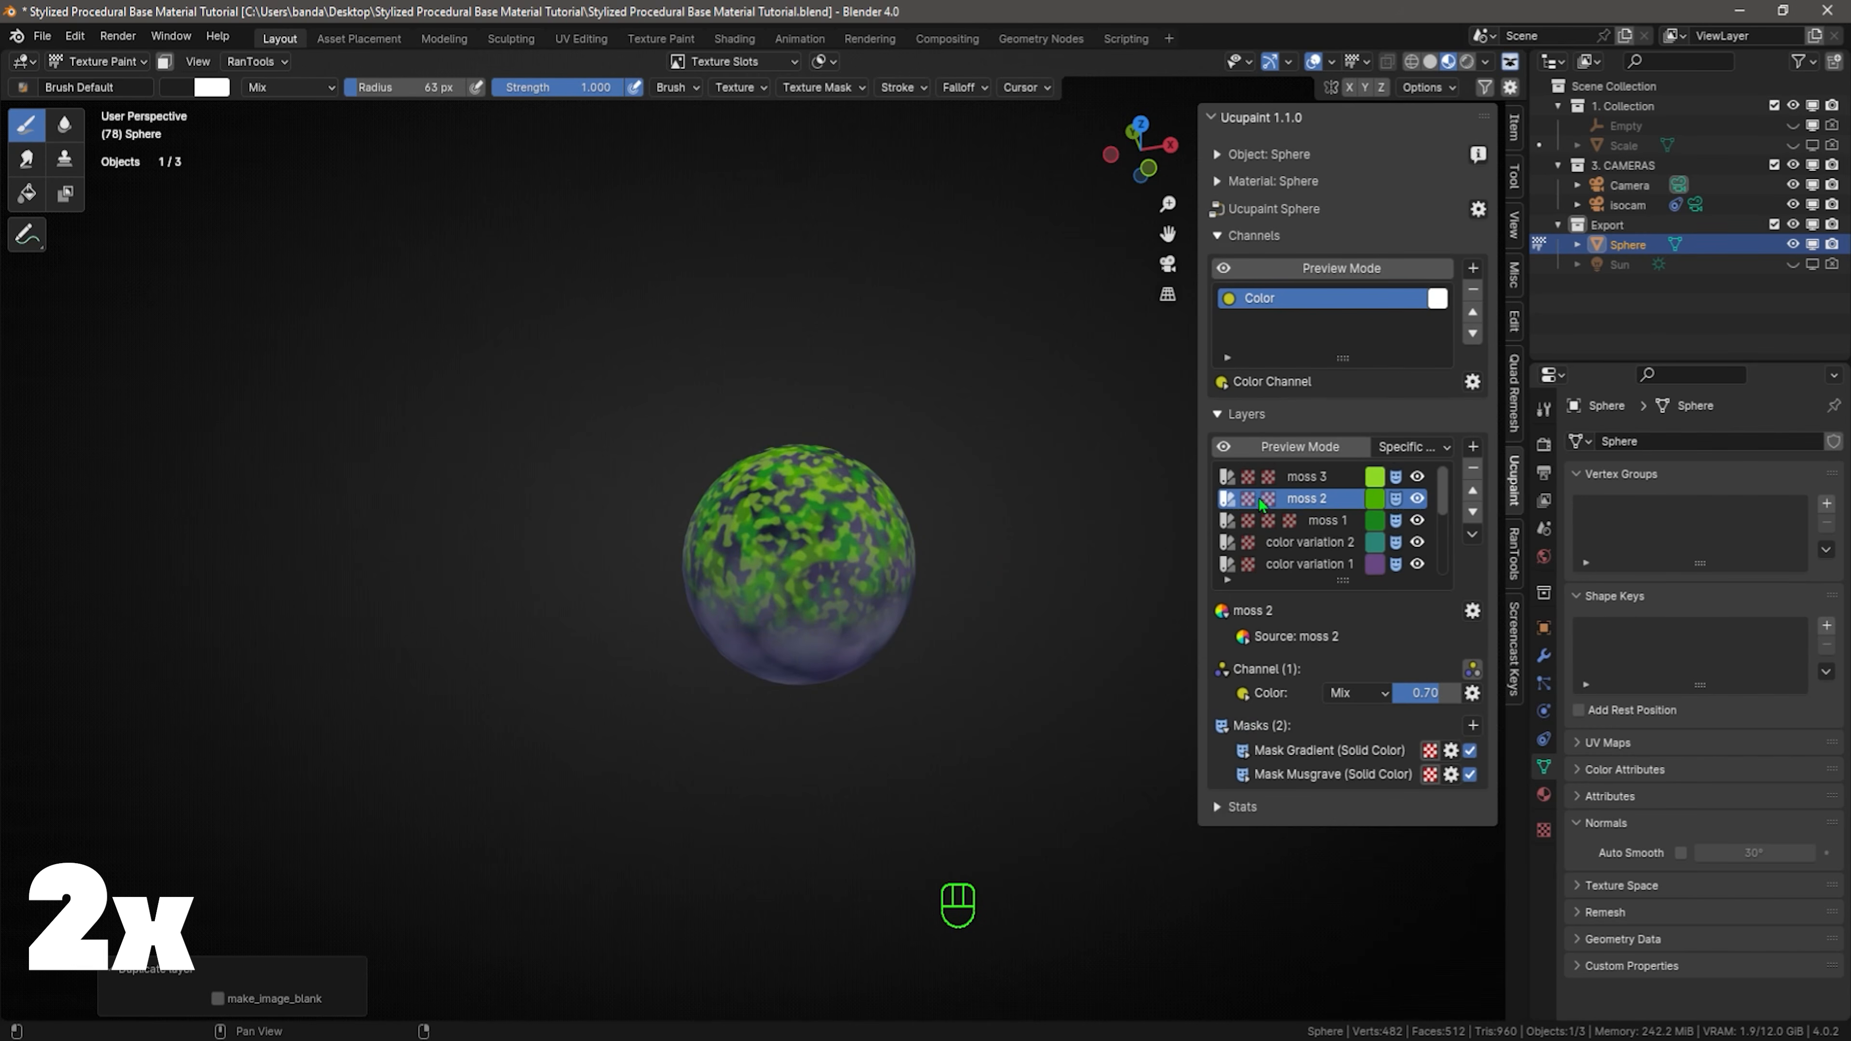
left_click(1473, 725)
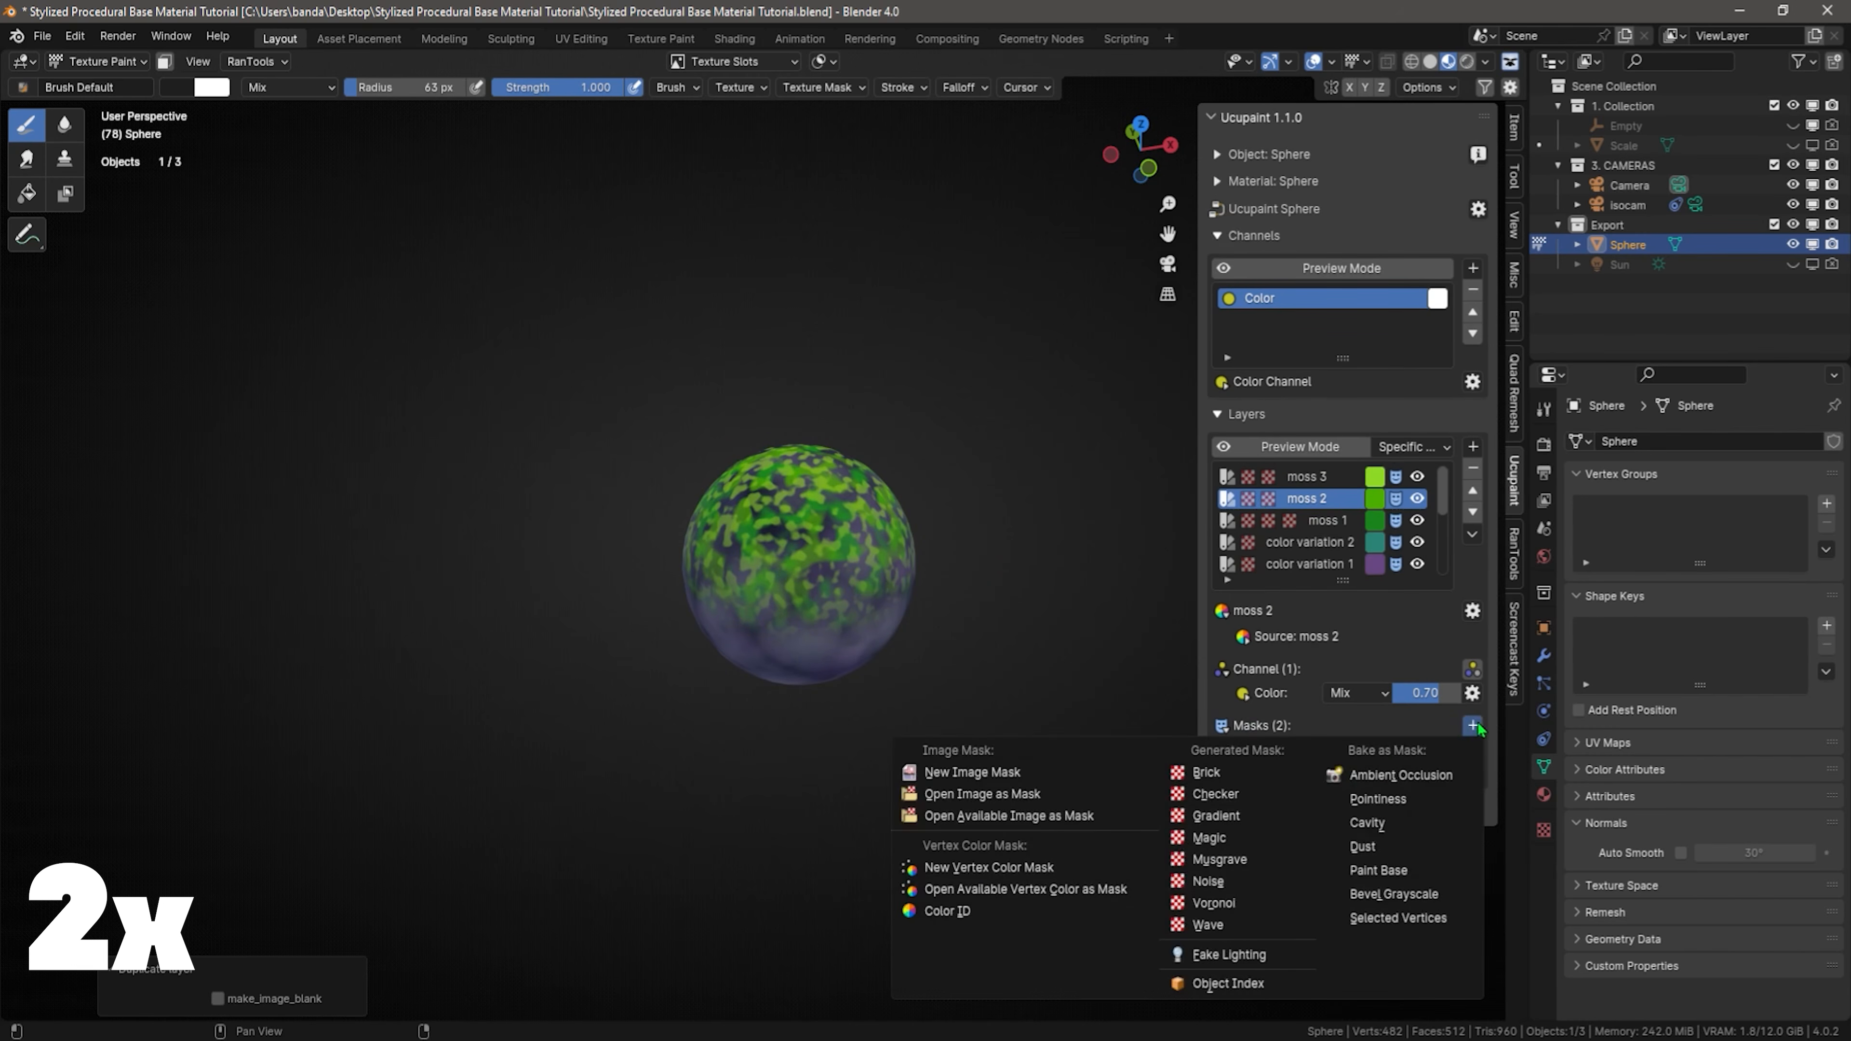
left_click(1297, 862)
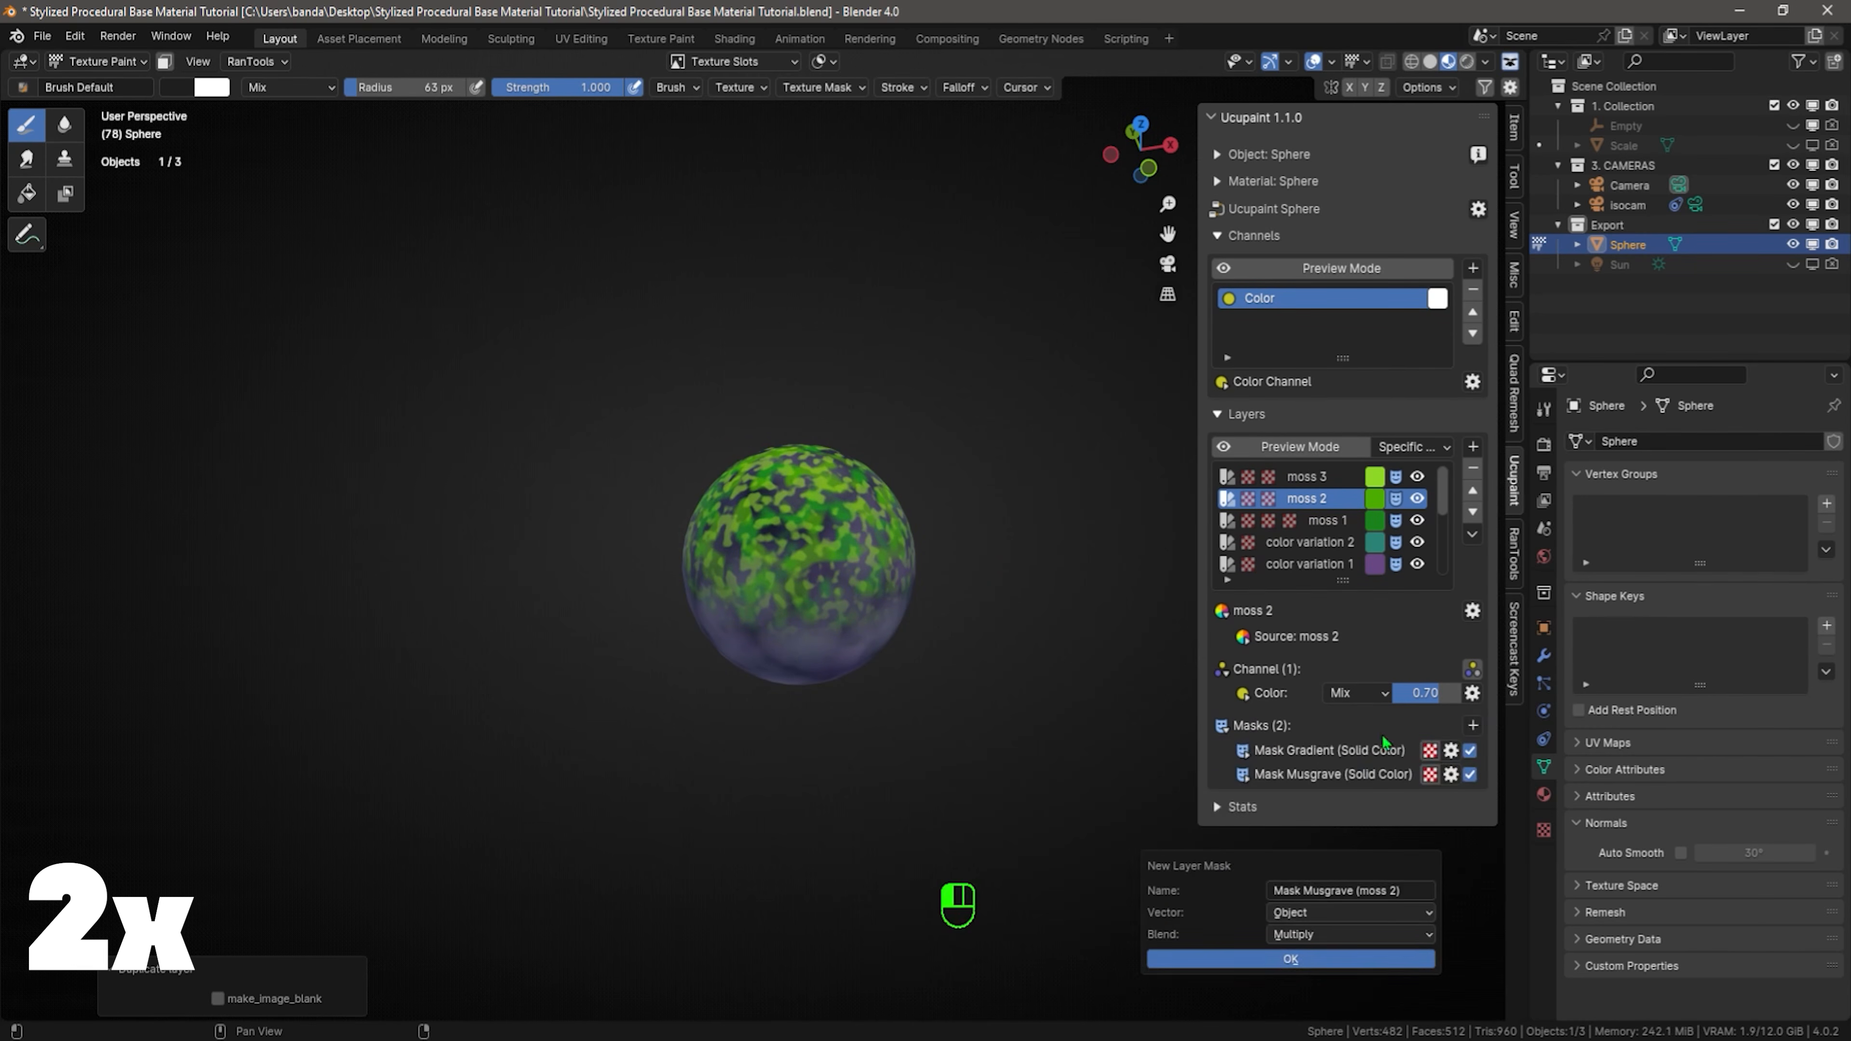
left_click(1417, 476)
left_click(1244, 801)
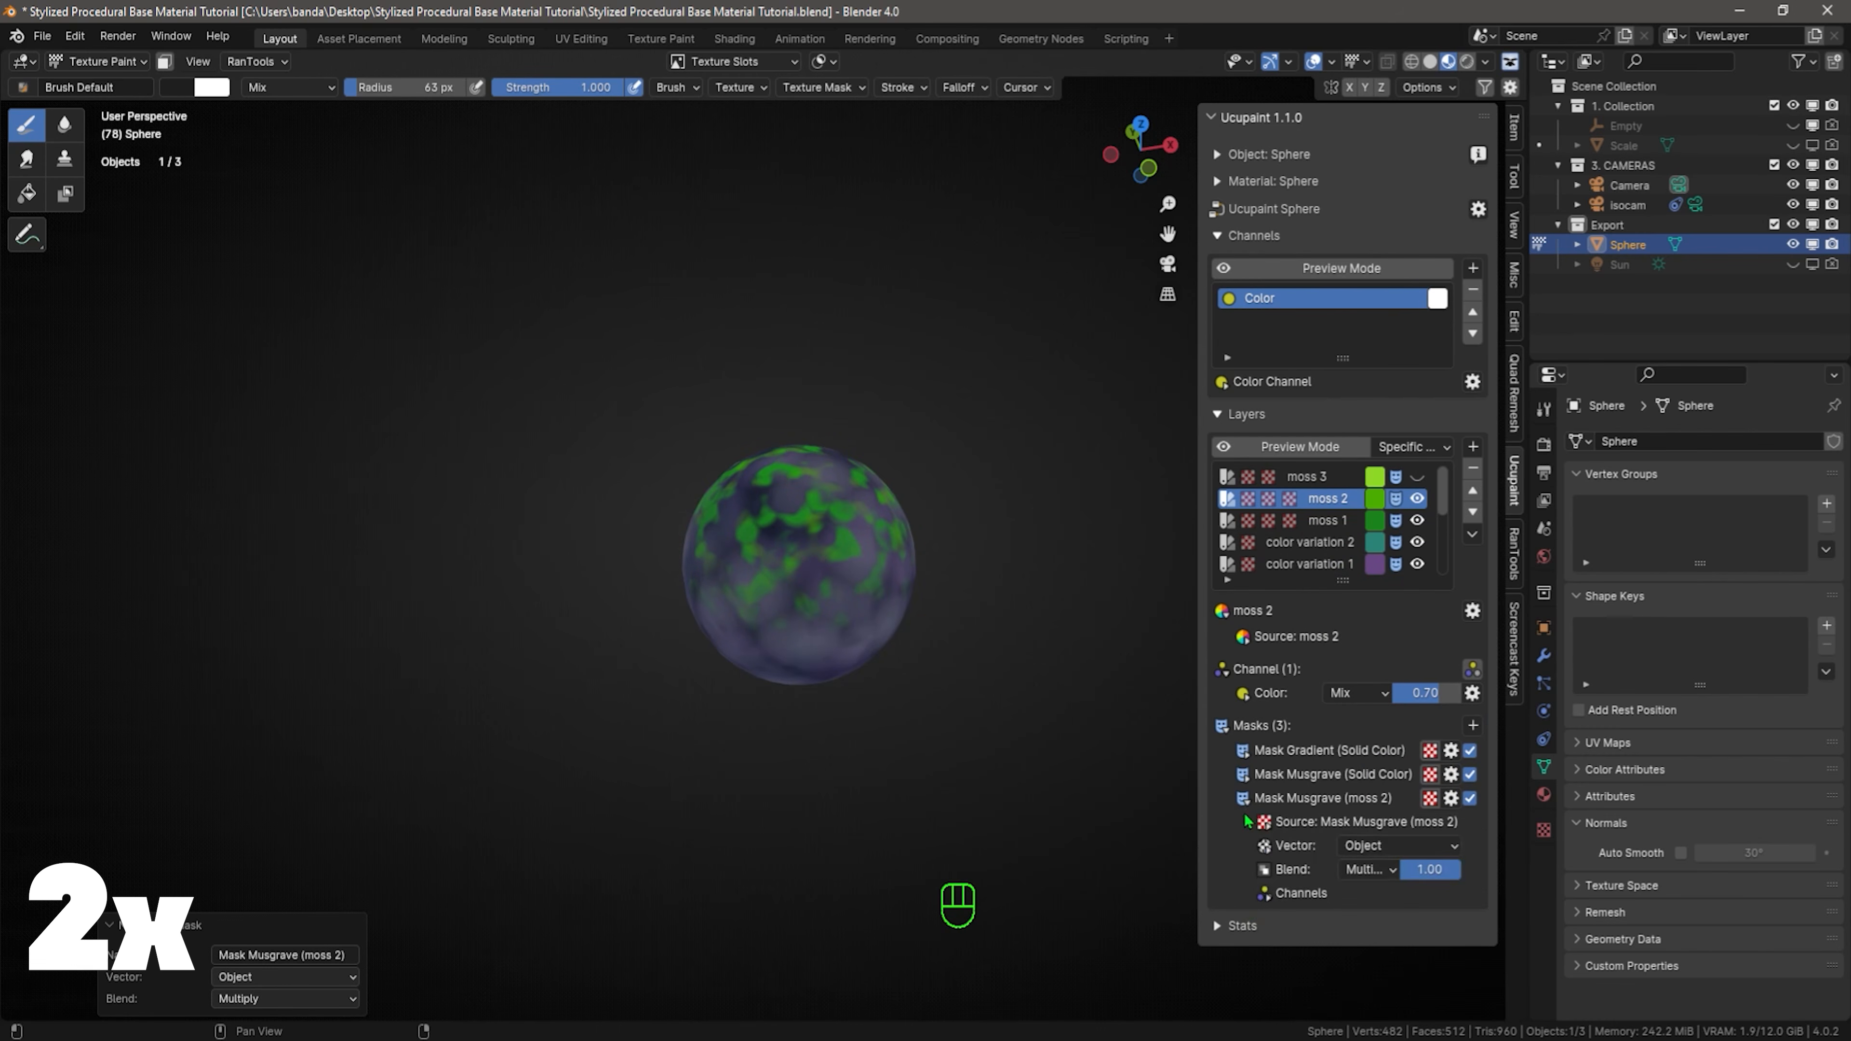
Set the moss 2 layer's added Musgrave mask scale to 5.300 and give it a color ramp with the white stop pulled toward the black
left_click(1266, 822)
scroll(1270, 837, "down", 2)
mouse_move(1412, 824)
left_mouse_down()
mouse_move(1434, 824)
mouse_move(1415, 824)
left_mouse_up()
left_click(1450, 721)
left_click(1655, 790)
scroll(1502, 879, "down", 2)
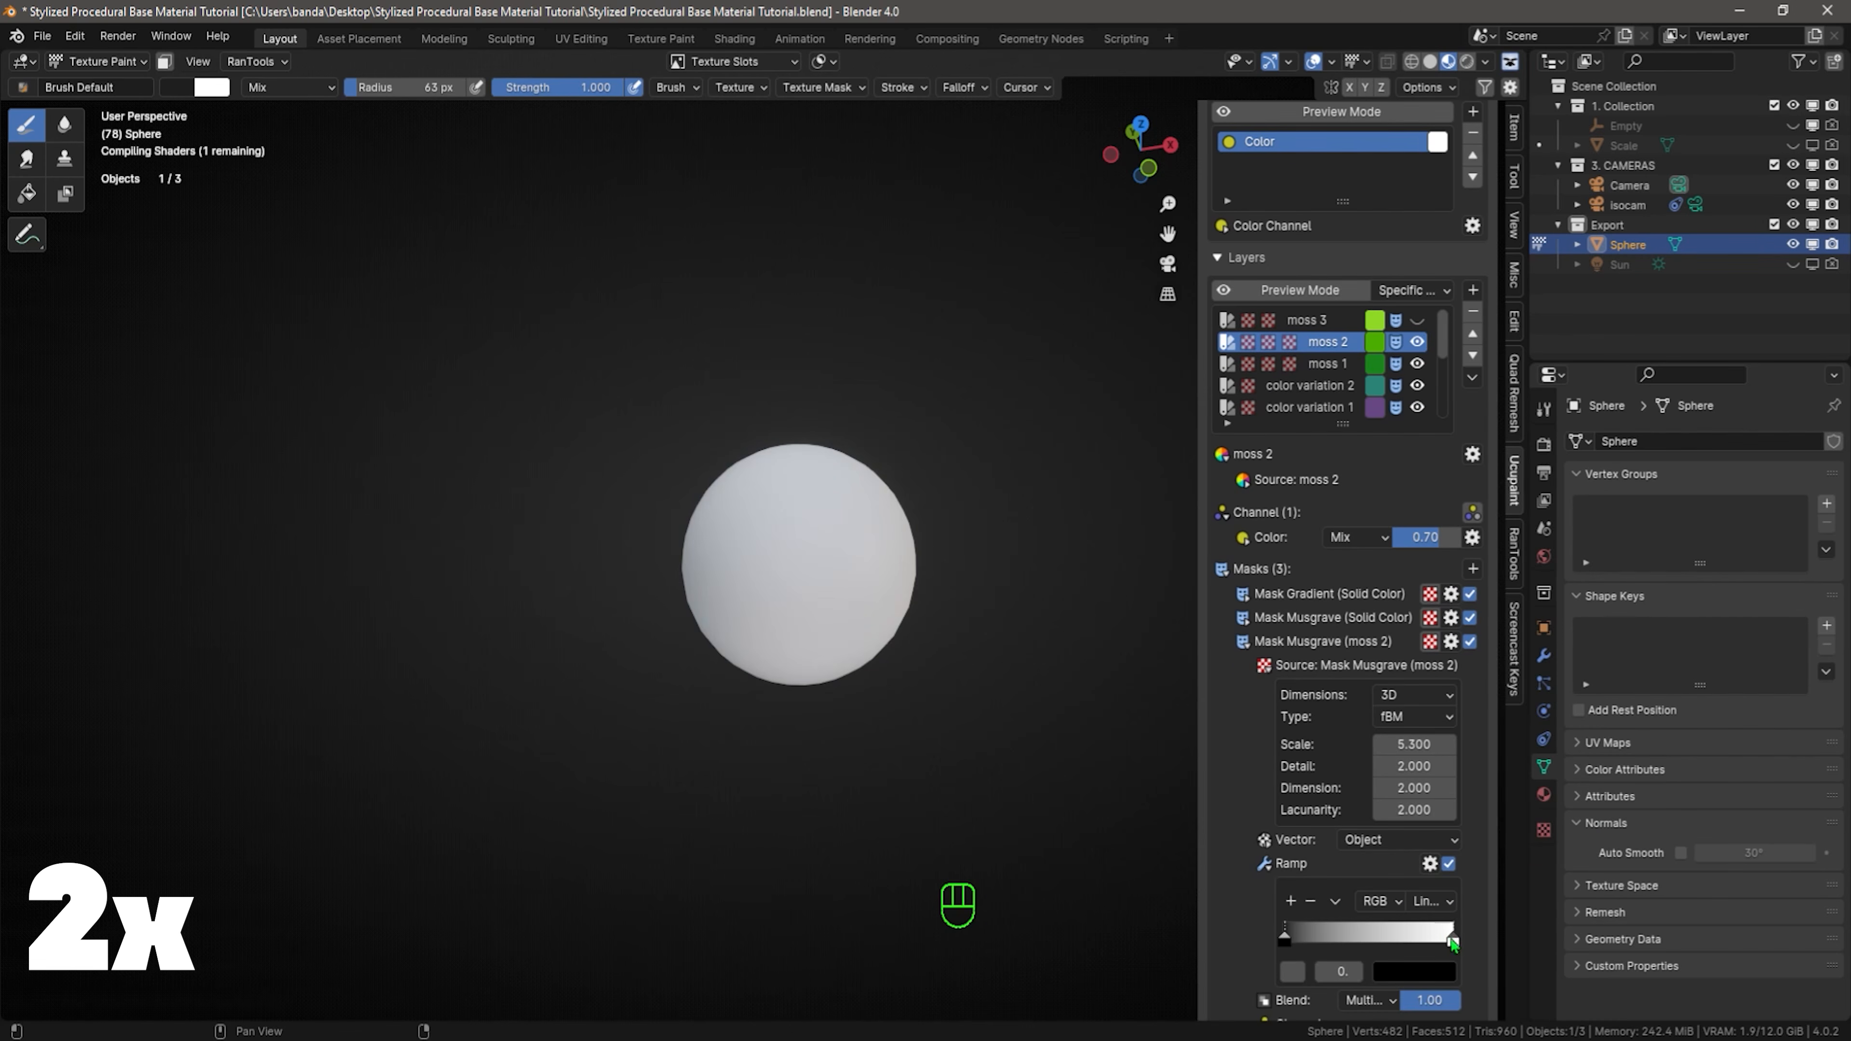
left_click_drag(1452, 941, 1302, 942)
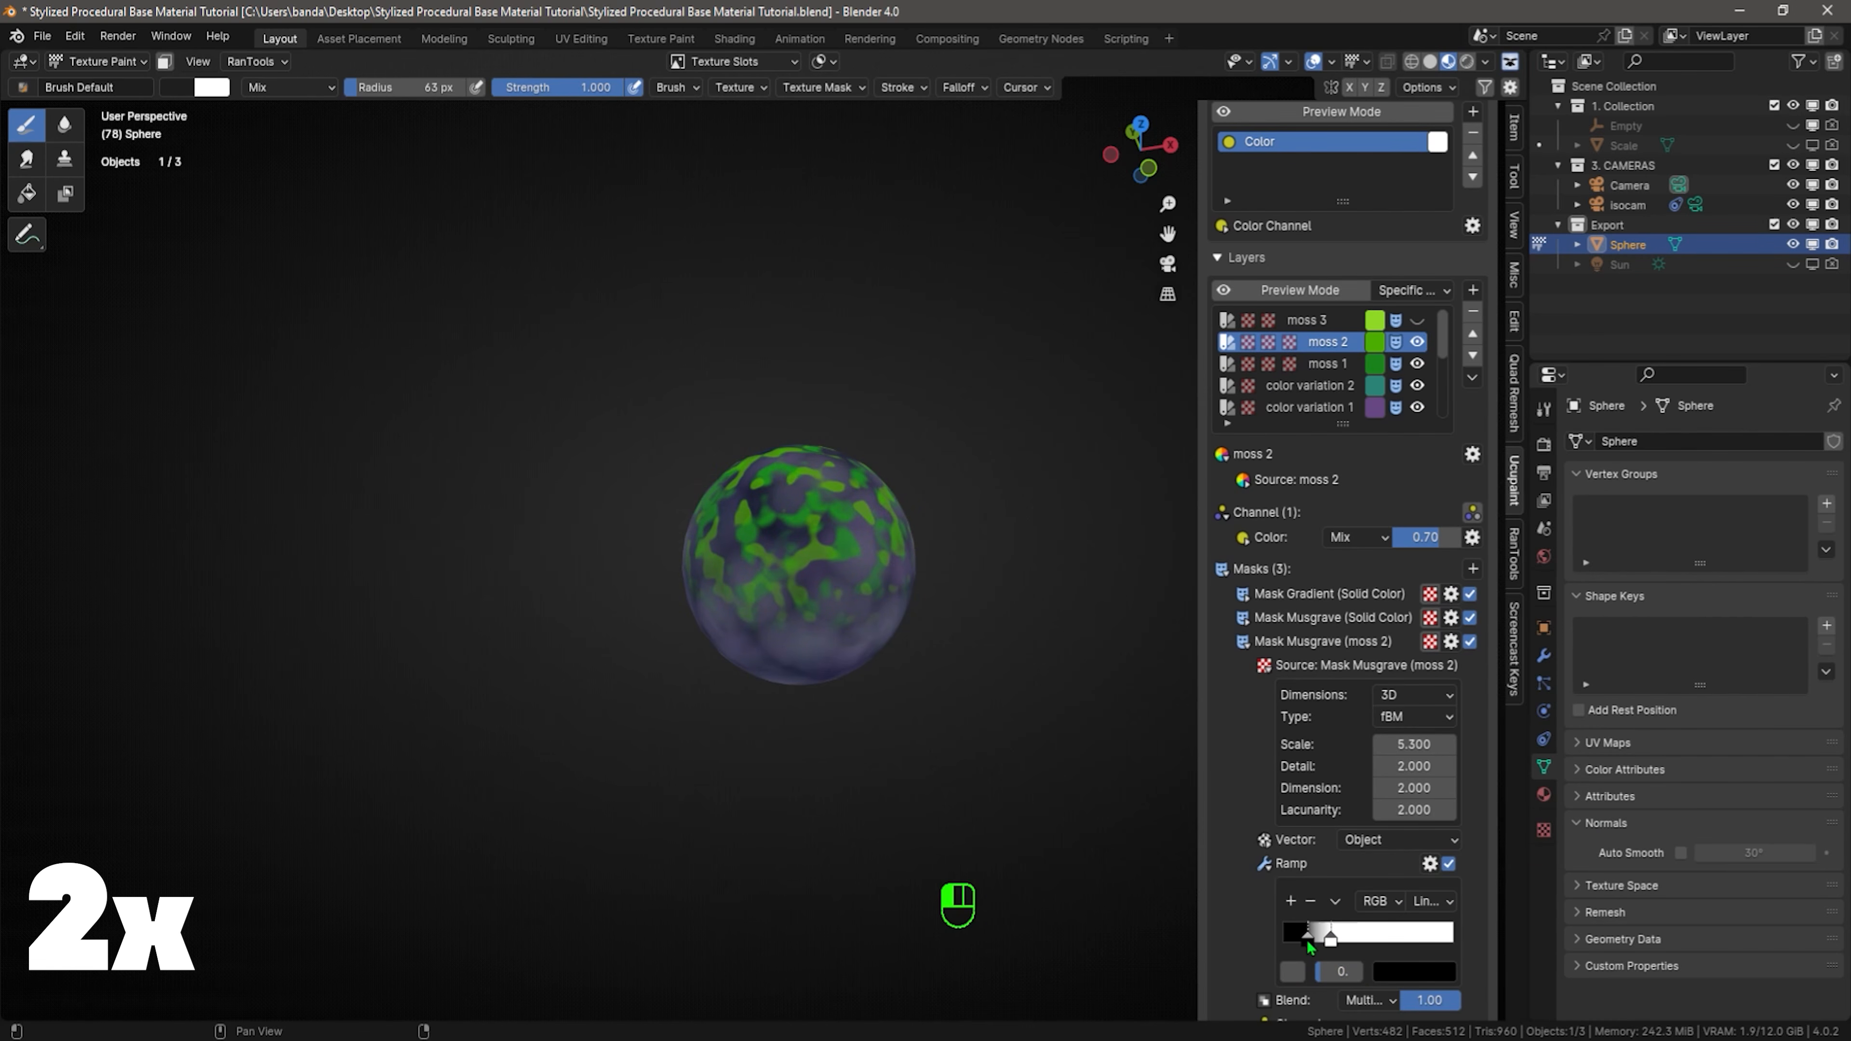
left_click(1332, 942)
Adjust both Musgrave mask scales on moss 2, using -0.400 for the added mask, and show the moss 3 layer again
left_click(1243, 619)
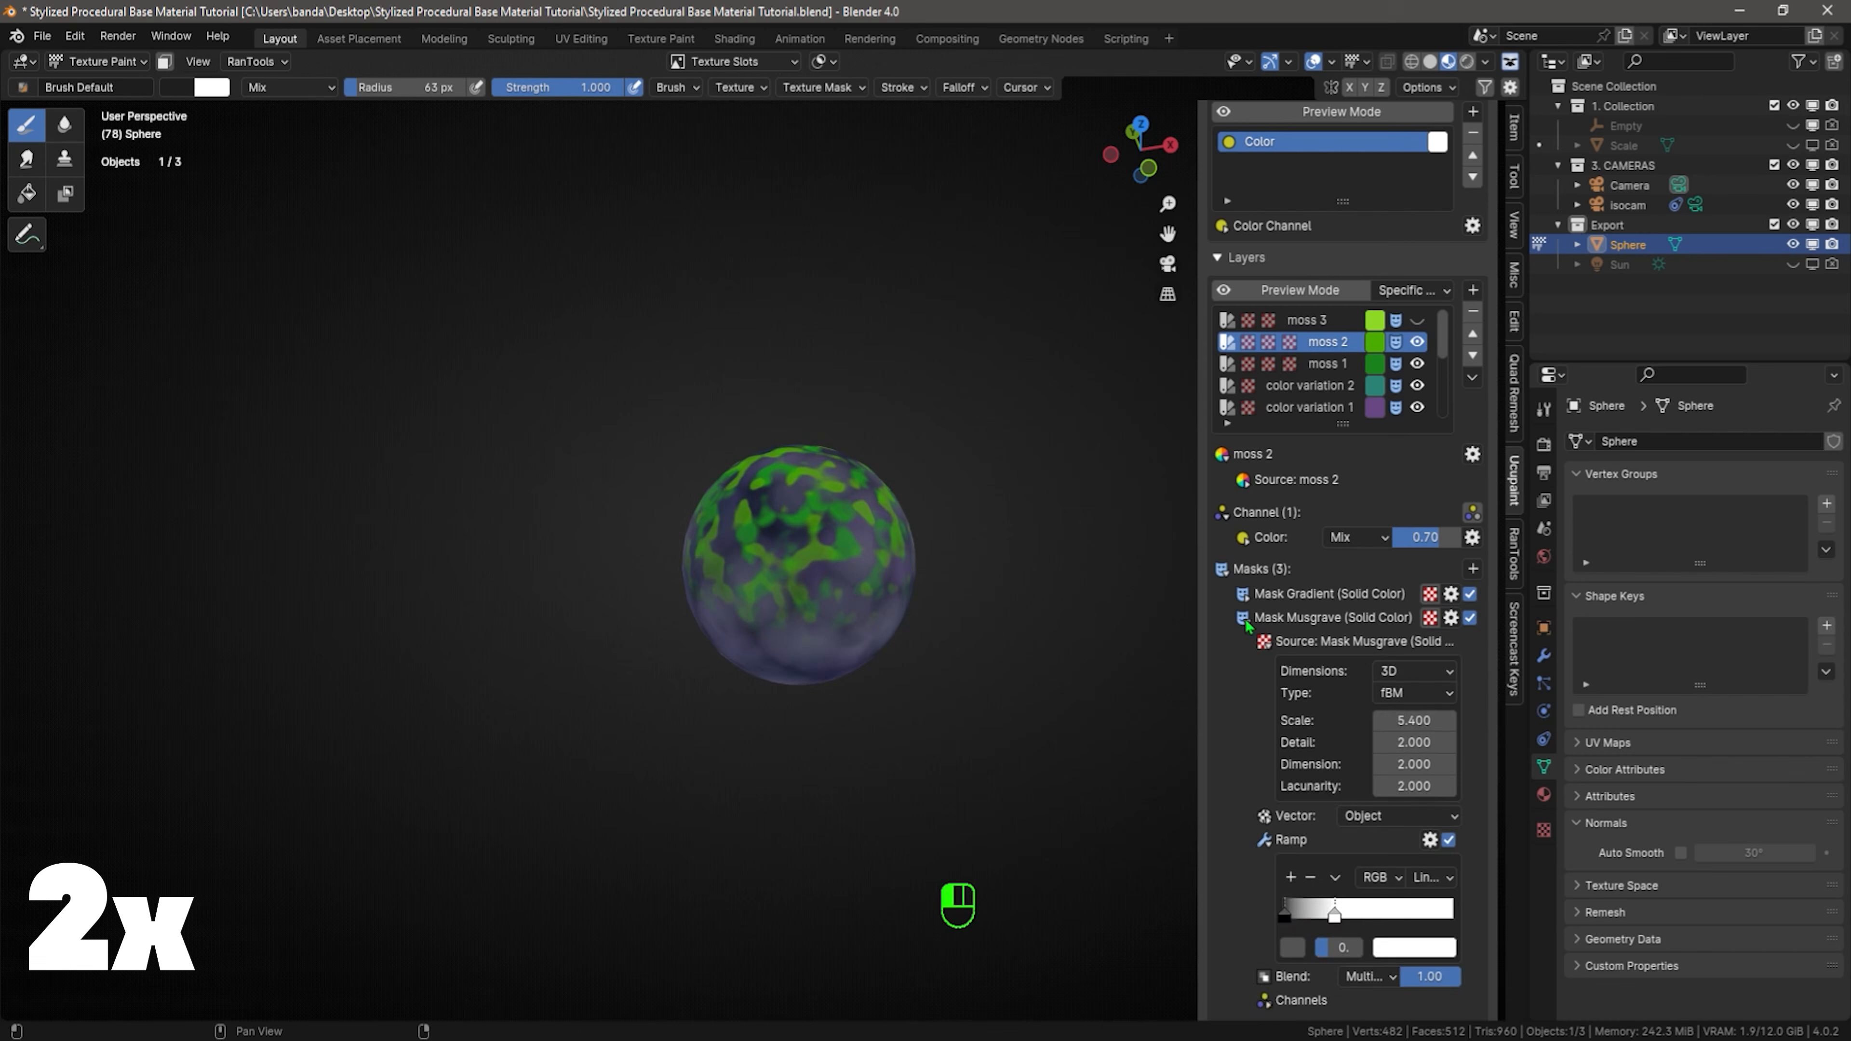
left_click_drag(1407, 720, 1332, 745)
left_click(1247, 620)
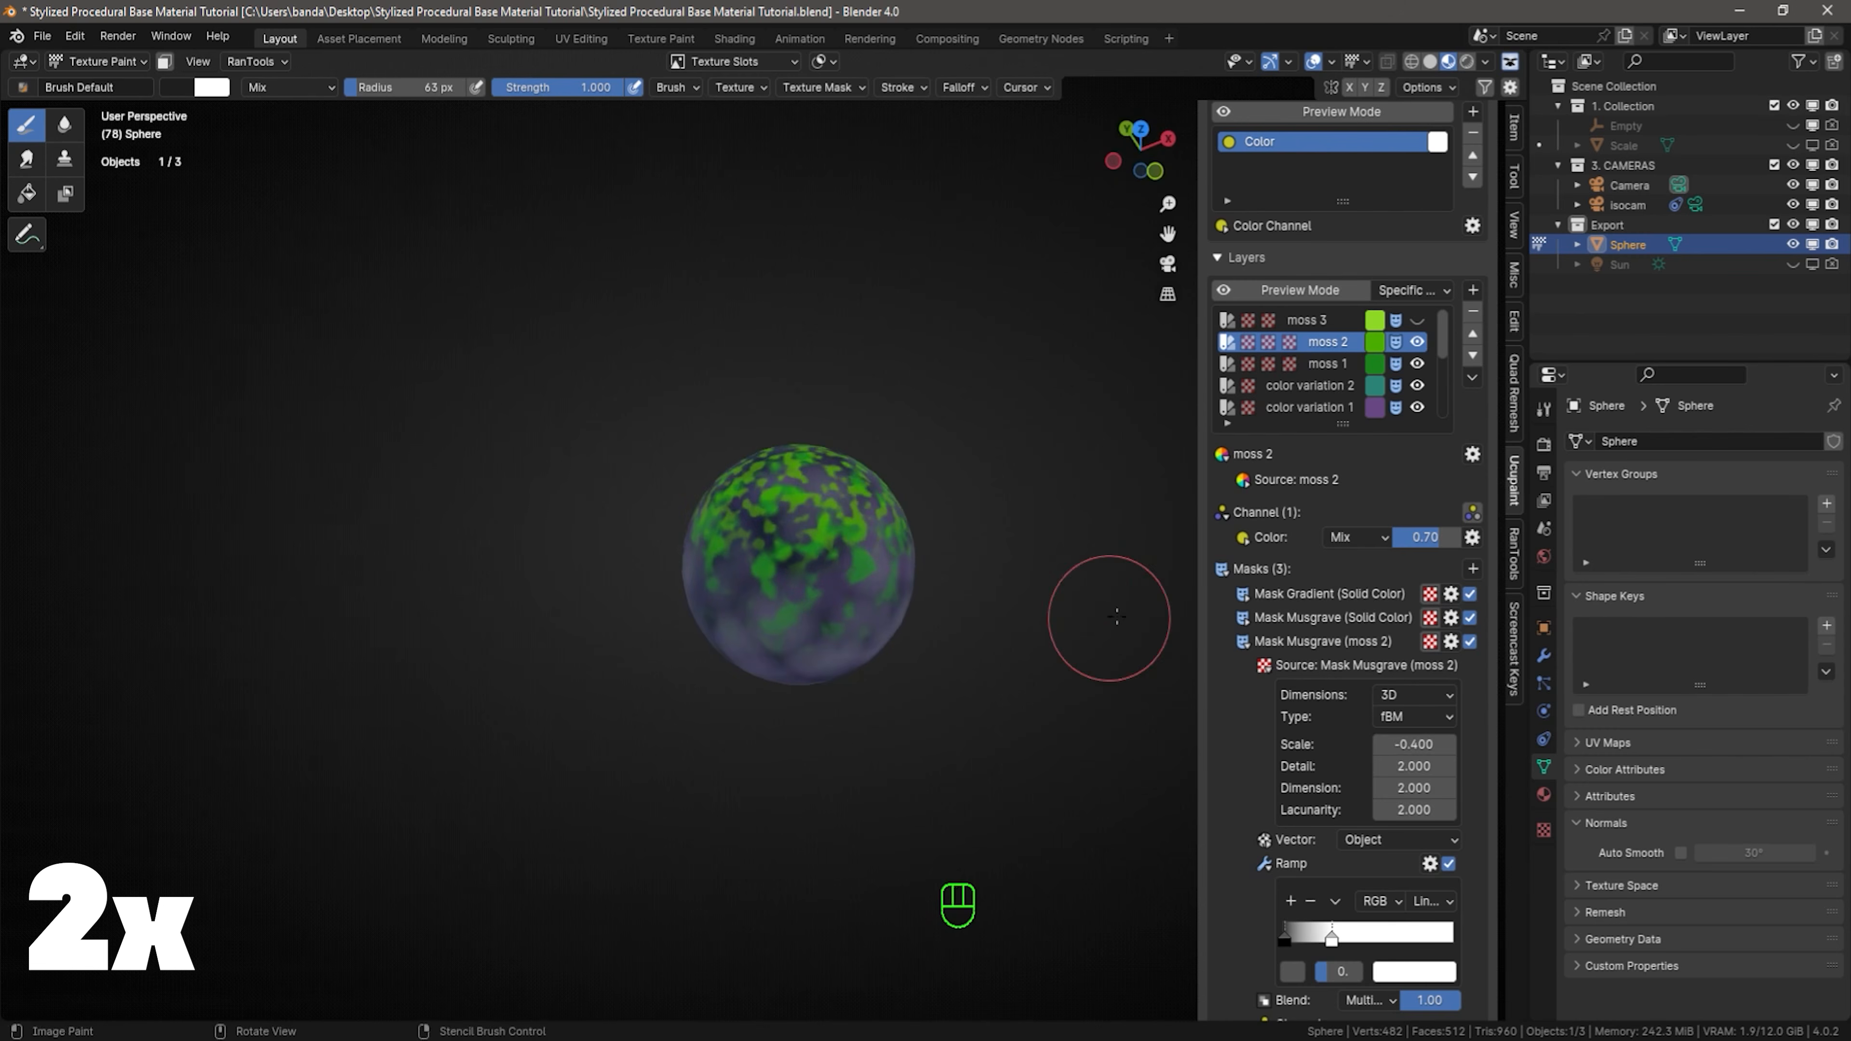
left_click(1242, 642)
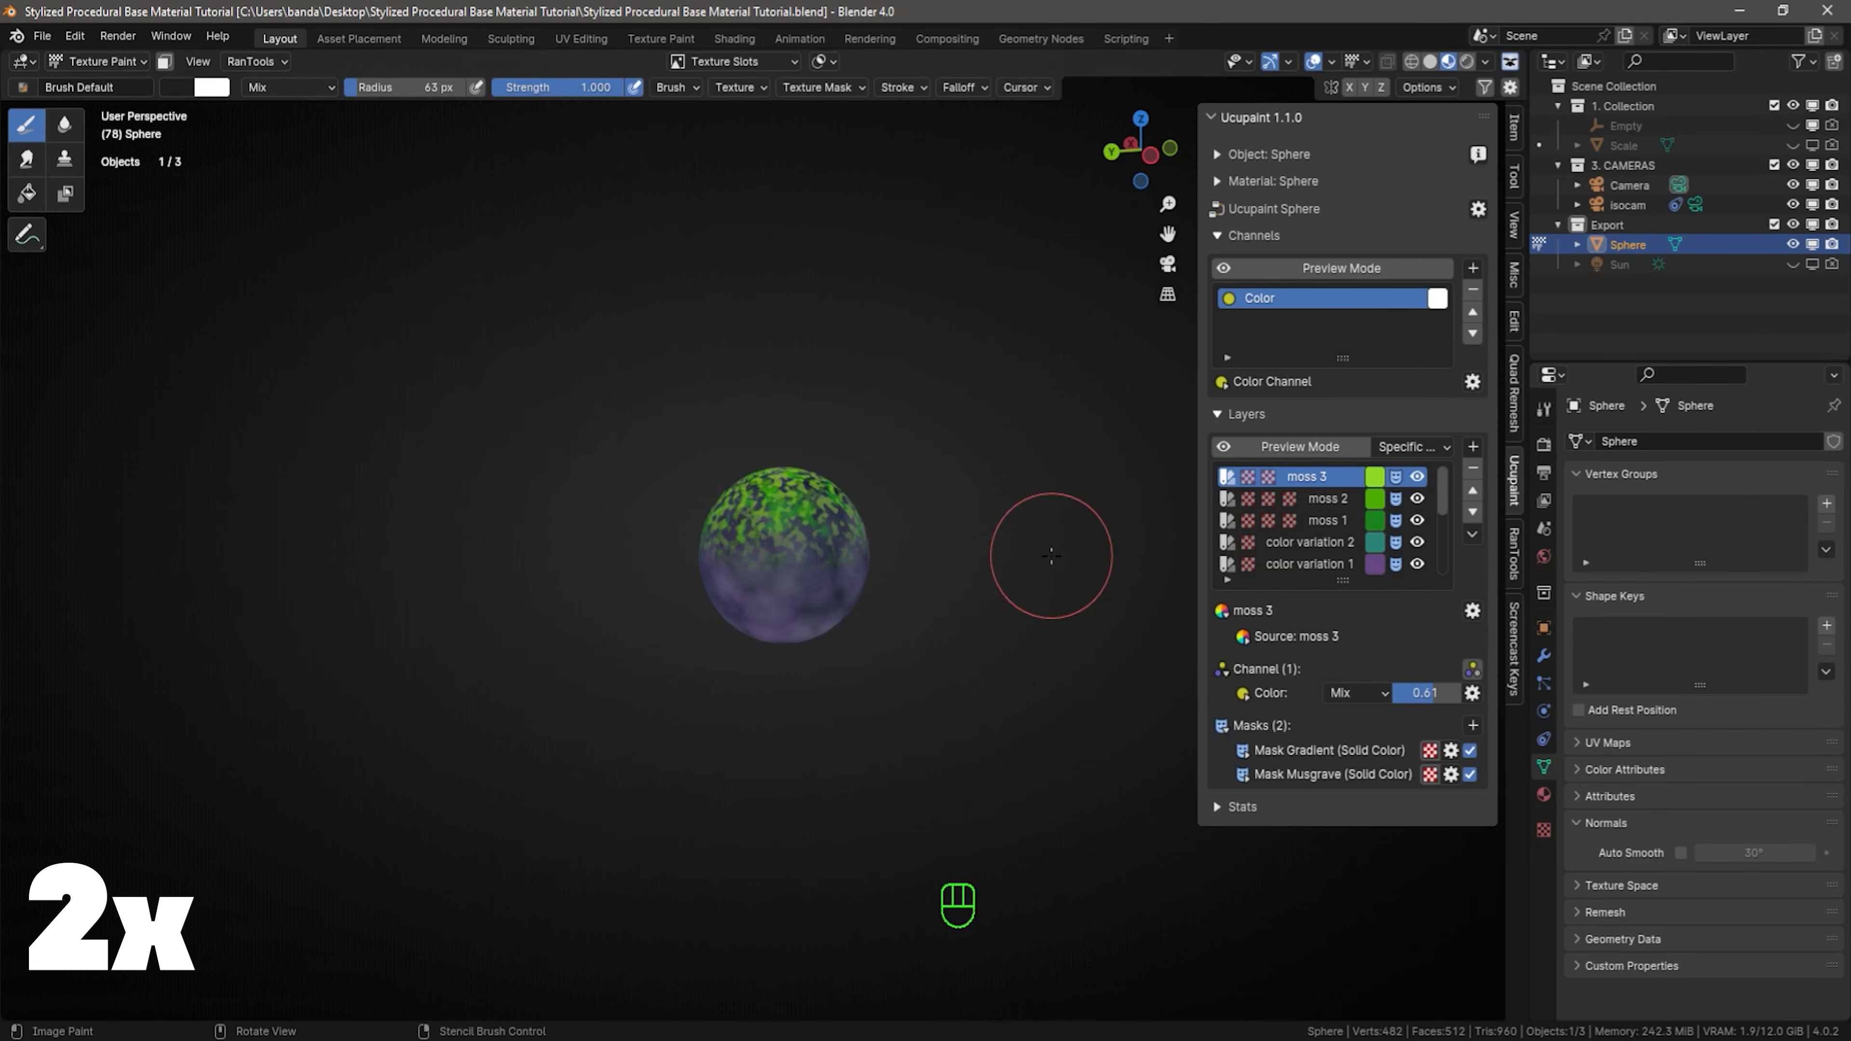
Set the color variation 2 layer's opacity to 0.39 with Multiply blending
scroll(1311, 540, "down", 2)
left_click(1310, 498)
left_click_drag(1421, 693, 1427, 692, "shift")
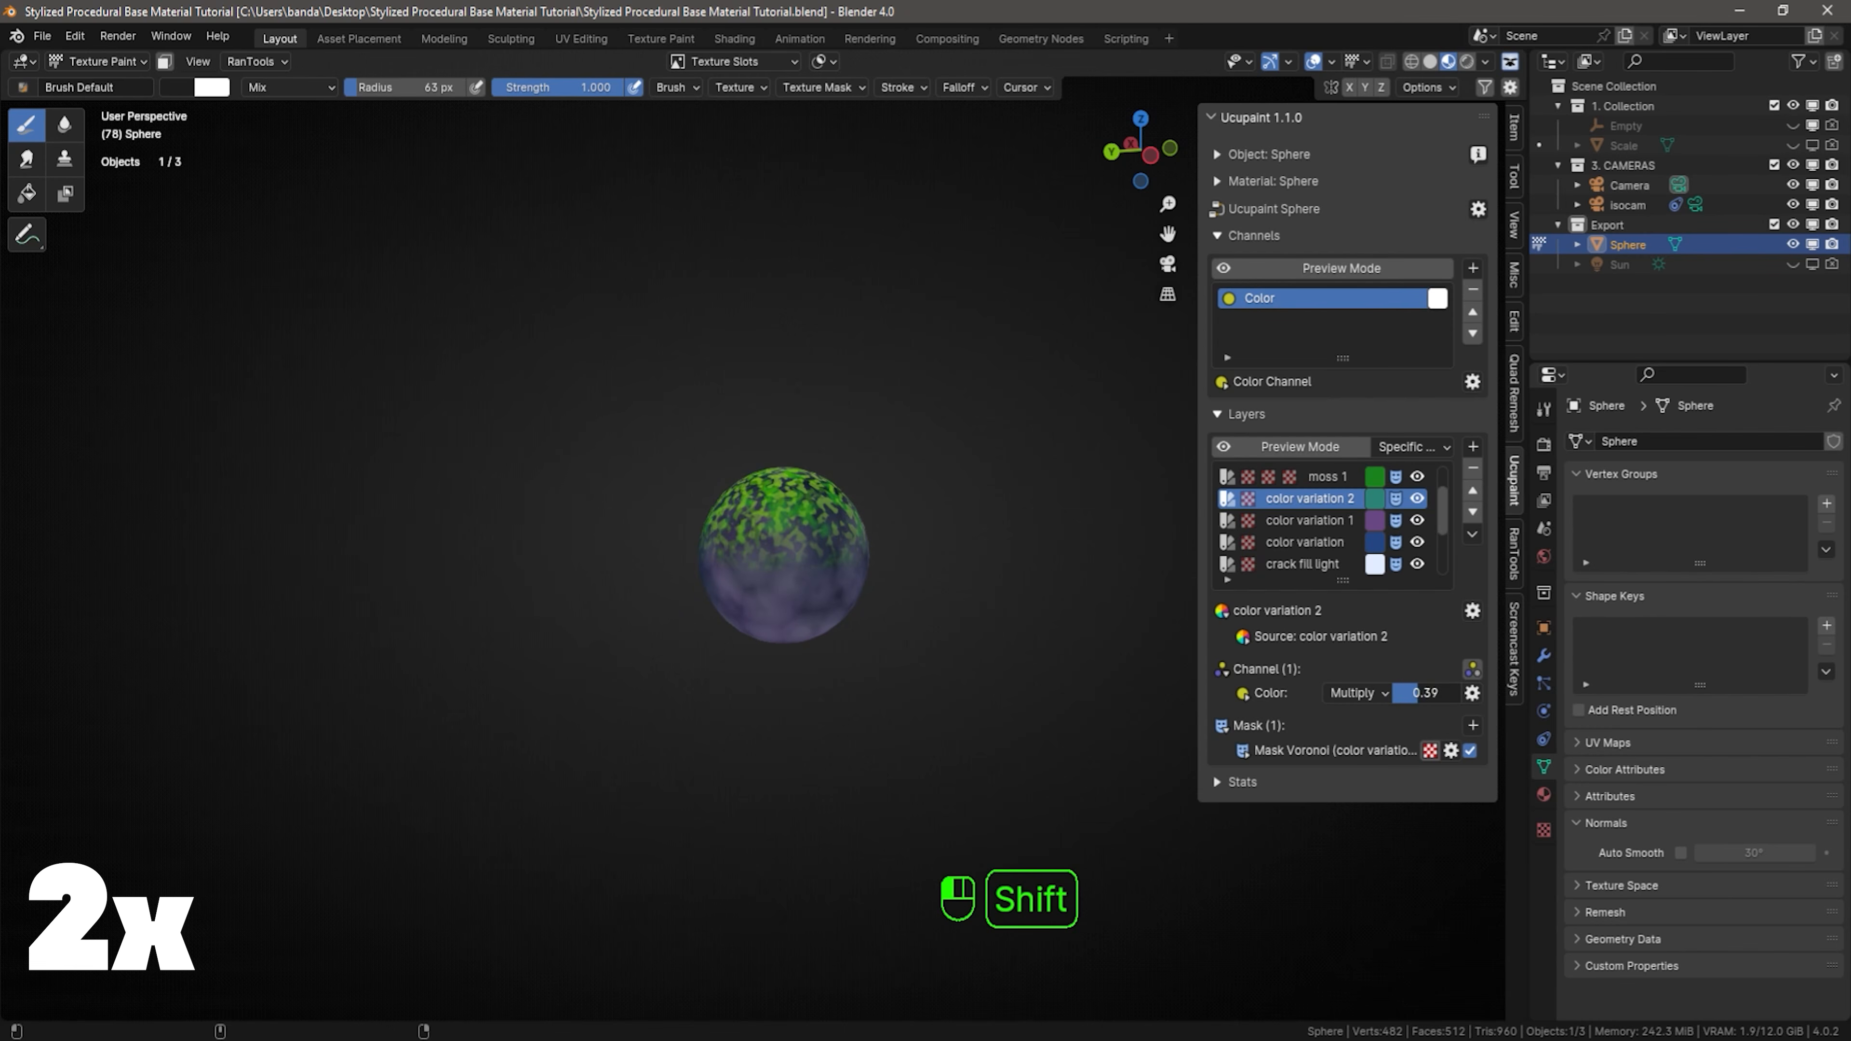
Try 0.37 opacity on the color variation 1 layer, undo it, and darken the layer's purple color
left_click(1312, 519)
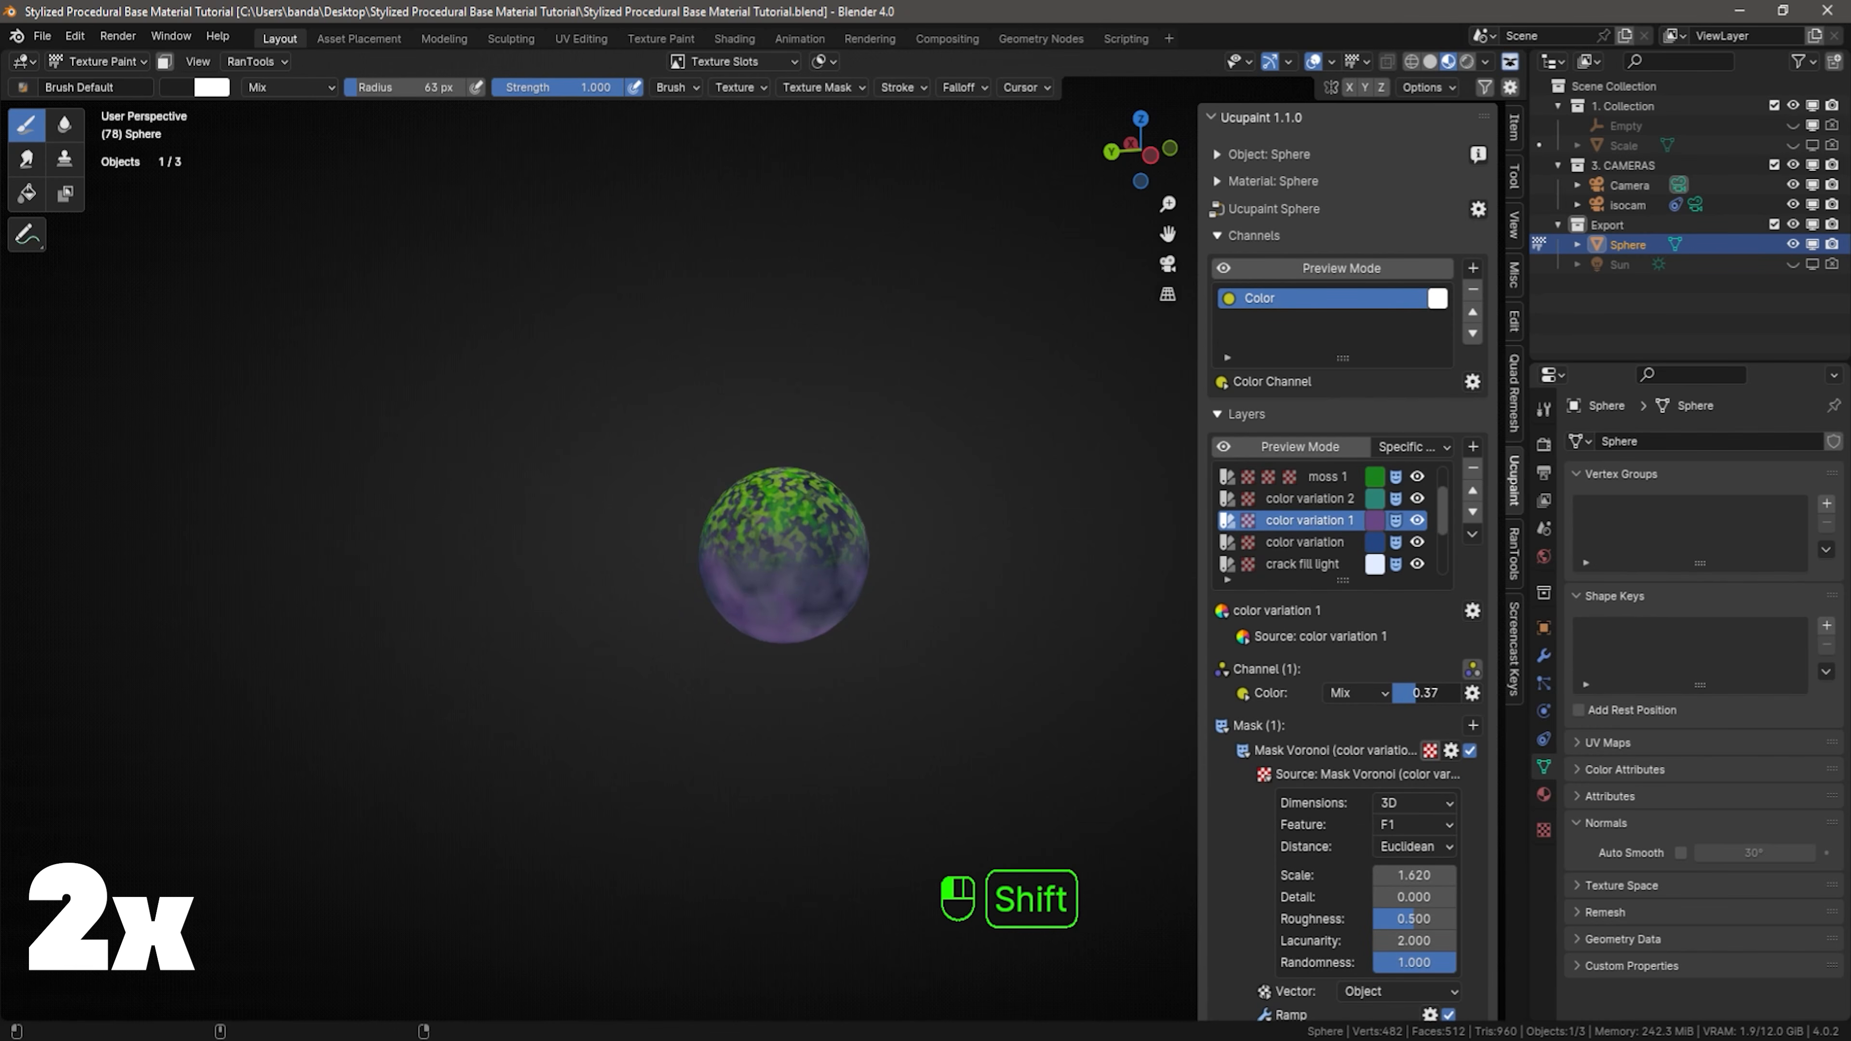
key("ctrl+z")
left_click(1374, 519)
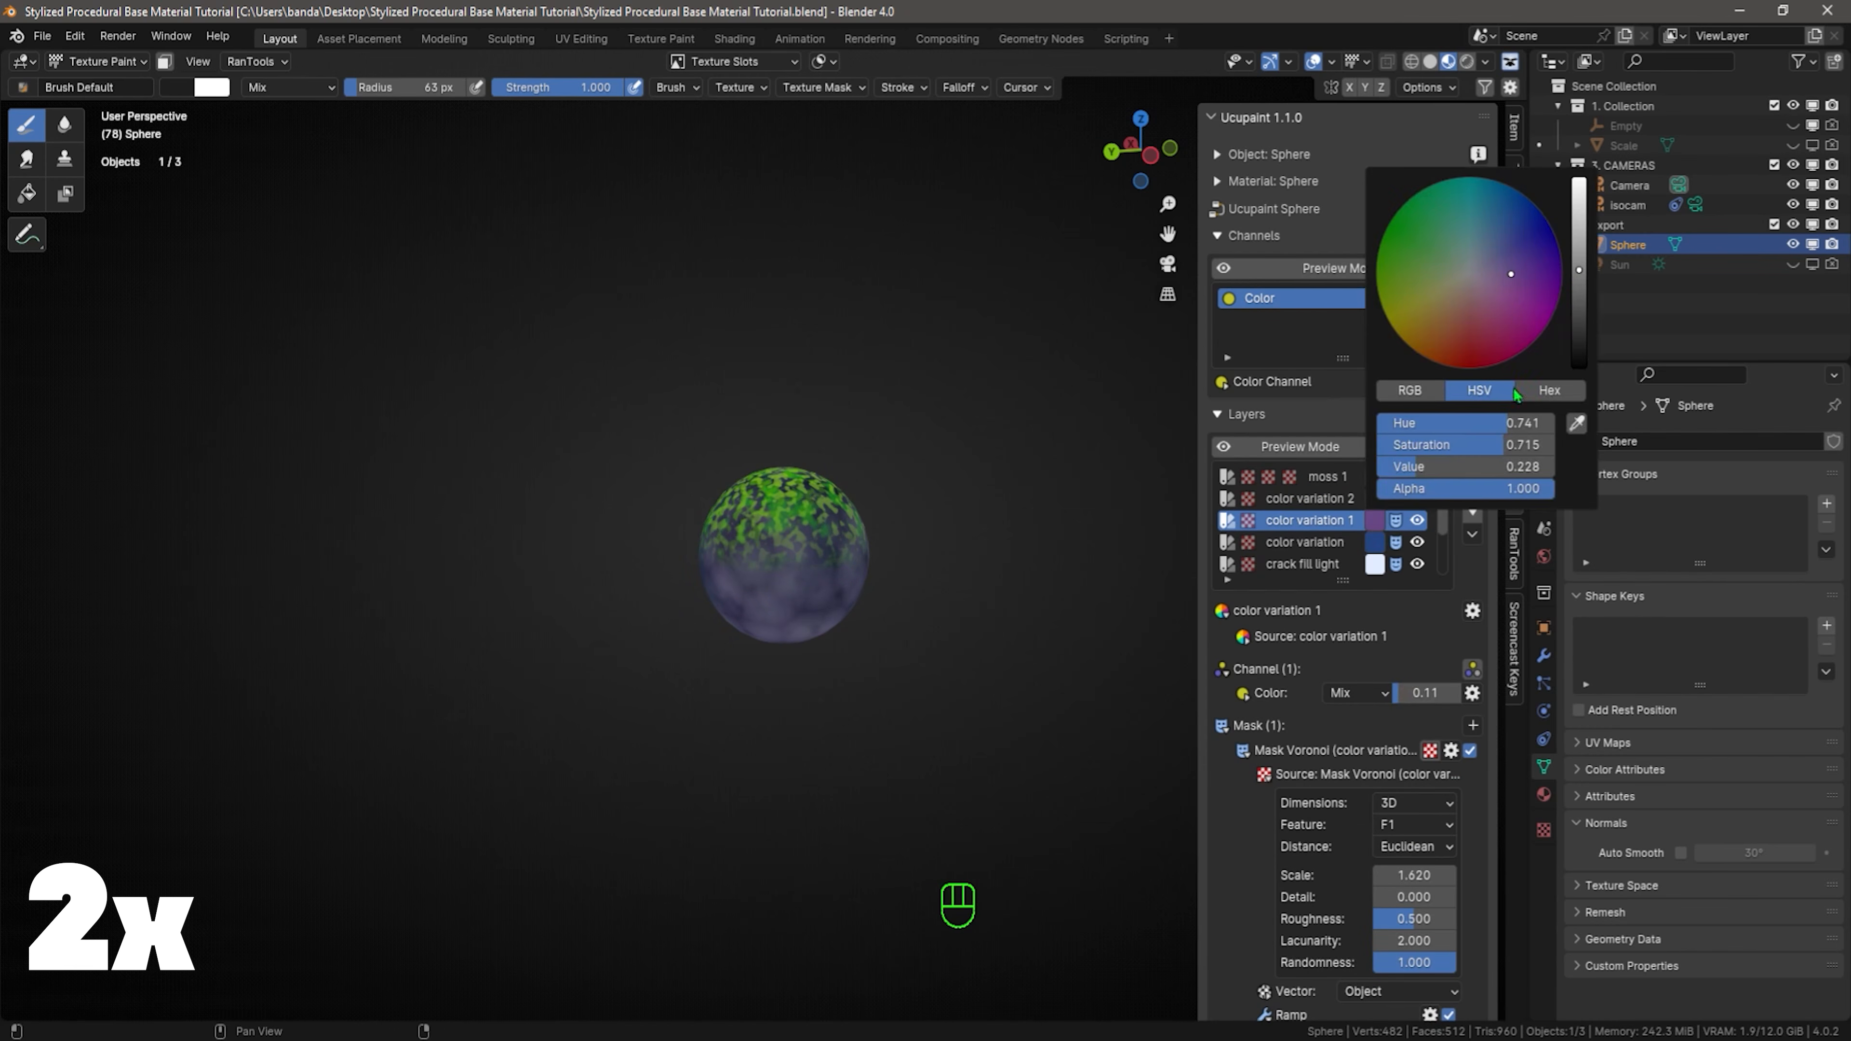
Set the opacity of the cracks 2 layer to 0.41 and of the cracks 1 layer to 0.56, and save the file
left_click(1304, 542)
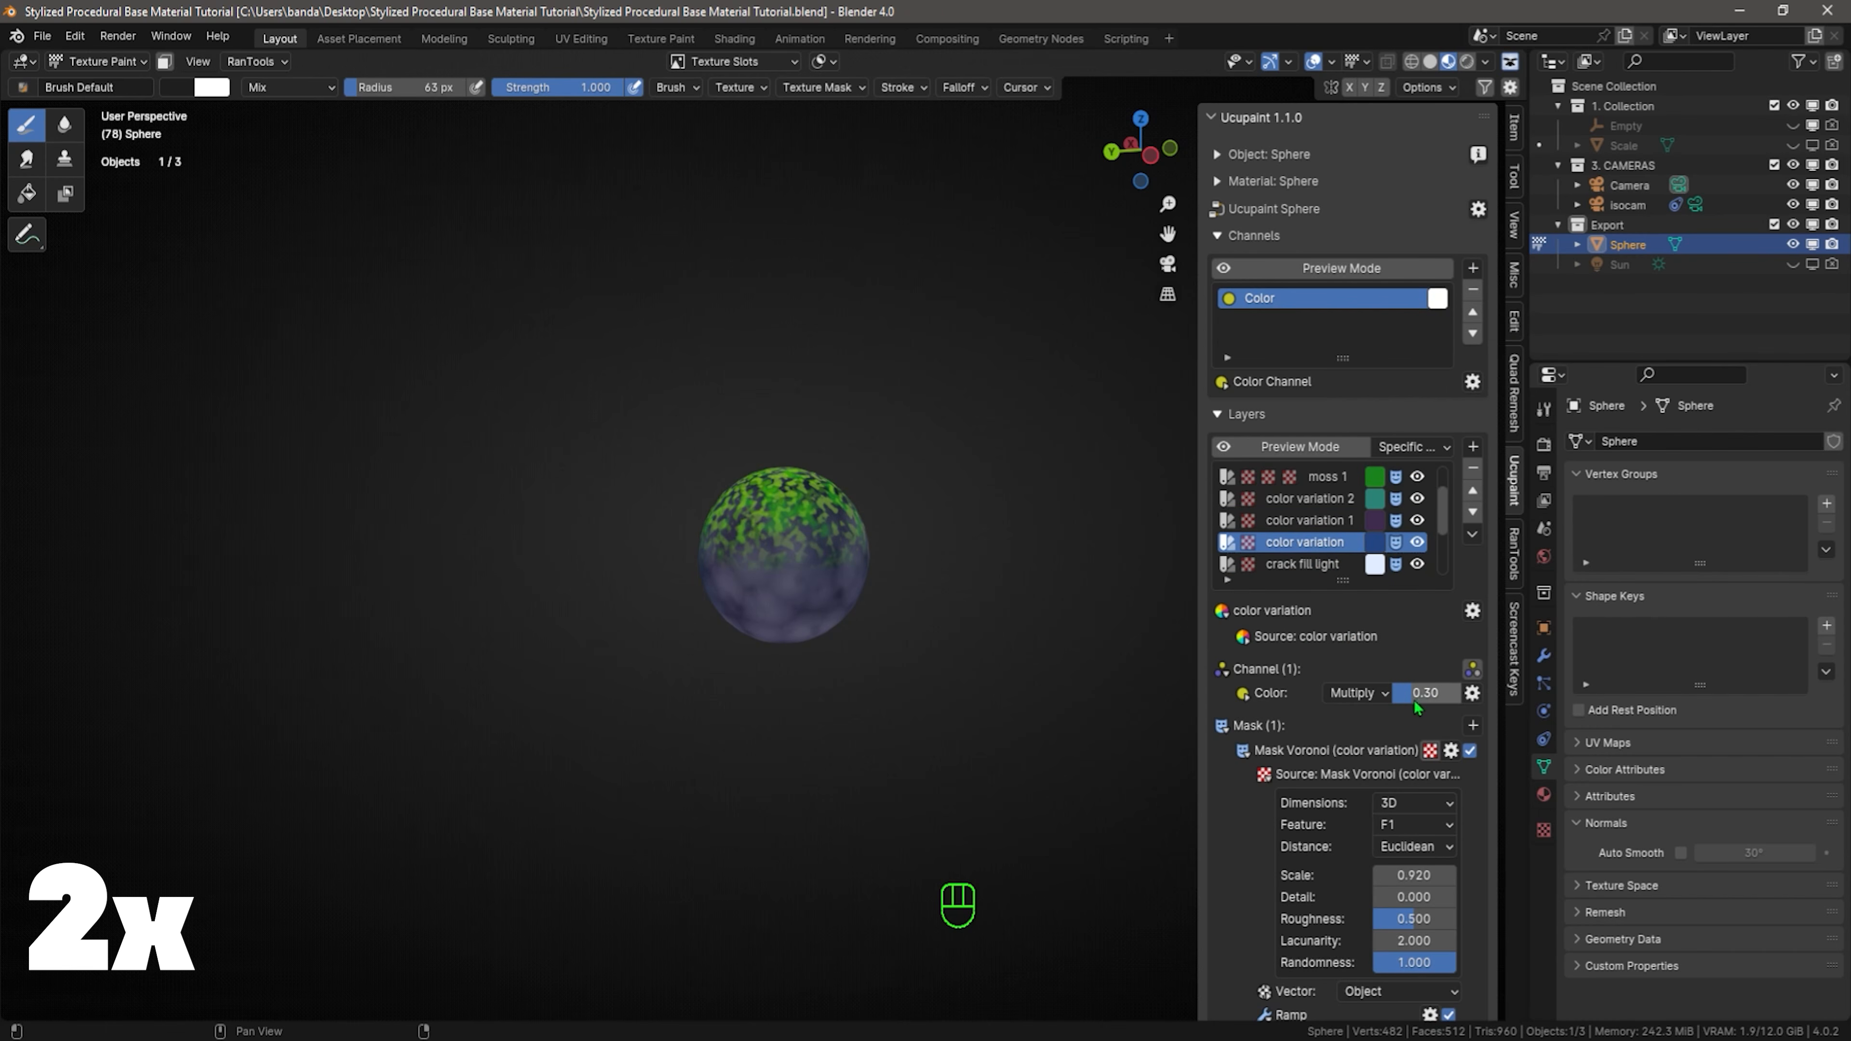
left_click(1297, 569)
left_click_drag(1443, 512, 1444, 532)
left_click(1310, 543)
left_click_drag(1424, 698, 1428, 699, "shift")
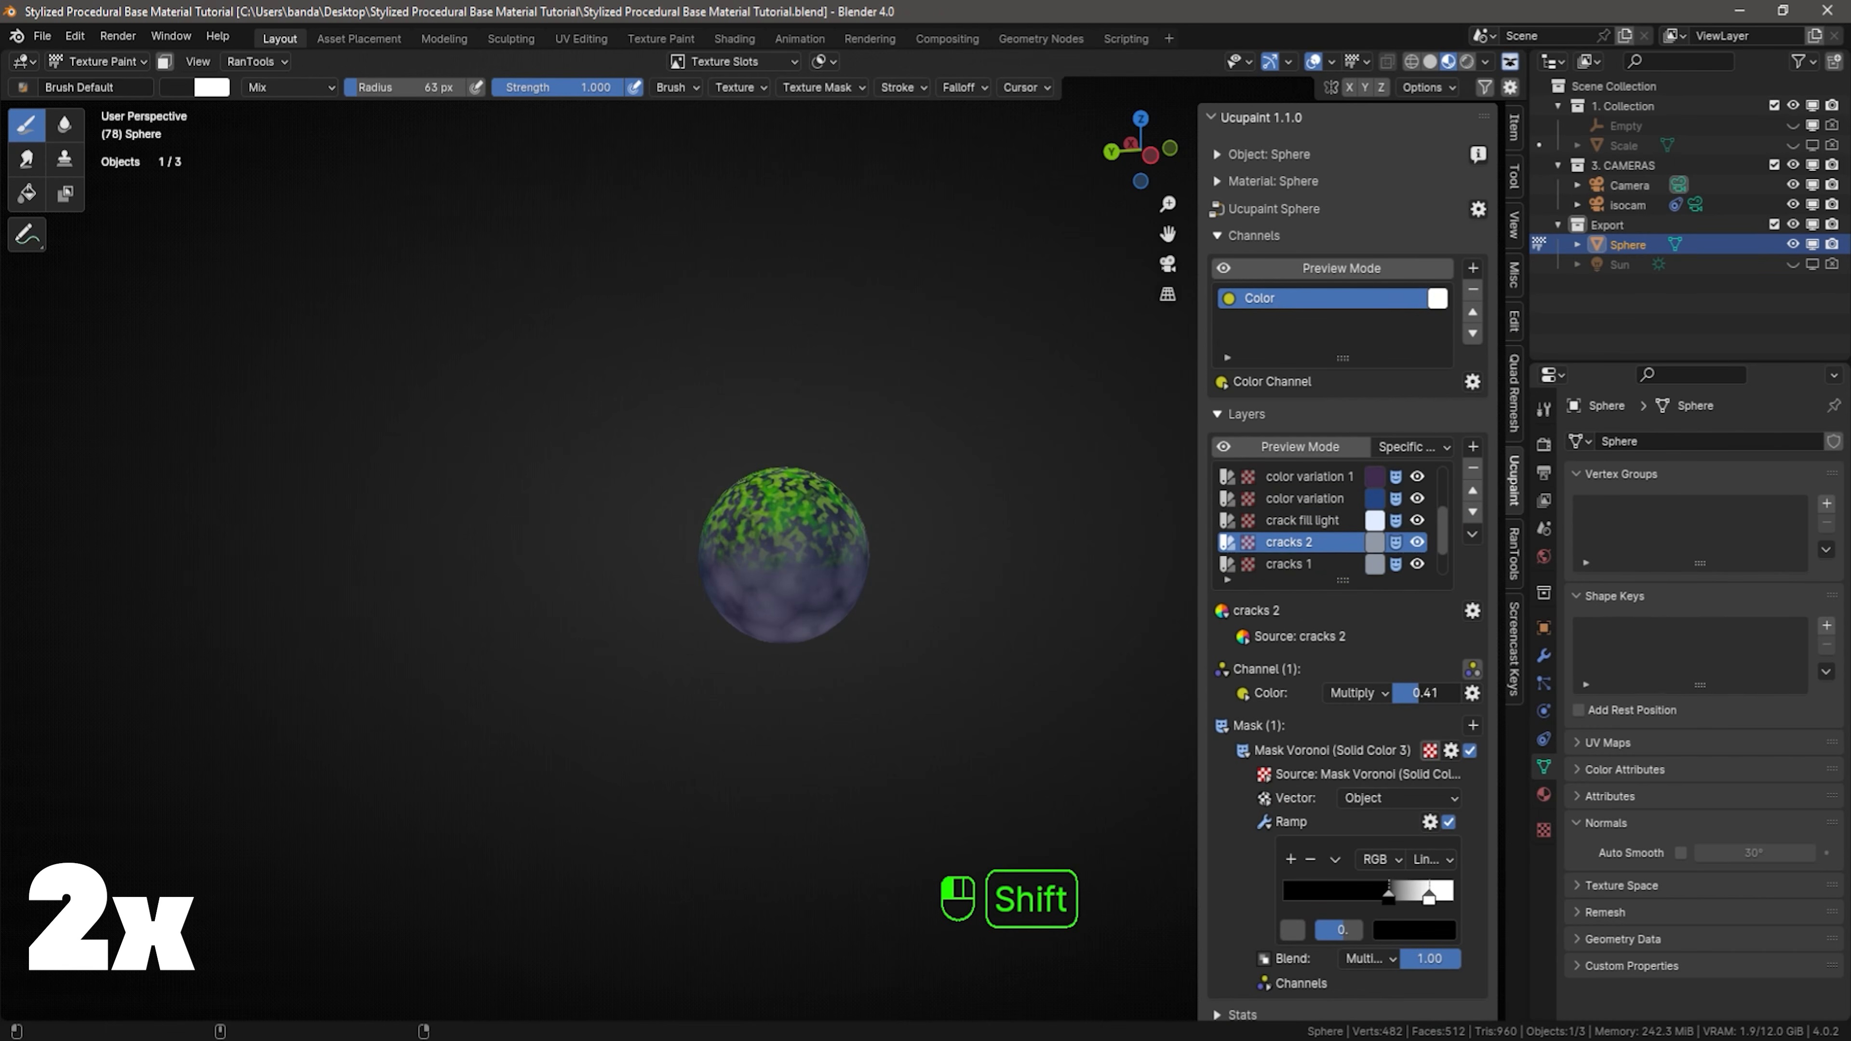
left_click(1289, 563)
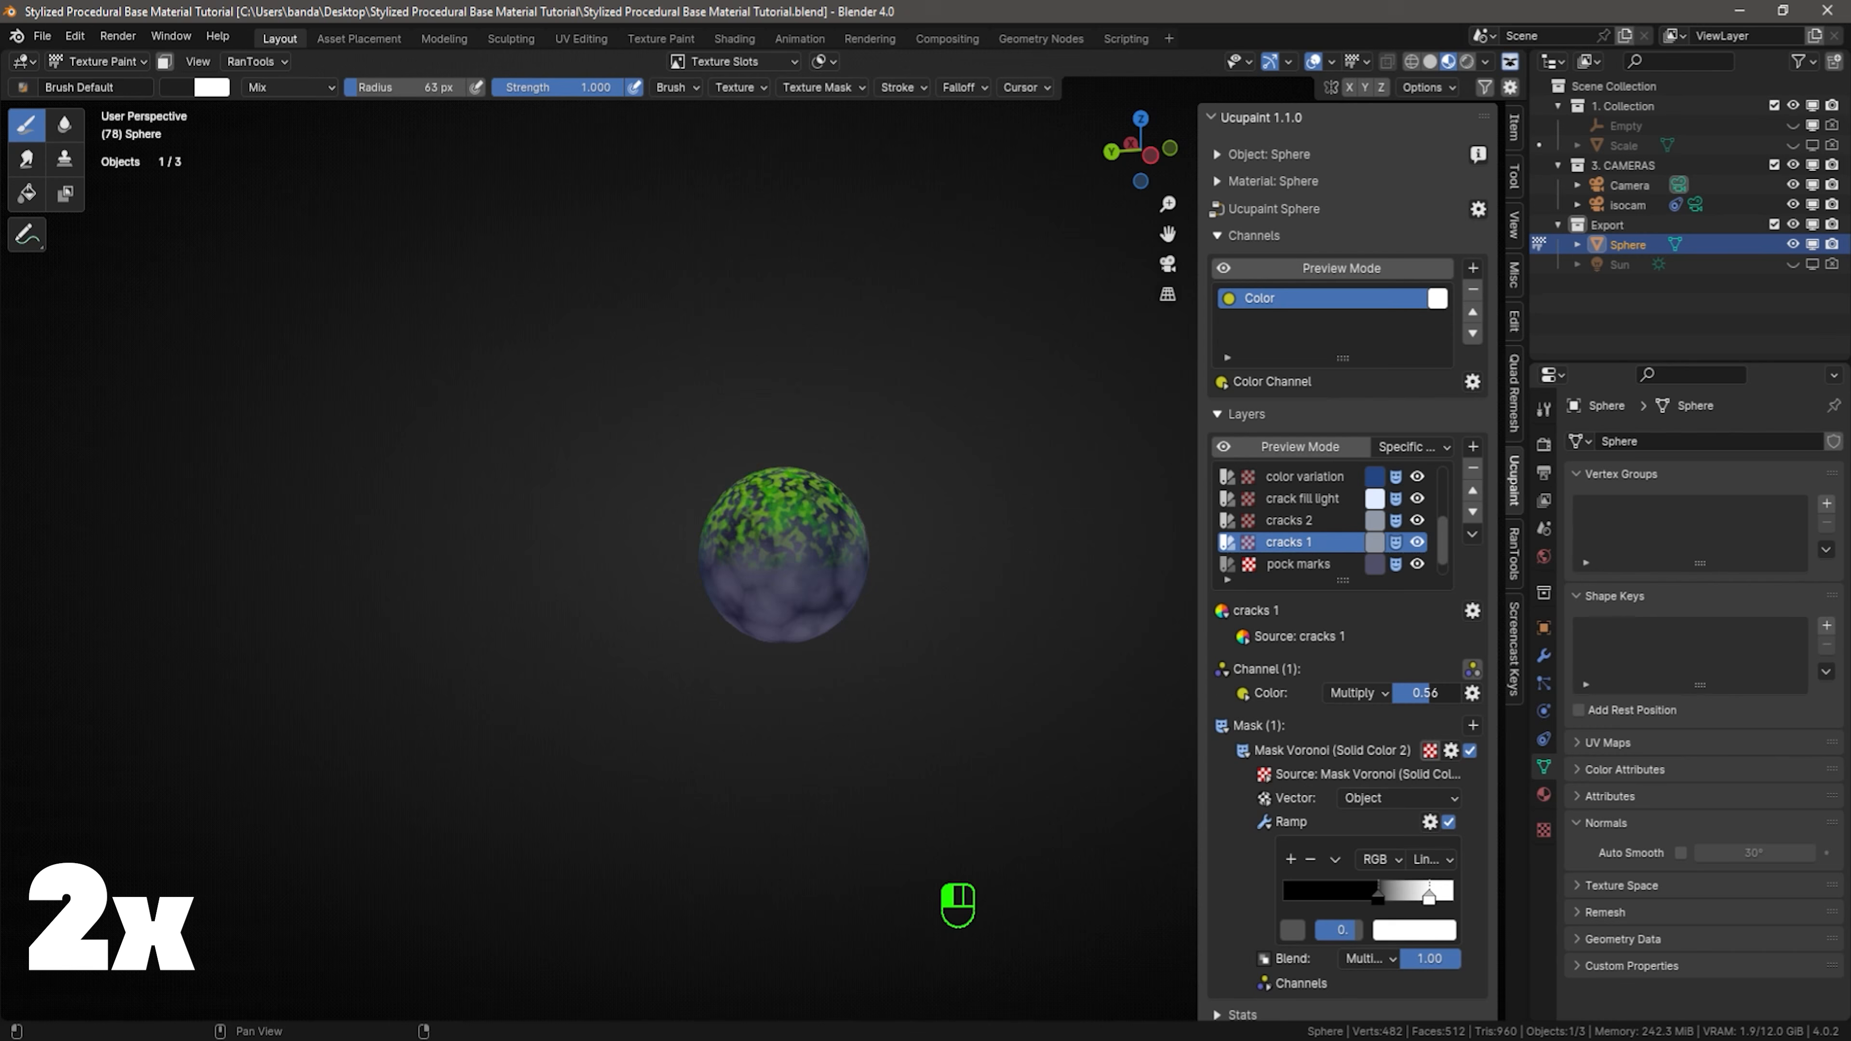
key("ctrl+s")
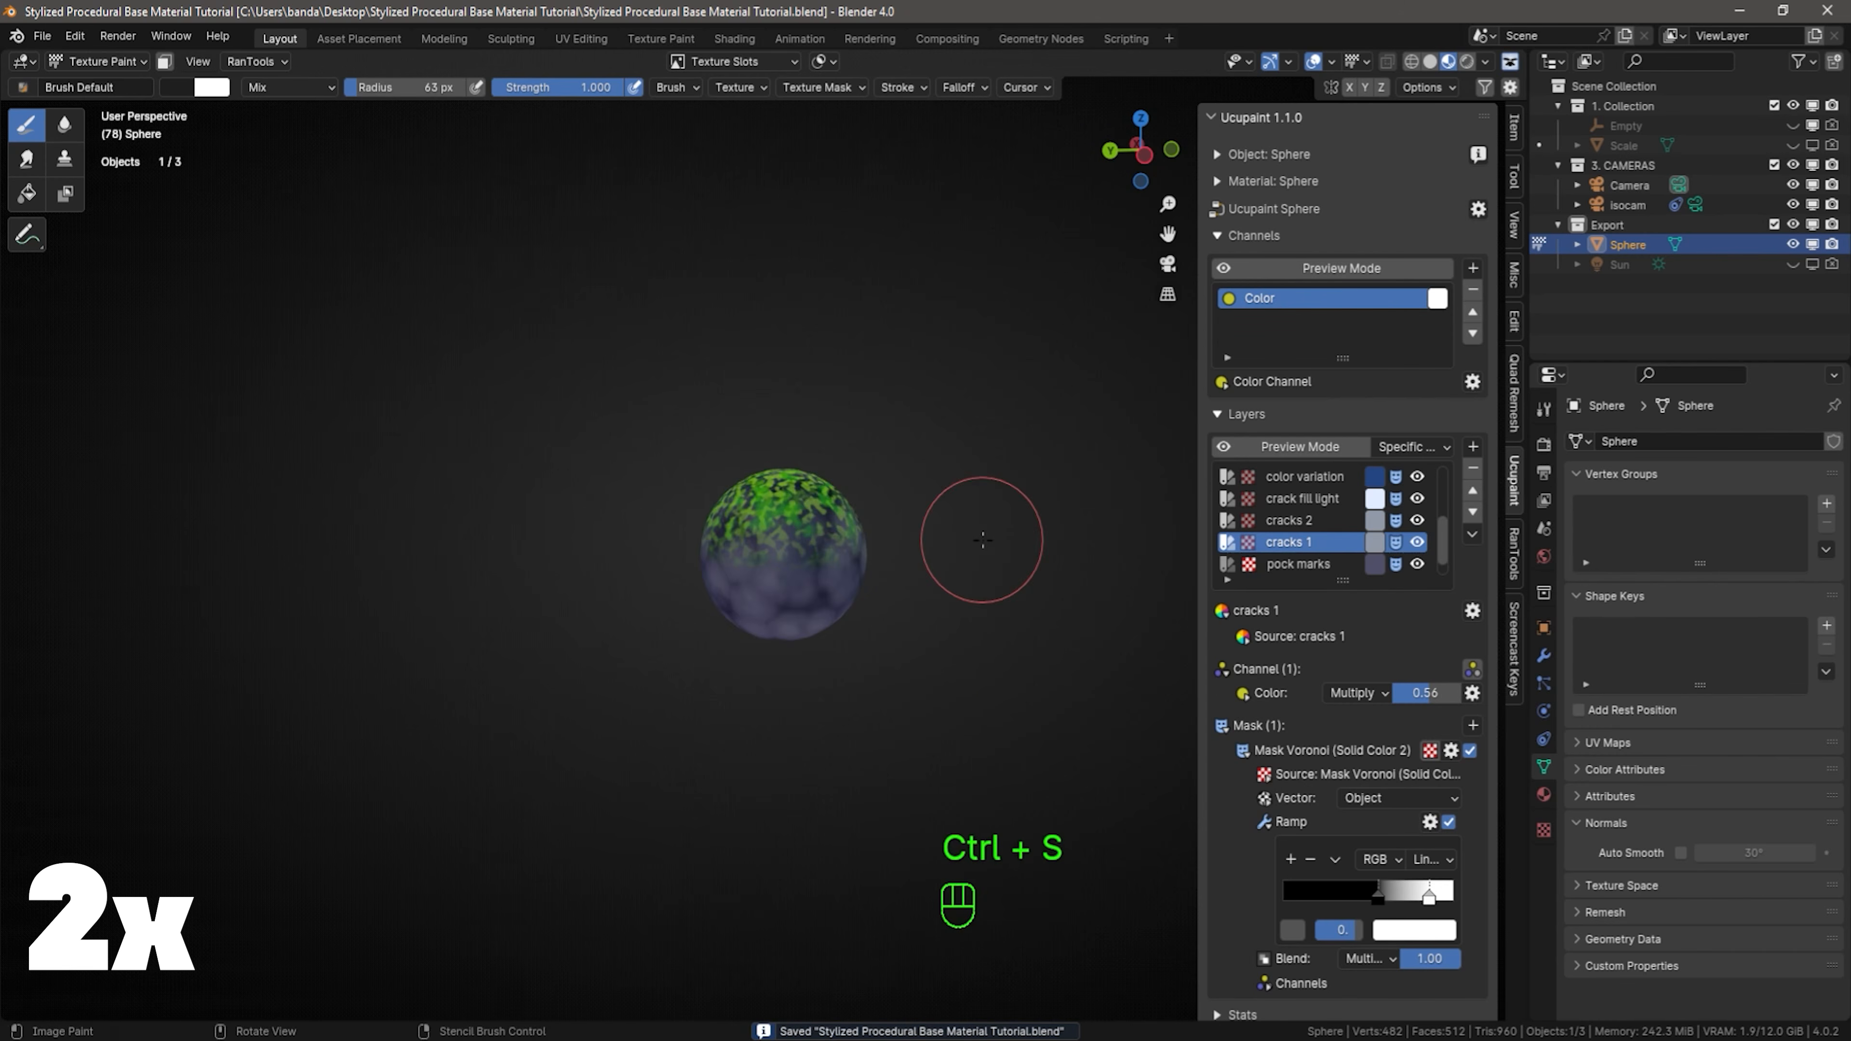
Review the mask settings of the moss 1, moss 2 and moss 3 layers while checking the moss coverage on the sphere
middle_click_drag(982, 540, 973, 637)
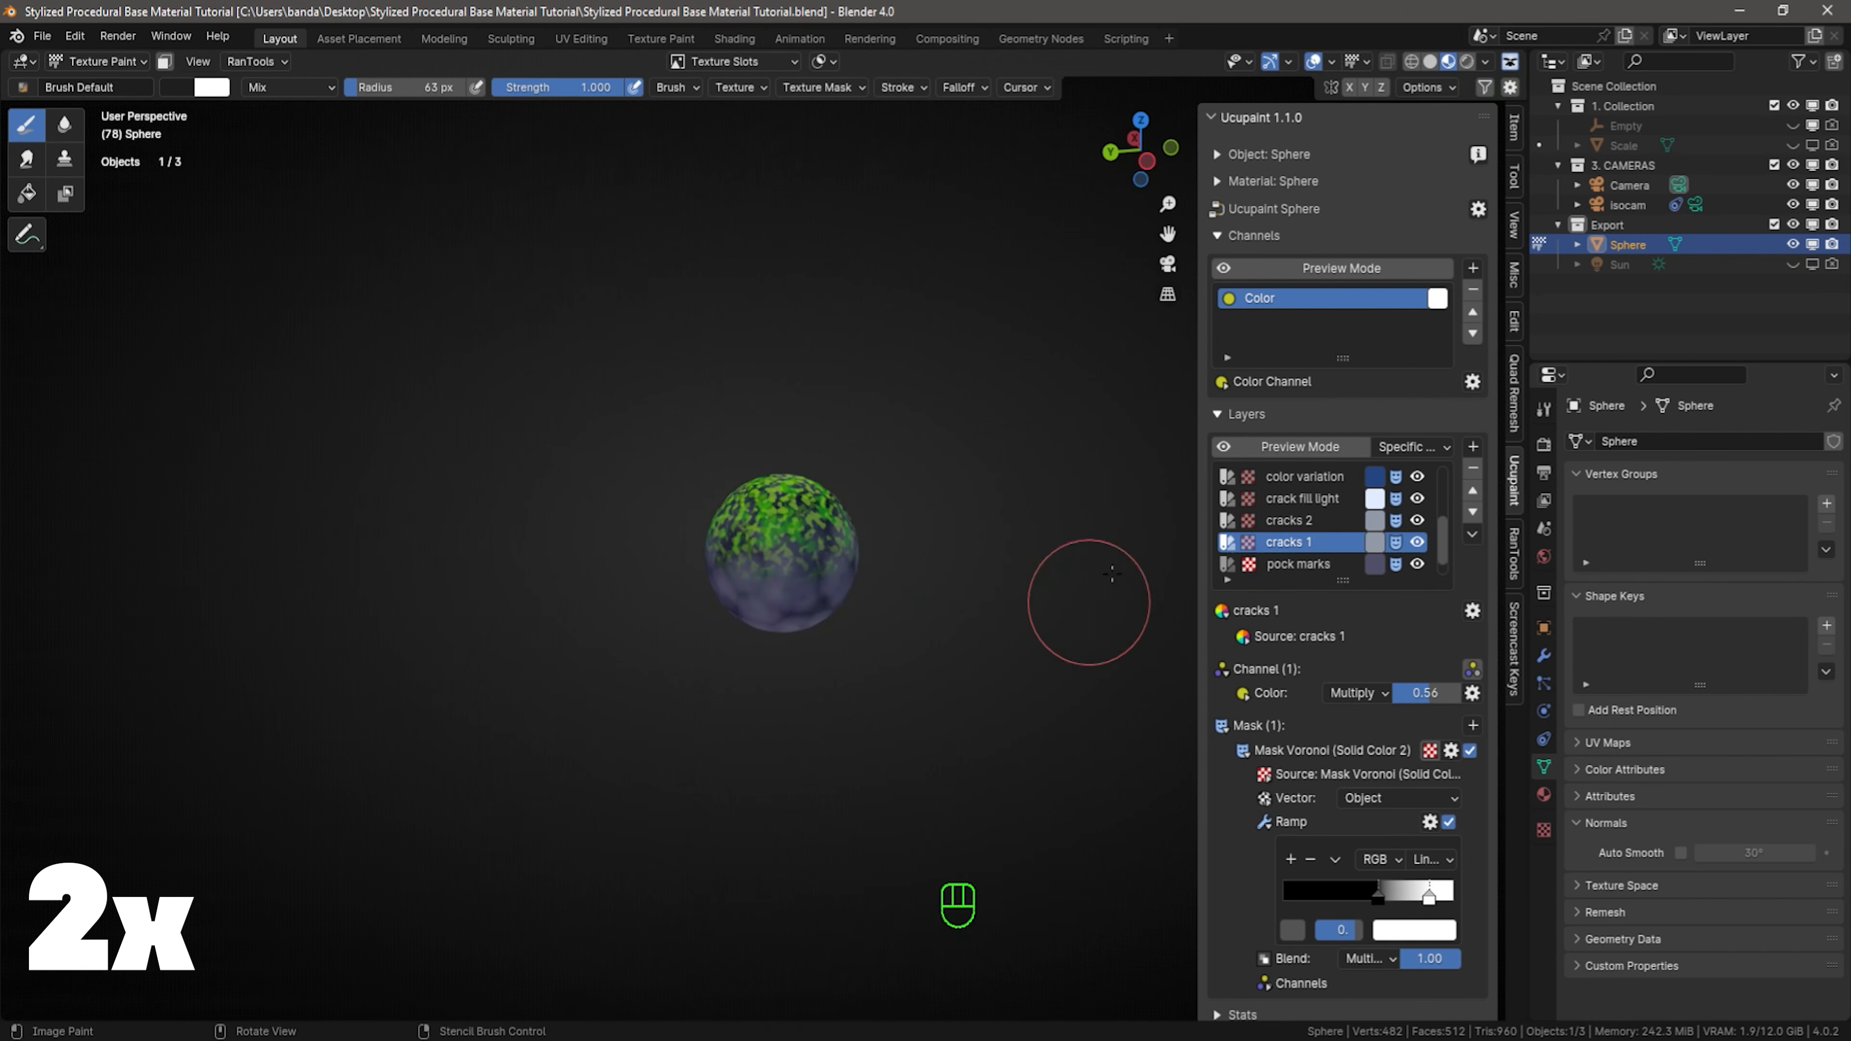
scroll(1301, 541, "up", 5)
left_click(1251, 522)
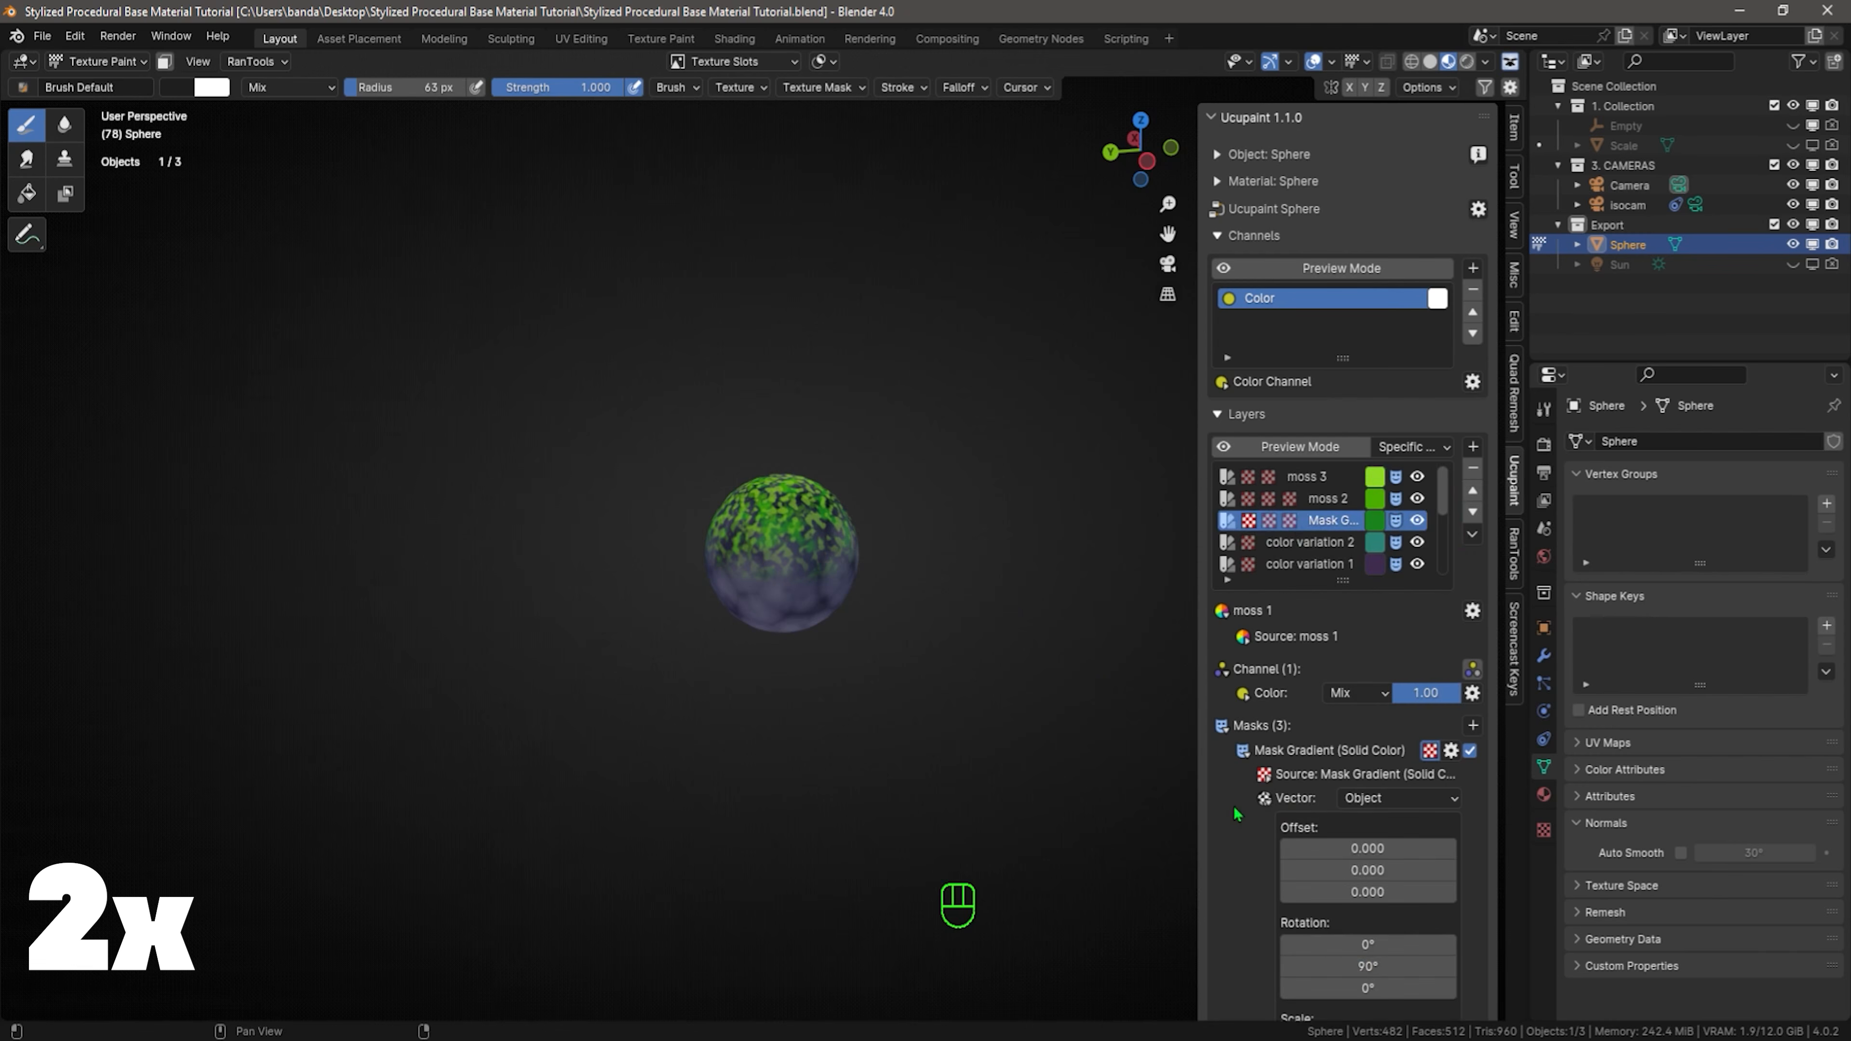
scroll(1236, 813, "down", 4)
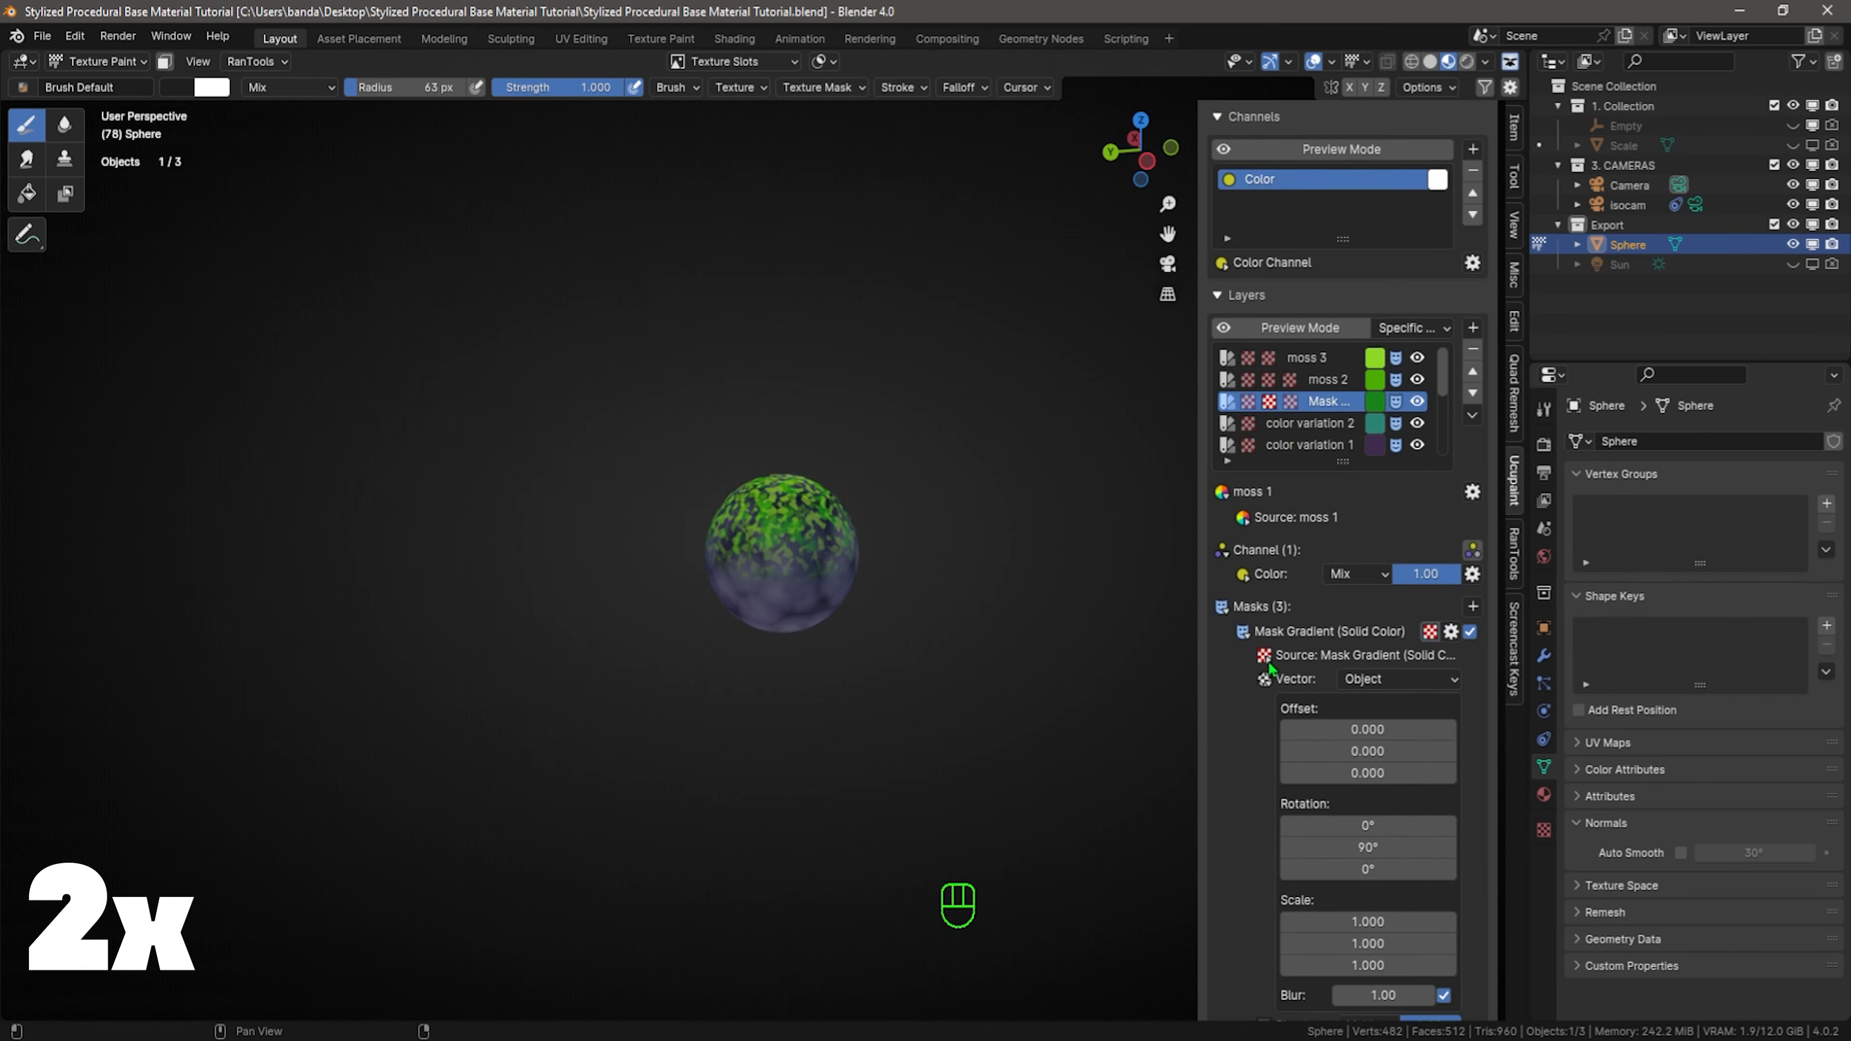
left_click(1265, 657)
left_click(1243, 633)
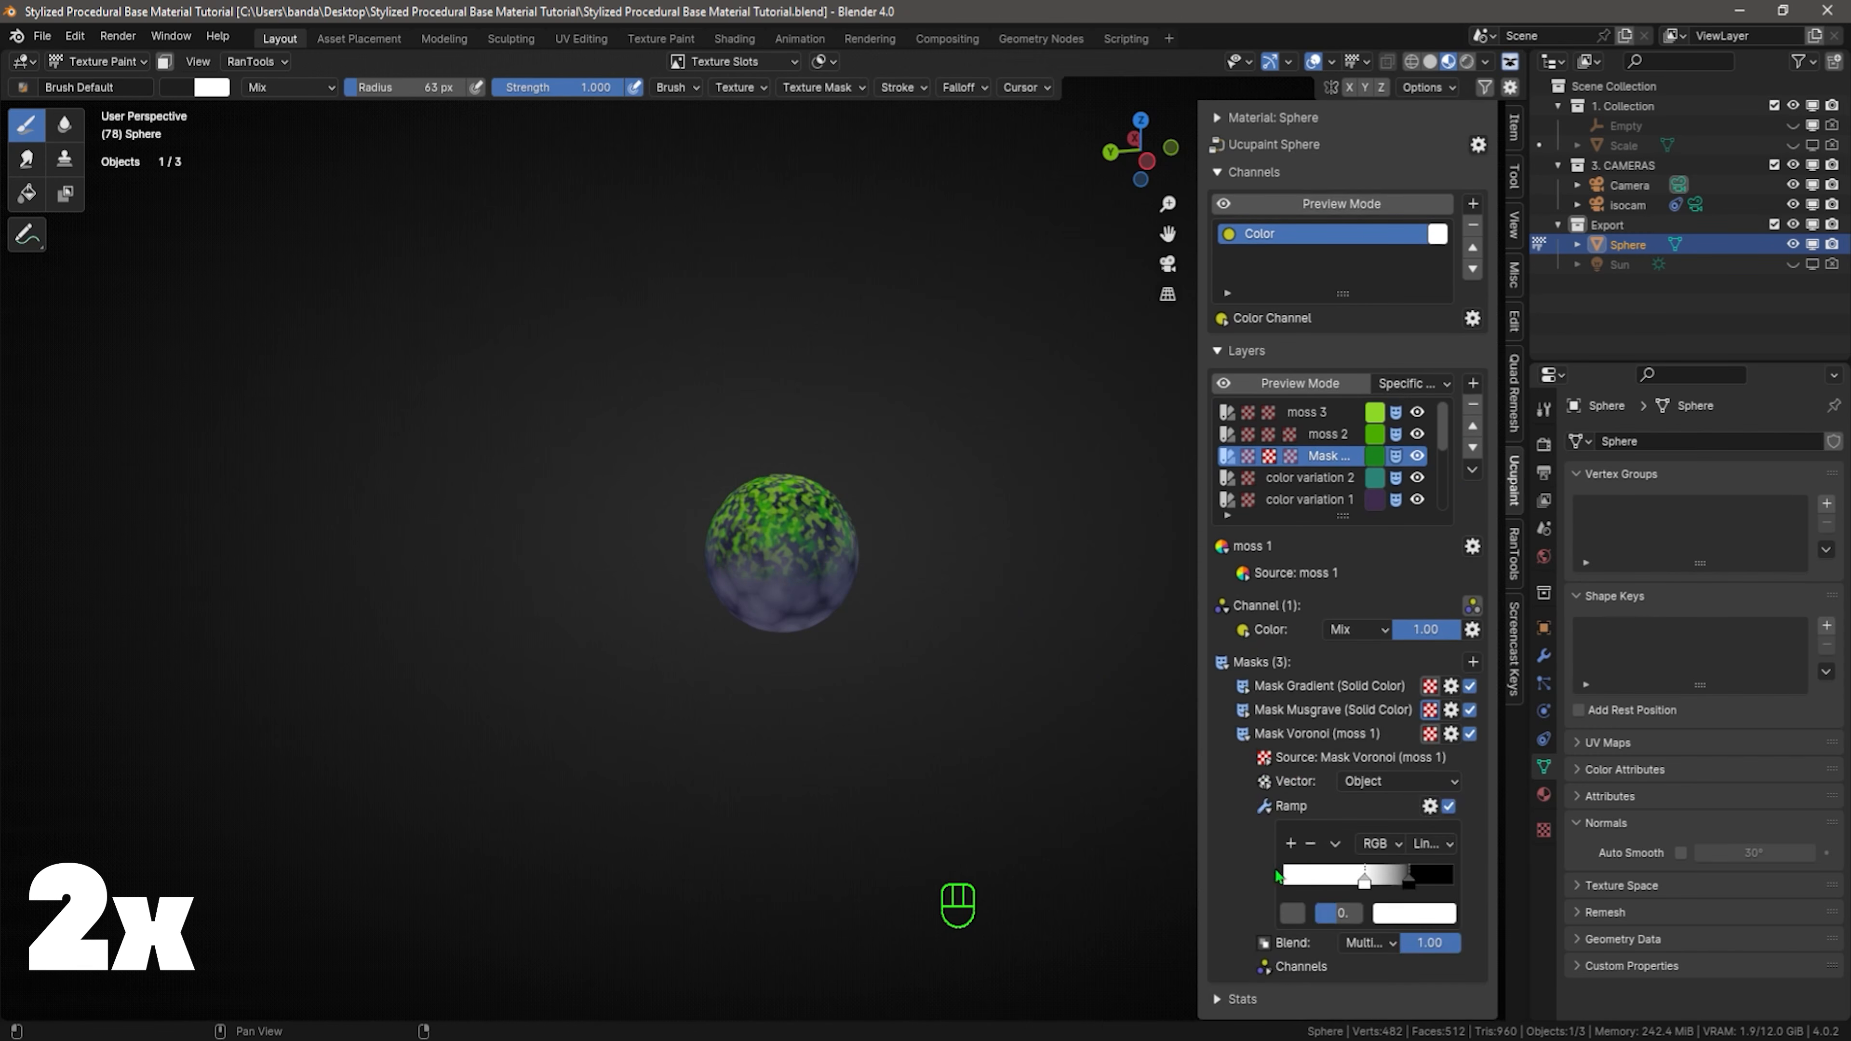
left_click(1268, 762)
left_click(1343, 435)
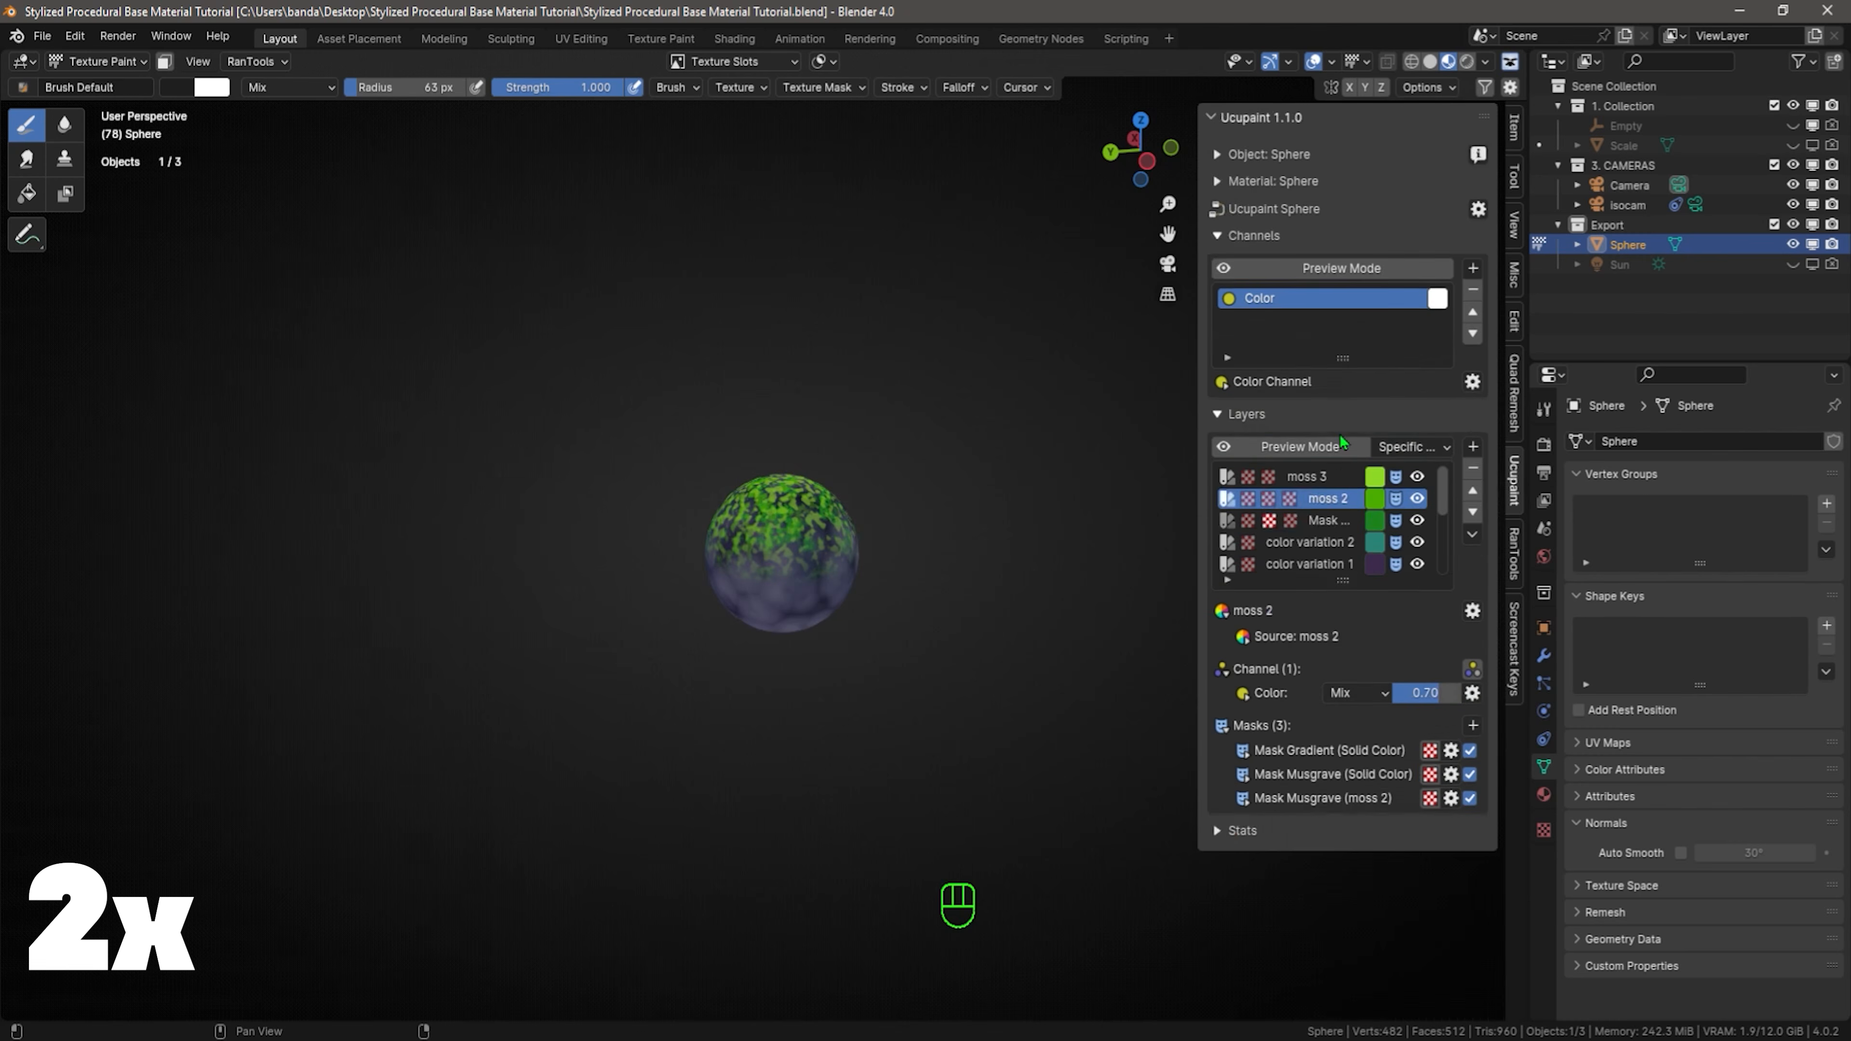
left_click(1288, 799)
left_click(1306, 476)
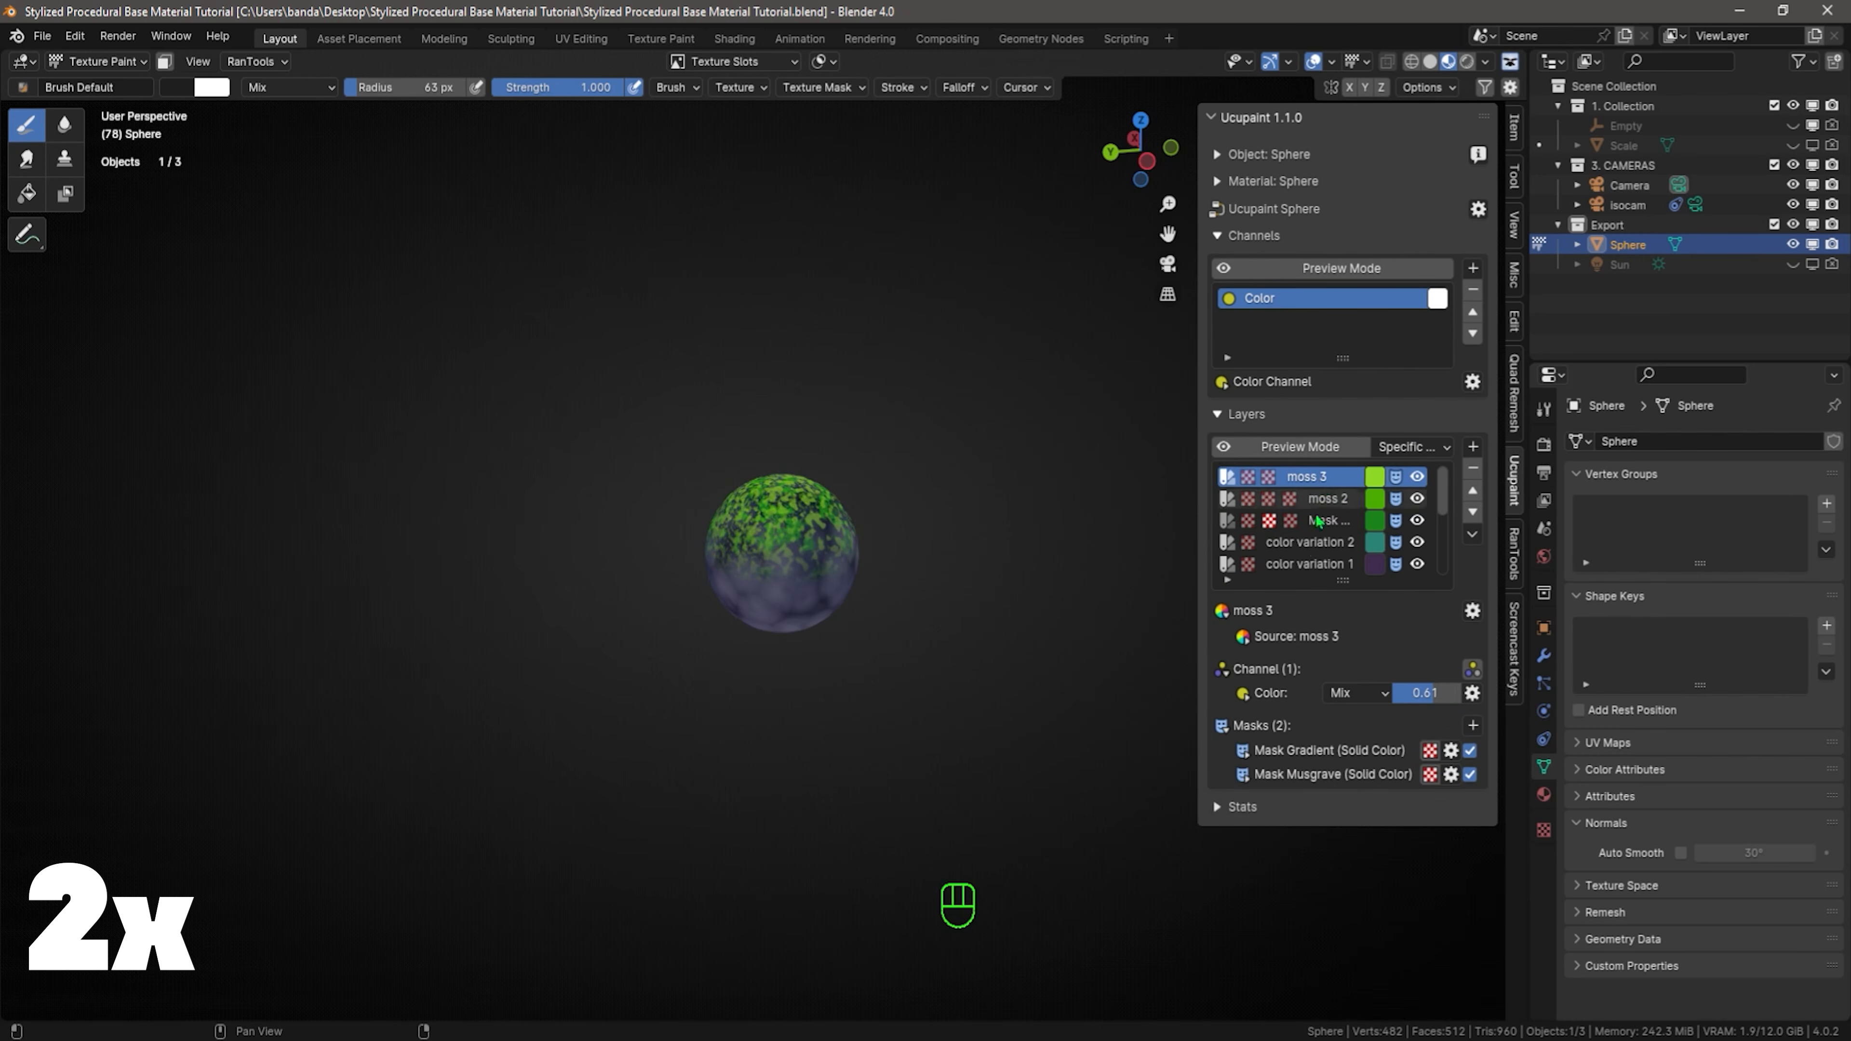
left_click(1246, 780)
middle_click_drag(911, 722, 984, 755)
left_click(1243, 774)
Add an Object-mapped Musgrave mask with Multiply blending to the moss 3 layer and set its scale to 1.600
left_click(1471, 725)
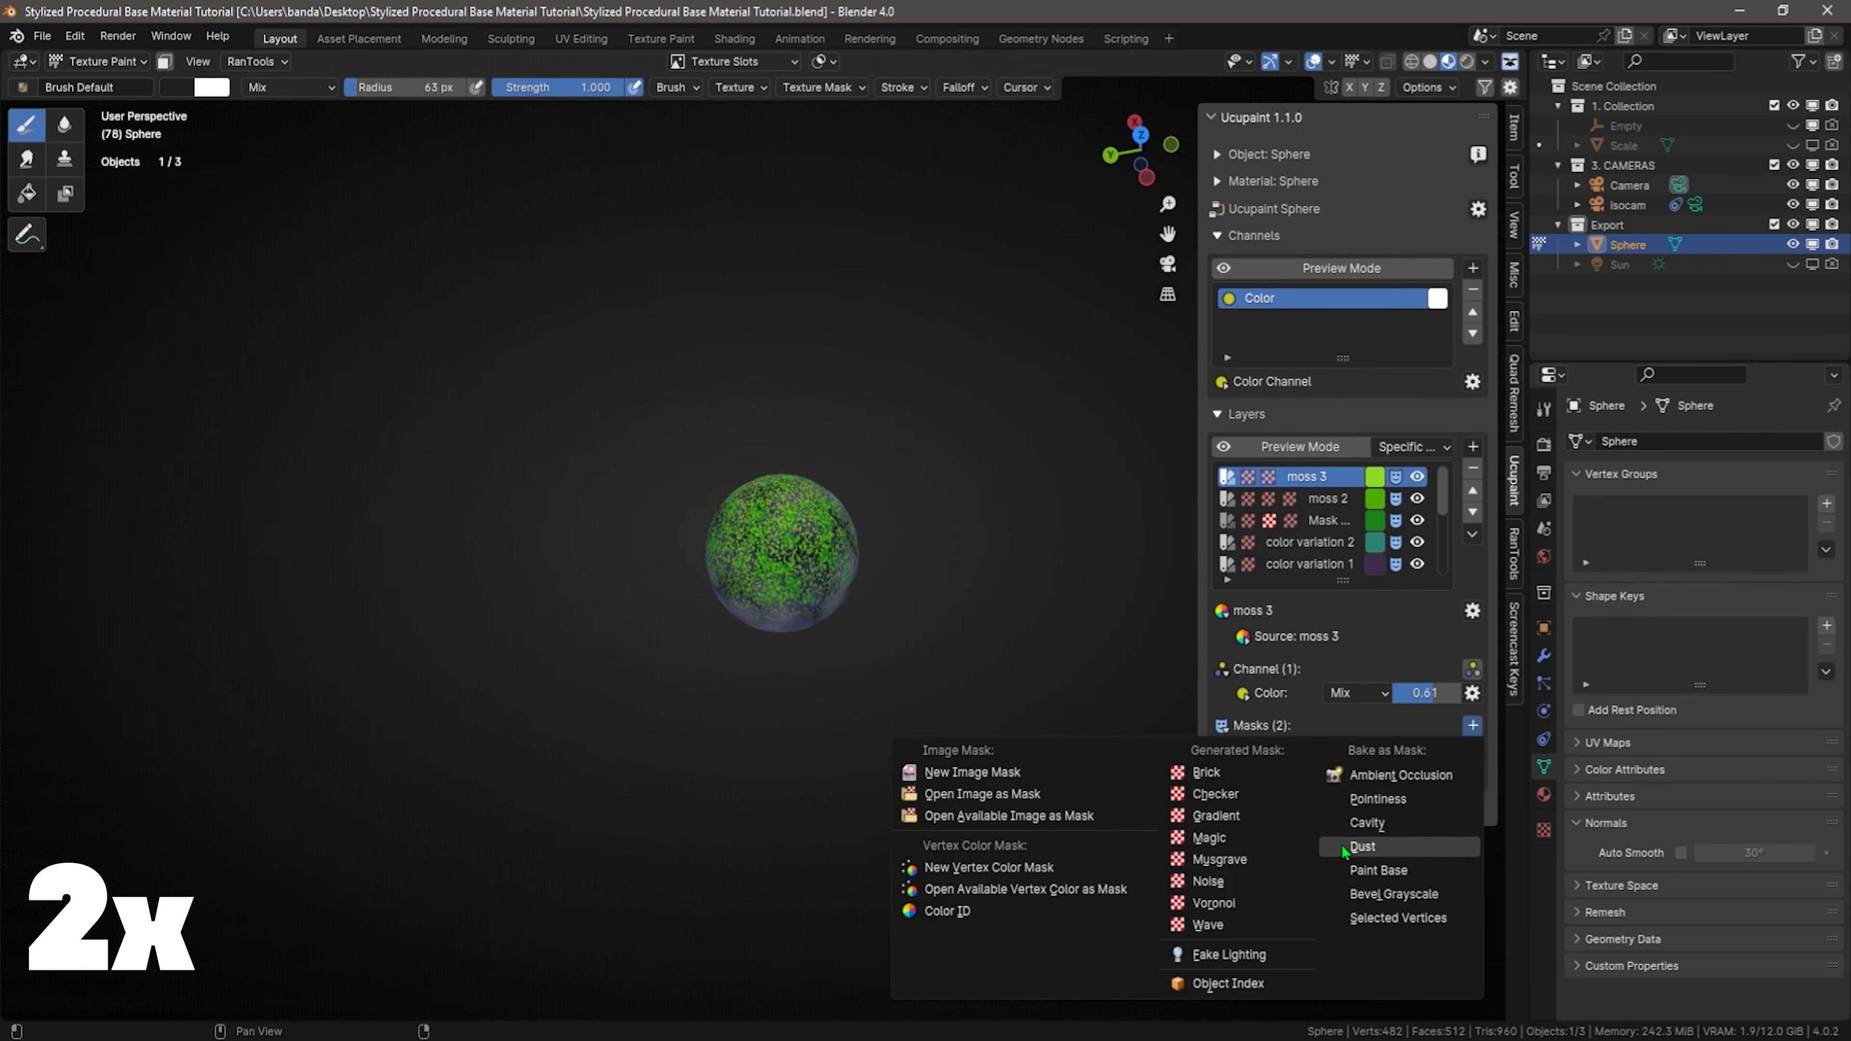
left_click(1218, 859)
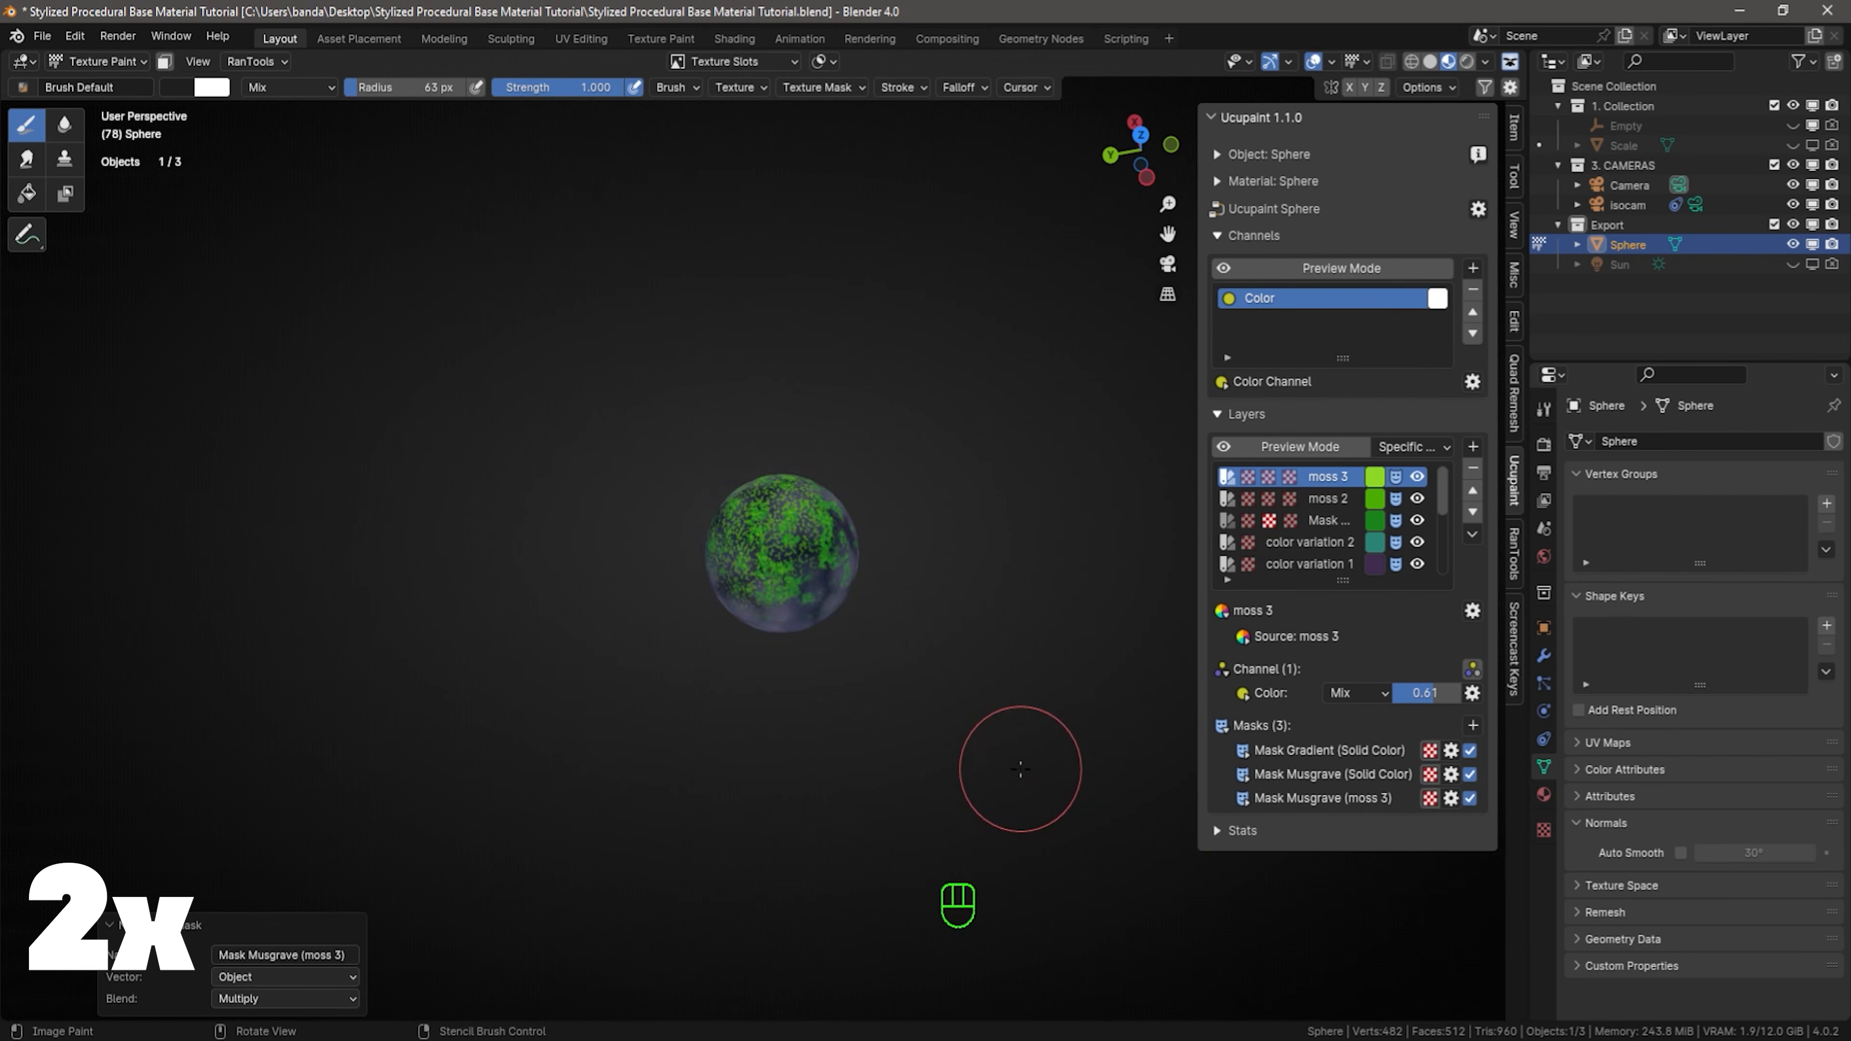
middle_click_drag(961, 767, 1169, 698, "ctrl")
key("KP_1")
left_click(1242, 797)
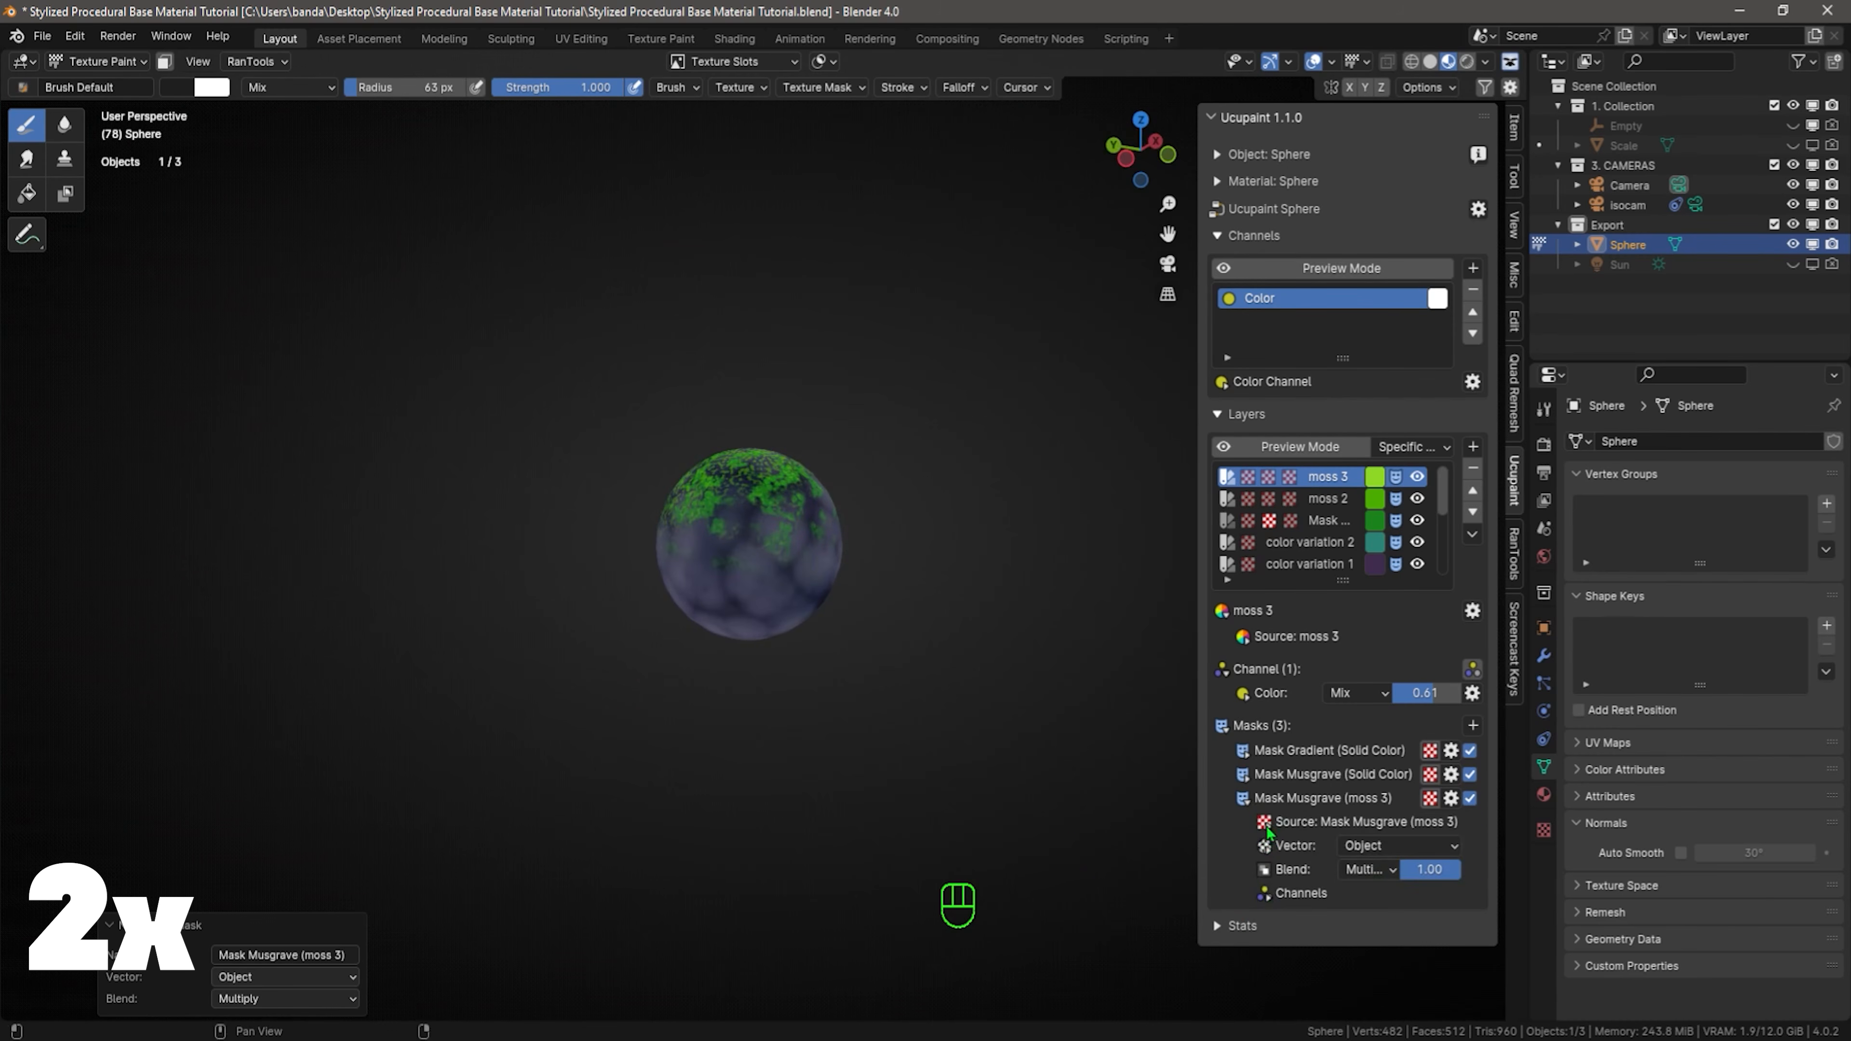
left_click(1265, 823)
middle_click_drag(838, 594, 1086, 613)
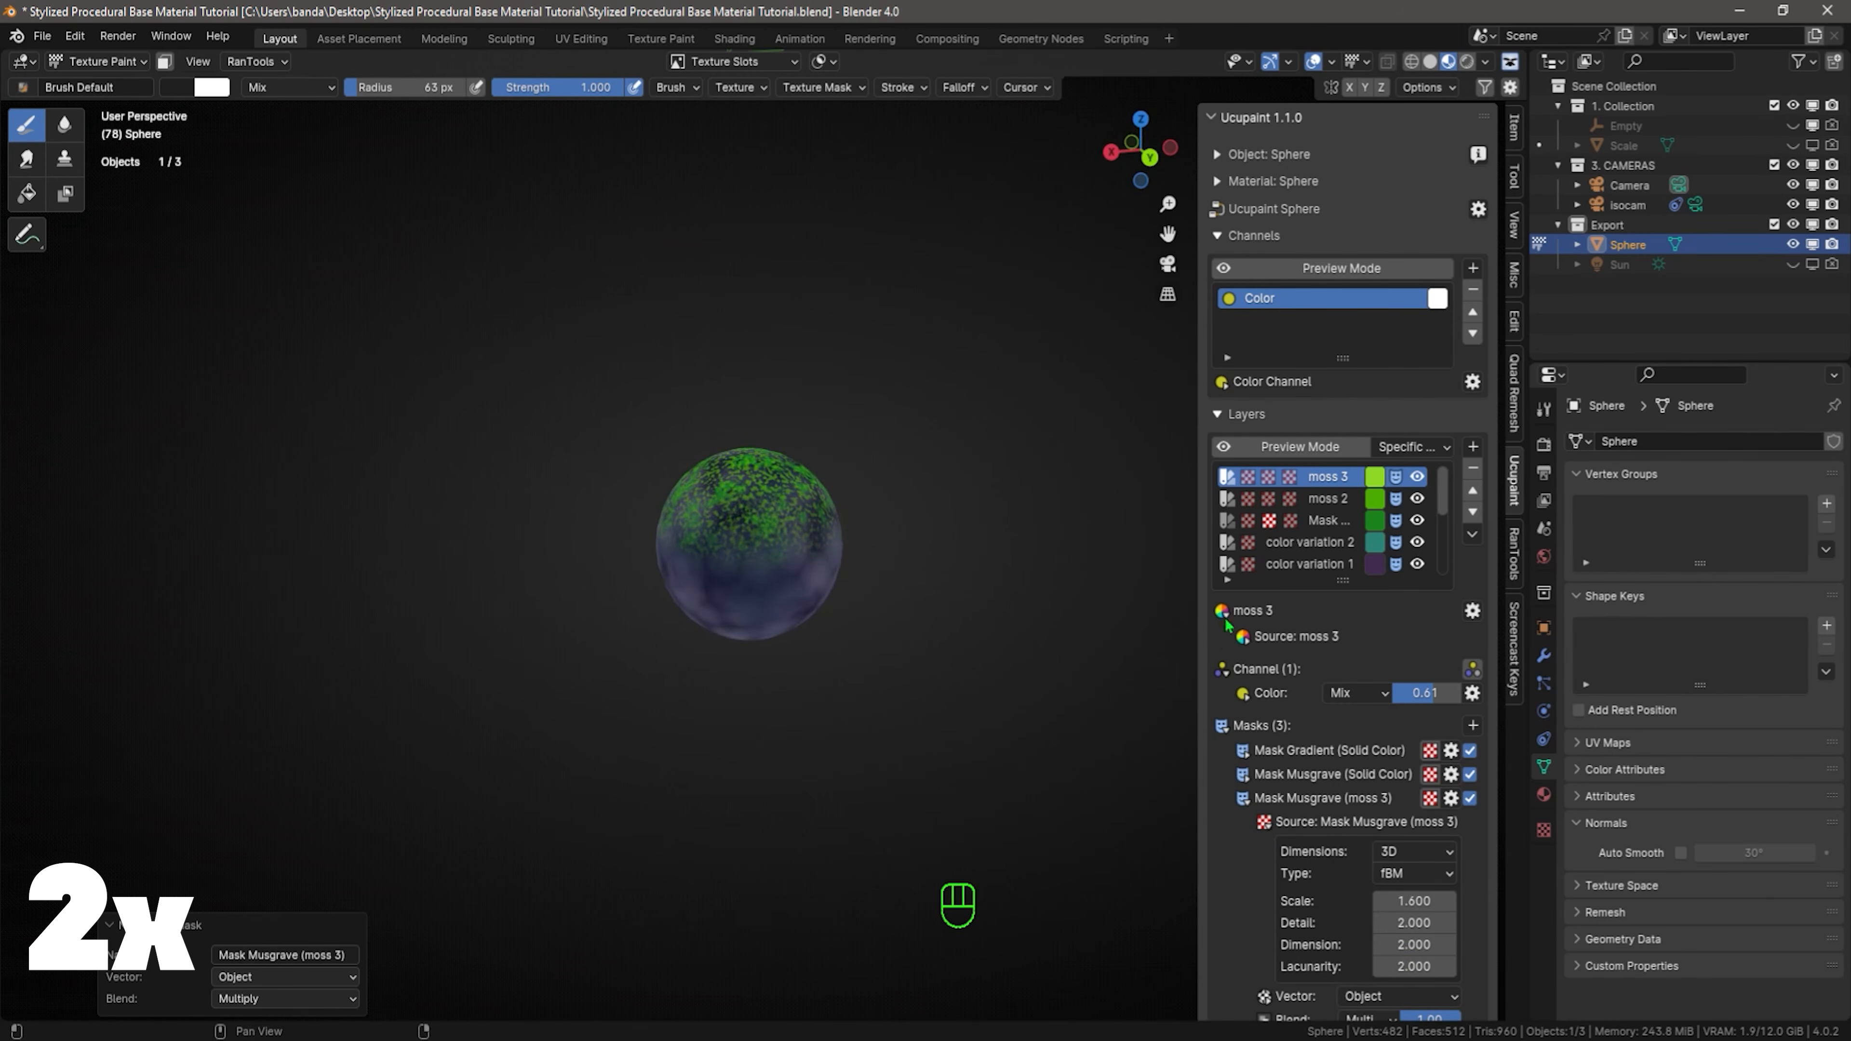
Toggle the visibility of the moss 1 and moss 2 layers to compare what each contributes
left_click(1417, 521)
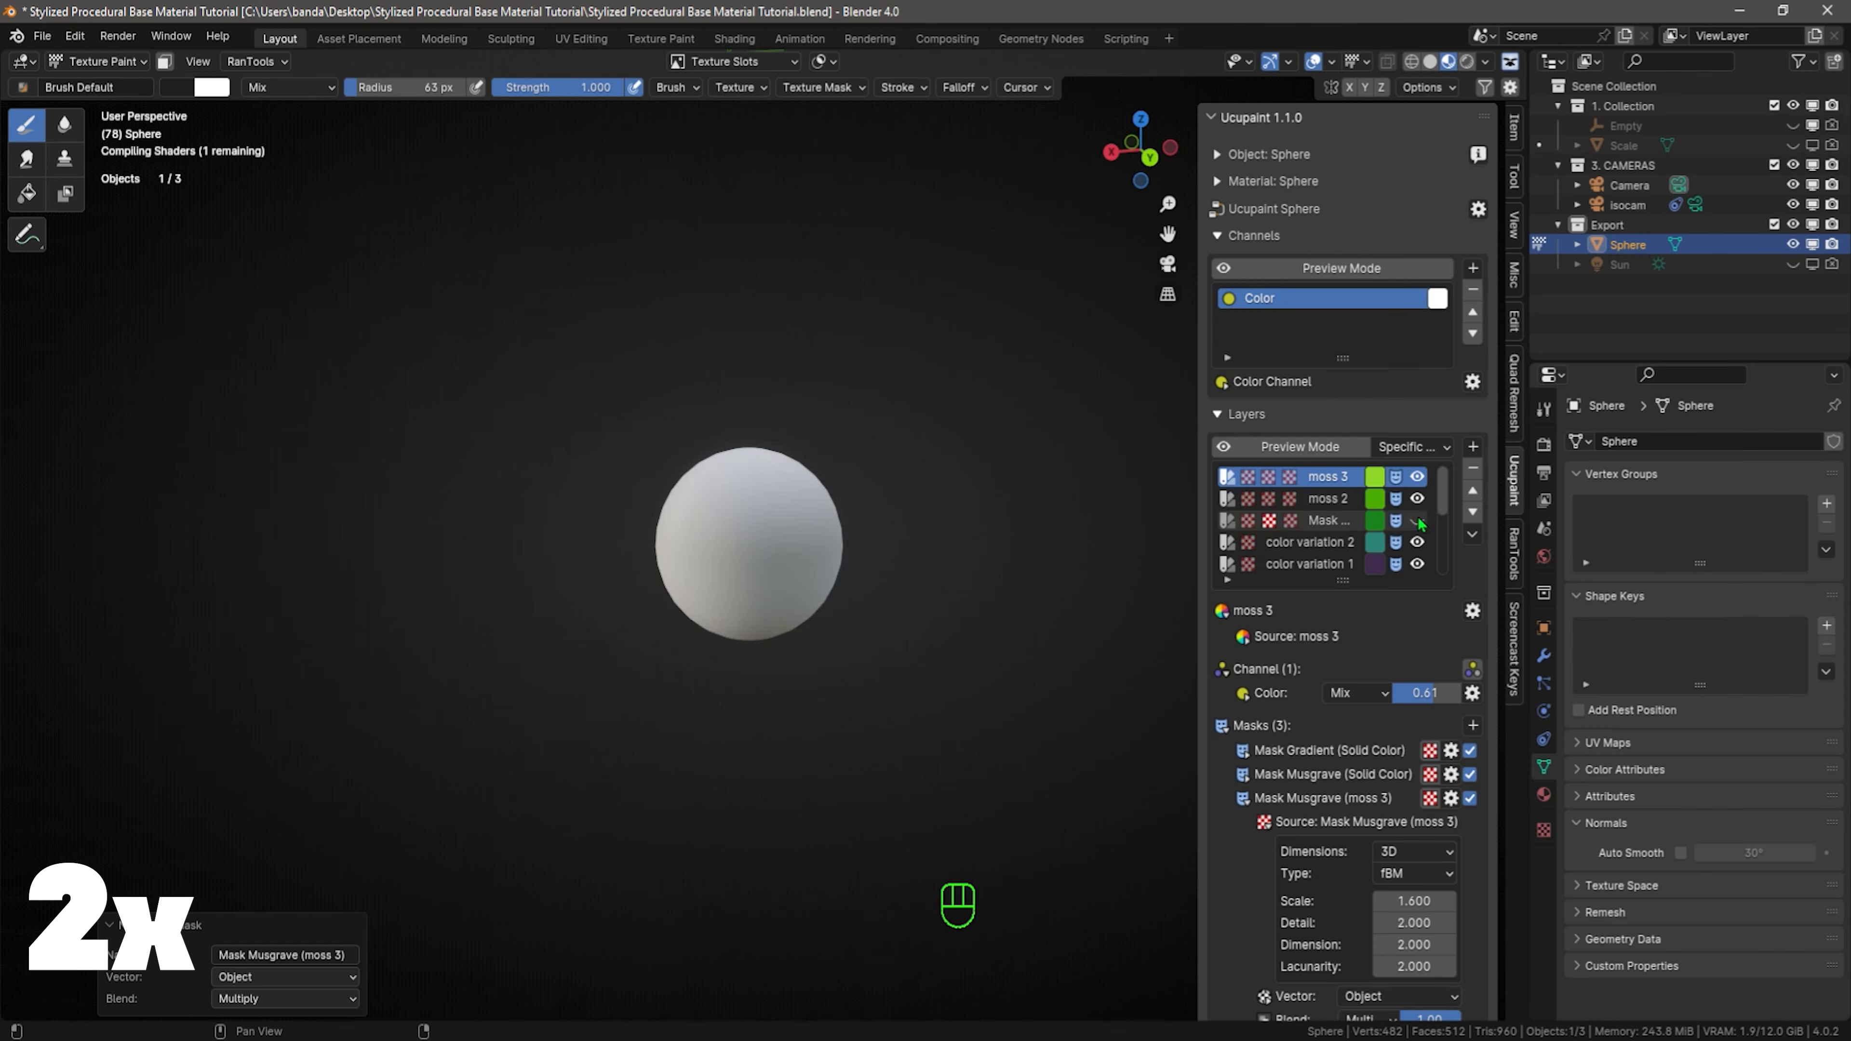
left_click(1417, 502)
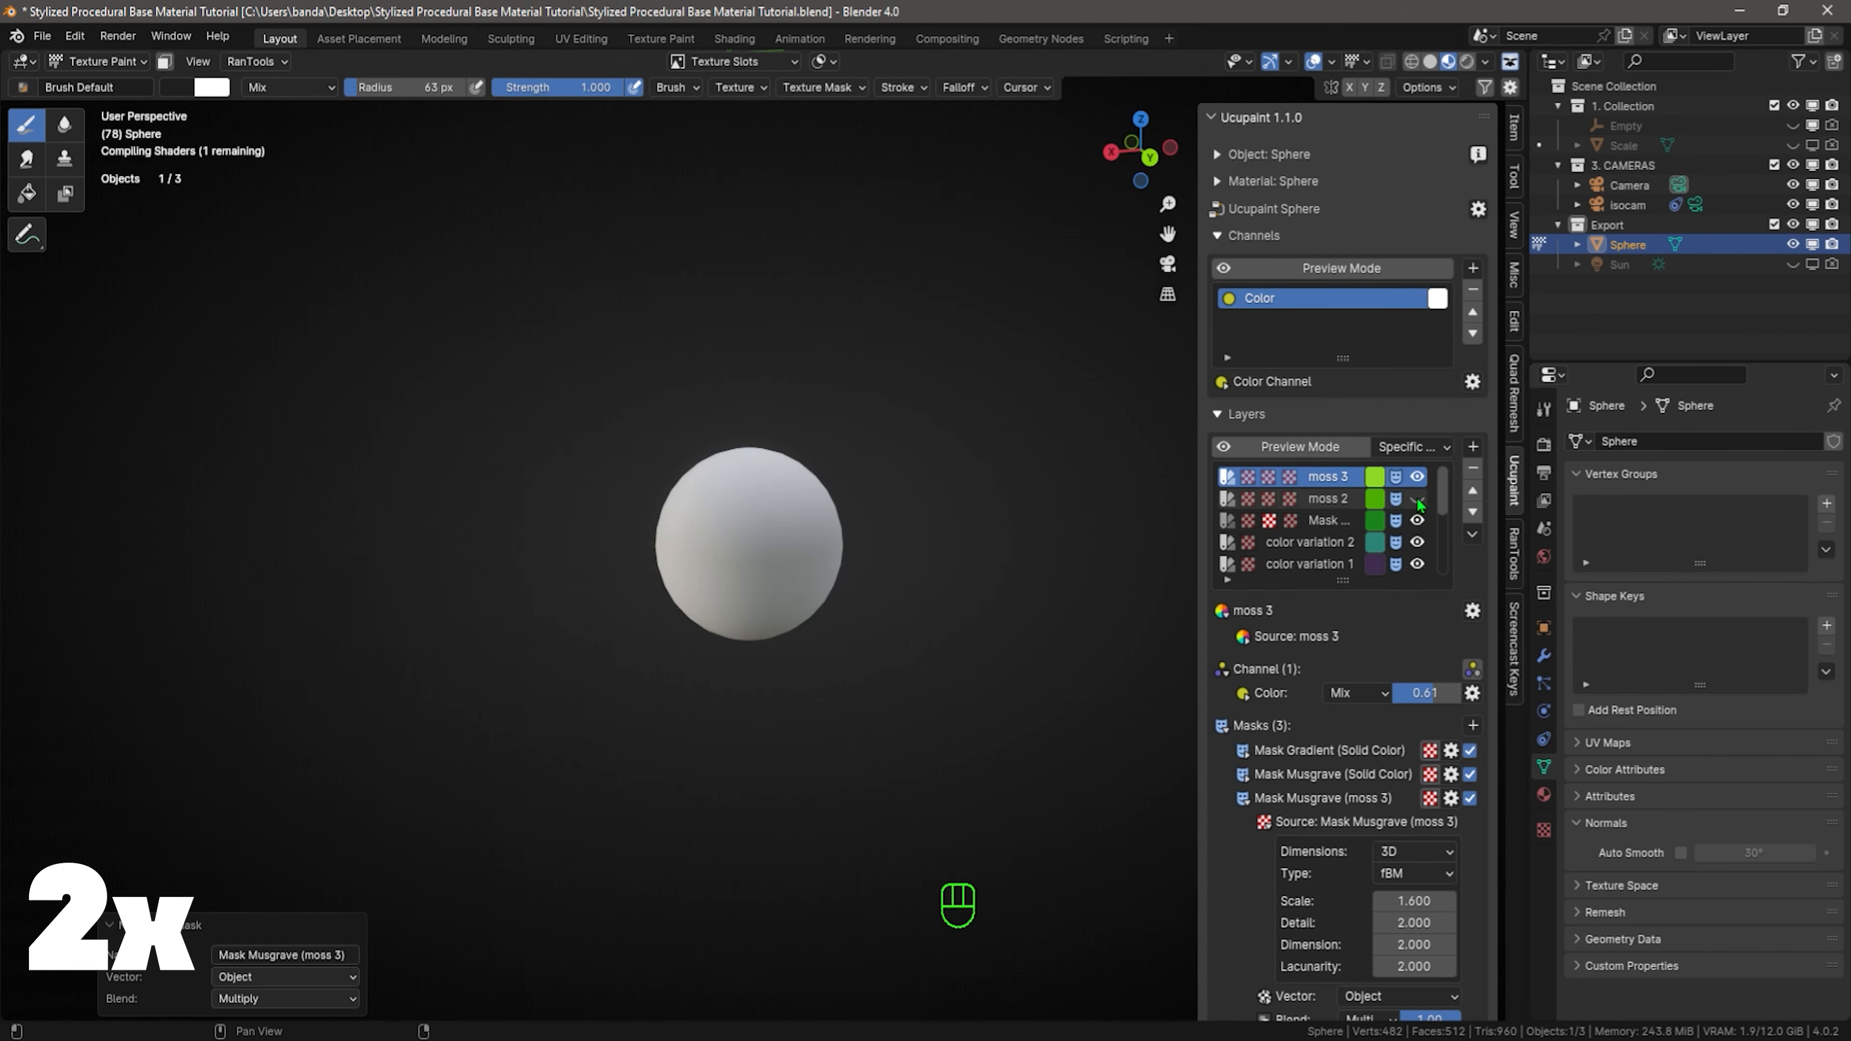
left_click(1417, 502)
Adjust the moss 2 layer's original Musgrave scale, set its added Musgrave mask scale to 1.000, and save the file
left_click(1305, 499)
left_click(1290, 501)
scroll(1392, 773, "down", 2)
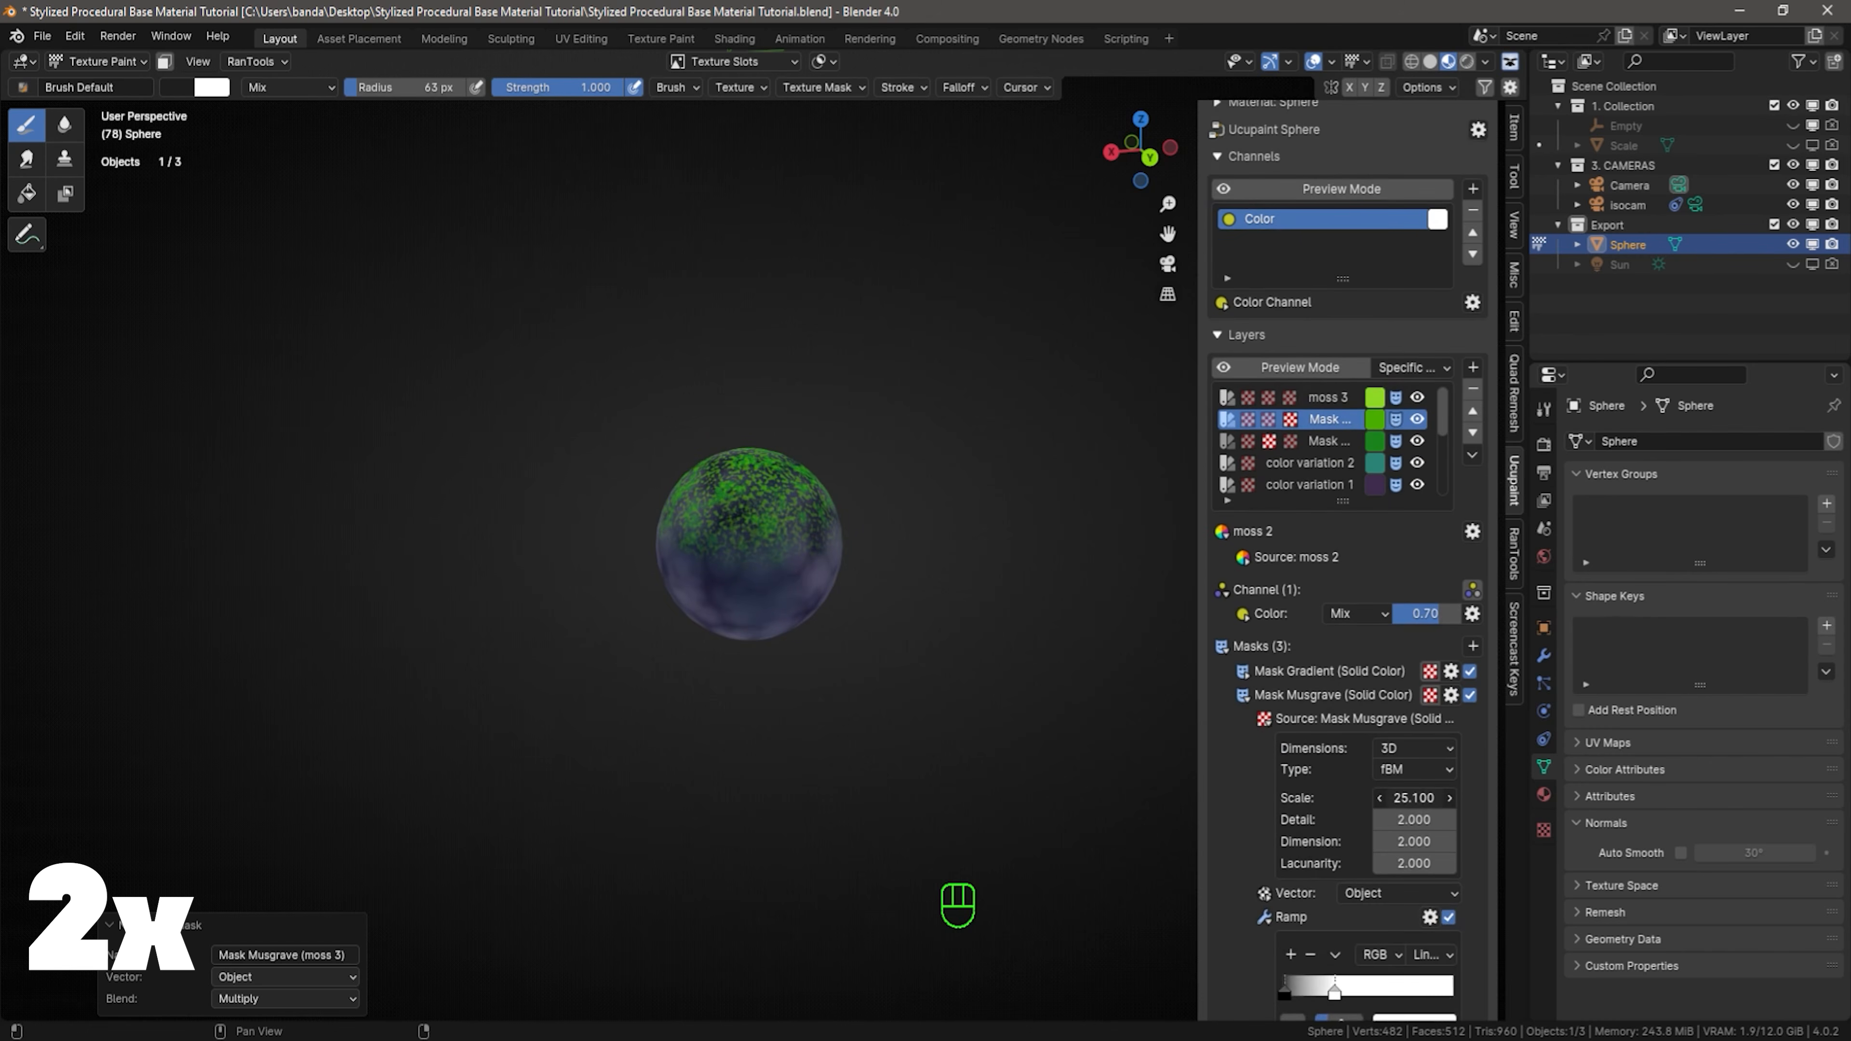
left_click(1242, 696)
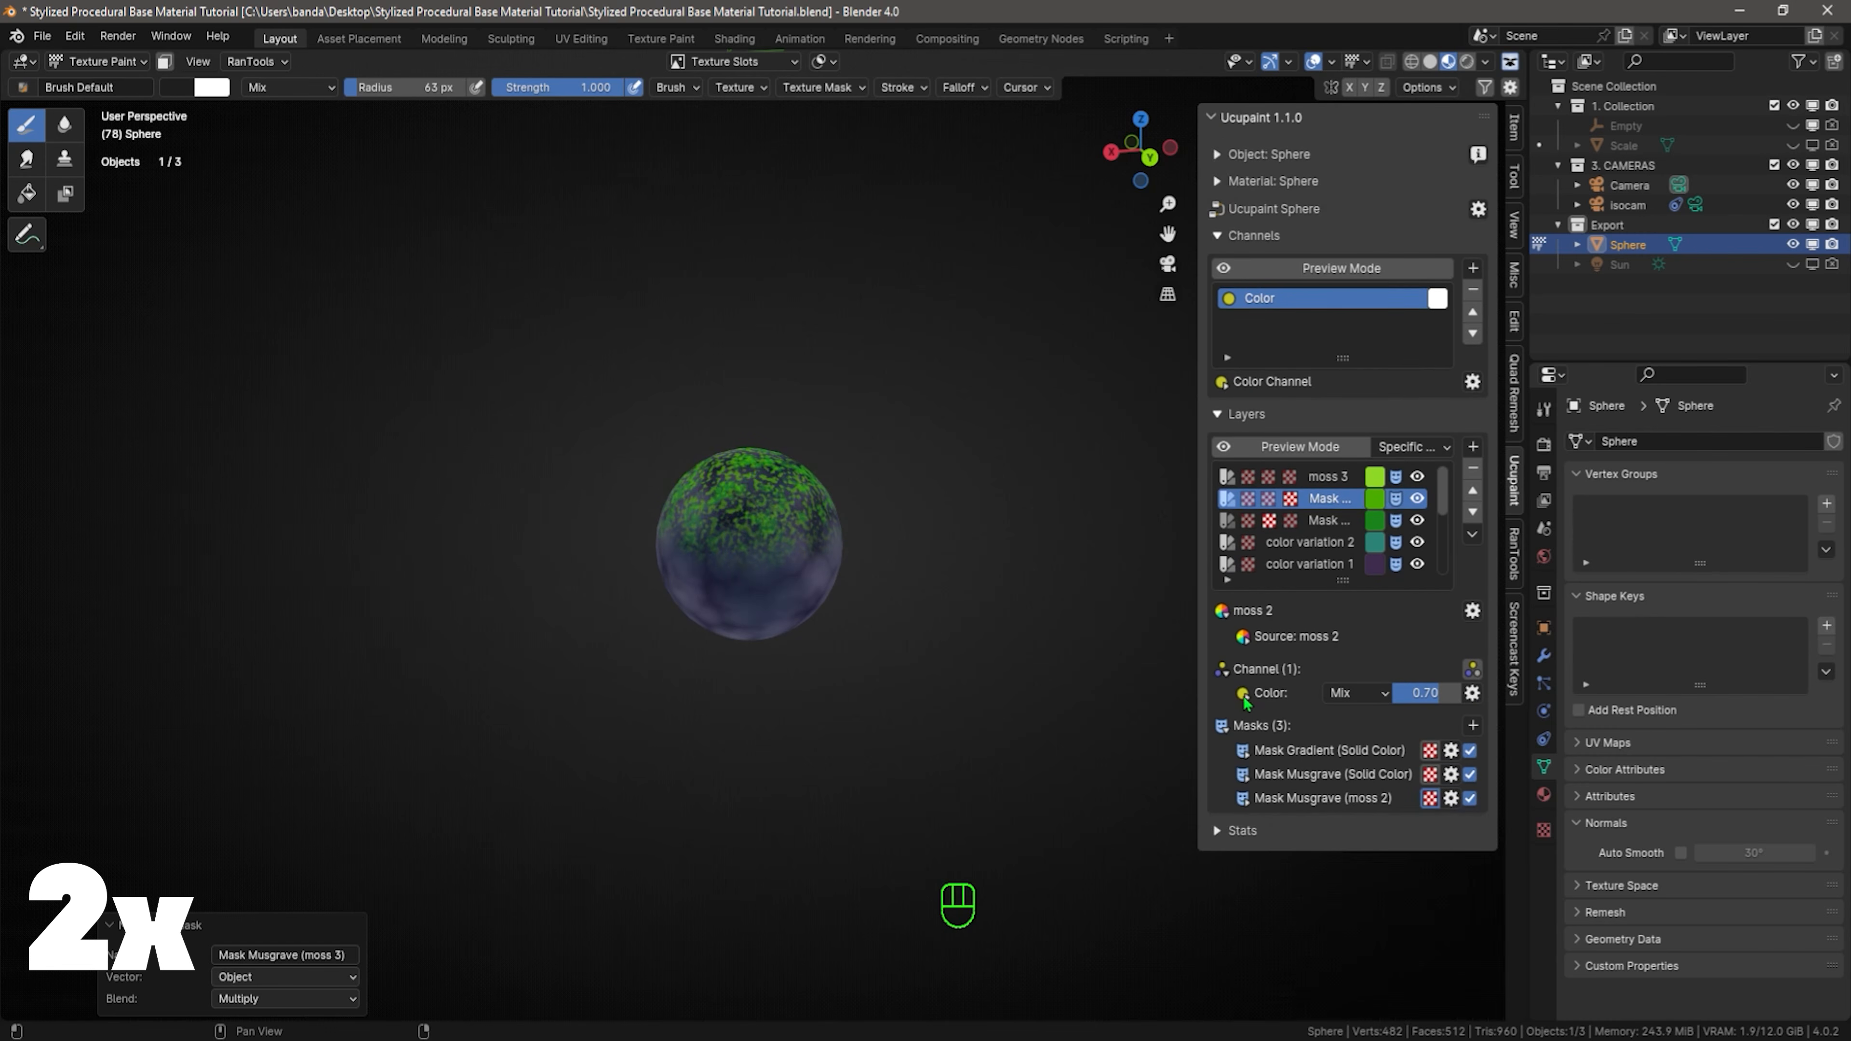
left_click(1243, 802)
mouse_move(1406, 898)
left_mouse_down()
mouse_move(1378, 899)
mouse_move(1479, 900)
mouse_move(1390, 901)
left_mouse_up()
middle_click_drag(1017, 622, 1071, 553)
key("ctrl+s")
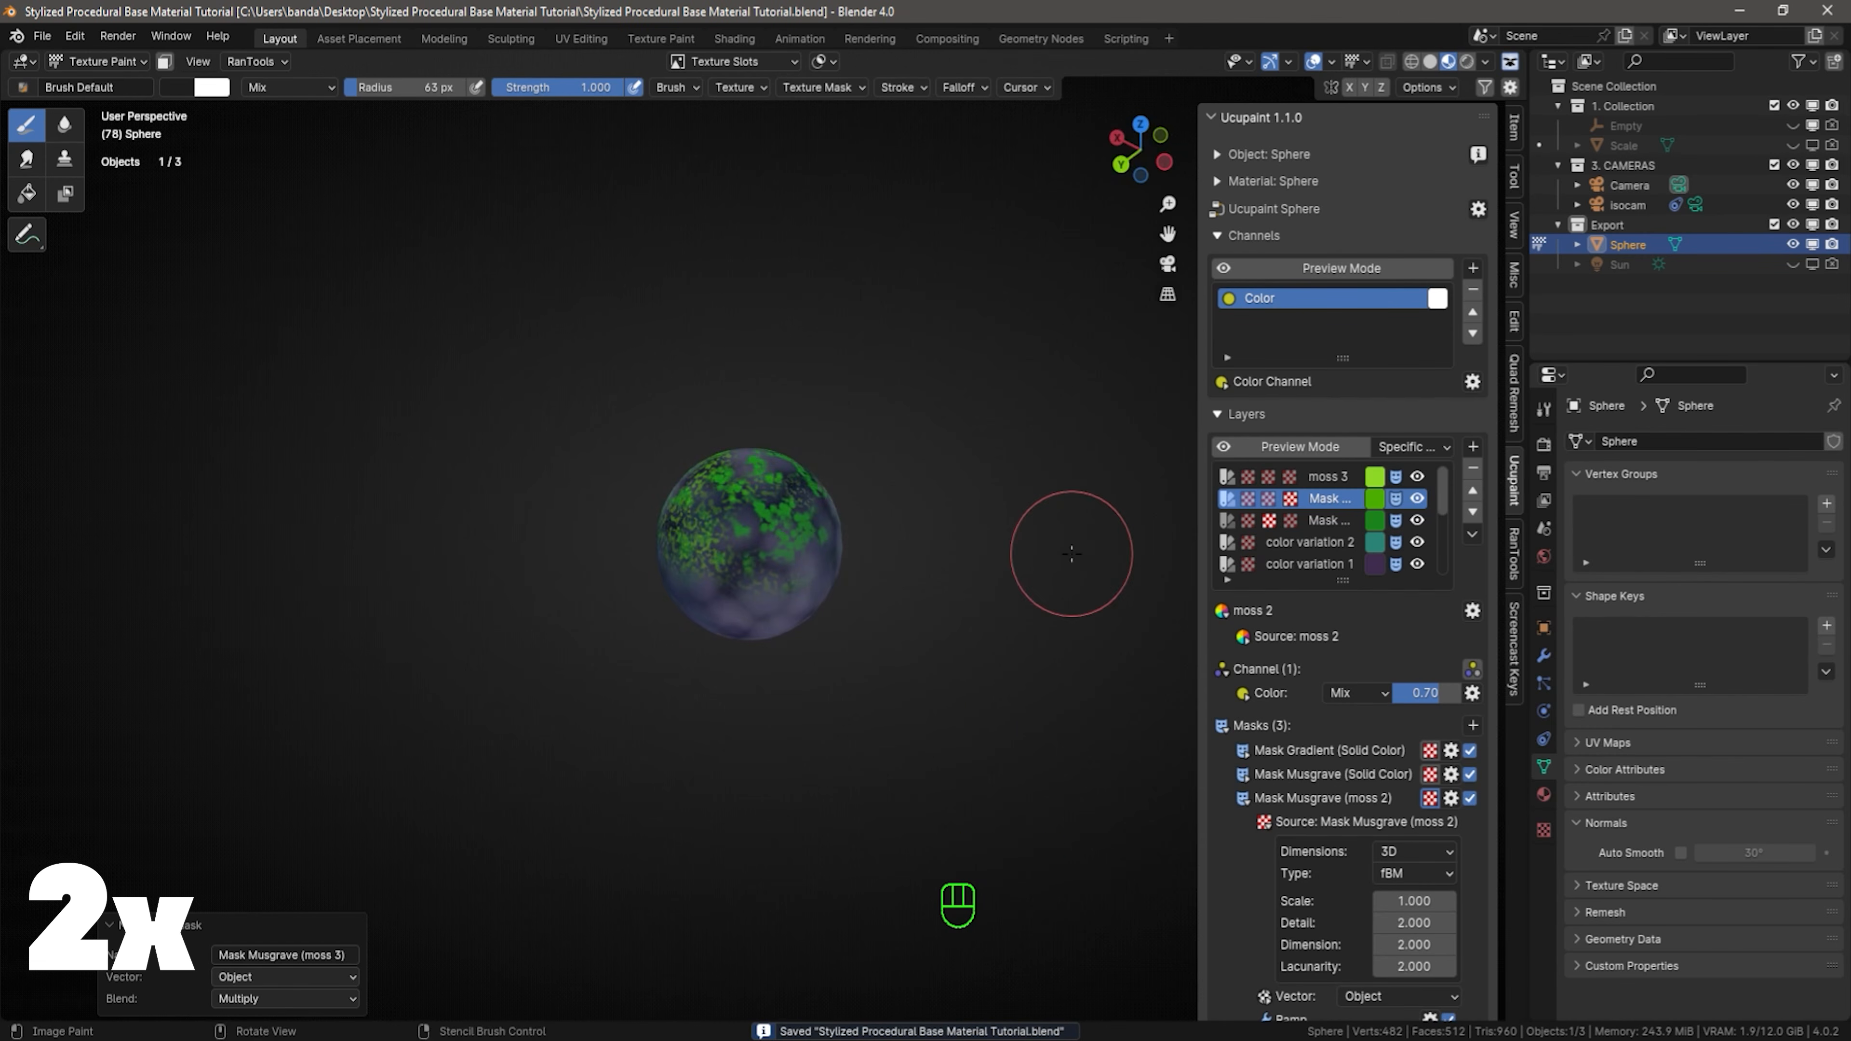
Try a duplicate of the moss 3 layer in a red-orange color, and remove the copy
left_click(1327, 476)
left_click(1472, 534)
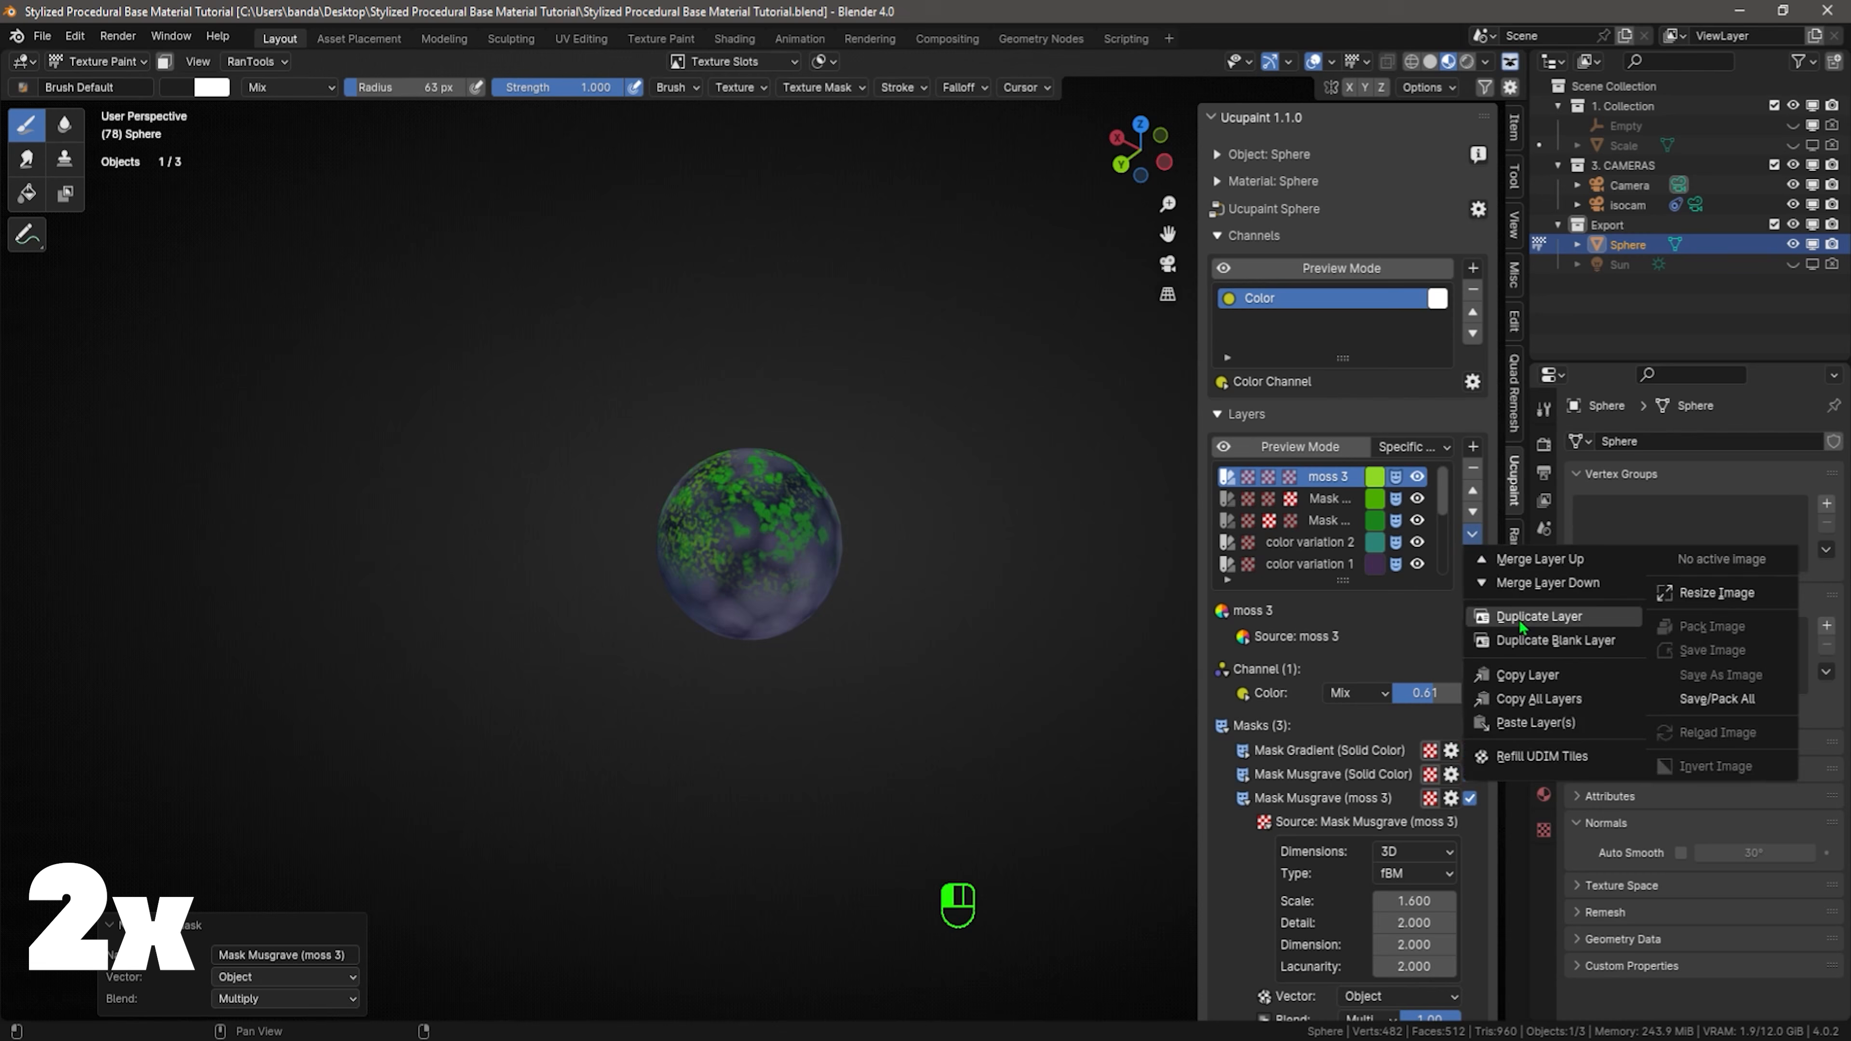
left_click(1521, 618)
left_click(1374, 478)
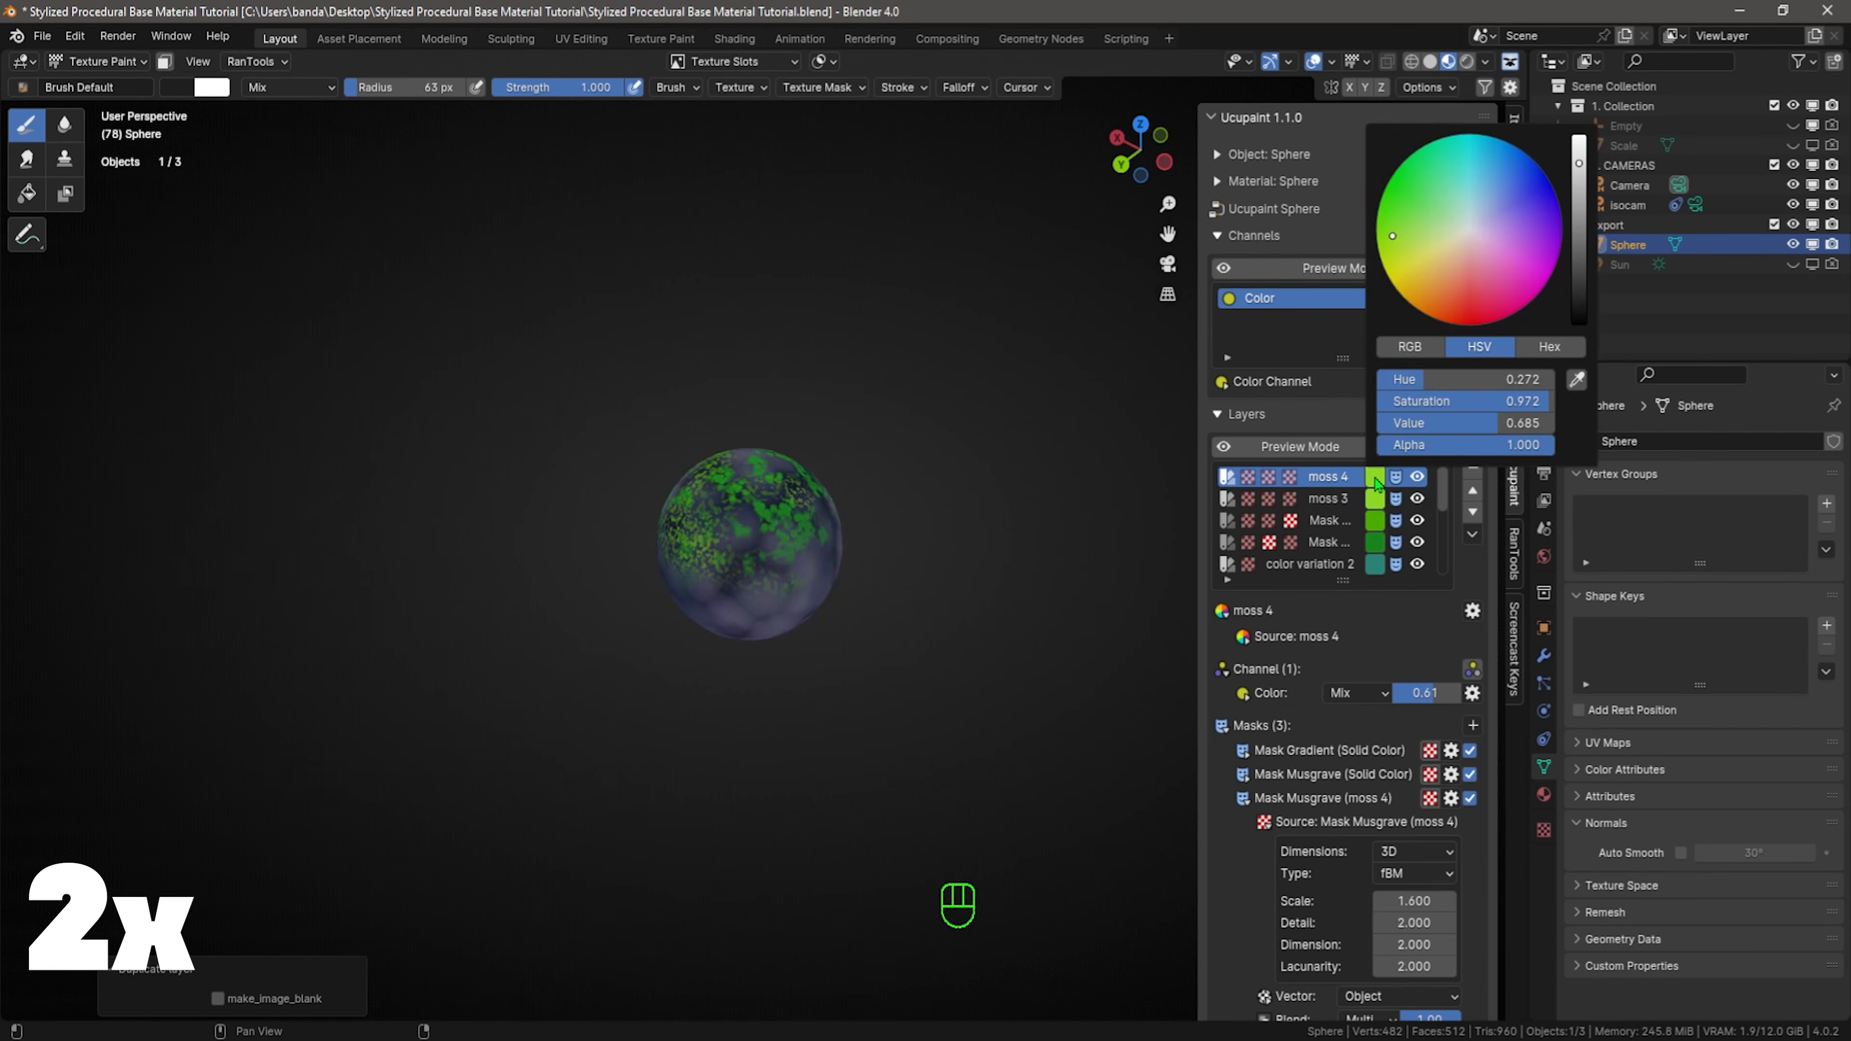
middle_click_drag(1049, 583, 1049, 511, "ctrl")
middle_click_drag(1049, 510, 1086, 514)
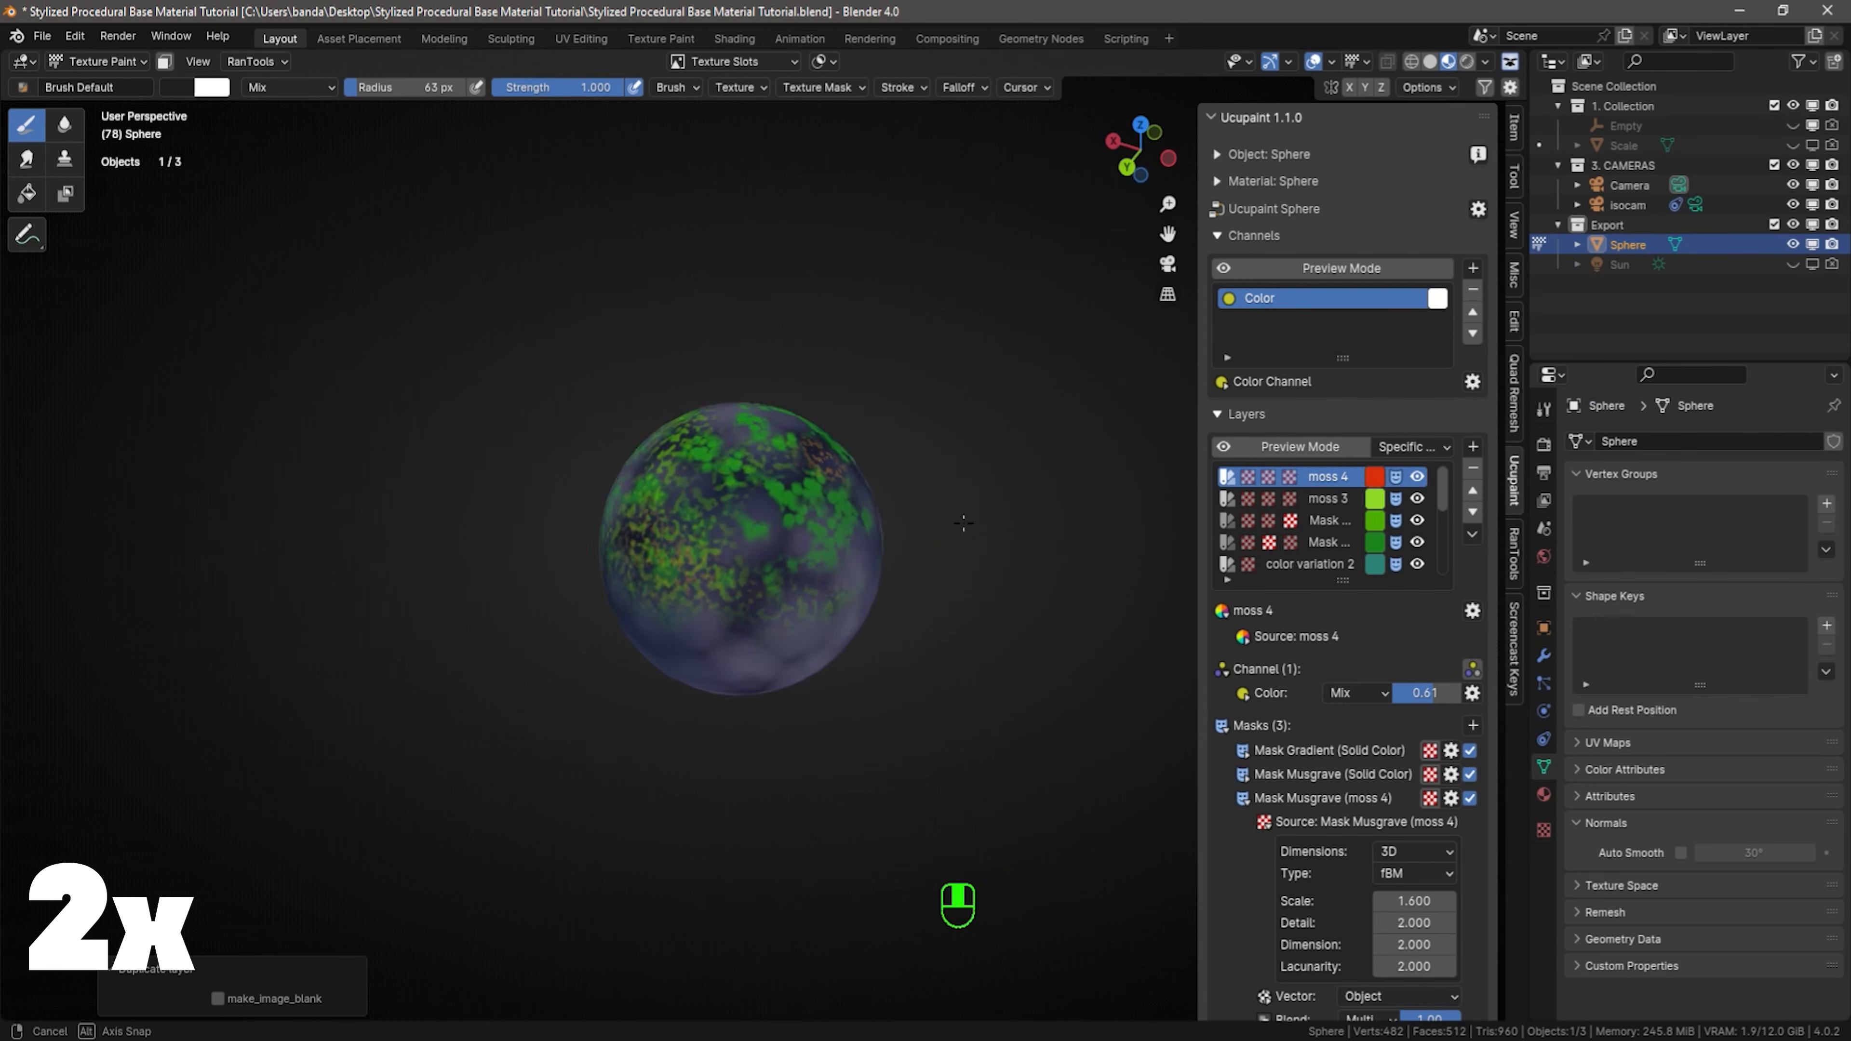
left_click(1474, 469)
left_click(1474, 533)
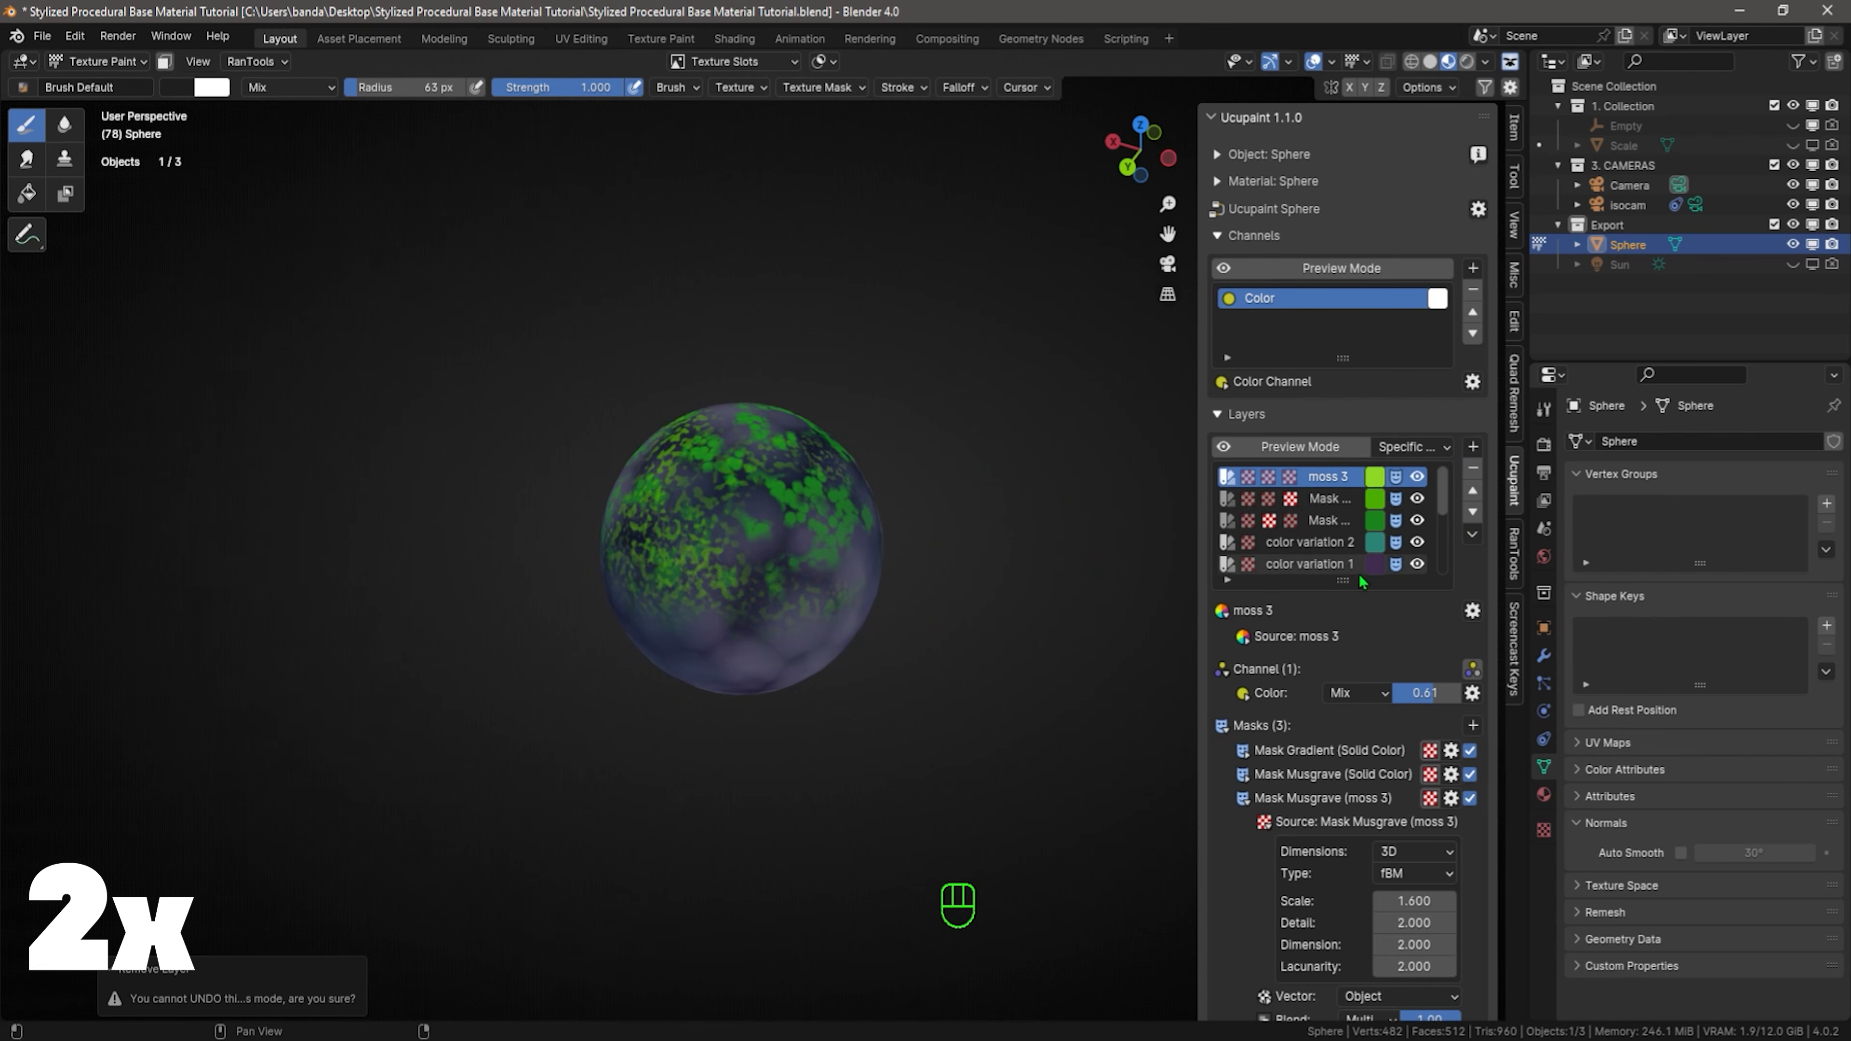
Duplicate the moss 1 layer and set the copy's Musgrave mask scale to 3.300
left_click(1311, 521)
left_click(1472, 534)
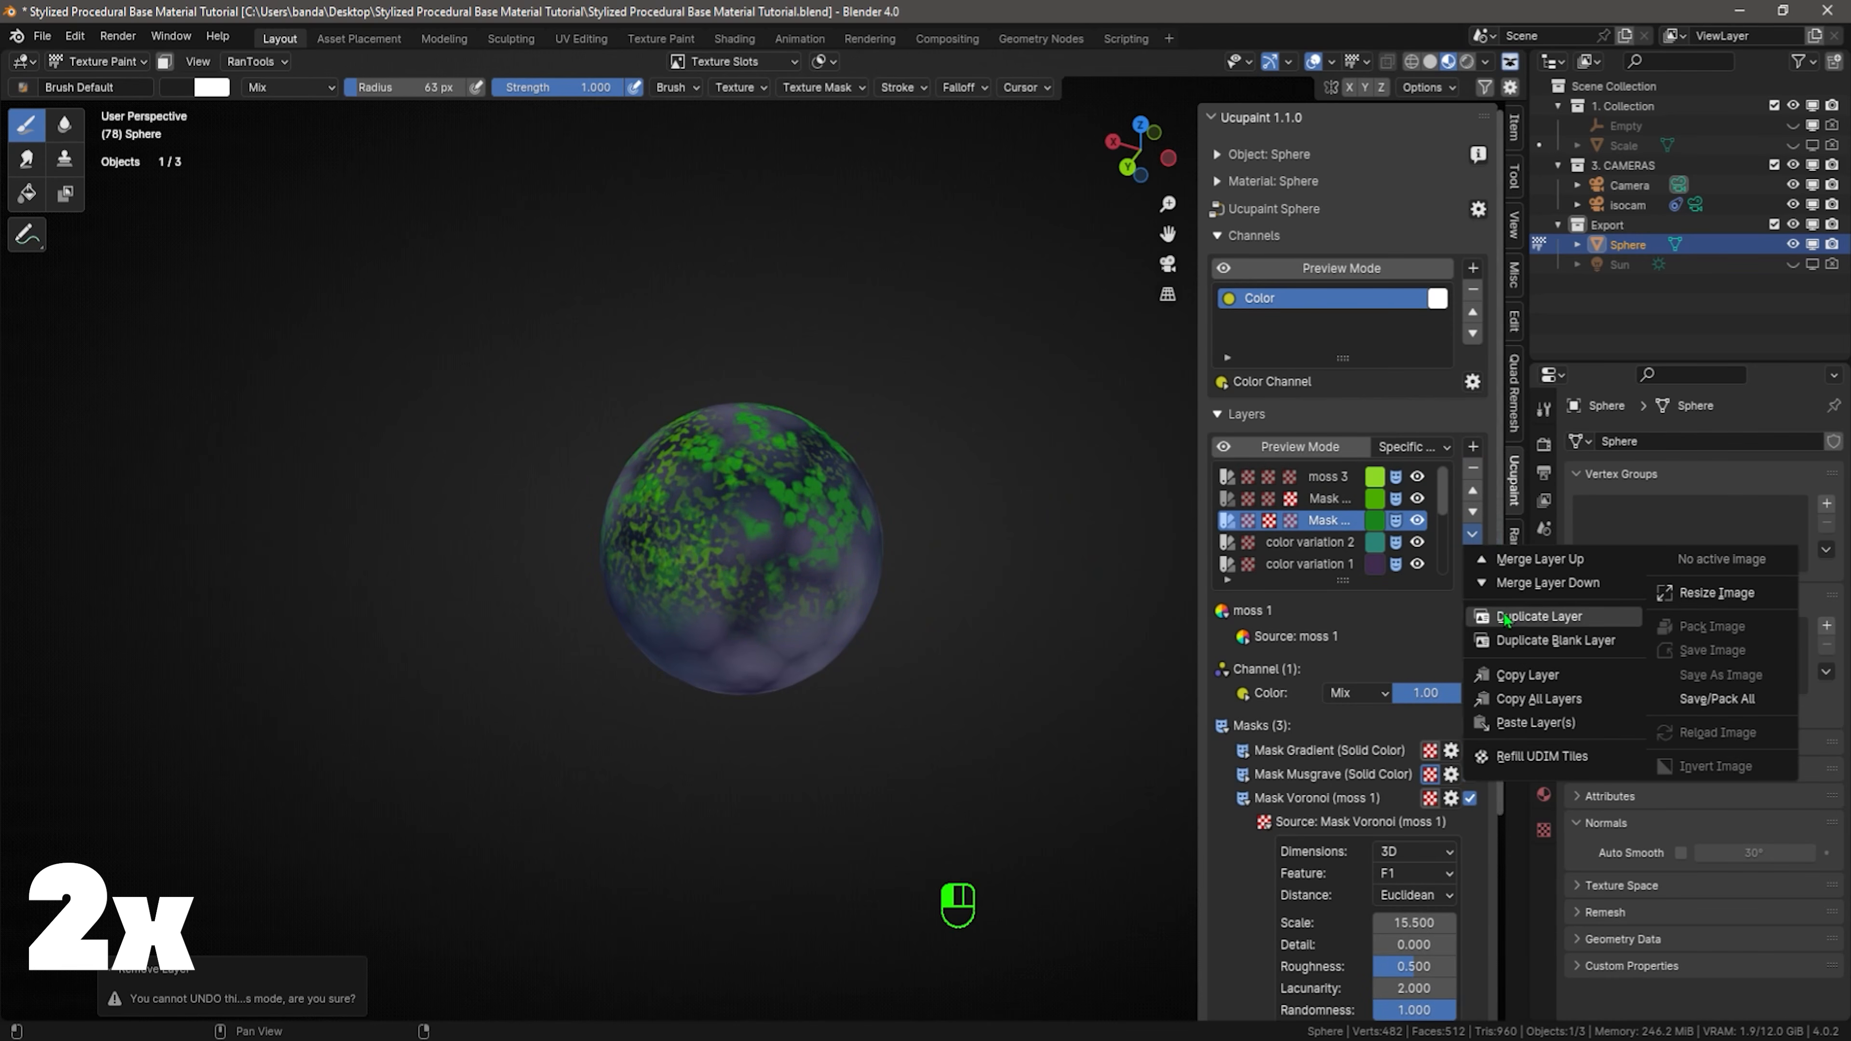
left_click(1508, 620)
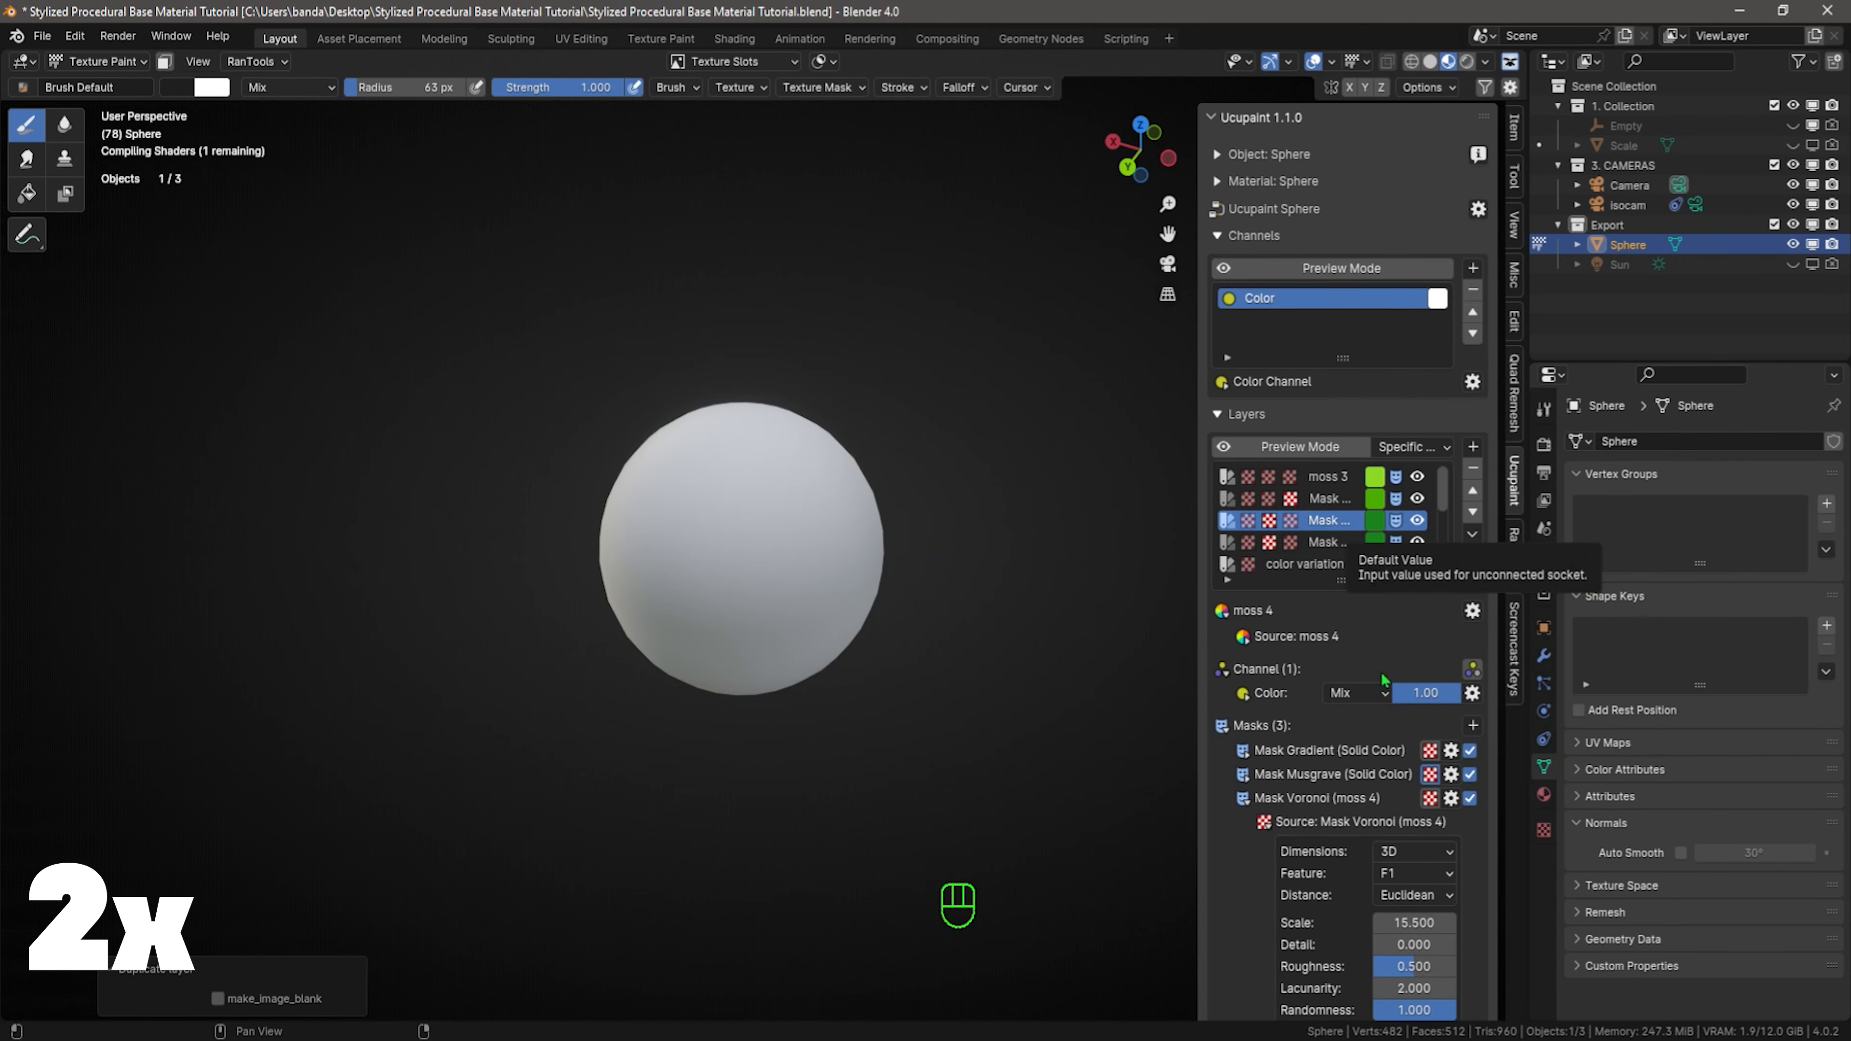
left_click(1243, 776)
left_click_drag(1414, 878, 1373, 877)
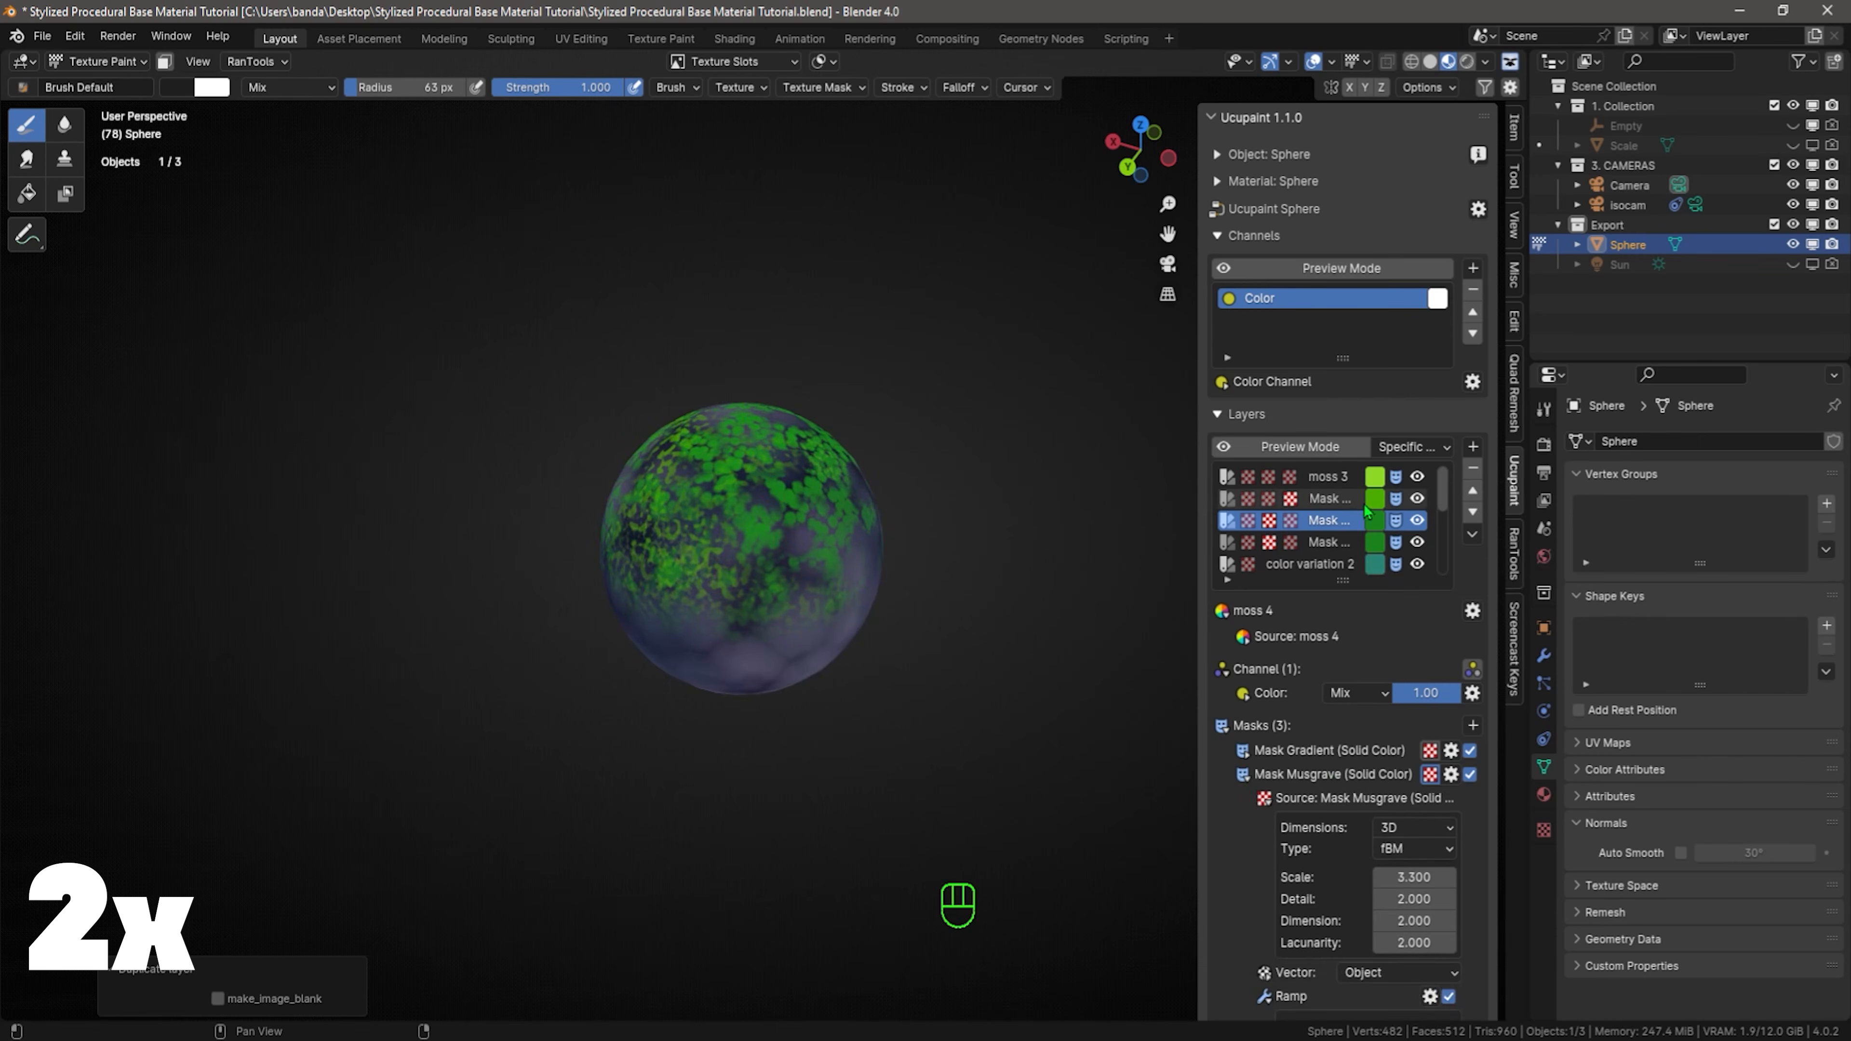
Recolor the moss 4 layer to an olive green and save the file with the sphere in front view
left_click(1374, 520)
left_click_drag(1405, 237, 1410, 278)
middle_click_drag(907, 684, 1074, 702)
key("ctrl+s")
key("ctrl+s")
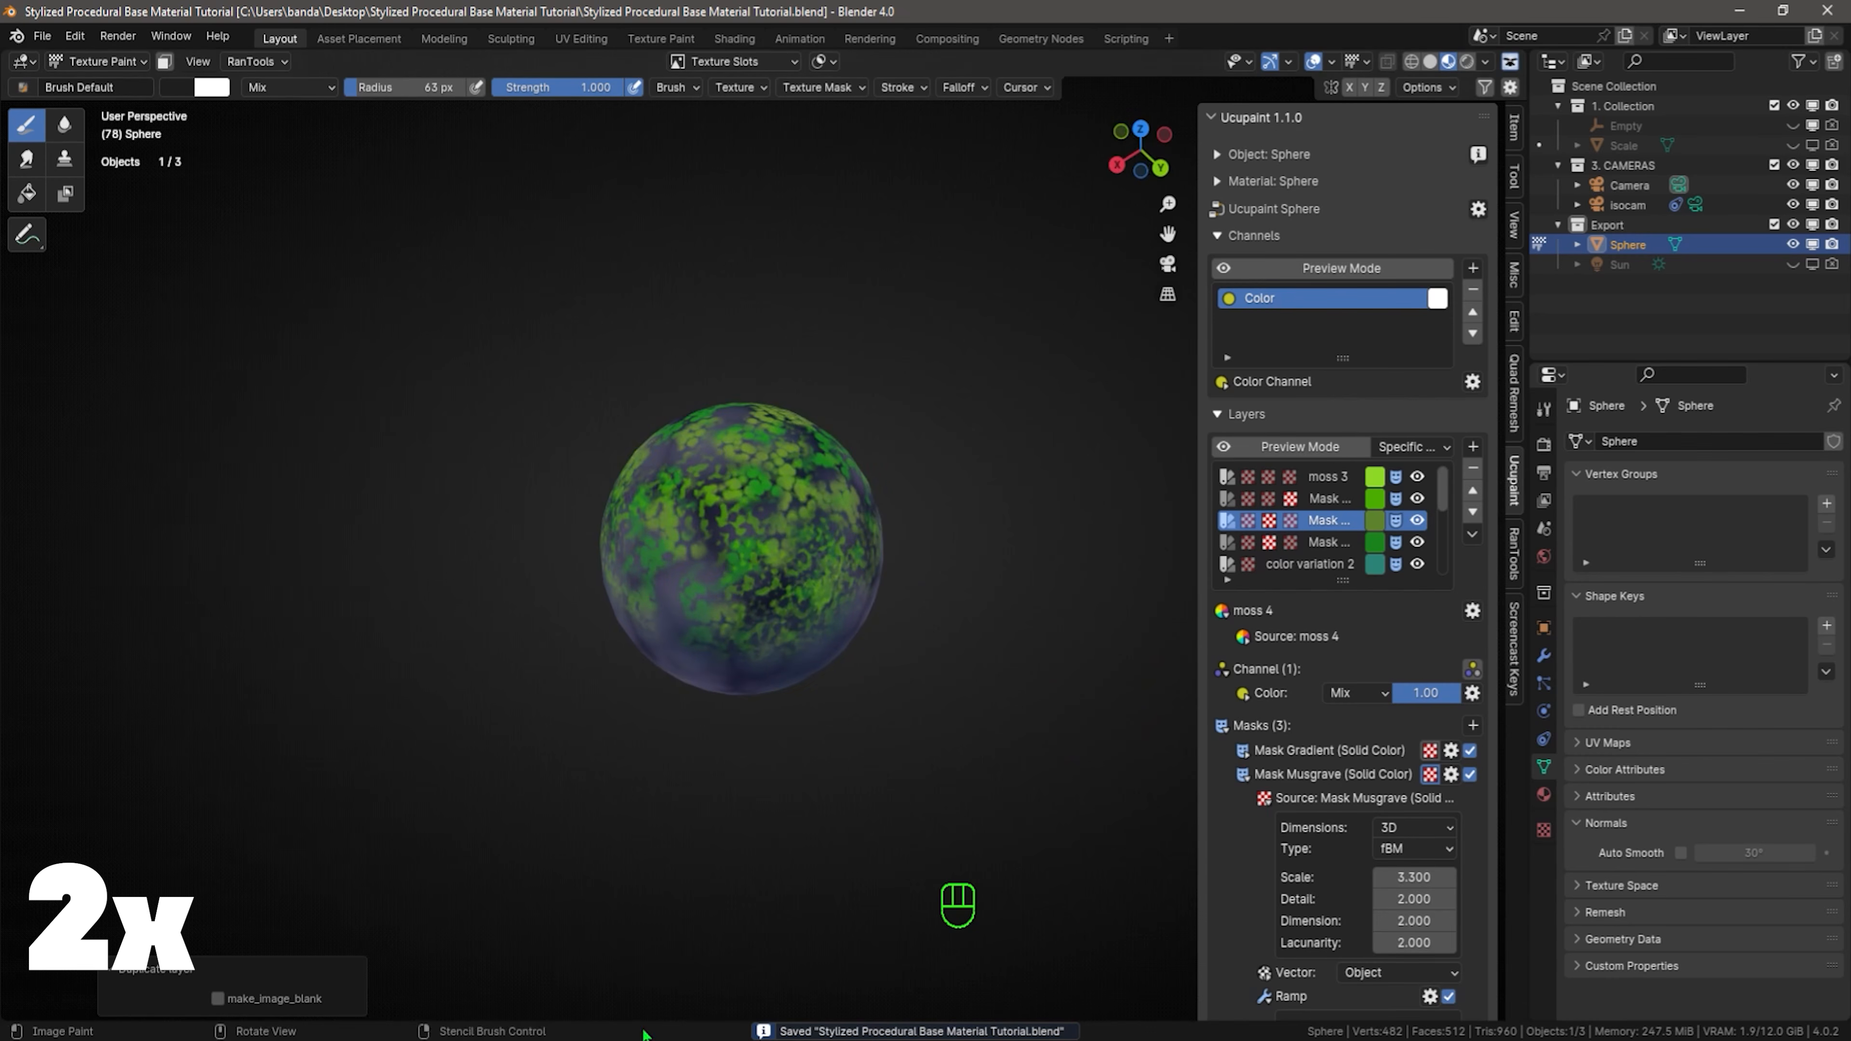
key("KP_1")
key("ctrl+s")
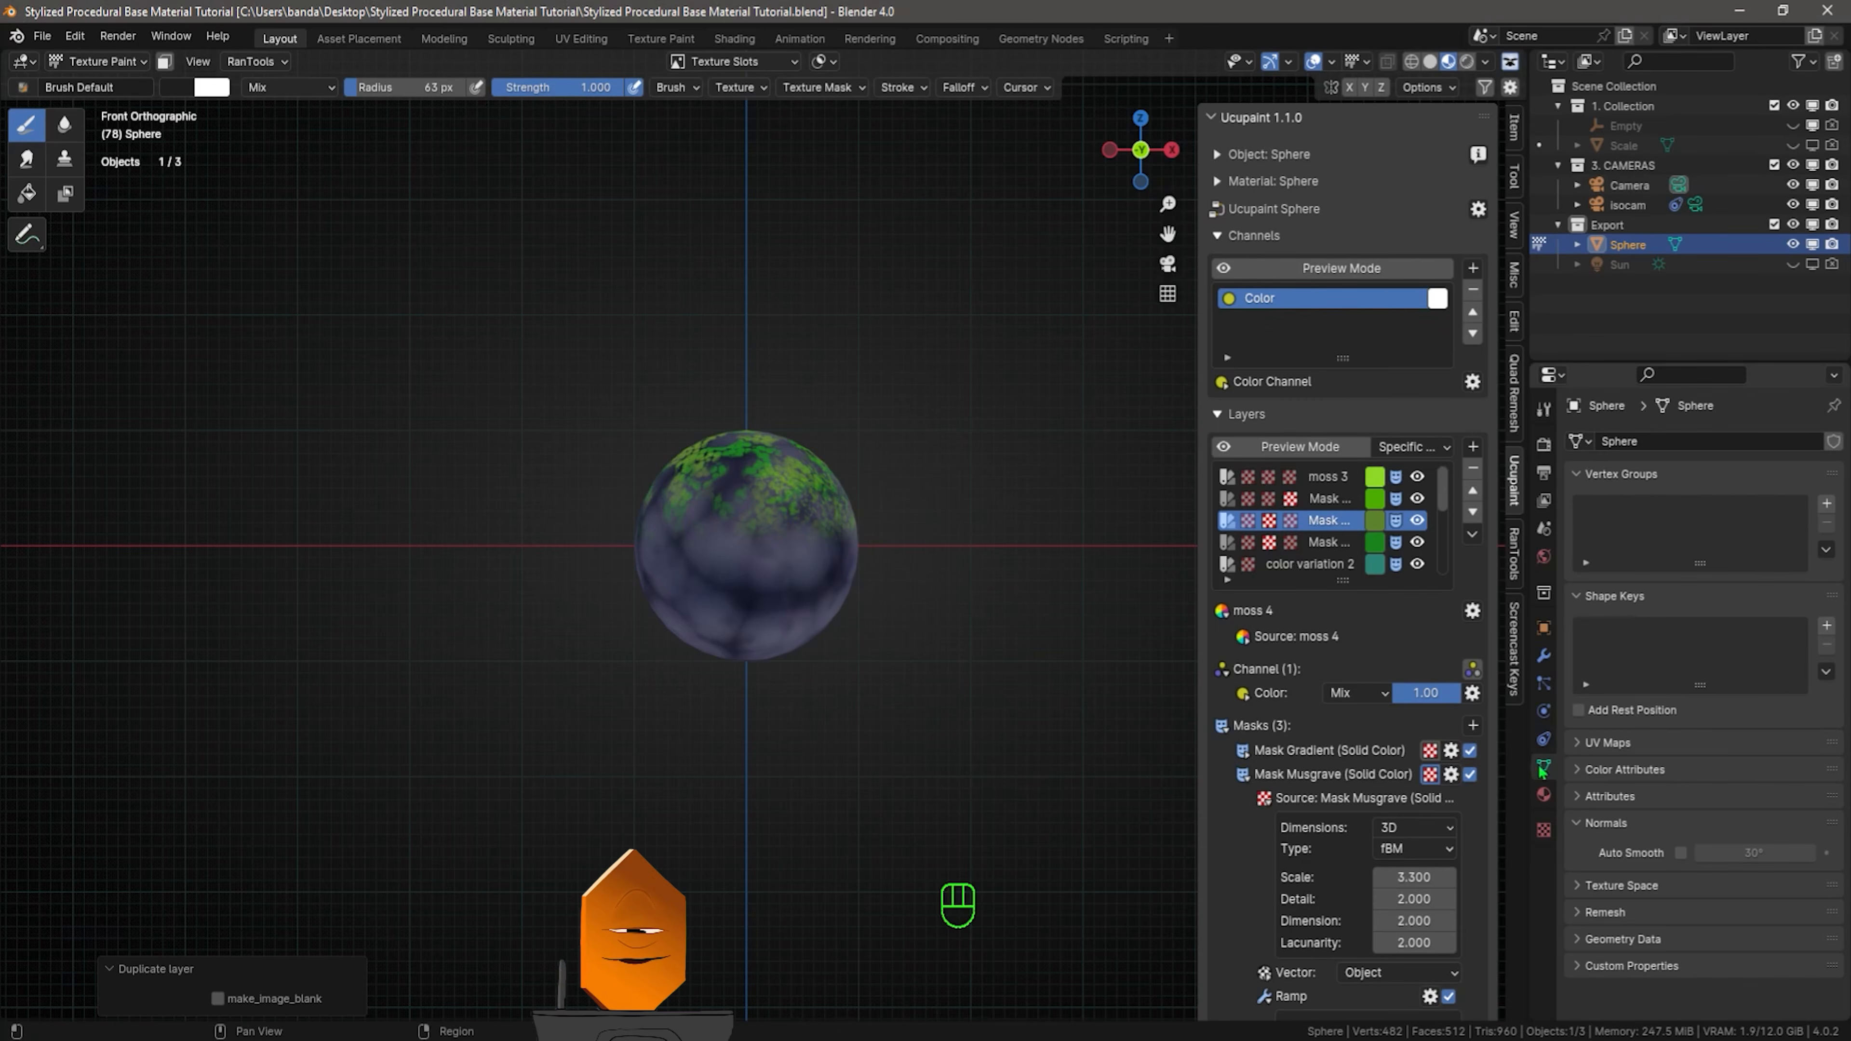
Rename the sphere's material as MB Stylized Base Mat Mossy Stone and mark it as an asset
left_click(1543, 794)
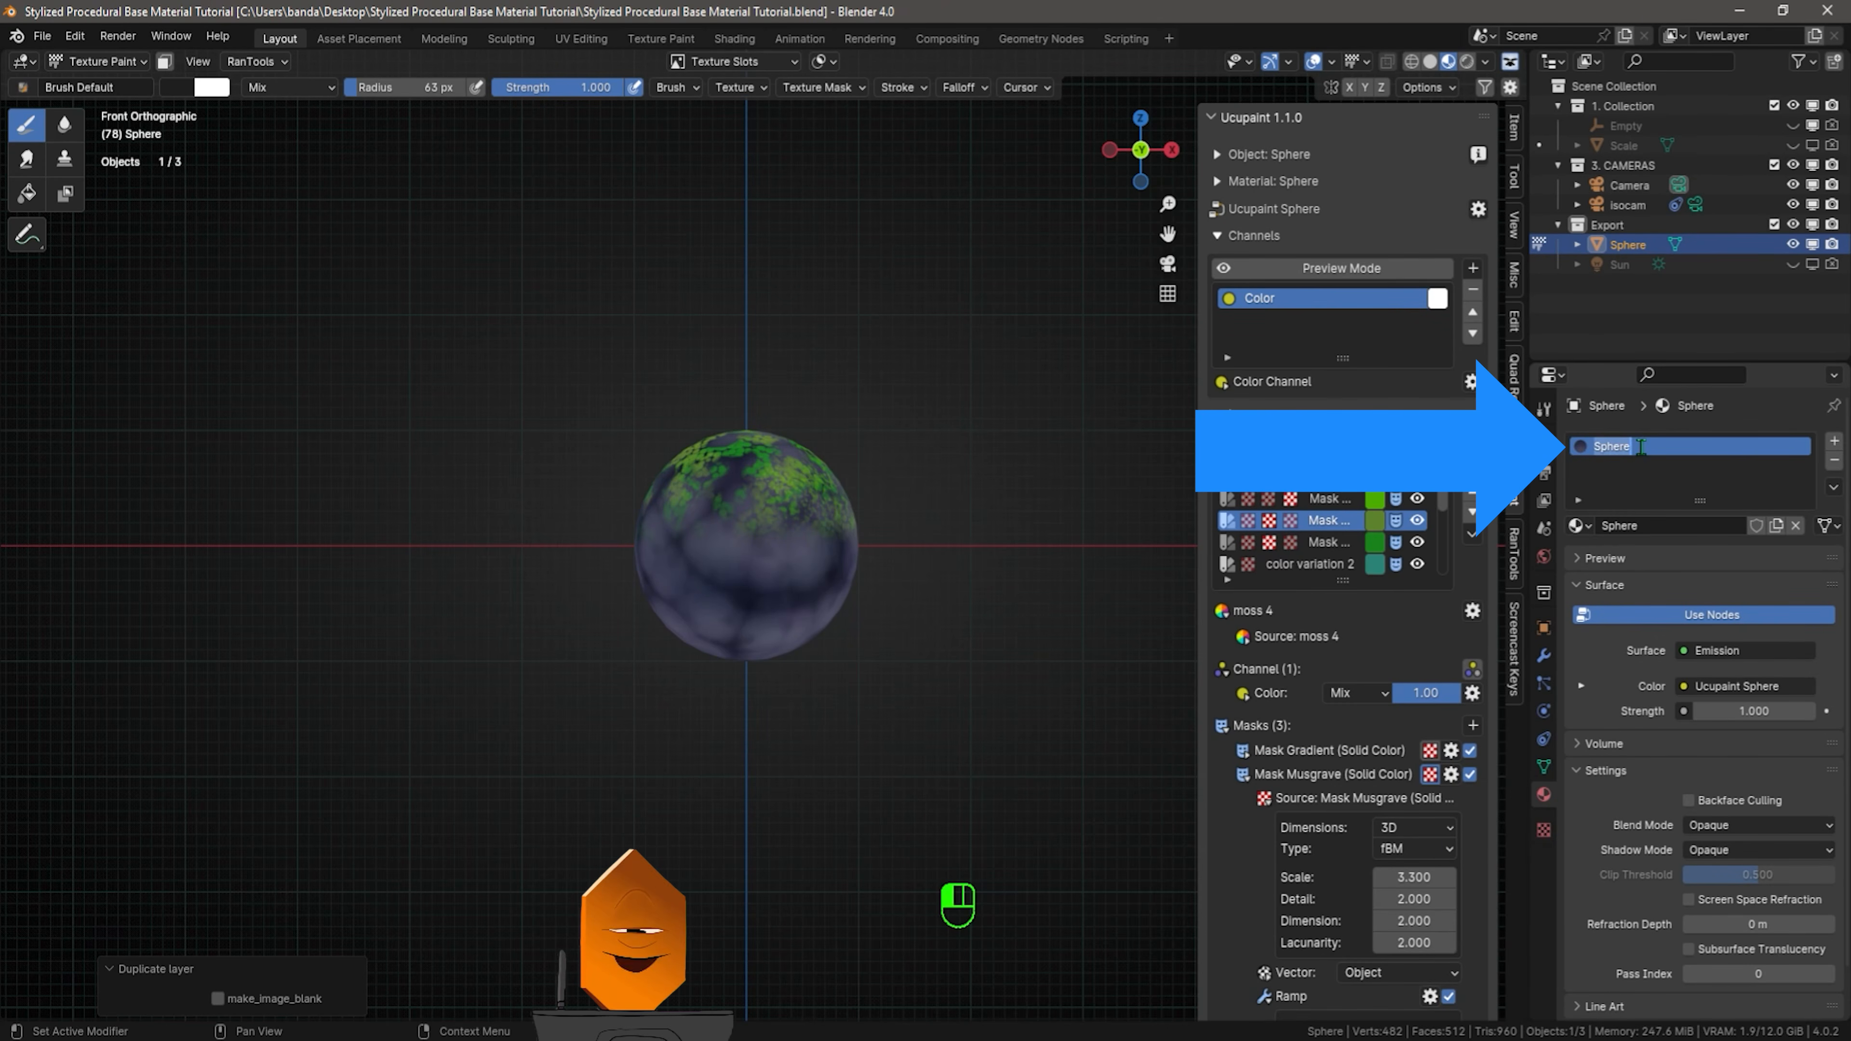
type("MB Stylized Base Mat Mossy Stone")
key("Return")
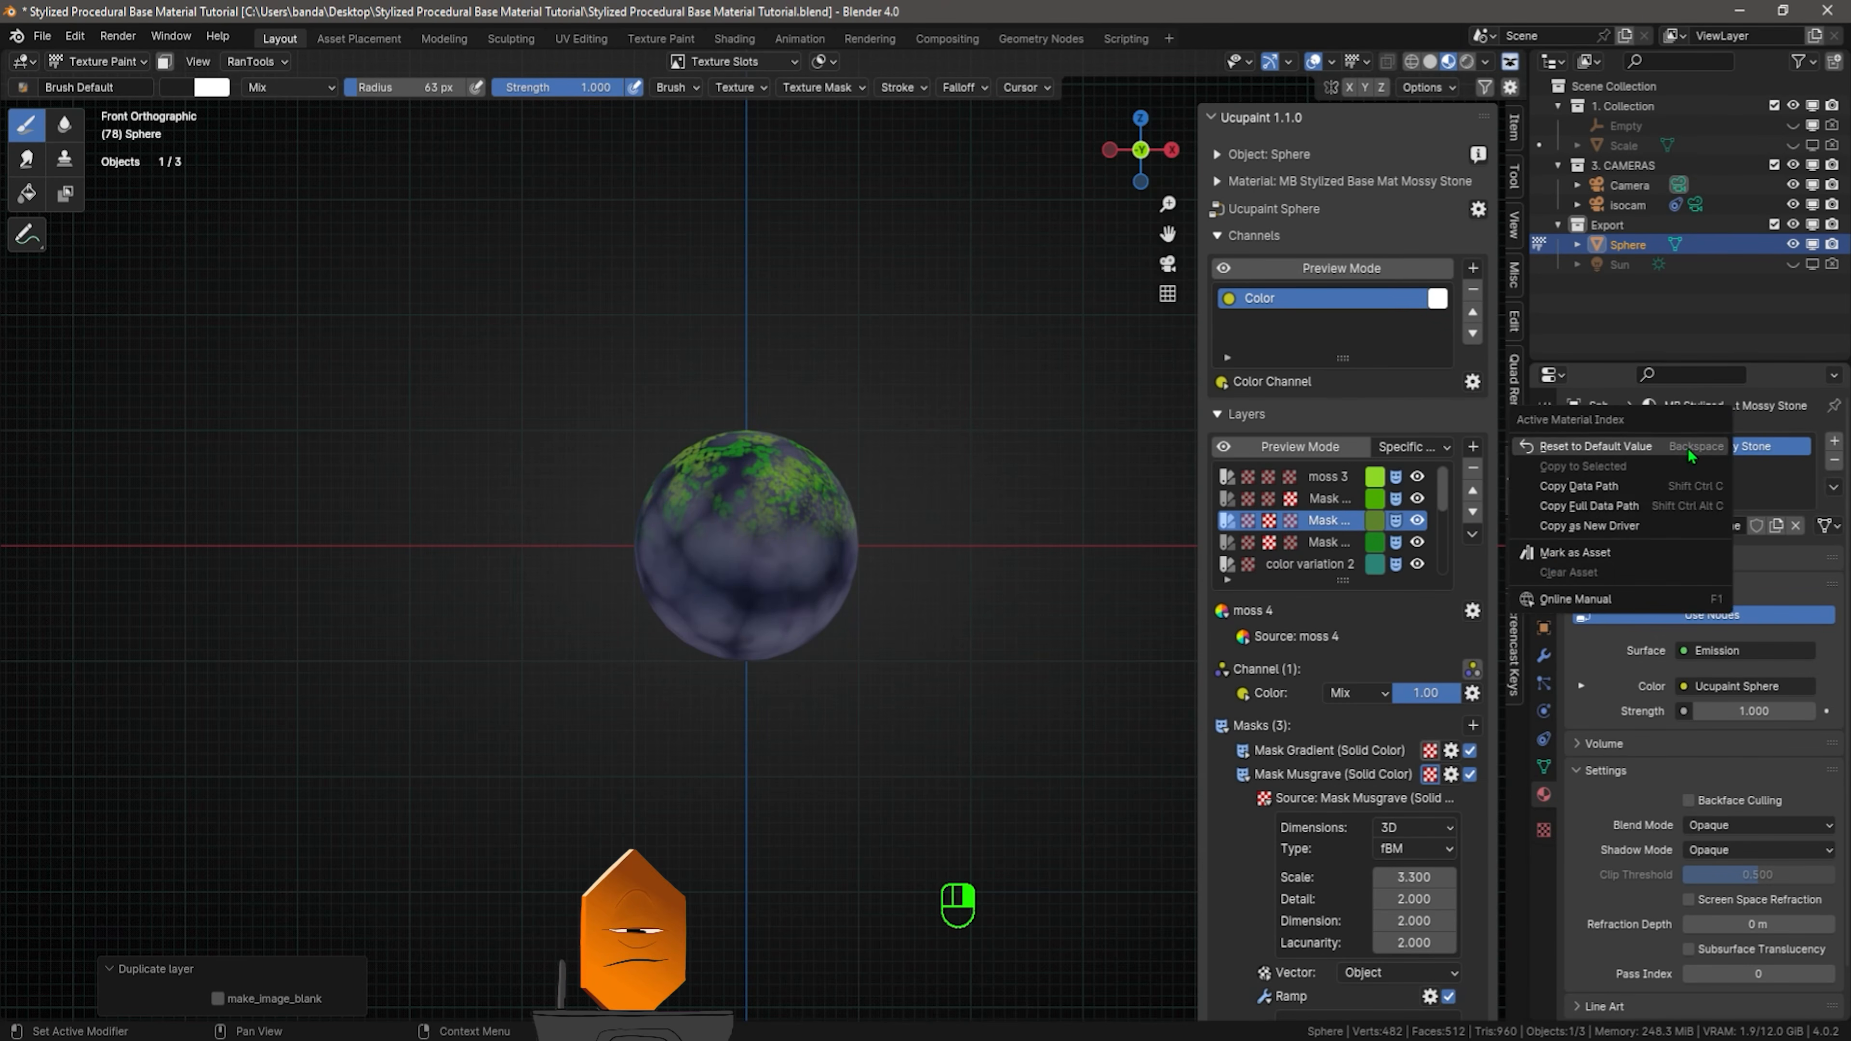
right_click(1687, 448)
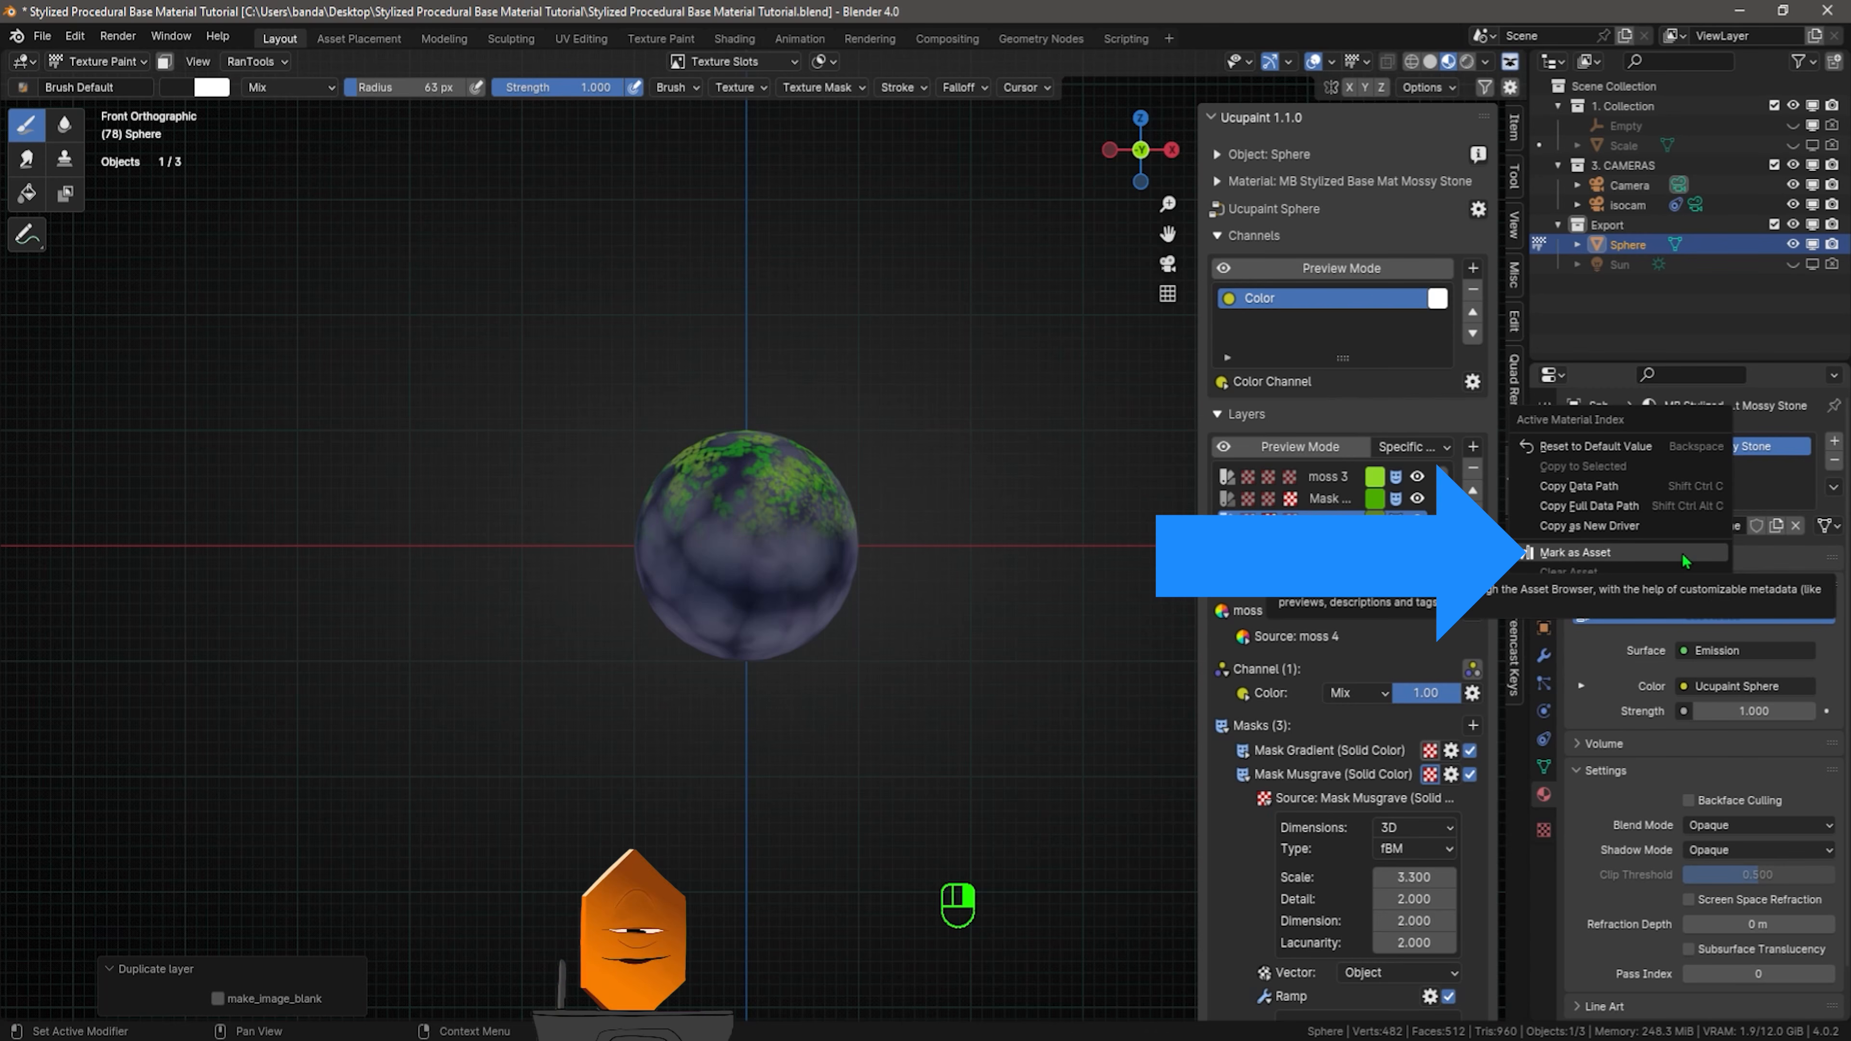
Open the program preferences
left_click(75, 36)
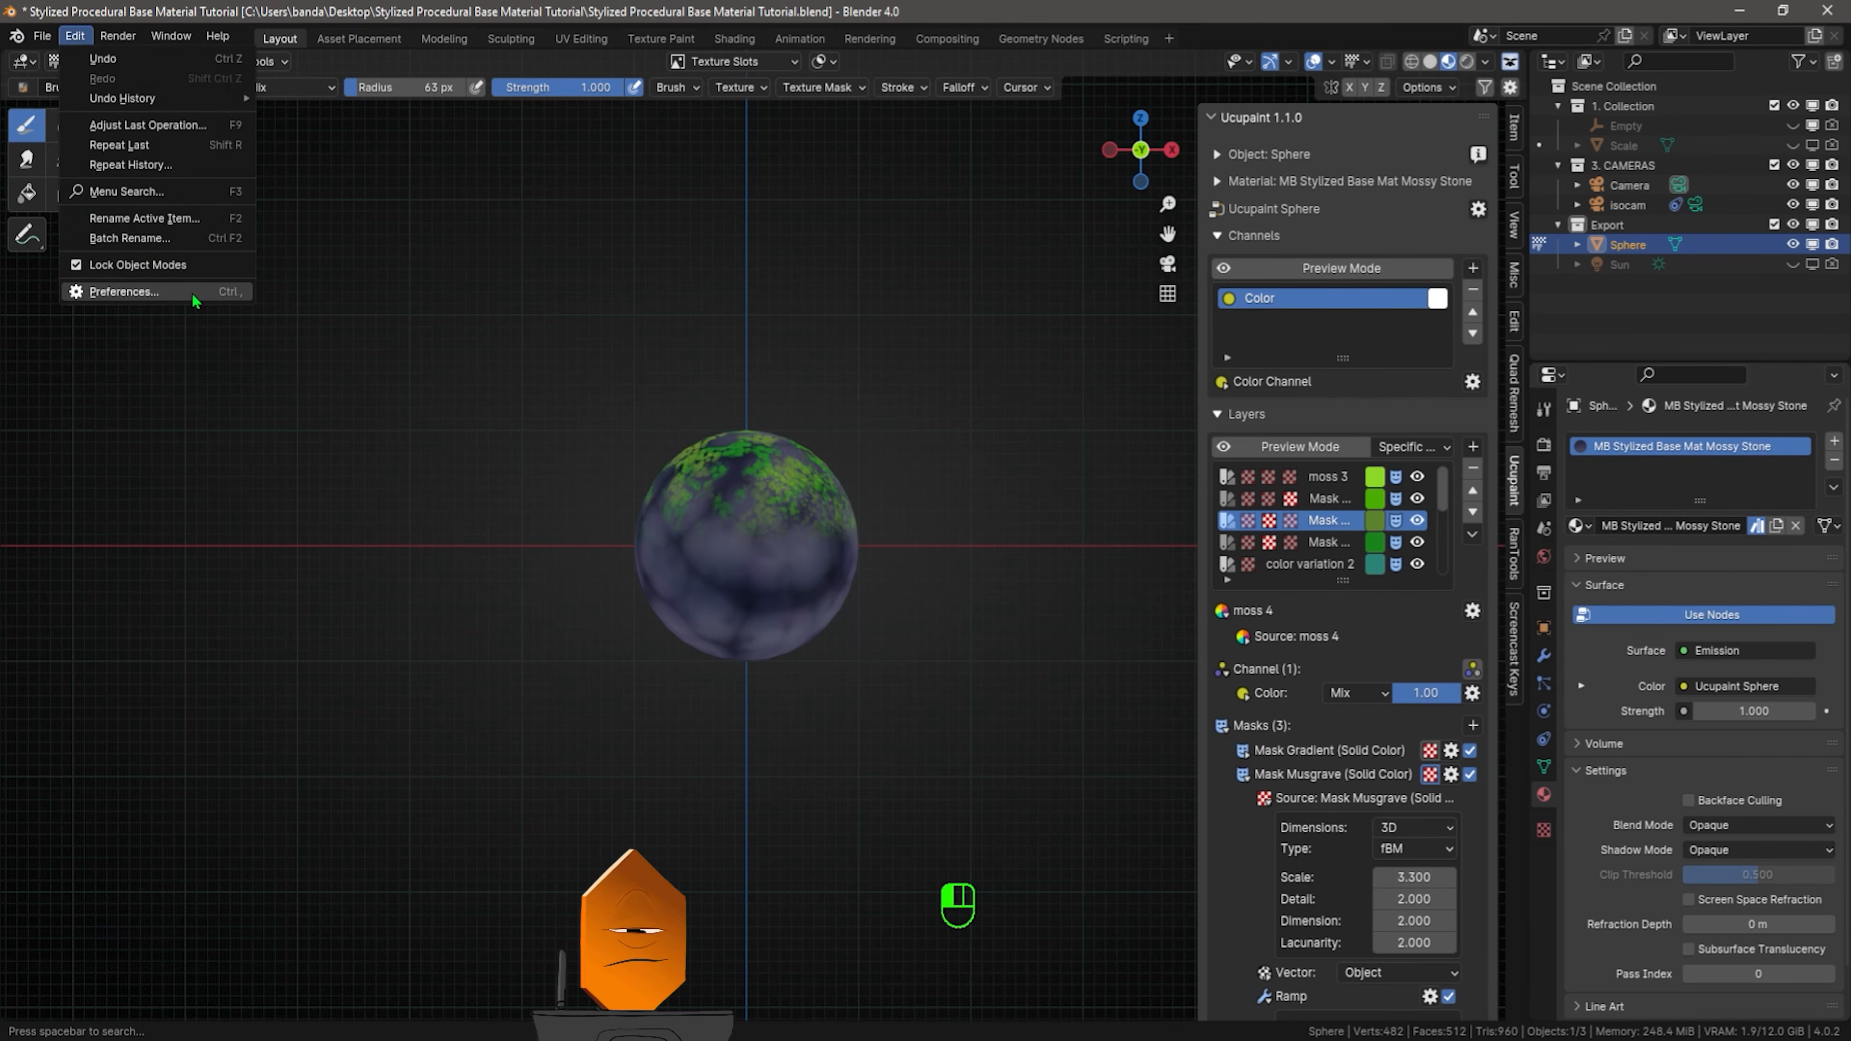
left_click(195, 332)
Start saving the blend file under a new name or location with Save As
left_click(41, 386)
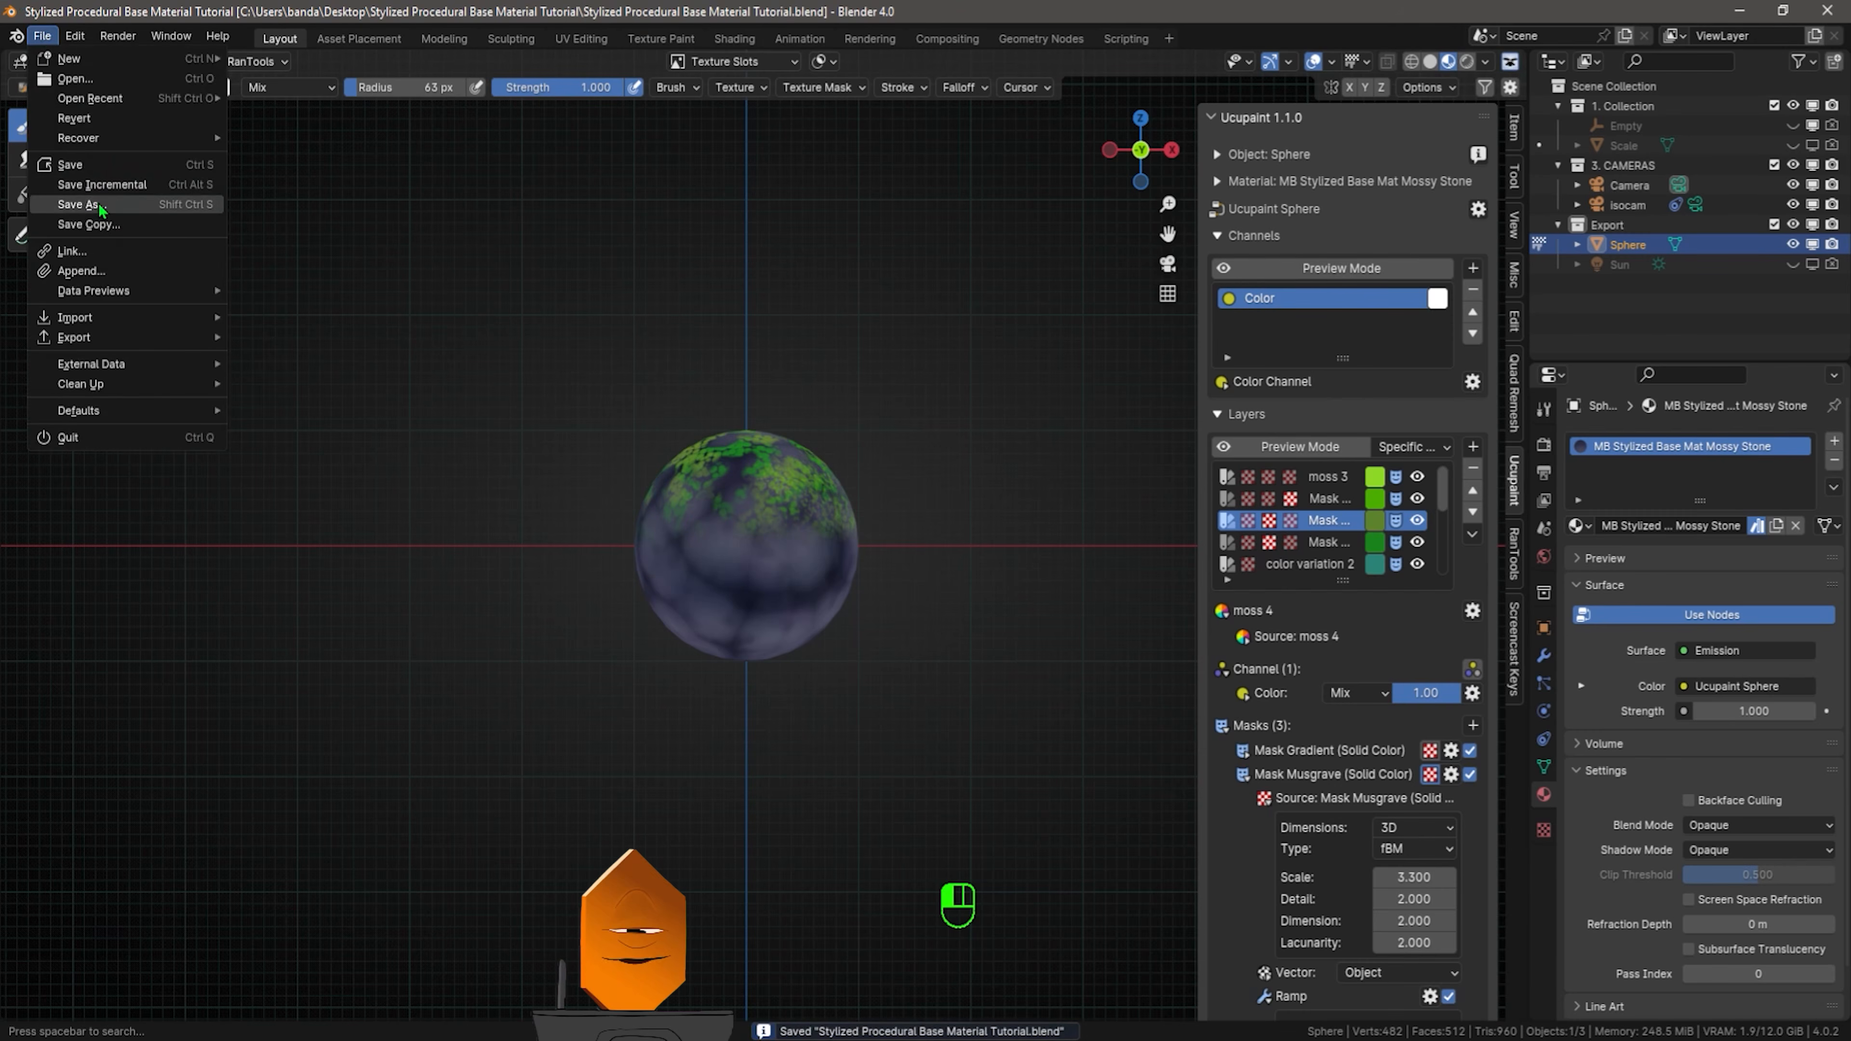
left_click(98, 205)
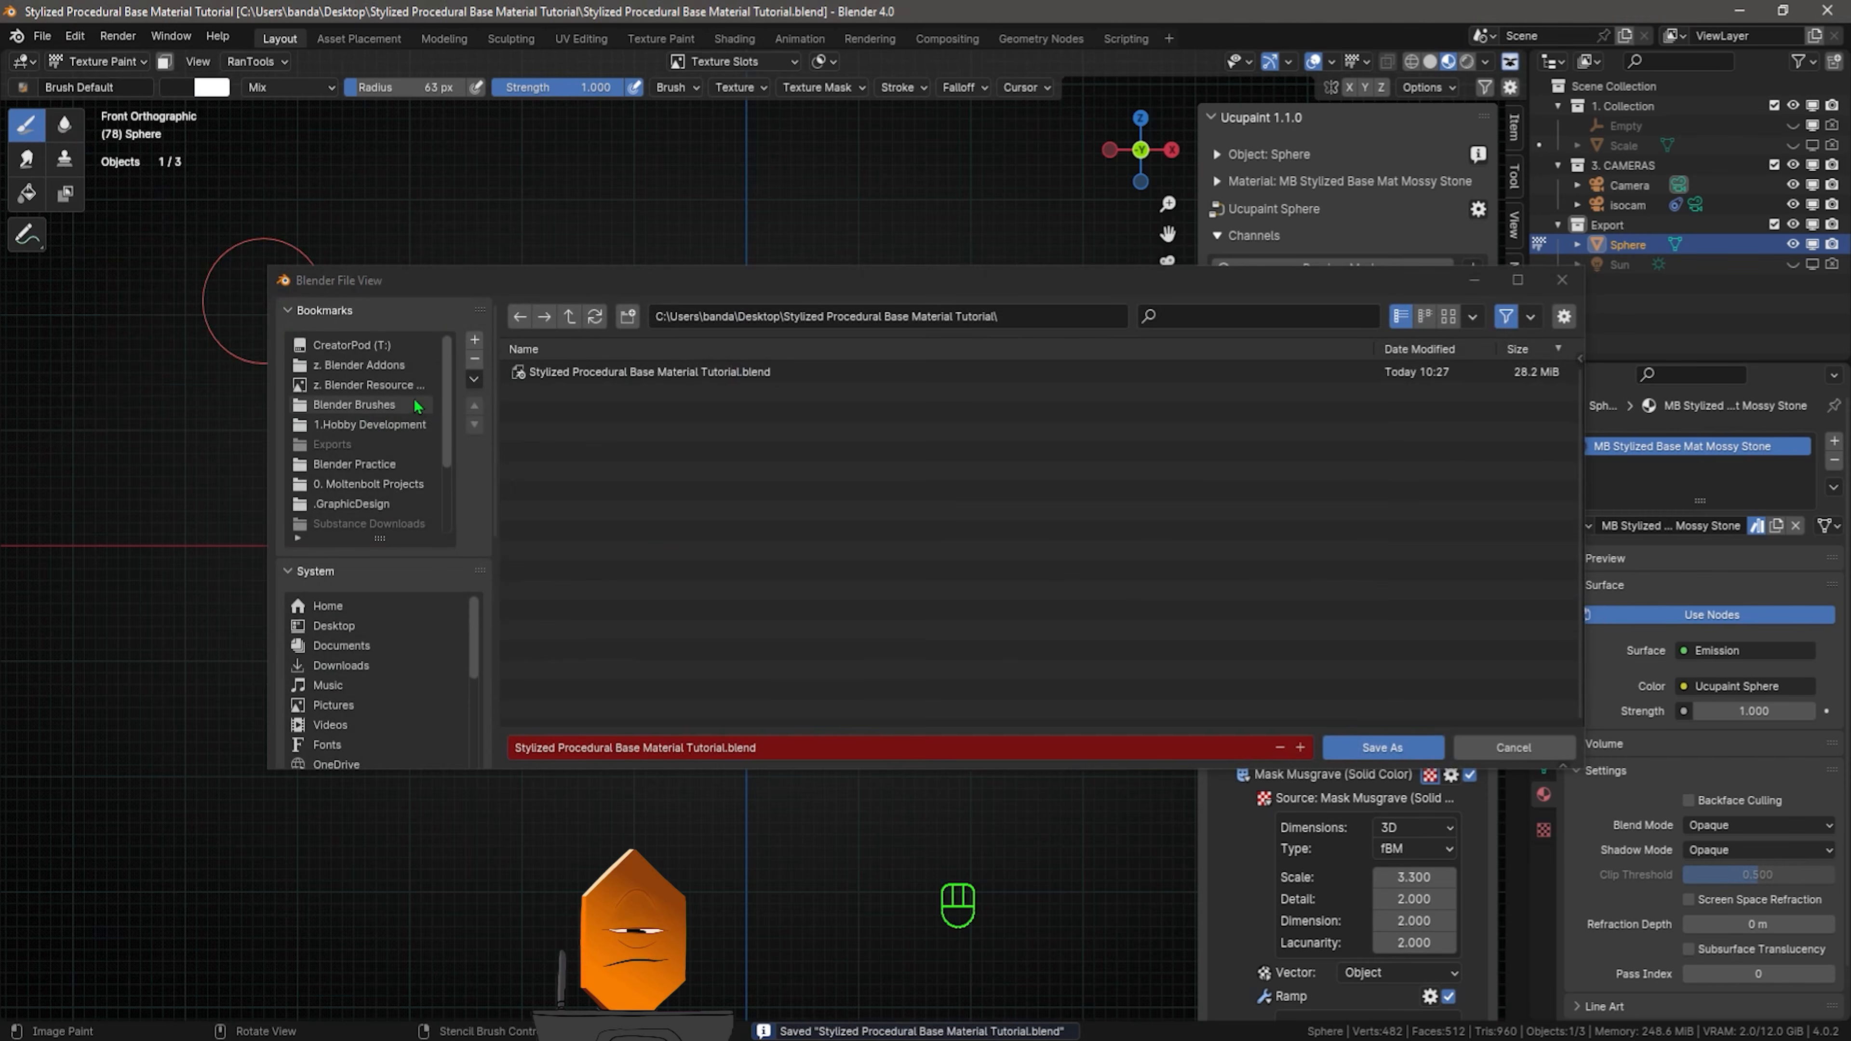
Browse to the bookmarked z. Blender Resource library folder as the save location for the blend file
left_click(368, 385)
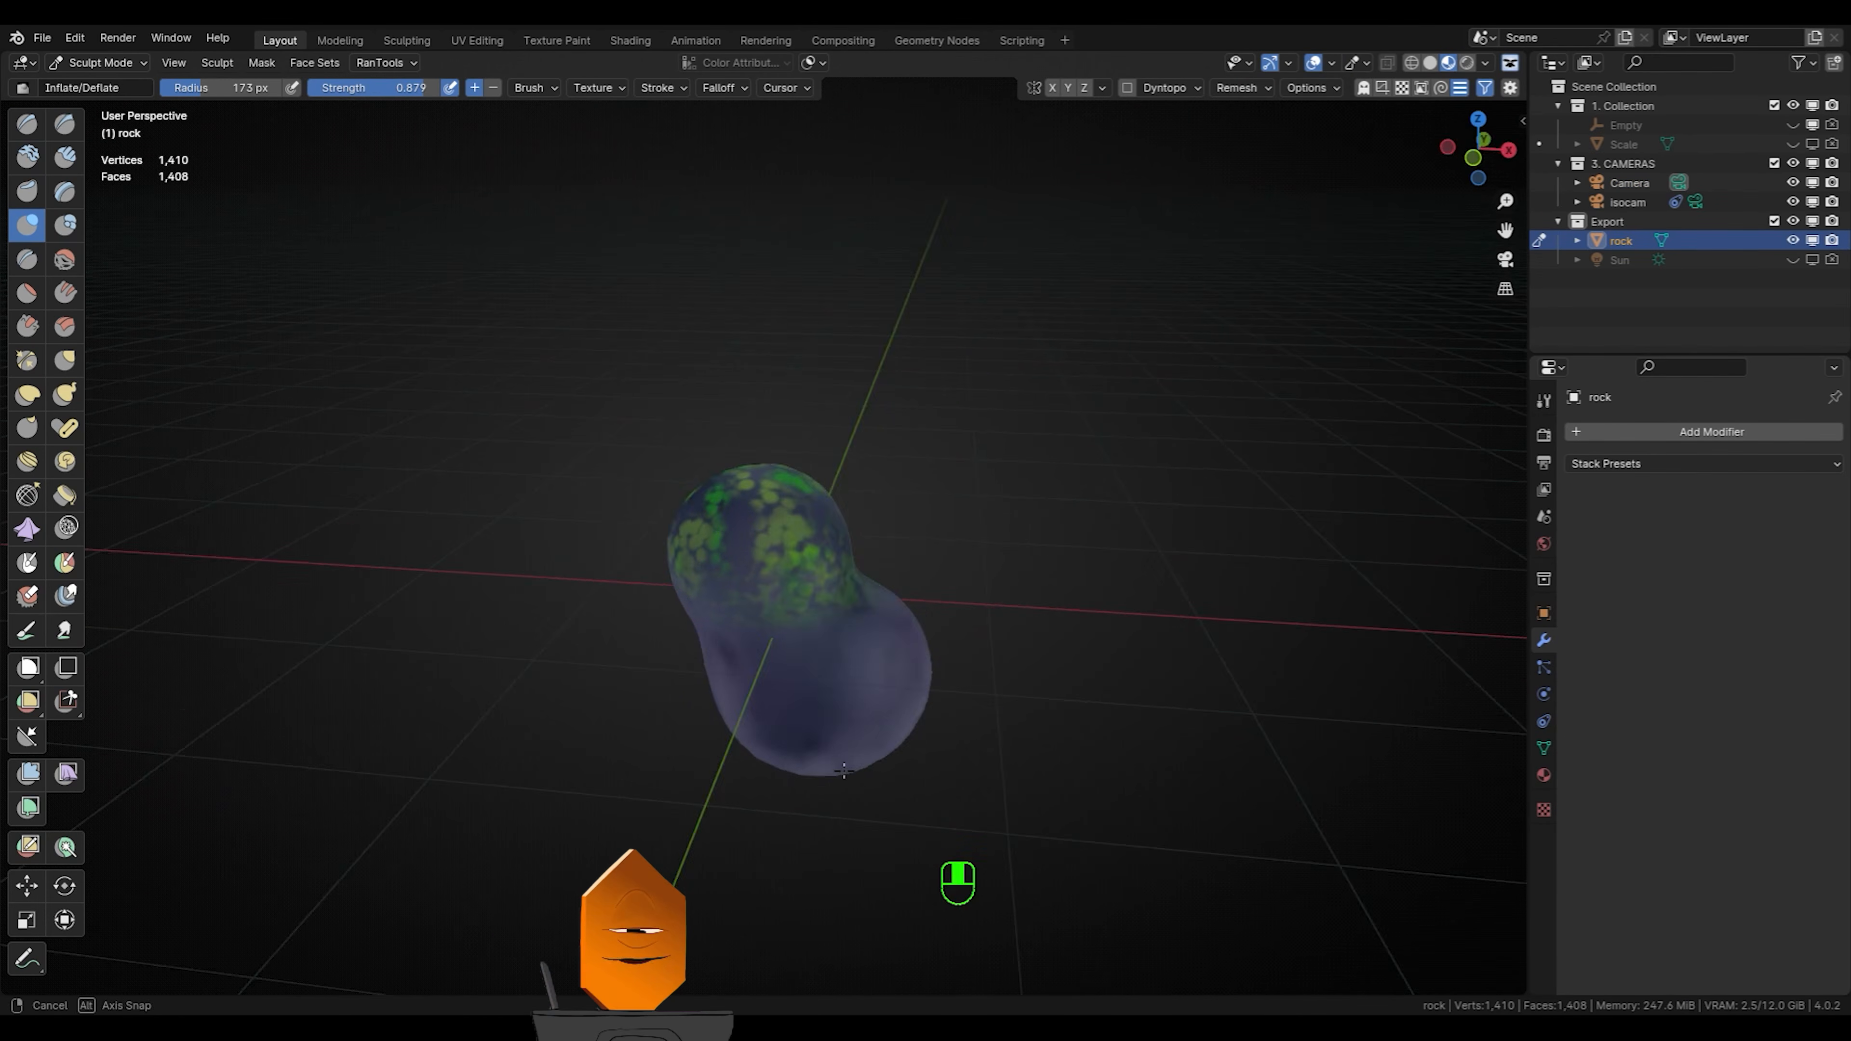
Swell the lower part of the mossy rock with the Inflate/Deflate brush to fill out its shape
middle_click_drag(842, 771, 909, 698)
left_click_drag(909, 699, 973, 732)
middle_click_drag(947, 452, 1144, 567)
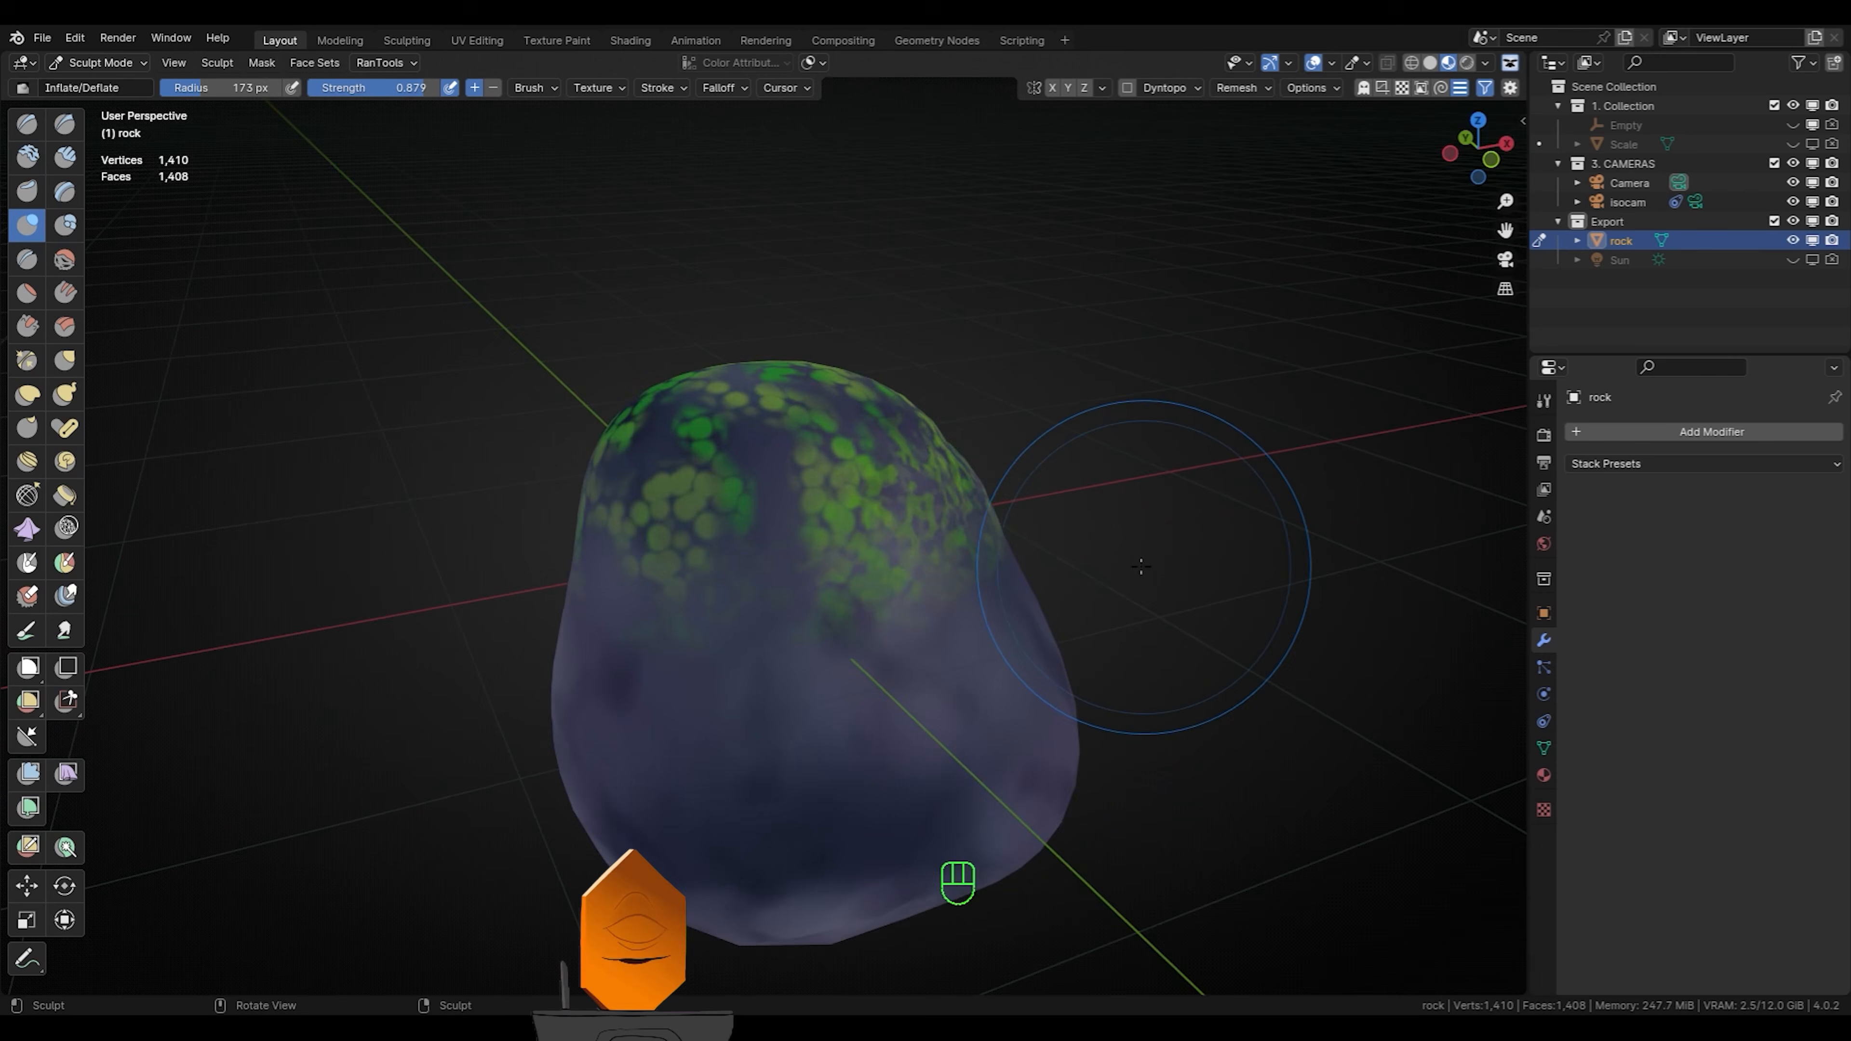
scroll(1137, 572, "down", 3)
middle_click_drag(1064, 663, 1014, 602)
Flatten the sides of the inflated mossy rock with Line Project cuts
left_click(27, 737)
middle_click_drag(632, 452, 618, 433)
mouse_move(623, 460)
left_mouse_down()
mouse_move(989, 450)
mouse_move(622, 459)
left_mouse_up()
mouse_move(970, 700)
middle_mouse_down()
mouse_move(1049, 788)
mouse_move(1021, 715)
middle_mouse_up()
mouse_move(958, 434)
left_mouse_down()
mouse_move(1309, 371)
mouse_move(973, 273)
left_mouse_up()
middle_click_drag(1044, 664, 867, 839)
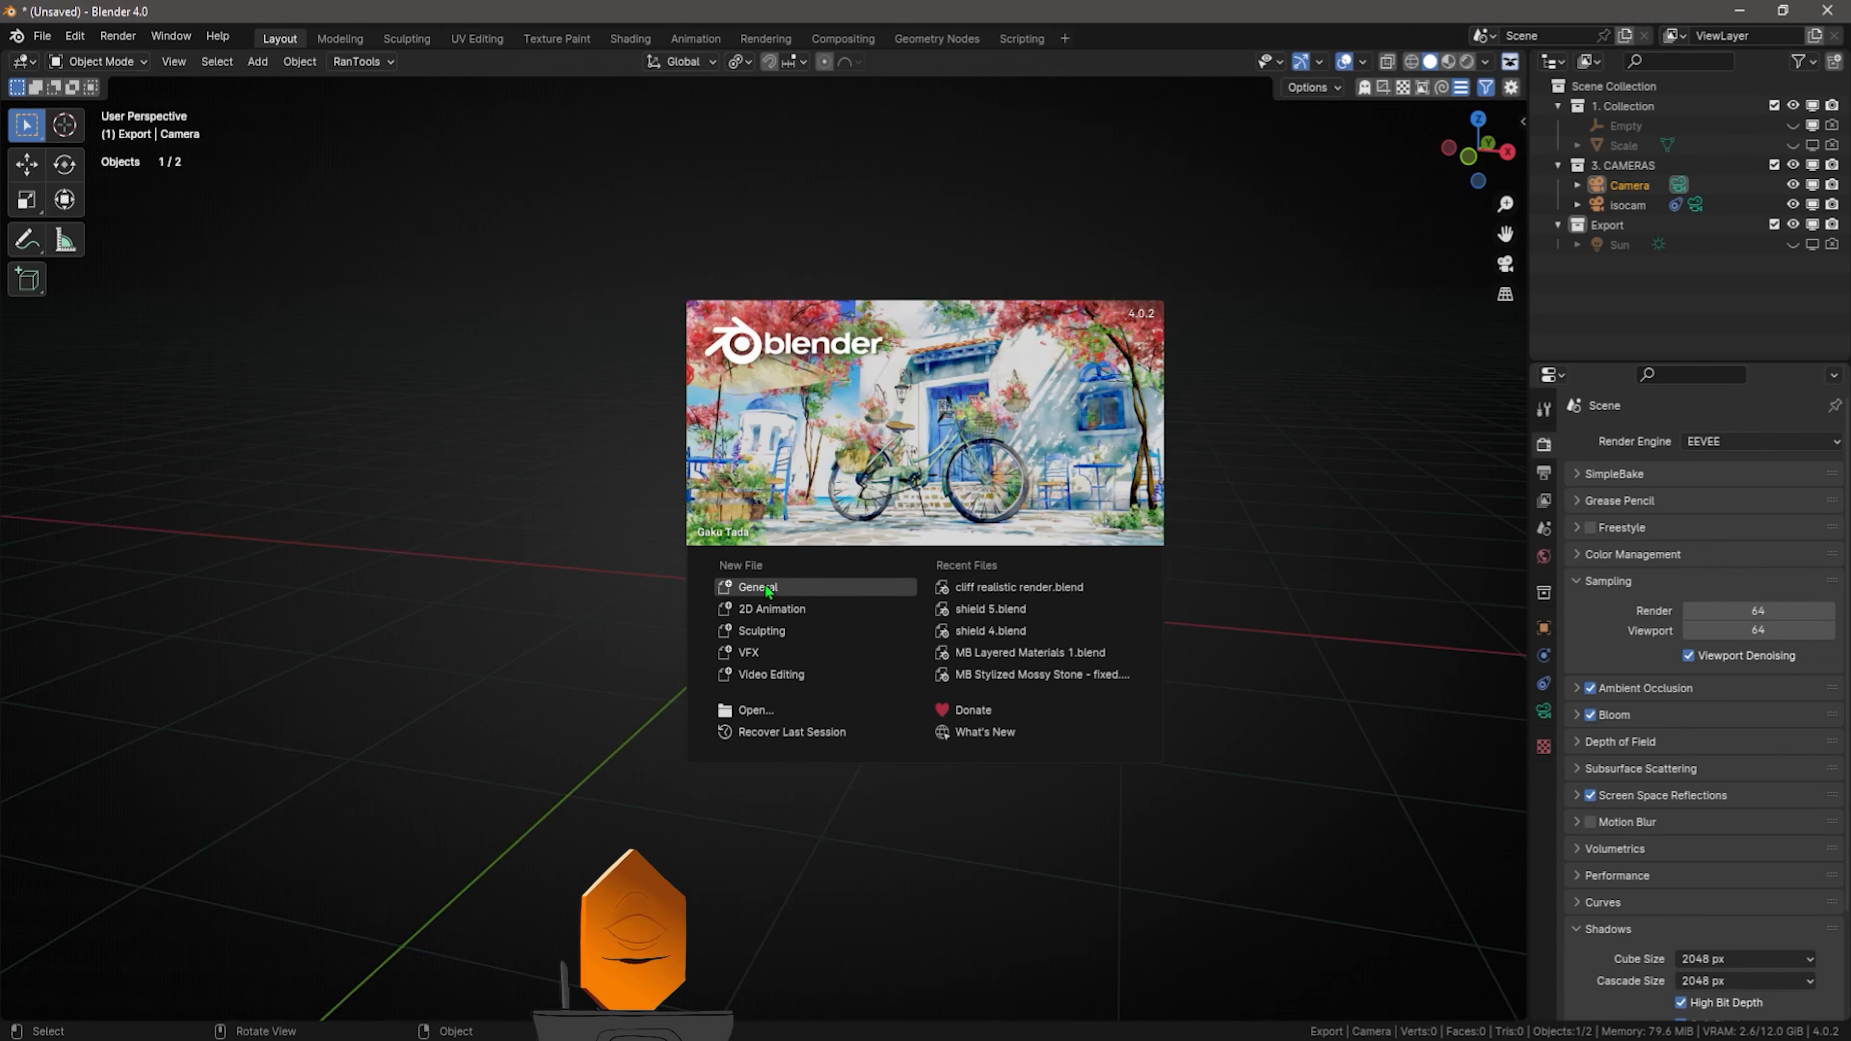
Append the MB Stylized Base Mat Mossy Stone material from MB Stylized Mossy Stone.blend in the resource library folder
left_click(872, 368)
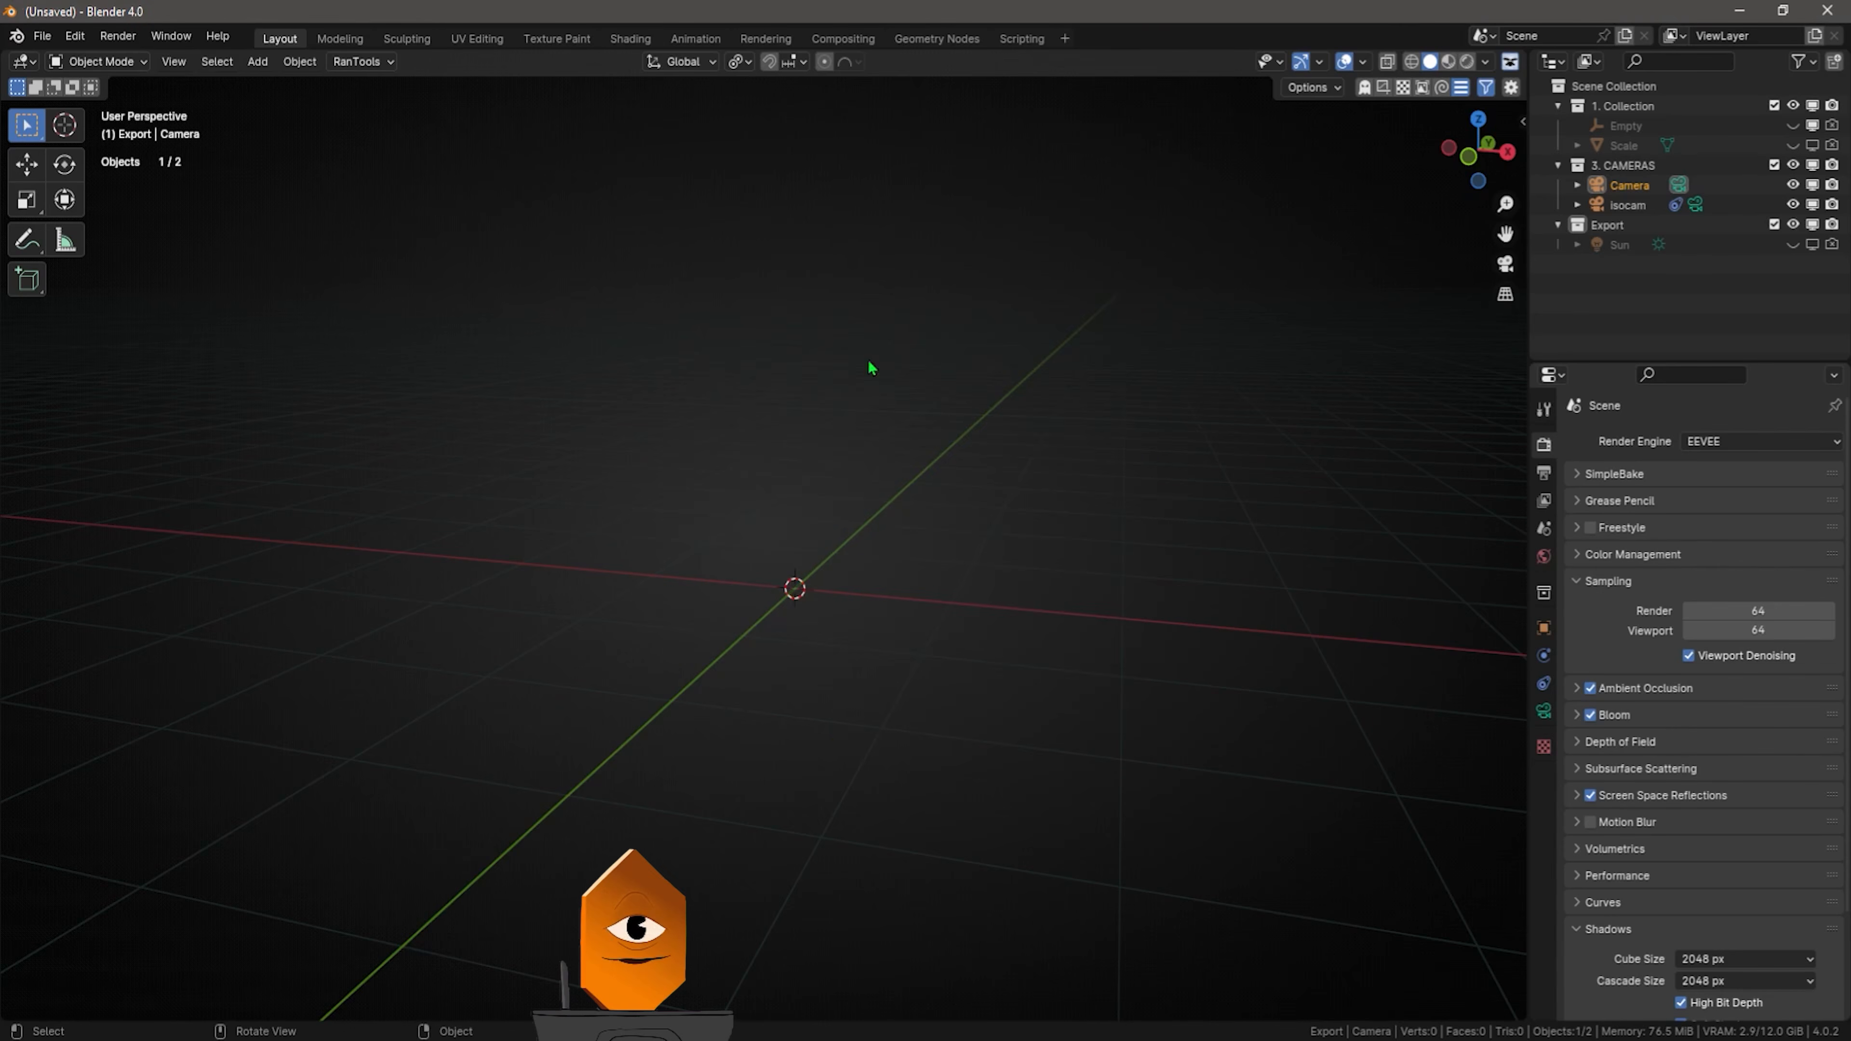
left_click(41, 36)
left_click(123, 273)
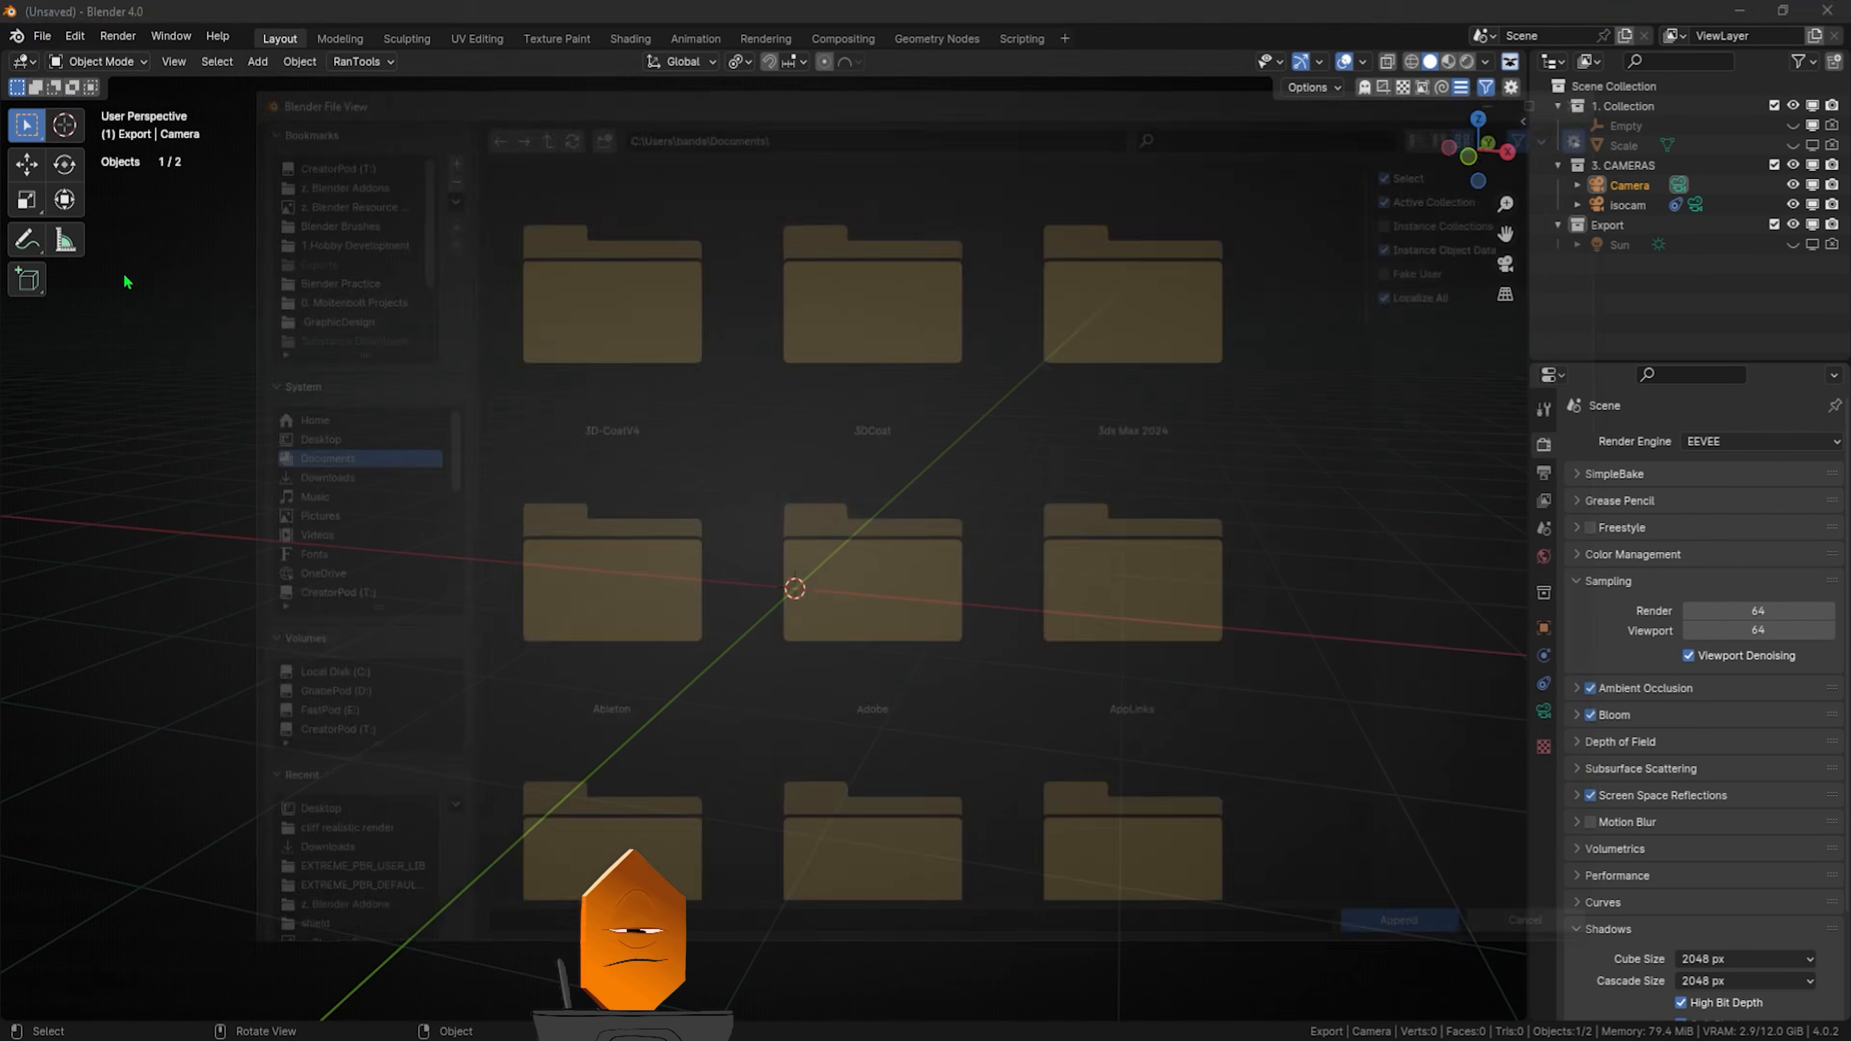
left_click(307, 196)
scroll(1093, 525, "down", 10)
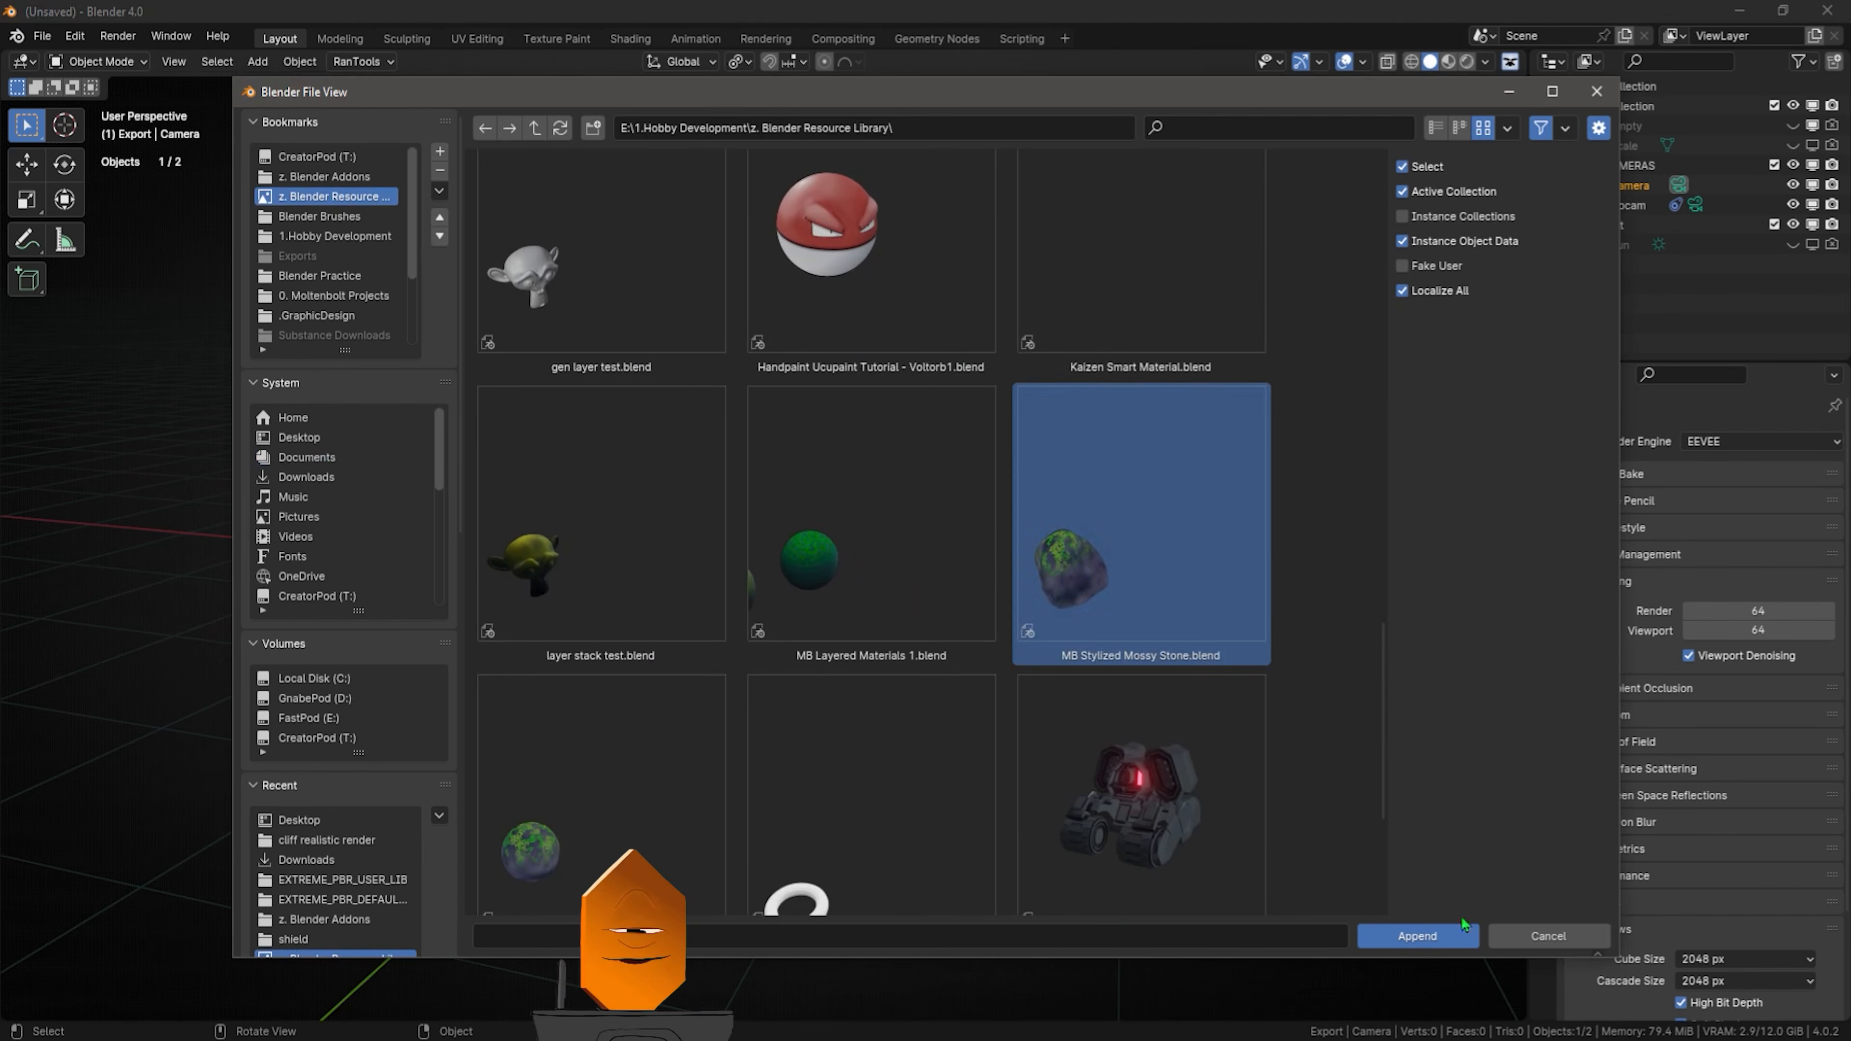
double_click(1231, 529)
scroll(1345, 530, "down", 5)
left_click(1415, 936)
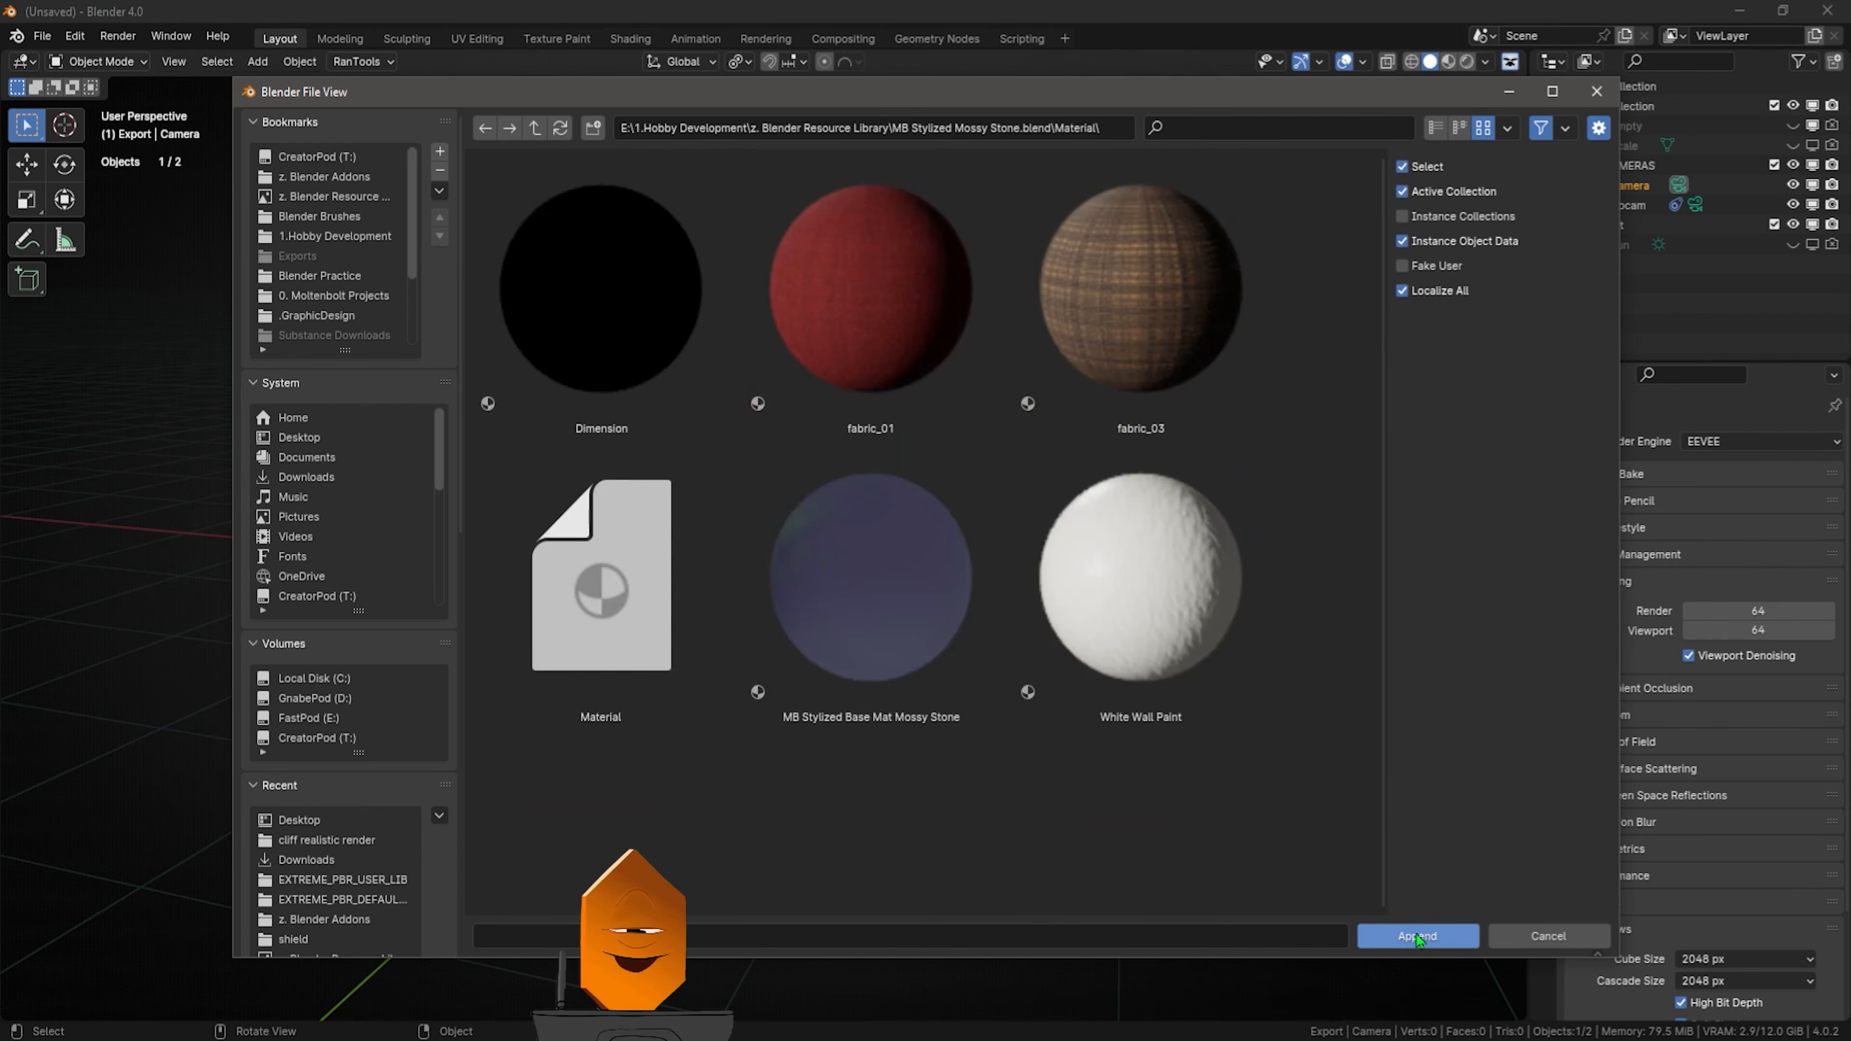
left_click(918, 613)
left_click(1415, 936)
Add a Monkey mesh, give it a level 1 subdivision and convert it to a plain mesh
key("a")
key("shift+a")
mouse_move(986, 575)
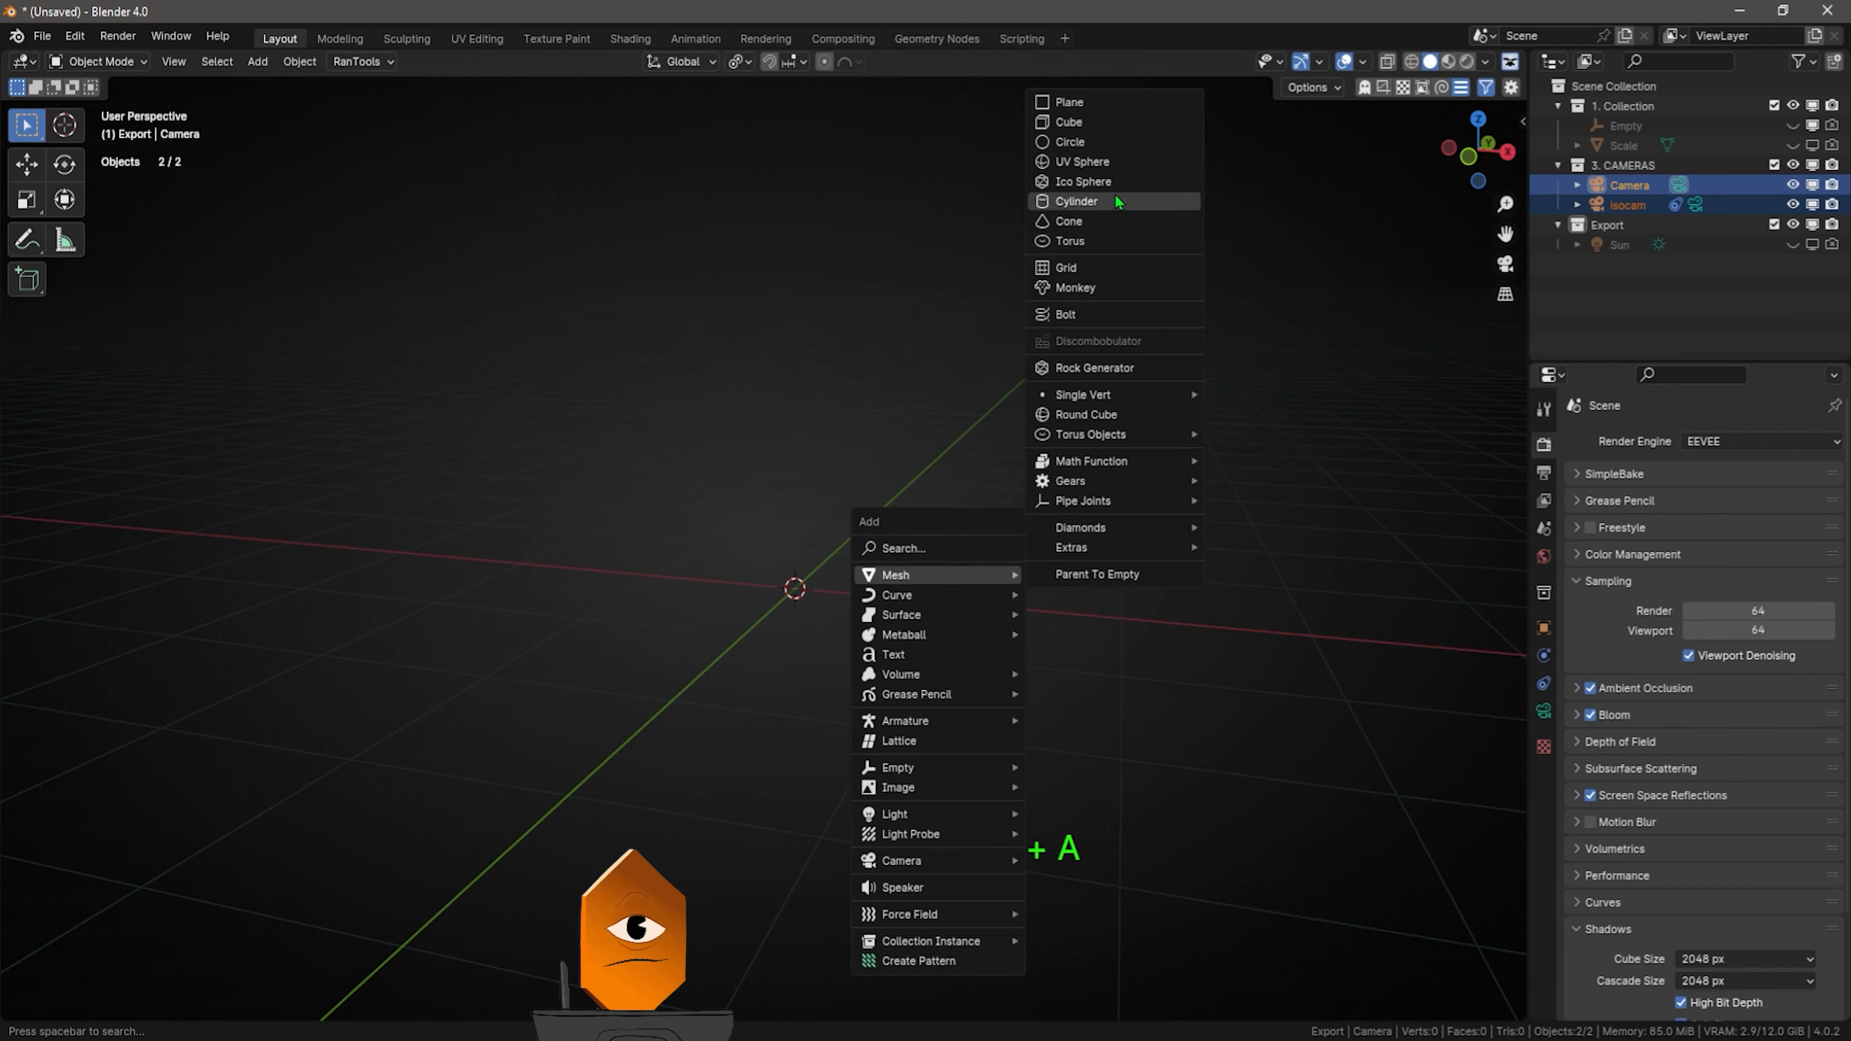
left_click(1132, 290)
key("ctrl+1")
key("q")
left_click(834, 630)
Assign the appended mossy stone material to the monkey and view it shaded with the overlays toggled
left_click(1543, 795)
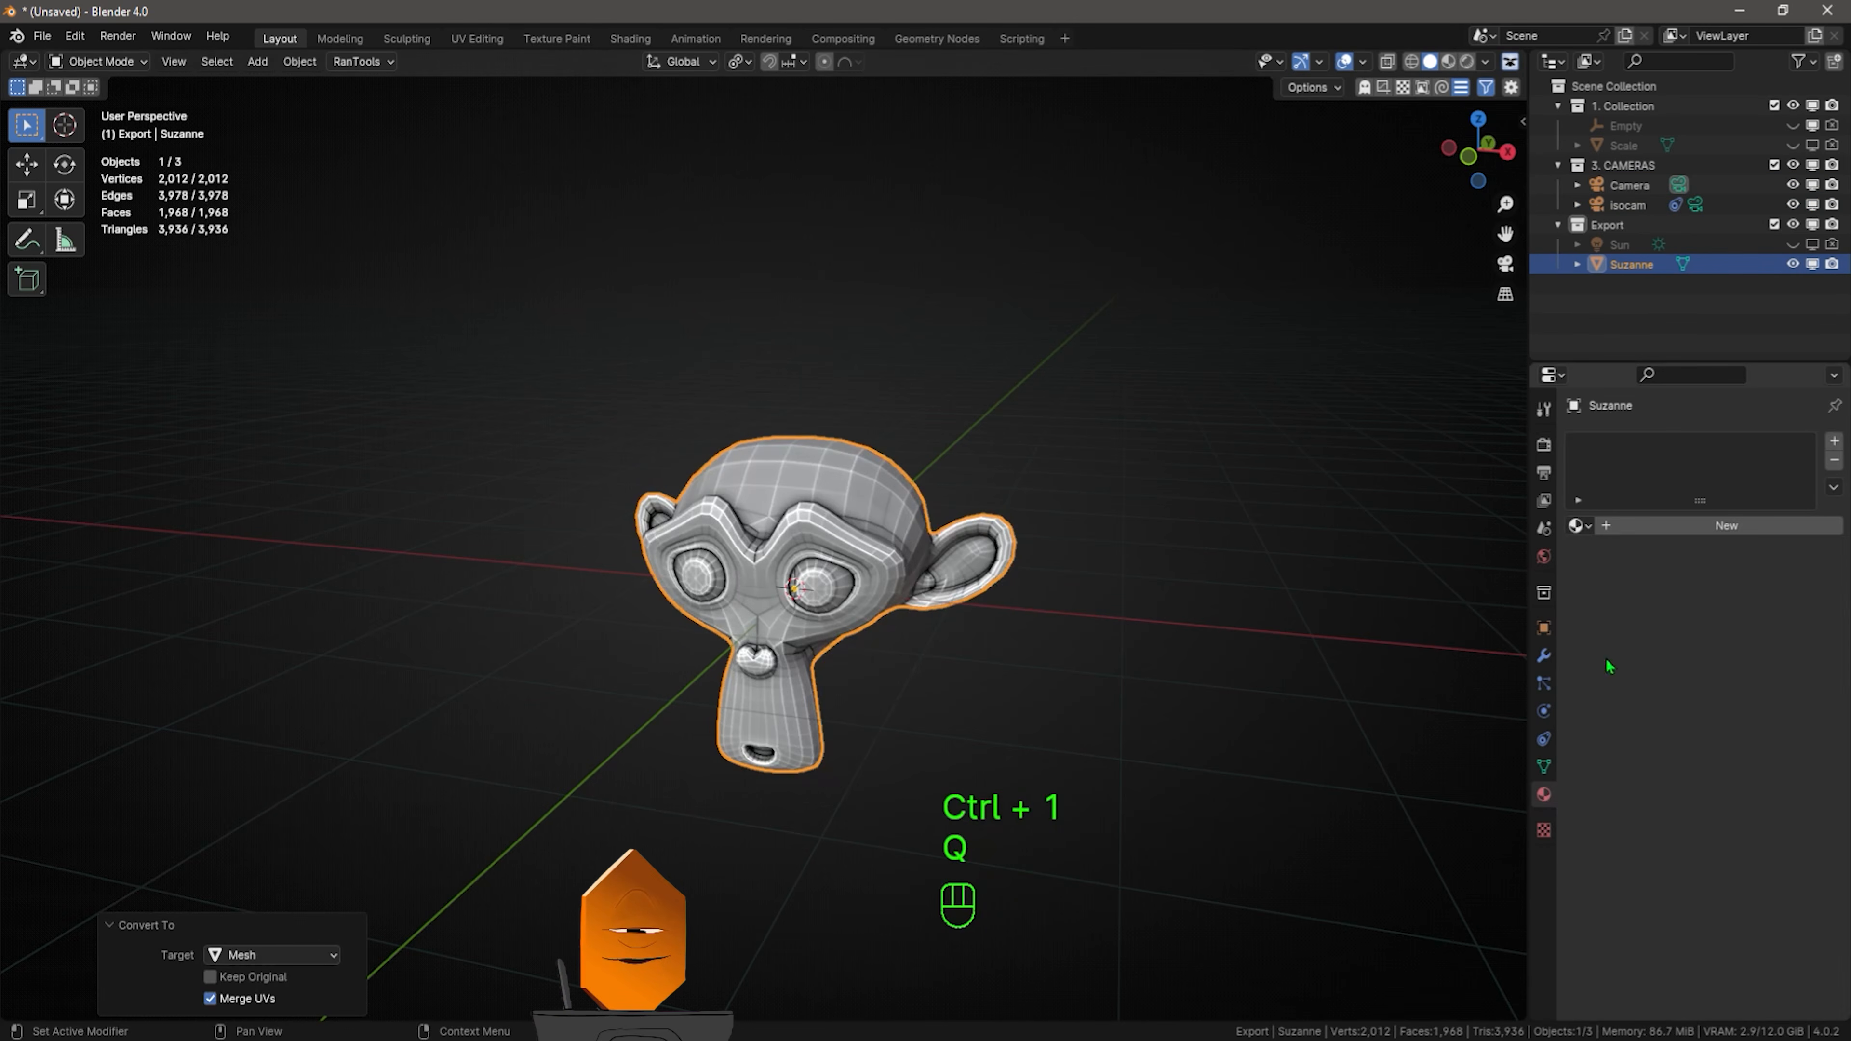
left_click(1579, 526)
left_click(1646, 574)
key("z")
middle_click_drag(1097, 683, 1222, 621)
key("shift+alt+z")
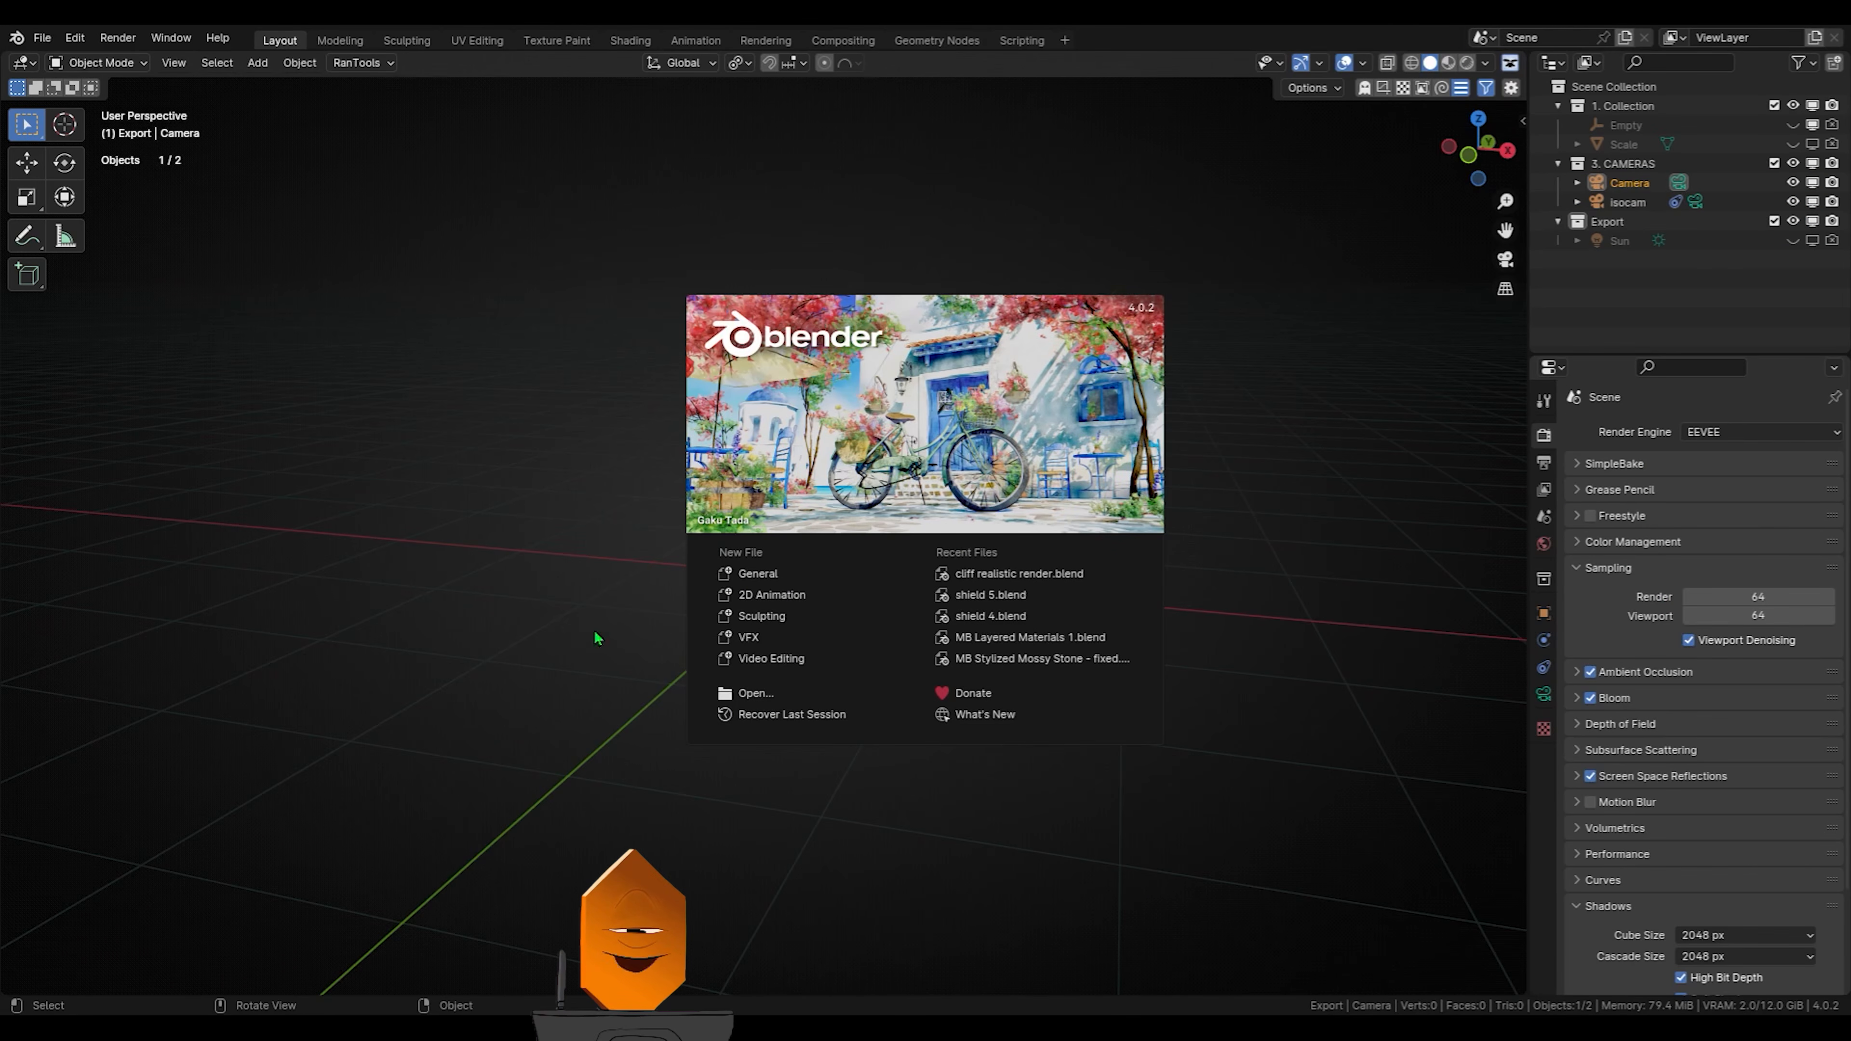
Start a new General file and add one rock with the Rock Generator using its default settings
left_click(752, 574)
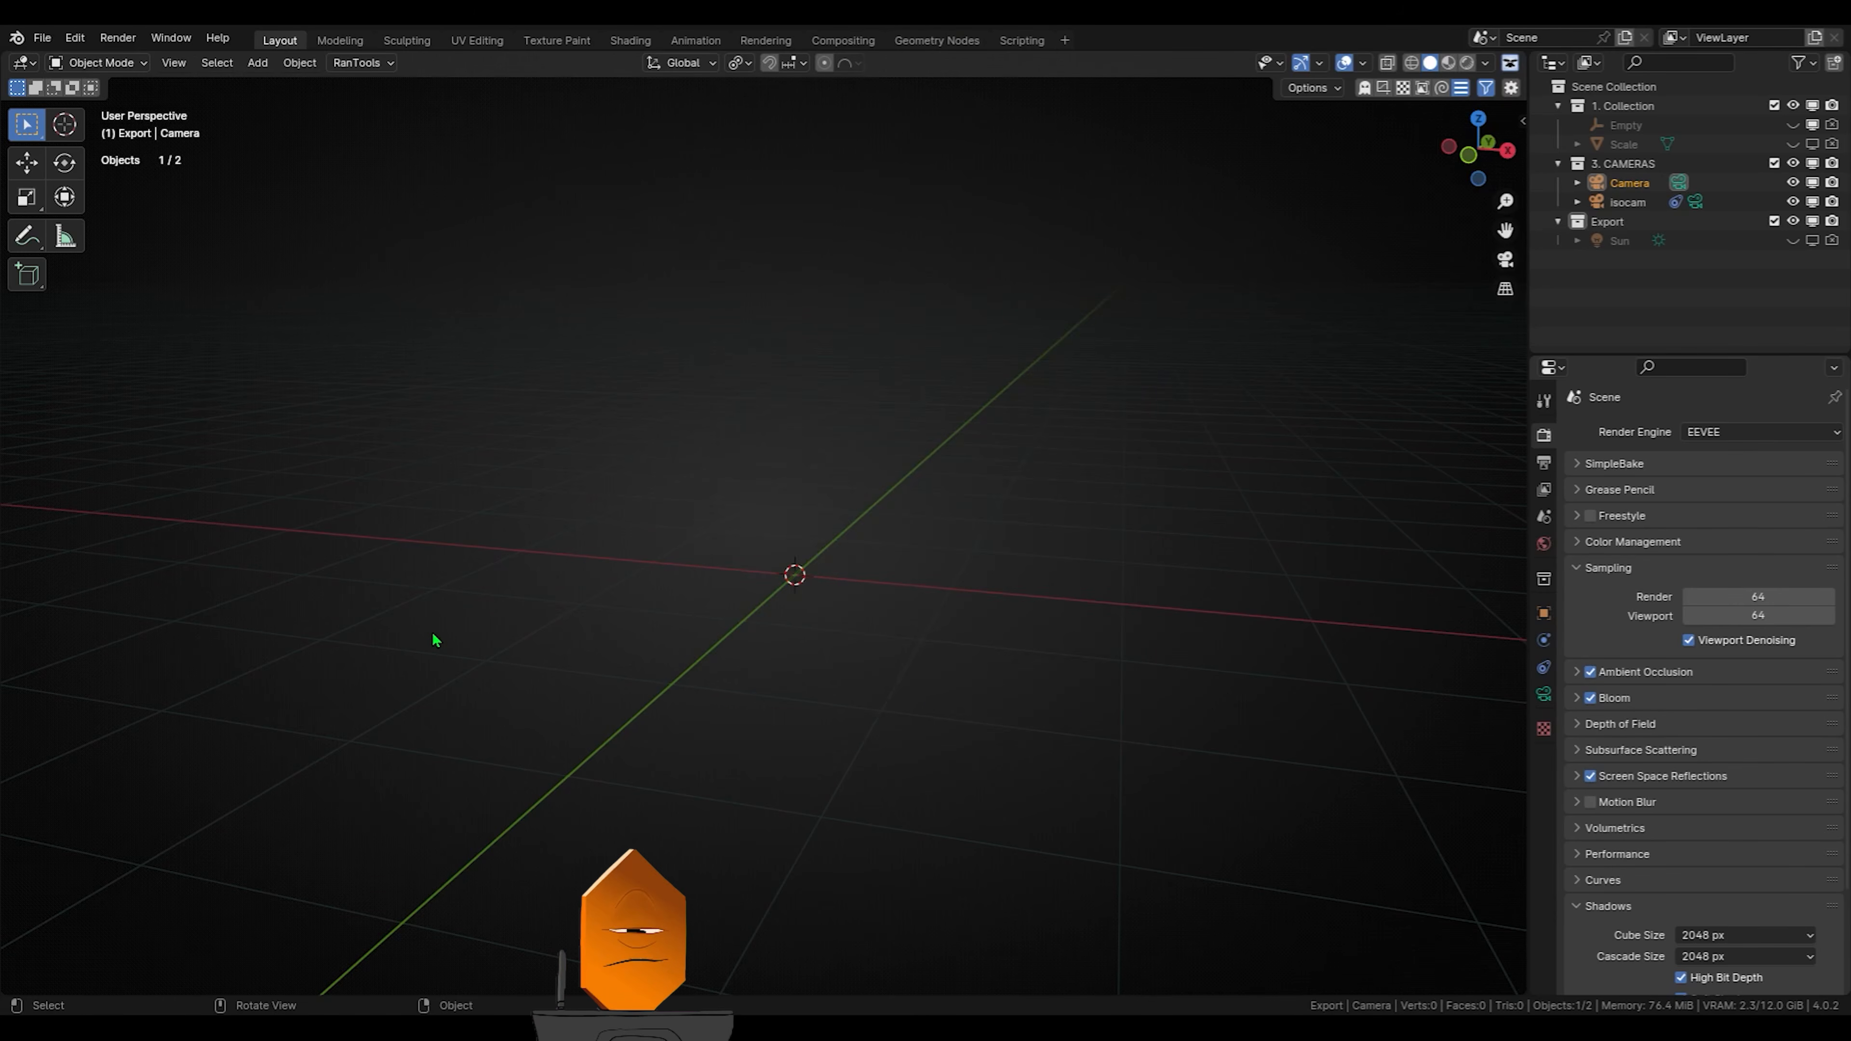
key("shift+a")
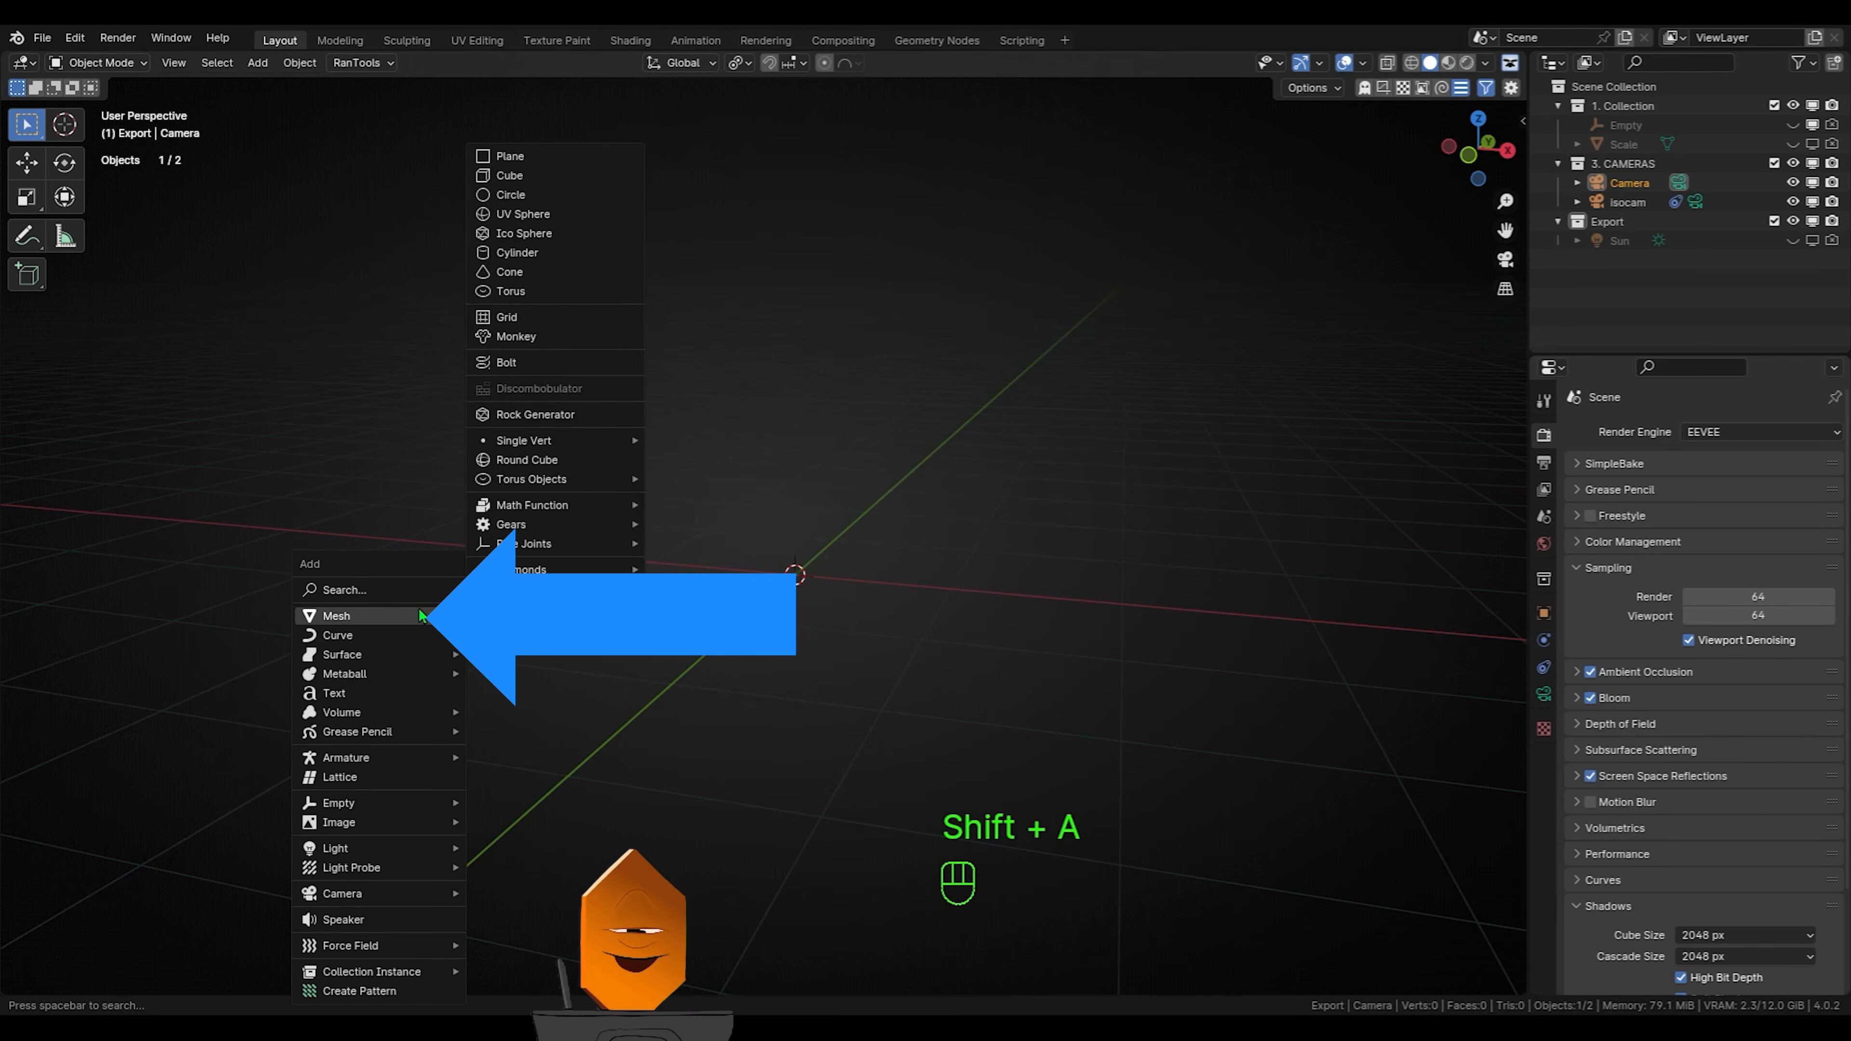
left_click(578, 419)
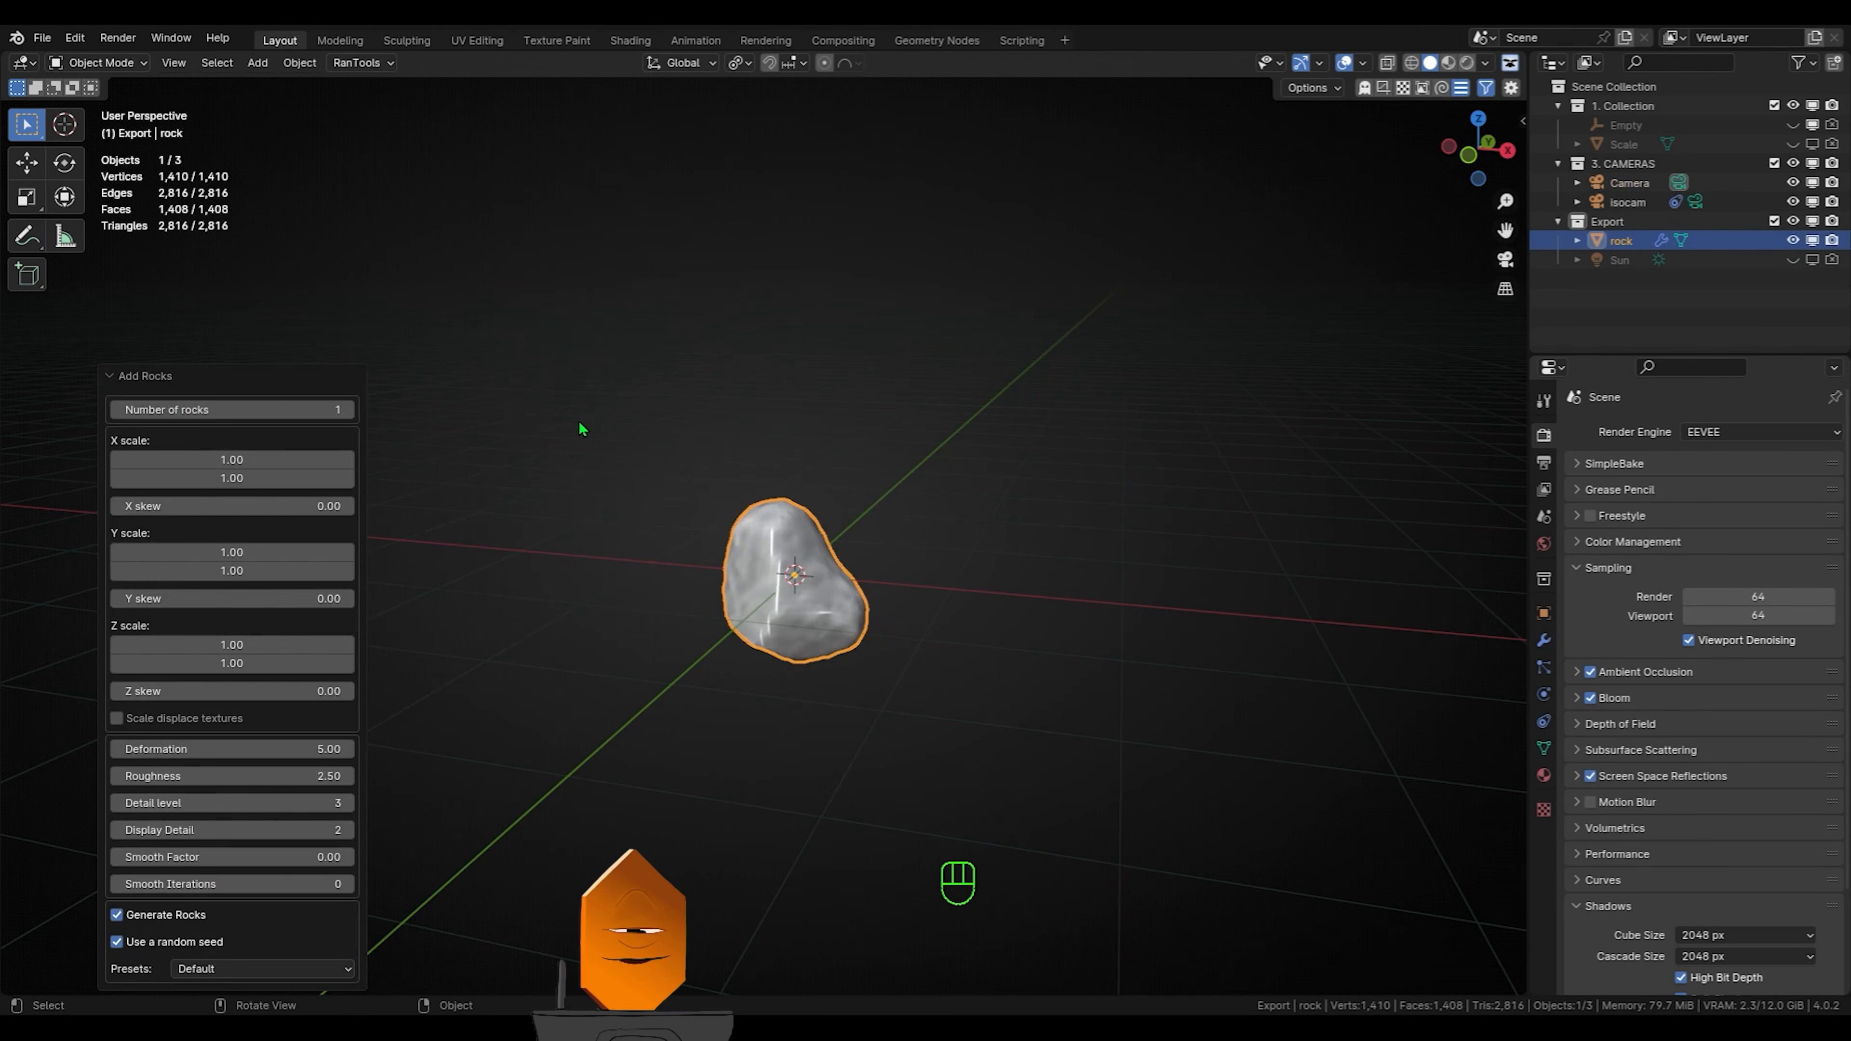
left_click(595, 508)
left_click(796, 649)
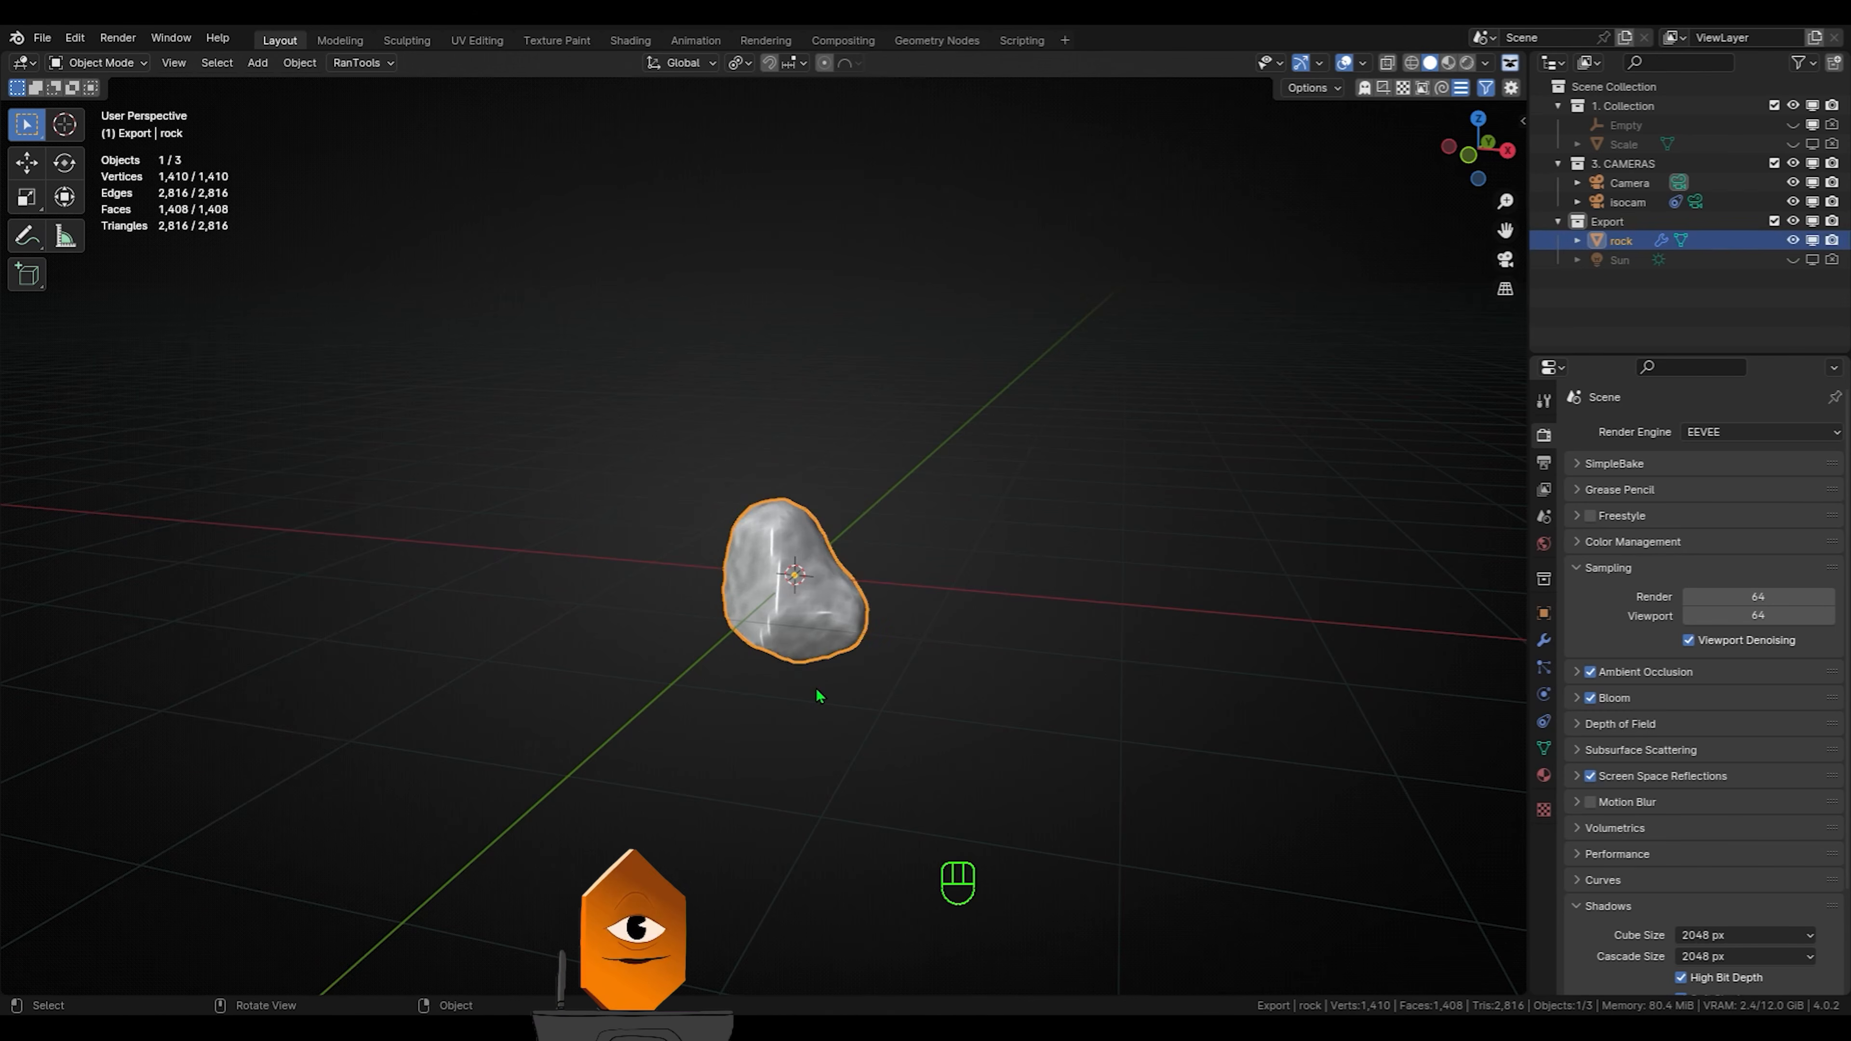
Apply the rock's modifier stack by converting its visual geometry to mesh
left_click(1542, 641)
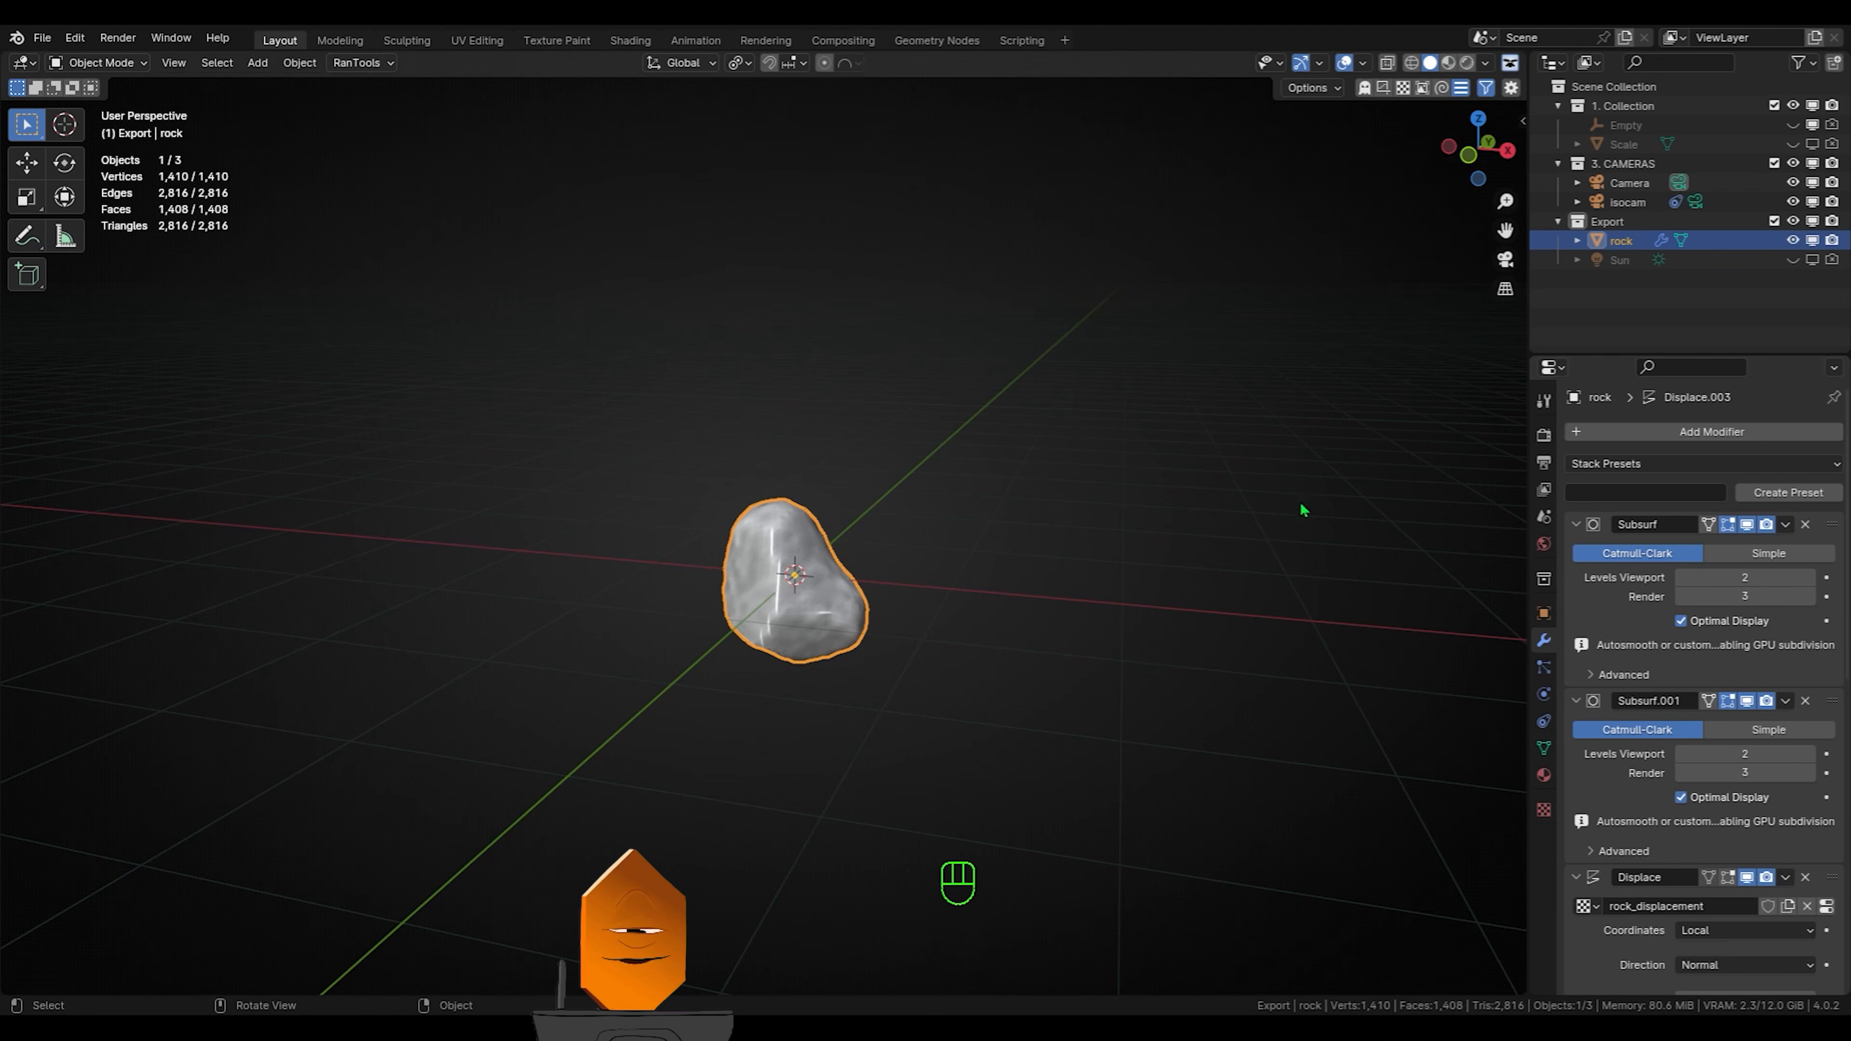
left_click(299, 63)
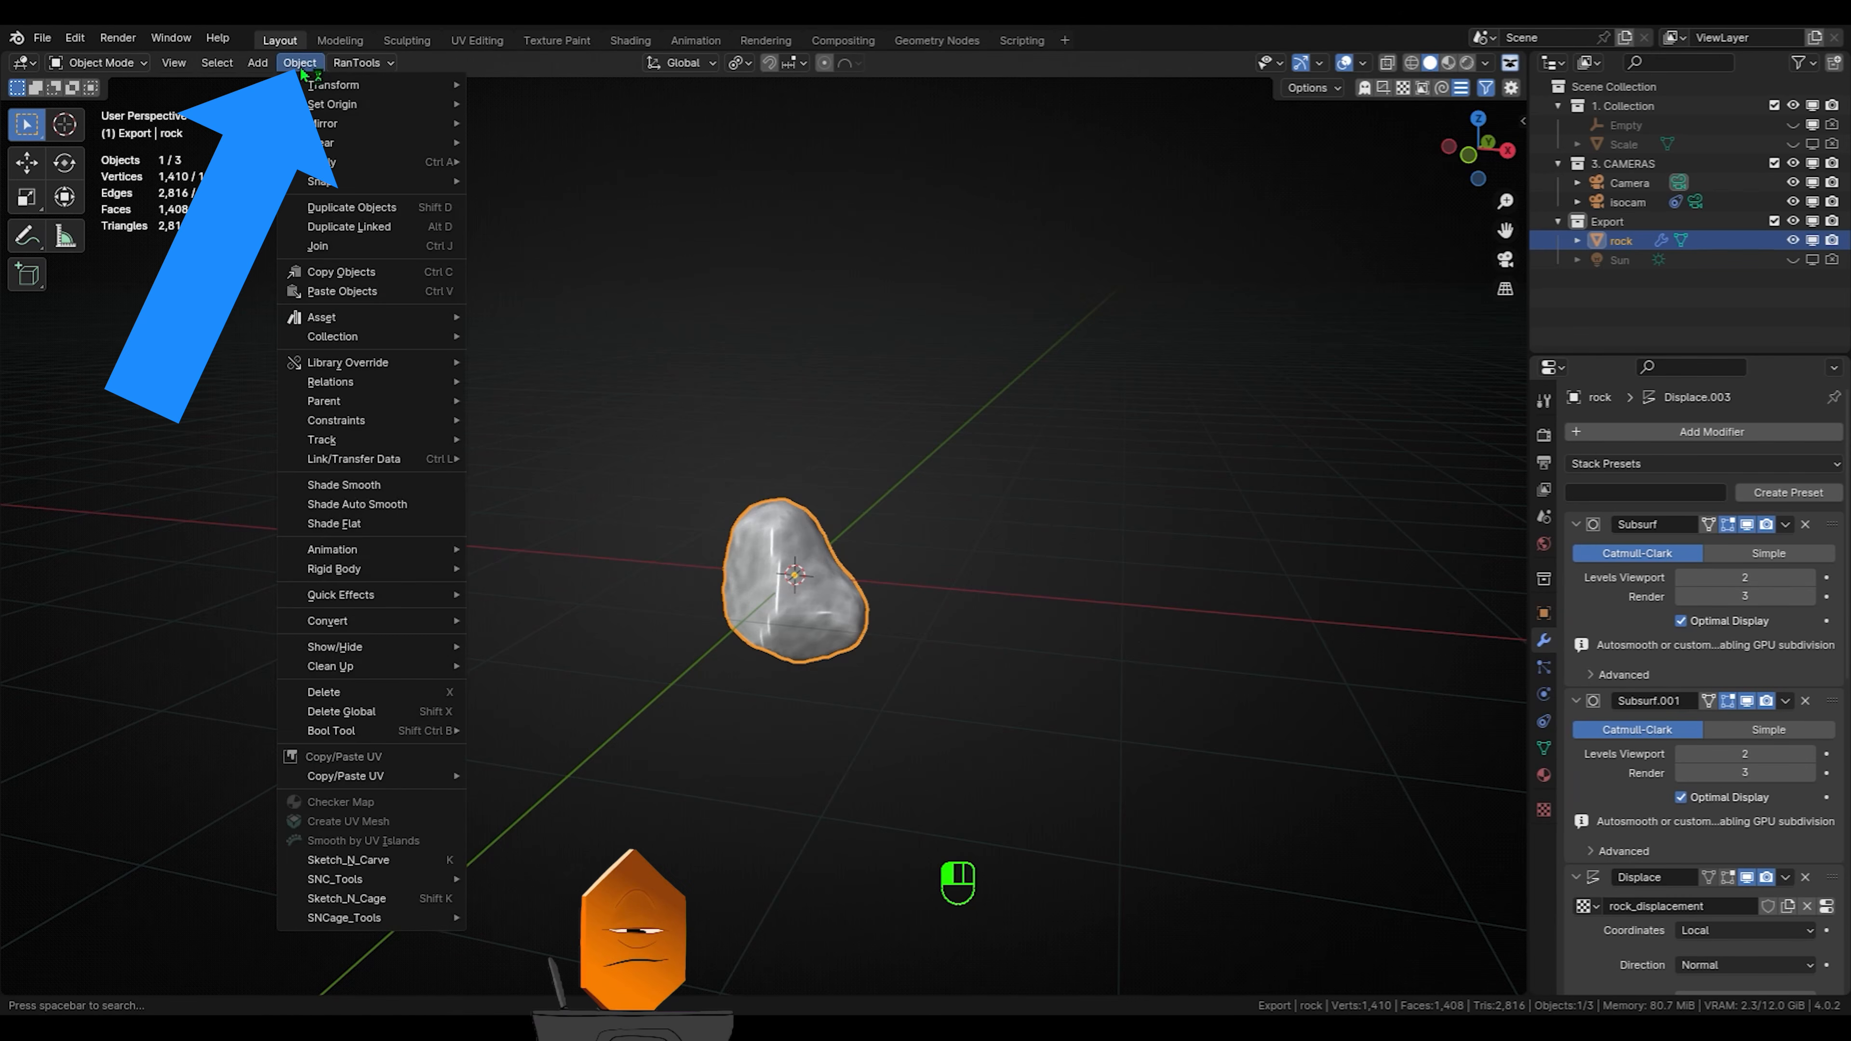
mouse_move(335, 159)
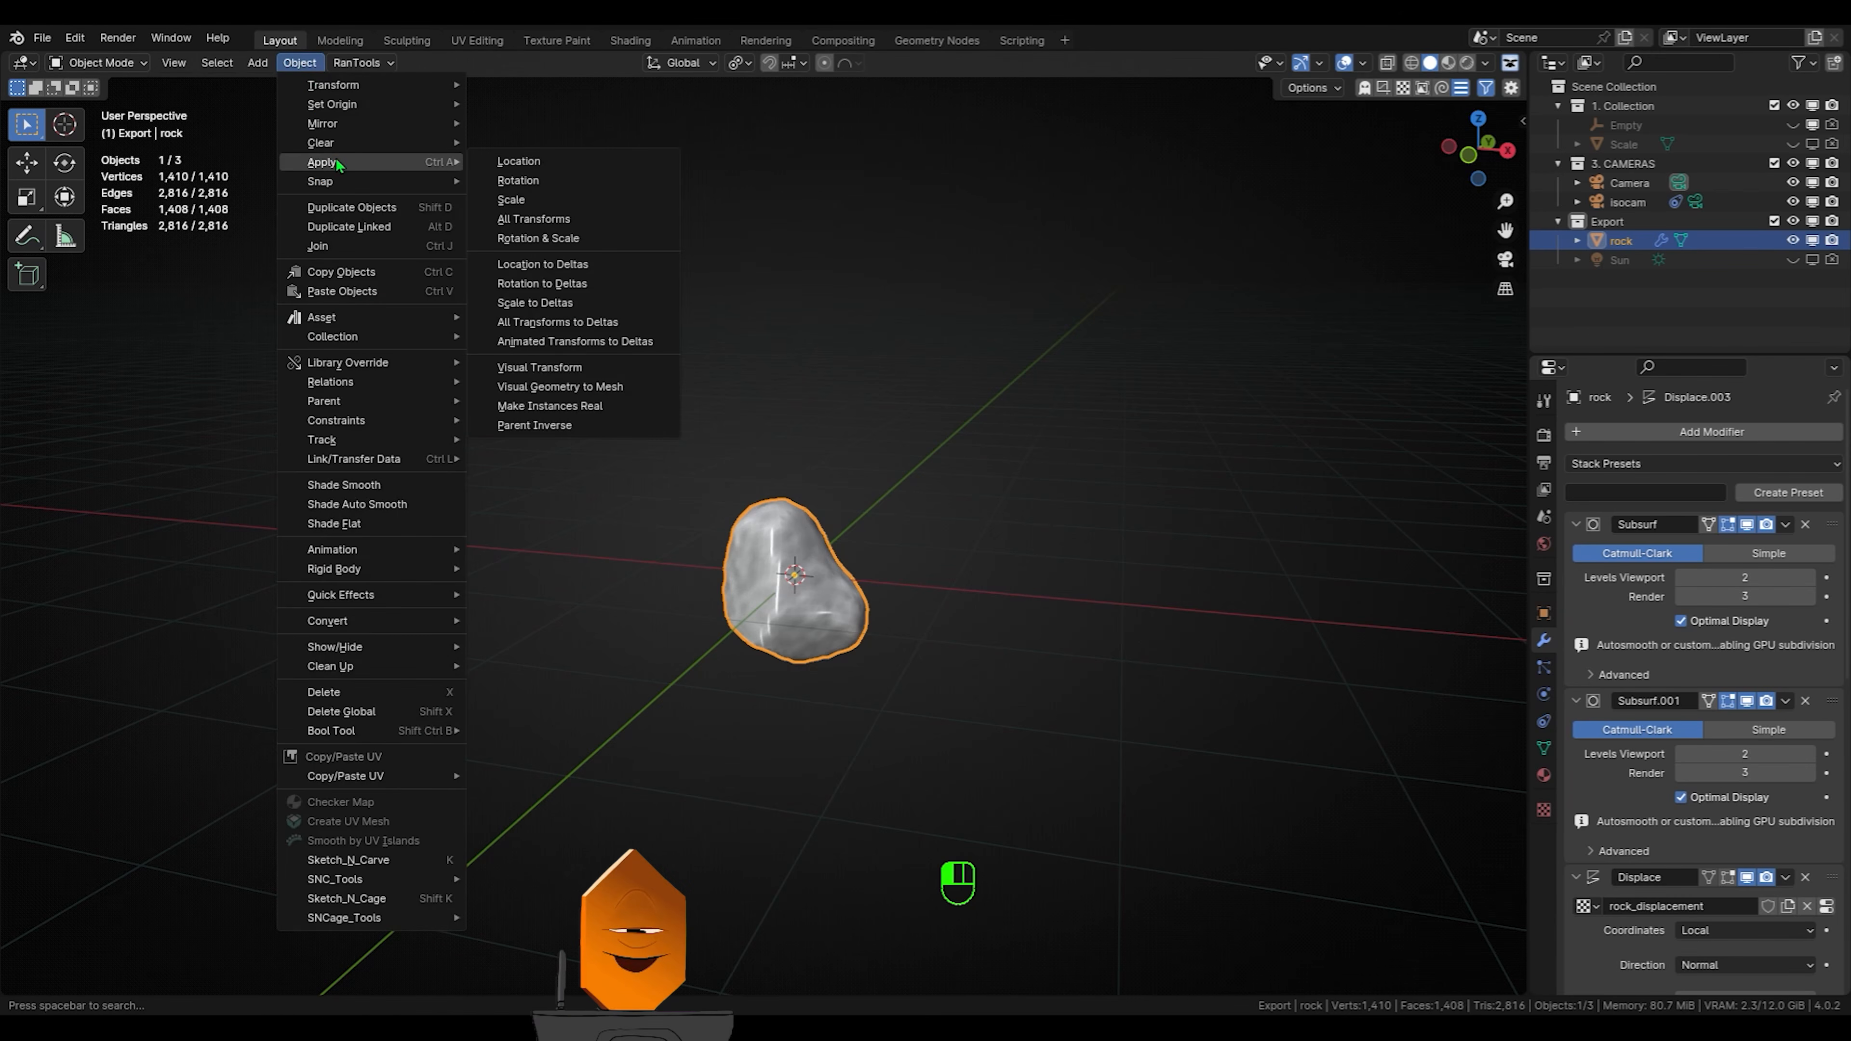
left_click(647, 387)
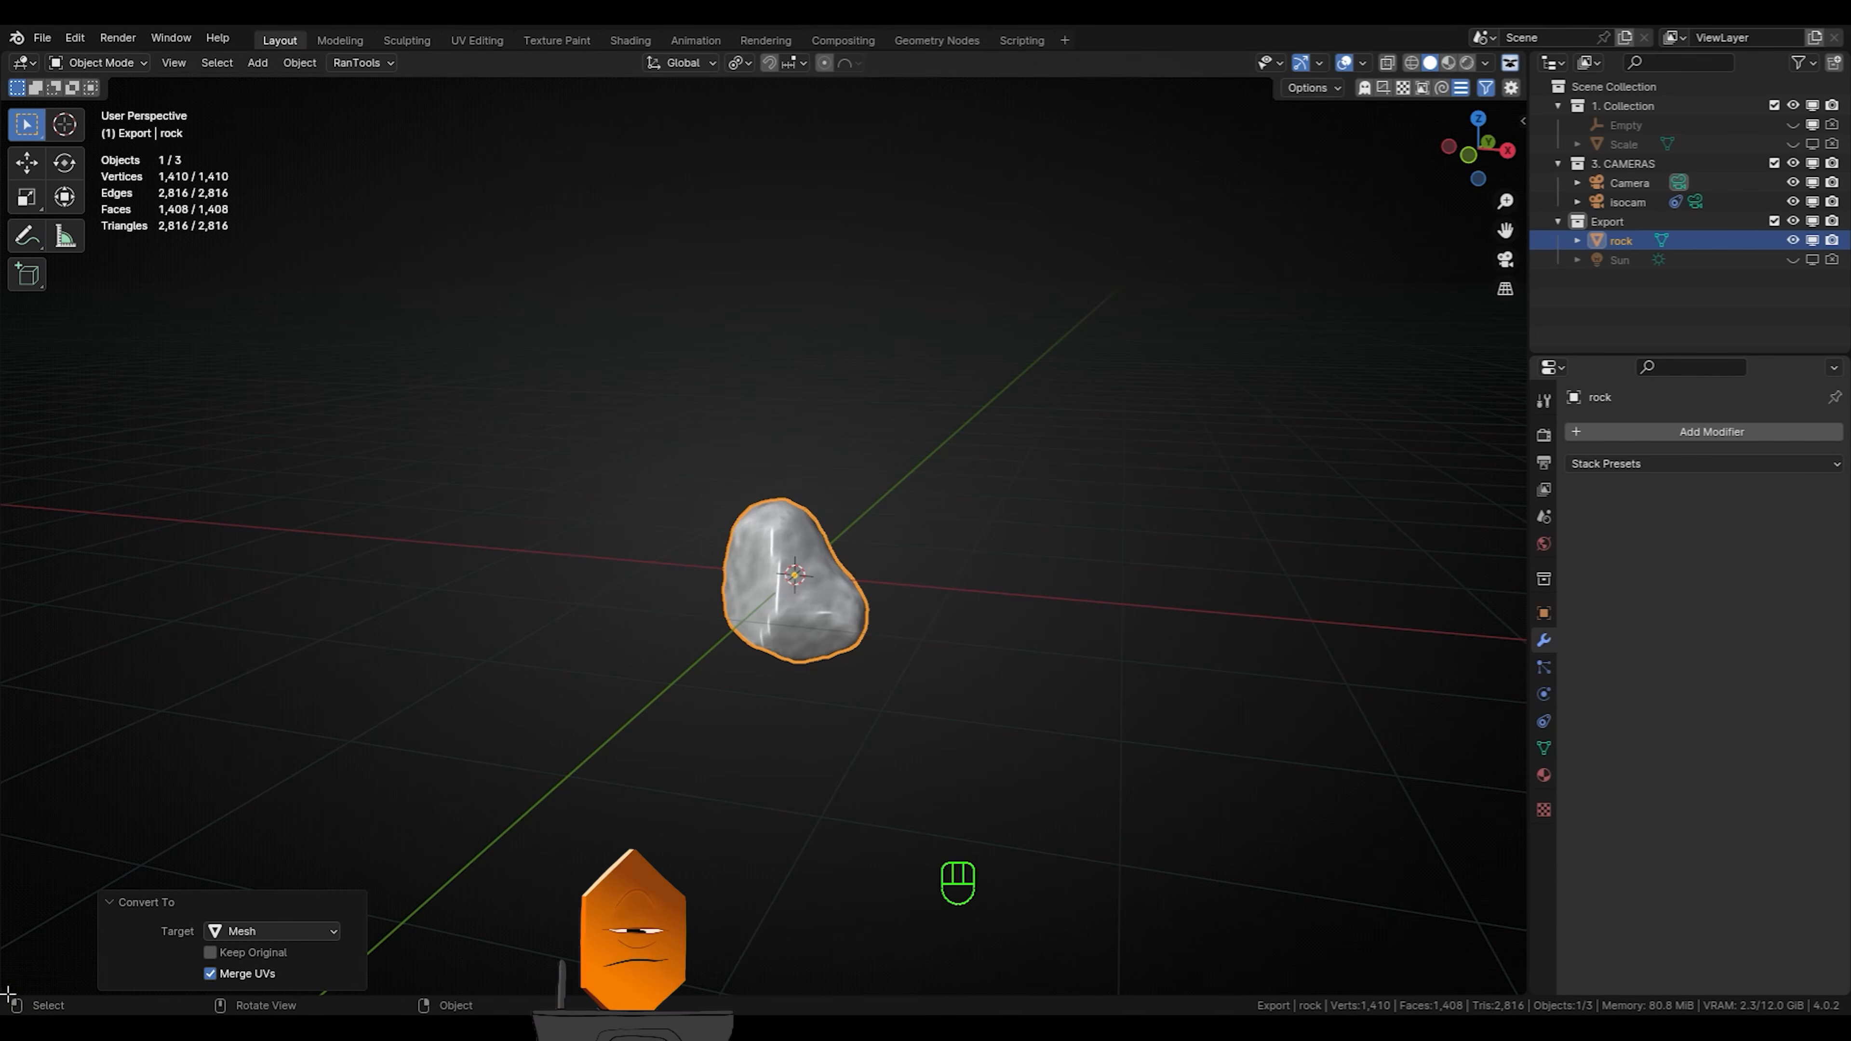
Split off a lower area from the viewport as an Asset Browser showing the z. Blender Resource Library
left_click_drag(9, 993, 14, 758)
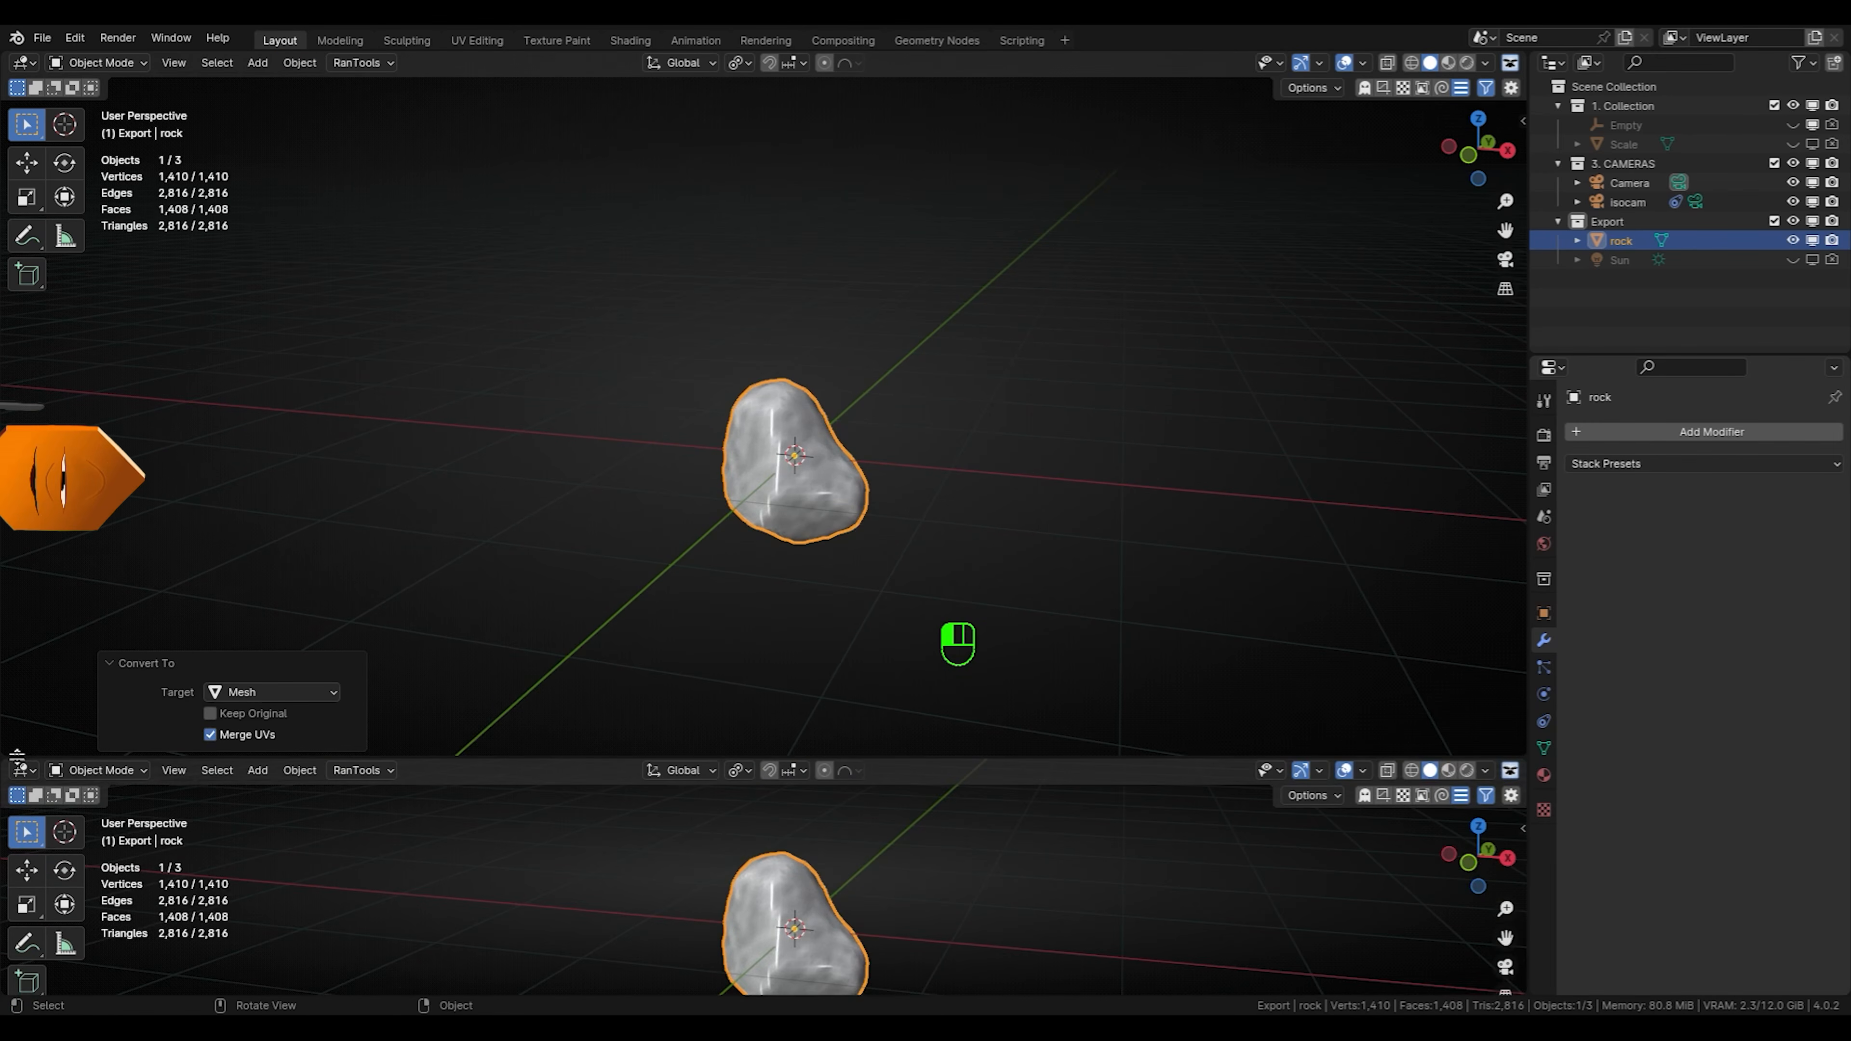
left_click(23, 771)
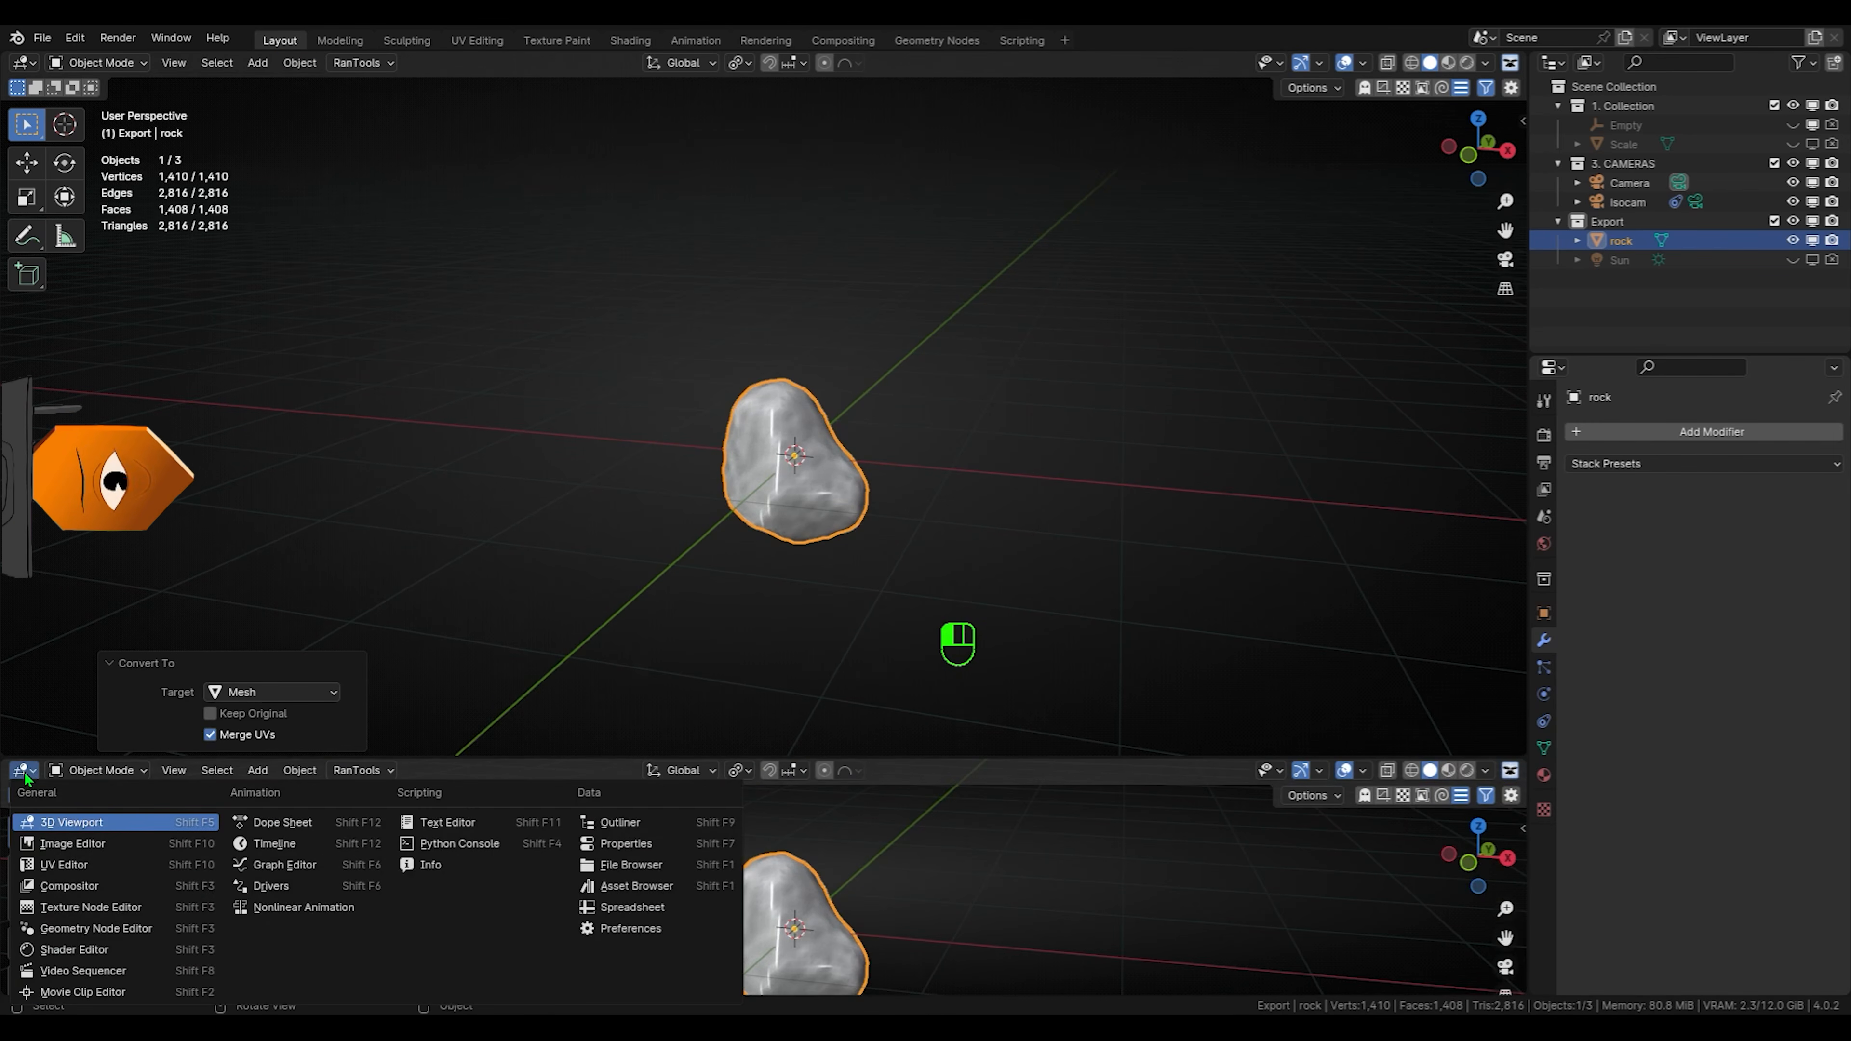
left_click(636, 886)
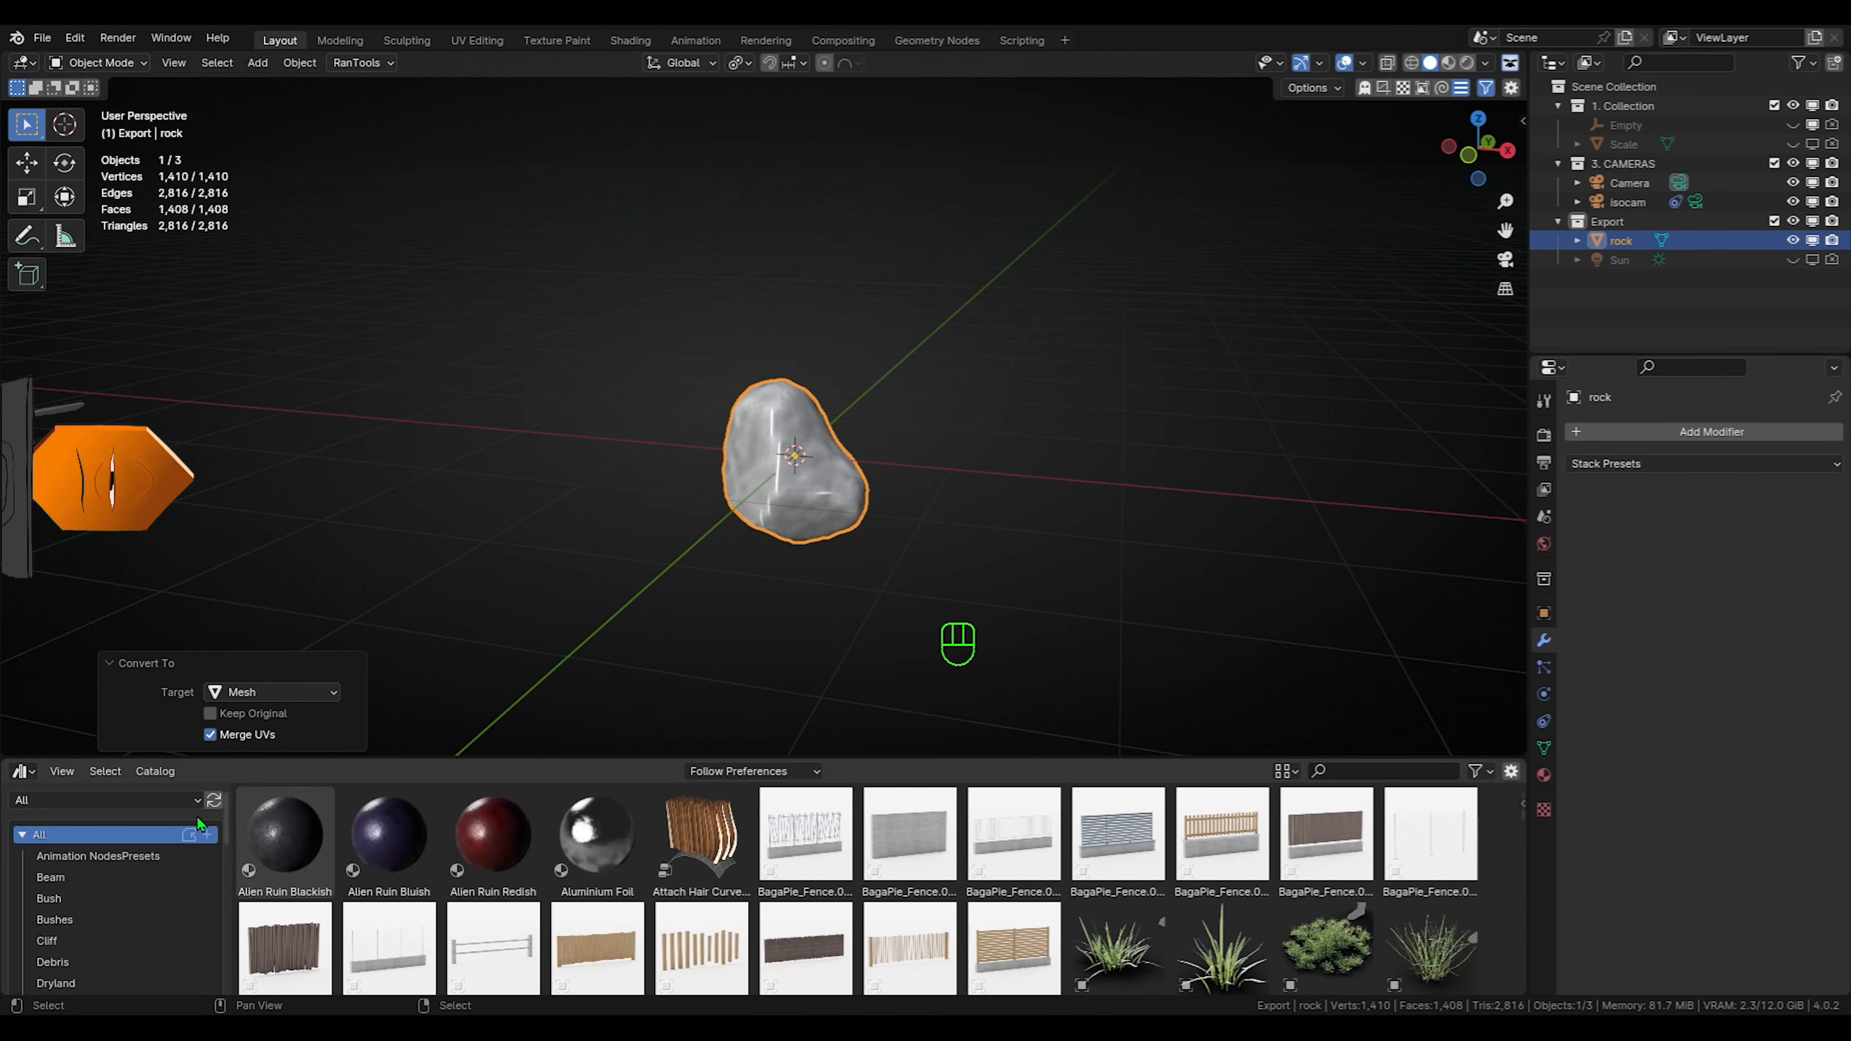
left_click(105, 799)
left_click(105, 780)
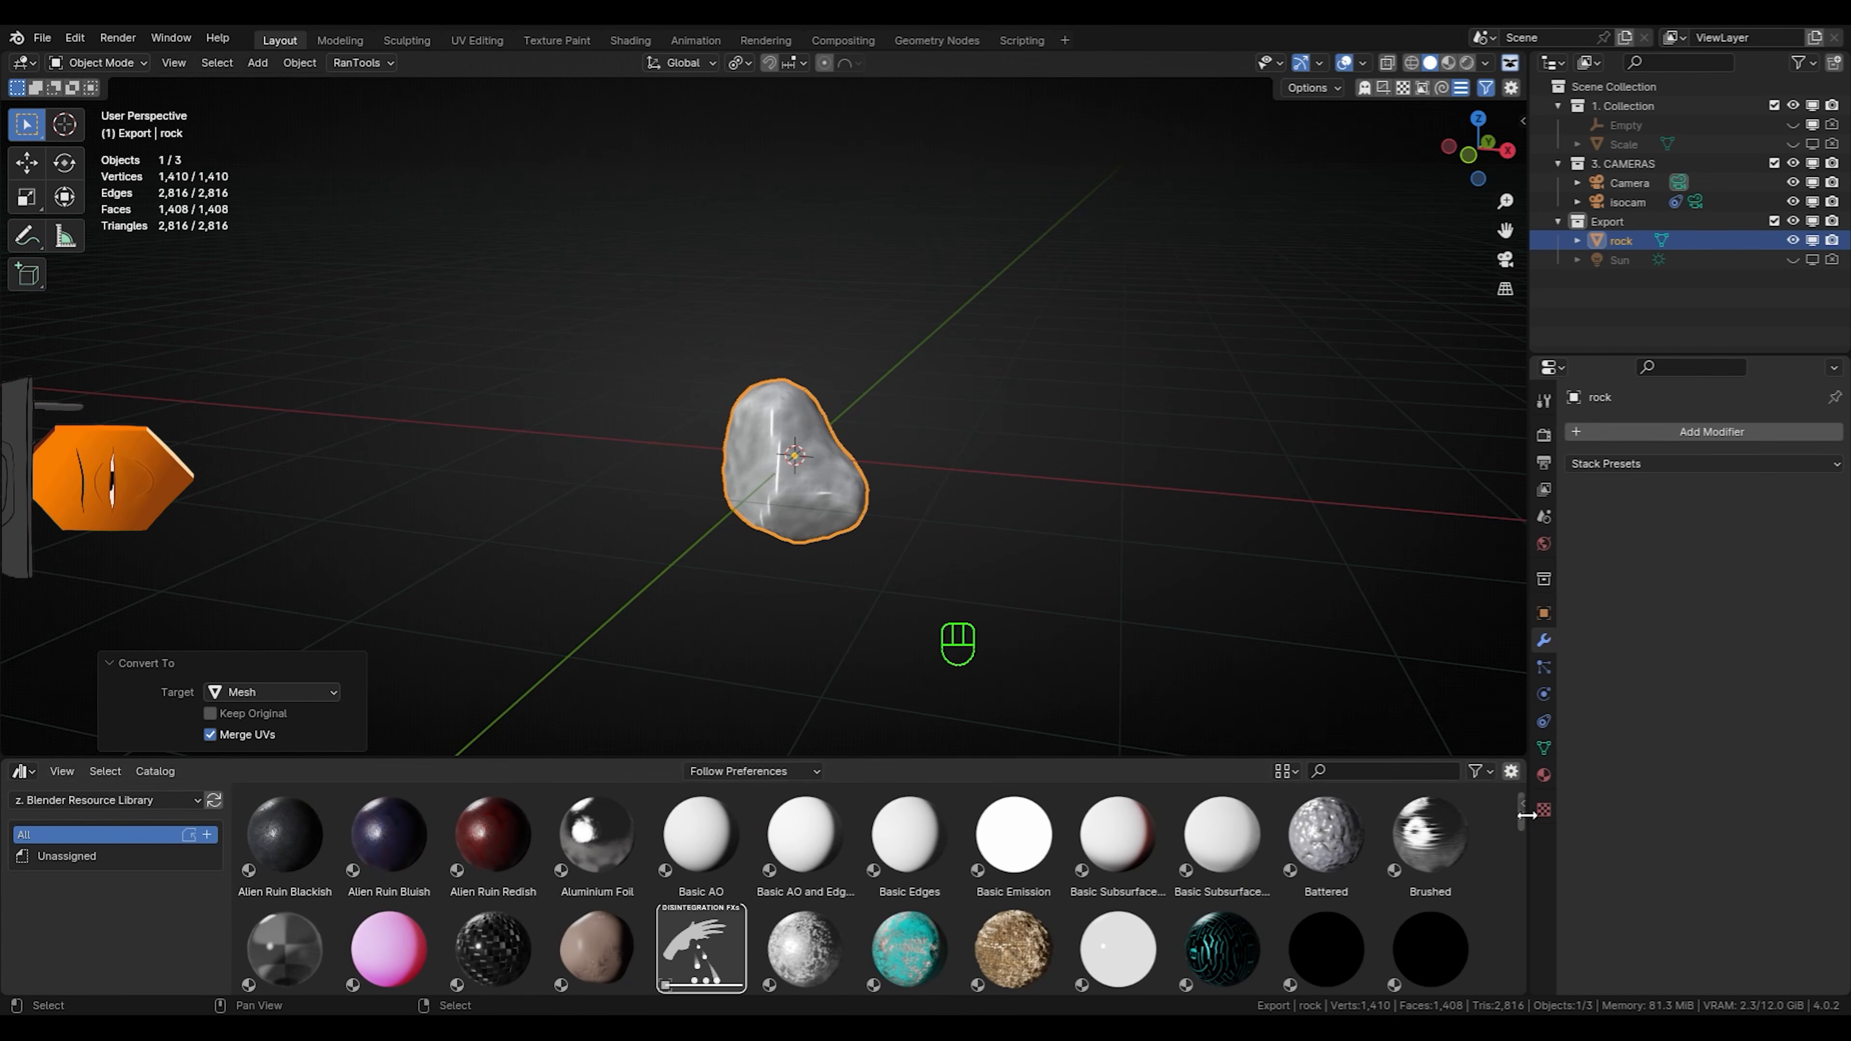
Apply the MB Stylized Base material asset to the rock and show it in Material Preview shading
left_click_drag(1522, 831, 1522, 963)
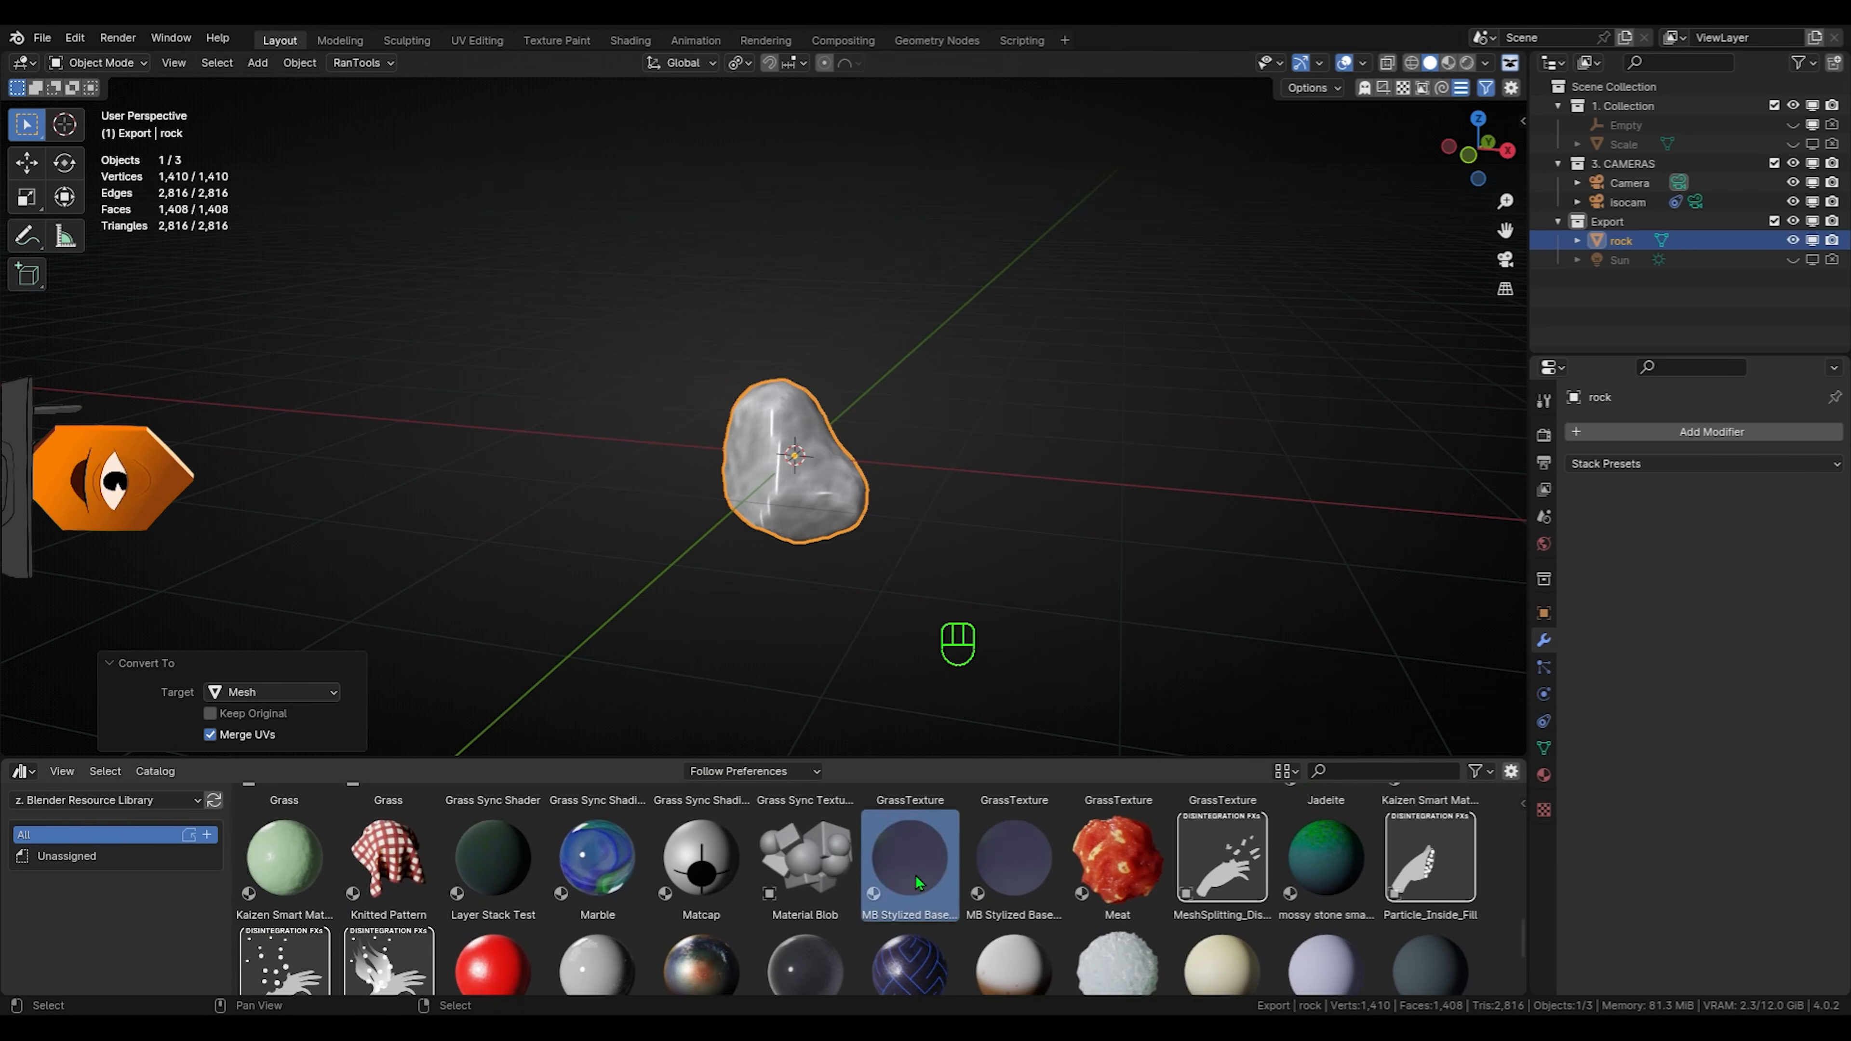
left_click_drag(910, 864, 803, 474)
key("z")
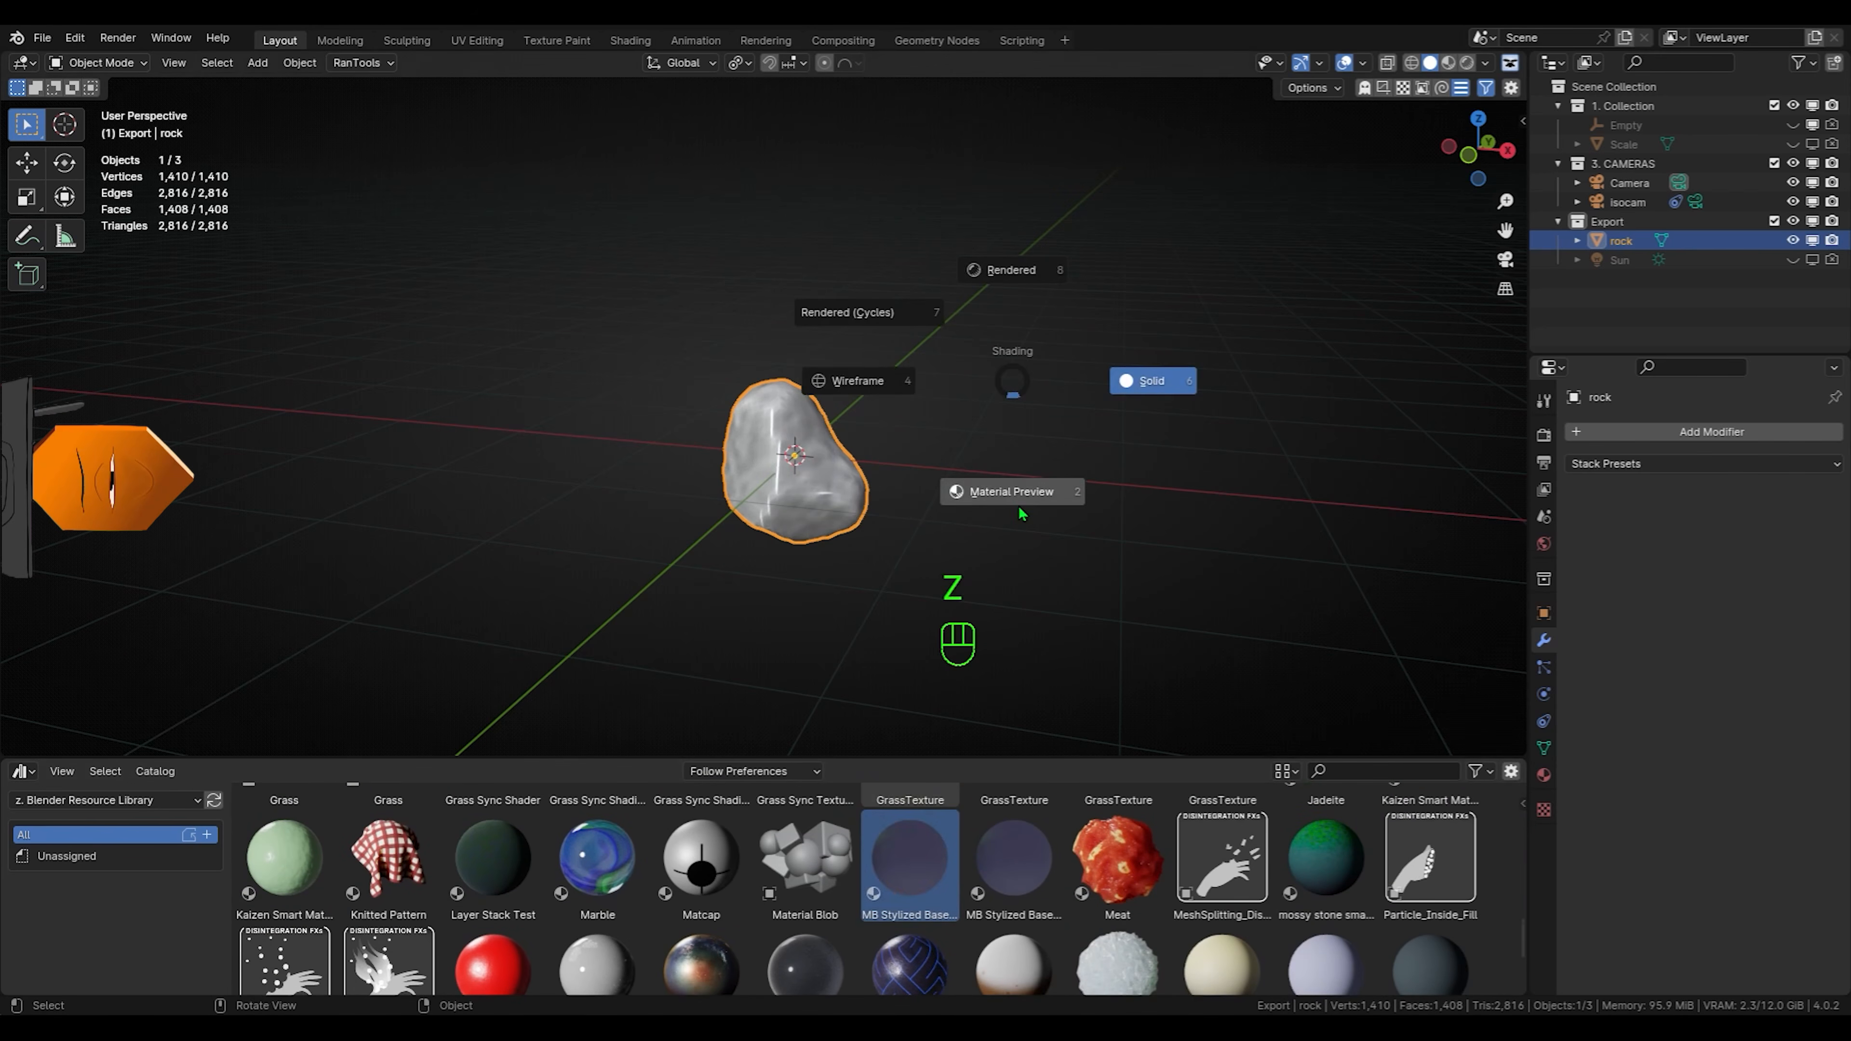
left_click(1019, 520)
middle_click_drag(933, 512, 1164, 518)
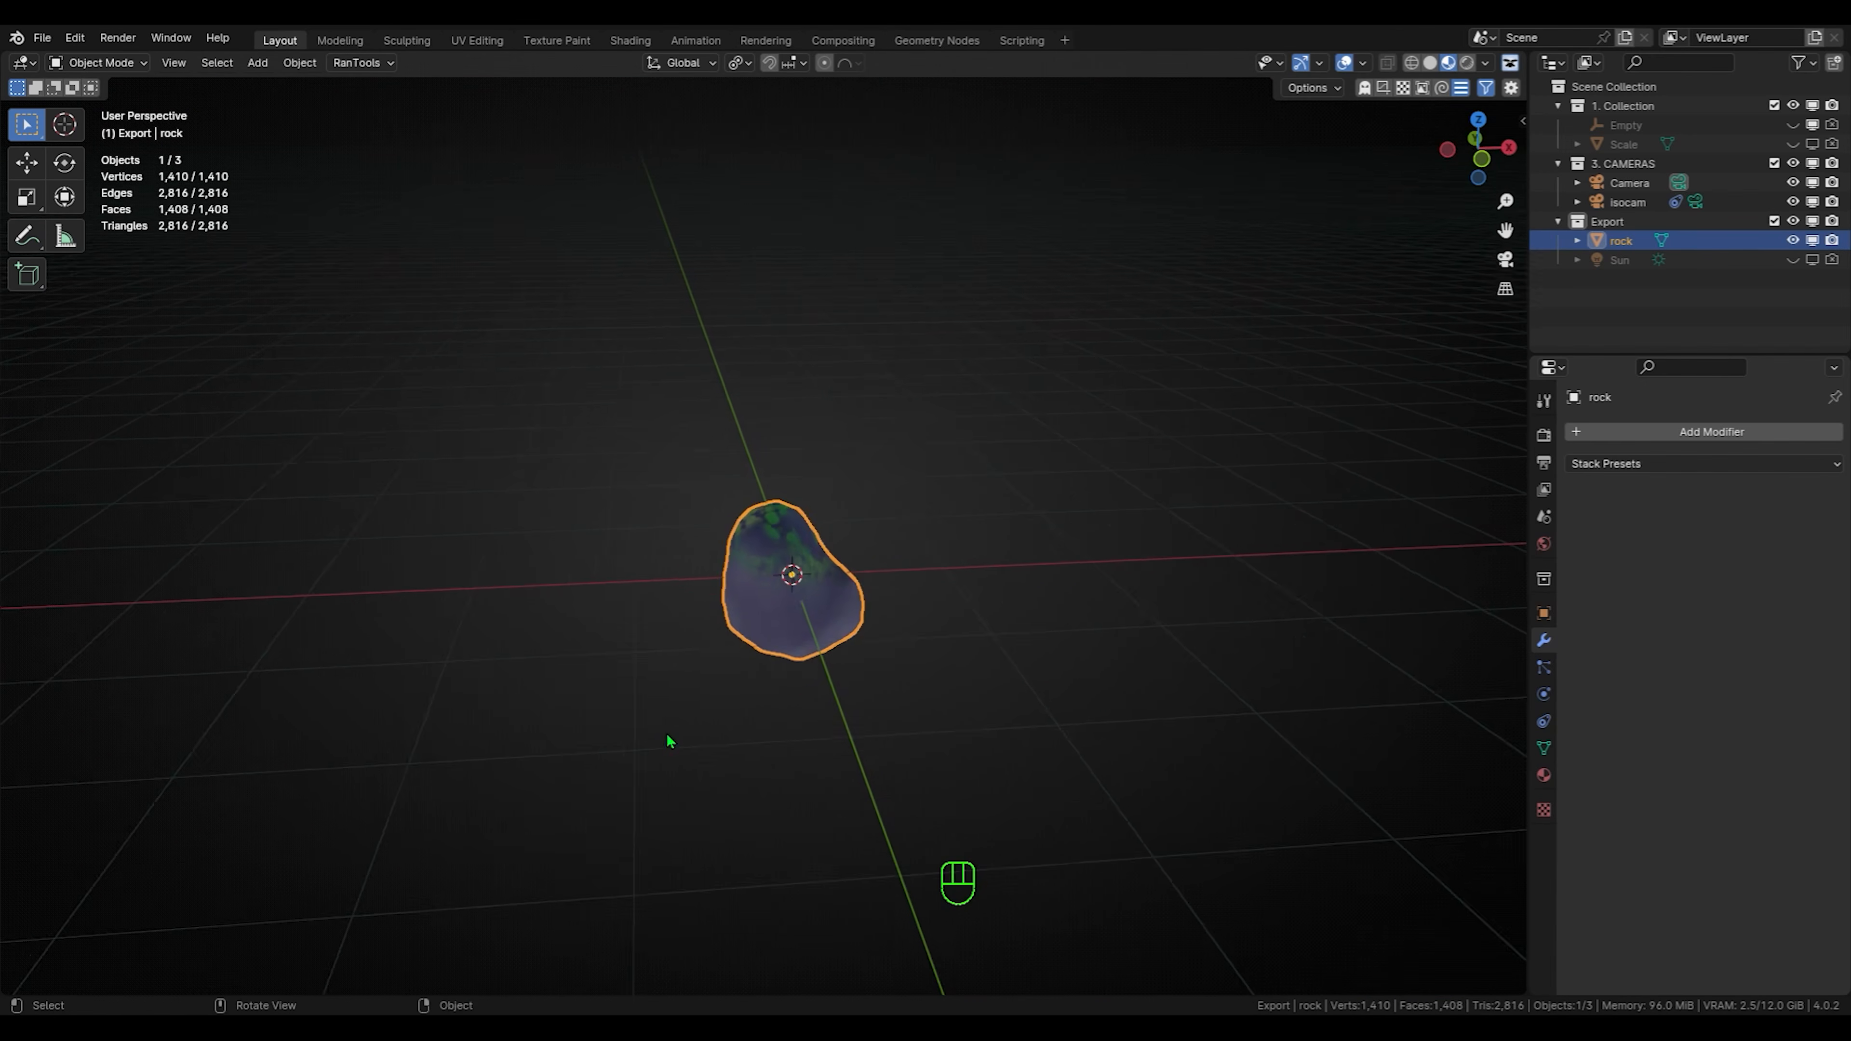
Enter Sculpt Mode on the rock and set the Inflate/Deflate brush to radius 173 px and strength about 0.87
scroll(666, 733, "up", 1)
key("Tab")
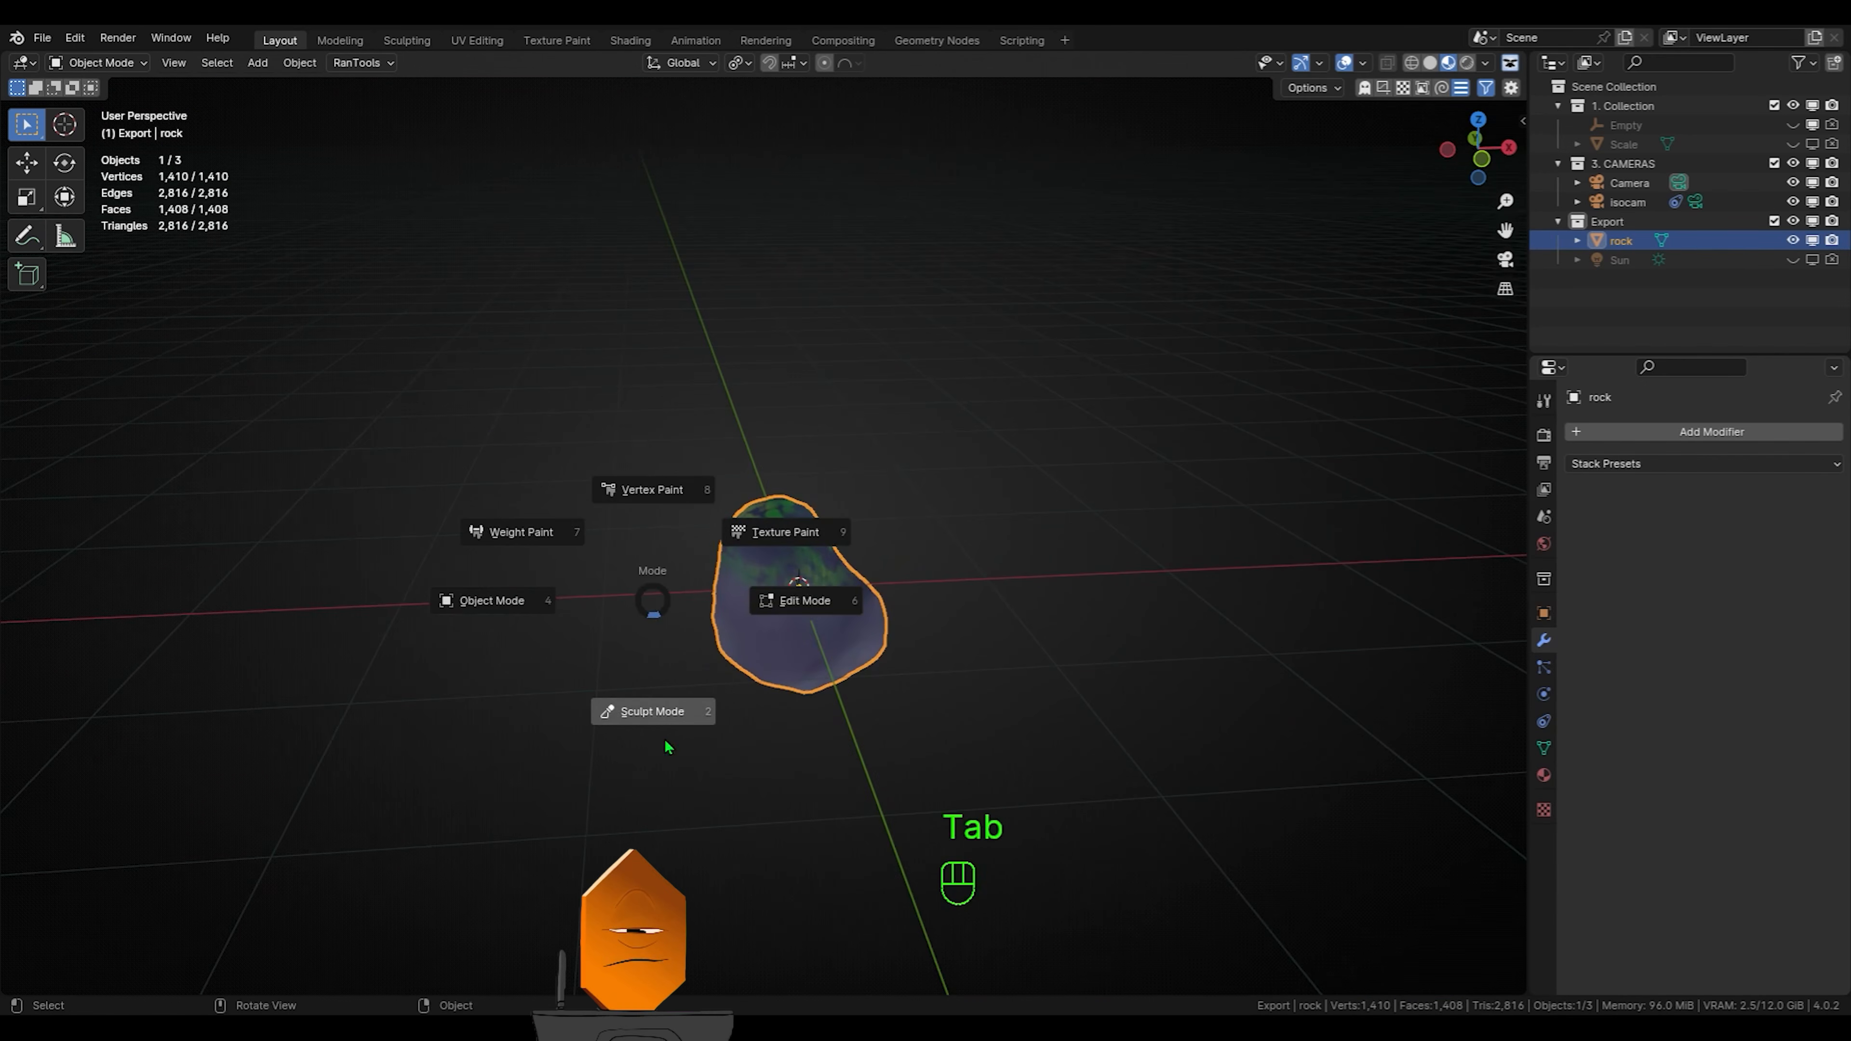
left_click(664, 739)
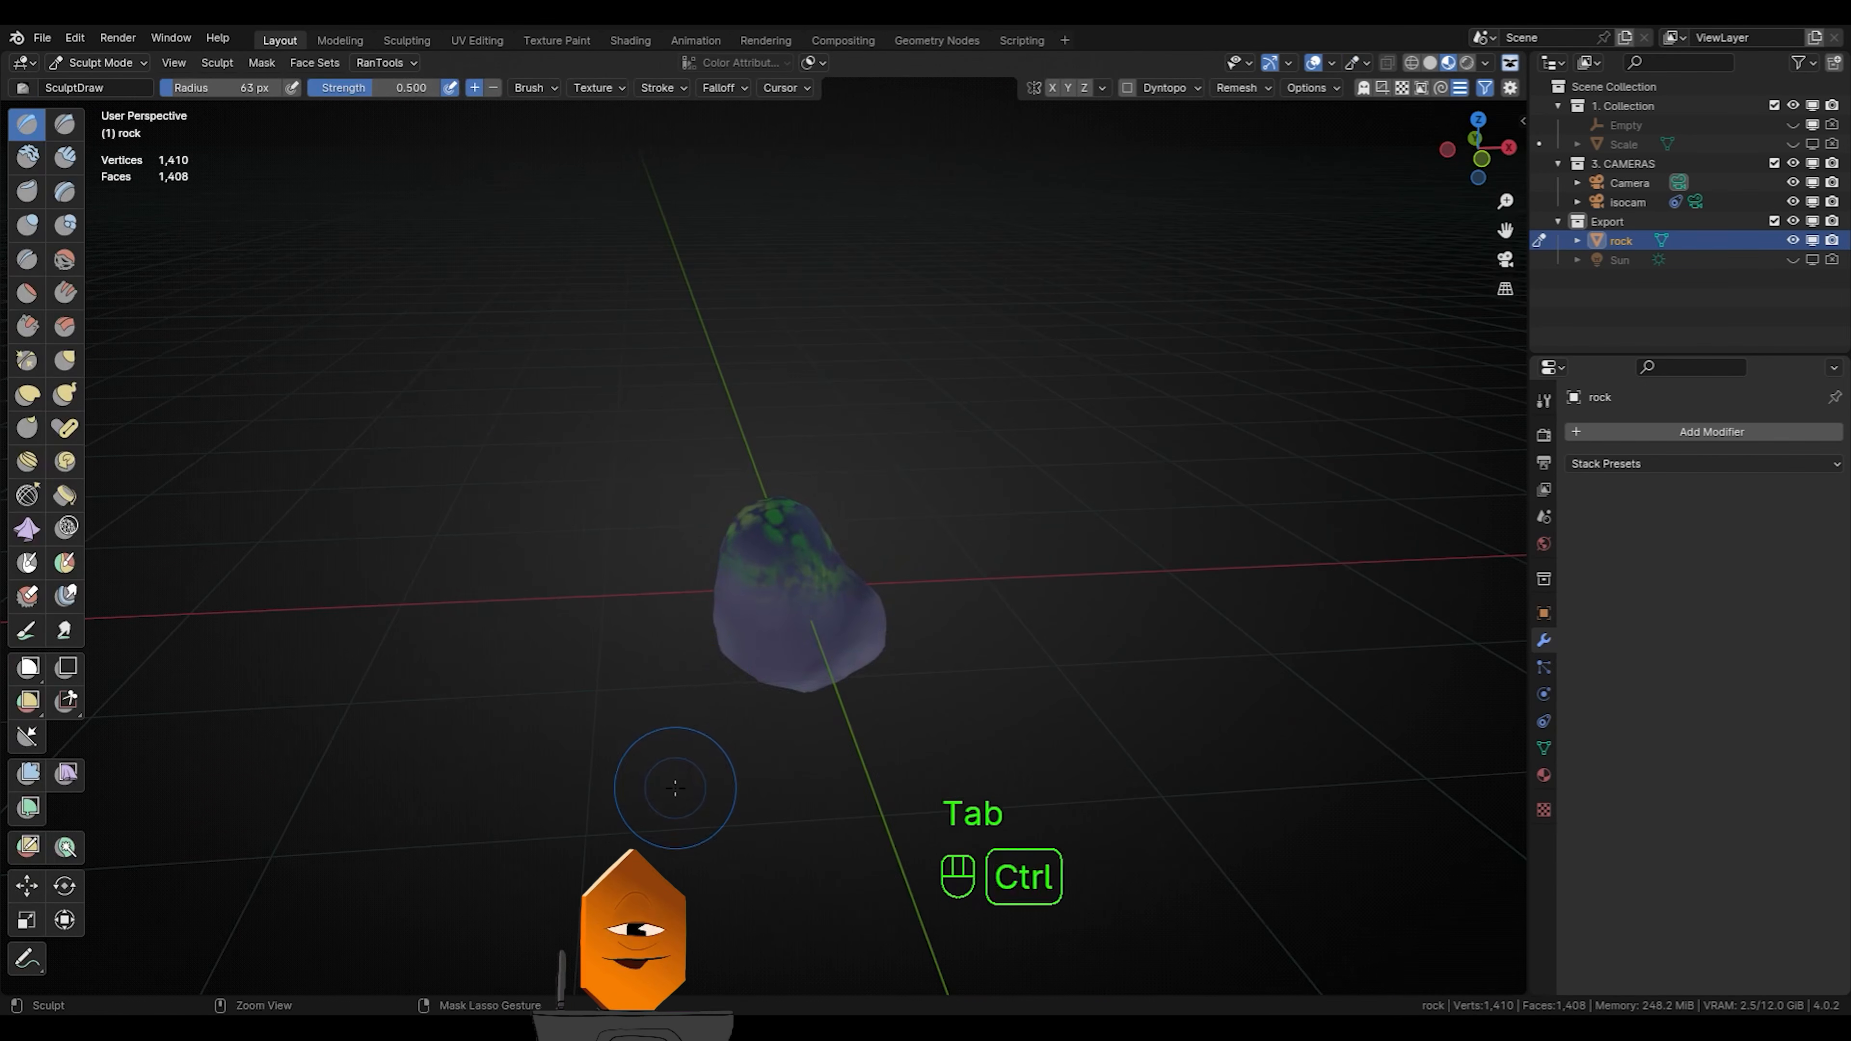
left_click(27, 224)
key("f")
left_click(903, 550)
key("shift+f")
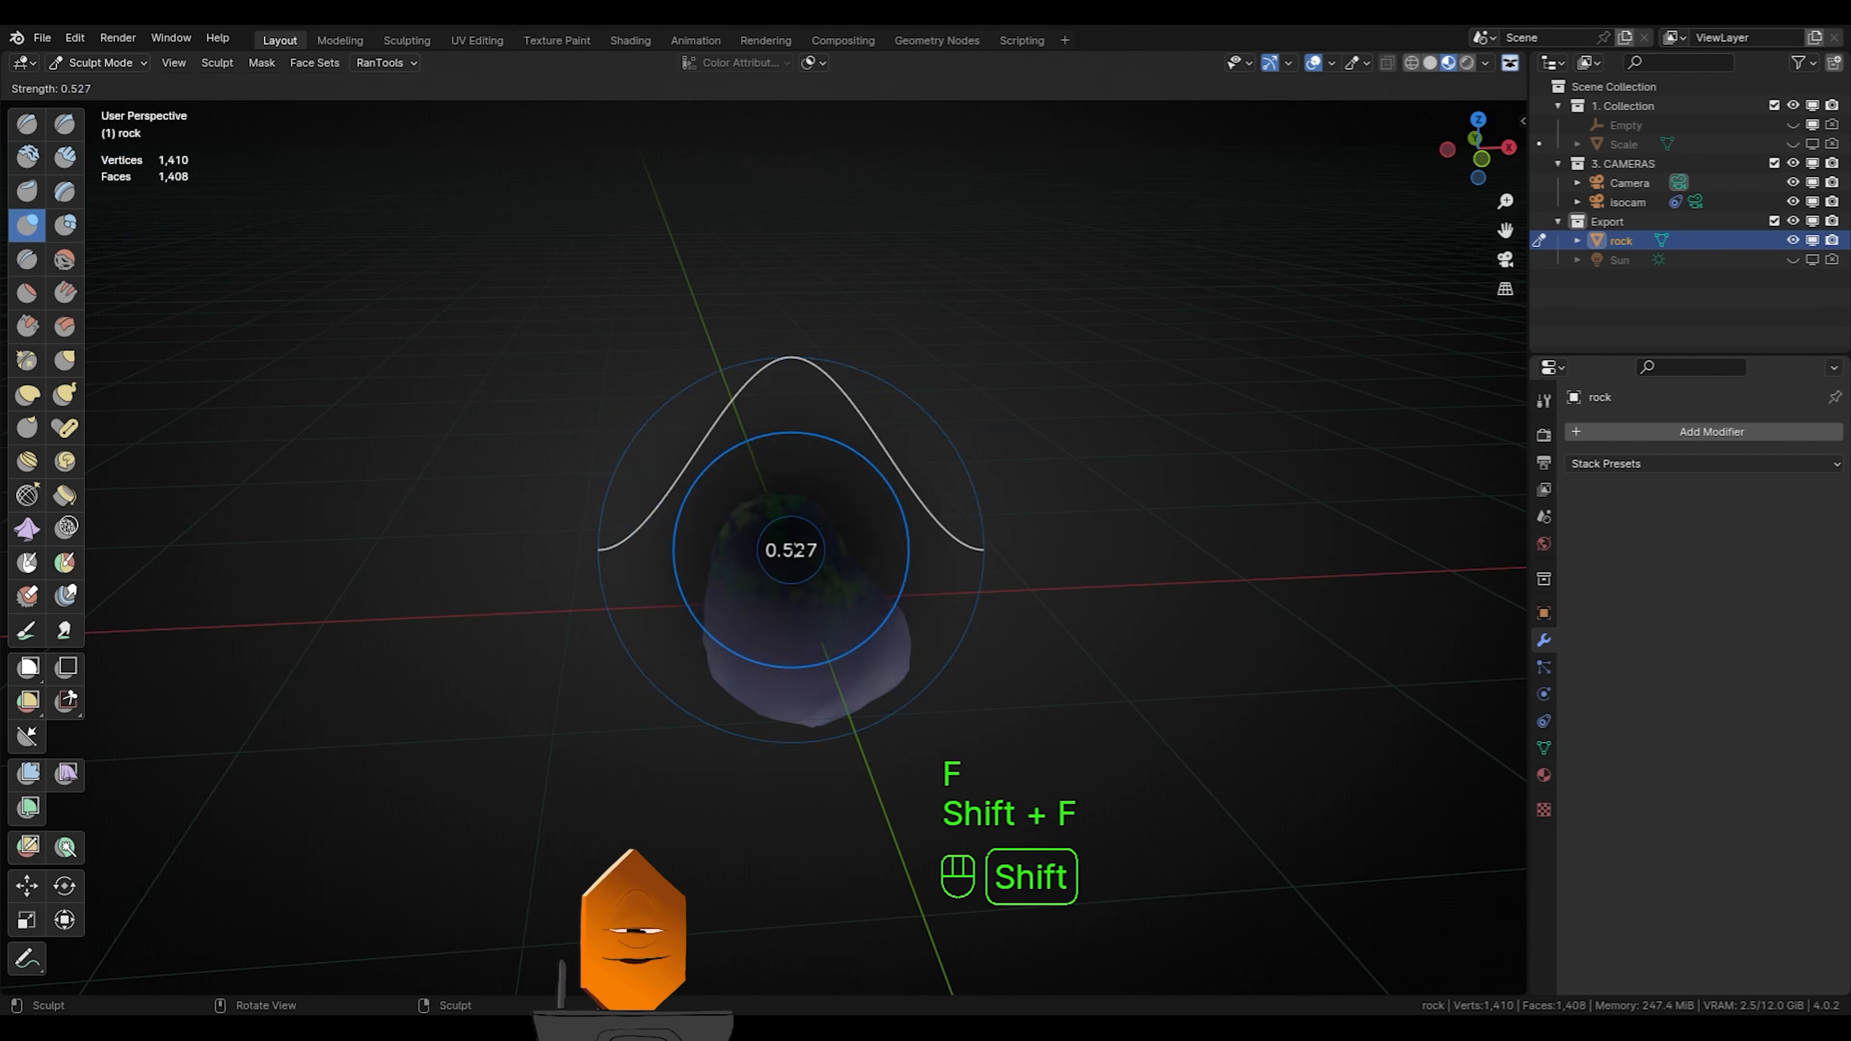
left_click(842, 550)
Inflate the rock from several sides with brush strokes to turn it into a fuller, rounder boulder
mouse_move(787, 552)
left_mouse_down()
mouse_move(827, 548)
mouse_move(829, 601)
left_mouse_up()
middle_click_drag(993, 618, 918, 565)
mouse_move(881, 672)
left_mouse_down()
mouse_move(846, 693)
mouse_move(849, 729)
left_mouse_up()
middle_click_drag(743, 650, 809, 704)
left_click_drag(839, 742, 903, 634)
middle_click_drag(935, 600, 845, 569)
mouse_move(729, 627)
left_mouse_down()
mouse_move(685, 671)
mouse_move(860, 777)
left_mouse_up()
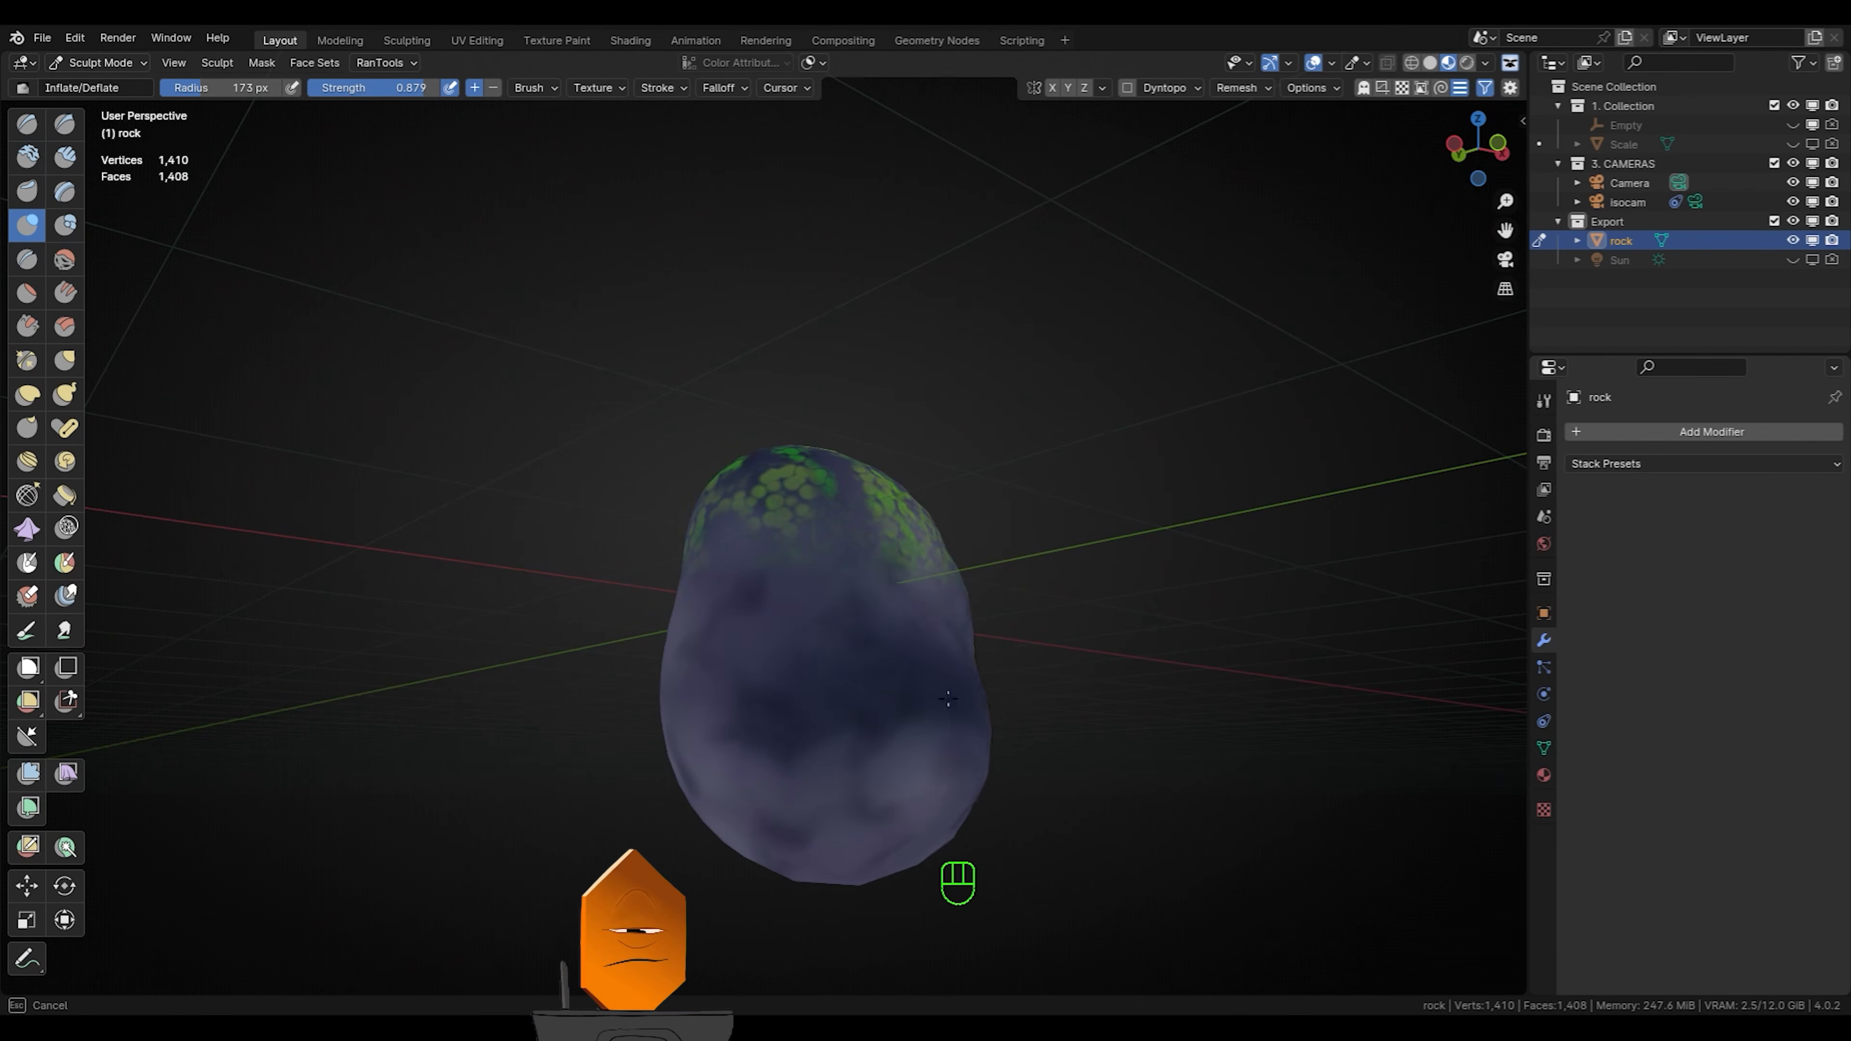
middle_click_drag(946, 702, 856, 674)
left_click_drag(832, 747, 1009, 627)
mouse_move(998, 575)
middle_mouse_down()
mouse_move(1103, 628)
mouse_move(1090, 682)
middle_mouse_up()
middle_click_drag(1089, 682, 1018, 621)
Cut flat planes into the rounded boulder's sides and underside with the Line Project tool
left_click(27, 737)
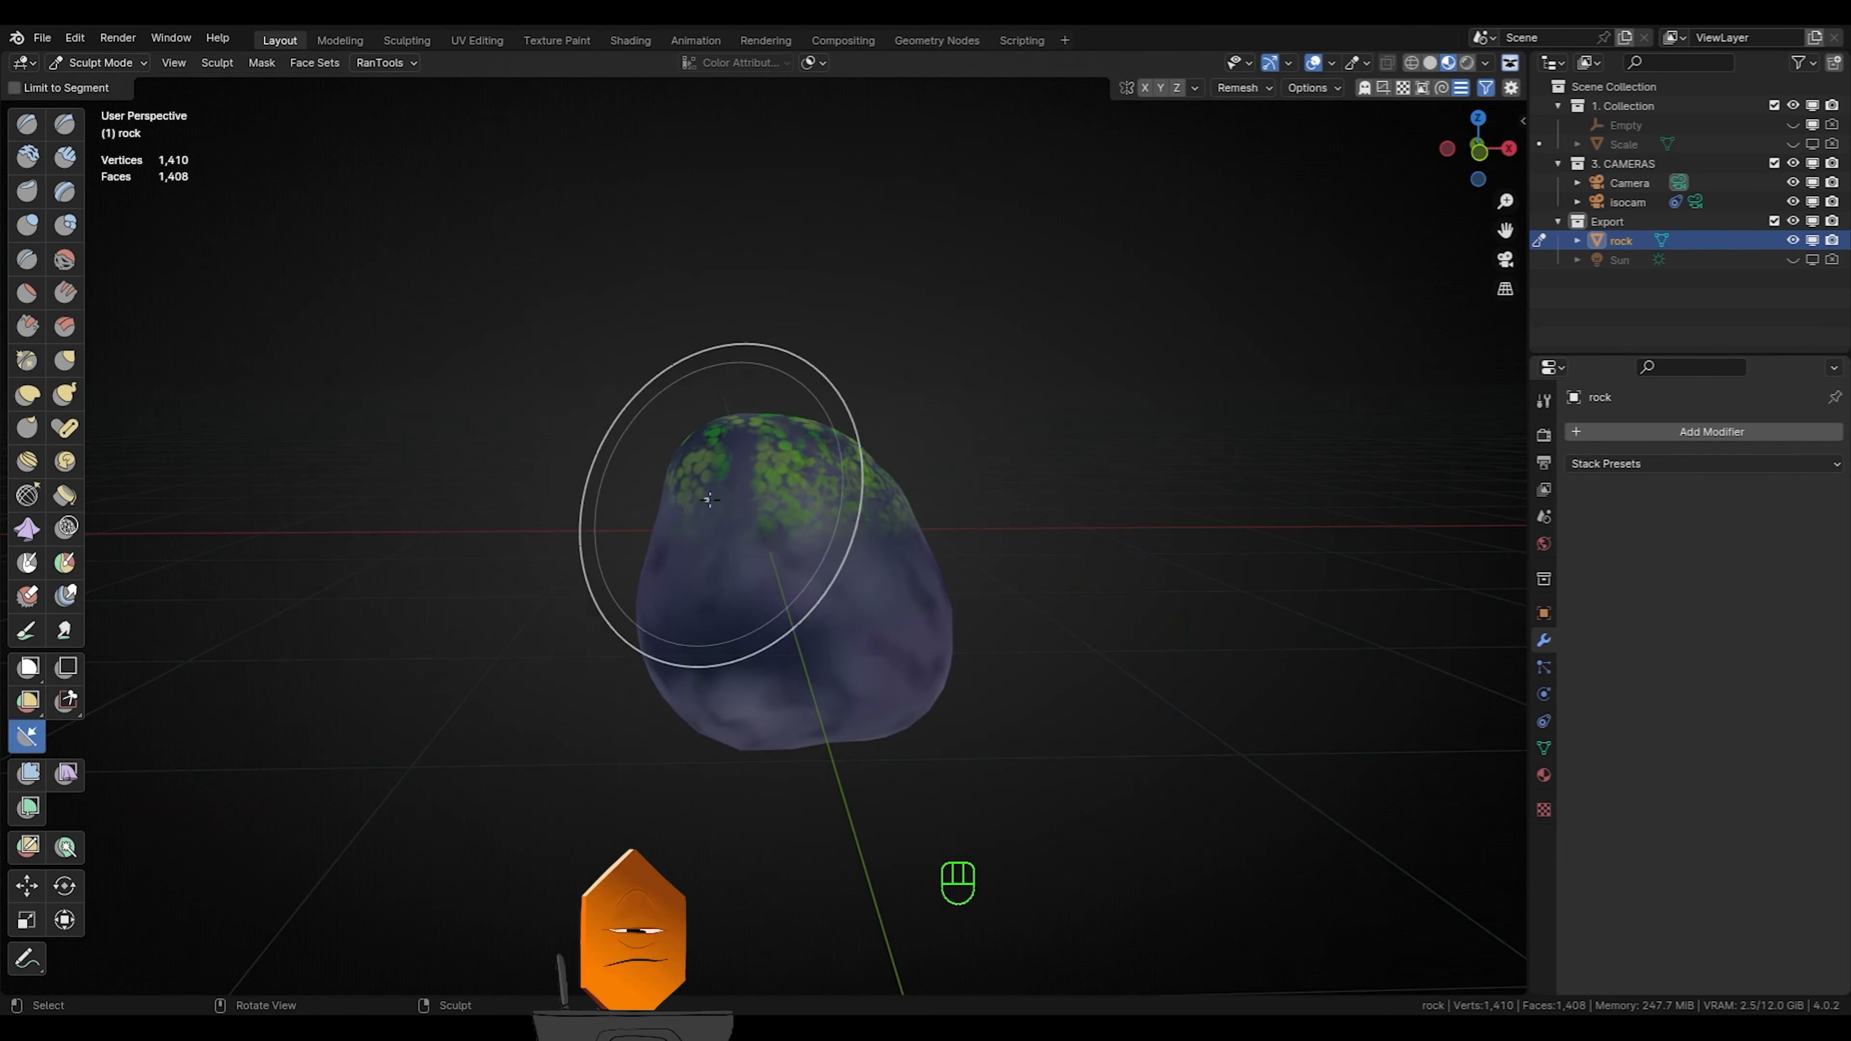
middle_click_drag(1042, 452, 989, 451)
left_click_drag(989, 450, 616, 460)
middle_click_drag(758, 641, 918, 714)
left_click_drag(957, 438, 967, 244)
mouse_move(802, 789)
left_mouse_down()
mouse_move(1087, 832)
mouse_move(947, 919)
left_mouse_up()
mouse_move(867, 824)
middle_mouse_down()
mouse_move(1041, 814)
mouse_move(767, 889)
middle_mouse_up()
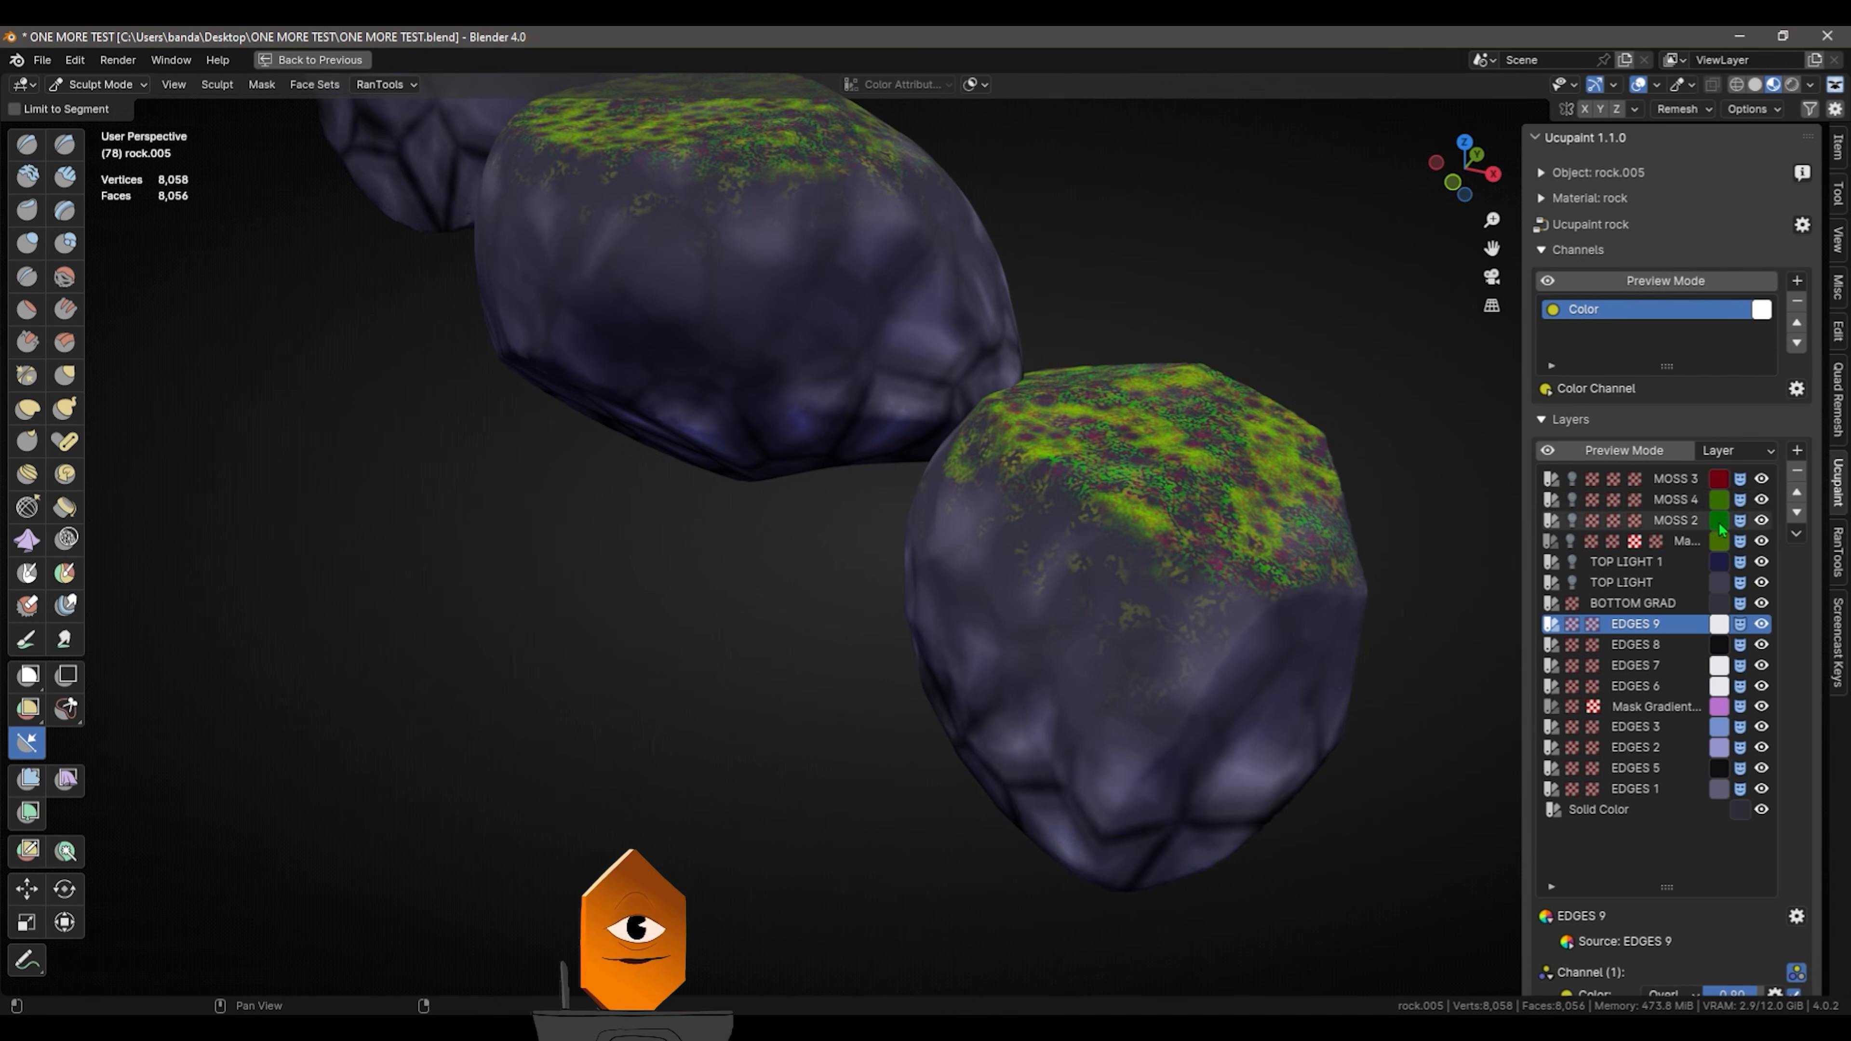
Adjust the MOSS 2 layer's color on the finished rock and open the TOP LIGHT 1 layer's color for editing
left_click(1718, 520)
left_click_drag(1603, 277, 1660, 216)
left_click(1718, 520)
left_click_drag(1614, 298, 1649, 310)
left_click(1720, 561)
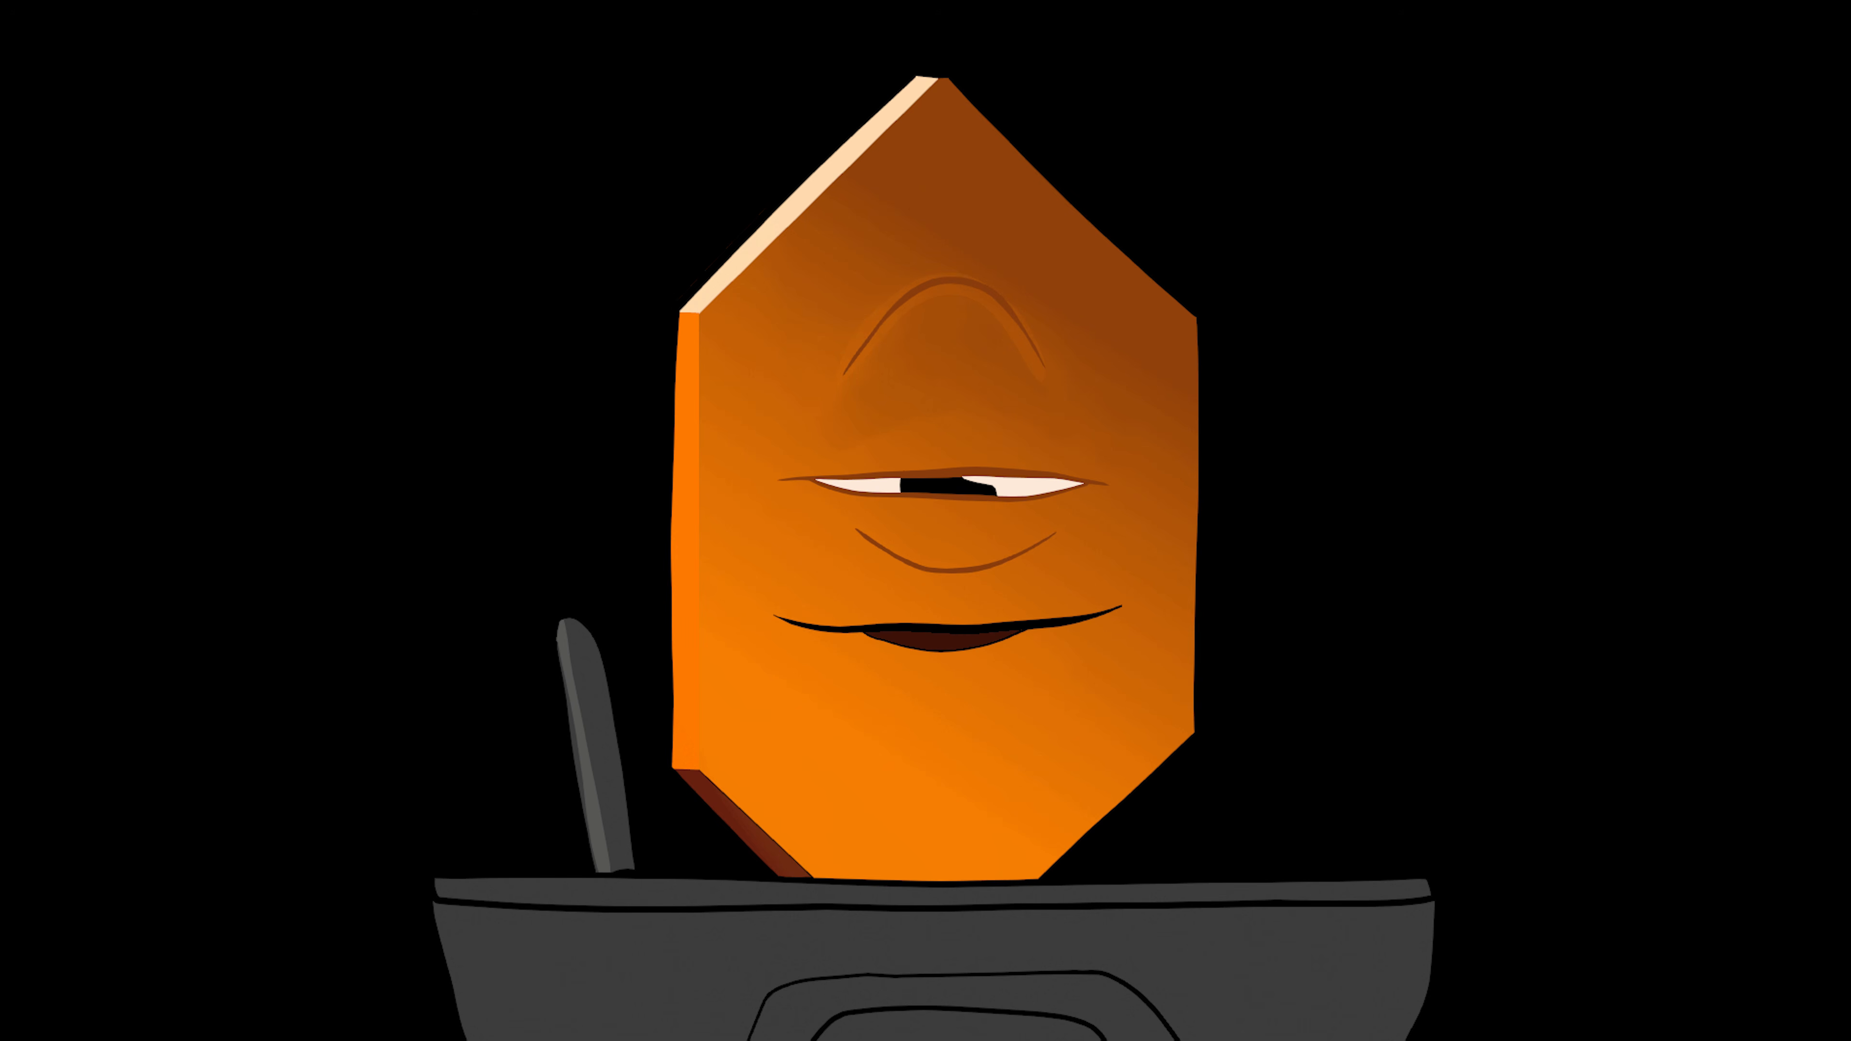
Add a Cube mesh to the empty scene
key("shift+a")
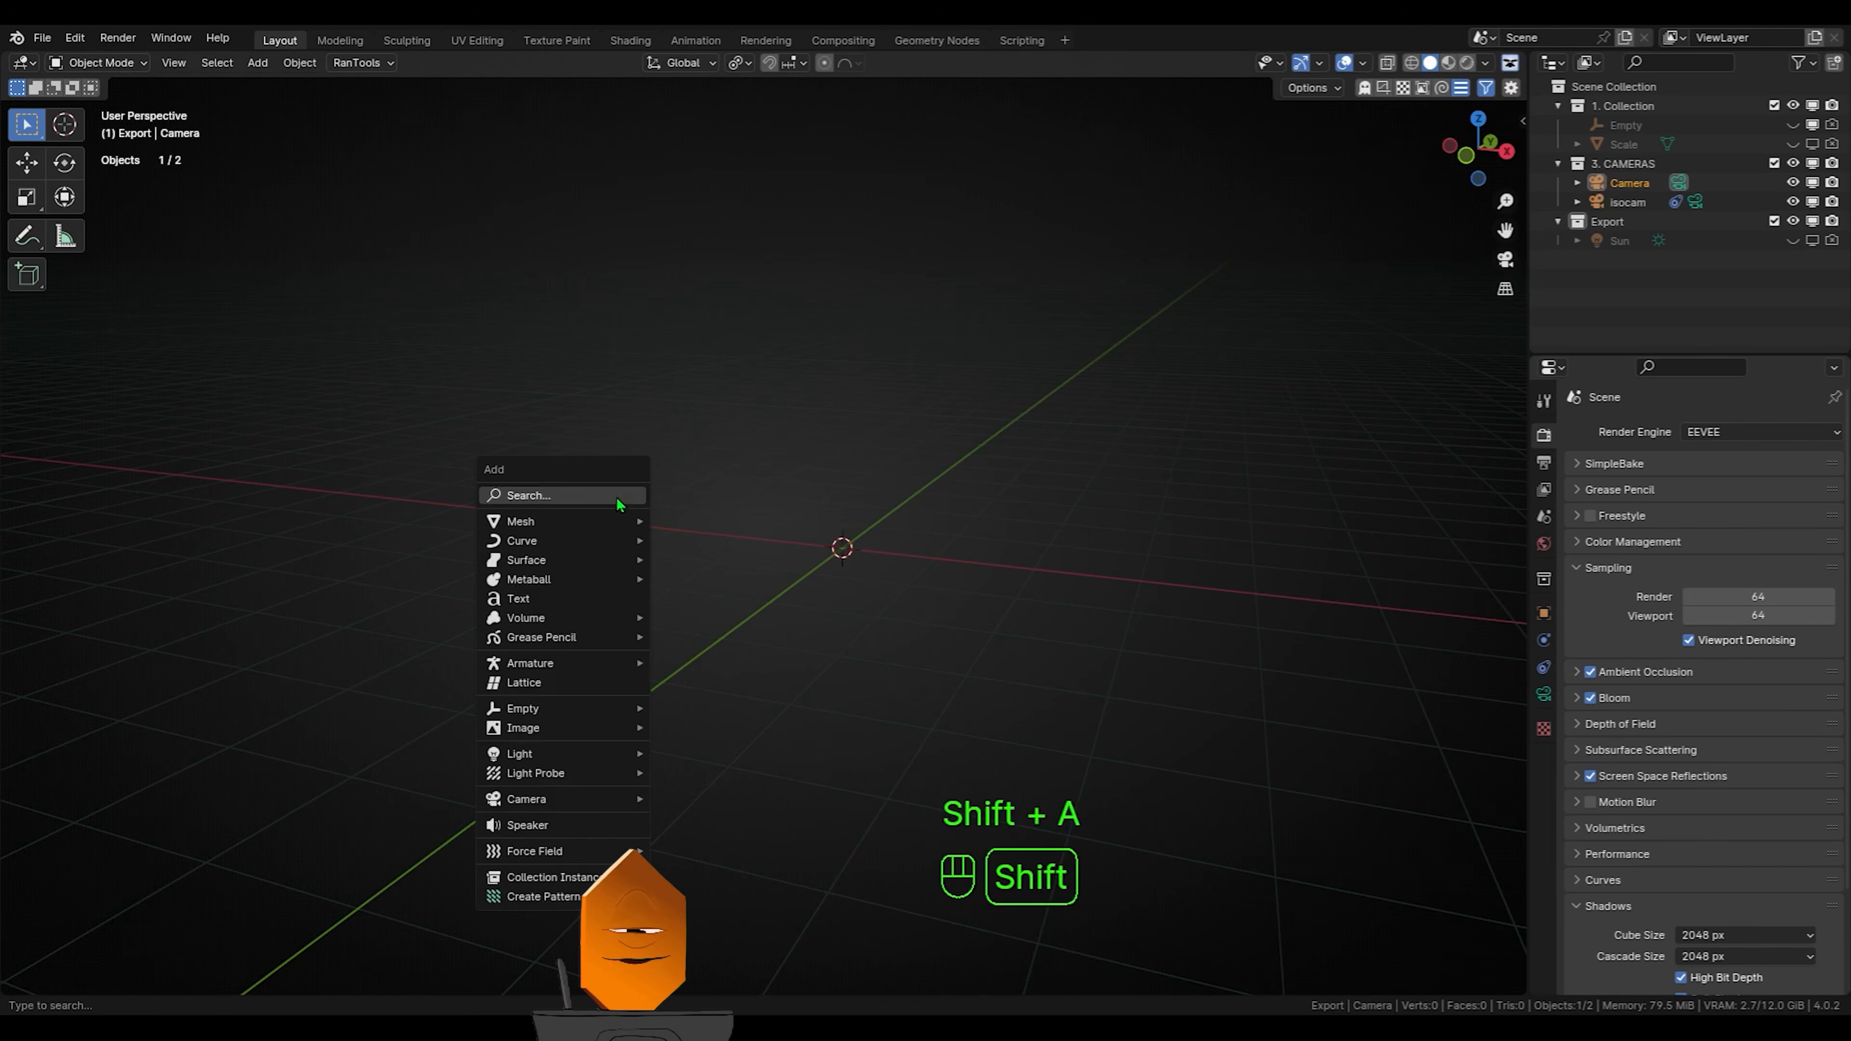
mouse_move(592, 523)
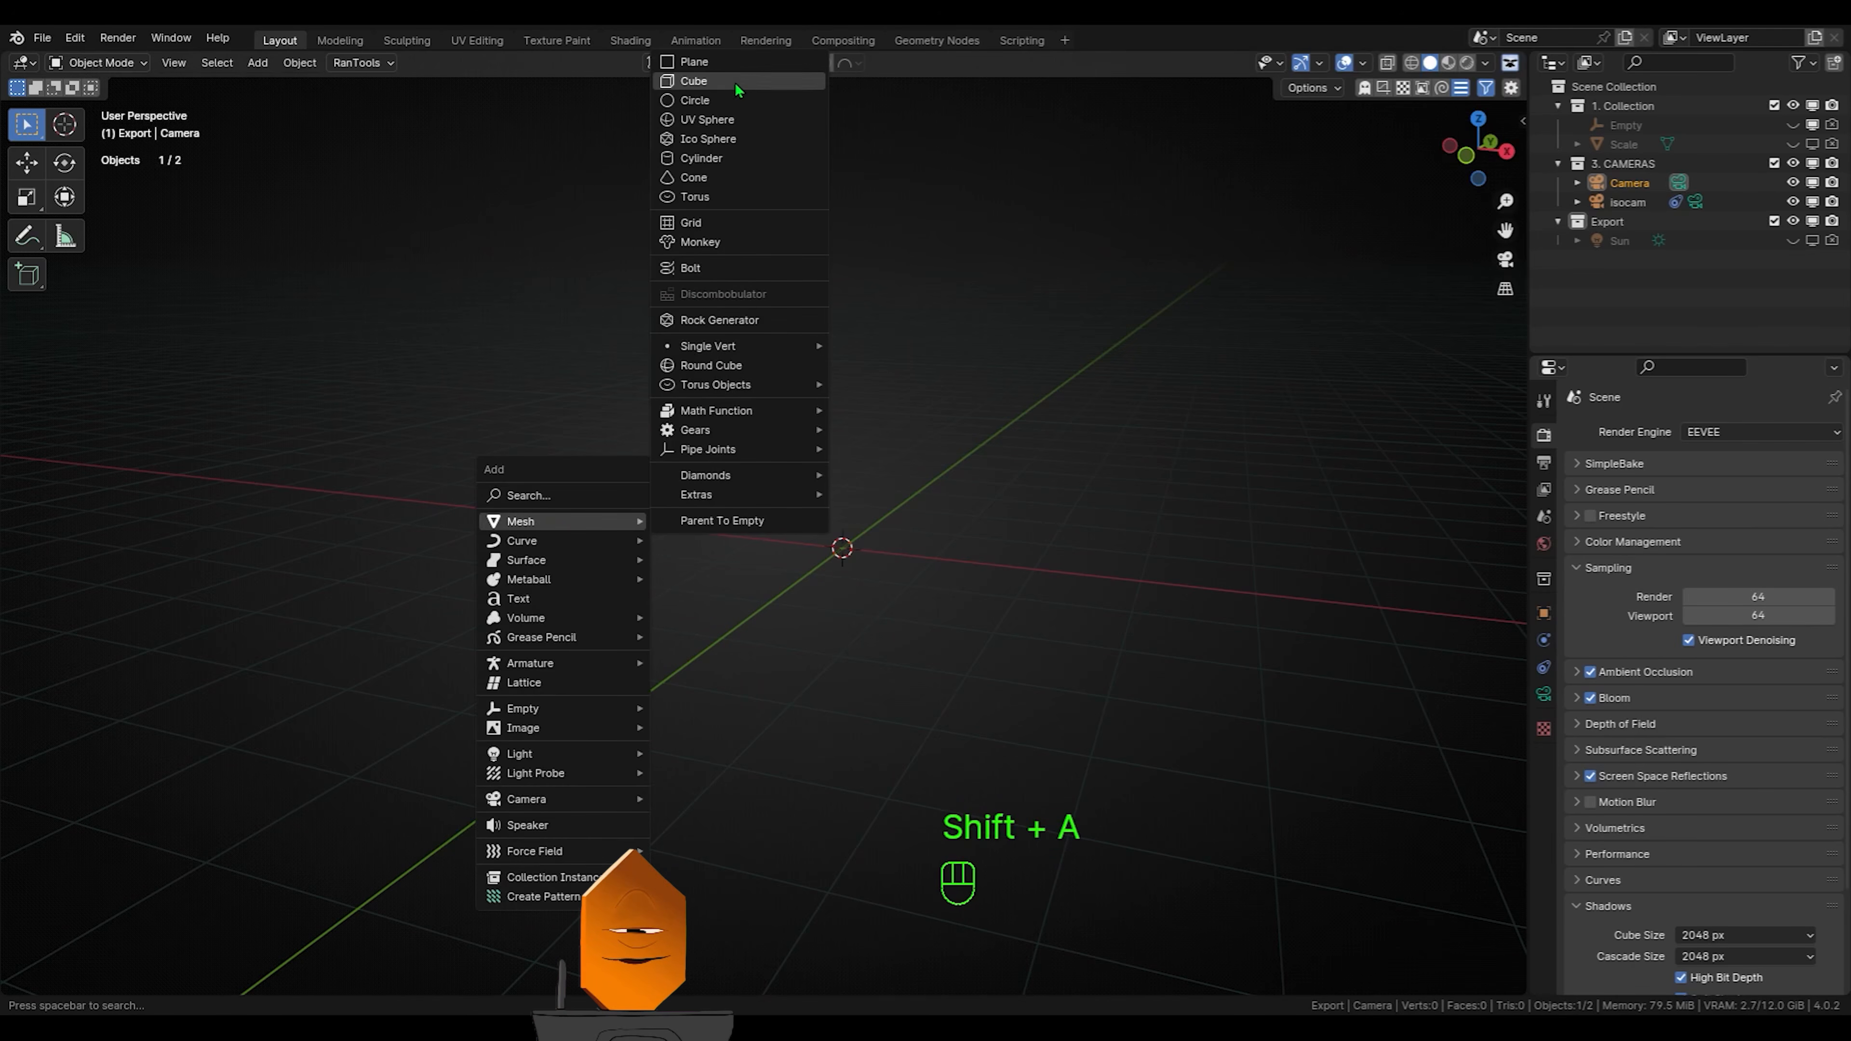
left_click(734, 81)
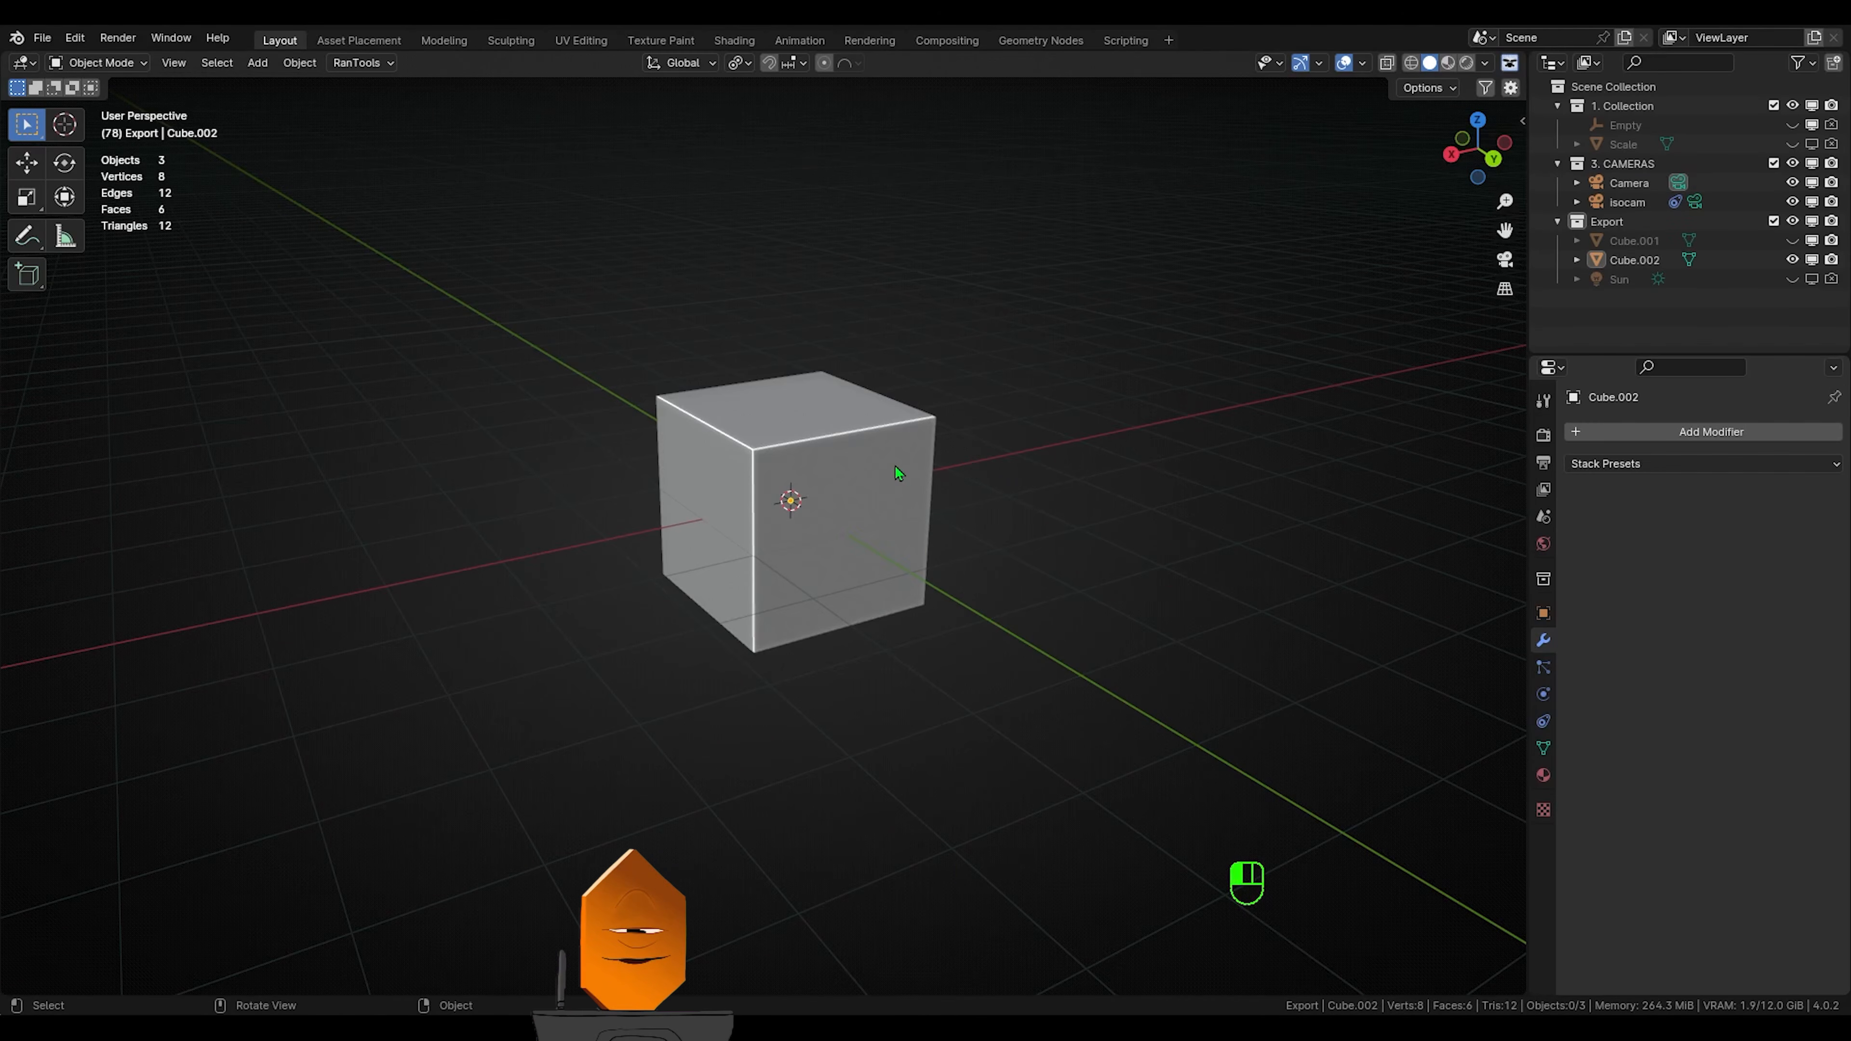
Enter Edit Mode on the cube and extrude its bottom face downward by about 0.5 m
left_click(896, 472)
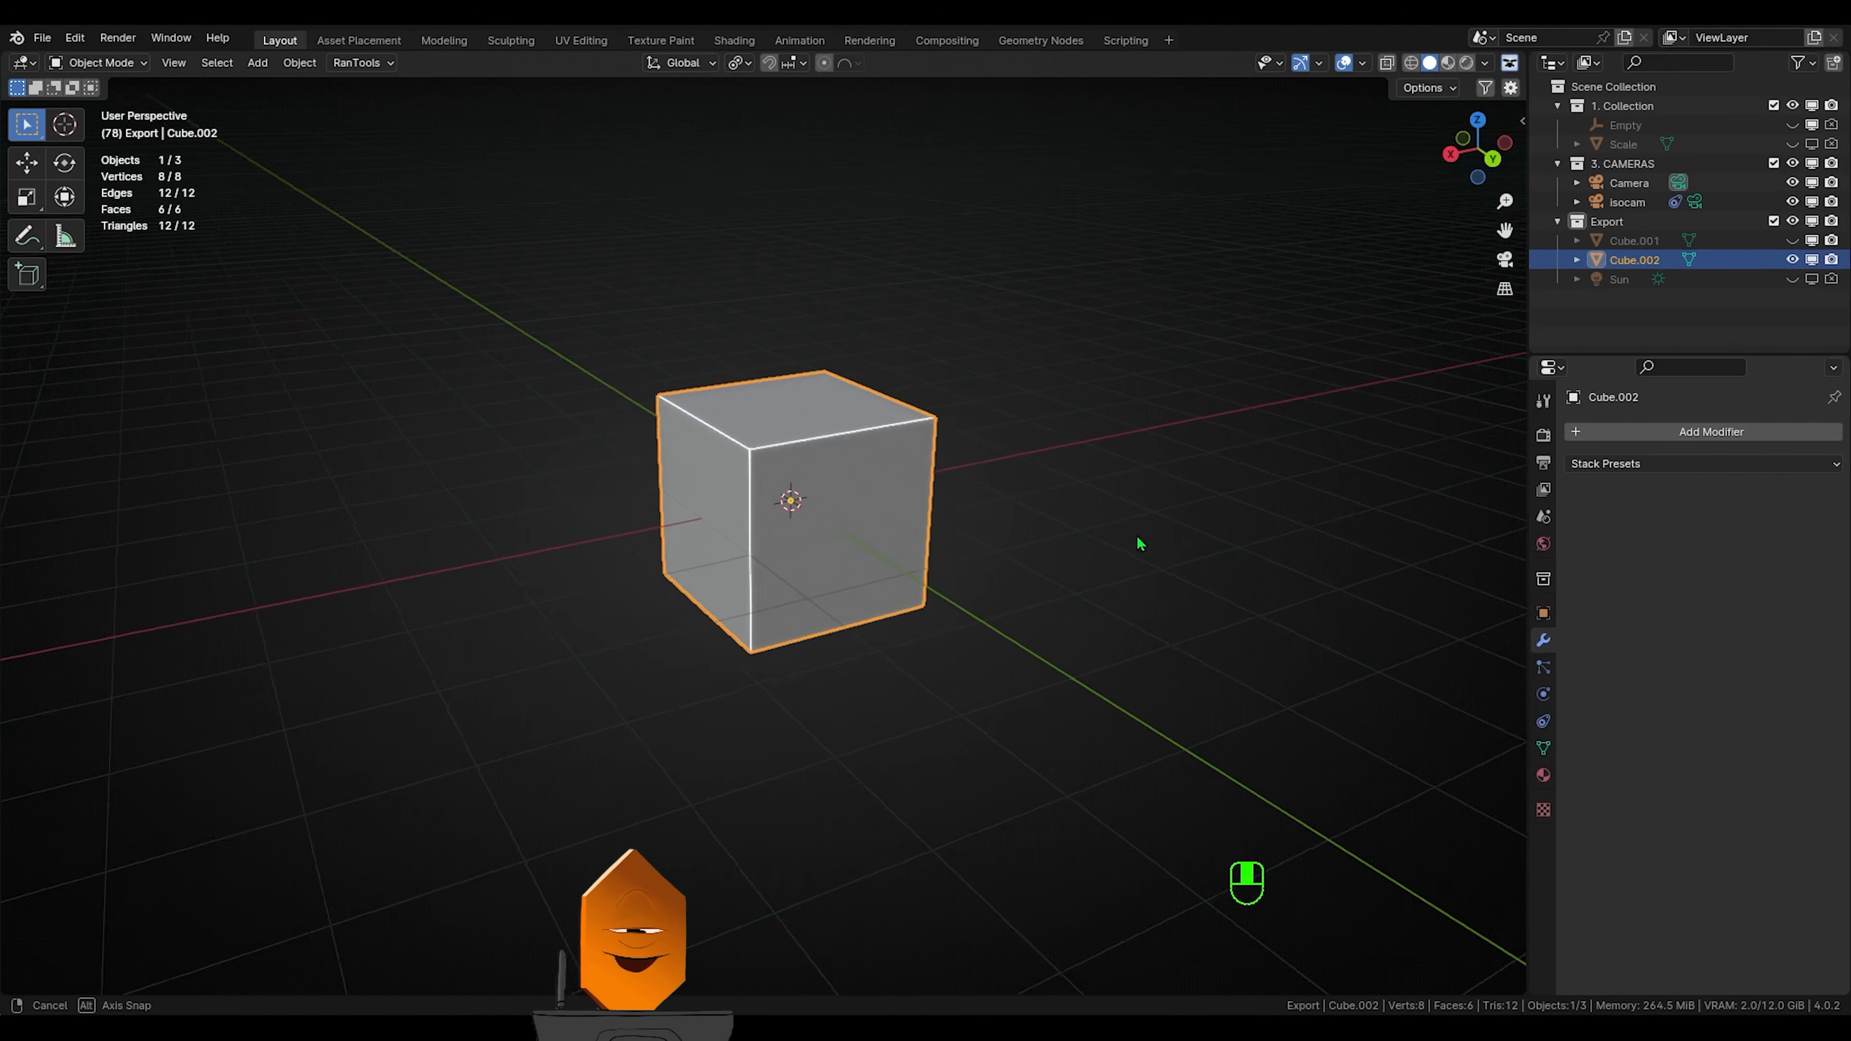
middle_click_drag(1140, 541, 995, 538)
key("Tab")
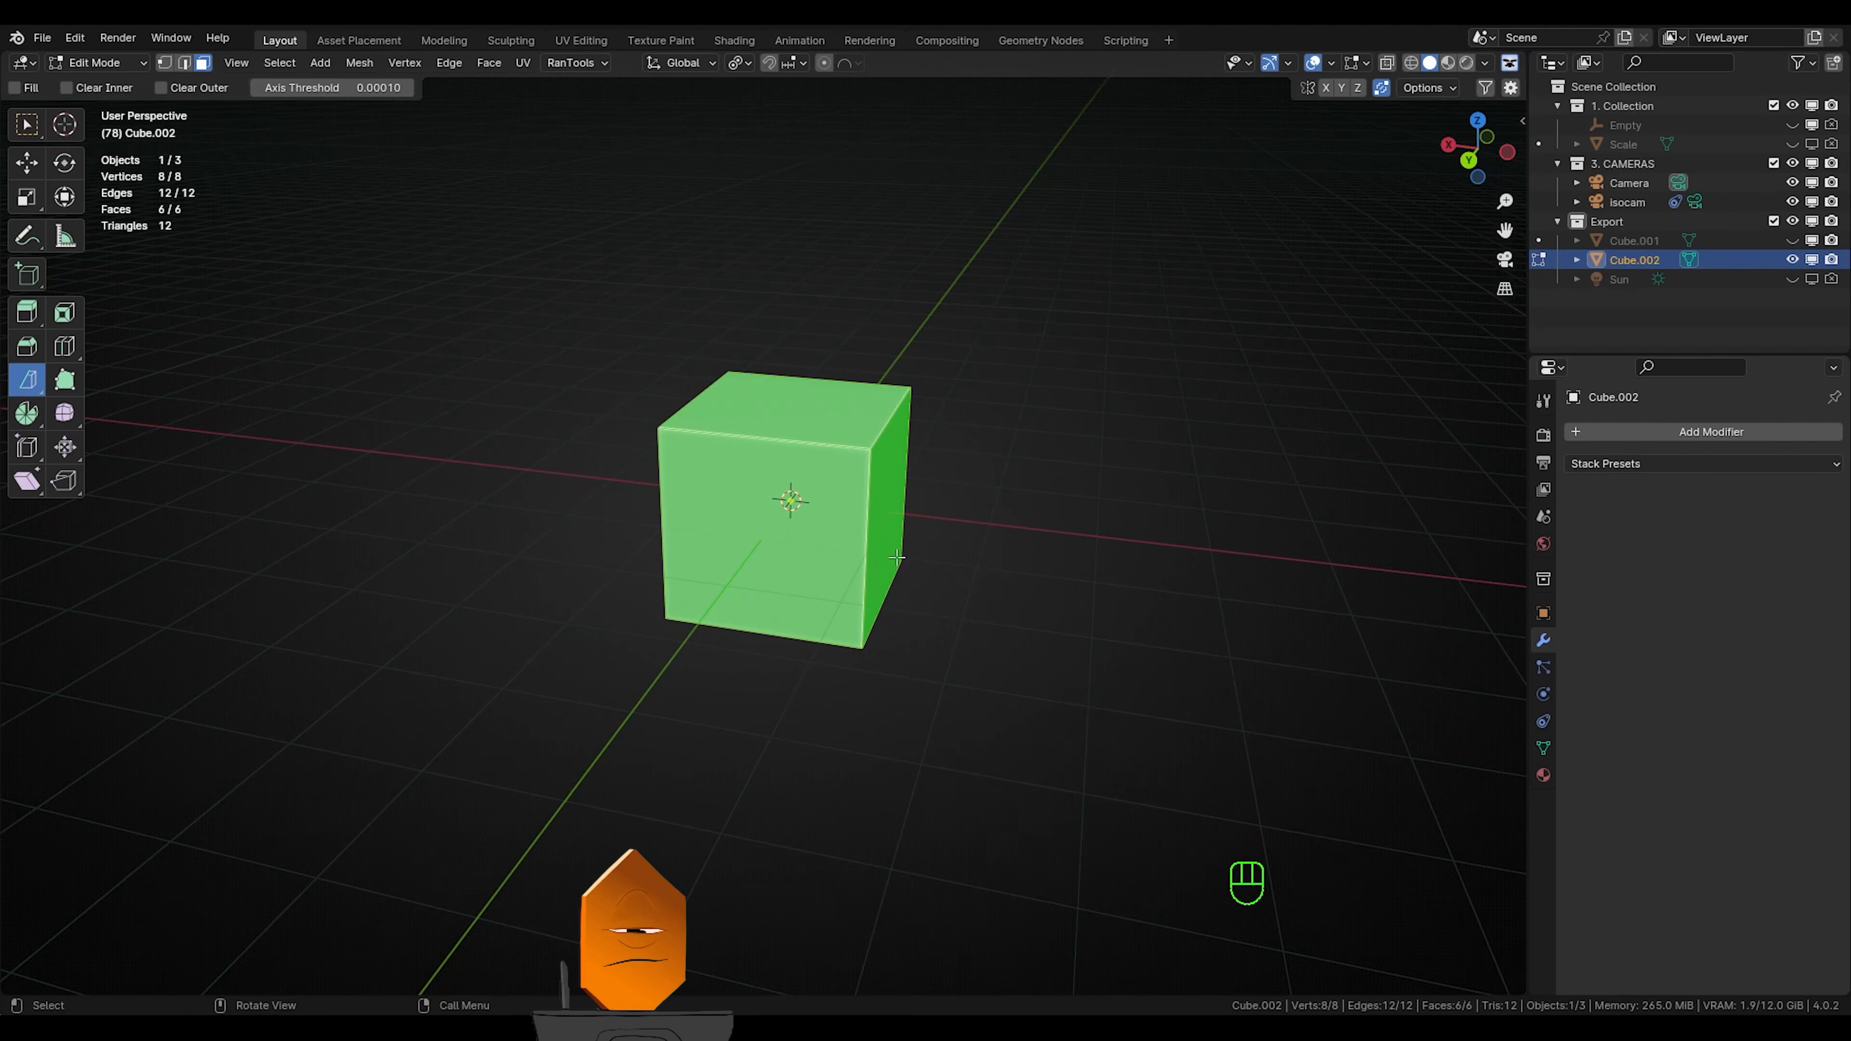
middle_click_drag(897, 557, 869, 572)
left_click(869, 572)
key("e")
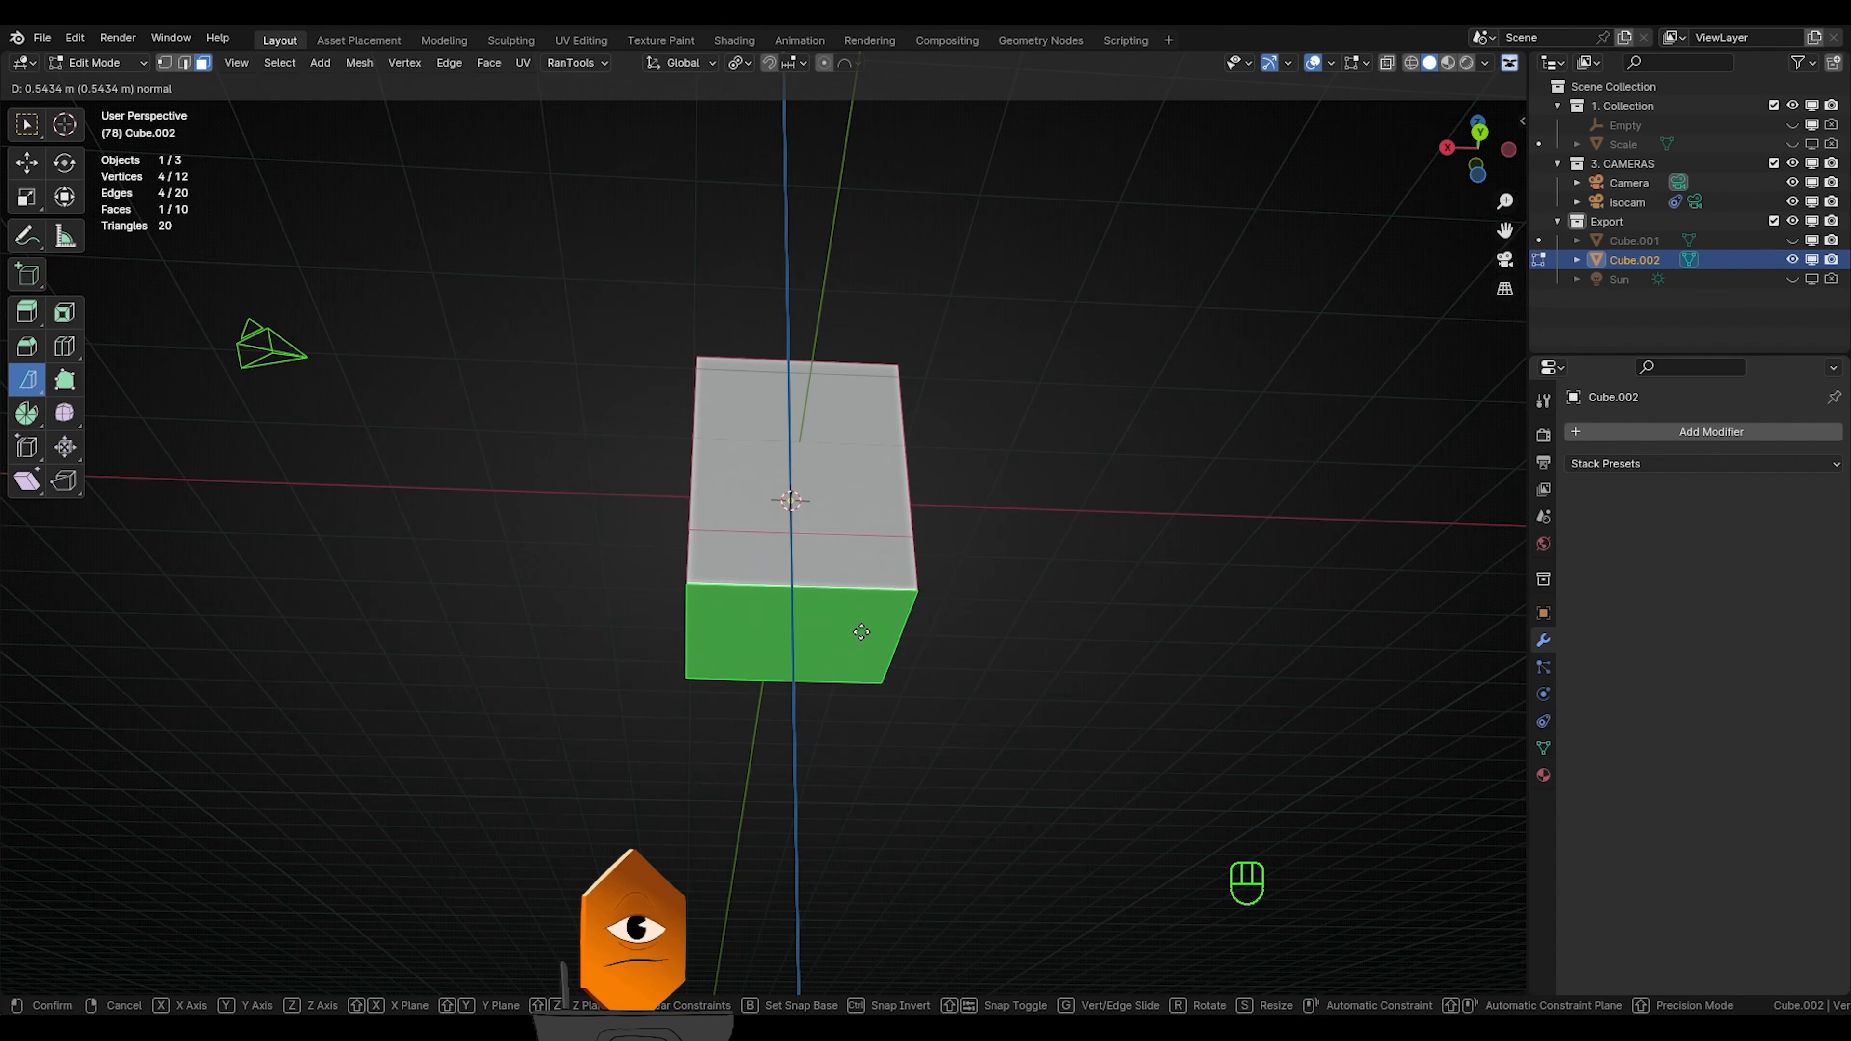
left_click(979, 566)
Extrude one of the cube's side faces outward by about 1.23 m
key("alt+a")
left_click(912, 625)
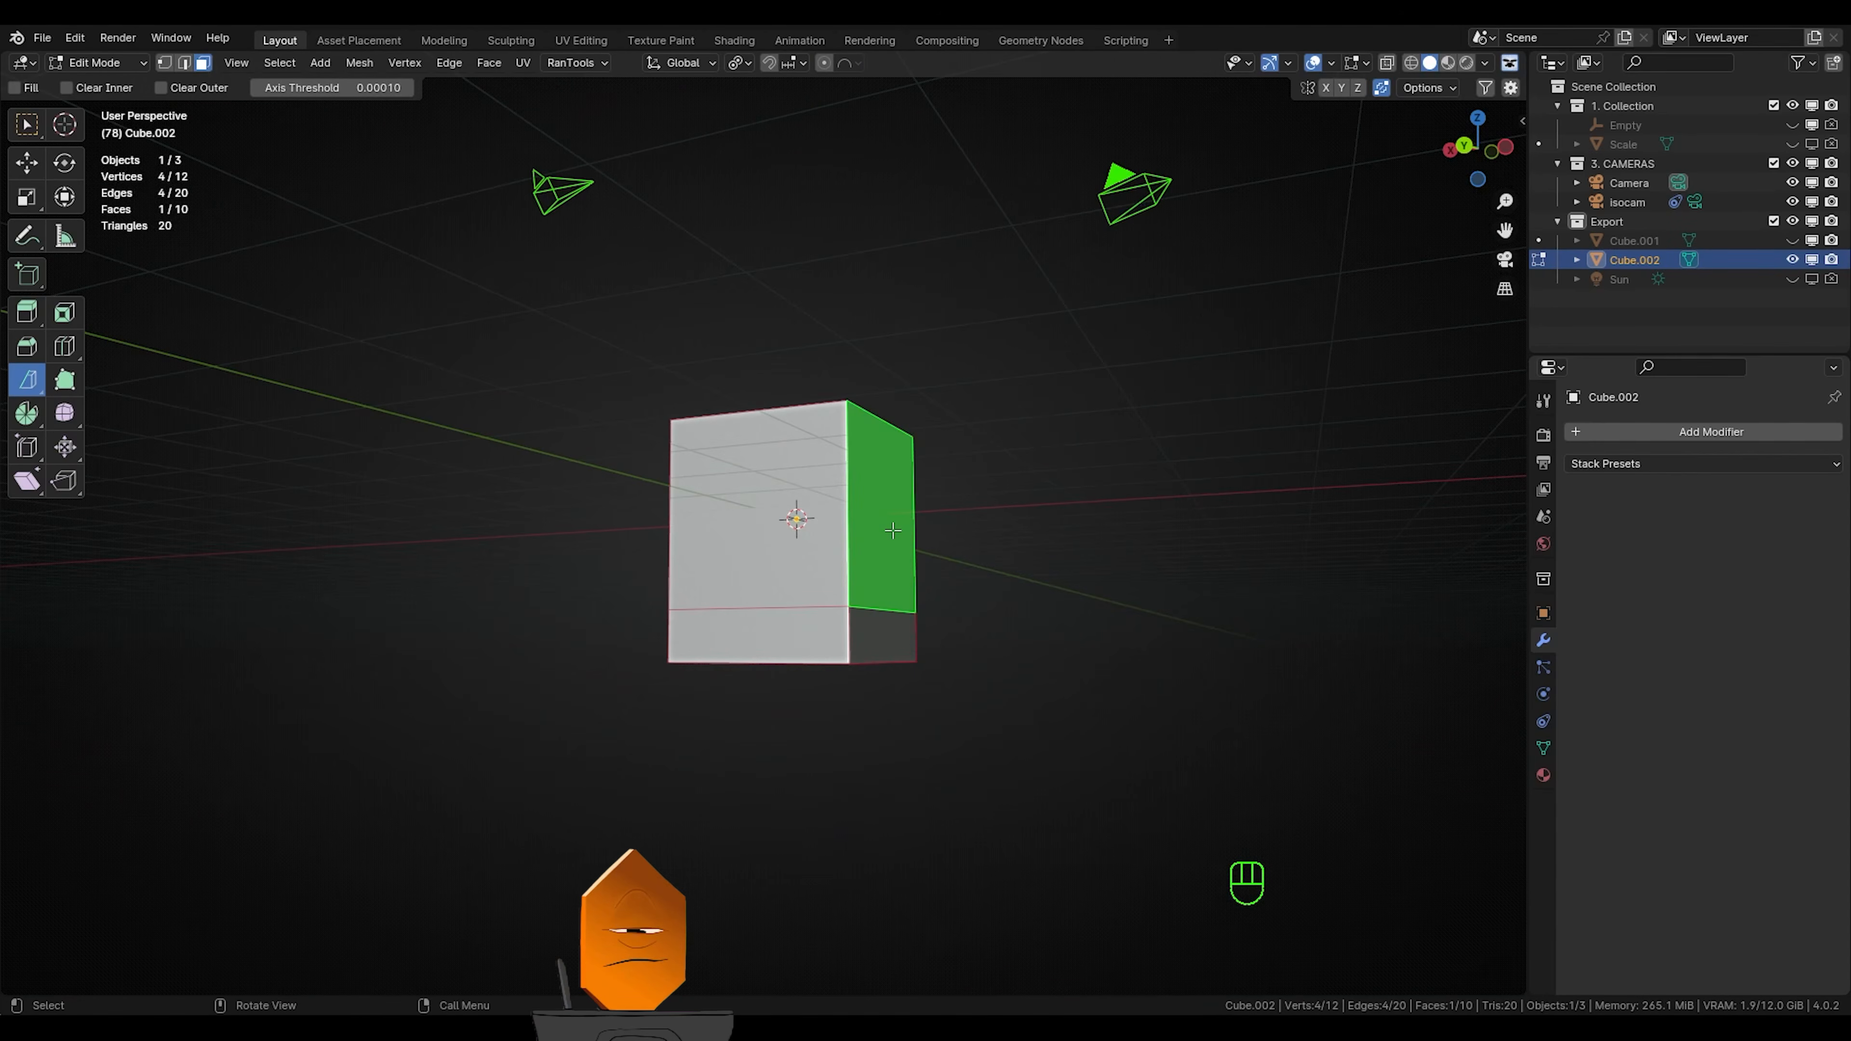
key("e")
left_click(1005, 511)
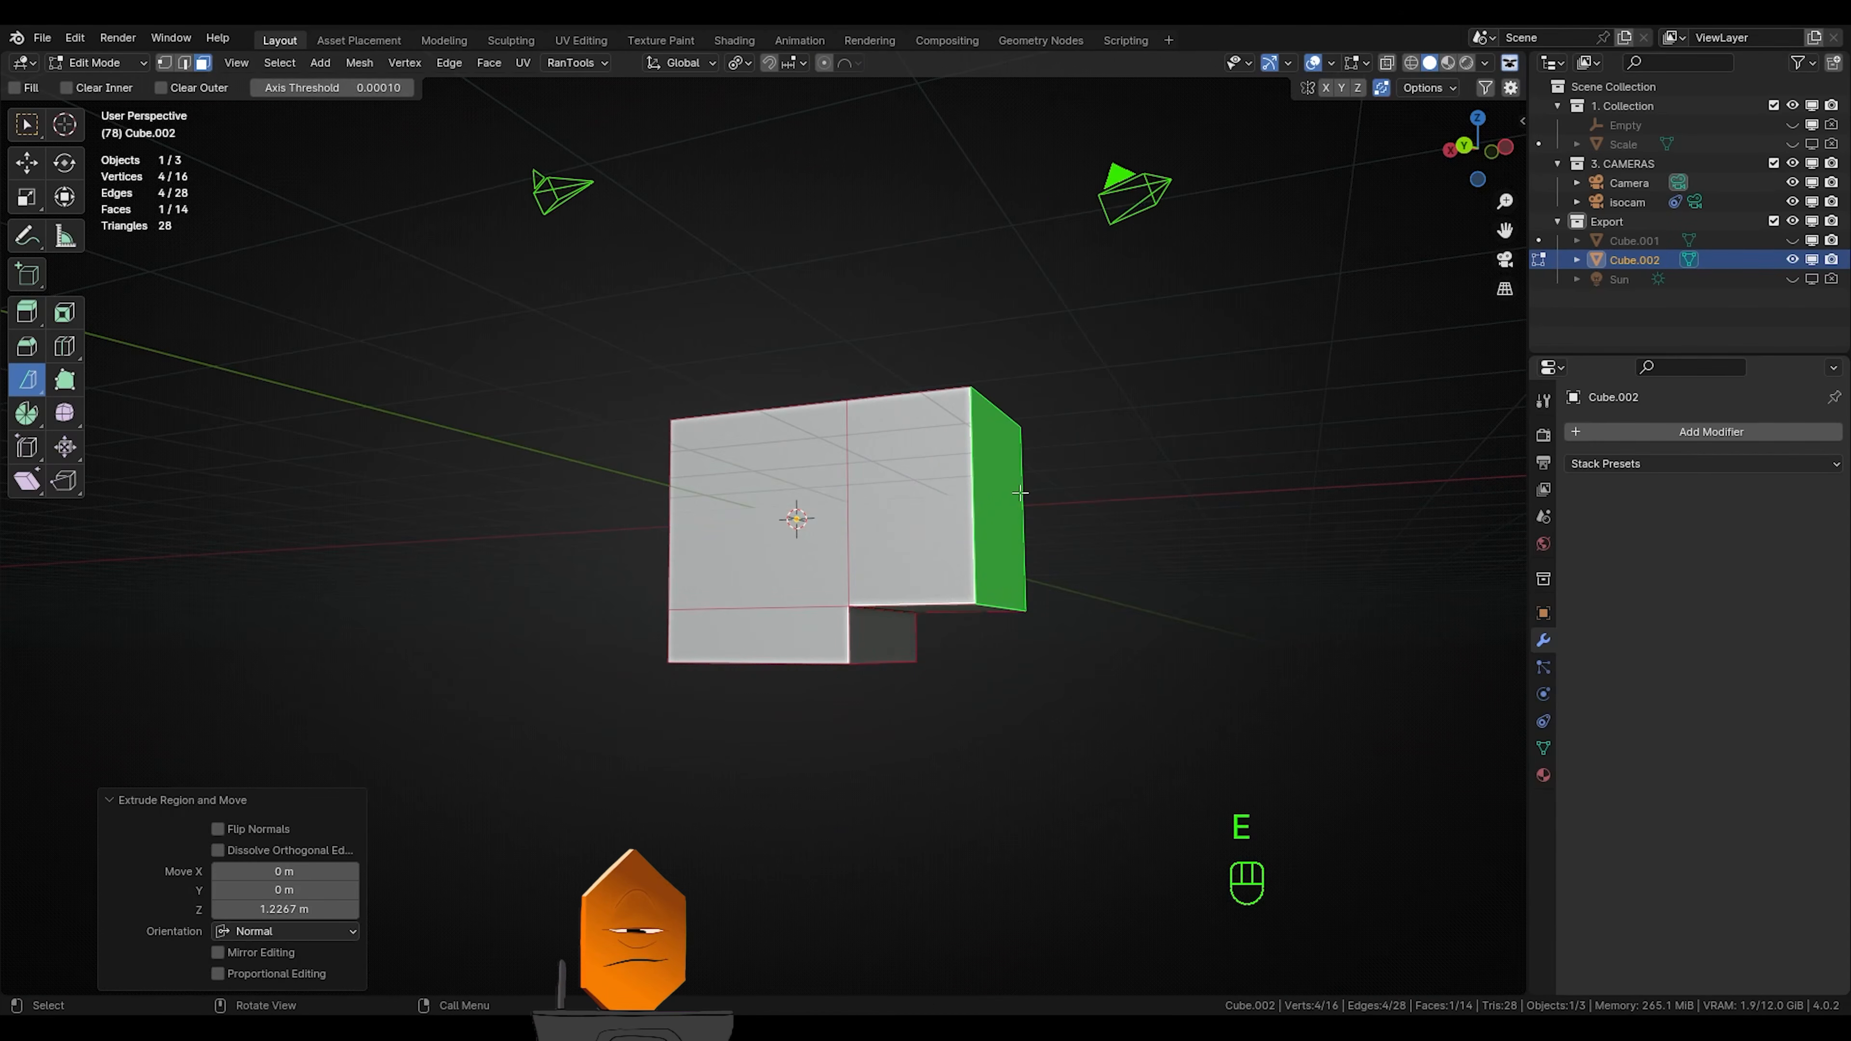
middle_click_drag(1019, 493, 1035, 550)
middle_click_drag(807, 490, 804, 475)
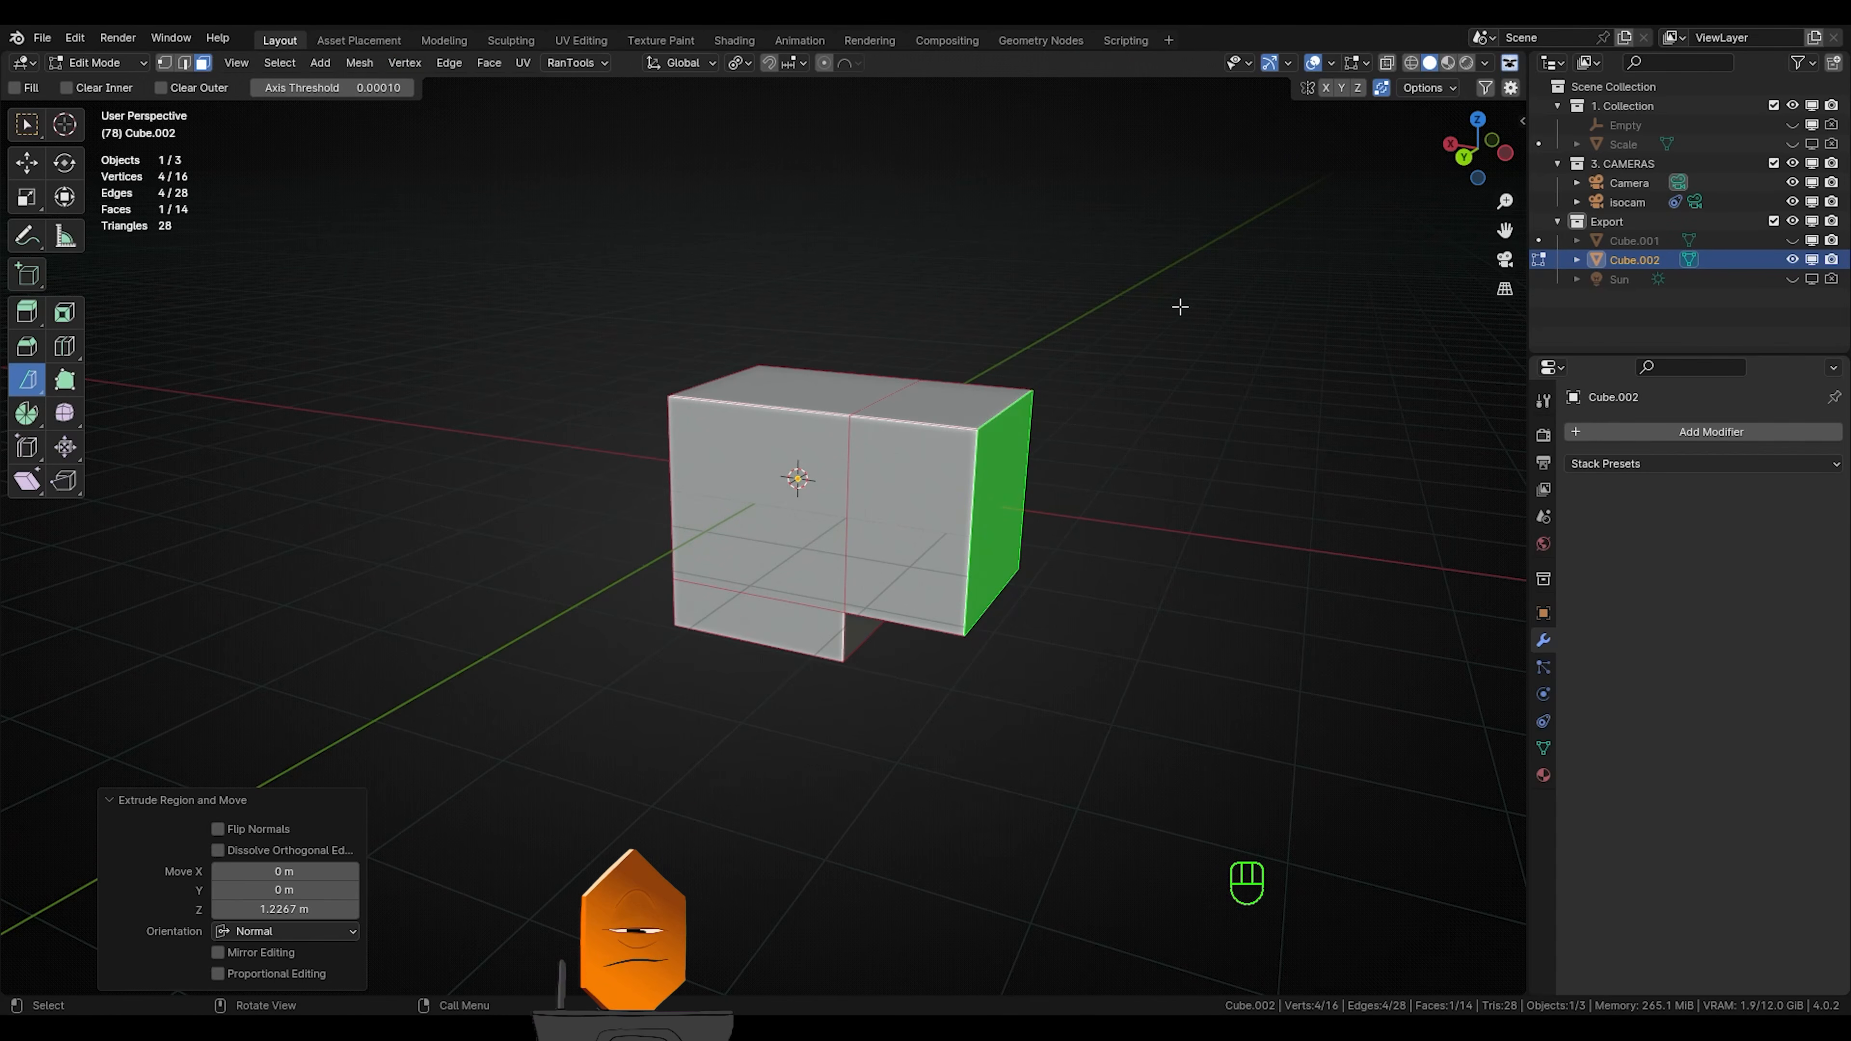
Turn on the face normals overlay for mesh editing and increase the normals' display size
left_click(1366, 61)
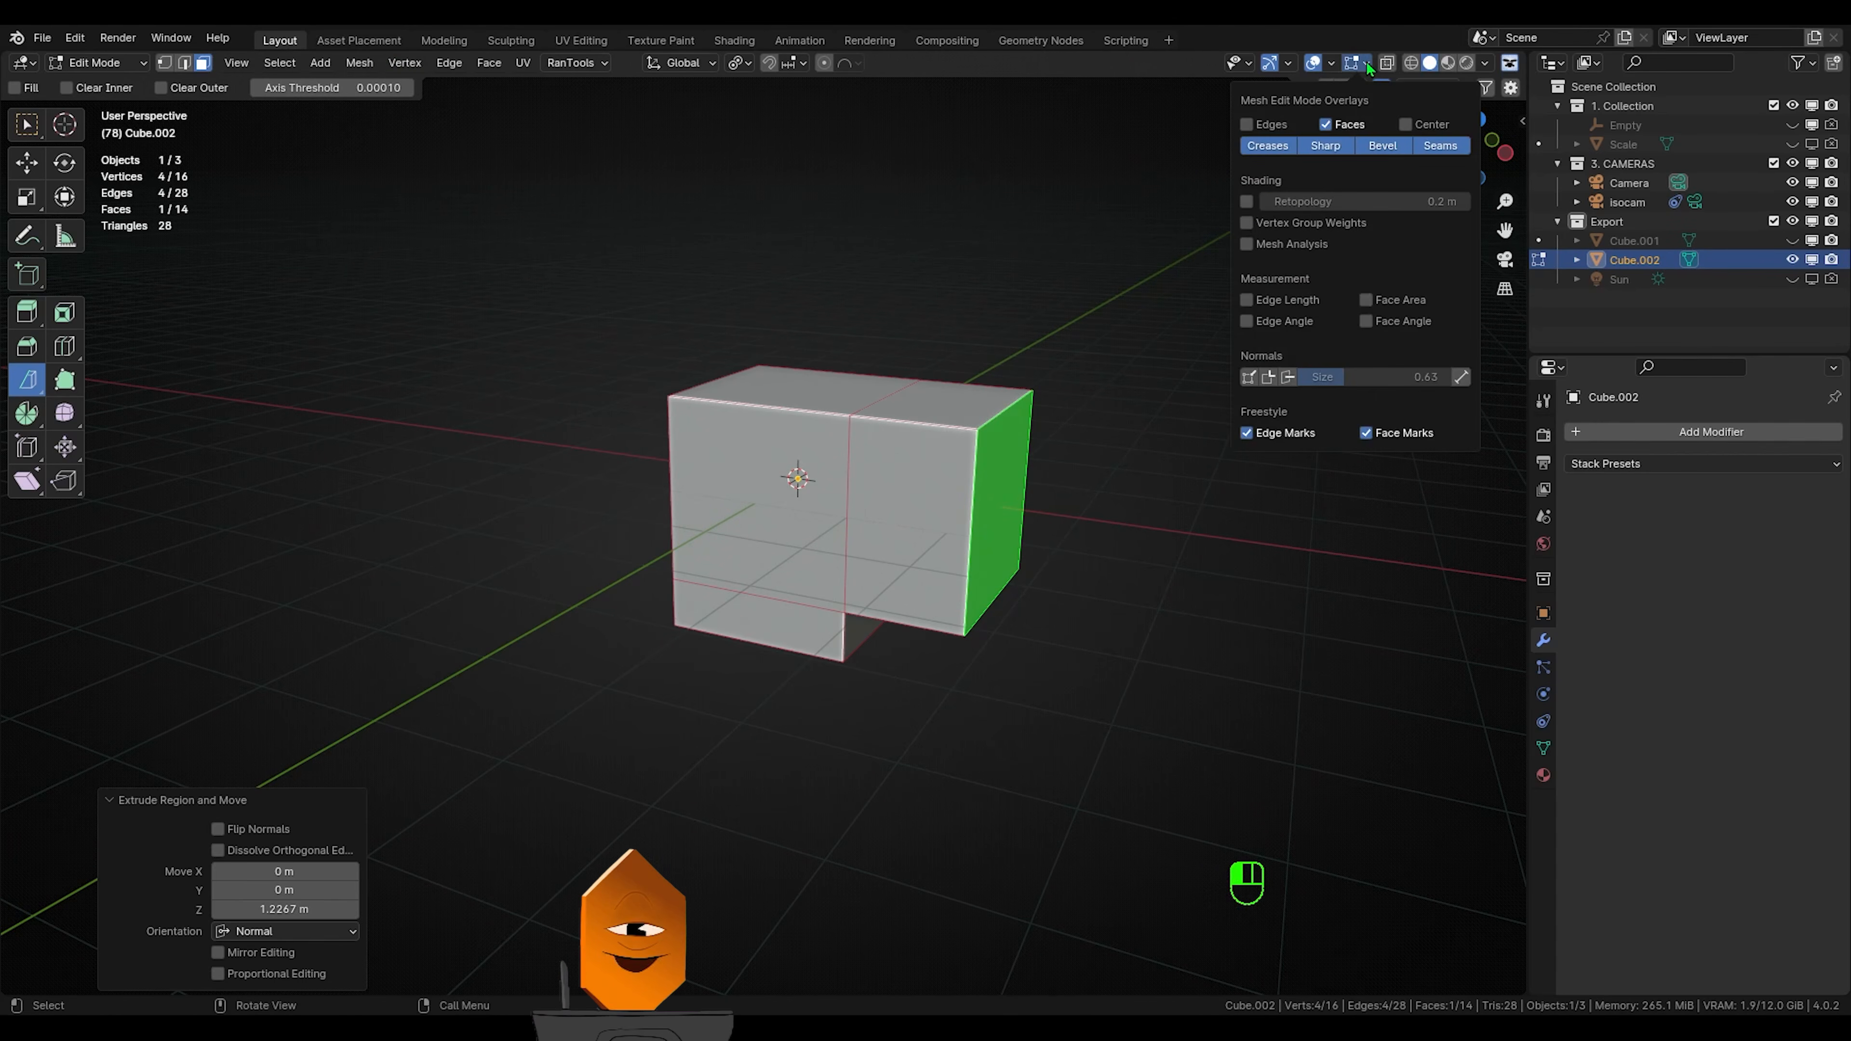
left_click(1287, 381)
left_click_drag(1330, 376, 1384, 377)
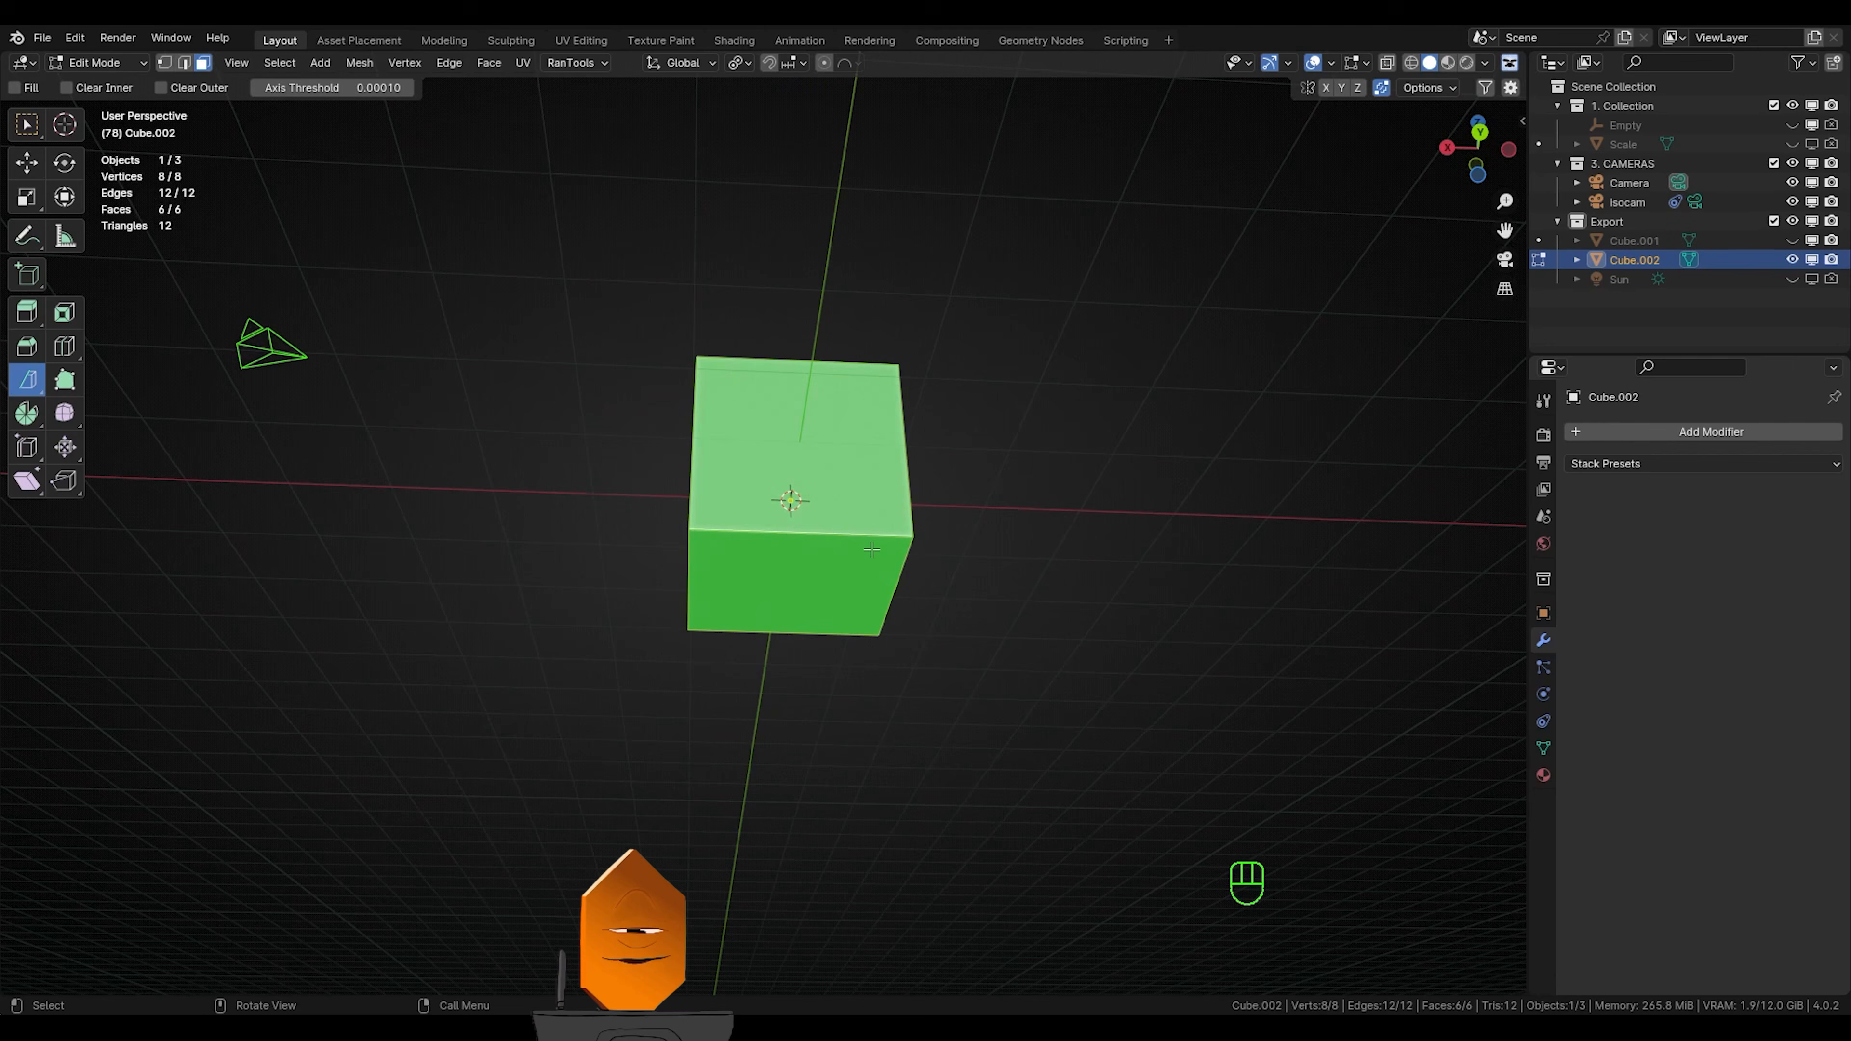
Extrude the original cube's bottom face downward by about 0.9 m
left_click(869, 571)
key("e")
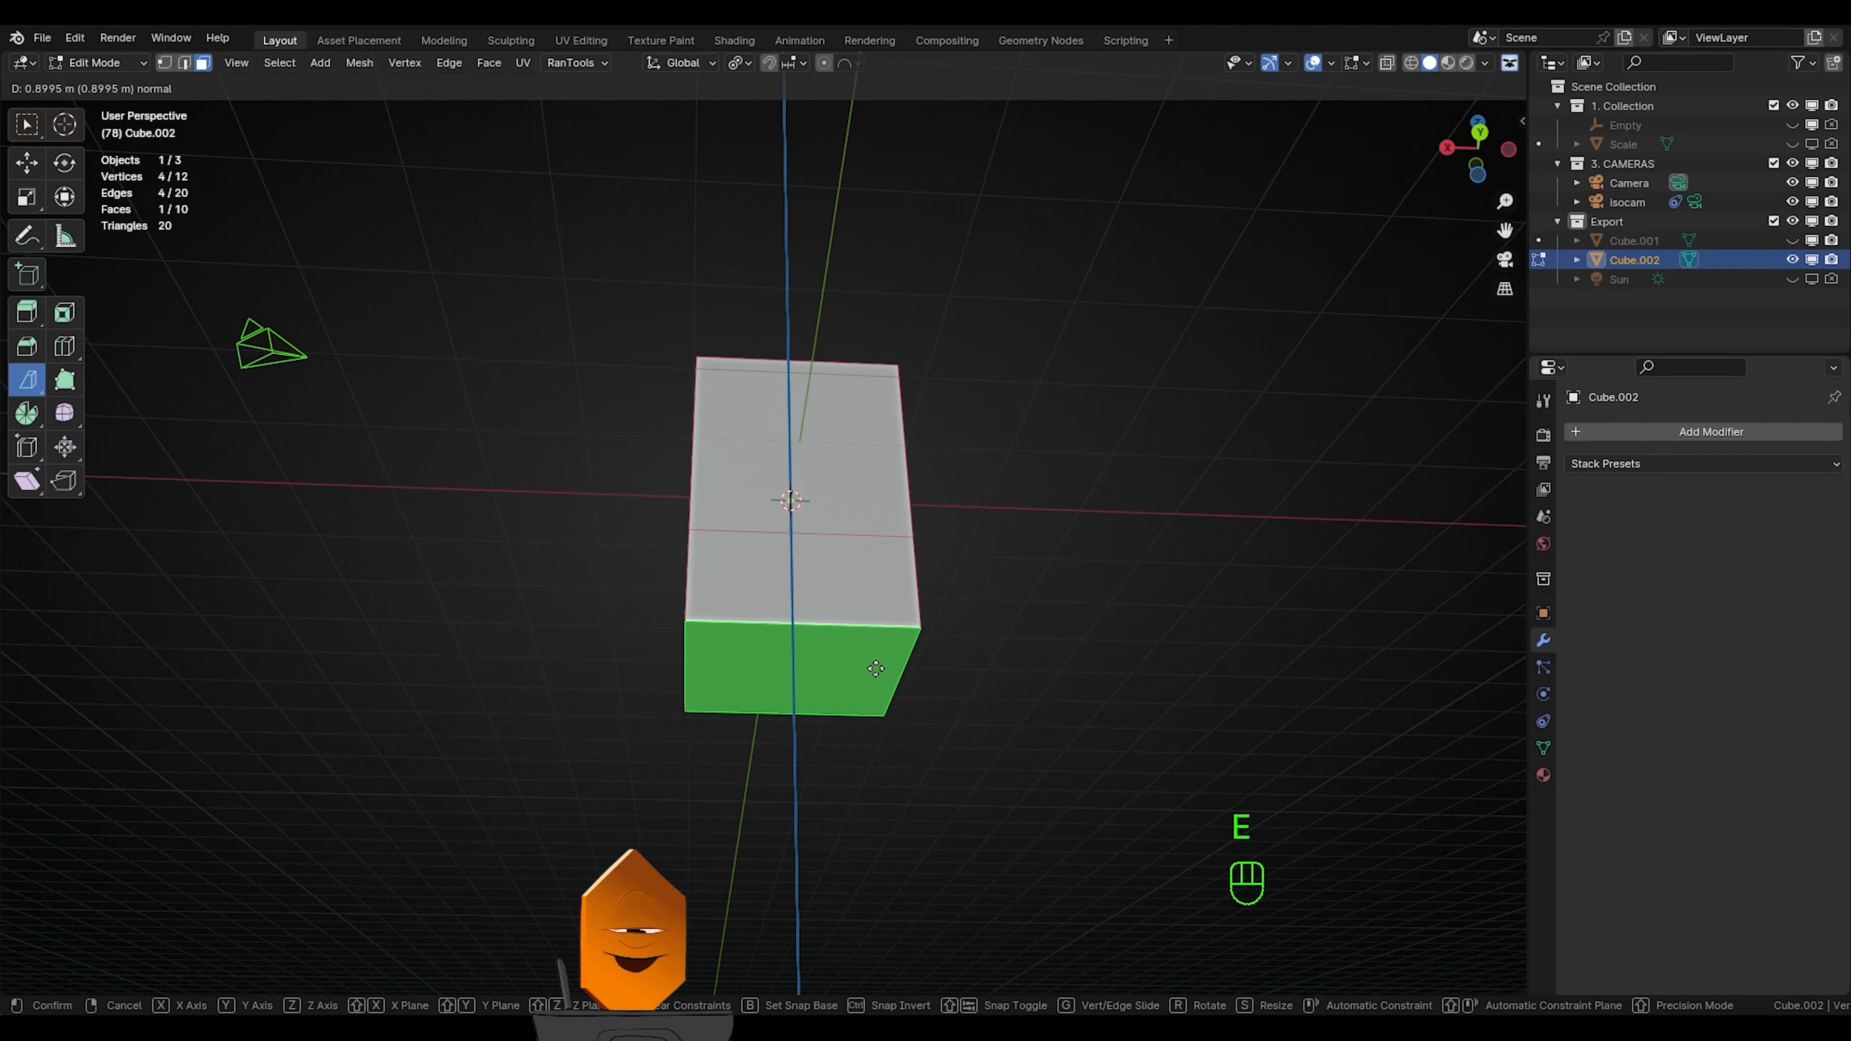
Enter Edit Mode on the cube and stretch the whole mesh along the Z axis by a factor of about 1.9
key("Tab")
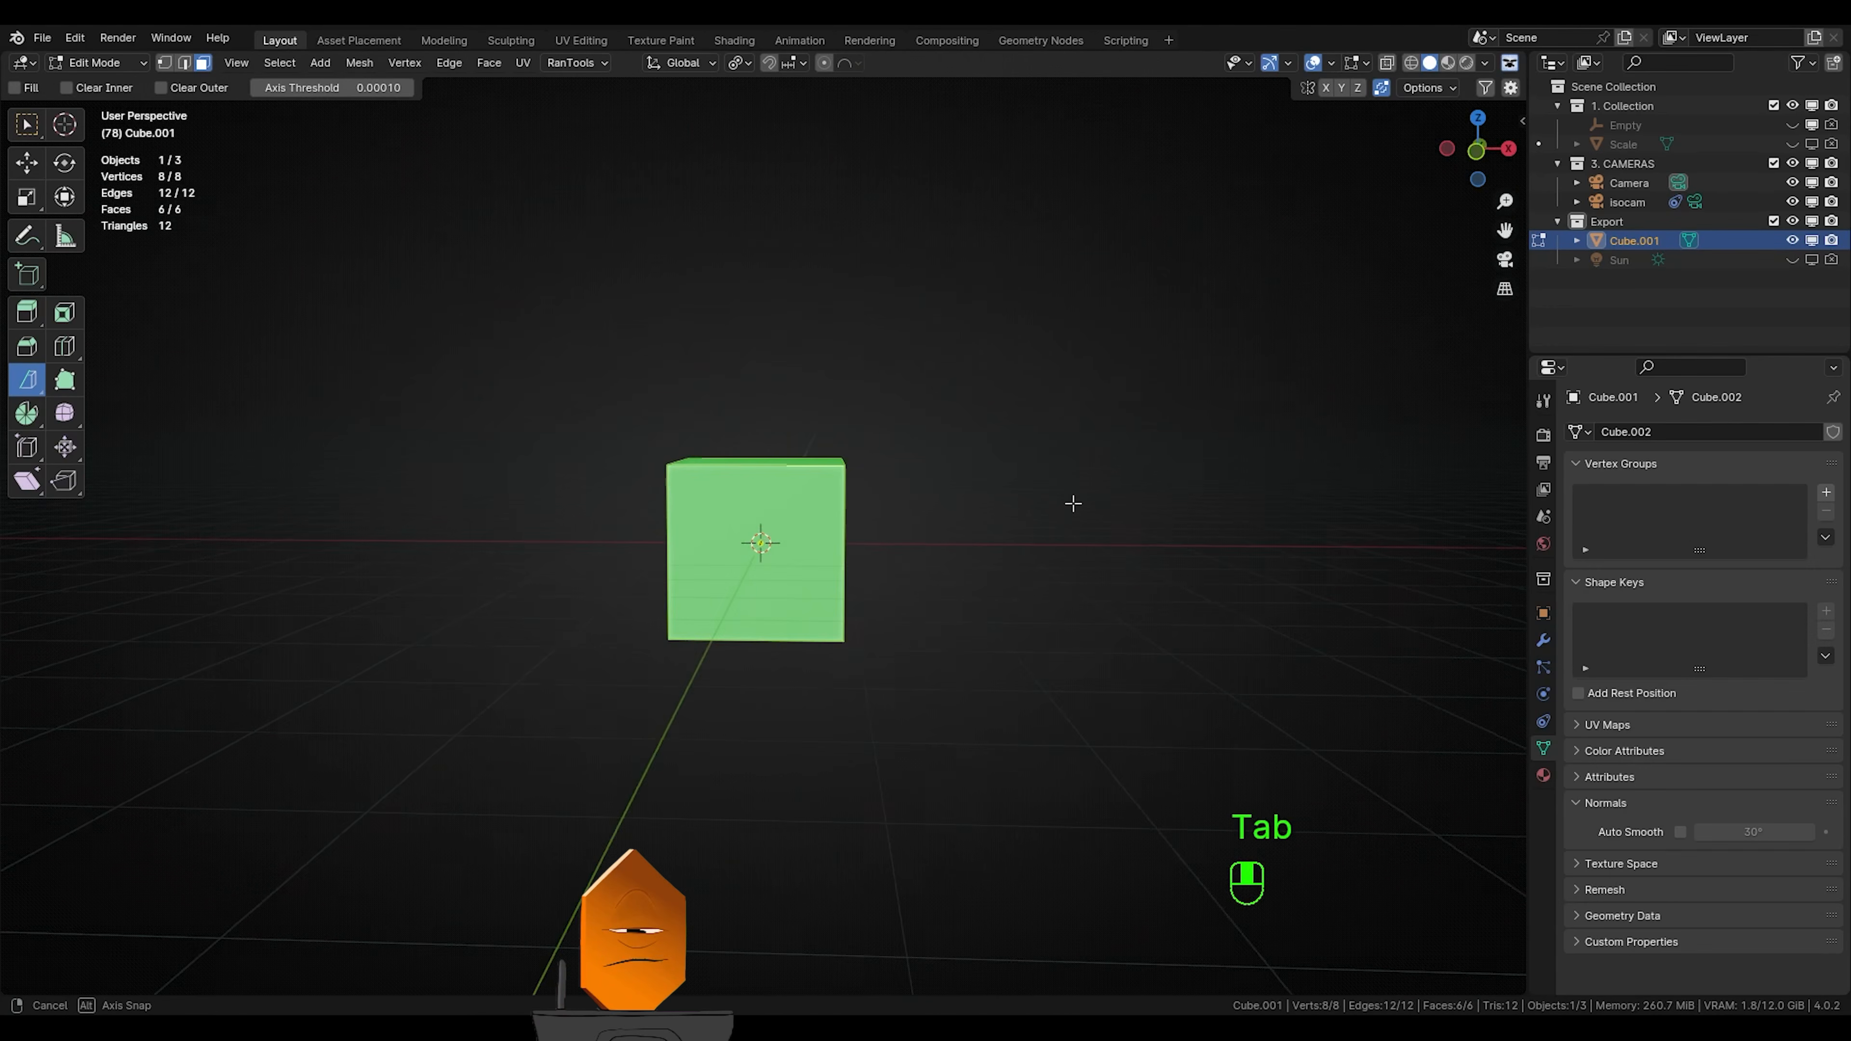
key("s")
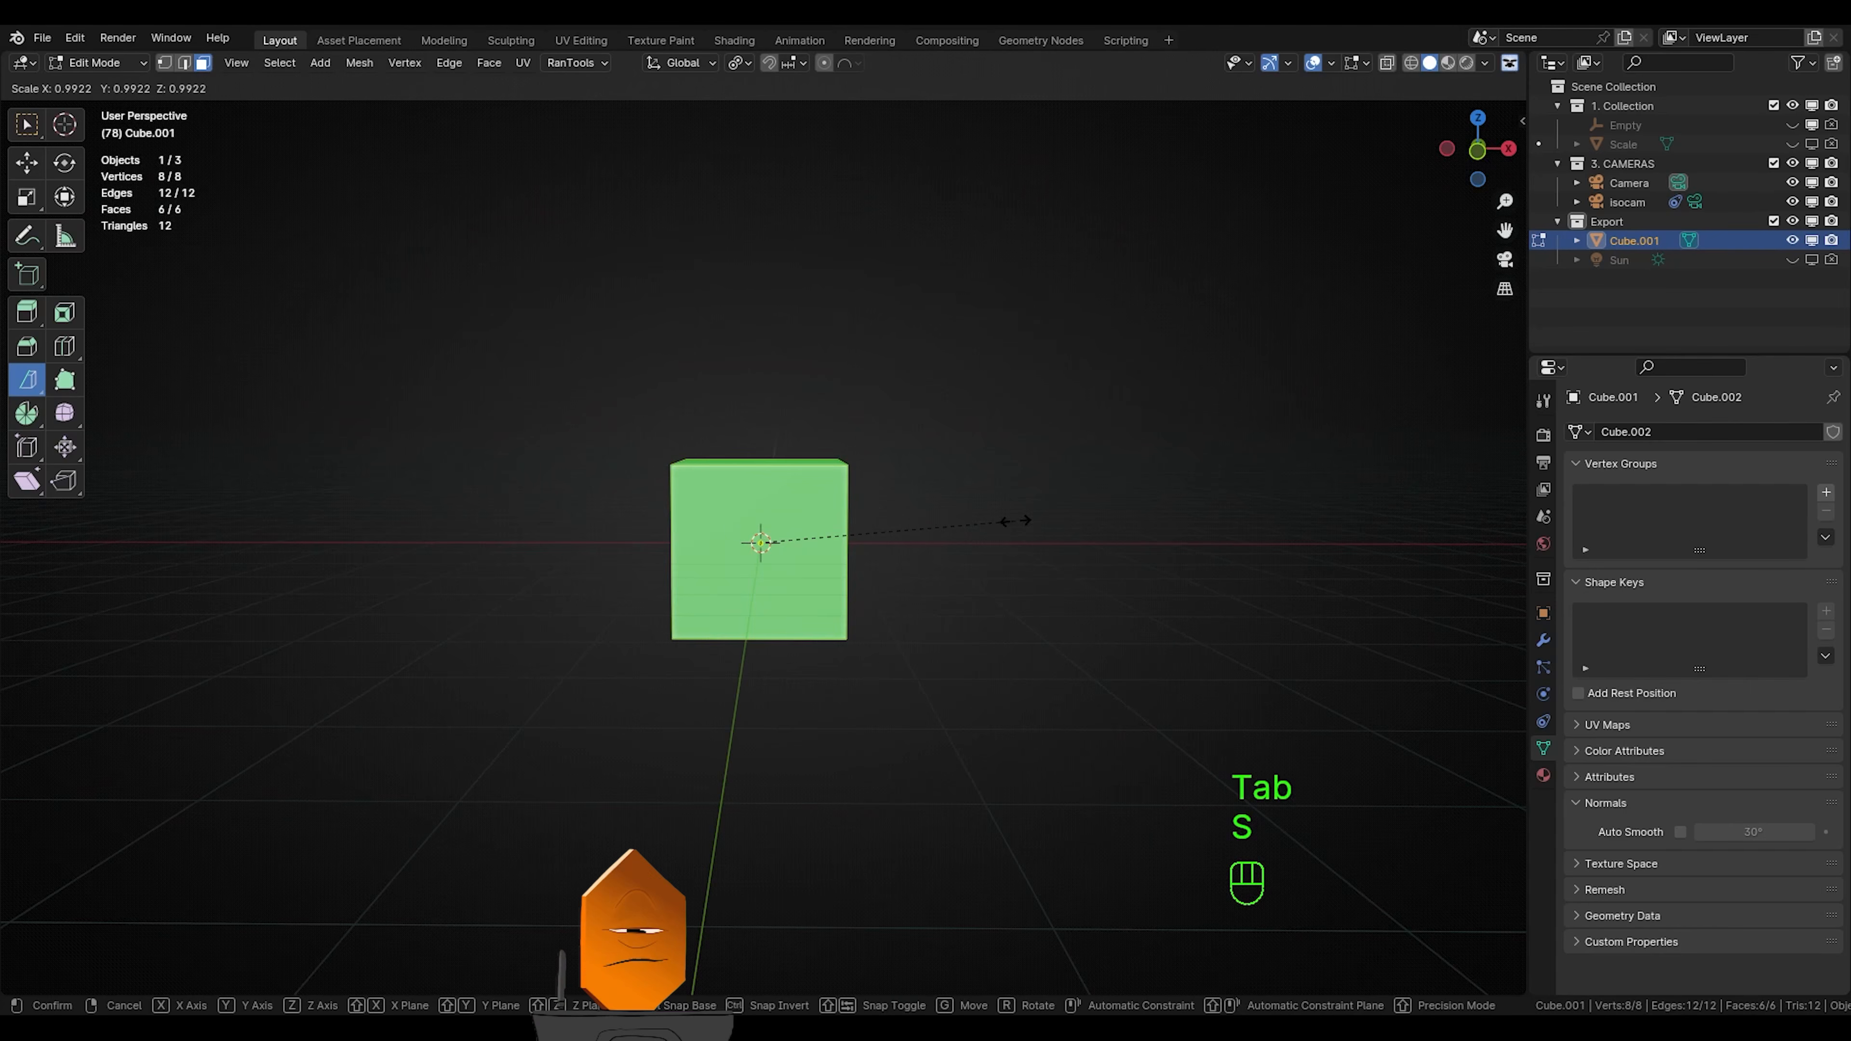
key("z")
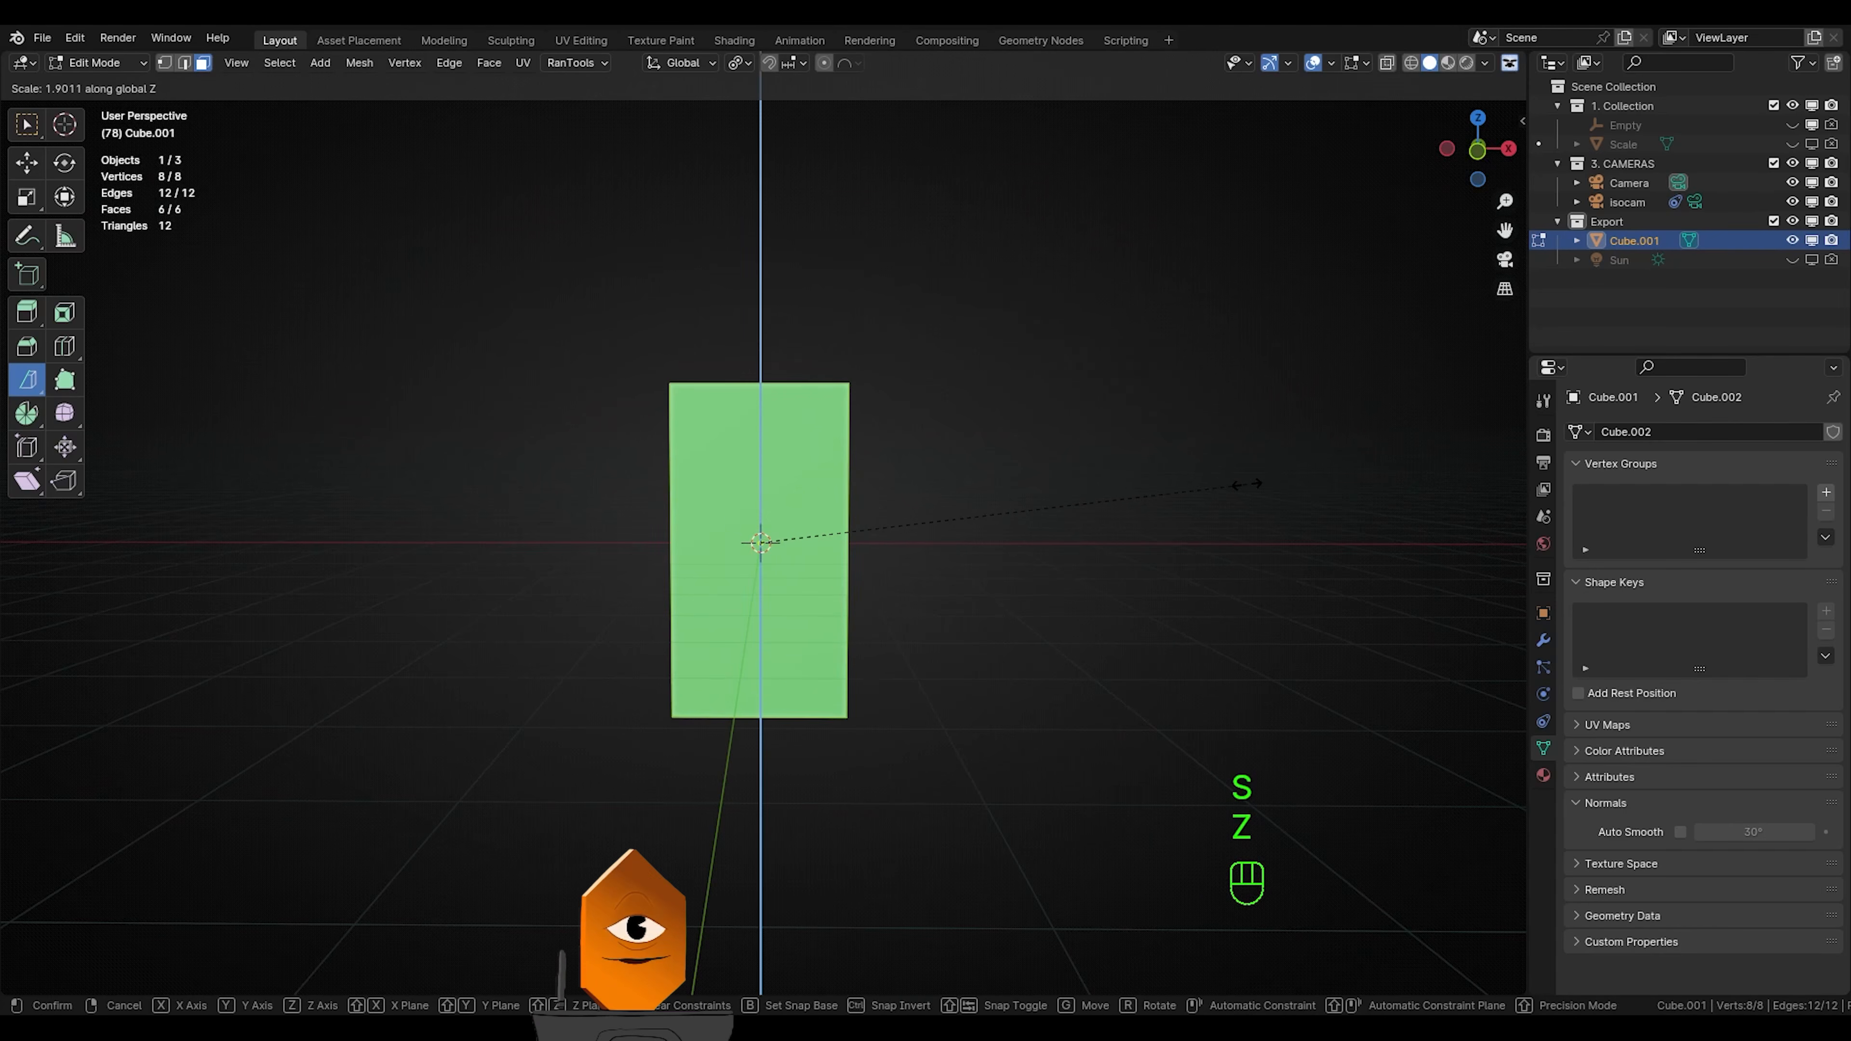
left_click(1247, 483)
Select the stretched block's bottom face and enlarge it by a factor of about 1.4
middle_click_drag(1016, 598, 985, 532)
middle_click_drag(946, 632, 940, 530, "shift")
middle_click_drag(940, 530, 934, 613, "ctrl")
left_click(803, 615)
key("s")
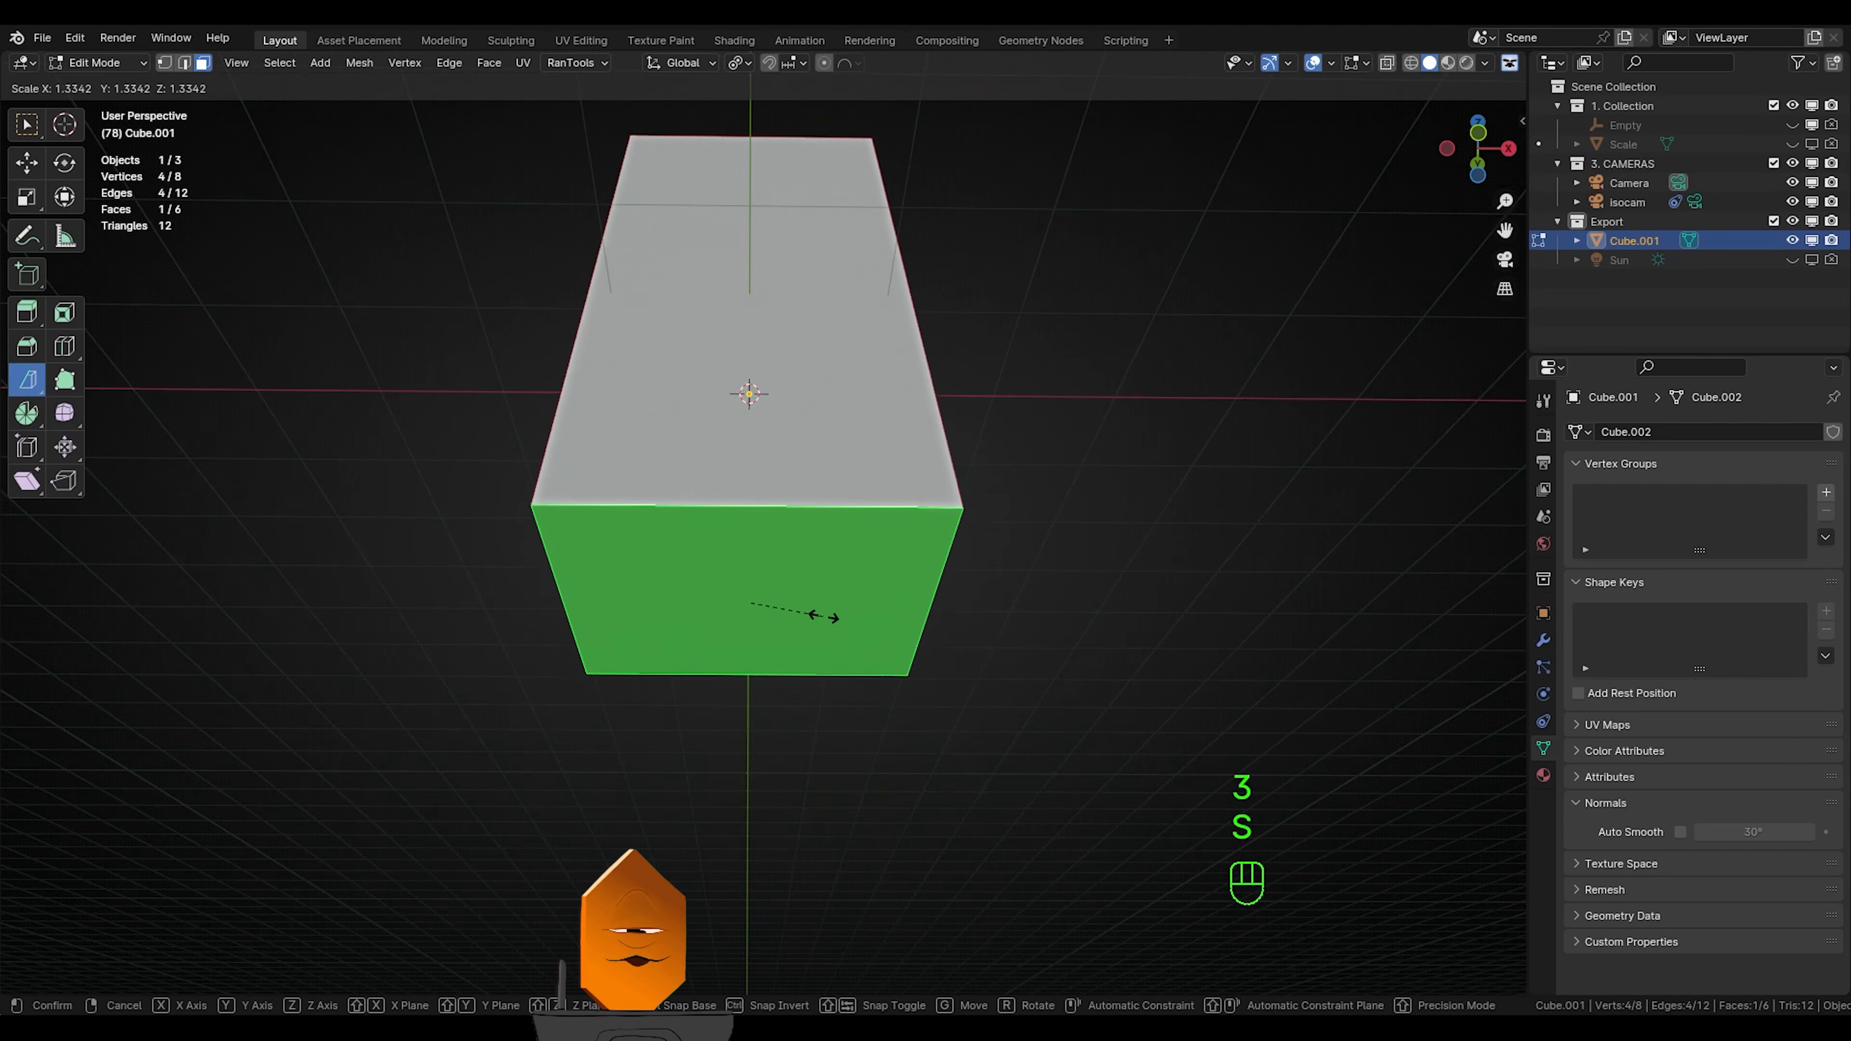
left_click(826, 617)
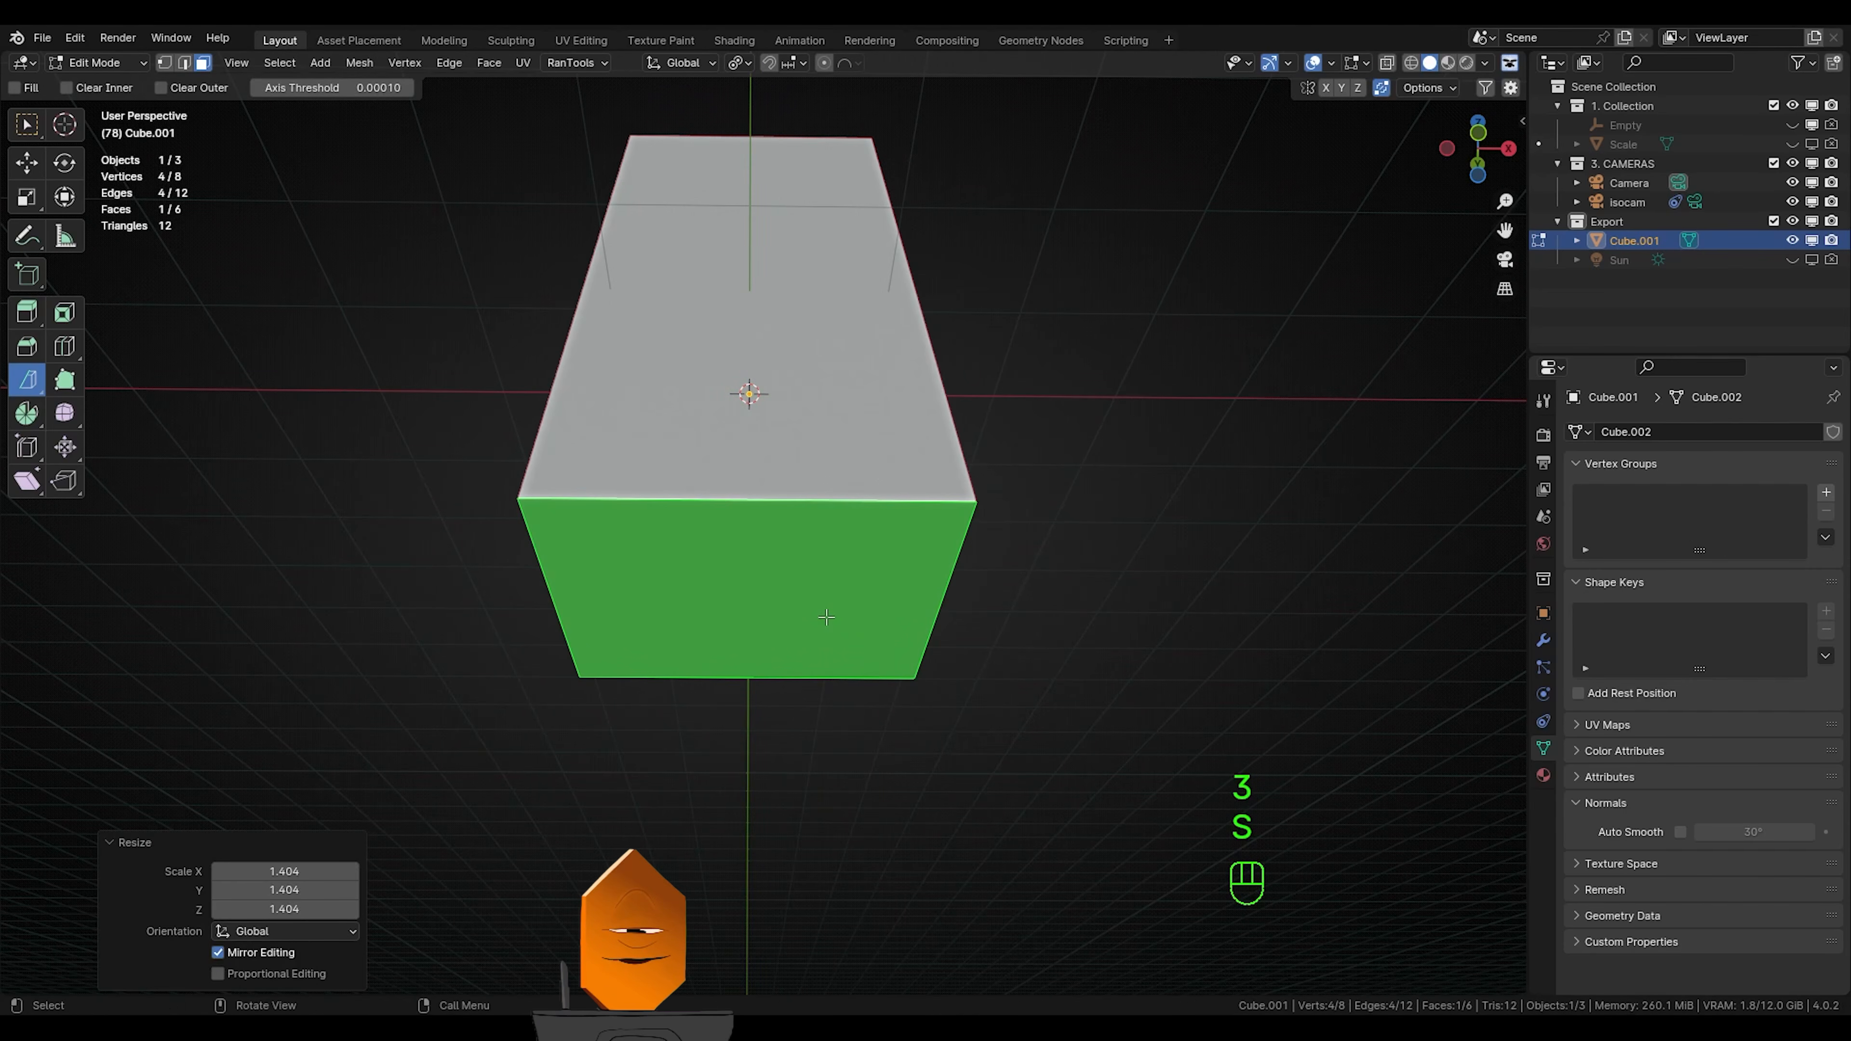
Extrude the bottom face downward by about 1.41 m and shrink it so the base tapers inward
key("e")
left_click(814, 800)
key("s")
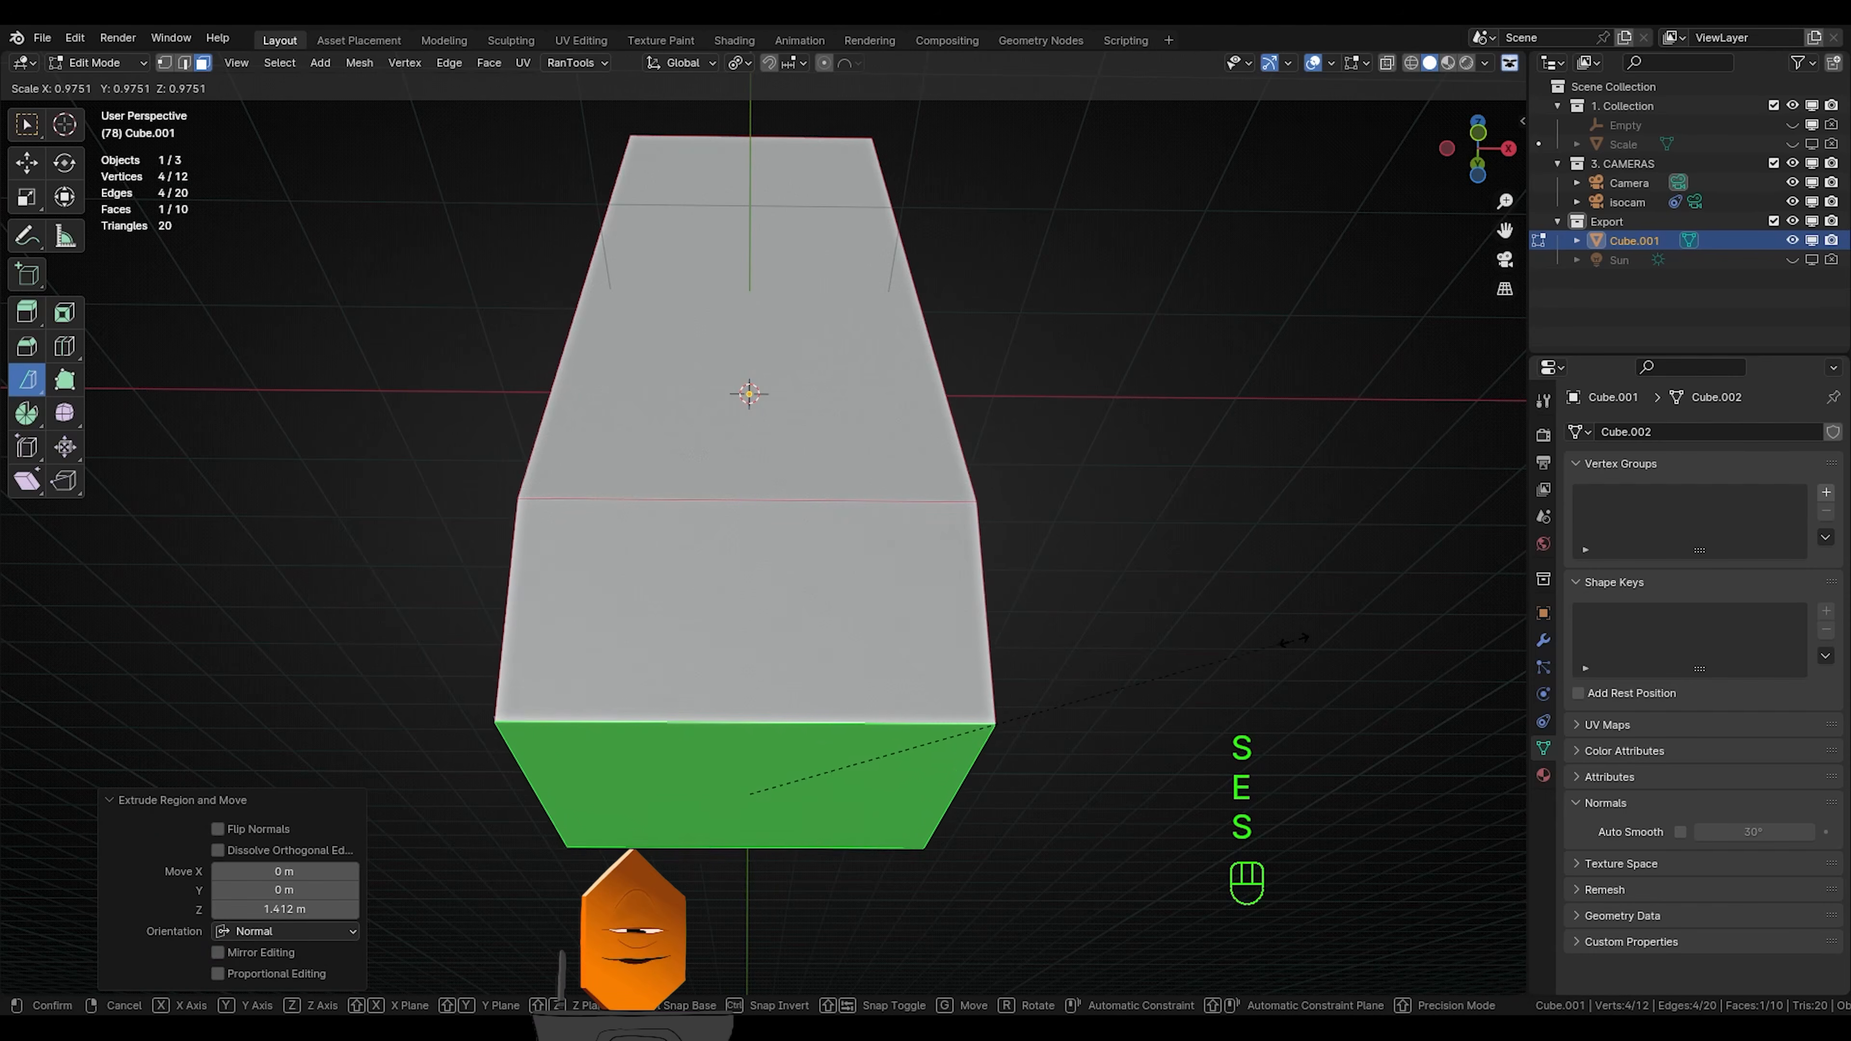
left_click(1169, 674)
middle_click_drag(1128, 414, 1159, 629)
Slice an upper corner off the whole mesh with the Bisect tool, using Fill and Clear Inner
key("a")
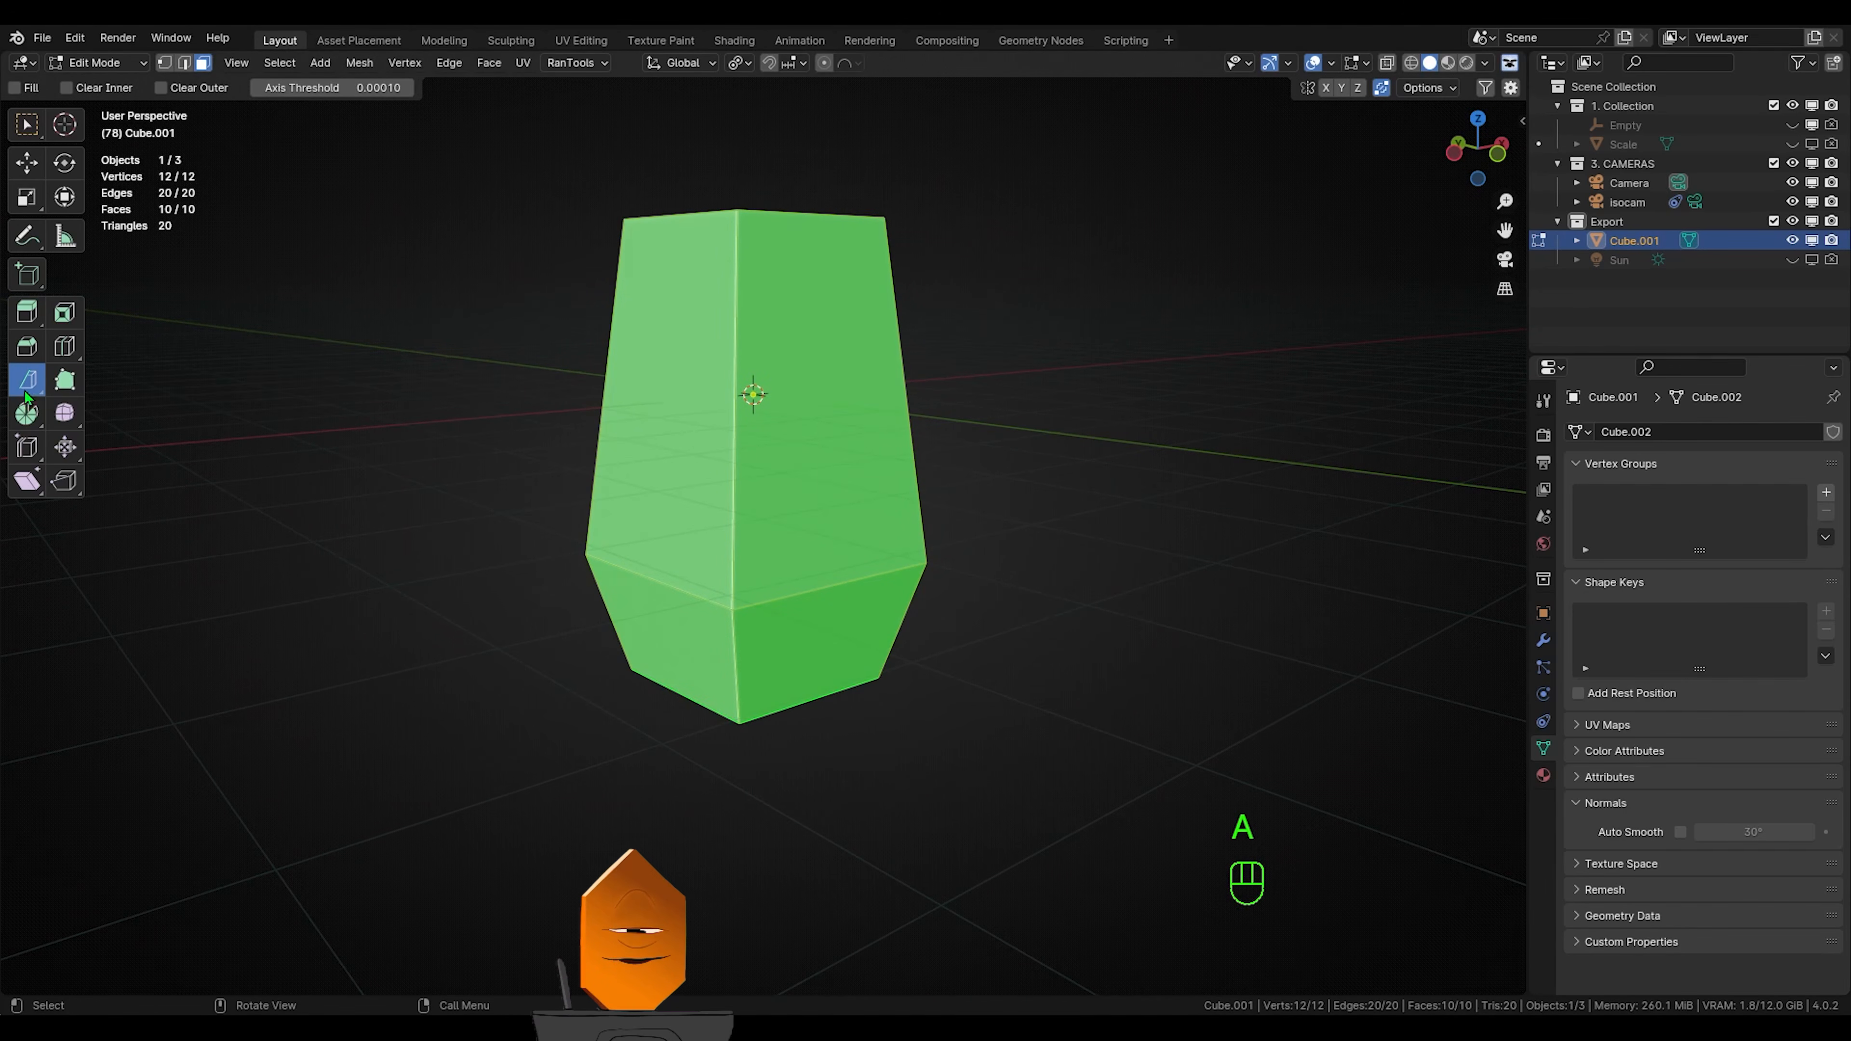
left_click_drag(27, 380, 115, 387)
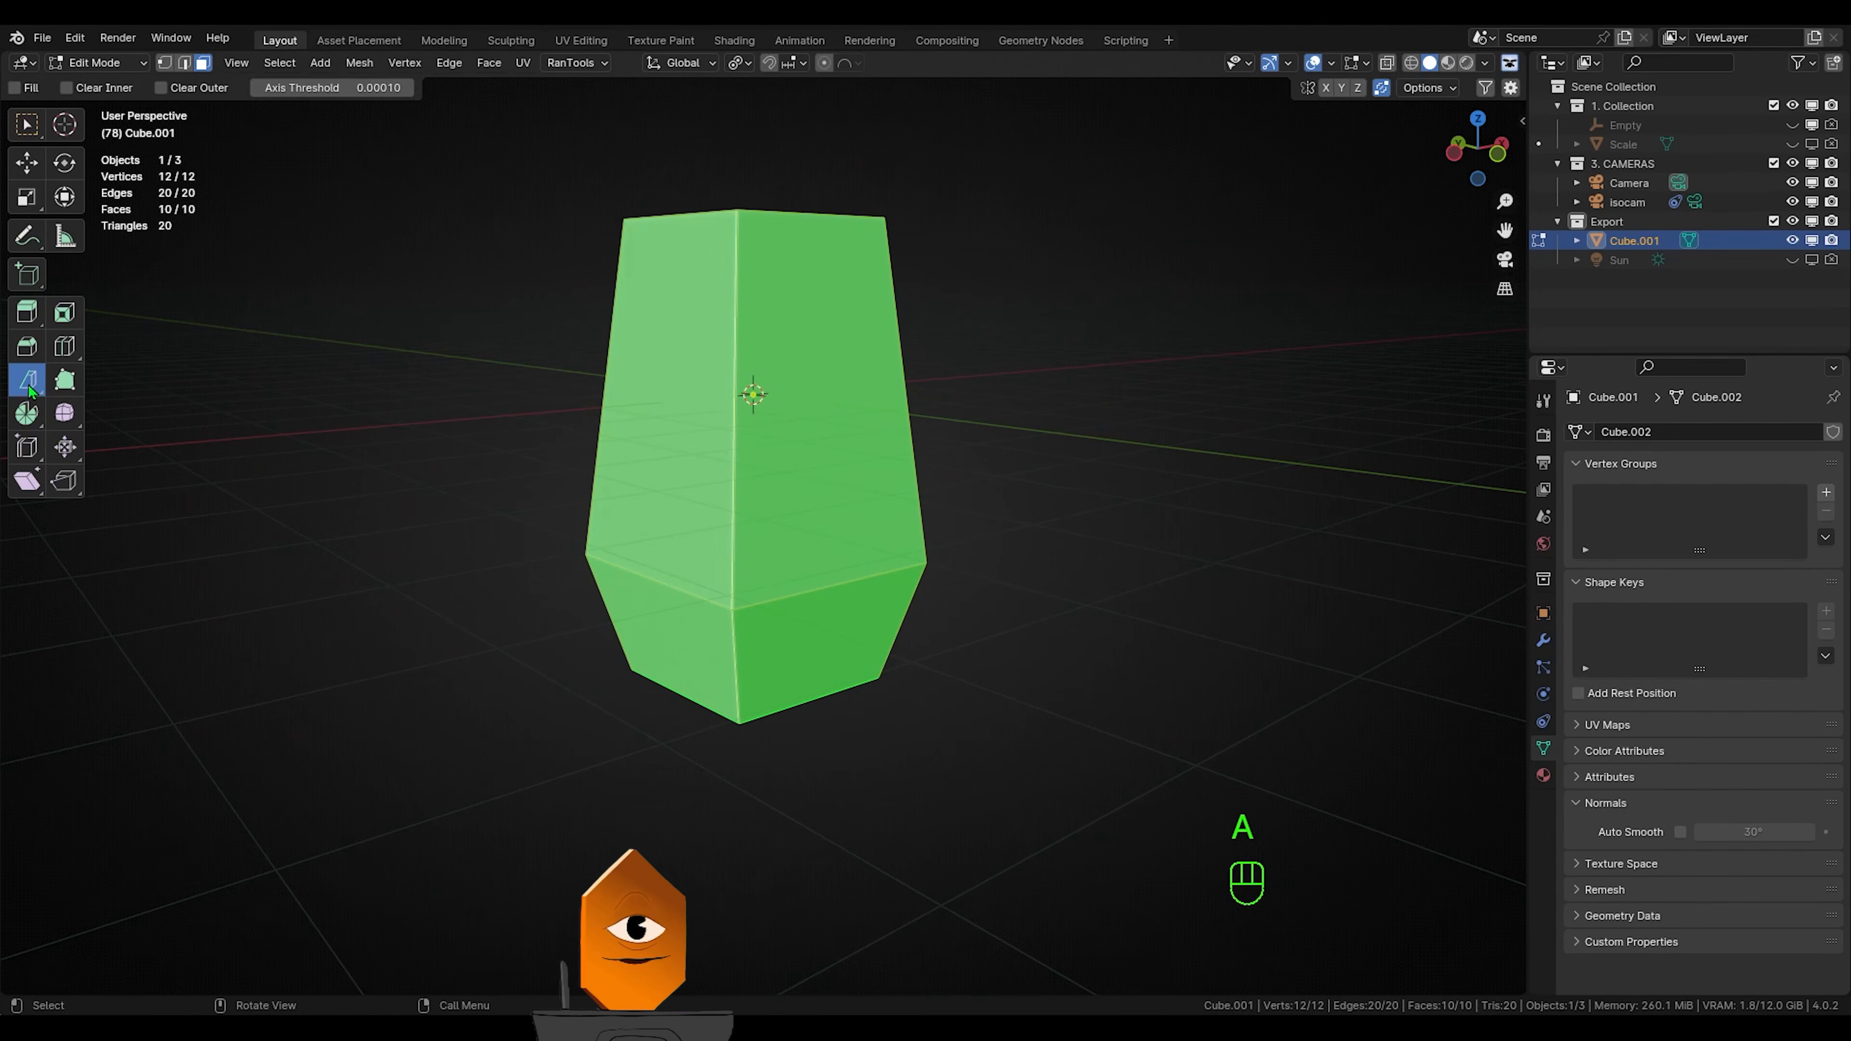
left_click_drag(68, 598, 506, 695)
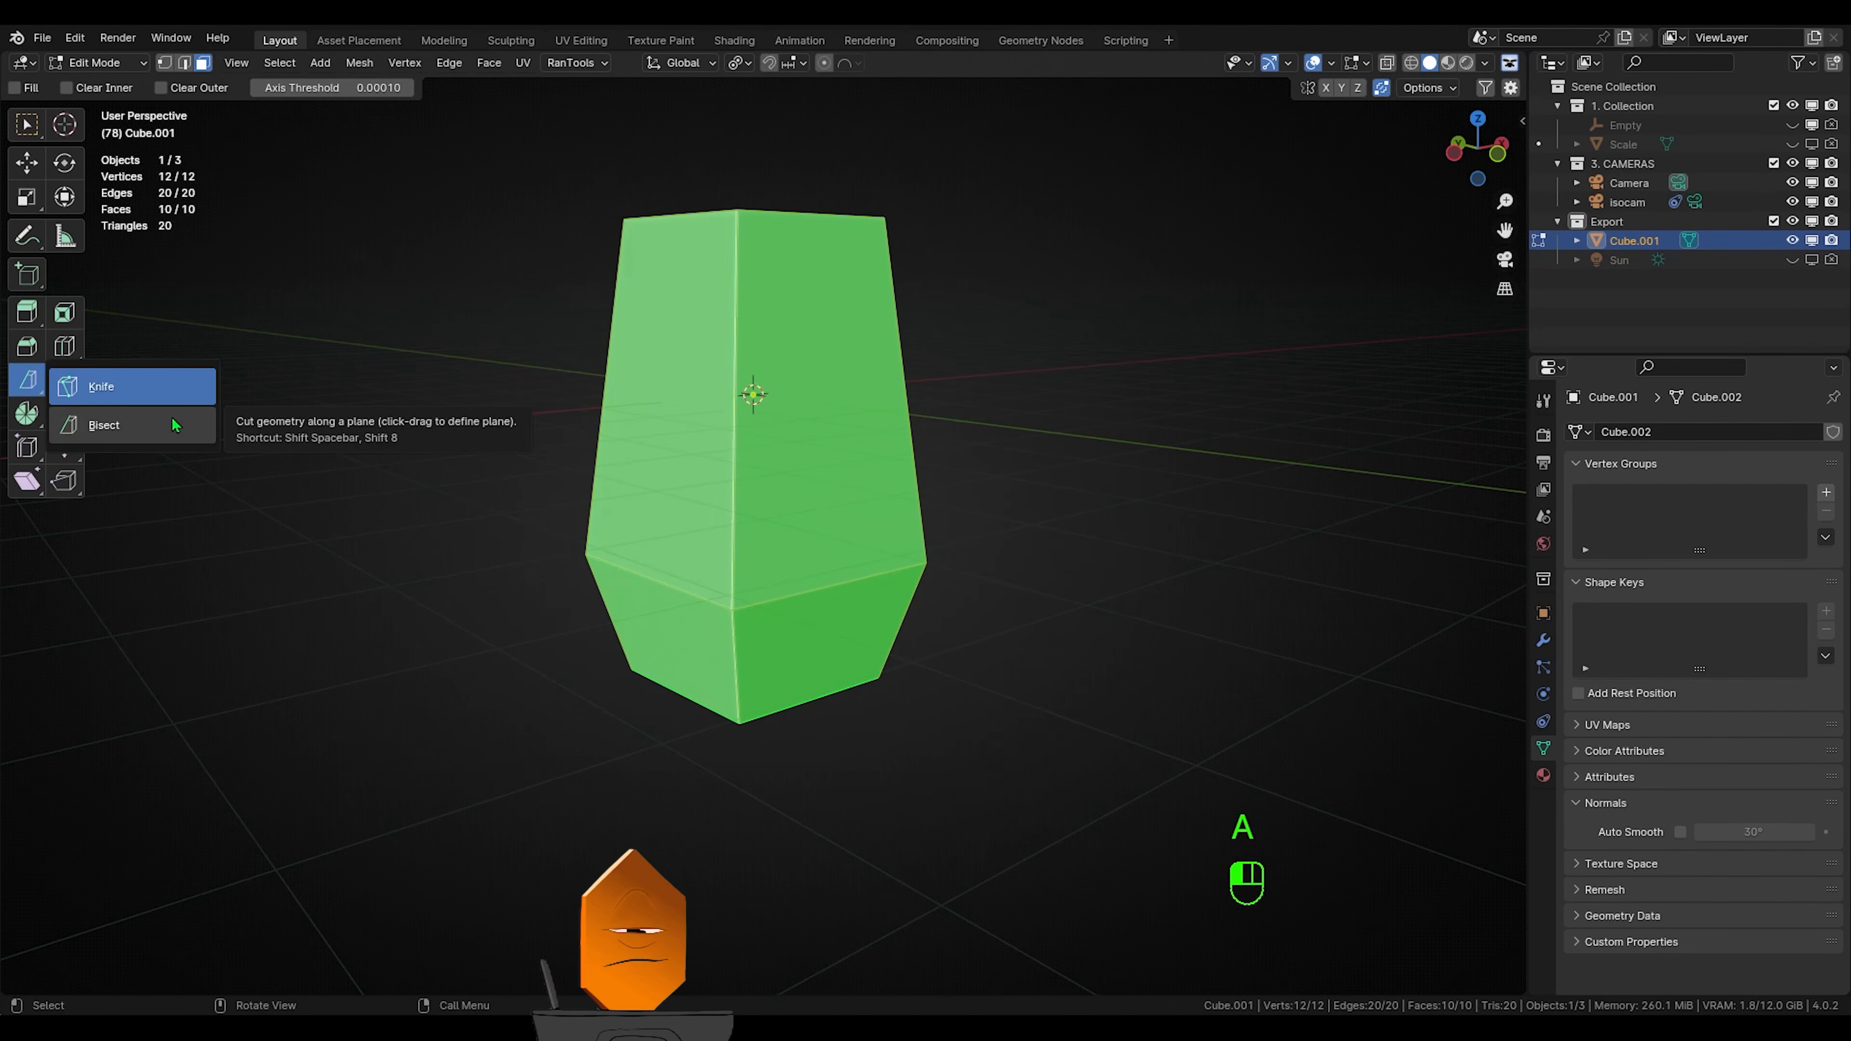
left_click(175, 424)
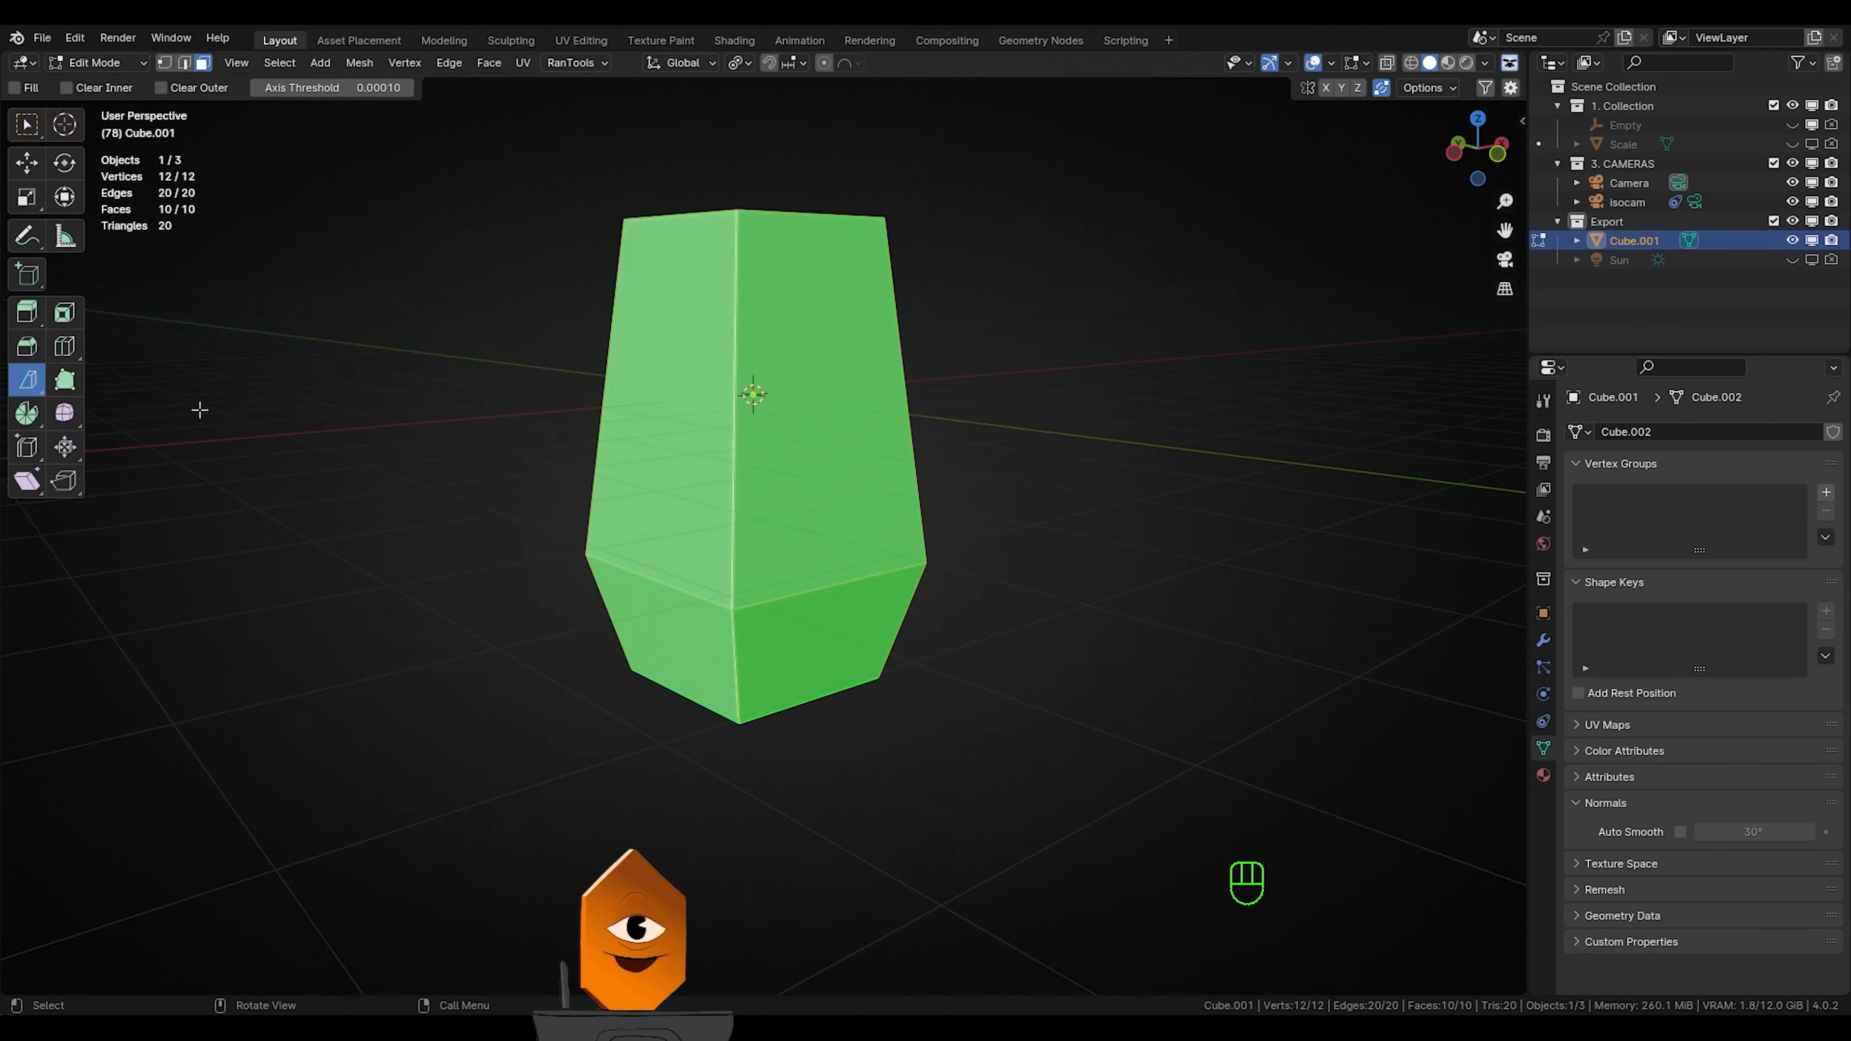
middle_click_drag(199, 410, 532, 418)
left_click_drag(701, 219, 631, 348)
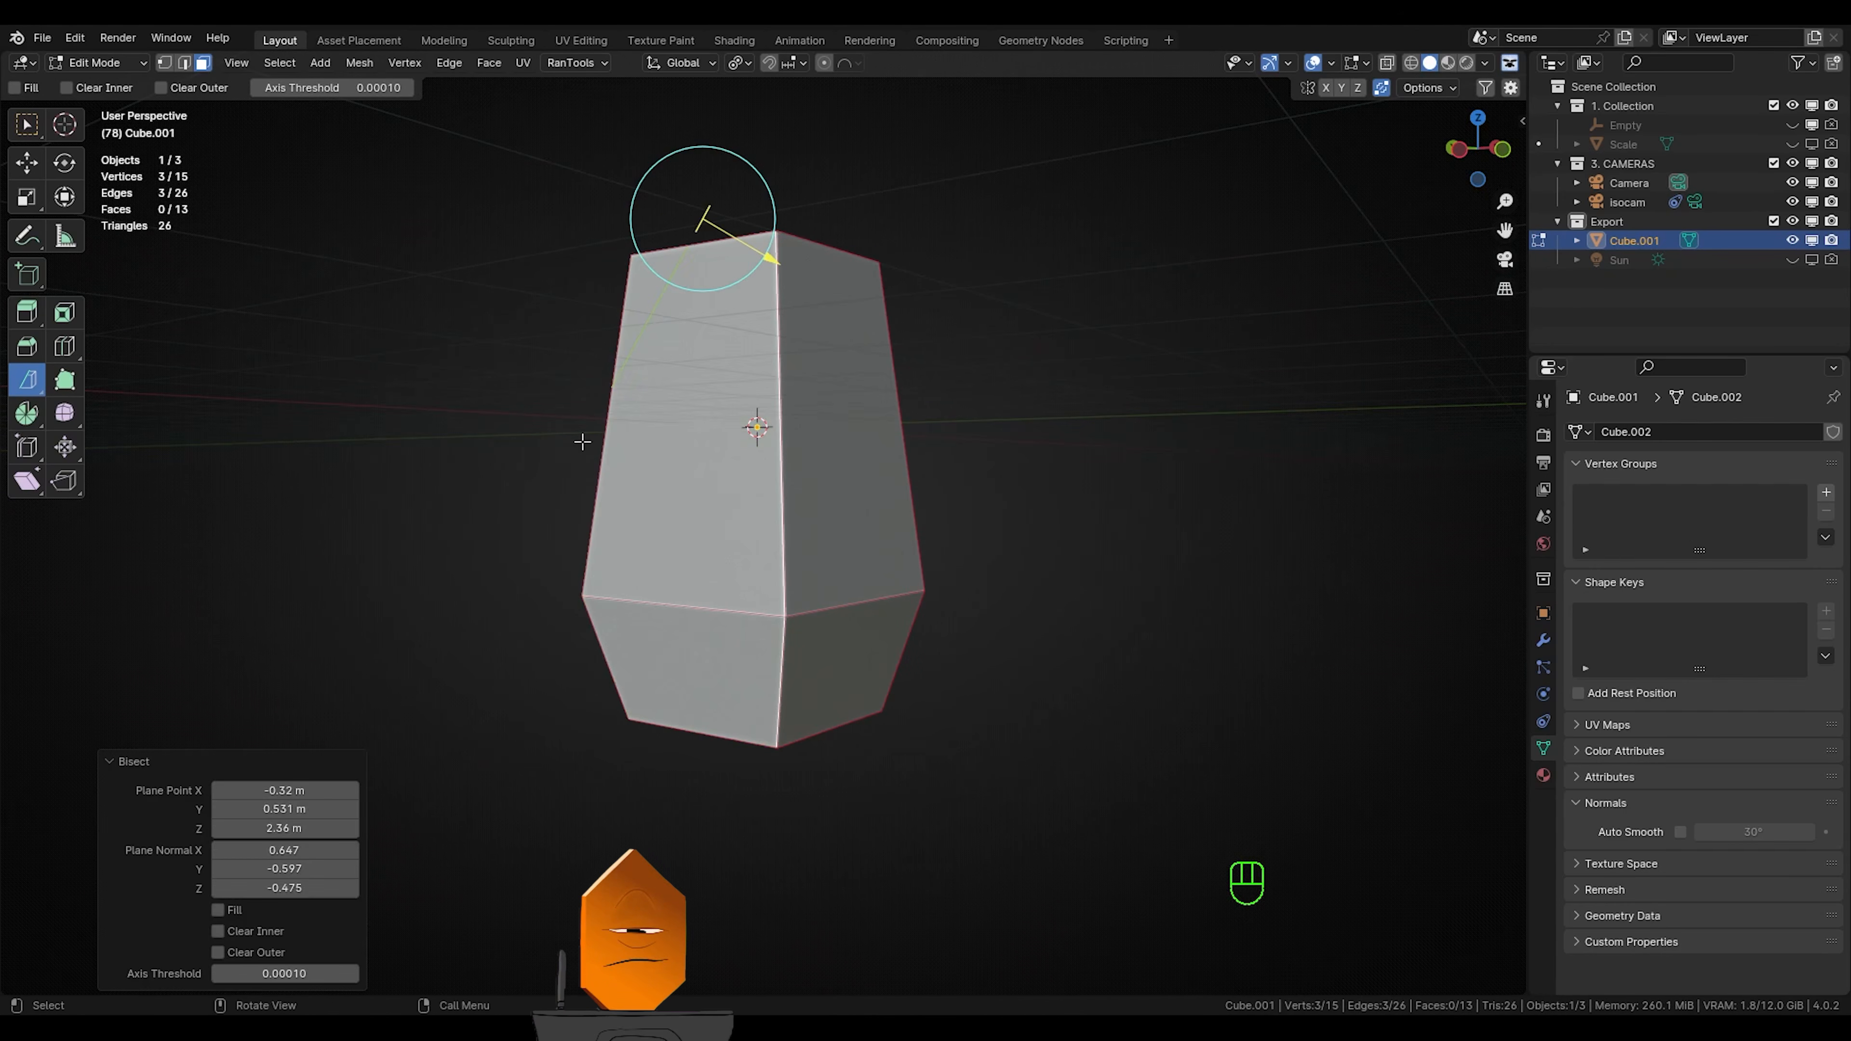
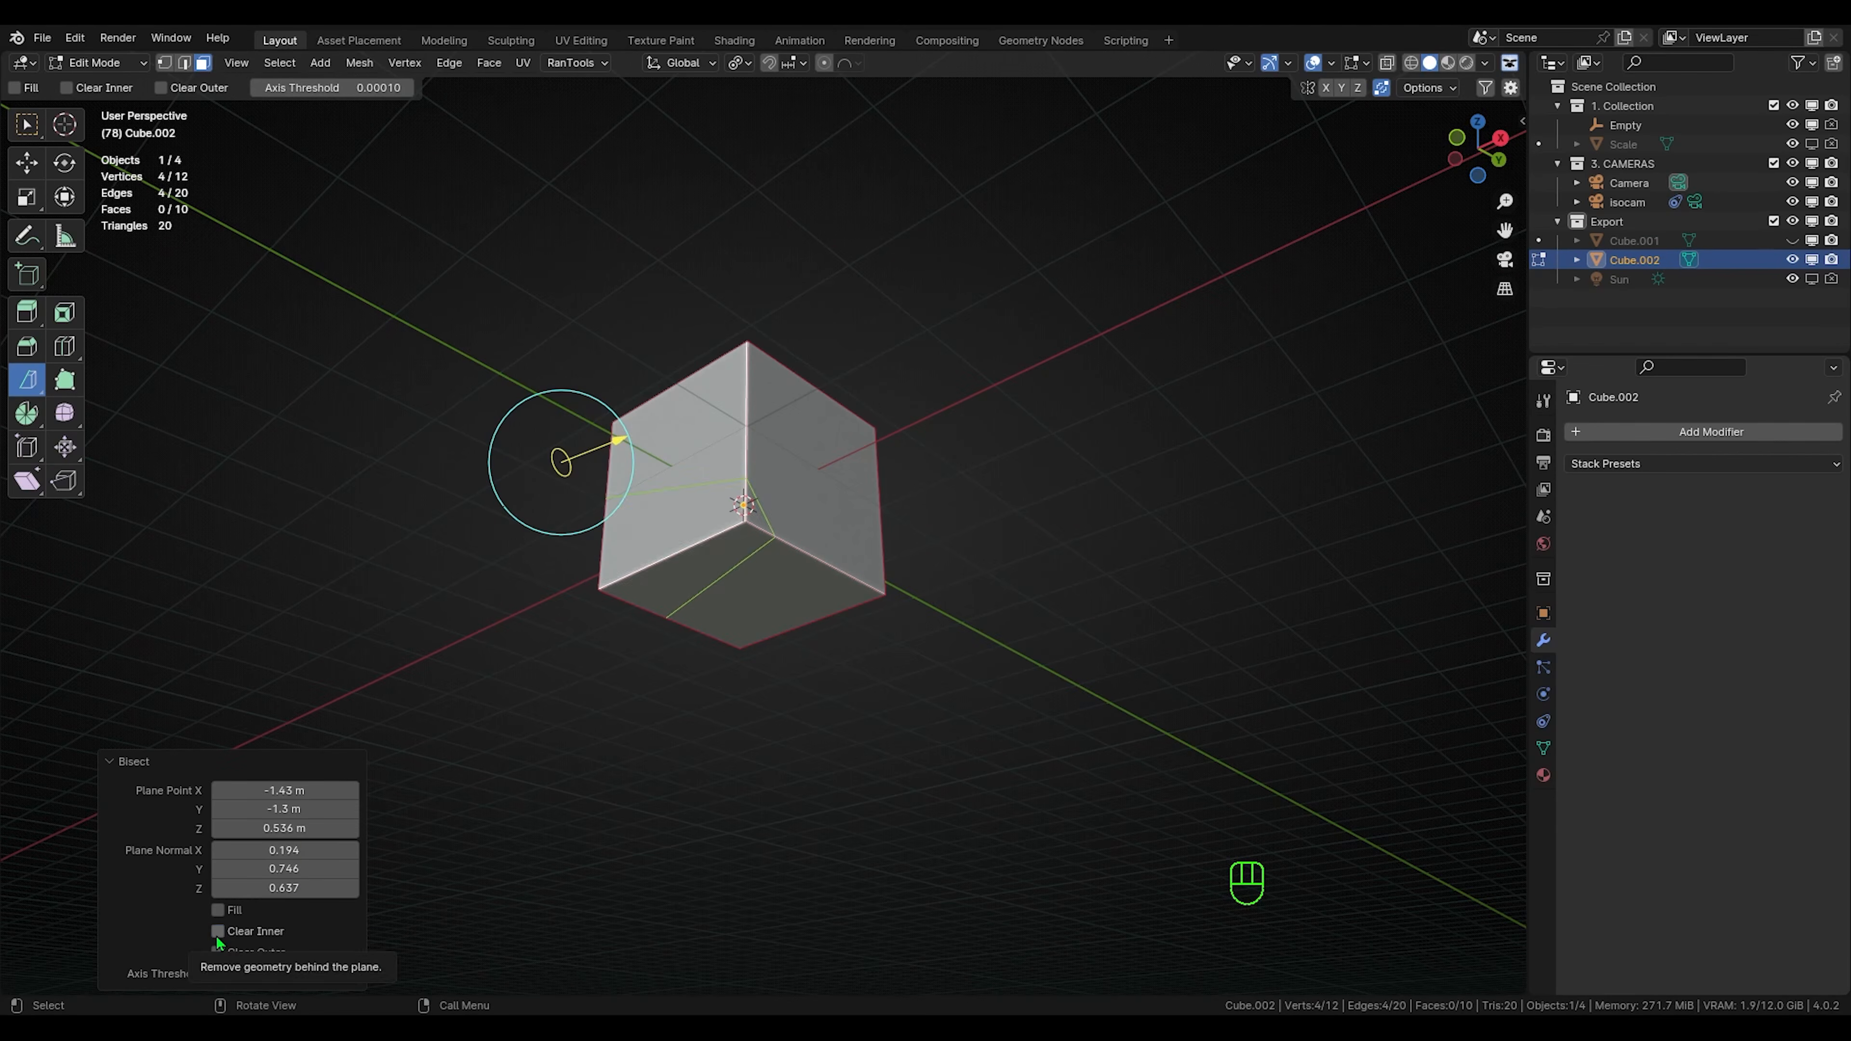
left_click(217, 931)
middle_click_drag(265, 916, 750, 774, "ctrl")
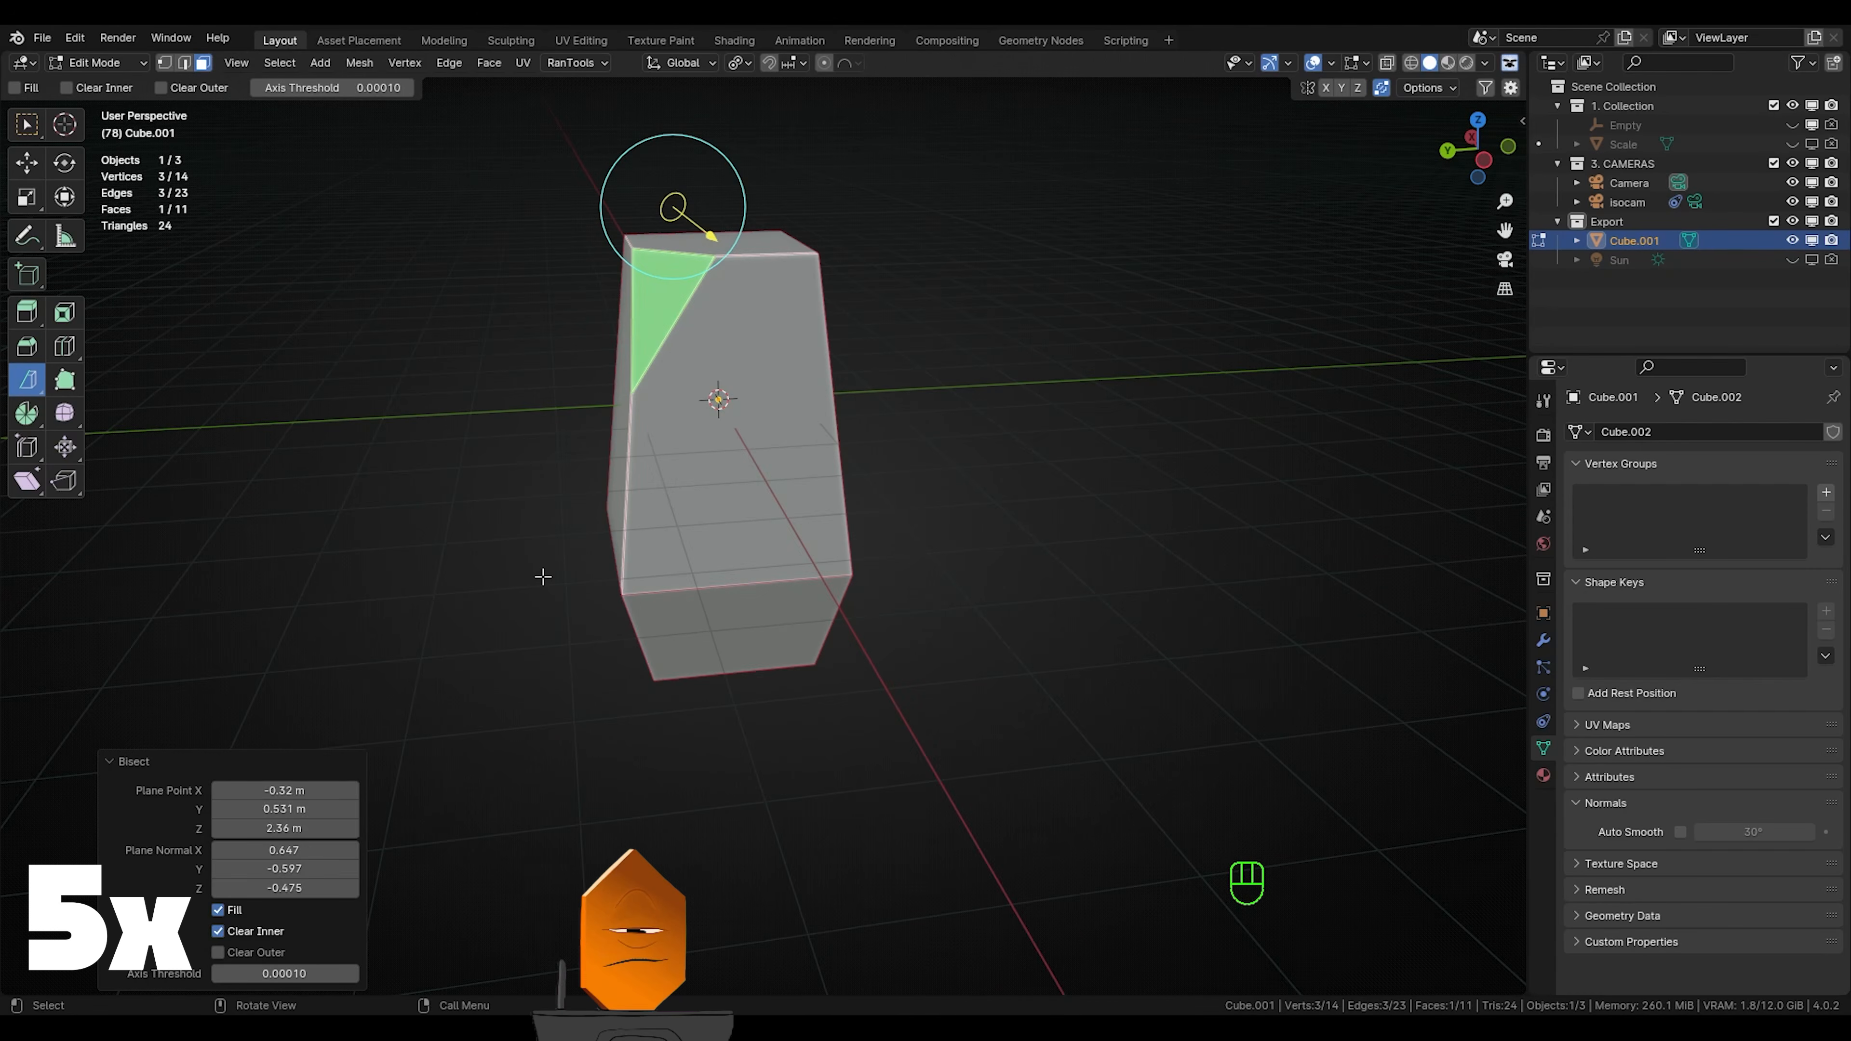
Bisect the whole mesh with a slanted plane across its flat top, using Fill and Clear Outer
middle_click_drag(542, 576, 408, 584)
key("a")
middle_click_drag(656, 511, 685, 572, "shift")
left_click_drag(611, 240, 998, 397)
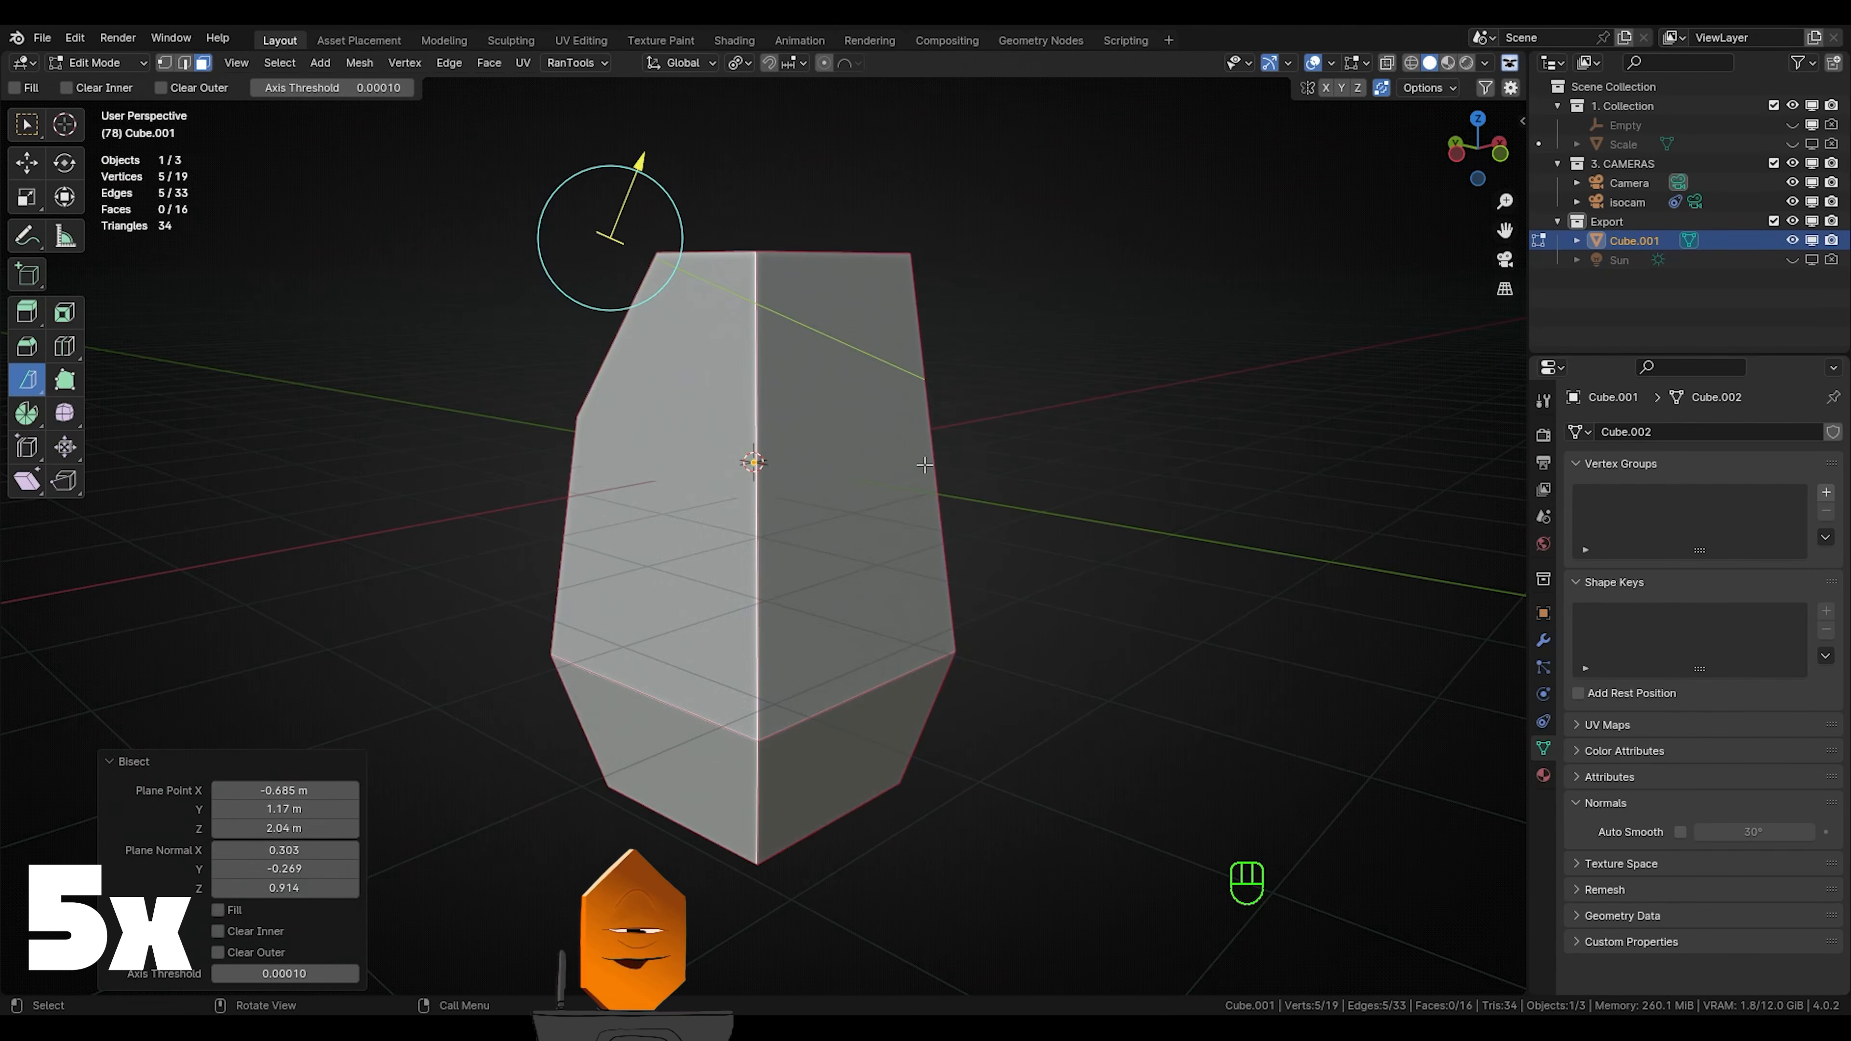
left_click(218, 910)
left_click(218, 952)
left_click(1020, 620)
Cut two more corners off the rock's upper end with Bisect, using Fill and Clear Outer for each
middle_click_drag(1057, 583, 1008, 675)
key("a")
left_click_drag(705, 239, 905, 367)
left_click(218, 910)
left_click(218, 952)
middle_click_drag(729, 555, 889, 608)
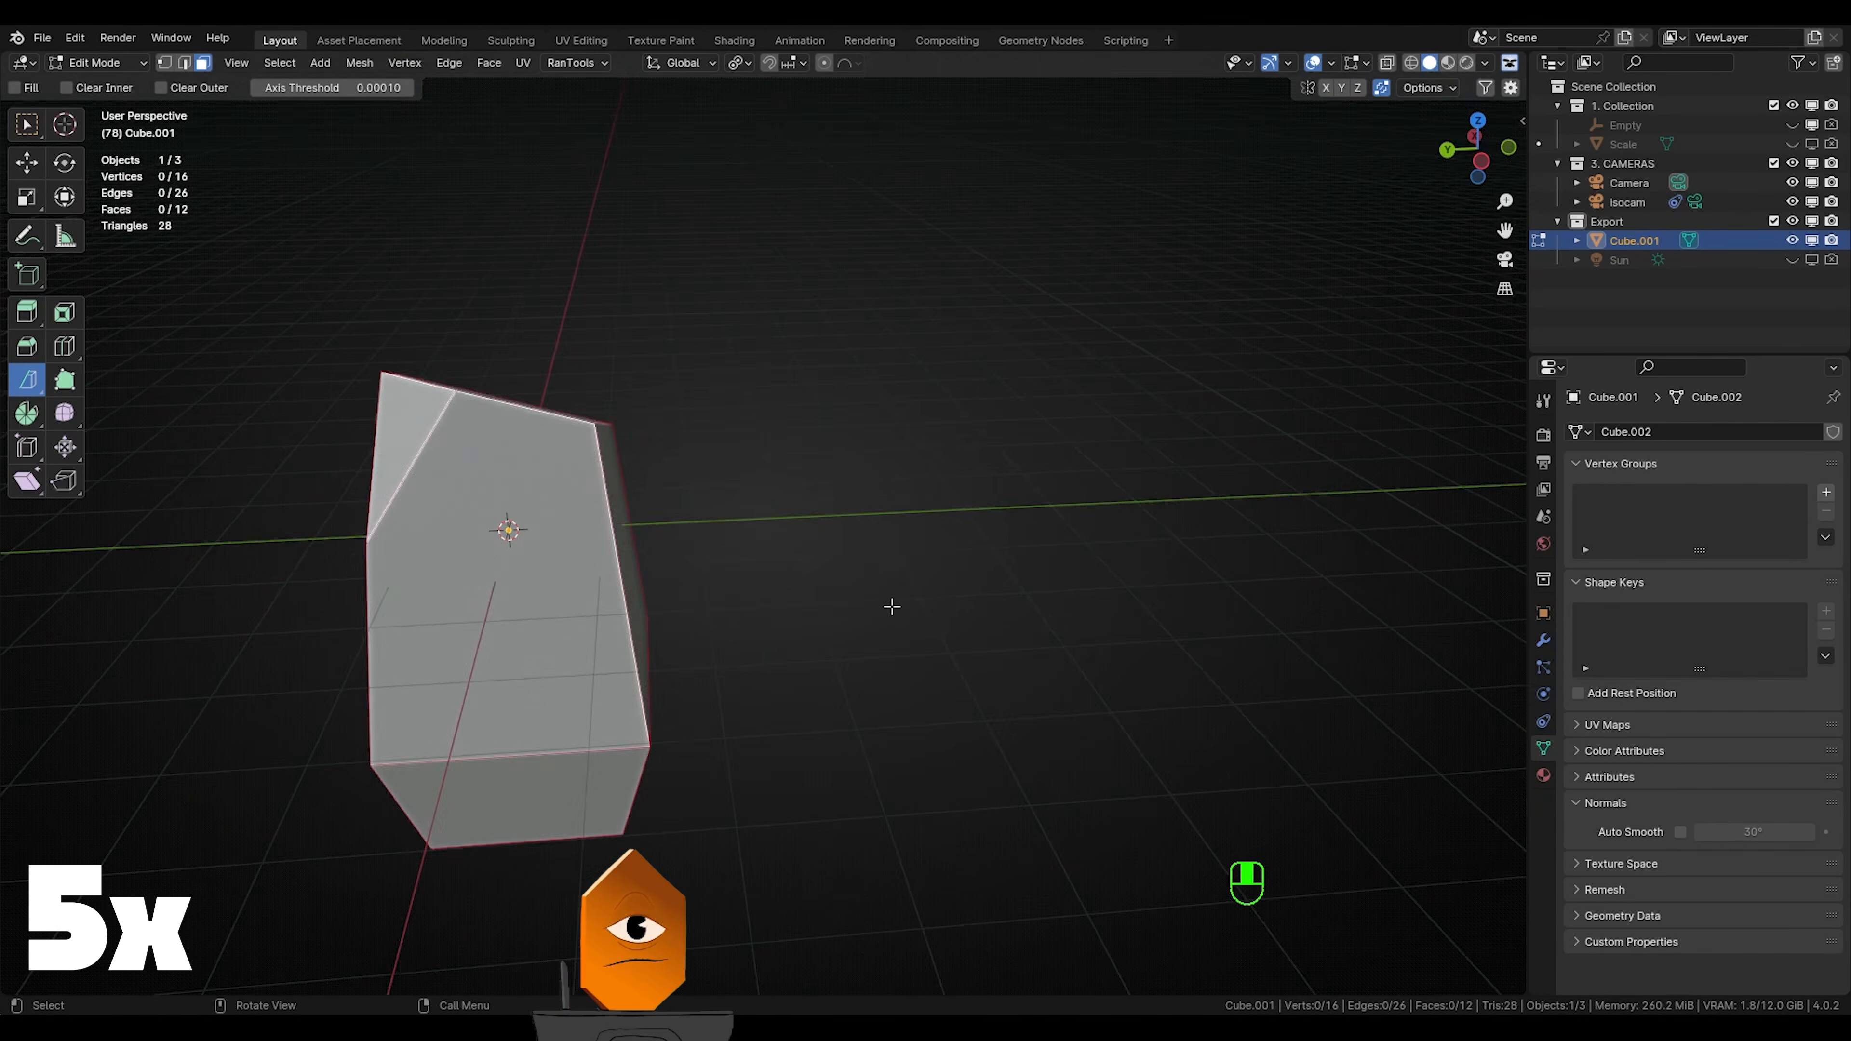
key("a")
left_click_drag(526, 394, 639, 597)
left_click(218, 910)
left_click(218, 952)
Bisect two side edges of the rock with steep planes, filling both cuts and clearing outer on the first and inner on the second
middle_click_drag(699, 736, 1056, 539)
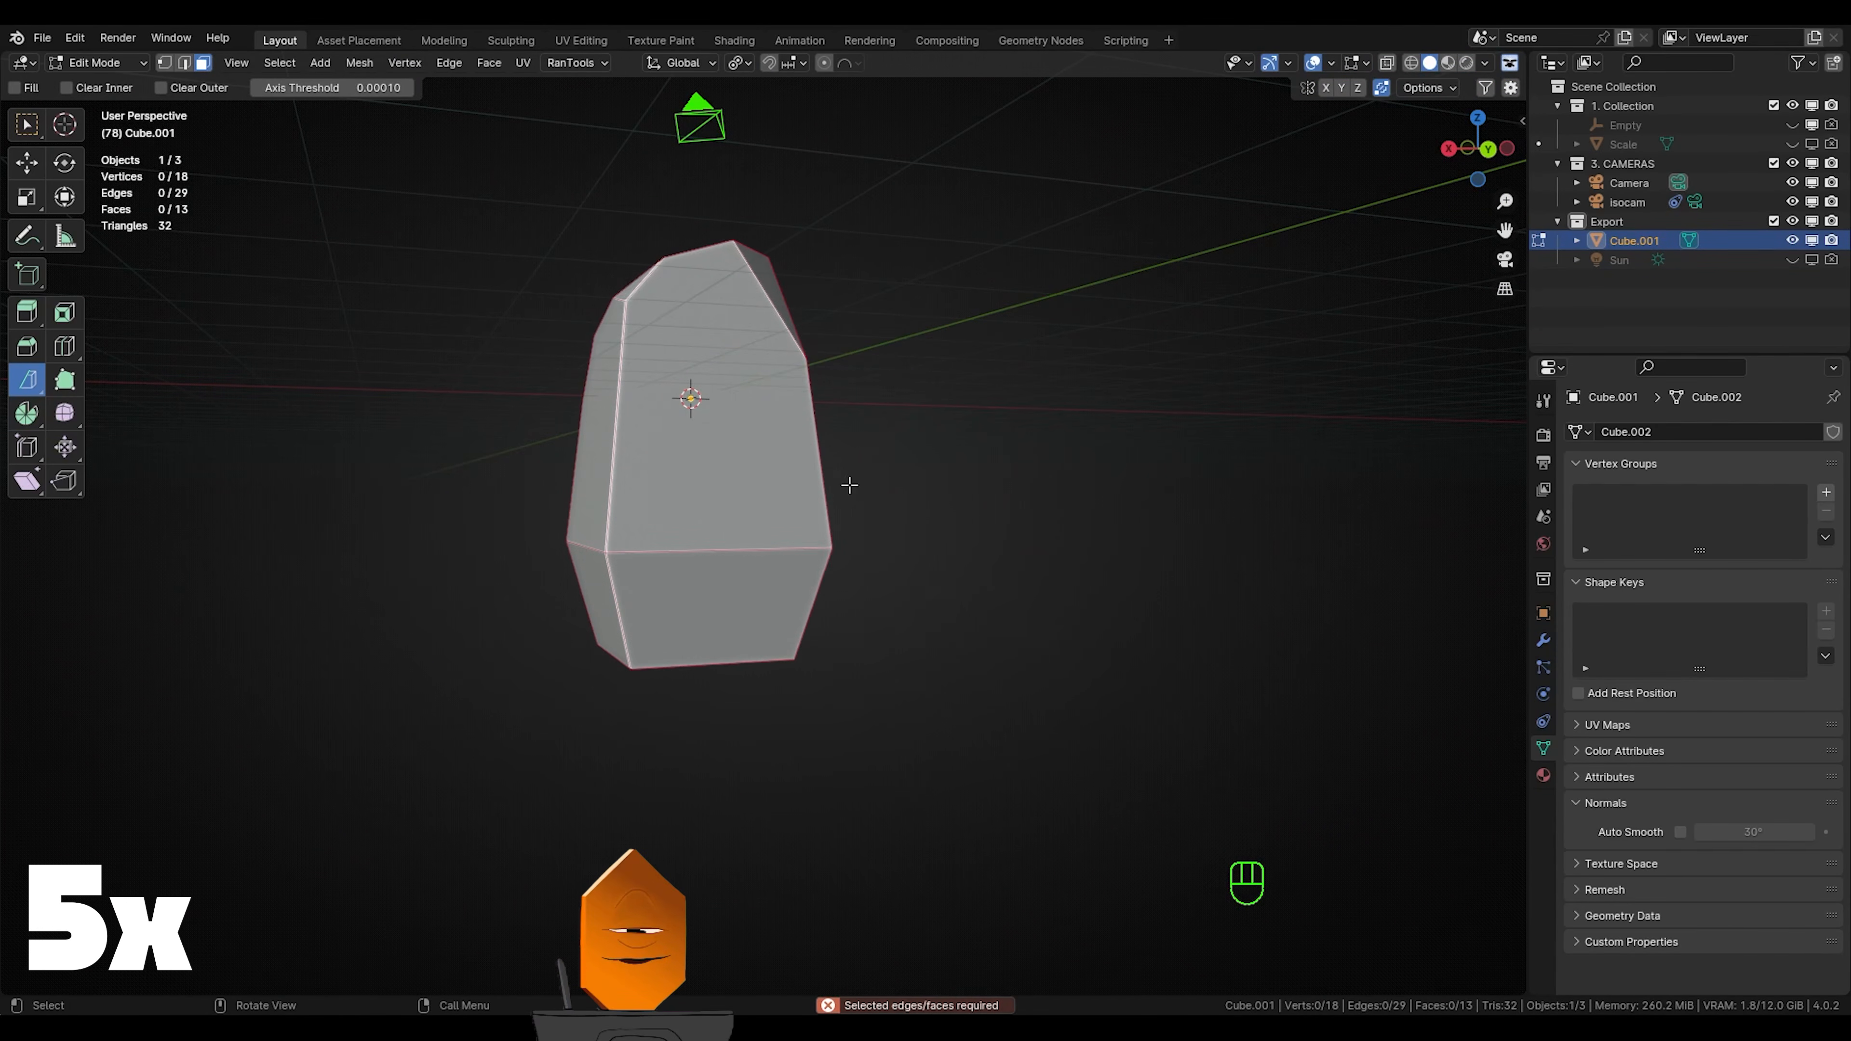
key("a")
left_click_drag(867, 434, 729, 712)
left_click(218, 910)
left_click(218, 952)
left_click(883, 695)
key("a")
left_click_drag(678, 381, 708, 718)
left_click(218, 910)
left_click(218, 932)
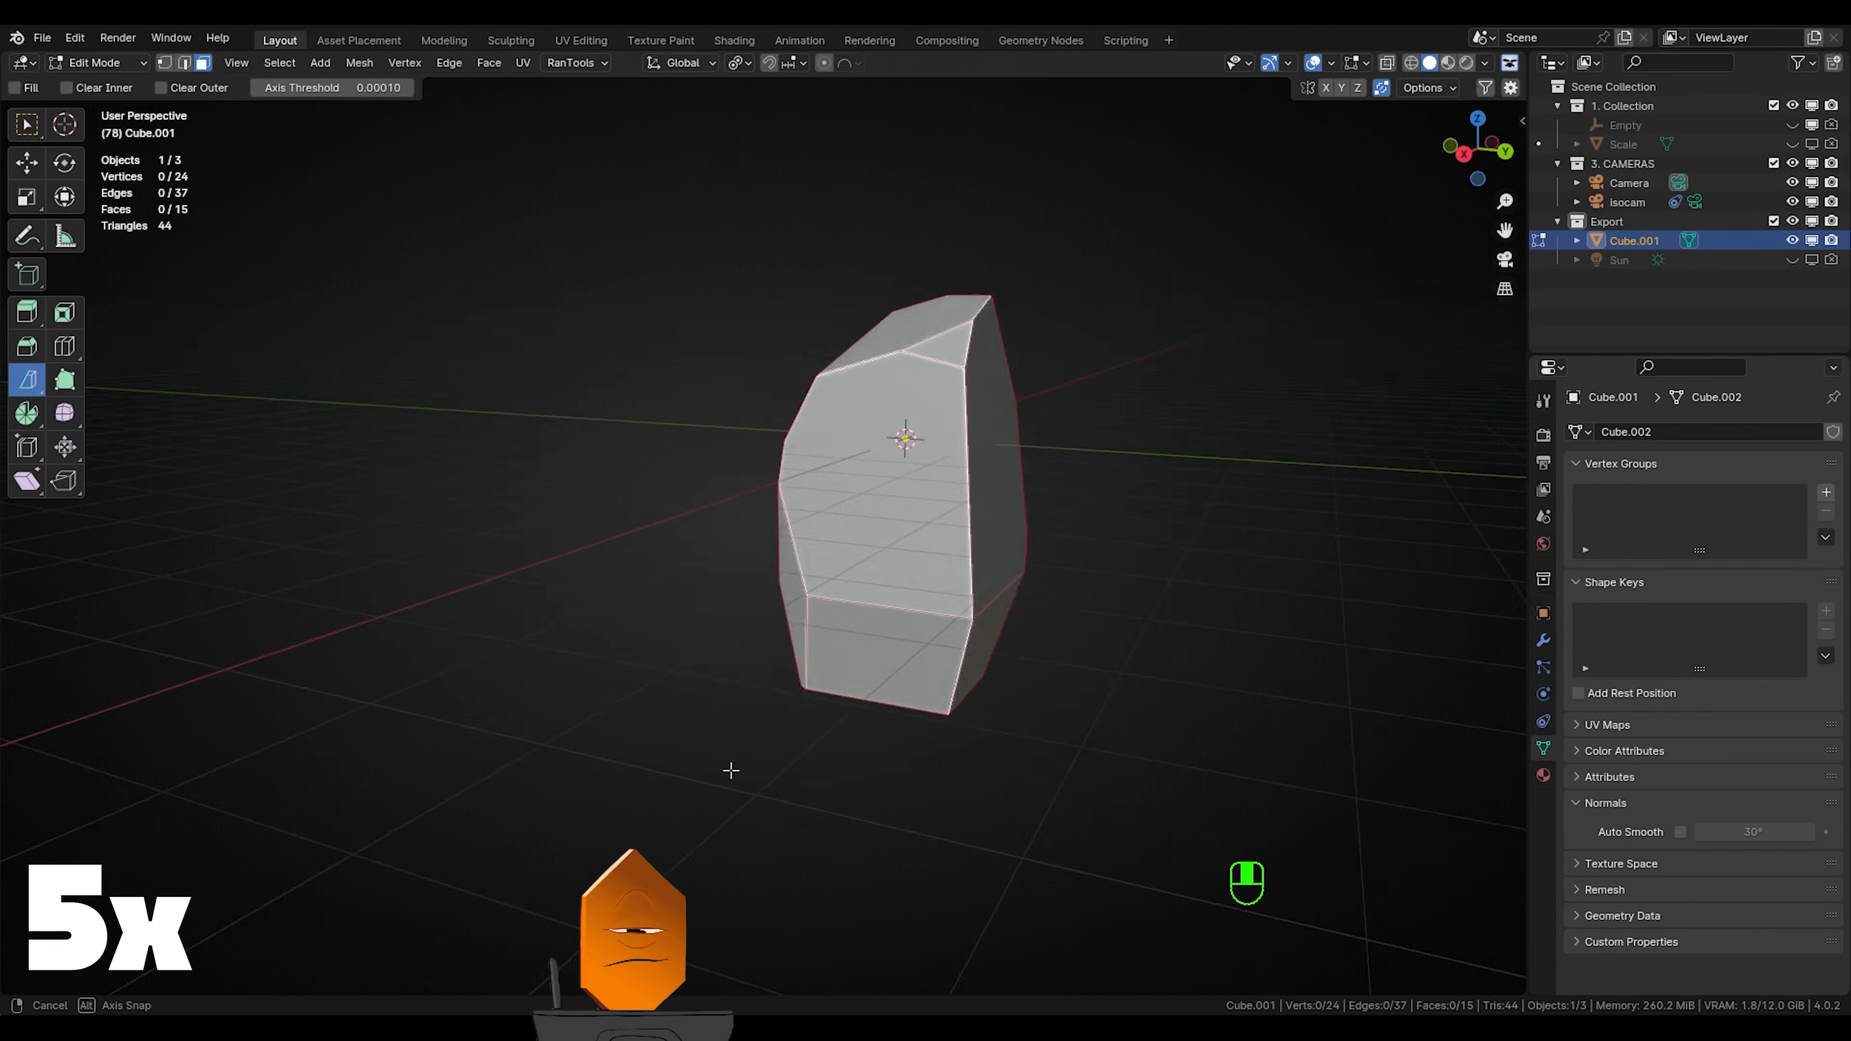
Trim two more sides of the rock with near-vertical Bisect cuts, using Fill and Clear Outer
middle_click_drag(730, 769, 838, 762)
key("a")
left_click_drag(725, 460, 665, 753)
left_click(217, 910)
left_click(218, 952)
middle_click_drag(728, 791, 859, 810)
key("a")
left_click_drag(950, 363, 946, 785)
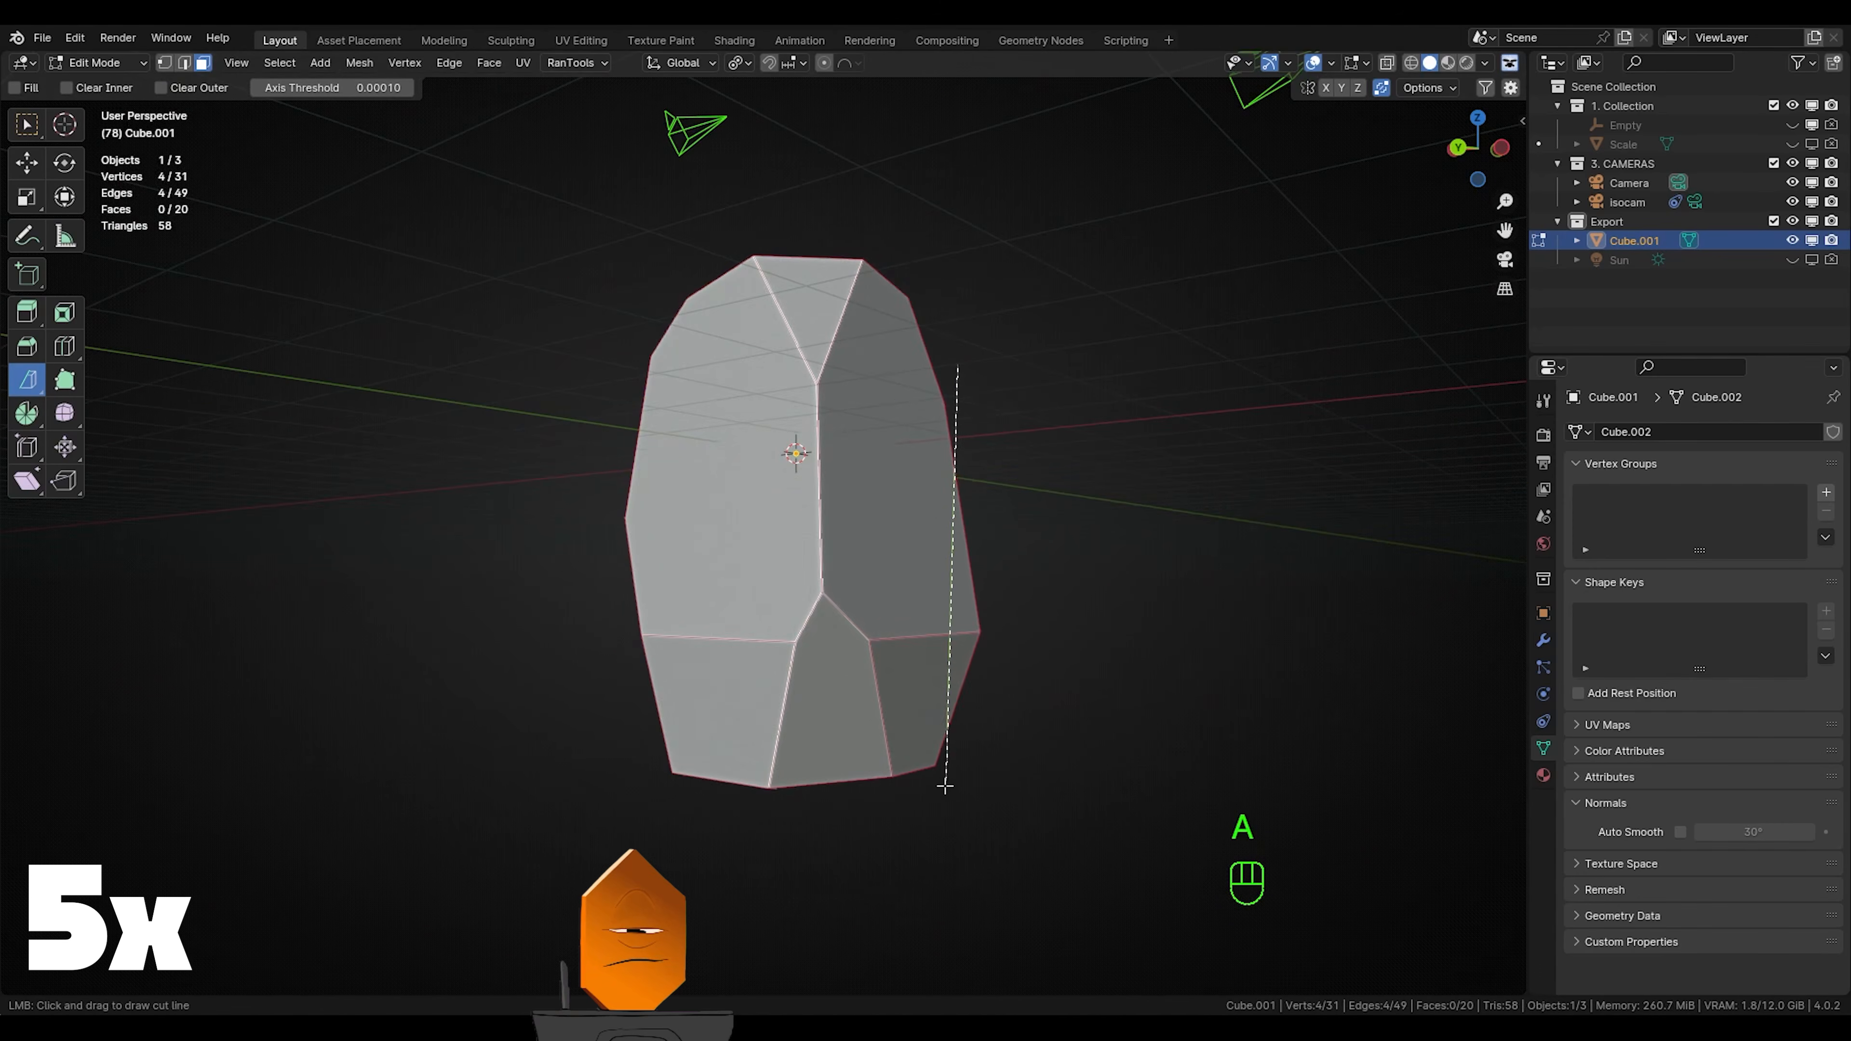
left_click(217, 910)
left_click(217, 952)
Shave the rock's upper side edge with a steep Bisect cut, using Fill and Clear Inner
middle_click_drag(583, 809, 747, 814)
key("a")
left_click_drag(729, 293, 641, 525)
left_click(217, 909)
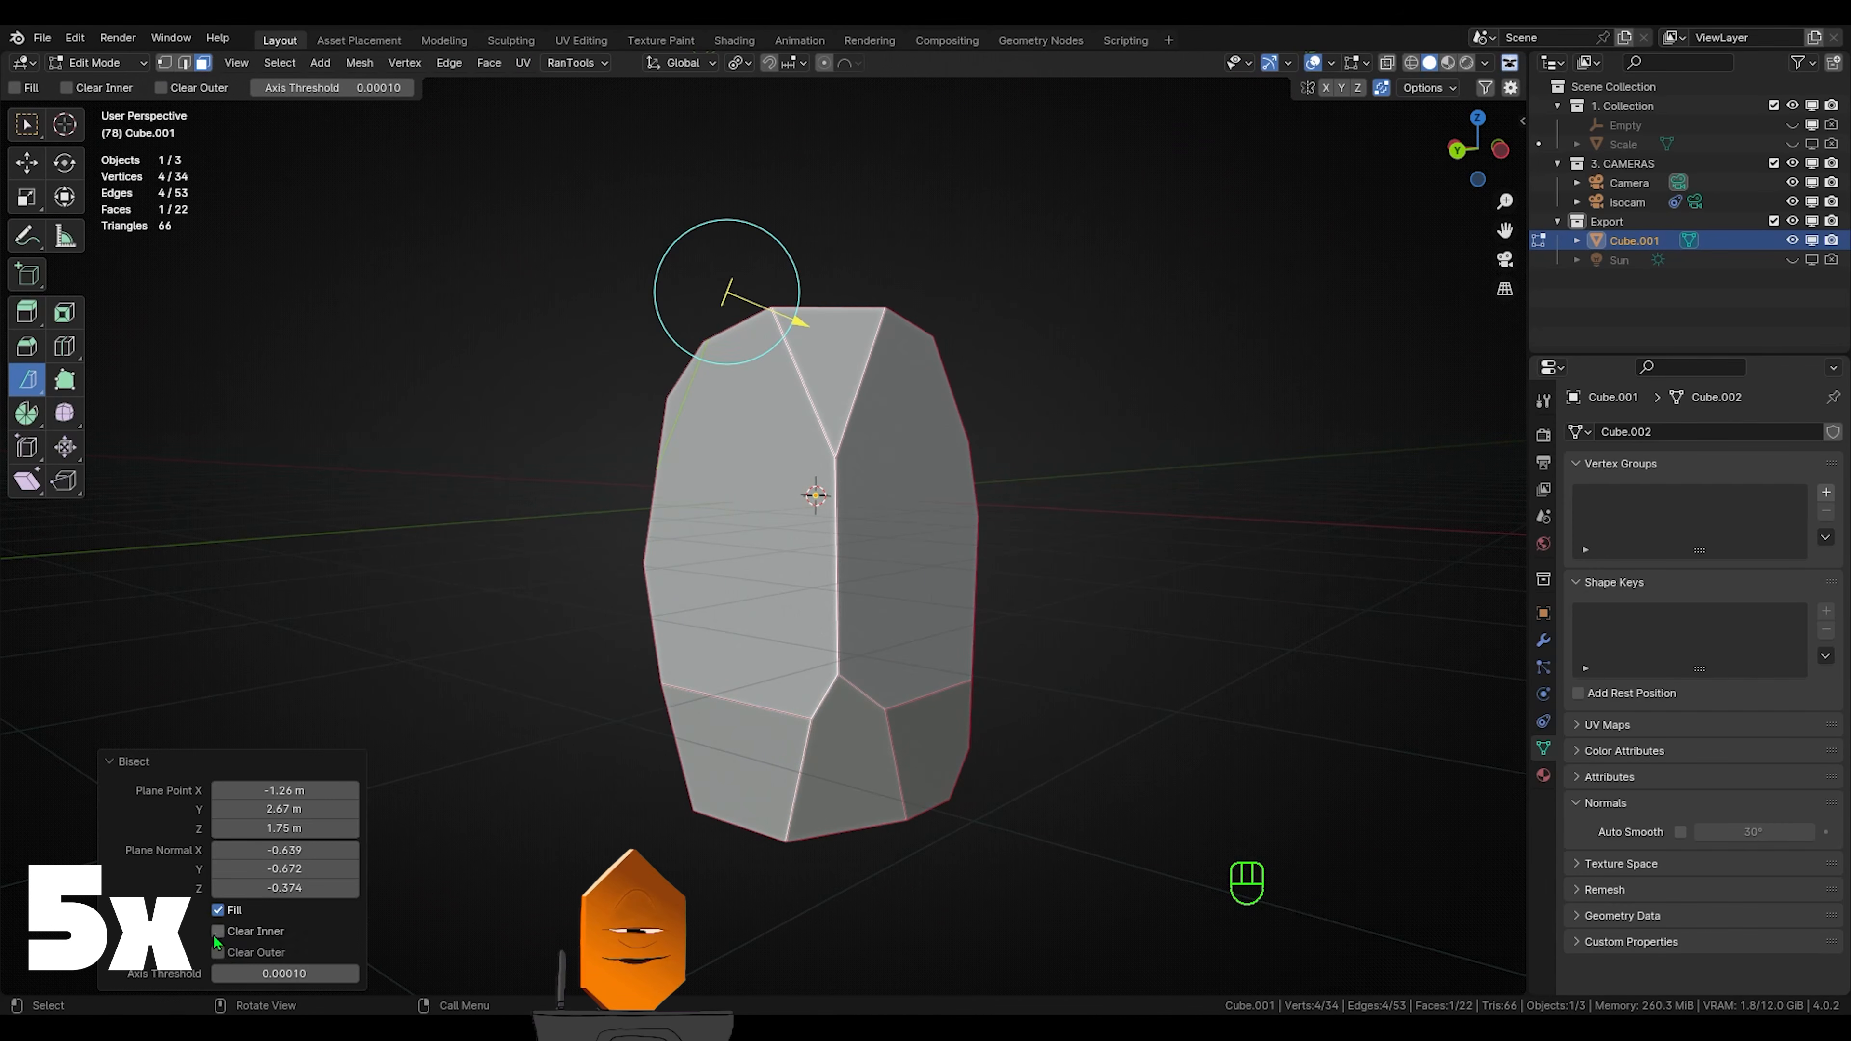
left_click(218, 932)
Bevel two further corners around the rock's upper part with Bisect, using Fill and Clear Outer
middle_click_drag(582, 730, 947, 788)
middle_click_drag(848, 702, 816, 583)
key("a")
left_click_drag(656, 485, 780, 557)
left_click(218, 910)
left_click(218, 952)
middle_click_drag(911, 641, 765, 575)
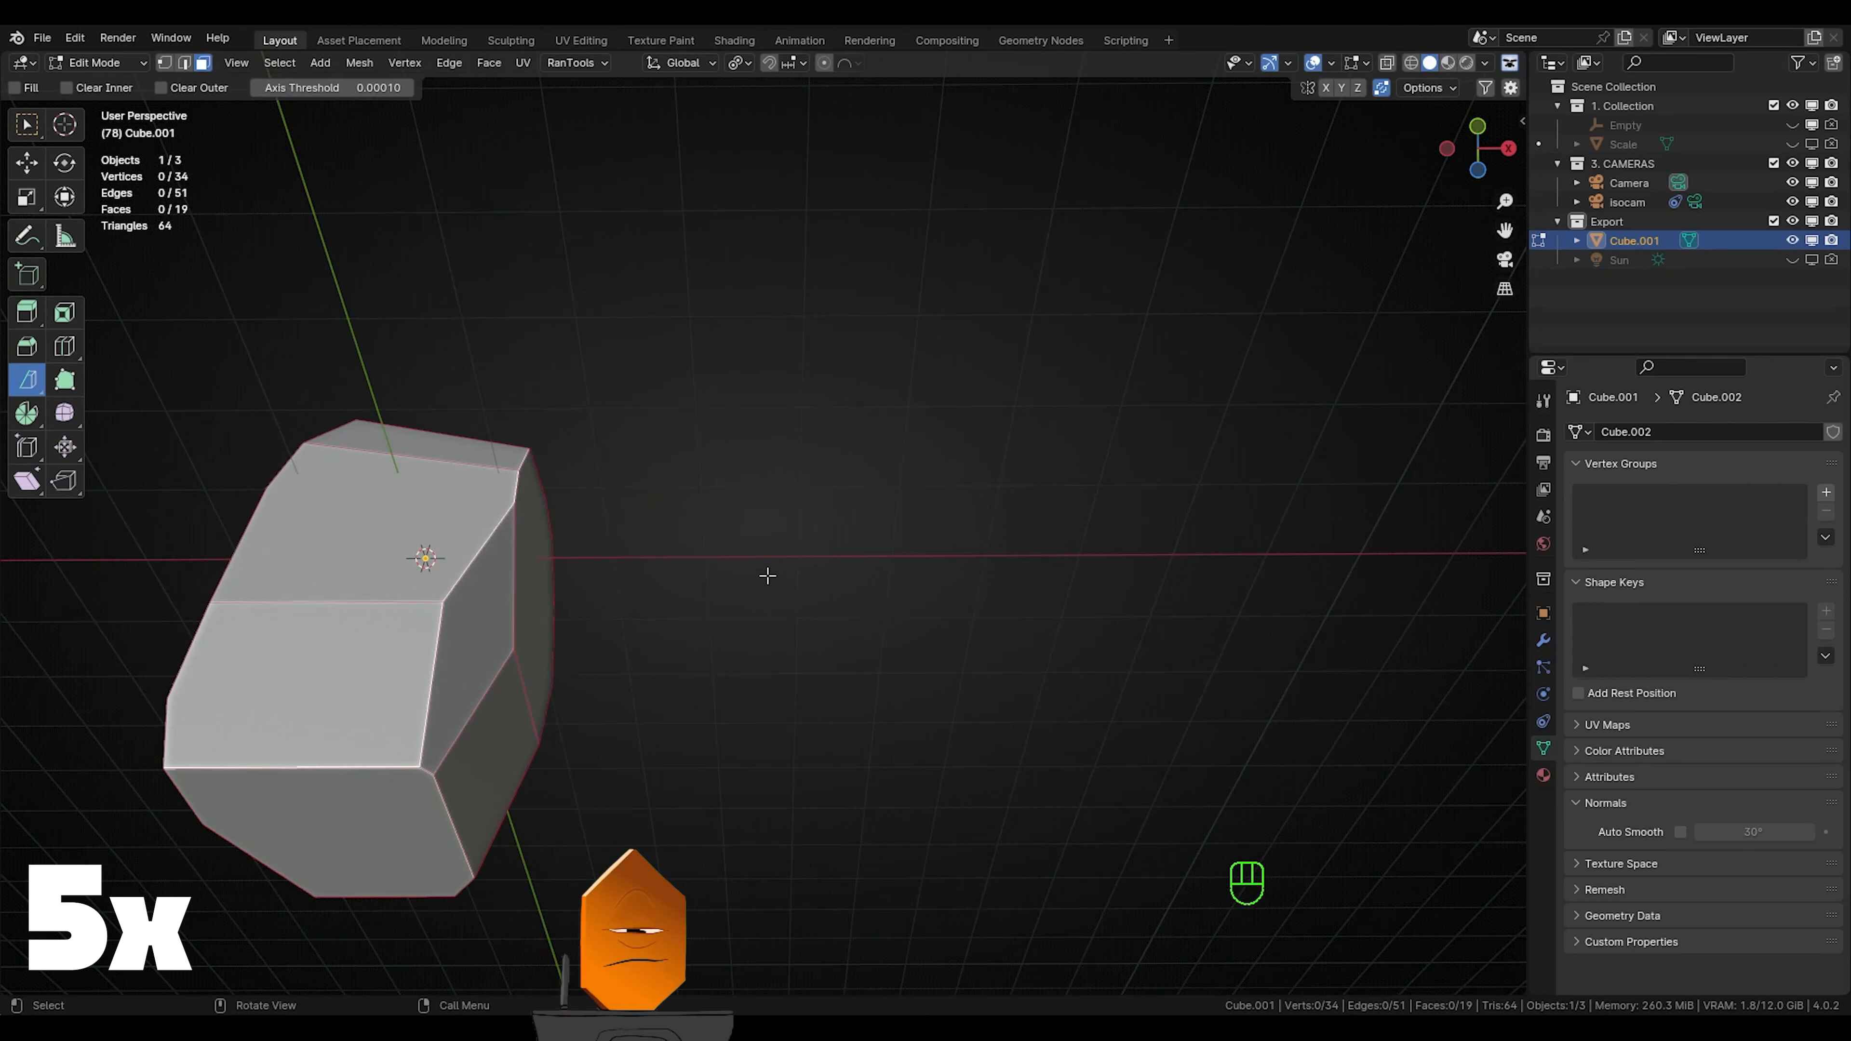
key("a")
left_click_drag(487, 413, 620, 554)
left_click(218, 910)
left_click(218, 951)
Slice off a lower corner of the rock with a diagonal Bisect cut, using Fill and Clear Outer
middle_click_drag(699, 651, 599, 628)
key("a")
left_click_drag(591, 633, 736, 758)
left_click(217, 910)
left_click(218, 952)
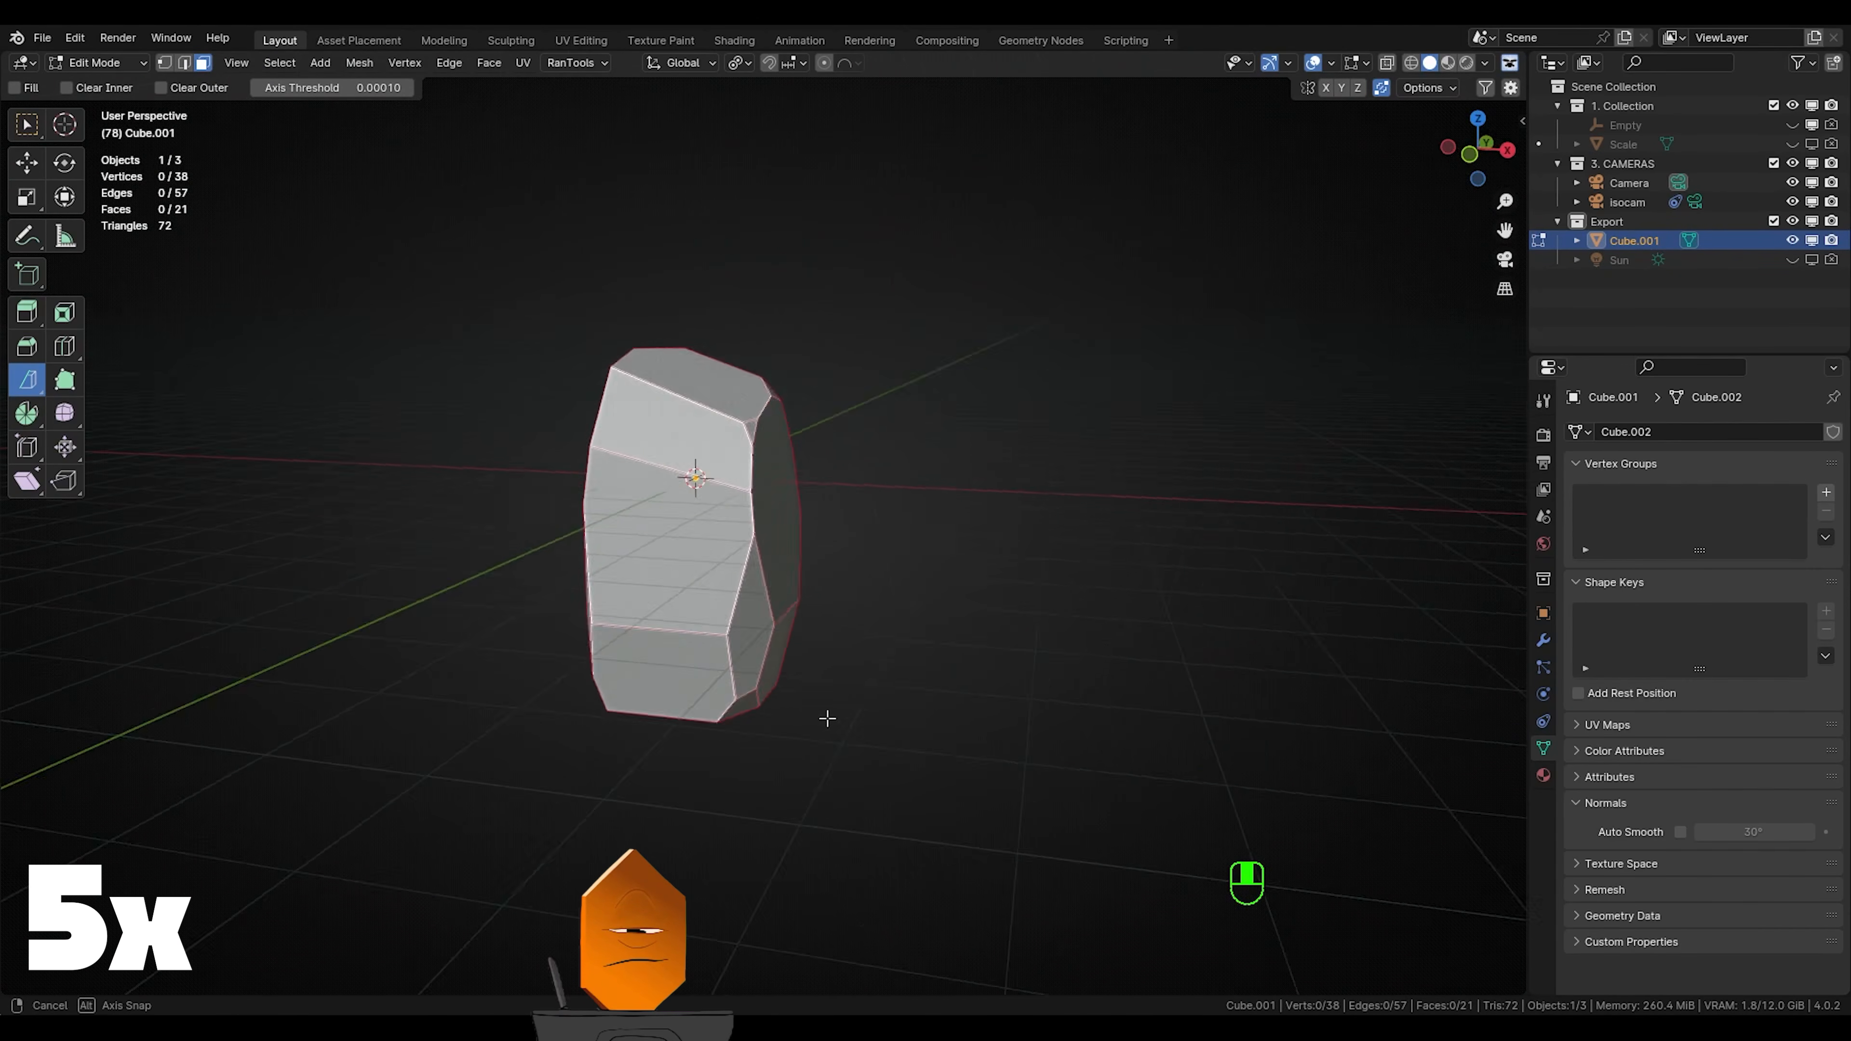
Bisect a vertical corner of the rock diagonally as seen from directly above, using Clear Inner
key("KP_7")
key("a")
left_click_drag(581, 499, 707, 375)
key("KP_7")
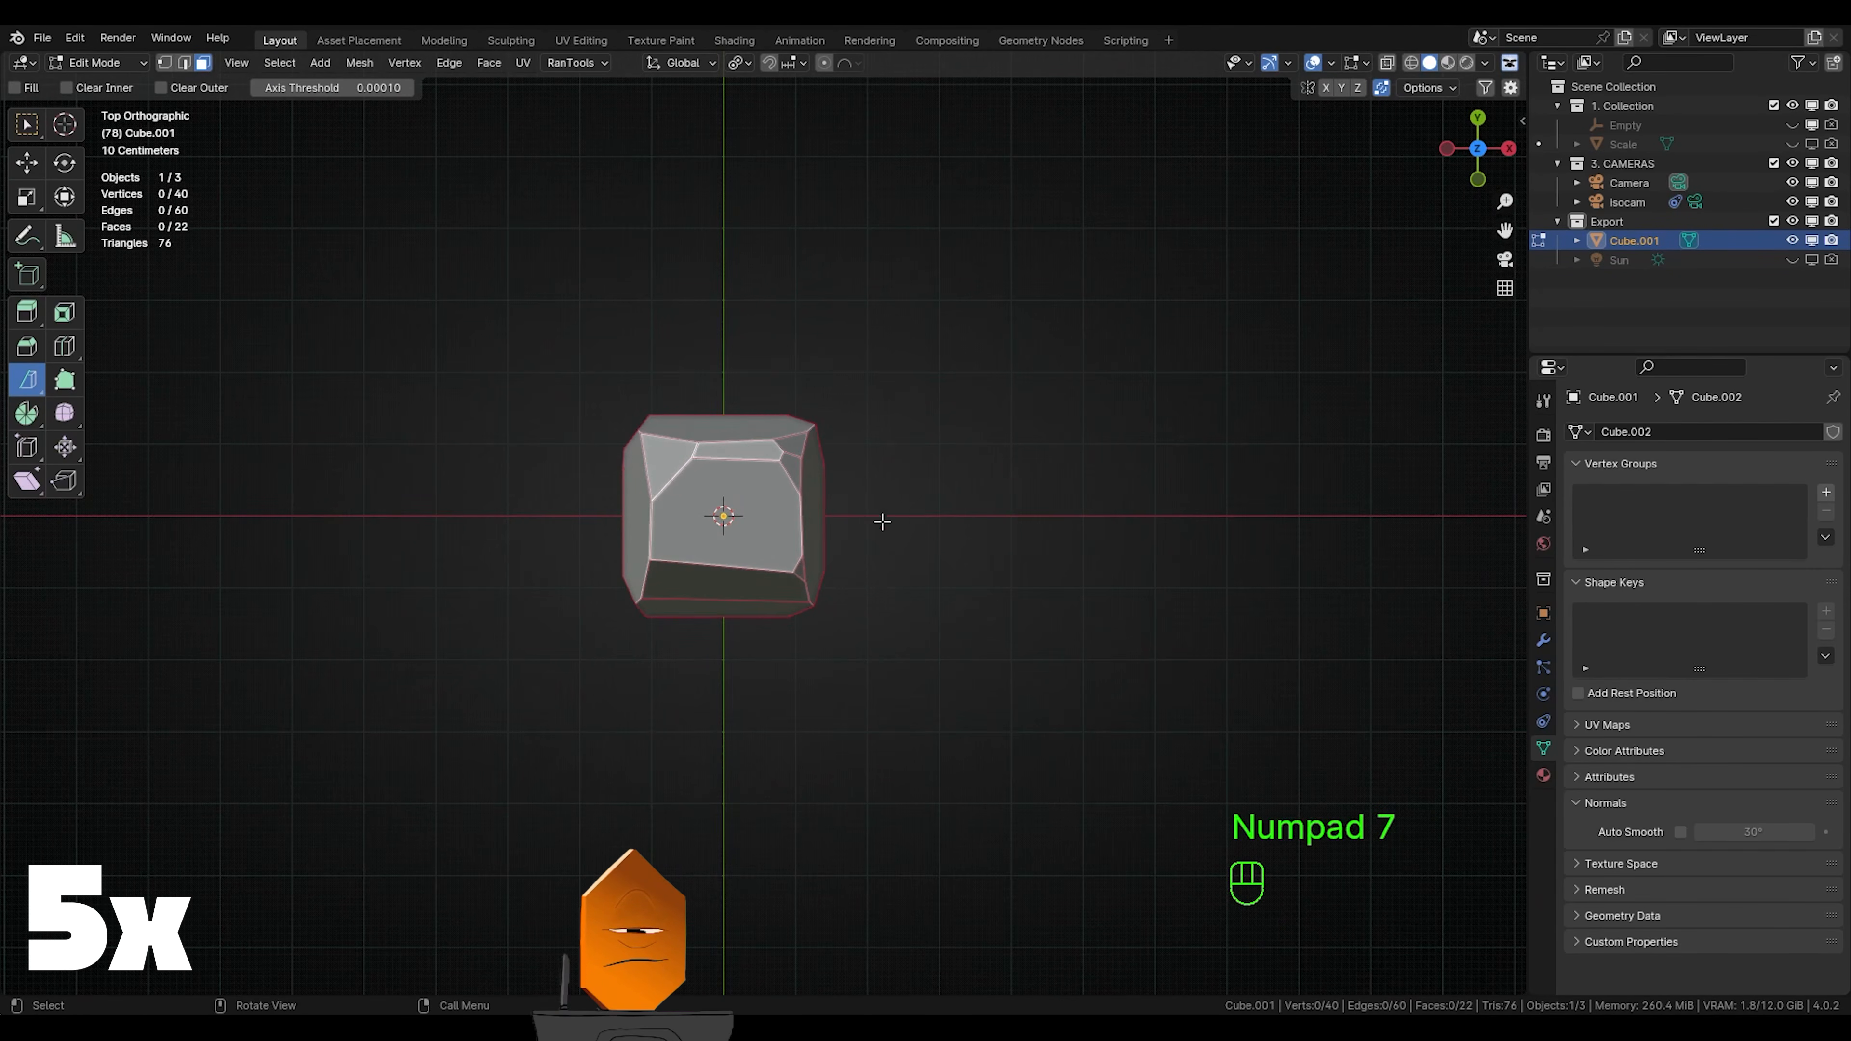
middle_click_drag(880, 517, 880, 339)
key("a")
left_click(218, 931)
middle_click_drag(860, 539, 768, 464)
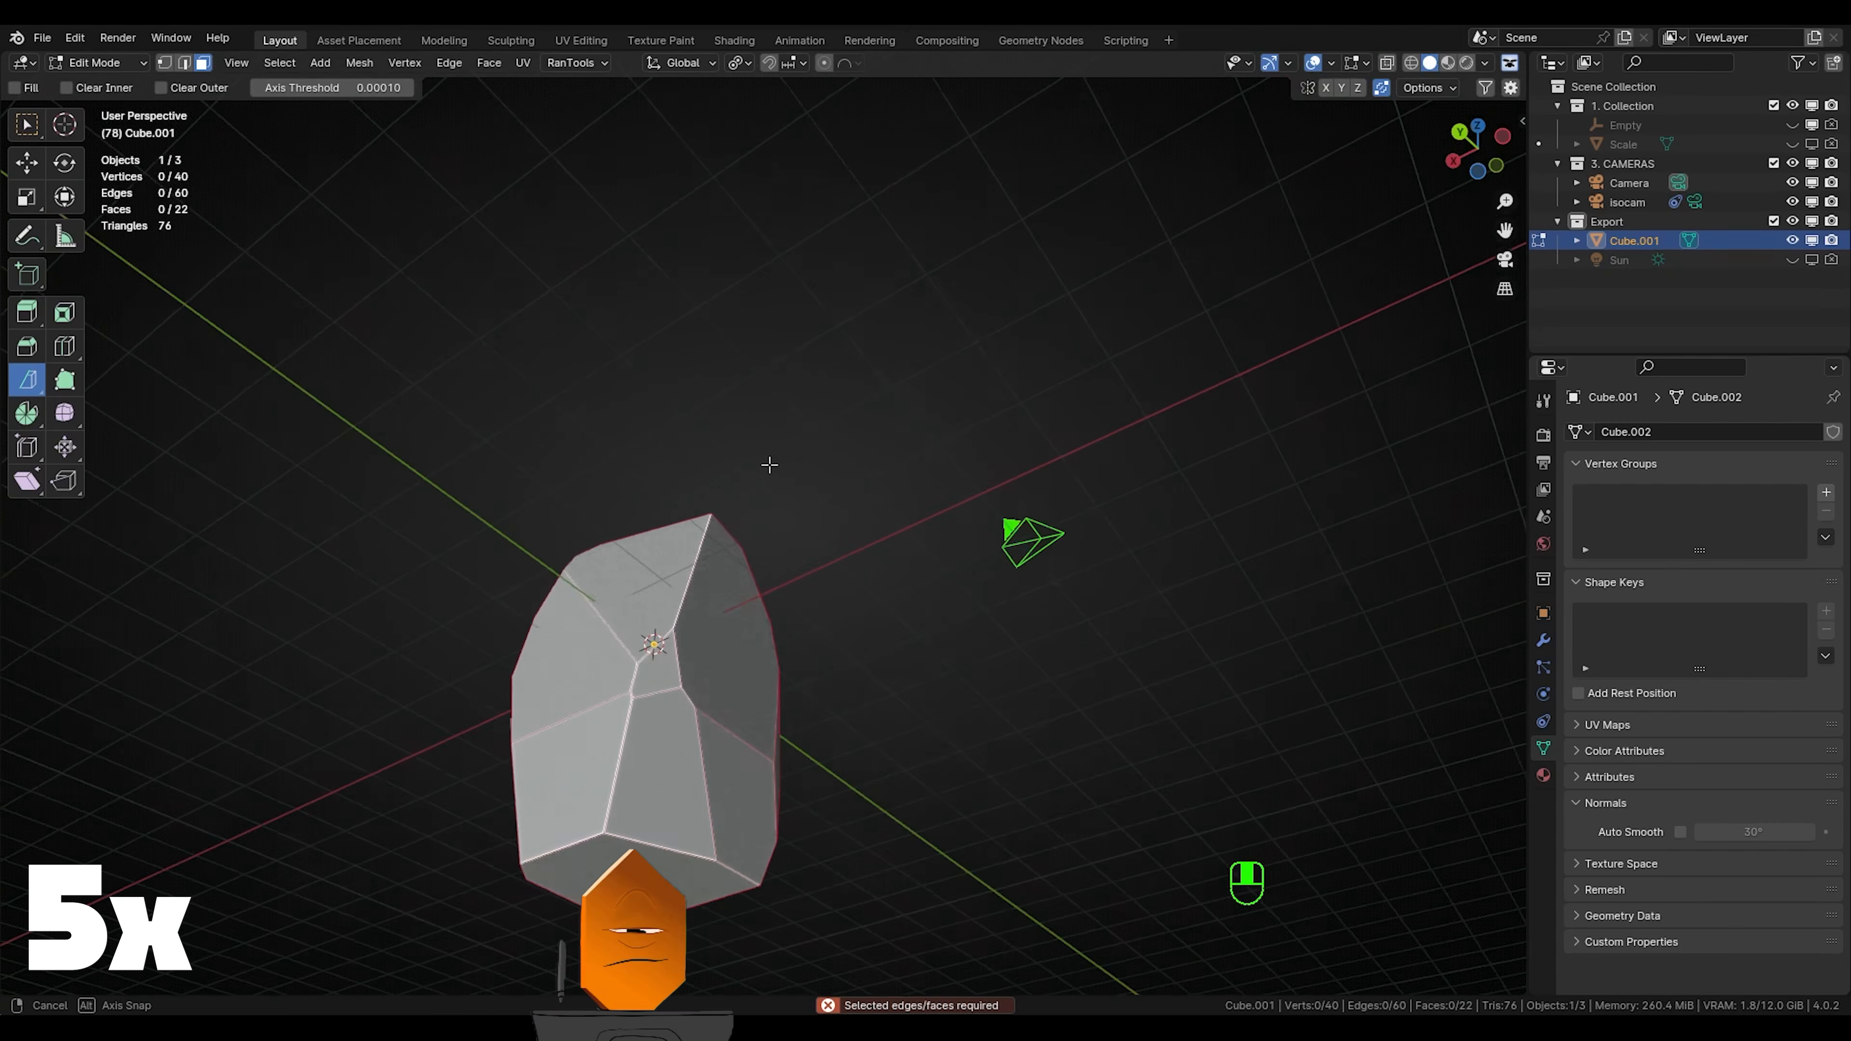
Cut a slanted plane across the rock's pointed top with Bisect, using Fill and Clear Outer
key("a")
left_click_drag(649, 527, 823, 608)
left_click(218, 910)
left_click(218, 952)
Trim the rock's base with a nearly horizontal Bisect cut, using Fill and Clear Inner
middle_click_drag(576, 889, 575, 773)
key("a")
left_click_drag(512, 787, 721, 769)
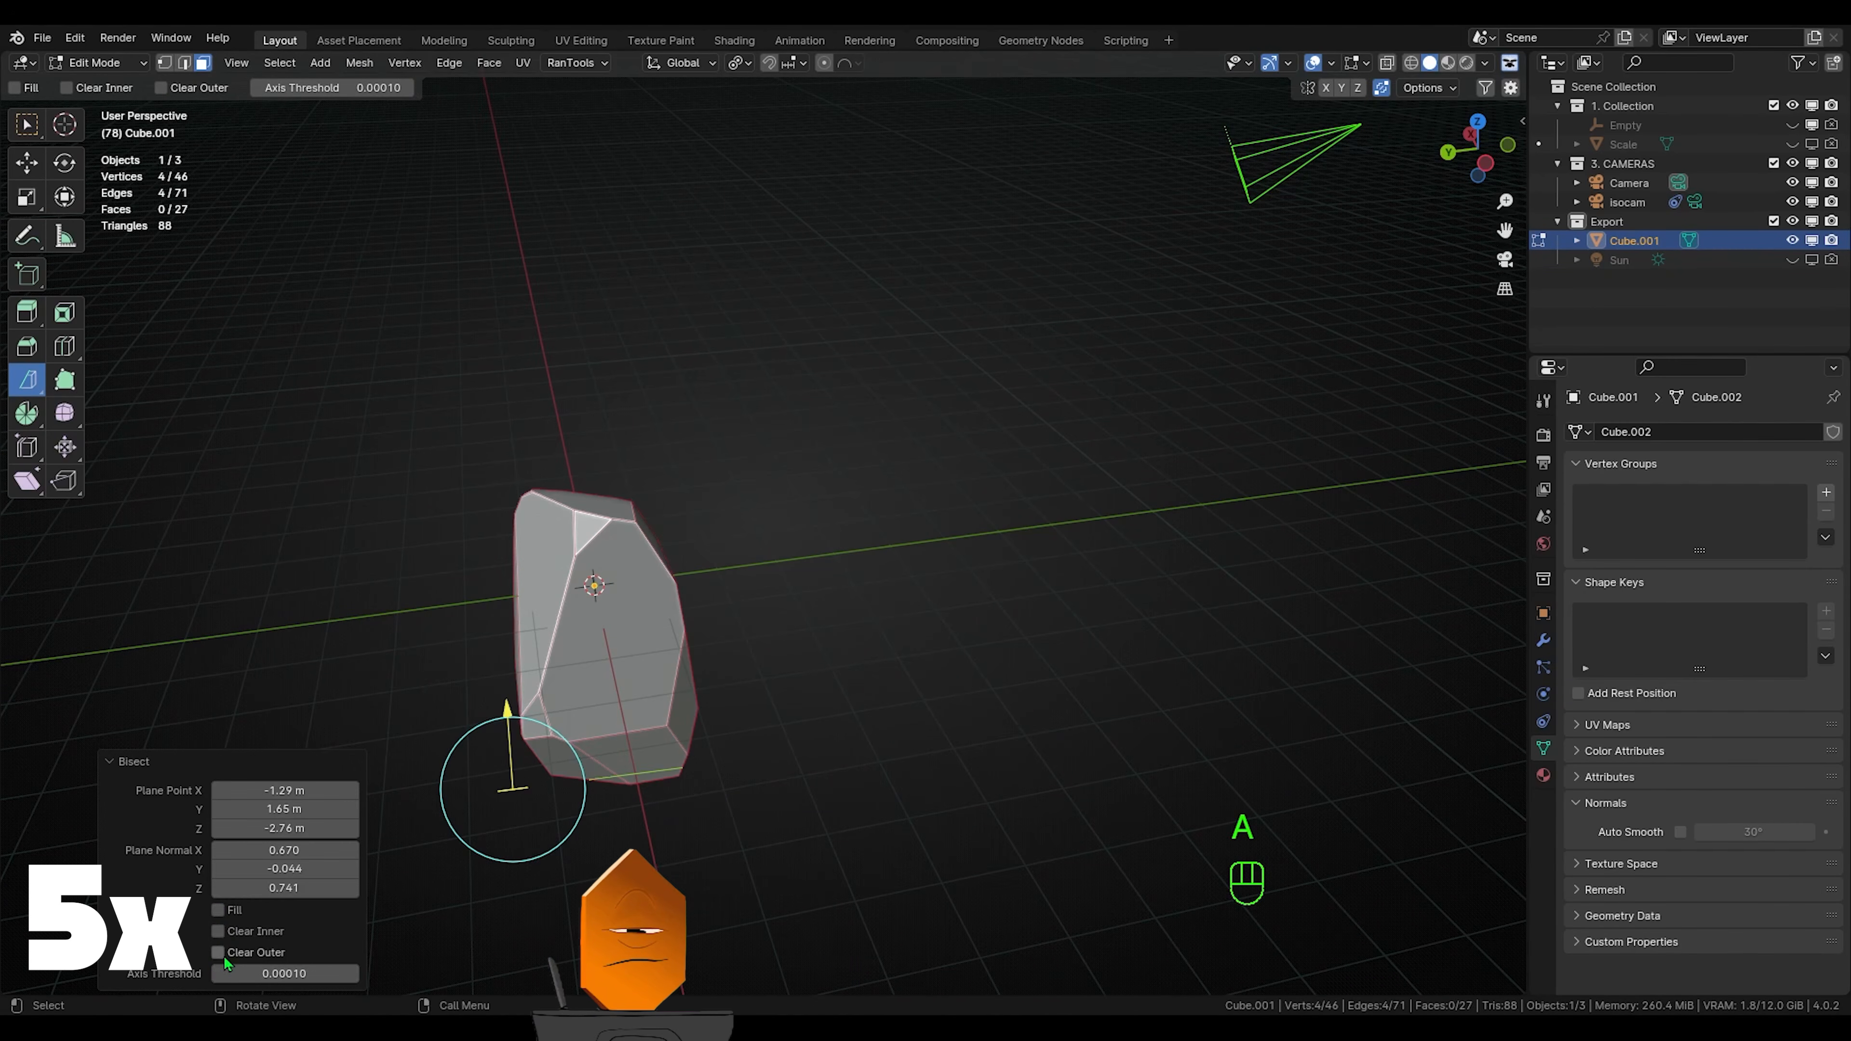
left_click(217, 910)
left_click(217, 931)
Cut two more facets into the rock's underside from other angles with Bisect, using Fill and Clear Inner
middle_click_drag(554, 823, 430, 872)
key("a")
left_click_drag(417, 875, 648, 866)
middle_click_drag(816, 810, 1005, 766)
key("a")
left_click_drag(558, 788, 896, 843)
left_click(217, 910)
left_click(219, 930)
Shave one more side of the rock with a steep Bisect cut using Fill and Clear Inner, and inspect the shape
mouse_move(816, 926)
middle_mouse_down()
mouse_move(855, 843)
mouse_move(863, 902)
mouse_move(896, 937)
middle_mouse_up()
key("a")
left_click_drag(732, 478, 672, 705)
left_click(218, 910)
left_click(218, 931)
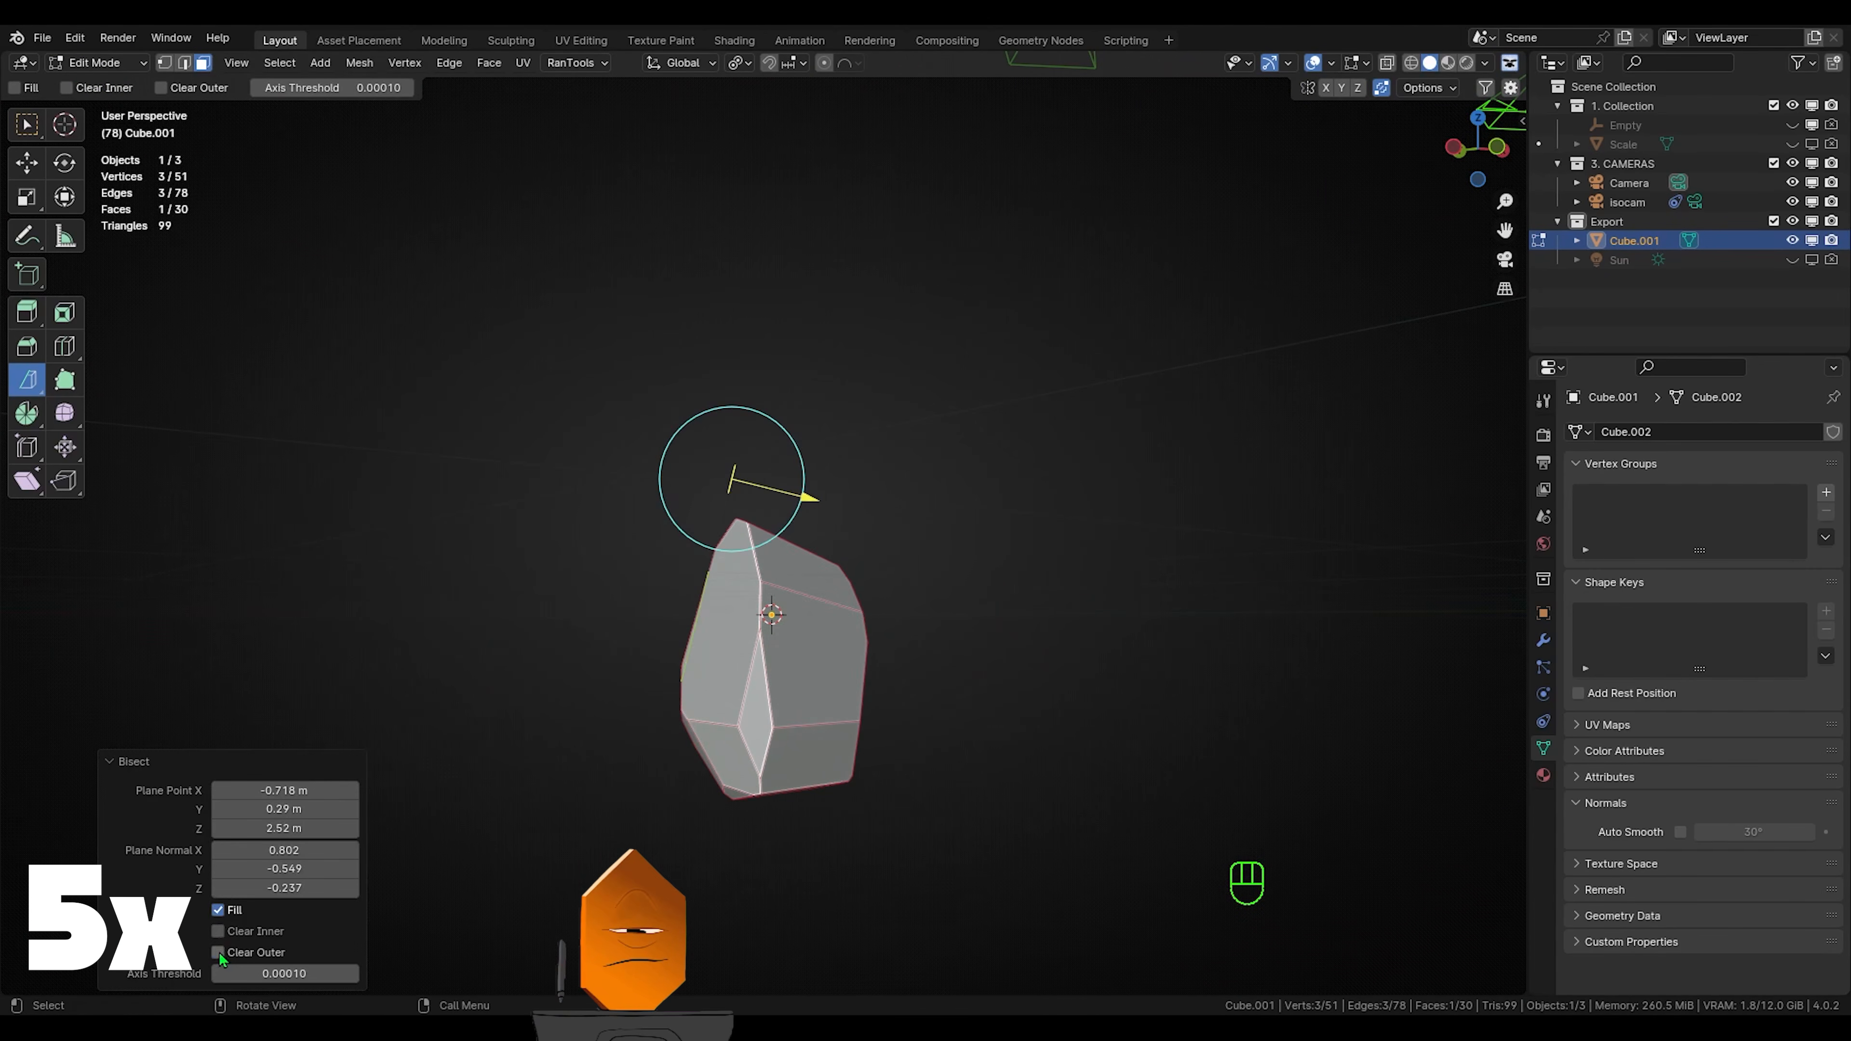
middle_click_drag(620, 700, 859, 759)
scroll(765, 583, "up", 3)
middle_click_drag(656, 538, 872, 427, "shift")
middle_click_drag(671, 736, 853, 777)
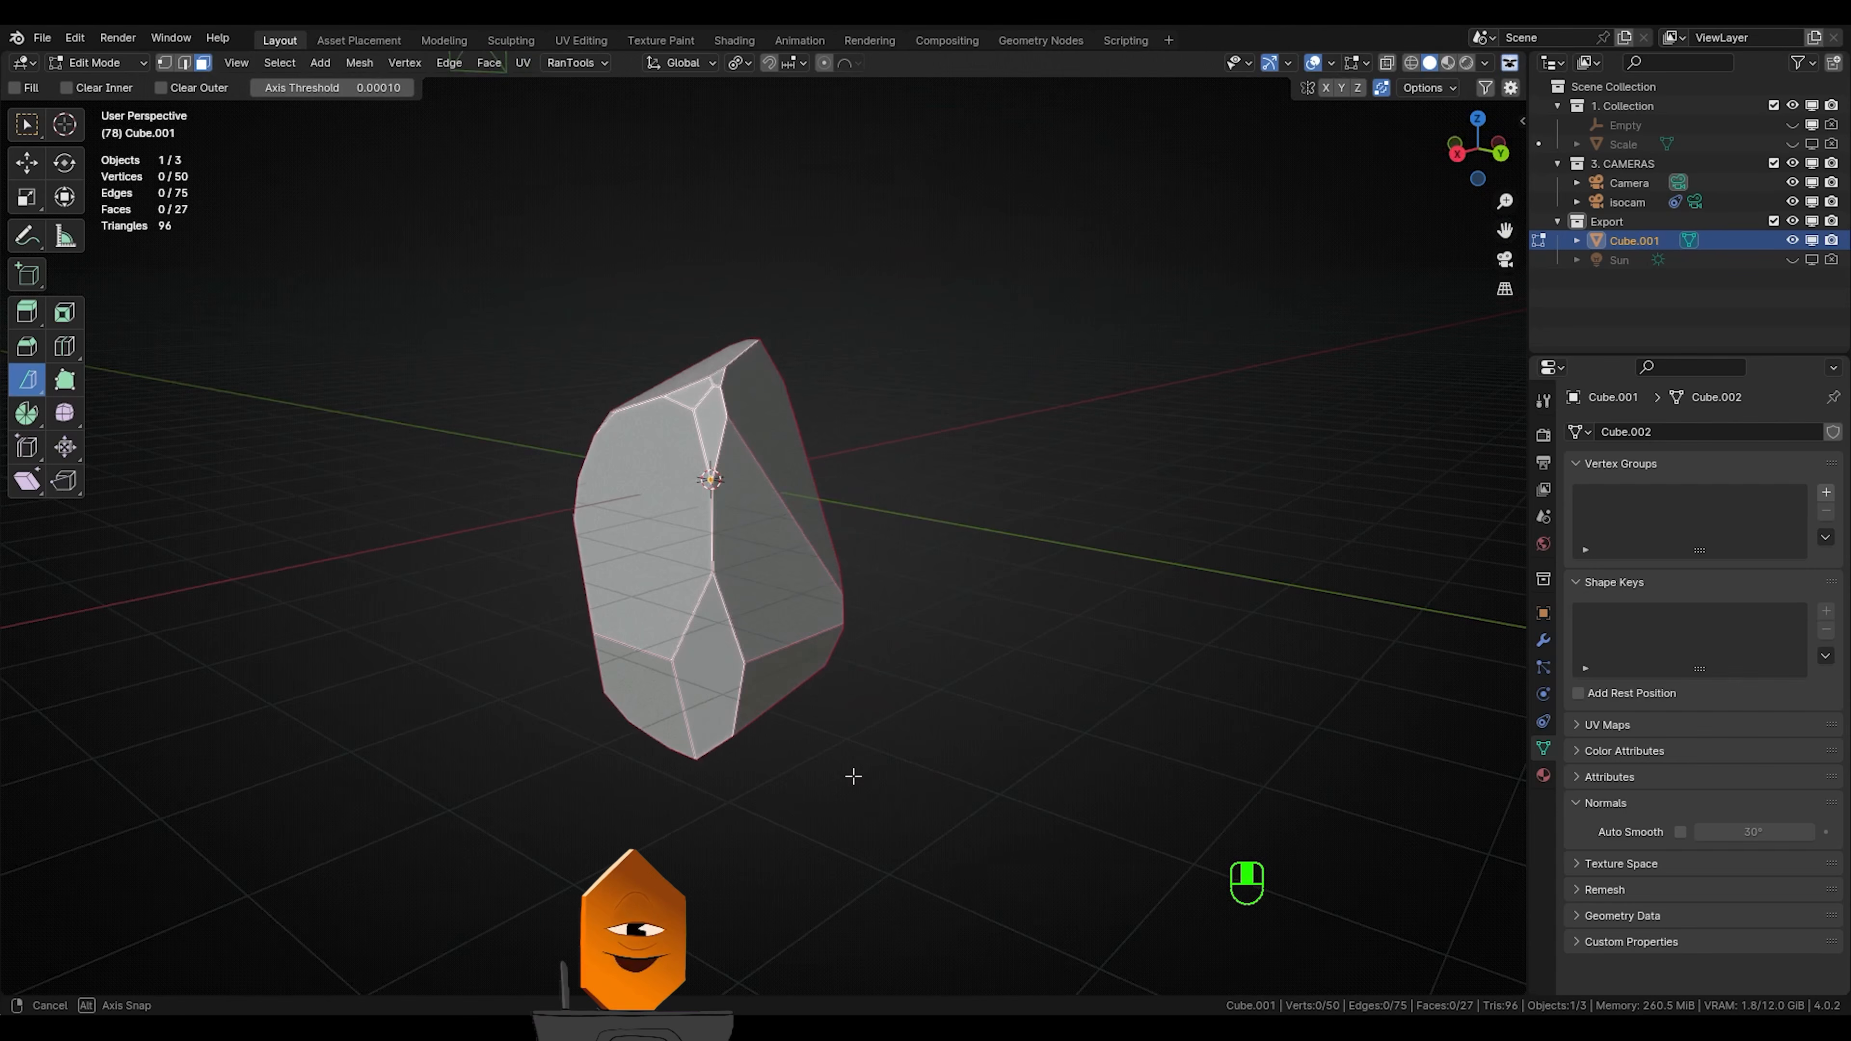
Unwrap all of the rock's faces with Smart UV Project using the default options
key("Tab")
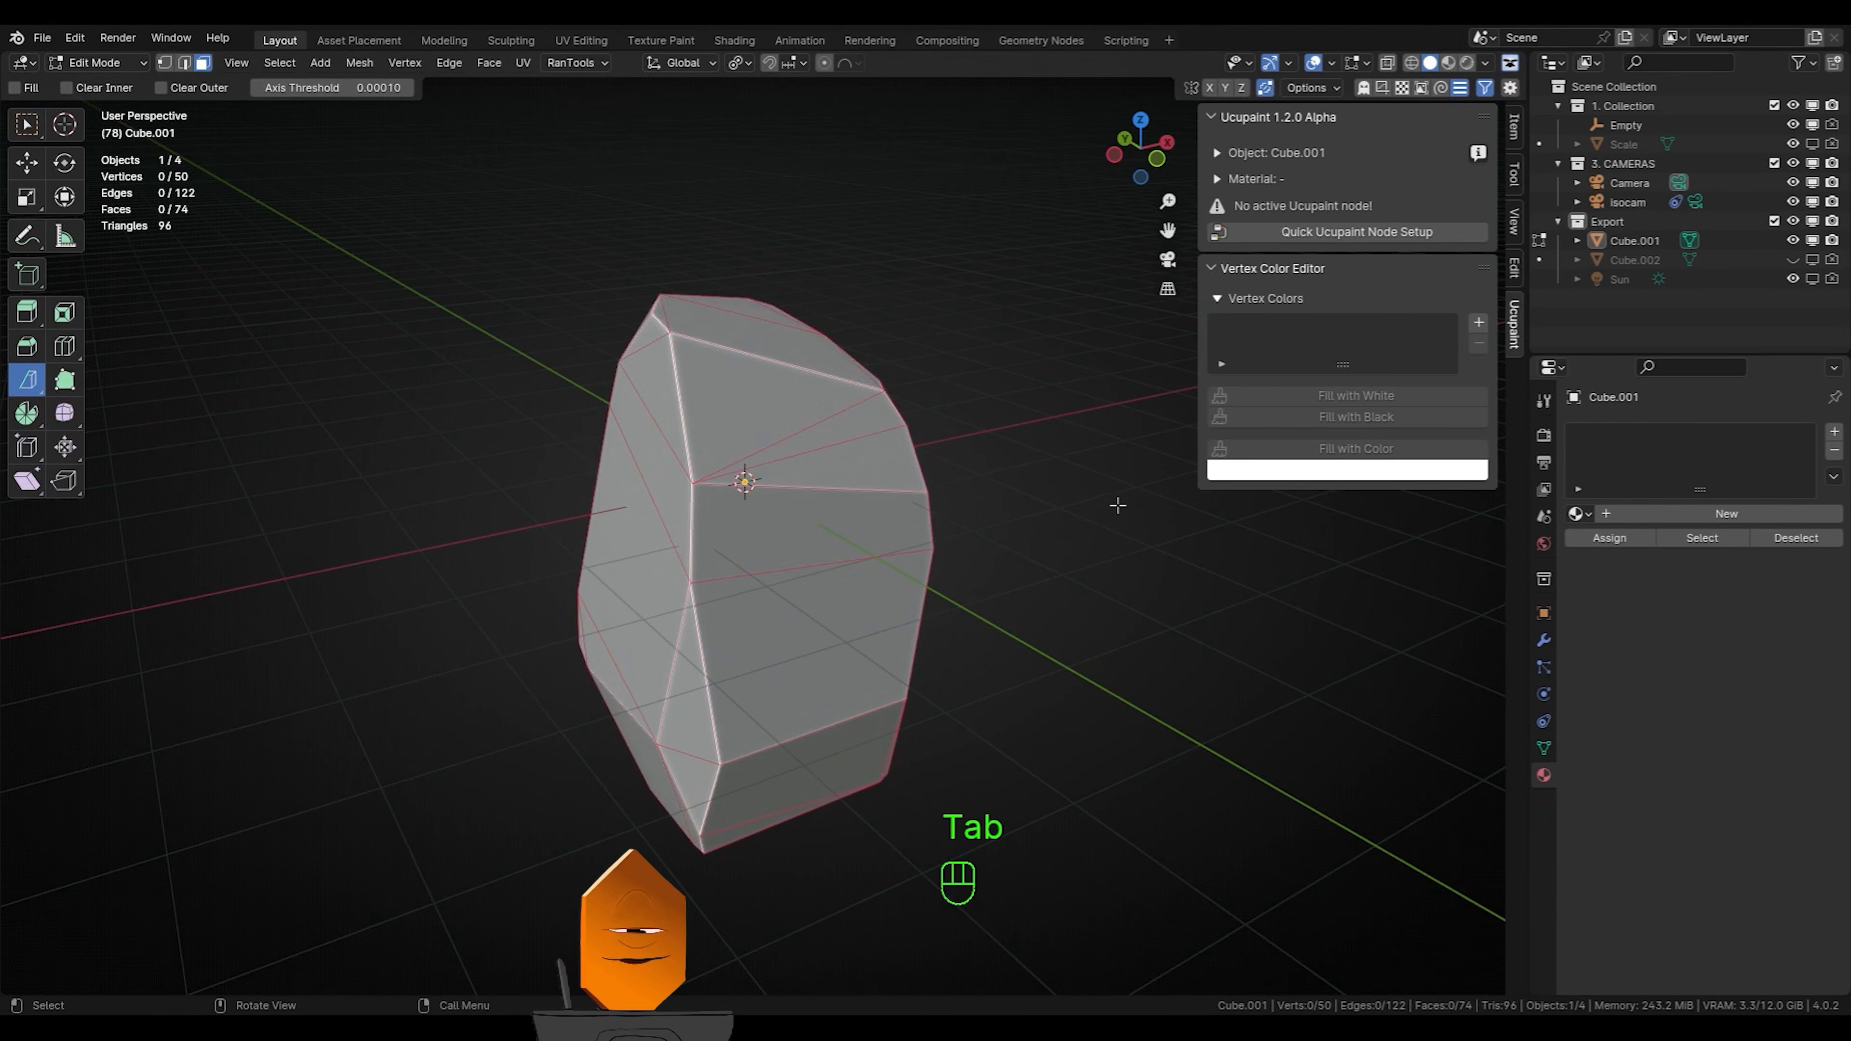
key("a")
key("u")
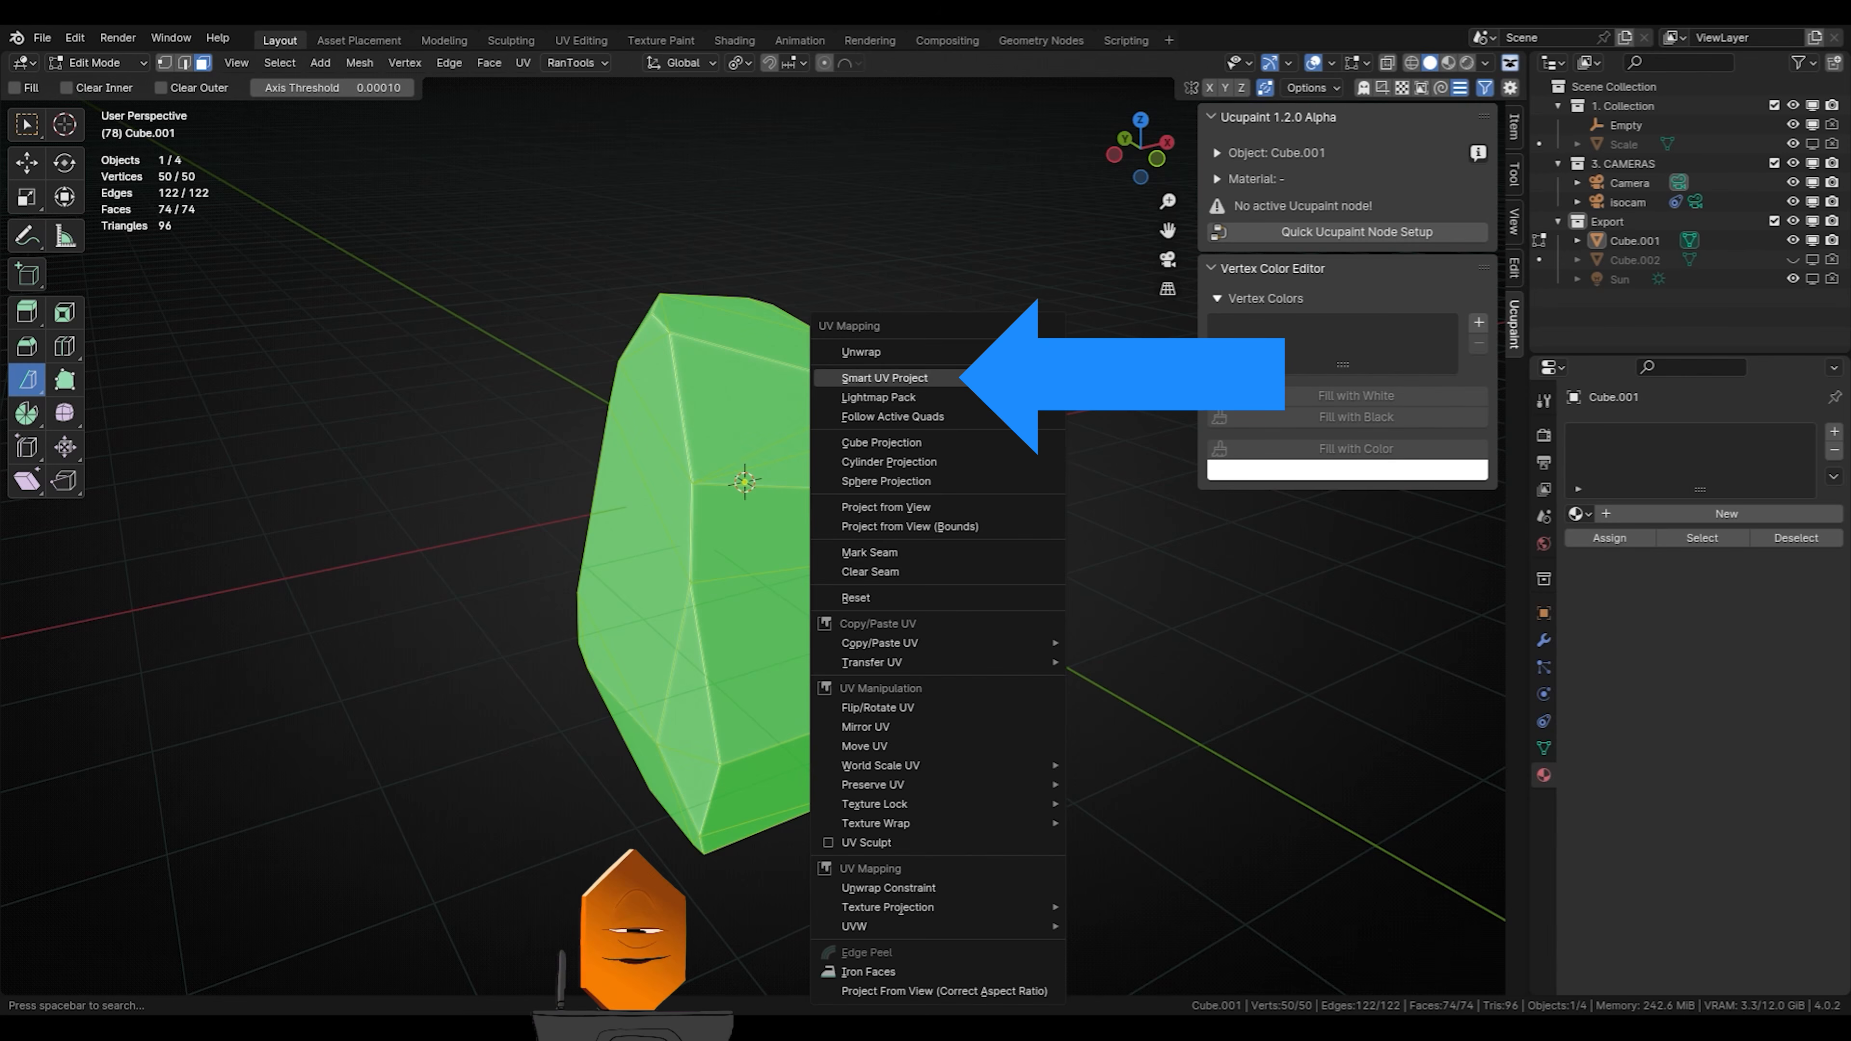
left_click(978, 379)
left_click(1020, 555)
key("Tab")
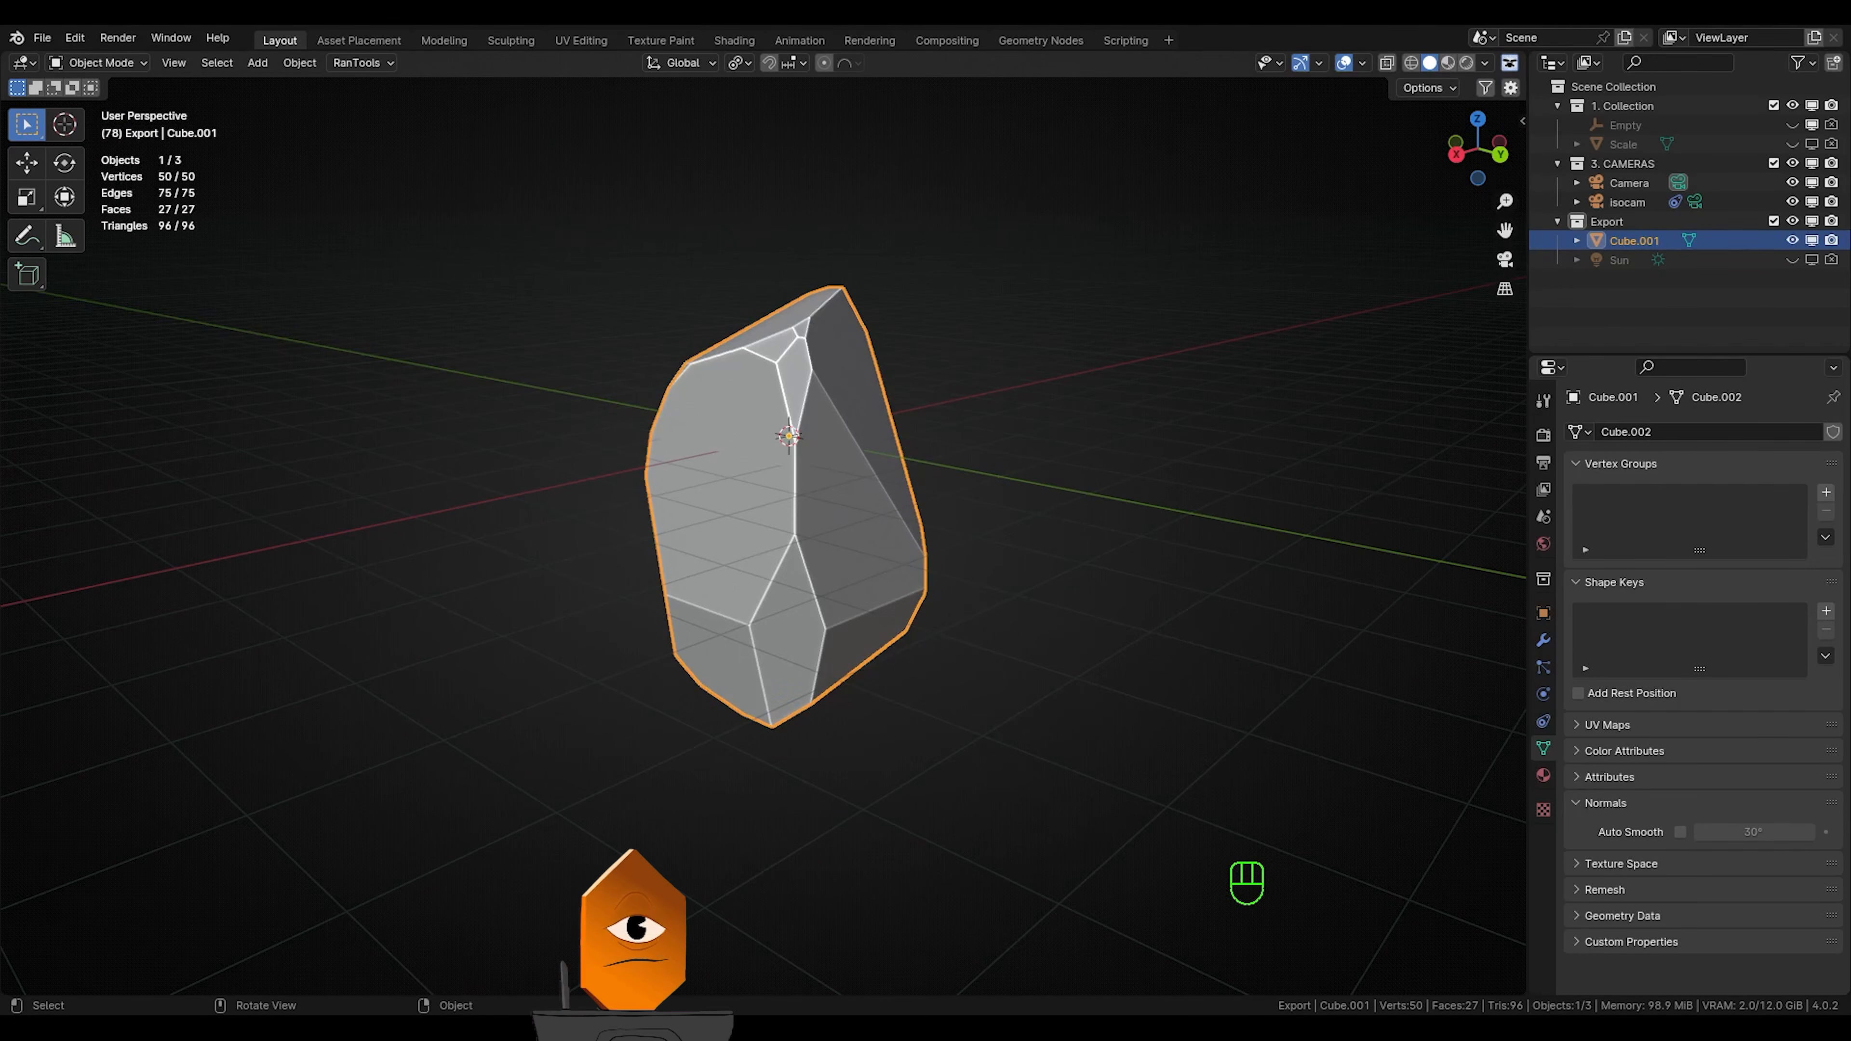
Examine the many-sided faces left on the rock by the Bisect cuts in Edit Mode from several angles
left_click(1140, 378)
left_click(837, 493)
key("Tab")
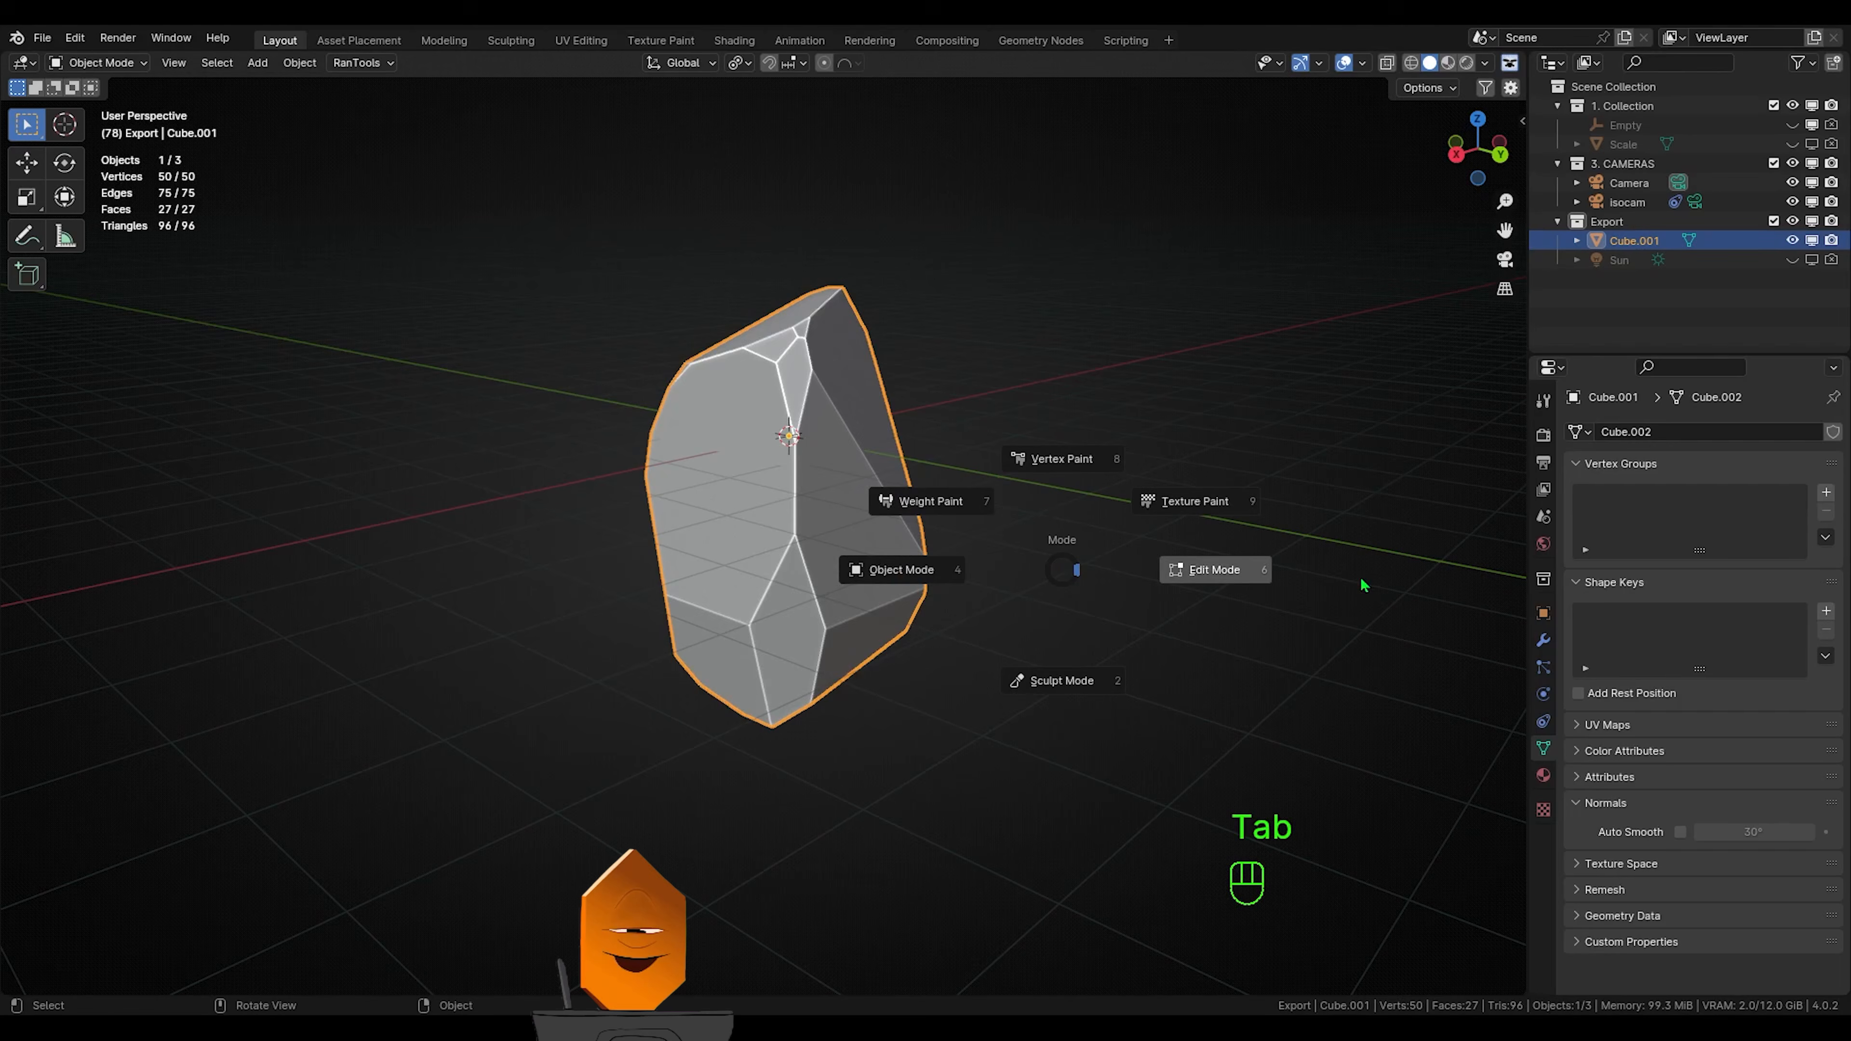
middle_click_drag(1169, 545, 1082, 463, "ctrl")
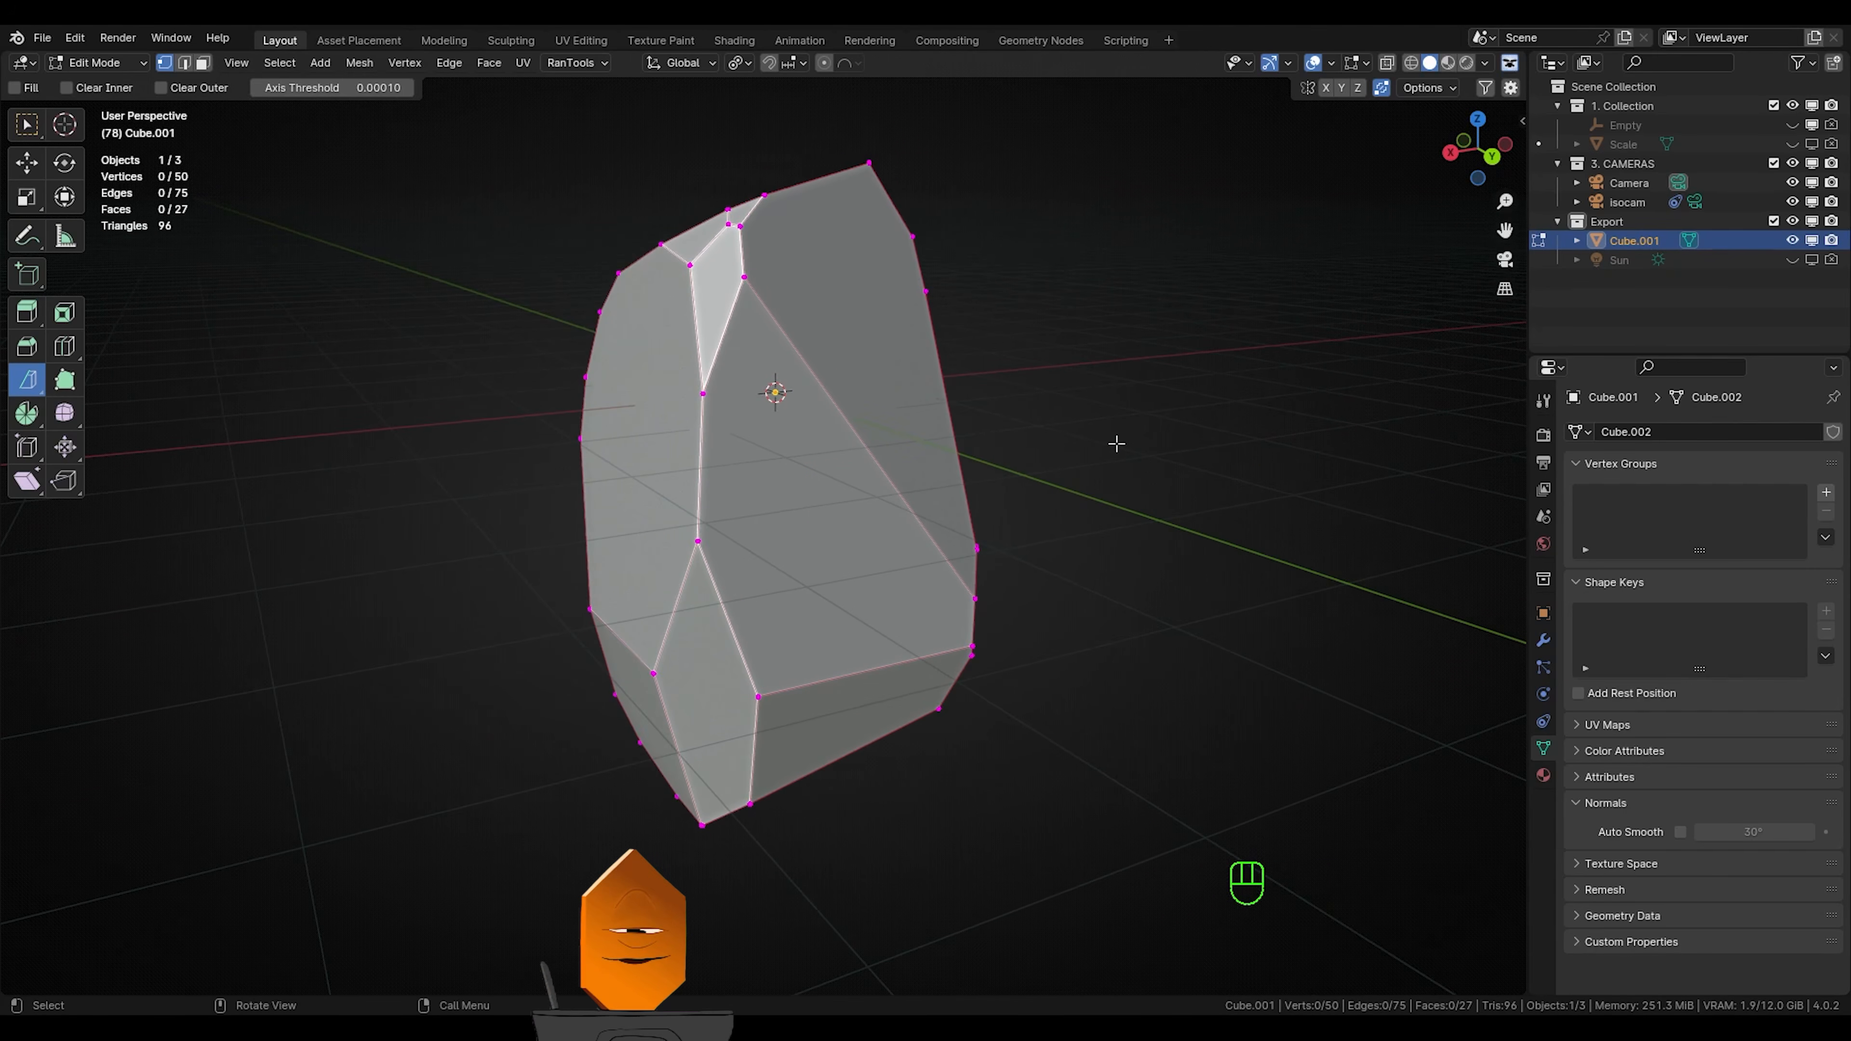
key("Tab")
left_click(1177, 517)
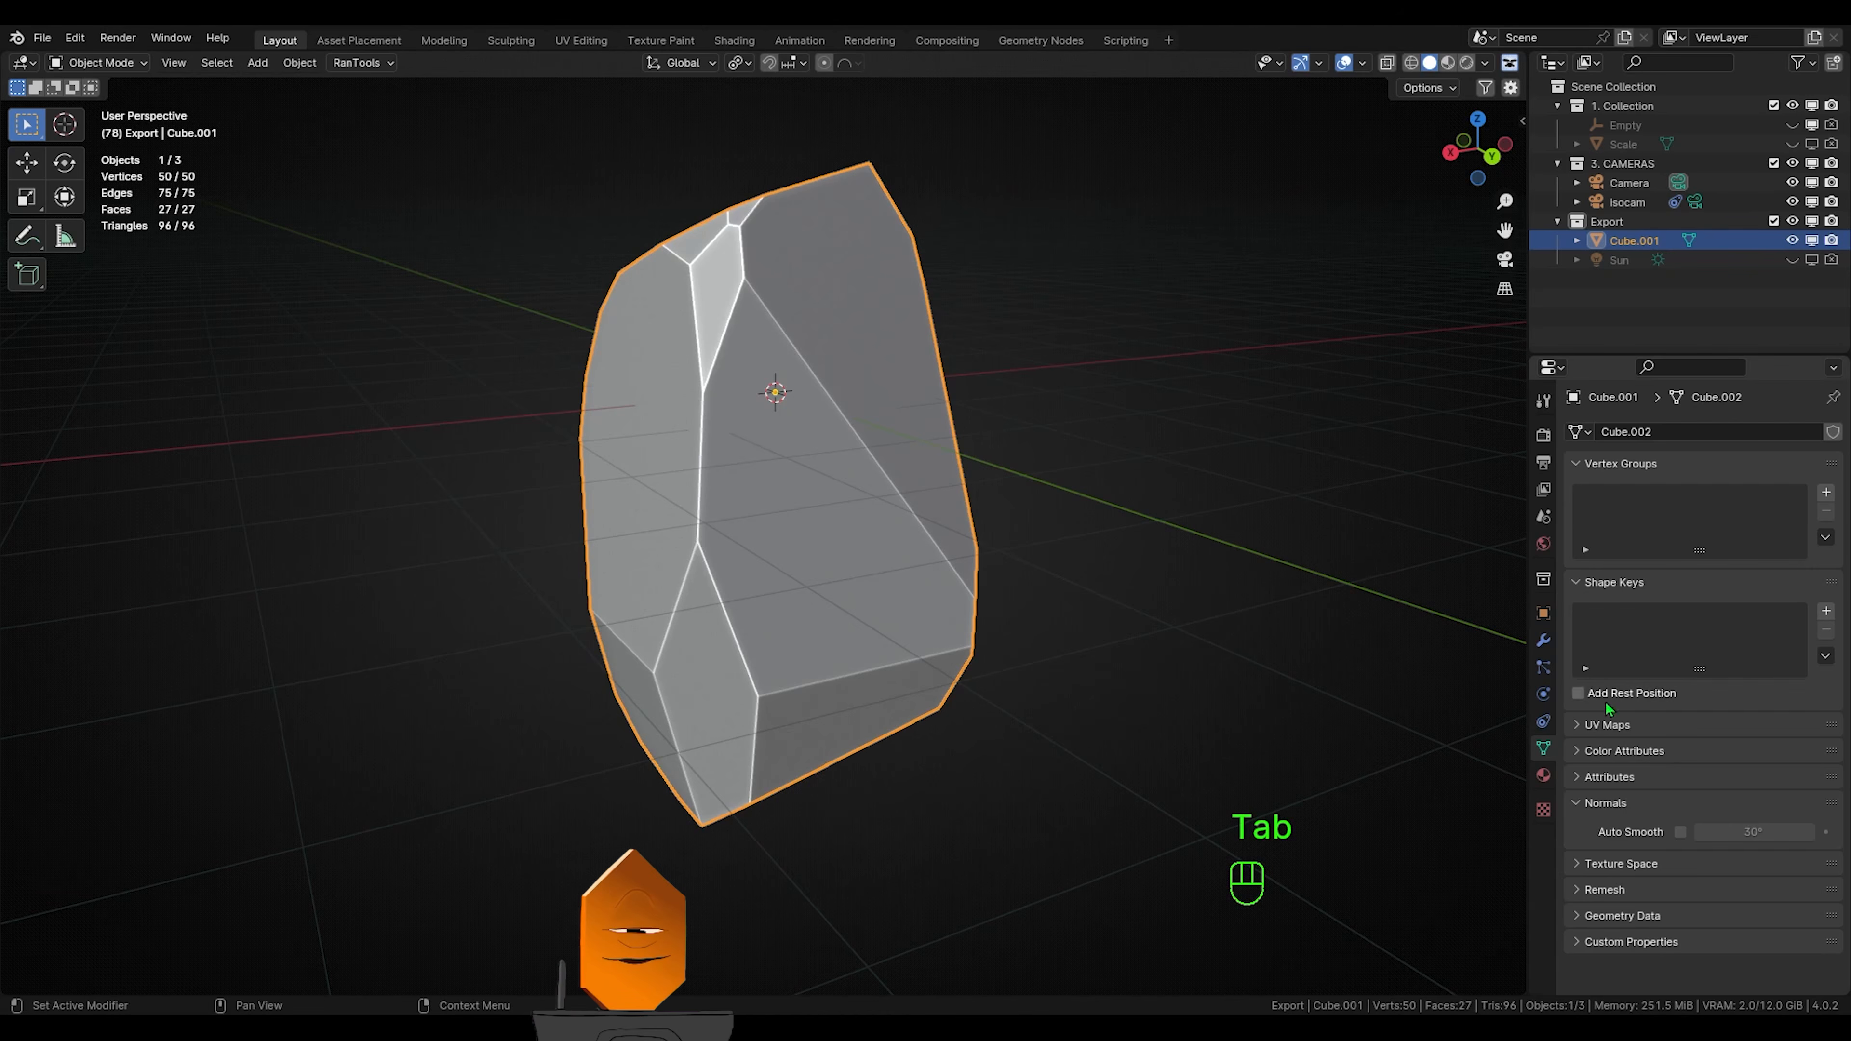
left_click(867, 531)
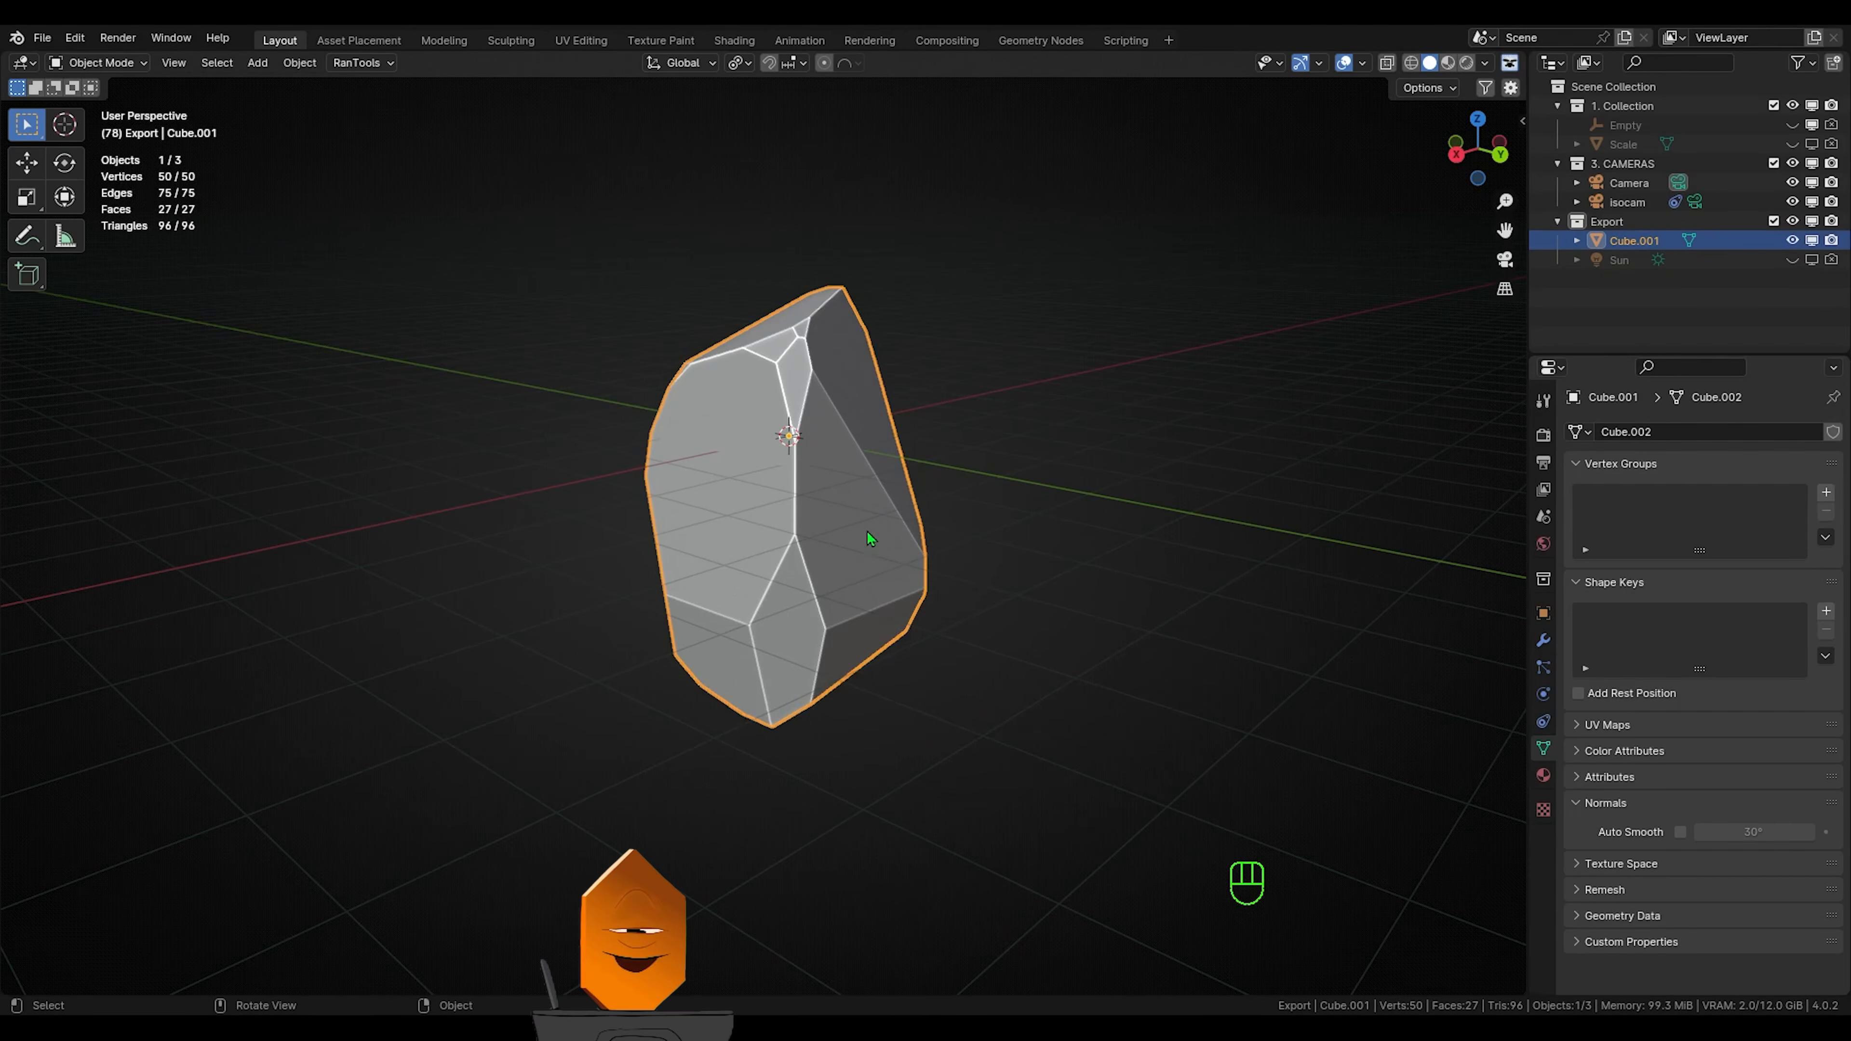
key("Tab")
left_click(1224, 566)
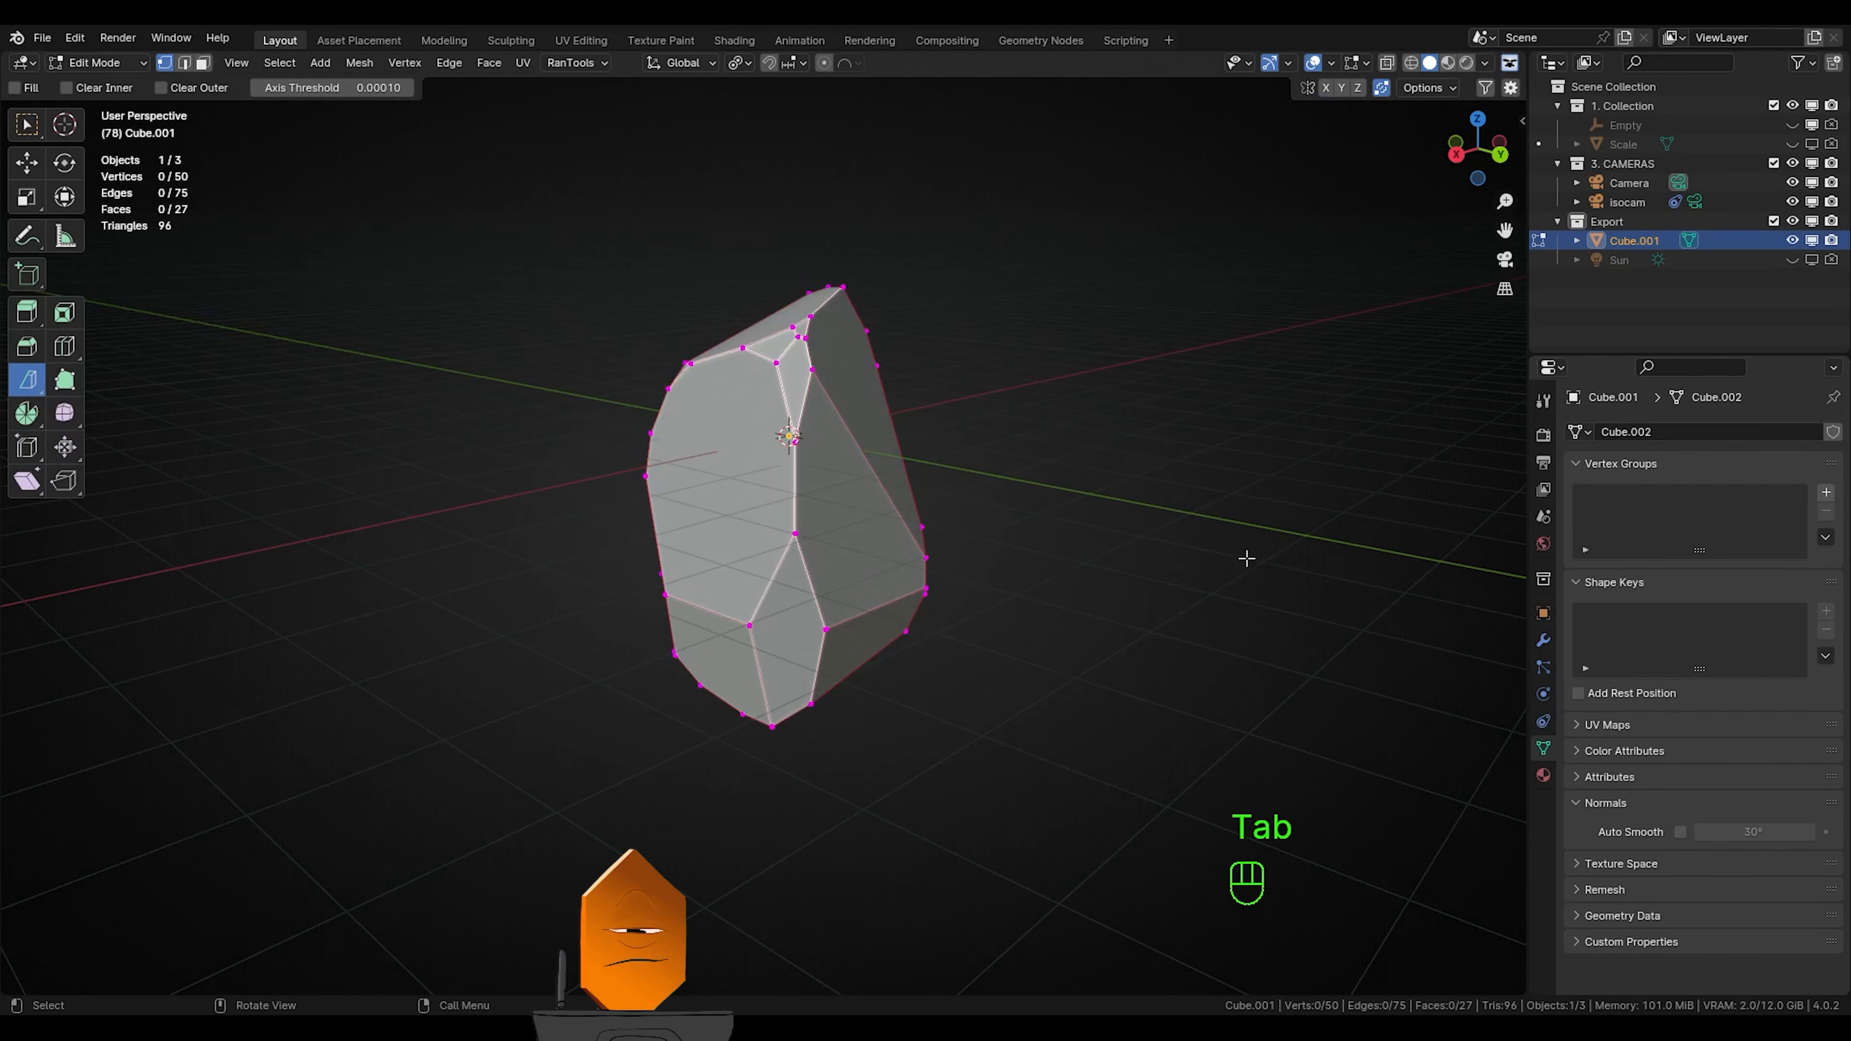
middle_click_drag(1245, 558, 1136, 470, "ctrl")
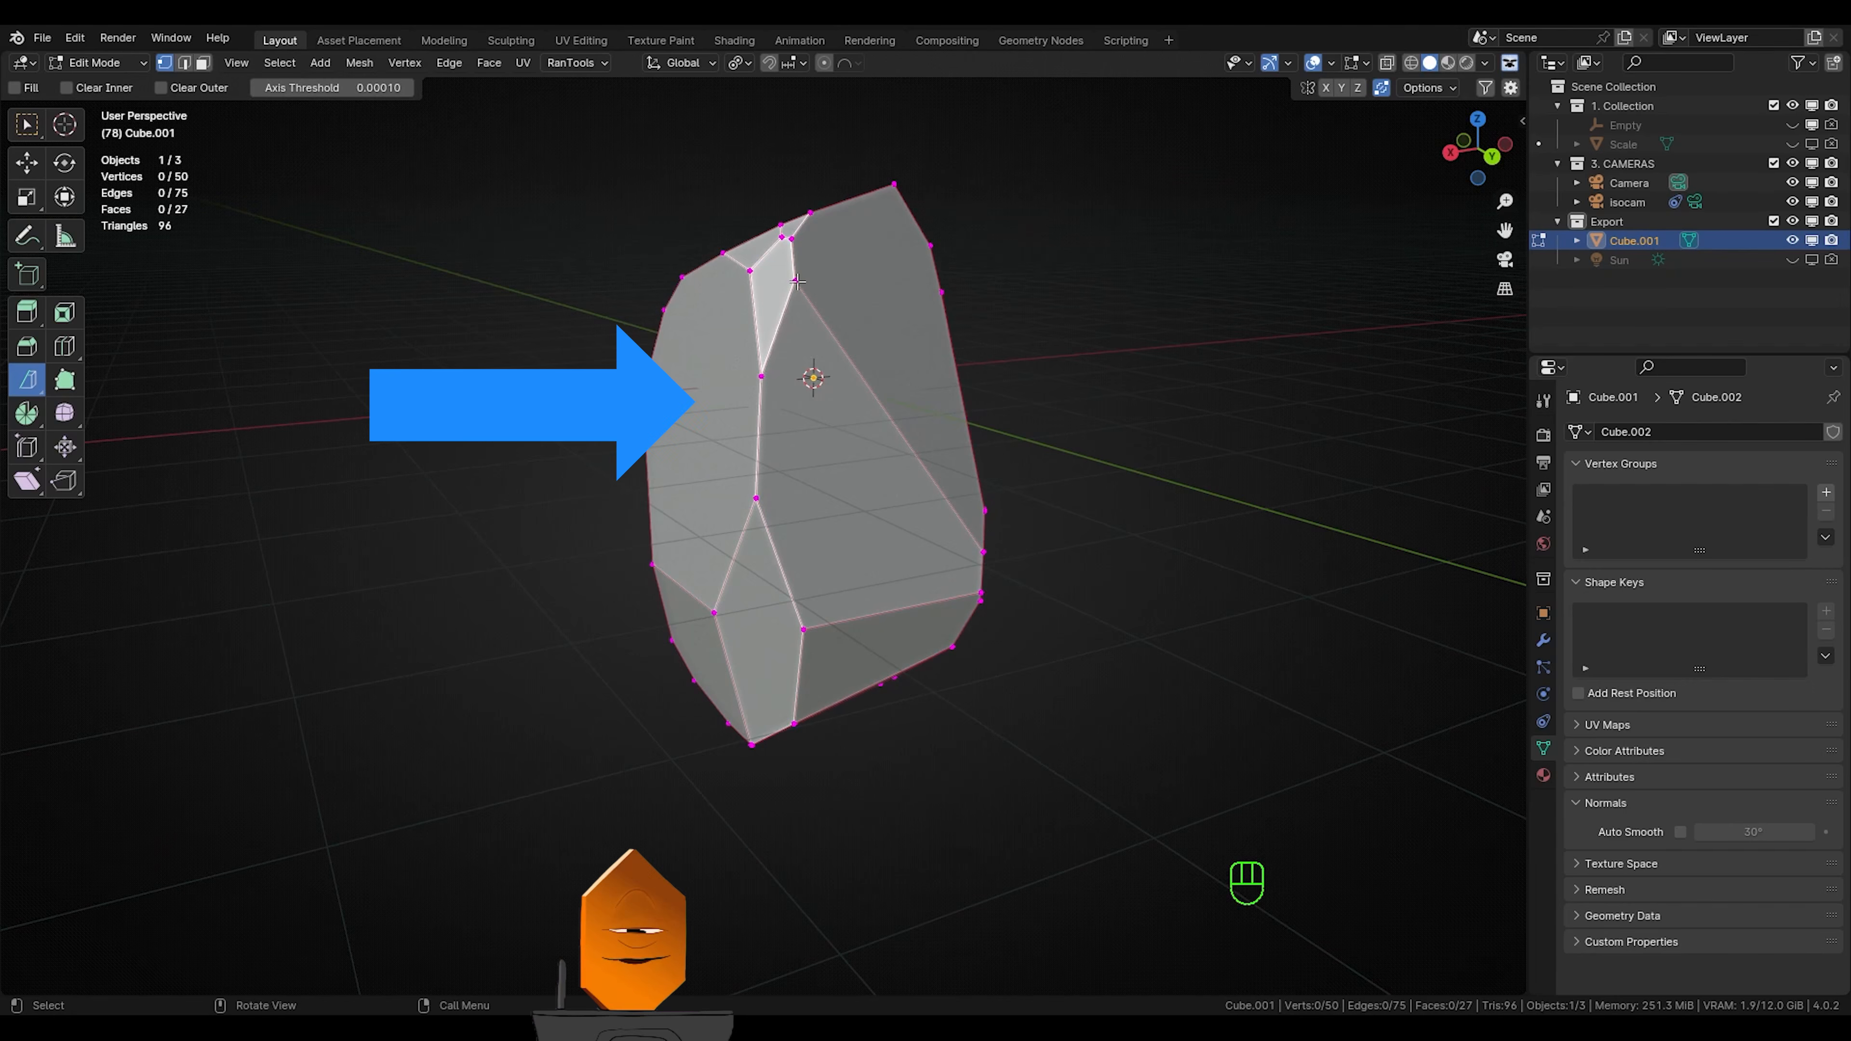
Add a Triangulate modifier to the rock in Object Mode and apply it
key("Tab")
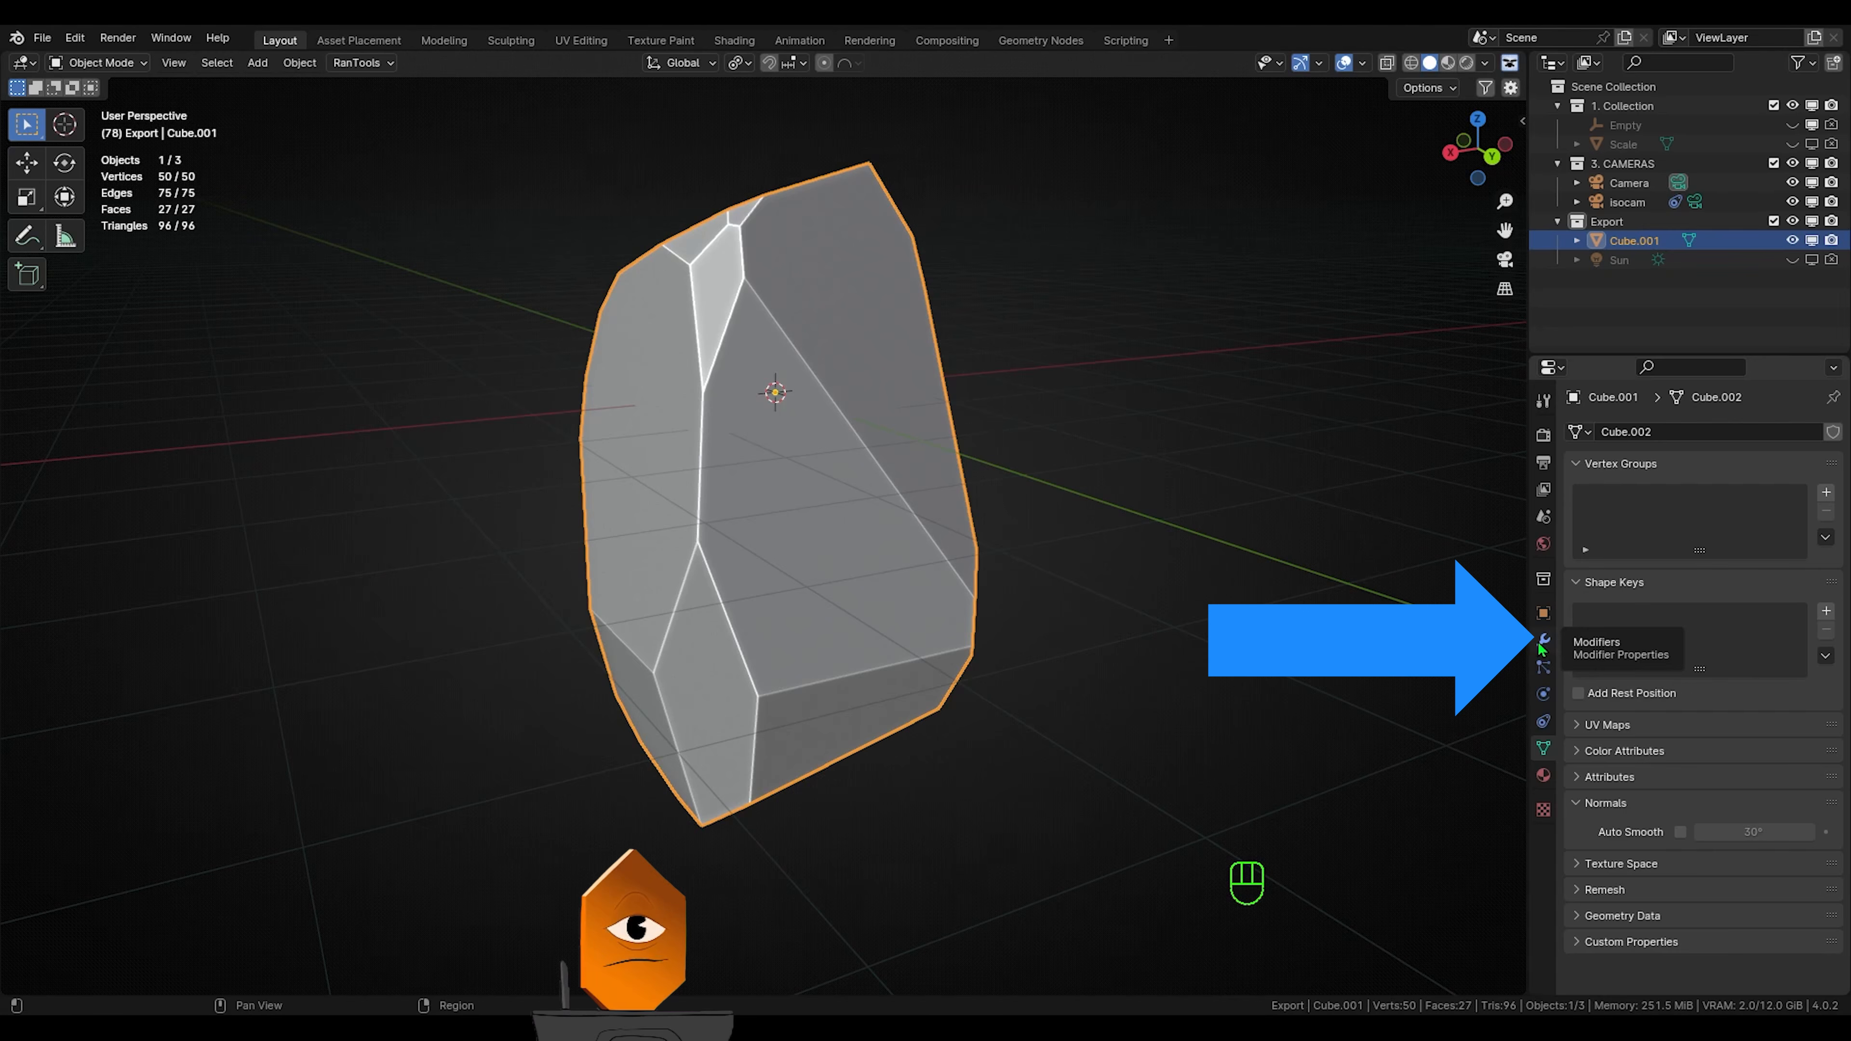
left_click(1543, 642)
left_click(1786, 435)
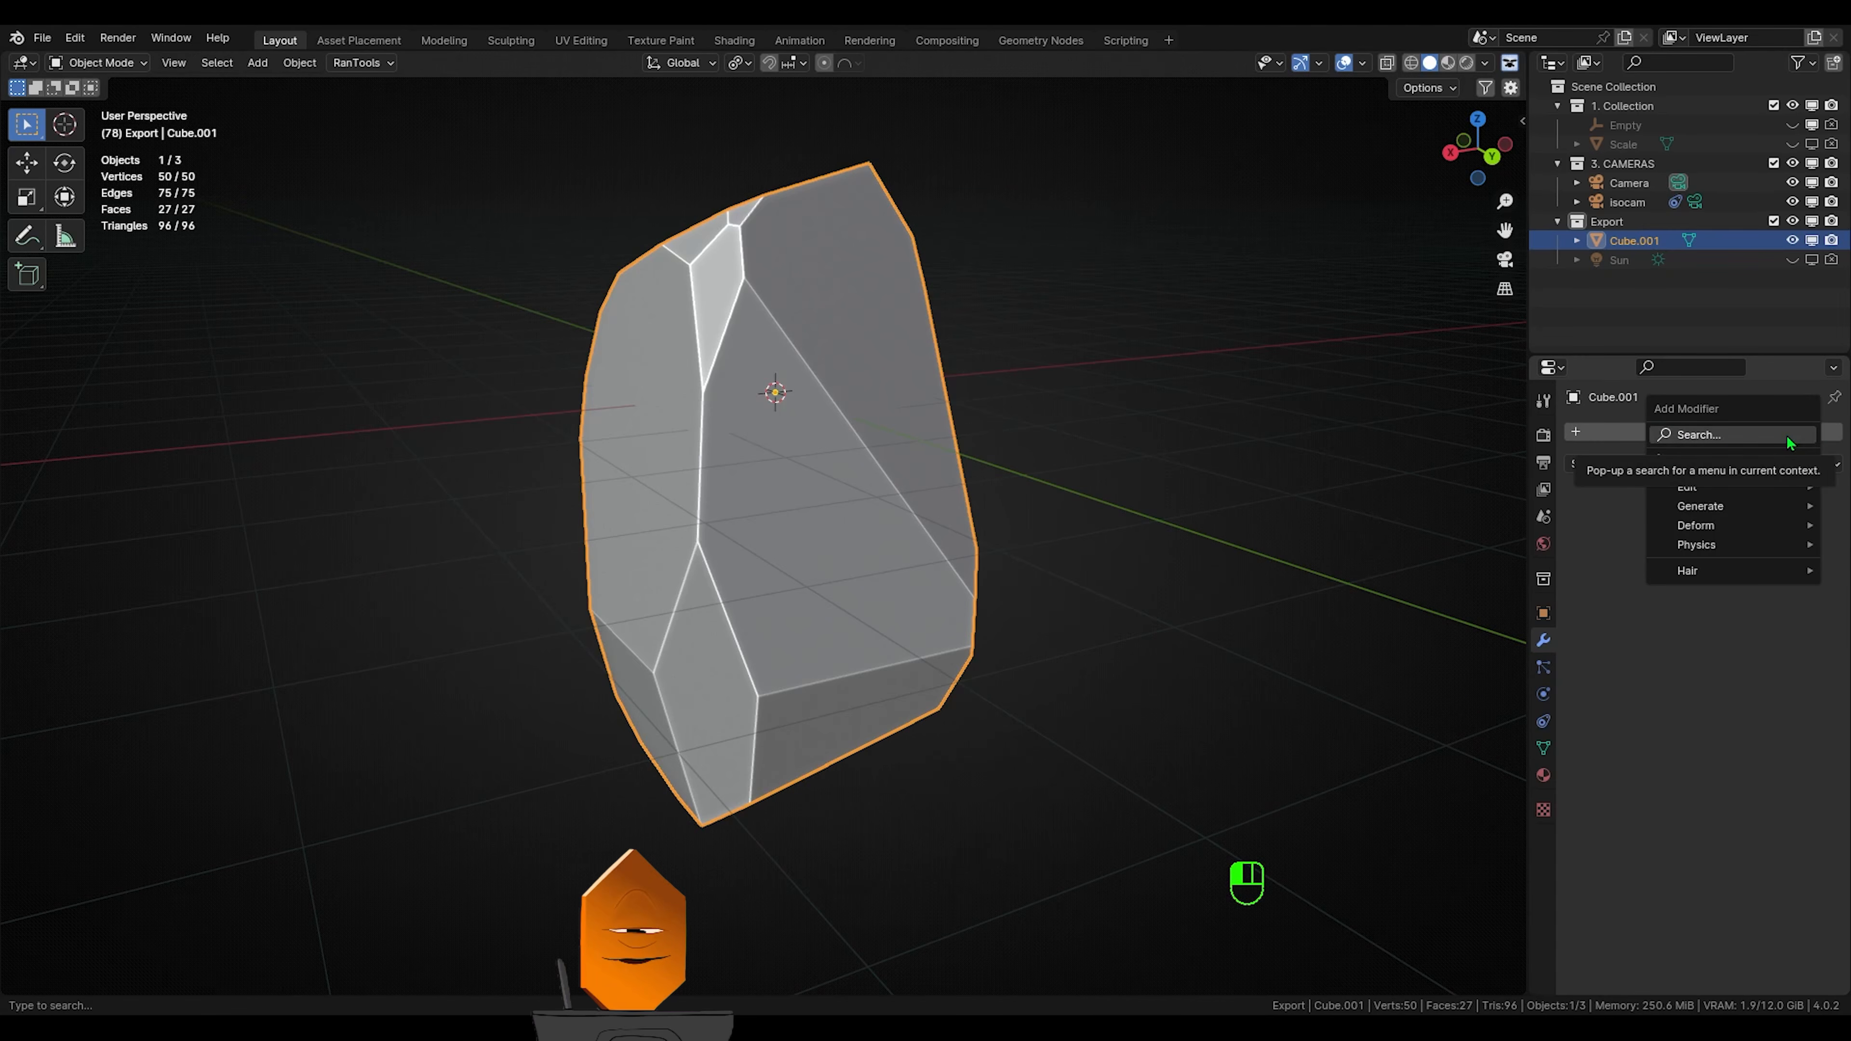
type("trian")
left_click(1699, 469)
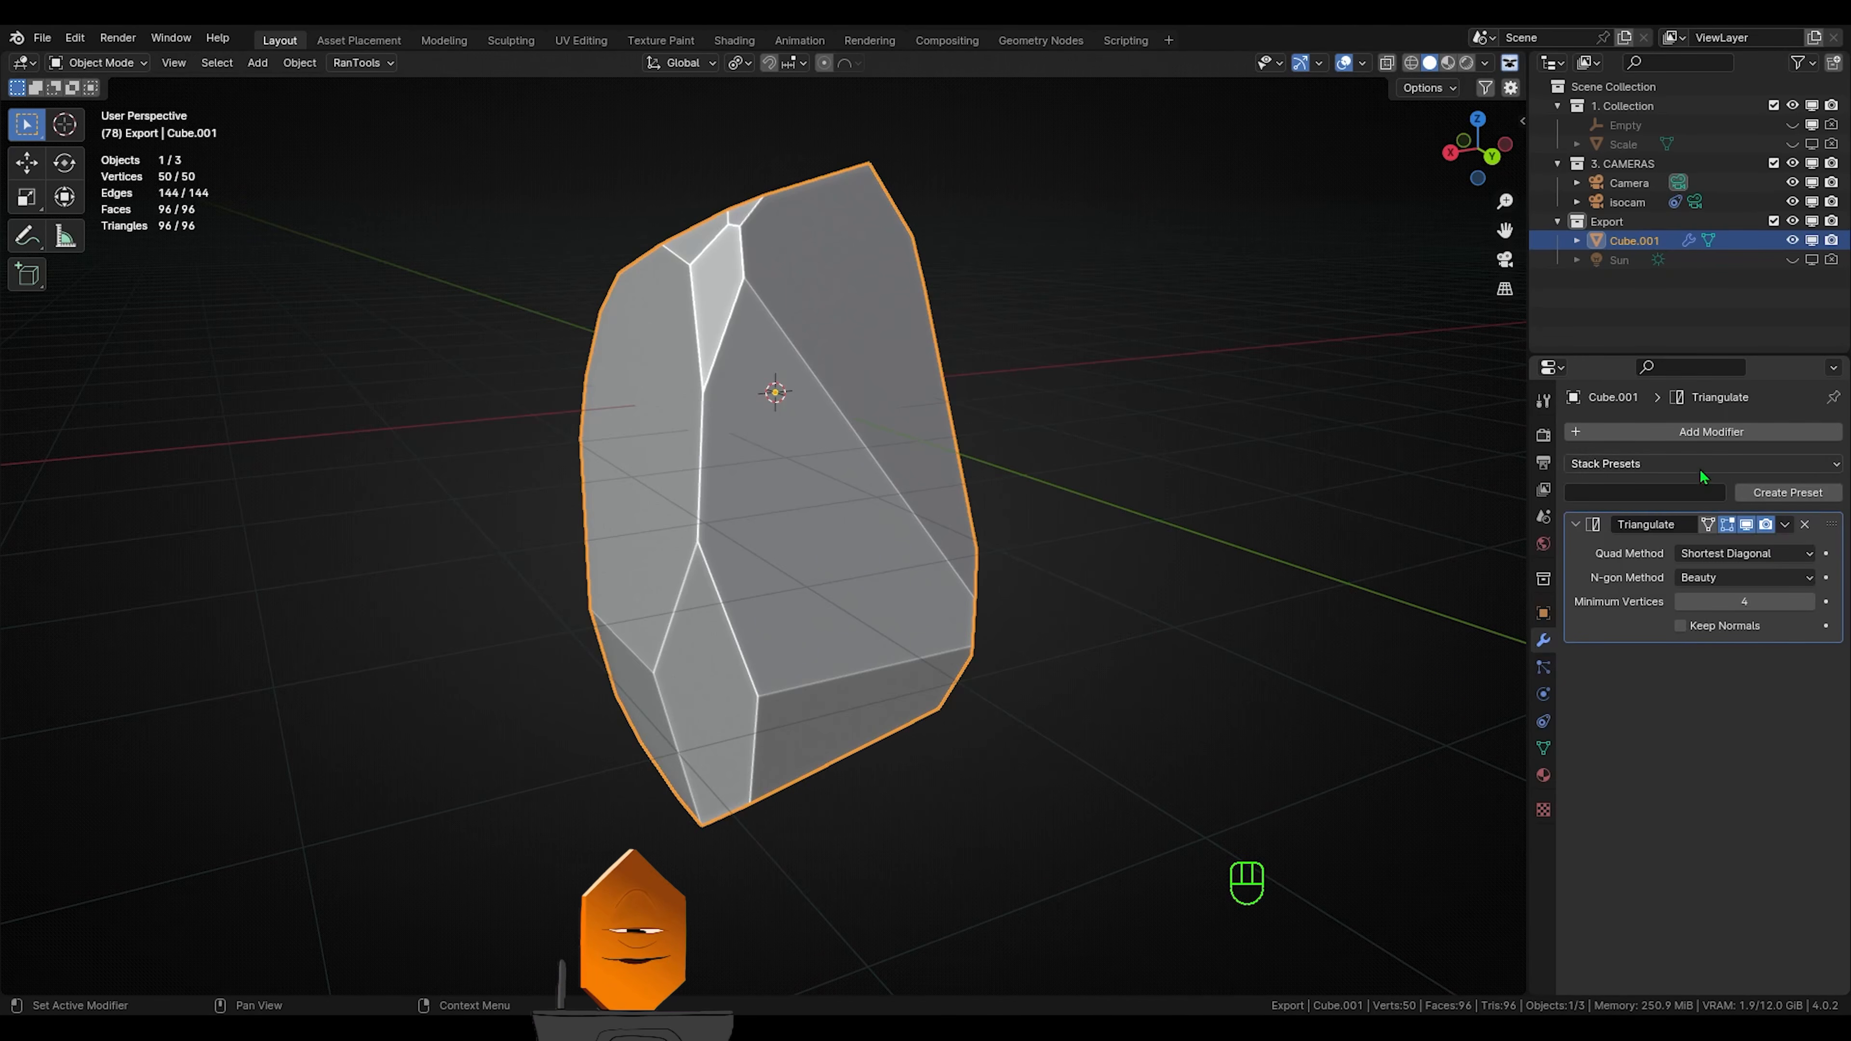
left_click(1785, 523)
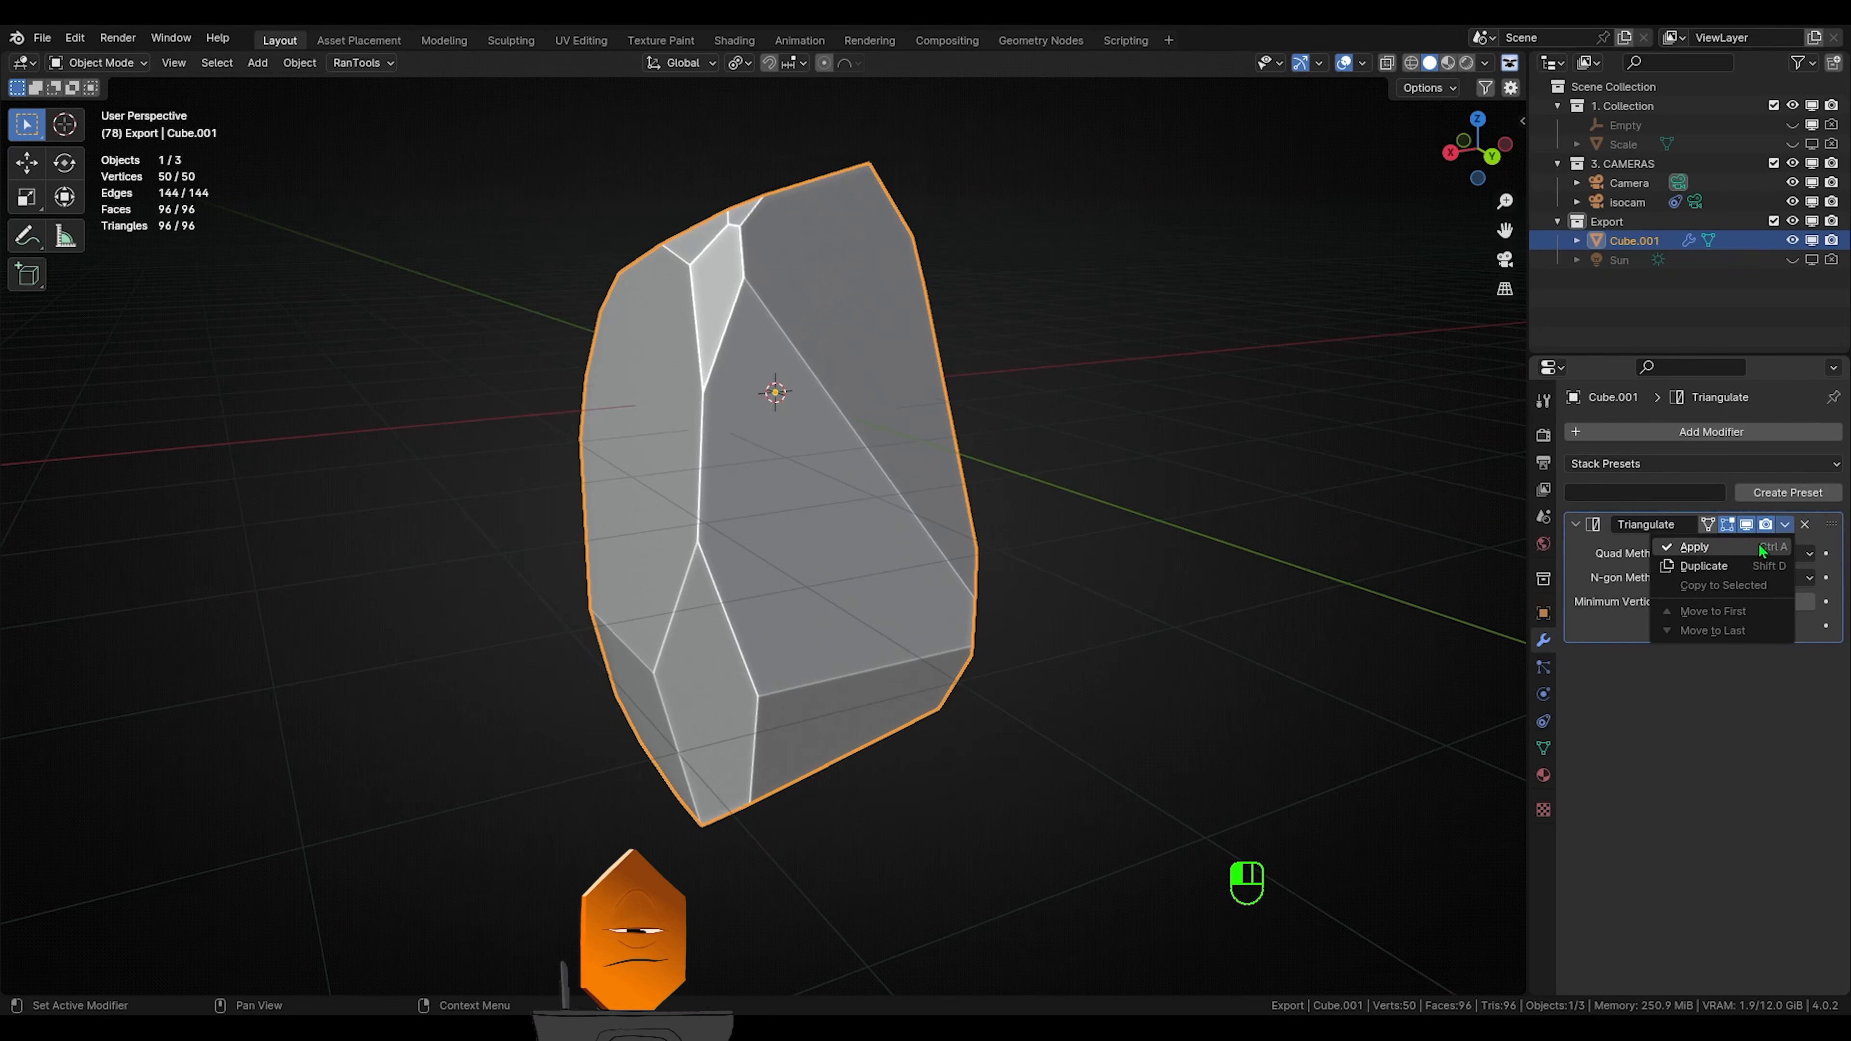
left_click(1758, 546)
Convert all of the rock's triangles with Tris to Quads in Edit Mode and inspect the resulting topology
key("Tab")
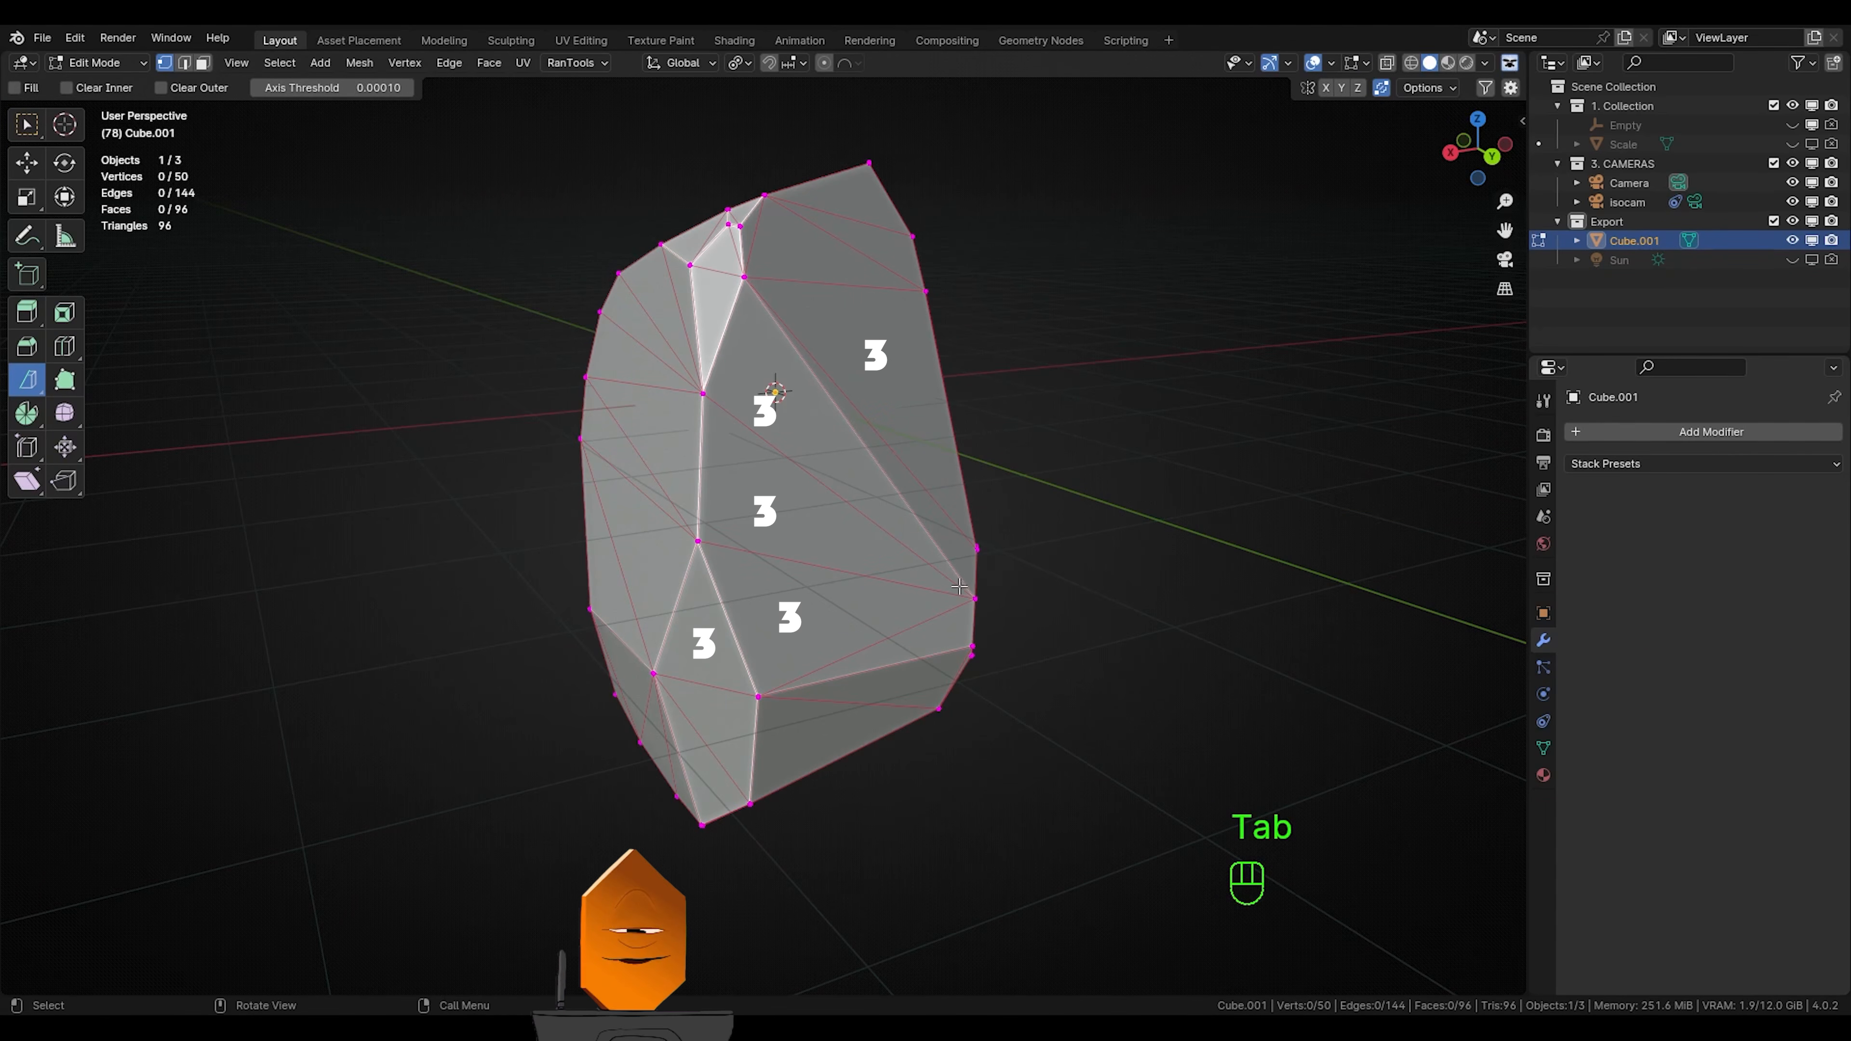
left_click(974, 597)
middle_click_drag(963, 580, 446, 360)
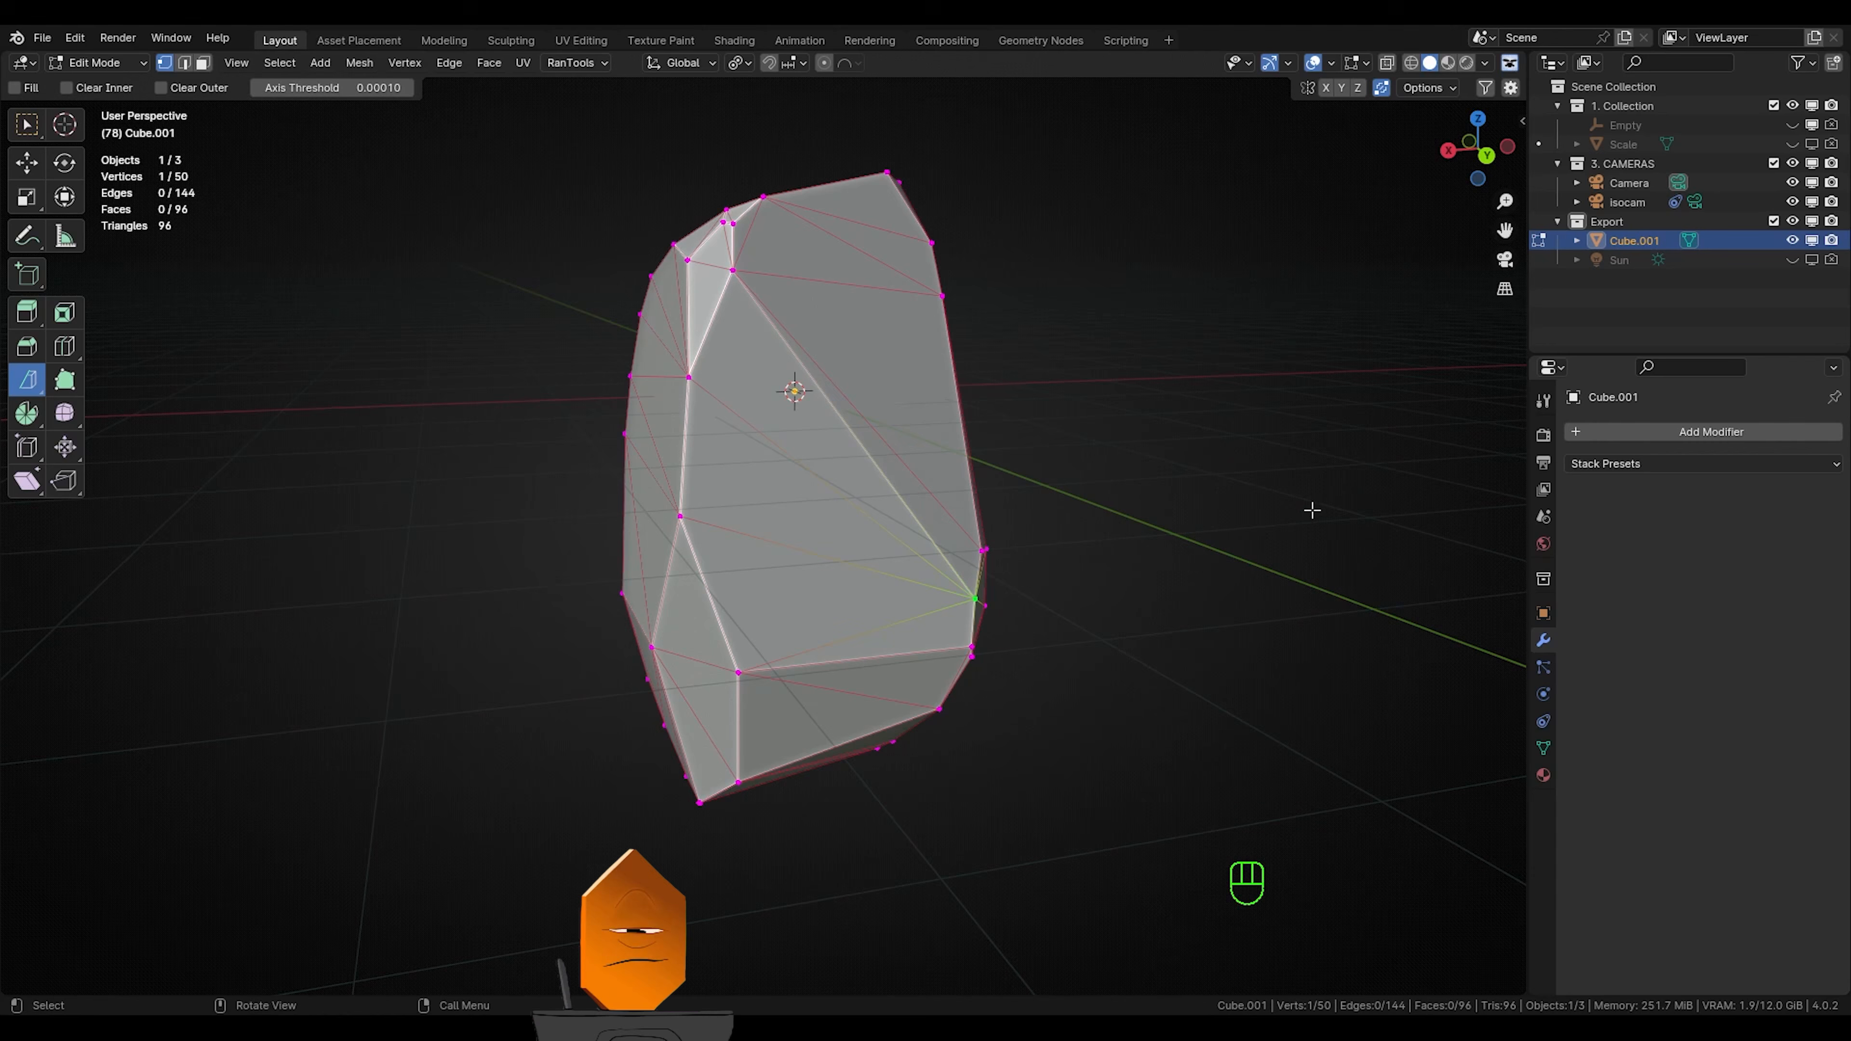
key("a")
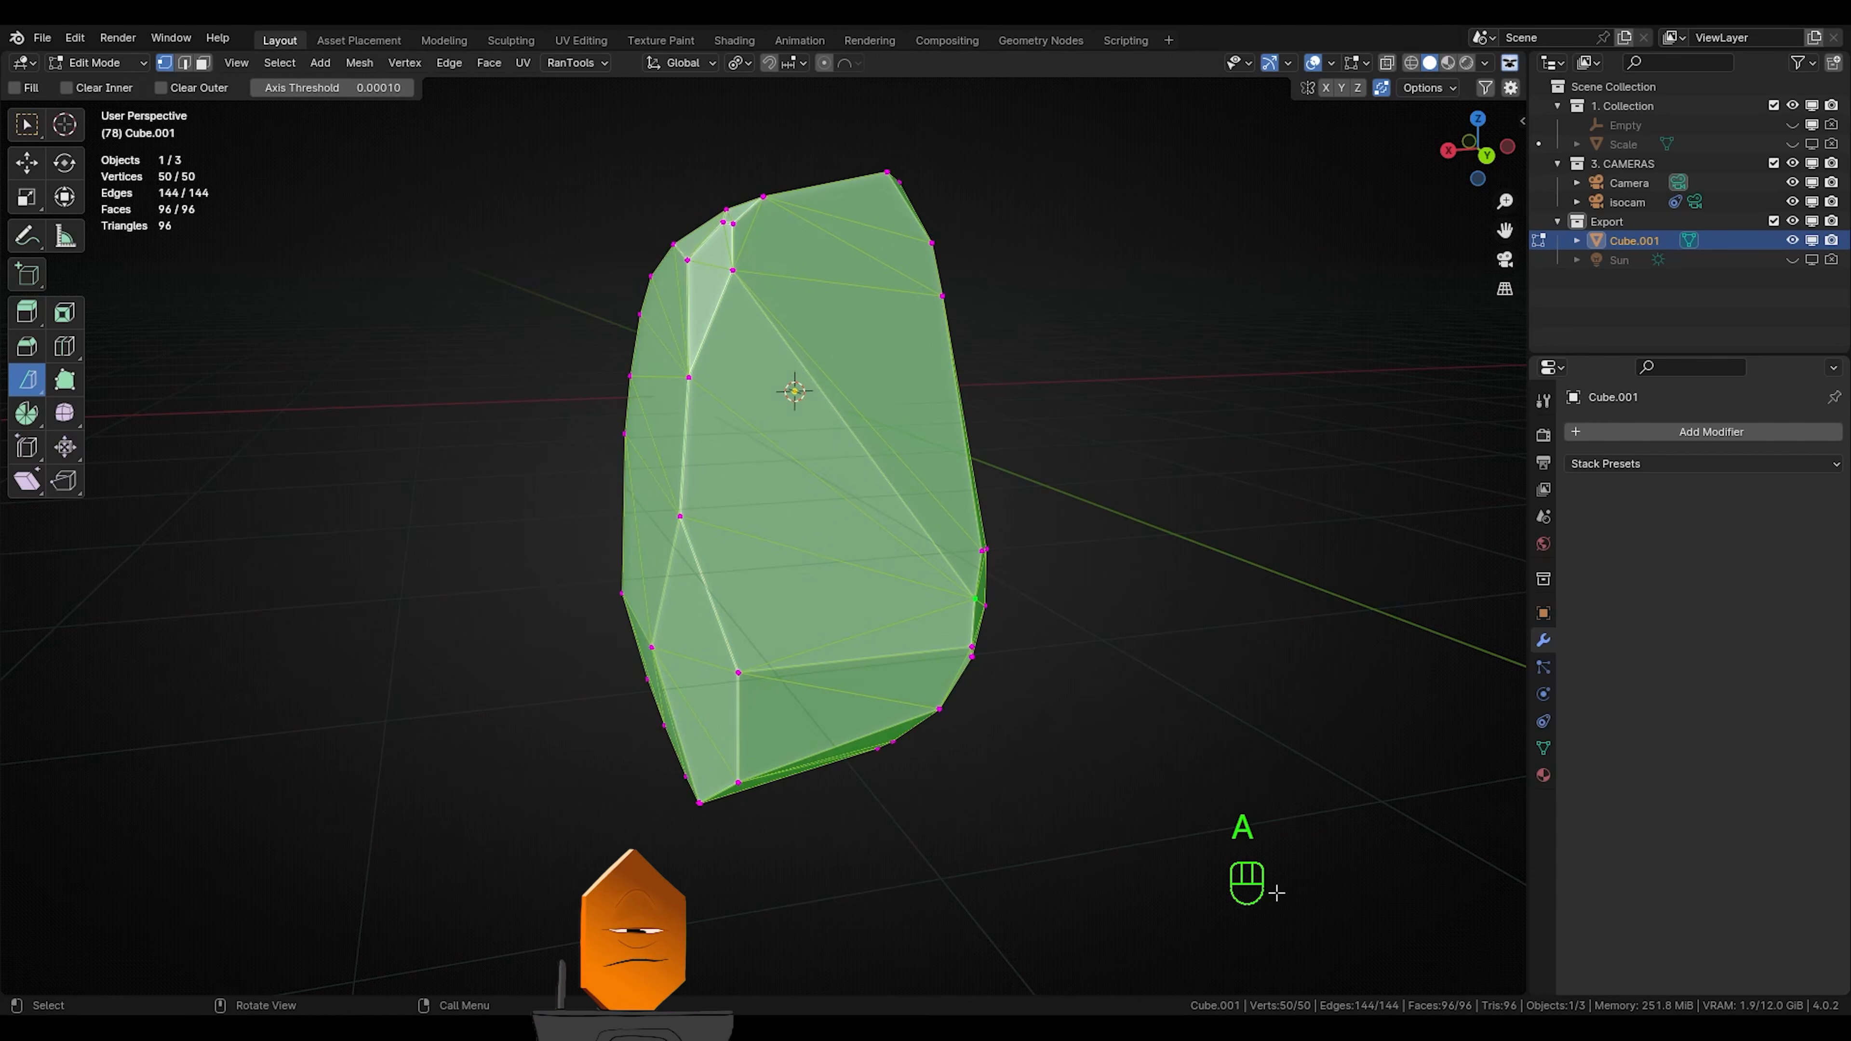
left_click(488, 64)
left_click(608, 208)
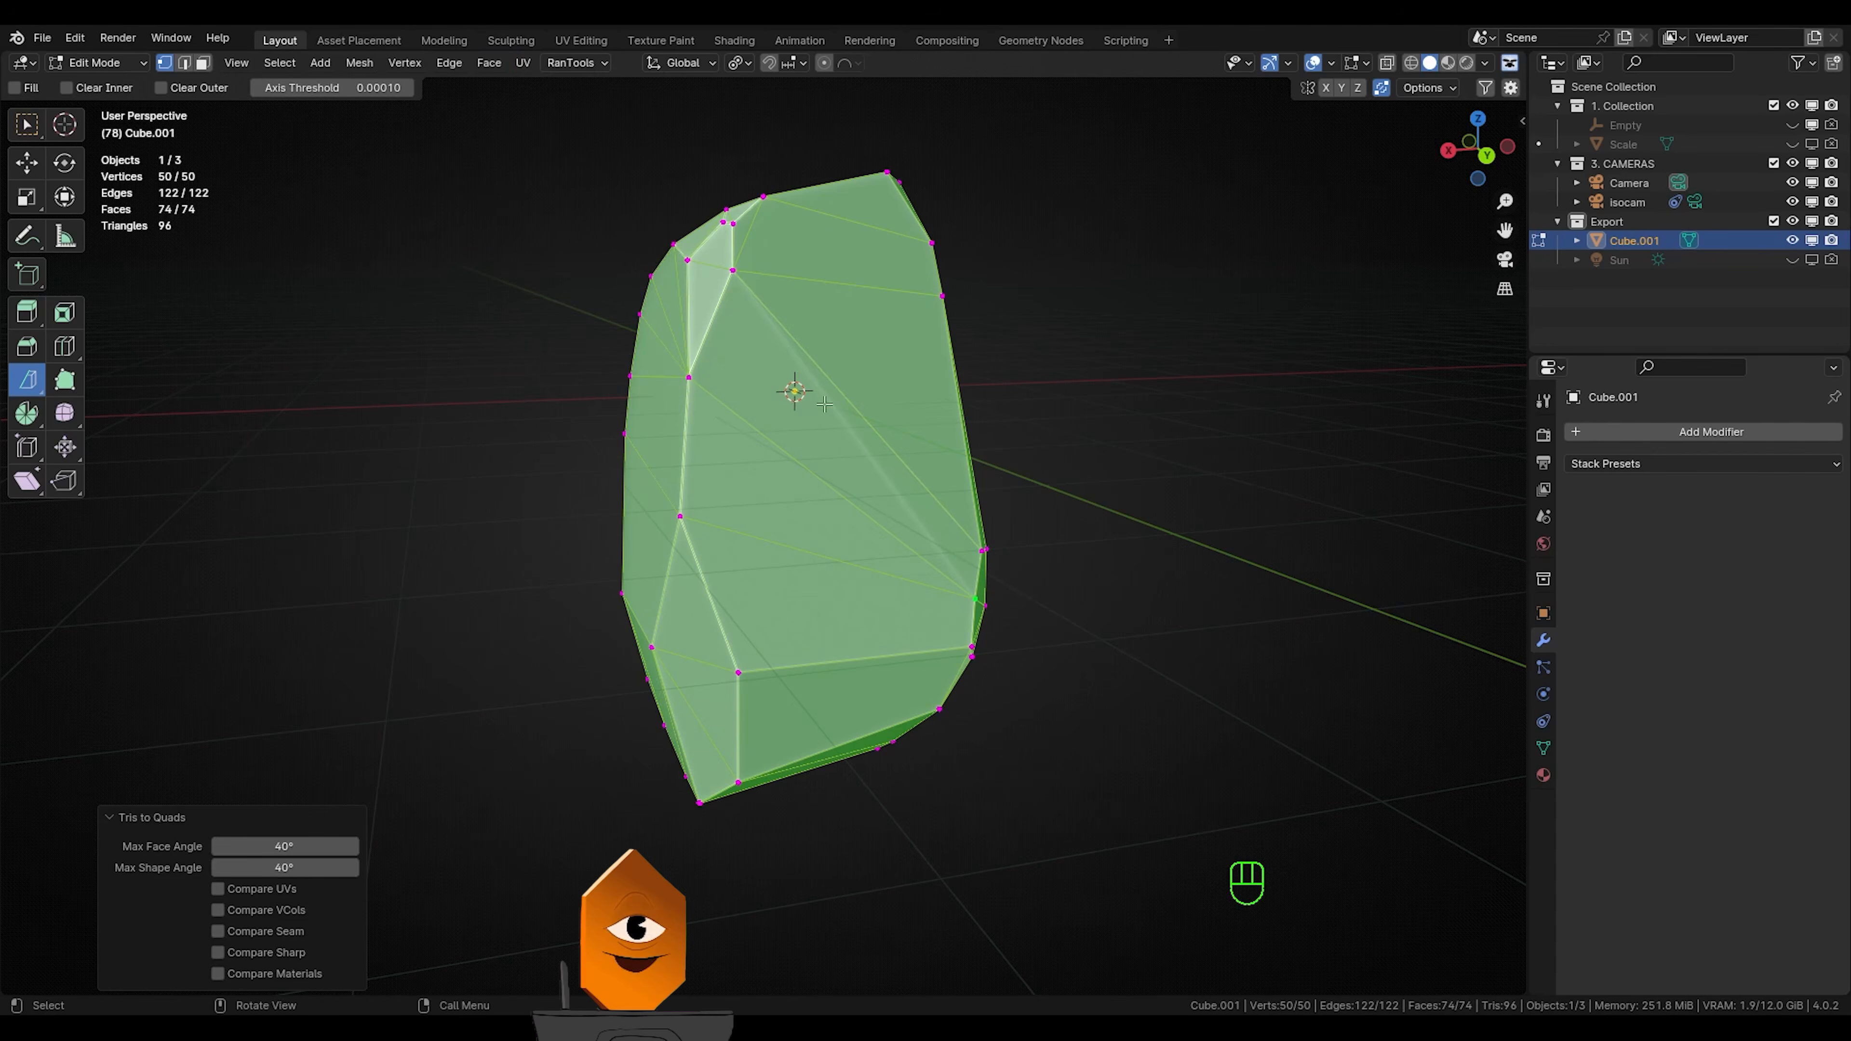
left_click(1187, 498)
middle_click_drag(1166, 495, 843, 414)
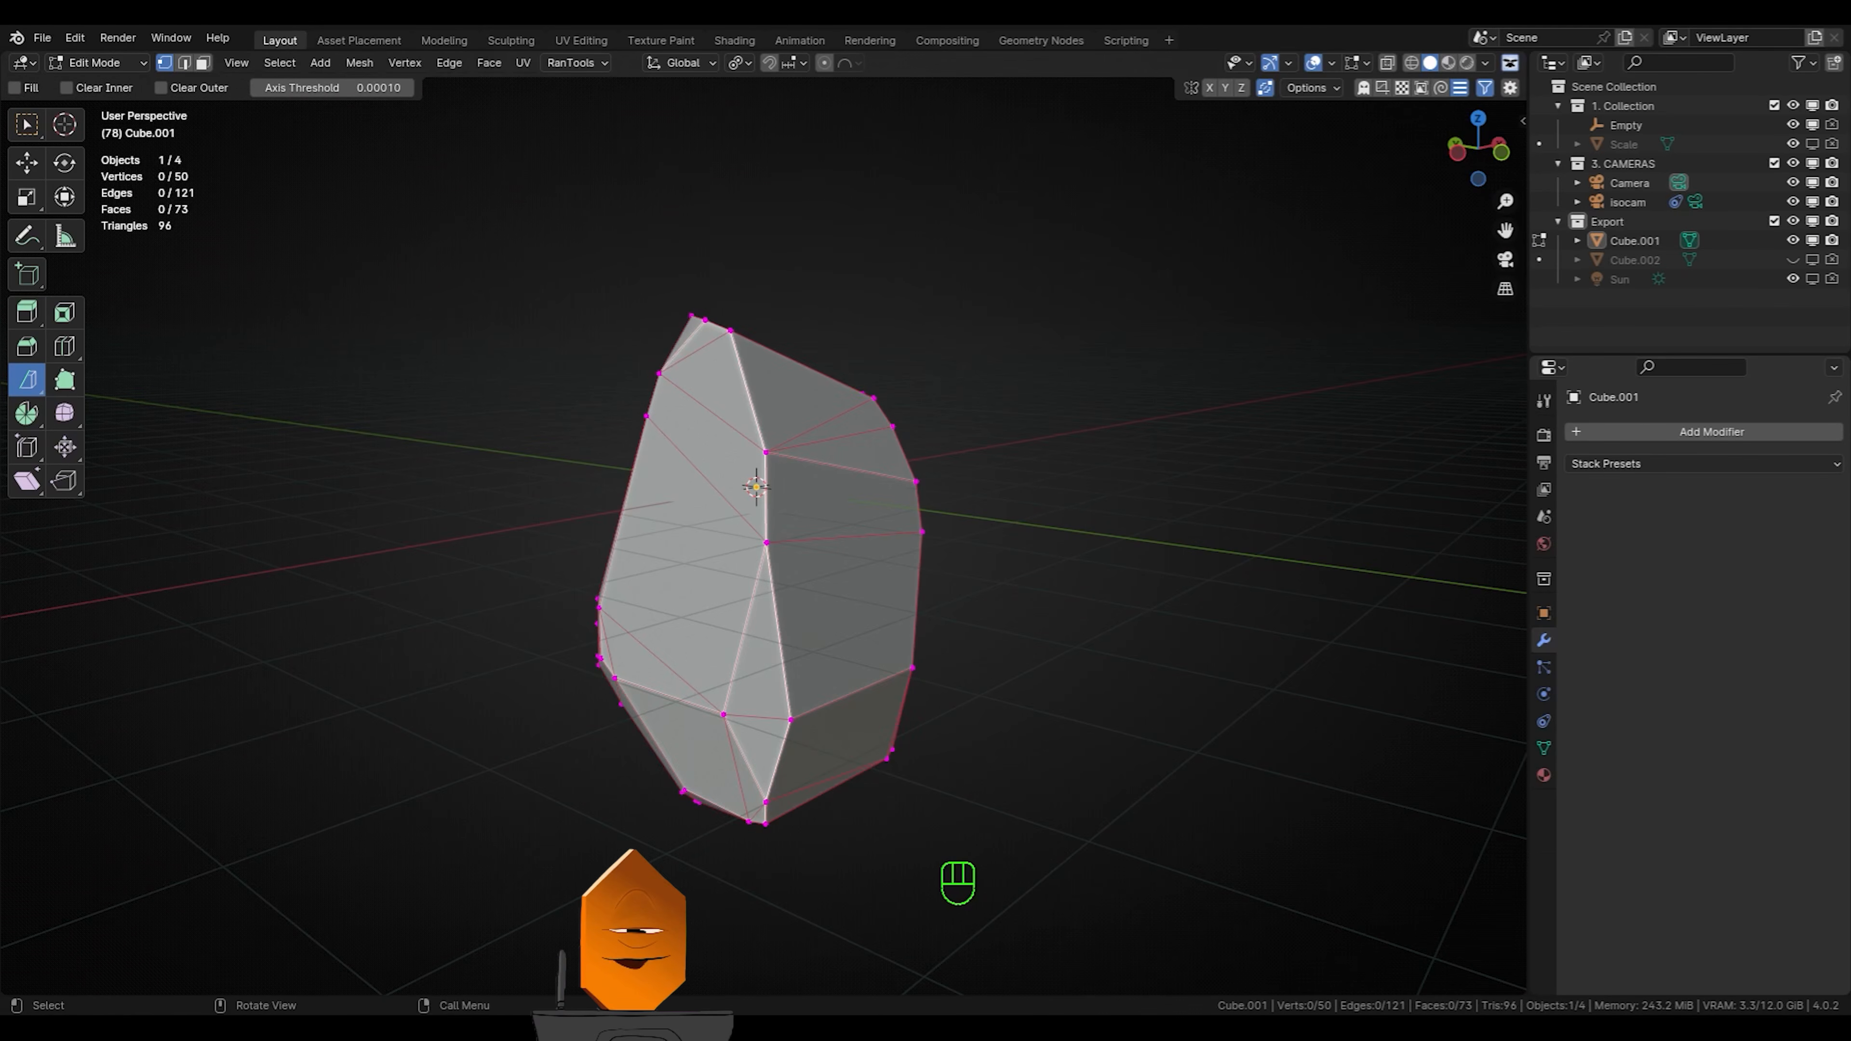
Unwrap the whole rock with Smart UV Project using an island margin of 0.010
key("a")
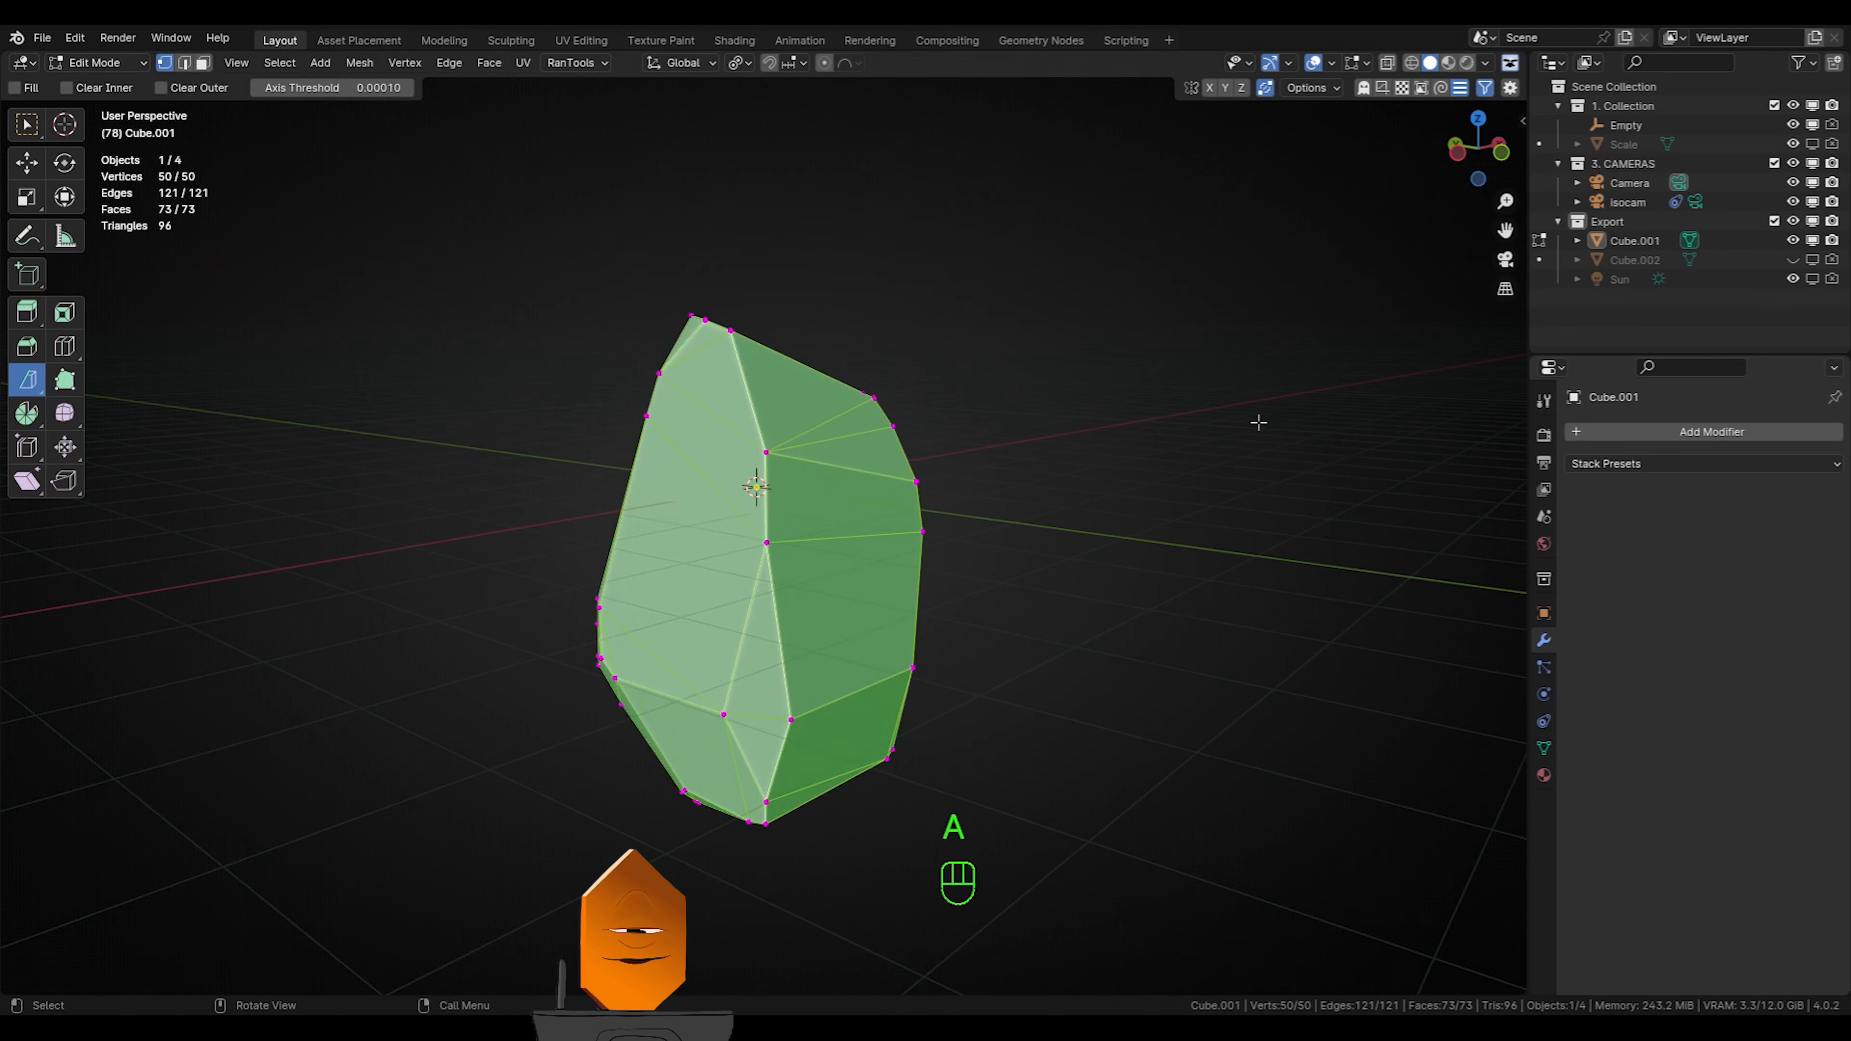
key("u")
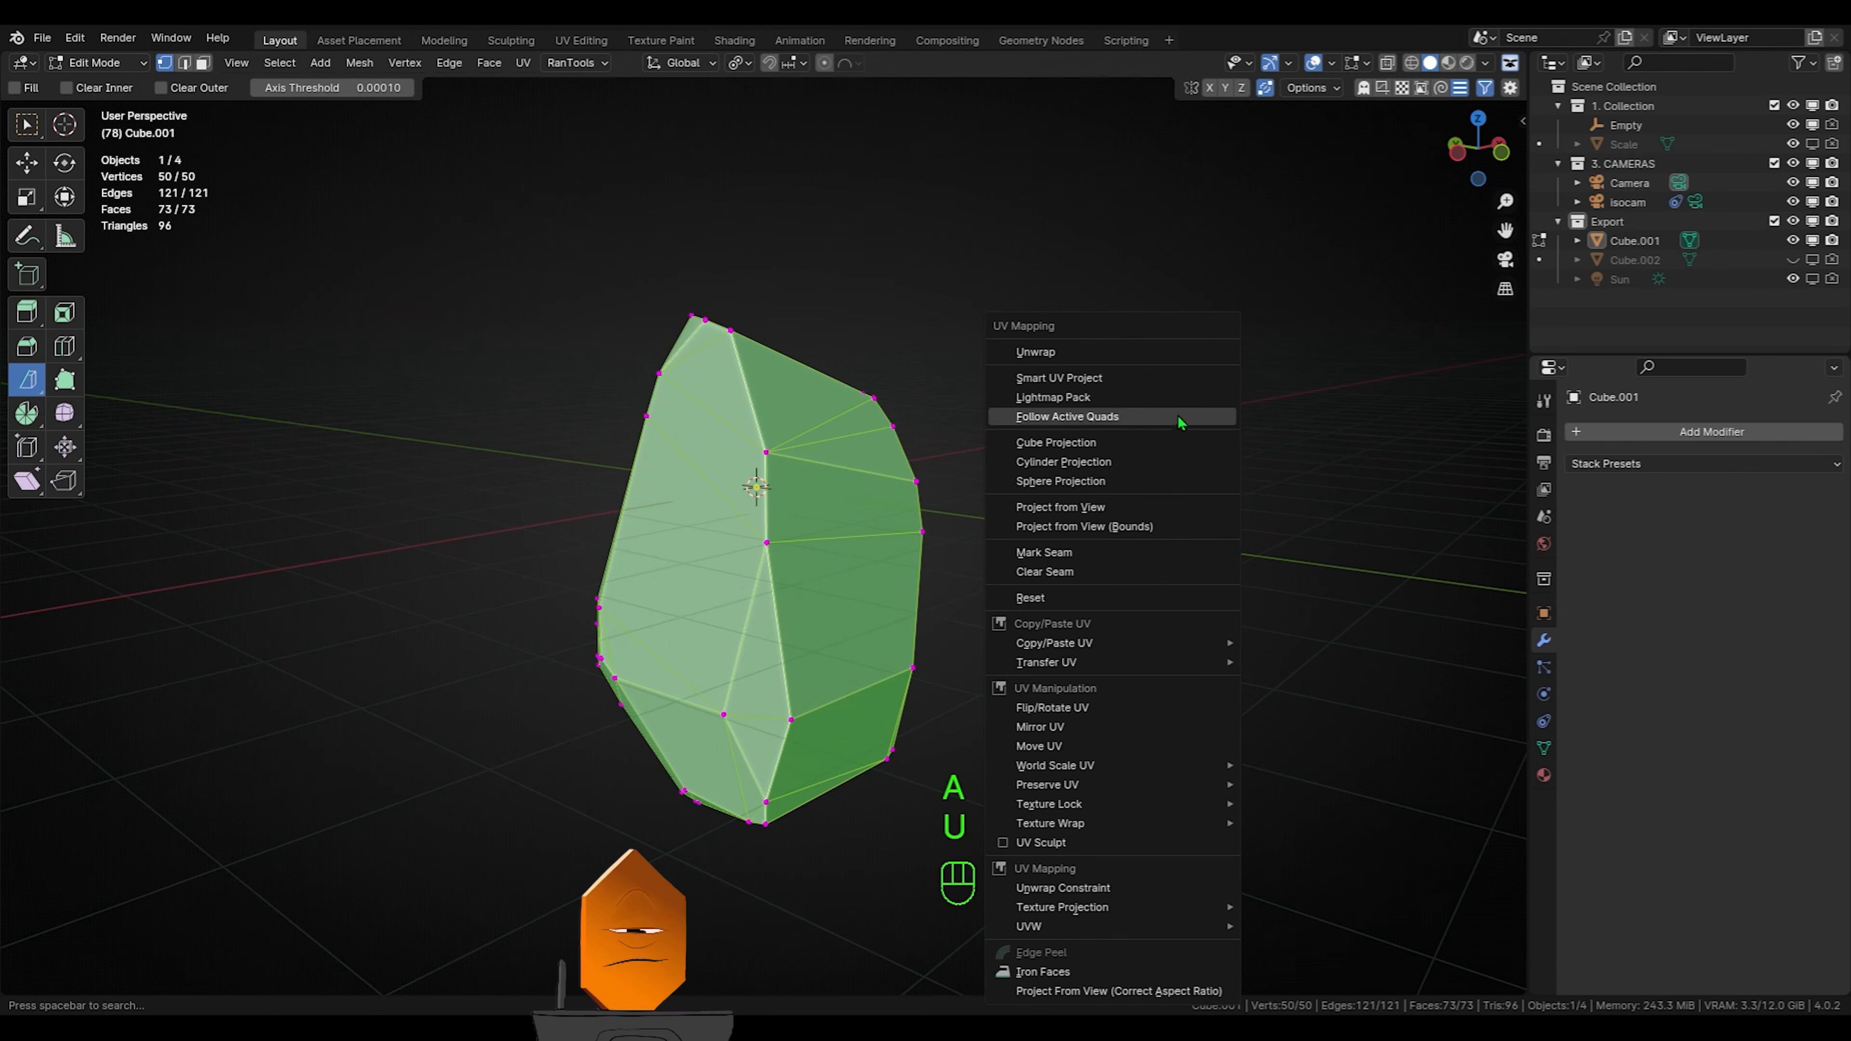
left_click(1156, 379)
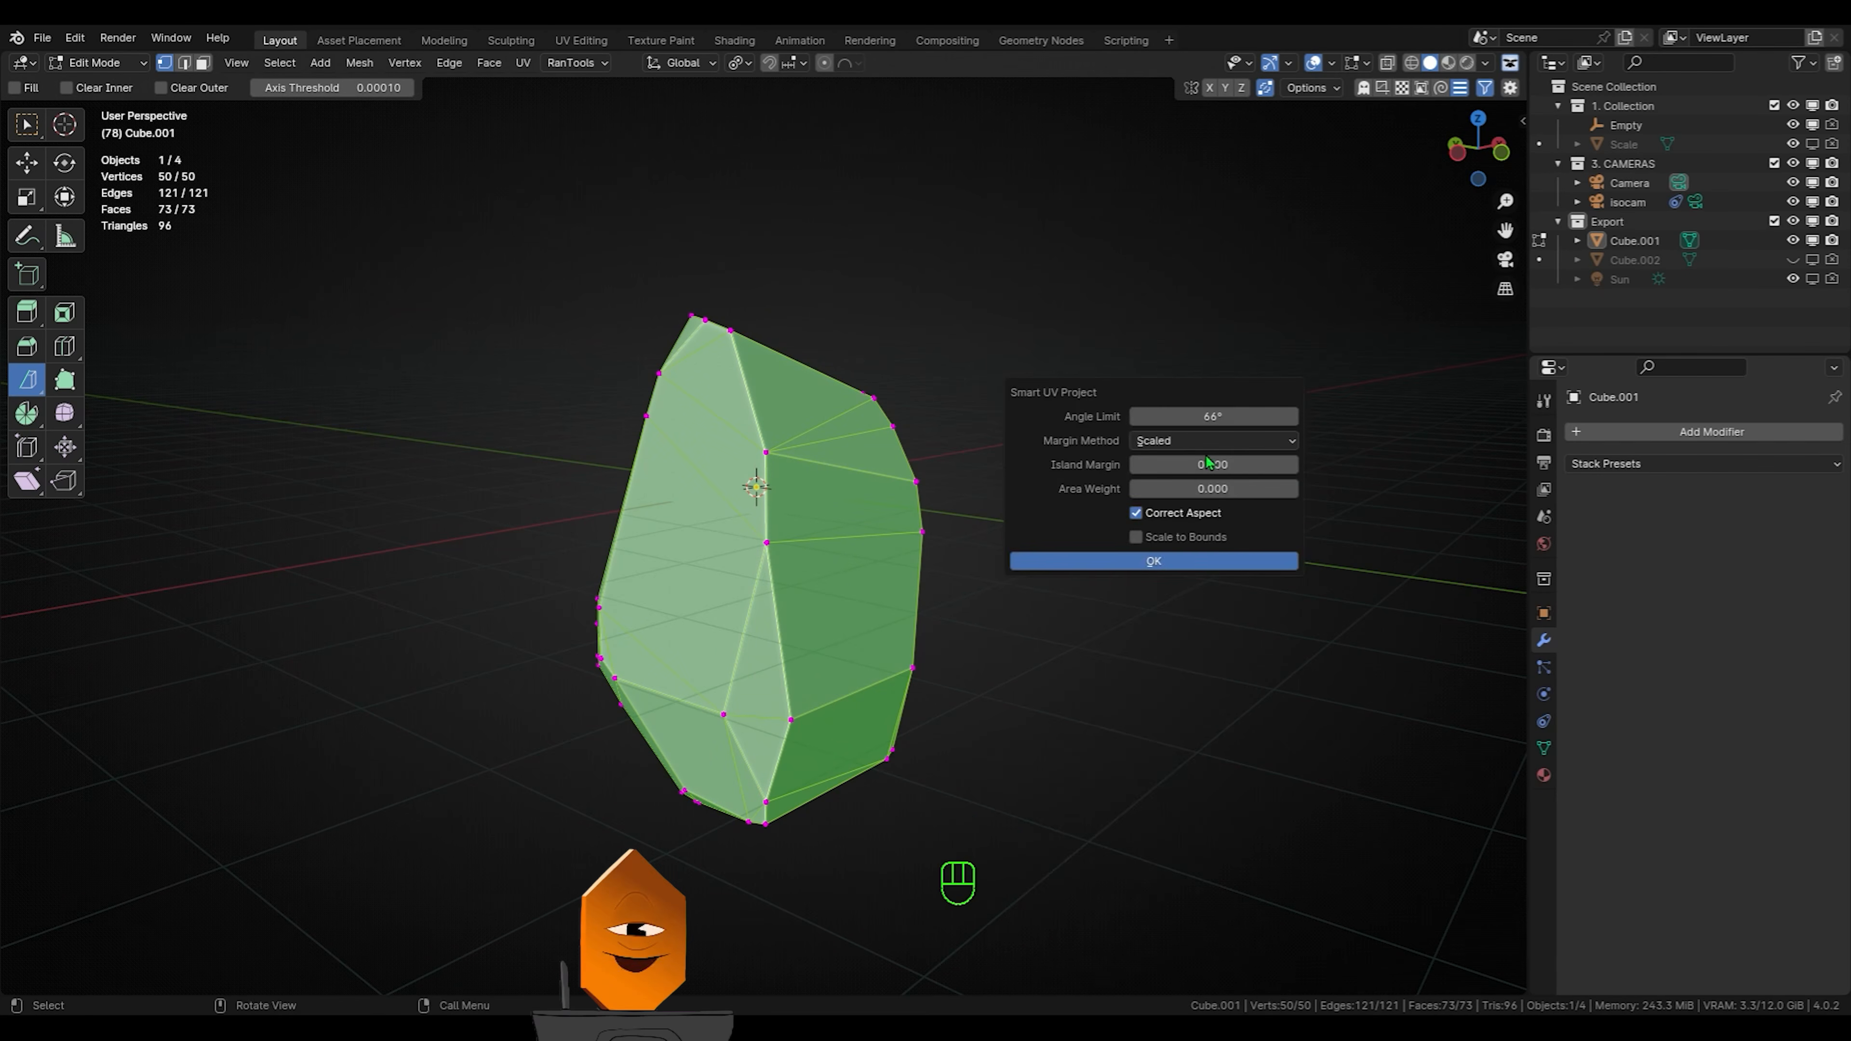
left_click(1231, 463)
key("Return")
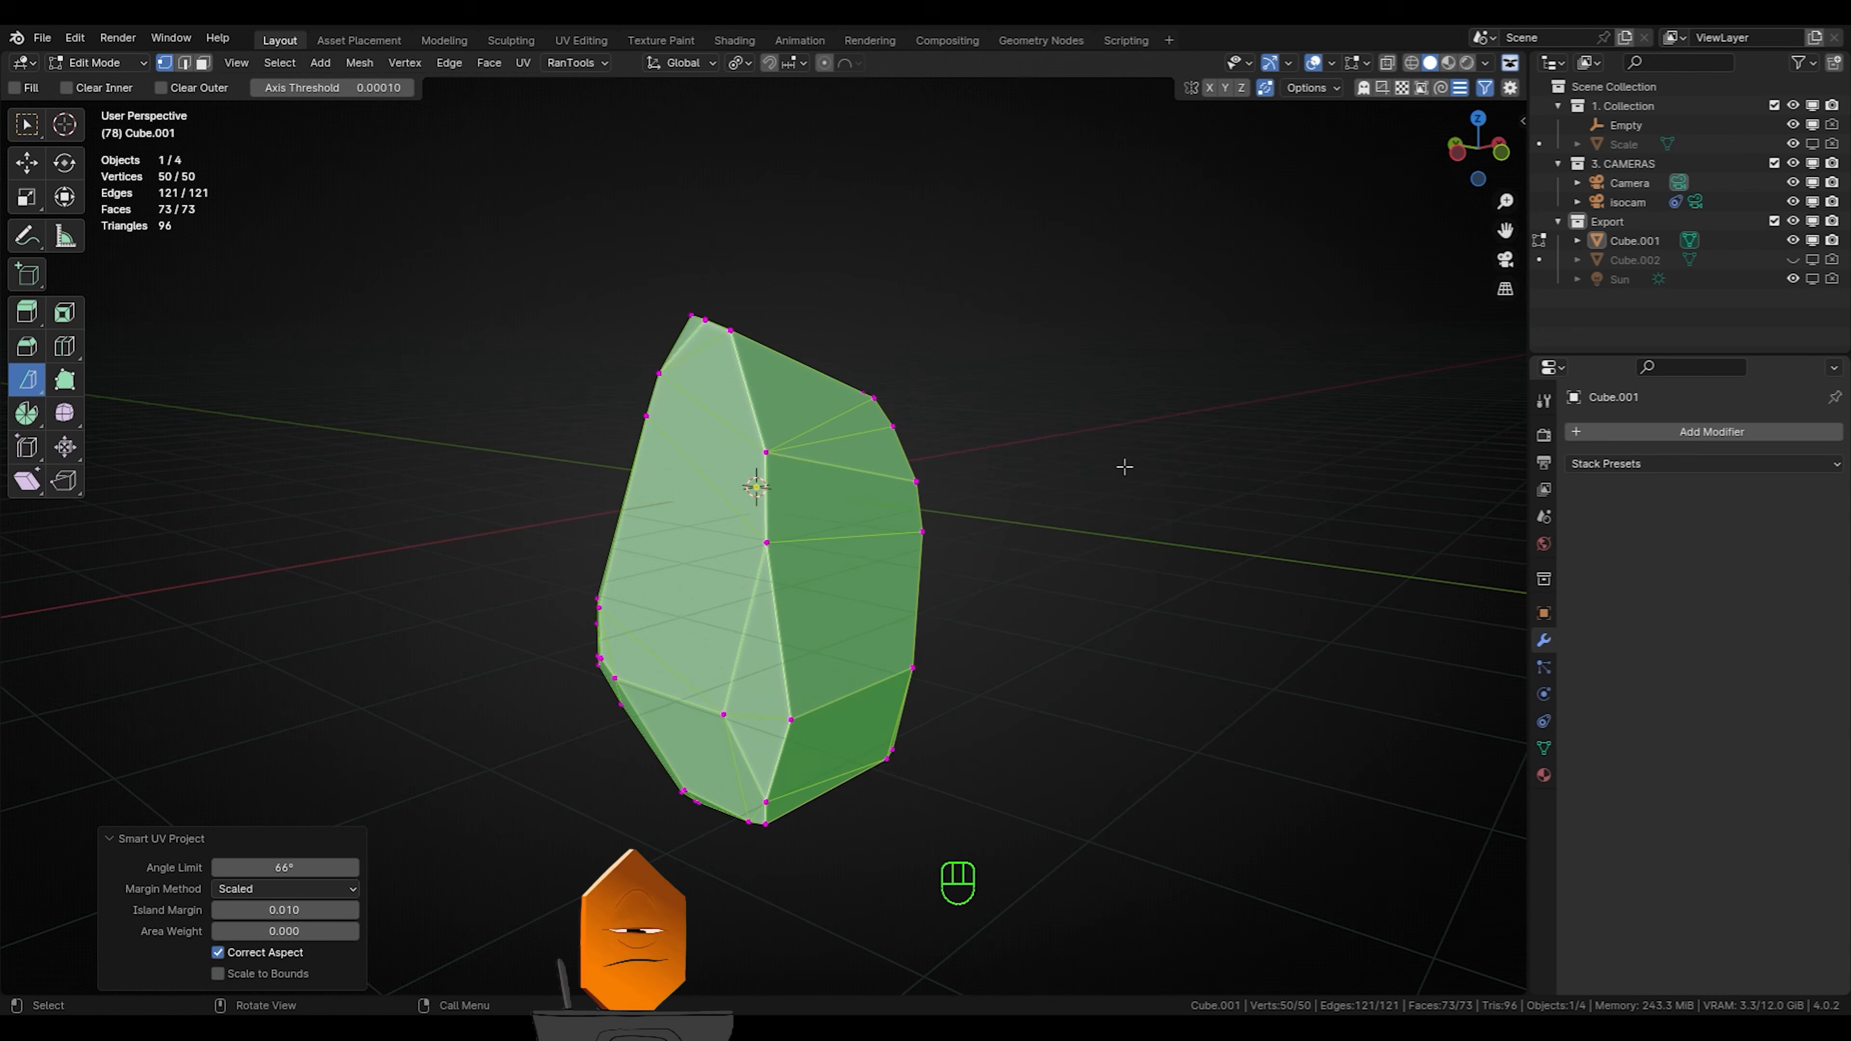
Examine the rock's UV islands in the UV Editing workspace and how they match the bevel grayscale image
left_click(602, 41)
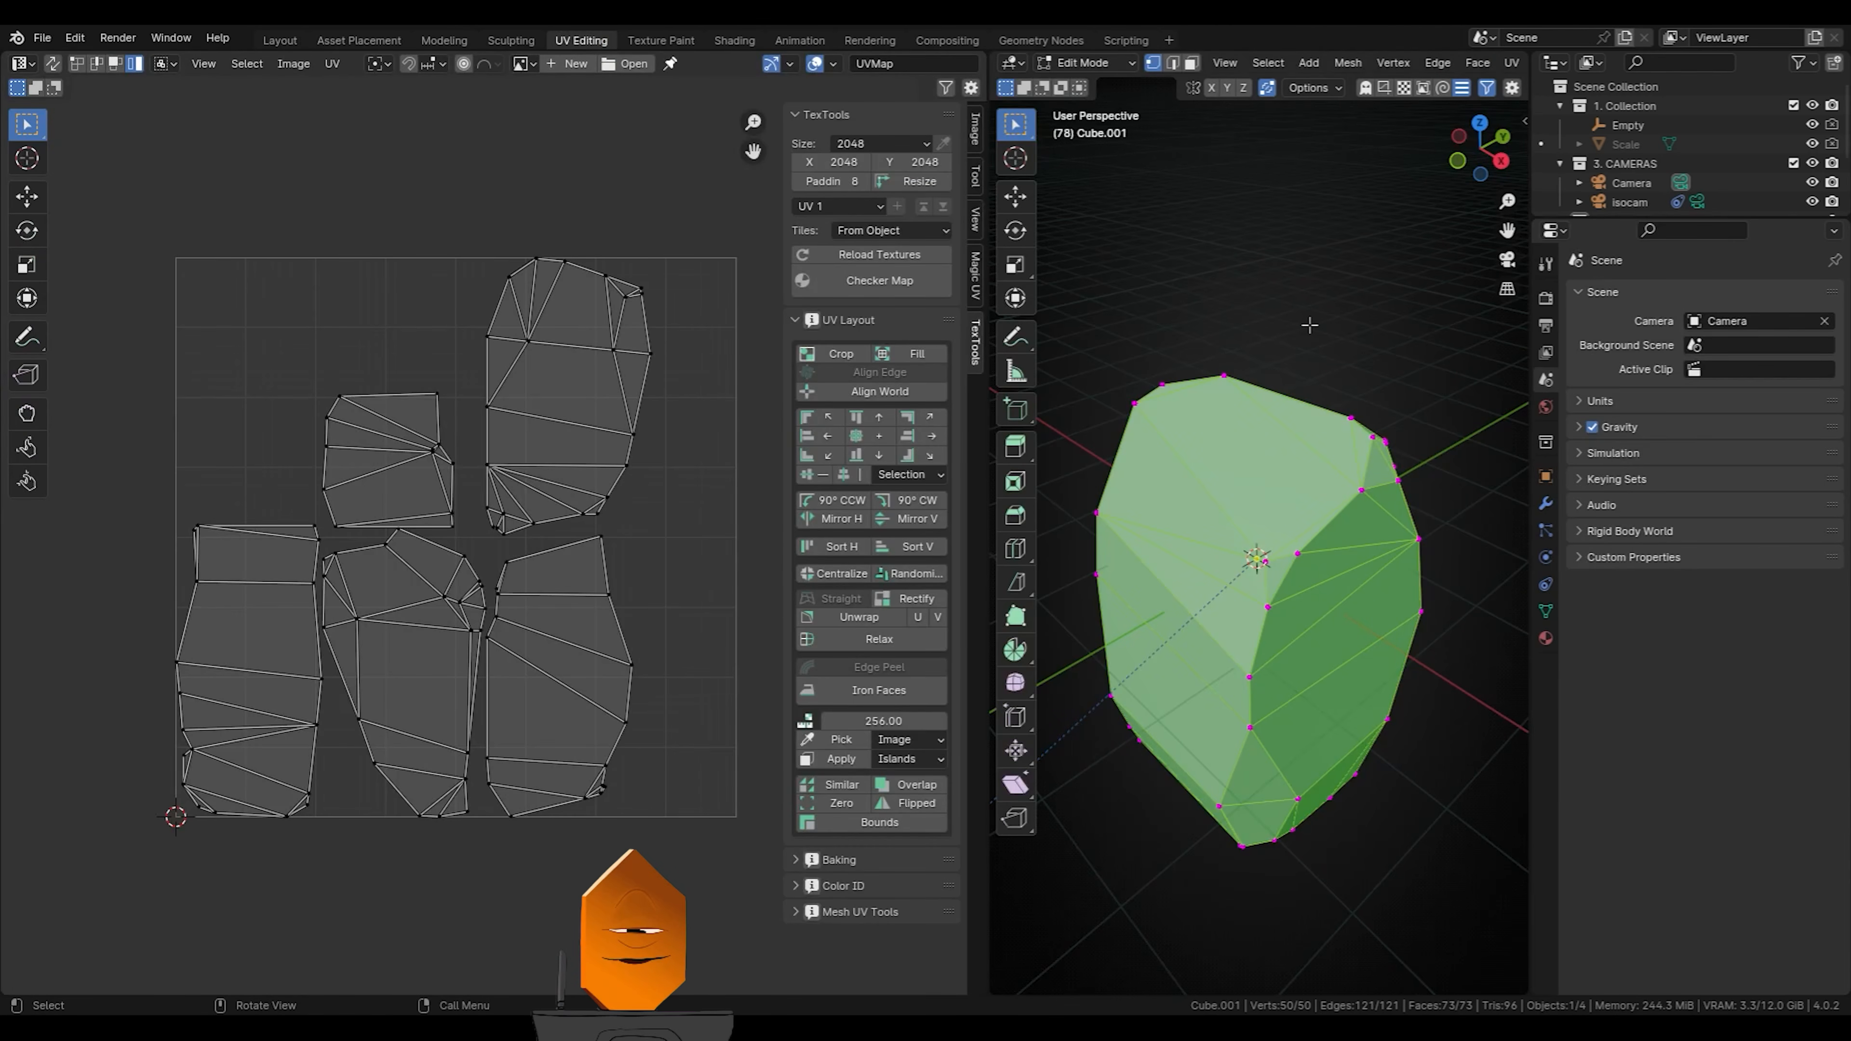
key("alt+a")
key("a")
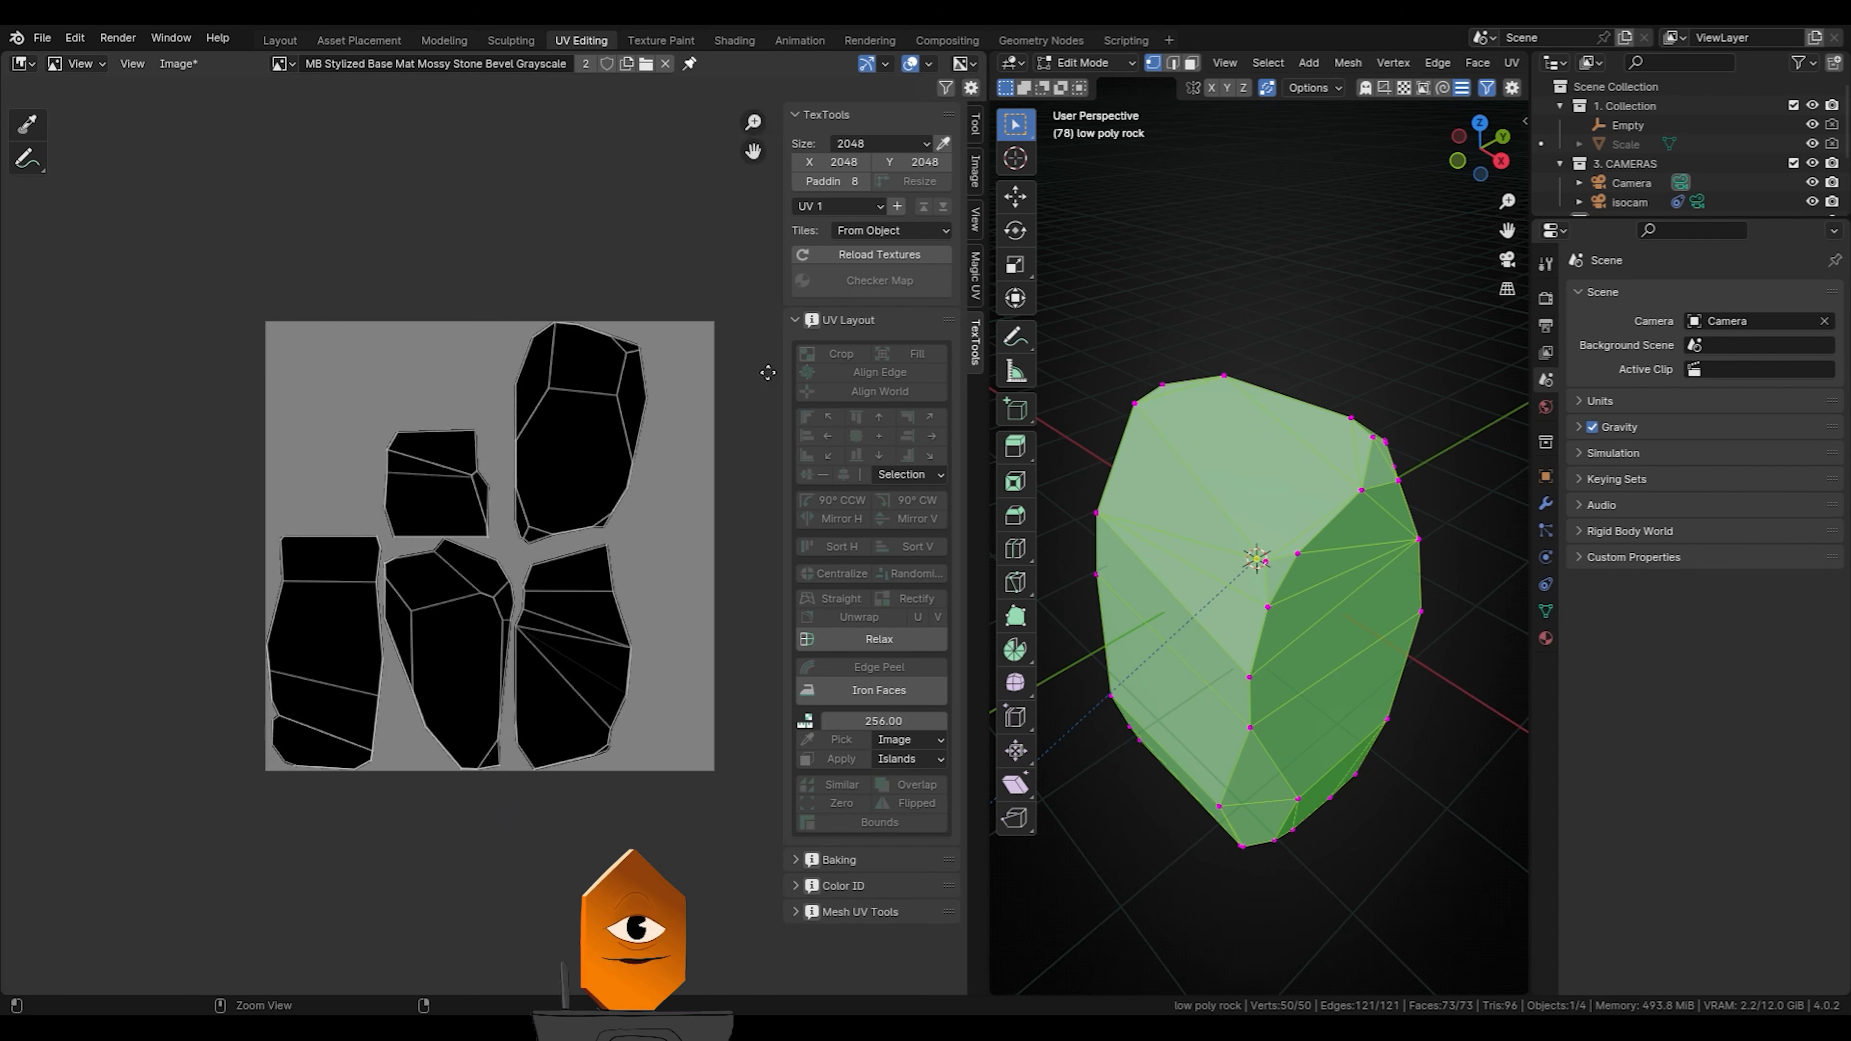
middle_click_drag(768, 373, 579, 479, "ctrl")
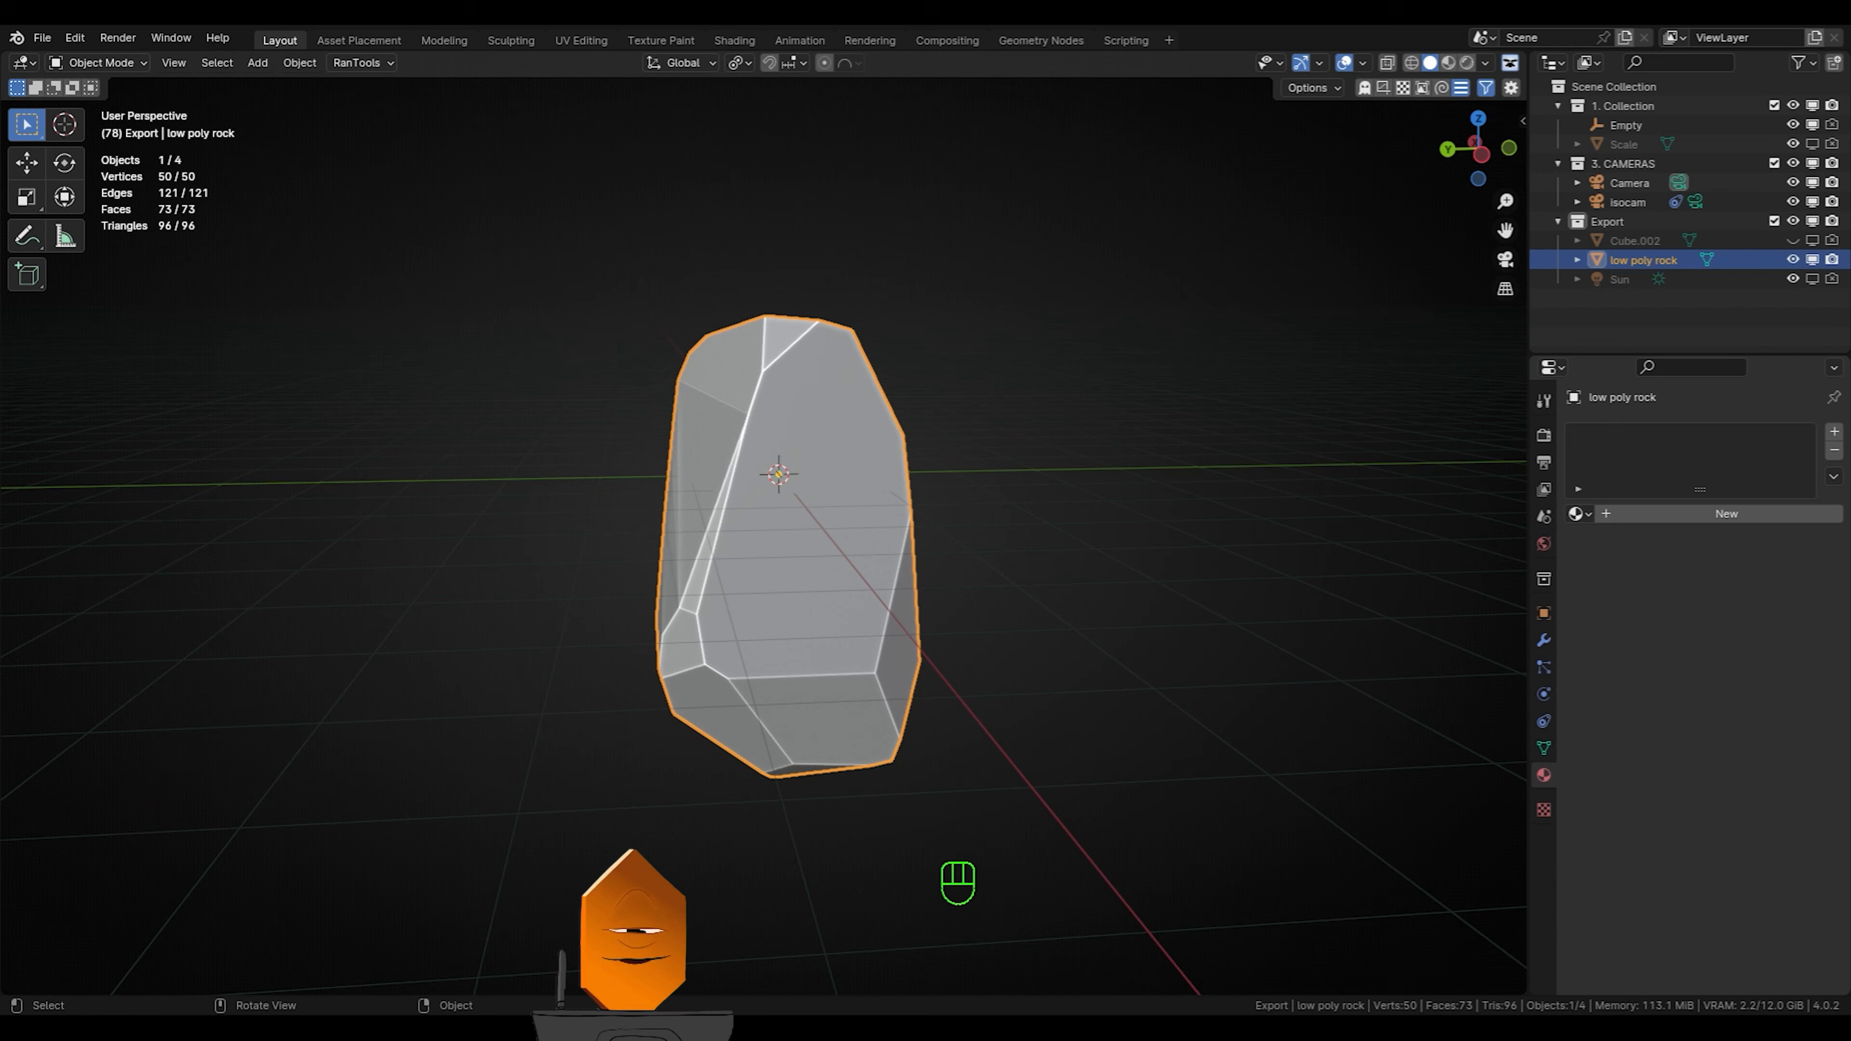
Assign the MB Stylized Base Mat Mossy Stone material to the low poly rock and view it in Material Preview
left_click(1167, 601)
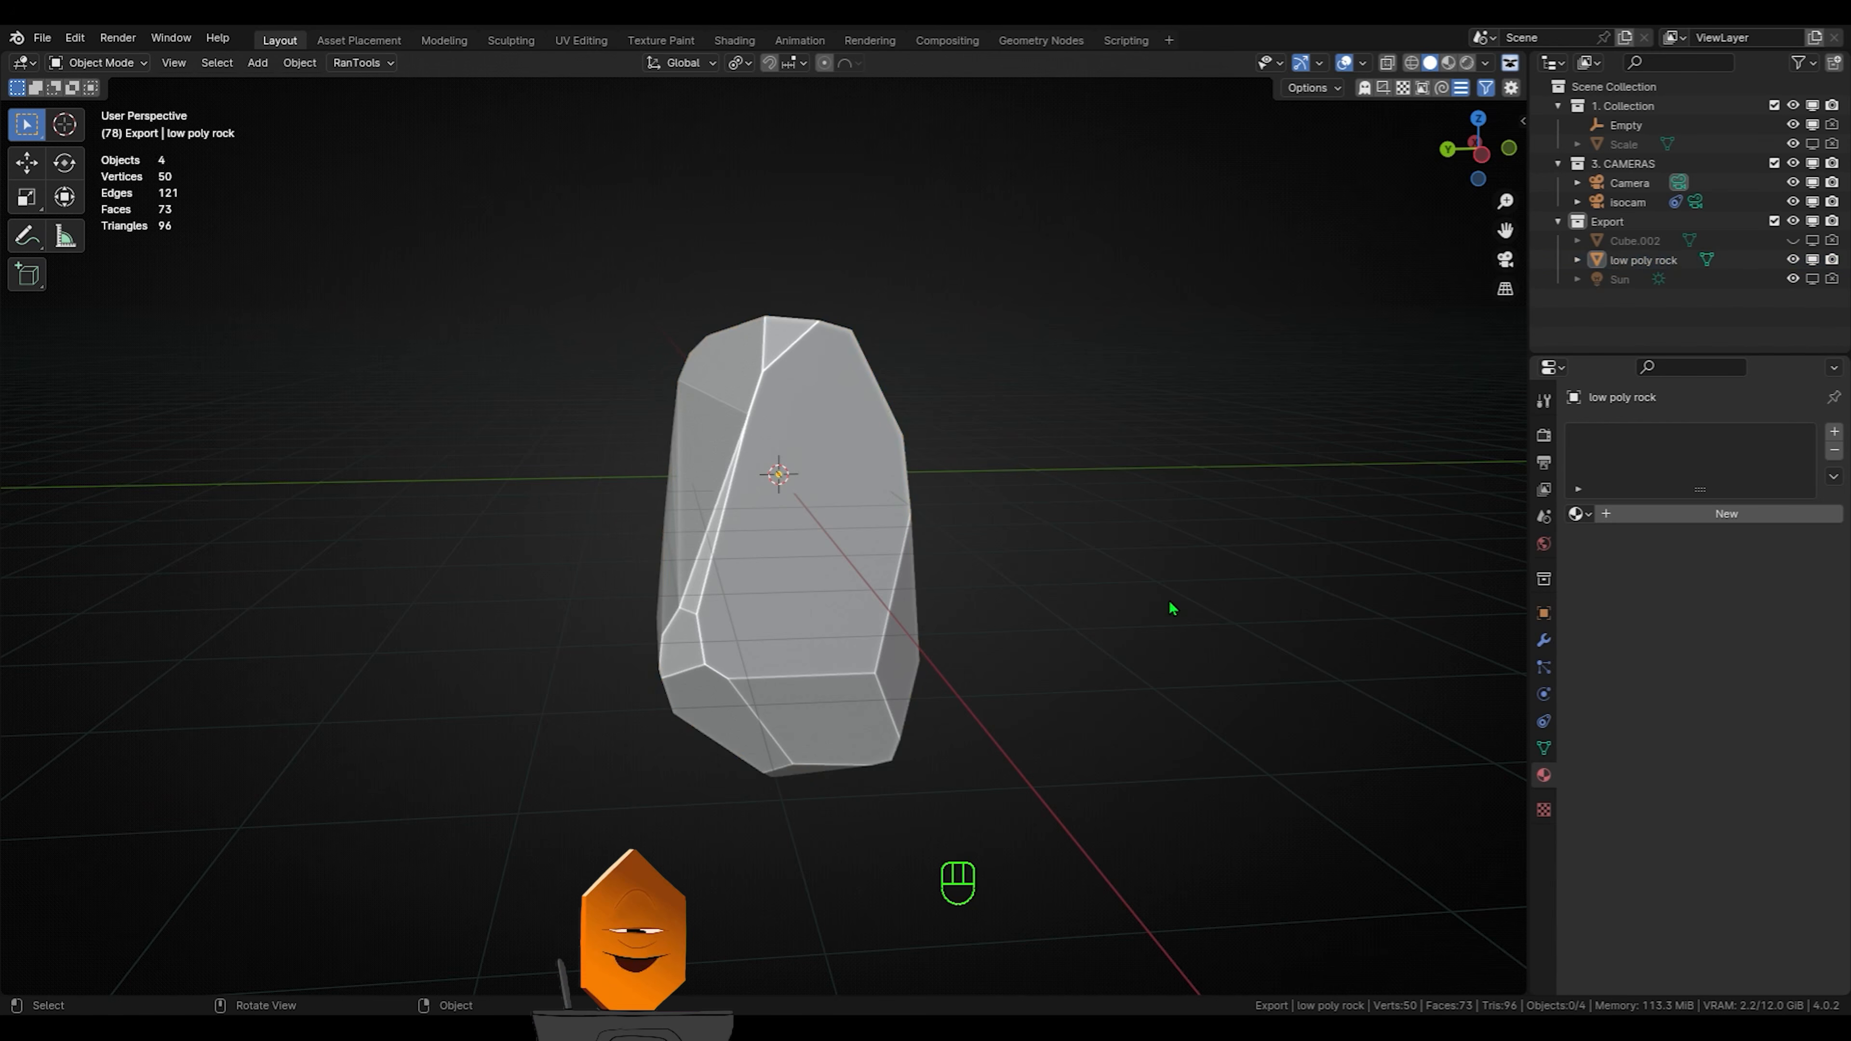
left_click(888, 514)
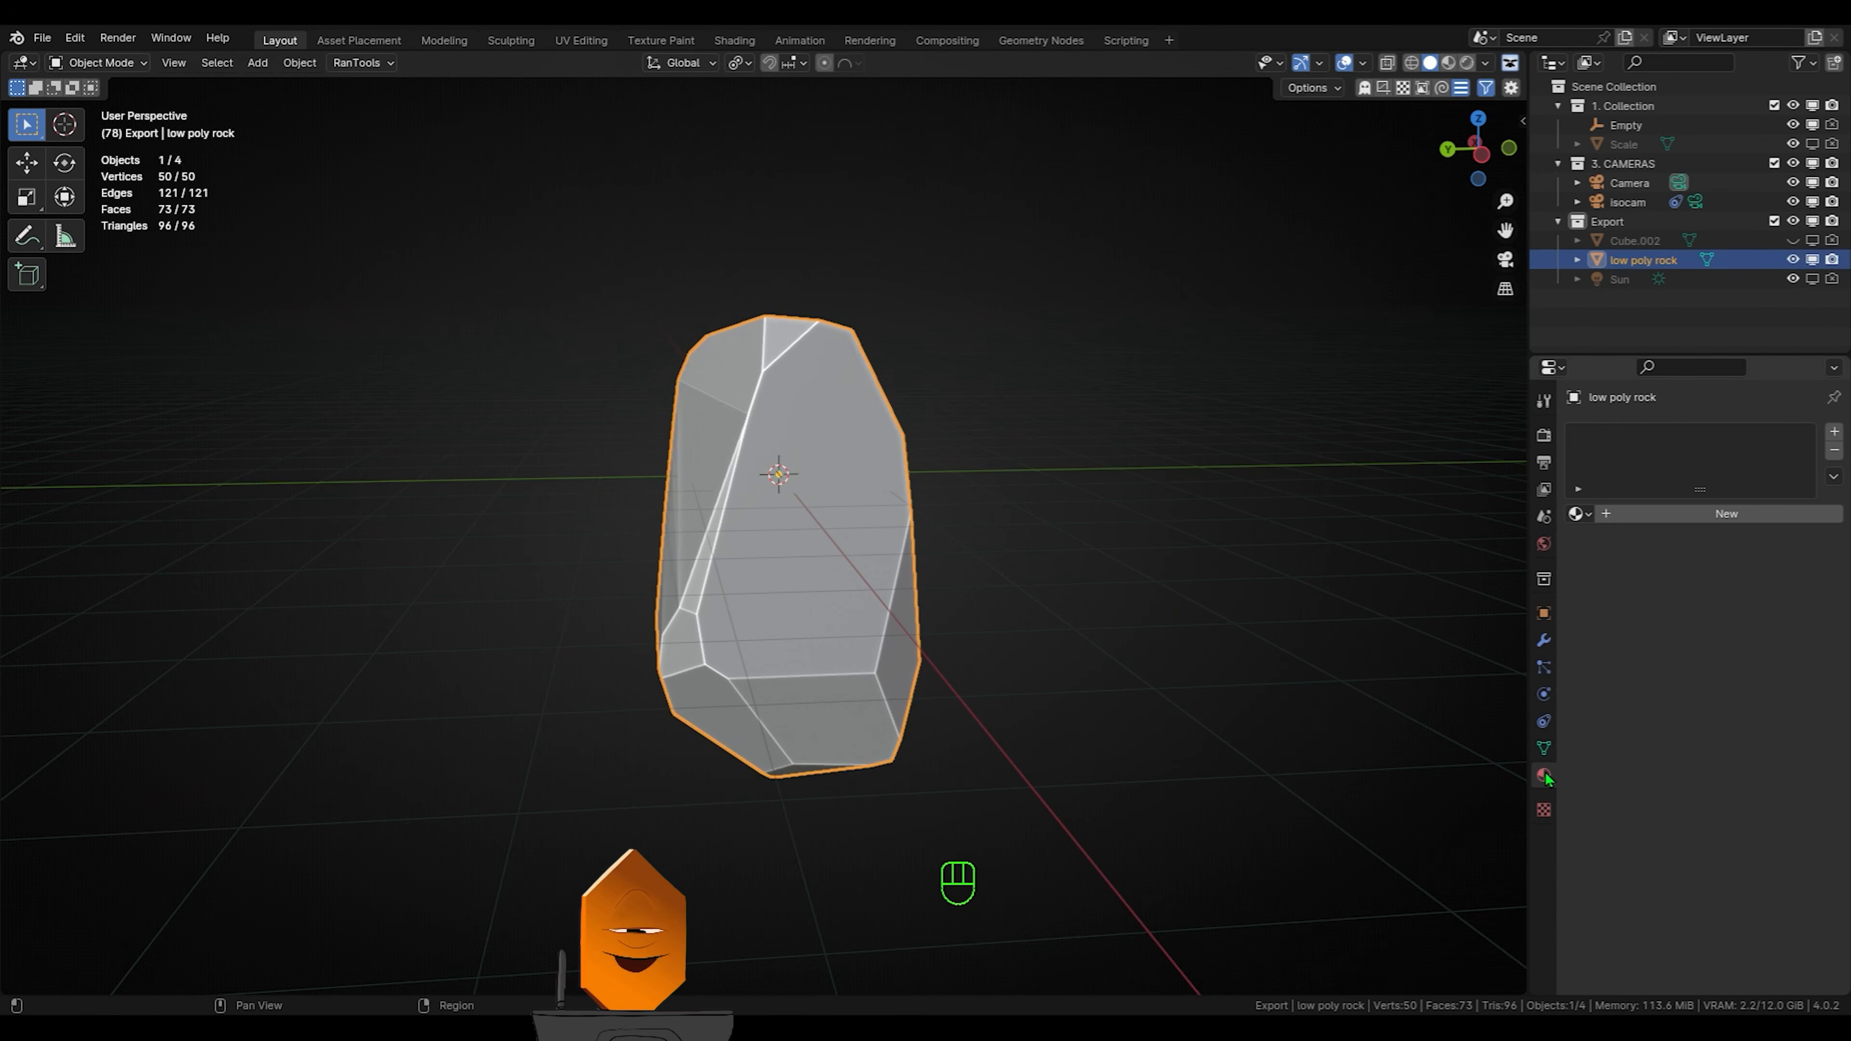
left_click(1576, 514)
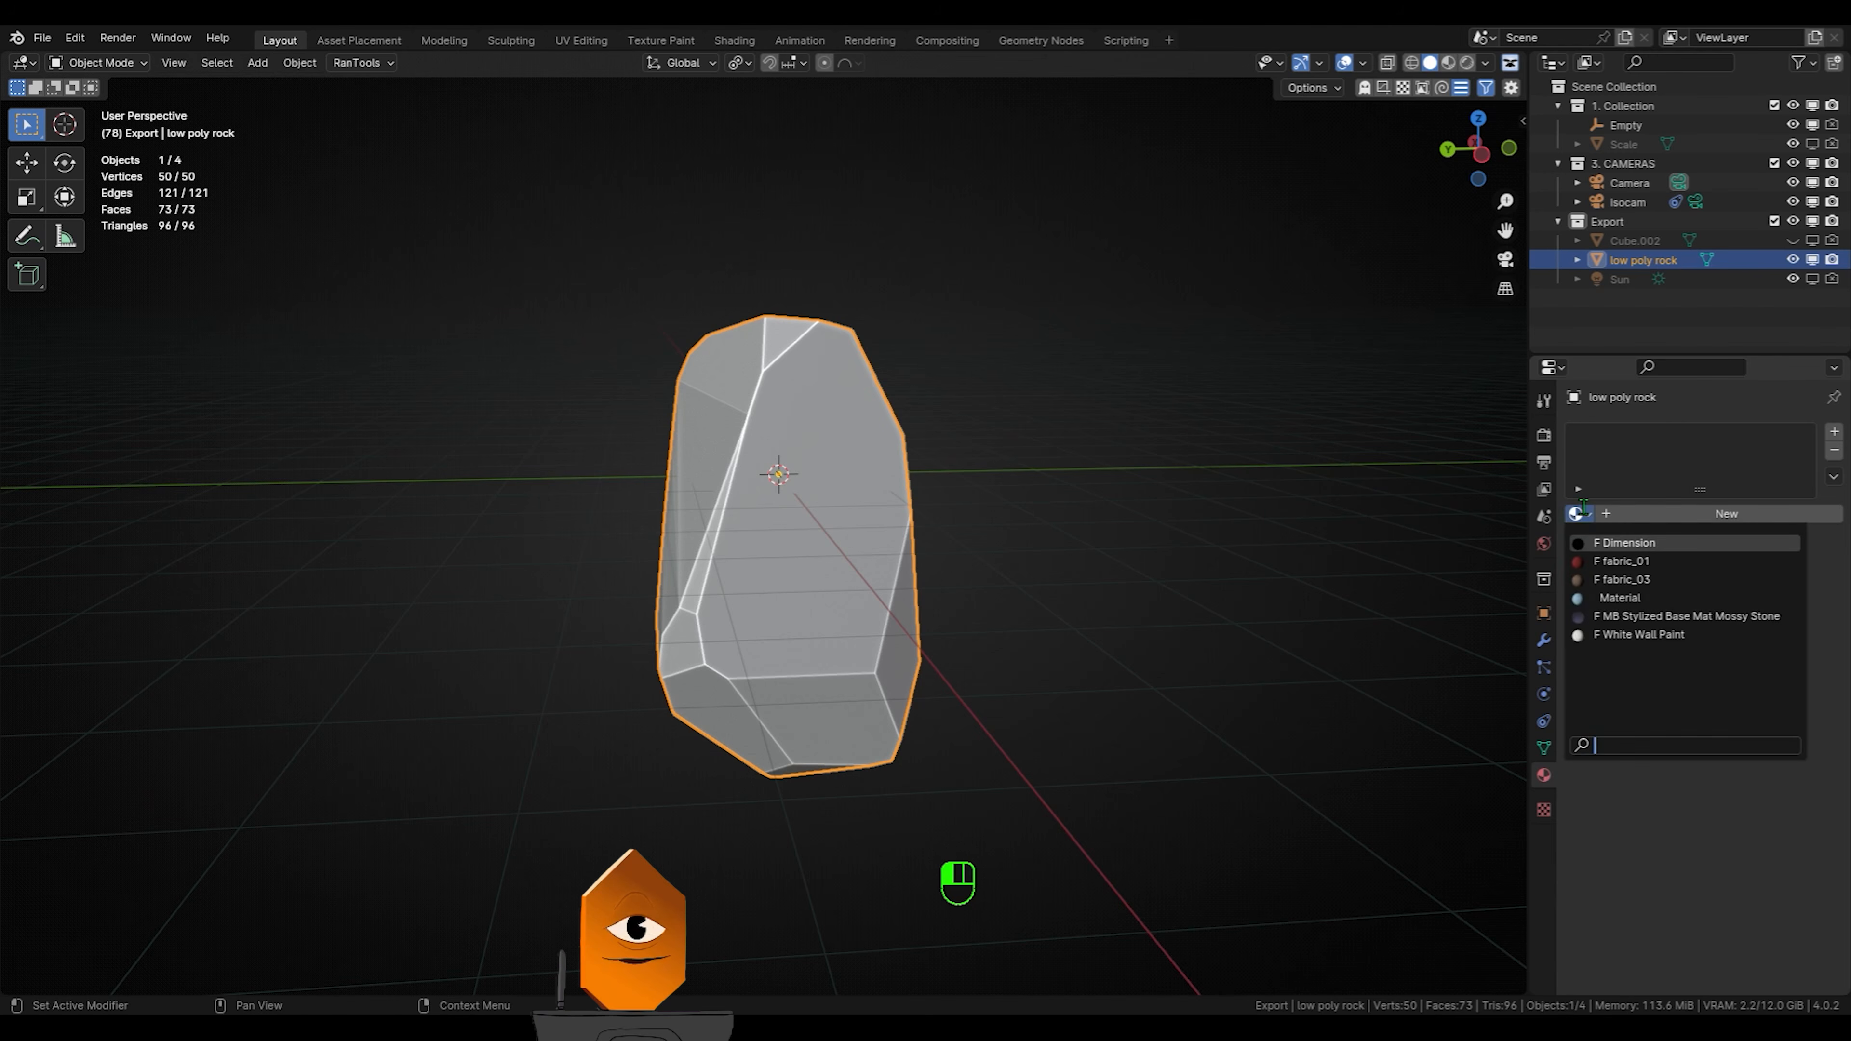
left_click(1713, 613)
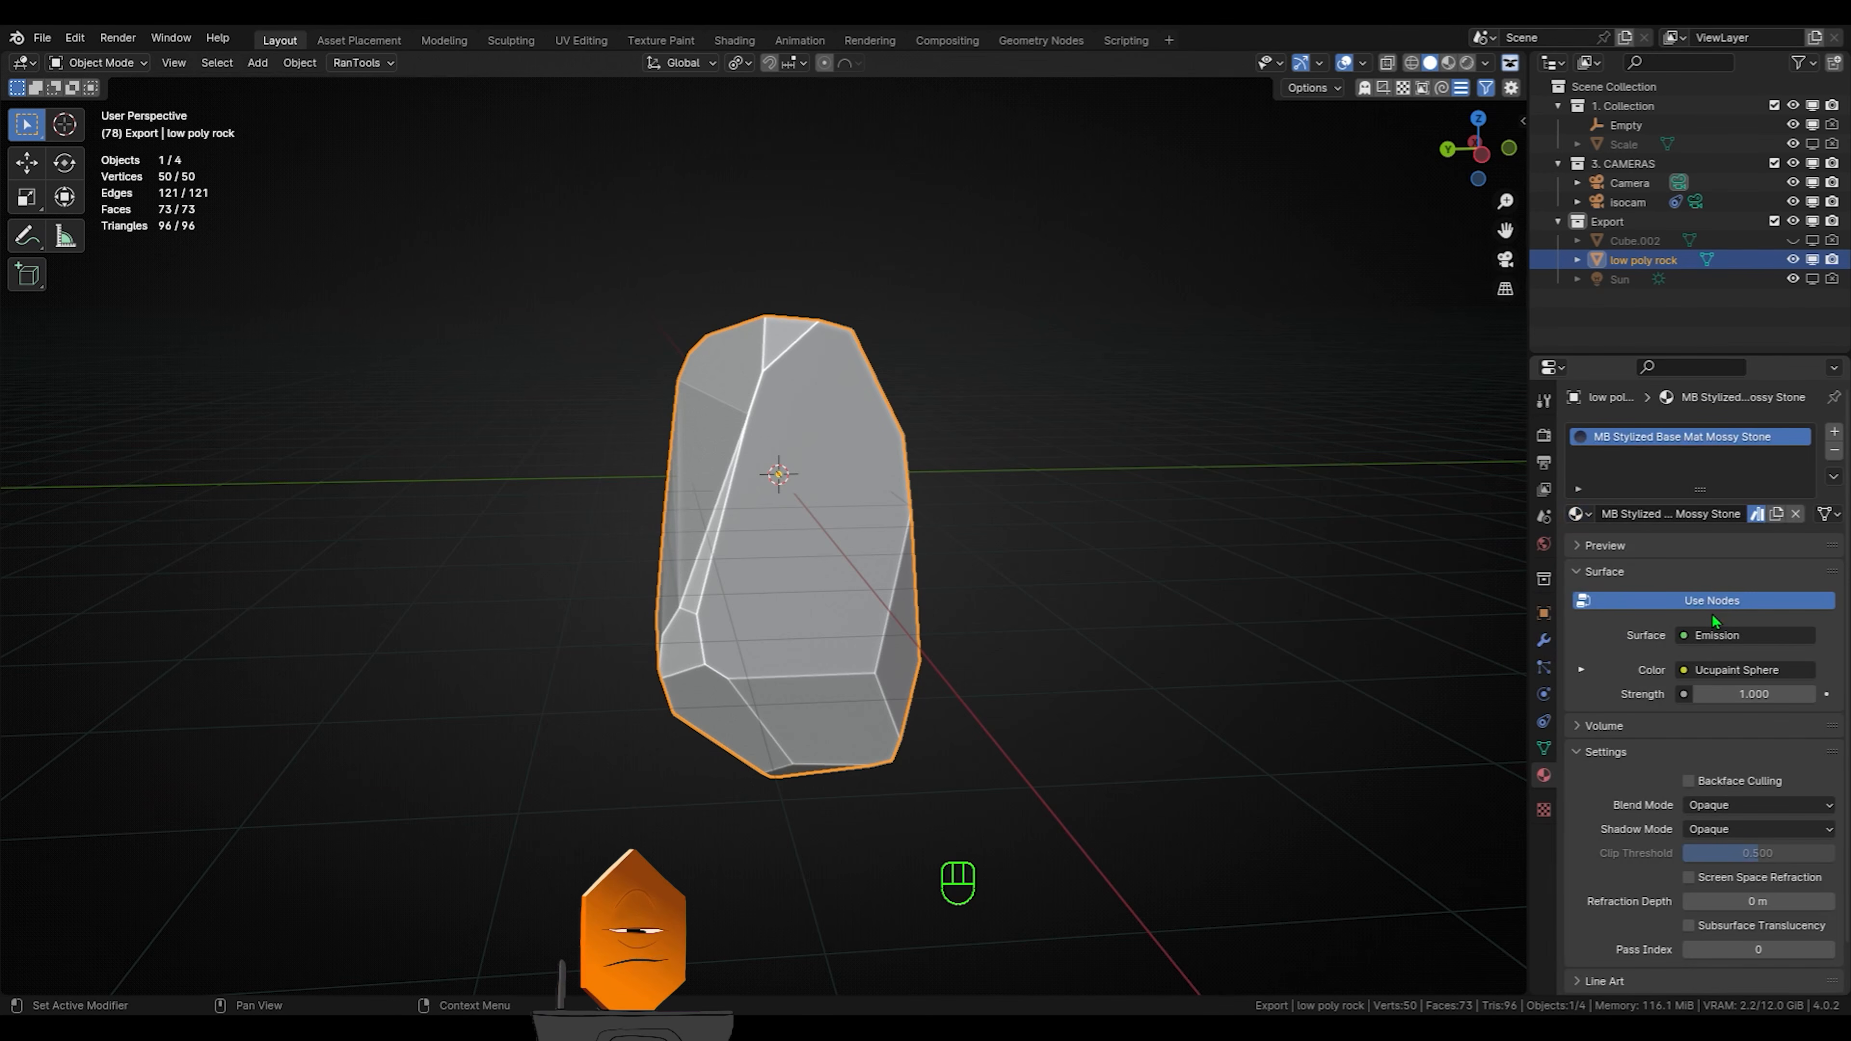
key("z")
left_click(1052, 648)
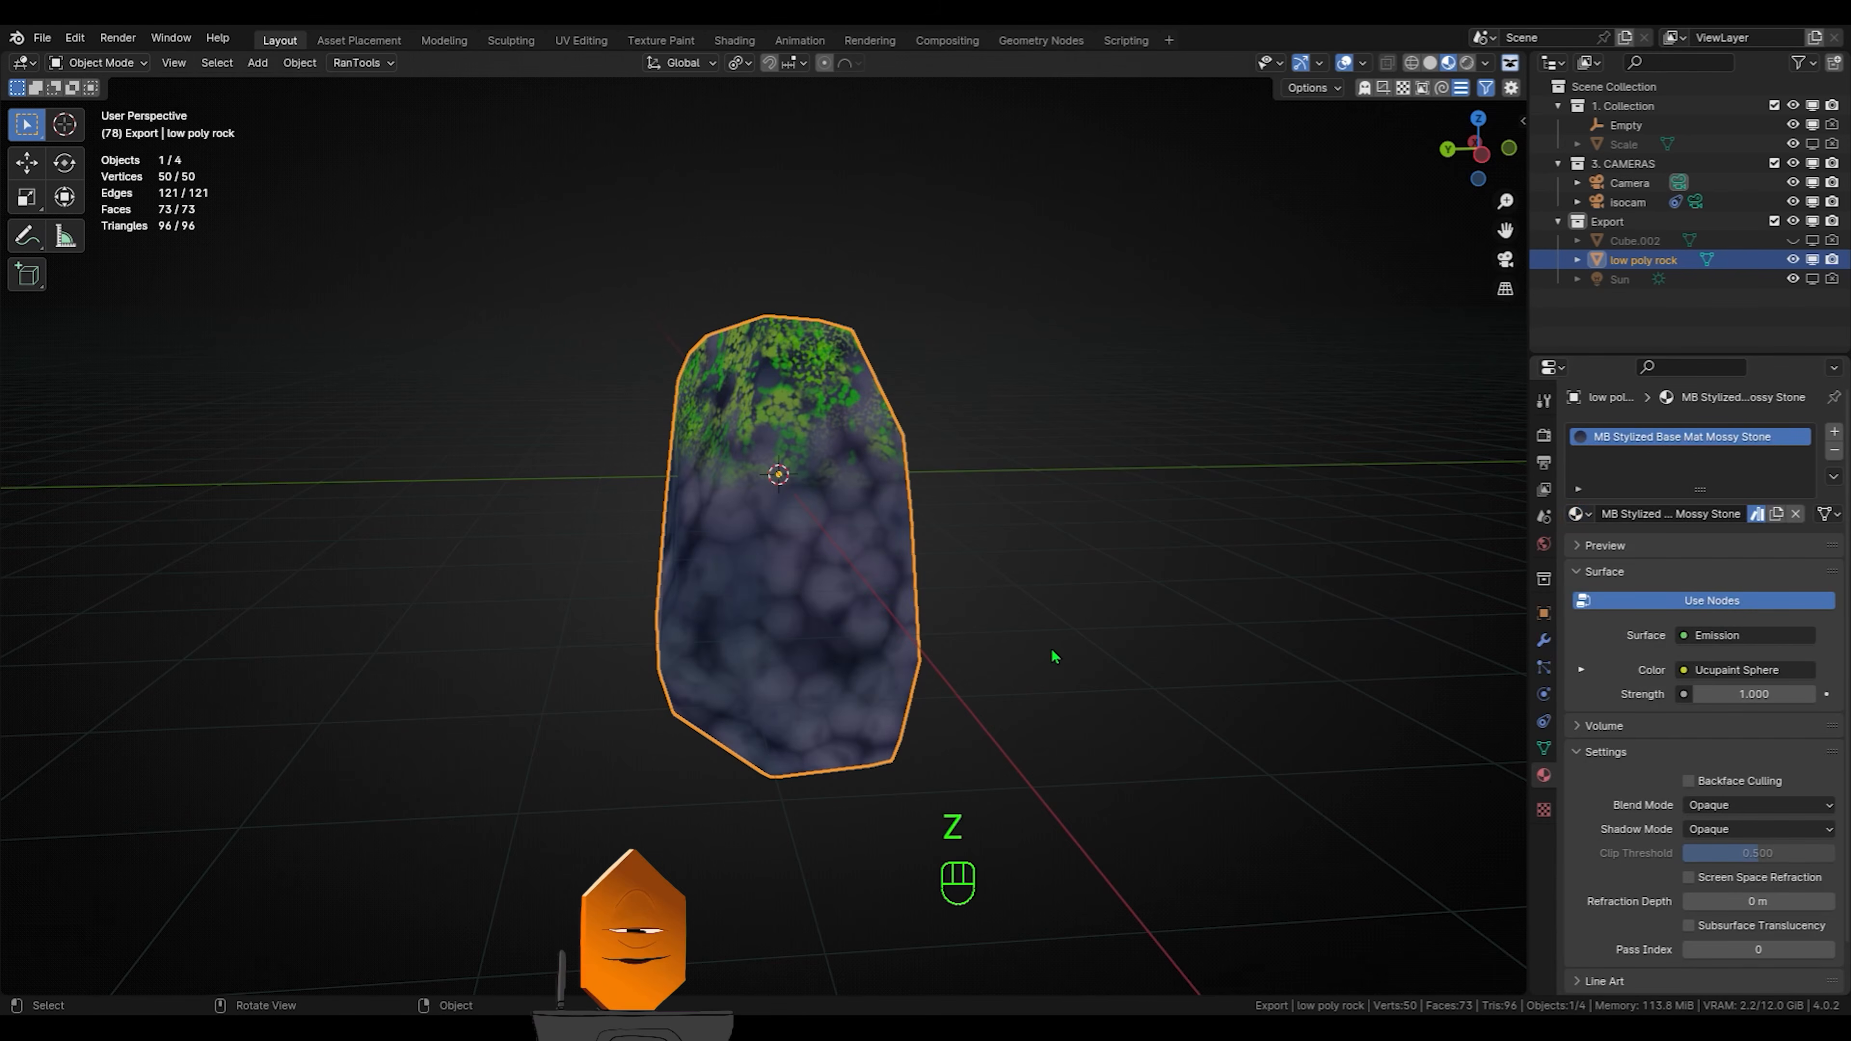
middle_click_drag(1051, 648, 1028, 685)
key("shift+alt+z")
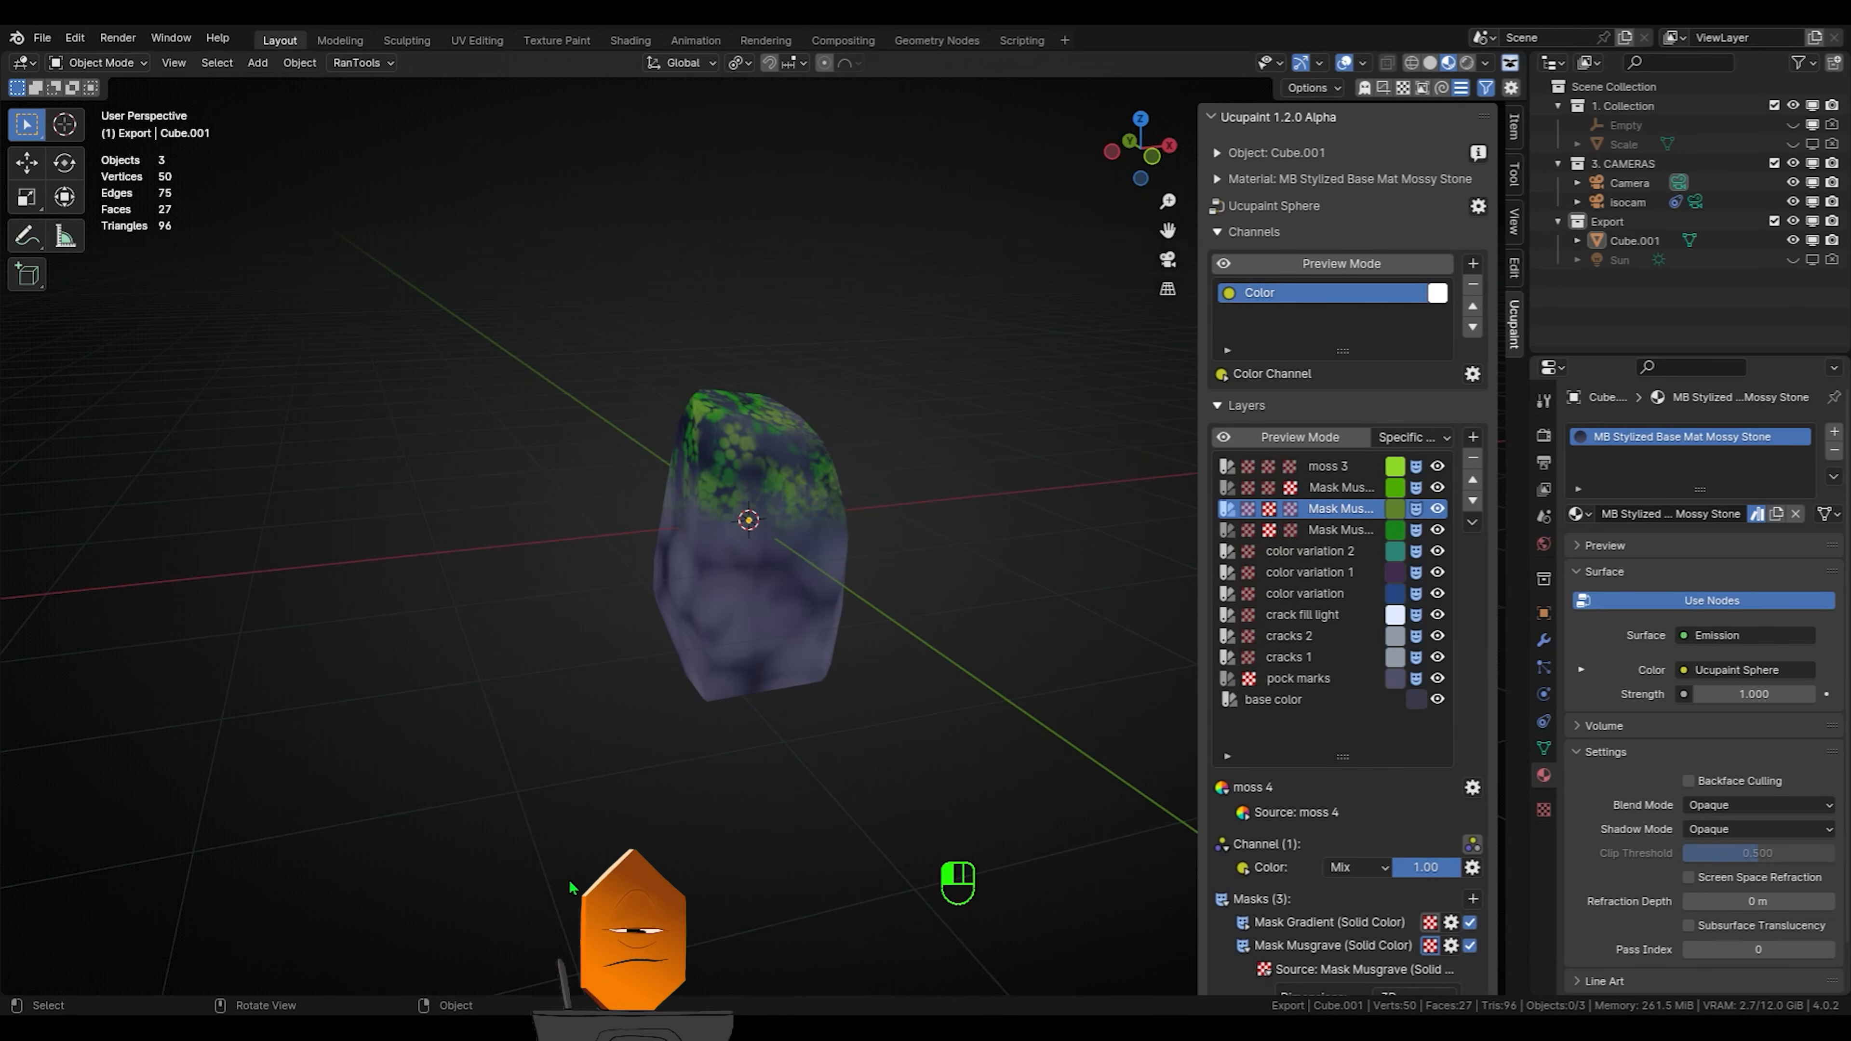
Make a single-user copy of the rock's mossy stone material and rename it MB Stylized LP Rock
left_click(769, 702)
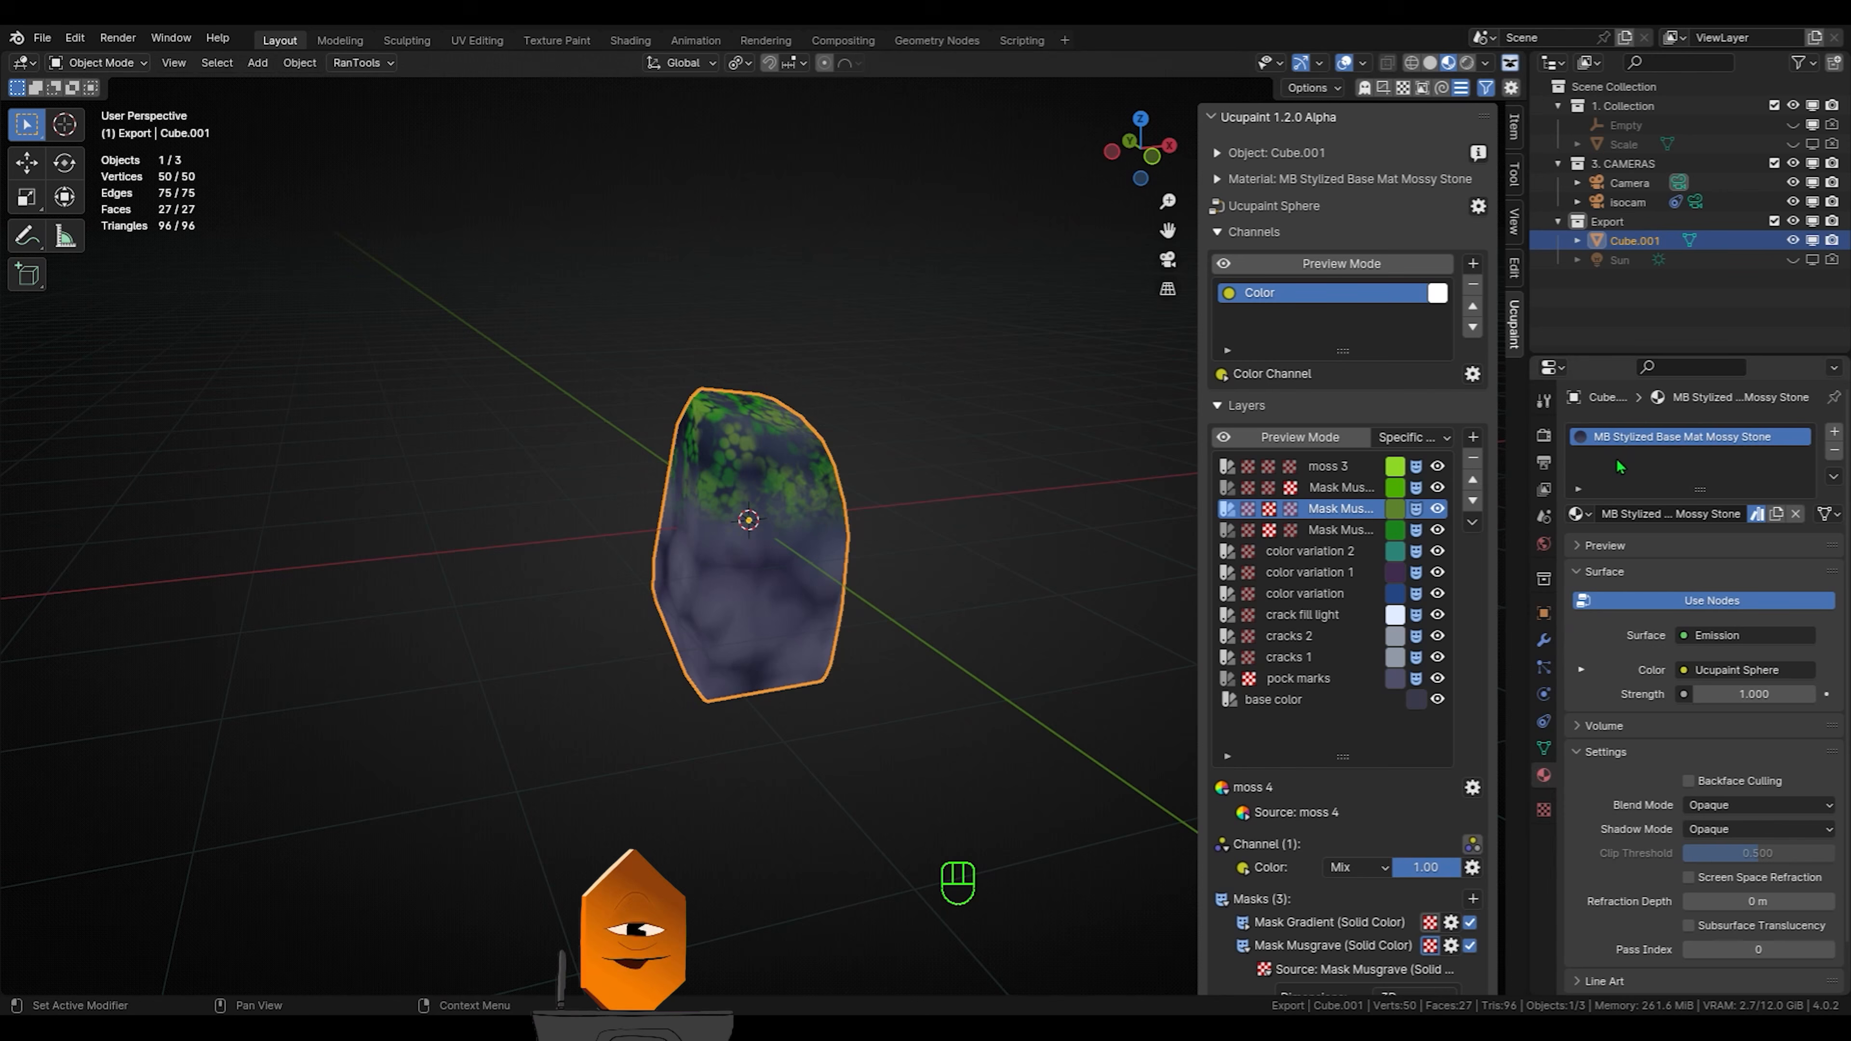
left_click(1775, 515)
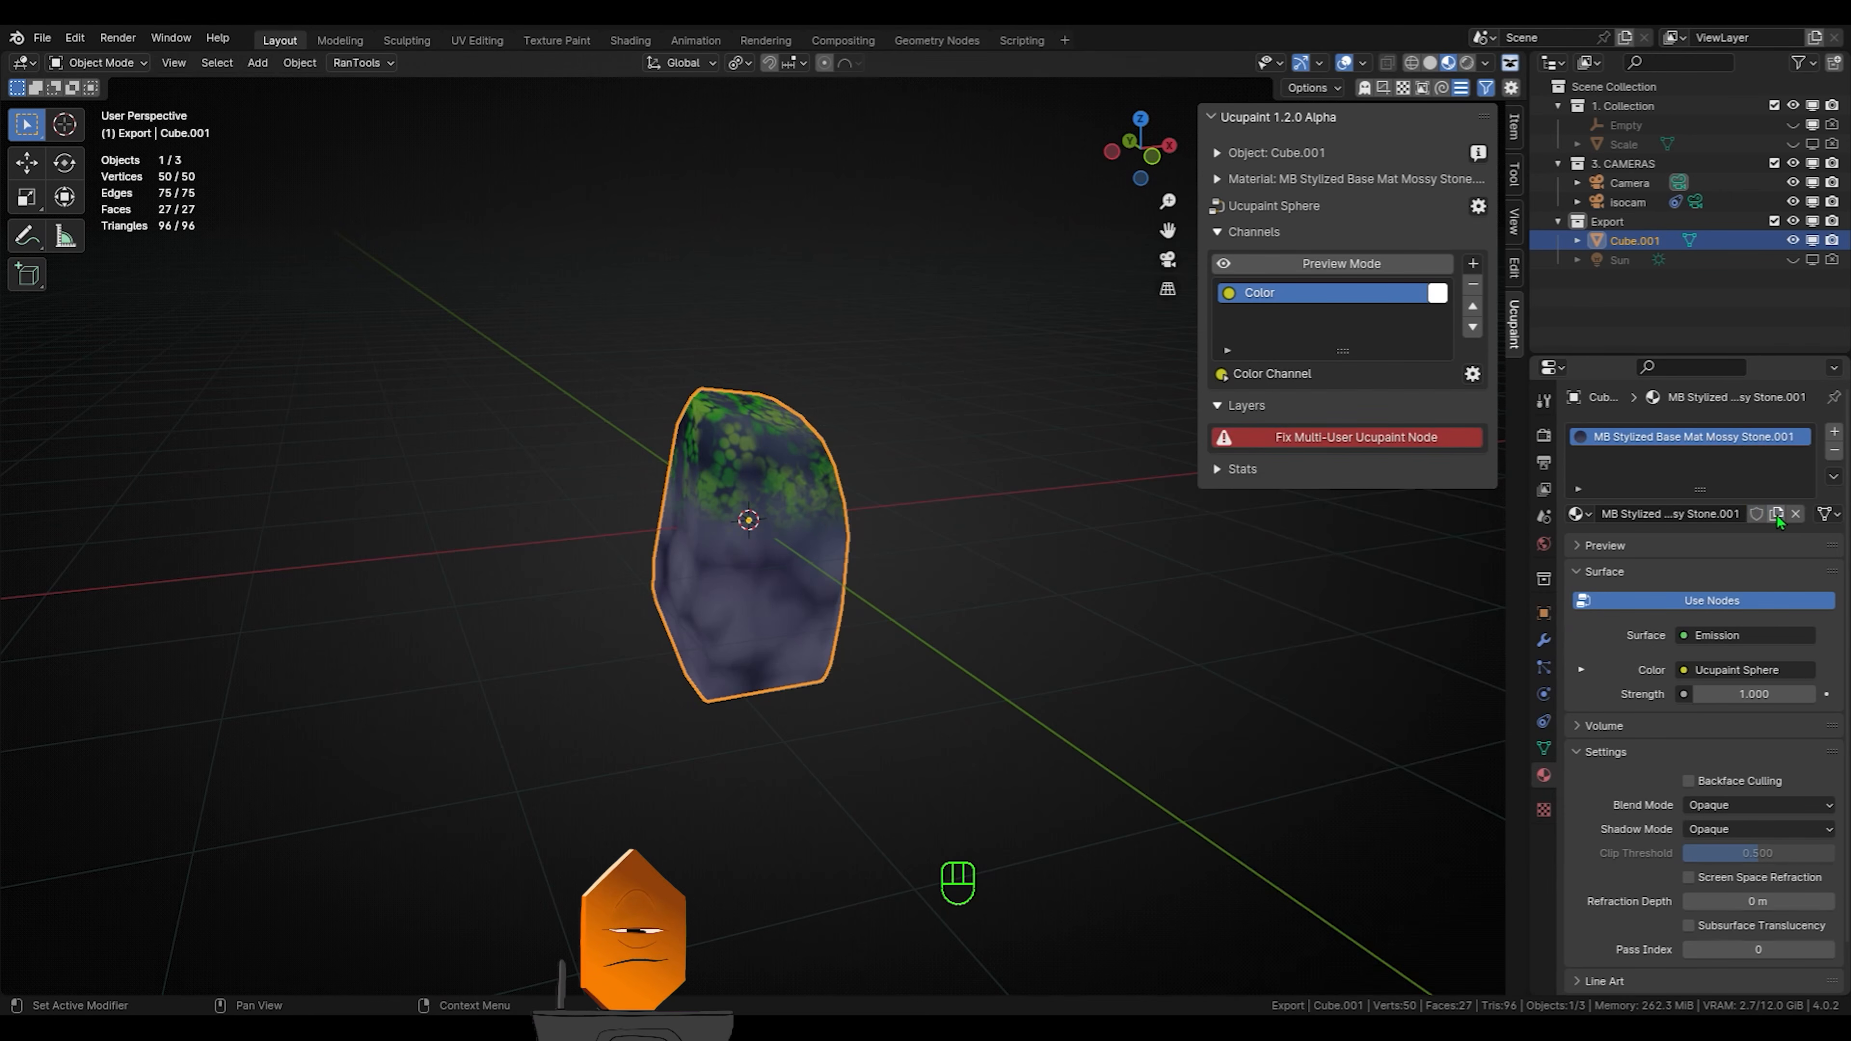
double_click(1801, 440)
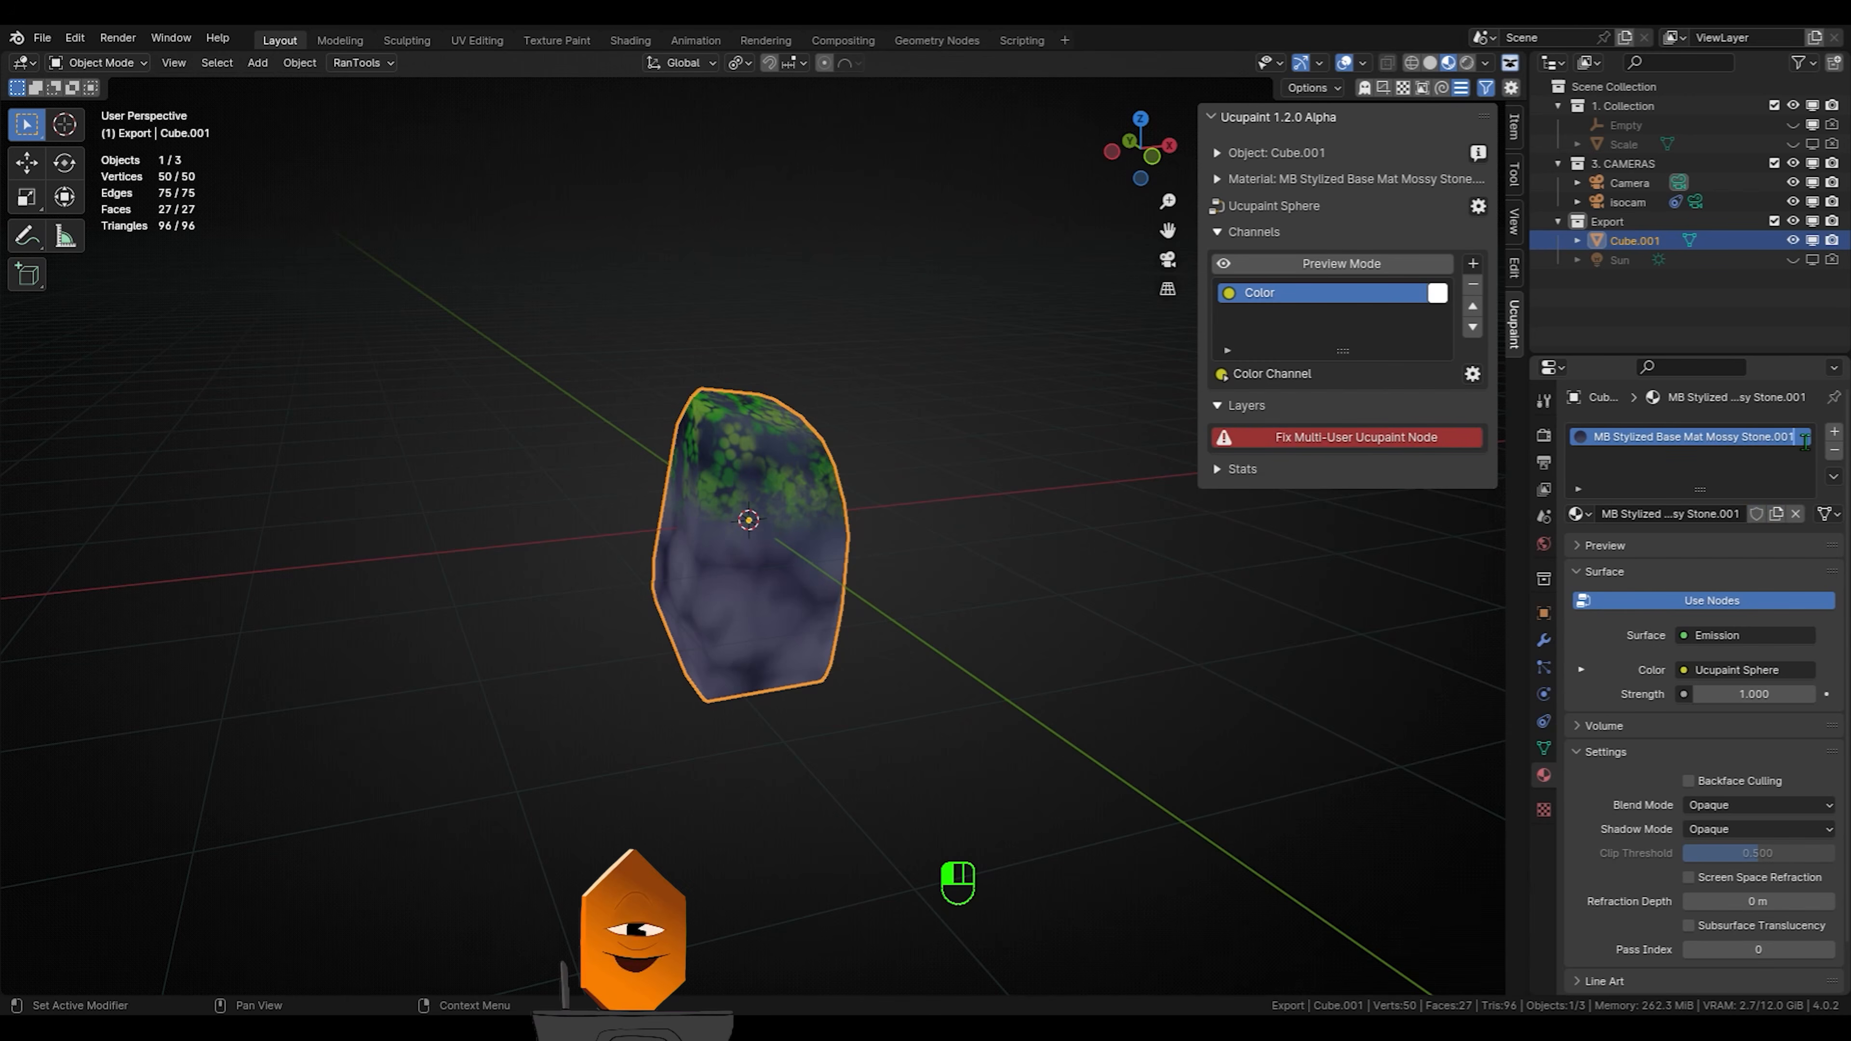
key("BackSpace")
key("BackSpace")
key("BackSpace")
key("BackSpace")
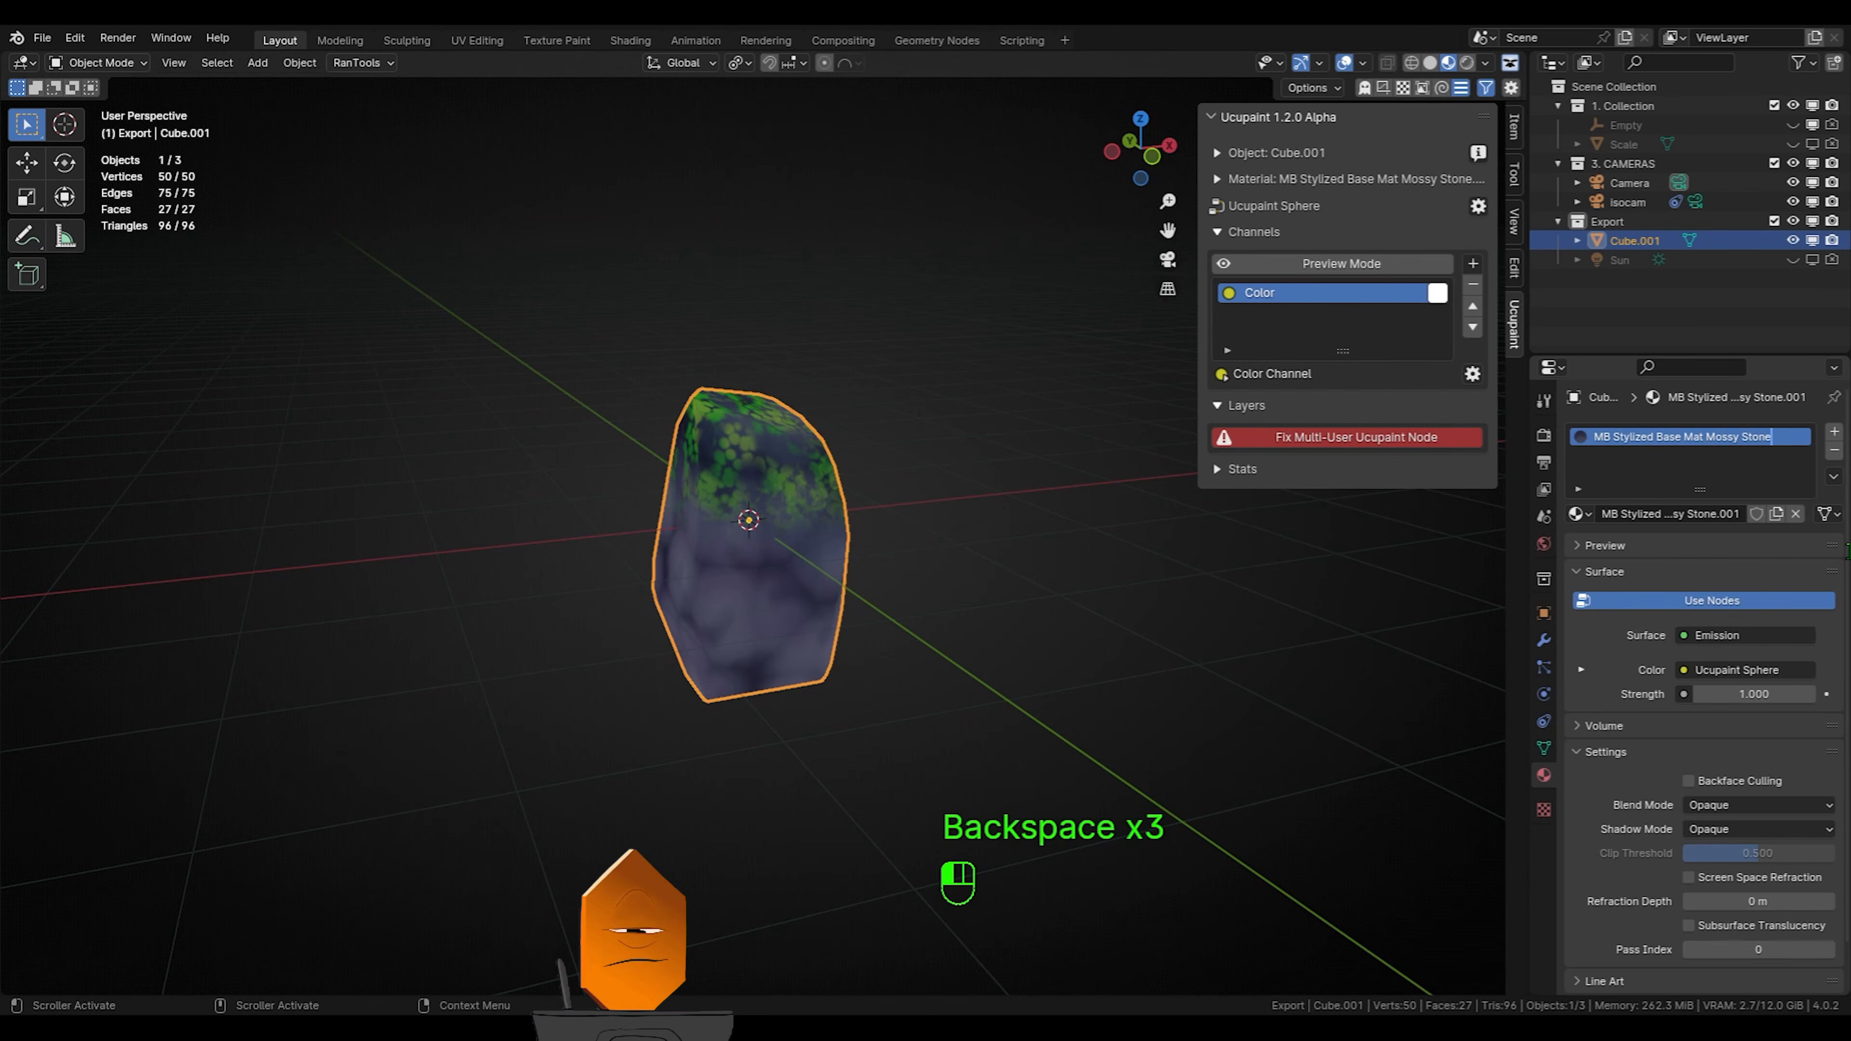
left_click_drag(1778, 438, 1657, 437)
key("BackSpace")
type("LP Rock")
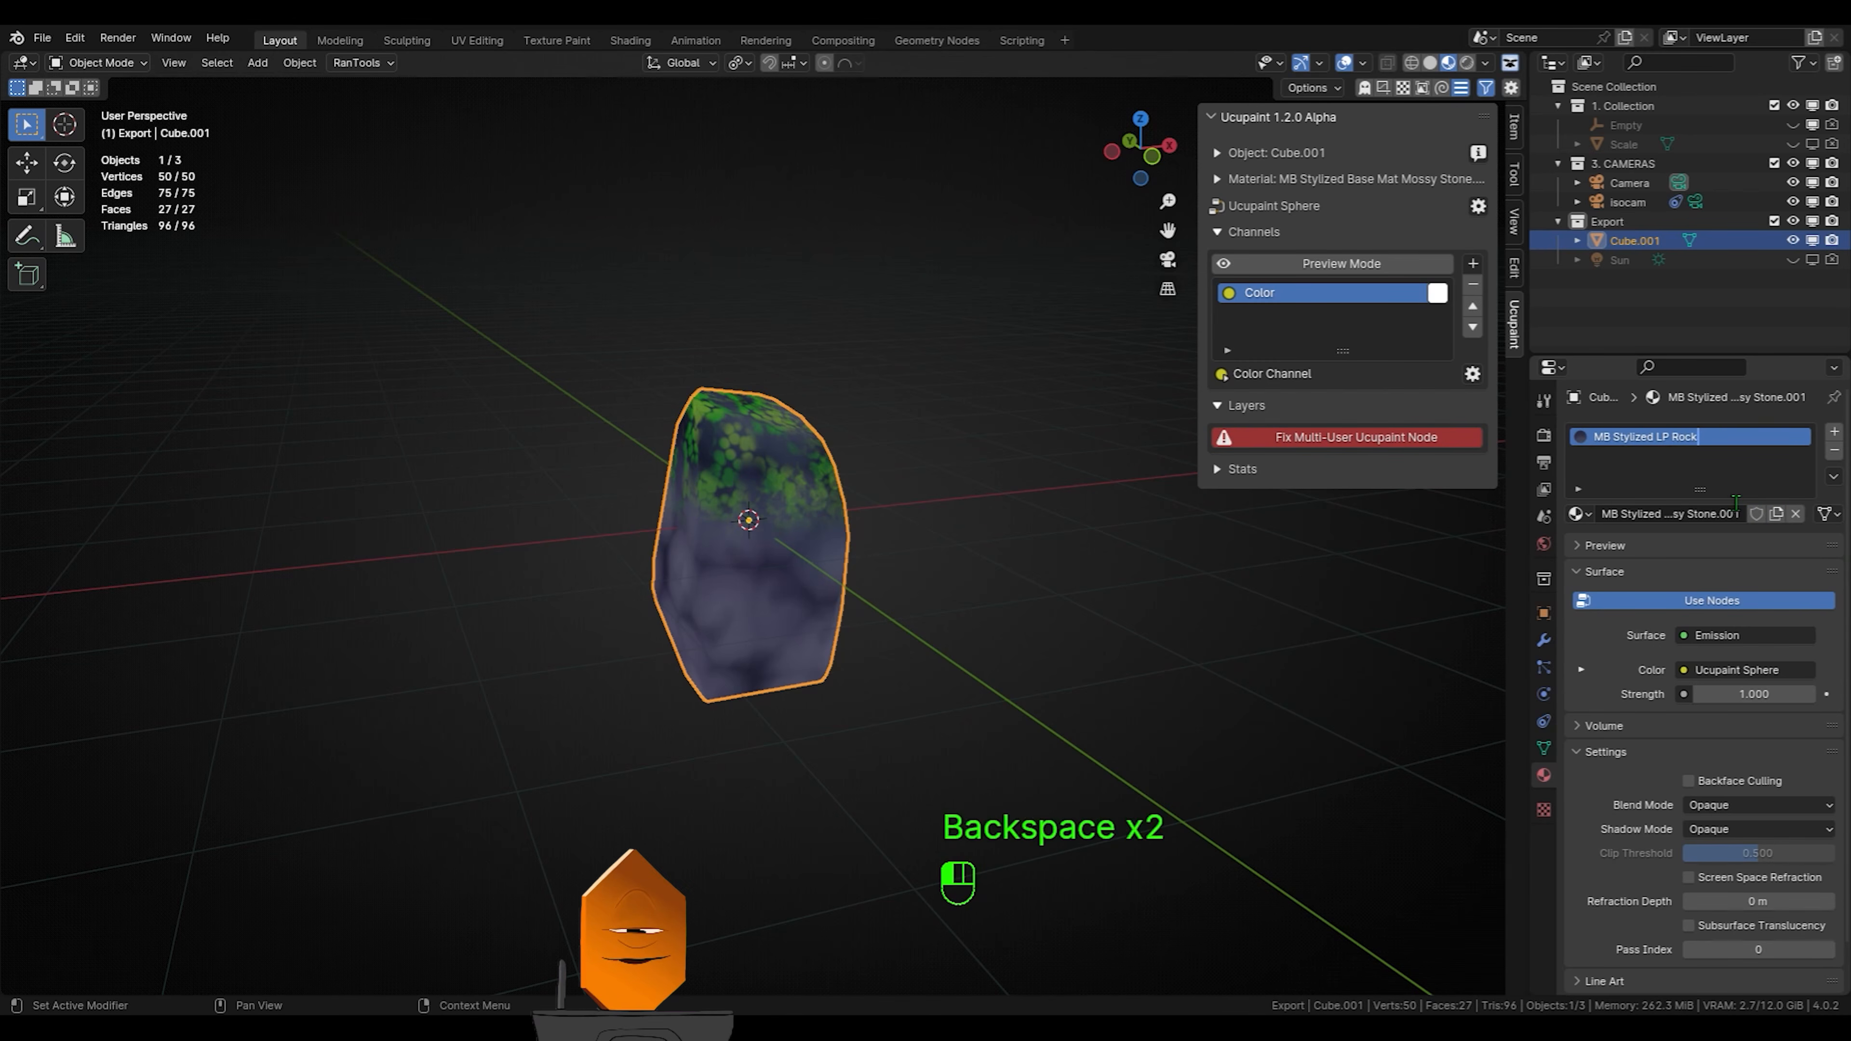
left_click(1735, 502)
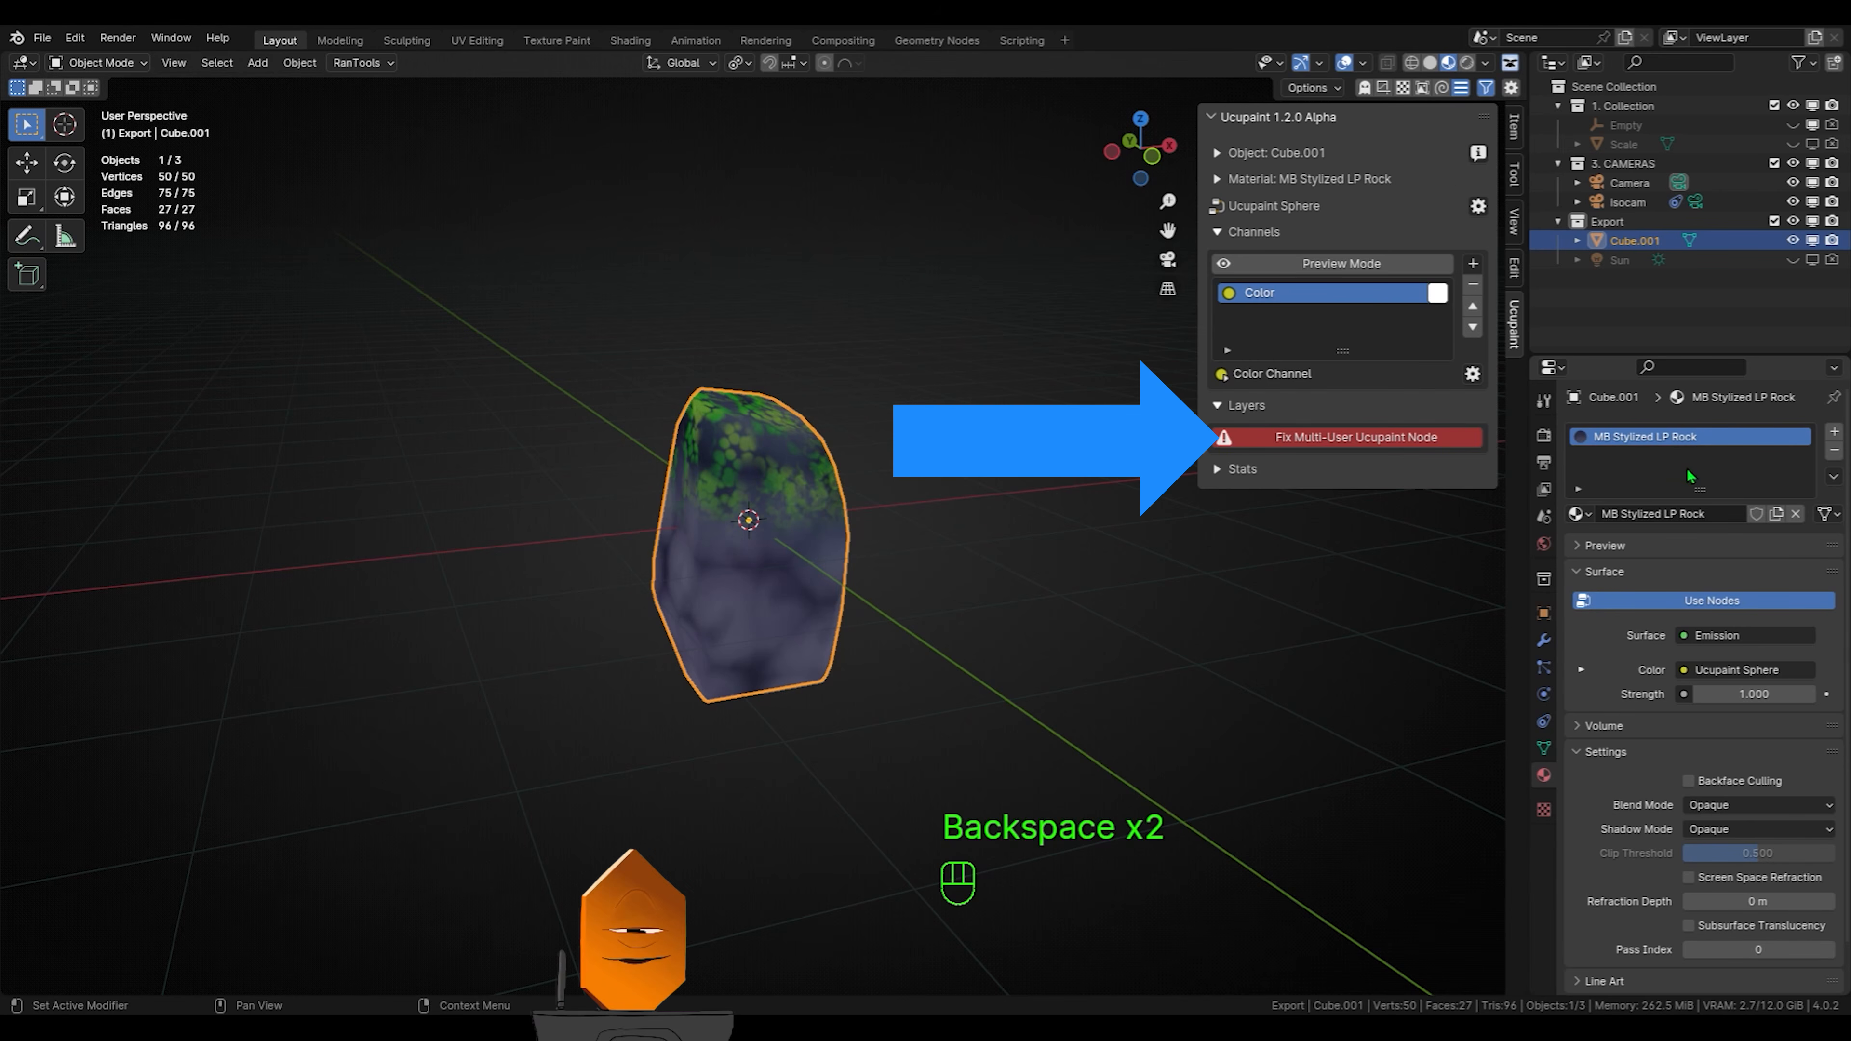
Fix the multi-user Ucupaint node by duplicating the nodes for only the active object, and save the file
left_click(1324, 436)
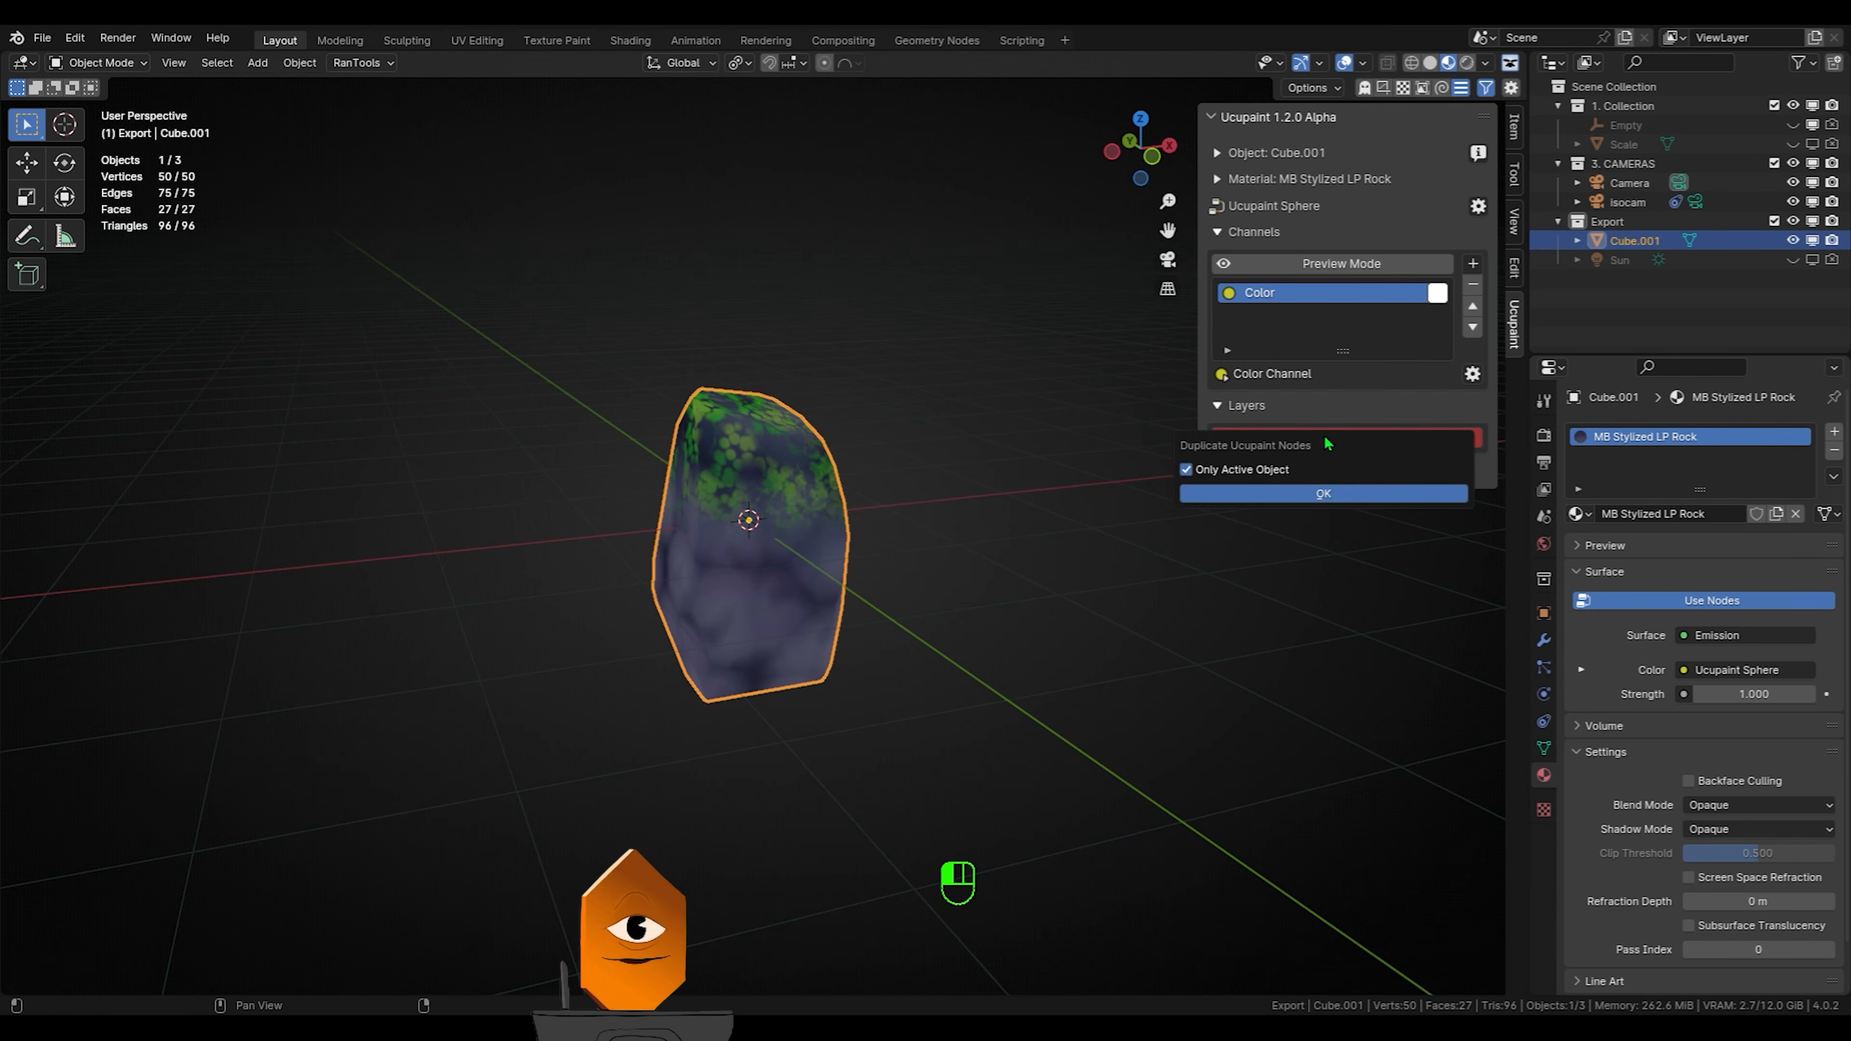
left_click(1302, 489)
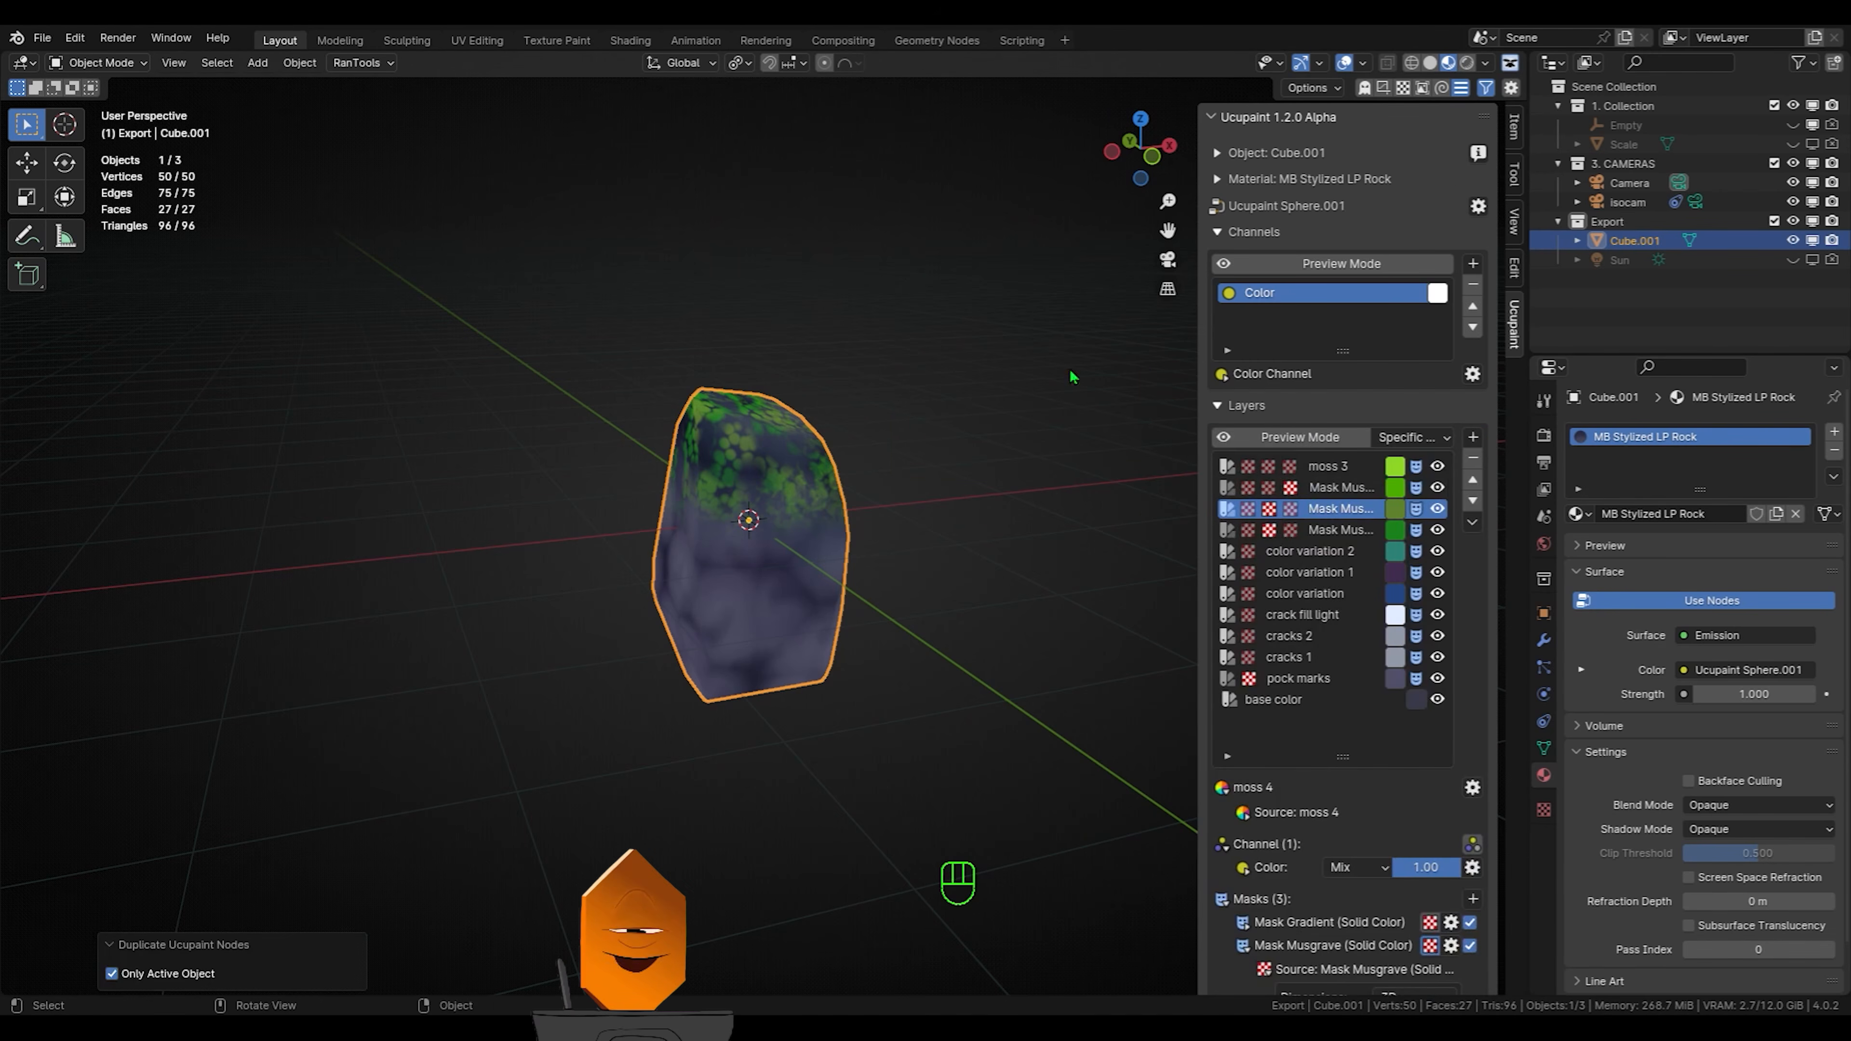
key("ctrl+s")
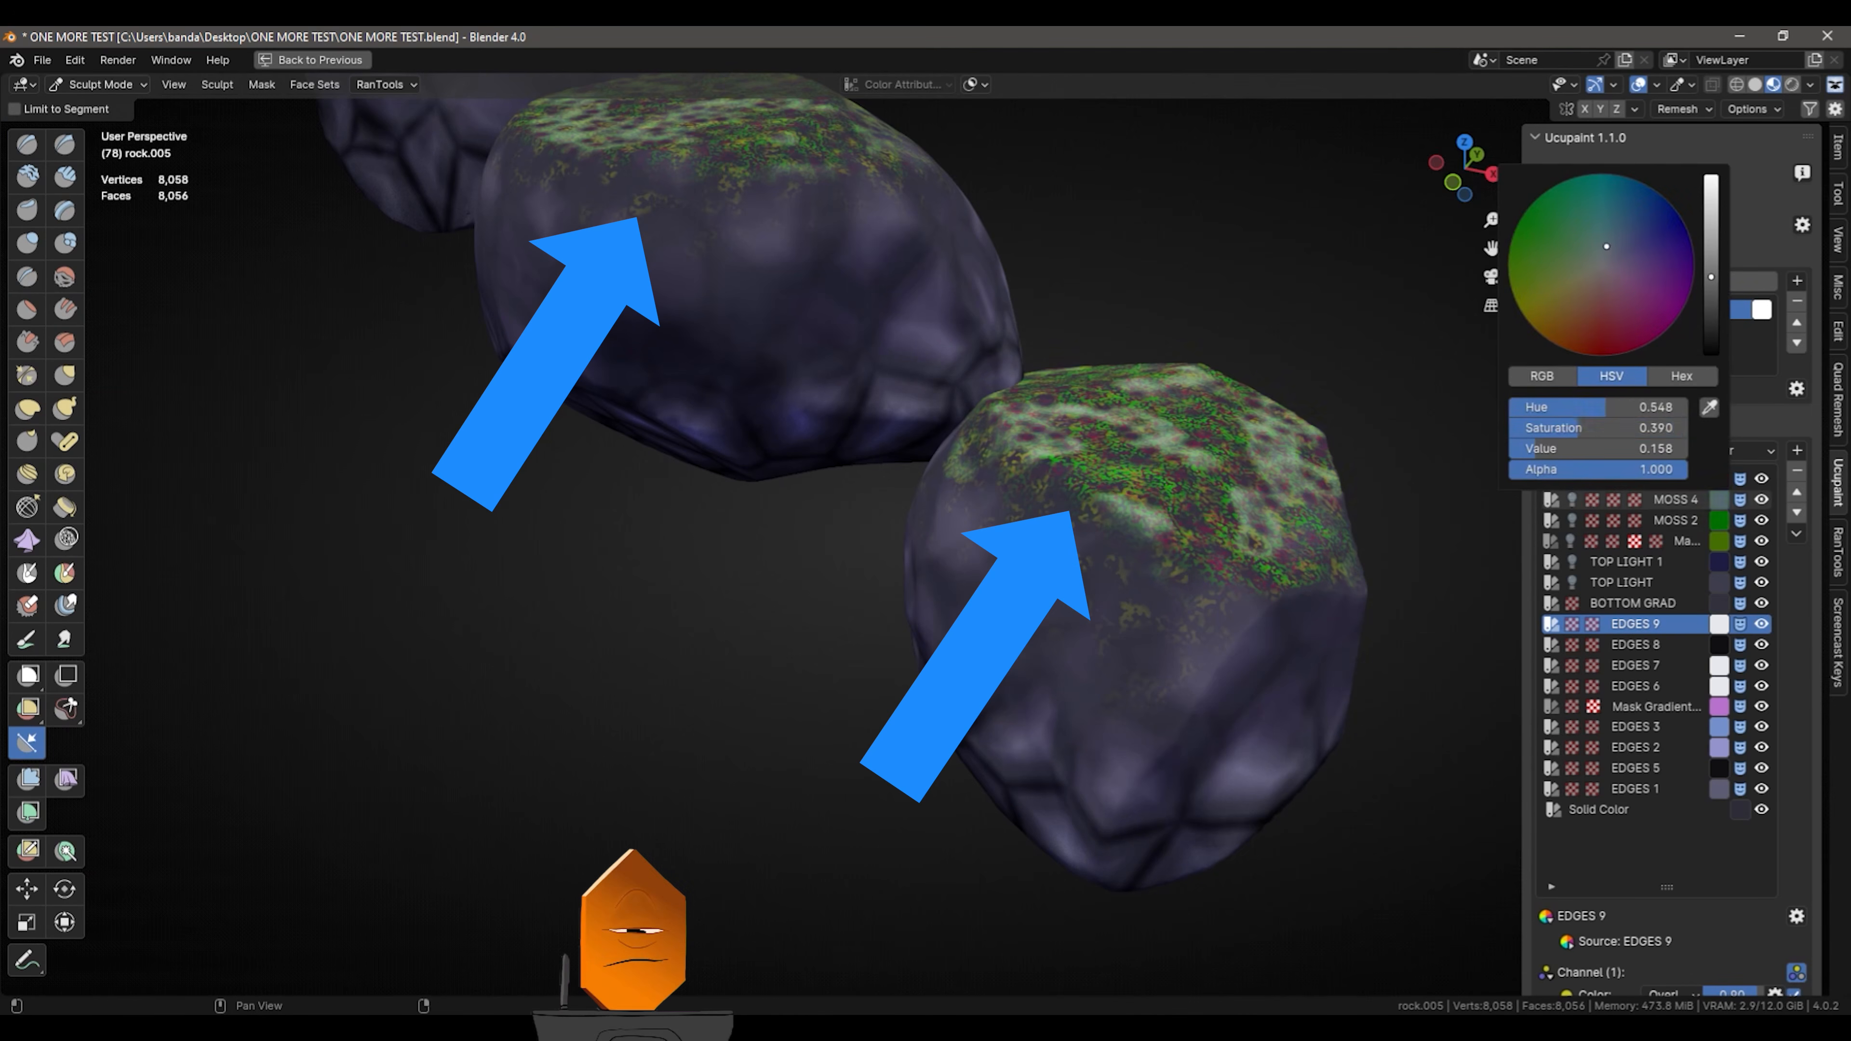
Recolor the MOSS 4 layer blue with hue about 0.658 and saturation about 0.969, and adjust the MOSS 2 color
left_click_drag(1605, 247, 1640, 234)
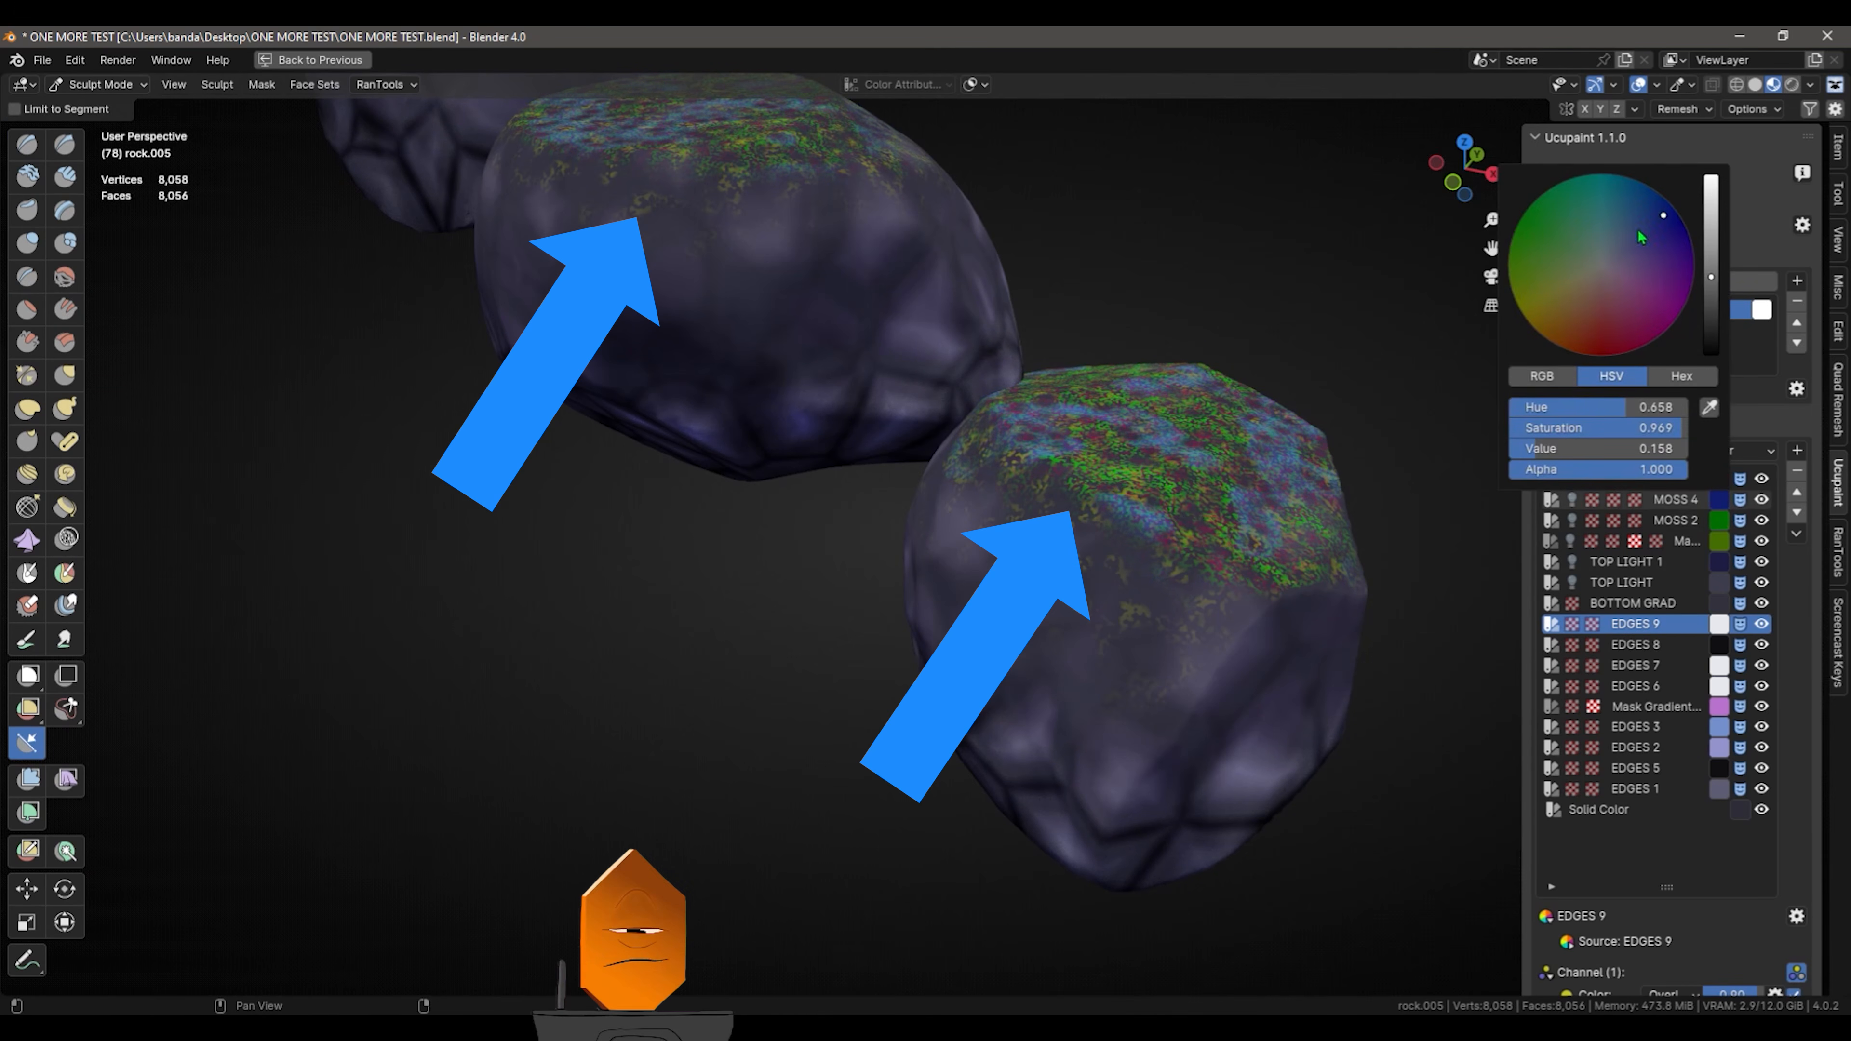
left_click(1719, 519)
left_click_drag(1646, 319, 1640, 315)
left_click(1718, 540)
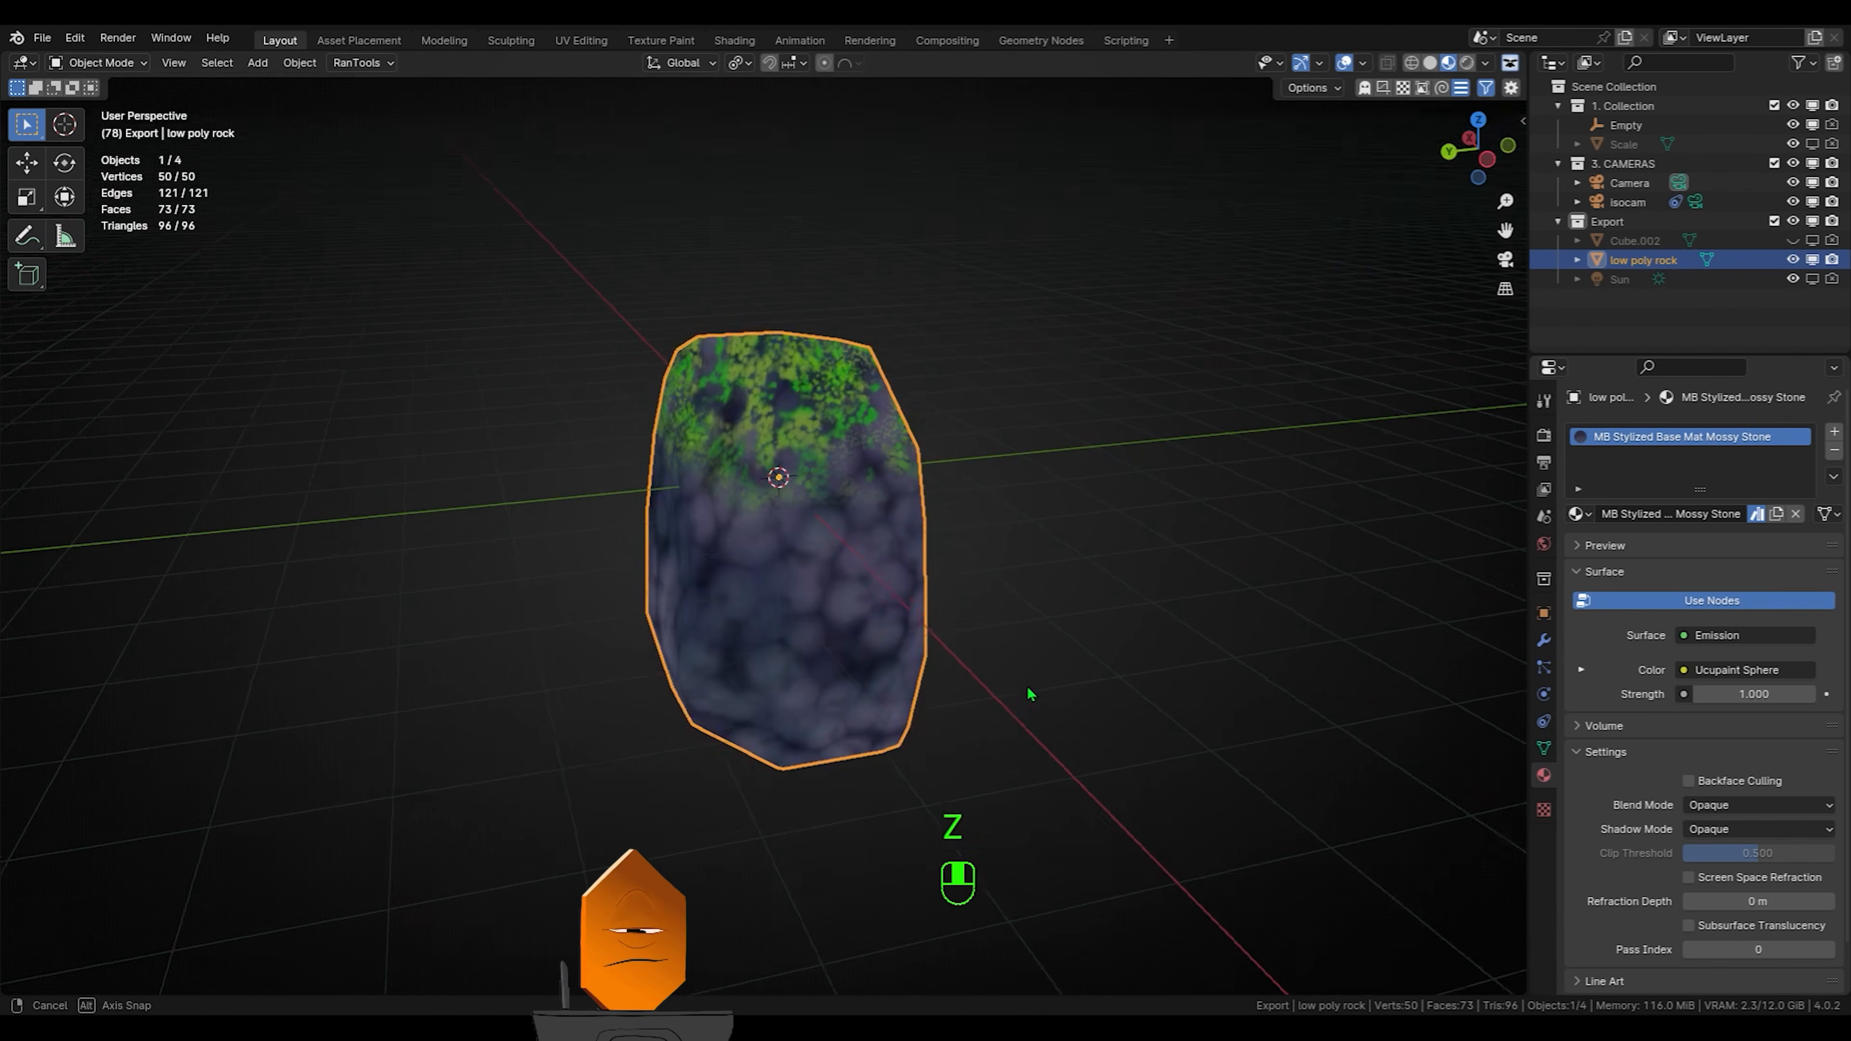
Show the Ucupaint settings for the mossy rock and lengthen the layer list down to the base color layer
key("shift+alt+z")
middle_click_drag(1037, 647, 1118, 599)
mouse_move(1039, 661)
middle_mouse_down("shift")
mouse_move(950, 673)
mouse_move(1057, 654)
middle_mouse_up("shift")
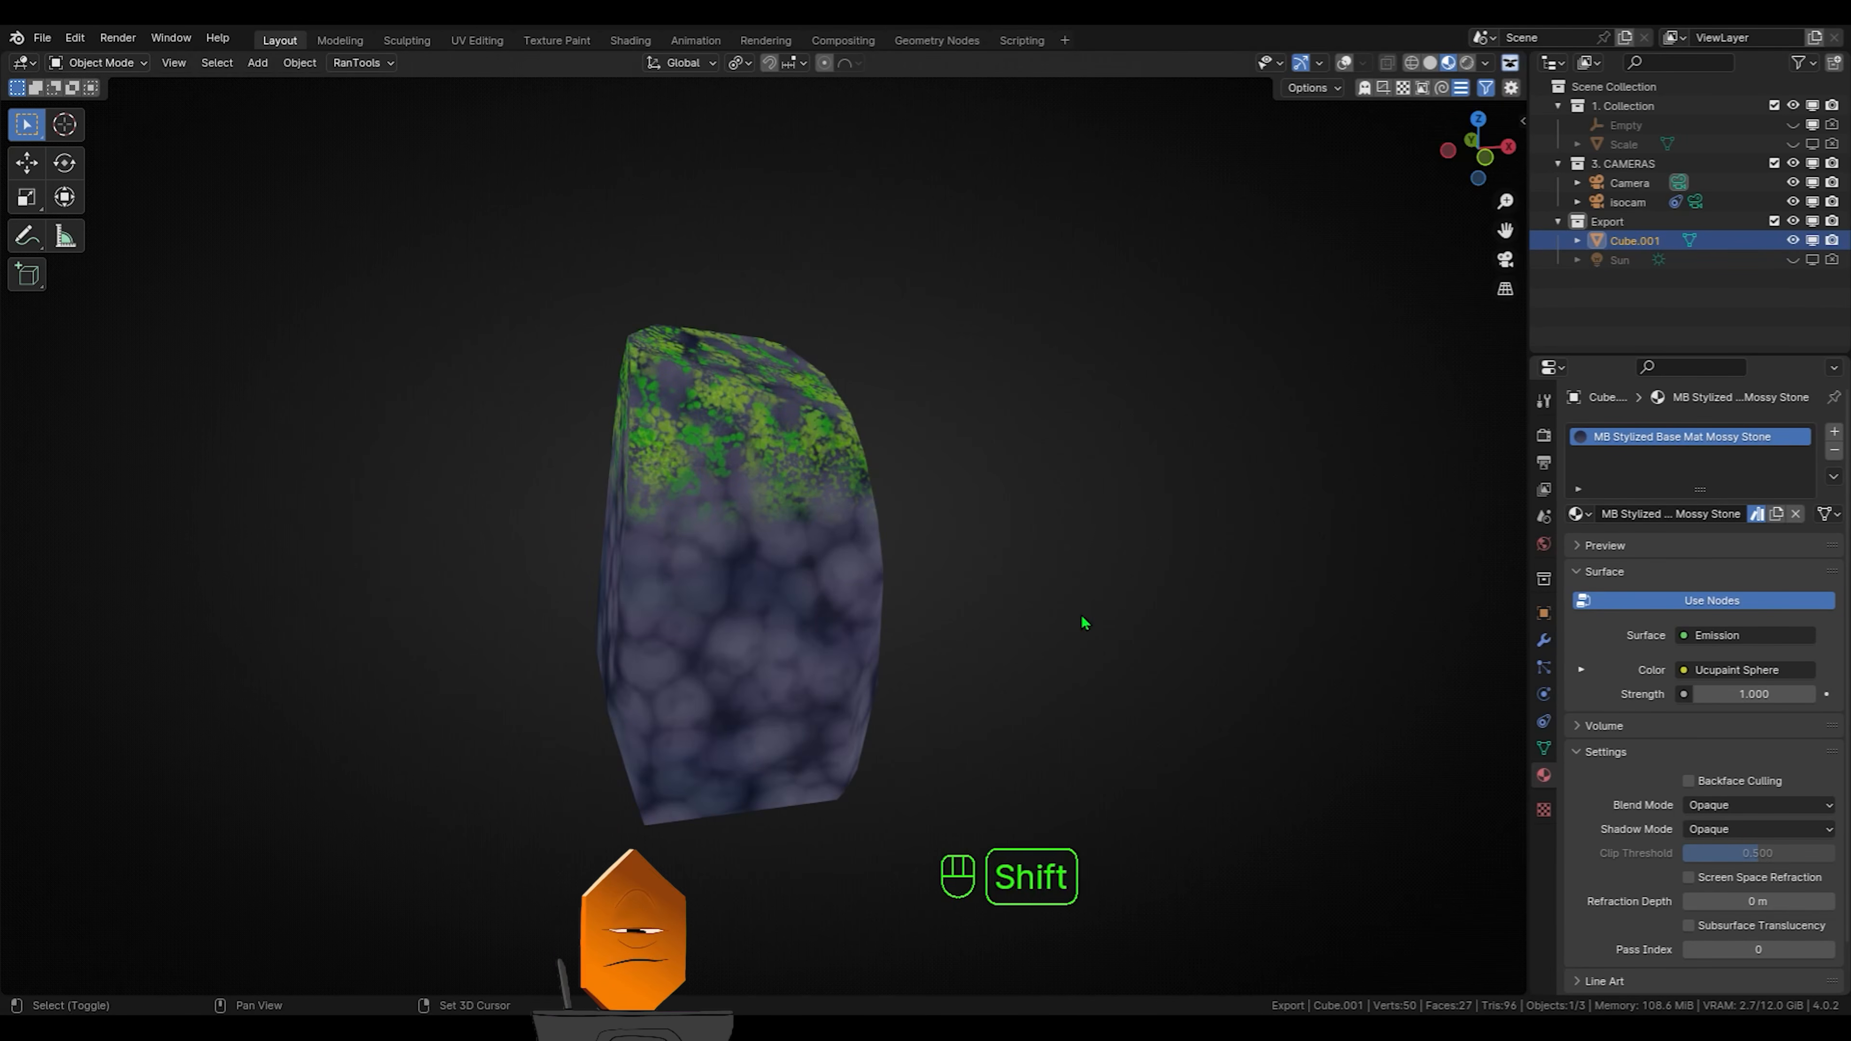
key("shift+alt+z")
mouse_move(993, 618)
middle_mouse_down()
mouse_move(999, 571)
mouse_move(991, 673)
mouse_move(974, 674)
mouse_move(1002, 674)
mouse_move(1015, 645)
middle_mouse_up()
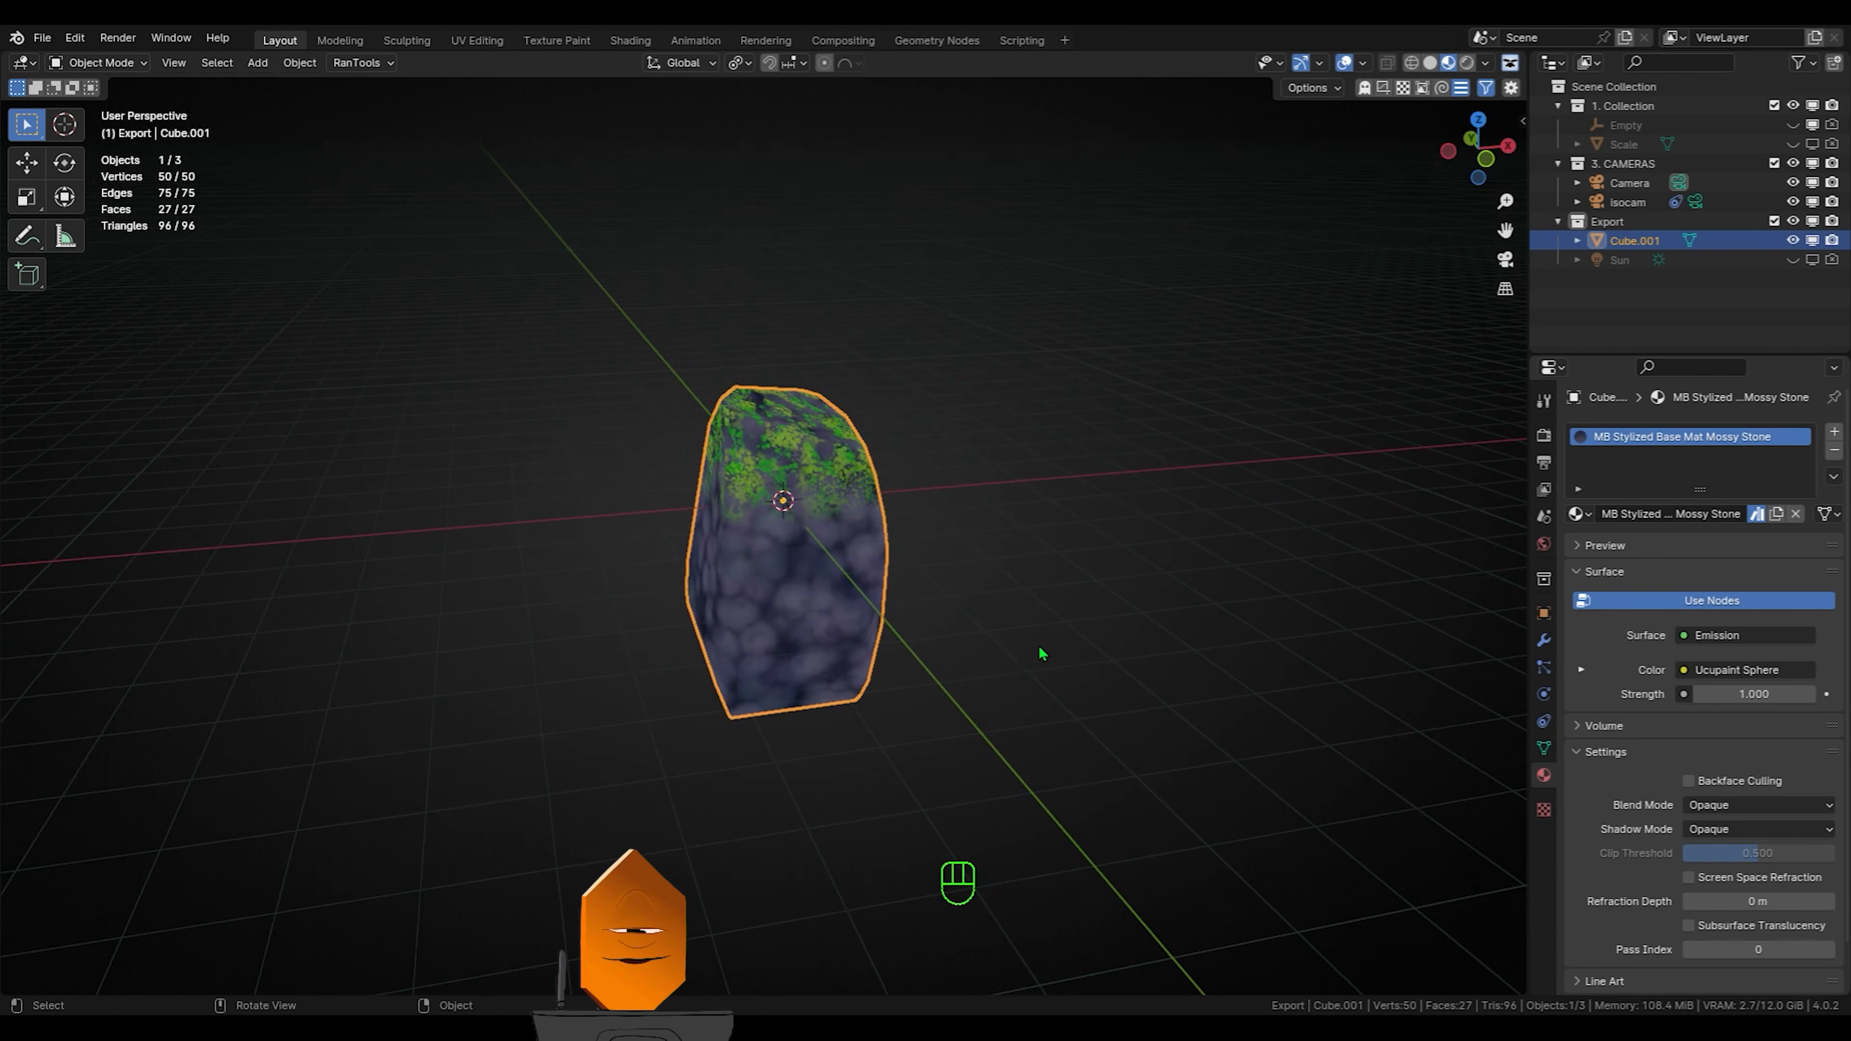
key("n")
left_click(1514, 321)
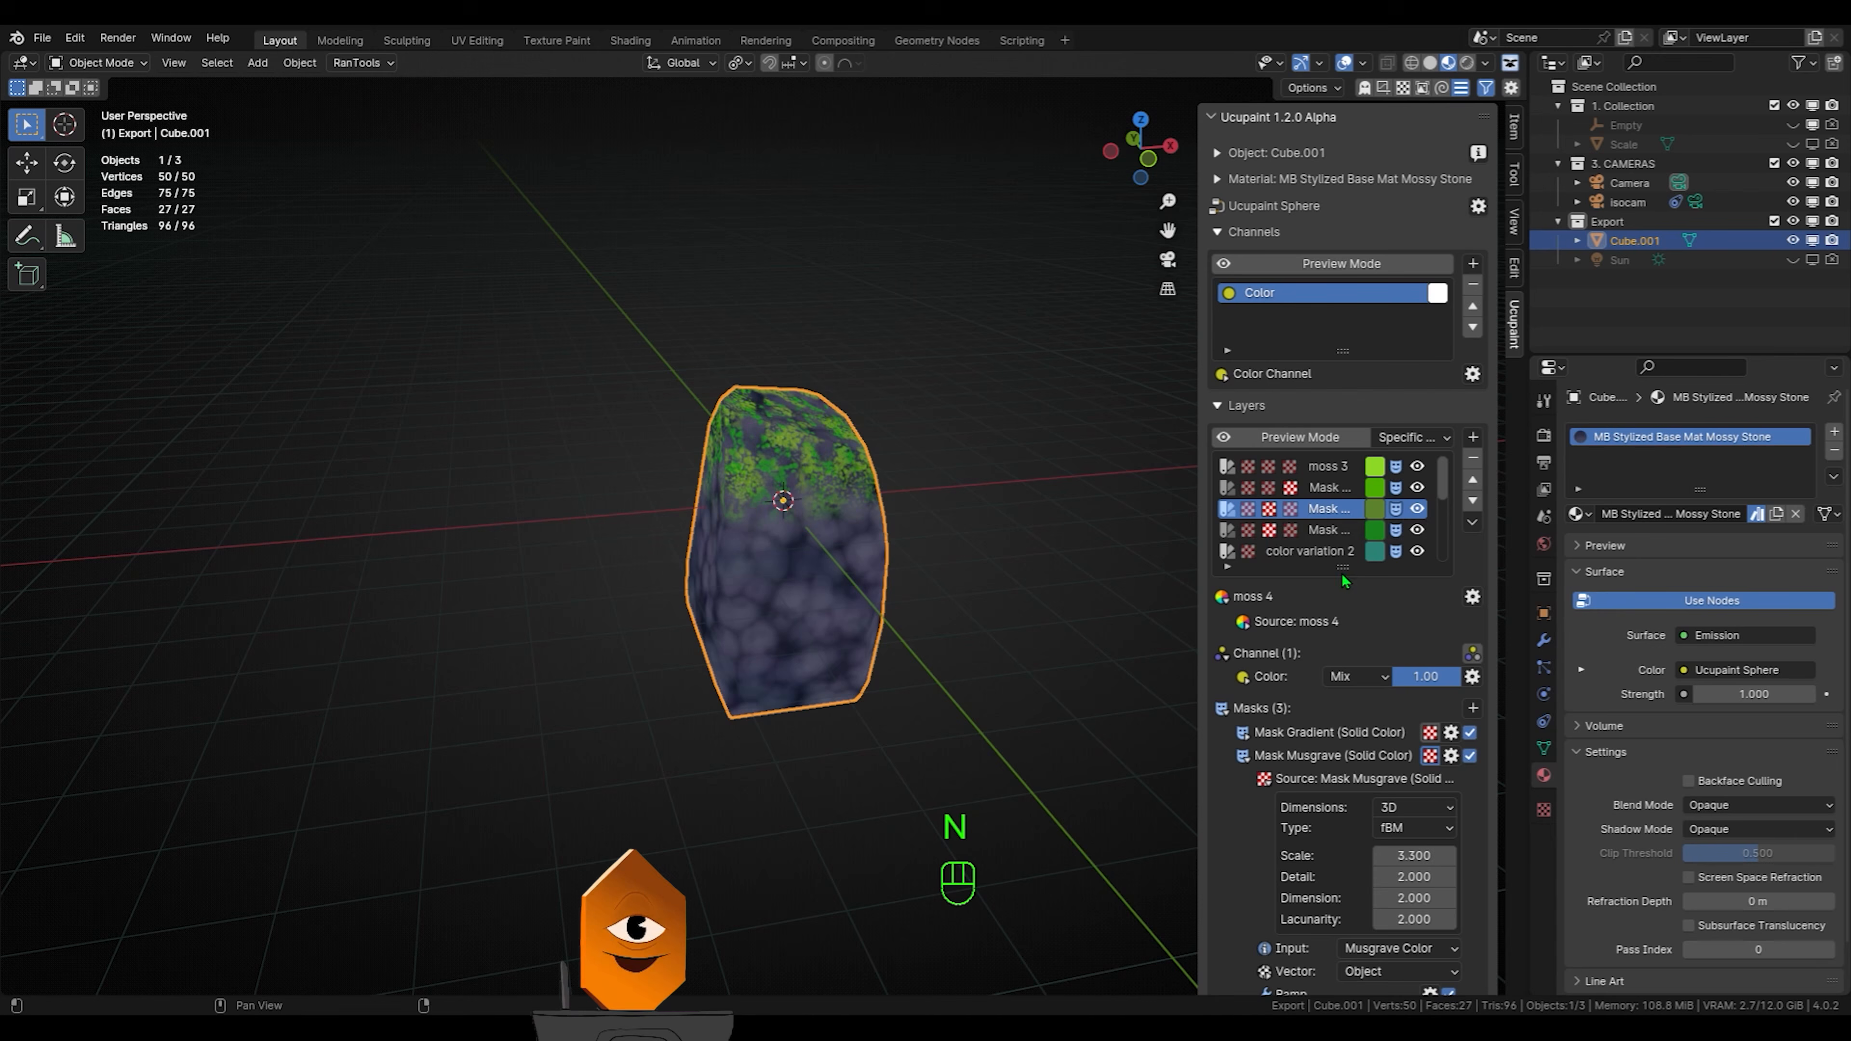
left_click_drag(1342, 568, 1342, 757)
middle_click_drag(1022, 661, 865, 639, "shift")
middle_click_drag(845, 738, 892, 716)
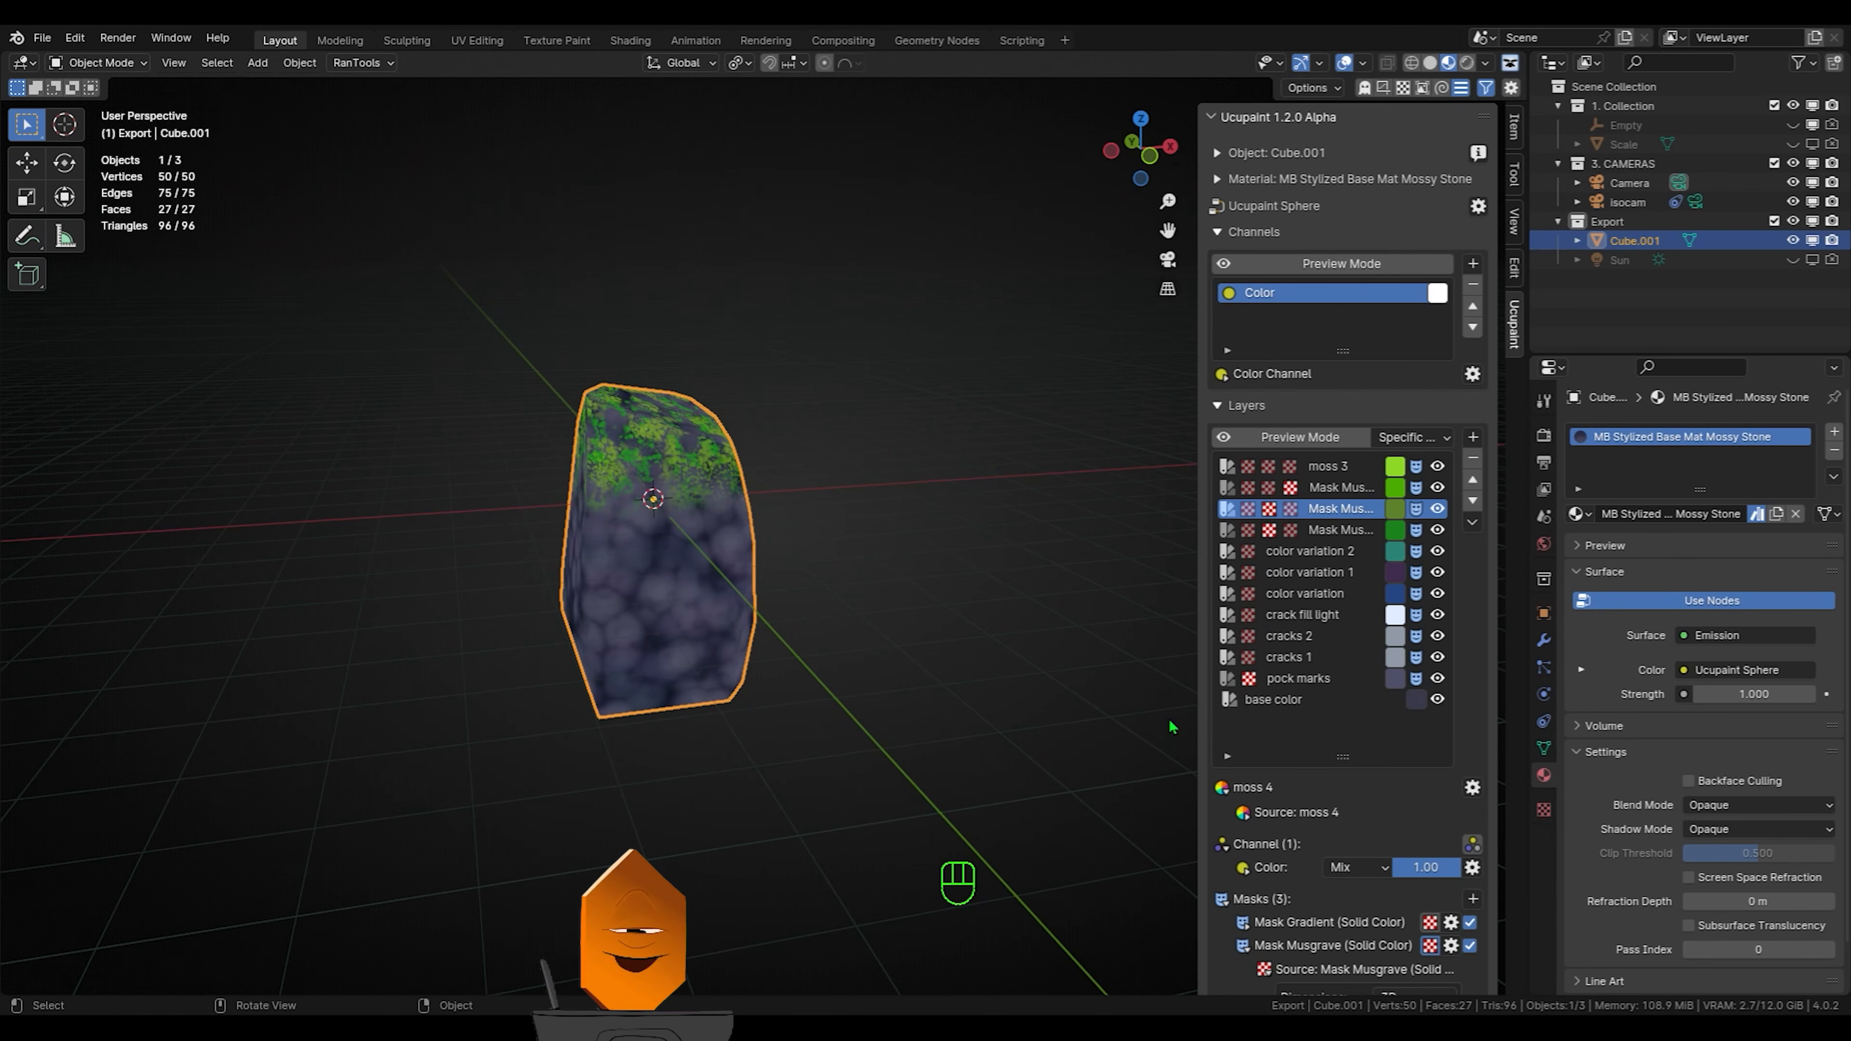
Scale the whole rock mesh up by about 1.64 in Edit Mode and hide the overlays to see the texture
key("s")
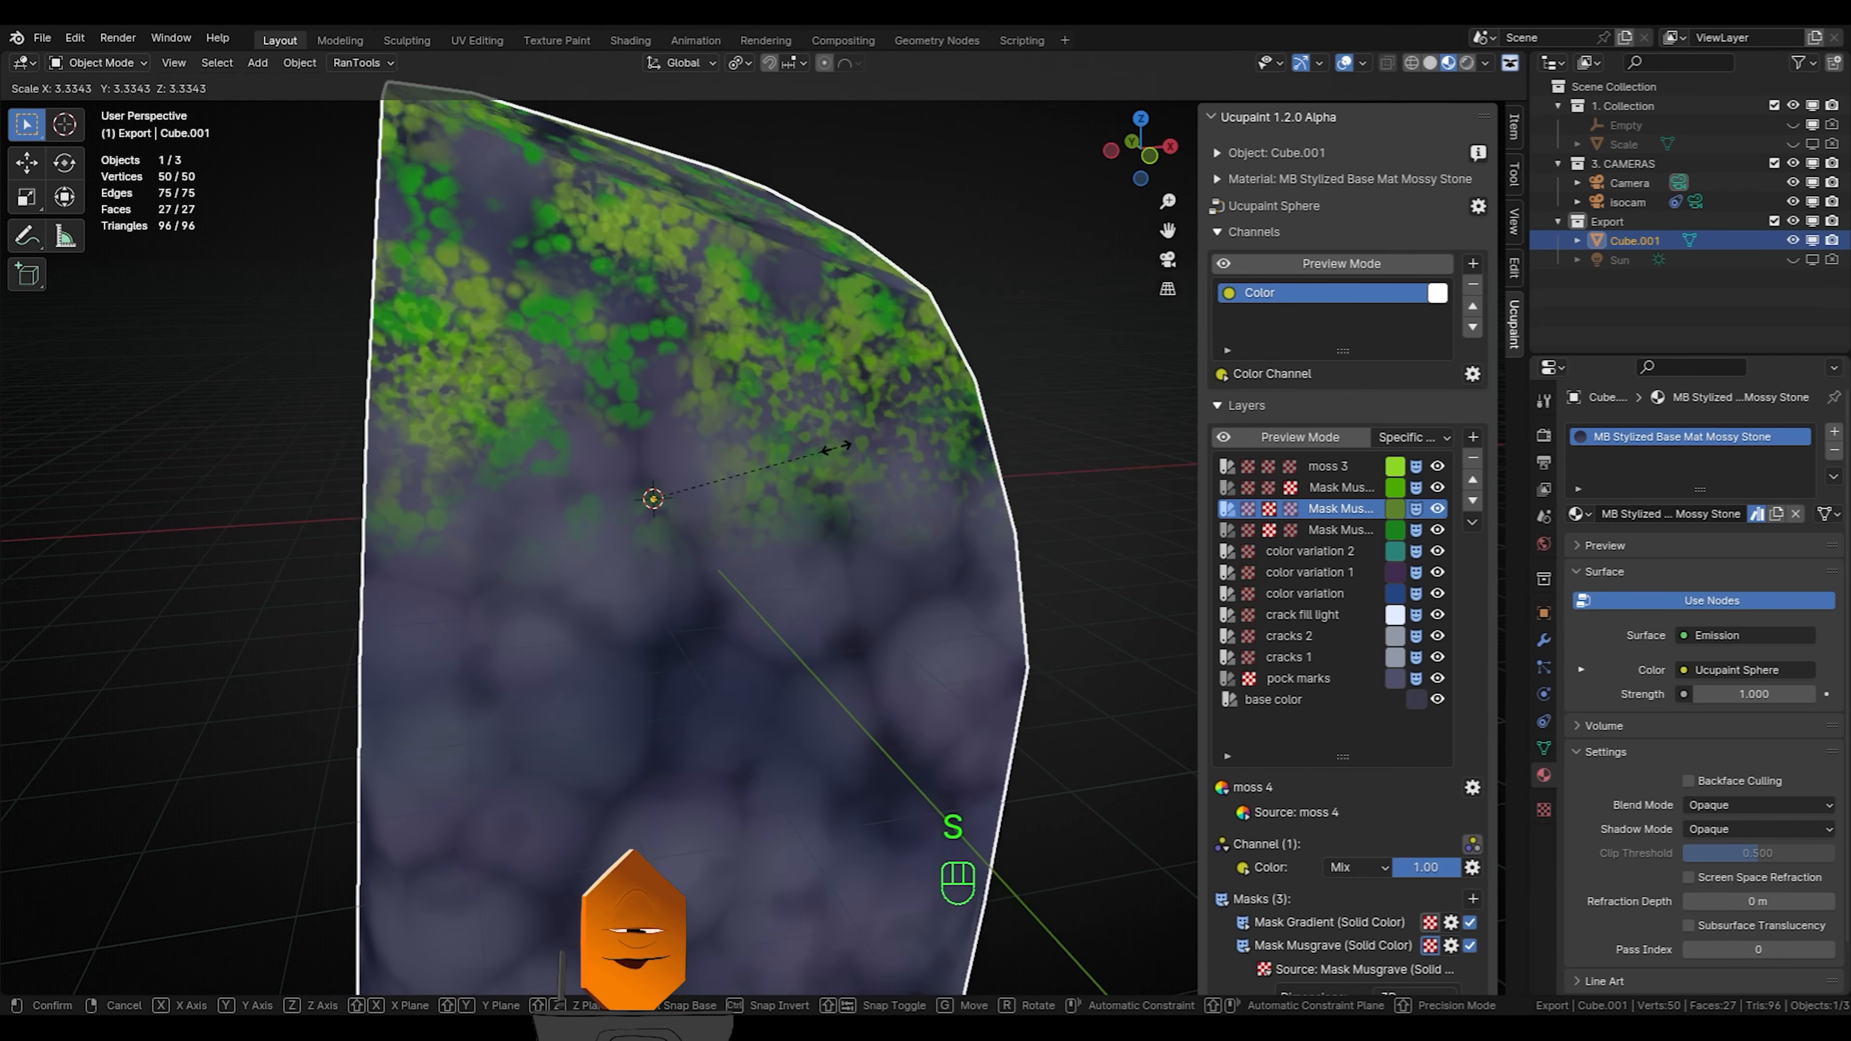
key("Escape")
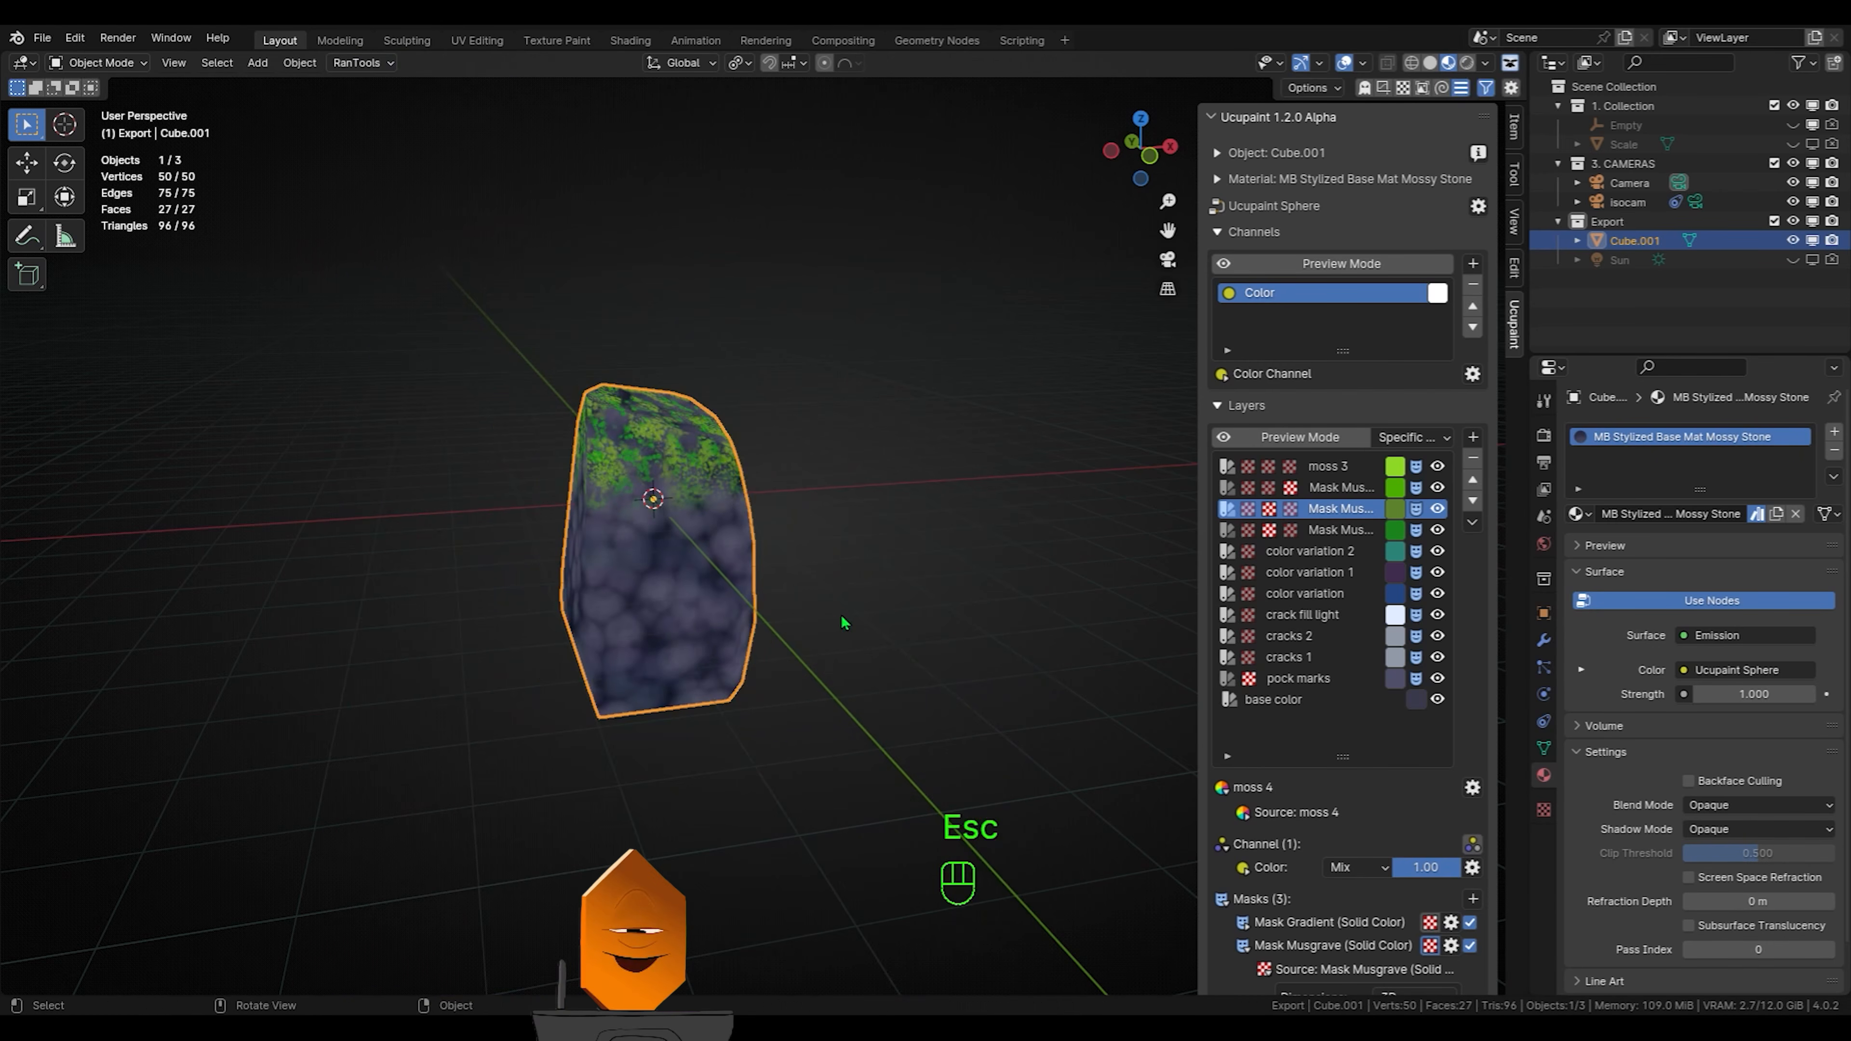
key("Tab")
key("s")
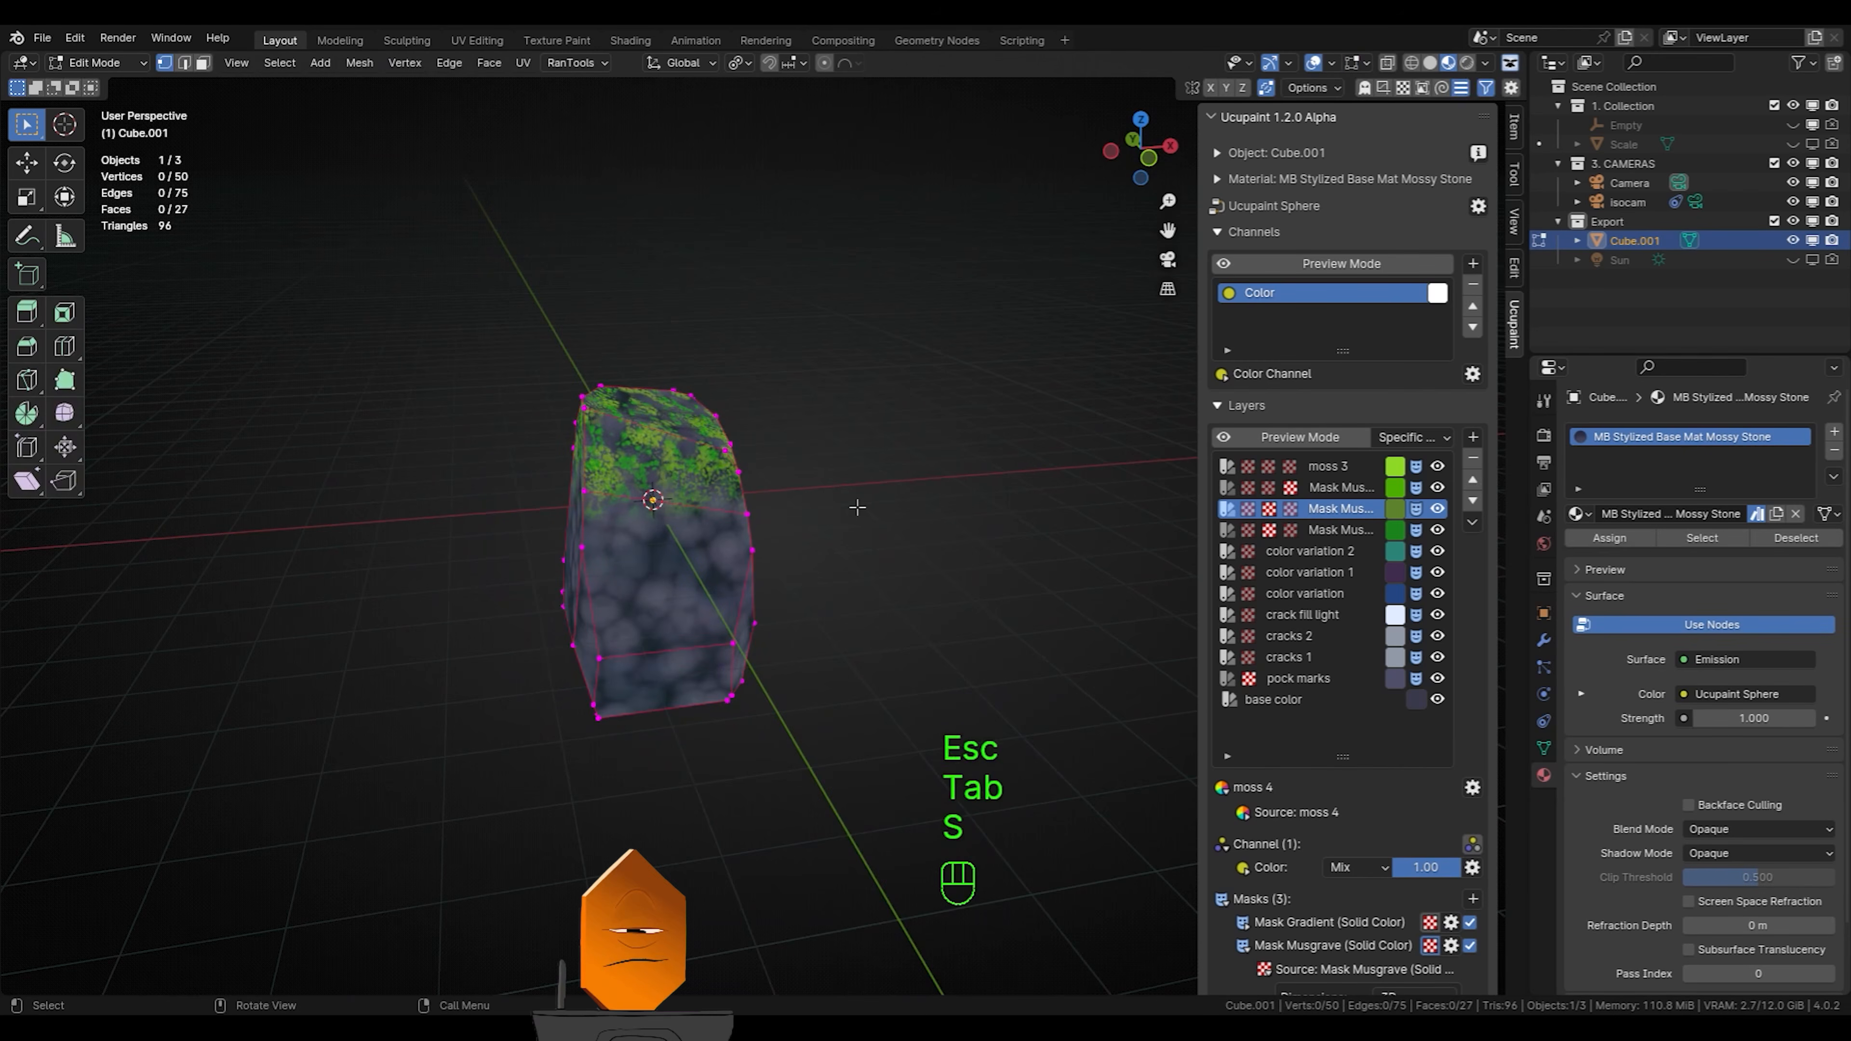
key("a")
key("s")
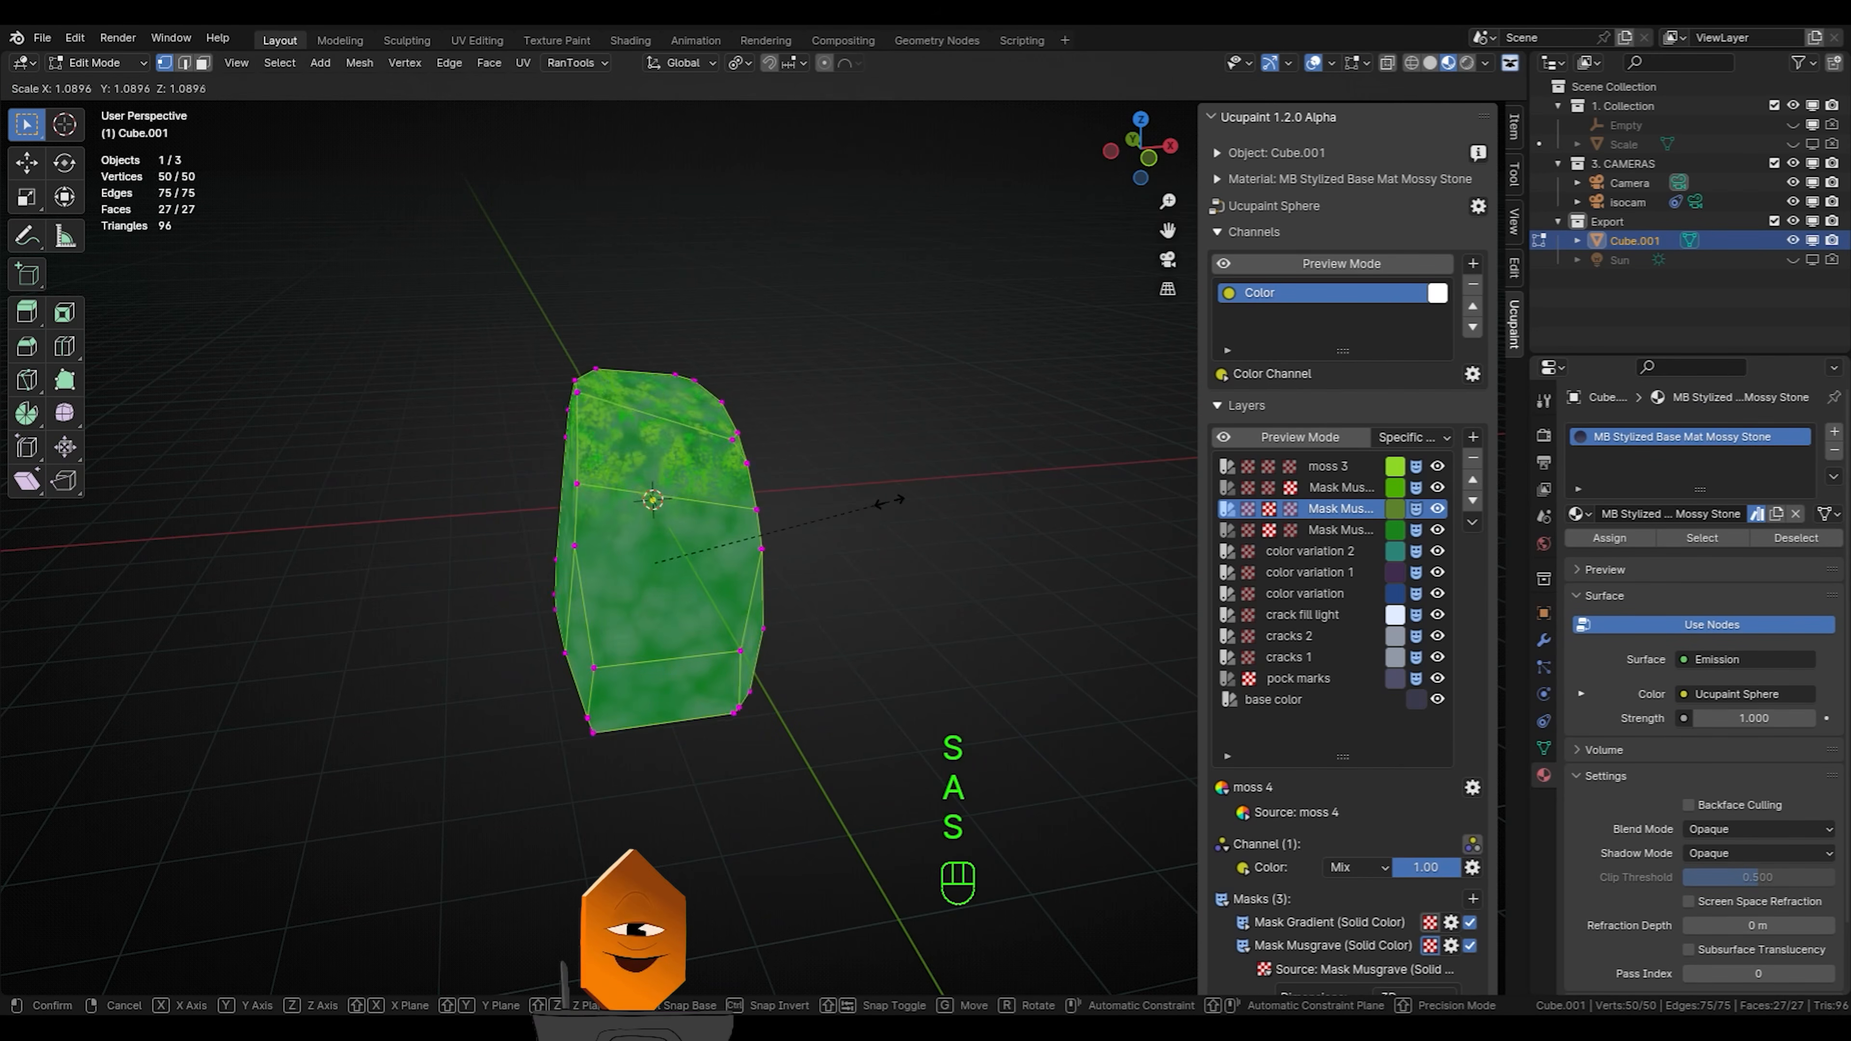
key("shift+alt+z")
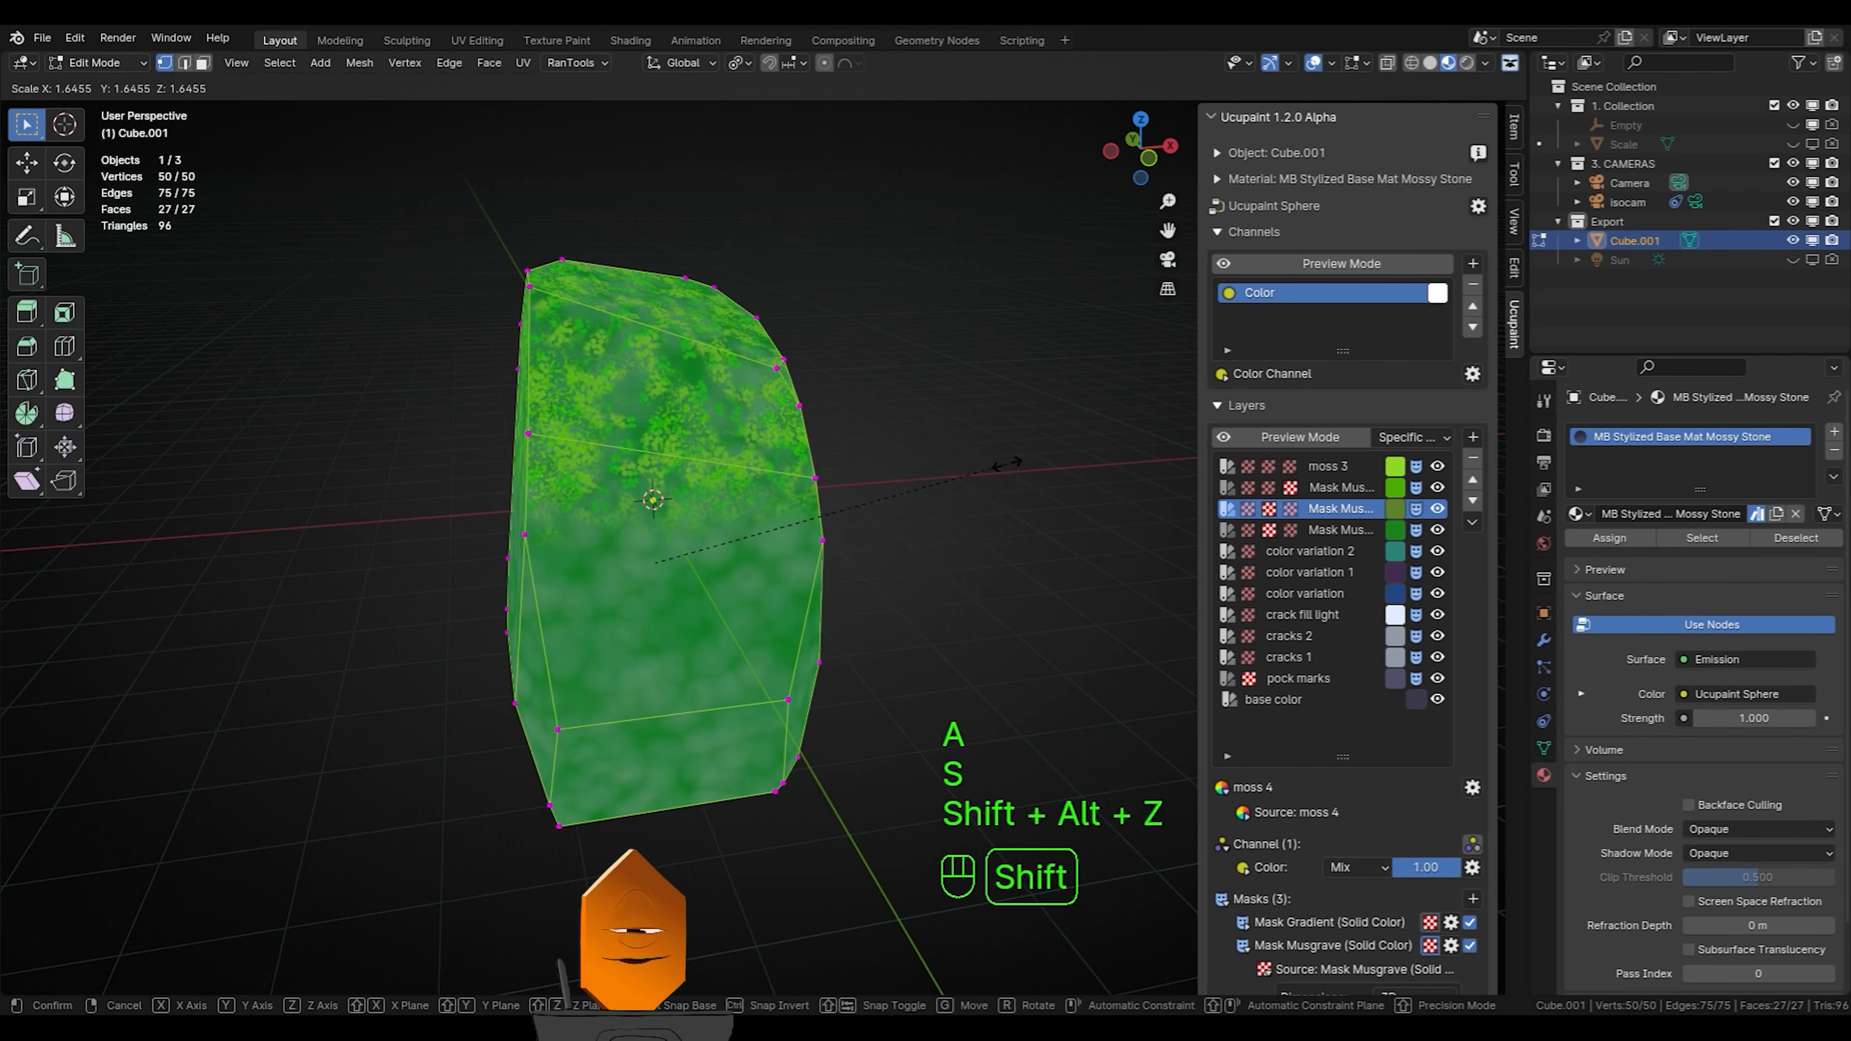
left_click(1008, 463)
key("shift+alt+z")
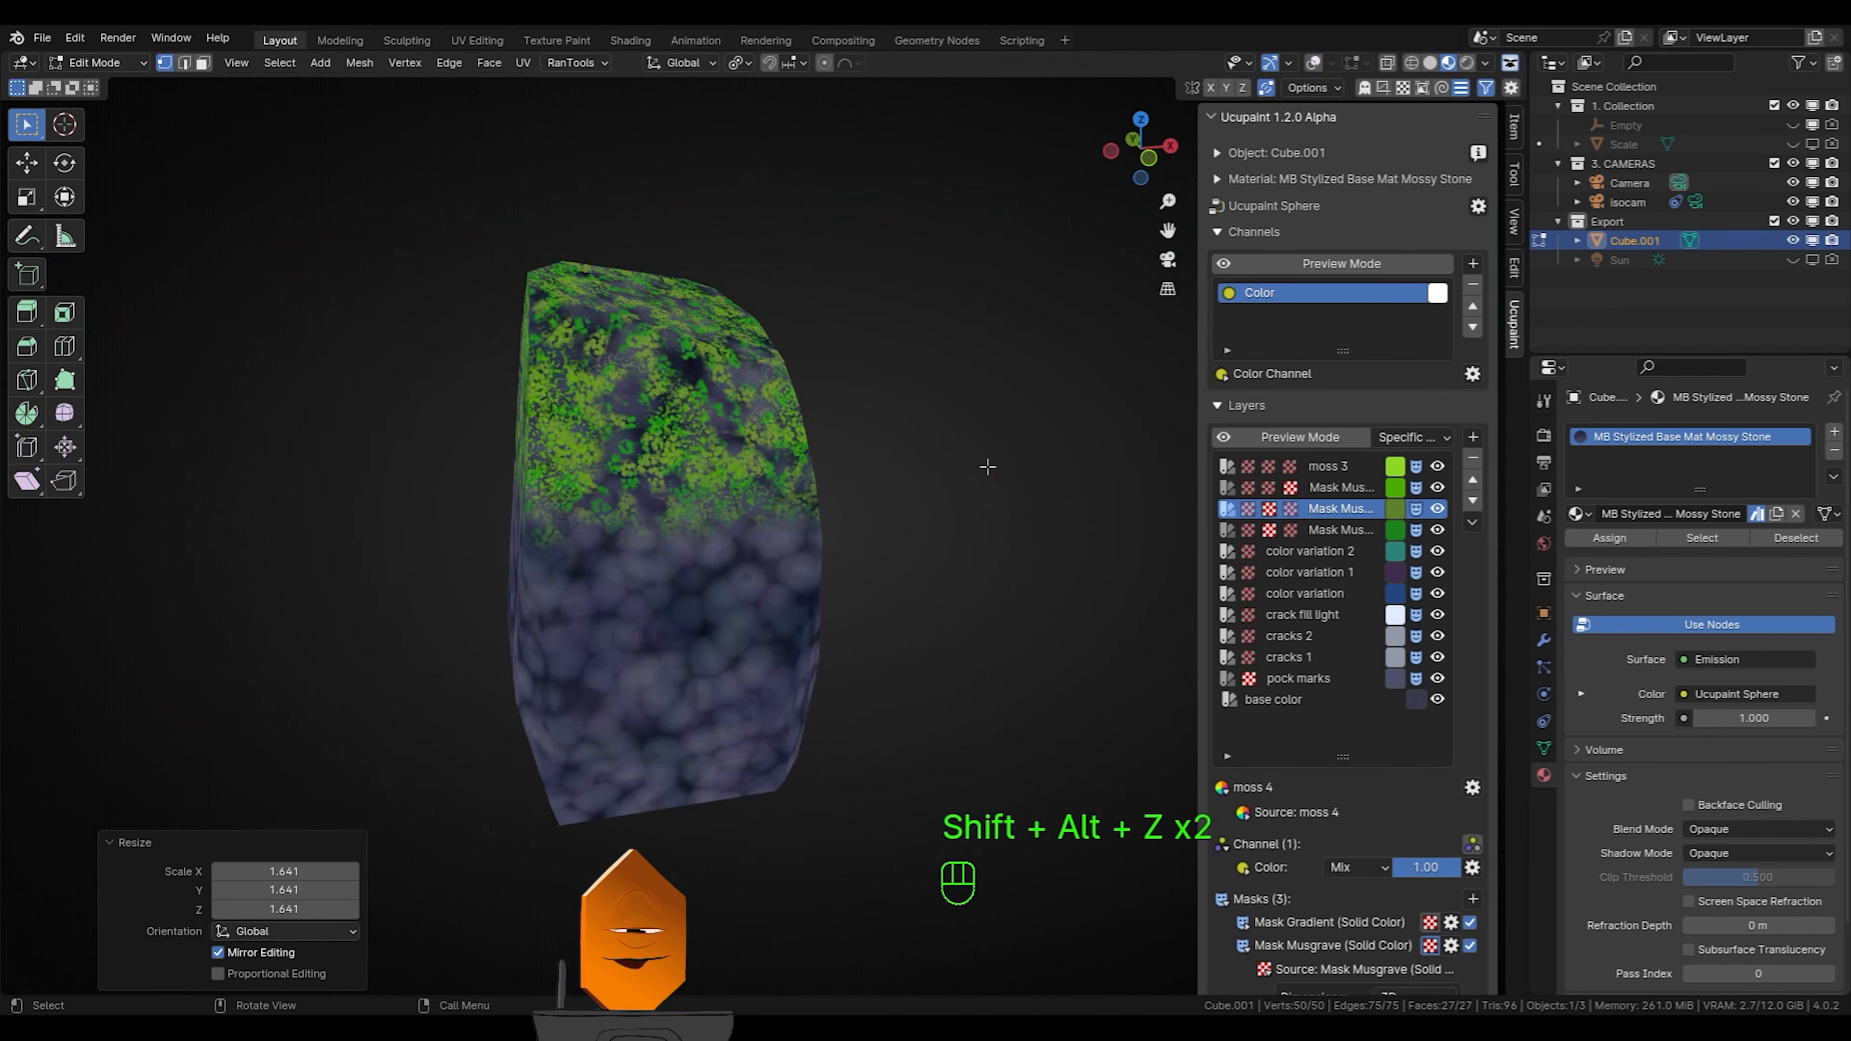
Scale the entire rock mesh down to a small fraction of its size in Edit Mode
key("a")
key("s")
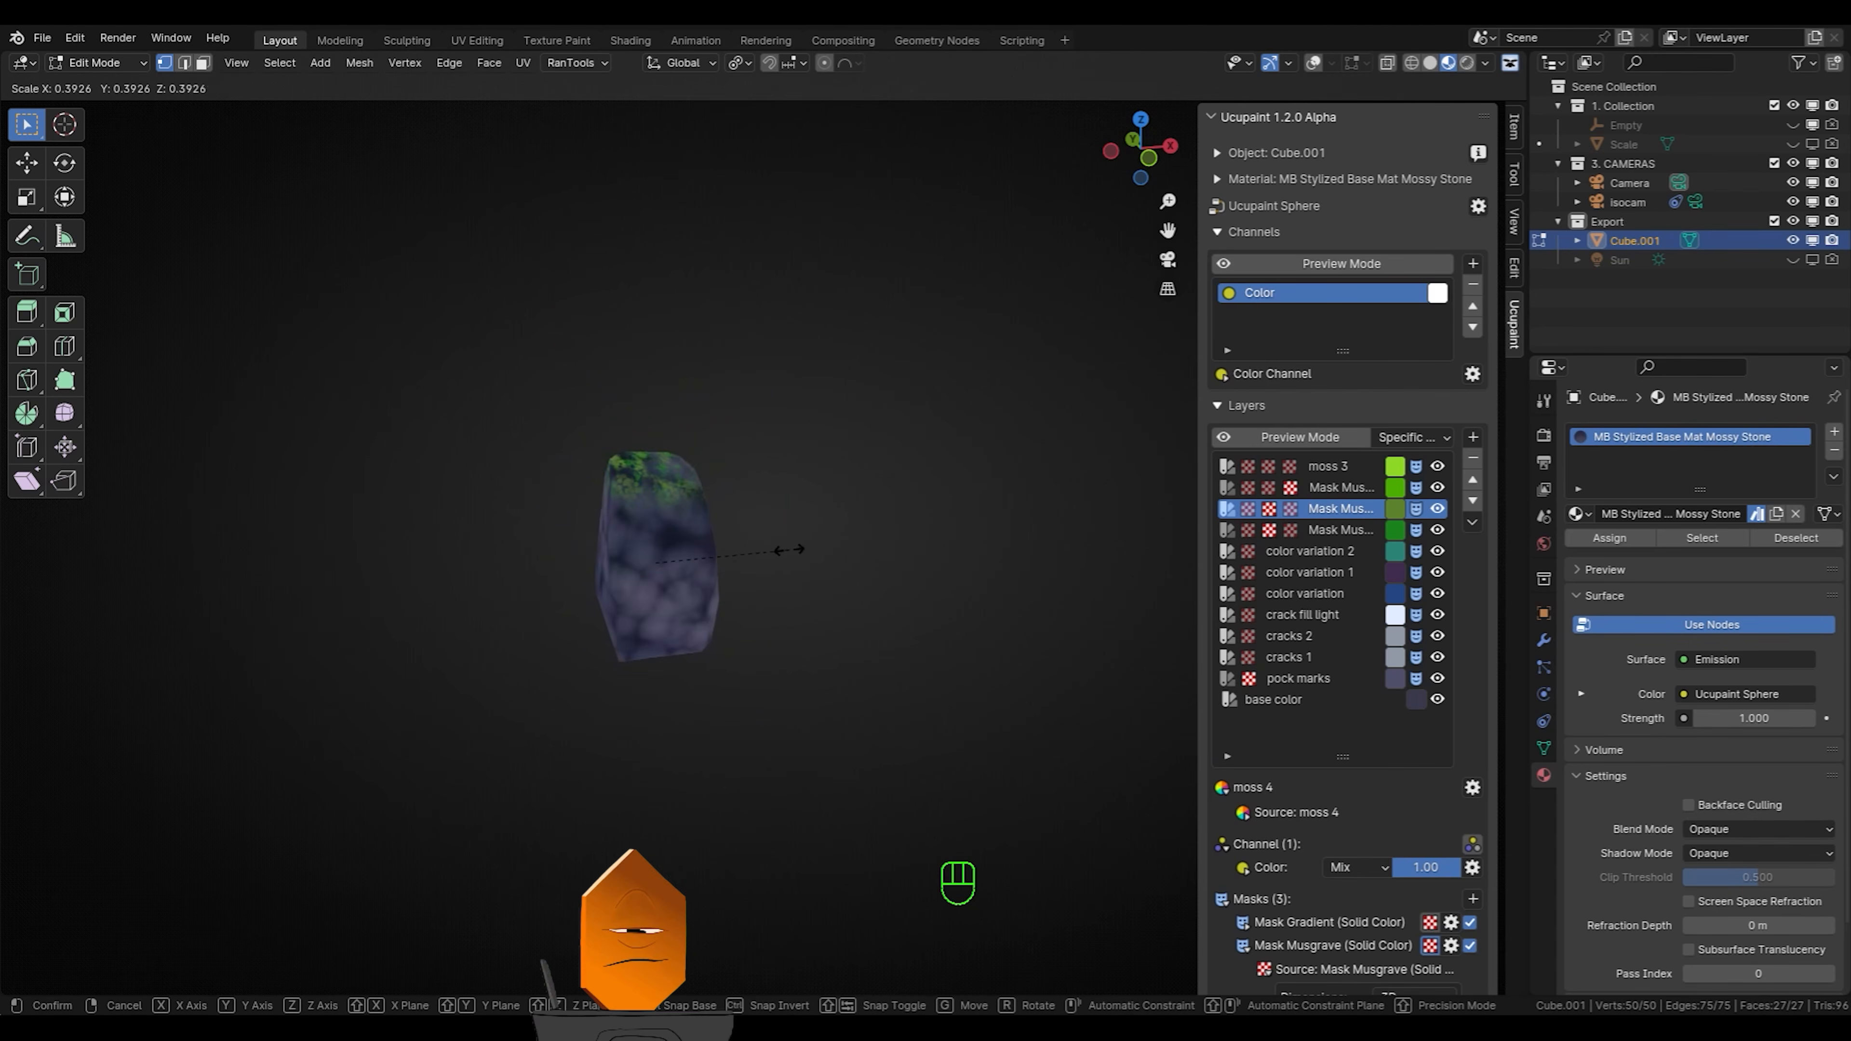
left_click(739, 571)
Move the whole shrunken rock mesh up about 0.8 m along the Z axis in Edit Mode
key("a")
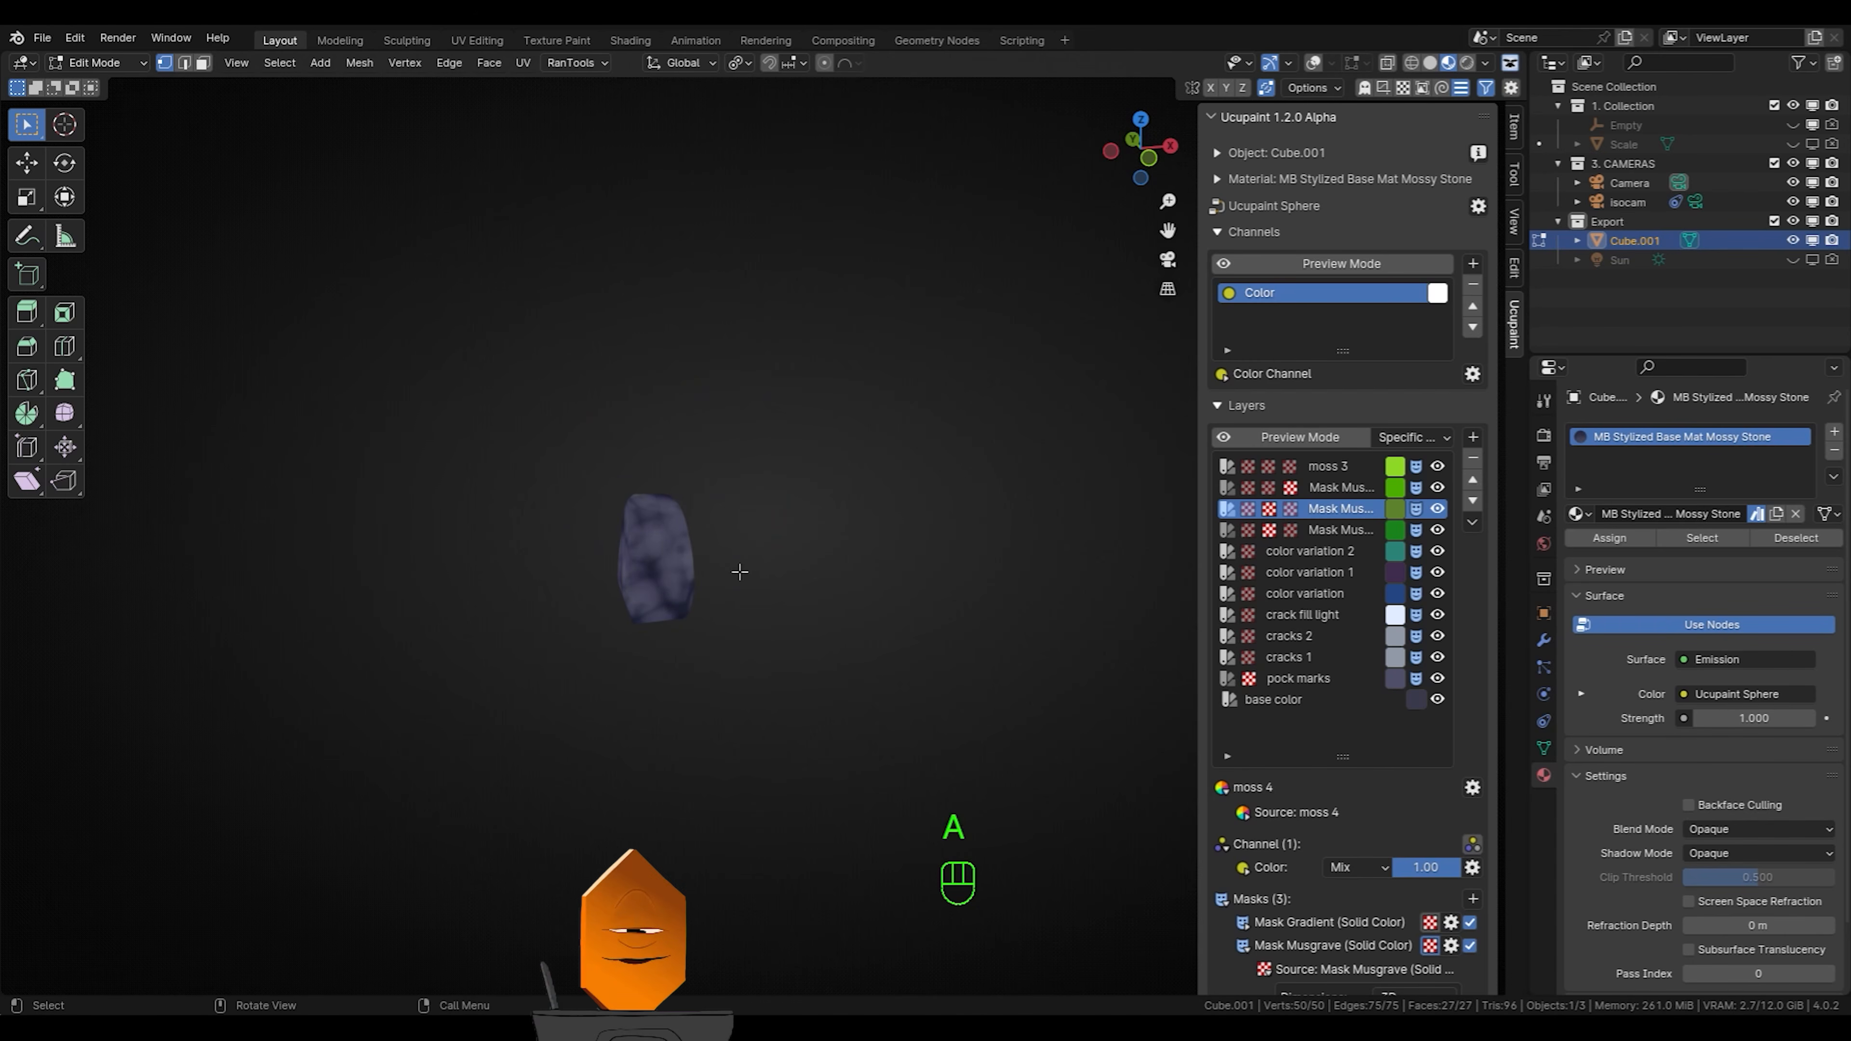
key("g")
key("z")
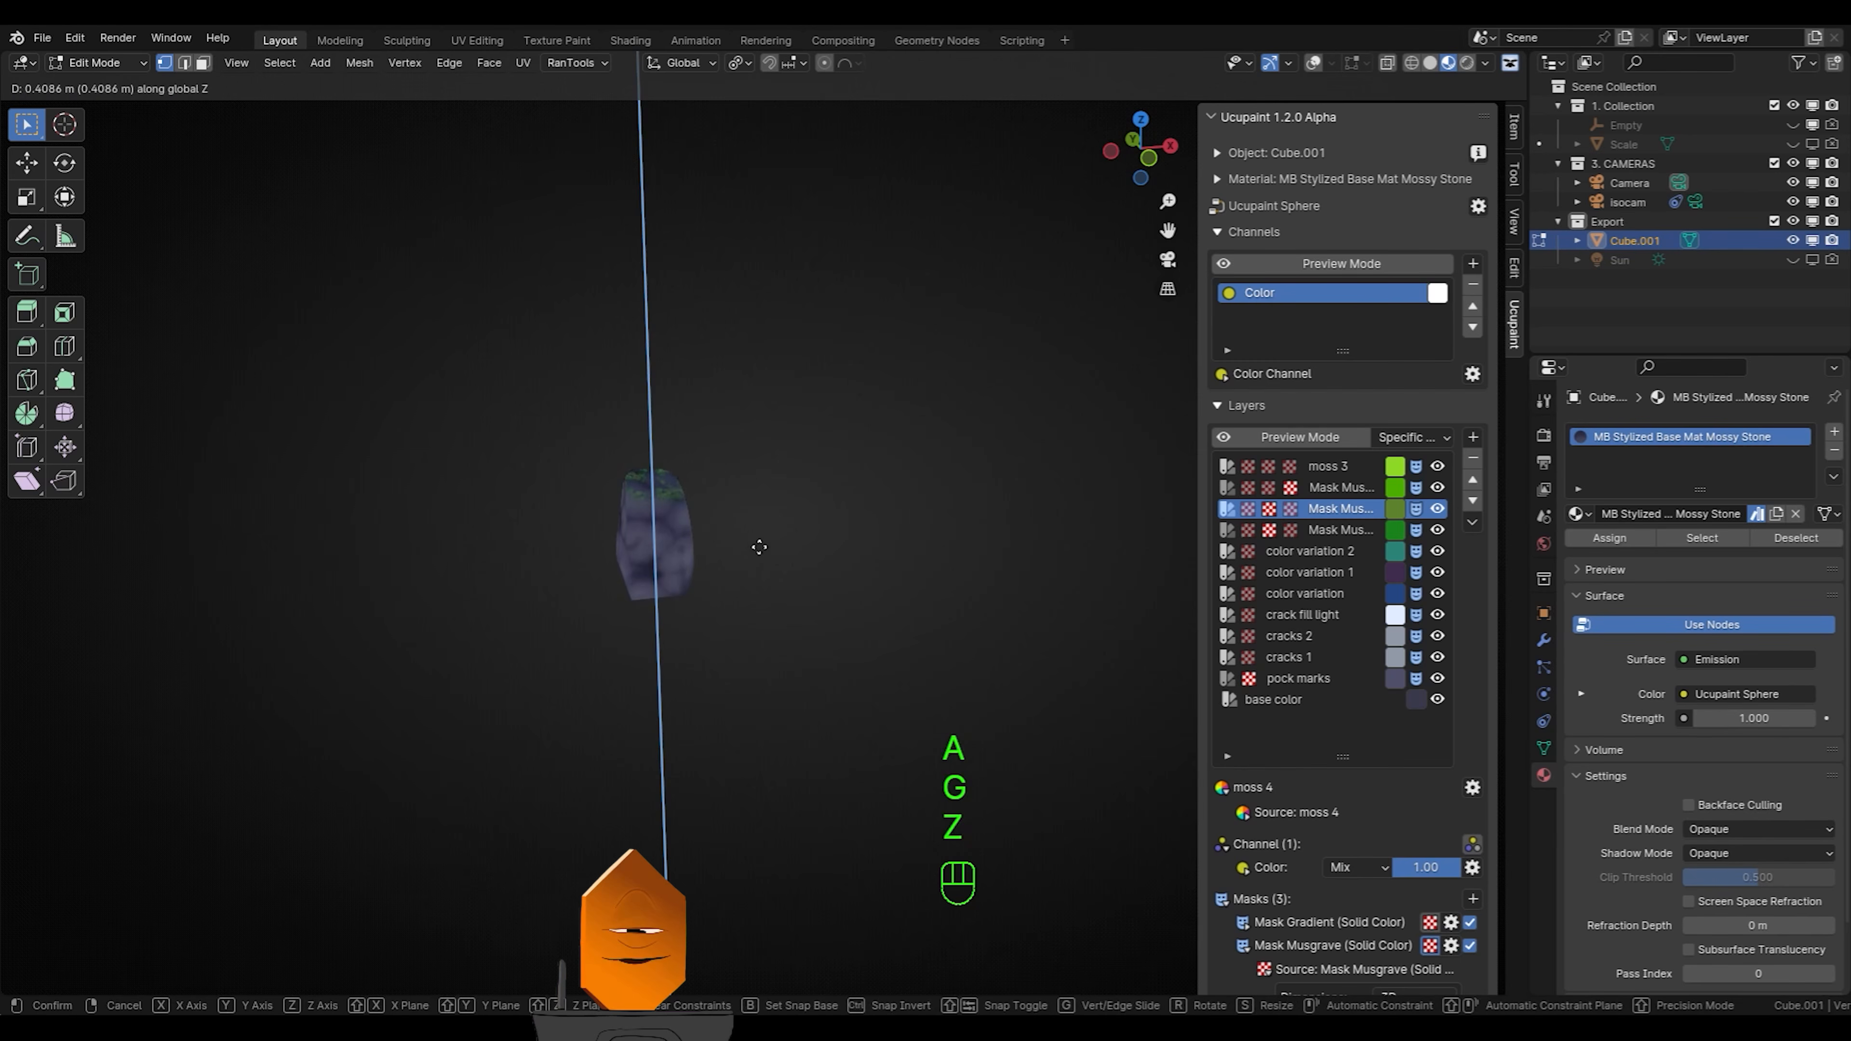
left_click(773, 520)
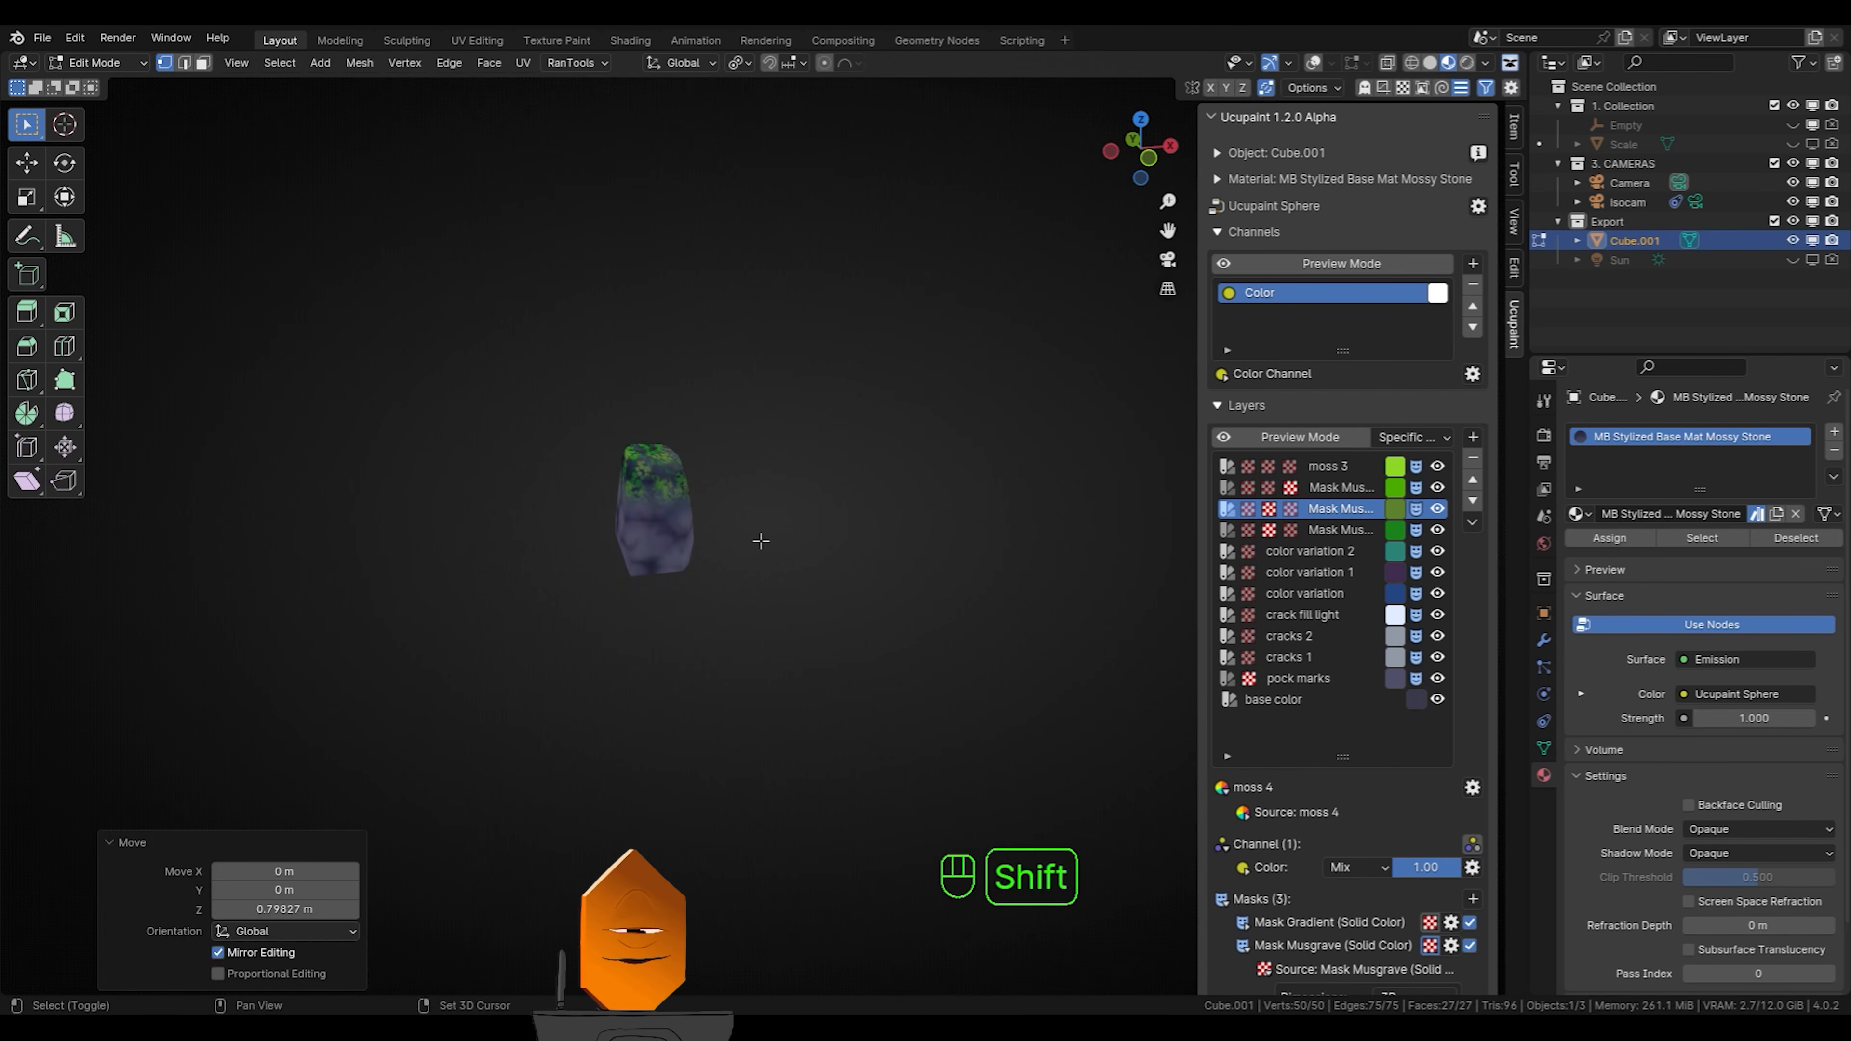
middle_click_drag(760, 541, 807, 569, "shift")
middle_click_drag(807, 569, 962, 496, "ctrl")
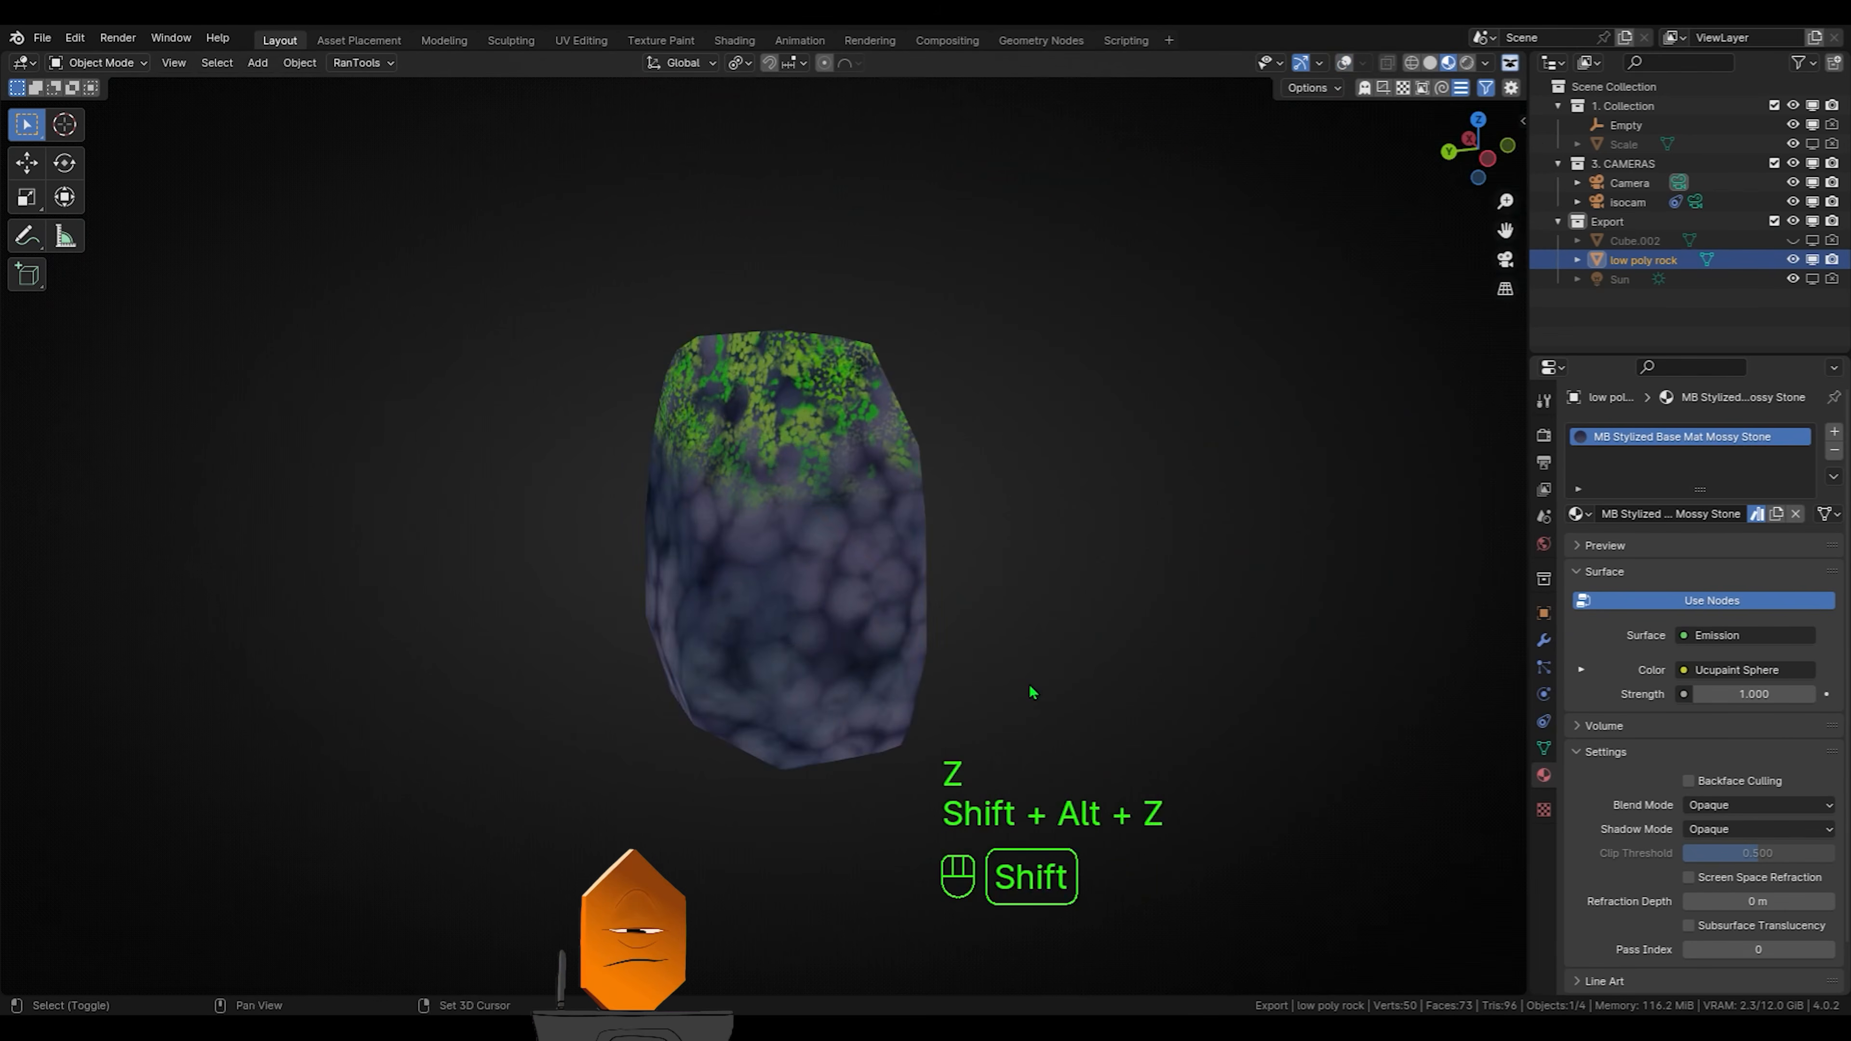
On the low poly rock, set the Voronoi mask scale to 0.800 for cracks 1 and 0.700 for crack fill light
mouse_move(1028, 685)
middle_mouse_down("ctrl")
mouse_move(1049, 637)
mouse_move(1106, 619)
mouse_move(1011, 676)
middle_mouse_up("ctrl")
middle_click_drag(1150, 657, 1056, 651, "shift")
key("n")
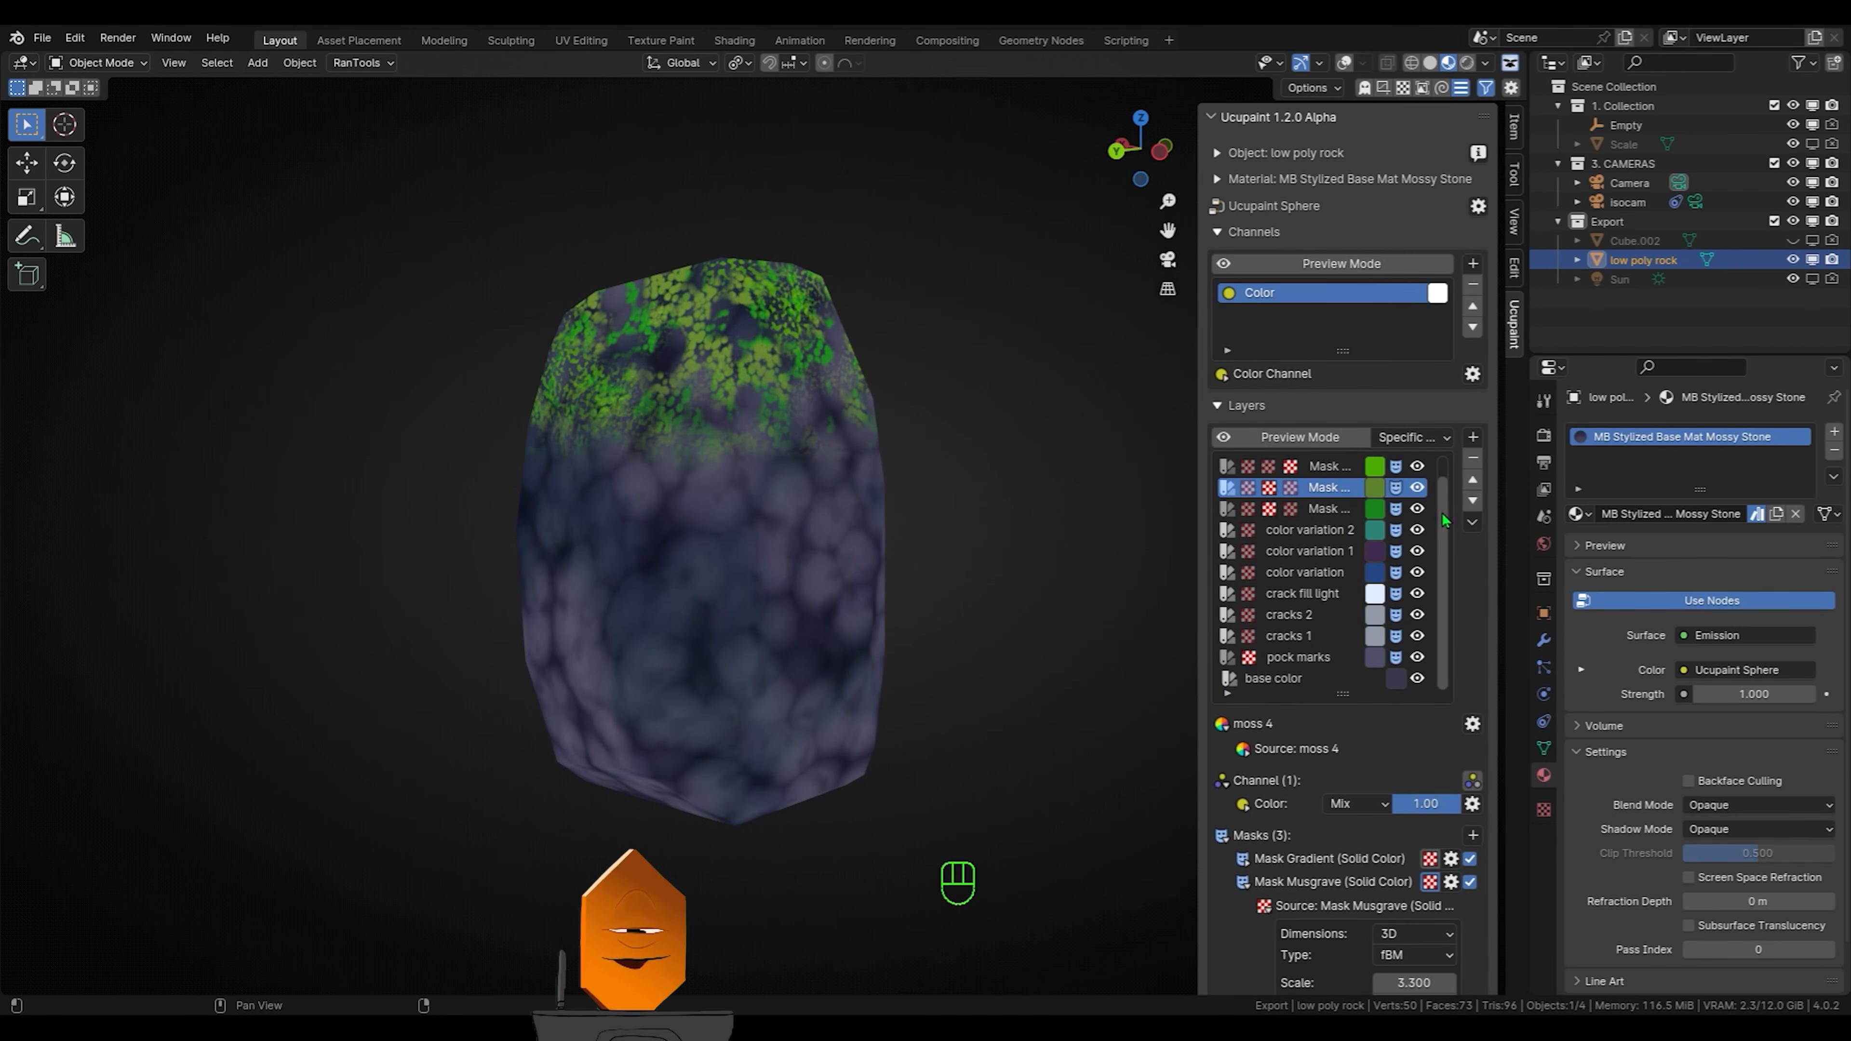
left_click(1289, 636)
left_click(1265, 885)
scroll(1268, 888, "down", 5)
mouse_move(1414, 788)
left_mouse_down()
mouse_move(1384, 788)
mouse_move(1396, 815)
mouse_move(1381, 793)
left_mouse_up()
left_click(1297, 421)
left_click(1264, 716)
left_click(1297, 490)
left_click(1304, 427)
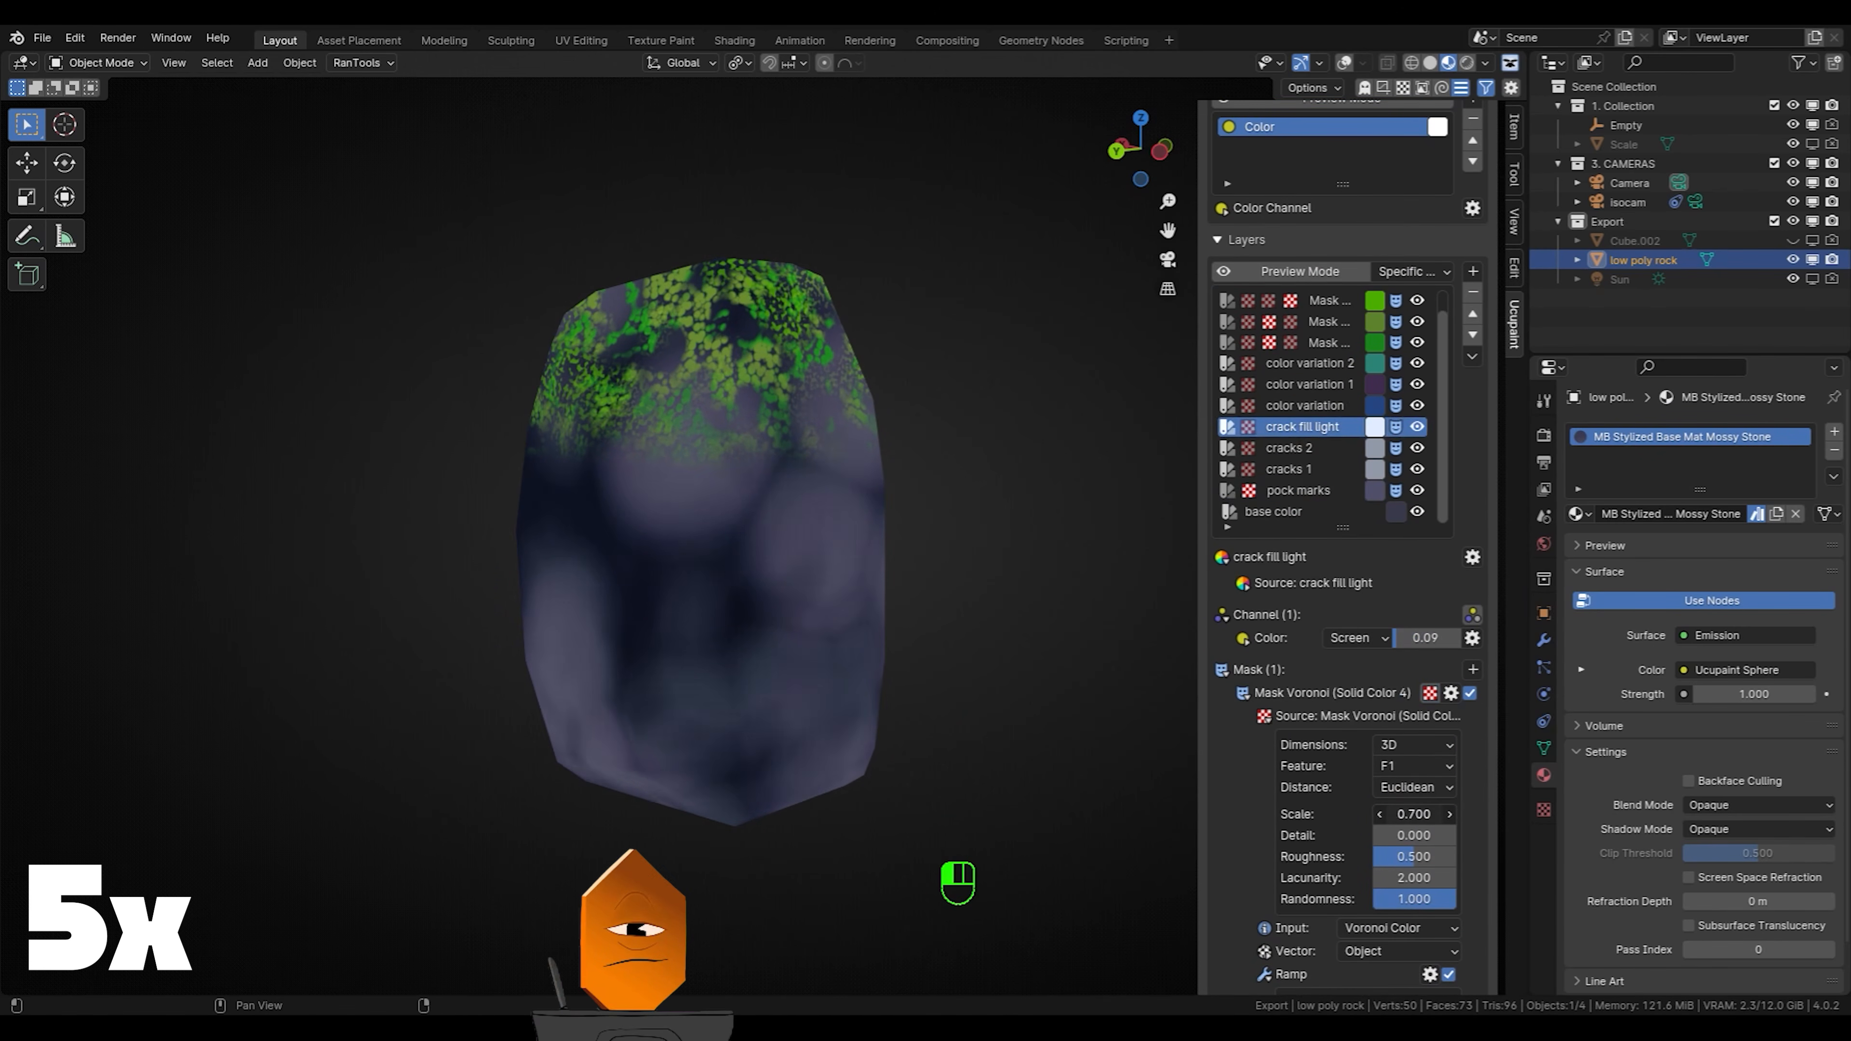
Lower the opacity of the cracks 1 layer to about 0.21, checking the rock from several sides
left_click(1305, 448)
left_click(1289, 469)
left_click_drag(1424, 638, 1407, 638)
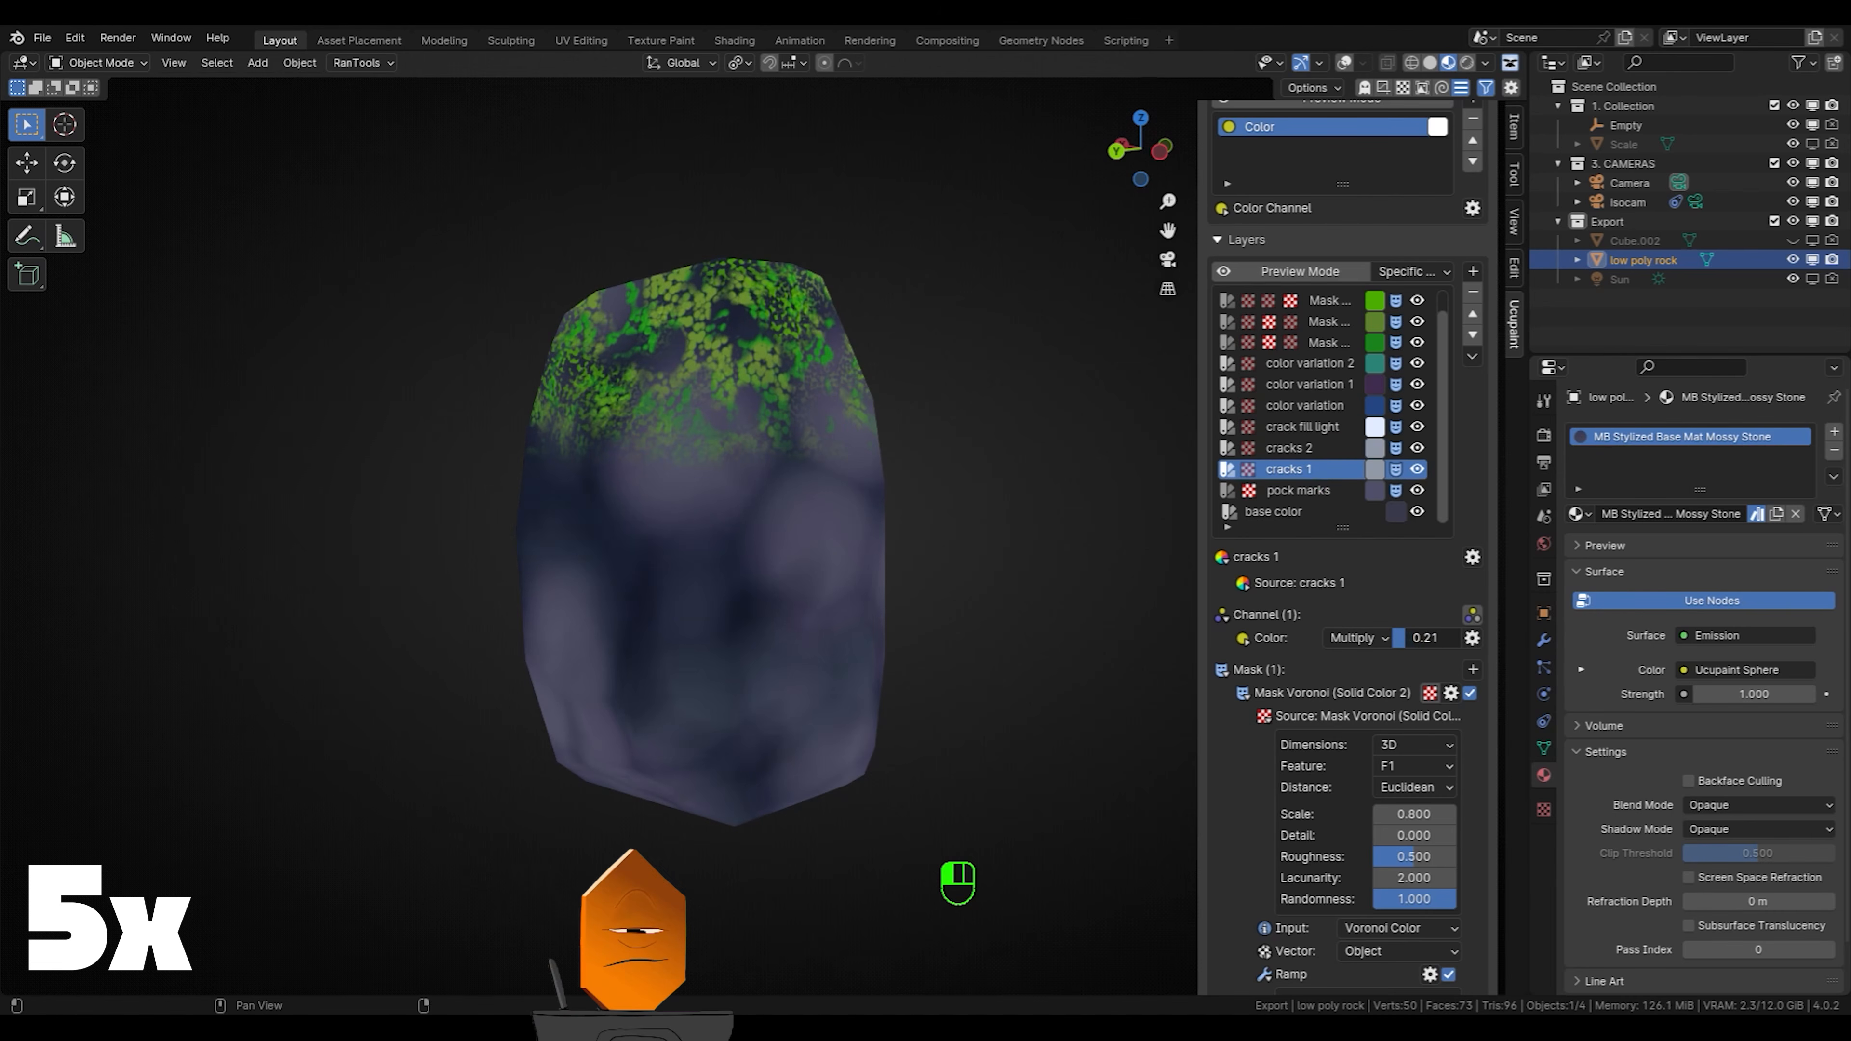
middle_click_drag(910, 511, 915, 620, "ctrl")
middle_click_drag(860, 605, 992, 569)
left_click_drag(1425, 638, 1406, 638)
Reduce the pock marks layer's Multiply opacity to 0.26 and check the rock from another side
left_click(1304, 406)
middle_click_drag(983, 532, 900, 536)
left_click(1299, 489)
left_click_drag(1425, 639, 1410, 638)
middle_click_drag(1035, 567, 963, 584)
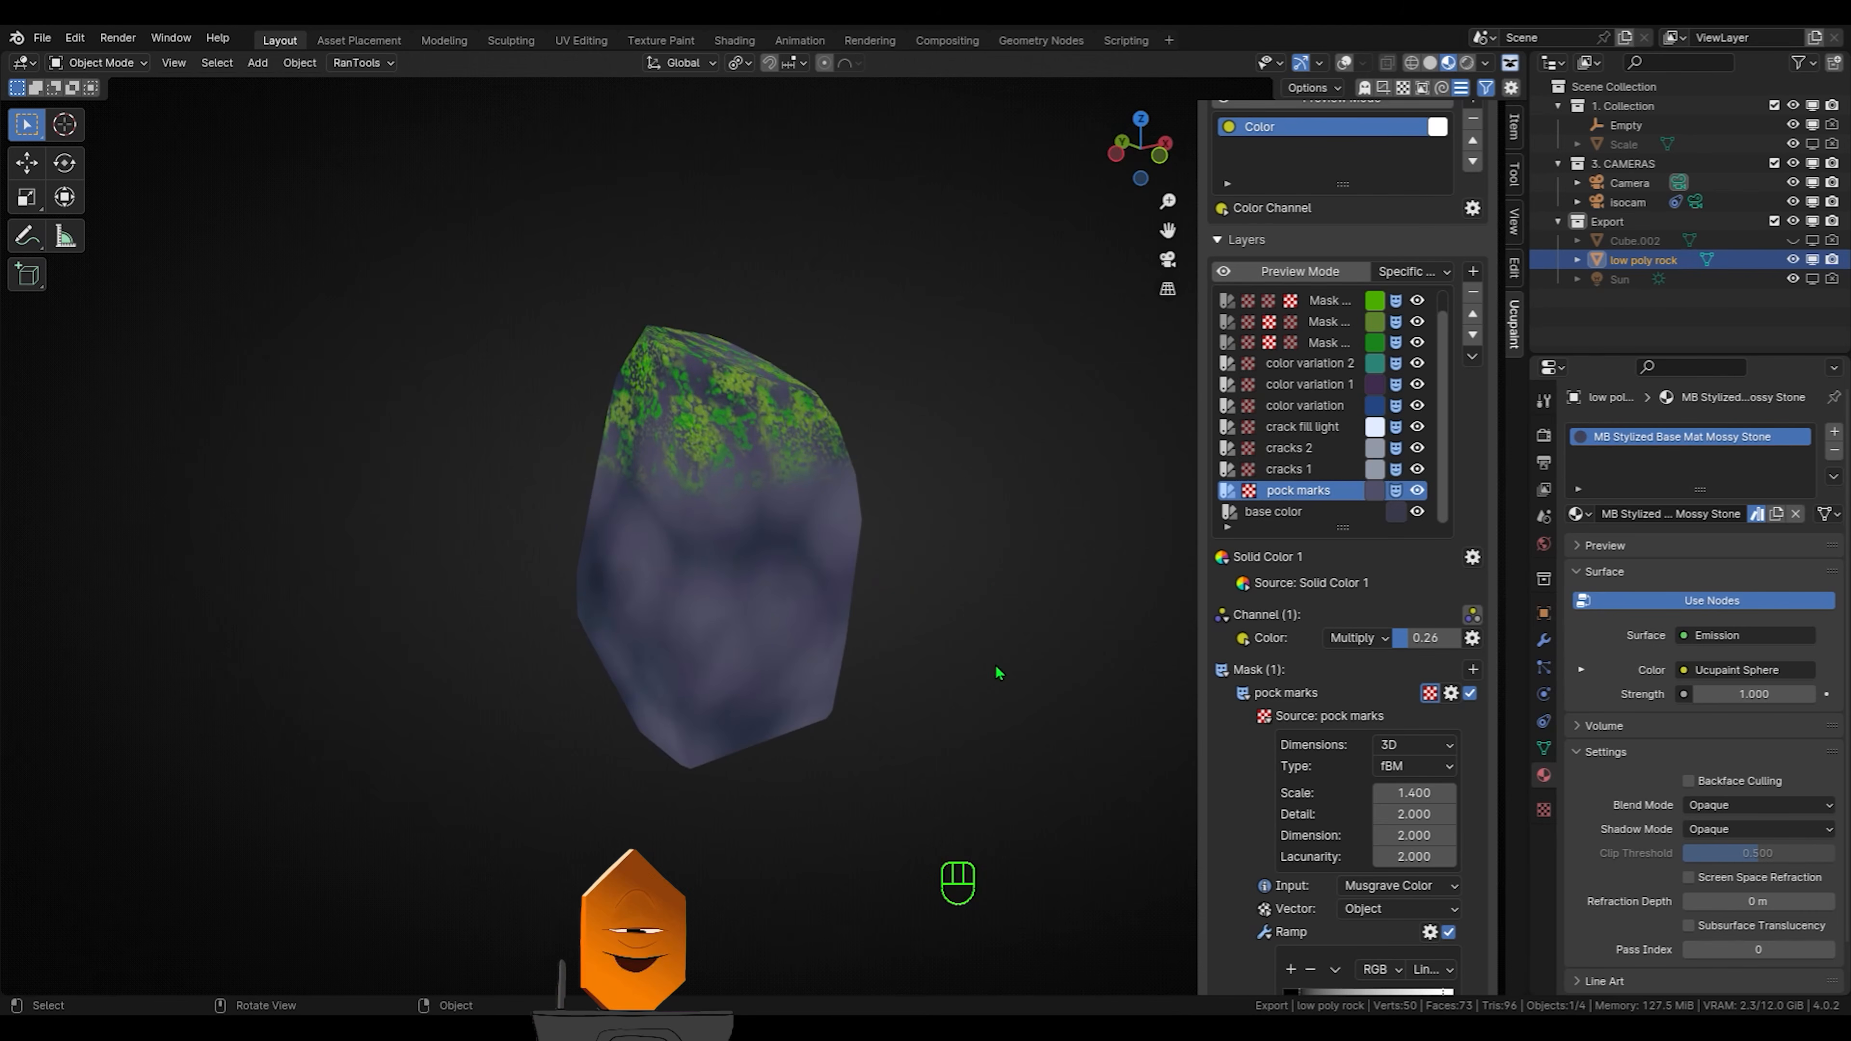
middle_click_drag(996, 669, 1002, 674)
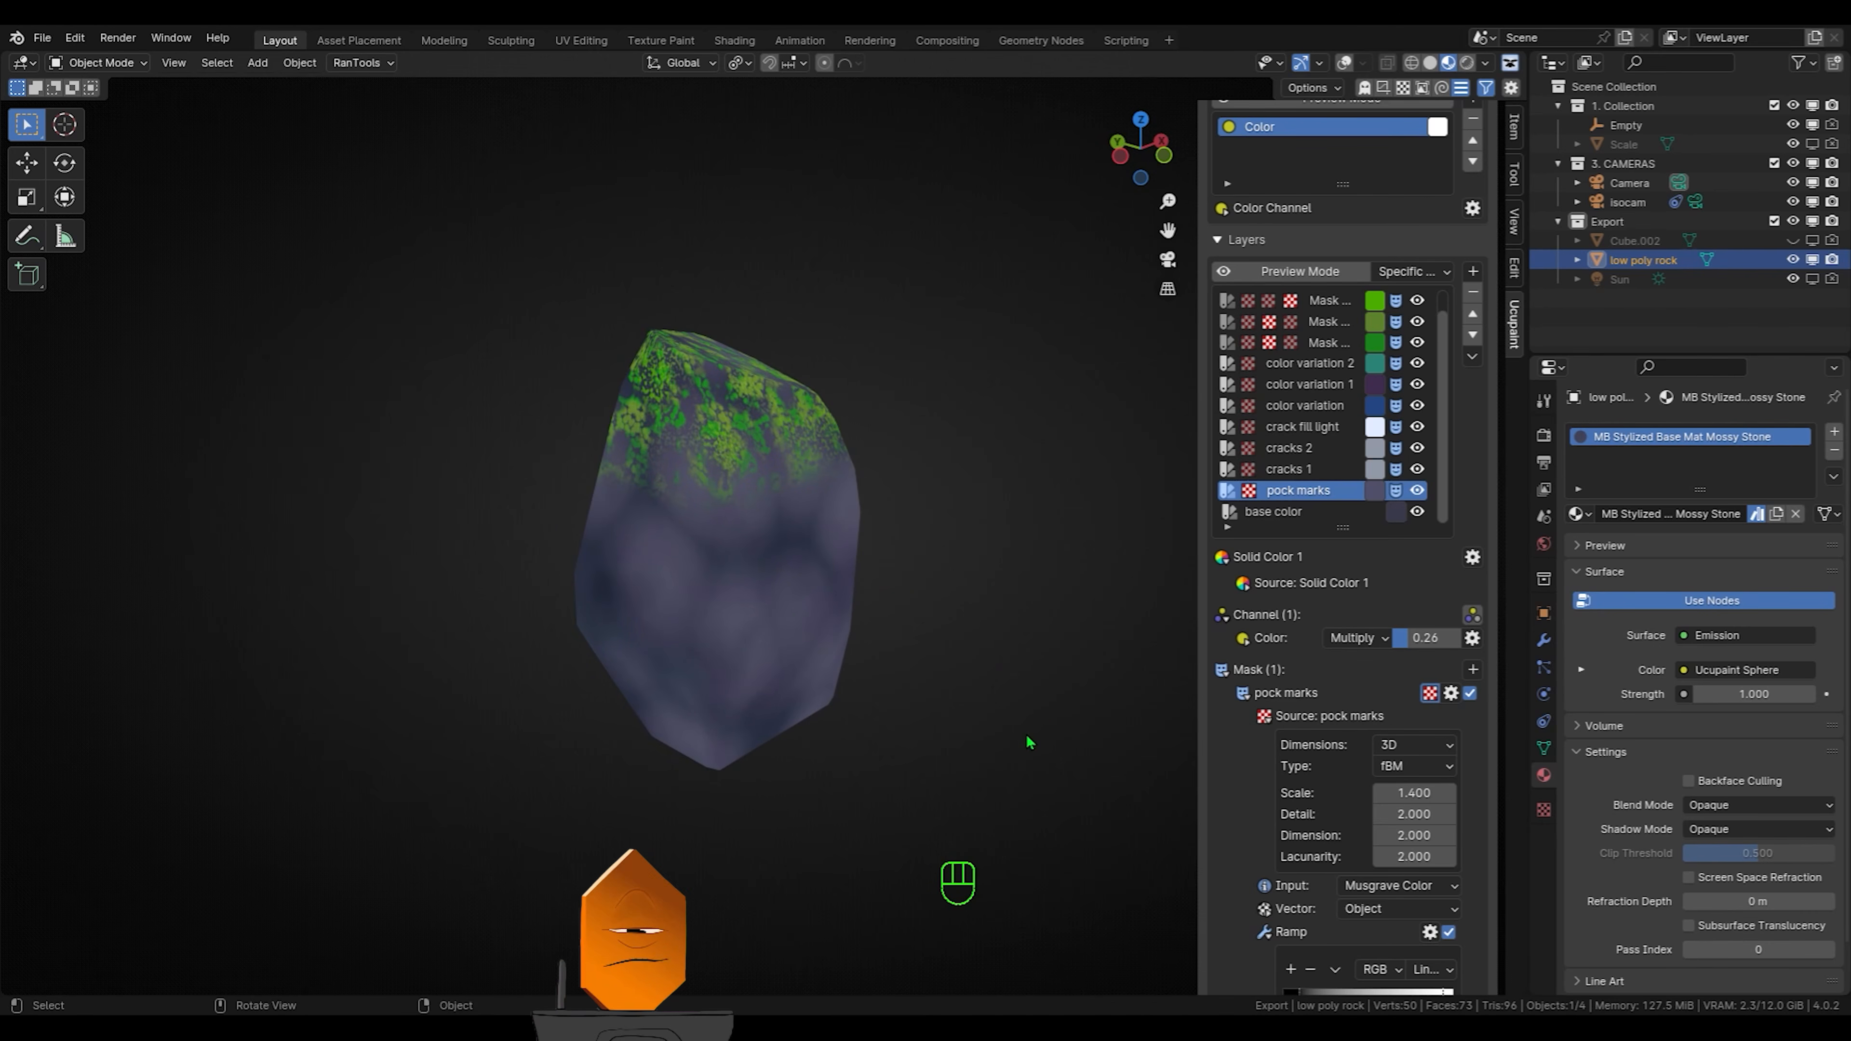
Add a Solid Color layer above color variation 2, in Mix mode, with its color sampled from the light grey-purple of the rock
scroll(1445, 431, "up", 1)
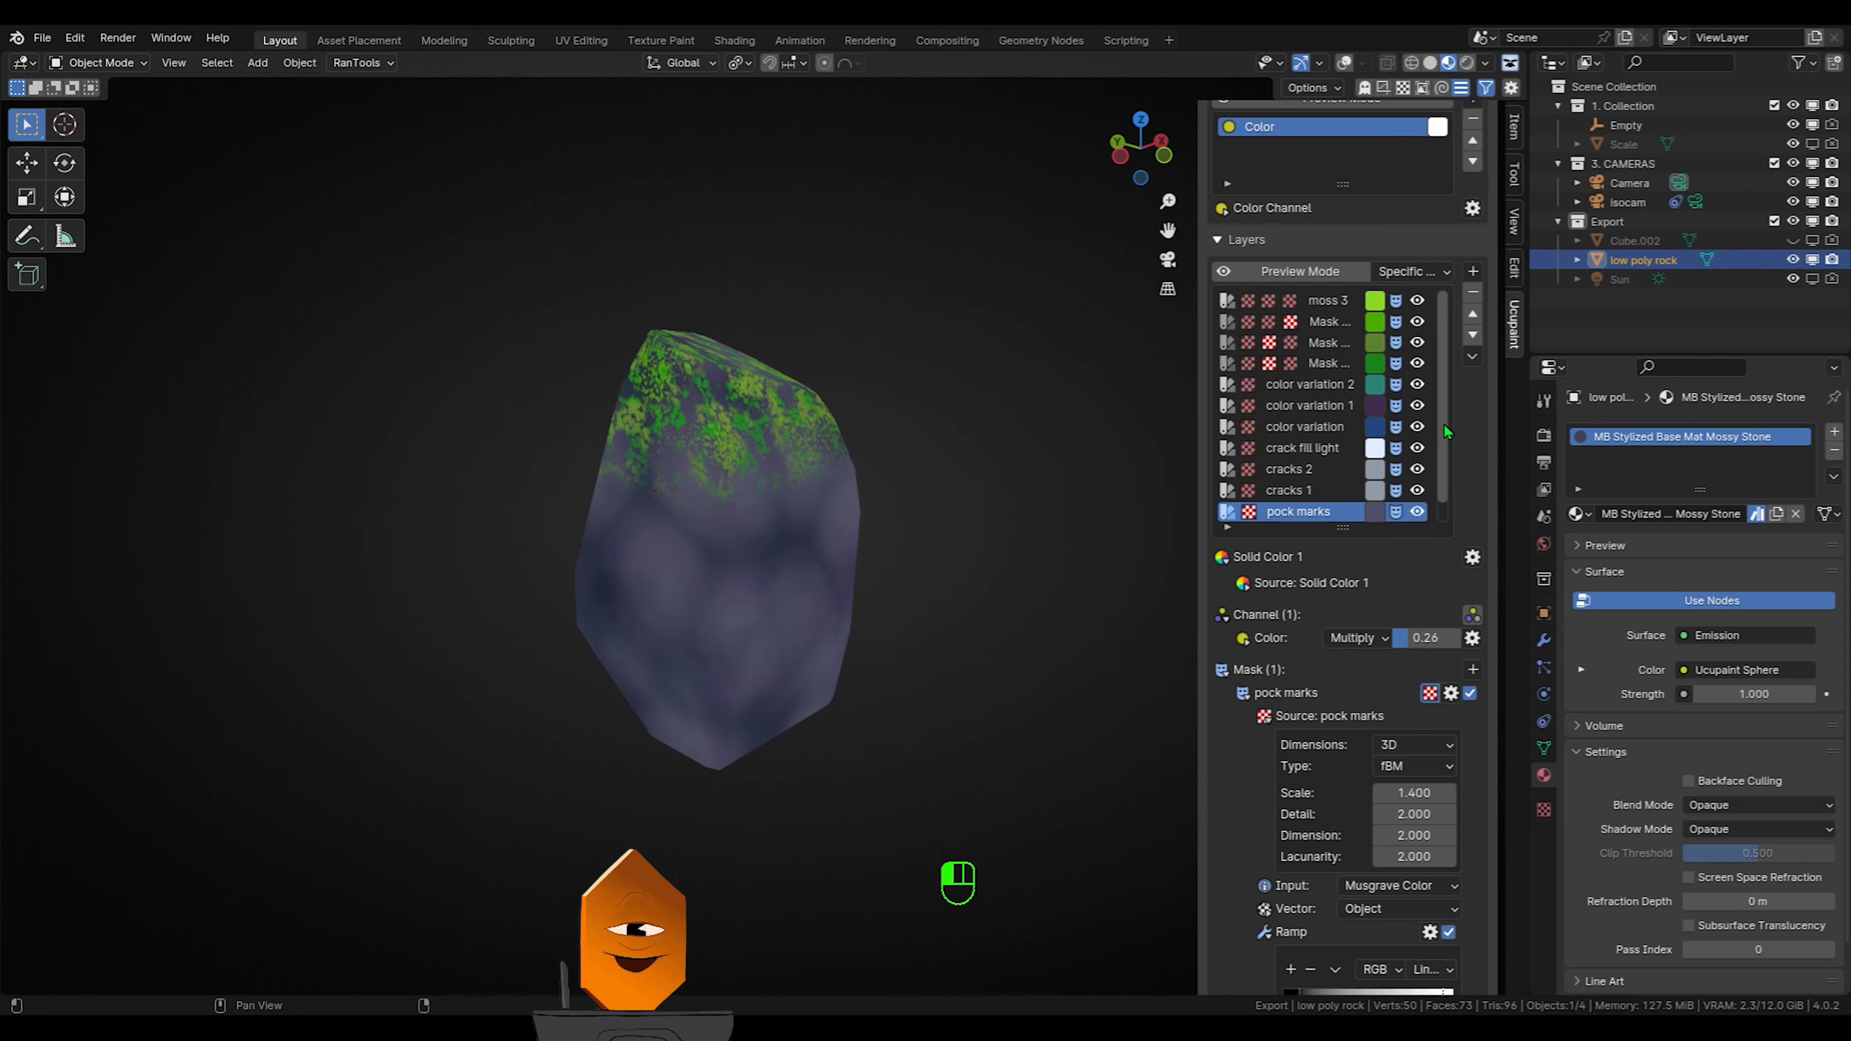
left_click(1325, 384)
scroll(1324, 385, "up", 5)
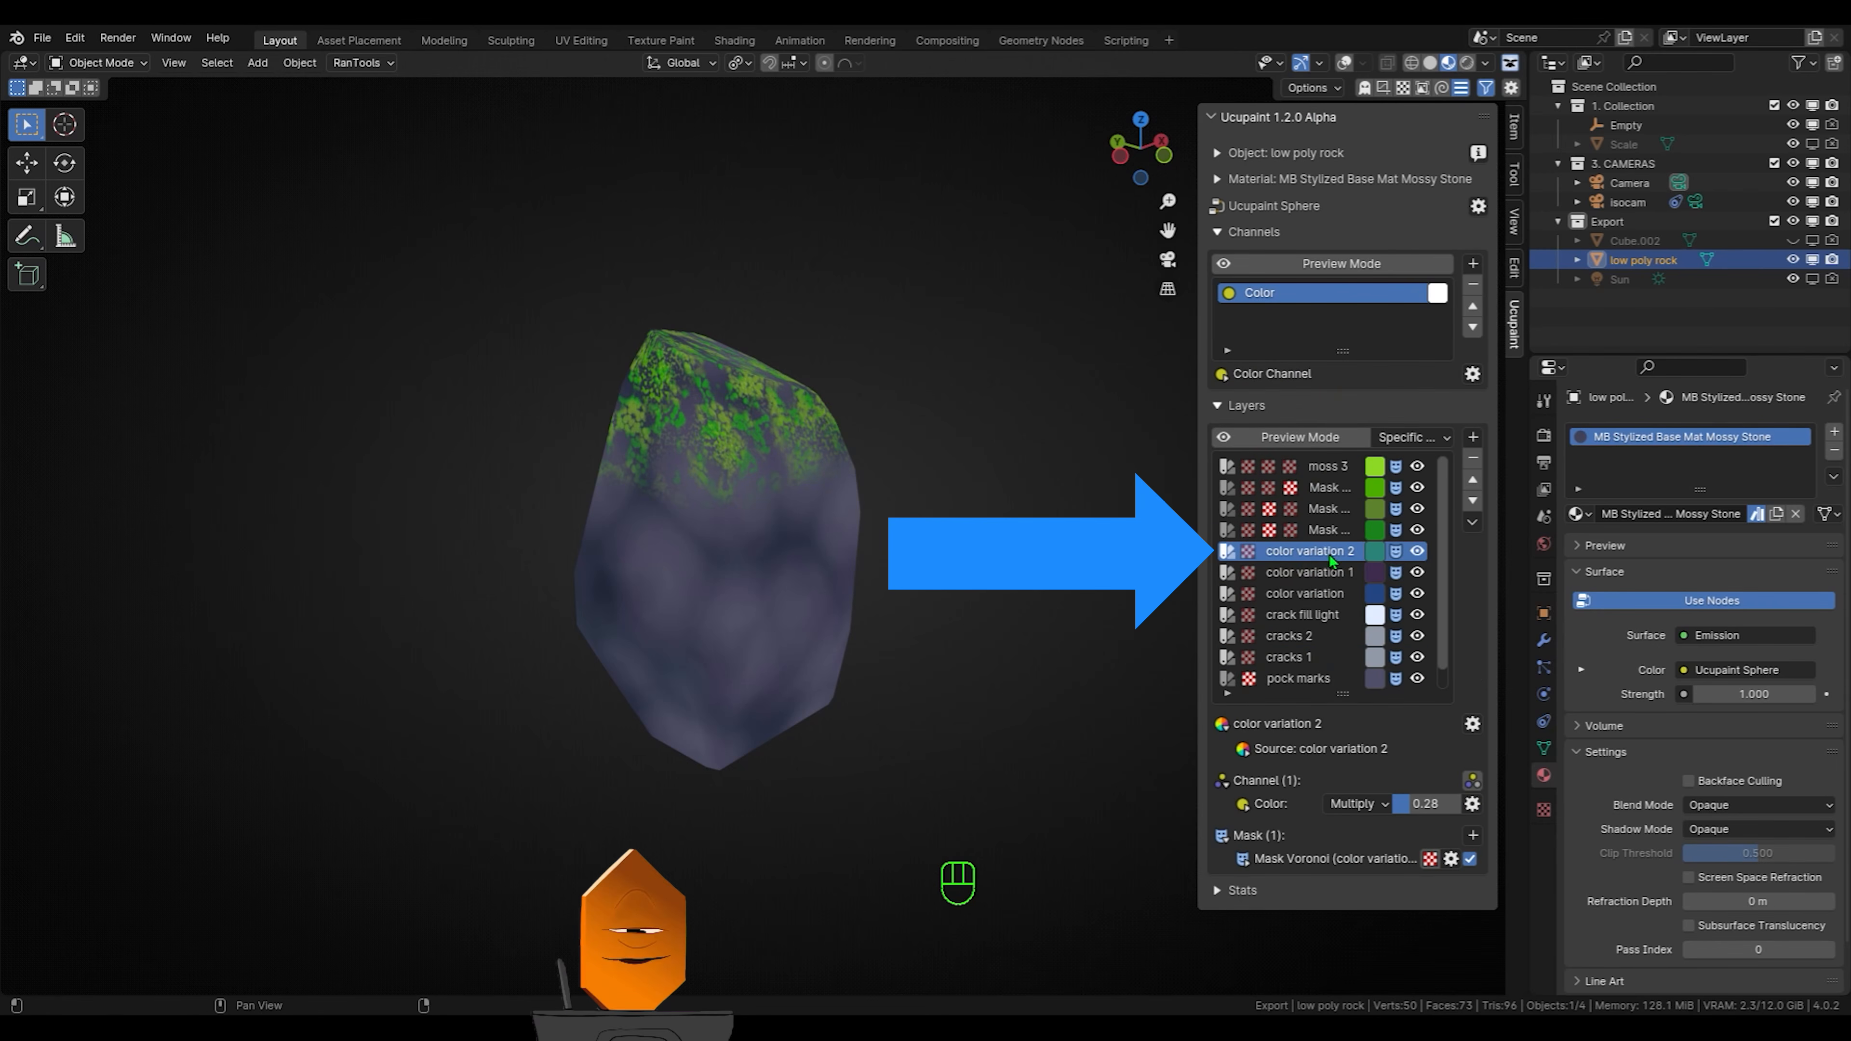
left_click(1472, 436)
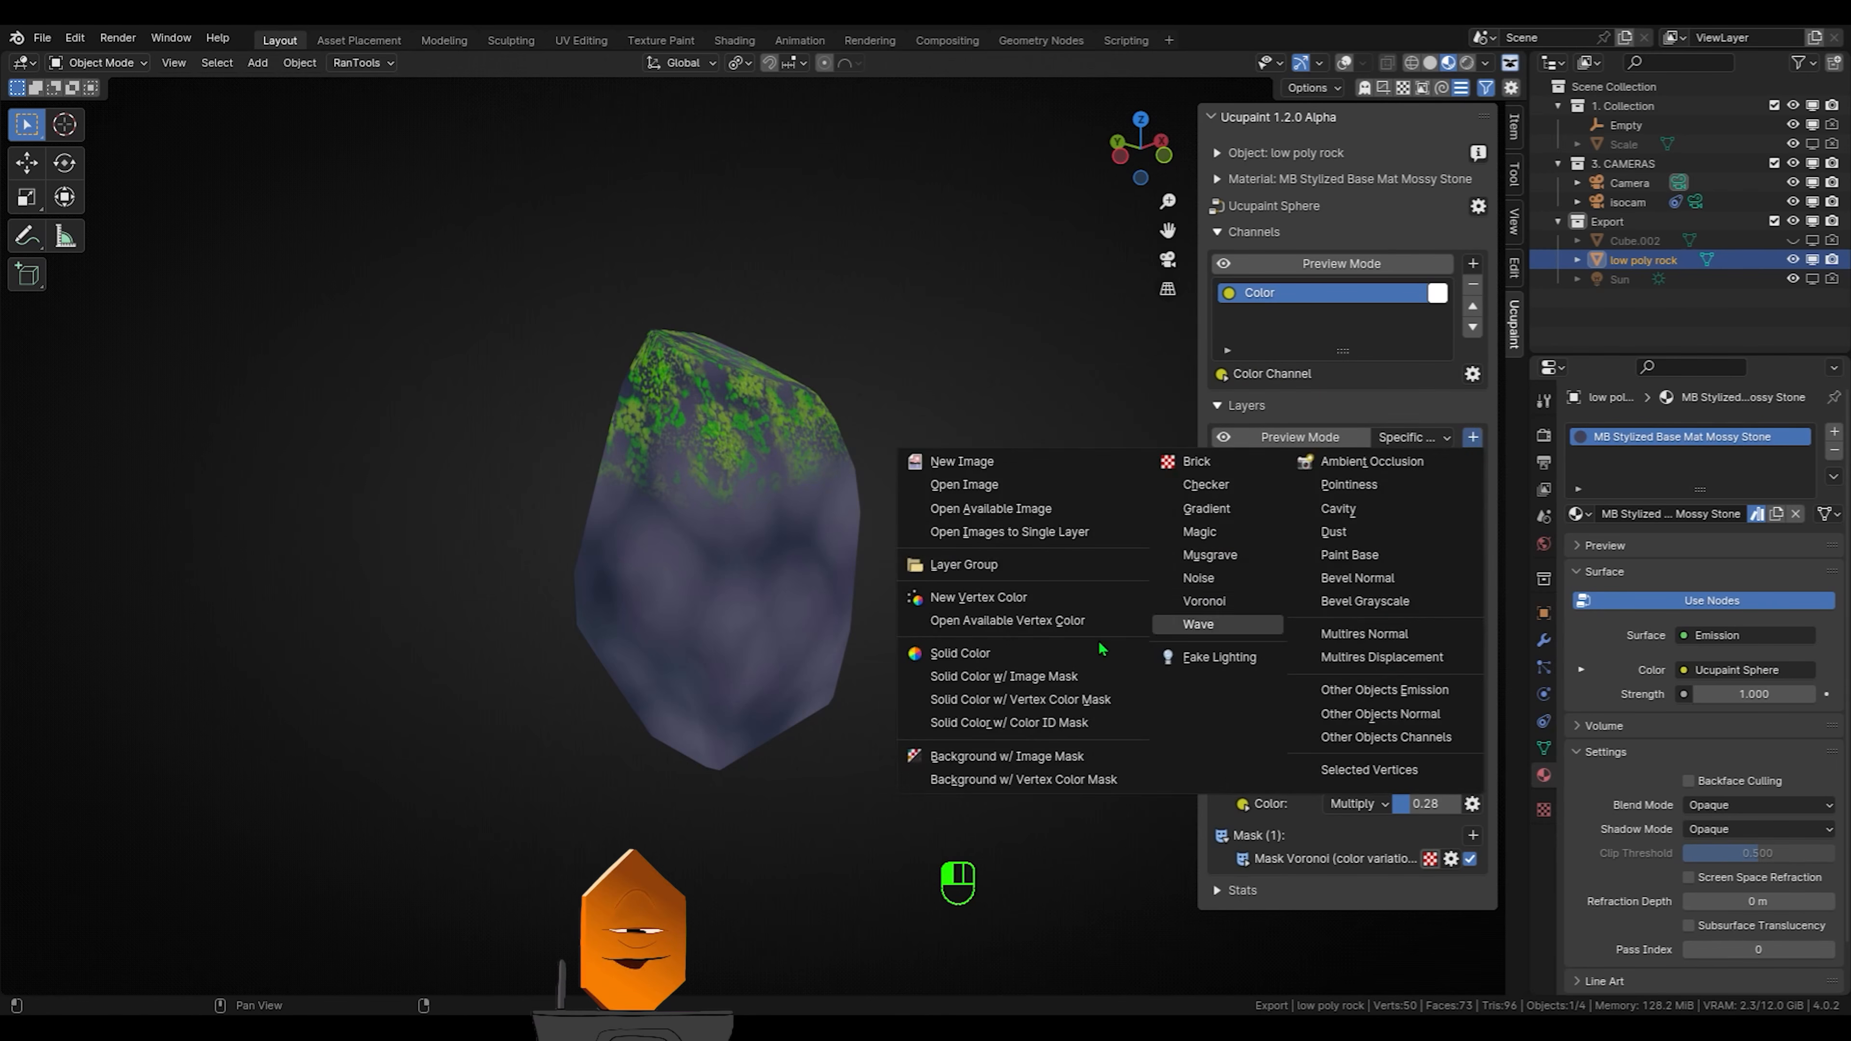
left_click(1030, 653)
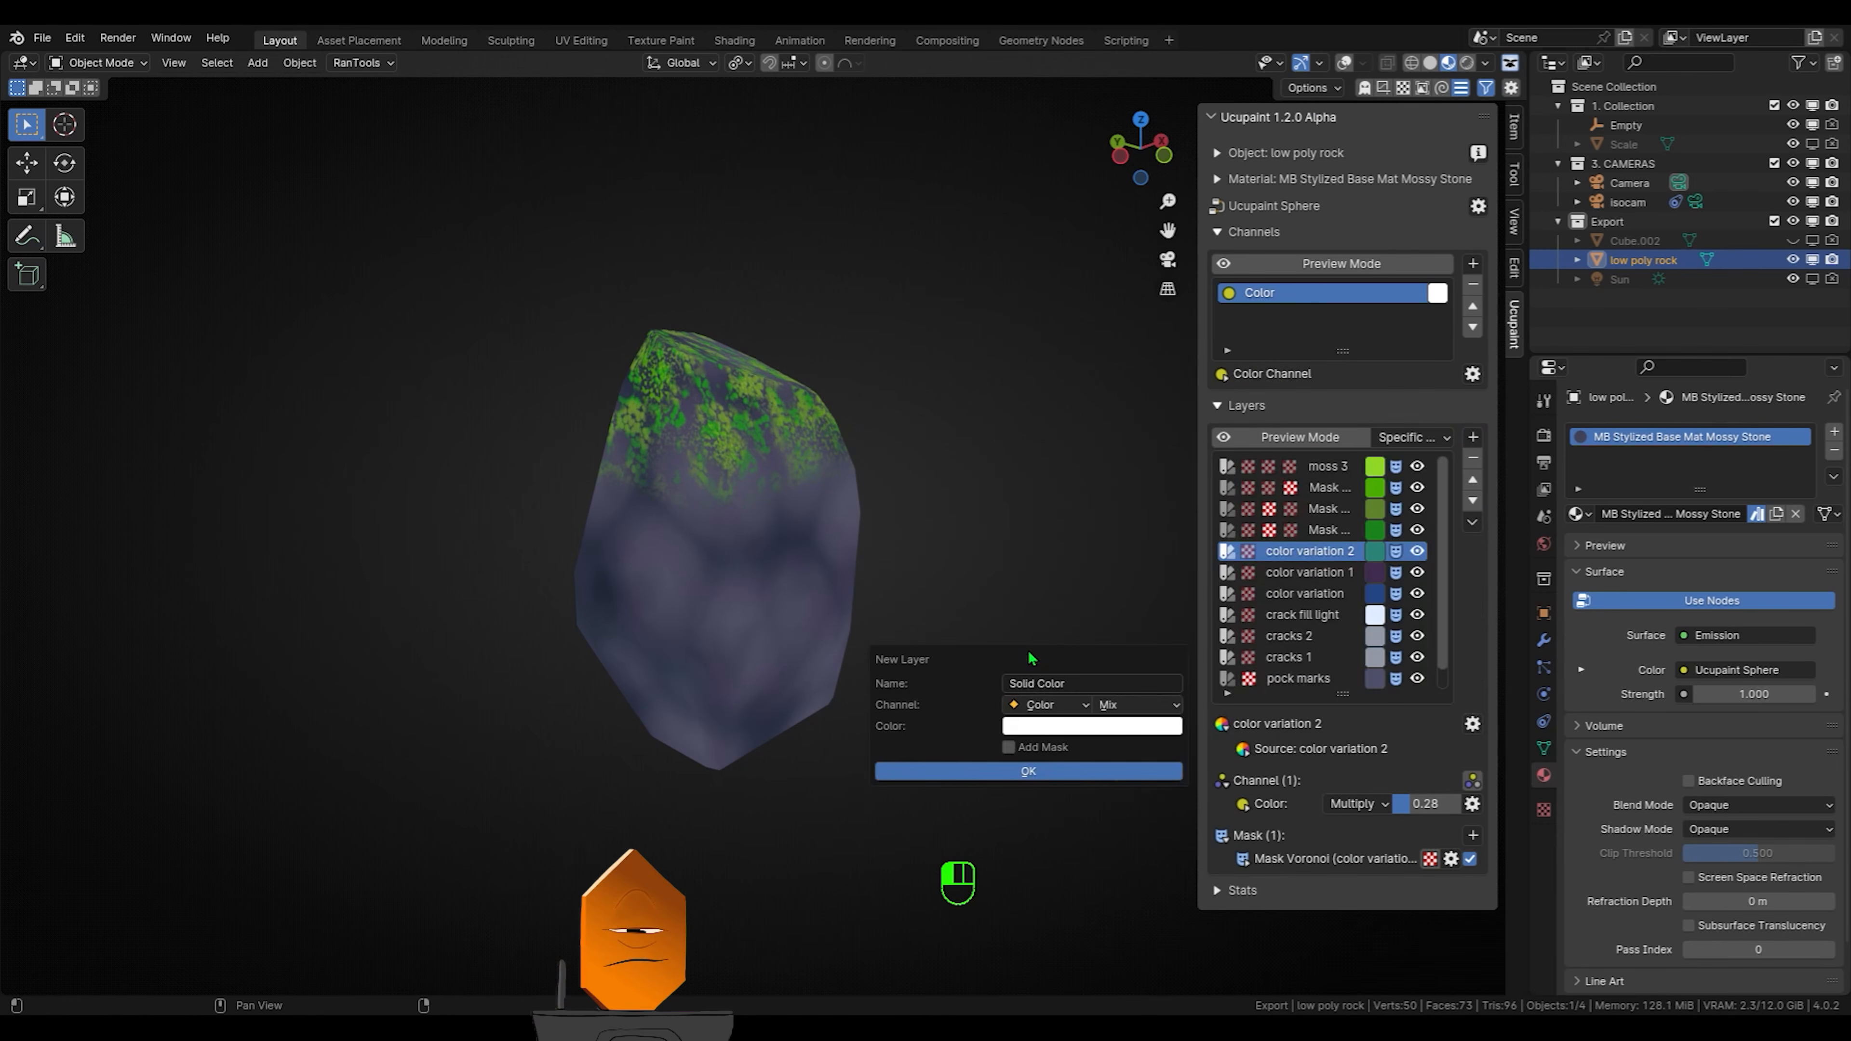
left_click(1055, 728)
left_click(1195, 658)
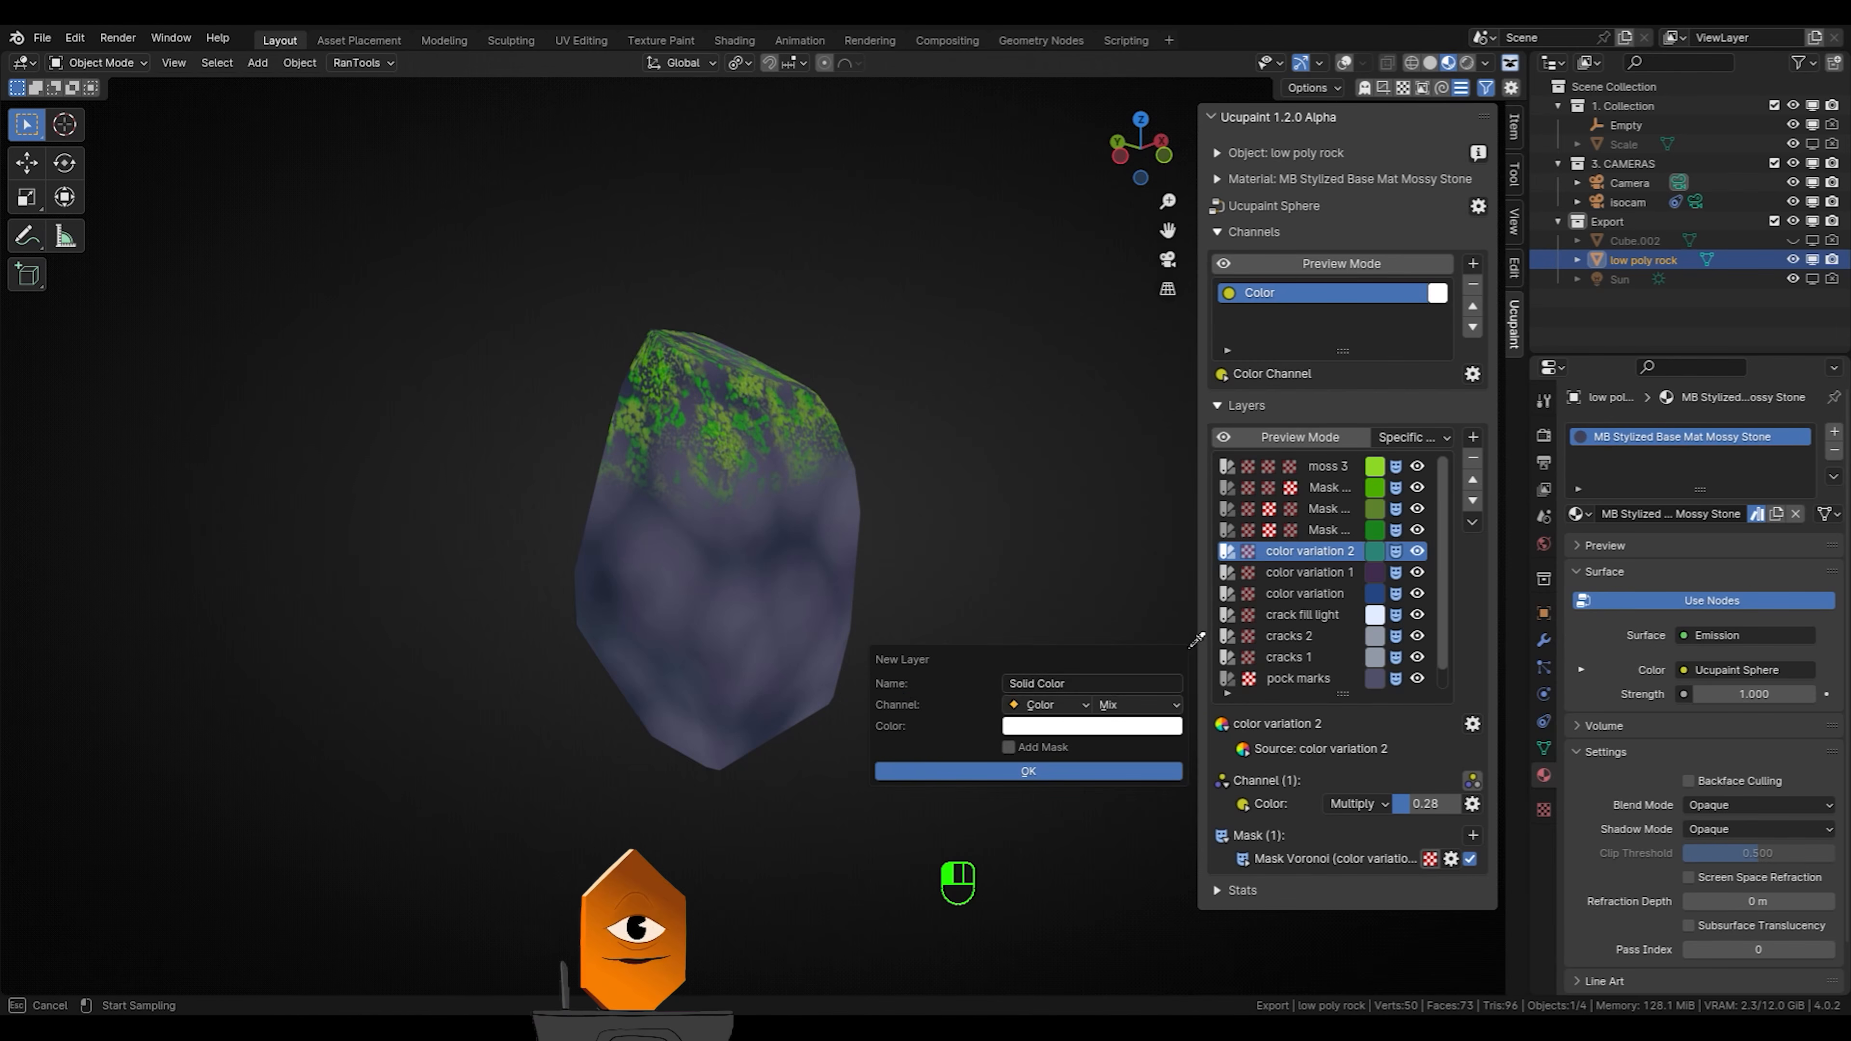
left_click(741, 623)
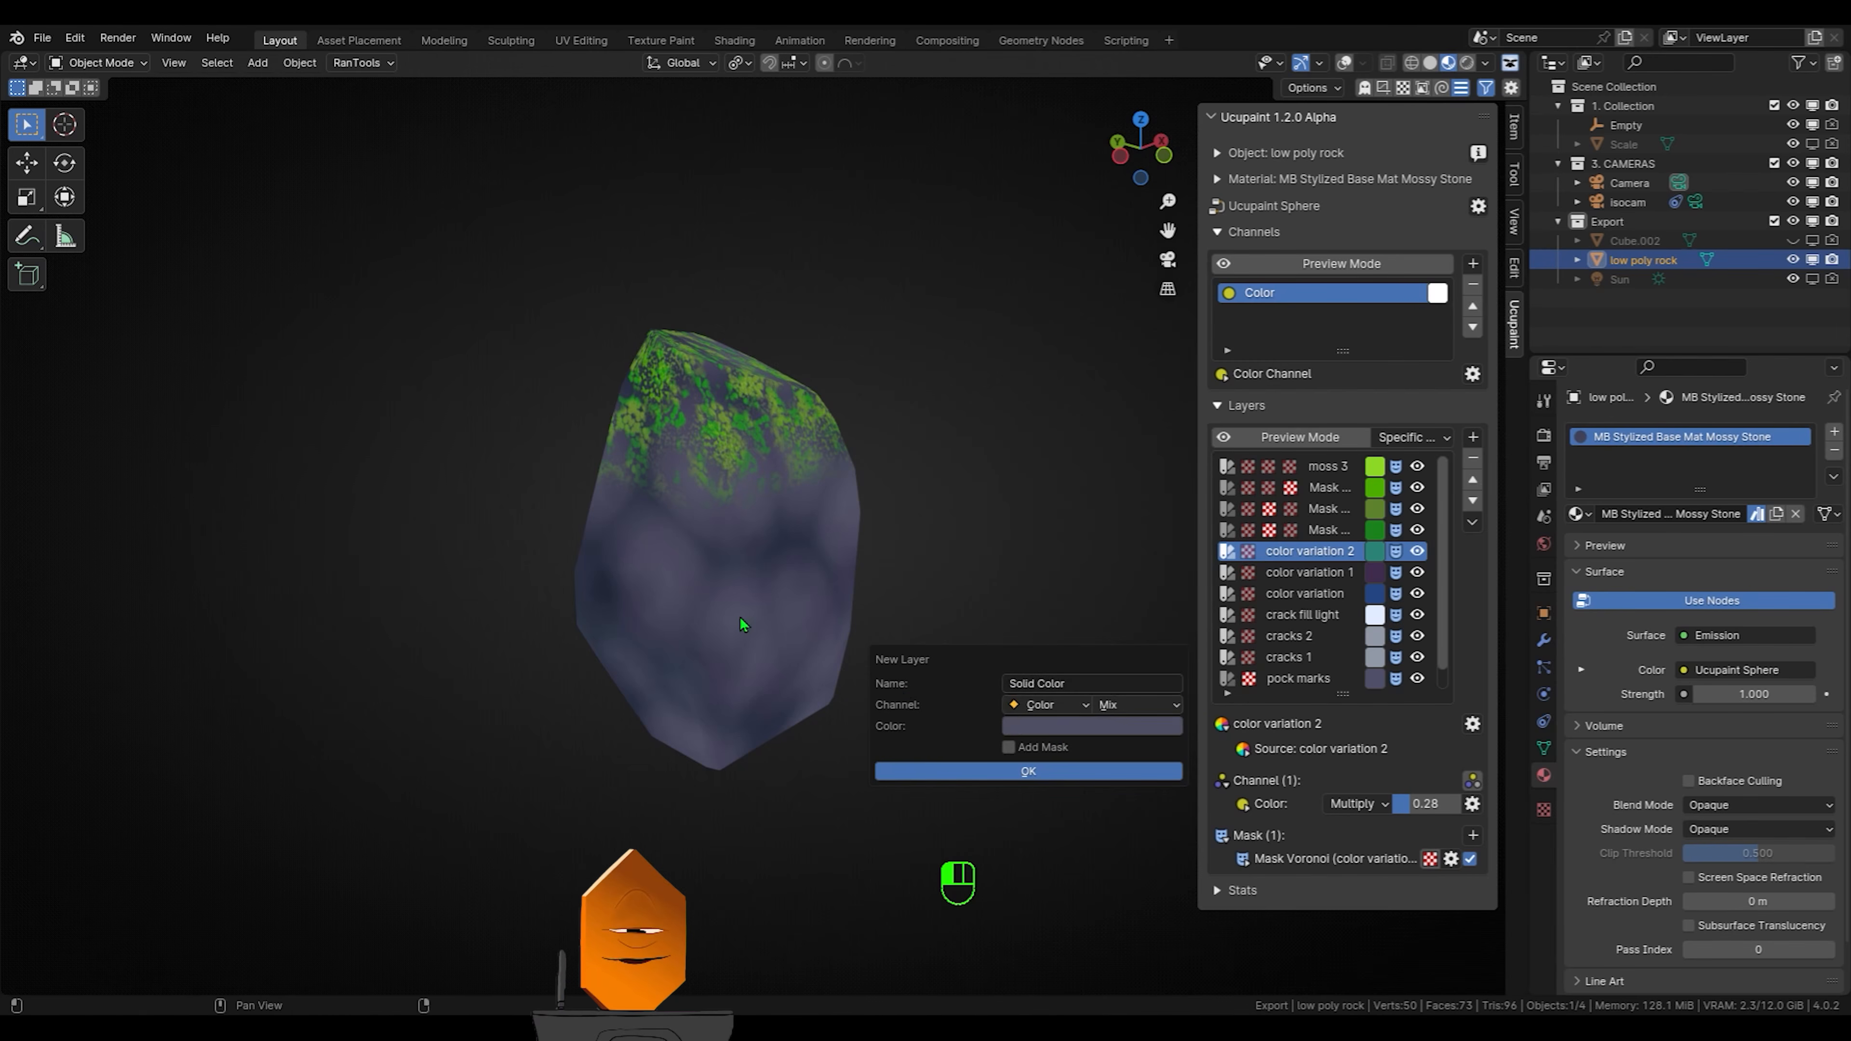
left_click(999, 774)
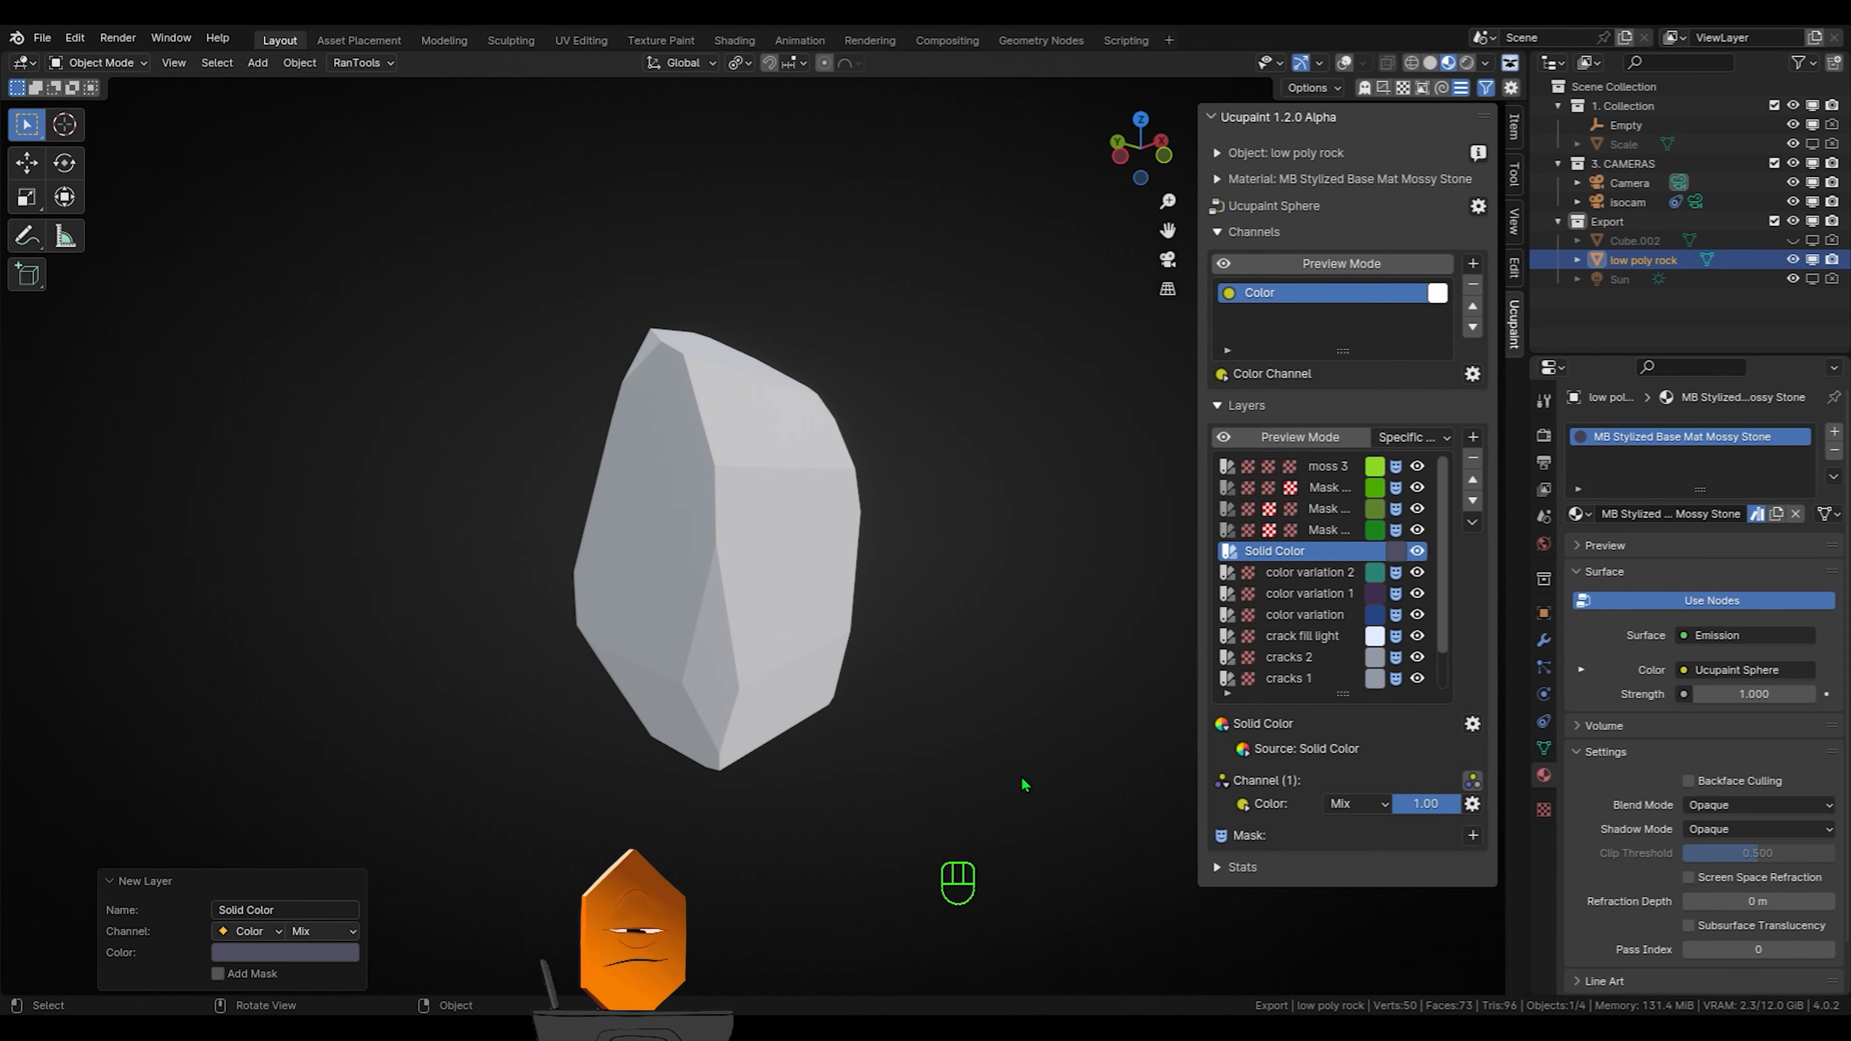
Bake a 2048 x 2048 Bevel Grayscale mask with a 0.05 bevel radius onto the Solid Color layer
left_click(1471, 835)
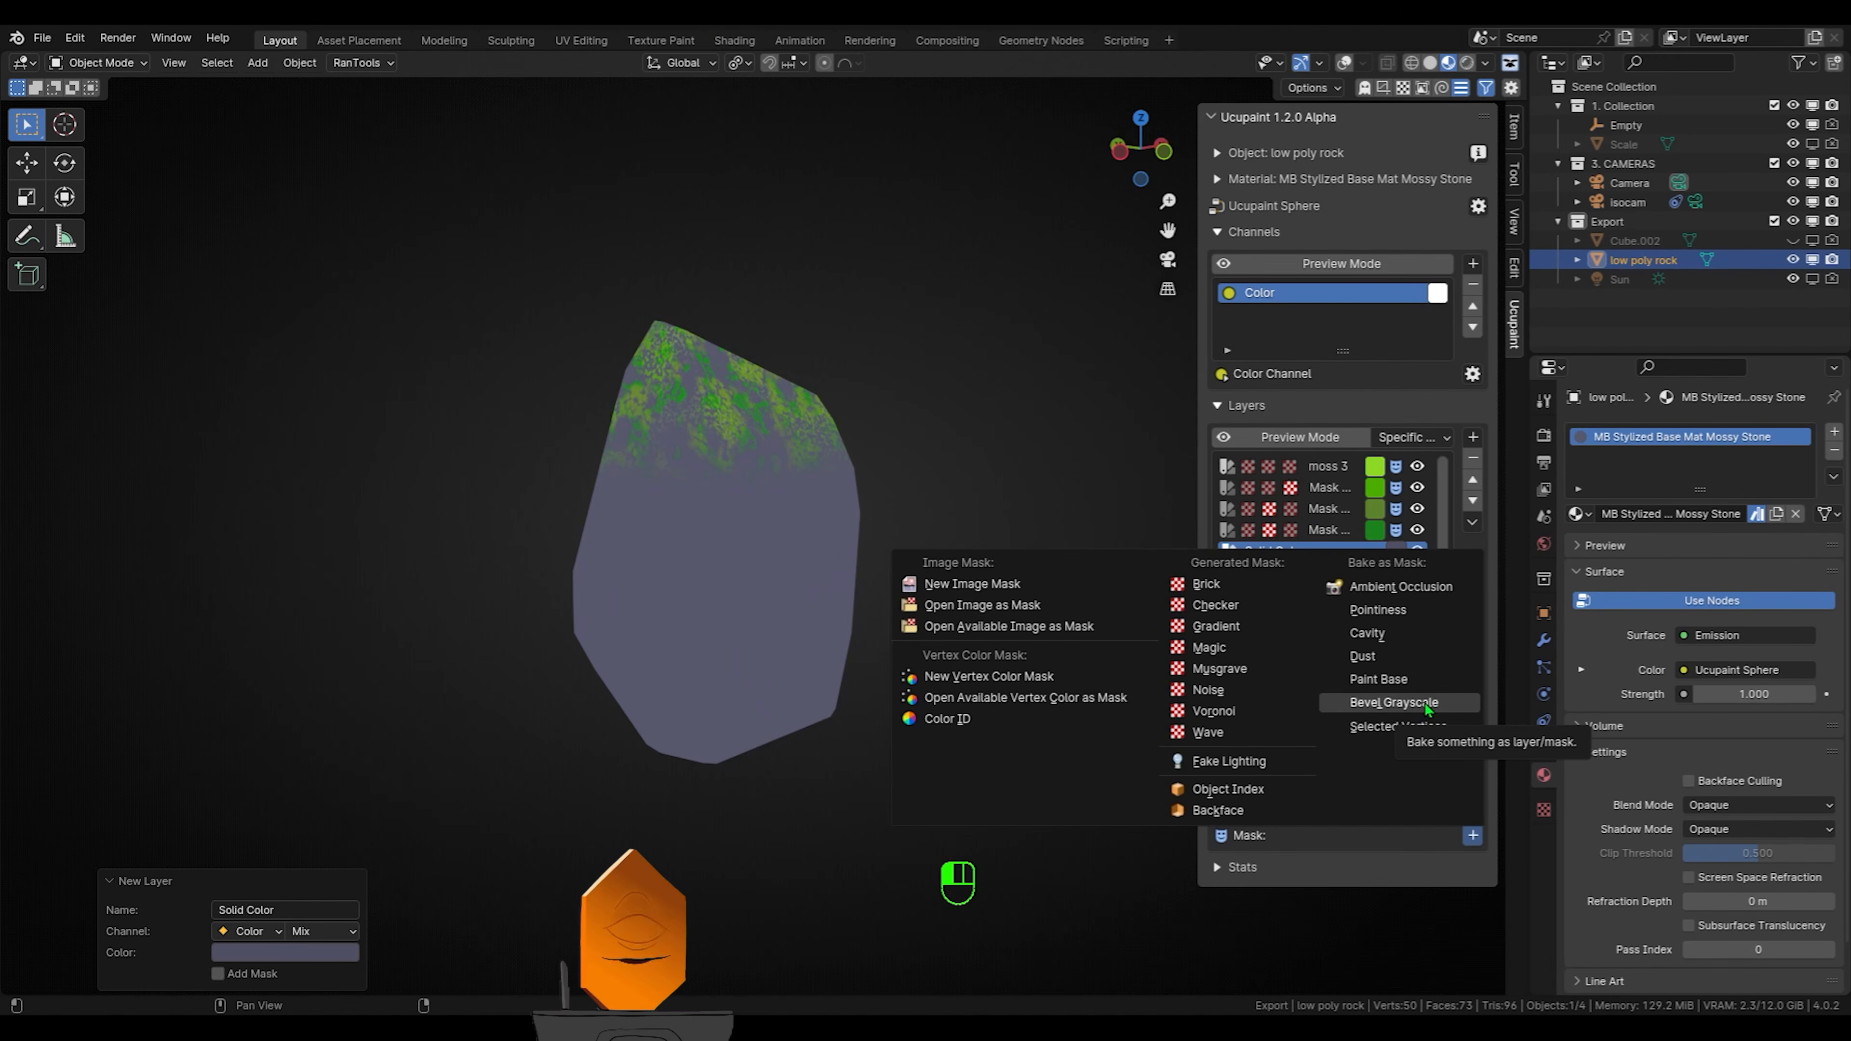
left_click(1424, 702)
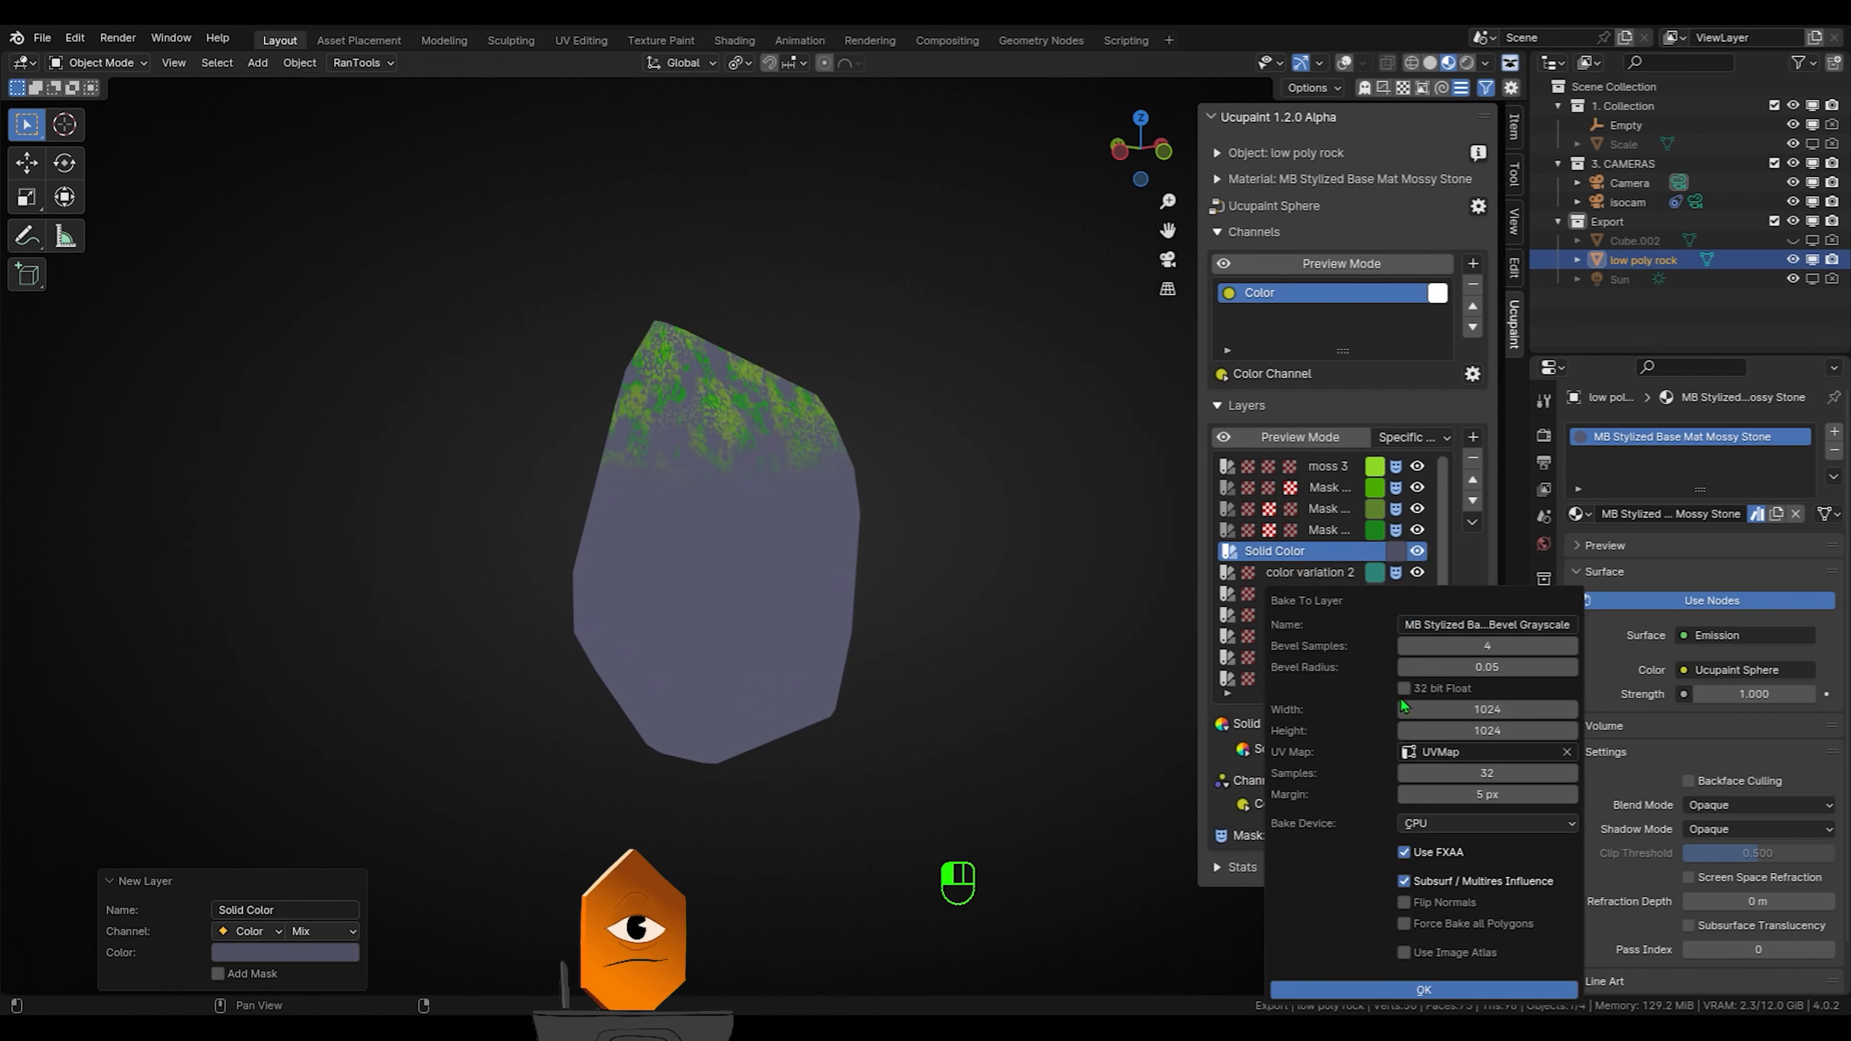
left_click(1406, 709)
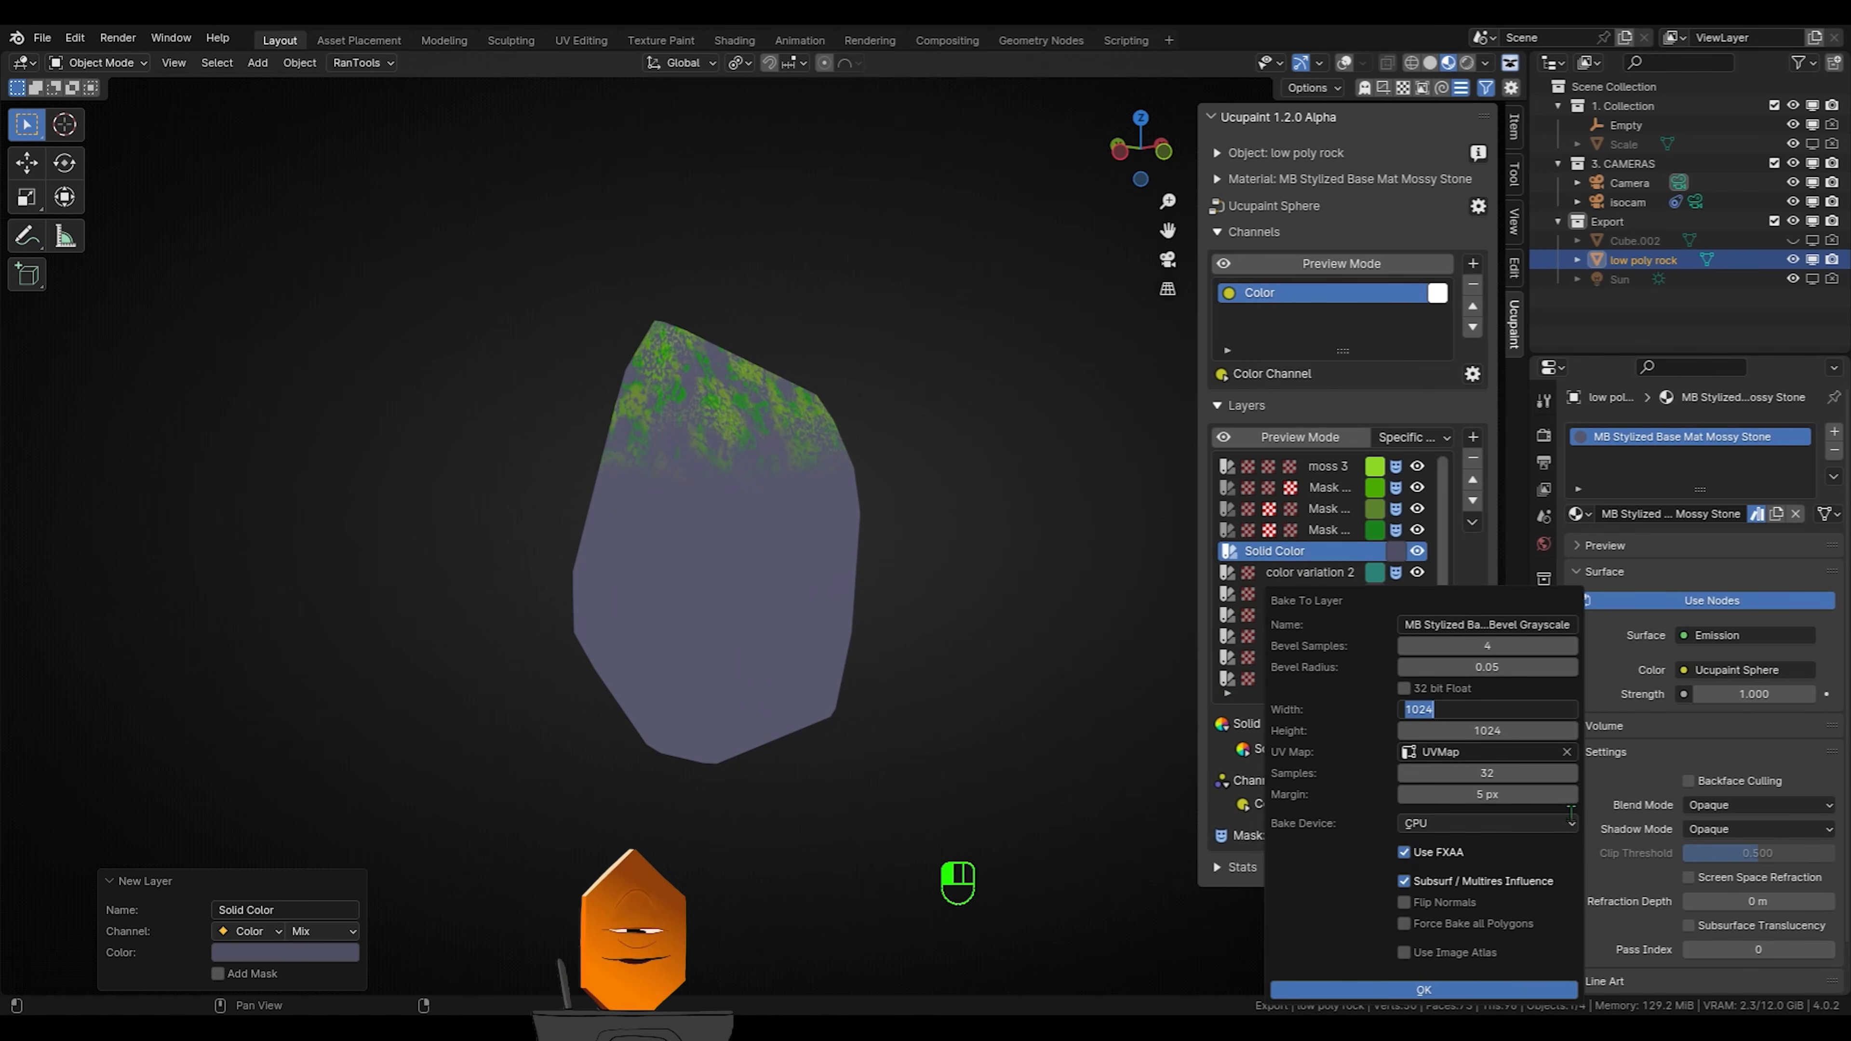
key("Tab")
type("2048")
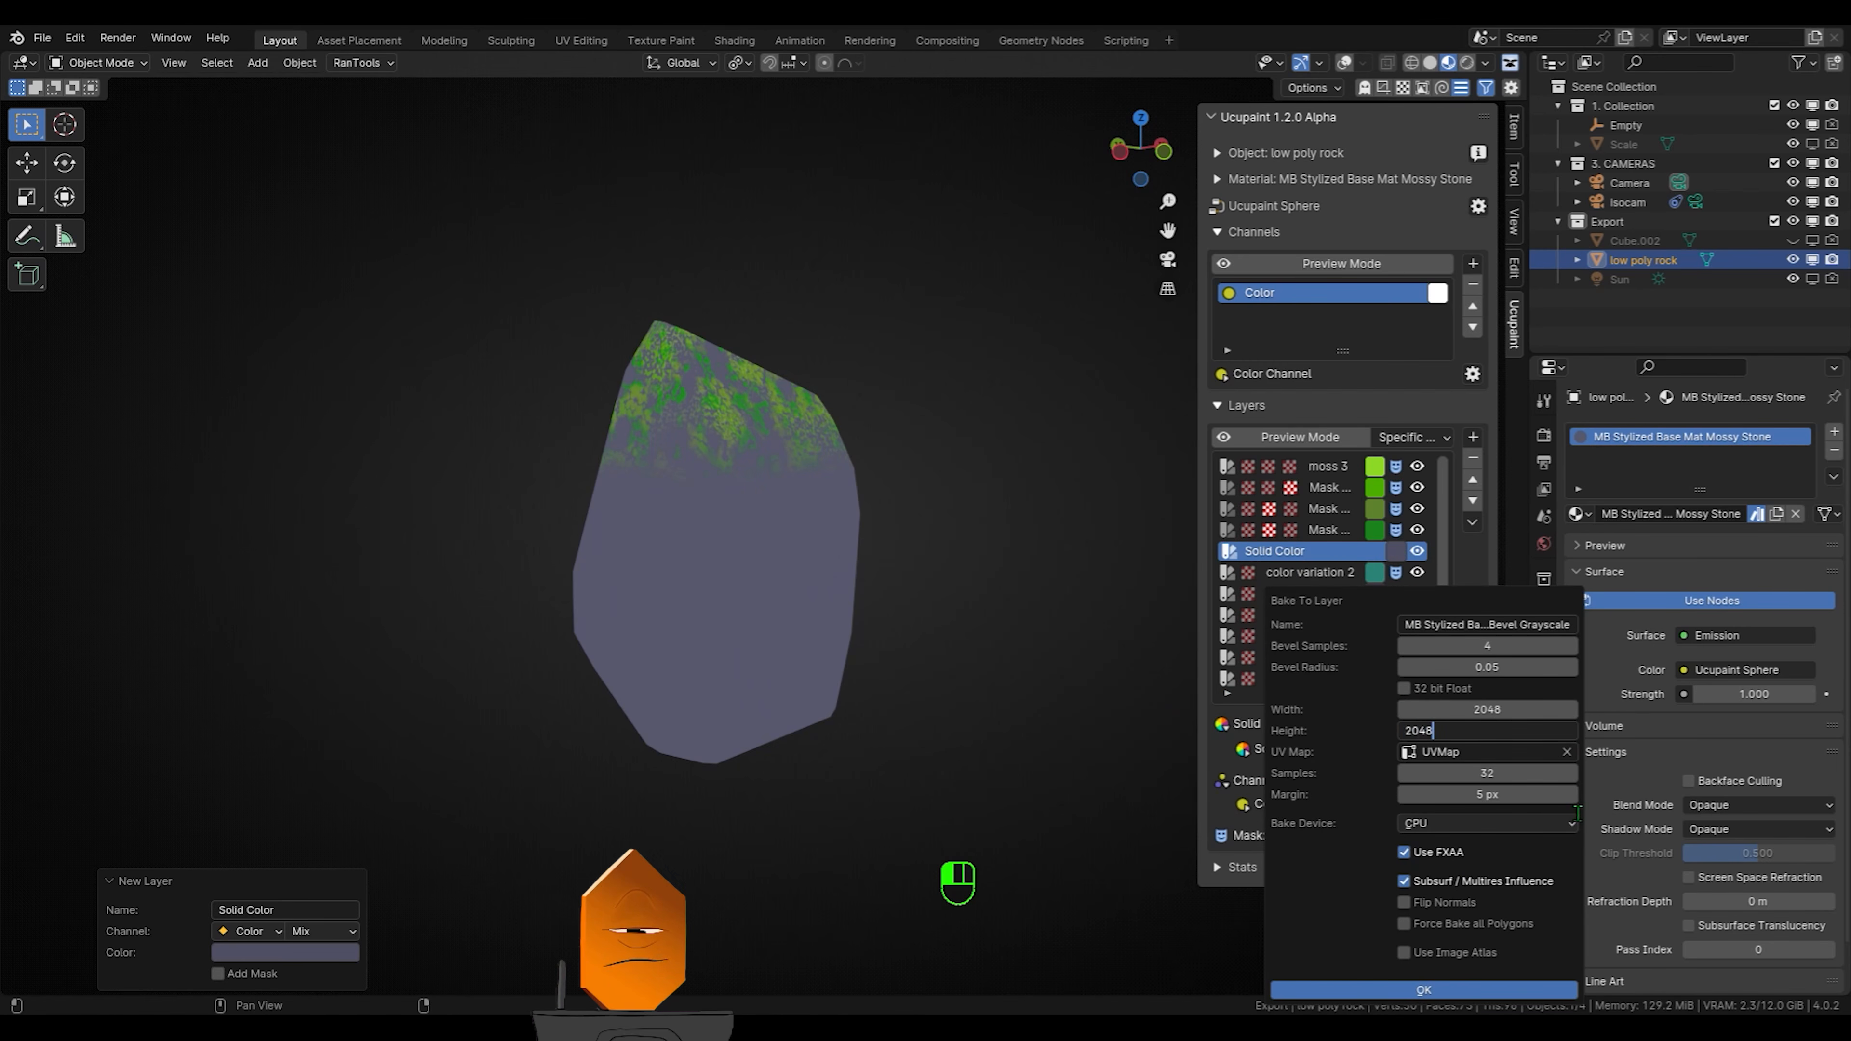
key("Return")
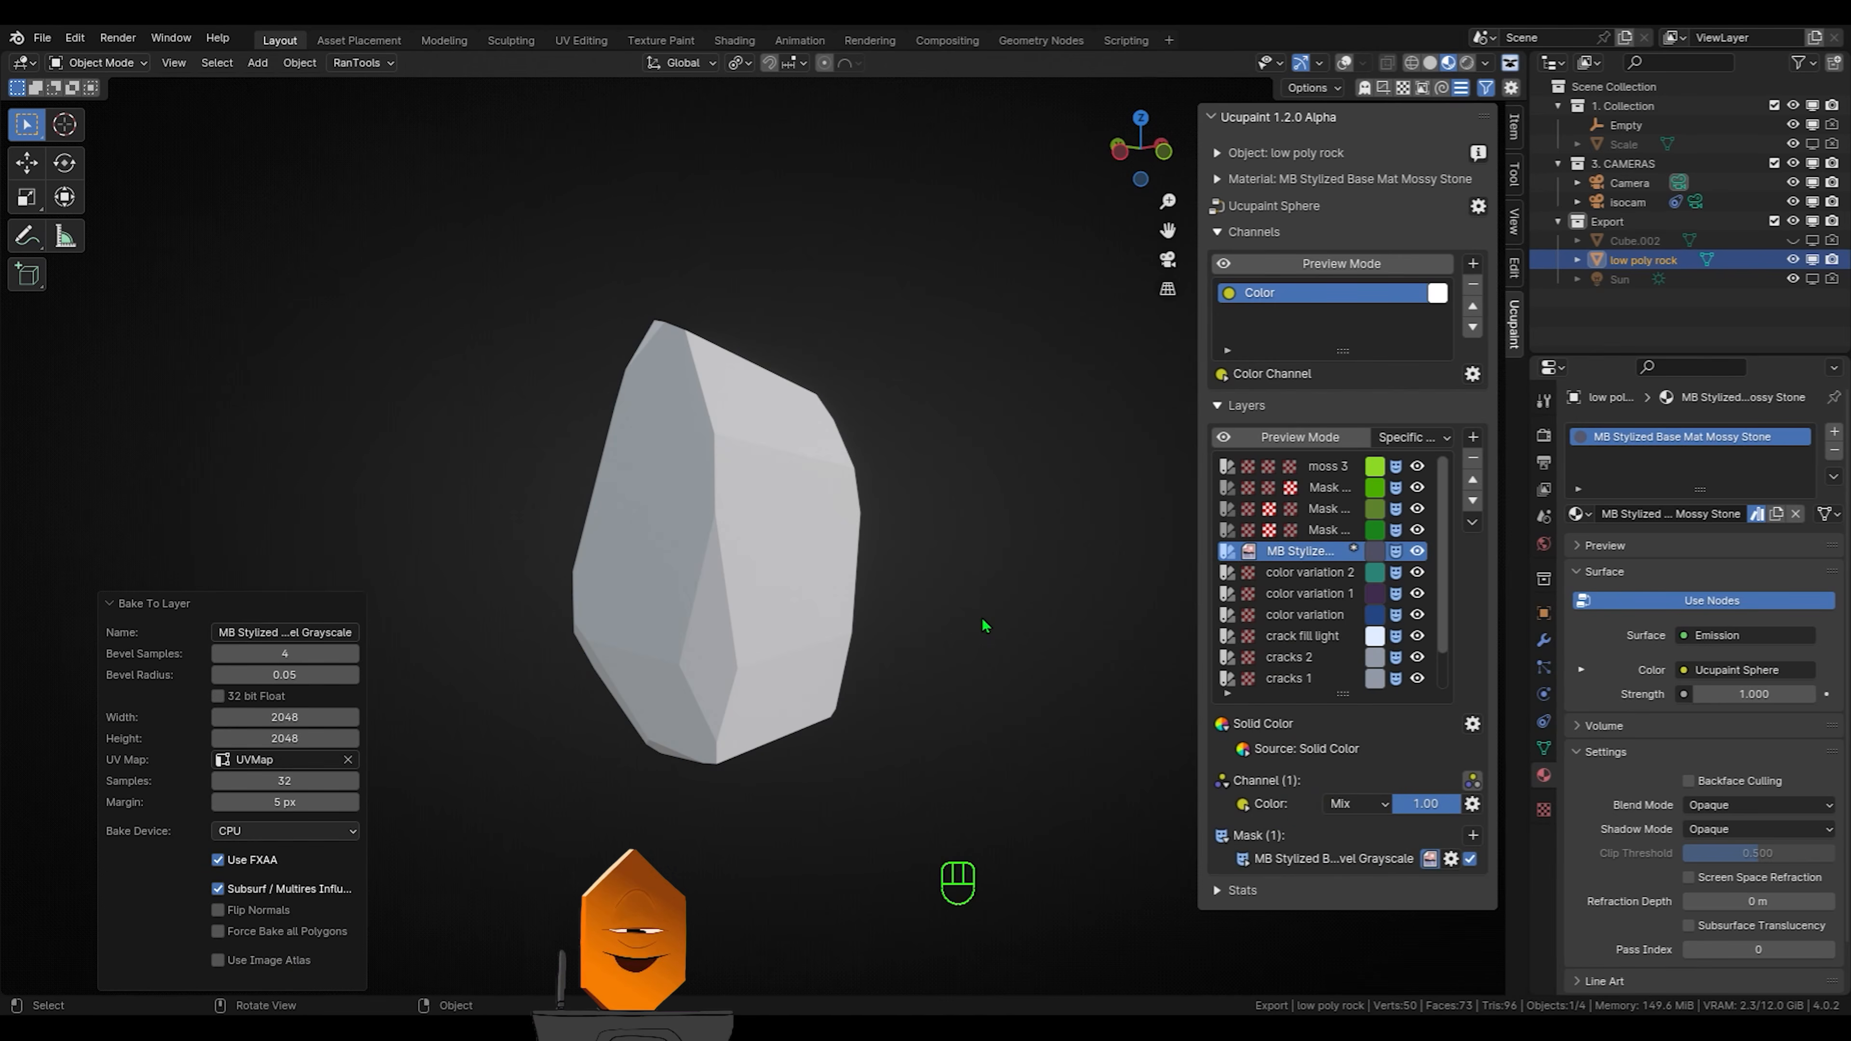
middle_click_drag(966, 621, 970, 653, "ctrl")
mouse_move(971, 742)
middle_mouse_down("shift")
mouse_move(1025, 704)
mouse_move(957, 735)
middle_mouse_up("shift")
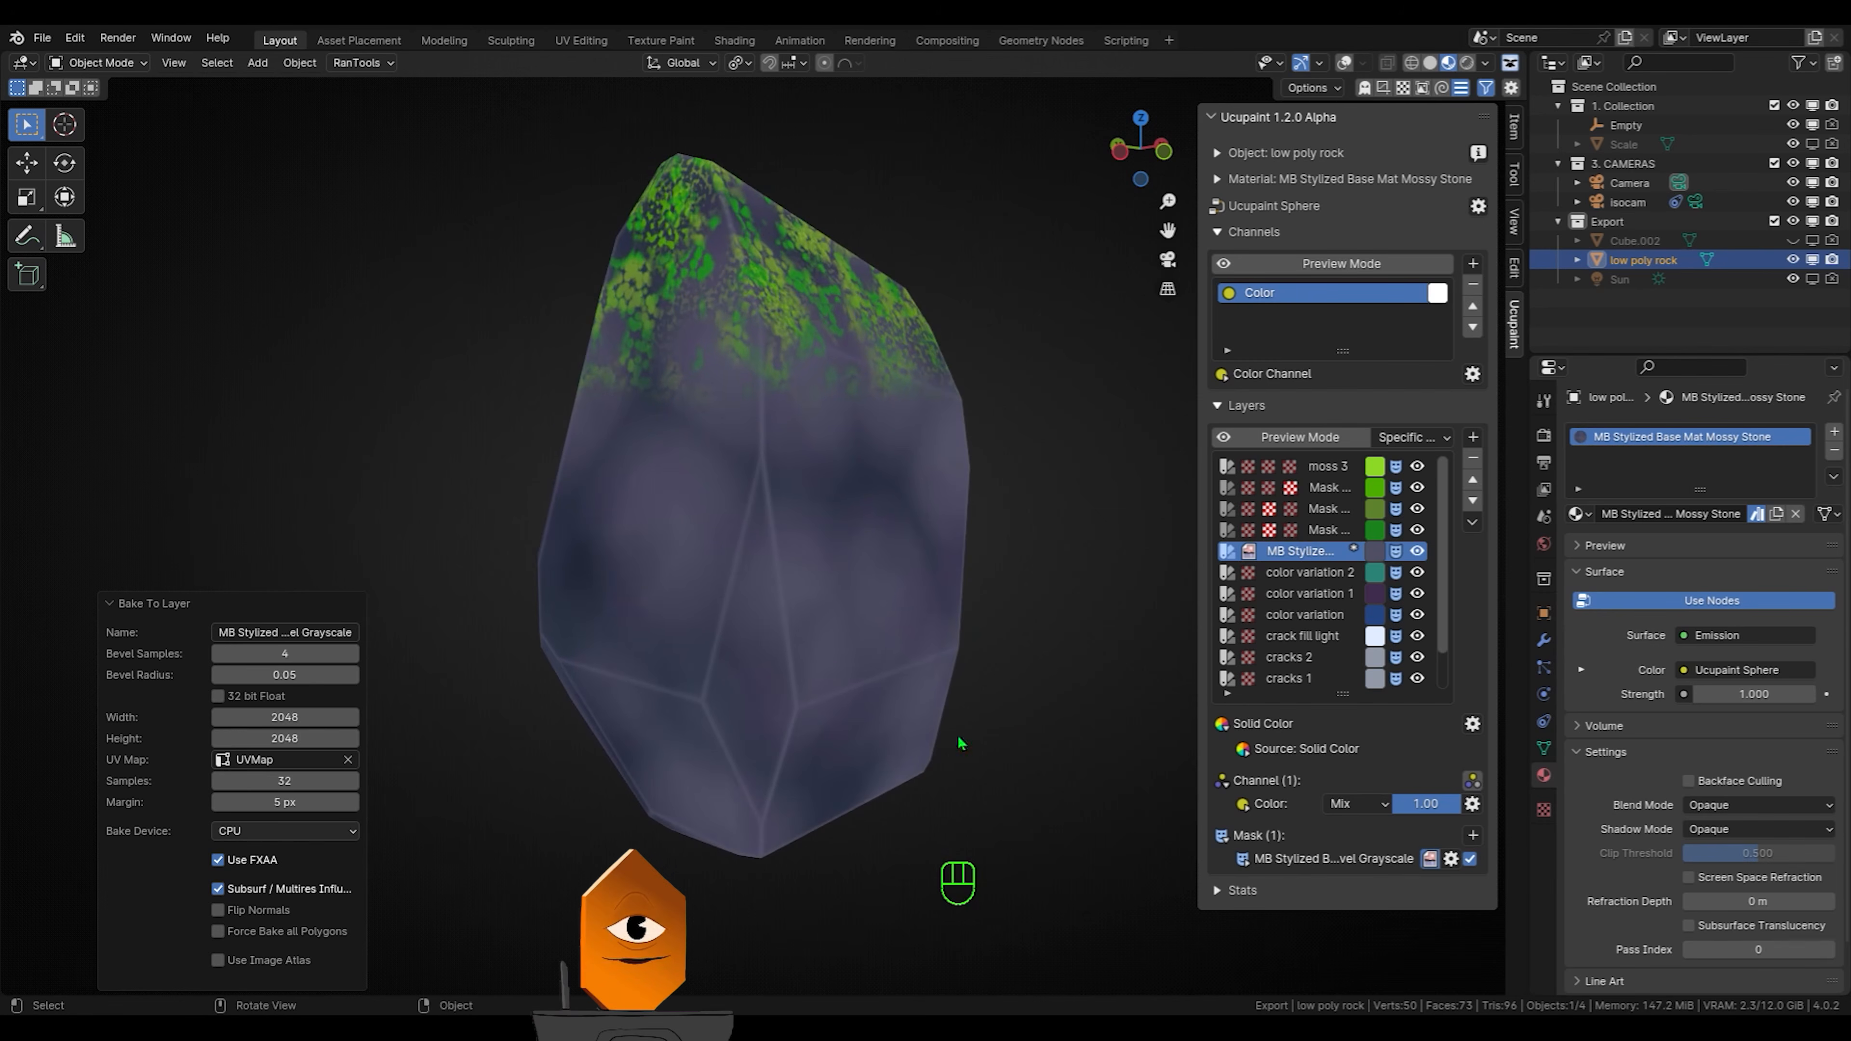
Add a Ramp modifier to the baked Bevel Grayscale mask
left_click(1452, 859)
left_click(1451, 859)
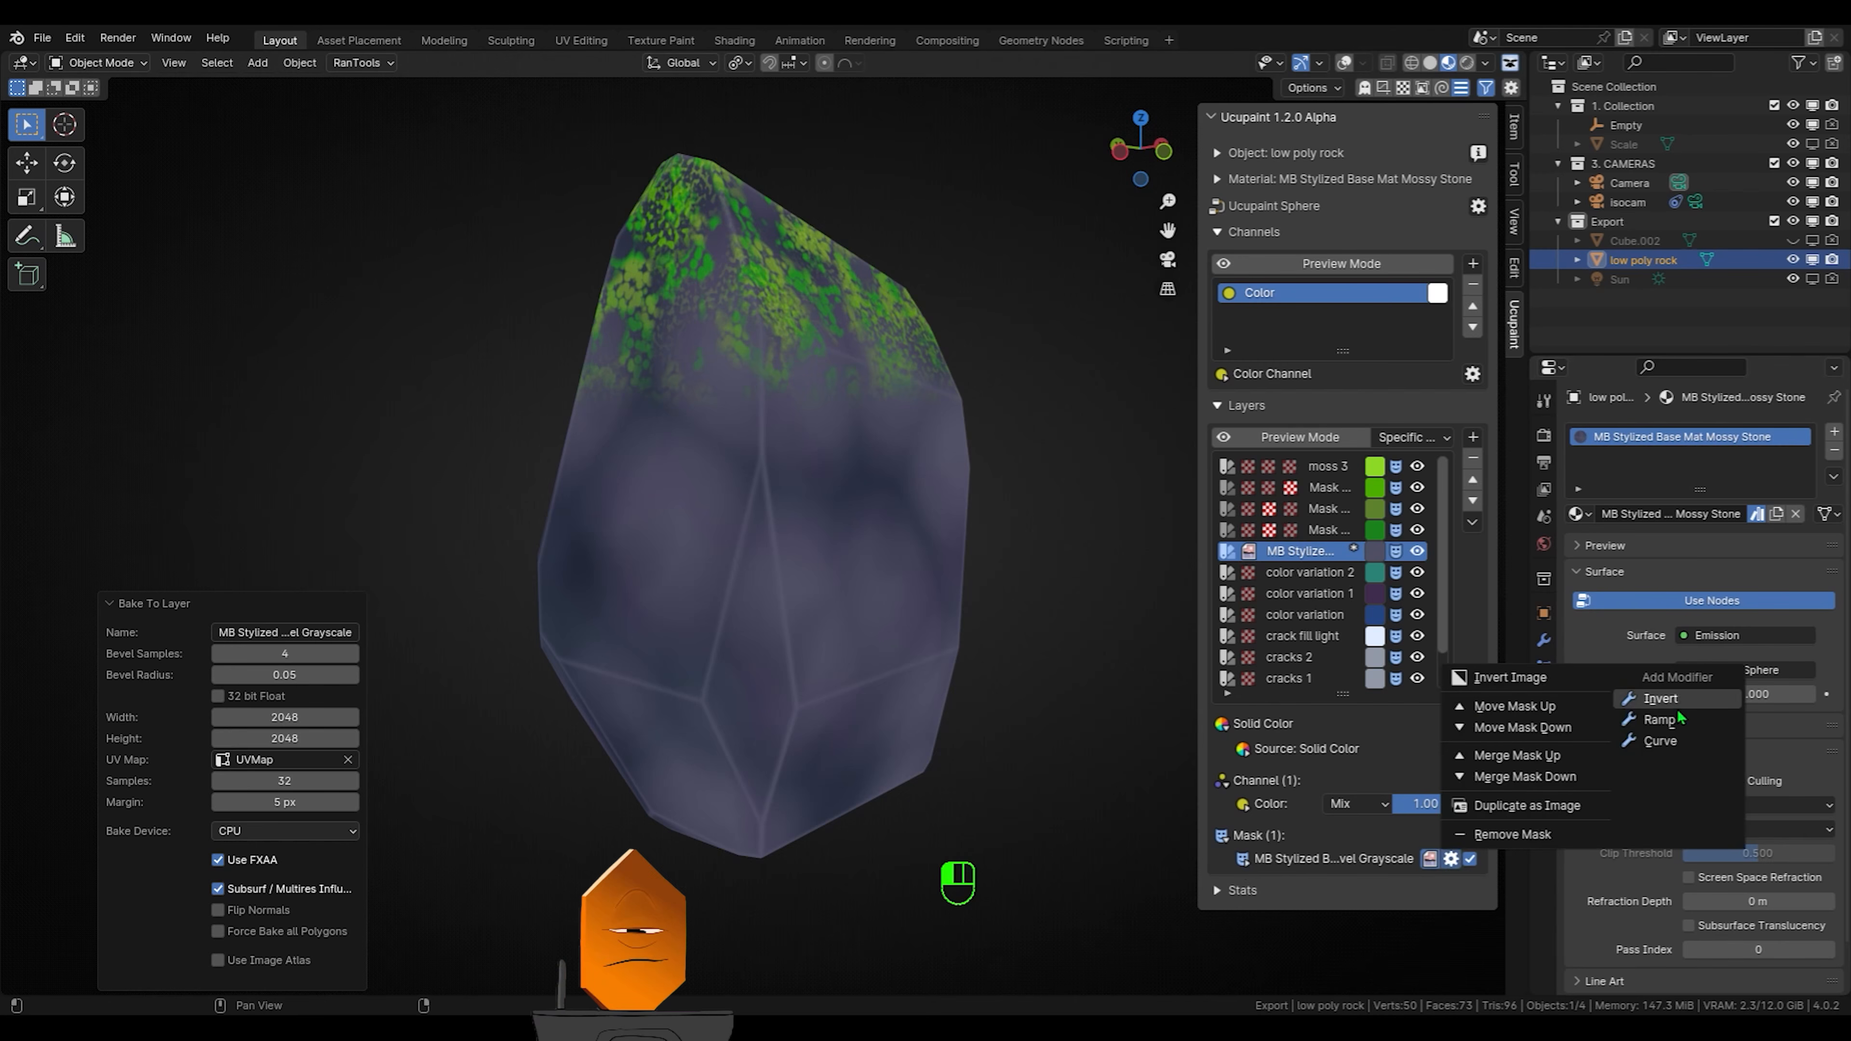
left_click(1659, 719)
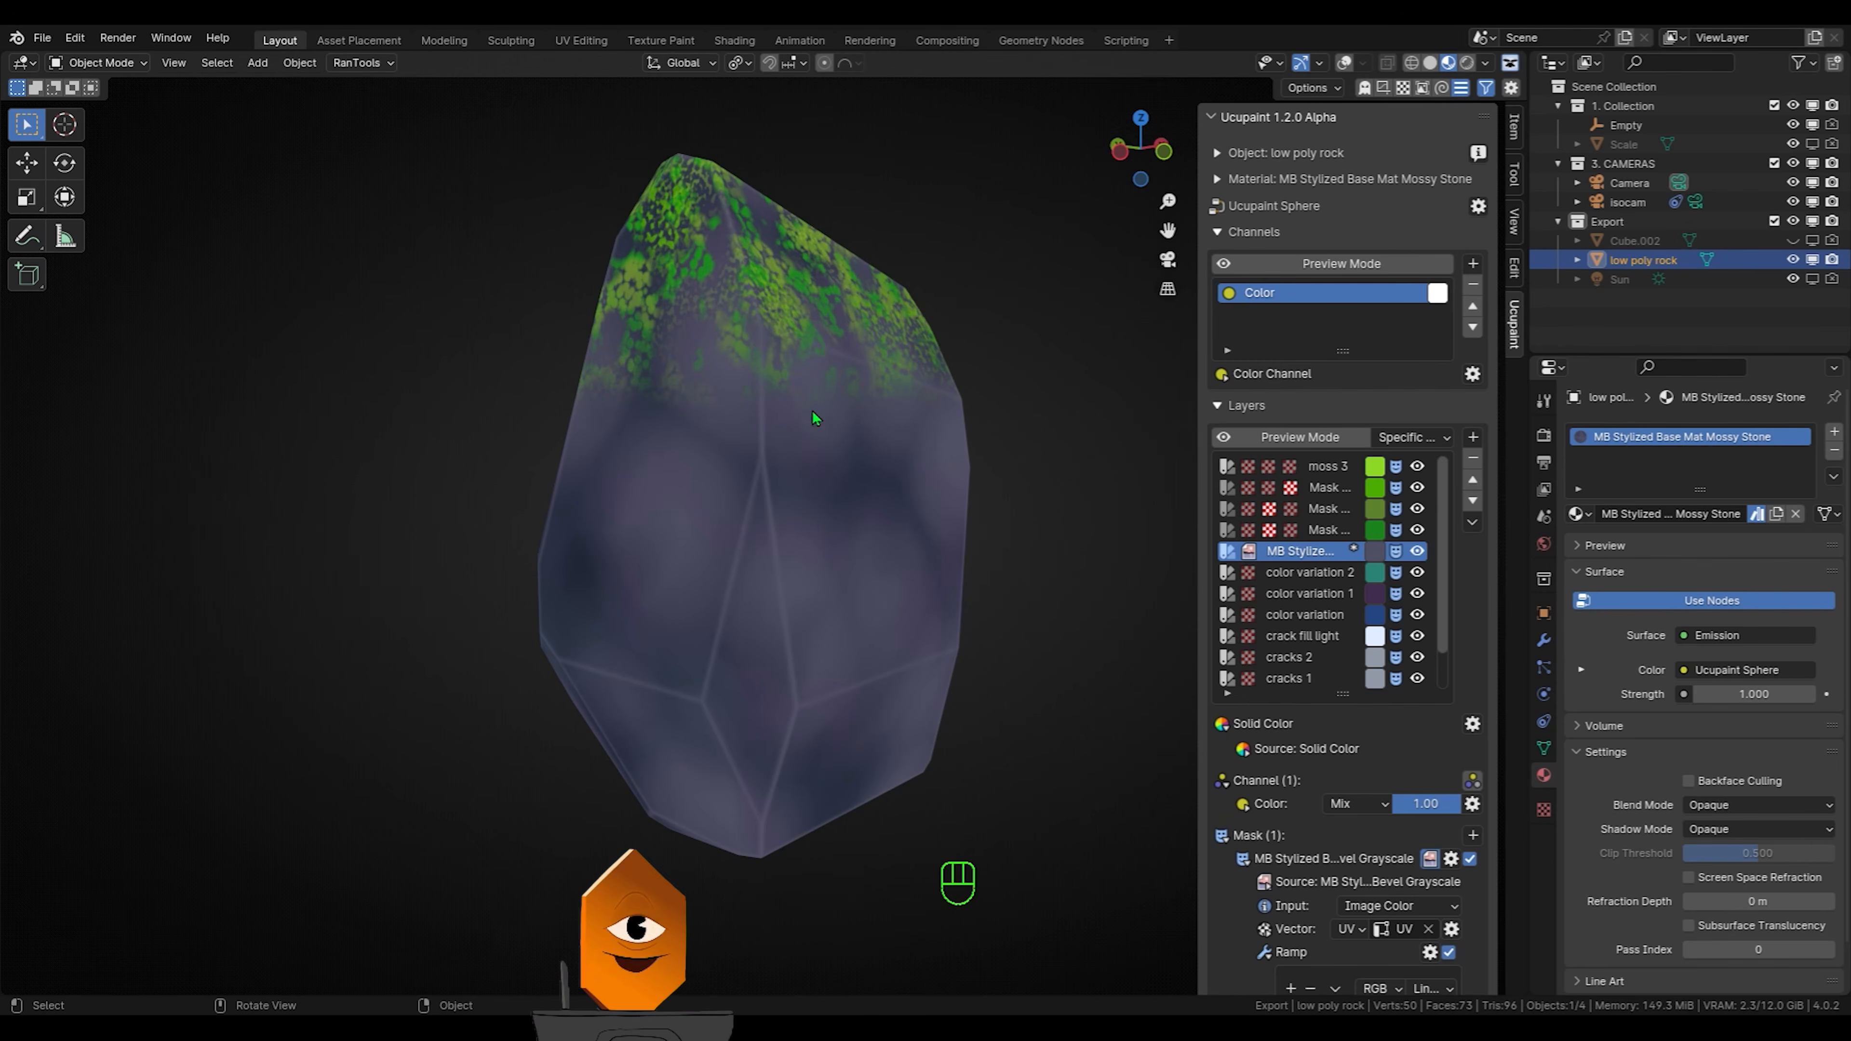
In the UV Editing workspace, turn the UV editor into an Image Editor and display the baked Bevel Grayscale image
left_click(587, 42)
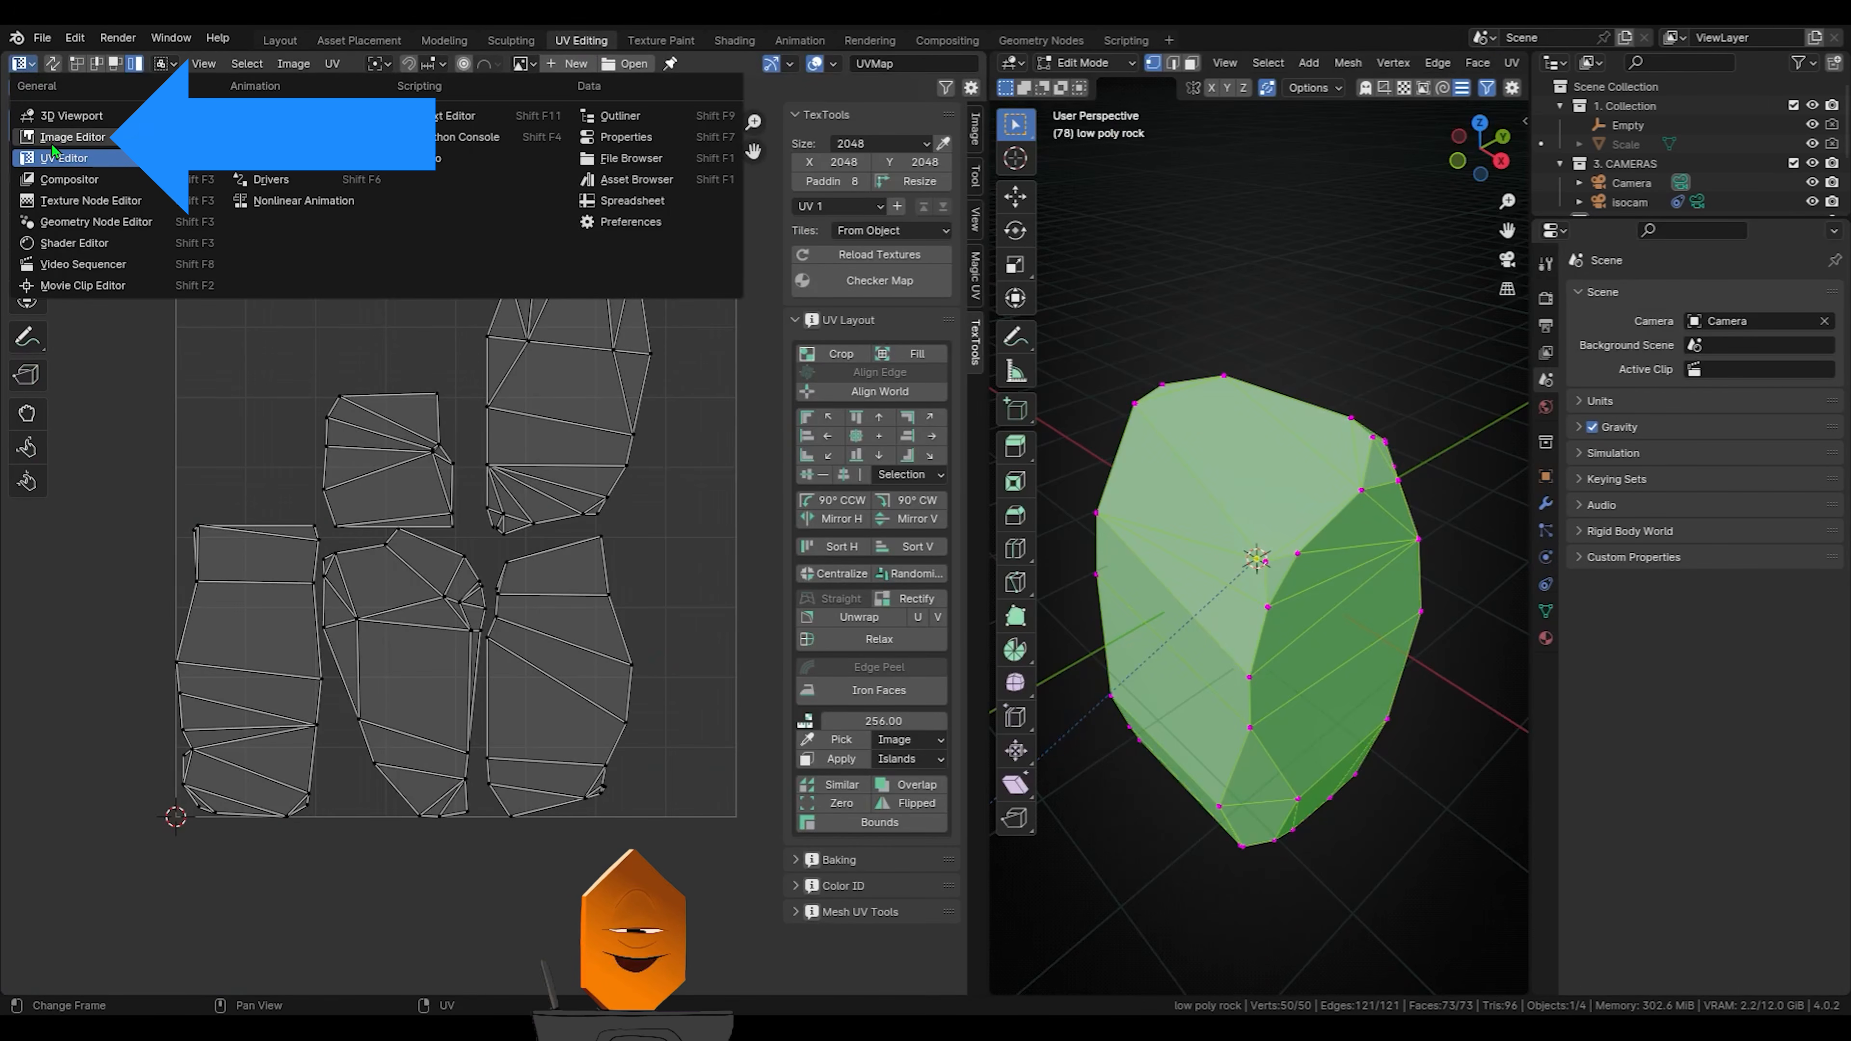
left_click(53, 139)
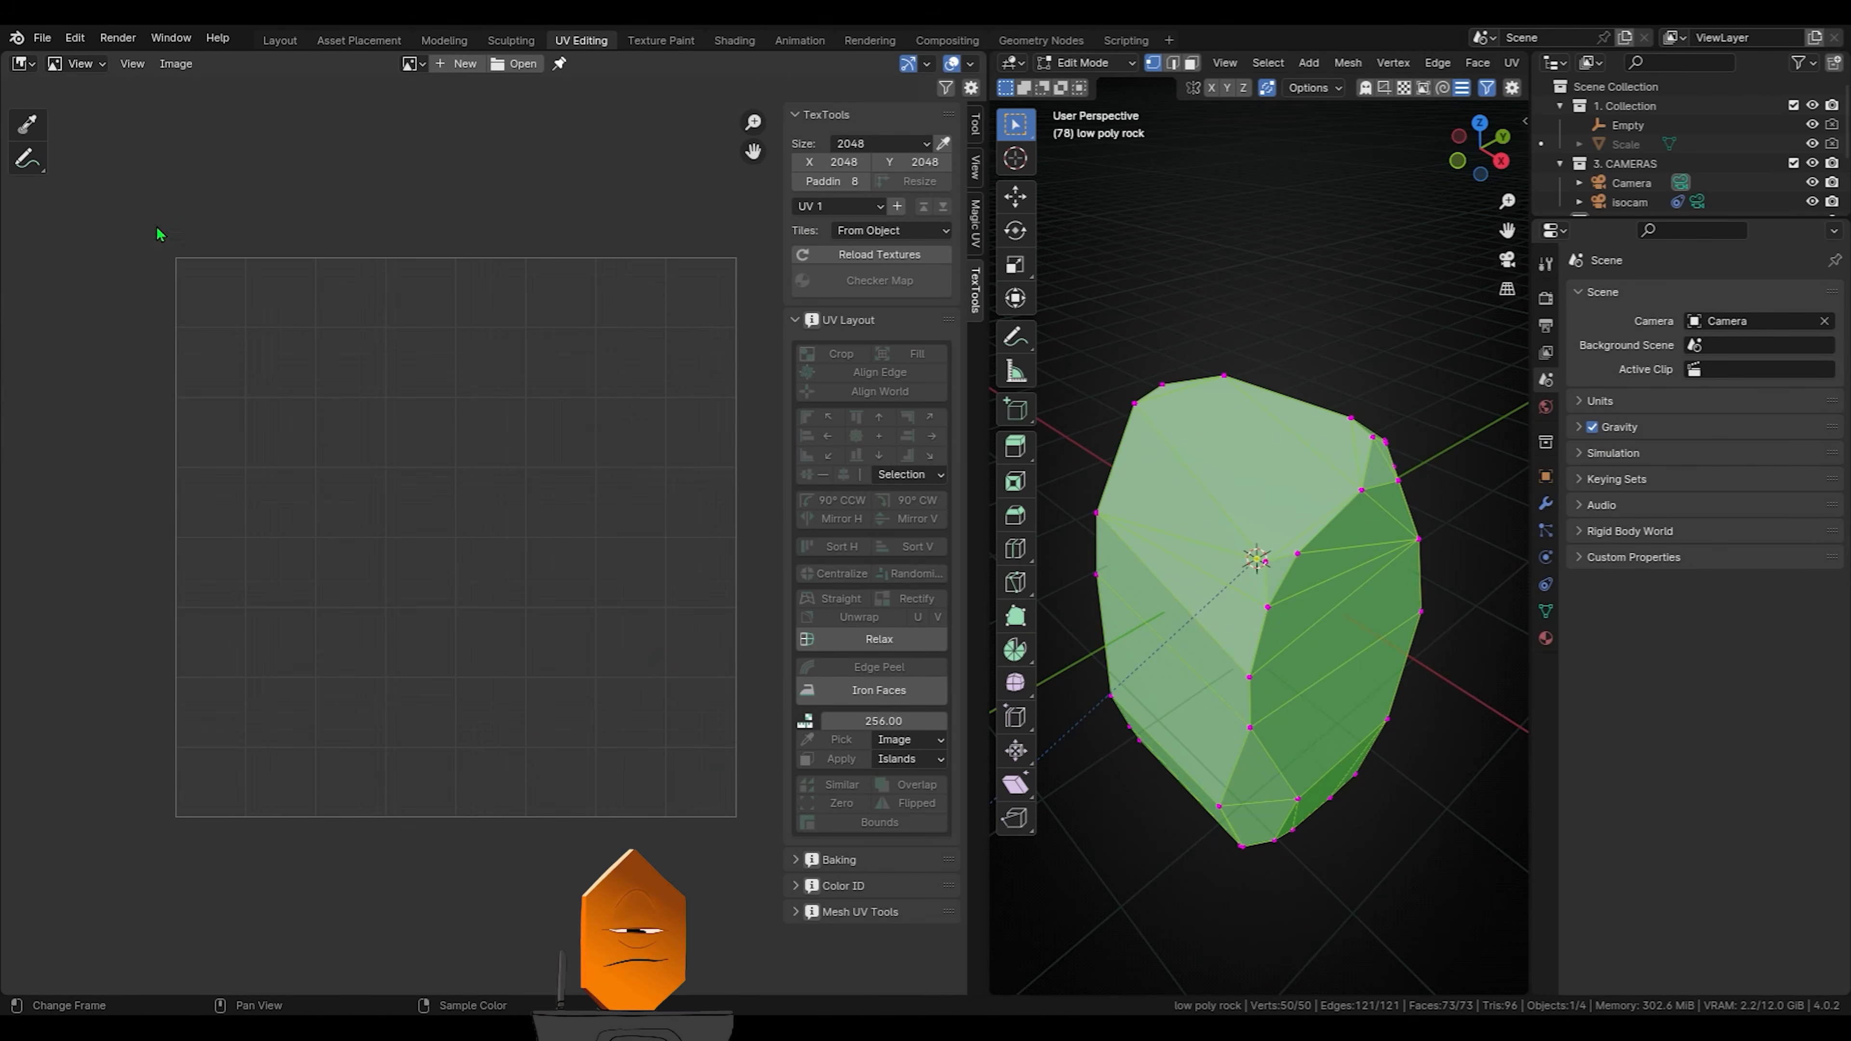
left_click(410, 65)
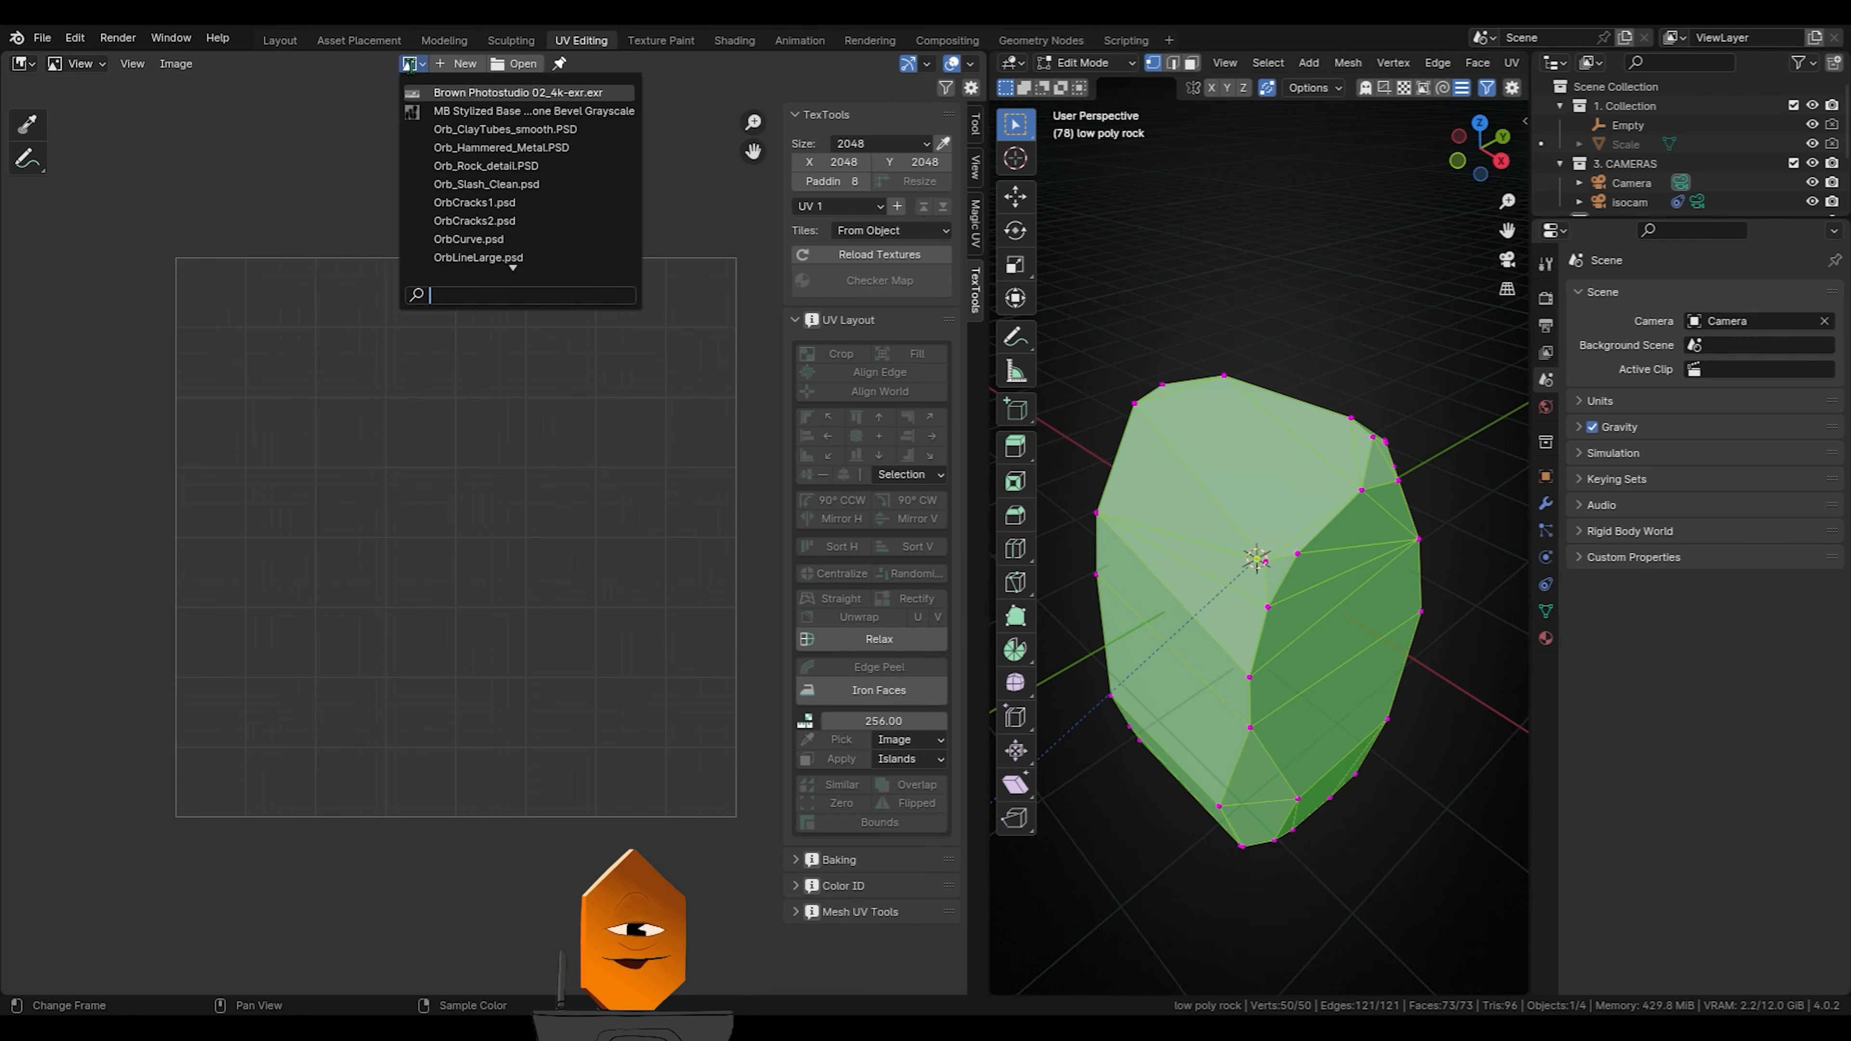
left_click(510, 111)
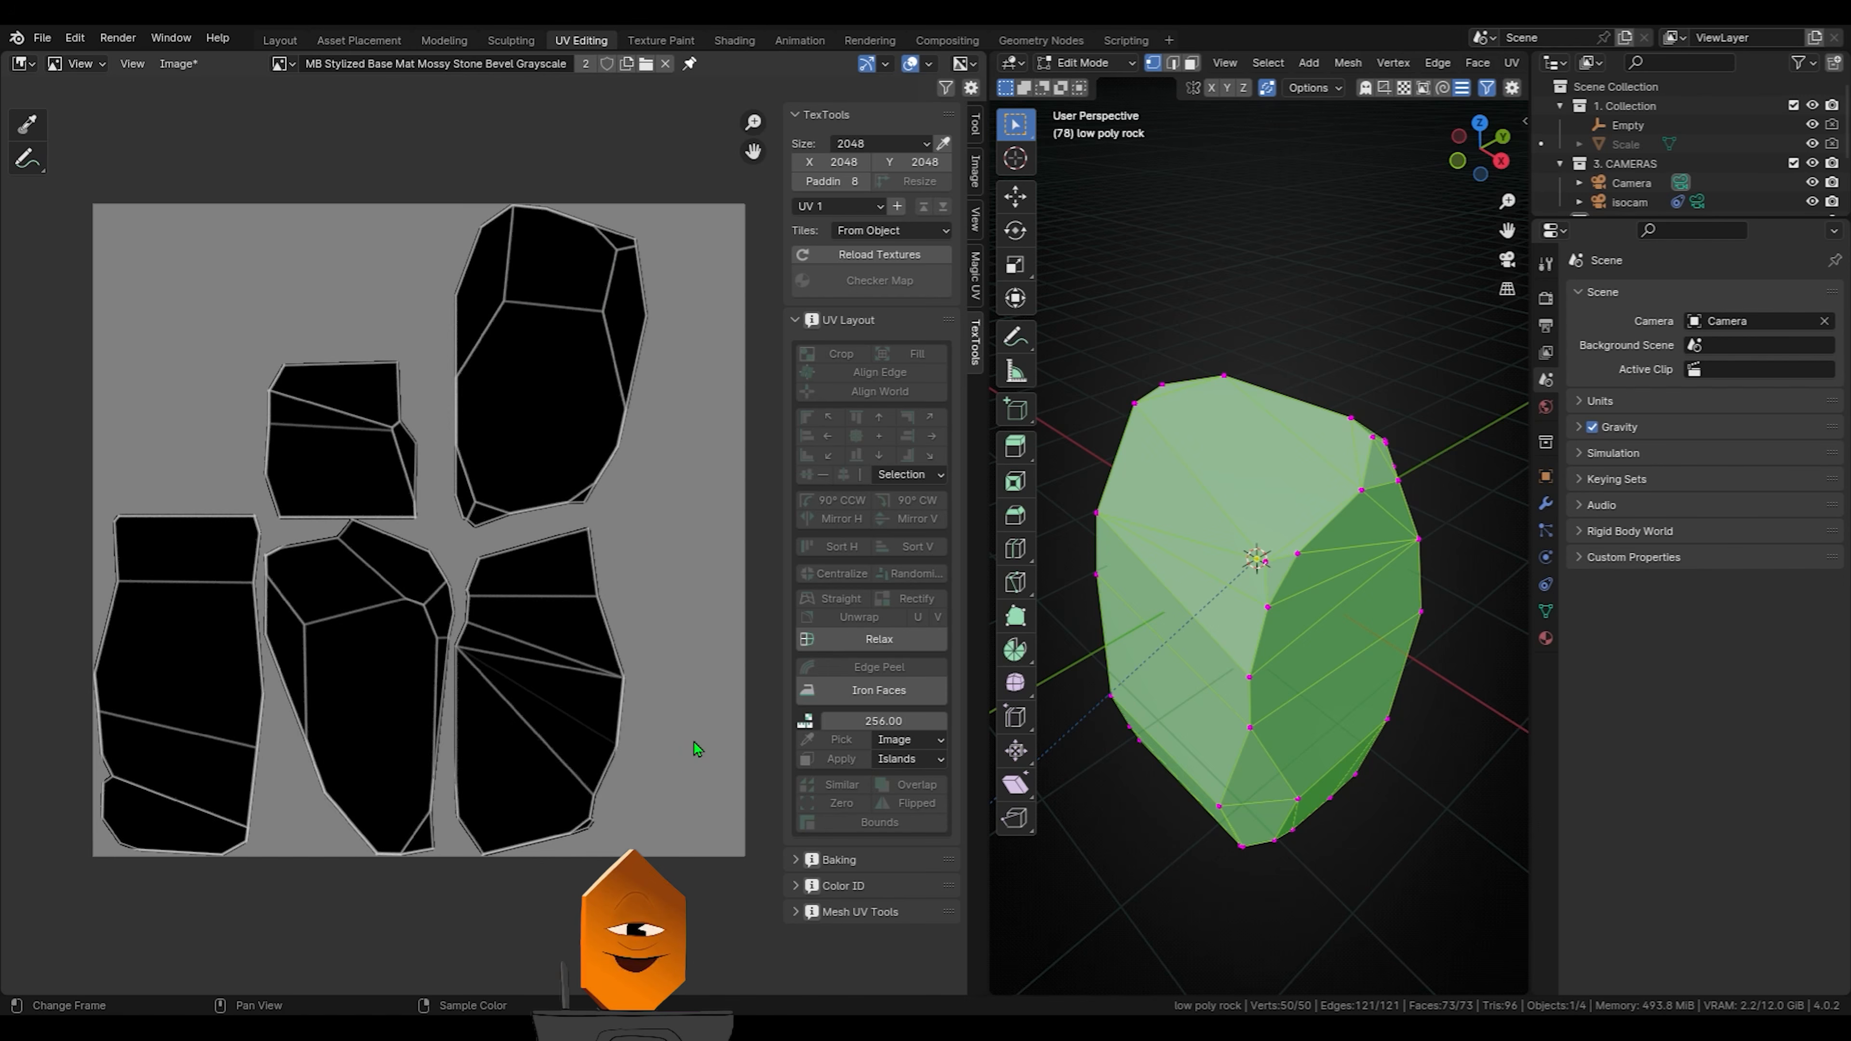
Put the rock into Object Mode with its material shown beside the bevel image, and examine its edge highlights
key("alt+a")
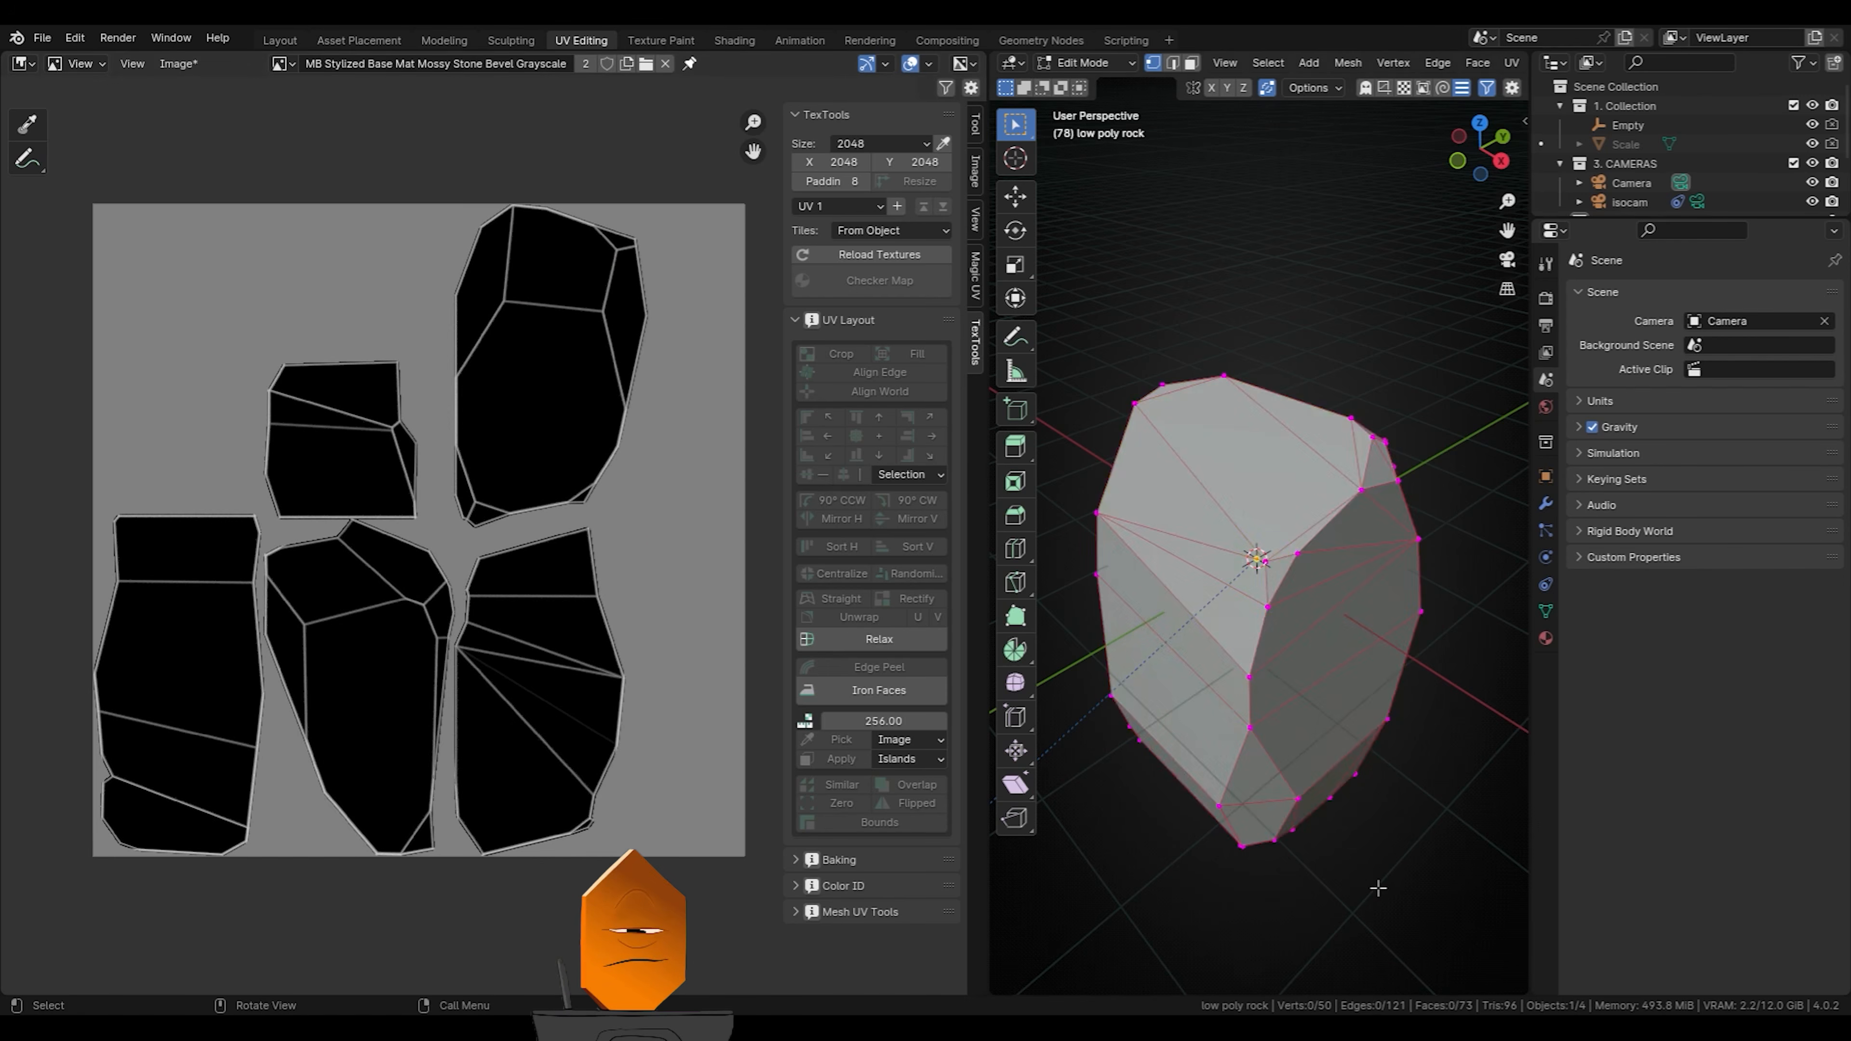
key("z")
left_click(1377, 993)
key("ctrl+Tab")
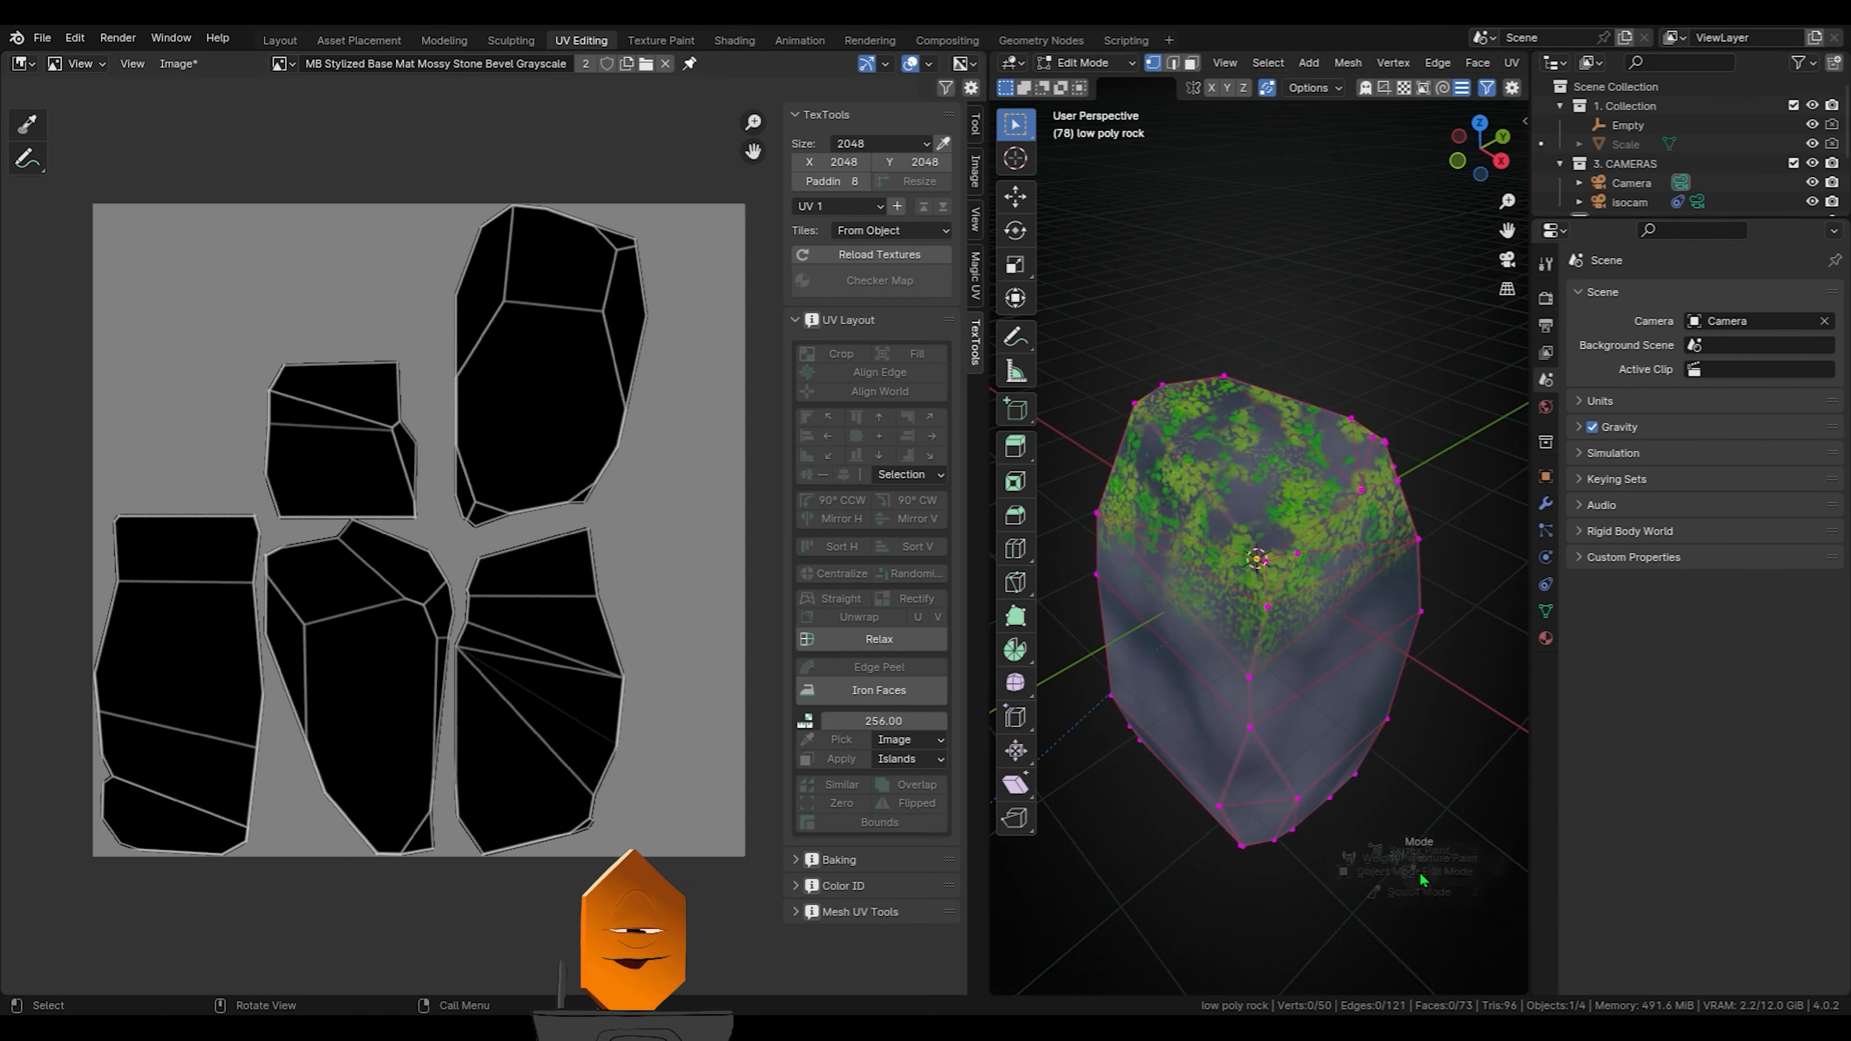
left_click(1245, 875)
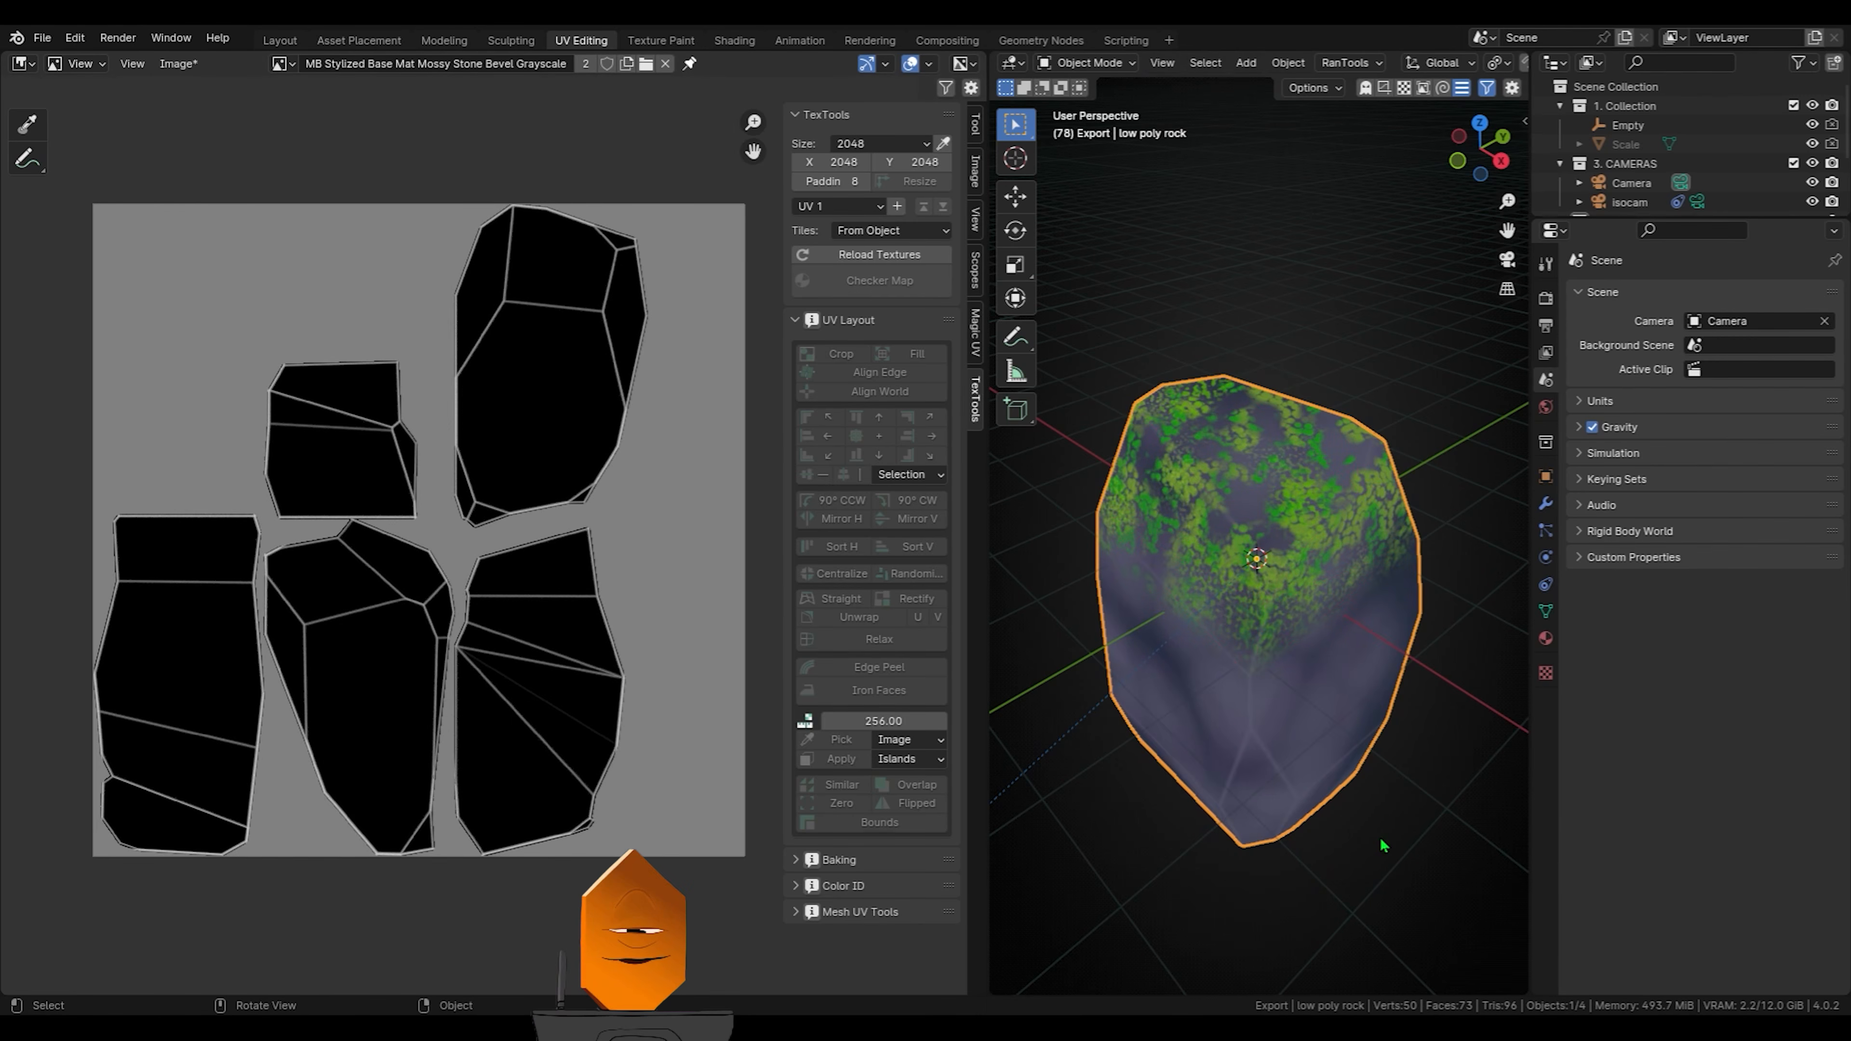
middle_click_drag(1379, 838, 1246, 838)
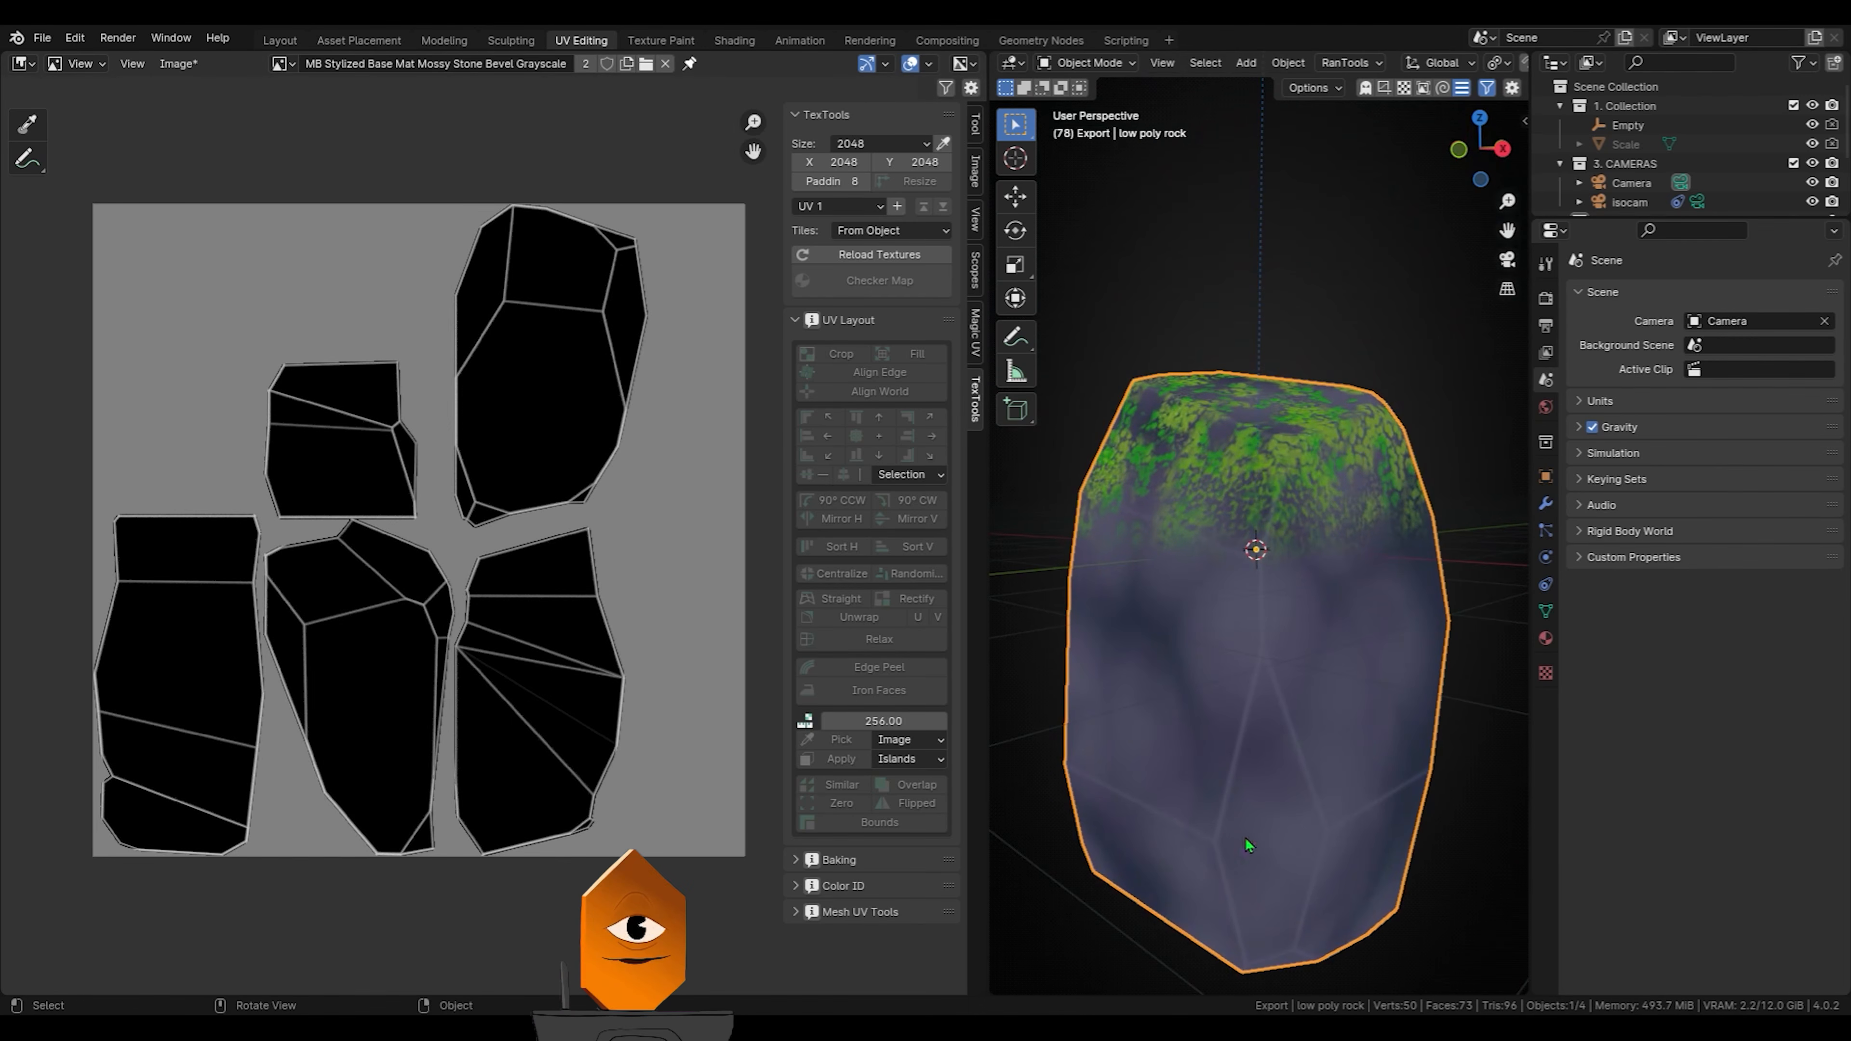
Back in the Layout workspace, tighten the bevel mask's ramp by moving the white stop close to the black one
left_click(279, 41)
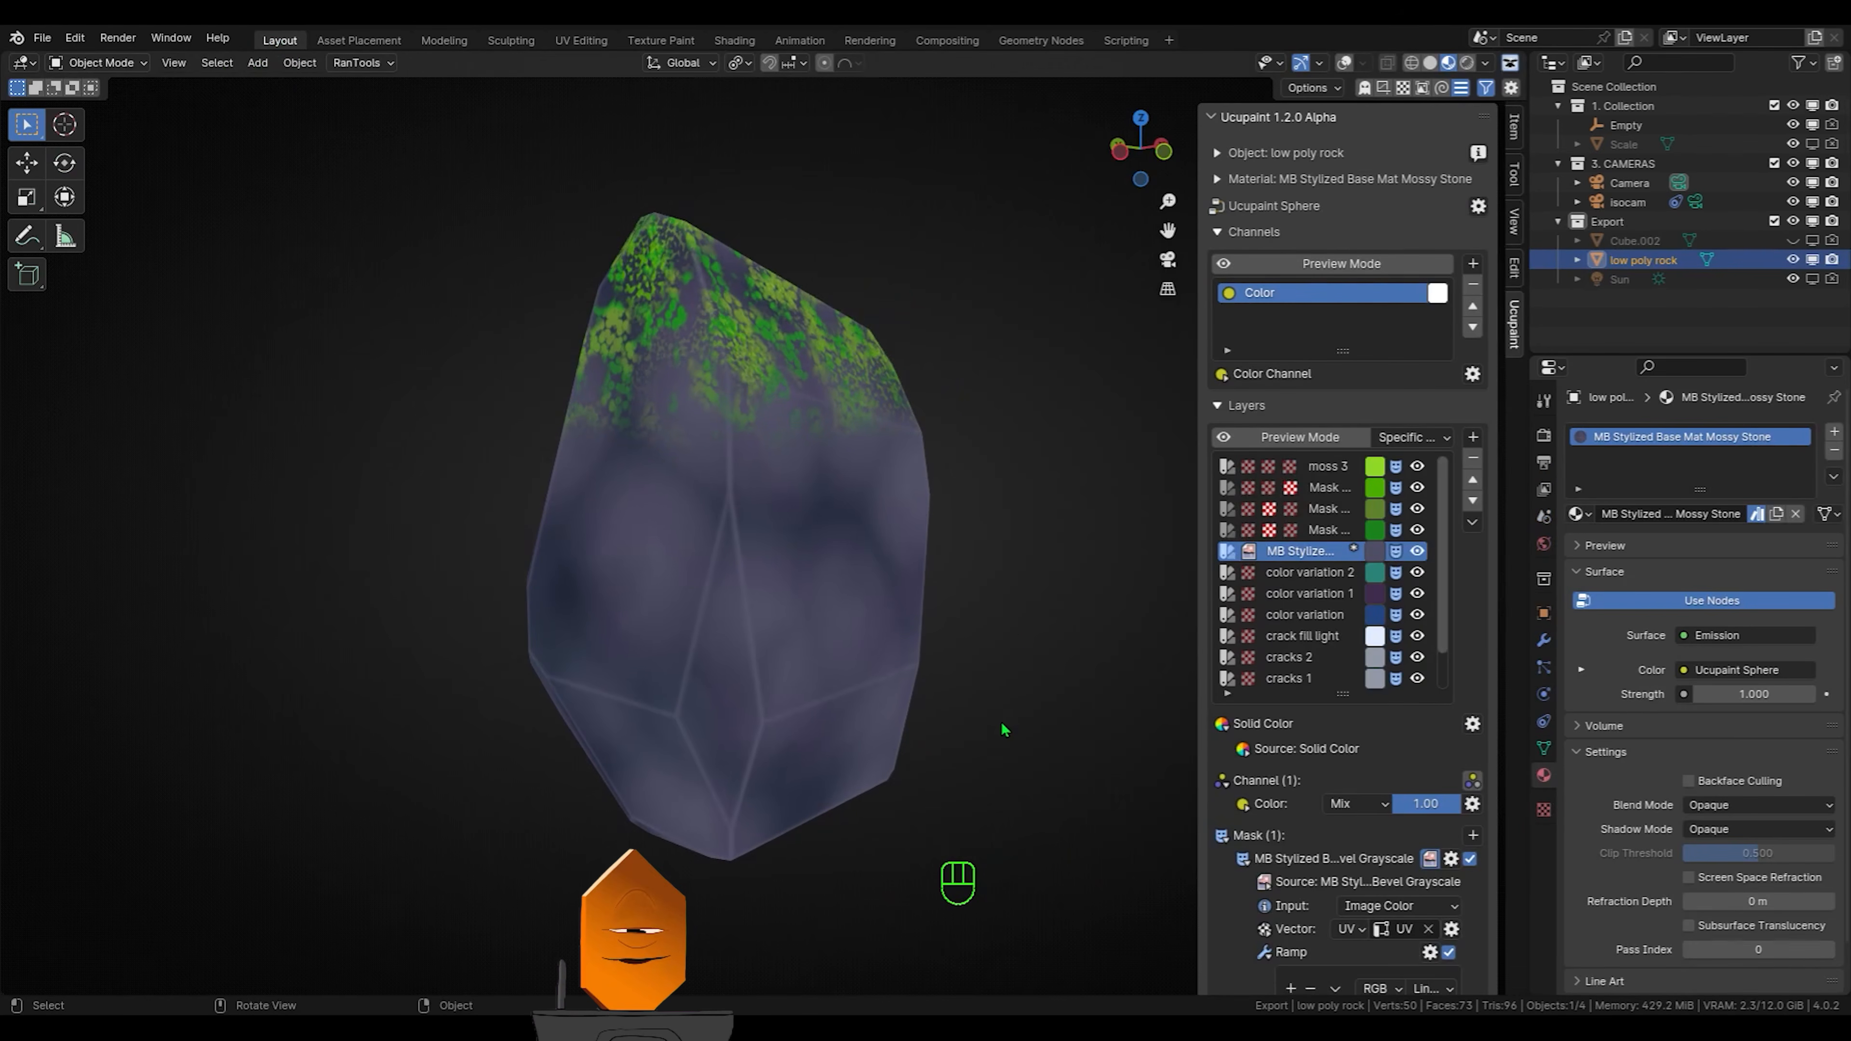
scroll(1311, 802, "down", 5)
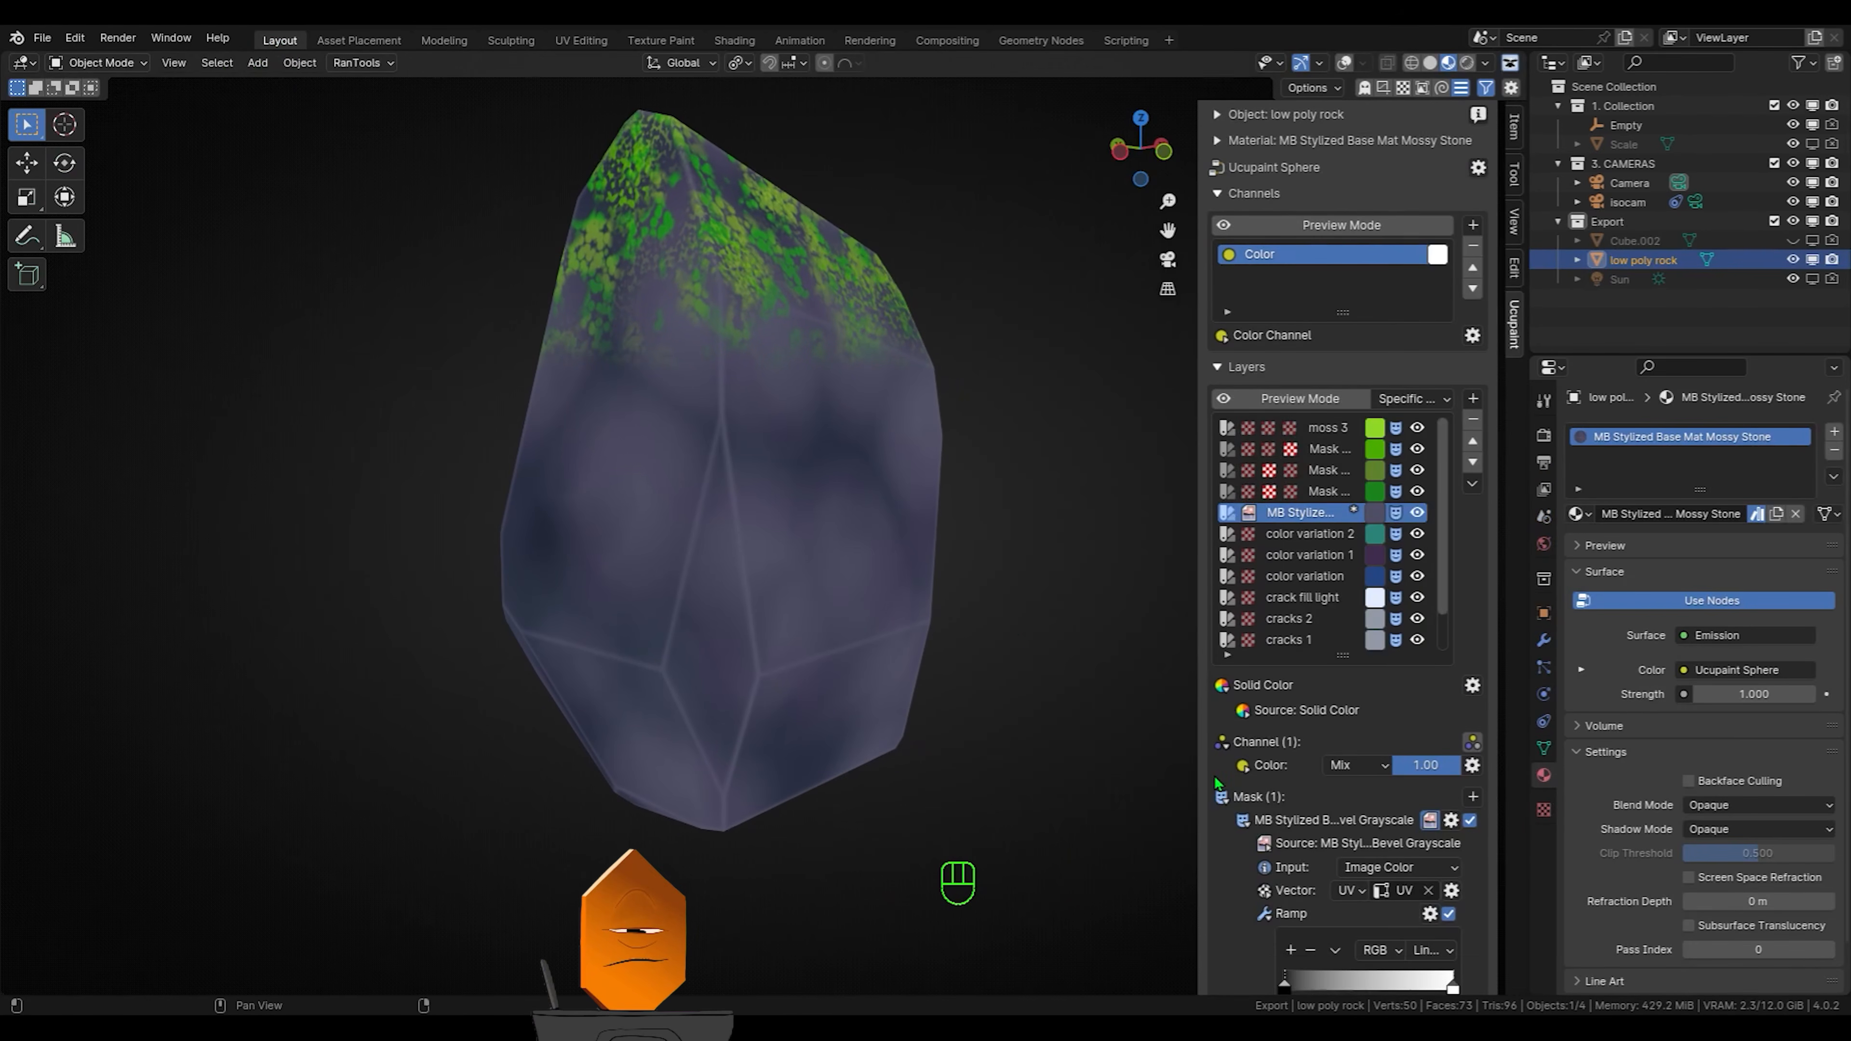
mouse_move(1290, 875)
left_mouse_down()
mouse_move(1344, 874)
mouse_move(1287, 875)
left_mouse_up()
left_click_drag(1453, 874, 1317, 873)
Set the edge highlight layer's blend mode to Screen and its opacity to 0.12
left_click(1355, 649)
left_click(1352, 370)
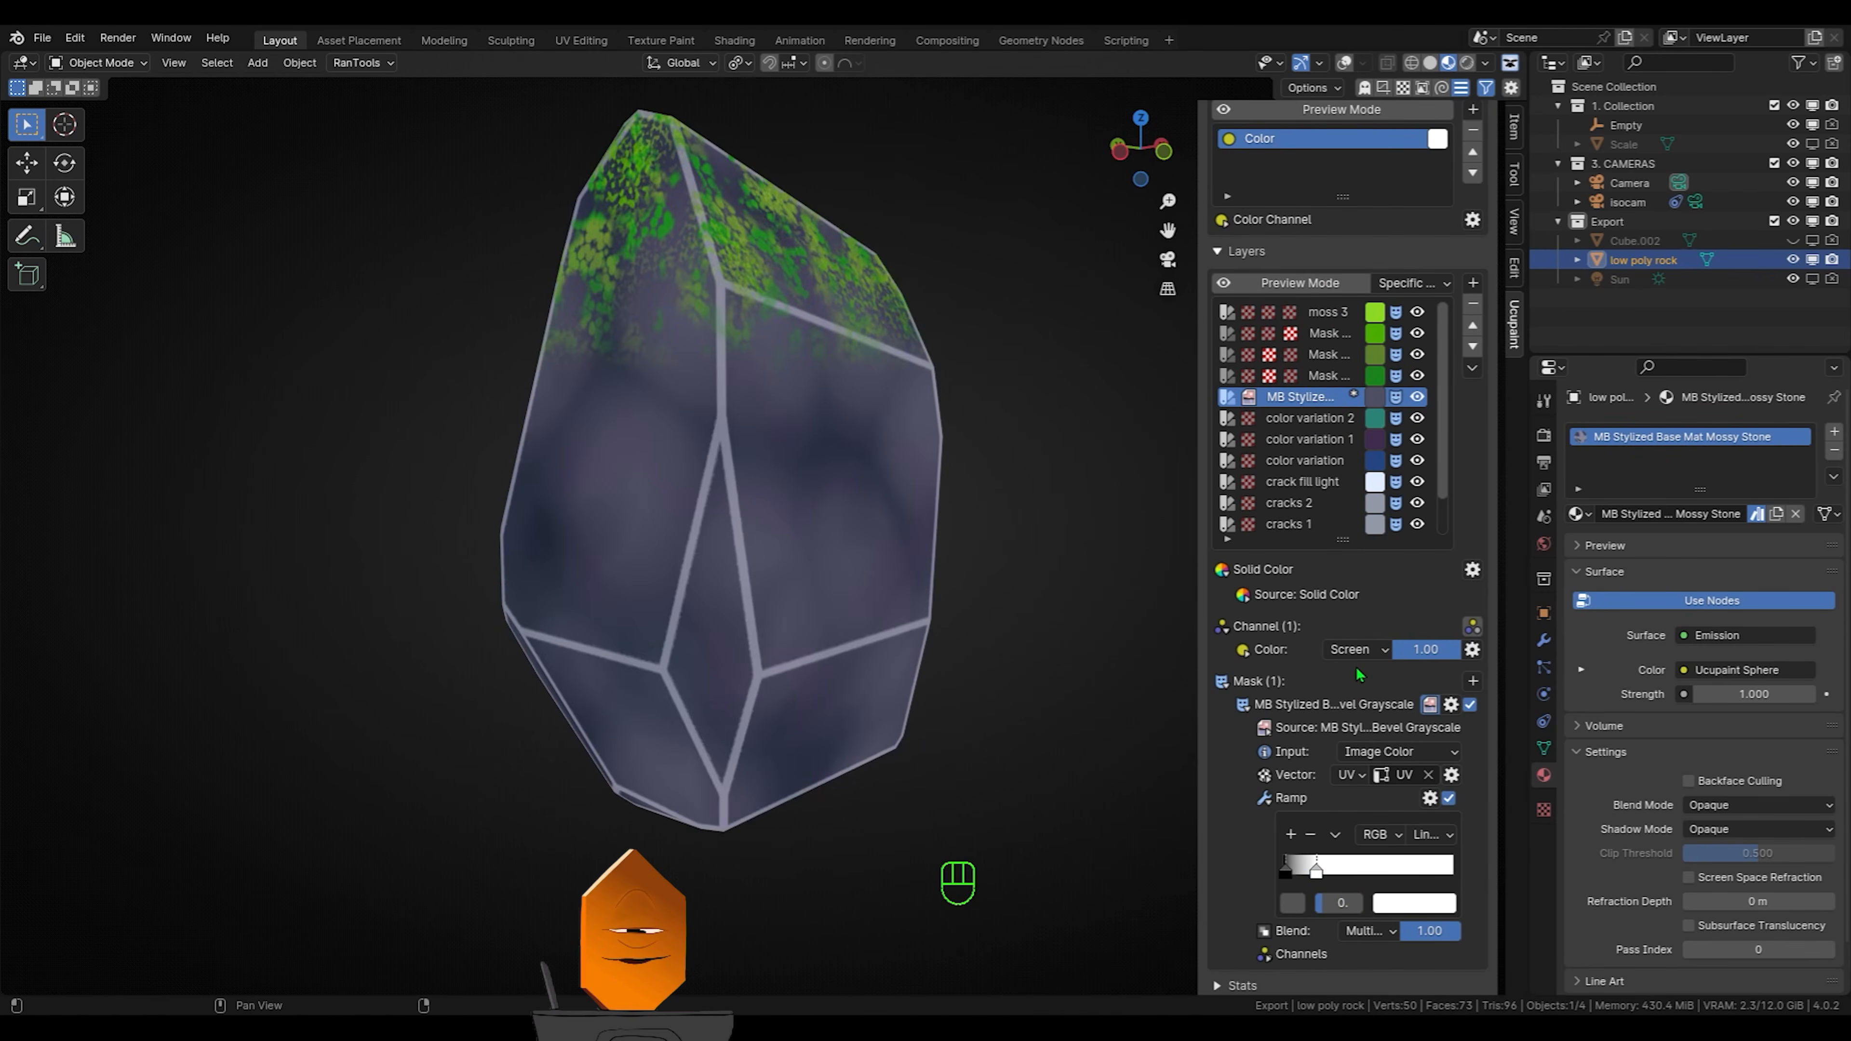
left_click_drag(1445, 651, 1401, 651)
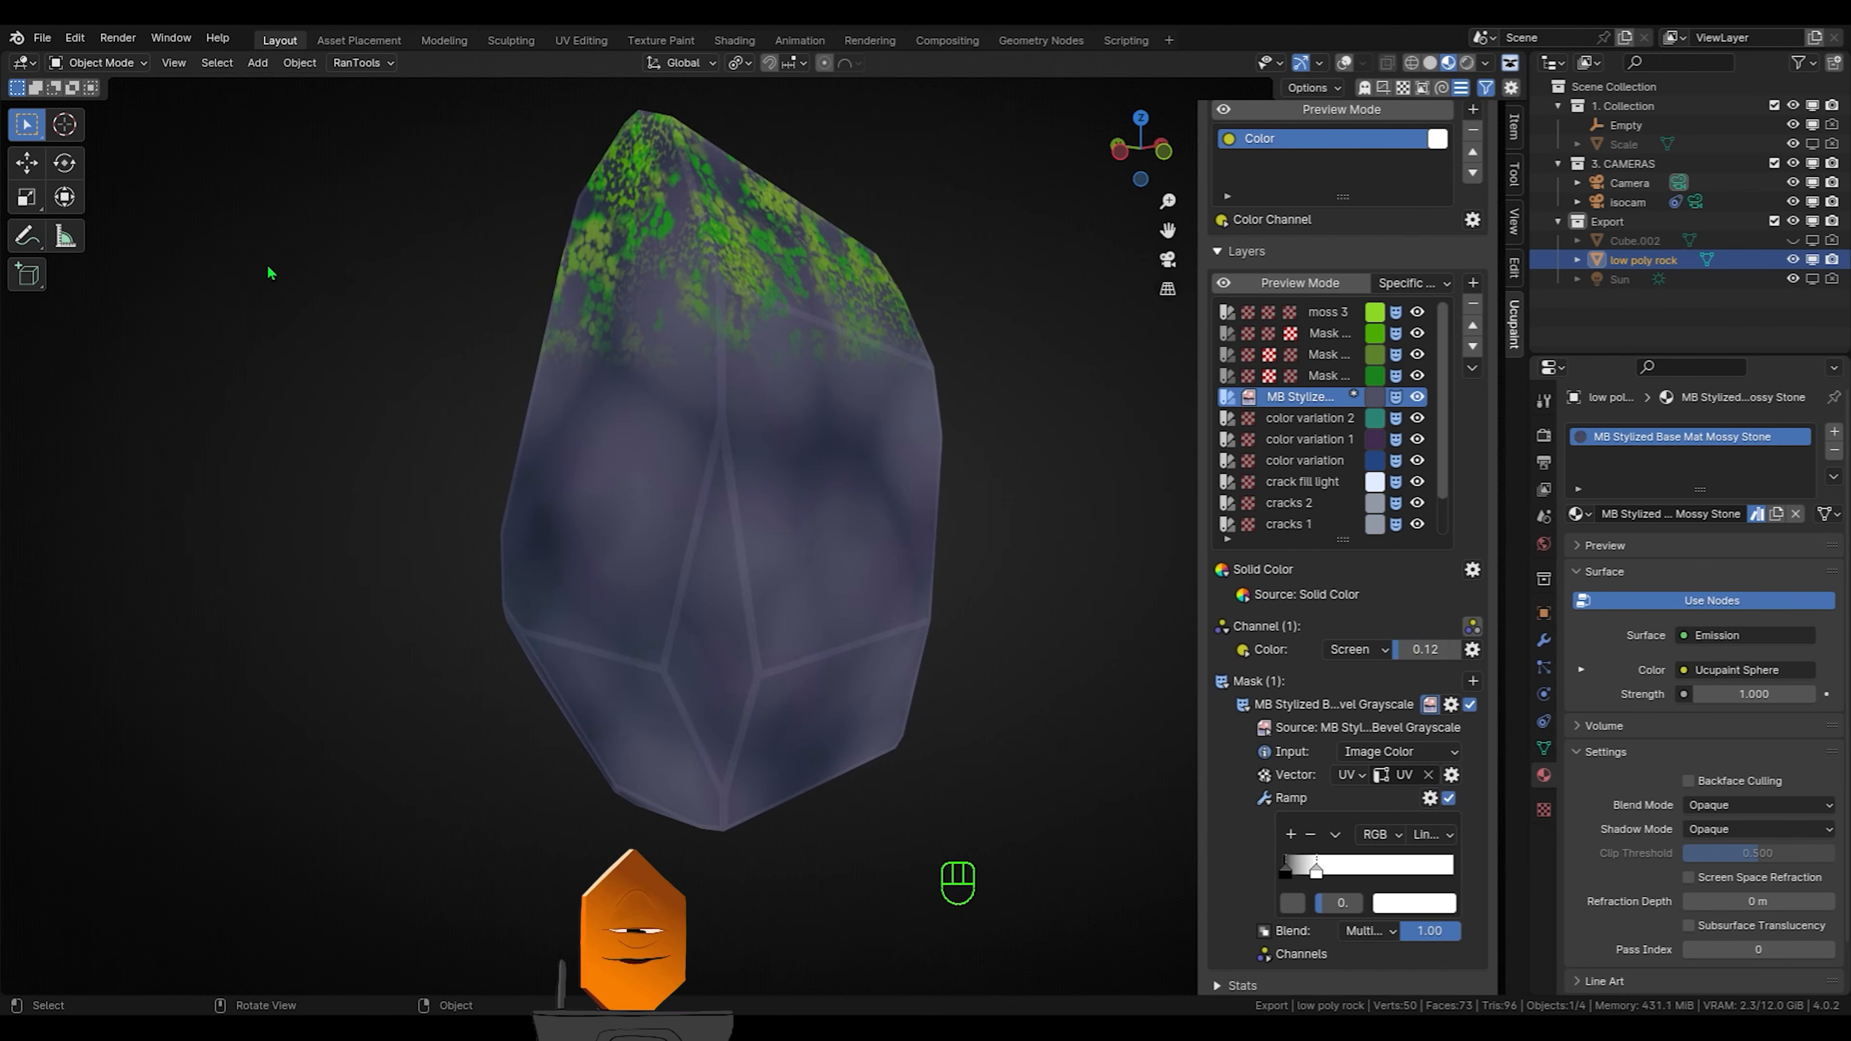
Switch the rock to Texture Paint mode, zoom in on its lower edges and set the Blur brush radius to 28 px
key("Tab")
left_click(480, 430)
mouse_move(505, 516)
middle_mouse_down()
mouse_move(537, 566)
mouse_move(611, 561)
middle_mouse_up()
middle_click_drag(612, 557, 615, 452, "ctrl")
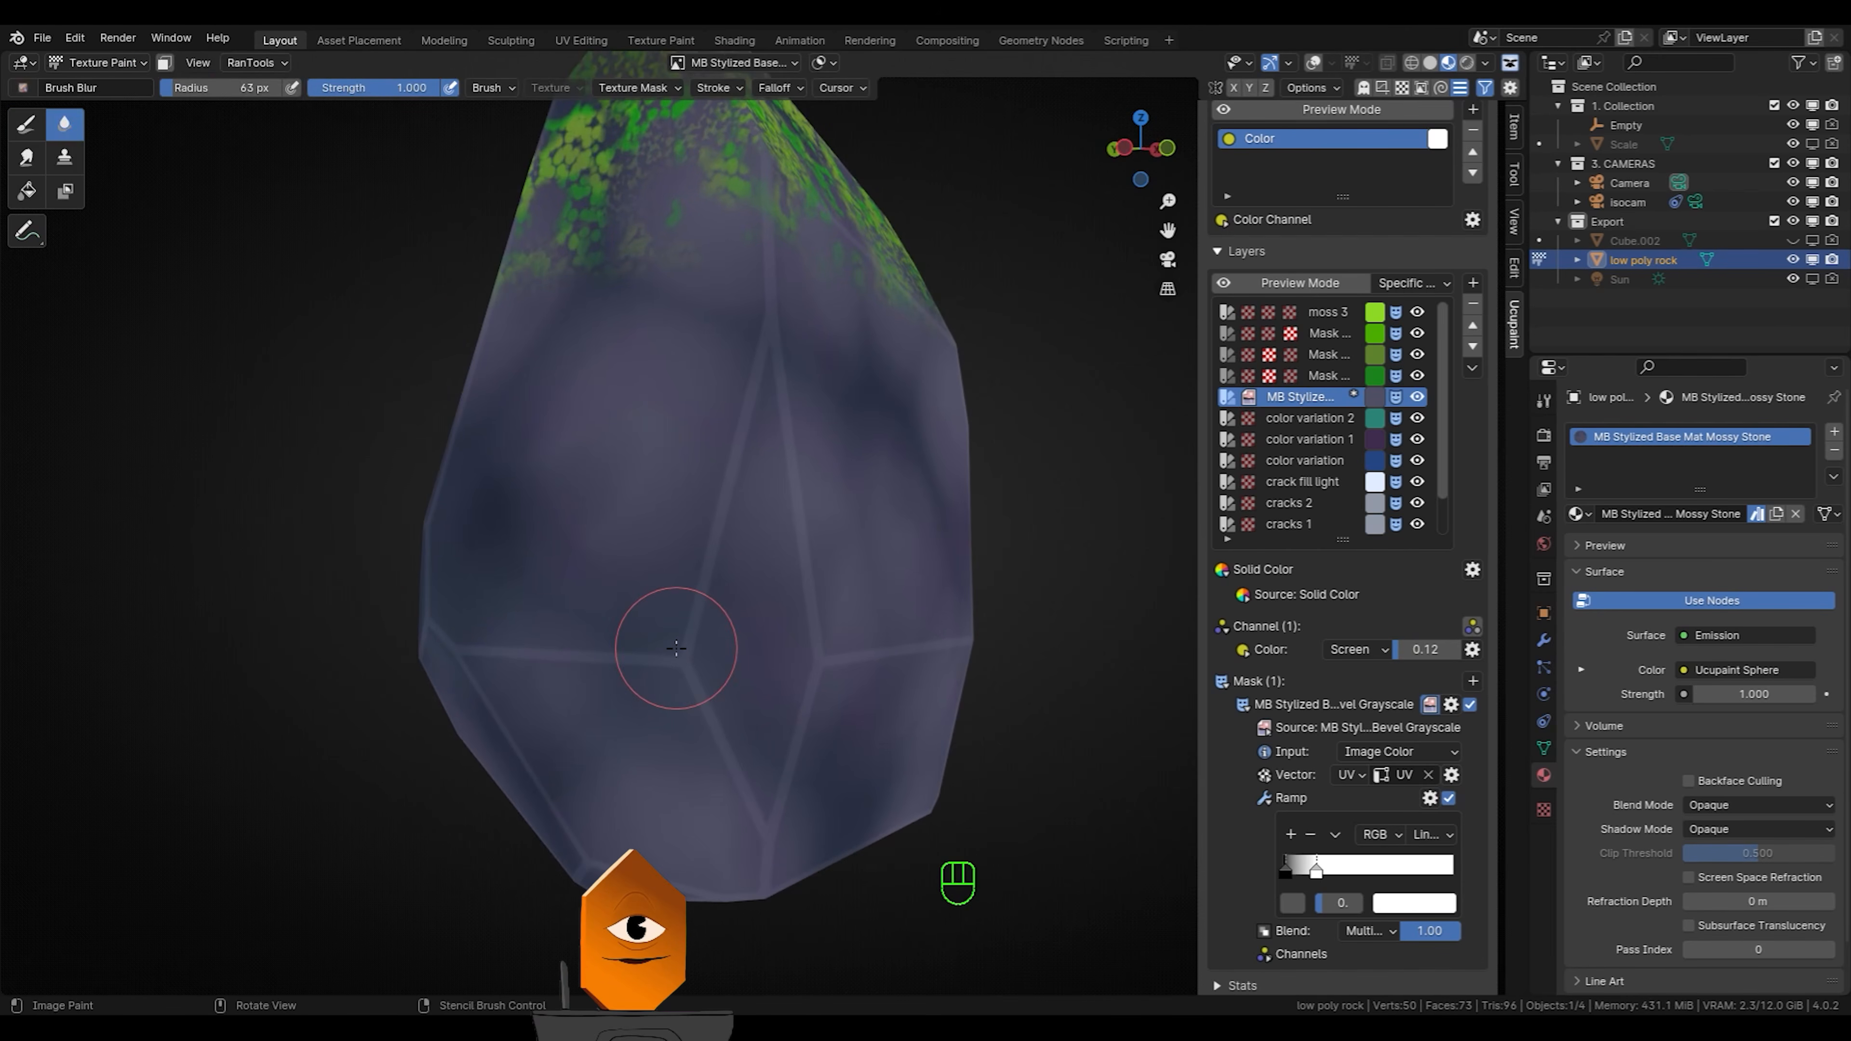
key("f")
left_click(647, 656)
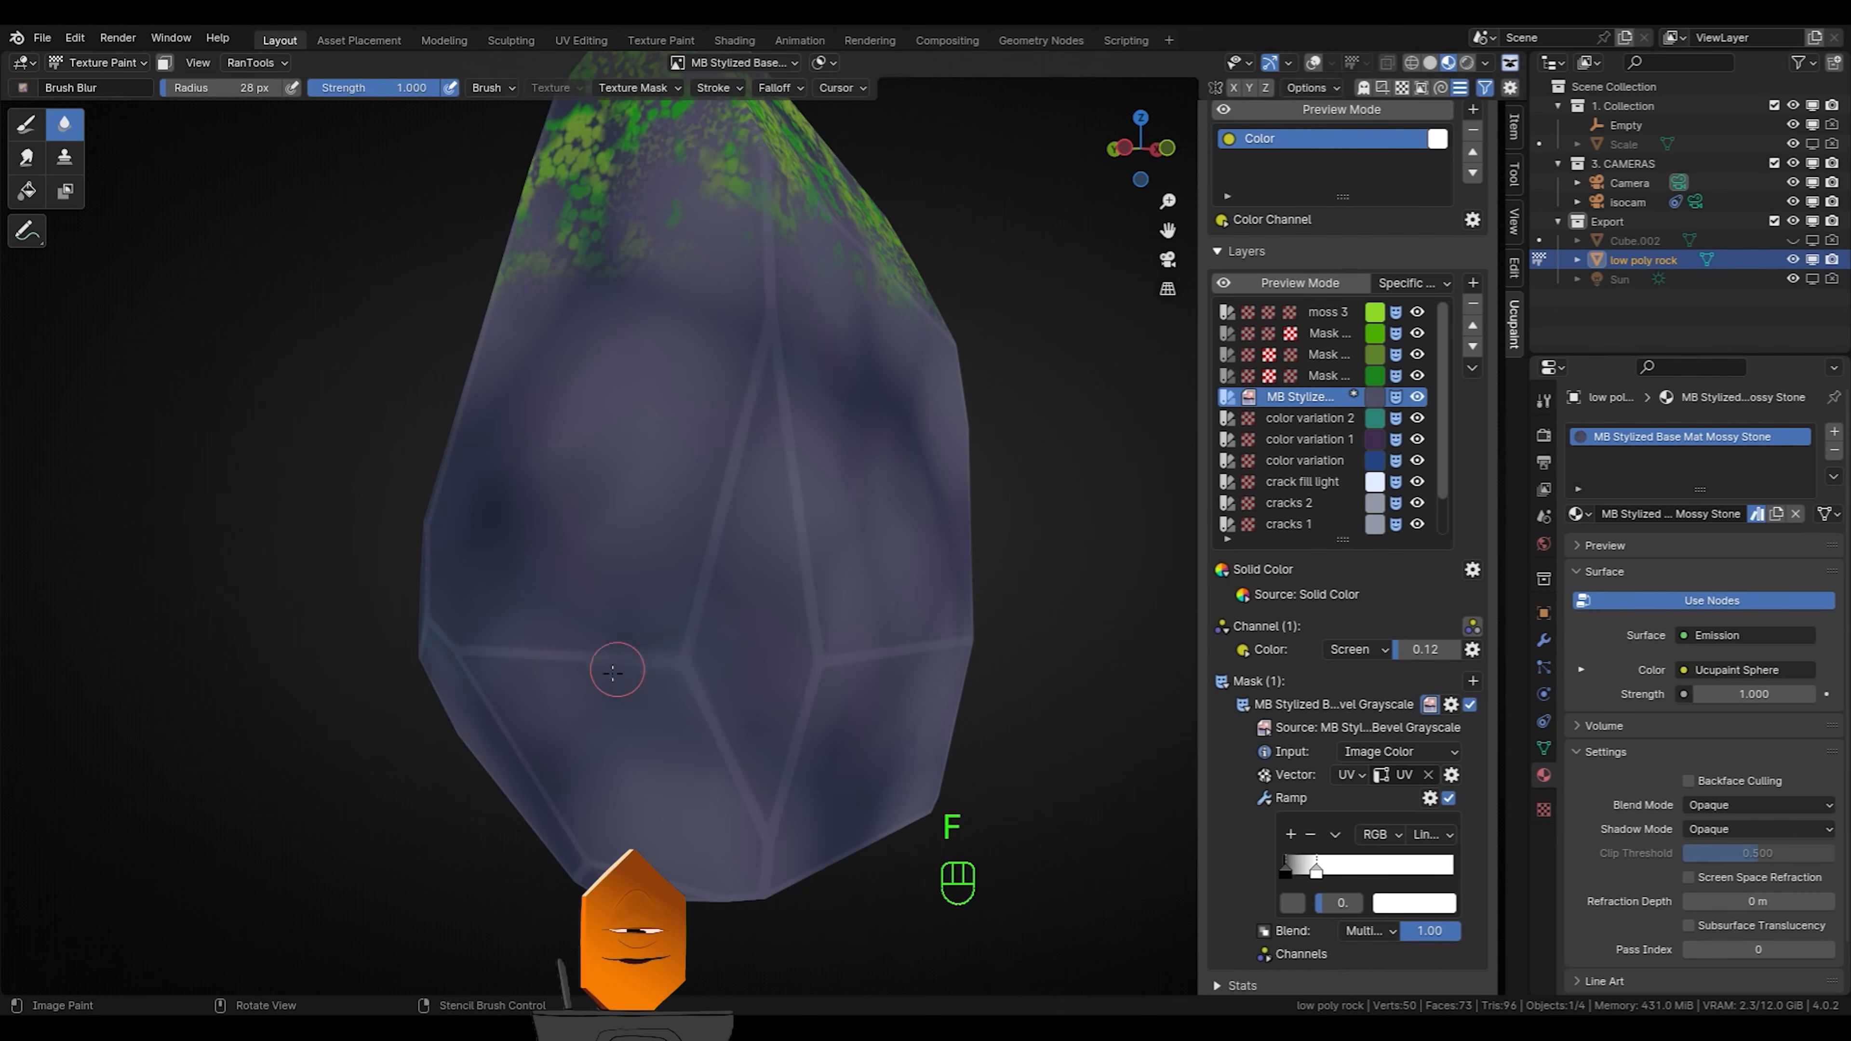
Soften the edge highlights in the bevel mask with the Blur brush on several sides of the rock, enlarging the radius to 47 px
middle_click_drag(615, 669, 819, 683, "shift")
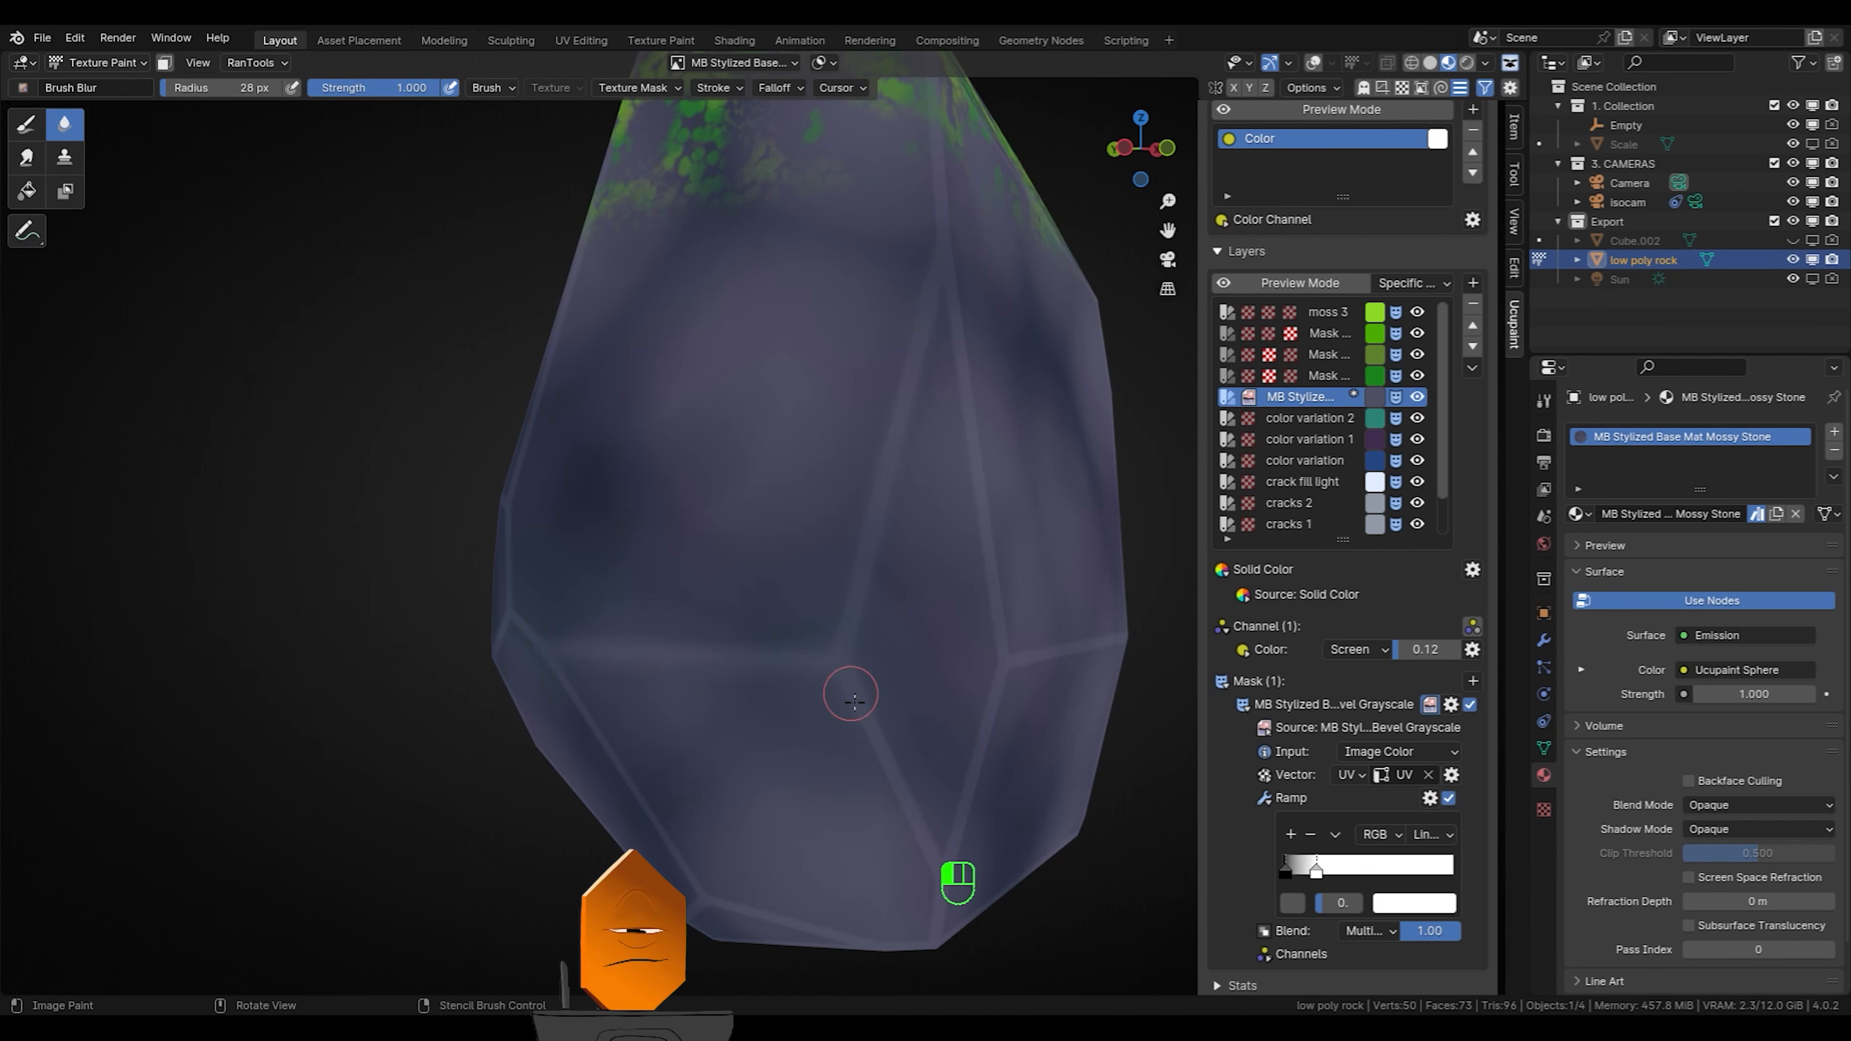
left_click_drag(854, 701, 940, 868)
mouse_move(940, 868)
middle_mouse_down()
mouse_move(624, 765)
mouse_move(582, 346)
mouse_move(715, 433)
mouse_move(656, 306)
middle_mouse_up()
key("f")
left_click_drag(306, 437, 218, 484)
mouse_move(219, 483)
middle_mouse_down()
mouse_move(545, 488)
mouse_move(706, 757)
mouse_move(395, 813)
mouse_move(628, 604)
mouse_move(784, 644)
mouse_move(918, 712)
middle_mouse_up()
key("f")
key("f")
key("f")
left_click(420, 784)
key("f")
mouse_move(255, 623)
middle_mouse_down()
mouse_move(729, 398)
mouse_move(641, 648)
mouse_move(682, 446)
mouse_move(549, 665)
mouse_move(842, 576)
middle_mouse_up()
key("f")
left_click_drag(842, 576, 476, 293)
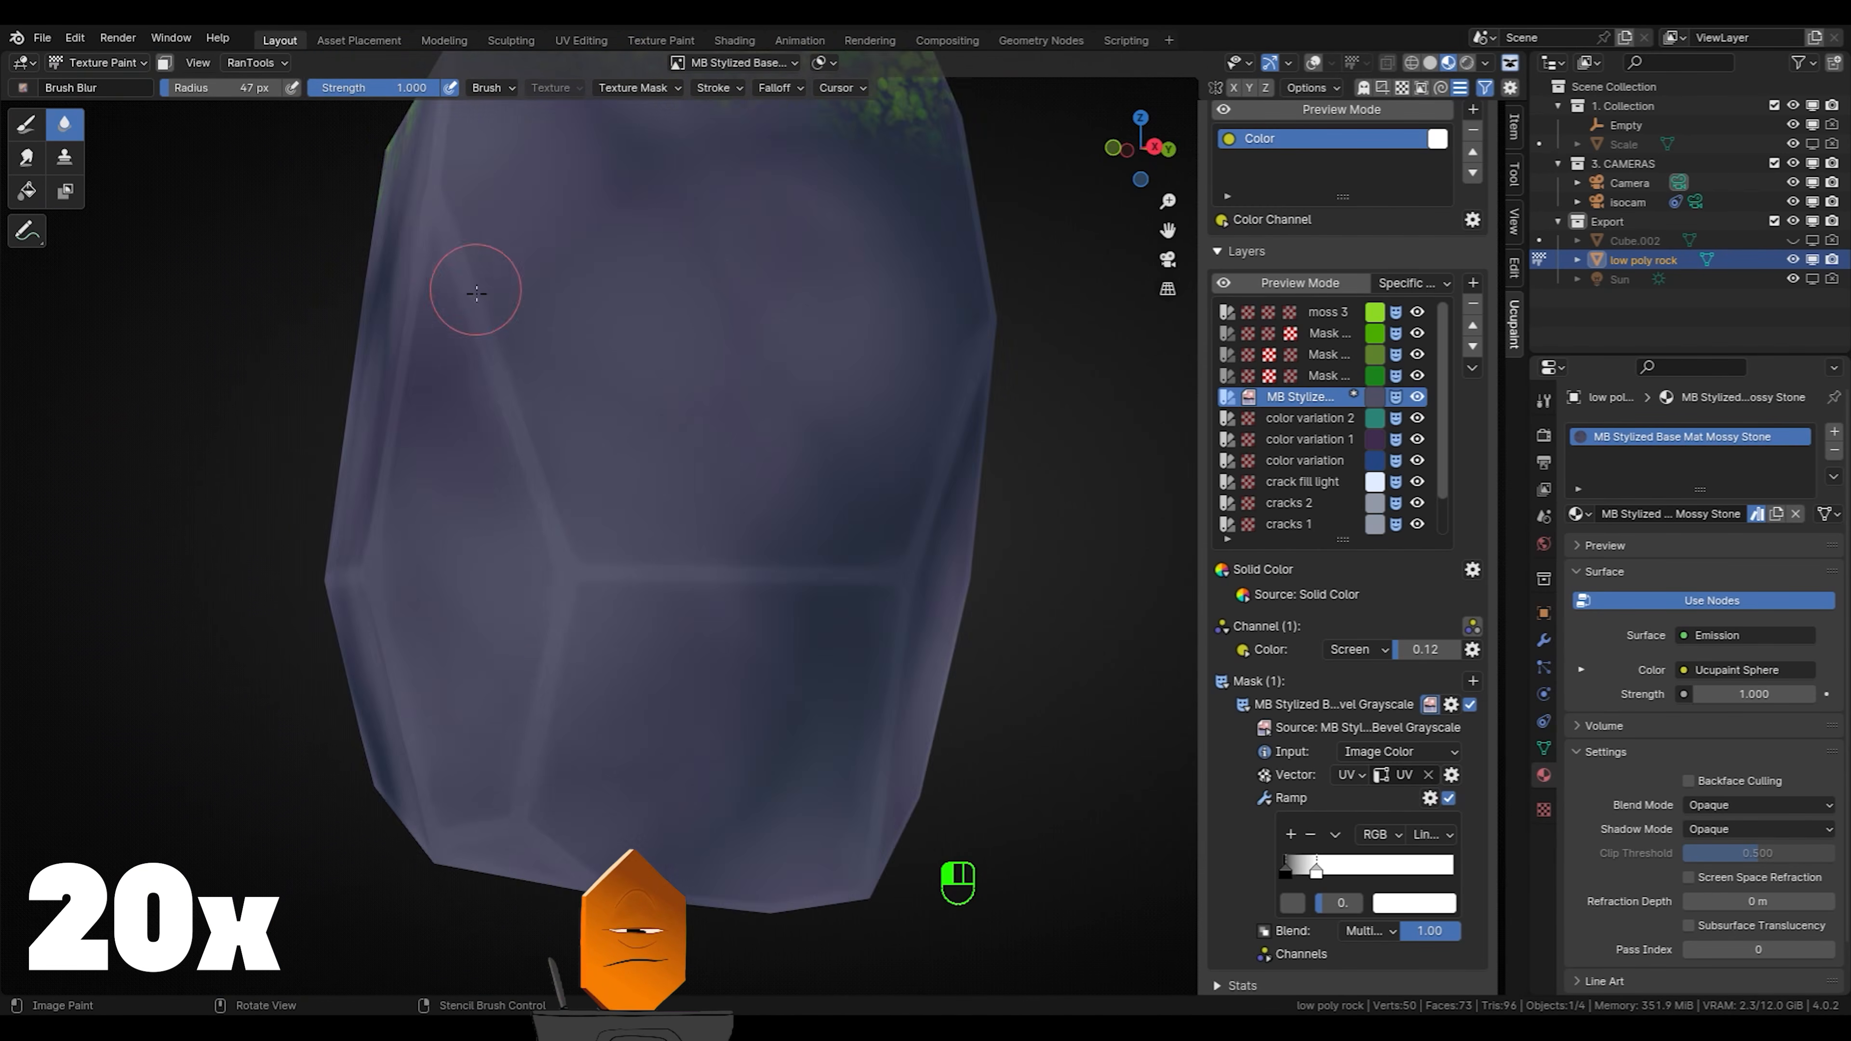
middle_click_drag(476, 293, 683, 372)
left_click_drag(684, 372, 685, 463)
mouse_move(685, 463)
middle_mouse_down("ctrl")
mouse_move(665, 657)
mouse_move(700, 620)
middle_mouse_up("ctrl")
mouse_move(699, 620)
middle_mouse_down("shift")
mouse_move(777, 554)
mouse_move(642, 657)
mouse_move(628, 641)
mouse_move(699, 620)
mouse_move(591, 731)
mouse_move(619, 629)
middle_mouse_up("shift")
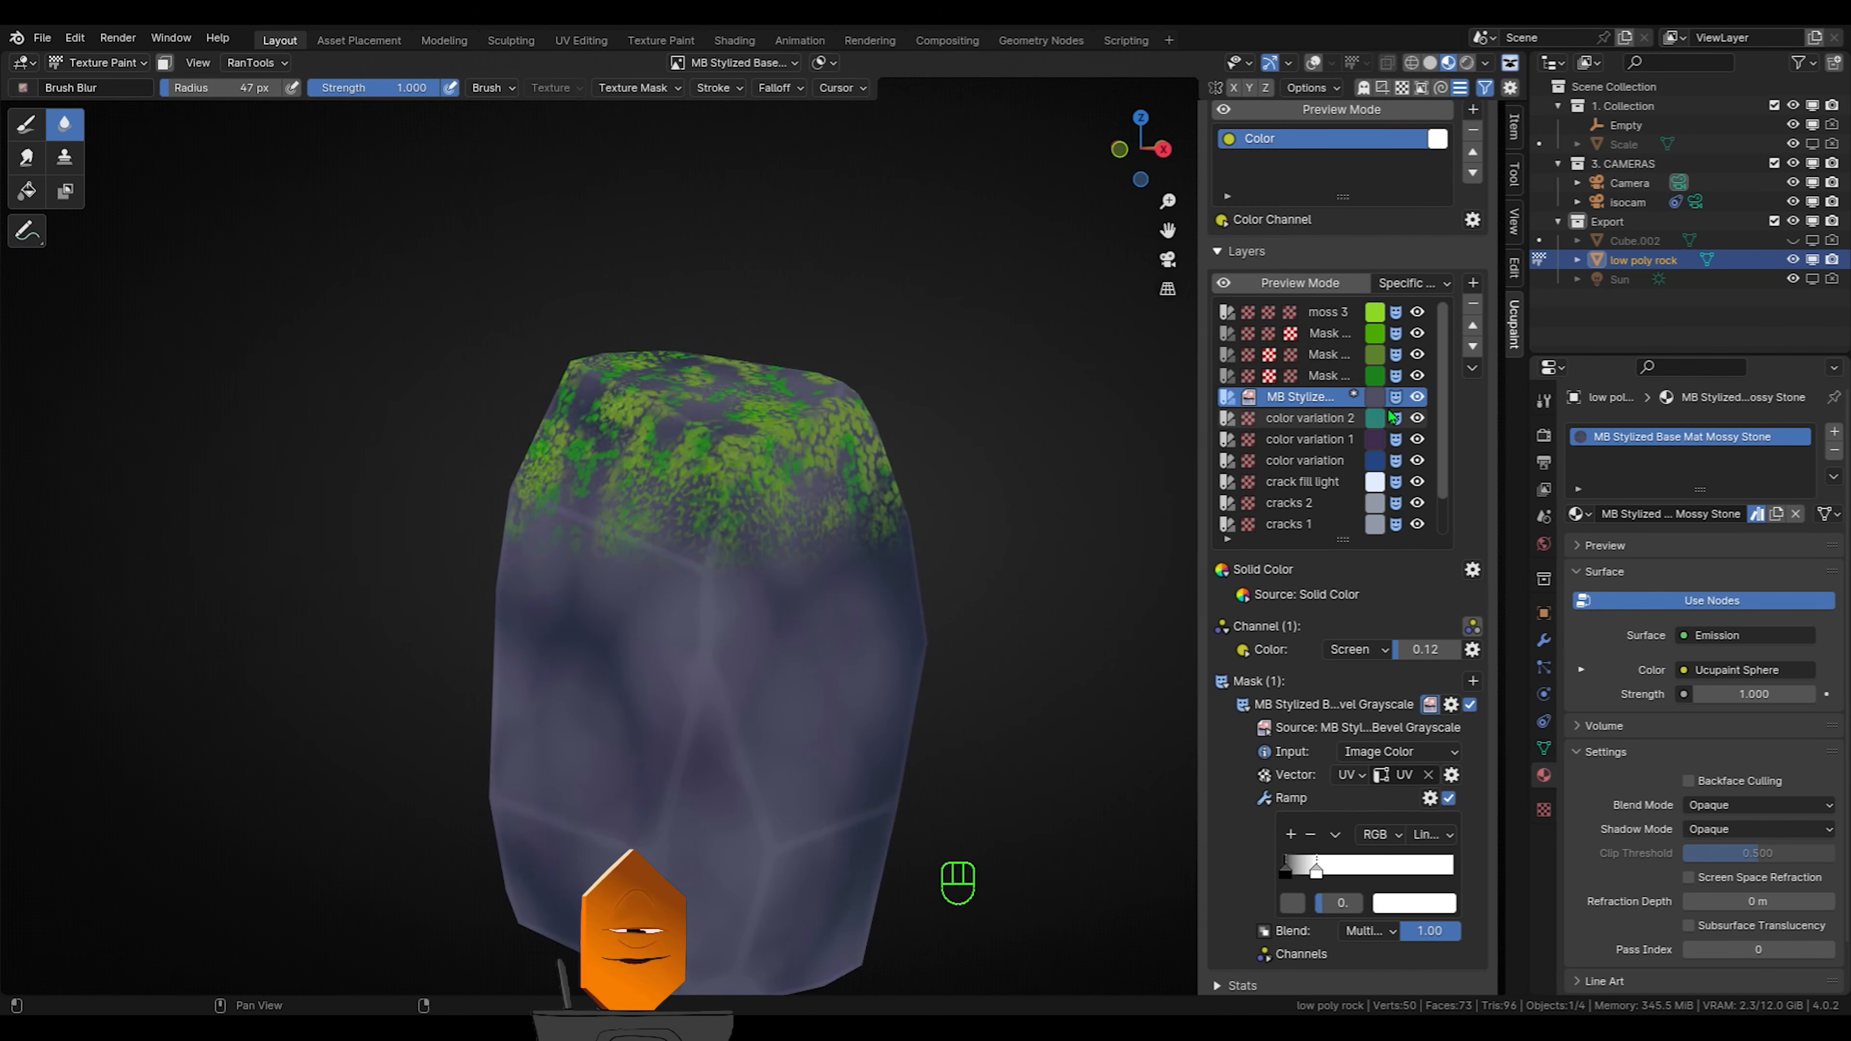
Hide the four moss layers and blur the edges of the exposed stone with a brush radius of 38 px
left_click_drag(1416, 376, 1416, 313)
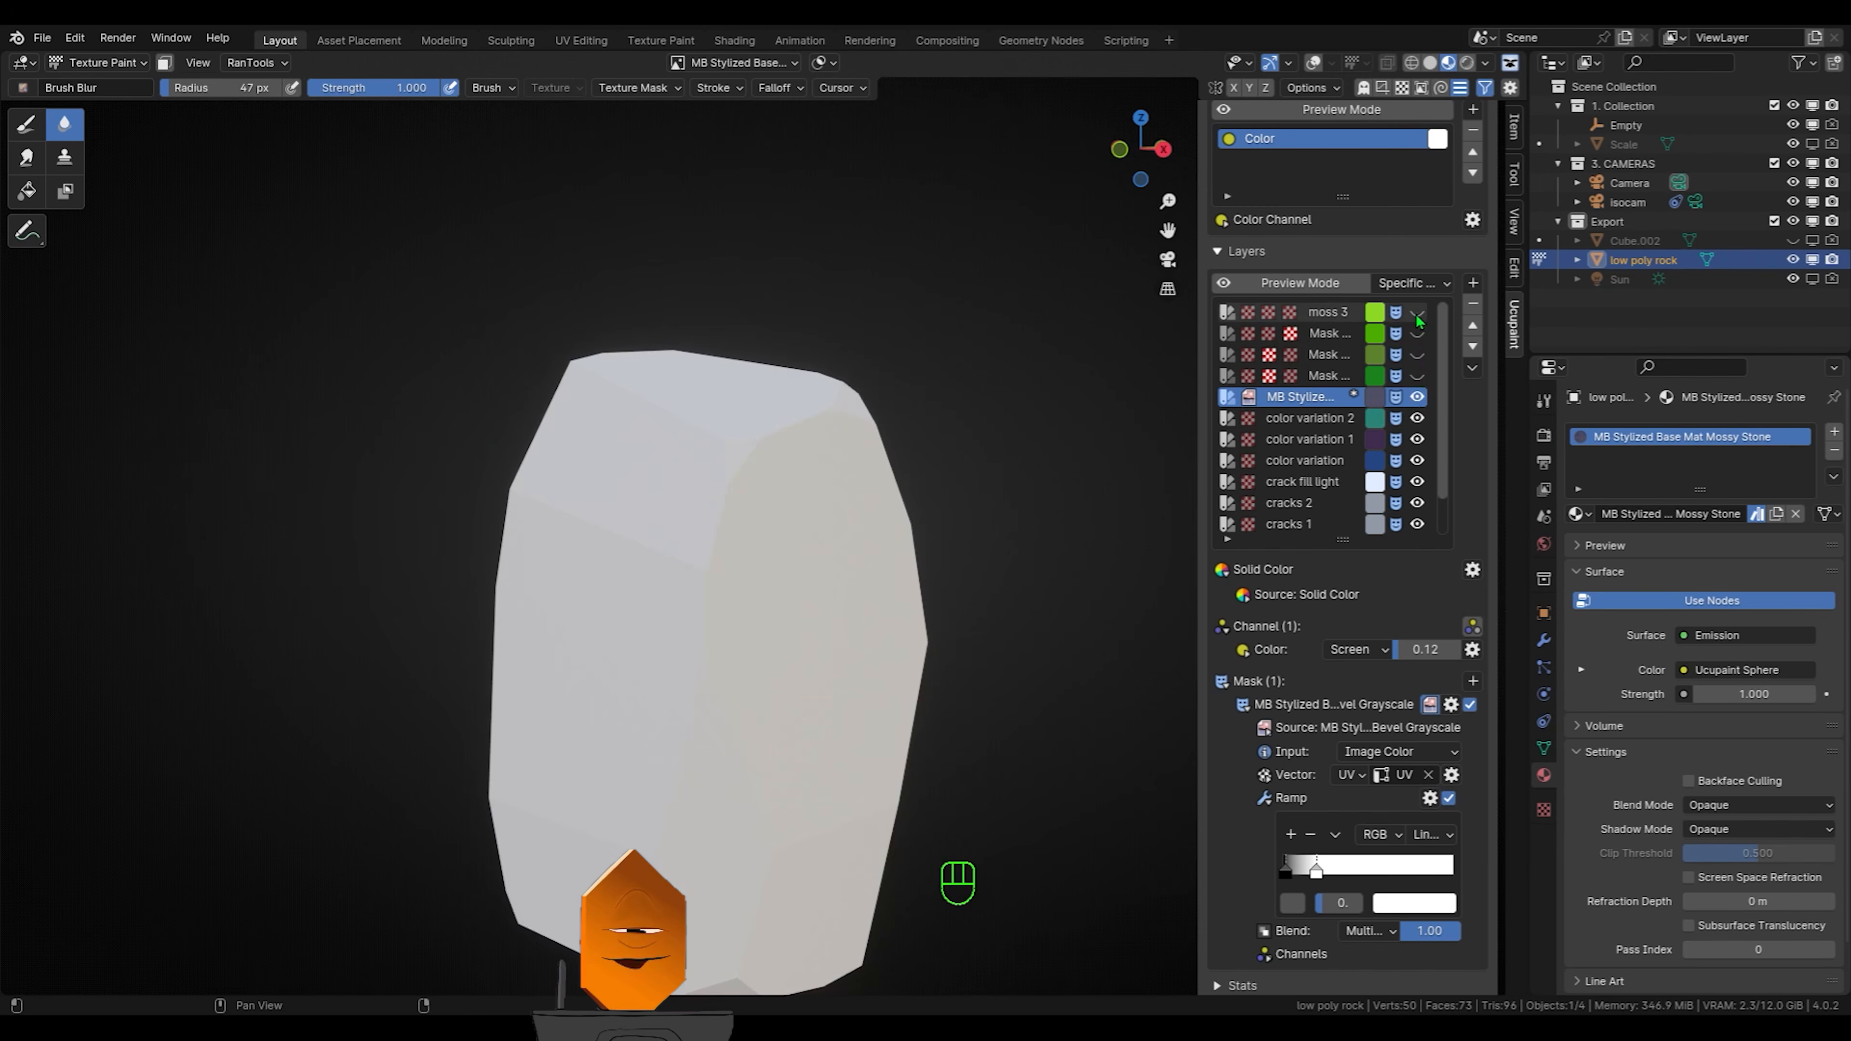
mouse_move(650, 560)
middle_mouse_down()
mouse_move(500, 418)
mouse_move(541, 612)
mouse_move(679, 613)
mouse_move(649, 662)
mouse_move(785, 463)
mouse_move(541, 371)
mouse_move(364, 376)
middle_mouse_up()
key("f")
left_click(679, 613)
key("f")
left_click(541, 371)
scroll(363, 376, "down", 4)
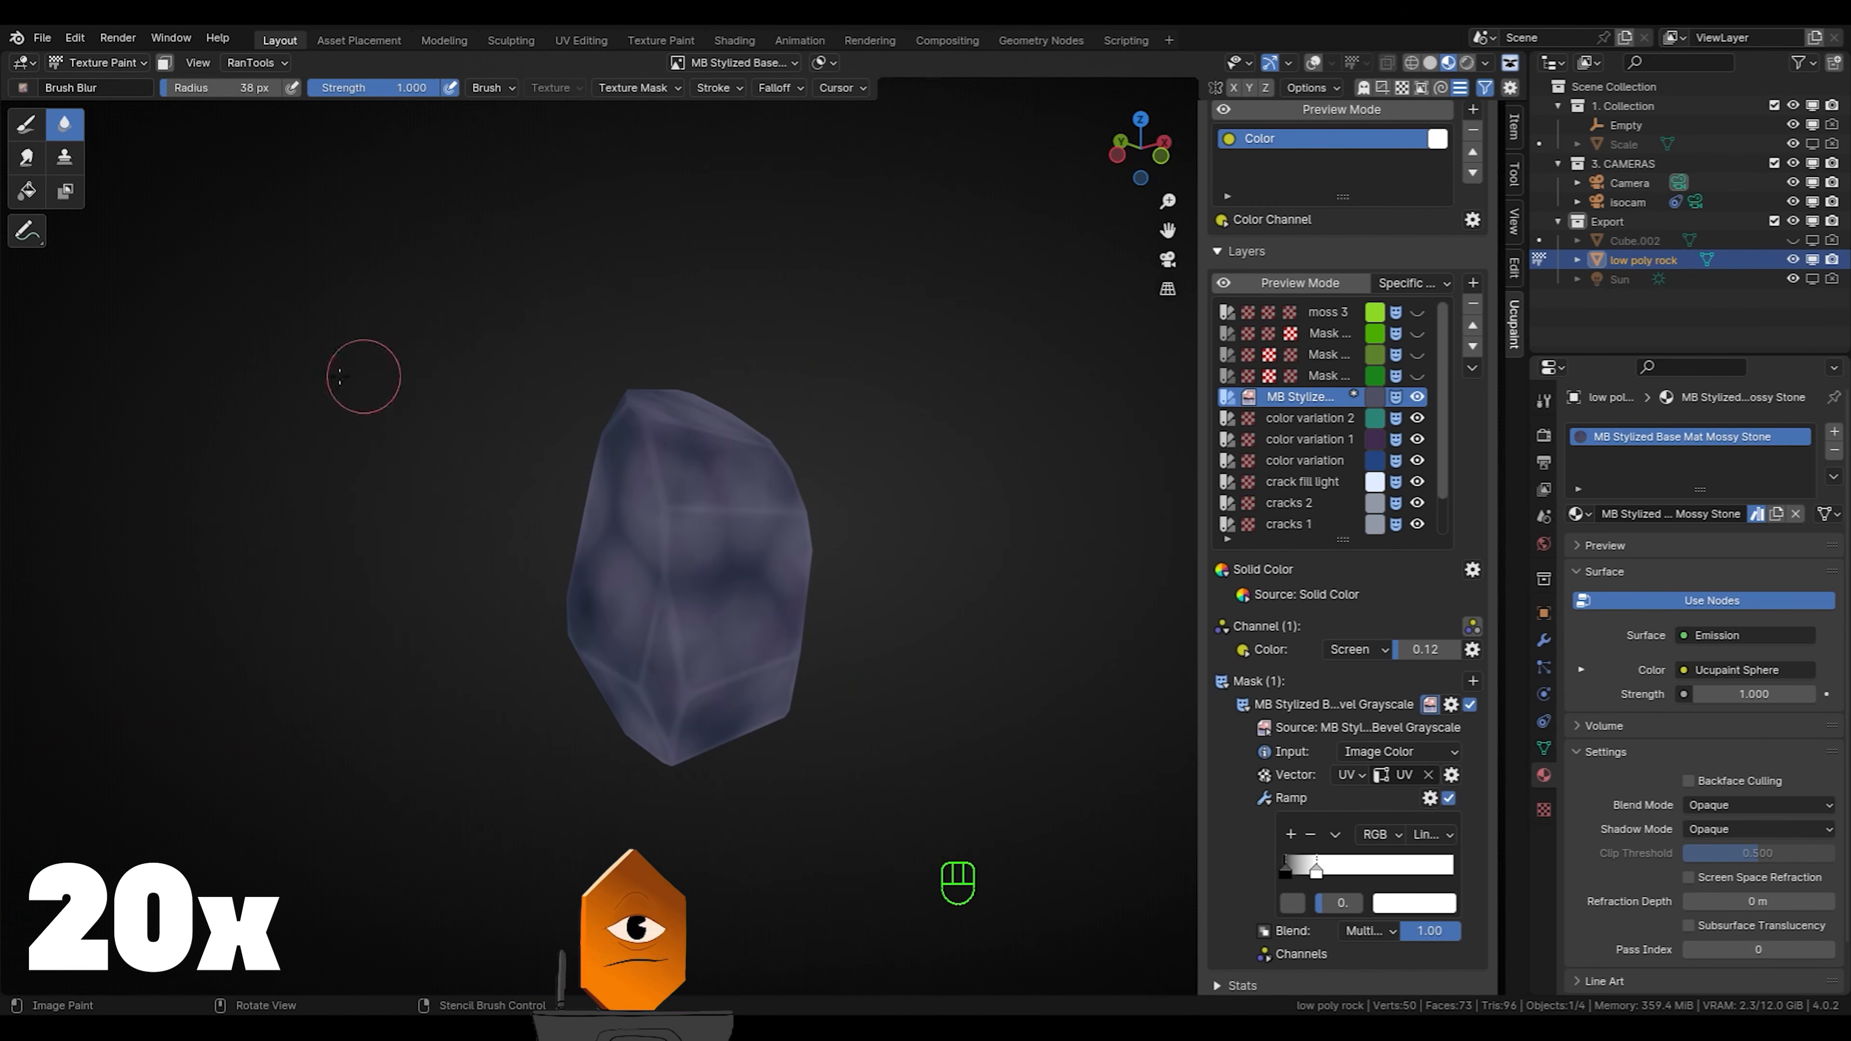
Switch to the Smudge brush and set its strength to about 0.303, with the upper part of the rock in close view
left_click(26, 156)
middle_click_drag(550, 525, 638, 405, "ctrl")
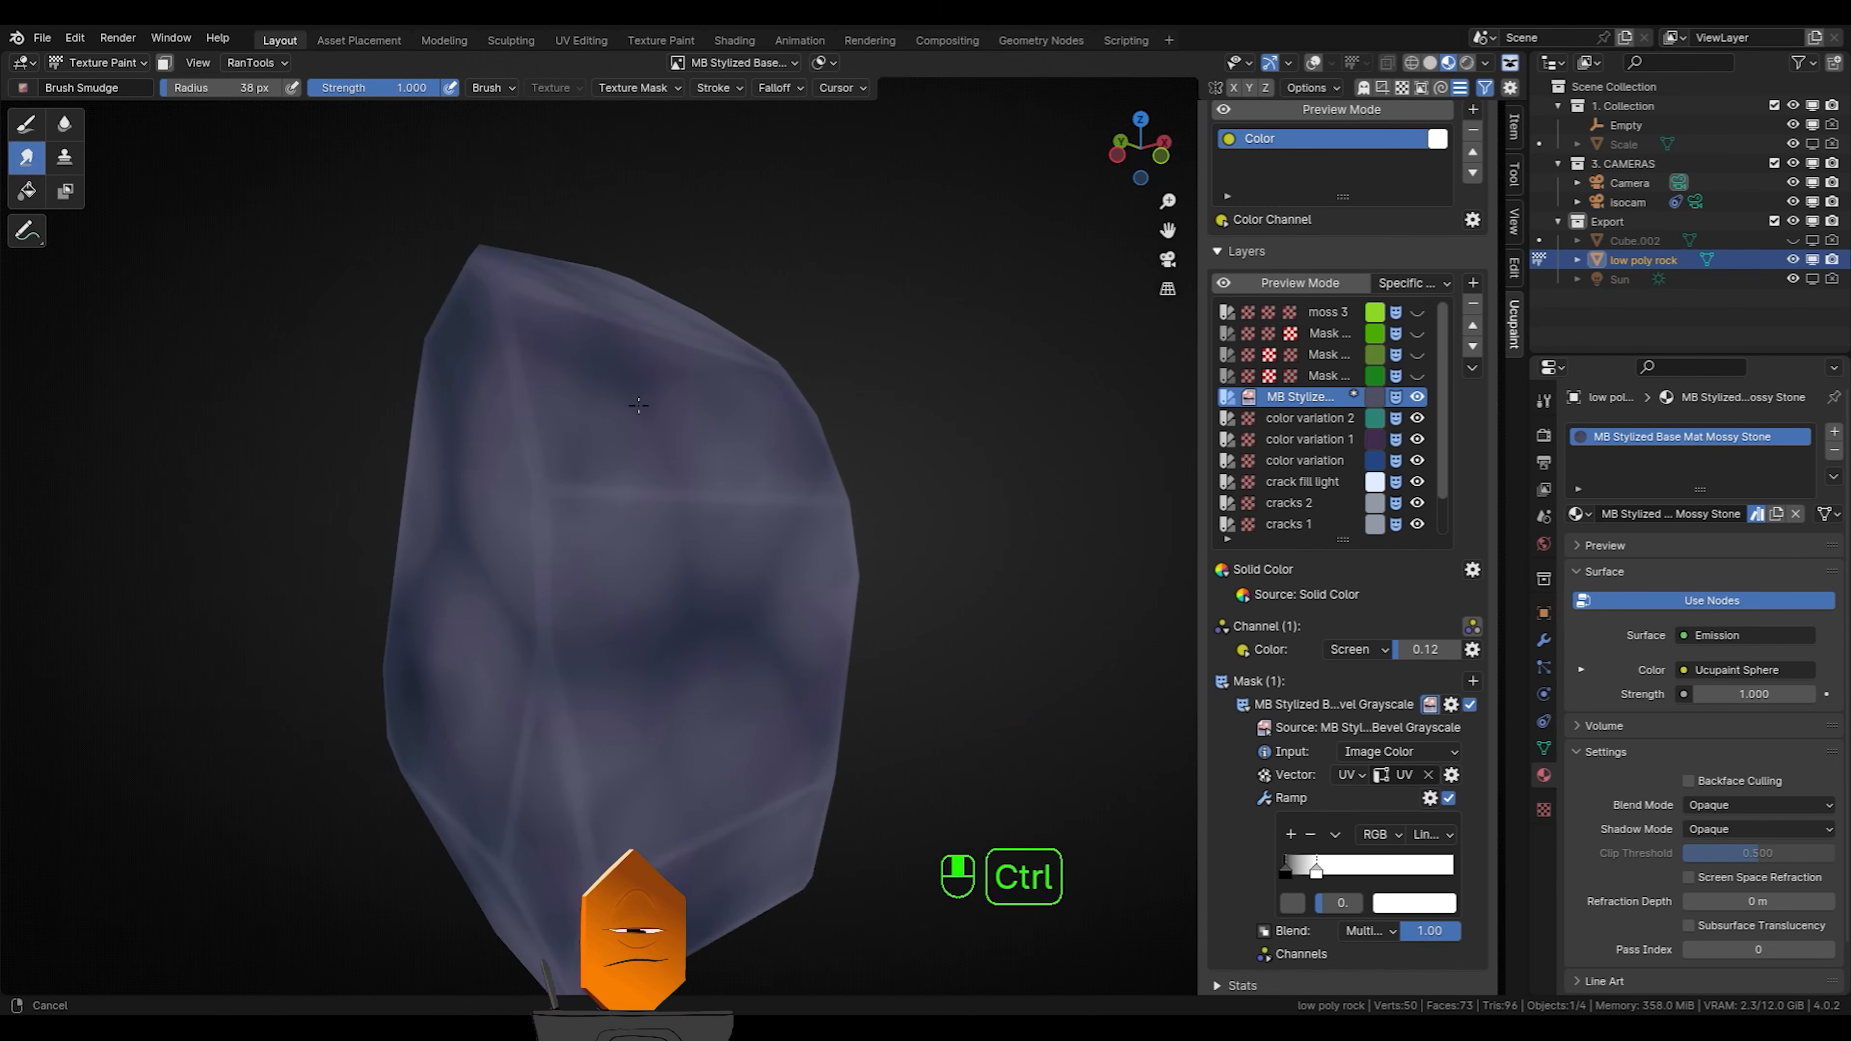
key("shift+f")
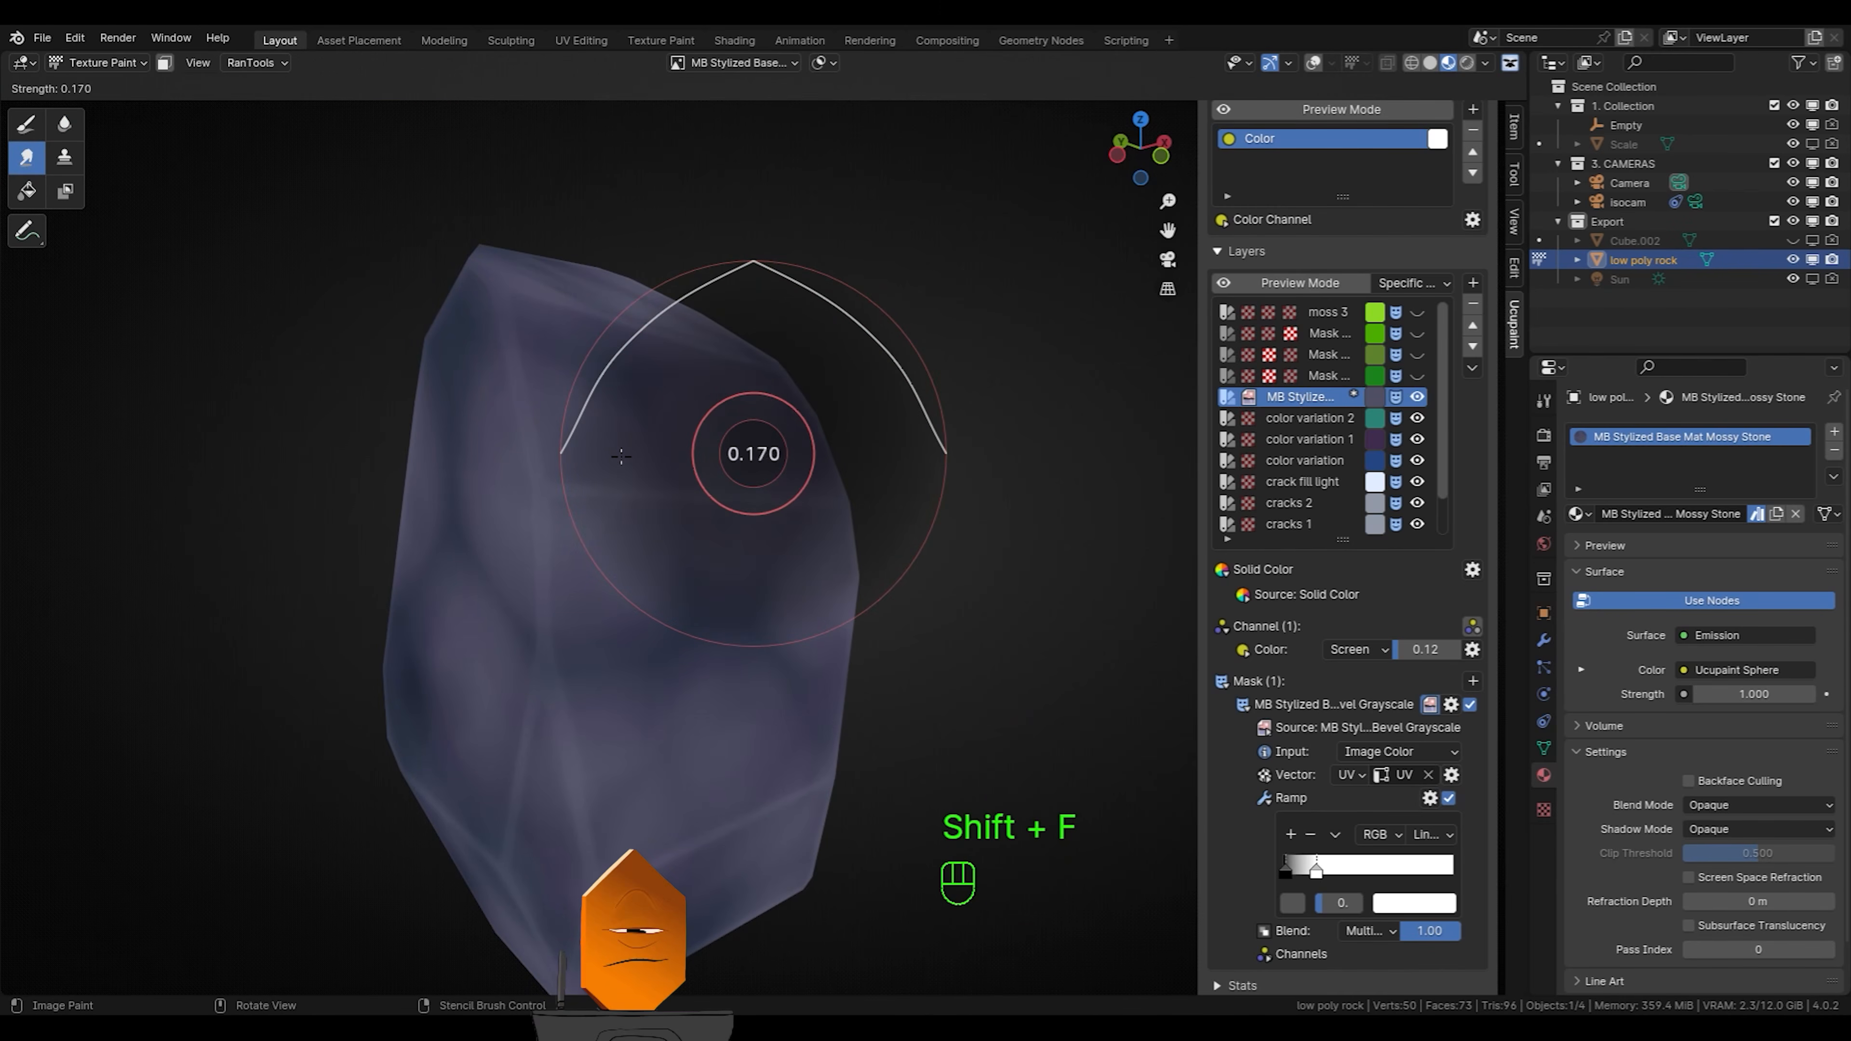
left_click(642, 455)
middle_click_drag(586, 508, 632, 513, "shift")
scroll(515, 522, "up", 1)
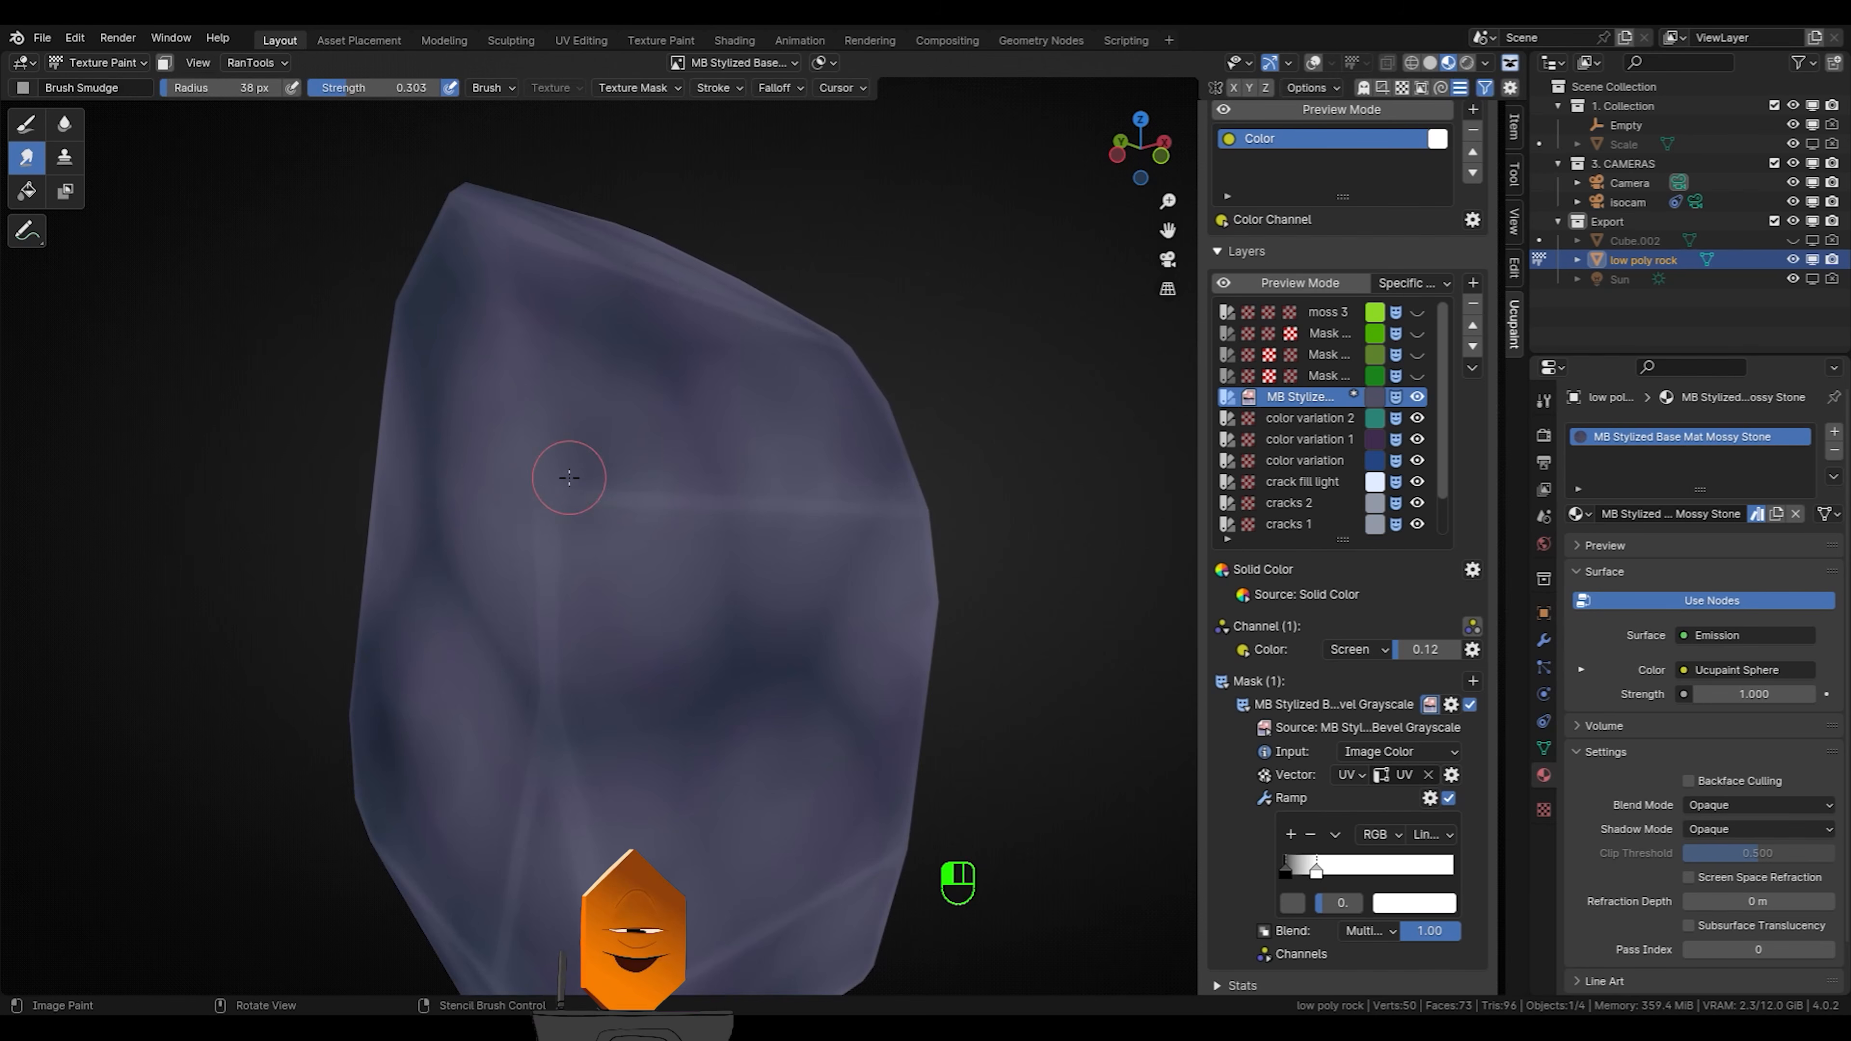
Smudge the edge highlights in the bevel mask on several sides of the rock, enlarging the brush radius to 42 px
mouse_move(897, 514)
middle_mouse_down()
mouse_move(578, 575)
mouse_move(772, 481)
middle_mouse_up()
left_click_drag(773, 481, 784, 430)
middle_click_drag(785, 429, 838, 678)
left_click_drag(838, 678, 856, 748)
mouse_move(855, 748)
middle_mouse_down()
mouse_move(686, 364)
mouse_move(992, 720)
mouse_move(707, 409)
mouse_move(801, 438)
middle_mouse_up()
scroll(686, 364, "down", 3)
scroll(706, 409, "up", 3)
scroll(801, 438, "down", 3)
left_click_drag(636, 481, 661, 582, "shift")
mouse_move(661, 581)
middle_mouse_down()
mouse_move(818, 505)
mouse_move(758, 583)
mouse_move(905, 619)
mouse_move(769, 700)
mouse_move(529, 426)
mouse_move(856, 744)
middle_mouse_up()
key("f")
left_click(769, 717)
left_click(529, 425)
scroll(856, 744, "down", 3)
scroll(856, 744, "up", 2)
Change the edge highlight layer's color to a muted light purple with saturation 0.318 and value 0.454
left_click(1375, 399)
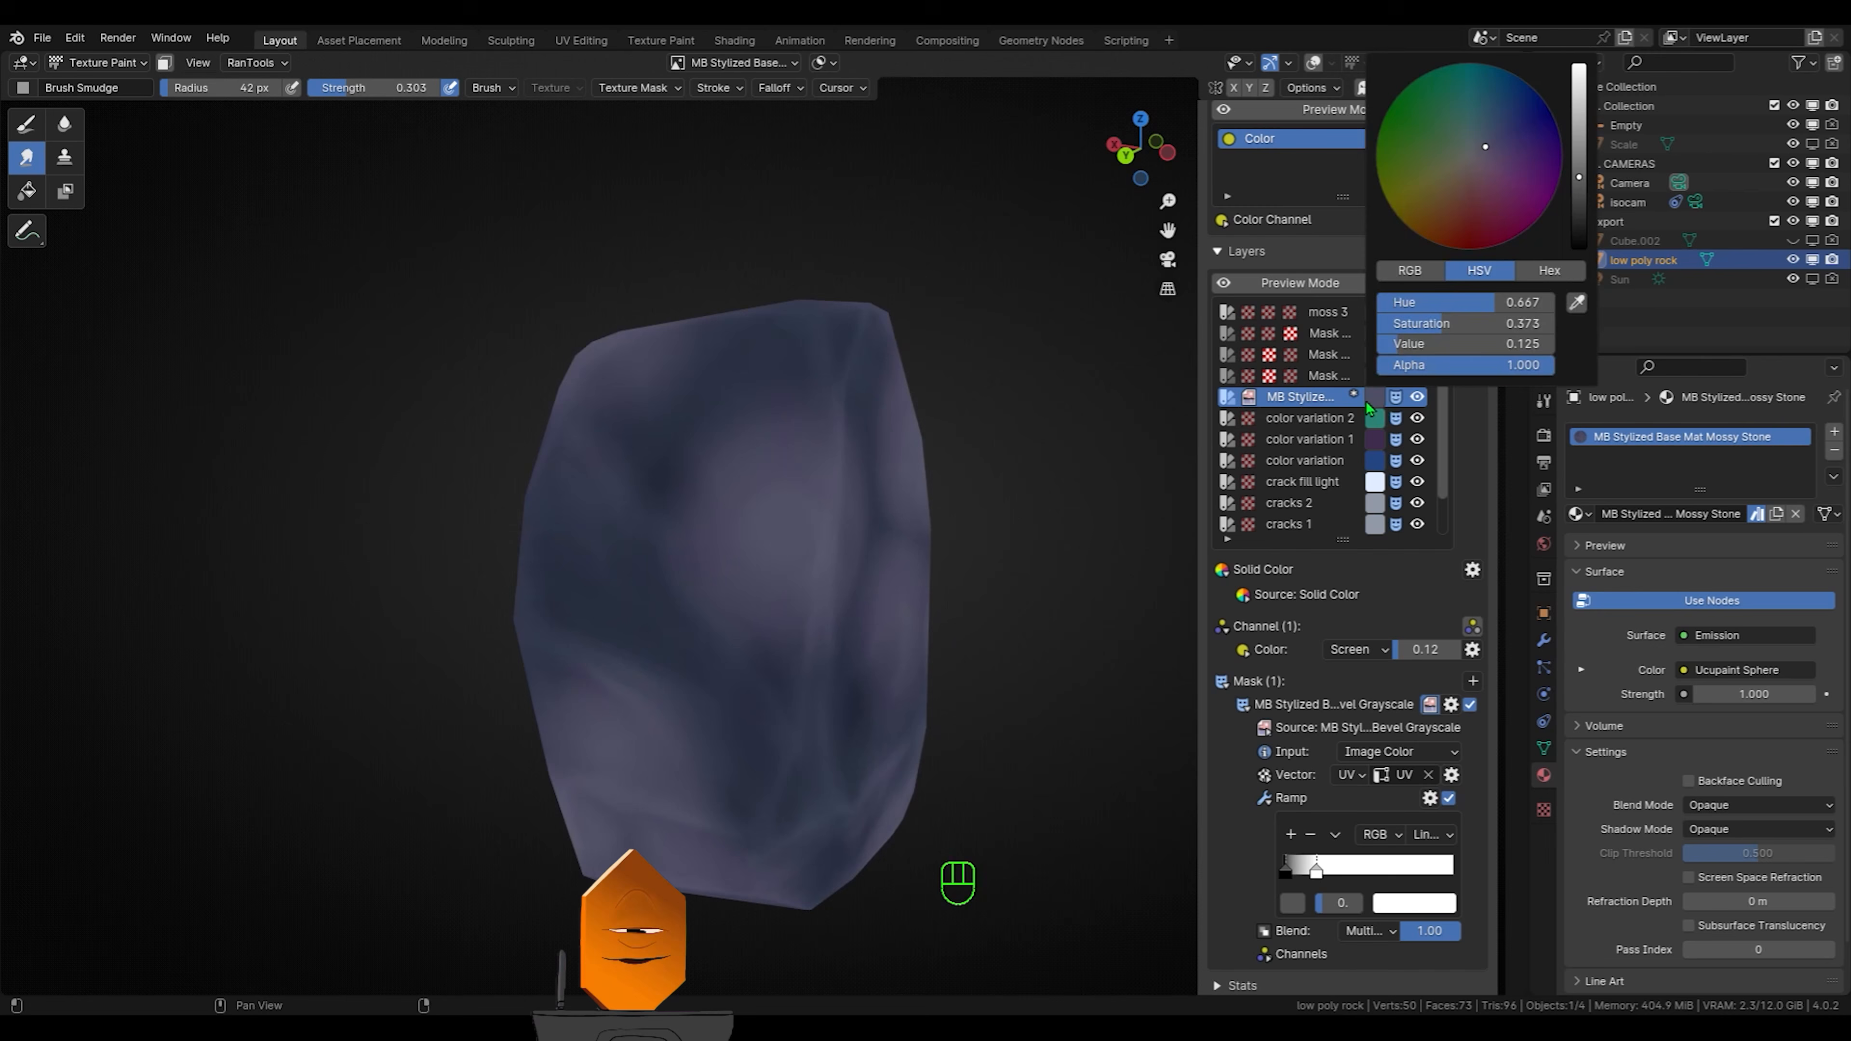
left_click_drag(1579, 179, 1578, 110)
left_click_drag(1497, 161, 1502, 156)
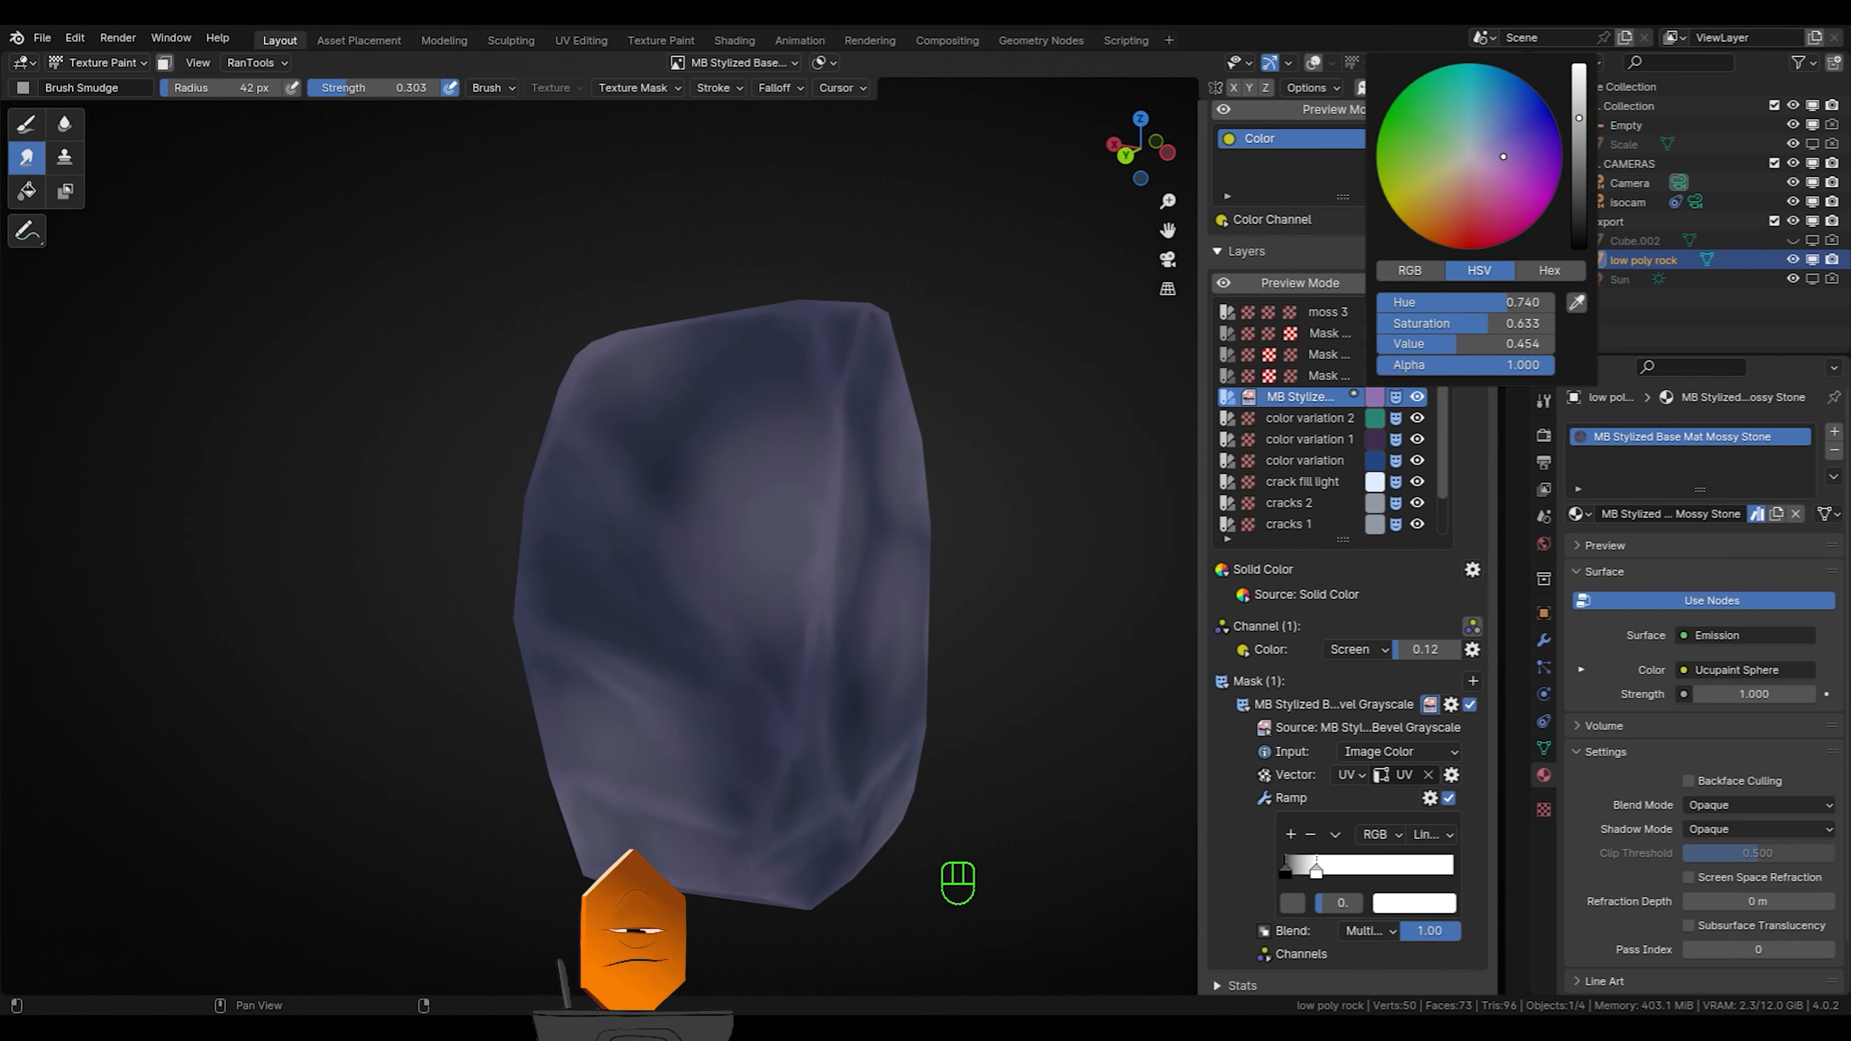
left_click_drag(1461, 317, 1355, 330)
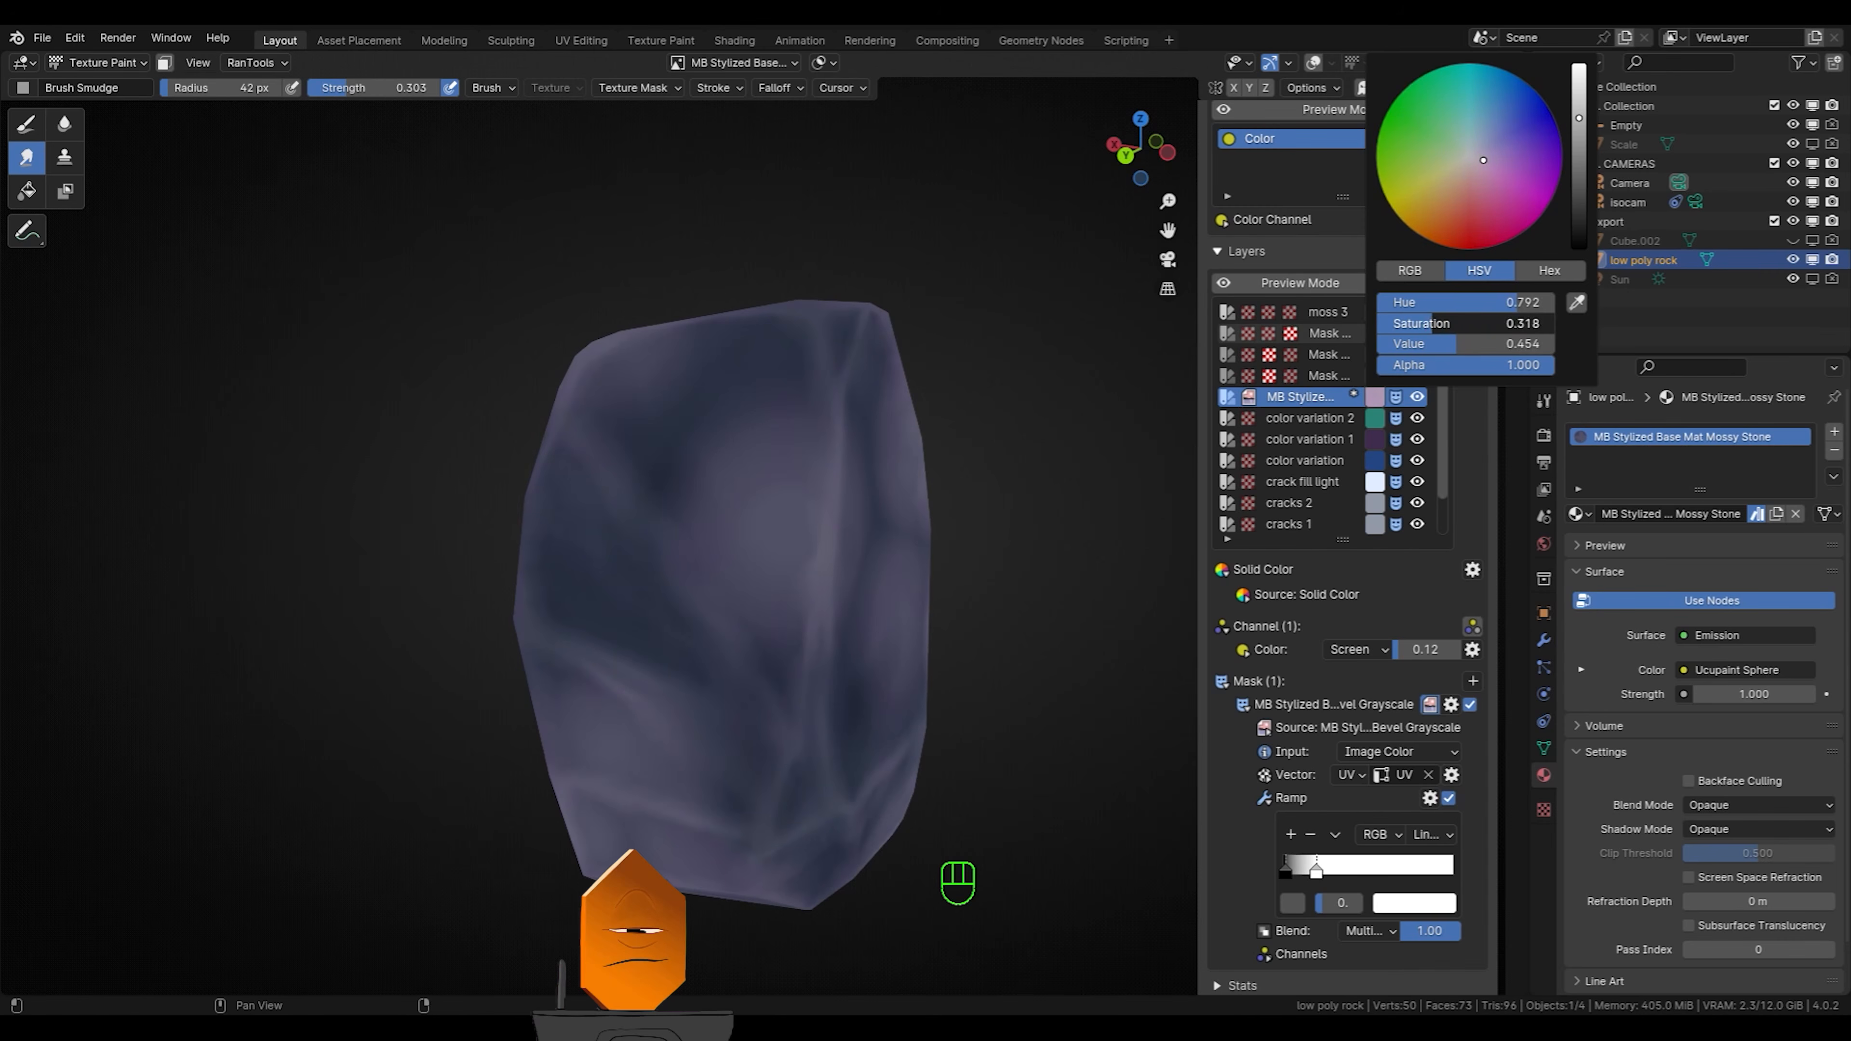
Lower the edge highlight layer's opacity to 0.07, checking the rock from farther away and other angles
left_click_drag(1430, 651, 1432, 650, "shift")
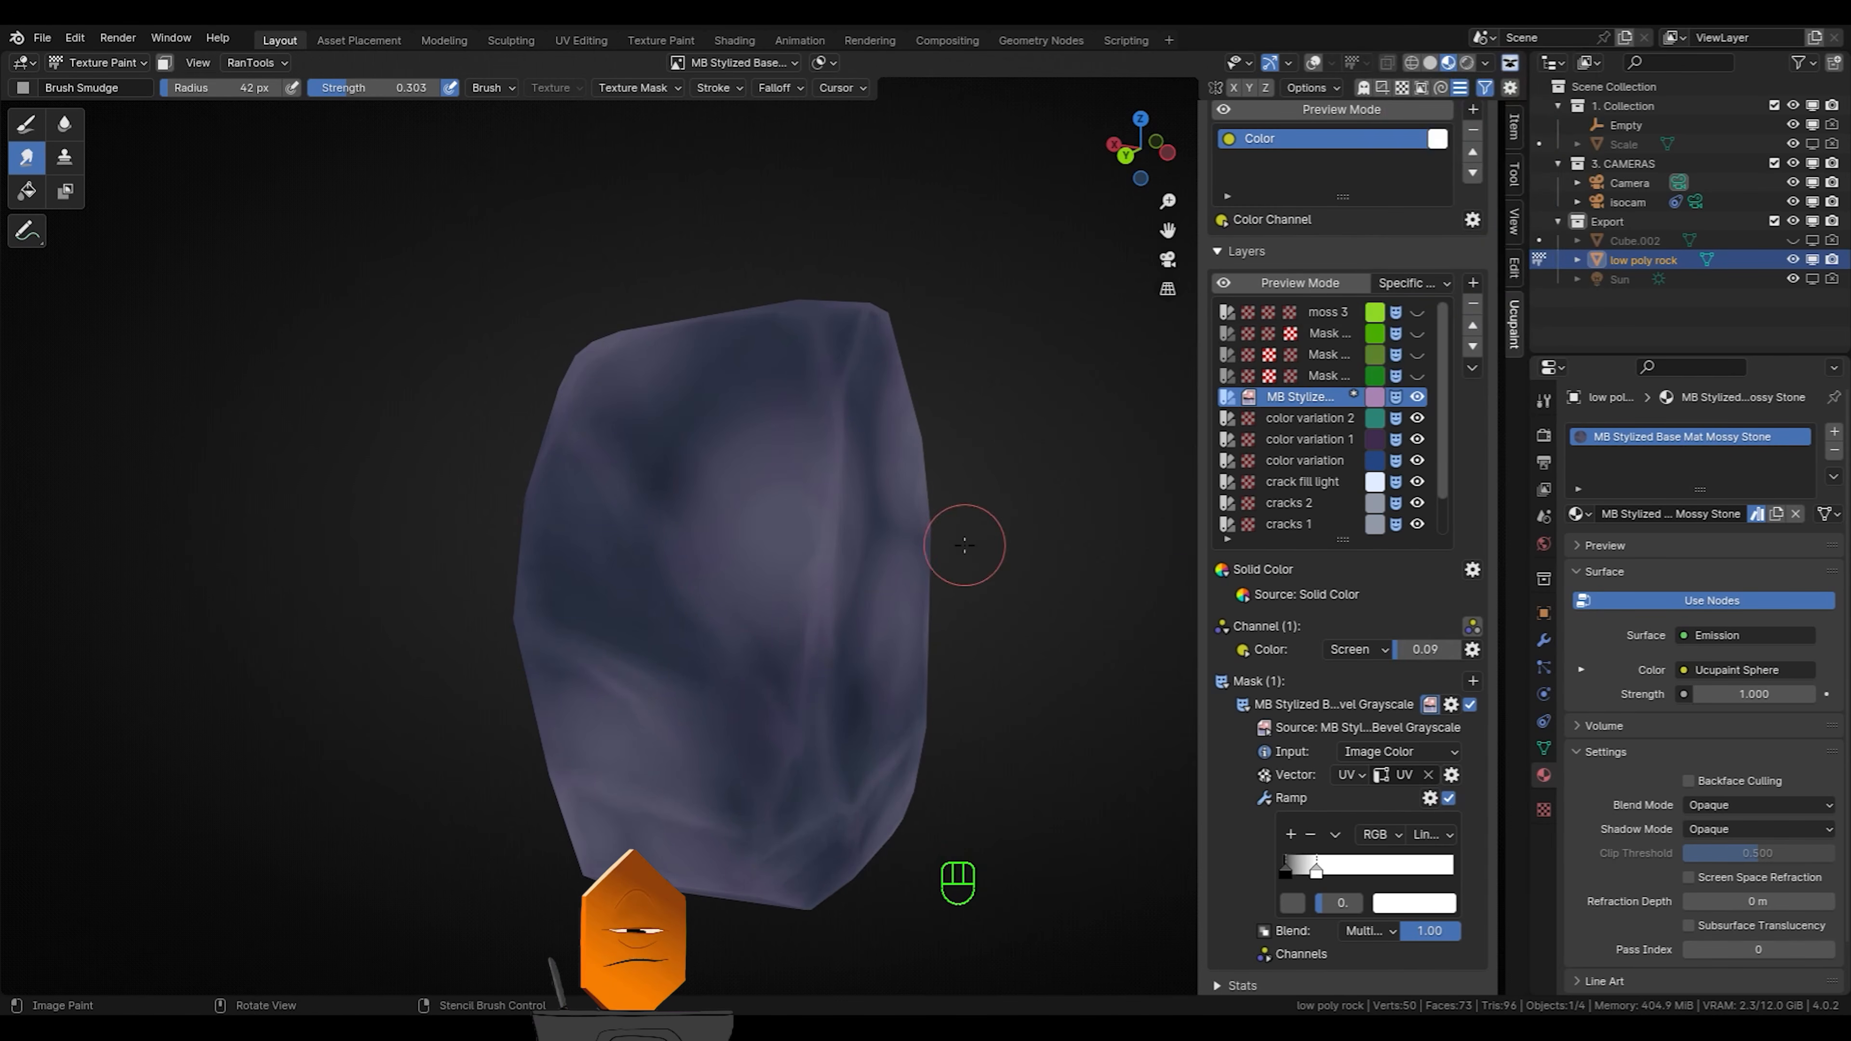
middle_click_drag(967, 542, 773, 678, "ctrl")
middle_click_drag(772, 678, 783, 616, "ctrl")
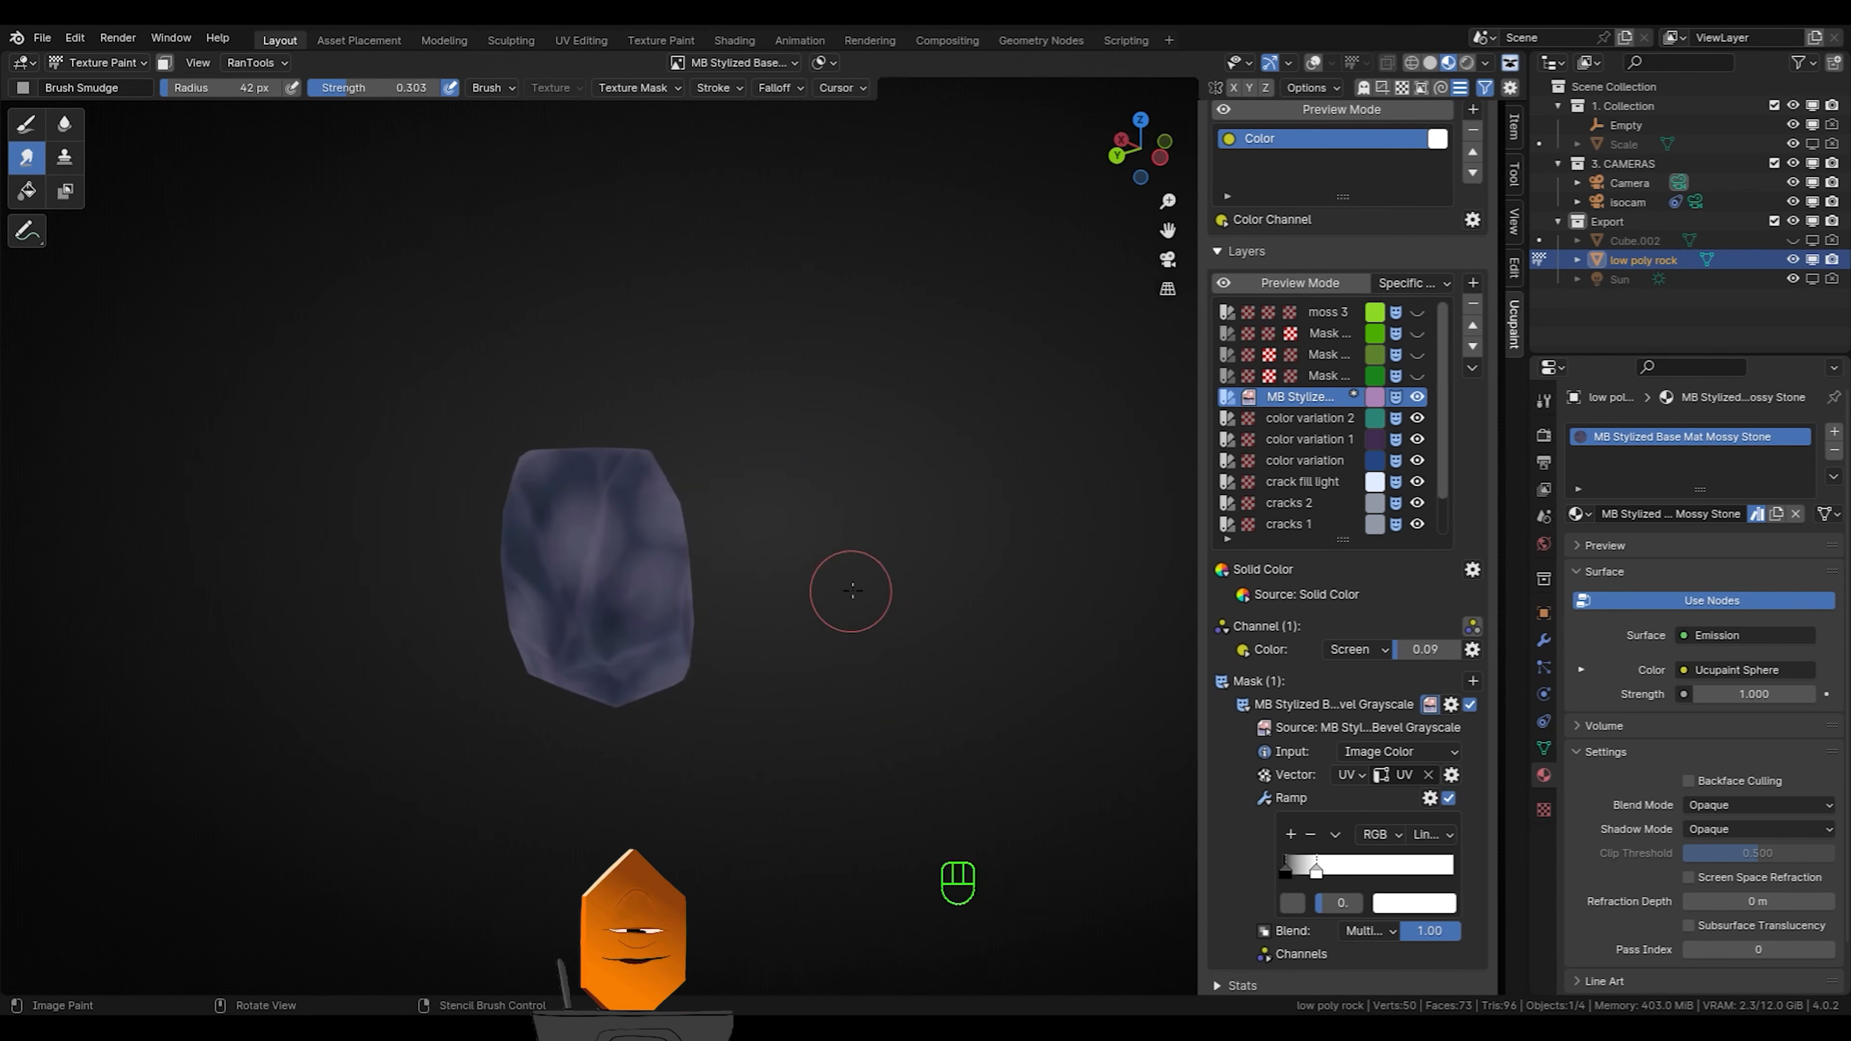
middle_click_drag(991, 589, 885, 616)
middle_click_drag(885, 616, 1005, 590, "shift")
middle_click_drag(1005, 590, 1002, 496, "ctrl")
left_click_drag(1426, 650, 1428, 649)
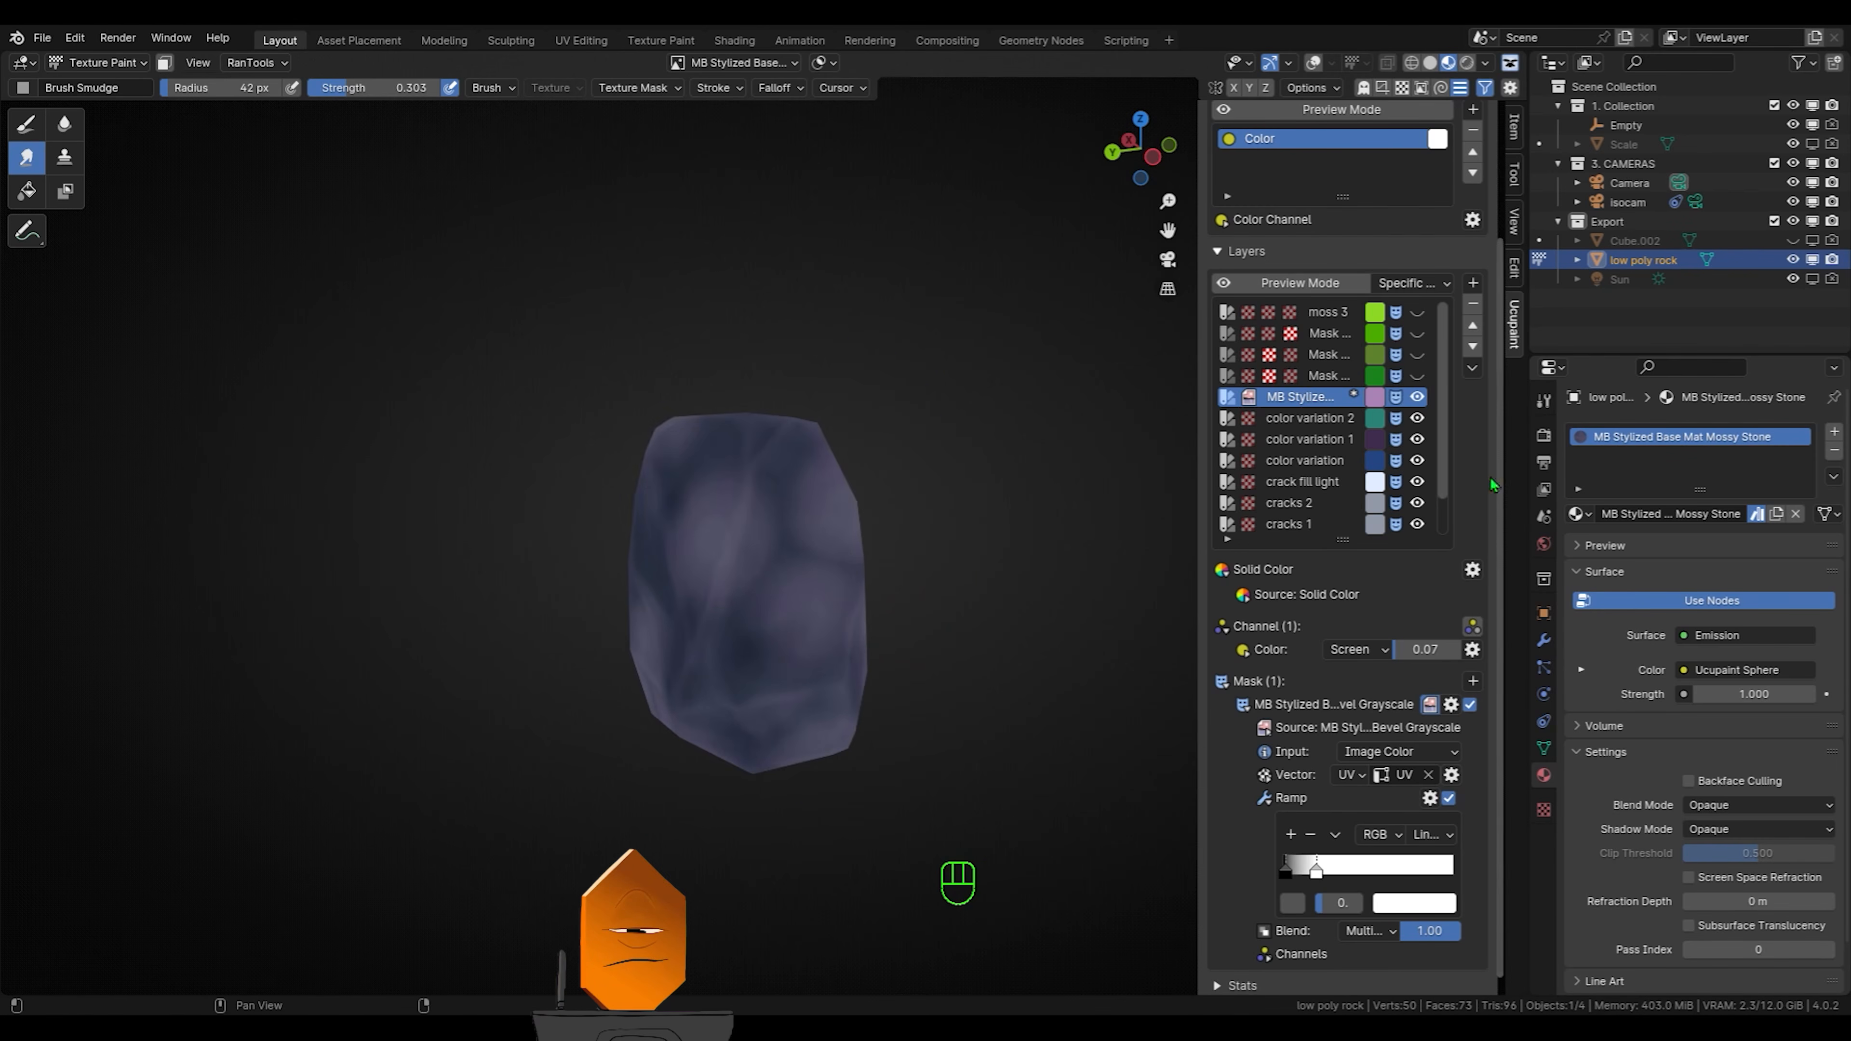
Compare the rock with the edge highlight layer hidden and shown, and make the four moss layers visible again
left_click(1404, 400)
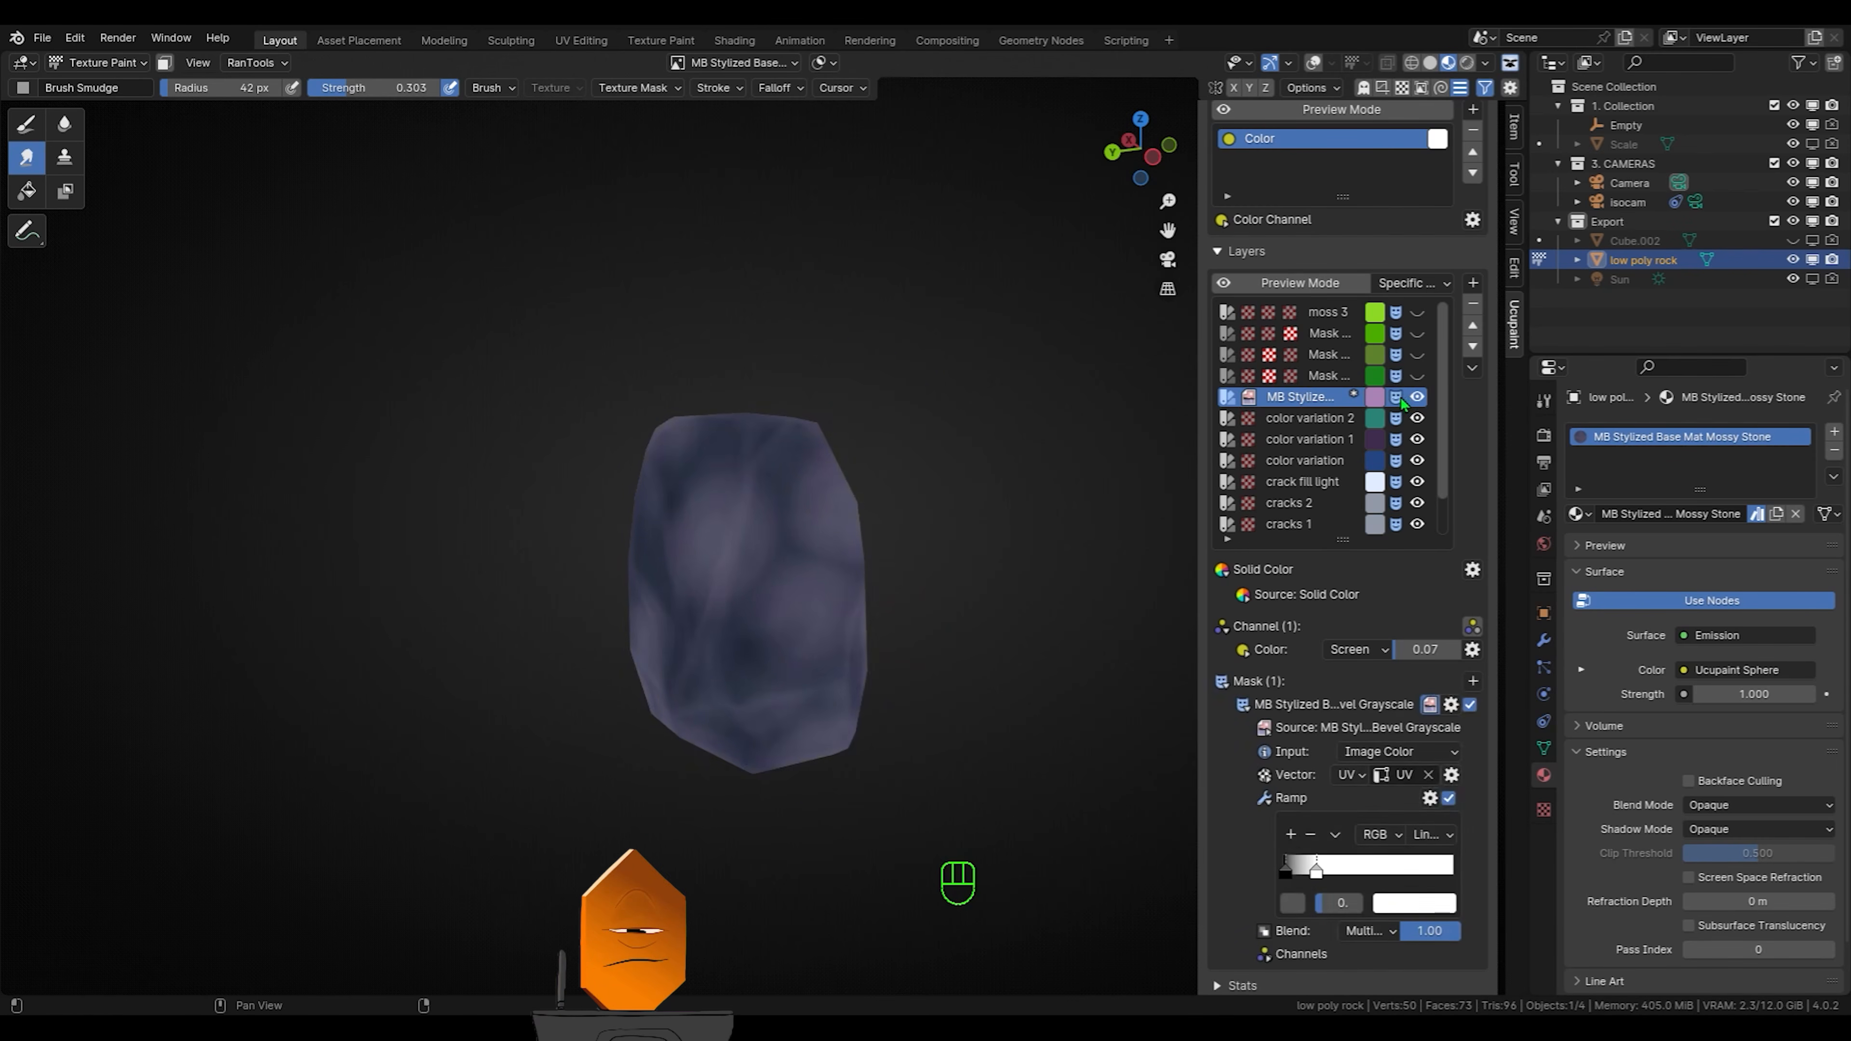
left_click(1416, 397)
left_click(1416, 397)
middle_click_drag(940, 594, 1014, 639, "ctrl")
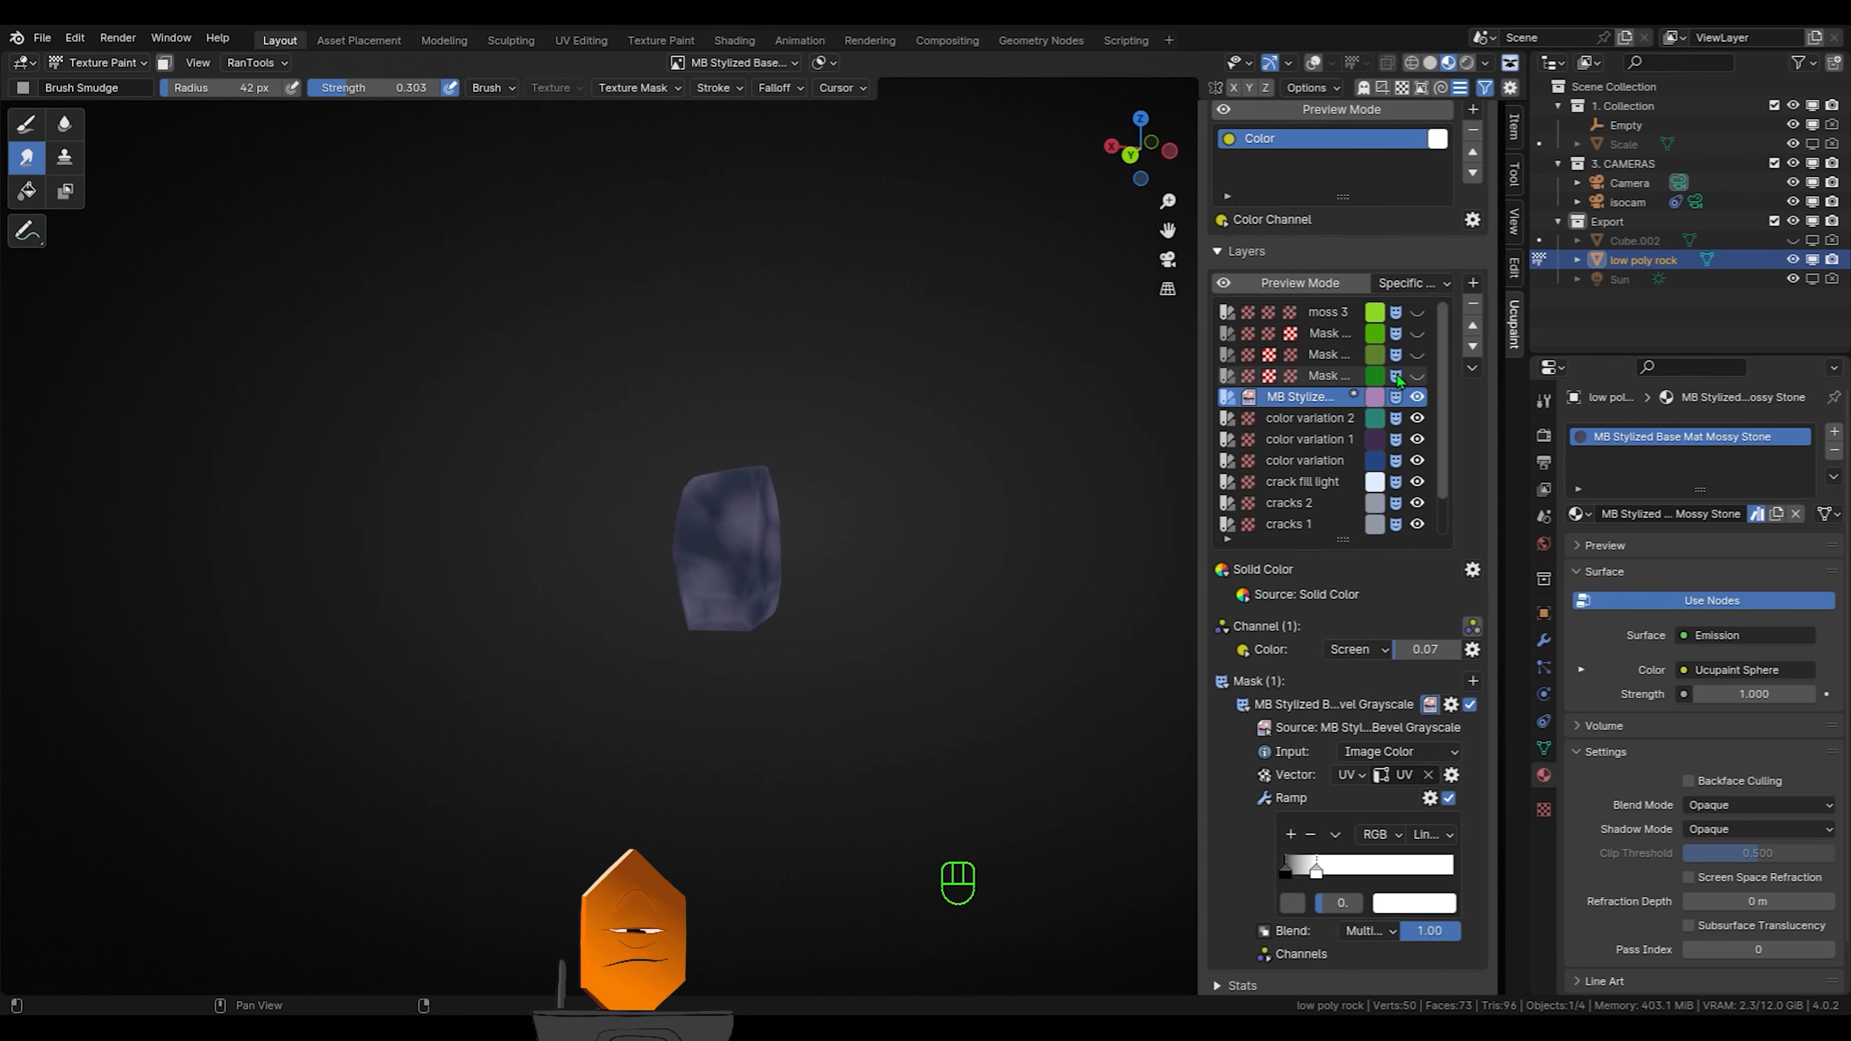
left_click_drag(1416, 376, 1417, 313)
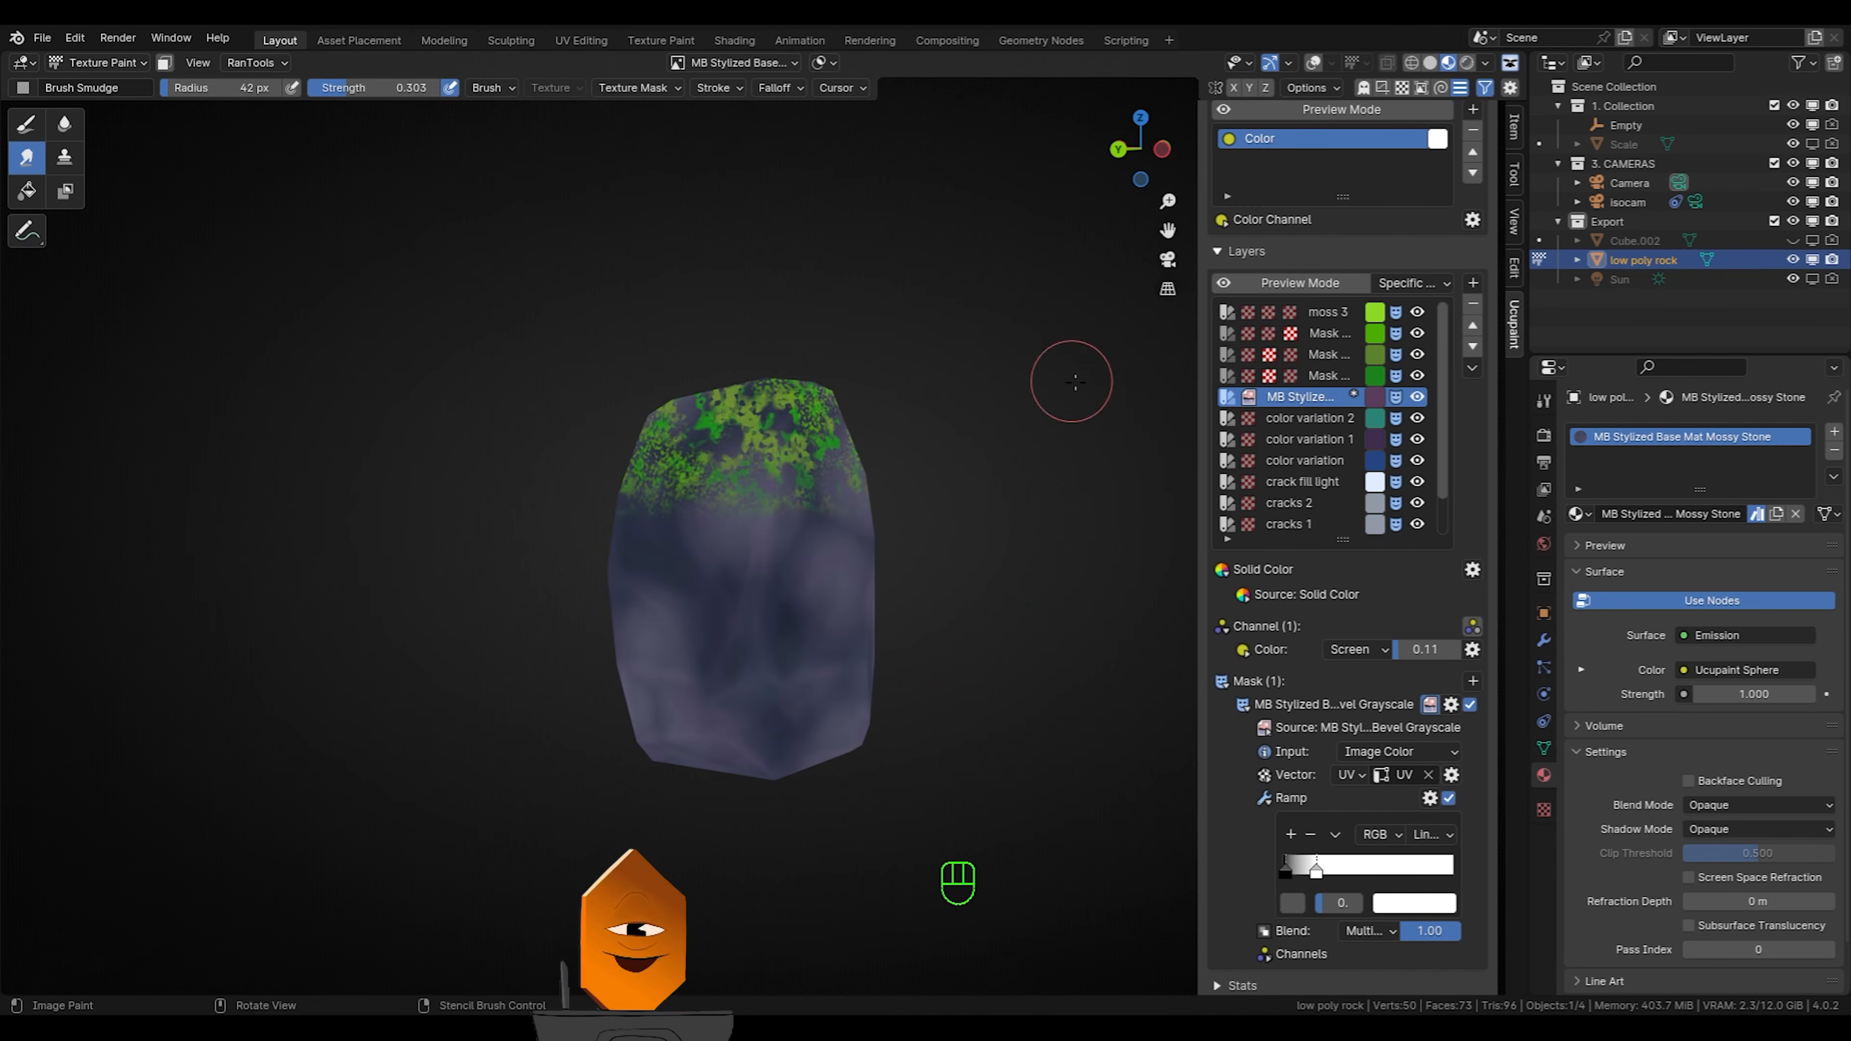
middle_click_drag(600, 665, 610, 664)
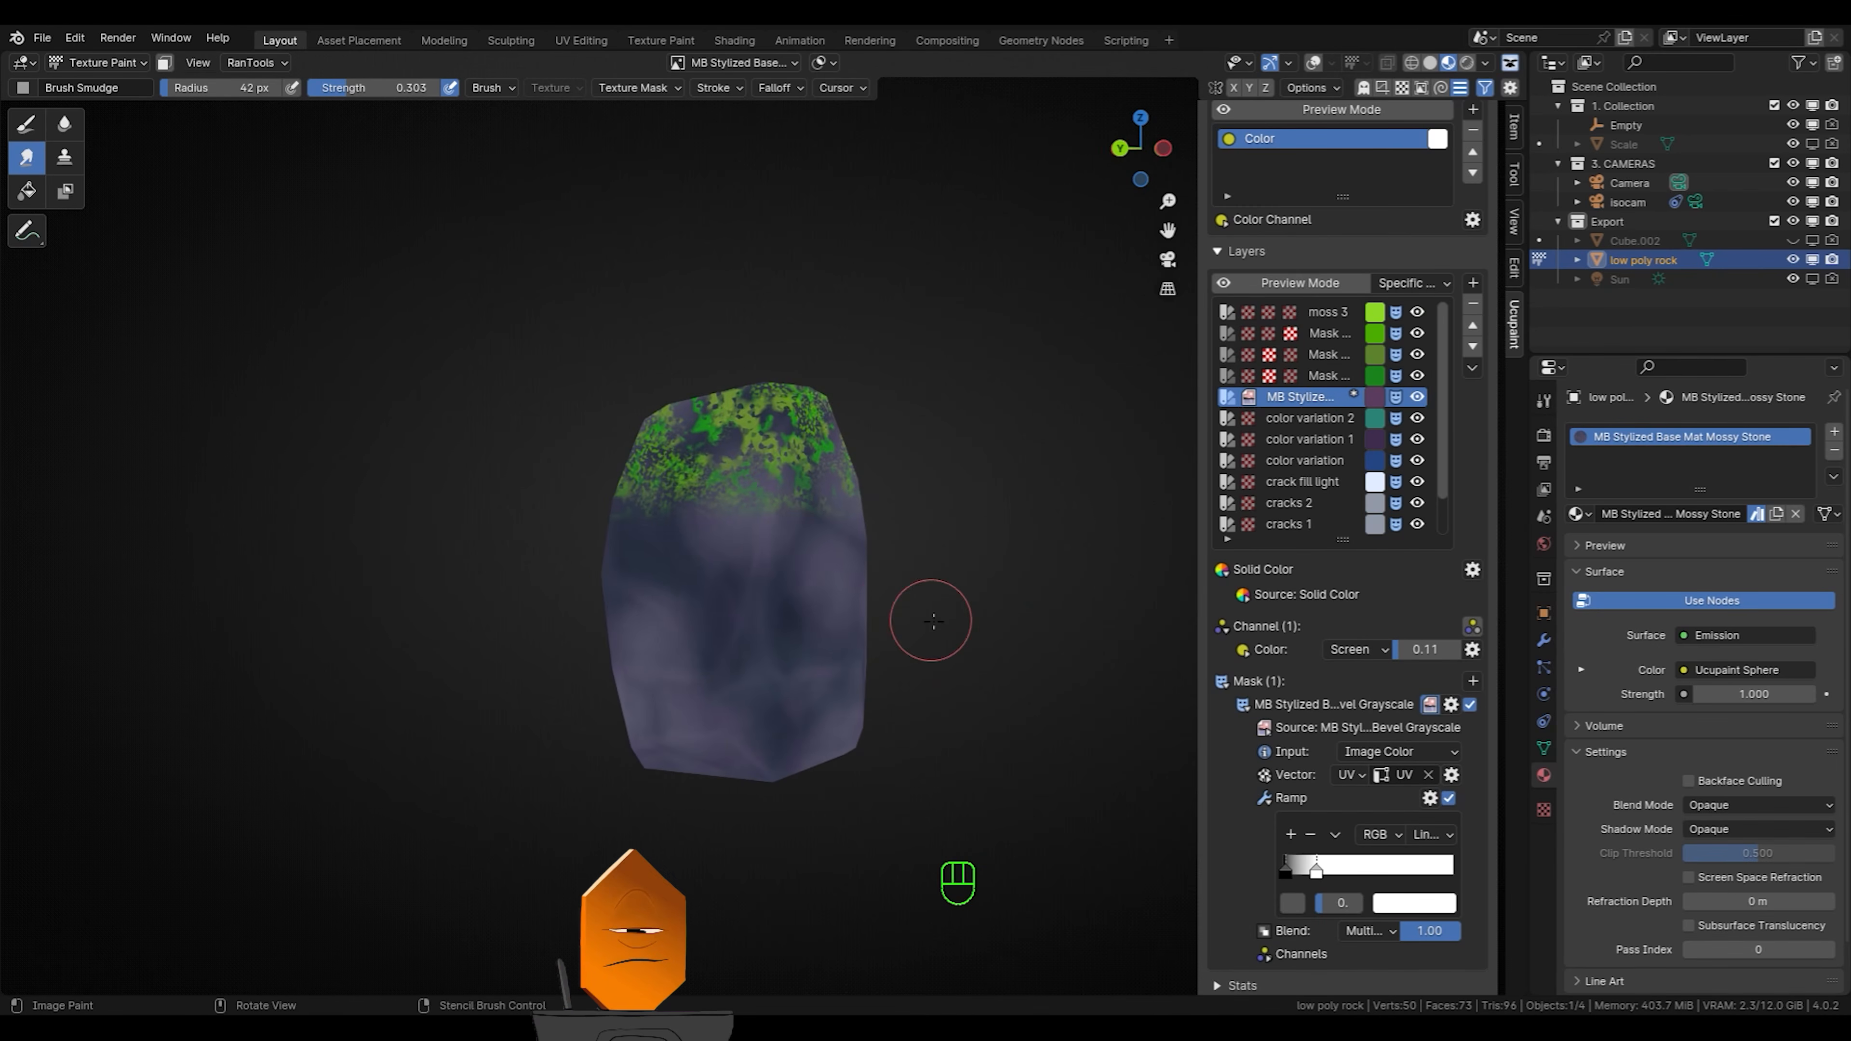
Add a solid color layer directly above the edge highlight layer and set its blend mode to Multiply
left_click(1473, 283)
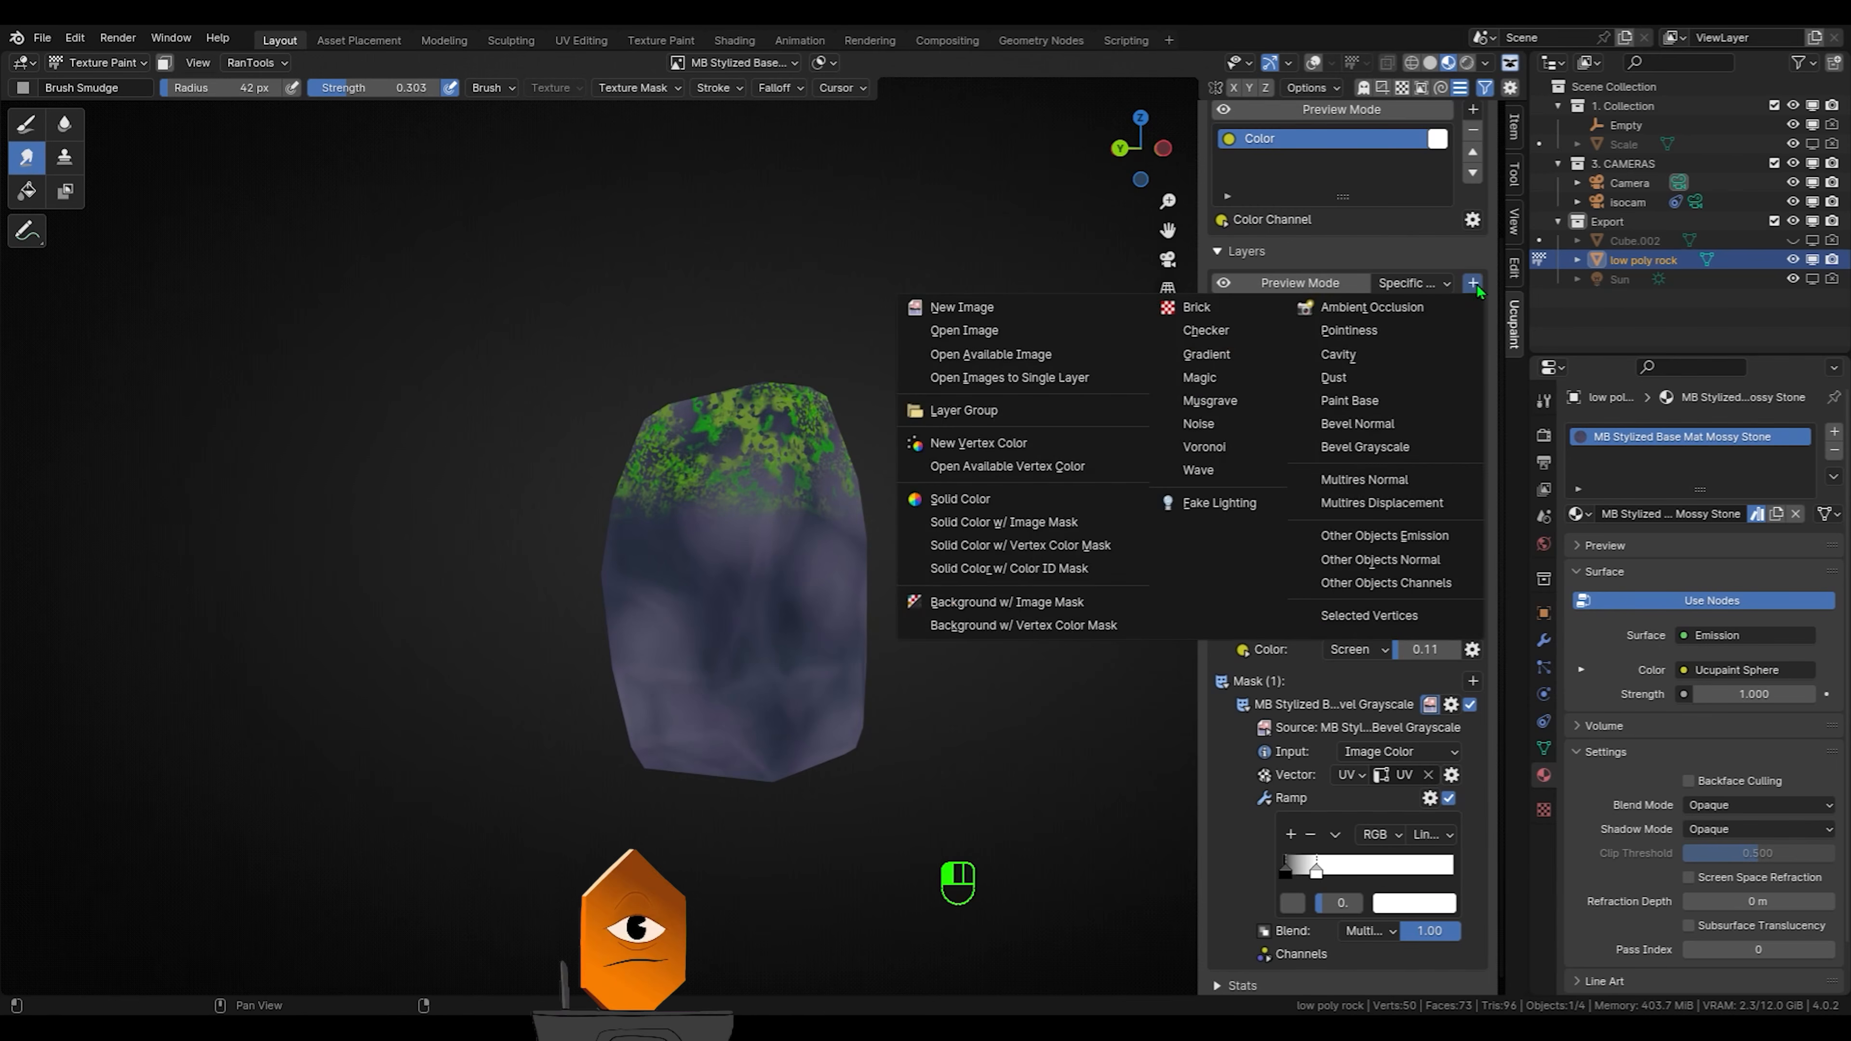
left_click(996, 499)
left_click(1071, 617)
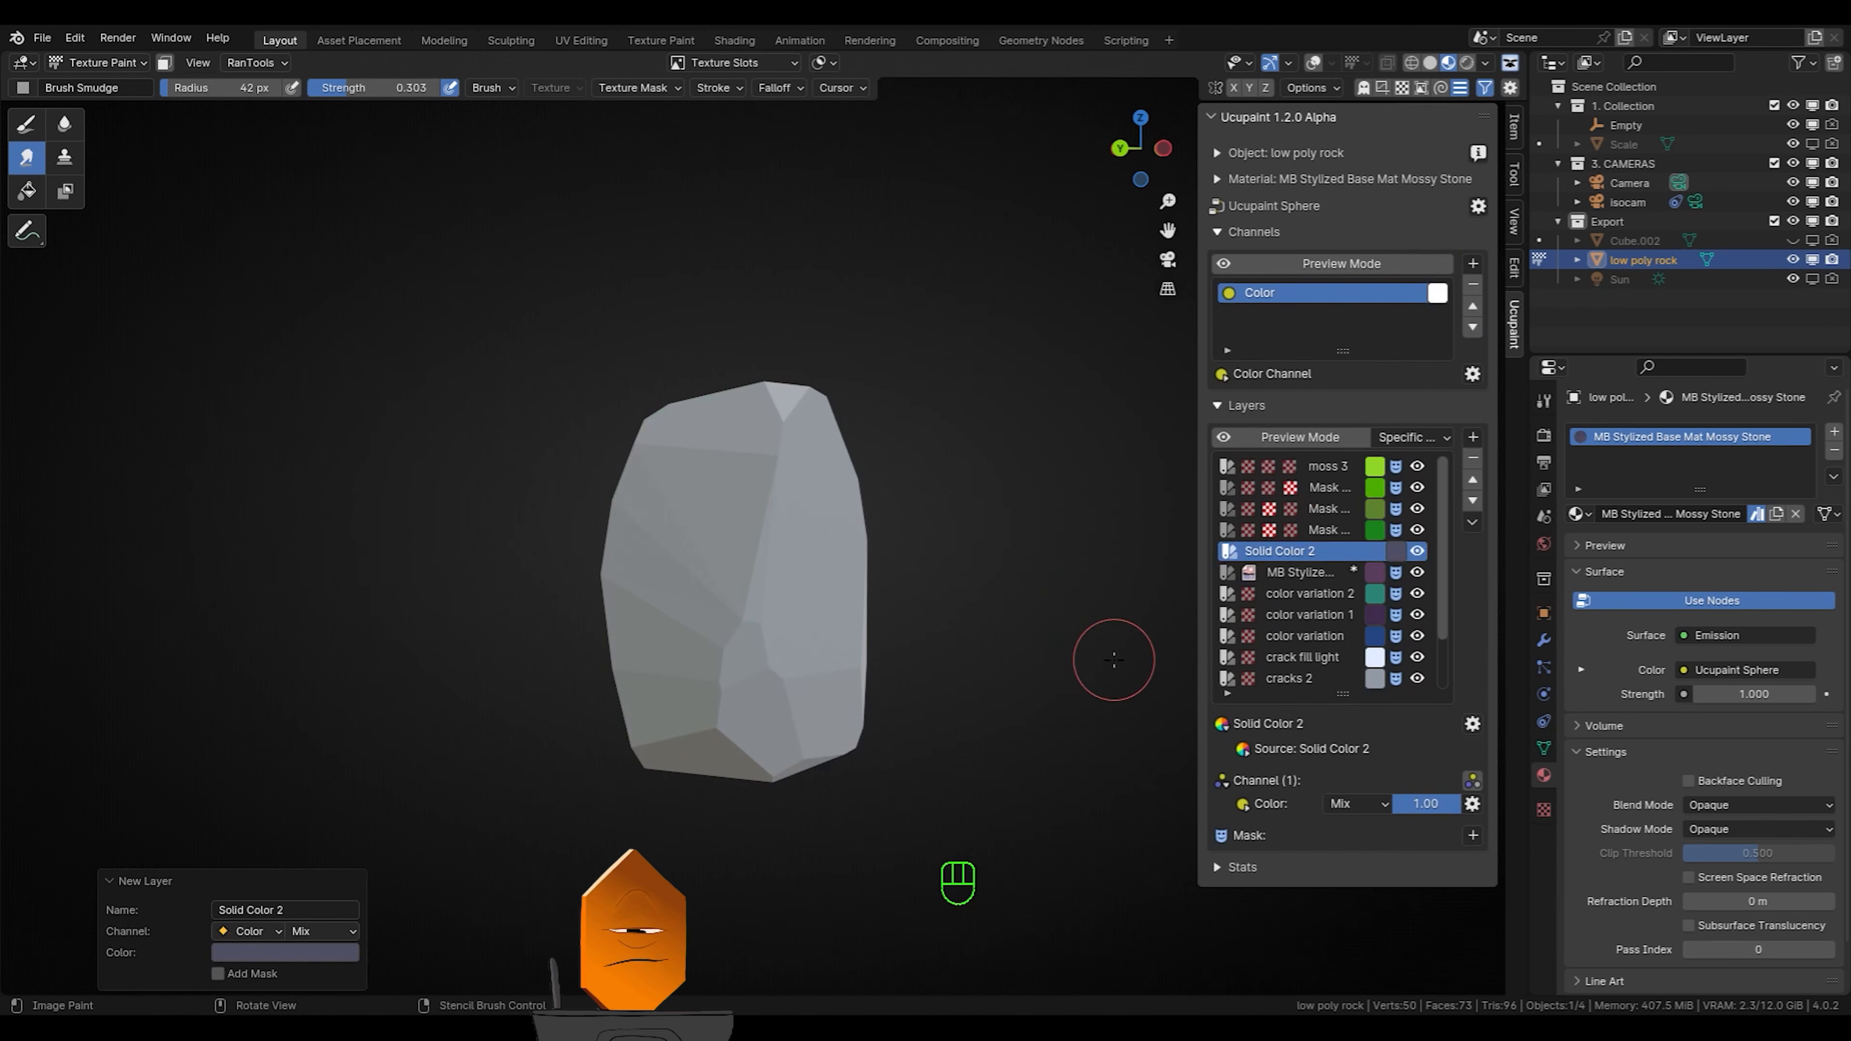
left_click(1357, 803)
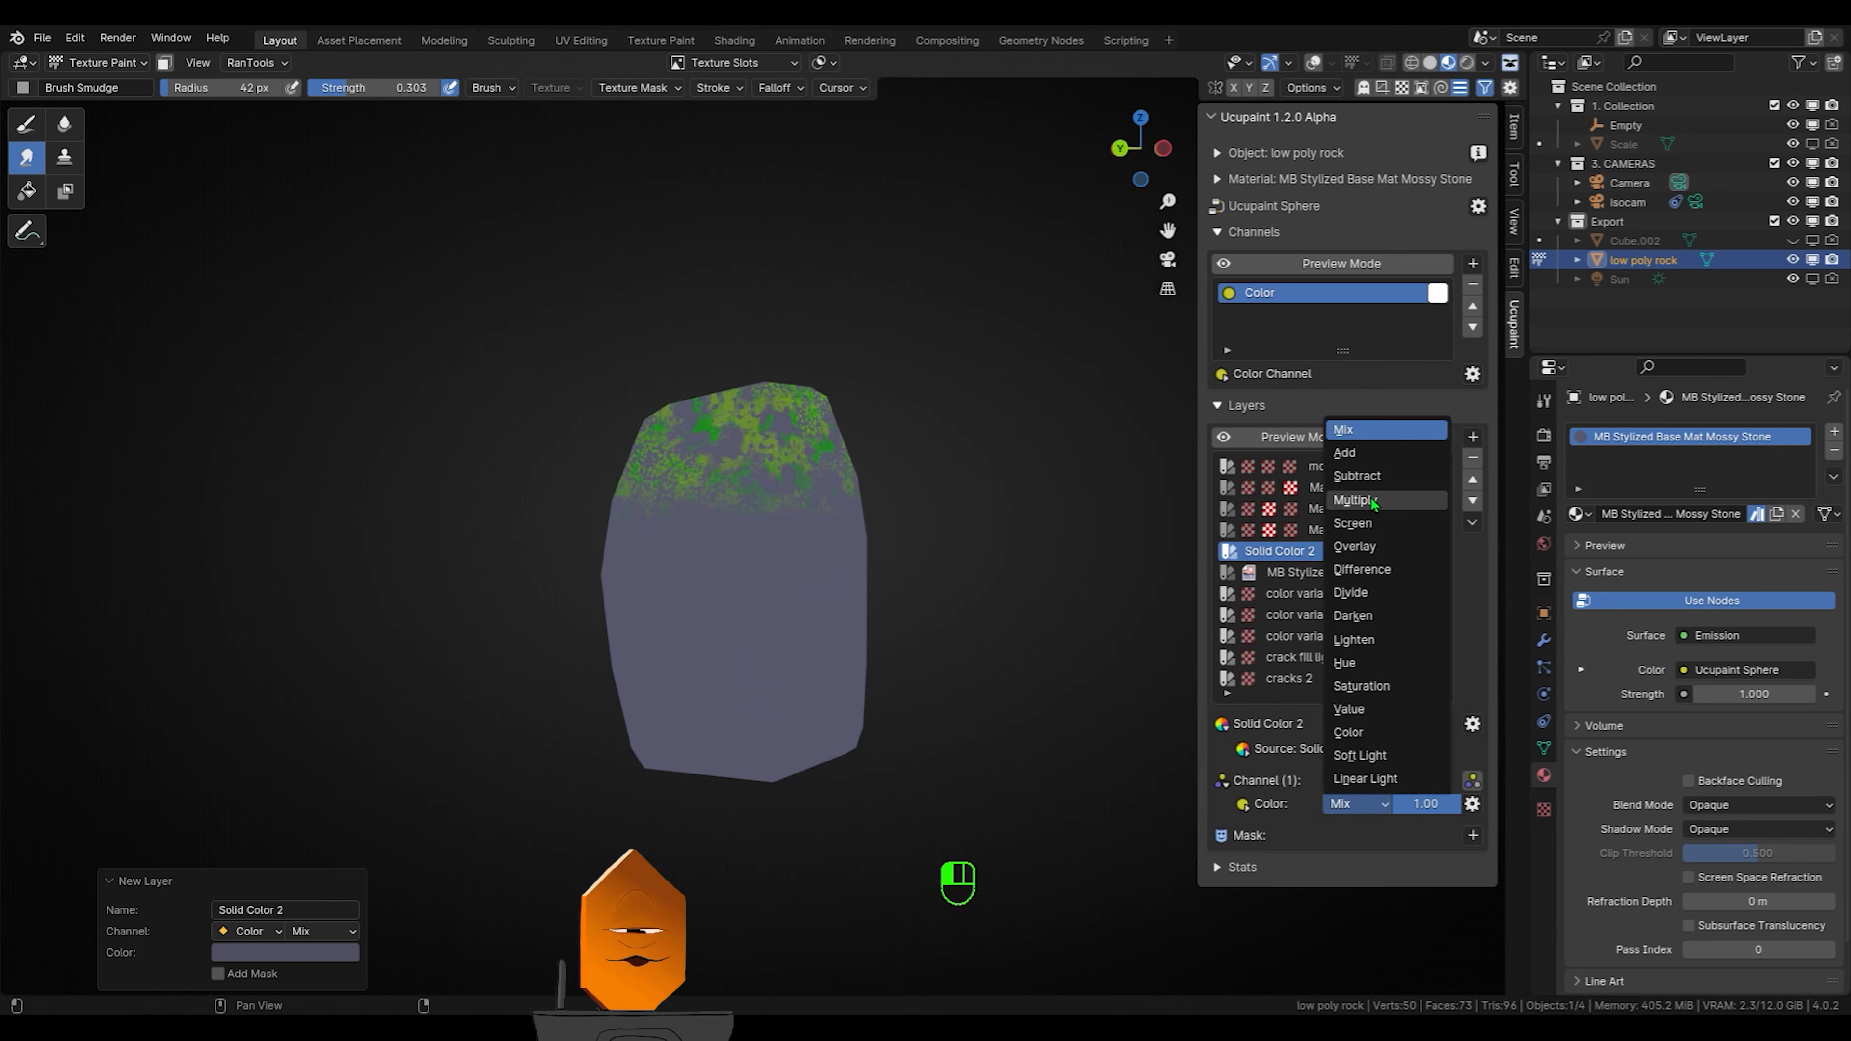
left_click(1353, 499)
Add a Gradient mask with Object coordinates to the new Multiply solid color layer
left_click(1473, 835)
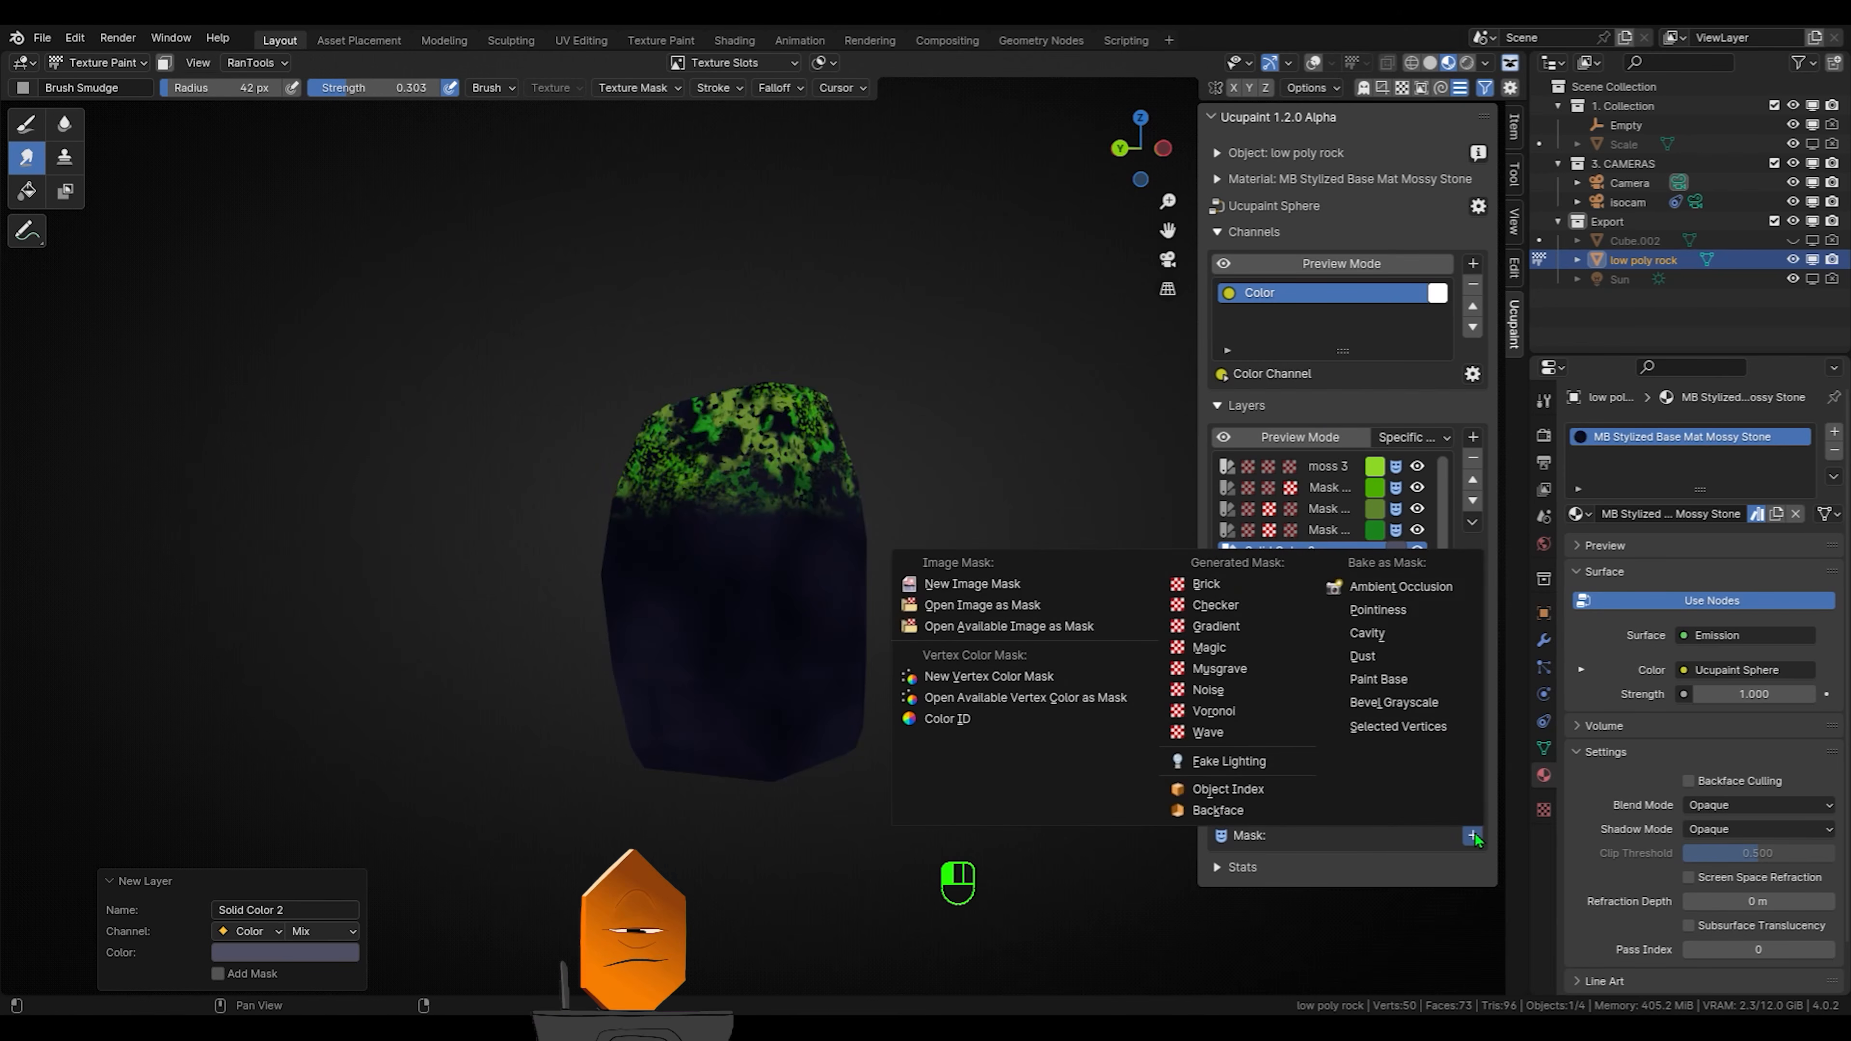
left_click(1216, 626)
left_click(1271, 687)
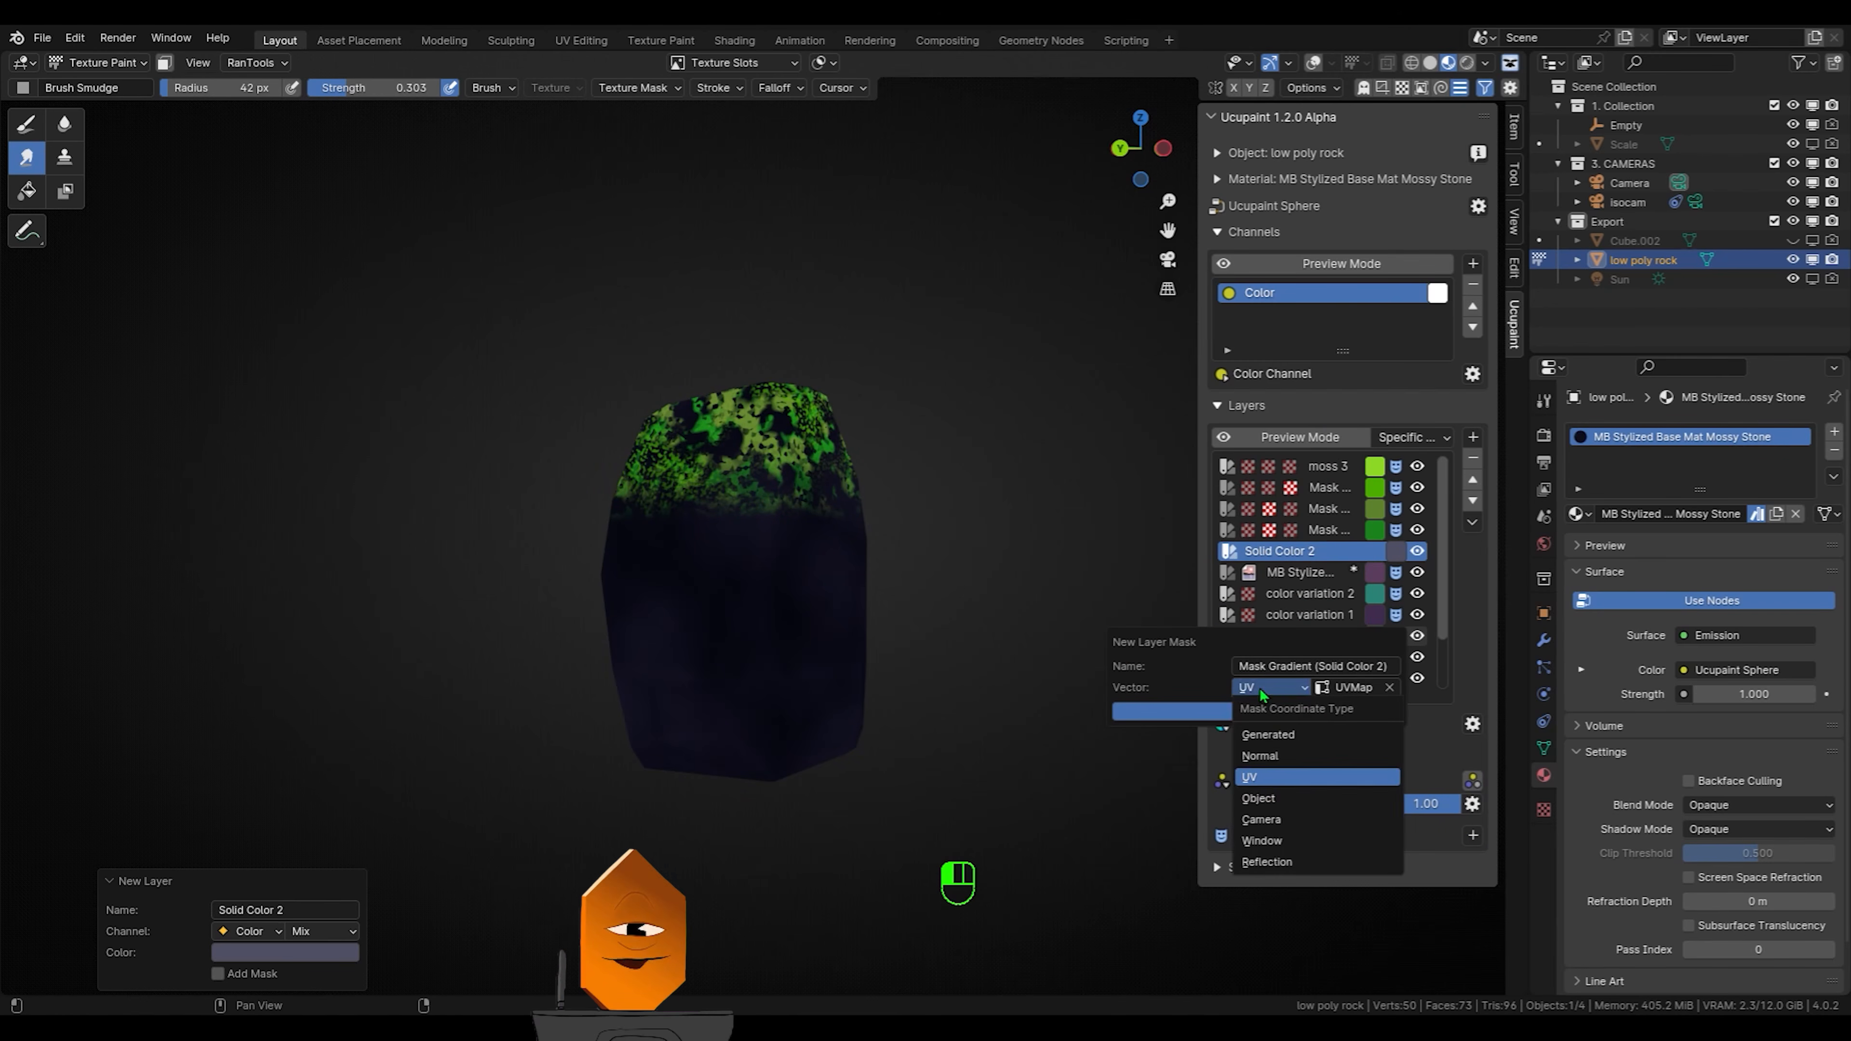
left_click(1282, 799)
left_click(1239, 711)
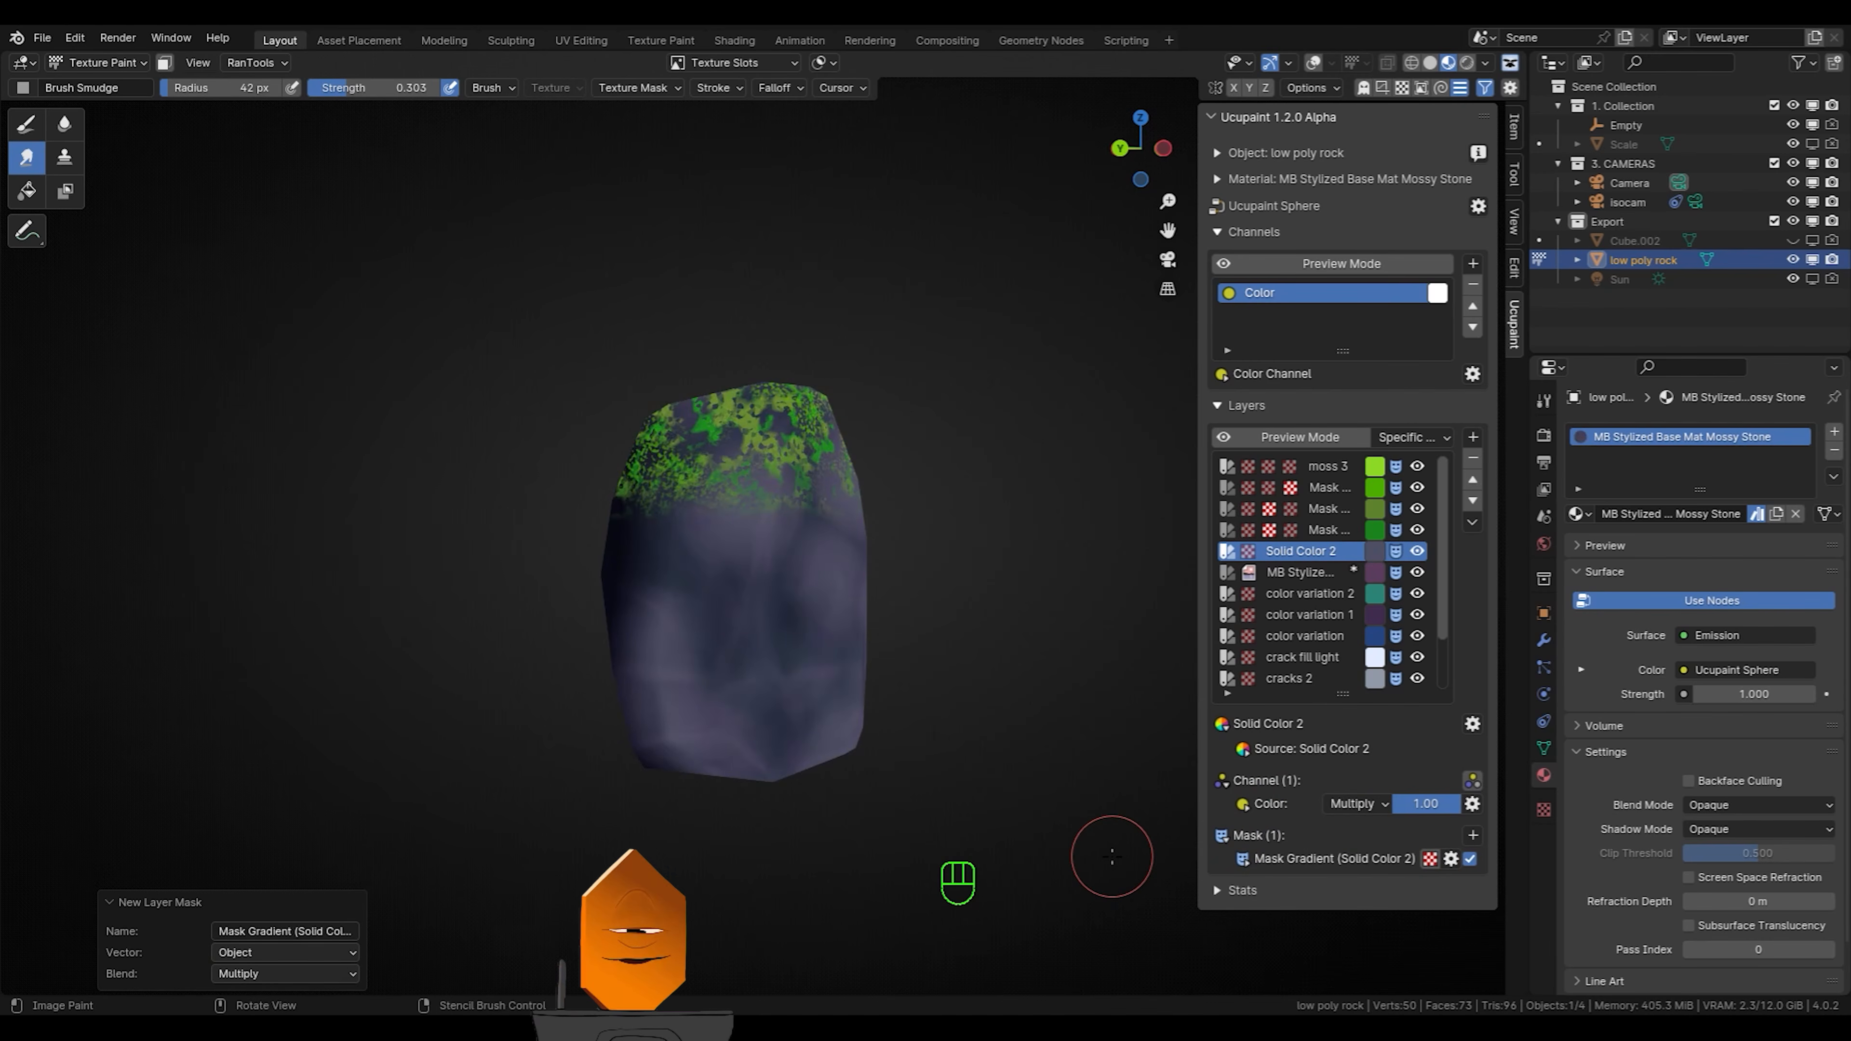
Set the gradient mask's Y rotation to -90° so the Multiply layer darkens the bottom of the rock
middle_click_drag(1112, 857, 980, 773)
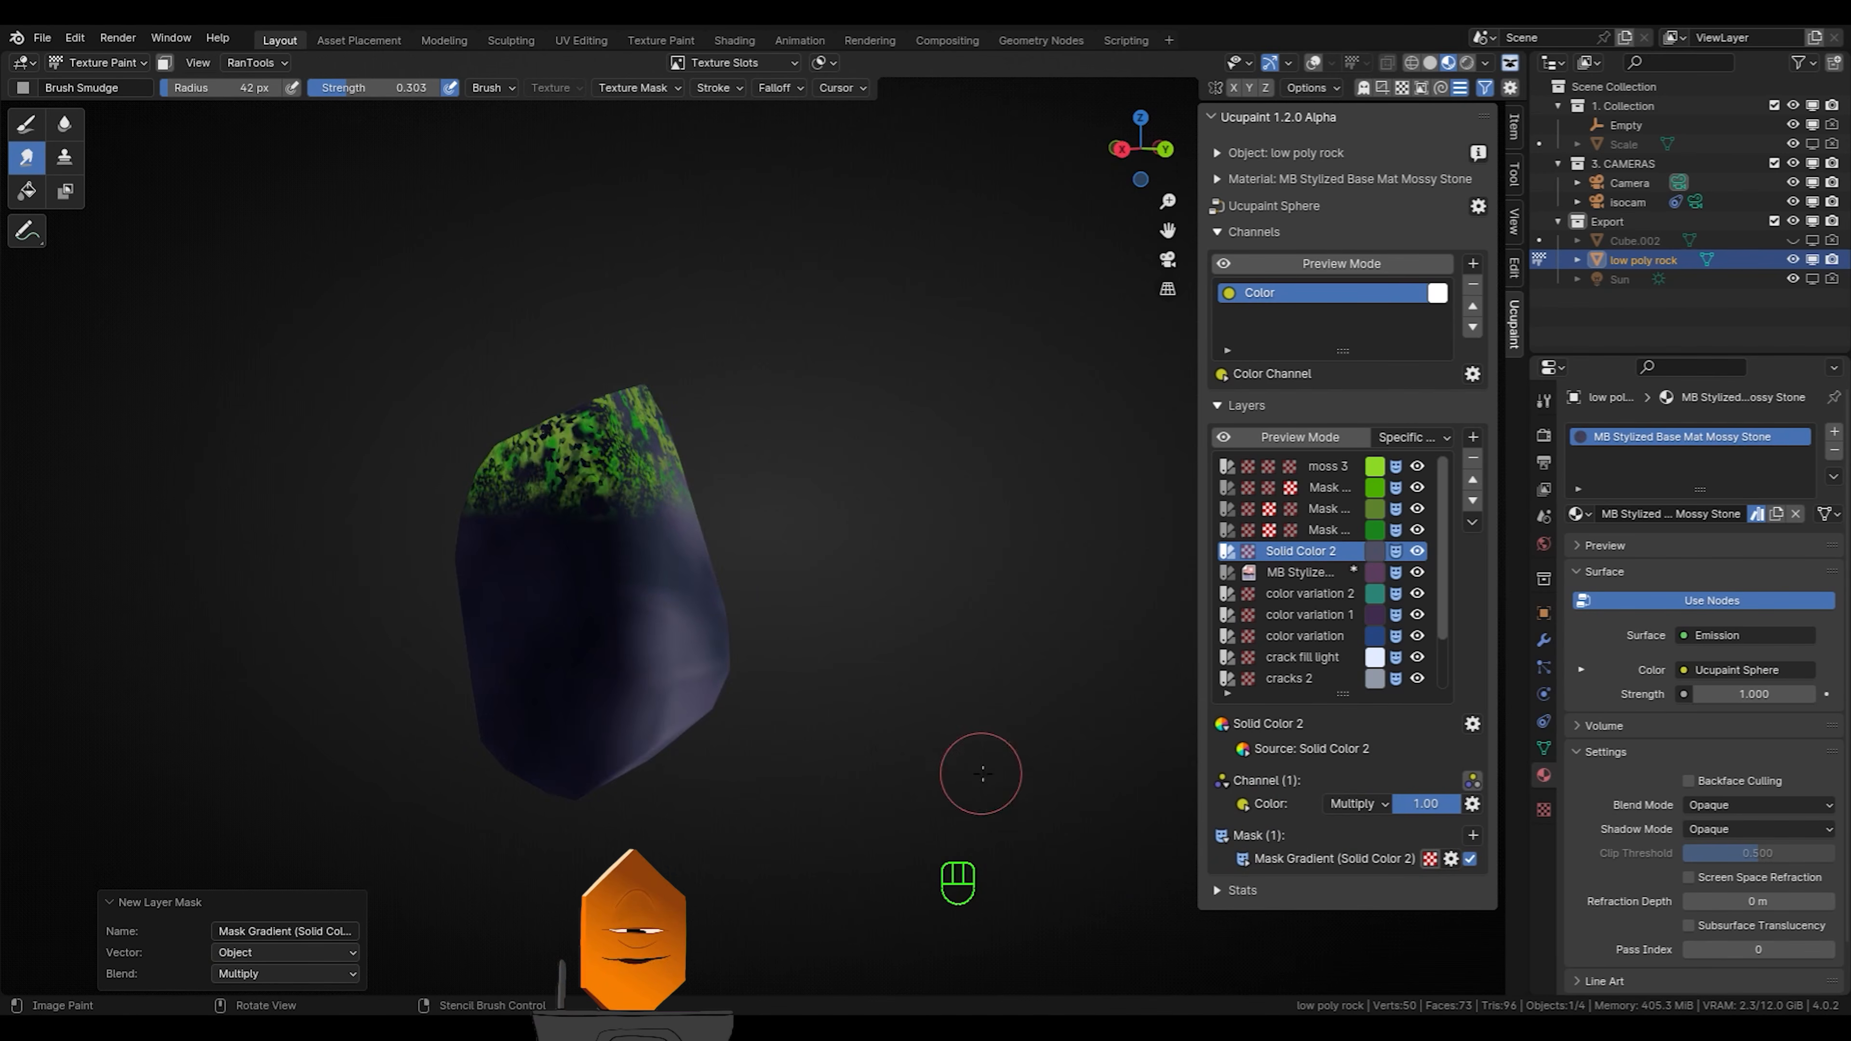
left_click(1243, 858)
left_click(1266, 928)
scroll(1235, 865, "down", 7)
left_click(1365, 827)
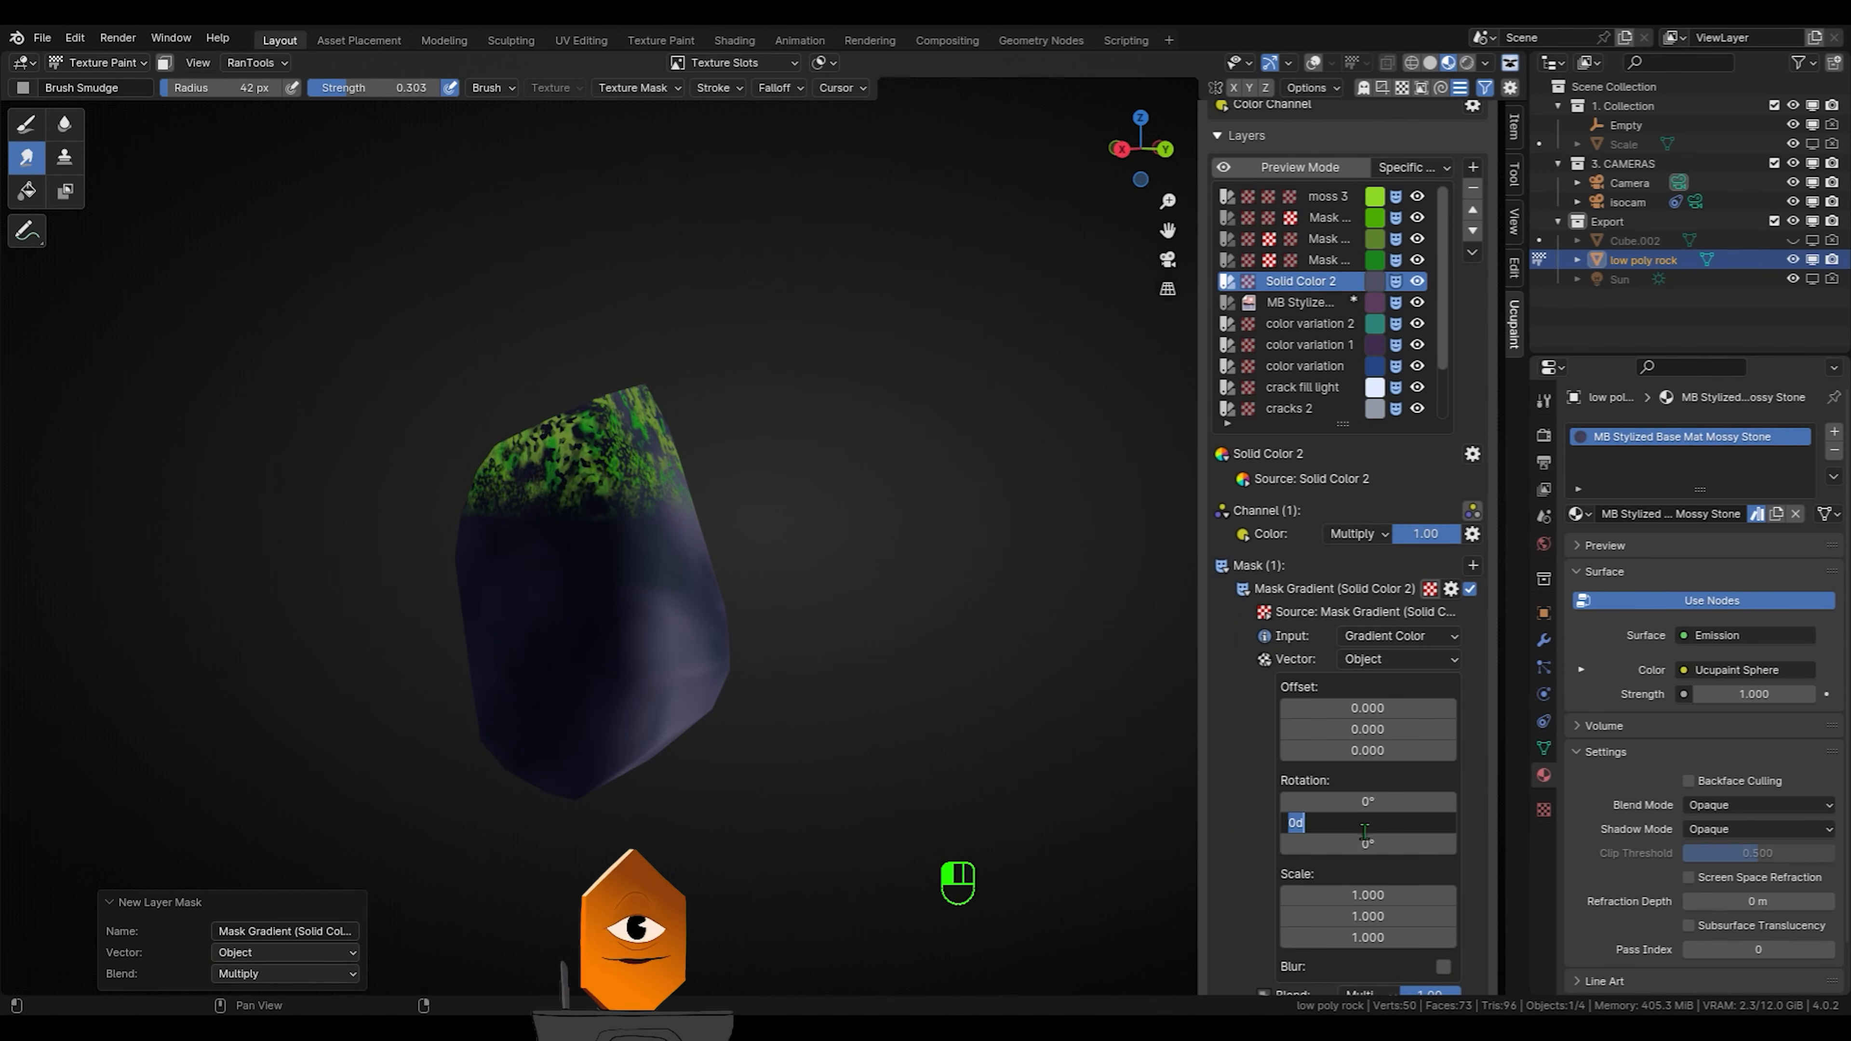
key("Return")
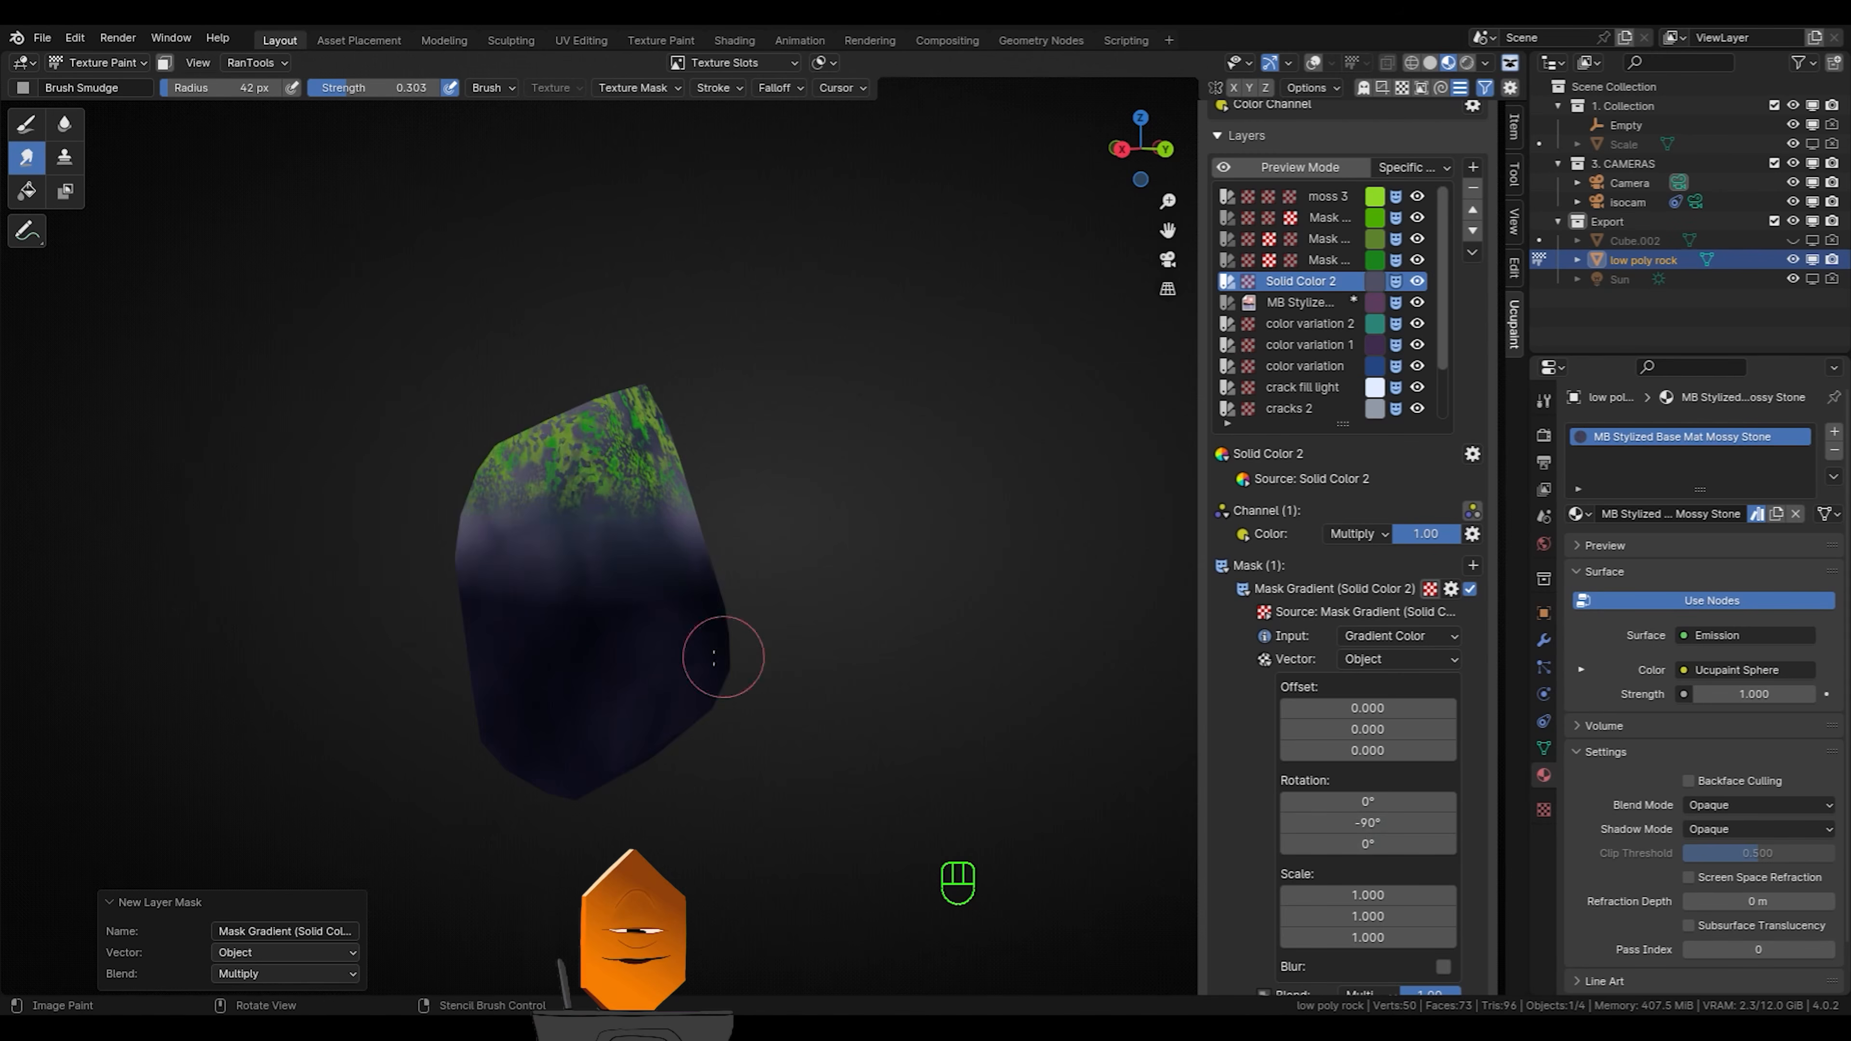
Enable blur on the bottom gradient mask and set it to 100
scroll(1232, 828, "down", 2)
scroll(1232, 820, "down", 2)
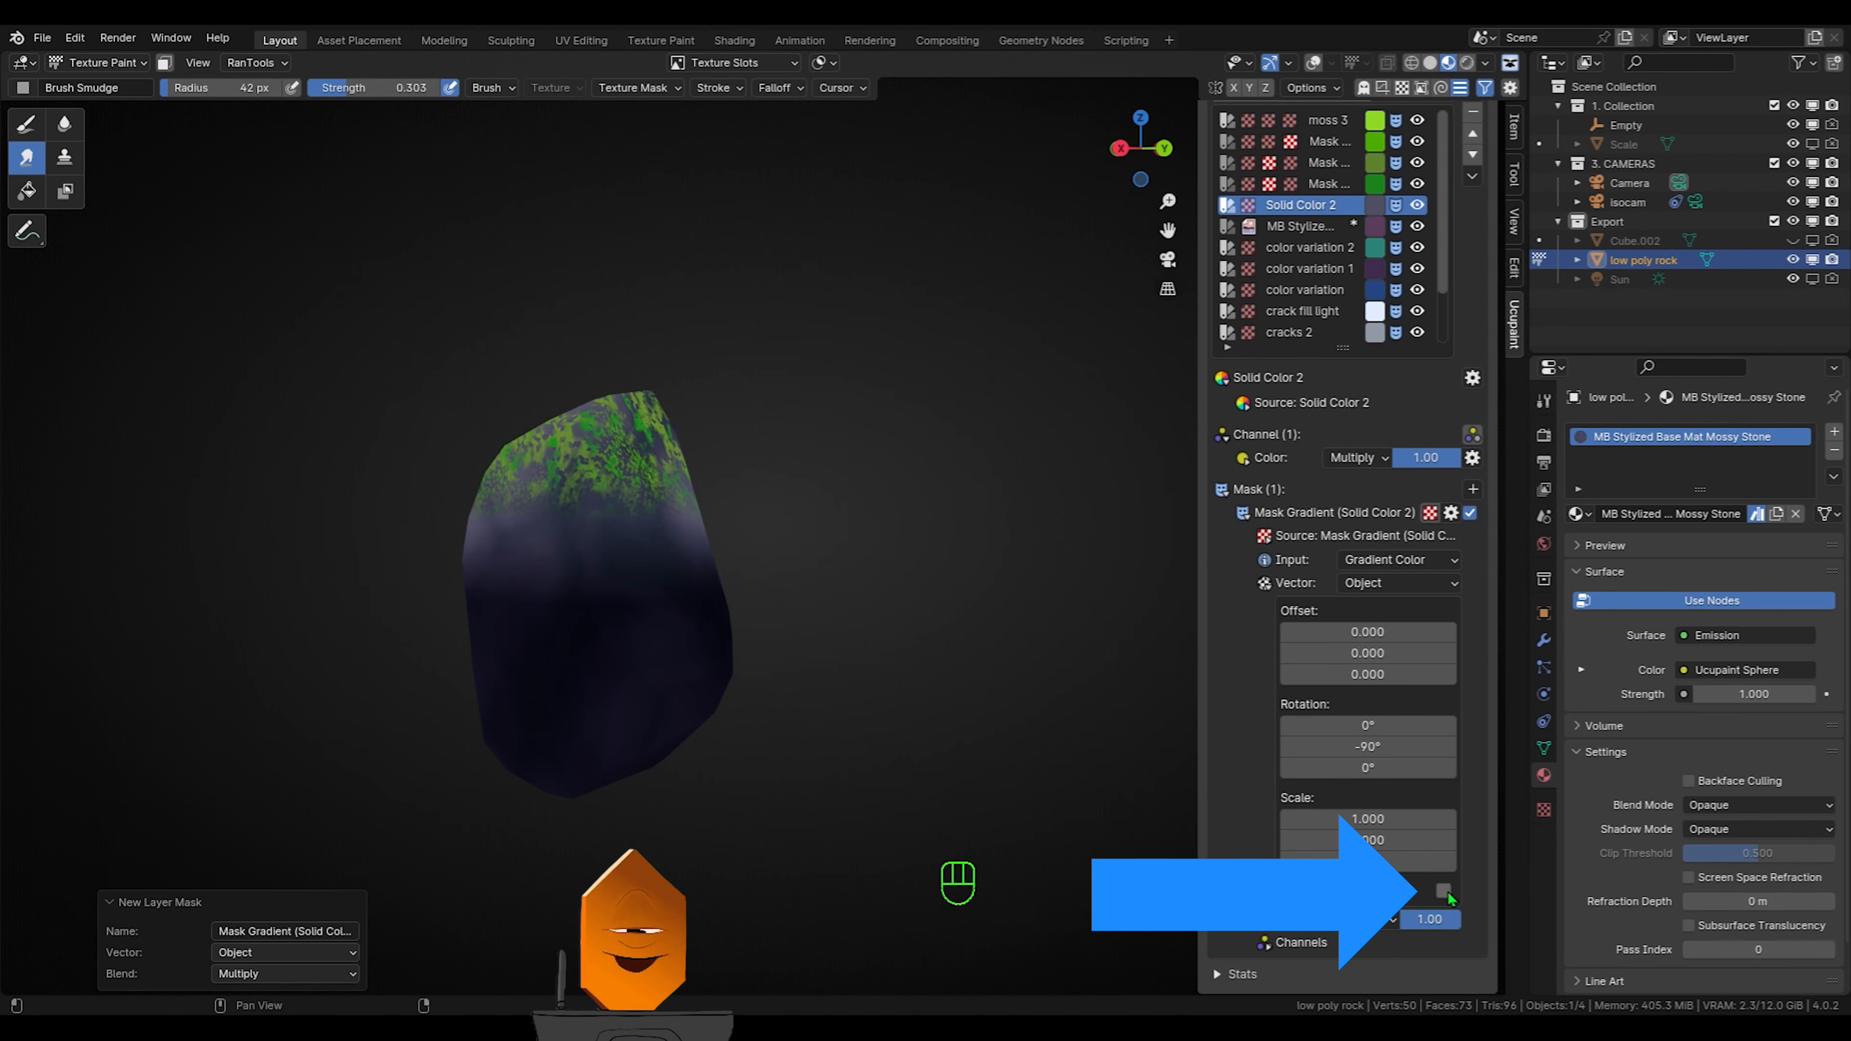
left_click(1443, 890)
left_click(1405, 890)
type("10")
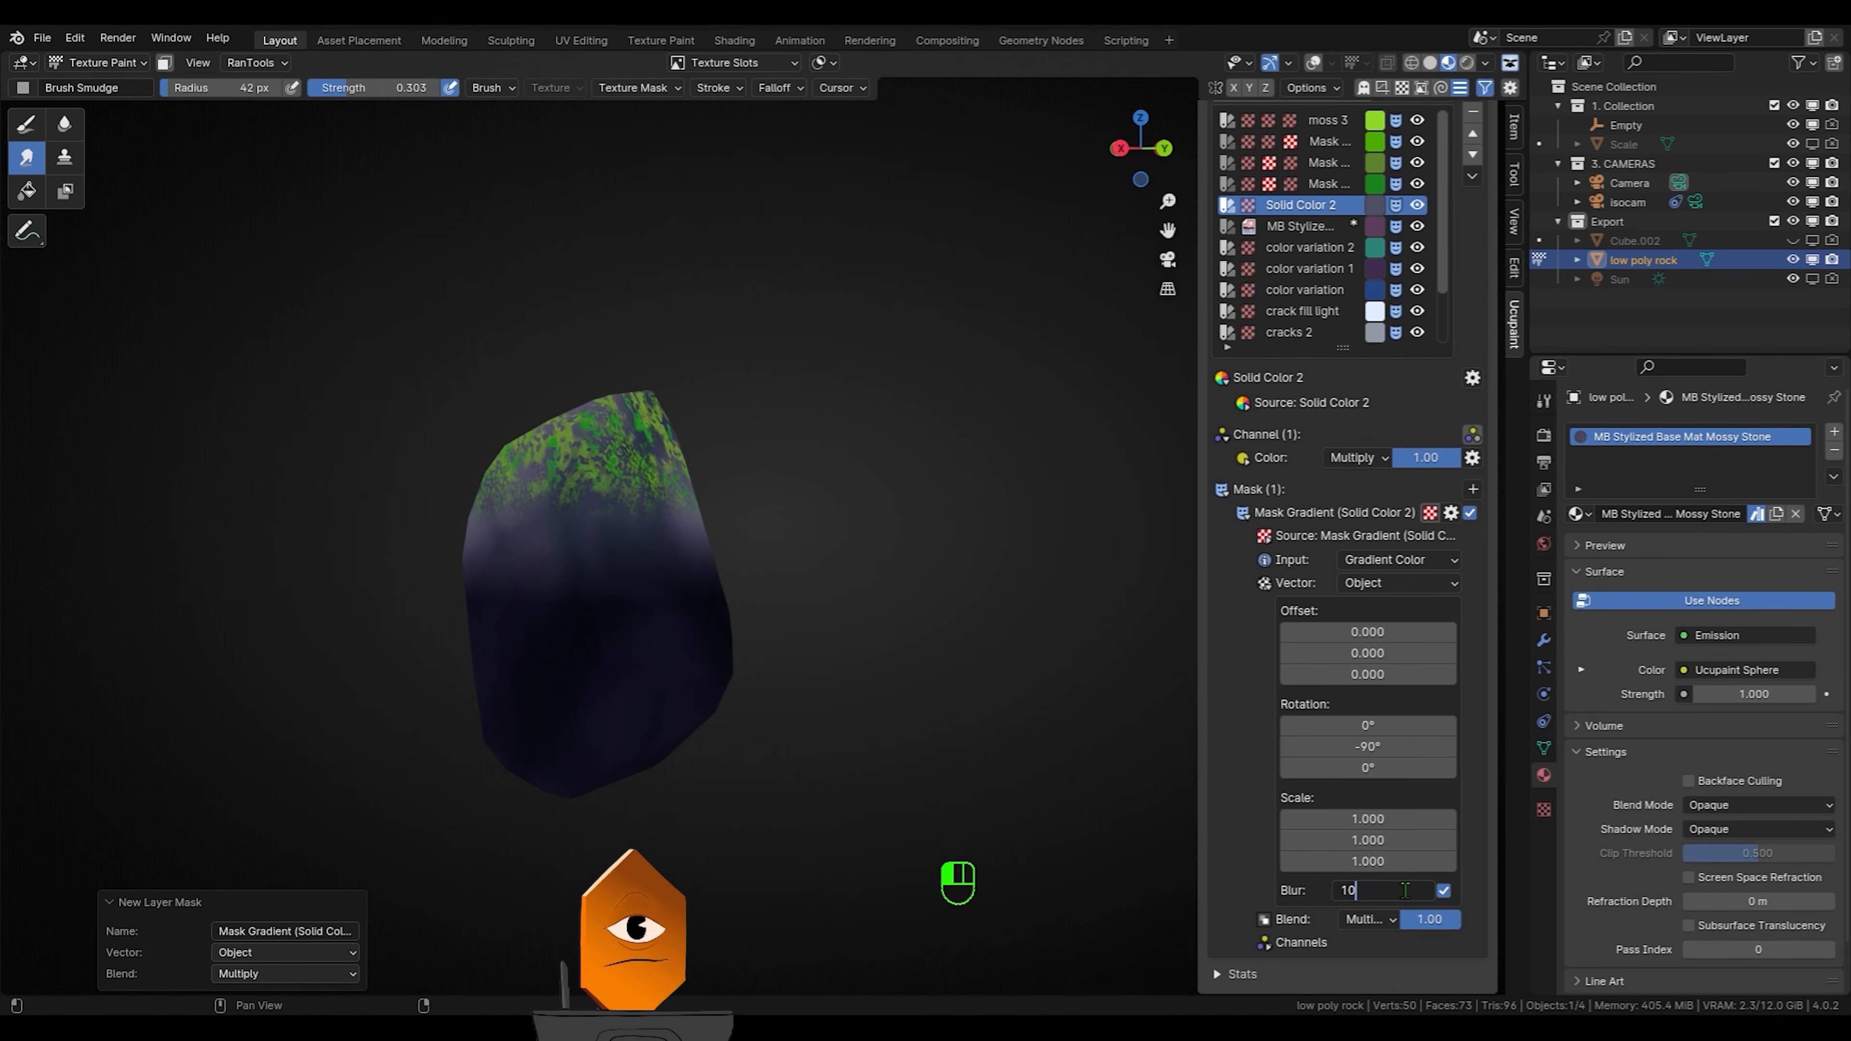
type("0")
key("Return")
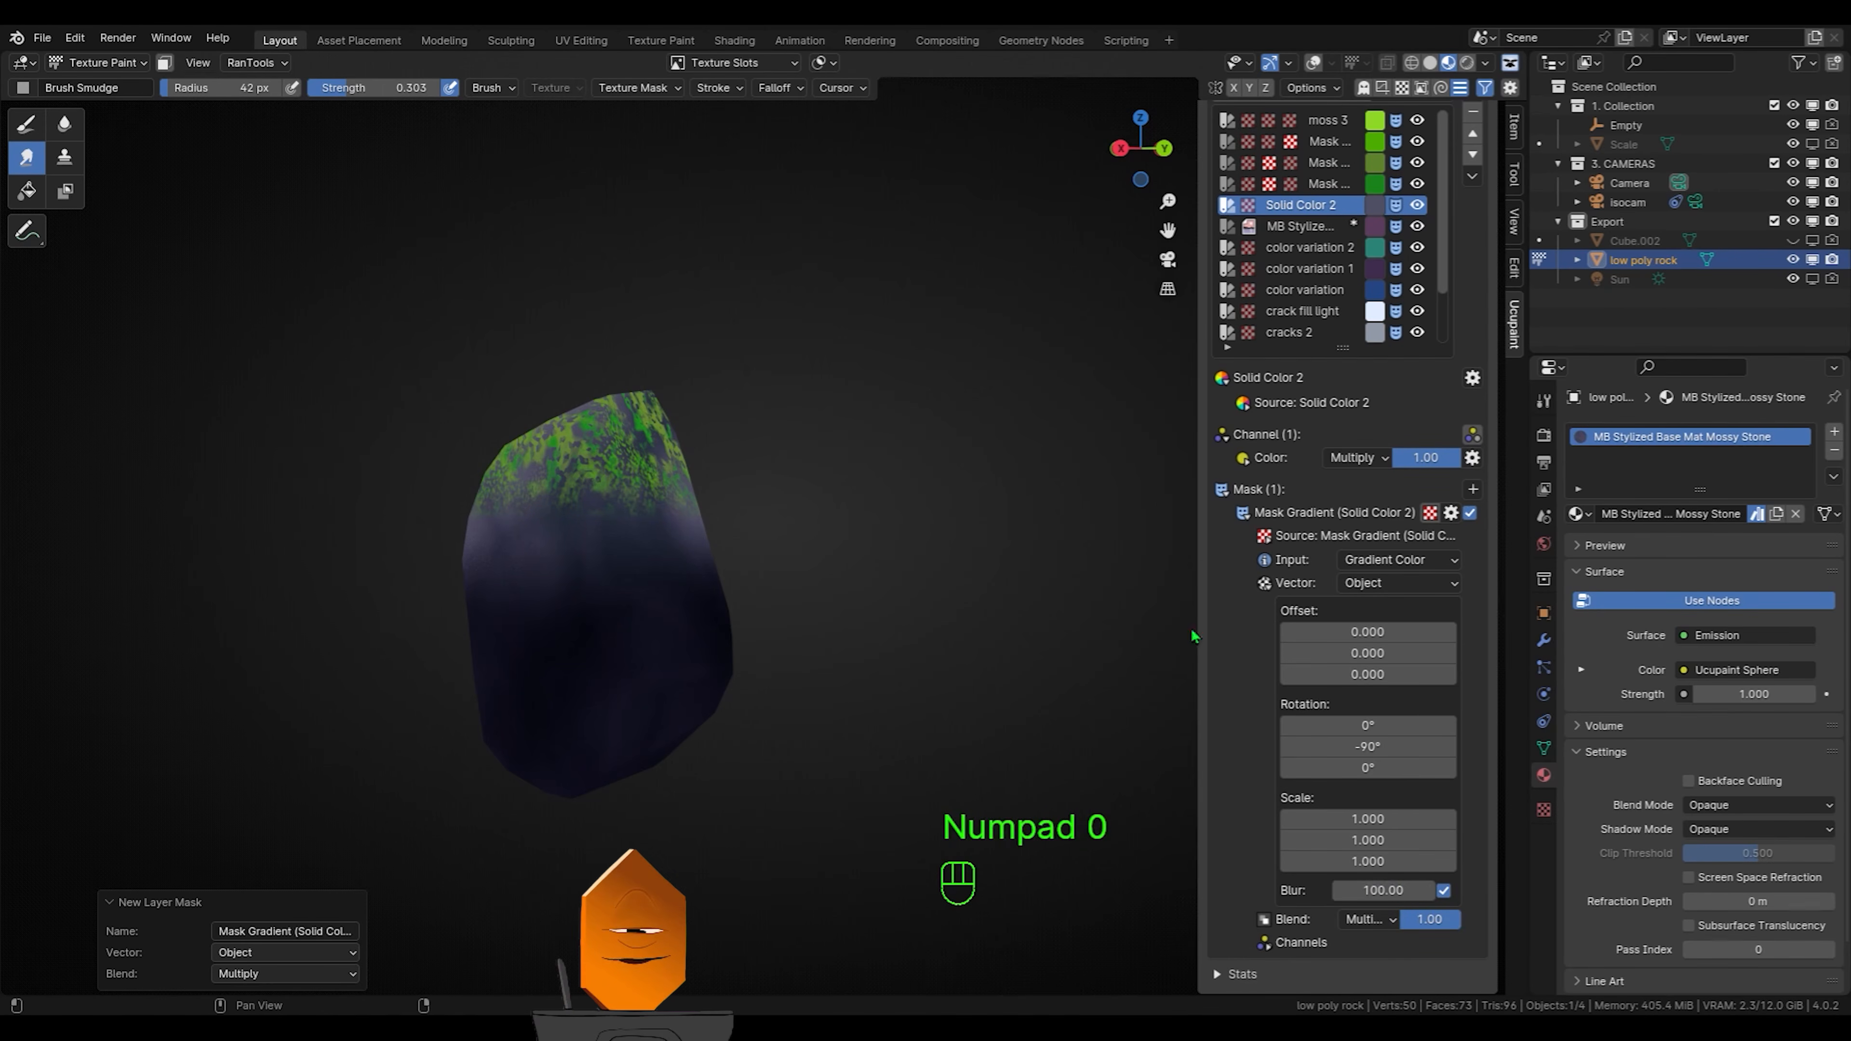
Set the Multiply layer's opacity to 0.59 and its gradient mask's X offset to -0.510
left_click_drag(1428, 457, 1395, 457)
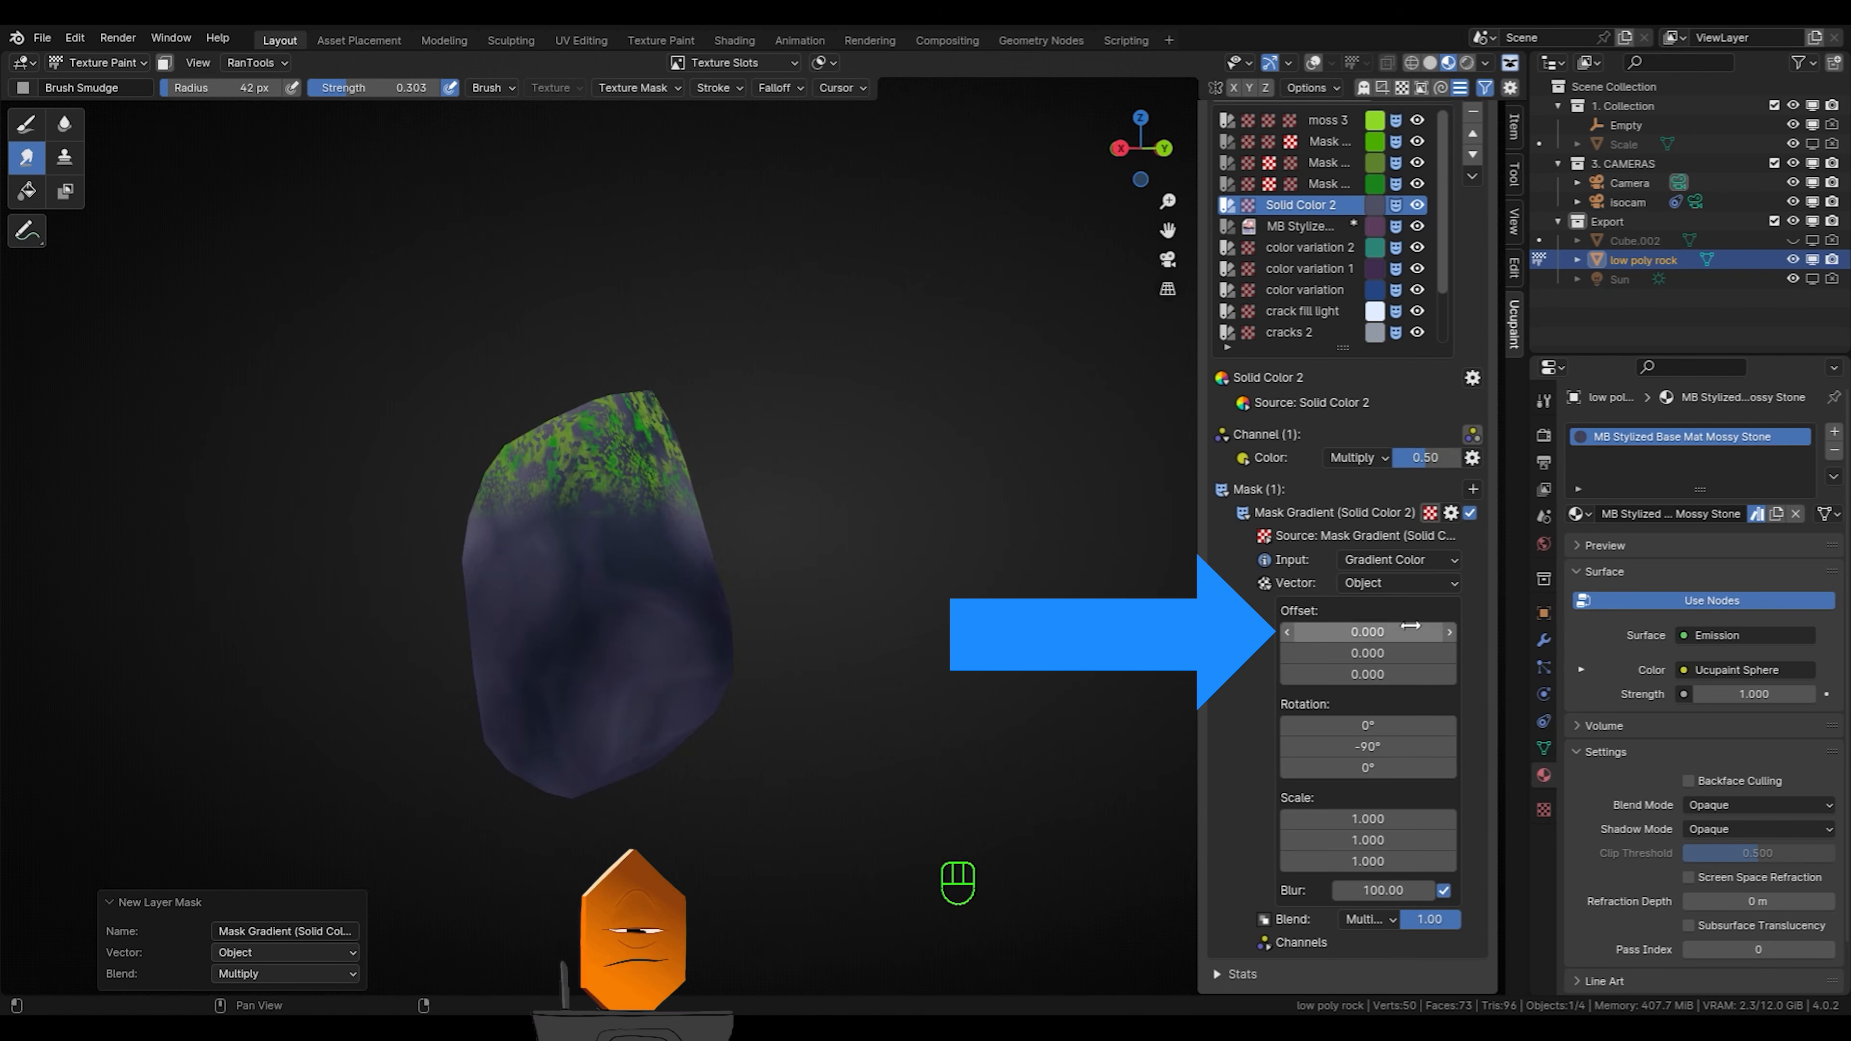
left_click_drag(1410, 626, 1402, 626)
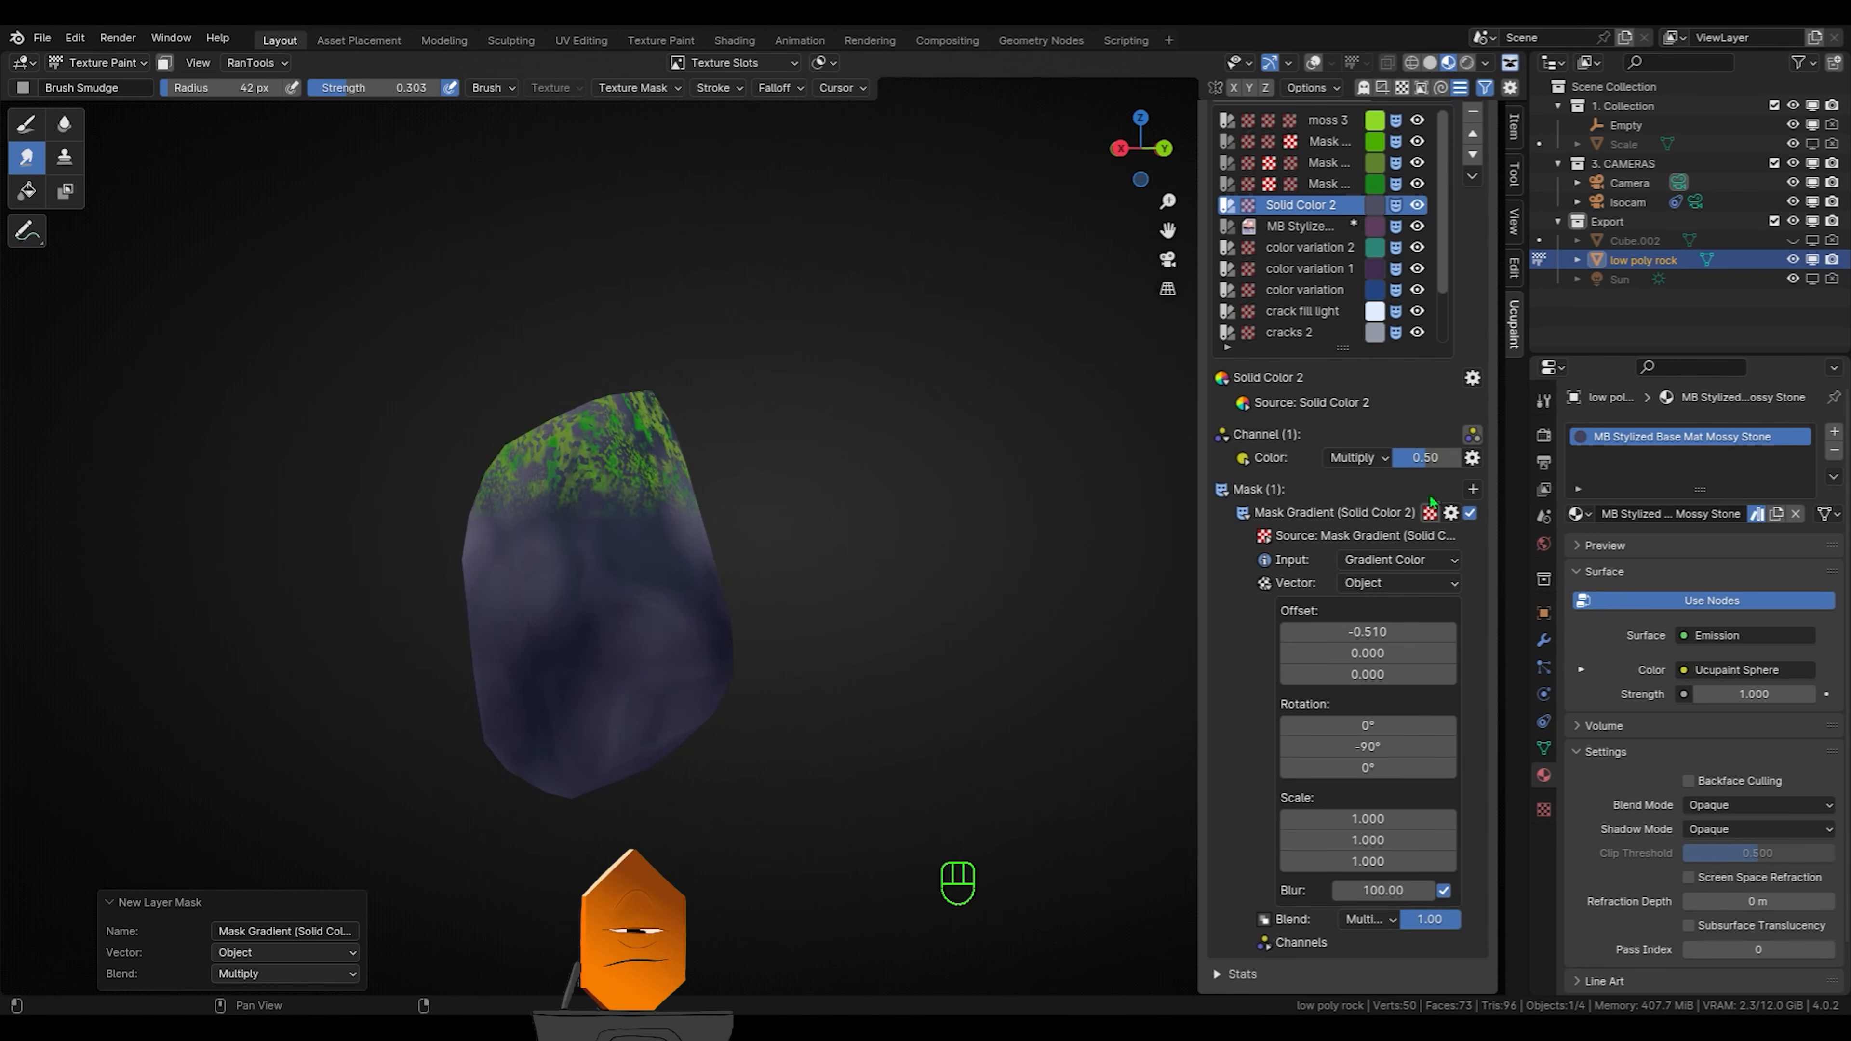
left_click_drag(1426, 458, 1426, 458)
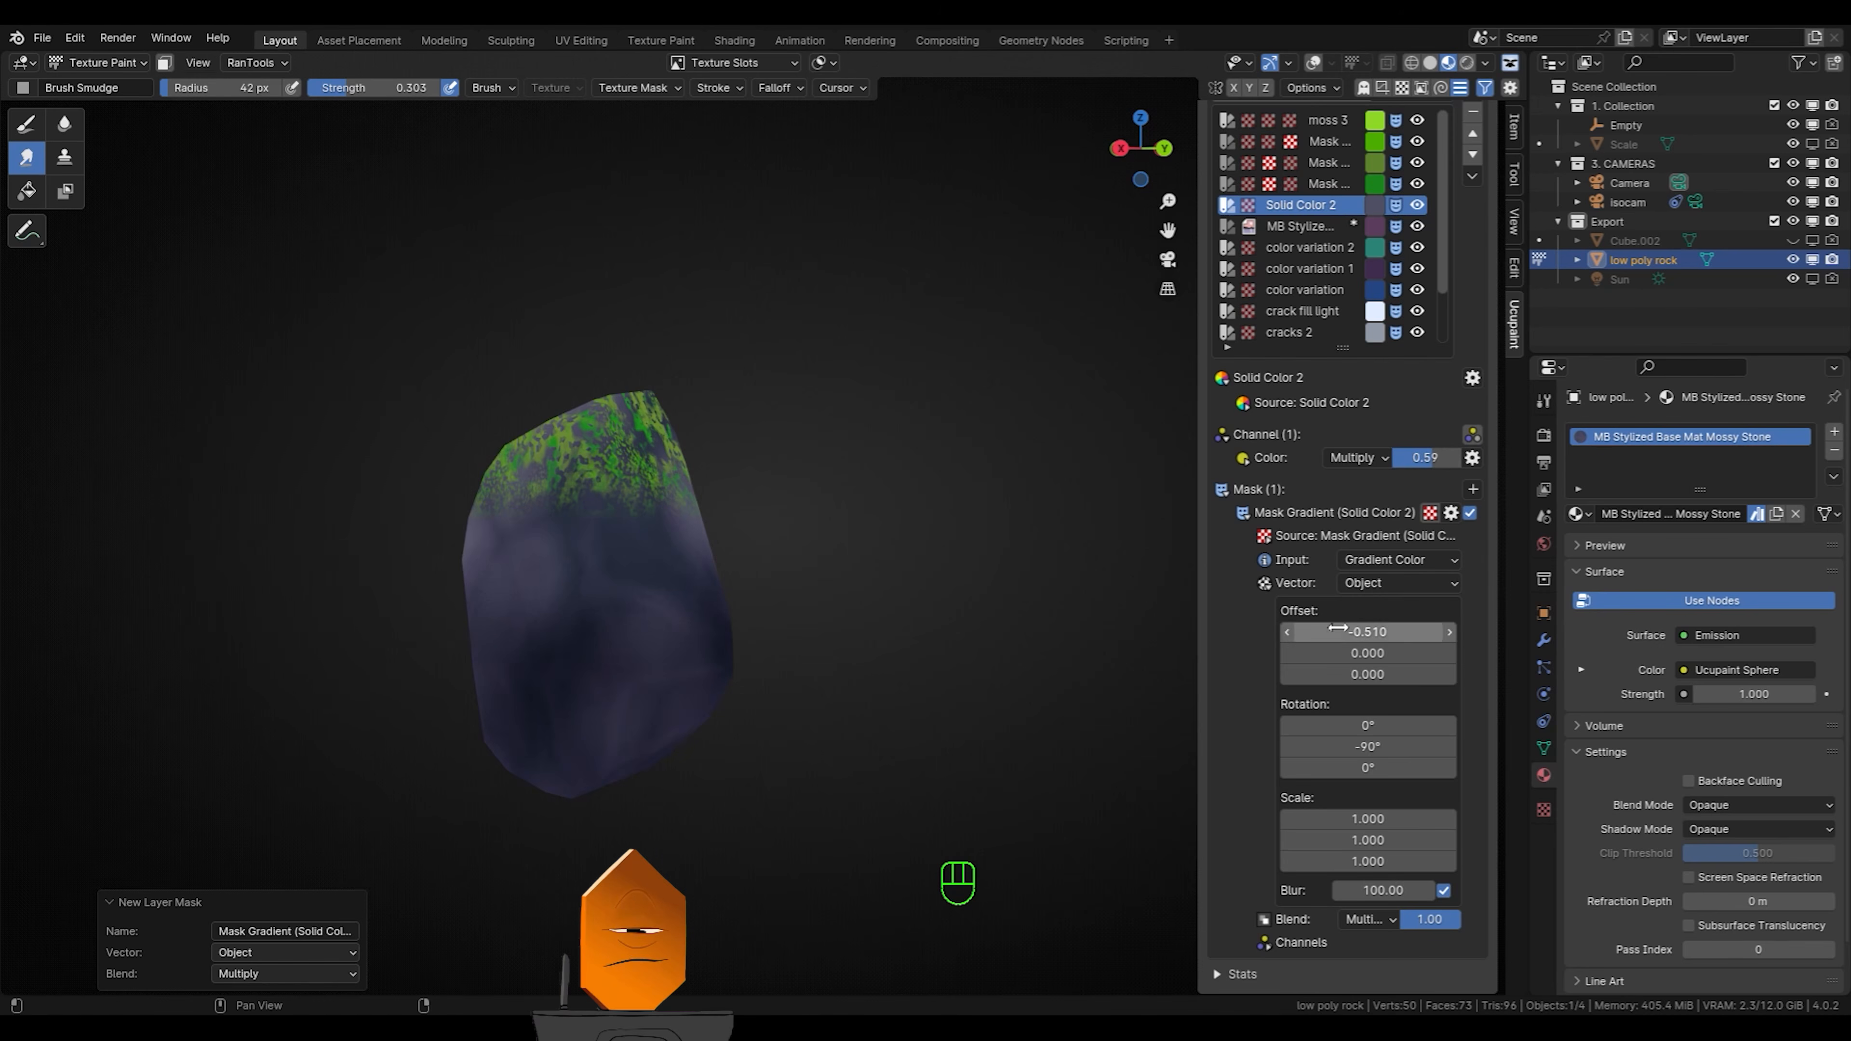
Fine-tune the bottom gradient mask's X offset while checking the darkening from several sides of the rock
middle_click_drag(911, 605, 1136, 583)
left_click_drag(1407, 632, 1377, 632)
middle_click_drag(911, 597, 1107, 612)
left_click_drag(1402, 631, 1384, 632)
middle_click_drag(984, 591, 1035, 685)
Add a bright yellow solid color layer named "sunlight gradient" above the moss 3 layer
scroll(1391, 305, "up", 10)
left_click(1387, 467)
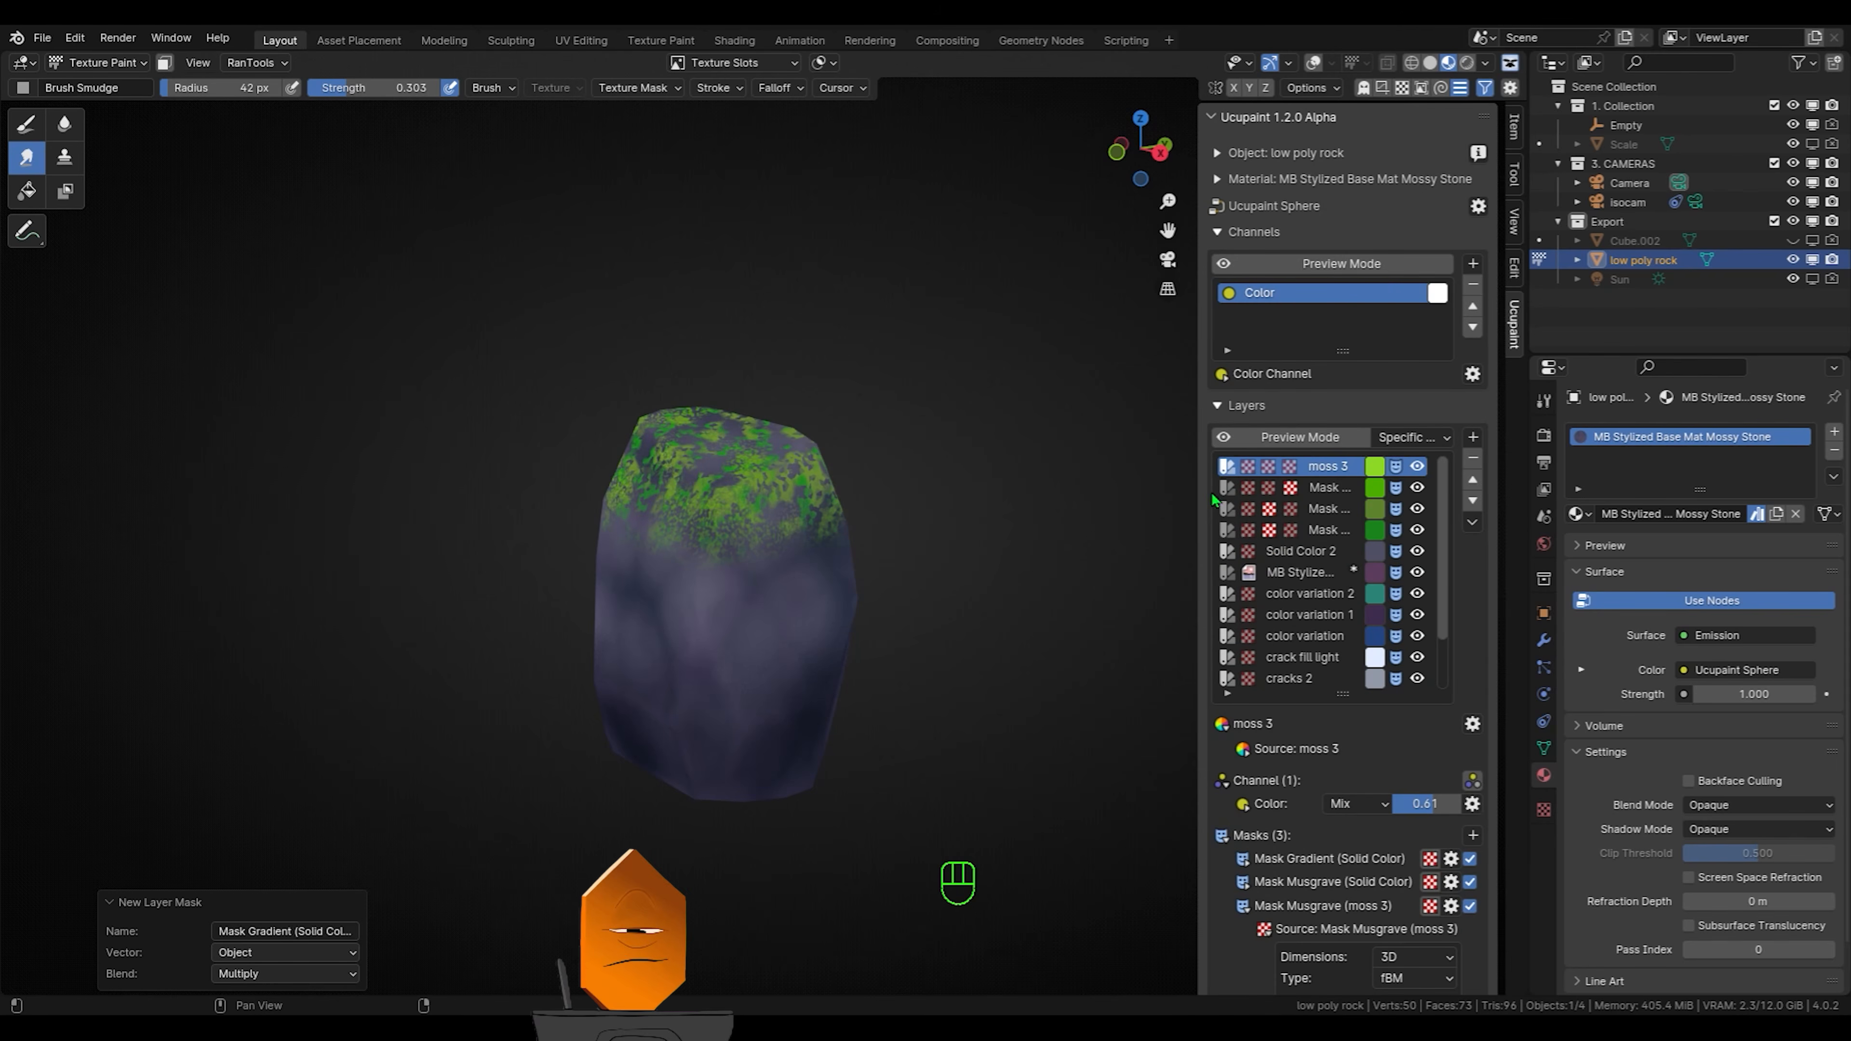
left_click(1472, 437)
left_click(1077, 656)
left_click(1168, 690)
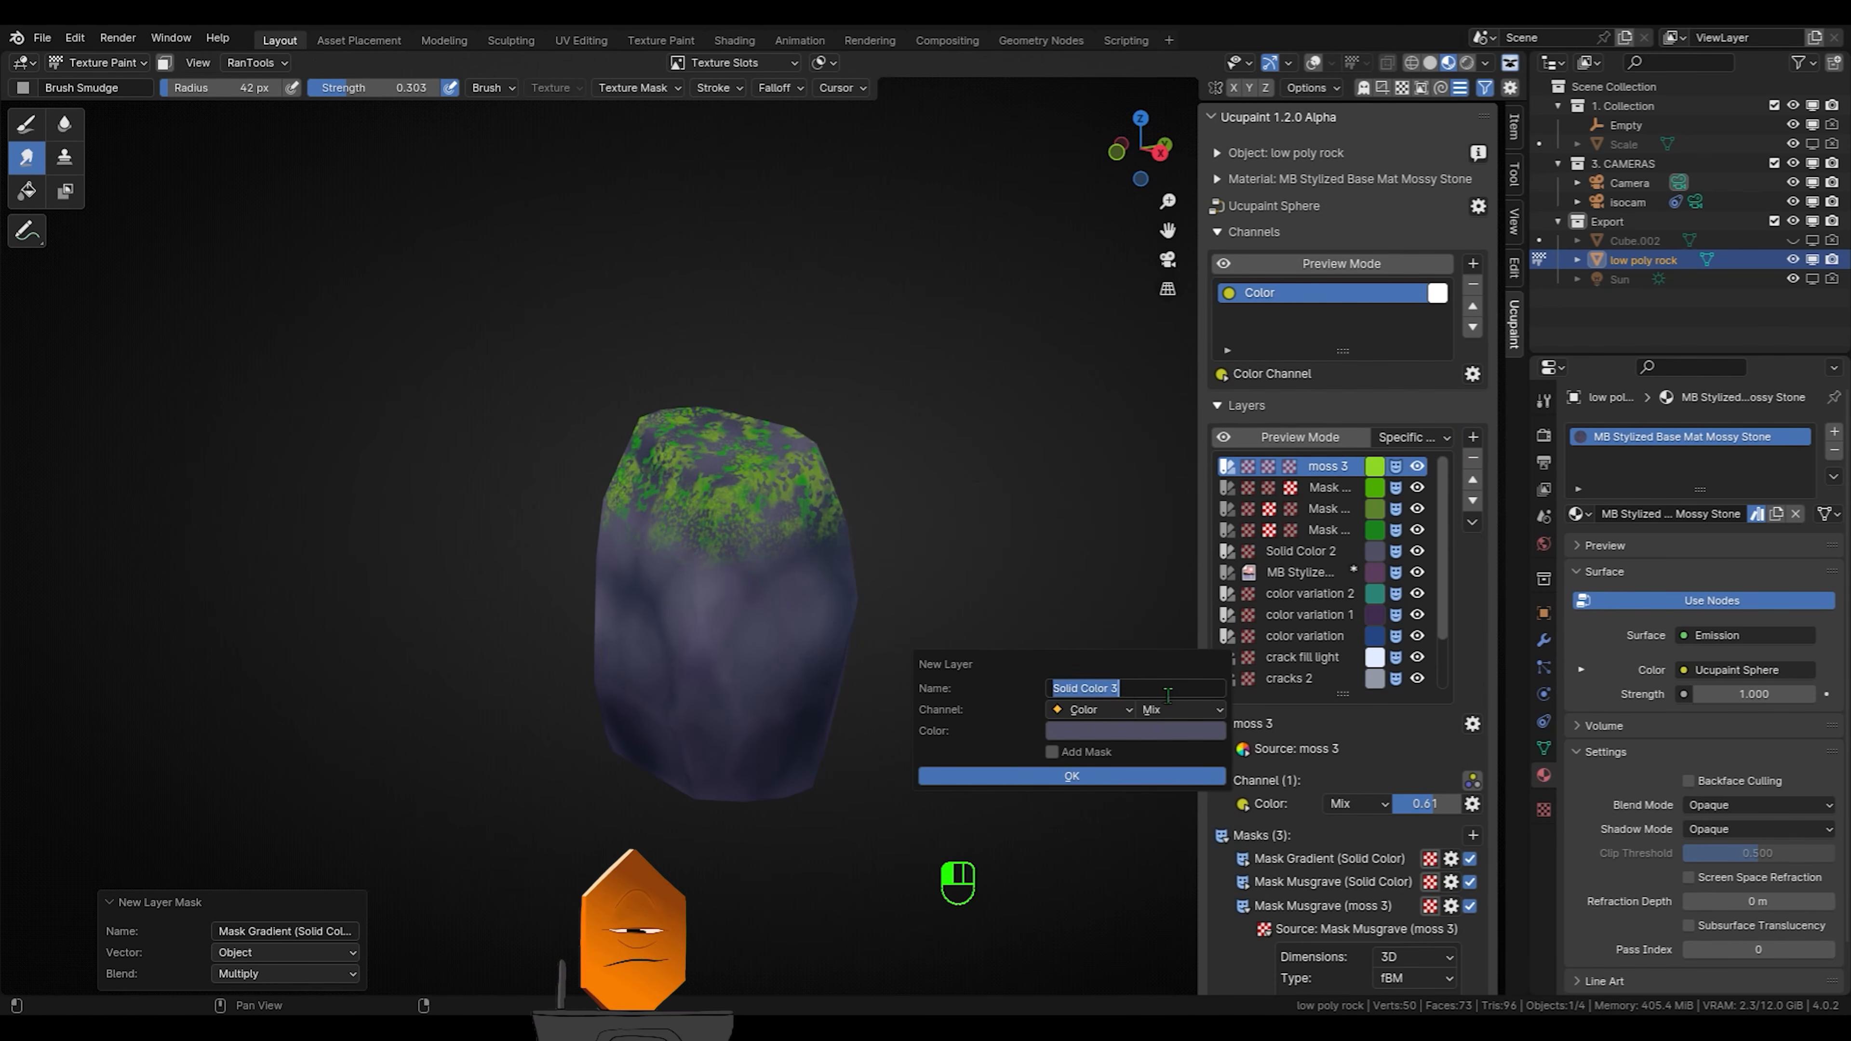
type("sun light")
key("Return")
left_click(1170, 730)
left_click(1071, 572)
left_click_drag(1241, 543, 1242, 441)
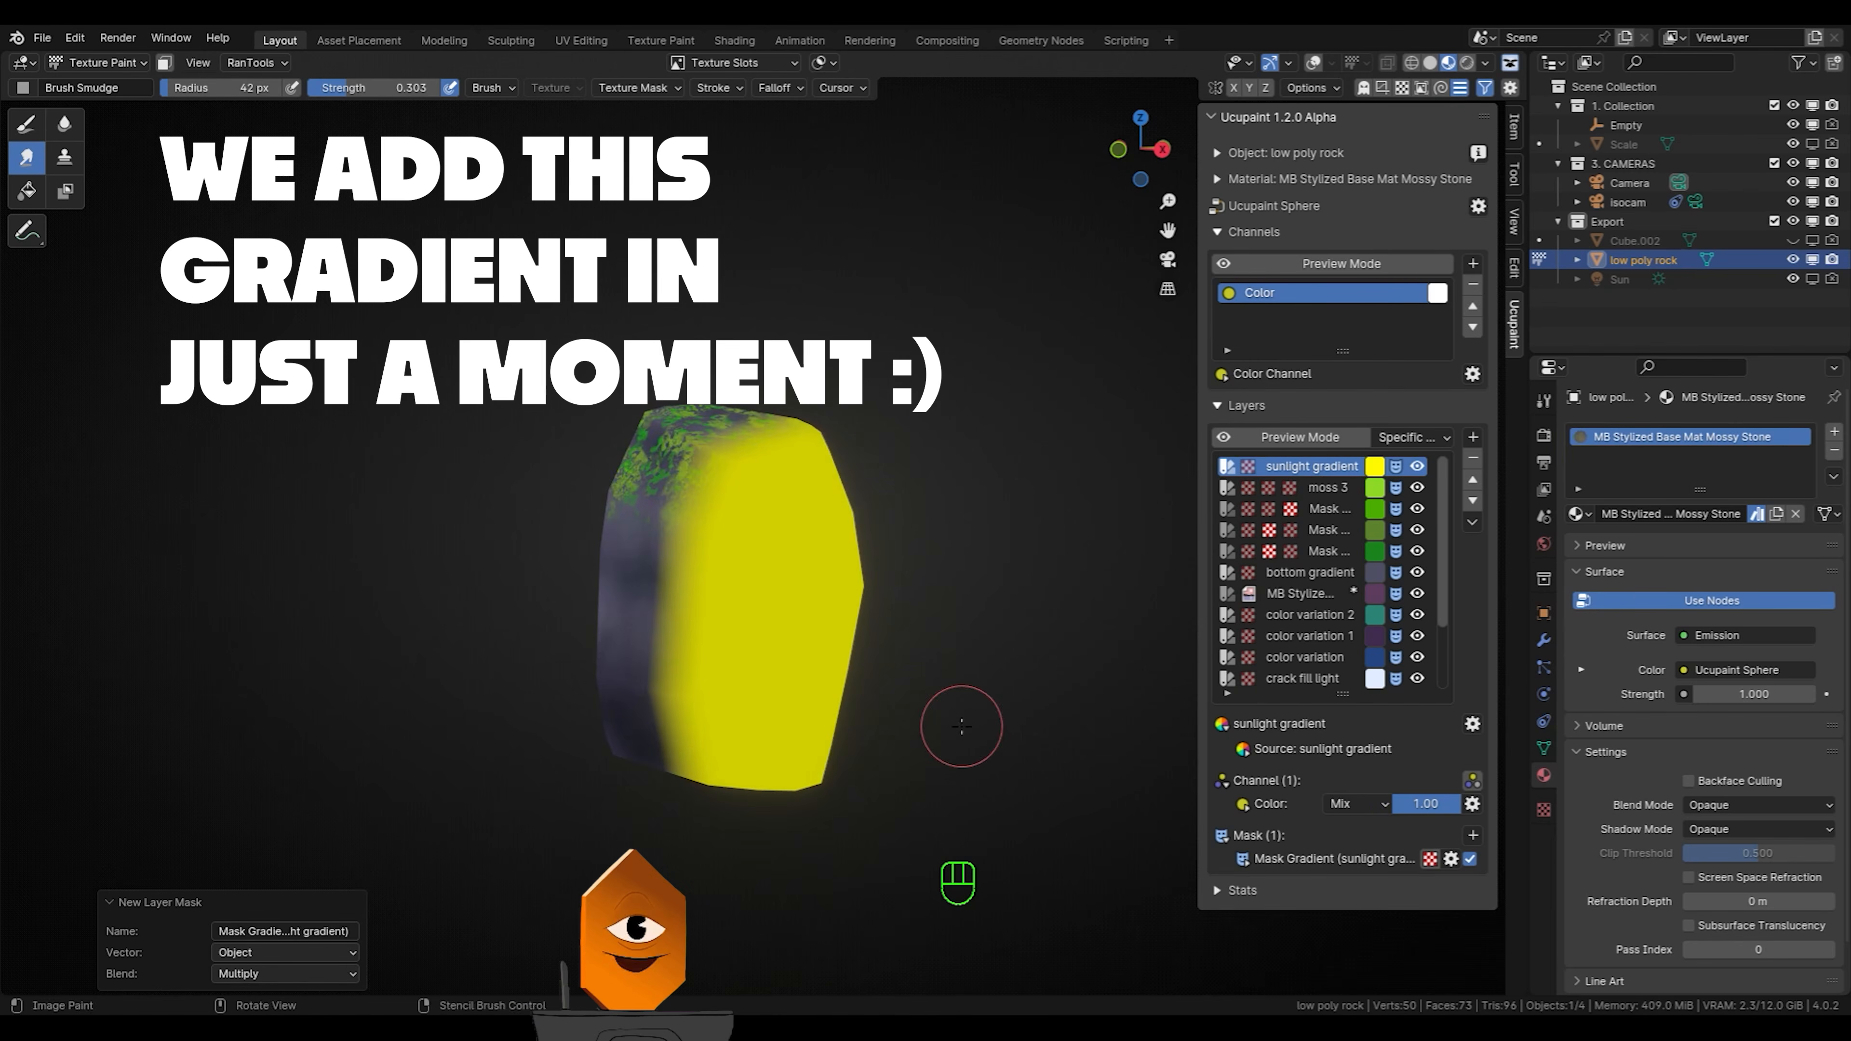
Set the sunlight gradient layer's blend mode to Overlay and give it a gradient mask mapped with object coordinates
left_click(1356, 804)
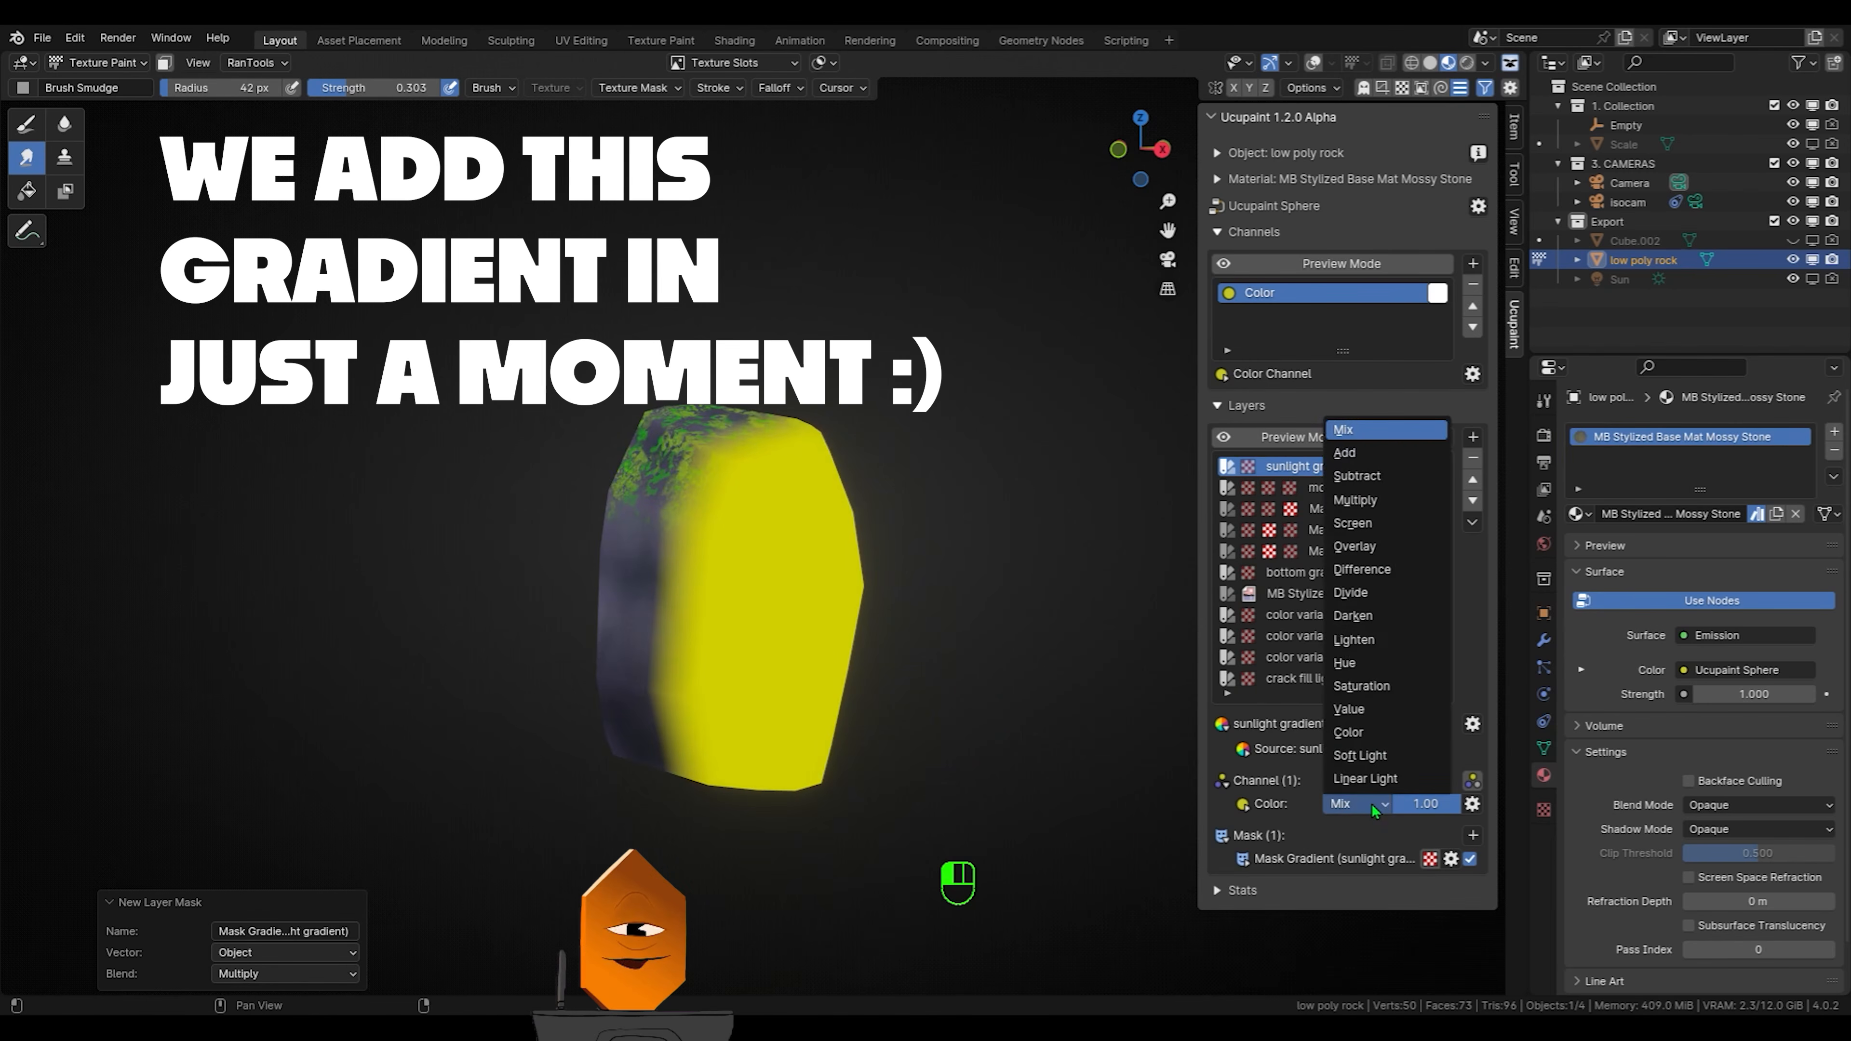
left_click(1354, 546)
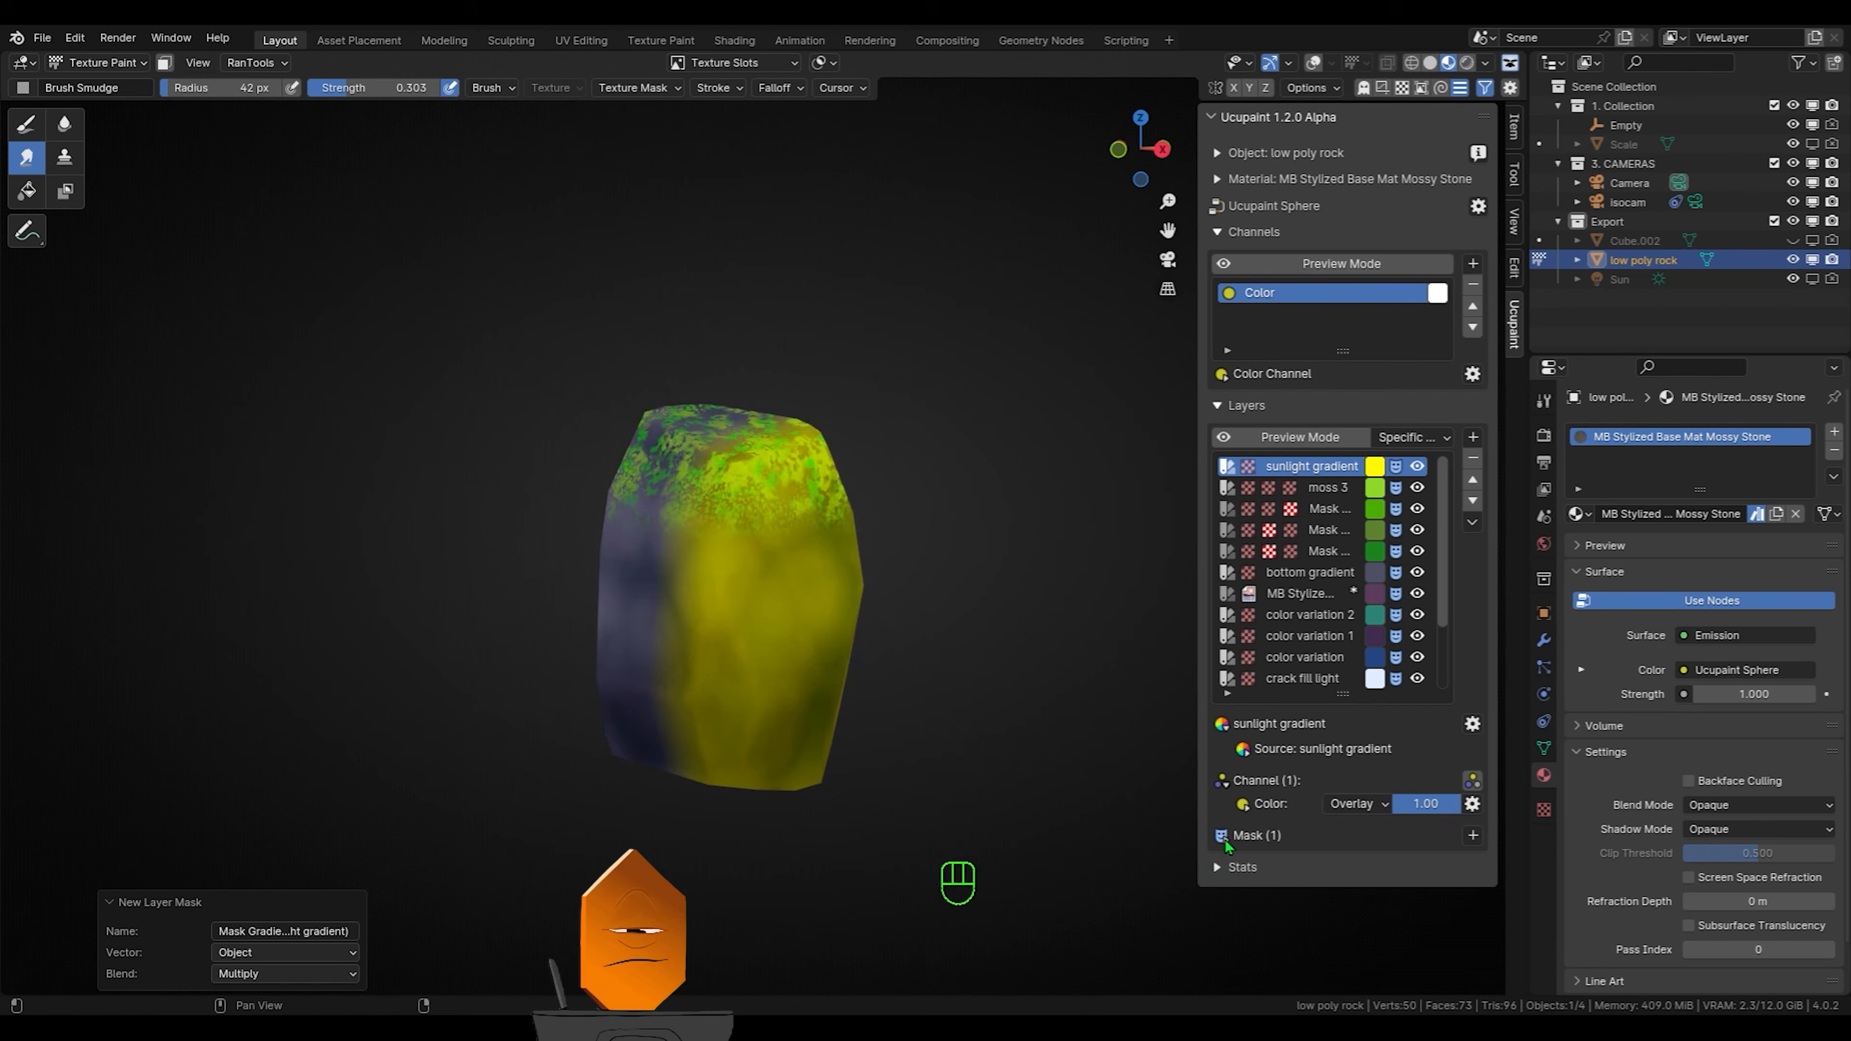
left_click(1473, 836)
left_click(1216, 626)
left_click(1267, 699)
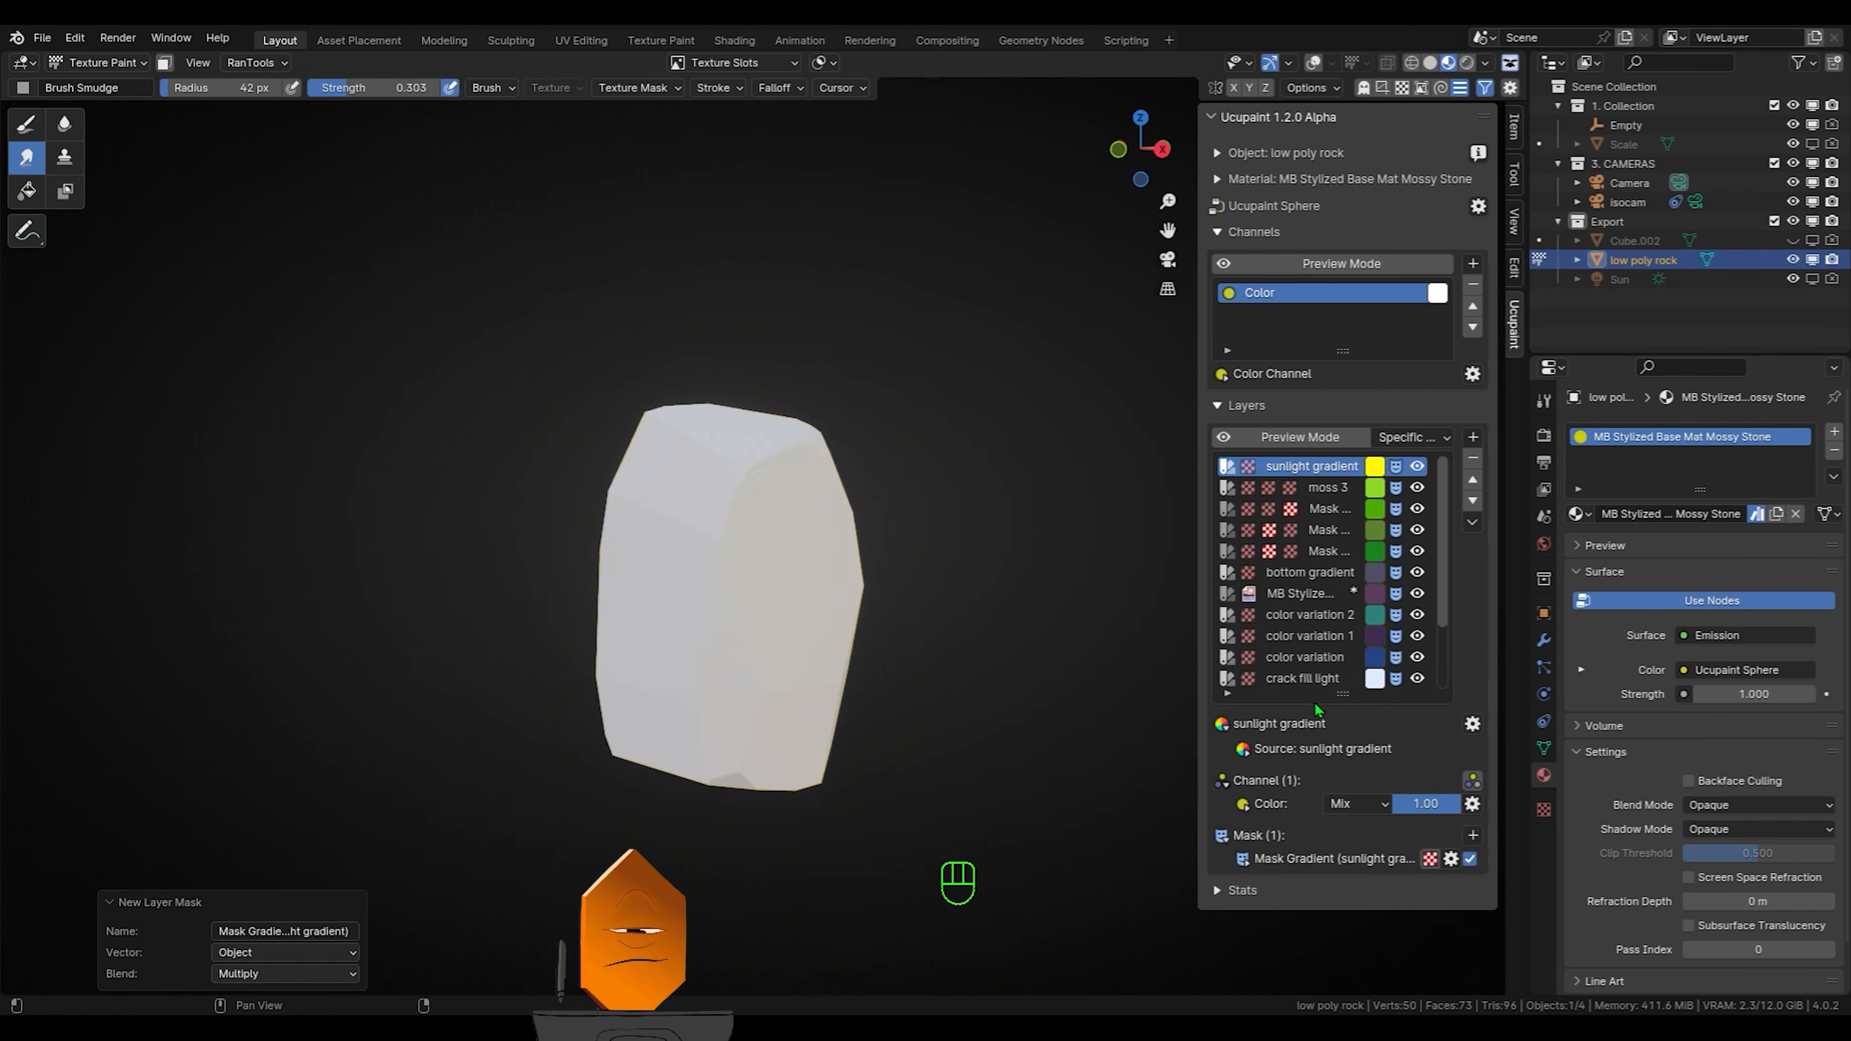
Set the sunlight gradient mask's Y rotation to 90°
left_click(1265, 929)
scroll(1270, 939, "down", 5)
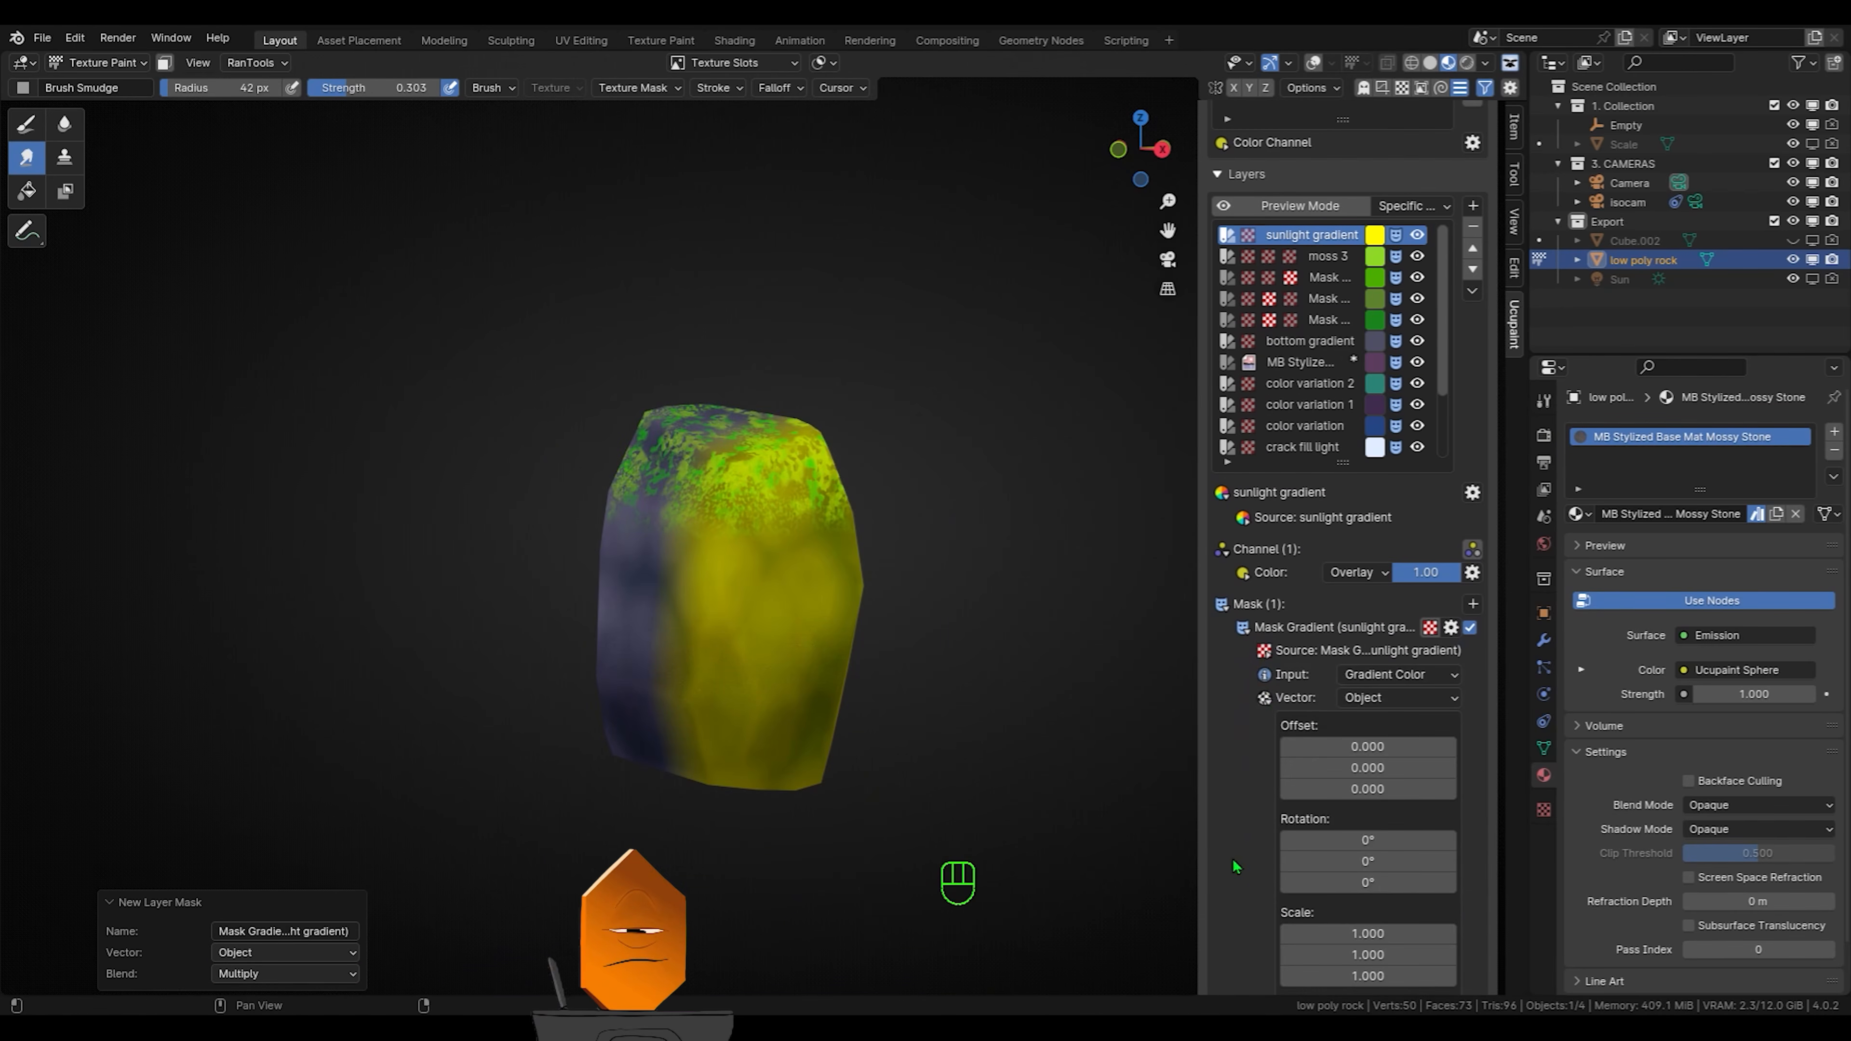
left_click(1290, 860)
type("90")
key("Return")
Enable blur on the sunlight gradient mask and set it to 100
scroll(1215, 728, "down", 3)
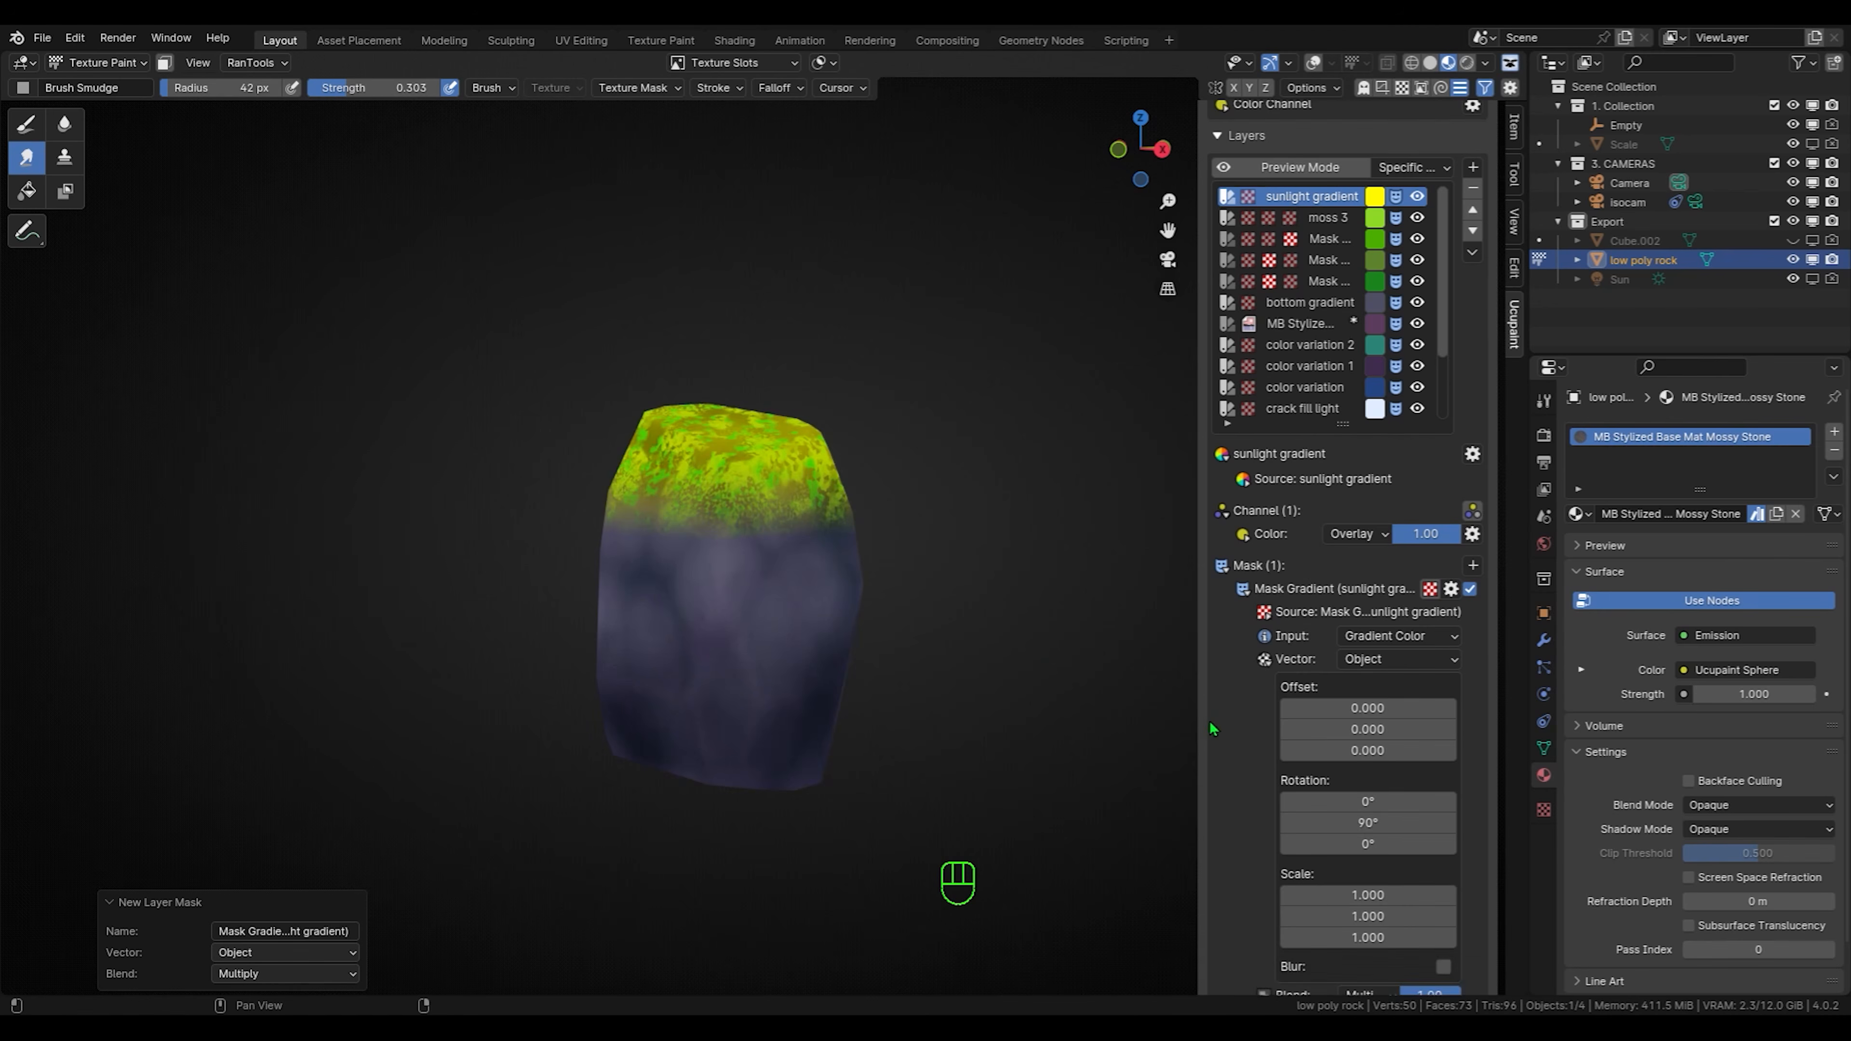
left_click(1444, 890)
left_click(1424, 889)
type("100")
key("Return")
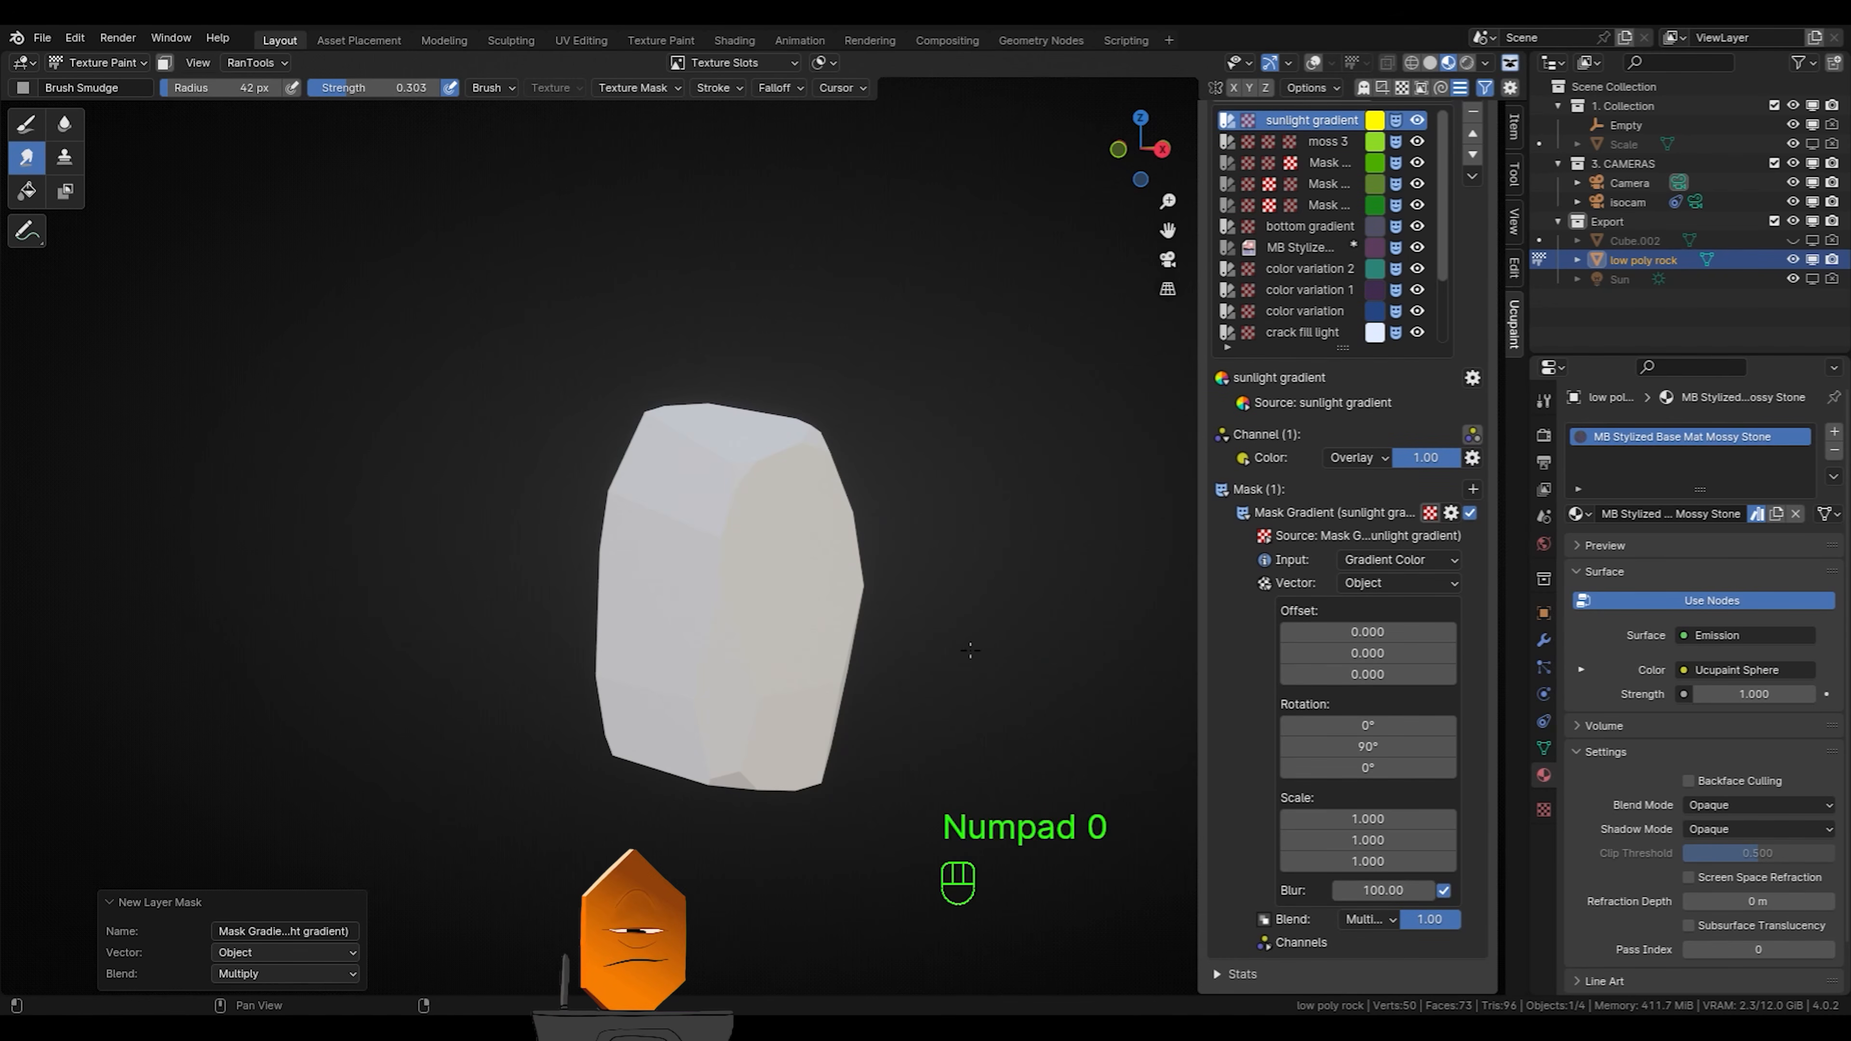
Lower the sunlight gradient layer's opacity to 0.23 and adjust its mask's X offset while checking the rock from another side
left_click_drag(1425, 457, 1408, 457)
left_click_drag(1367, 632, 1435, 632)
mouse_move(984, 436)
middle_mouse_down()
mouse_move(1102, 542)
mouse_move(991, 562)
mouse_move(930, 496)
mouse_move(1079, 606)
mouse_move(1260, 619)
mouse_move(1076, 614)
mouse_move(1082, 641)
mouse_move(1401, 703)
mouse_move(1014, 668)
mouse_move(1115, 703)
middle_mouse_up()
key("n")
key("ctrl+space")
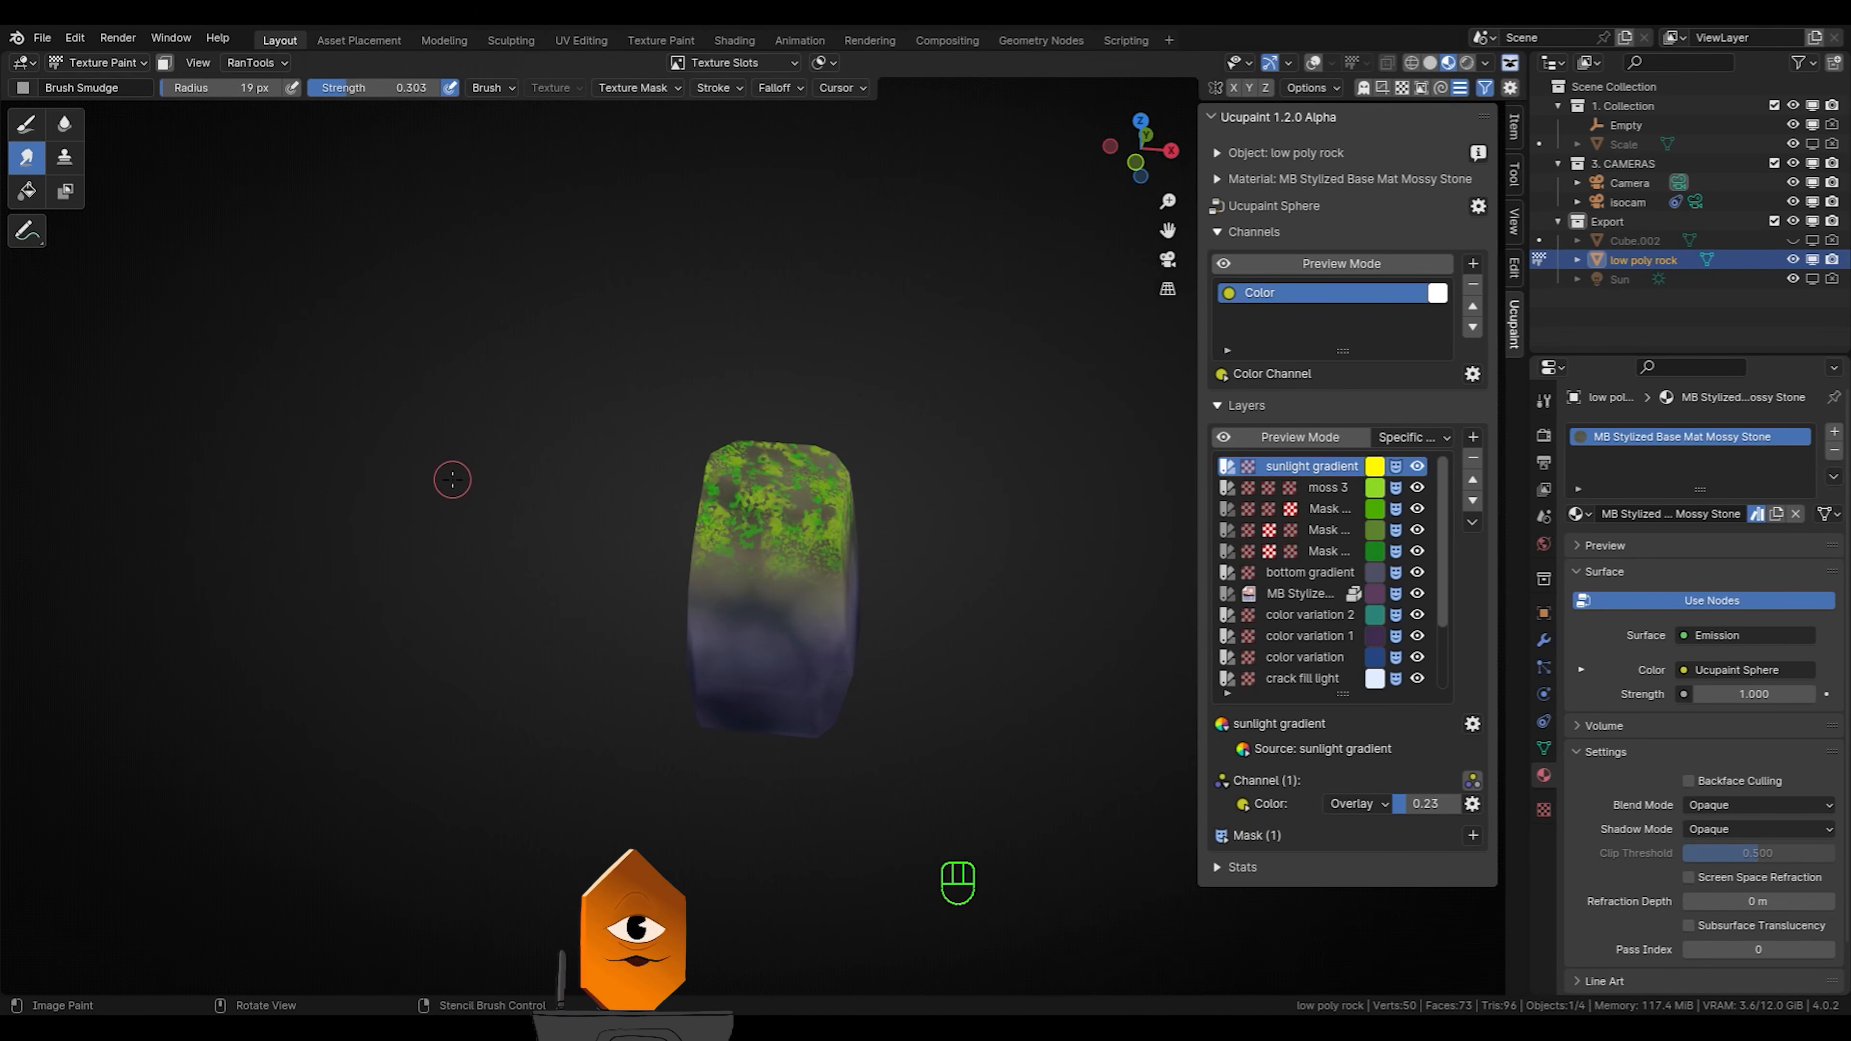
Bake the rock's channels to a 1024 × 1024 image with 4 samples and the UVMap
left_click(1478, 210)
left_click(1519, 237)
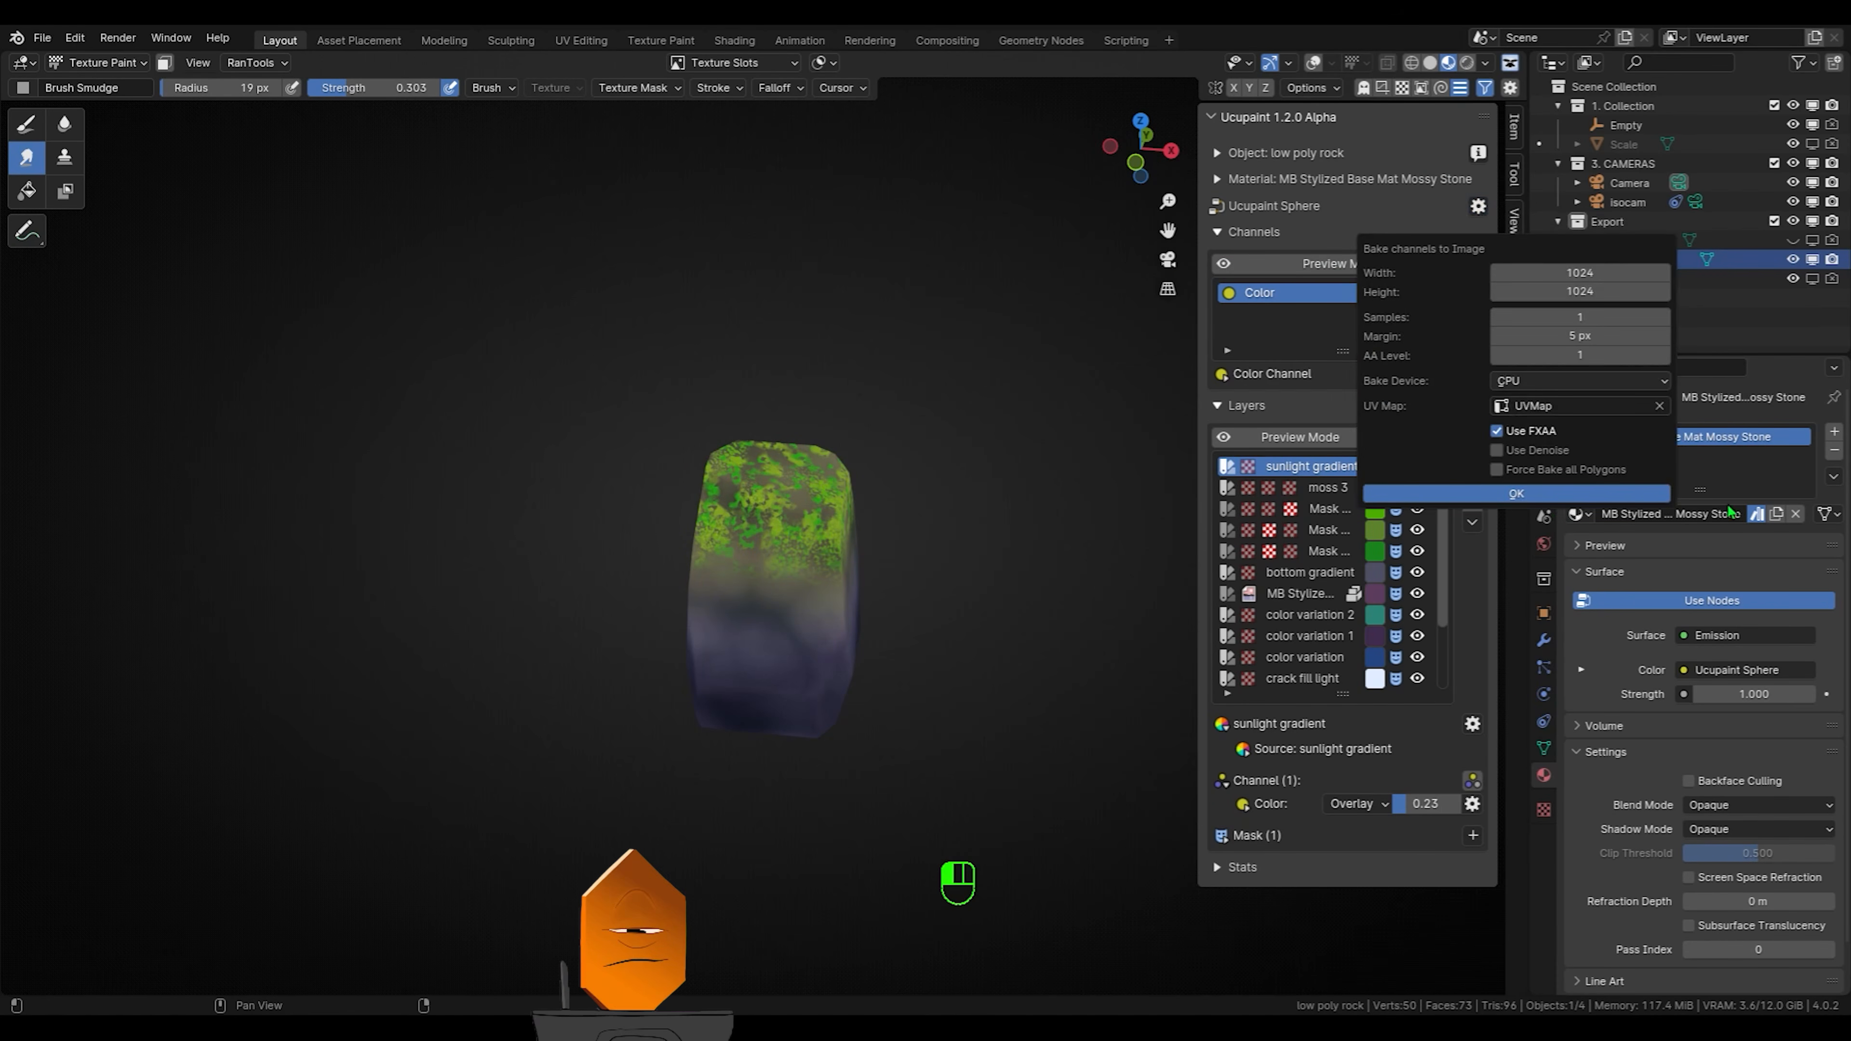
left_click(1580, 316)
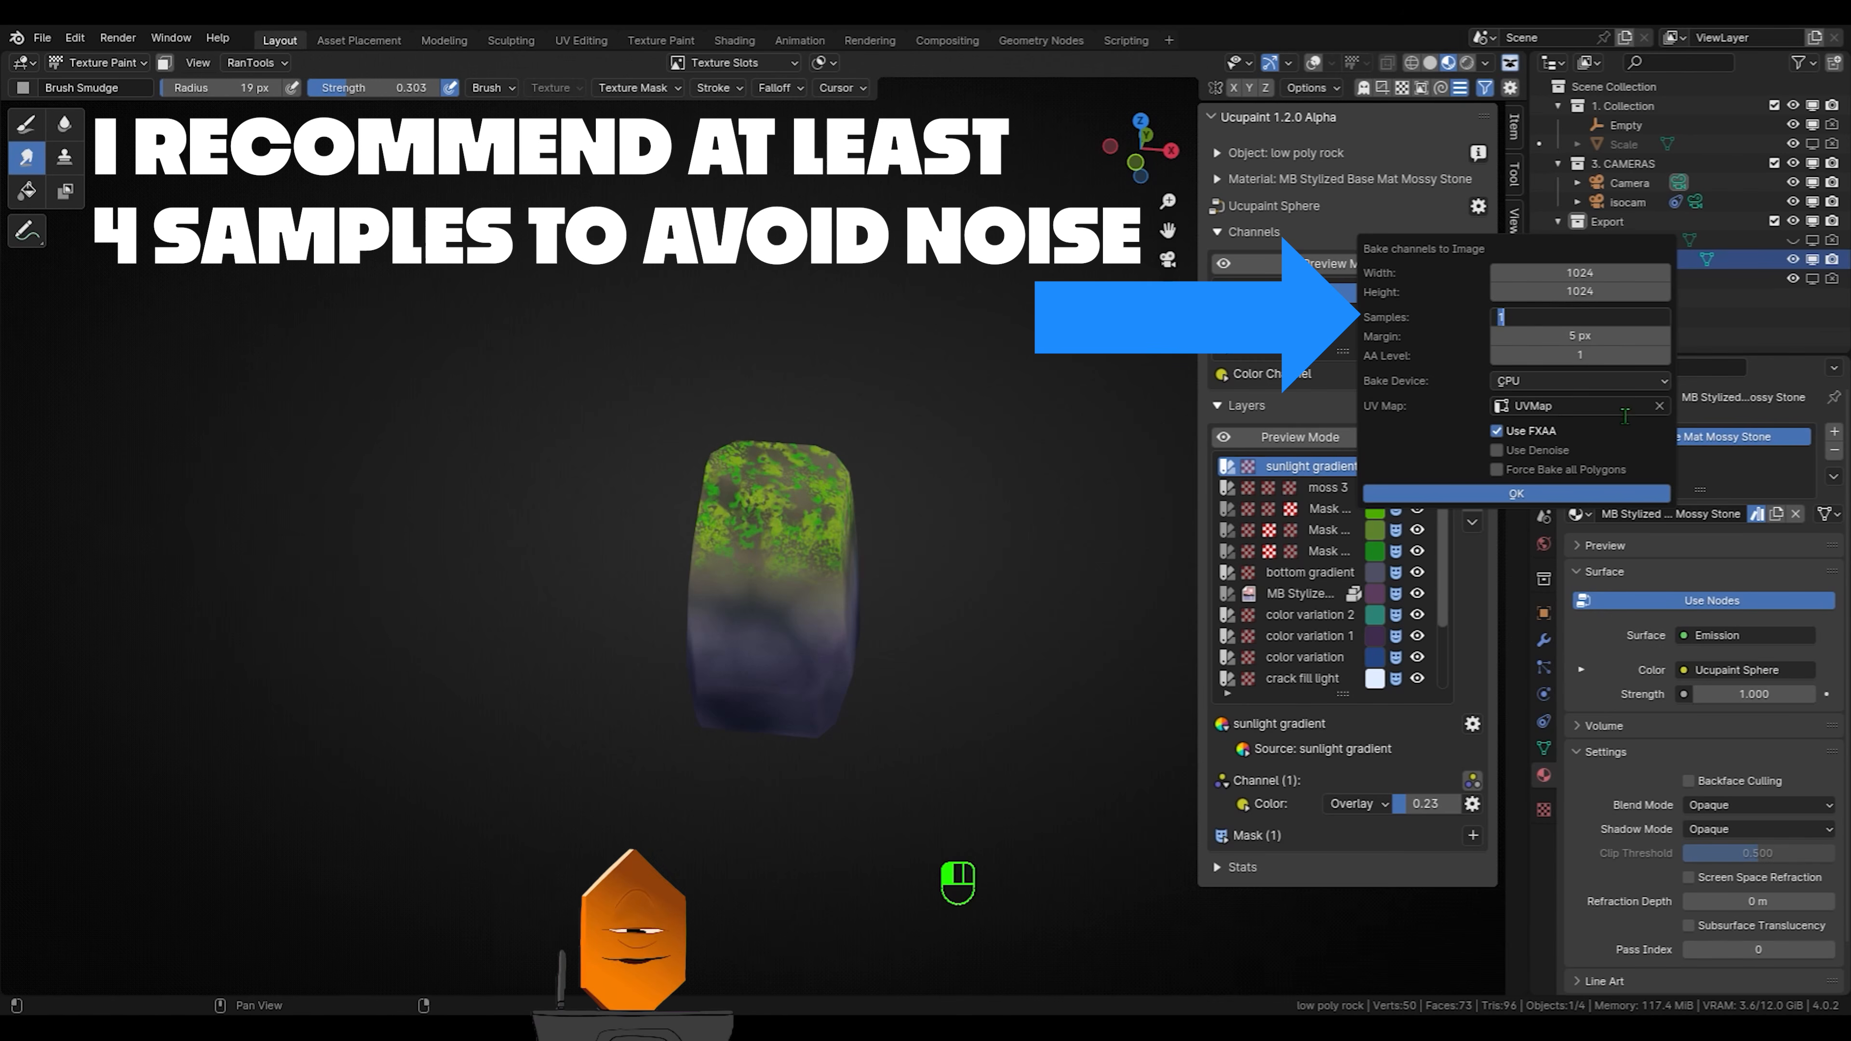
type("4")
key("Return")
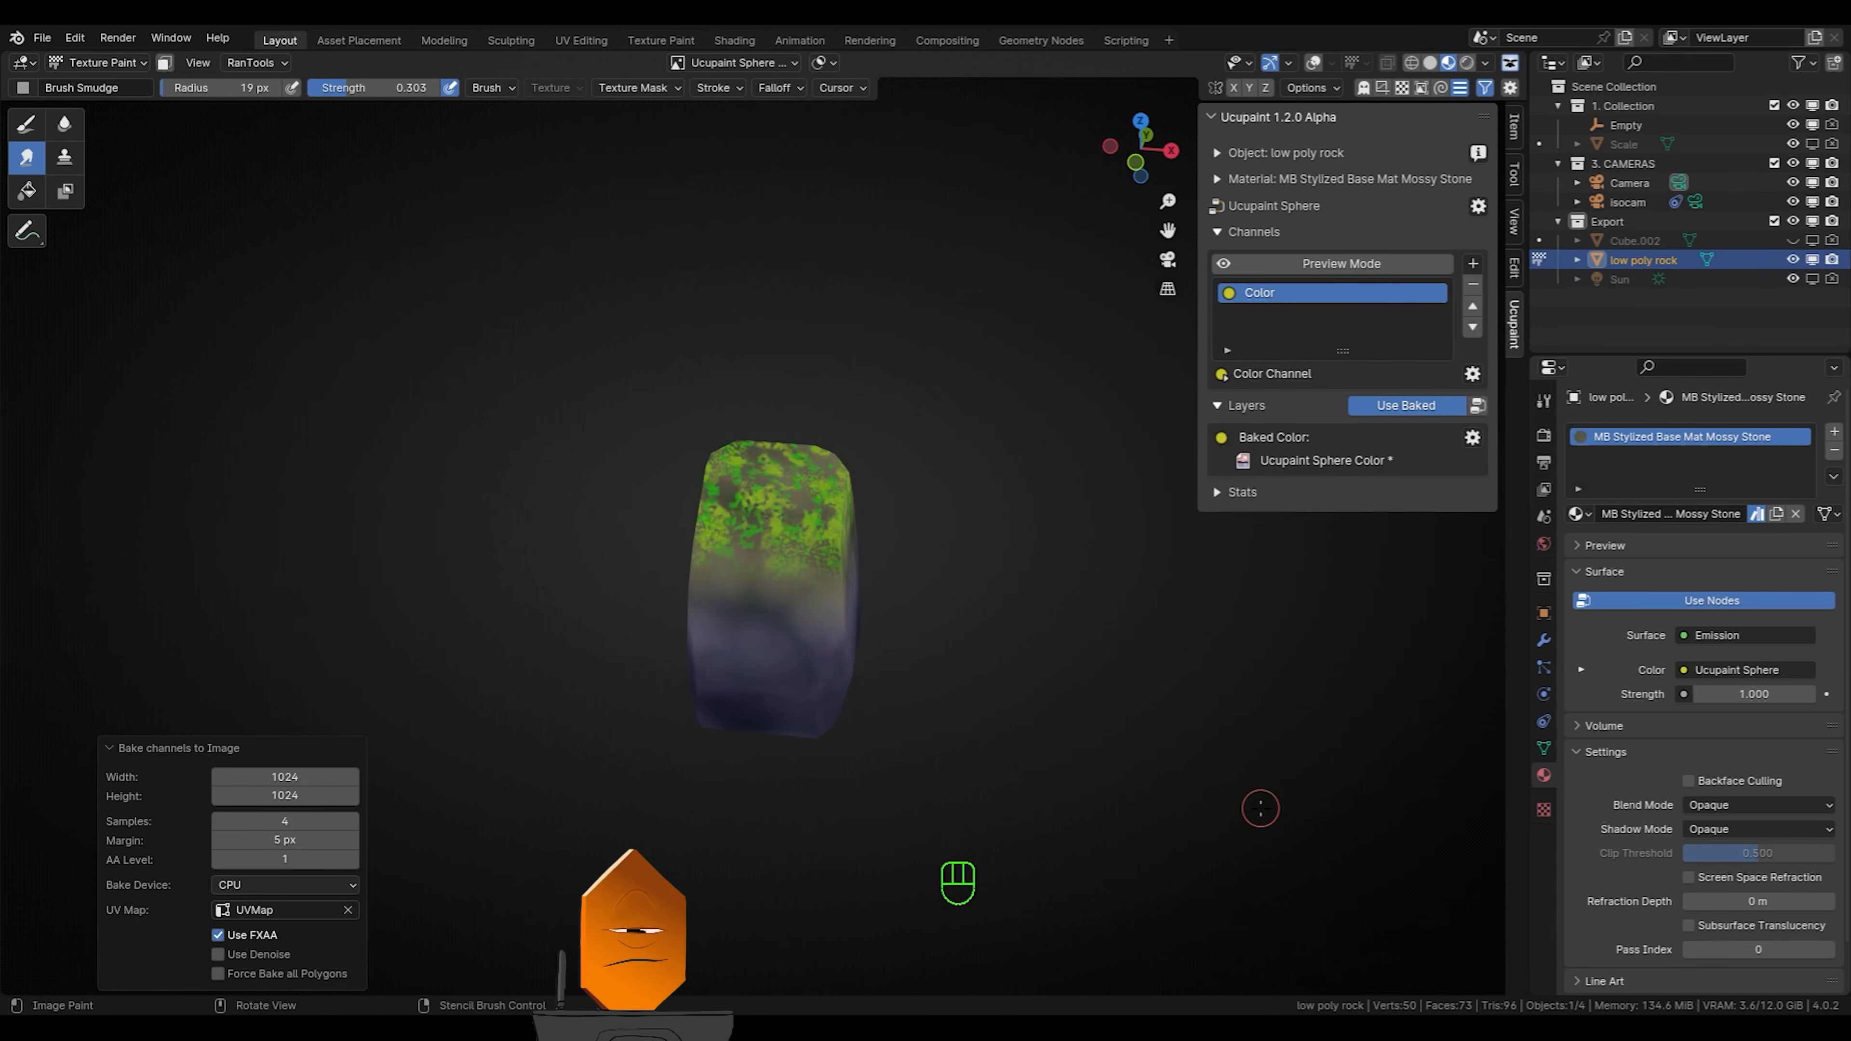
Inspect the baked rock, save the blend file and open the options of the baked color image
middle_click_drag(1202, 736, 1116, 682)
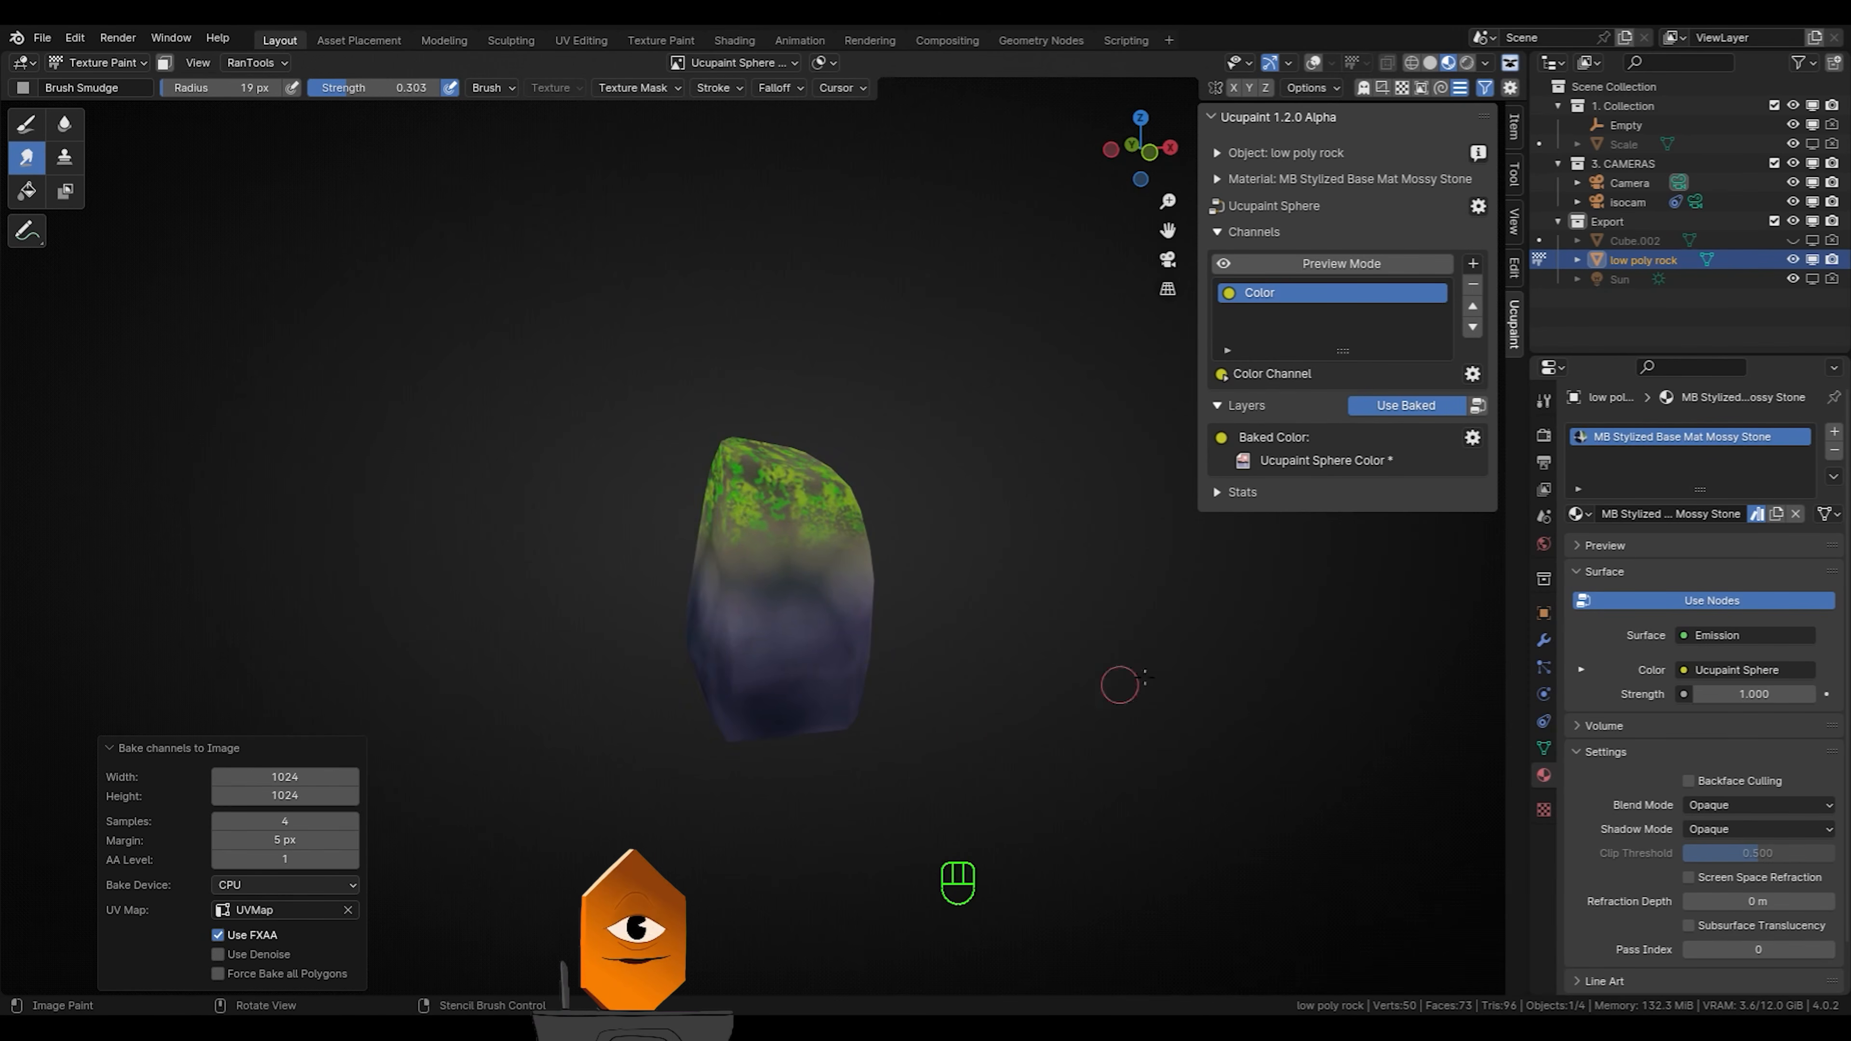
key("ctrl+s")
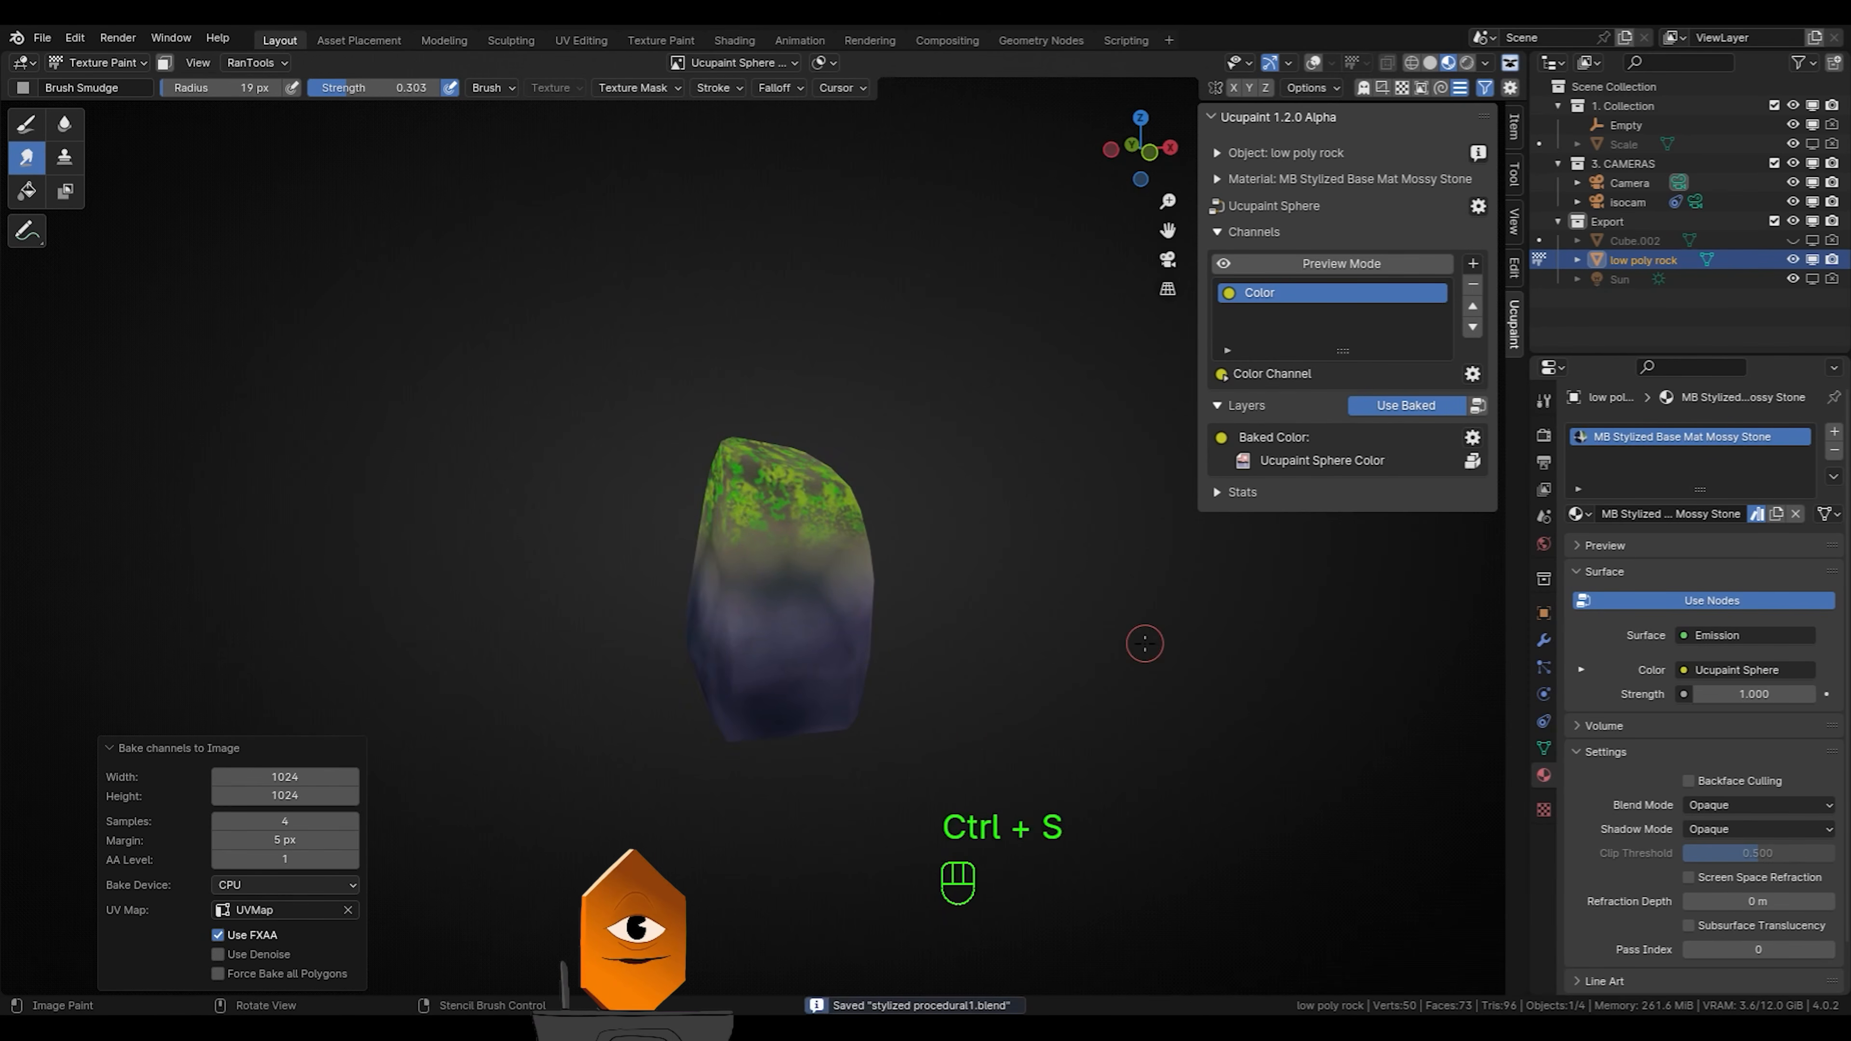
left_click(1472, 438)
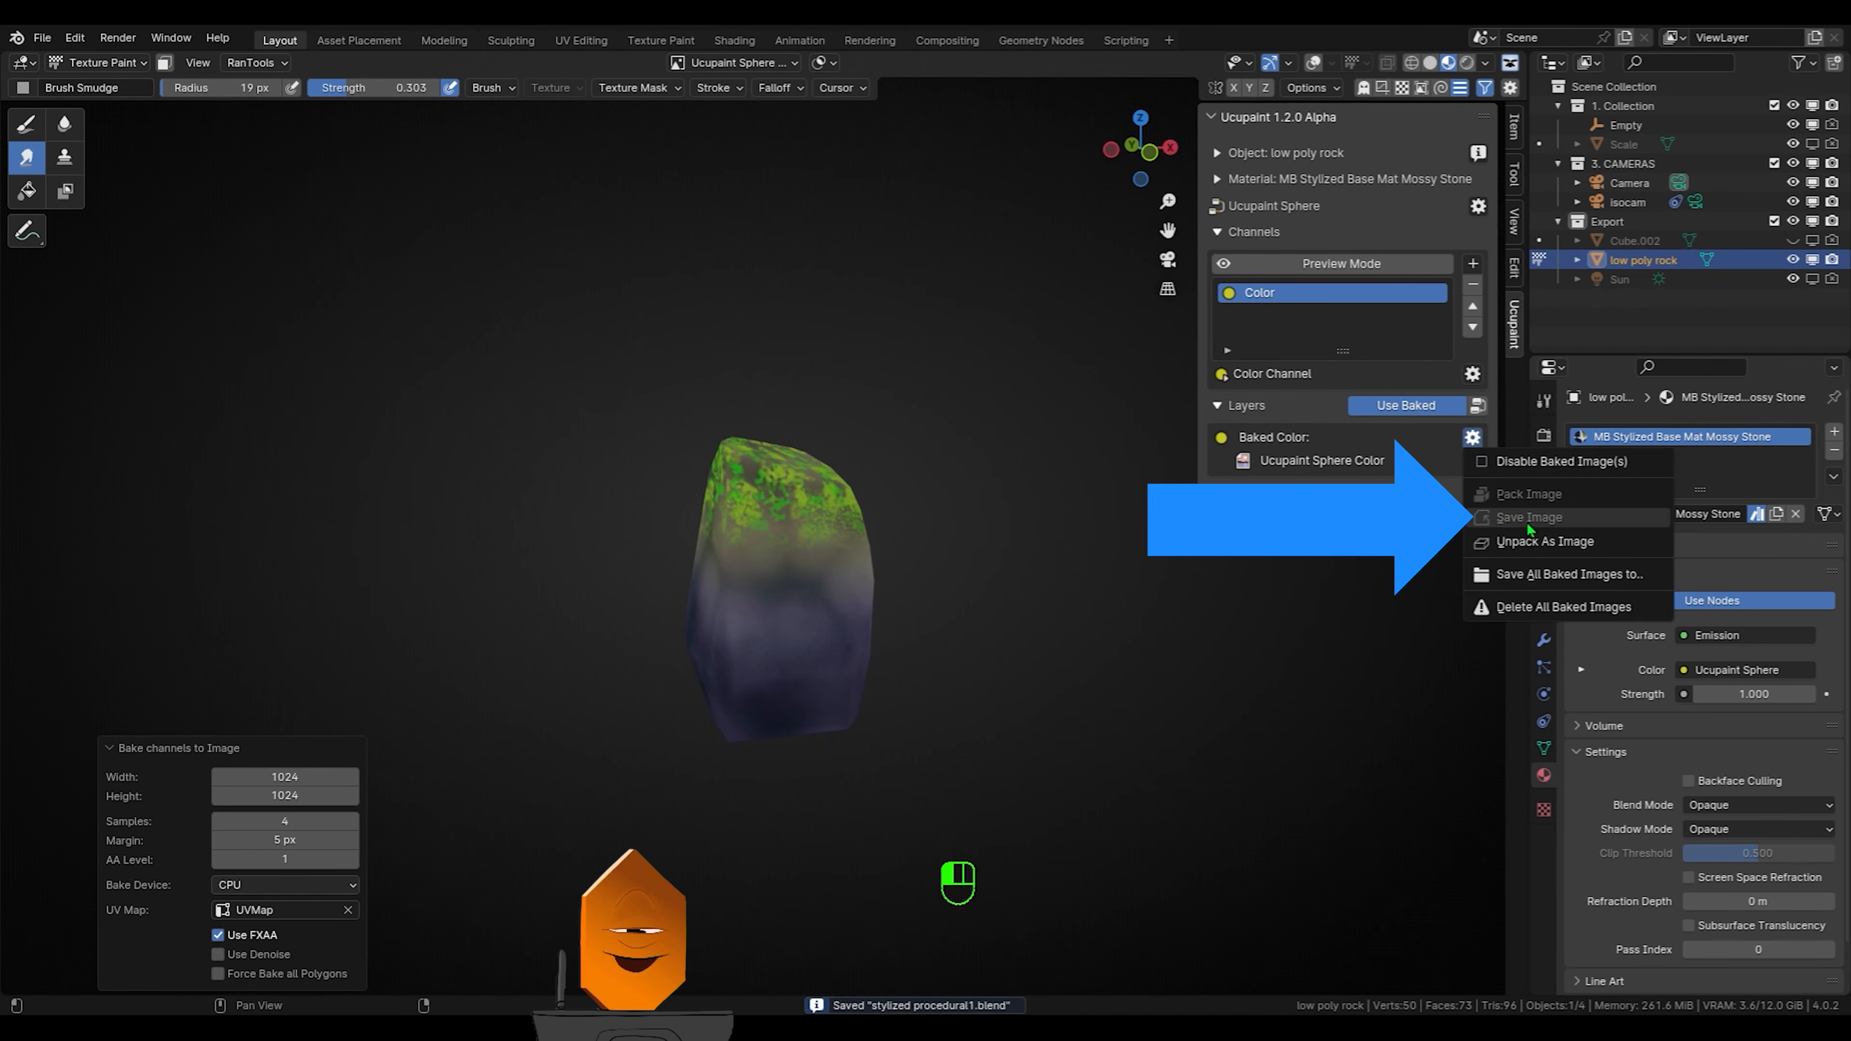
Switch to the UV Editing workspace and display the baked Ucupaint Sphere Color image in the image editor
left_click(586, 42)
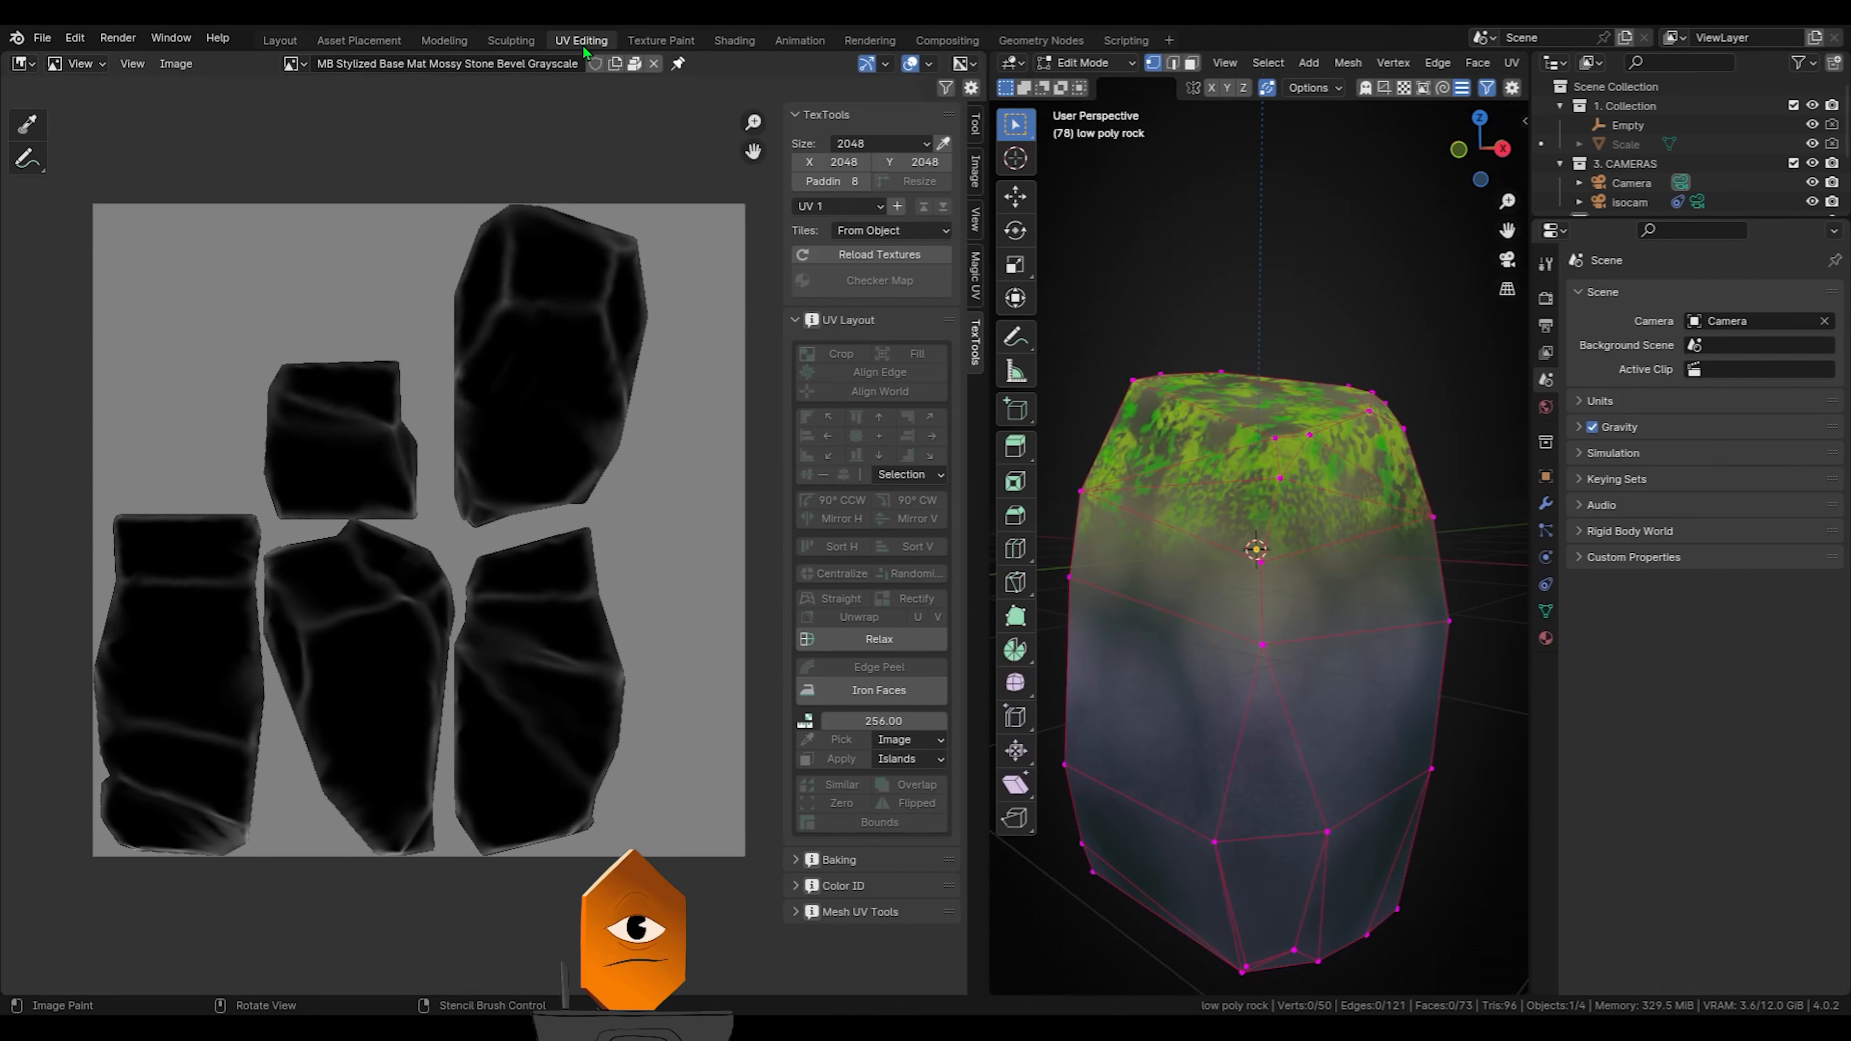
left_click(295, 68)
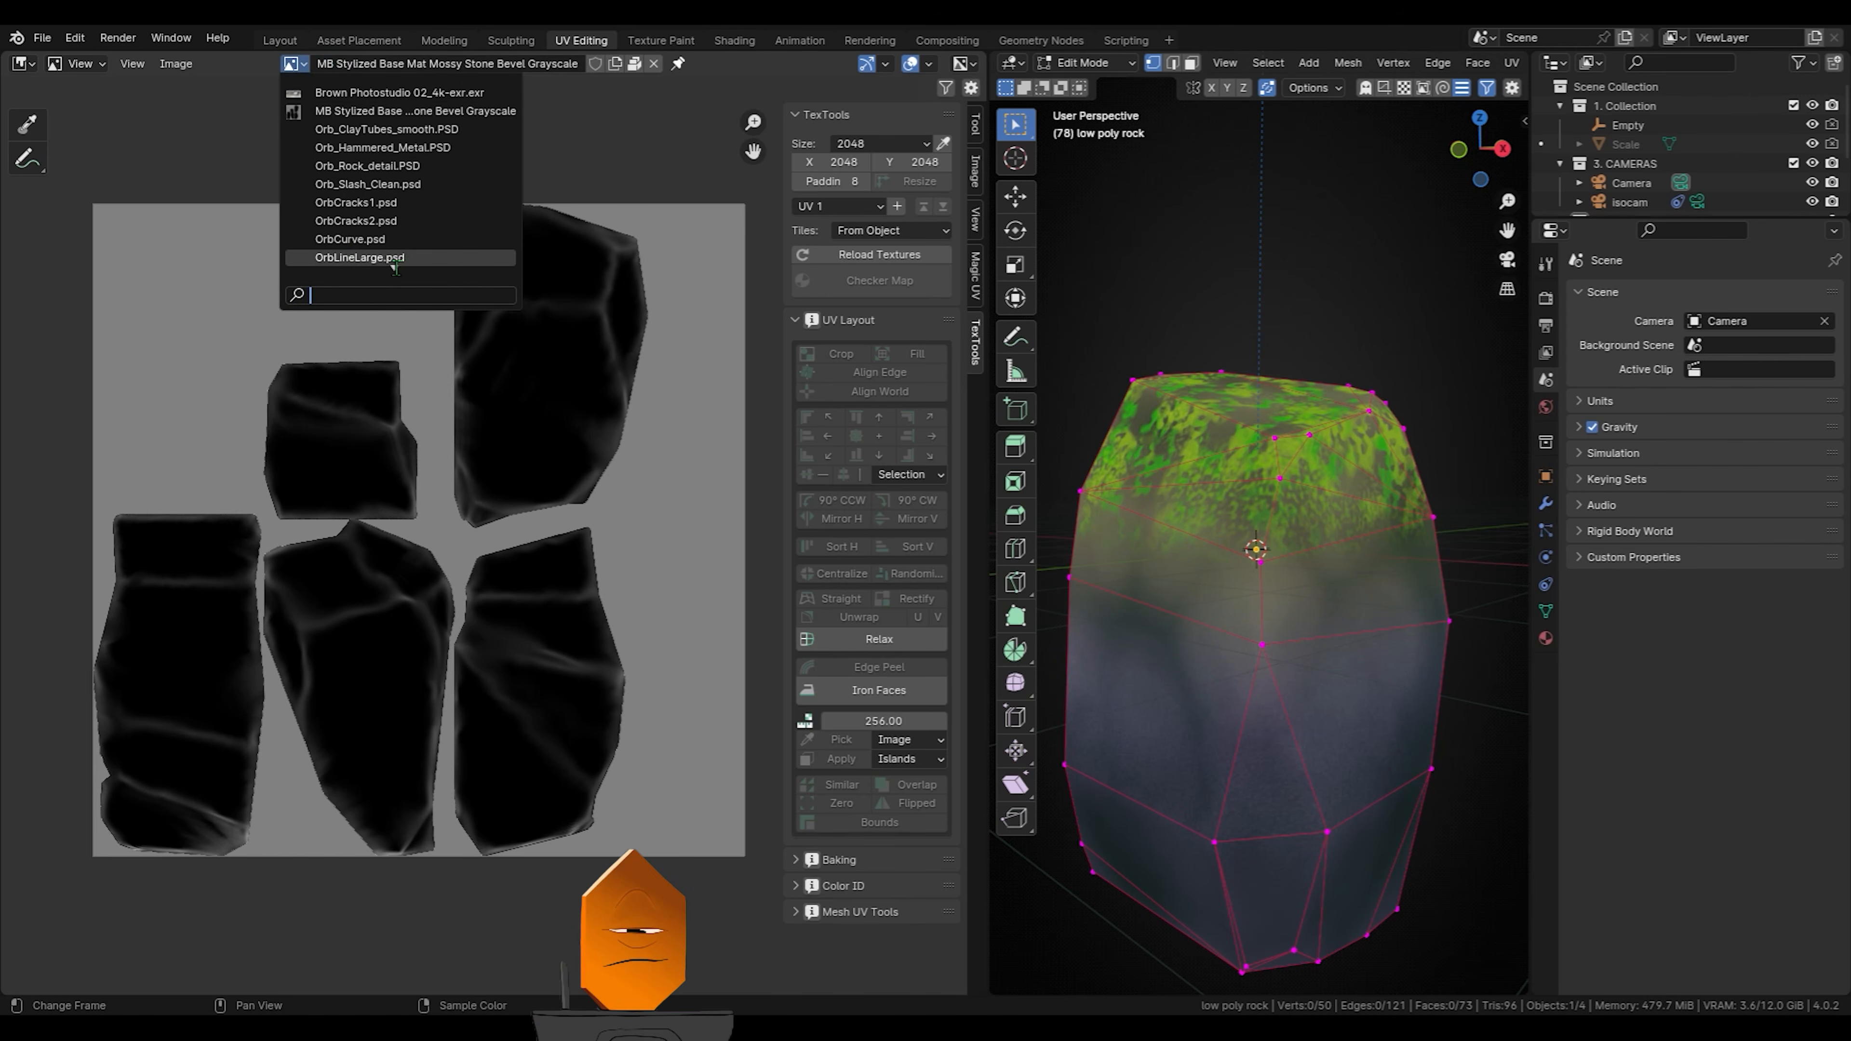
scroll(390, 257, "down", 15)
left_click(390, 239)
middle_click_drag(627, 608, 721, 368, "ctrl")
middle_click_drag(554, 481, 650, 499)
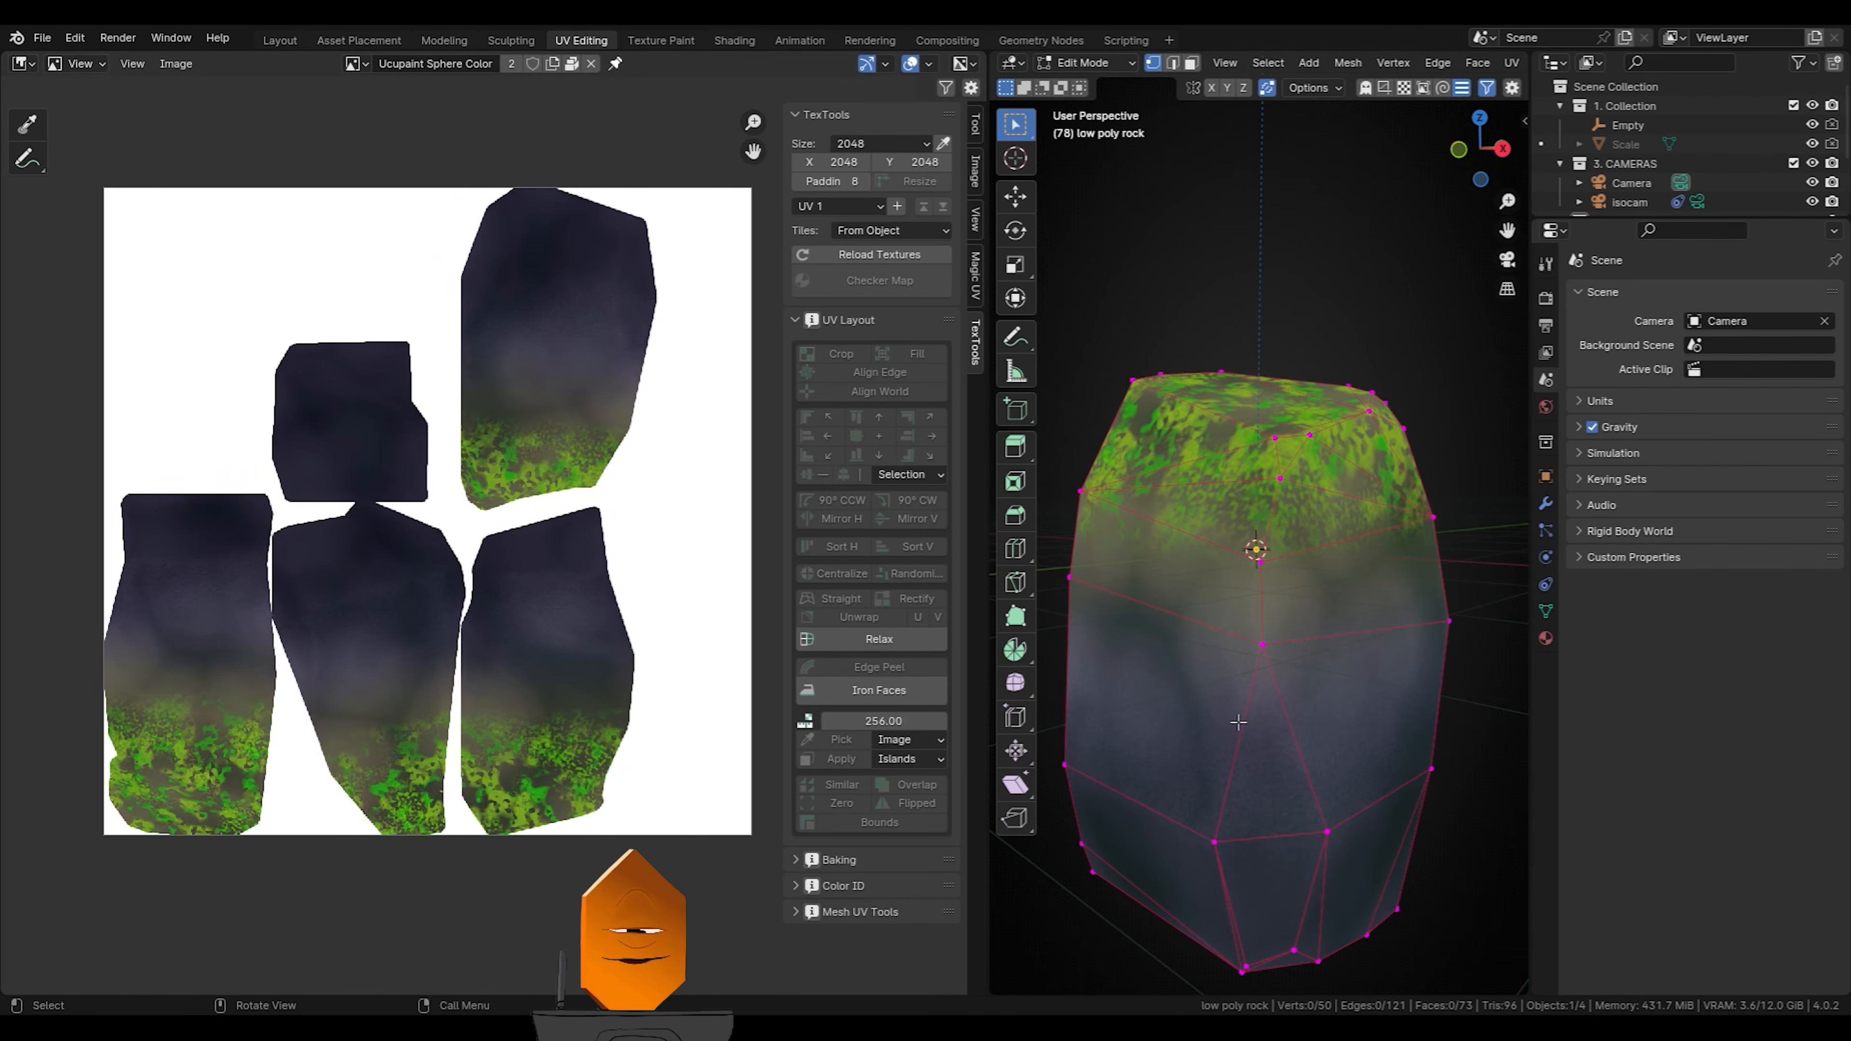